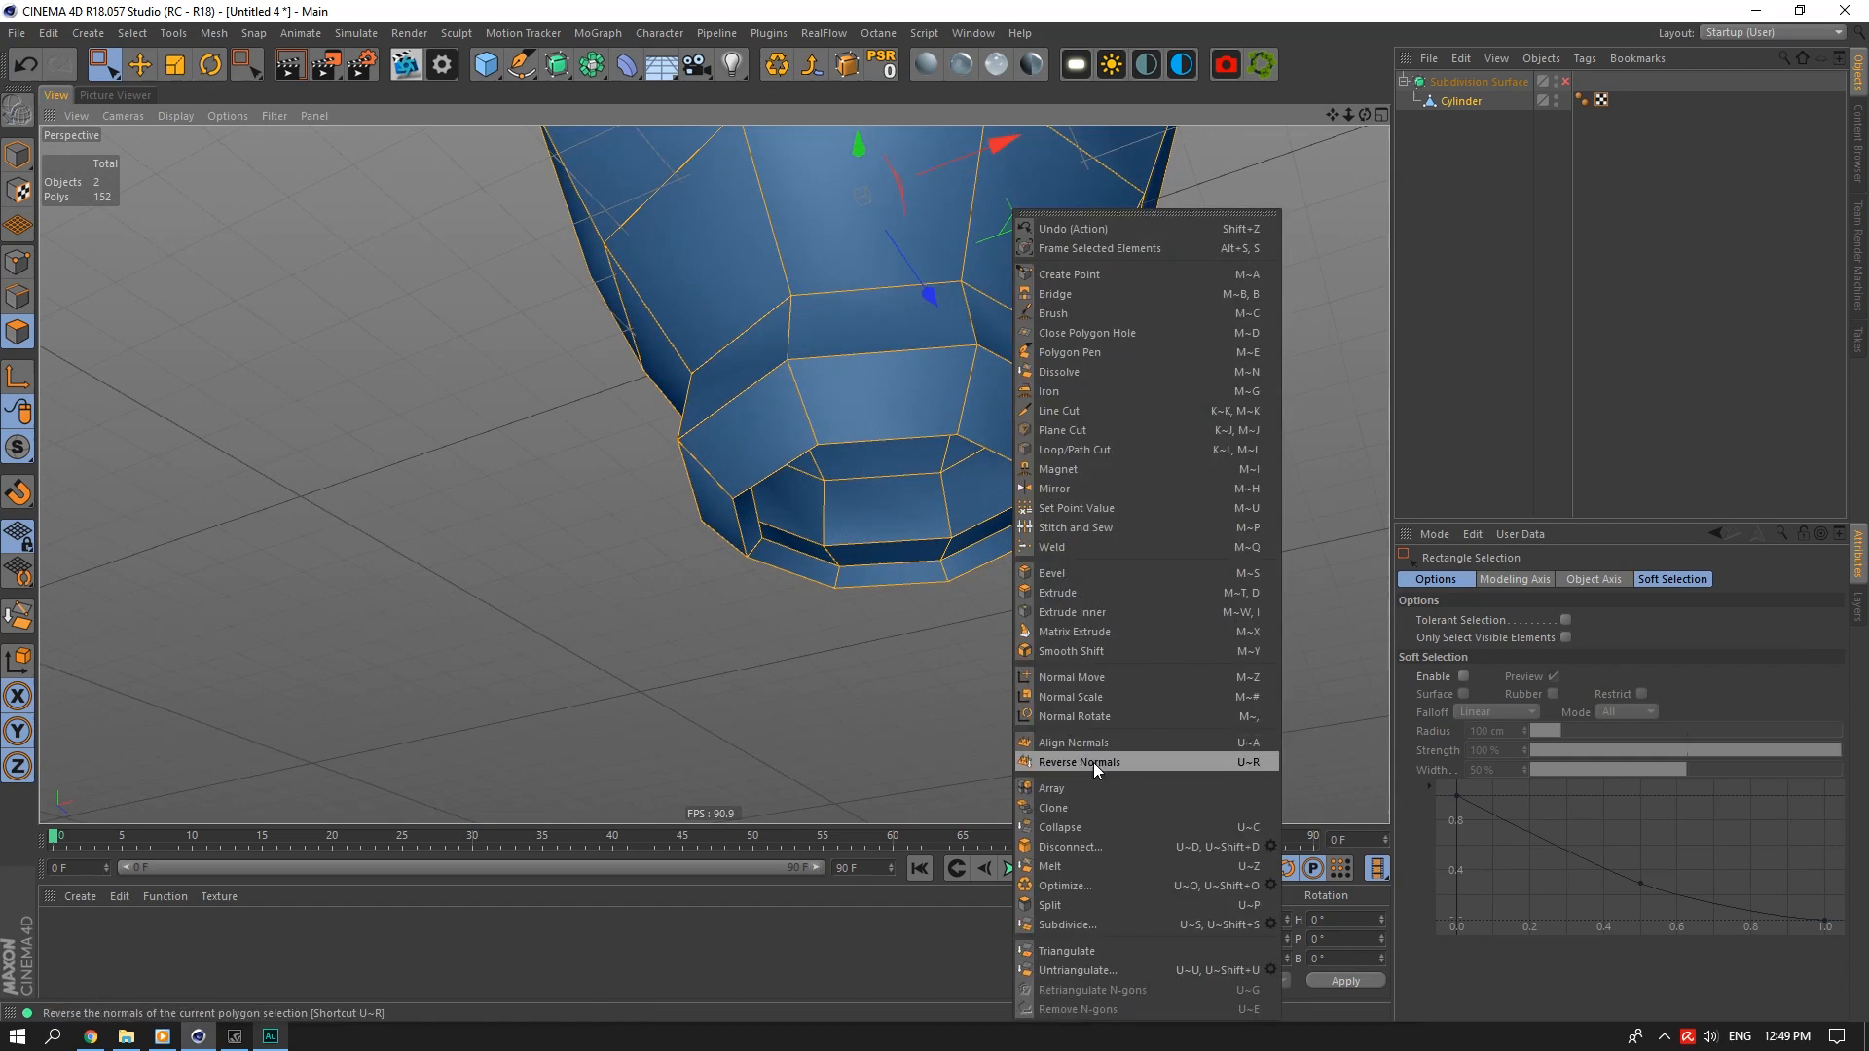
Reverse the normals of the cylinder's polygons and add loop cuts around its bottom rim, with a 50% offset
{"action": "left_click", "coordinate": [1094, 762]}
{"action": "key", "text": "k"}
{"action": "key", "text": "l"}
{"action": "left_click", "coordinate": [552, 675]}
{"action": "left_click", "coordinate": [521, 716]}
{"action": "double_click", "coordinate": [1546, 658]}
{"action": "type", "text": "50"}
{"action": "key", "text": "Return"}
Select the polygon rings of the cylinder's bottom rim and split them into a separate object
{"action": "key", "text": "u"}
{"action": "key", "text": "l"}
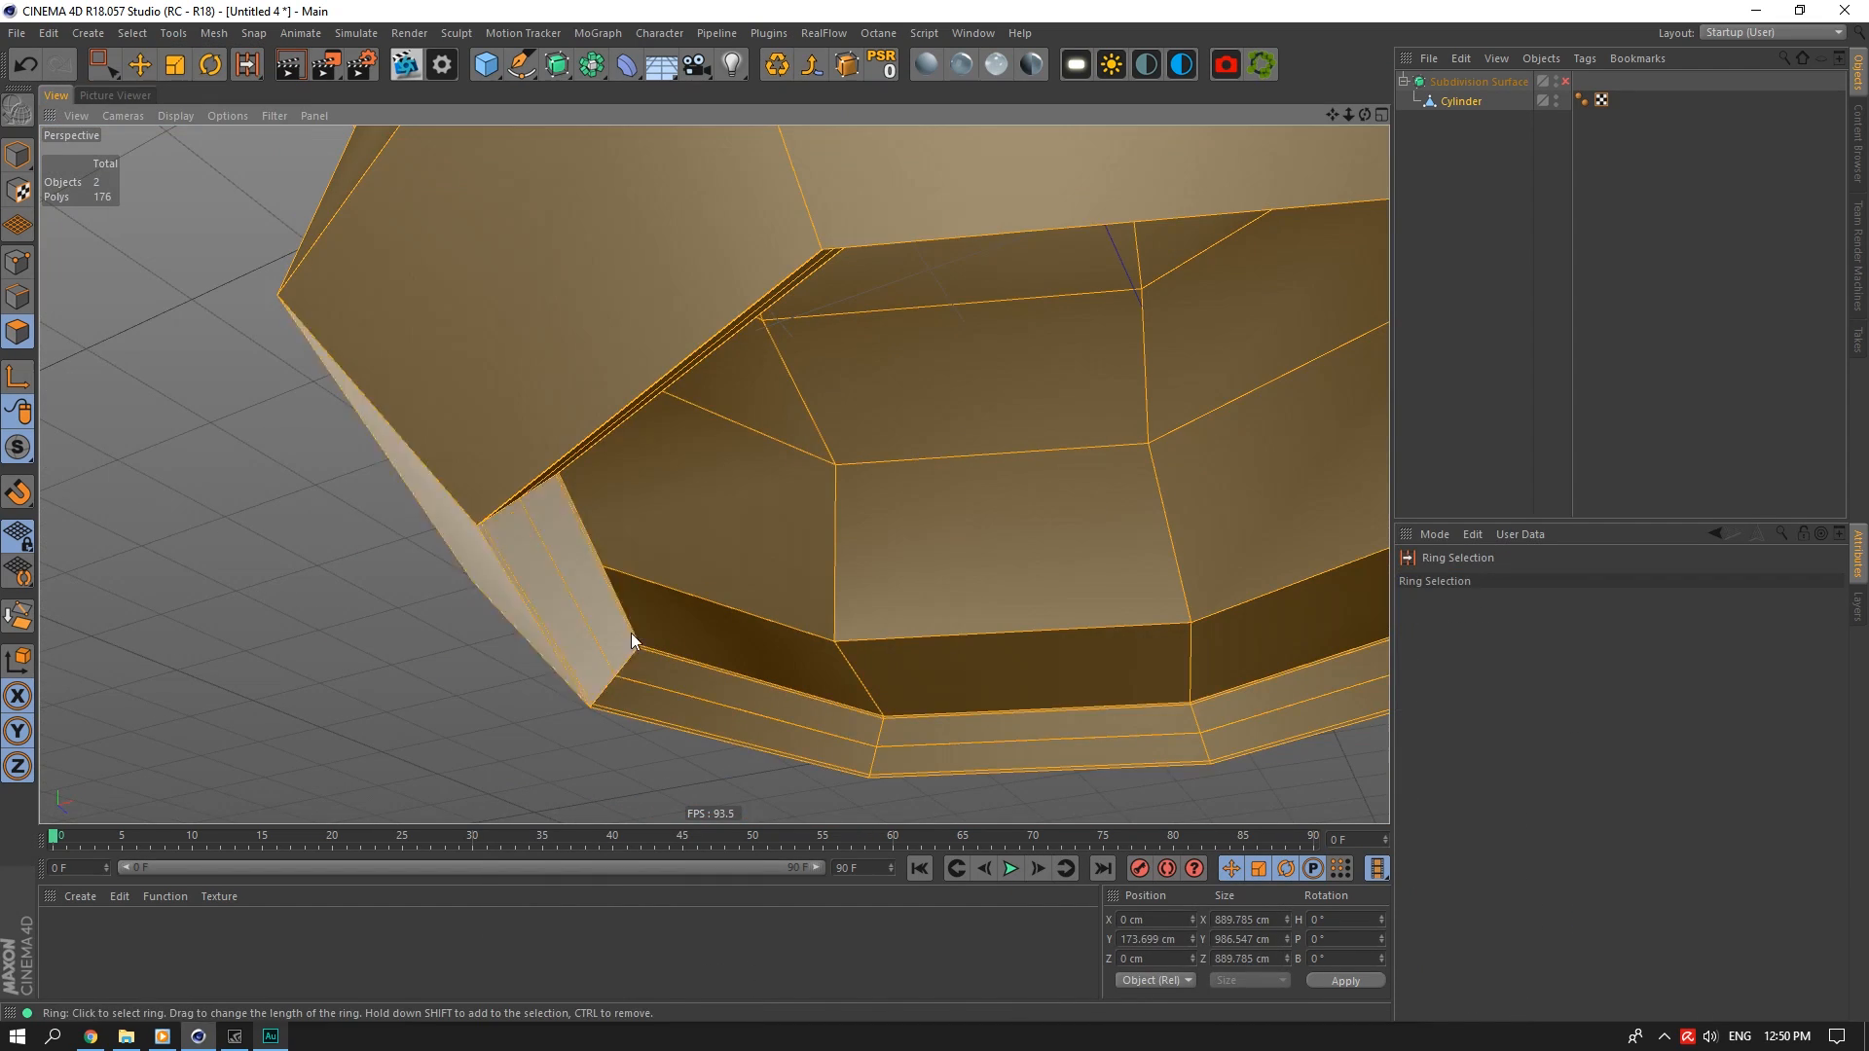
{"action": "left_click", "coordinate": [630, 633]}
{"action": "left_click", "coordinate": [590, 705], "text": "shift"}
{"action": "left_click", "coordinate": [213, 33]}
{"action": "mouse_move", "coordinate": [233, 81]}
{"action": "left_click", "coordinate": [352, 130]}
Move the split-off rim object out of the Subdivision Surface to the top of the object hierarchy
{"action": "left_click", "coordinate": [1465, 121]}
{"action": "left_click_drag", "start_coordinate": [1465, 120], "coordinate": [1460, 76]}
{"action": "scroll", "coordinate": [797, 475], "scroll_direction": "down", "scroll_amount": 4}
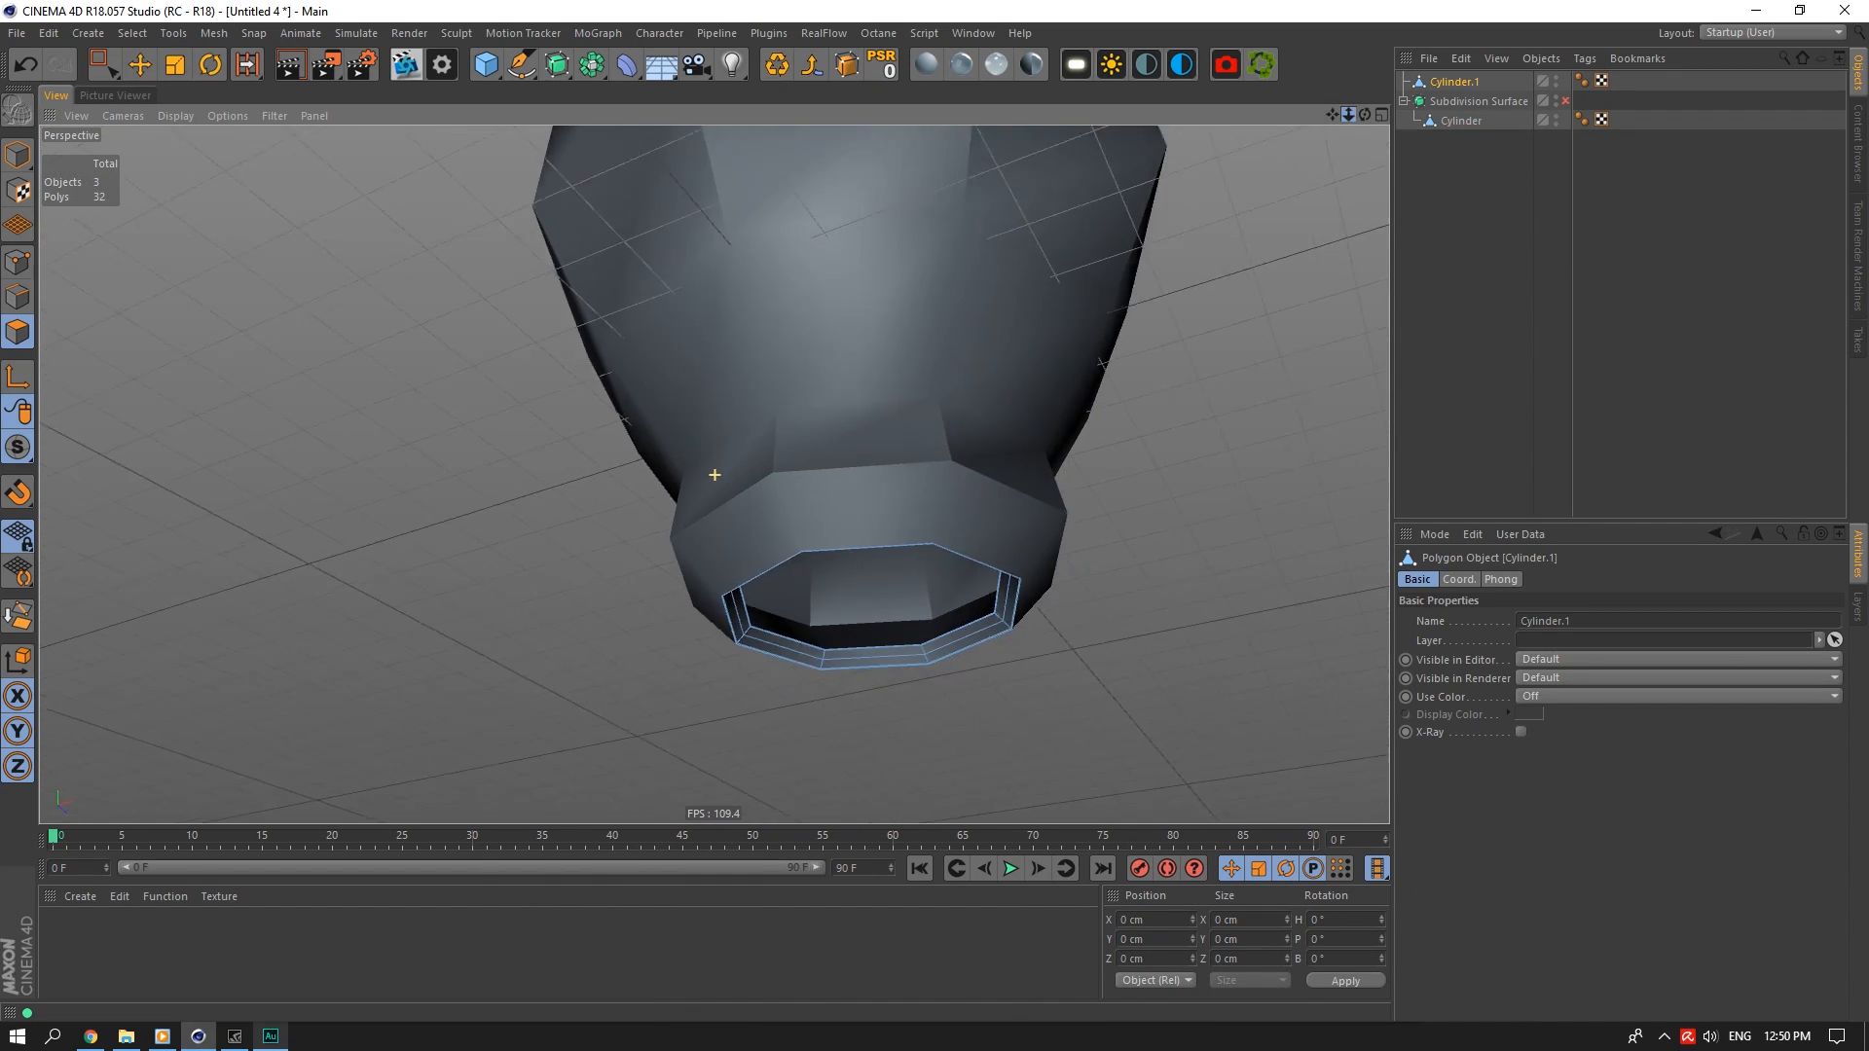
{"action": "left_click", "coordinate": [17, 155]}
{"action": "key", "text": "space"}
{"action": "scroll", "coordinate": [828, 545], "scroll_direction": "up", "scroll_amount": 4}
Extrude all polygons of the split-off rim by 47 cm and delete the selected faces
{"action": "left_click", "coordinate": [17, 332]}
{"action": "key", "text": "ctrl+a"}
{"action": "key", "text": "d"}
{"action": "mouse_move", "coordinate": [1006, 538]}
{"action": "left_mouse_down"}
{"action": "mouse_move", "coordinate": [1090, 538]}
{"action": "mouse_move", "coordinate": [1053, 538]}
{"action": "left_mouse_up"}
{"action": "scroll", "coordinate": [721, 572], "scroll_direction": "up", "scroll_amount": 5}
{"action": "key", "text": "Delete"}
{"action": "left_click", "coordinate": [163, 1037]}
{"action": "left_click", "coordinate": [782, 362]}
{"action": "left_click", "coordinate": [625, 314]}
{"action": "scroll", "coordinate": [828, 506], "scroll_direction": "down", "scroll_amount": 4}
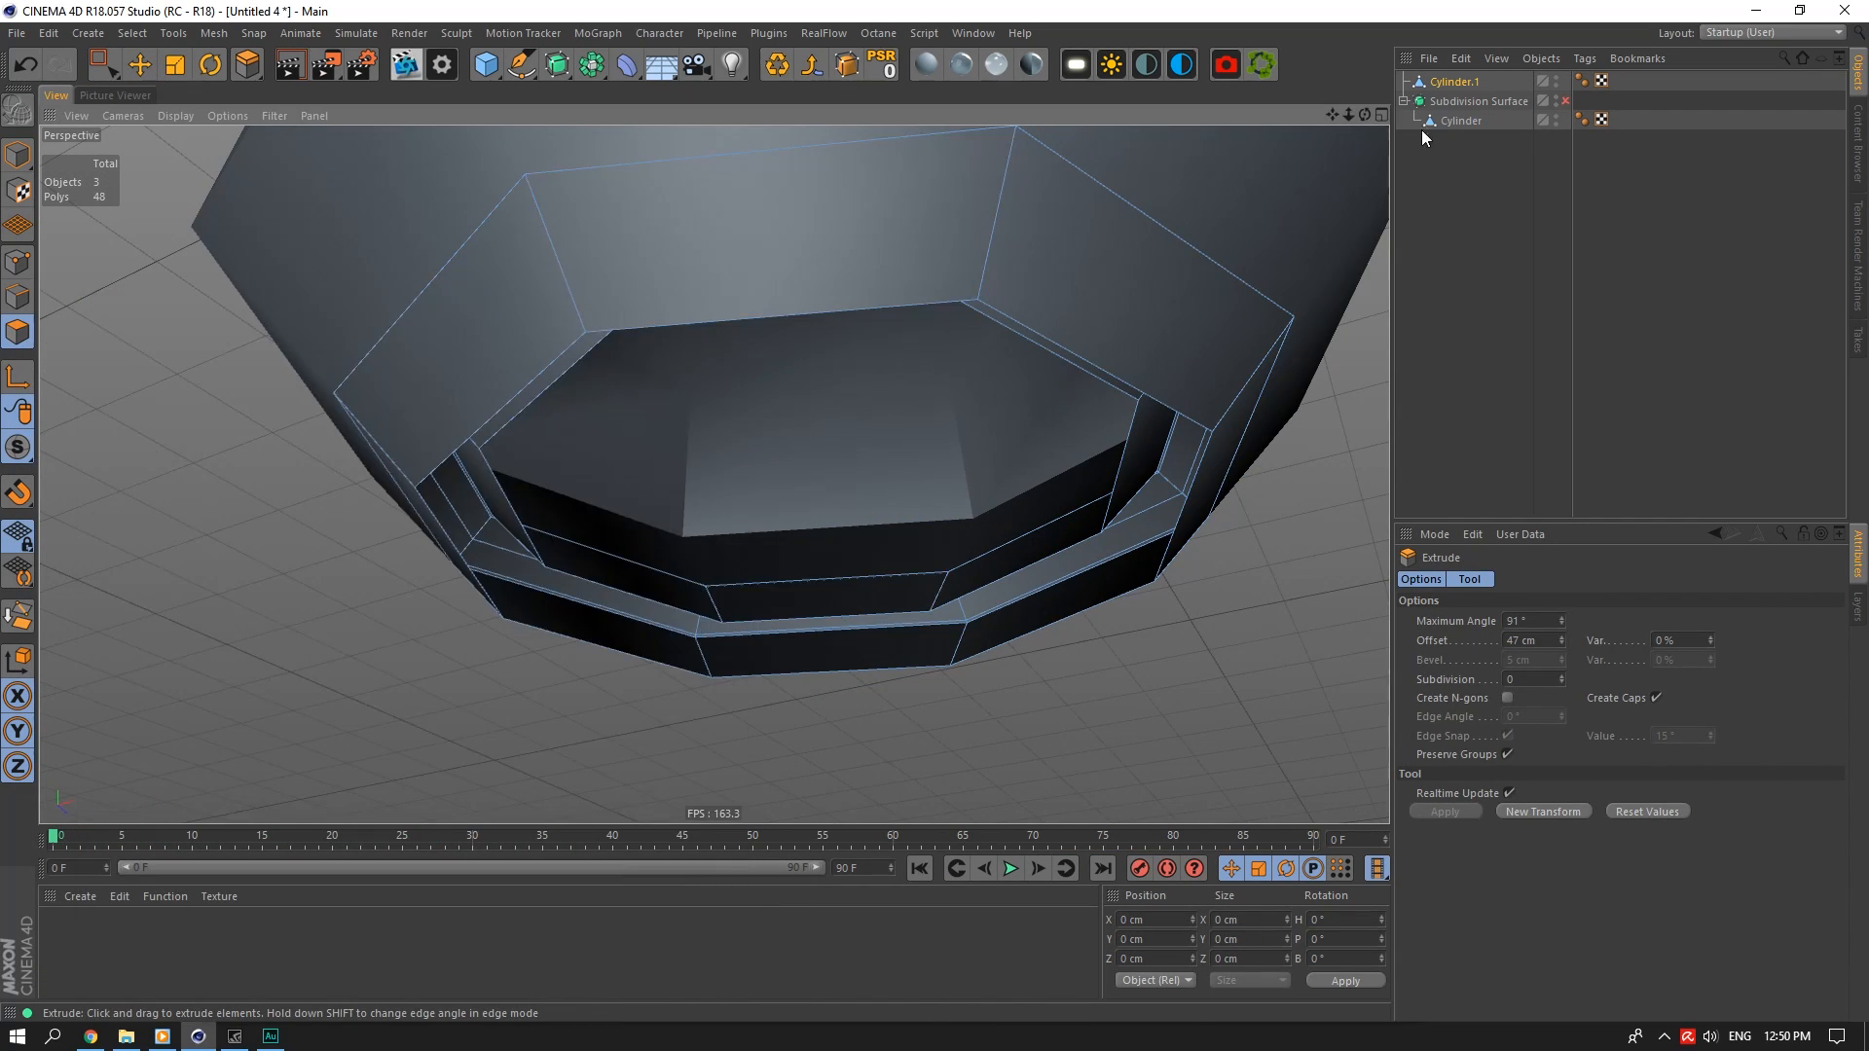
Select the rim's open edge loop, extrude it and scale it to start the socket
{"action": "left_click_drag", "start_coordinate": [828, 408], "coordinate": [827, 506], "text": "alt"}
{"action": "left_click", "coordinate": [17, 297]}
{"action": "key", "text": "e"}
{"action": "double_click", "coordinate": [905, 483]}
{"action": "key", "text": "m"}
{"action": "key", "text": "t"}
{"action": "left_click_drag", "start_coordinate": [909, 562], "coordinate": [926, 563]}
{"action": "key", "text": "t"}
{"action": "left_click_drag", "start_coordinate": [438, 472], "coordinate": [584, 471]}
Extrude the socket's edge loop again and move the new edges up along Y
{"action": "key", "text": "d"}
{"action": "key", "text": "e"}
{"action": "left_click_drag", "start_coordinate": [813, 430], "coordinate": [814, 321]}
{"action": "key", "text": "d"}
{"action": "key", "text": "e"}
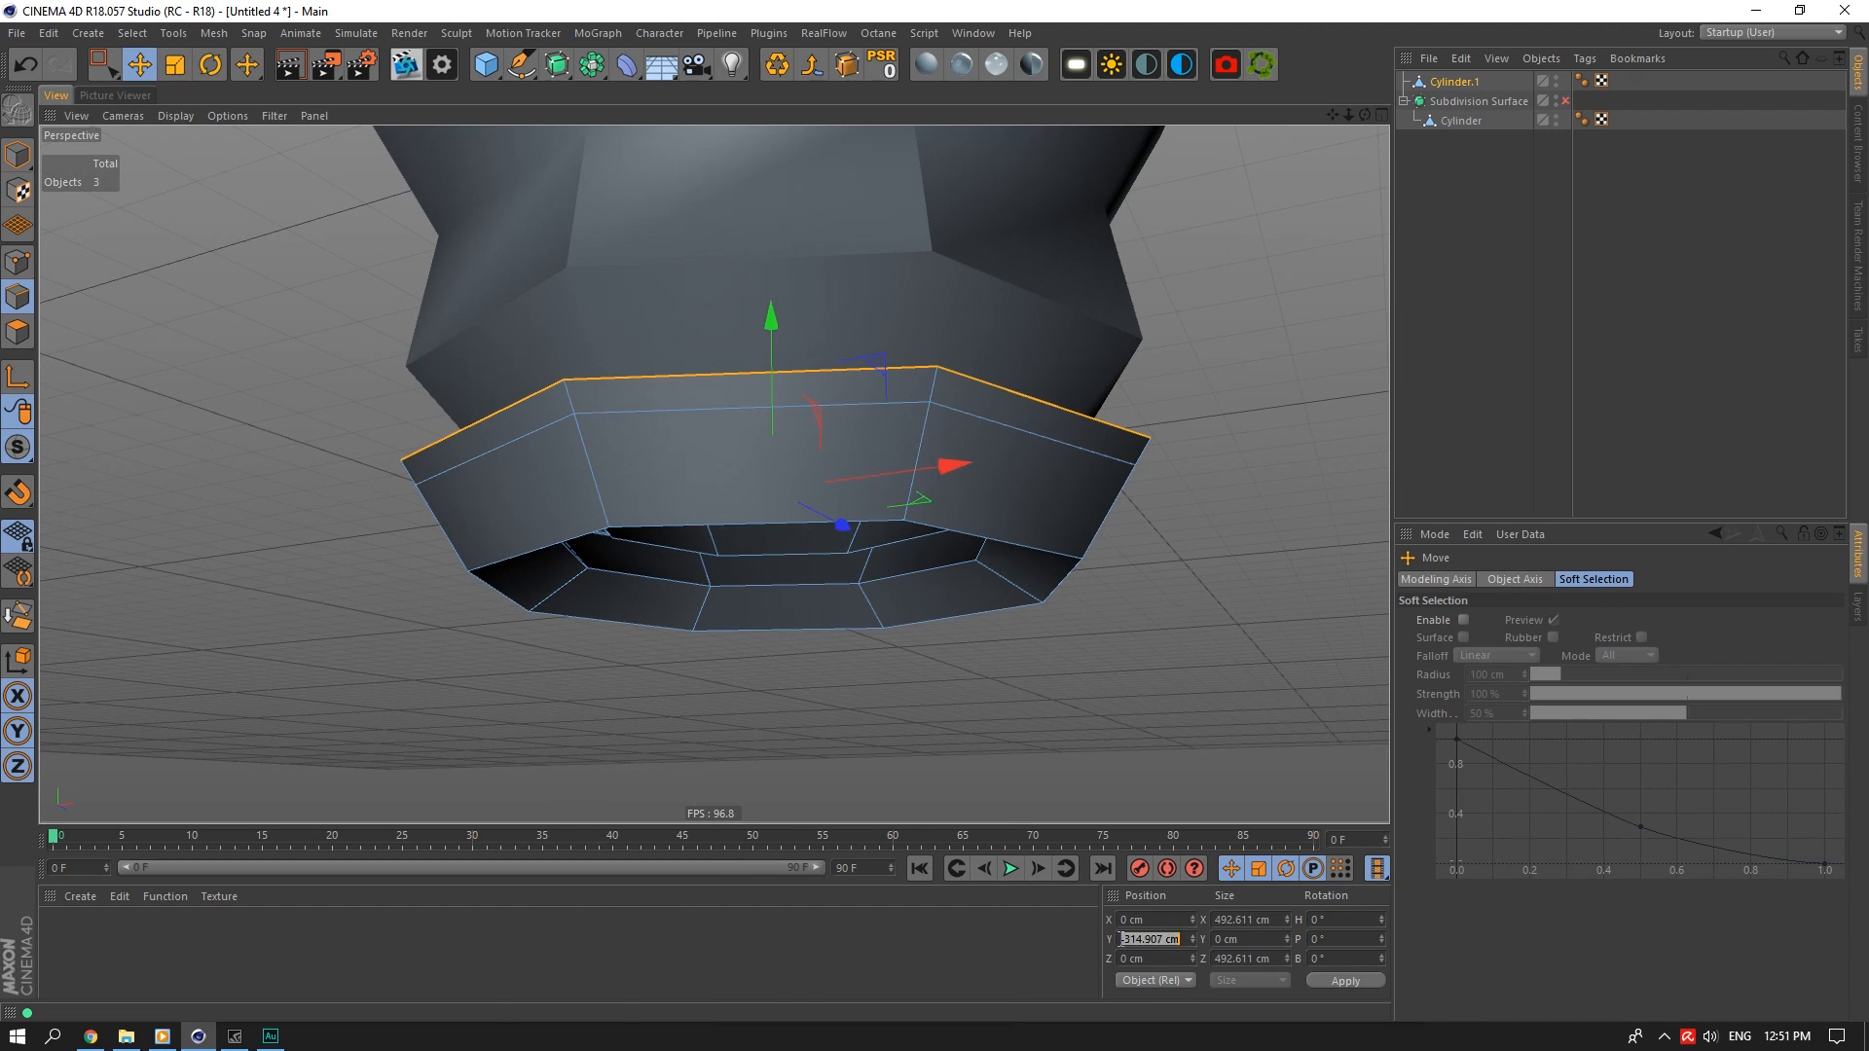
Scale the socket's upper edge loop outward to about 534 cm in X
{"action": "left_click_drag", "start_coordinate": [685, 411], "coordinate": [711, 594], "text": "alt"}
{"action": "key", "text": "t"}
{"action": "left_click_drag", "start_coordinate": [925, 266], "coordinate": [1007, 267]}
{"action": "key", "text": "d"}
{"action": "key", "text": "e"}
Select the outer edge loop and extrude it straight down to form the socket's long sleeve
{"action": "double_click", "coordinate": [744, 479]}
{"action": "double_click", "coordinate": [1242, 920]}
{"action": "double_click", "coordinate": [745, 511]}
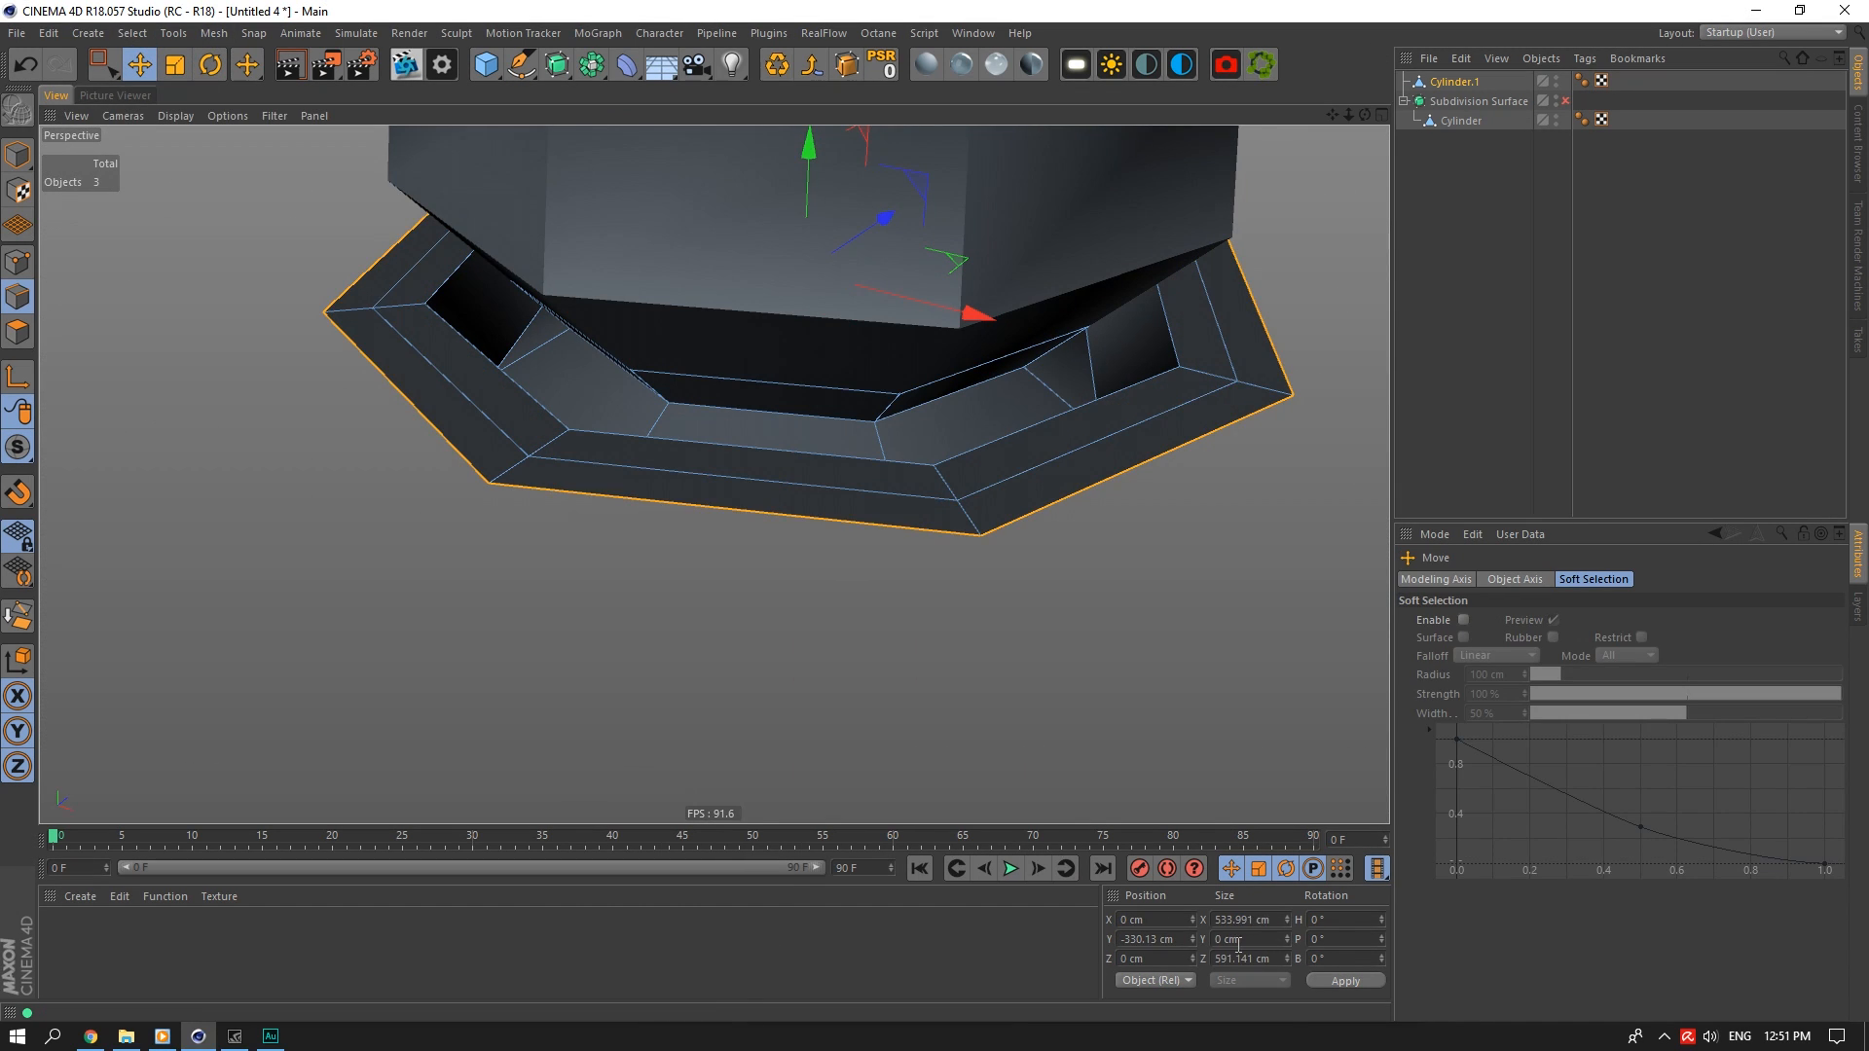
{"action": "scroll", "coordinate": [828, 467], "scroll_direction": "down", "scroll_amount": 4}
{"action": "left_click_drag", "start_coordinate": [835, 210], "coordinate": [835, 527], "text": "ctrl"}
Enable snapping, close the open hole of the socket and line-cut the cap between opposite vertices
{"action": "left_click", "coordinate": [17, 448]}
{"action": "scroll", "coordinate": [746, 349], "scroll_direction": "up", "scroll_amount": 5}
{"action": "left_click_drag", "start_coordinate": [746, 349], "coordinate": [193, 267], "text": "alt"}
{"action": "double_click", "coordinate": [569, 344]}
{"action": "left_click", "coordinate": [656, 319]}
{"action": "right_click", "coordinate": [656, 317]}
{"action": "left_click", "coordinate": [701, 556]}
{"action": "left_click", "coordinate": [793, 283]}
{"action": "left_click", "coordinate": [804, 666]}
{"action": "left_click", "coordinate": [1009, 596]}
{"action": "left_click", "coordinate": [601, 333]}
{"action": "left_click", "coordinate": [18, 154]}
{"action": "left_click", "coordinate": [17, 297]}
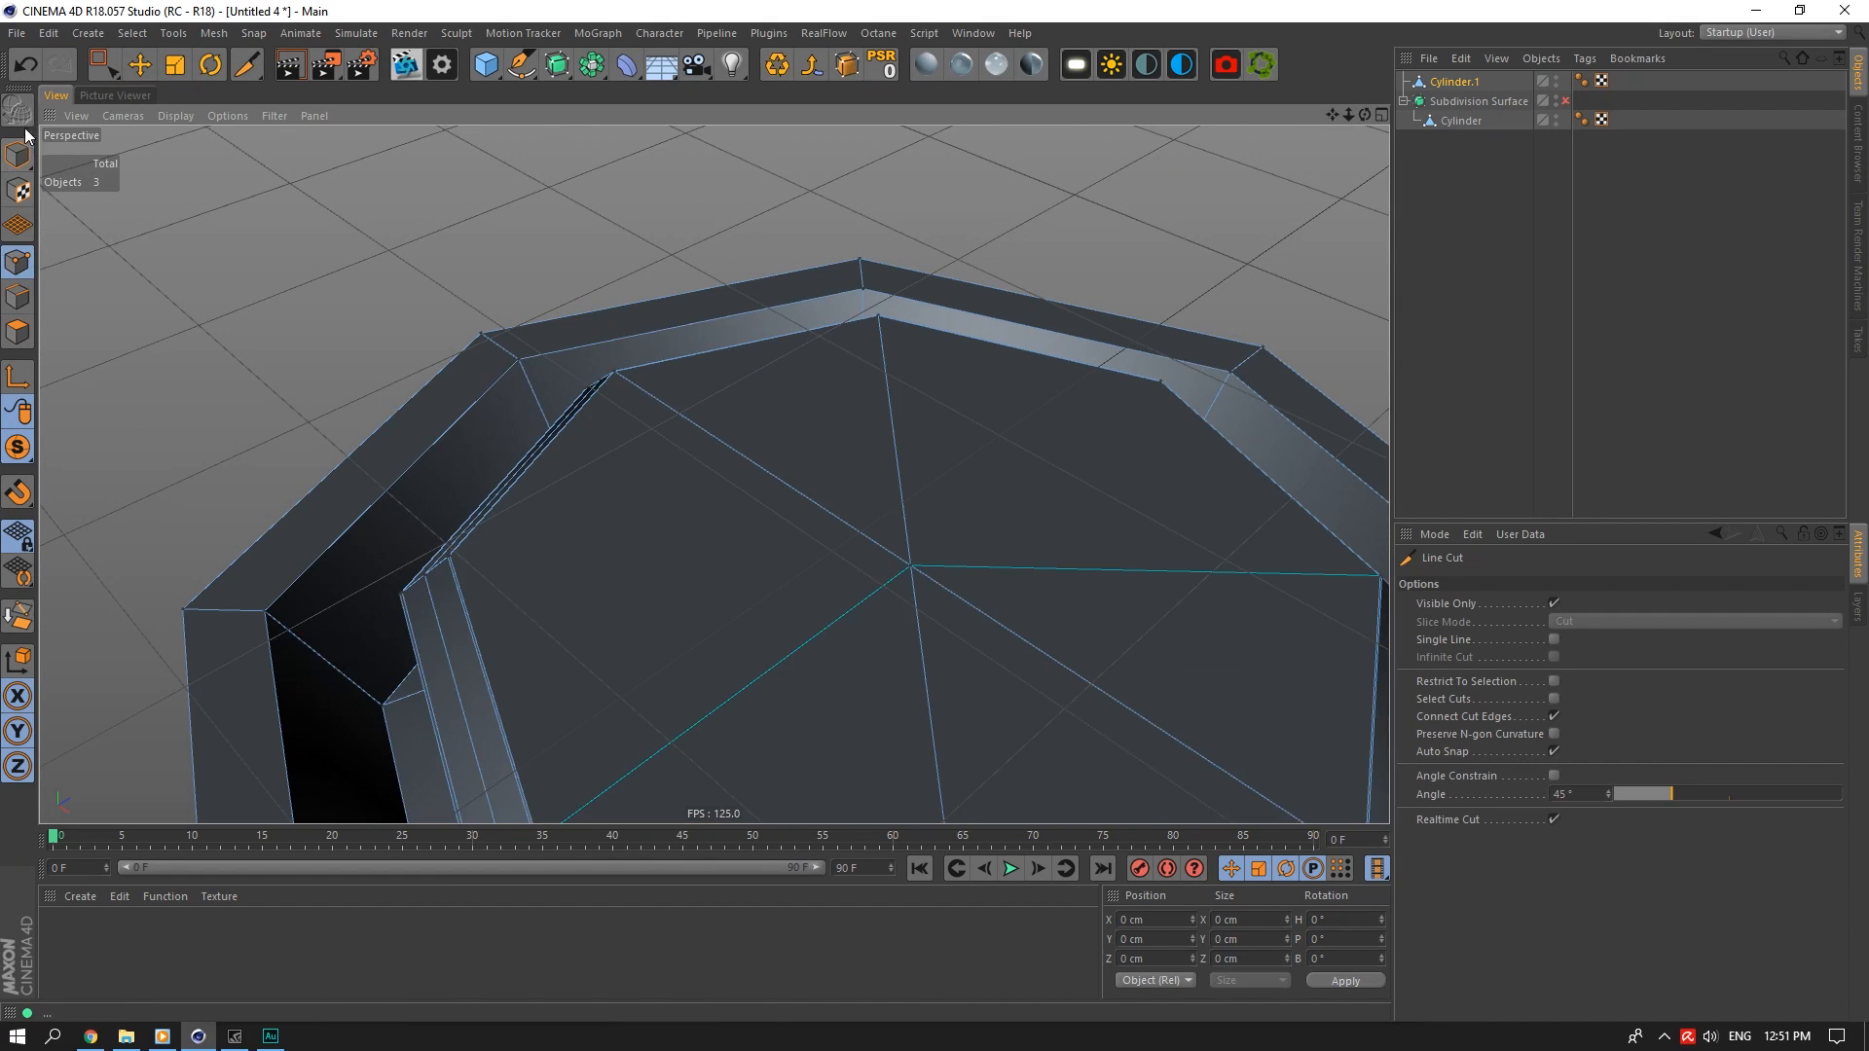
Undo the last line cut and cut across the cap again between opposite vertices
{"action": "key", "text": "ctrl+z"}
{"action": "scroll", "coordinate": [1051, 526], "scroll_direction": "down", "scroll_amount": 3}
{"action": "left_click", "coordinate": [629, 546]}
{"action": "left_click", "coordinate": [1279, 574]}
{"action": "scroll", "coordinate": [721, 419], "scroll_direction": "up", "scroll_amount": 5}
Add tight supporting loop cuts beside the edges of the socket's inner groove, at about 98% offset
{"action": "right_click", "coordinate": [769, 370]}
{"action": "left_click", "coordinate": [829, 649]}
{"action": "left_click_drag", "start_coordinate": [830, 650], "coordinate": [604, 779], "text": "alt"}
{"action": "left_click_drag", "start_coordinate": [378, 592], "coordinate": [1484, 271], "text": "alt"}
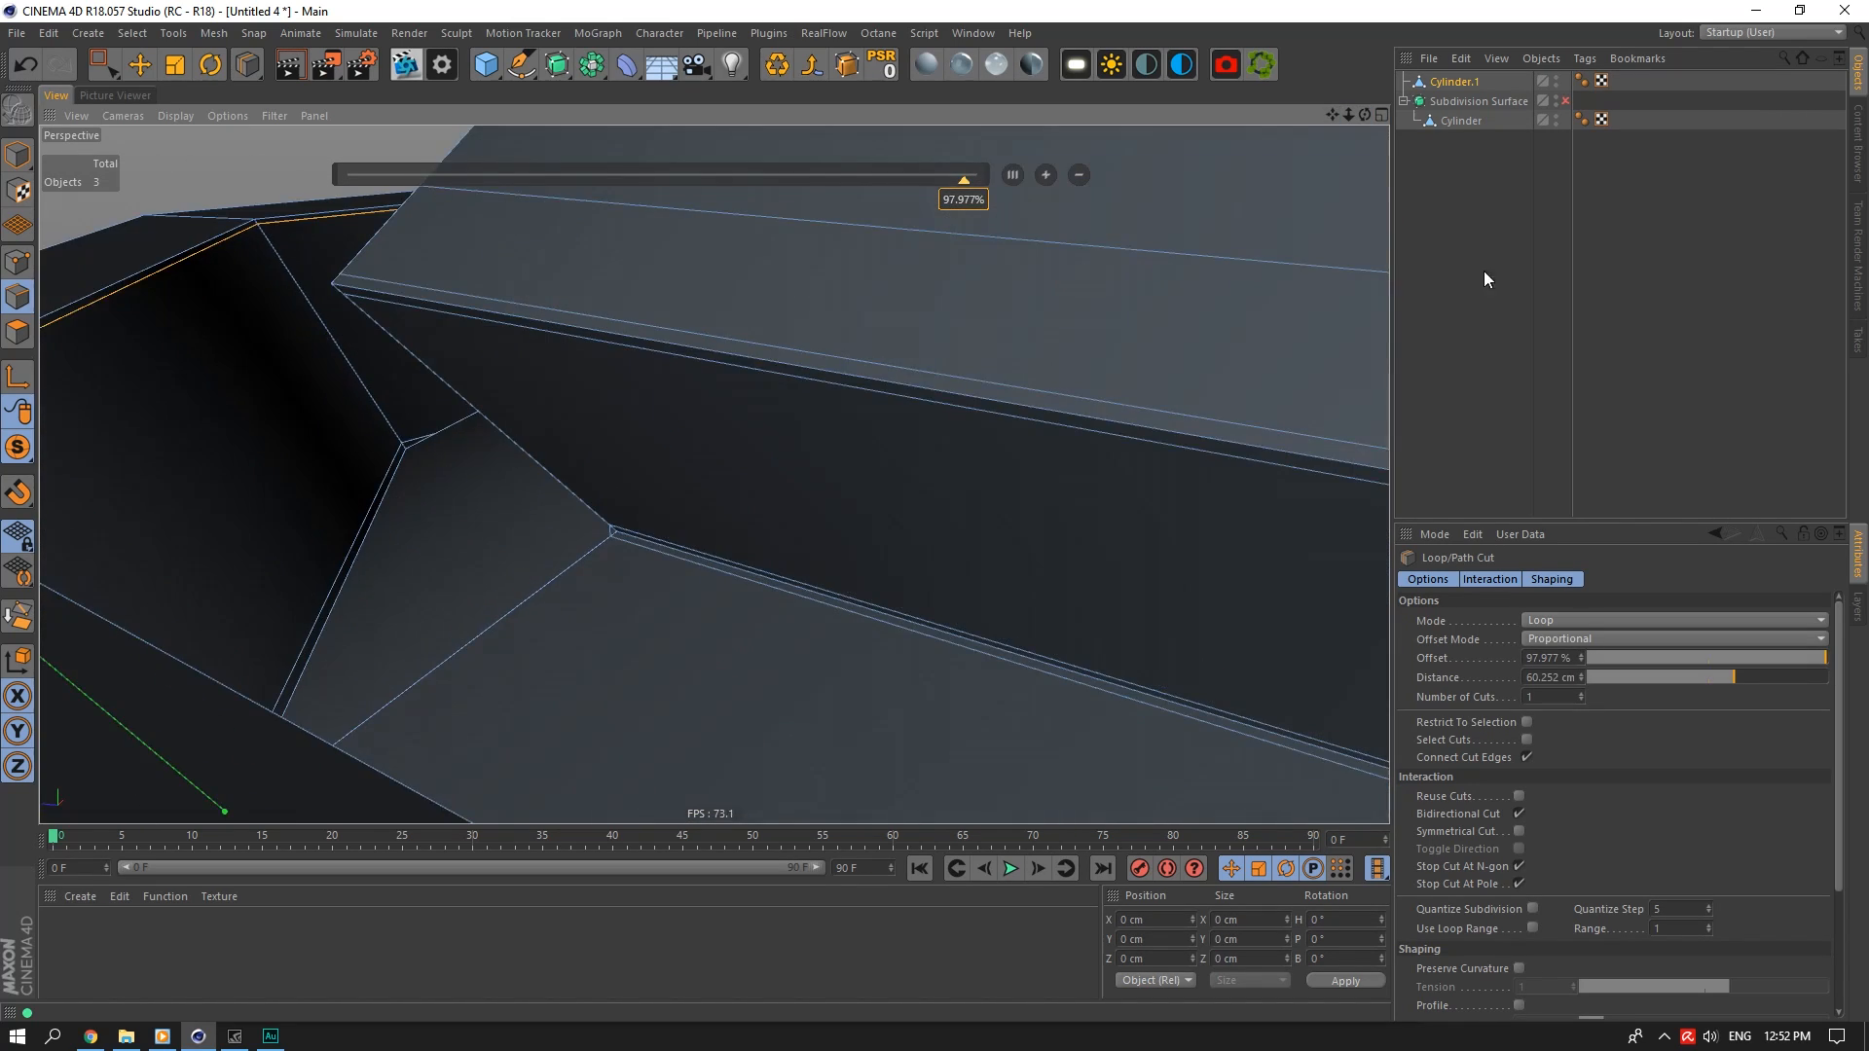
Line-cut the sleeve's bottom cap through its centre between opposite vertices
{"action": "scroll", "coordinate": [622, 652], "scroll_direction": "down", "scroll_amount": 5}
{"action": "left_click_drag", "start_coordinate": [622, 652], "coordinate": [706, 499], "text": "alt"}
{"action": "key", "text": "k"}
{"action": "key", "text": "k"}
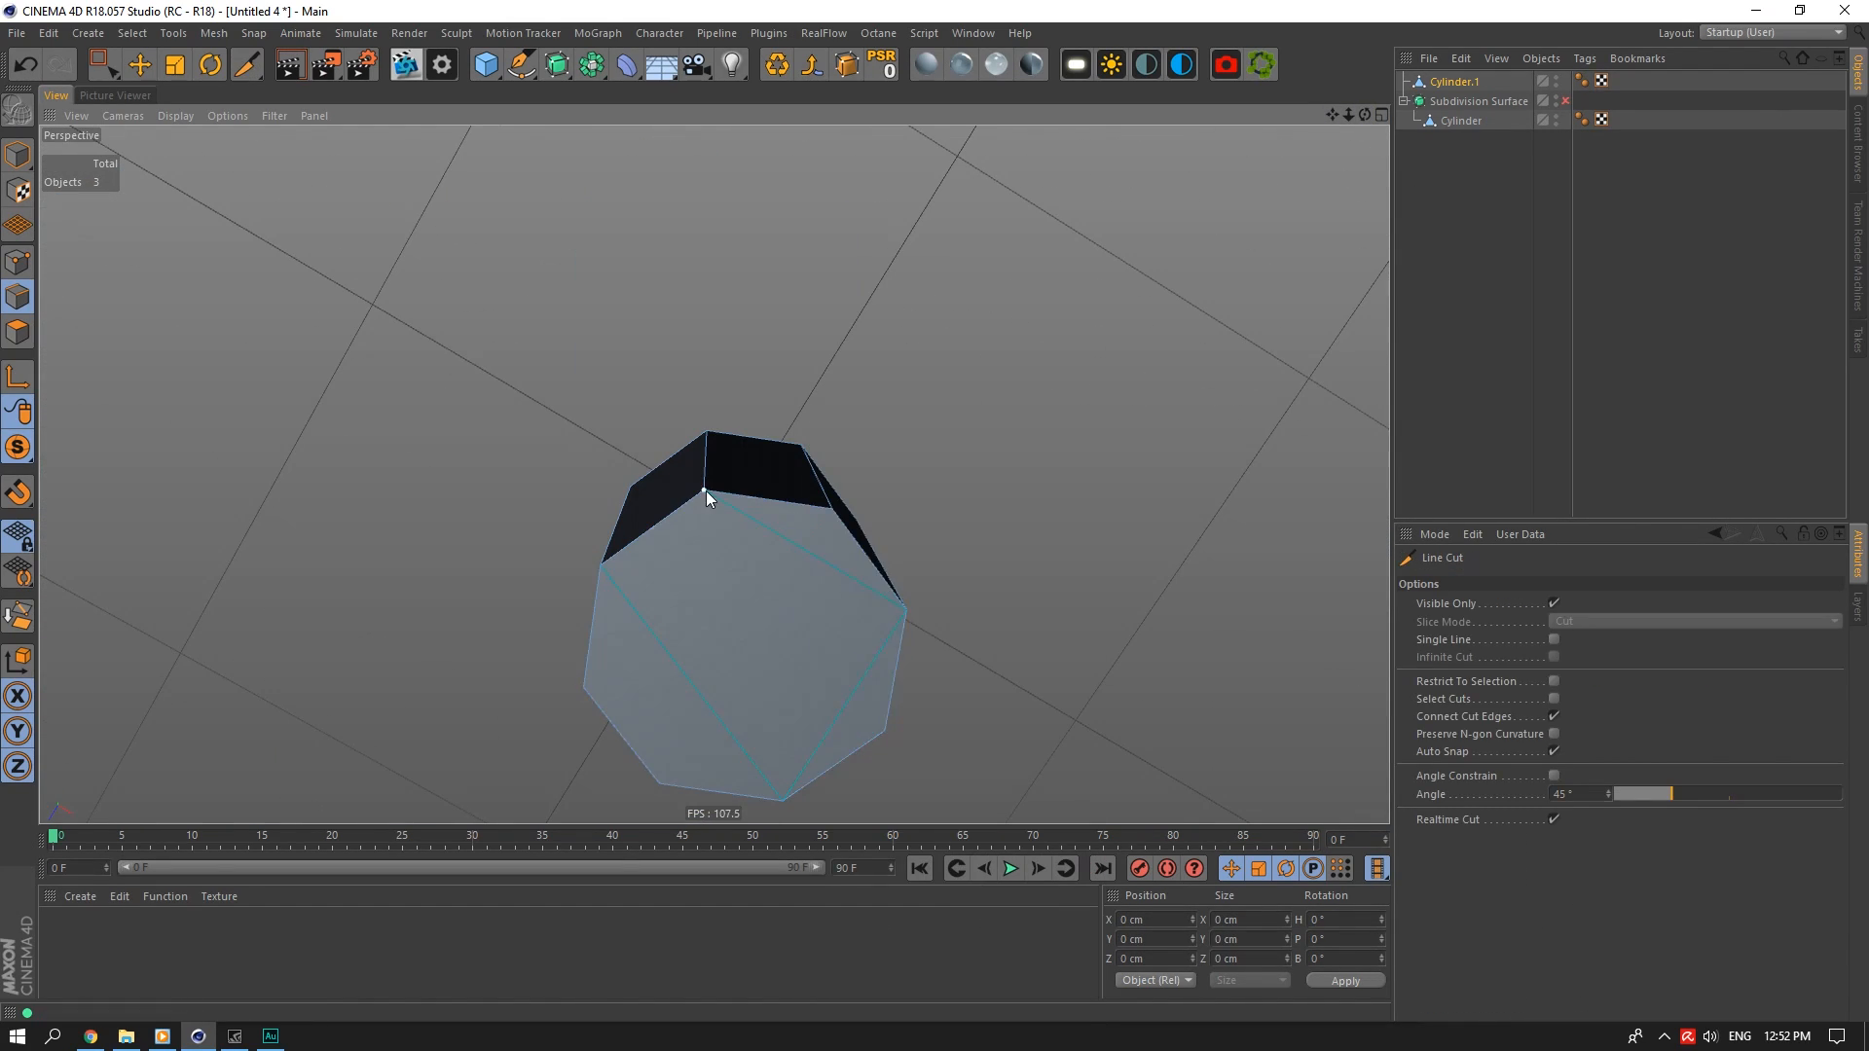
{"action": "left_click_drag", "start_coordinate": [1316, 228], "coordinate": [897, 613], "text": "alt"}
Add horizontal loop cuts around the sleeve and scale its lower polygon rings inward
{"action": "key", "text": "k"}
{"action": "key", "text": "l"}
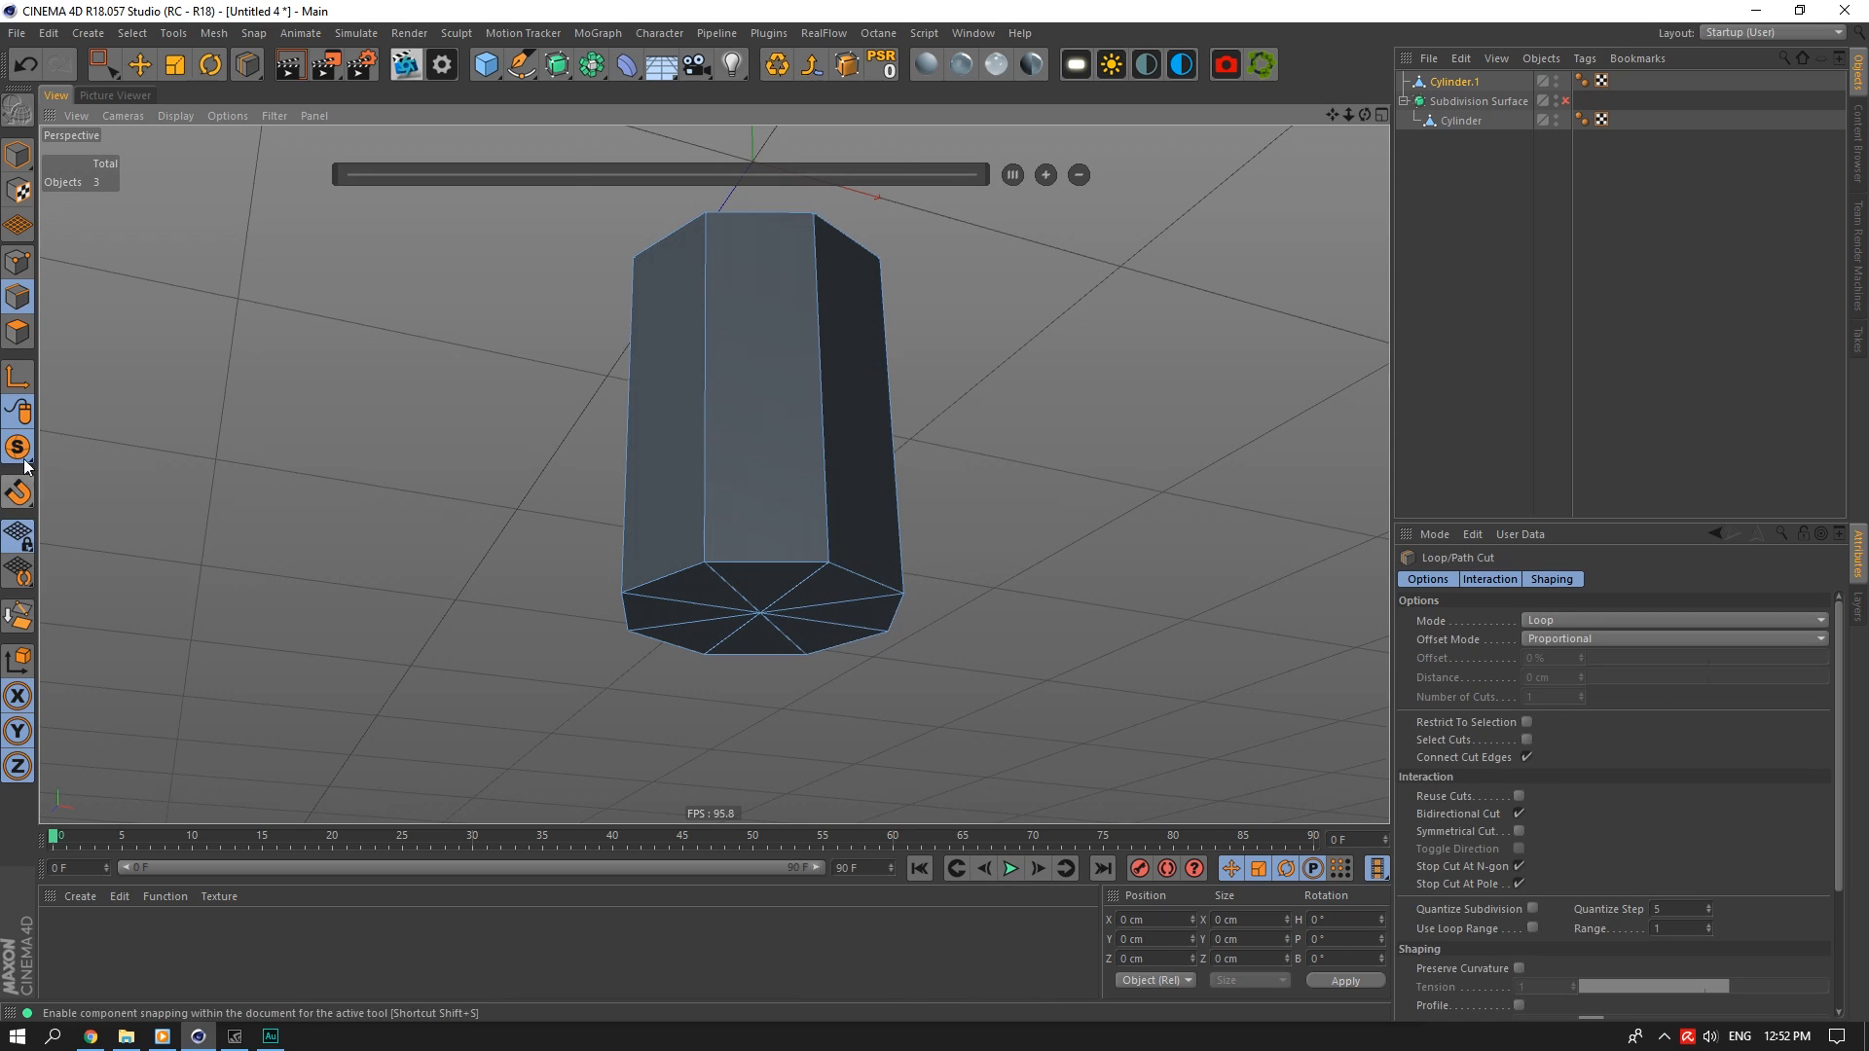
{"action": "left_click", "coordinate": [18, 331]}
{"action": "left_click", "coordinate": [103, 64]}
{"action": "left_click", "coordinate": [132, 34]}
{"action": "left_click", "coordinate": [185, 191]}
{"action": "left_click", "coordinate": [769, 541]}
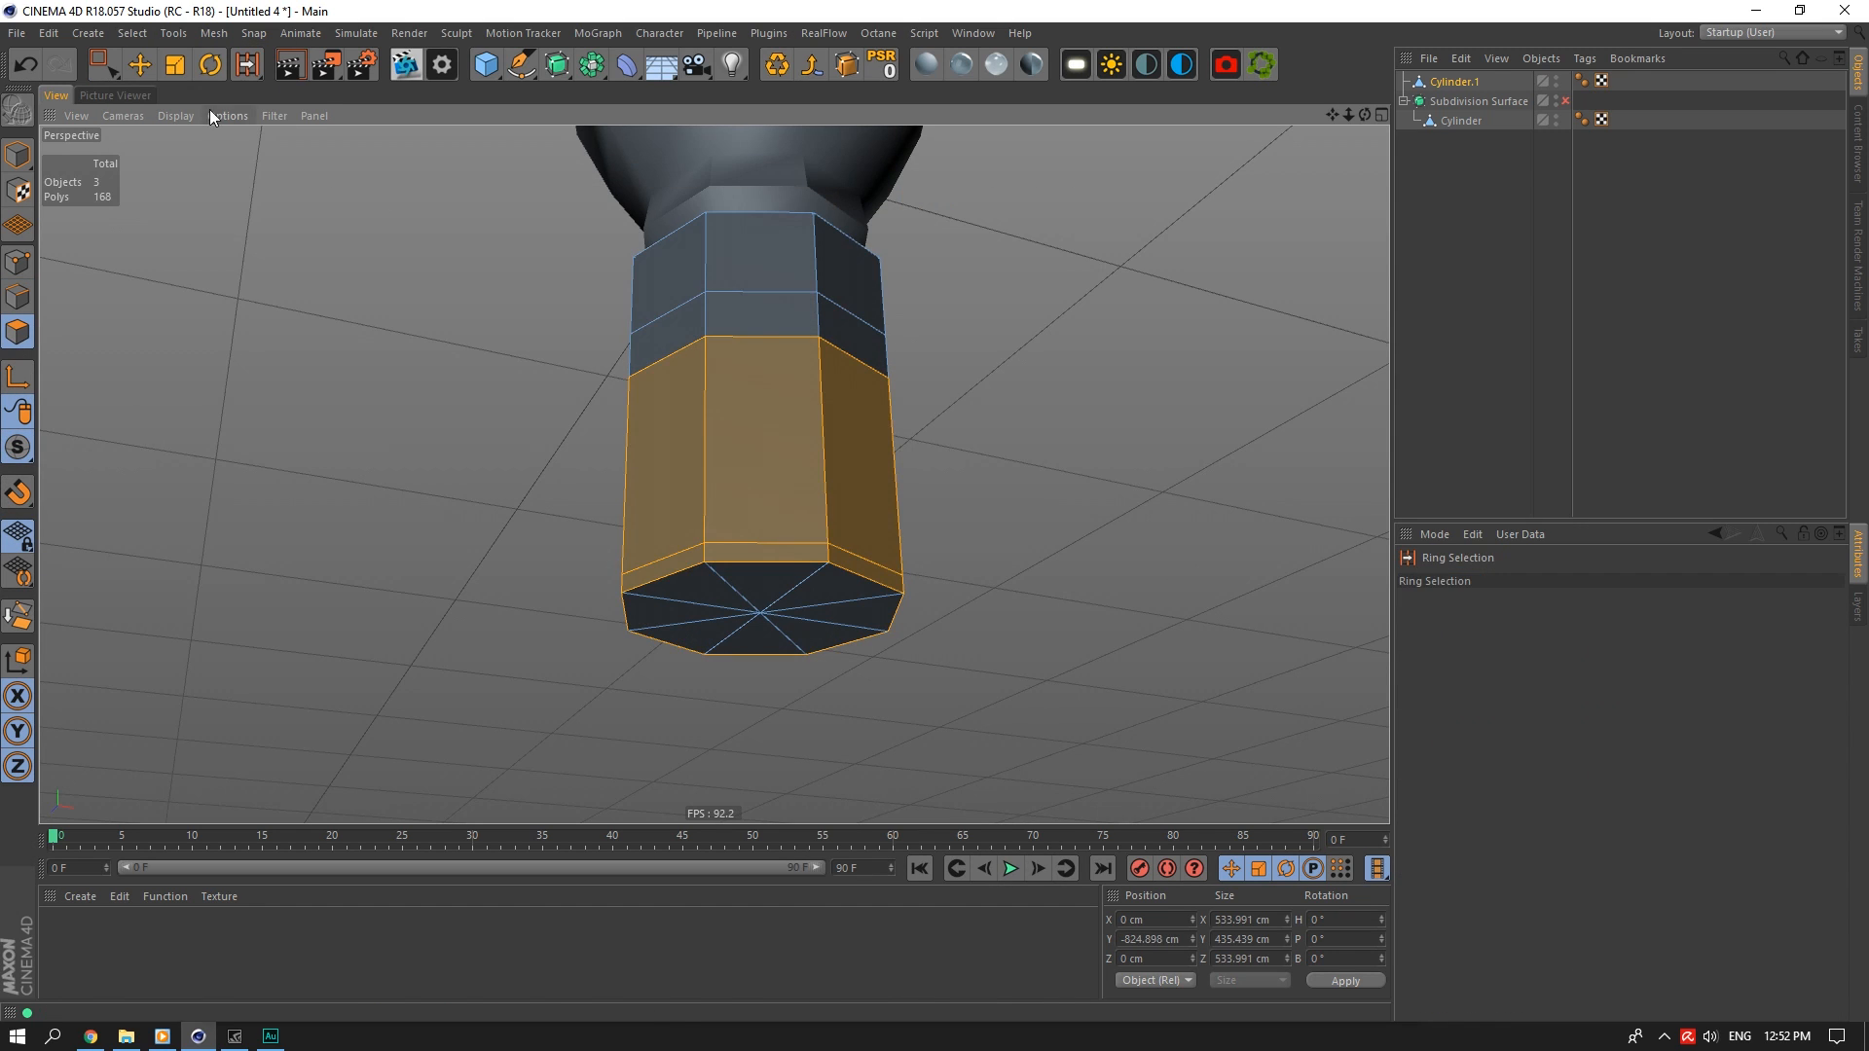
{"action": "left_click", "coordinate": [175, 65]}
{"action": "left_click_drag", "start_coordinate": [623, 292], "coordinate": [643, 487], "text": "alt"}
{"action": "left_click_drag", "start_coordinate": [845, 410], "coordinate": [681, 419]}
Select the bottom polygon ring of the socket and extrude it 34 cm outward into a flange
{"action": "key", "text": "u"}
{"action": "key", "text": "l"}
{"action": "left_click", "coordinate": [838, 542]}
{"action": "key", "text": "d"}
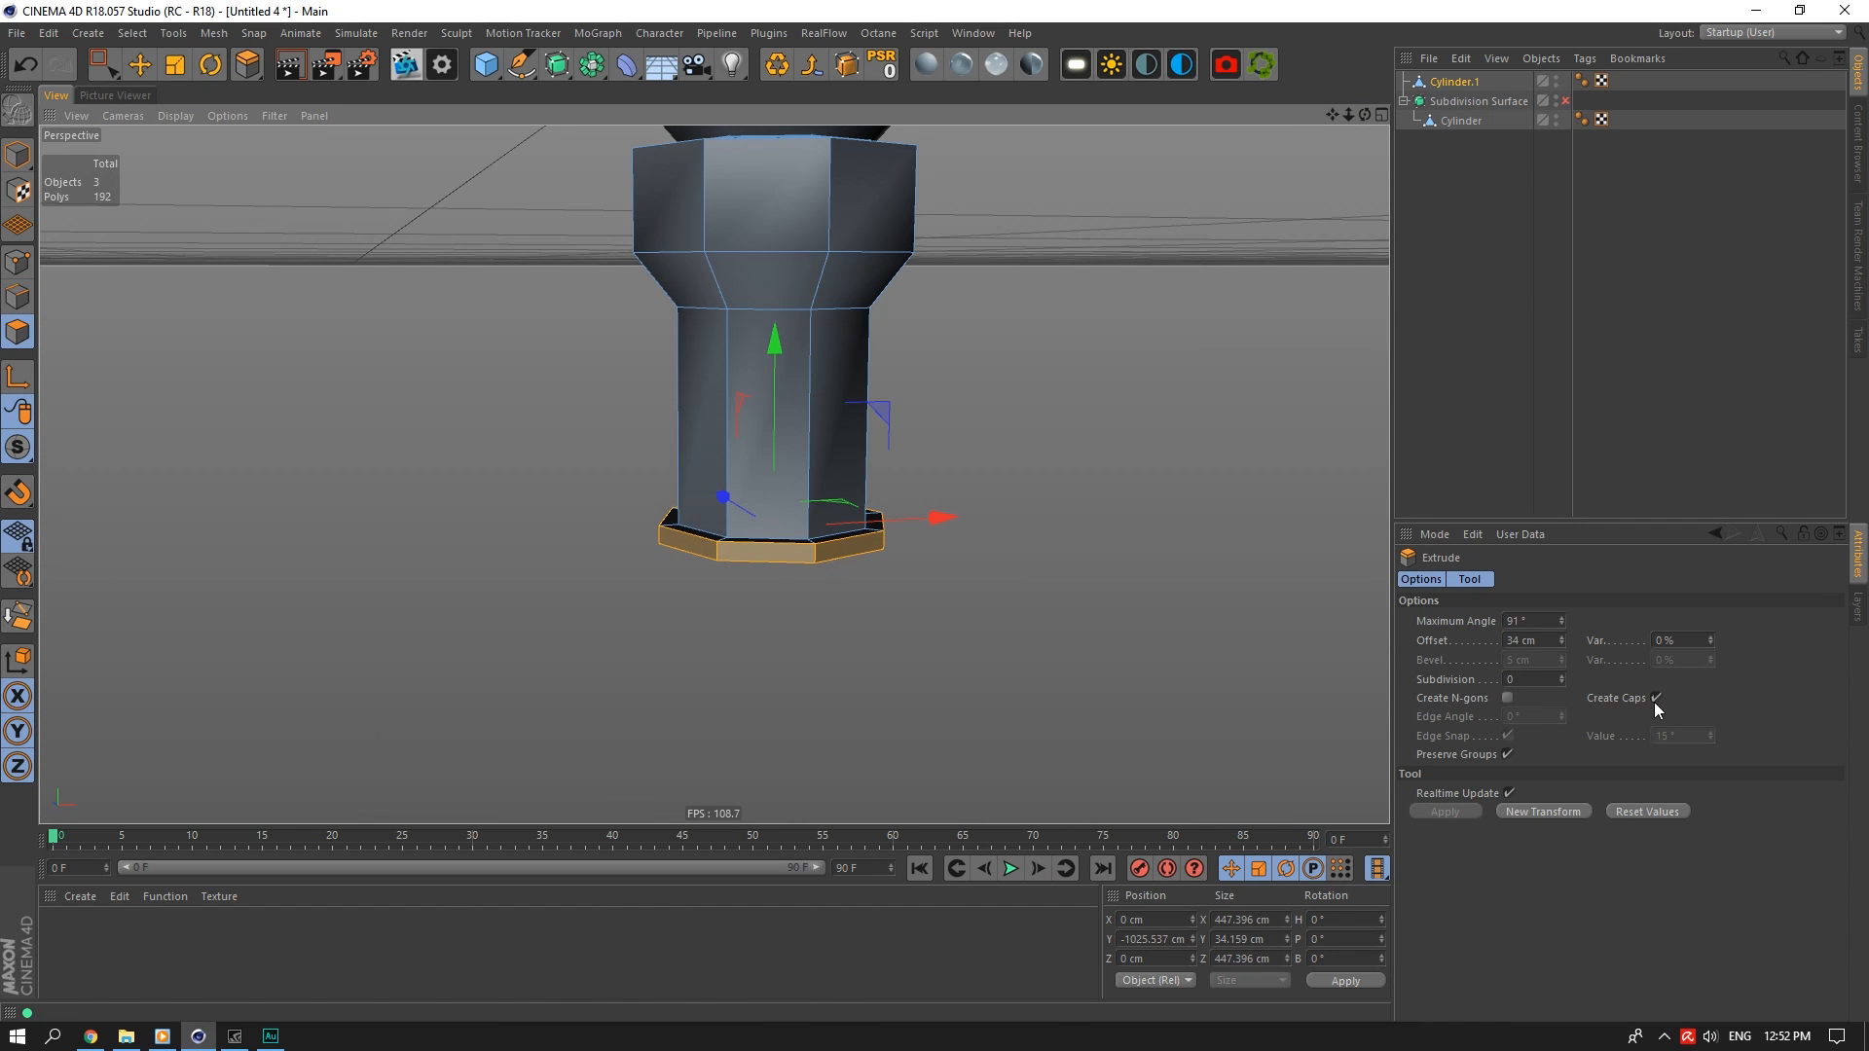
{"action": "middle_click_drag", "start_coordinate": [778, 389], "coordinate": [786, 596], "text": "alt"}
{"action": "key", "text": "e"}
{"action": "left_click_drag", "start_coordinate": [713, 471], "coordinate": [818, 623], "text": "alt"}
Place the socket object under a new Subdivision Surface and enable the bulb's Subdivision Surface
{"action": "scroll", "coordinate": [698, 472], "scroll_direction": "up", "scroll_amount": 8}
{"action": "key", "text": "k"}
{"action": "key", "text": "l"}
{"action": "left_click", "coordinate": [699, 477]}
{"action": "left_click", "coordinate": [557, 65], "text": "alt"}
{"action": "left_click_drag", "start_coordinate": [862, 401], "coordinate": [1148, 175], "text": "alt"}
{"action": "left_click", "coordinate": [1566, 120]}
{"action": "middle_click_drag", "start_coordinate": [1119, 243], "coordinate": [798, 496], "text": "alt"}
Turn off the socket's Subdivision Surface and add two loop cuts around the upper part of the socket
{"action": "left_click", "coordinate": [1465, 102]}
{"action": "left_click_drag", "start_coordinate": [876, 409], "coordinate": [973, 400], "text": "alt"}
{"action": "left_click", "coordinate": [1565, 82]}
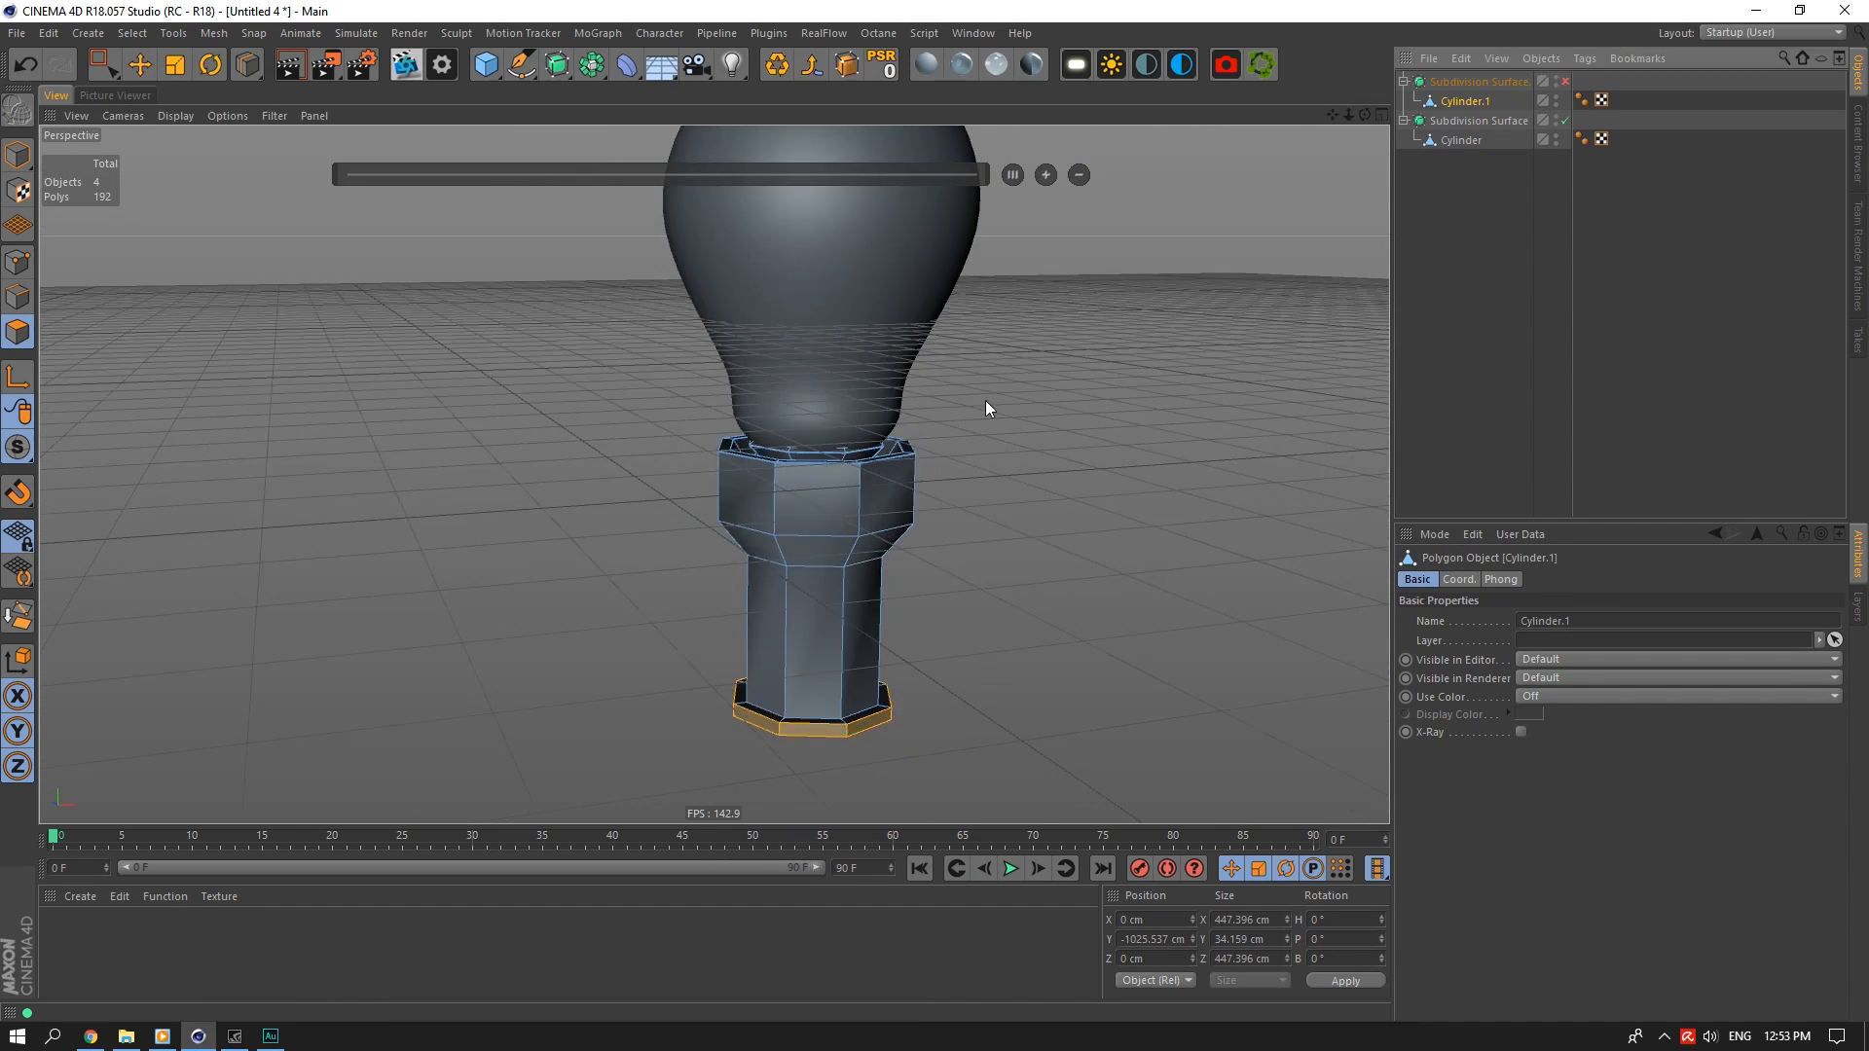
{"action": "scroll", "coordinate": [804, 574], "scroll_direction": "up", "scroll_amount": 9}
{"action": "left_click", "coordinate": [615, 310]}
{"action": "left_click", "coordinate": [709, 529]}
Add supporting loop cuts close to the edges of the socket's bottom flange, one at about 96% offset
{"action": "middle_click_drag", "start_coordinate": [915, 769], "coordinate": [937, 419], "text": "alt"}
{"action": "scroll", "coordinate": [740, 628], "scroll_direction": "up", "scroll_amount": 5}
{"action": "left_click", "coordinate": [677, 710]}
{"action": "left_click", "coordinate": [673, 571]}
{"action": "scroll", "coordinate": [745, 518], "scroll_direction": "up", "scroll_amount": 2}
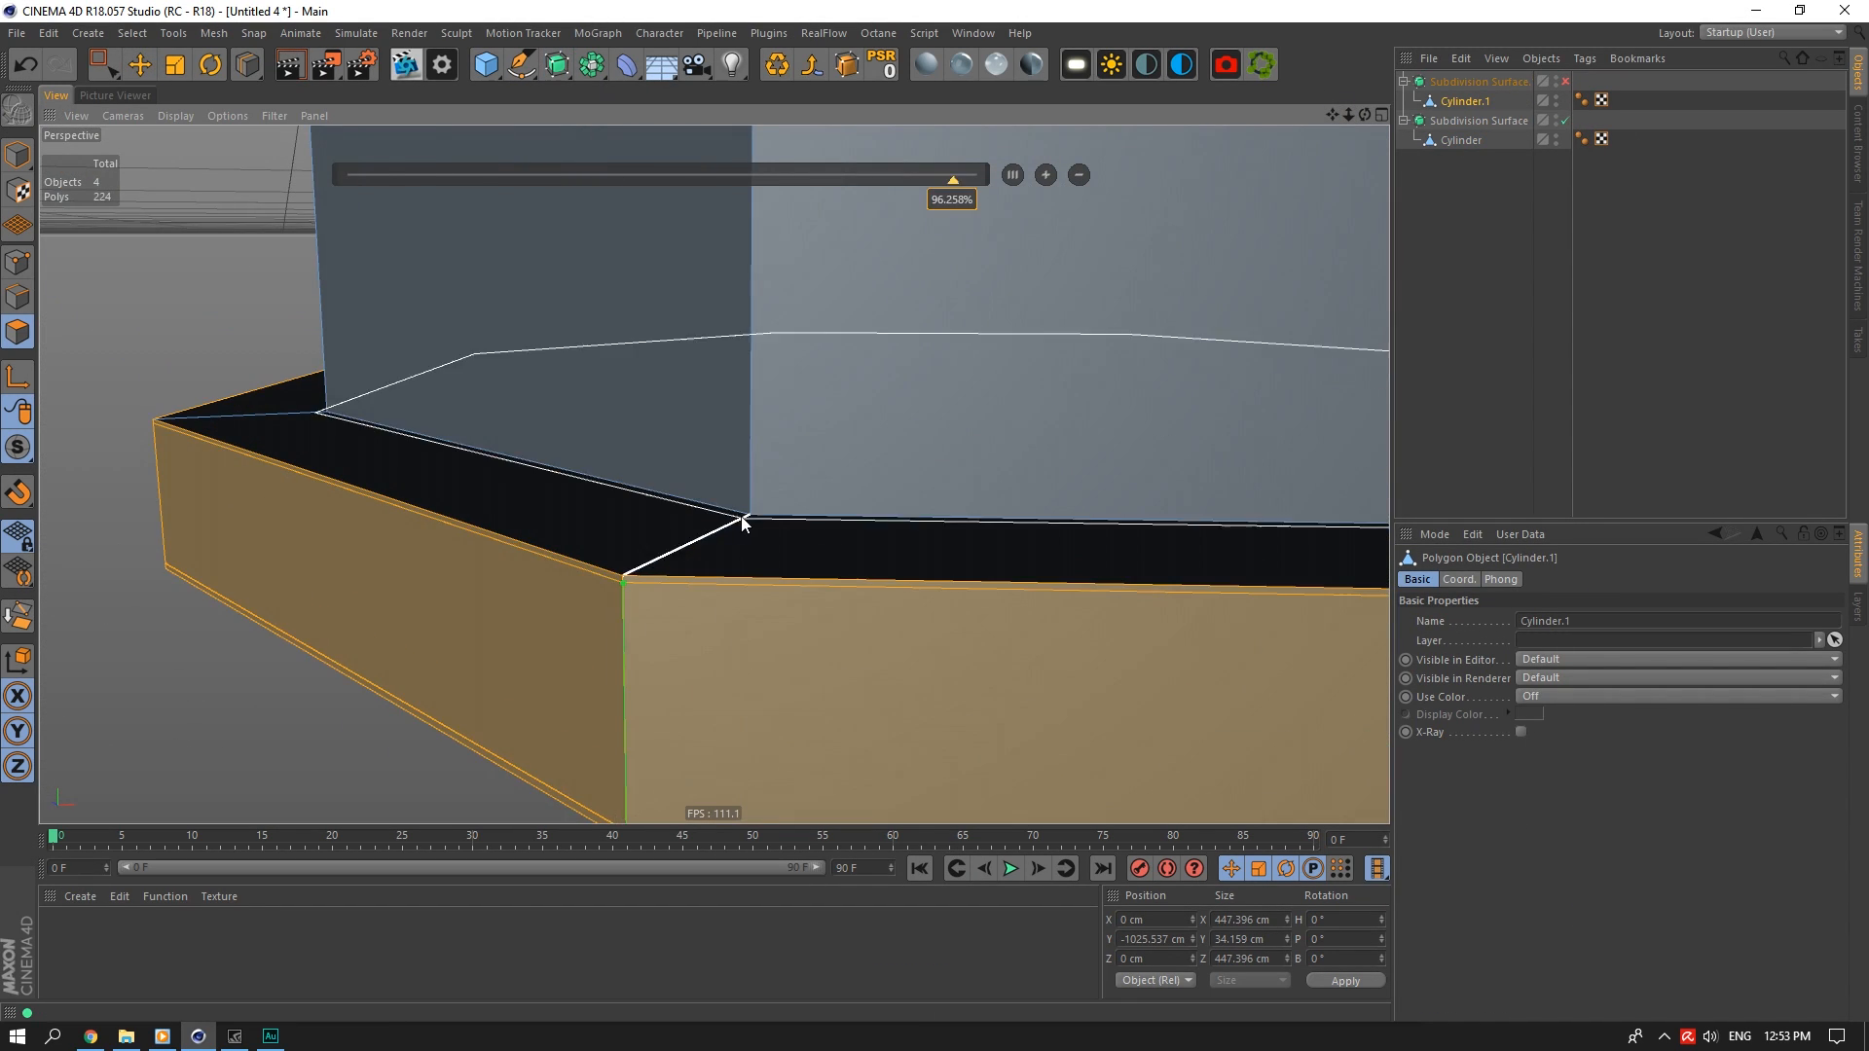
{"action": "left_click", "coordinate": [742, 518]}
{"action": "scroll", "coordinate": [720, 477], "scroll_direction": "down", "scroll_amount": 8}
Turn the socket's Subdivision Surface back on and save the scene as Light Bulb Tutorial.c4d
{"action": "left_click", "coordinate": [1470, 321]}
{"action": "left_click", "coordinate": [1565, 82]}
{"action": "middle_click_drag", "start_coordinate": [749, 389], "coordinate": [710, 623], "text": "alt"}
{"action": "left_click_drag", "start_coordinate": [740, 448], "coordinate": [837, 486], "text": "alt"}
{"action": "left_click_drag", "start_coordinate": [876, 409], "coordinate": [740, 428], "text": "alt"}
{"action": "key", "text": "ctrl+s"}
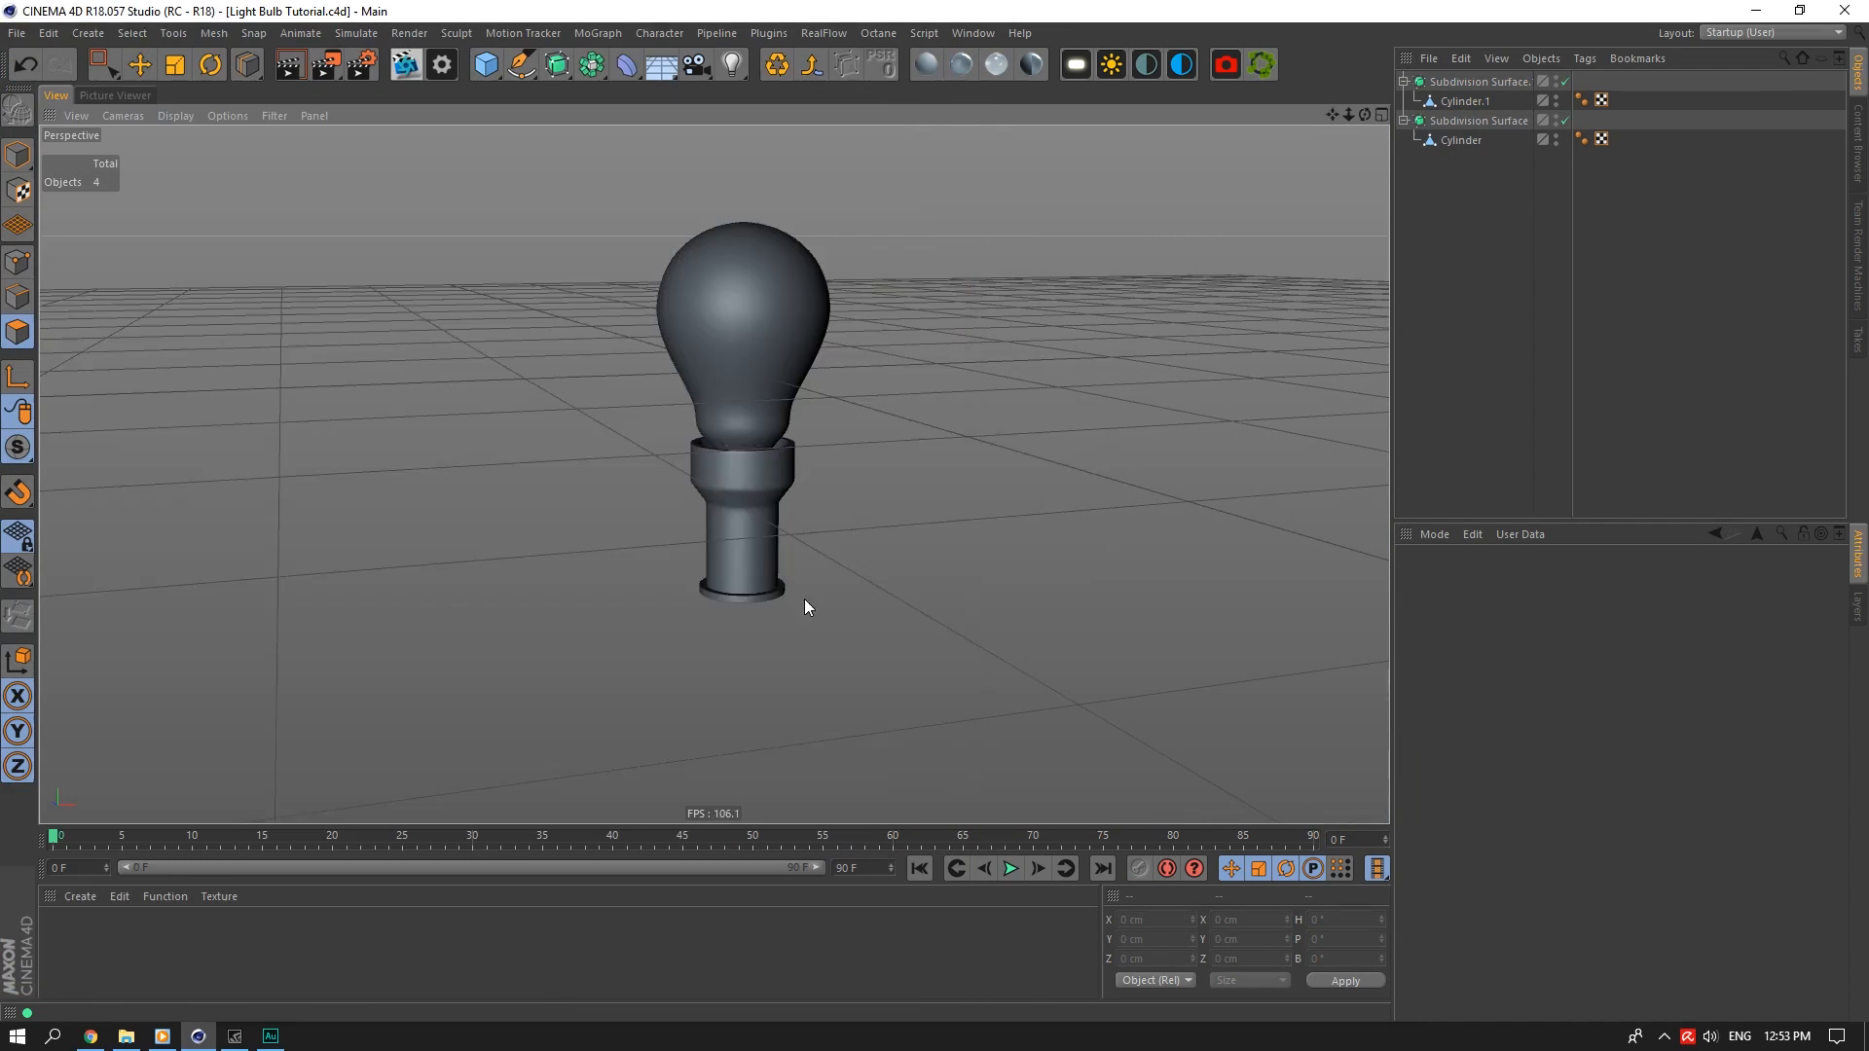
Add a cylinder over the reference's inner stem with 1 height segment and 10 rotation segments, and make it editable
{"action": "scroll", "coordinate": [804, 599], "scroll_direction": "up", "scroll_amount": 5}
{"action": "left_click", "coordinate": [1494, 273]}
{"action": "middle_click", "coordinate": [1358, 476]}
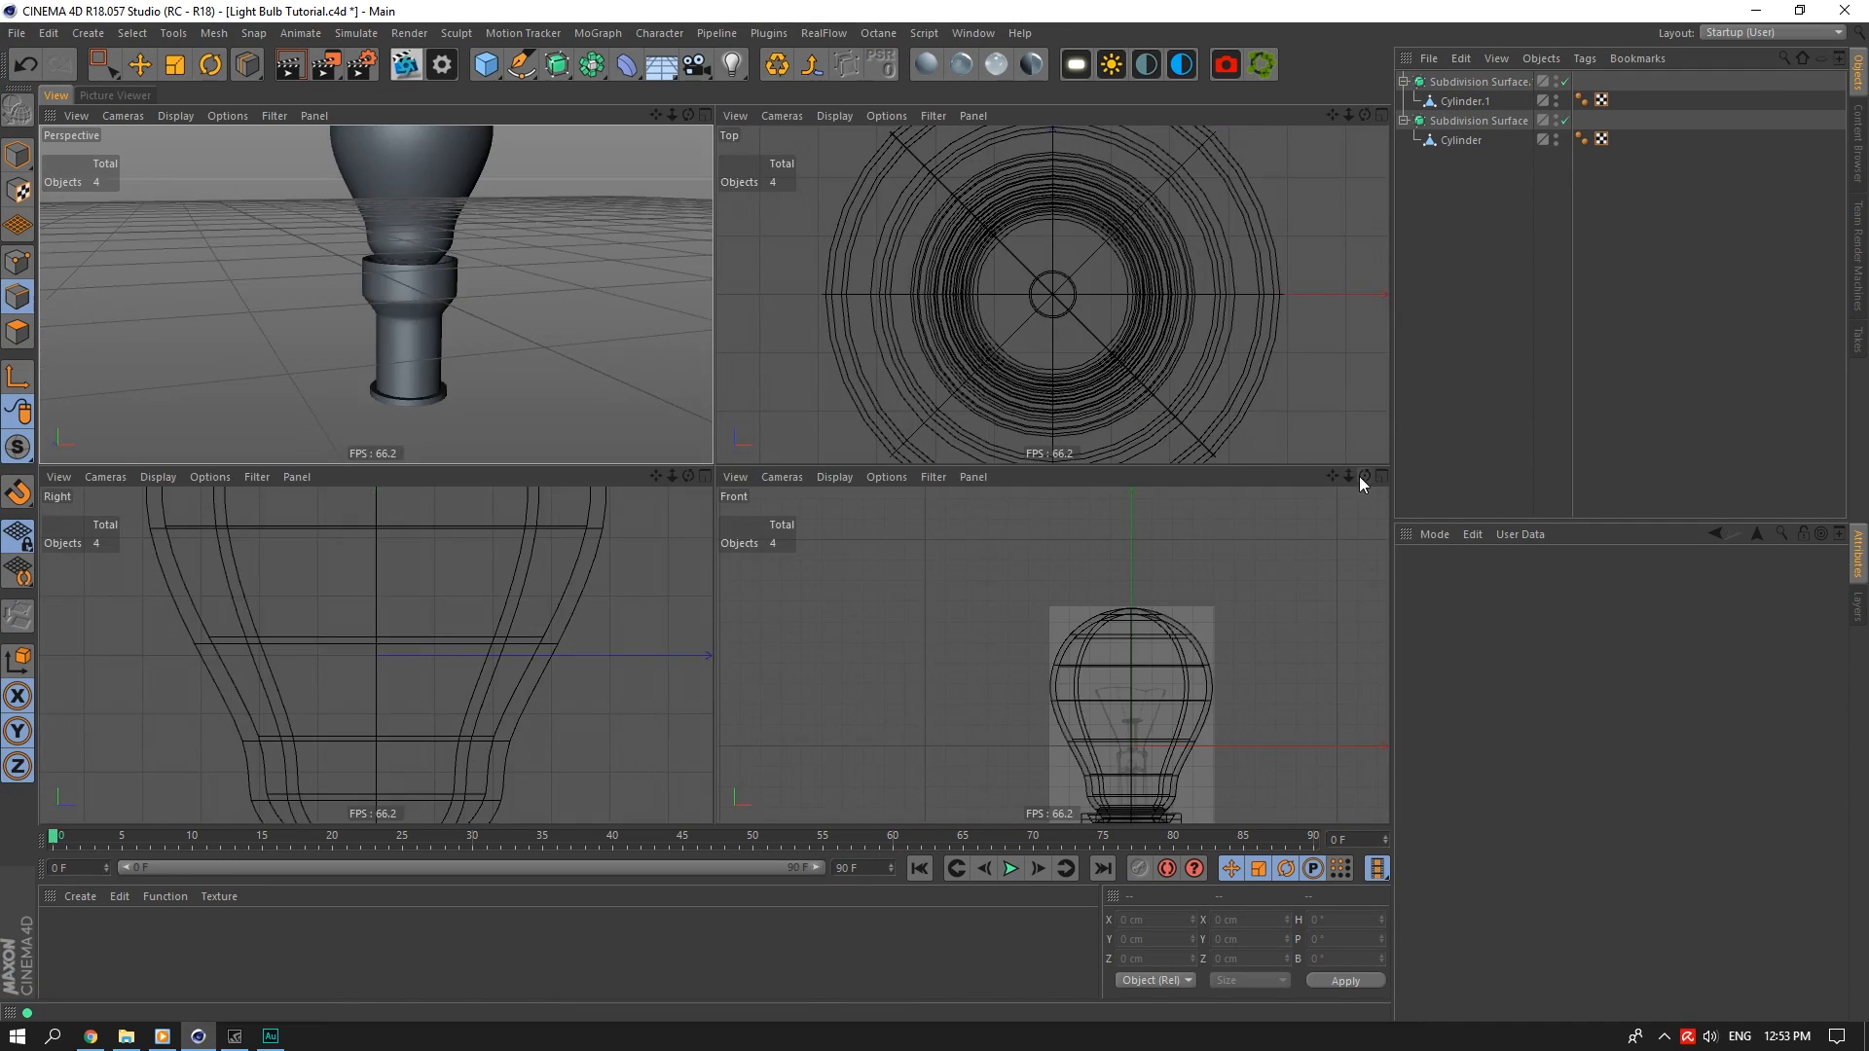
{"action": "middle_click", "coordinate": [1359, 476]}
{"action": "scroll", "coordinate": [718, 471], "scroll_direction": "down", "scroll_amount": 4}
{"action": "scroll", "coordinate": [779, 468], "scroll_direction": "up", "scroll_amount": 5}
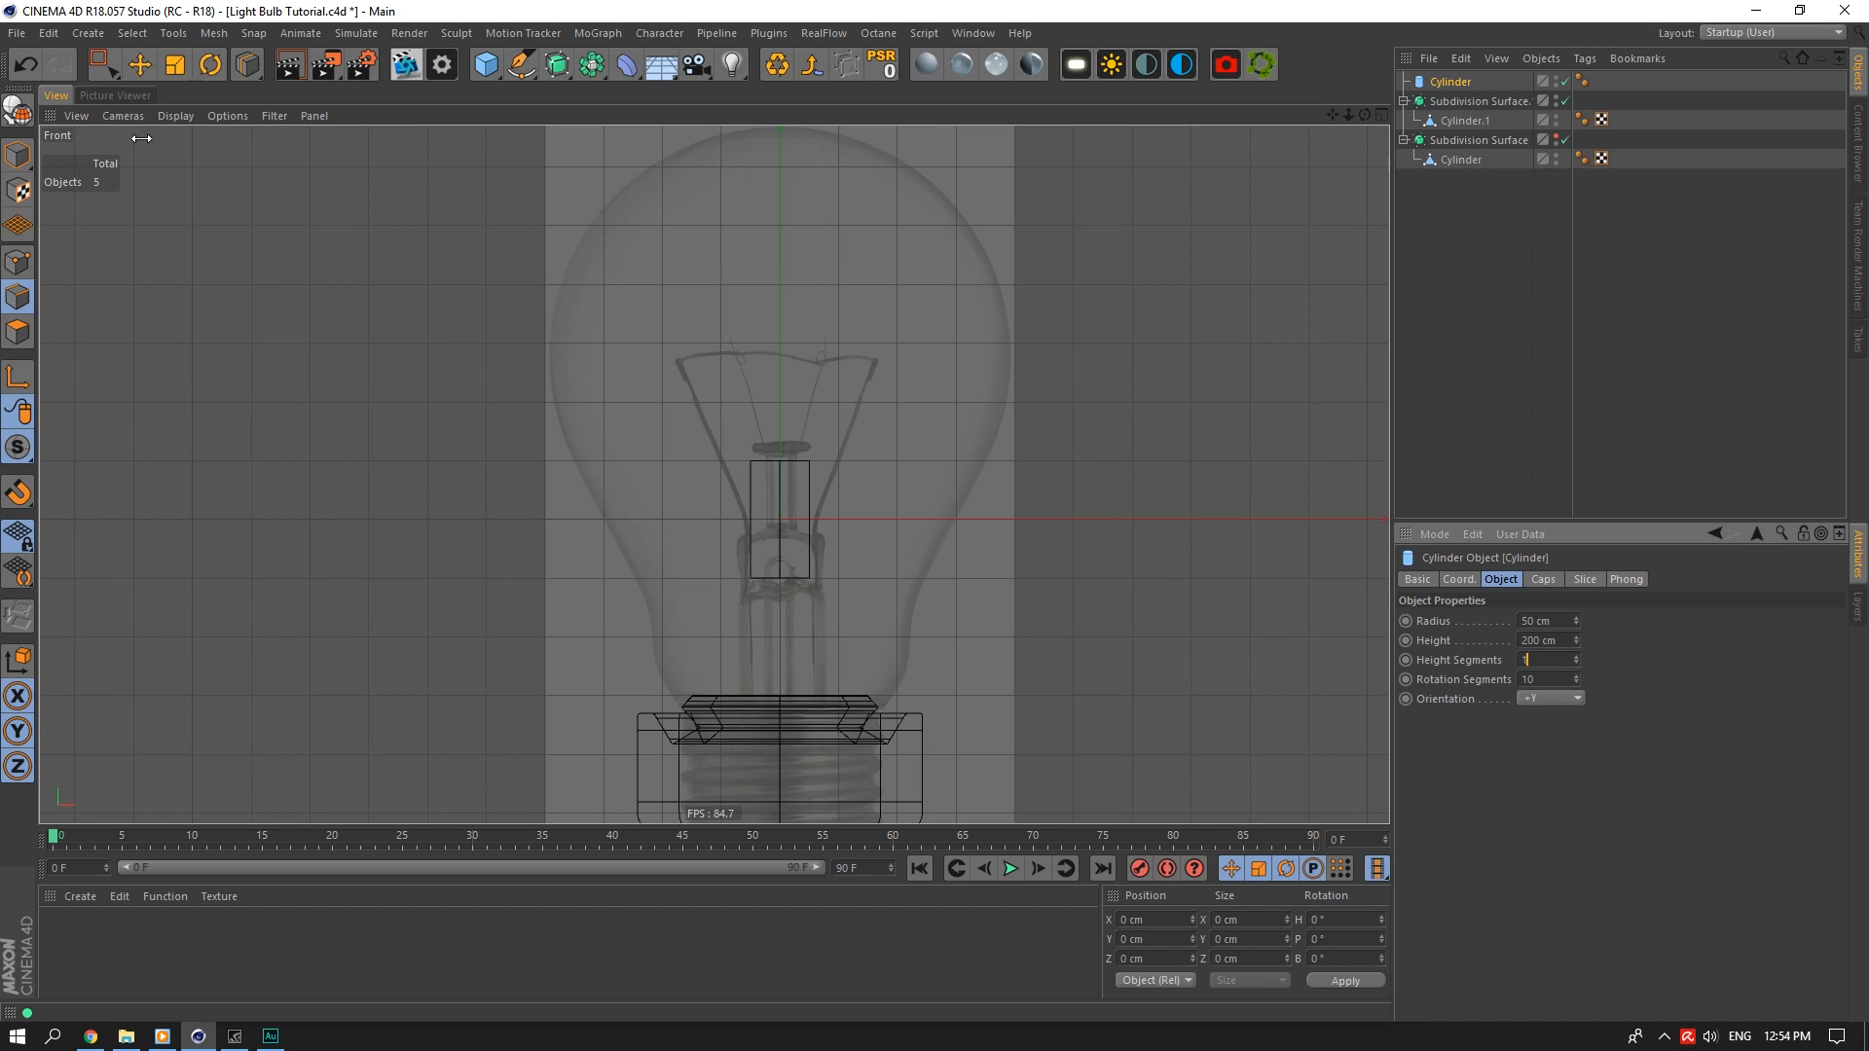
{"action": "left_click", "coordinate": [18, 110]}
{"action": "left_click", "coordinate": [17, 155]}
Move the new cylinder down to about -161 cm in Y and scale it to about 138 cm wide and 277 cm high
{"action": "key", "text": "e"}
{"action": "left_click_drag", "start_coordinate": [780, 331], "coordinate": [779, 424]}
{"action": "key", "text": "t"}
{"action": "left_click_drag", "start_coordinate": [890, 498], "coordinate": [988, 474]}
Inset the cylinder's top faces and extrude them upward into a narrow stem, ending with a 23 cm segment
{"action": "left_click", "coordinate": [1379, 112]}
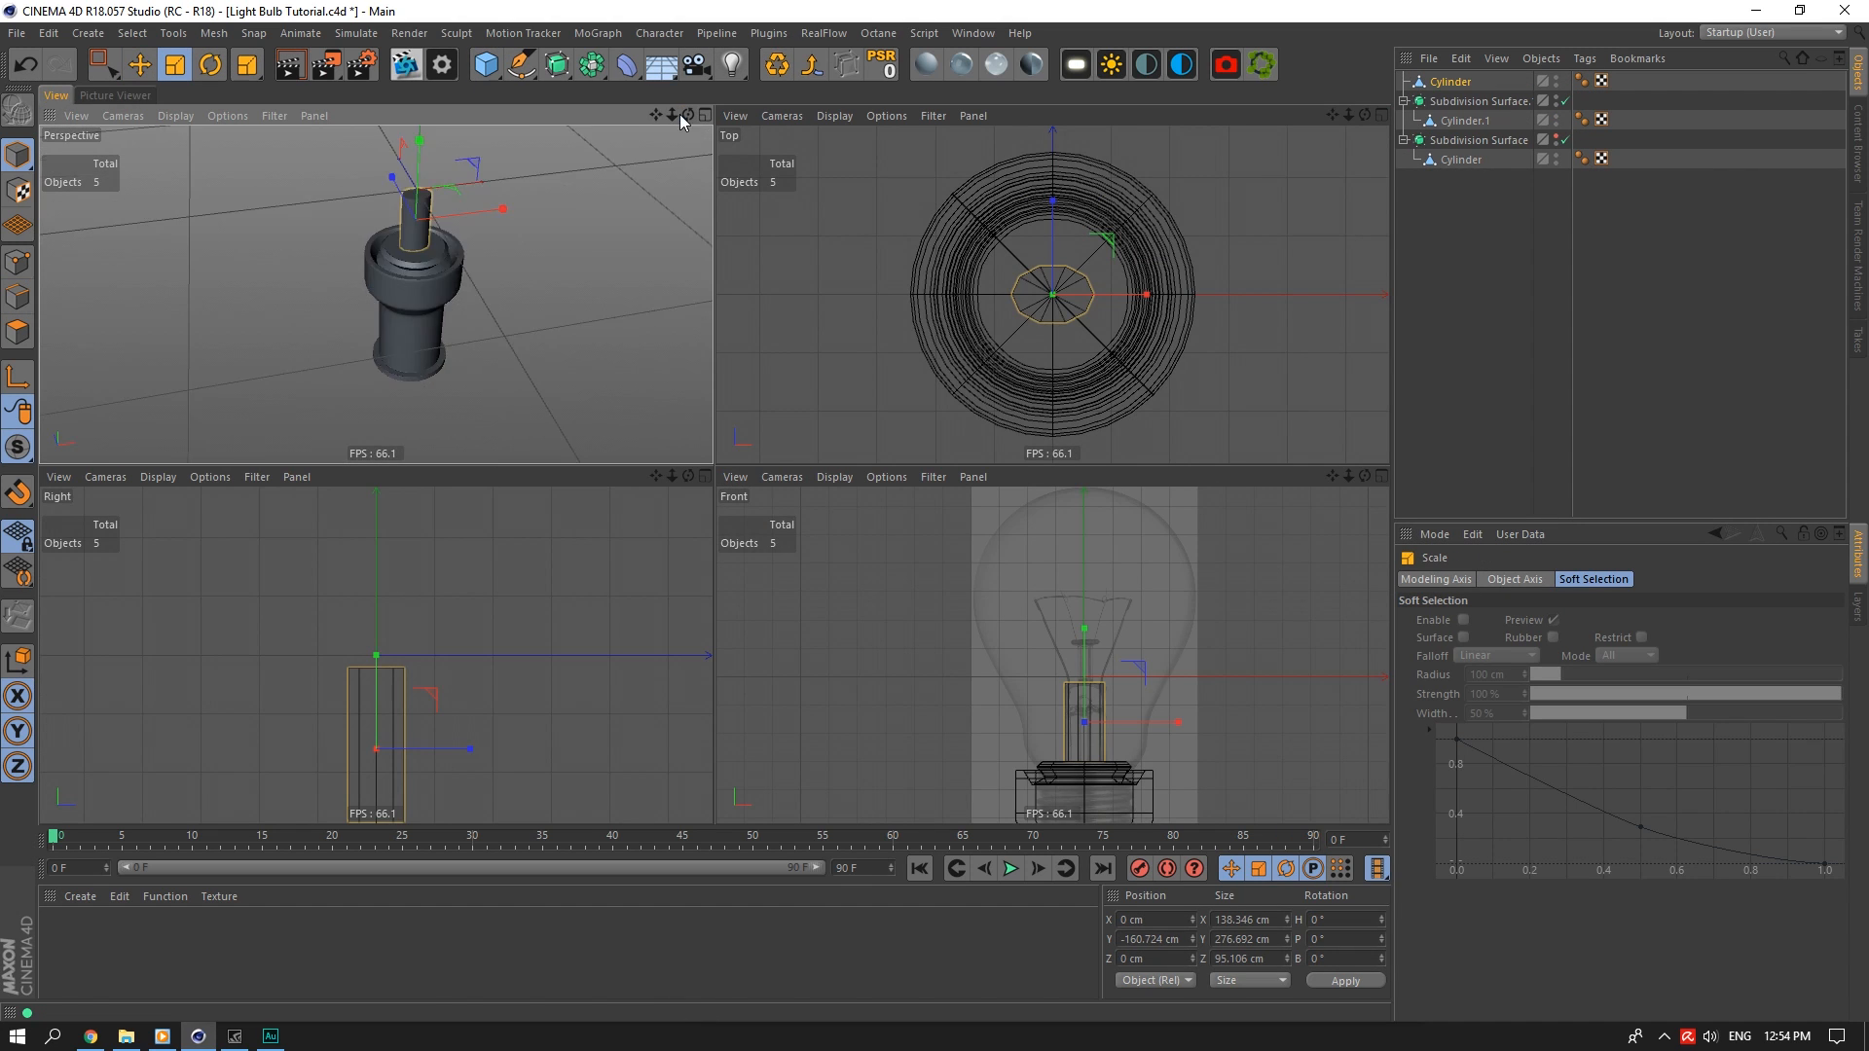
{"action": "scroll", "coordinate": [418, 282], "scroll_direction": "up", "scroll_amount": 5}
{"action": "left_click_drag", "start_coordinate": [419, 262], "coordinate": [360, 336], "text": "alt"}
{"action": "left_click", "coordinate": [17, 332]}
{"action": "key", "text": "9"}
{"action": "left_click", "coordinate": [466, 307]}
{"action": "right_click", "coordinate": [1130, 626]}
{"action": "left_click", "coordinate": [1197, 613]}
{"action": "left_click_drag", "start_coordinate": [1197, 612], "coordinate": [1331, 612]}
{"action": "key", "text": "d"}
Loop-select the top polygon ring of the stem and extrude it outward into a collar about 98 cm wide
{"action": "left_click", "coordinate": [1381, 477]}
{"action": "scroll", "coordinate": [885, 429], "scroll_direction": "up", "scroll_amount": 6}
{"action": "left_click", "coordinate": [133, 33]}
{"action": "left_click", "coordinate": [165, 167]}
{"action": "left_click", "coordinate": [578, 452]}
{"action": "key", "text": "d"}
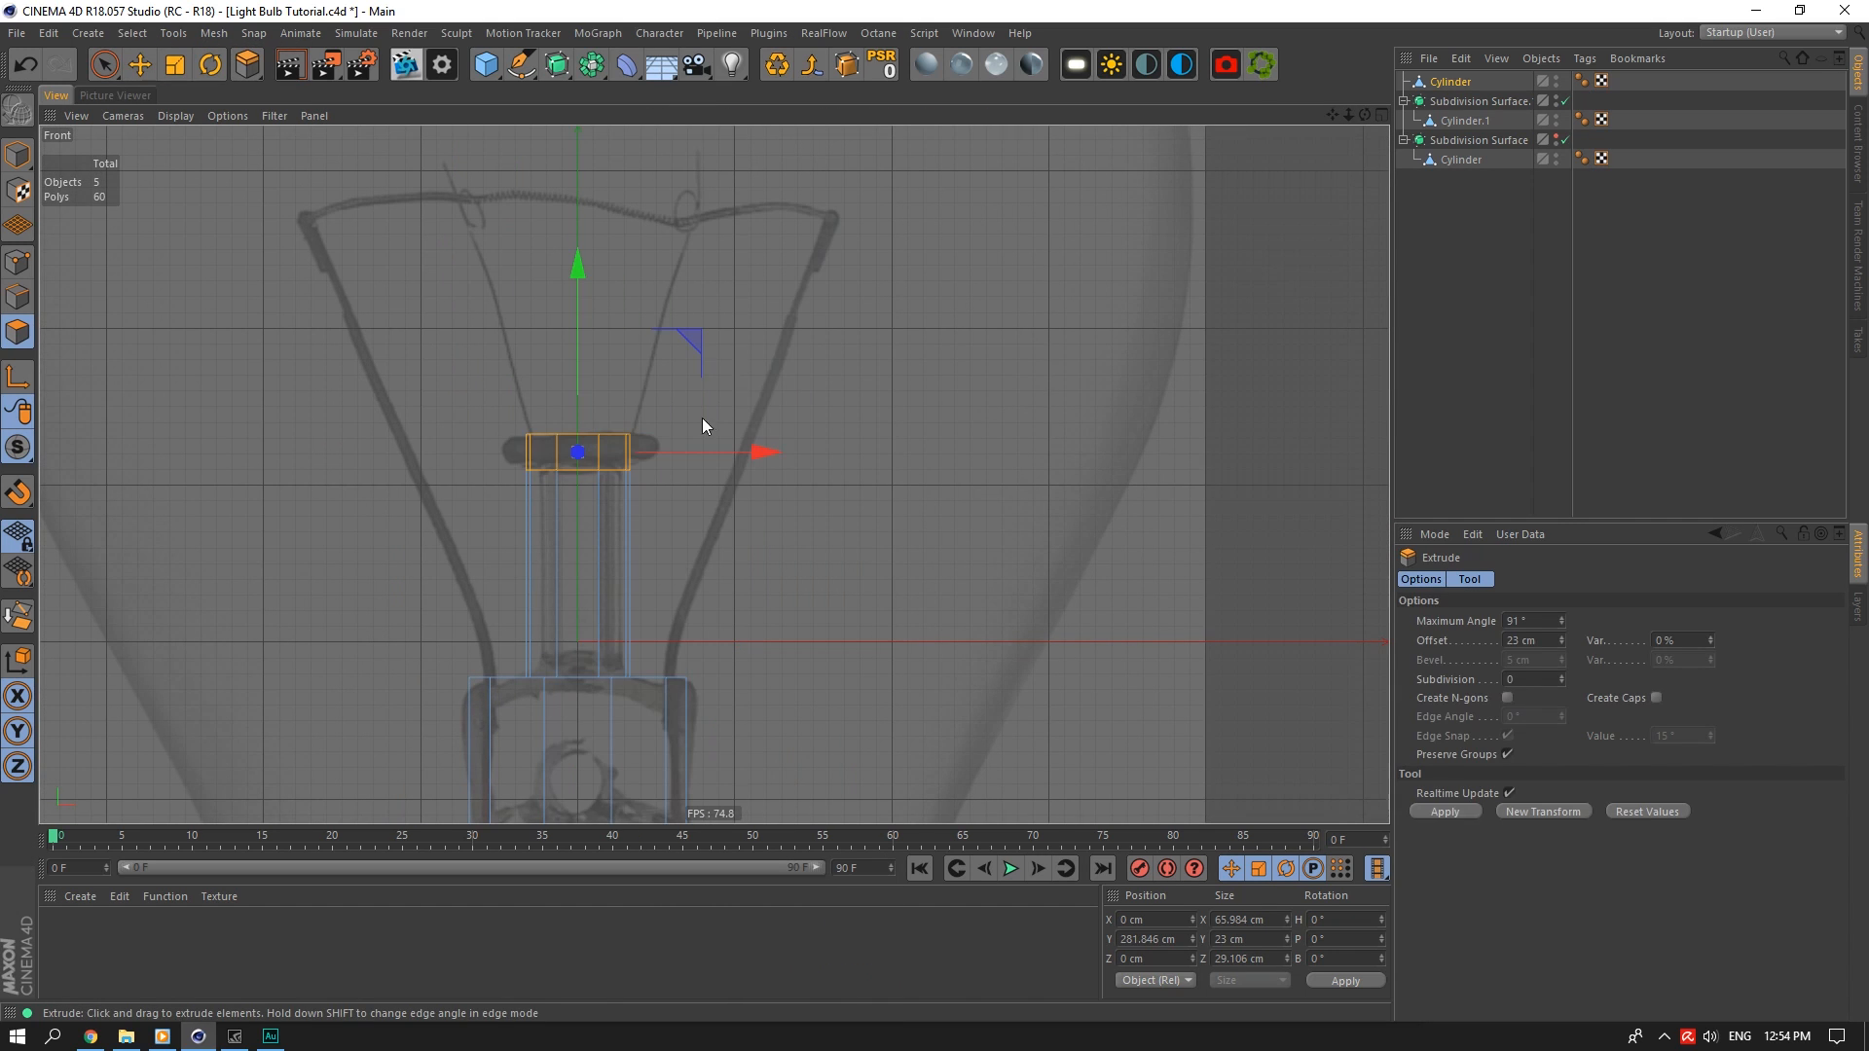
Ring-select the vertical edges of the narrow stem below the collar and scale them in to about 63 cm wide
{"action": "left_click", "coordinate": [14, 297]}
{"action": "left_click", "coordinate": [1381, 115]}
{"action": "left_click_drag", "start_coordinate": [688, 115], "coordinate": [689, 78]}
{"action": "left_click_drag", "start_coordinate": [985, 568], "coordinate": [985, 564]}
{"action": "left_click", "coordinate": [132, 33]}
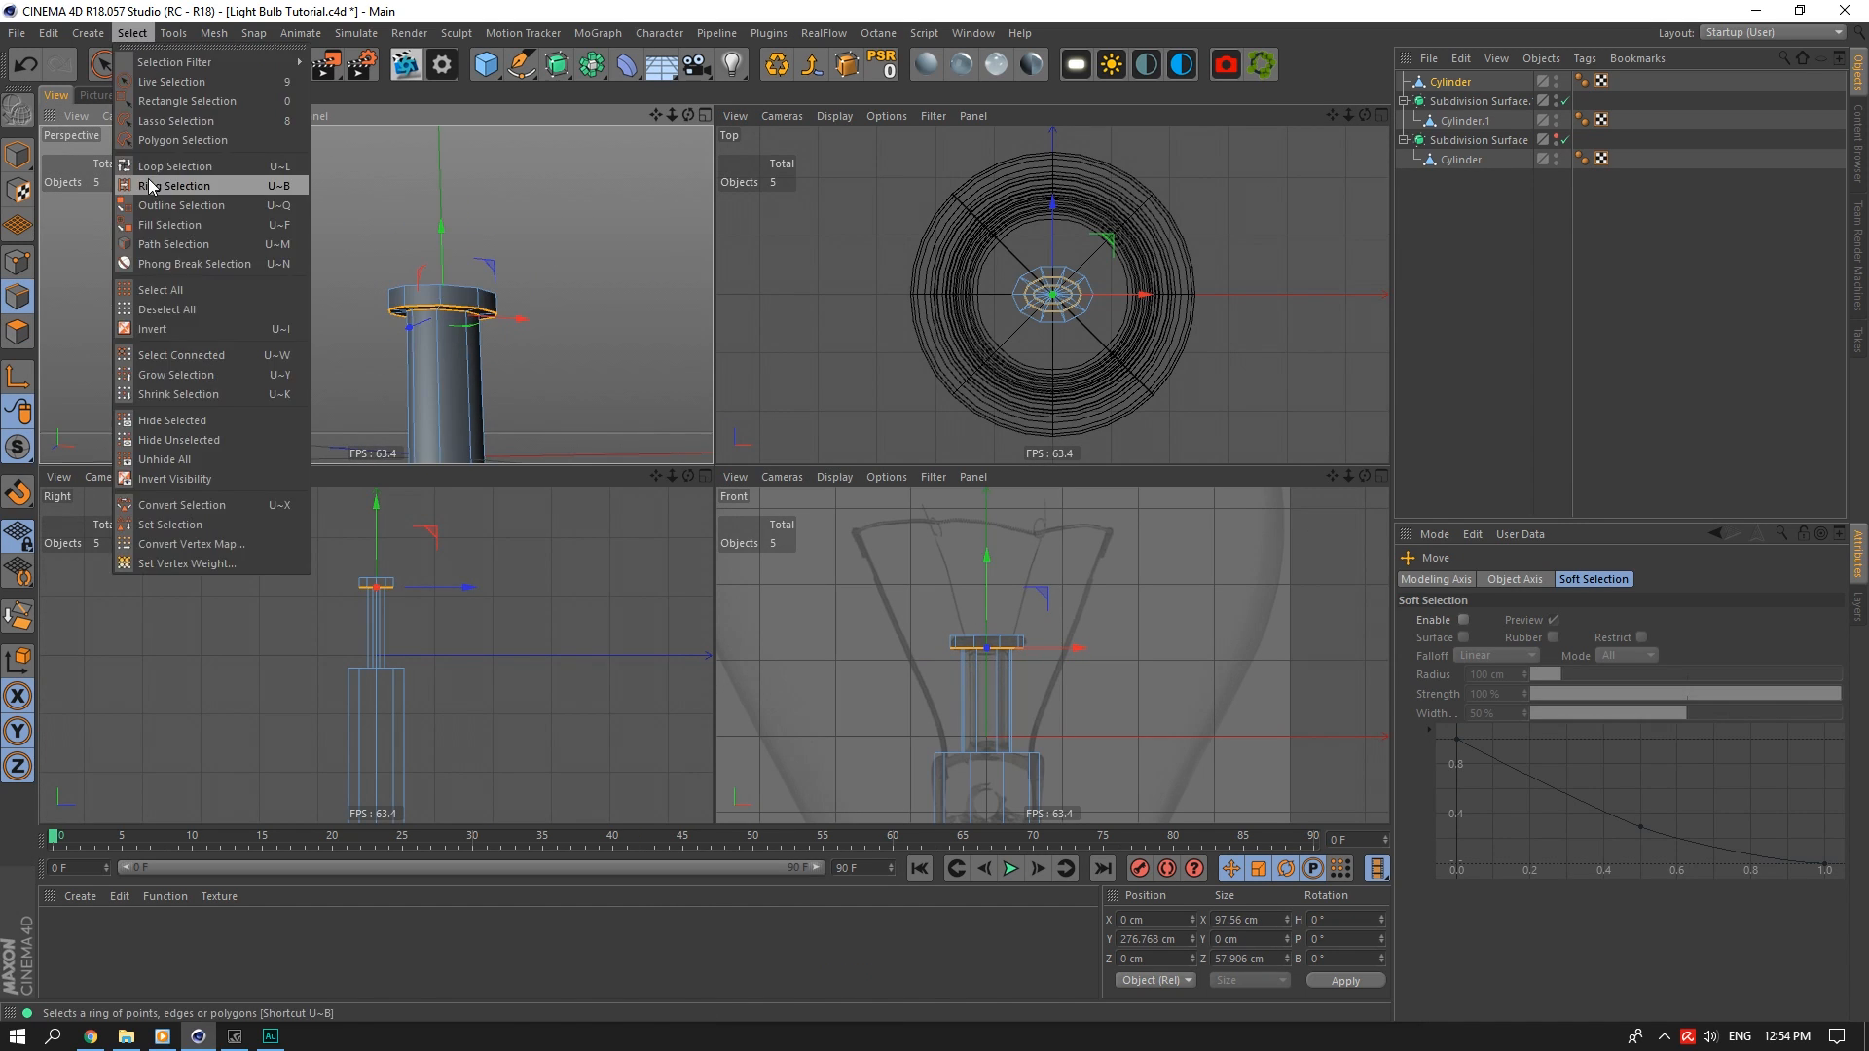
{"action": "left_click", "coordinate": [150, 184]}
{"action": "key", "text": "t"}
{"action": "mouse_move", "coordinate": [689, 115]}
{"action": "left_mouse_down"}
{"action": "mouse_move", "coordinate": [688, 49]}
{"action": "mouse_move", "coordinate": [689, 146]}
{"action": "left_mouse_up"}
{"action": "left_click_drag", "start_coordinate": [460, 259], "coordinate": [438, 261]}
{"action": "scroll", "coordinate": [403, 330], "scroll_direction": "down", "scroll_amount": 3}
{"action": "scroll", "coordinate": [403, 330], "scroll_direction": "up", "scroll_amount": 5}
{"action": "middle_click", "coordinate": [403, 330]}
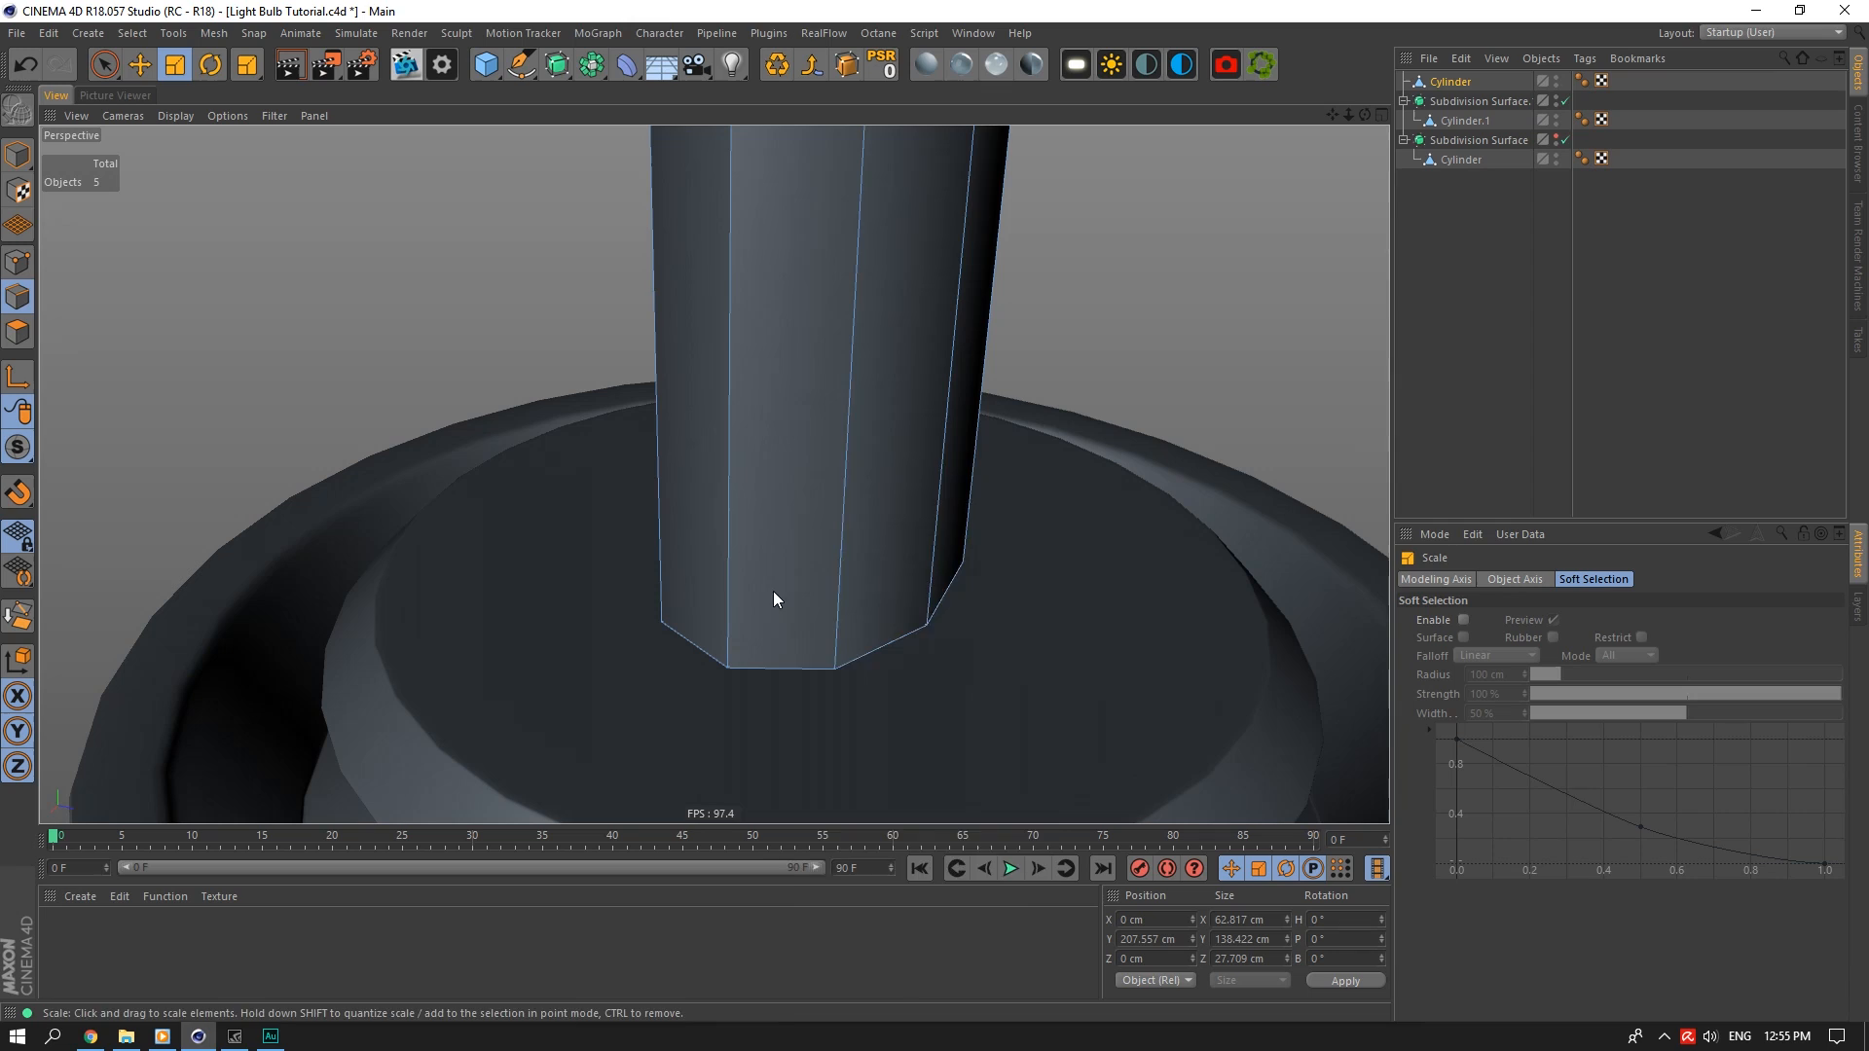
Nest the stem cylinder in a Subdivision Surface and weight its bottom edge loop to sharpen it
{"action": "right_click", "coordinate": [774, 597]}
{"action": "key", "text": "e"}
{"action": "left_click", "coordinate": [557, 64], "text": "alt"}
{"action": "left_click", "coordinate": [1565, 82]}
{"action": "left_click", "coordinate": [1461, 101]}
{"action": "double_click", "coordinate": [780, 668]}
{"action": "scroll", "coordinate": [713, 471], "scroll_direction": "down", "scroll_amount": 3}
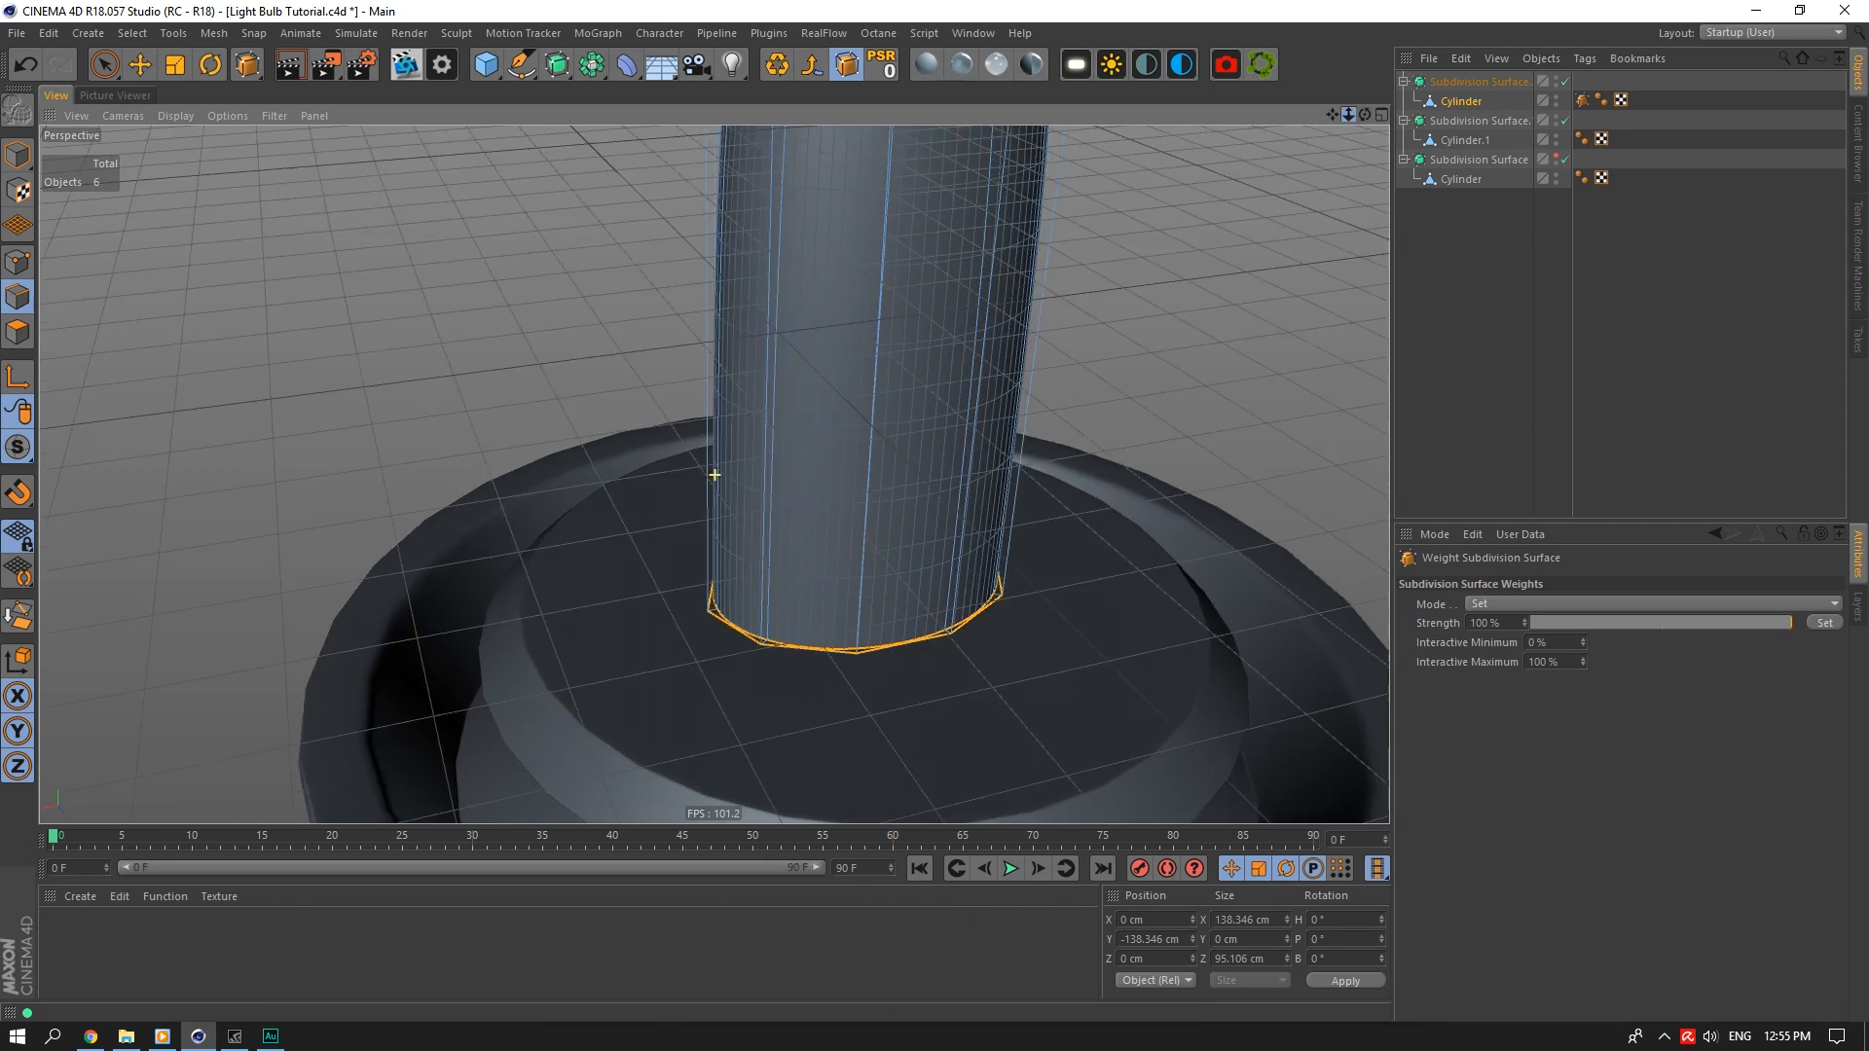
Cut two edge loops around the stem to tighten the smoothed transition between its neck and wider base
{"action": "key", "text": "k"}
{"action": "key", "text": "l"}
{"action": "left_click_drag", "start_coordinate": [1363, 115], "coordinate": [1365, 78]}
{"action": "left_click", "coordinate": [1566, 82]}
{"action": "left_click", "coordinate": [697, 305]}
{"action": "left_click", "coordinate": [738, 736]}
{"action": "left_click", "coordinate": [1565, 82]}
{"action": "left_click", "coordinate": [1518, 321]}
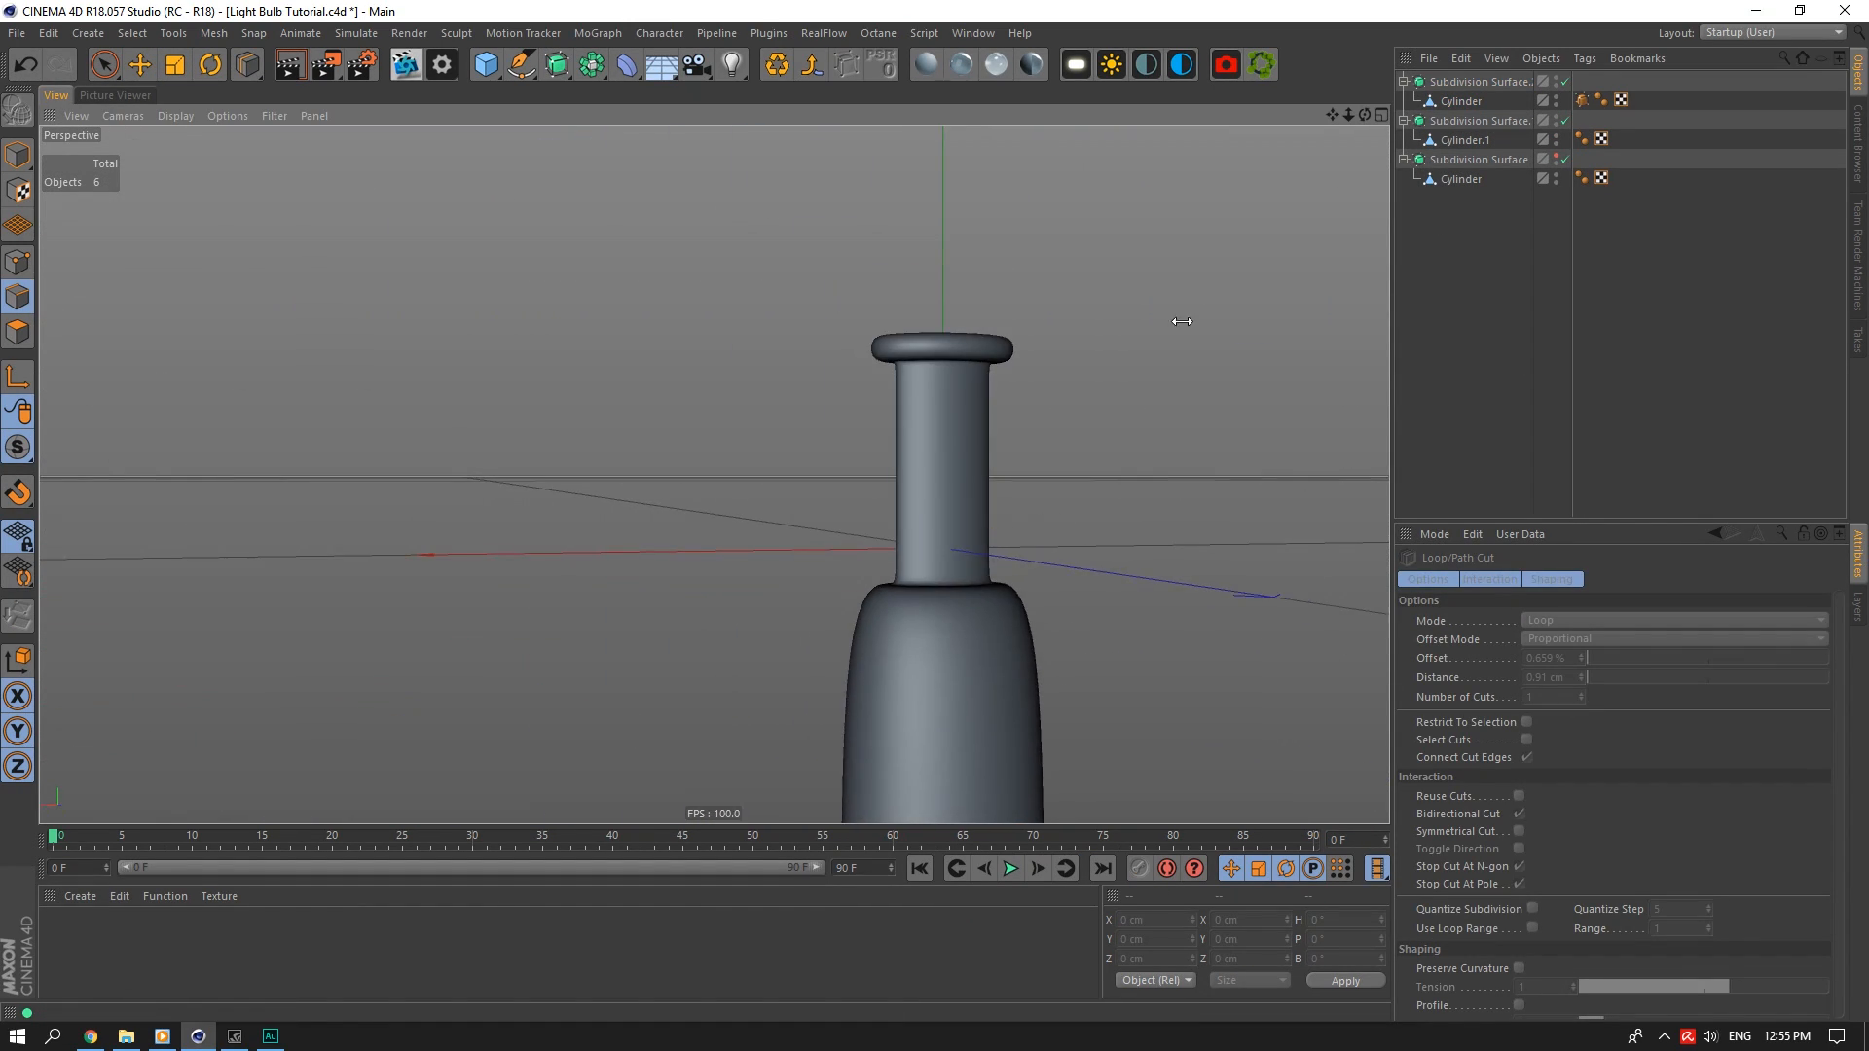
Loop-select two edge loops of the stem's collar and apply subdivision weights to sharpen them
{"action": "left_click", "coordinate": [1461, 102]}
{"action": "left_click", "coordinate": [1565, 82]}
{"action": "right_click_drag", "start_coordinate": [1008, 376], "coordinate": [1110, 376], "text": "alt"}
{"action": "key", "text": "e"}
{"action": "double_click", "coordinate": [772, 389]}
{"action": "double_click", "coordinate": [750, 508], "text": "shift"}
{"action": "left_click", "coordinate": [1565, 82]}
{"action": "left_click", "coordinate": [1519, 321]}
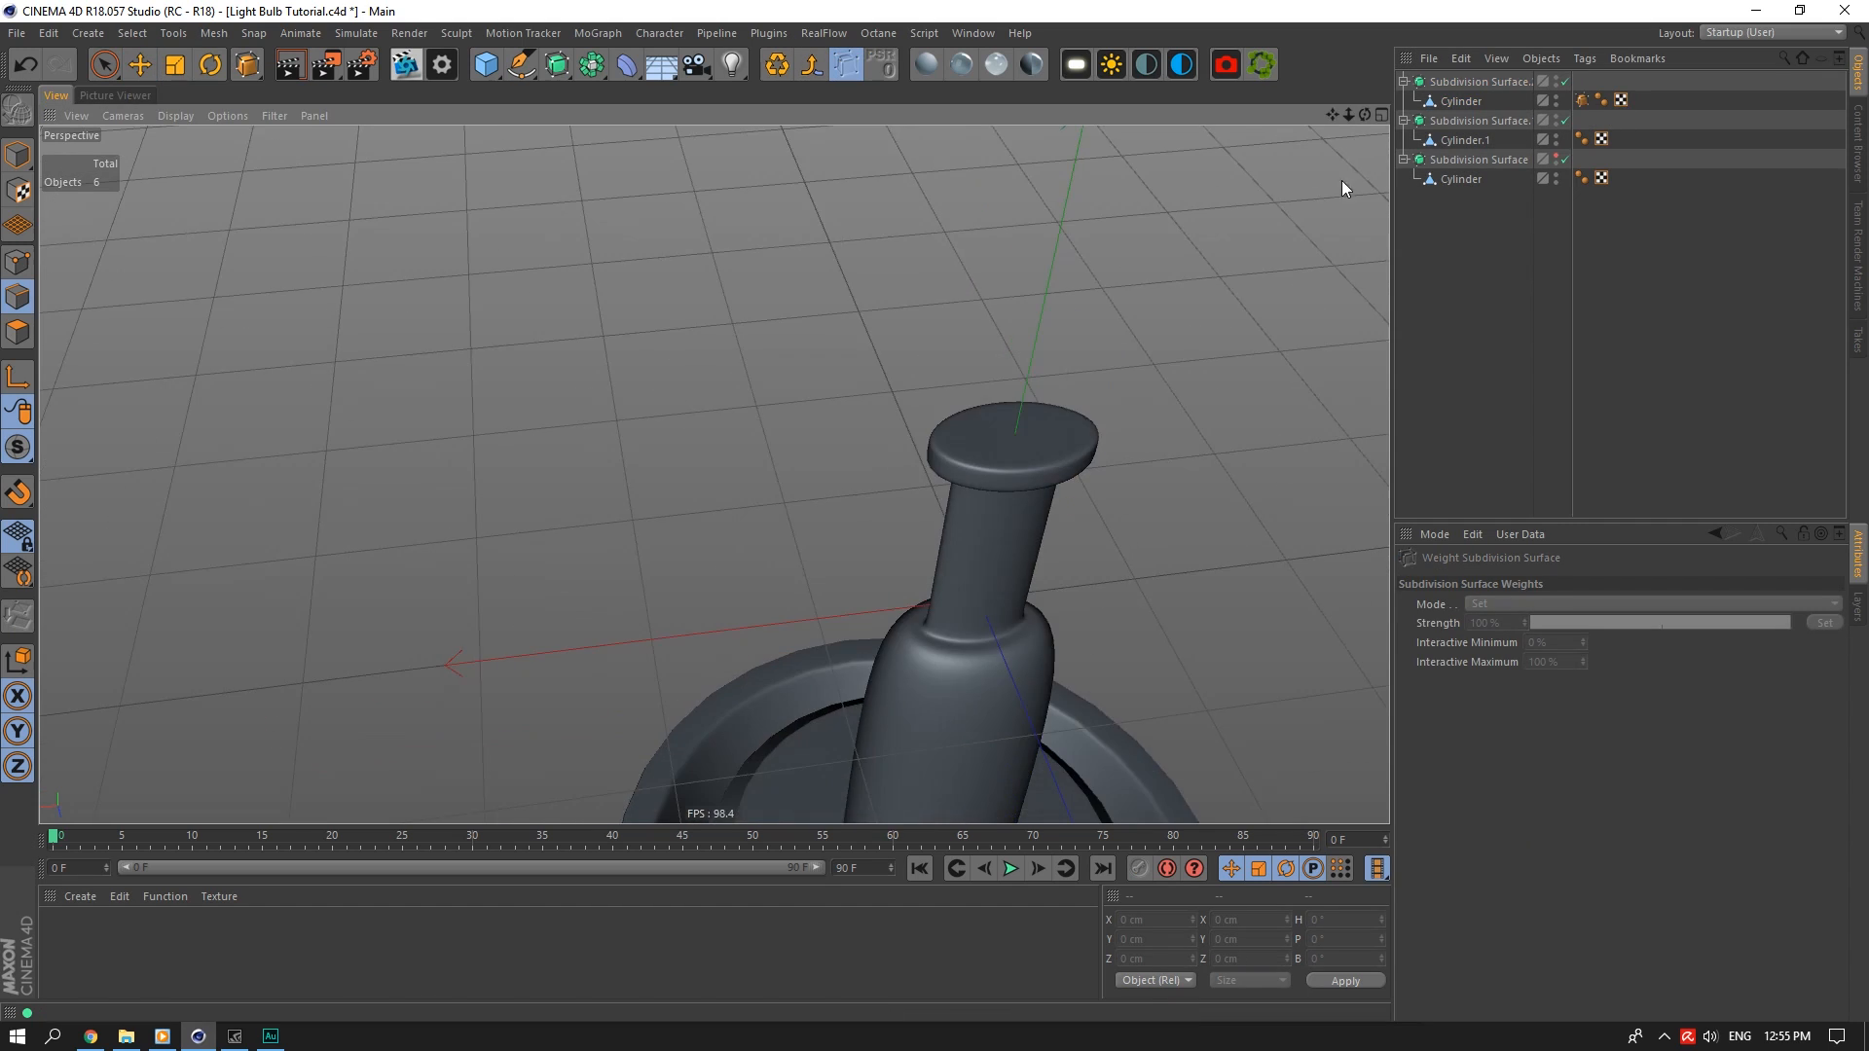
Add a sphere and enable X-Ray on the stem's Subdivision Surface
{"action": "left_click_drag", "start_coordinate": [1364, 115], "coordinate": [1343, 87]}
{"action": "left_click_drag", "start_coordinate": [1331, 115], "coordinate": [1285, 97]}
{"action": "left_click_drag", "start_coordinate": [486, 65], "coordinate": [672, 134]}
{"action": "left_click", "coordinate": [1479, 102]}
{"action": "left_click", "coordinate": [1418, 579]}
{"action": "left_click", "coordinate": [1519, 748]}
{"action": "left_click", "coordinate": [1448, 81]}
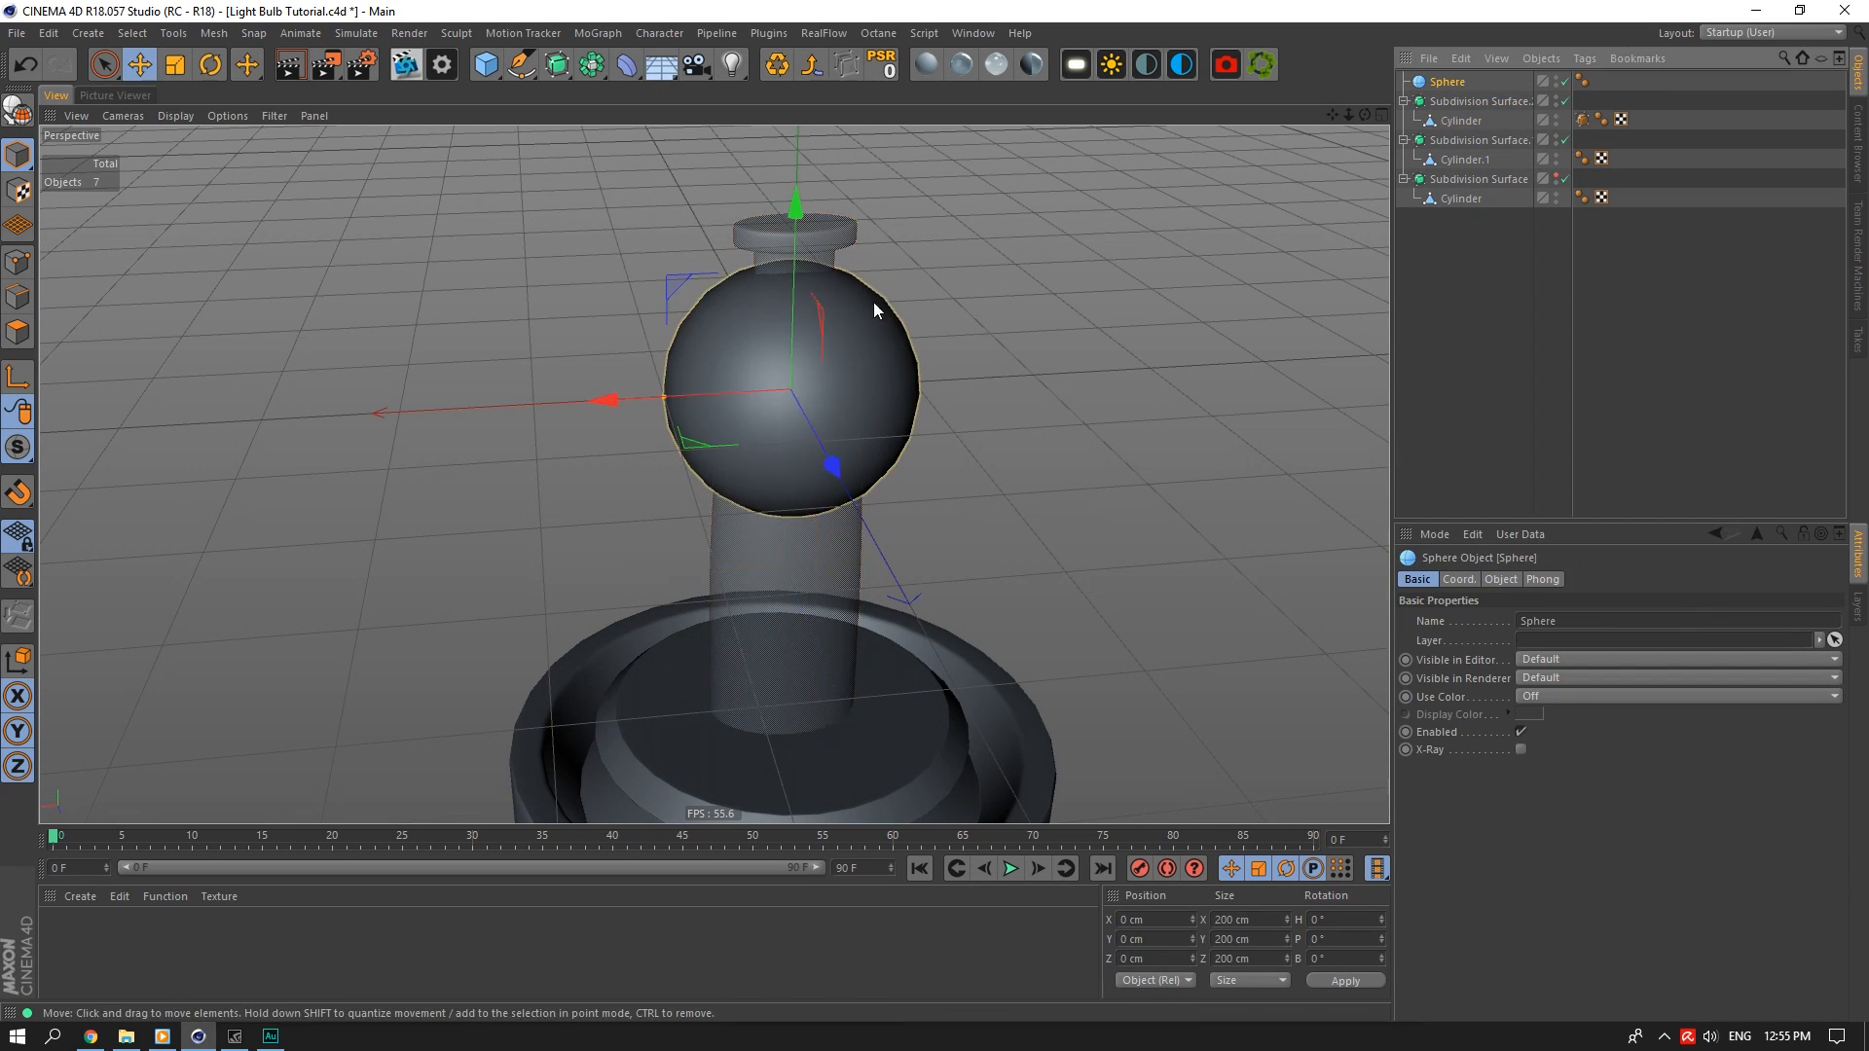
Move the sphere down to about -174 cm in Y inside the stem's base, shrink it and set its segments to 4
{"action": "left_click_drag", "start_coordinate": [792, 210], "coordinate": [787, 402]}
{"action": "key", "text": "t"}
{"action": "left_click_drag", "start_coordinate": [779, 524], "coordinate": [366, 524]}
{"action": "left_click", "coordinate": [1448, 82]}
{"action": "double_click", "coordinate": [1511, 639]}
{"action": "type", "text": "4"}
Make the sphere editable, stretch it vertically to about 89 cm and widen it along X
{"action": "left_click_drag", "start_coordinate": [1364, 115], "coordinate": [1353, 48]}
{"action": "key", "text": "c"}
{"action": "left_click_drag", "start_coordinate": [722, 289], "coordinate": [722, 39]}
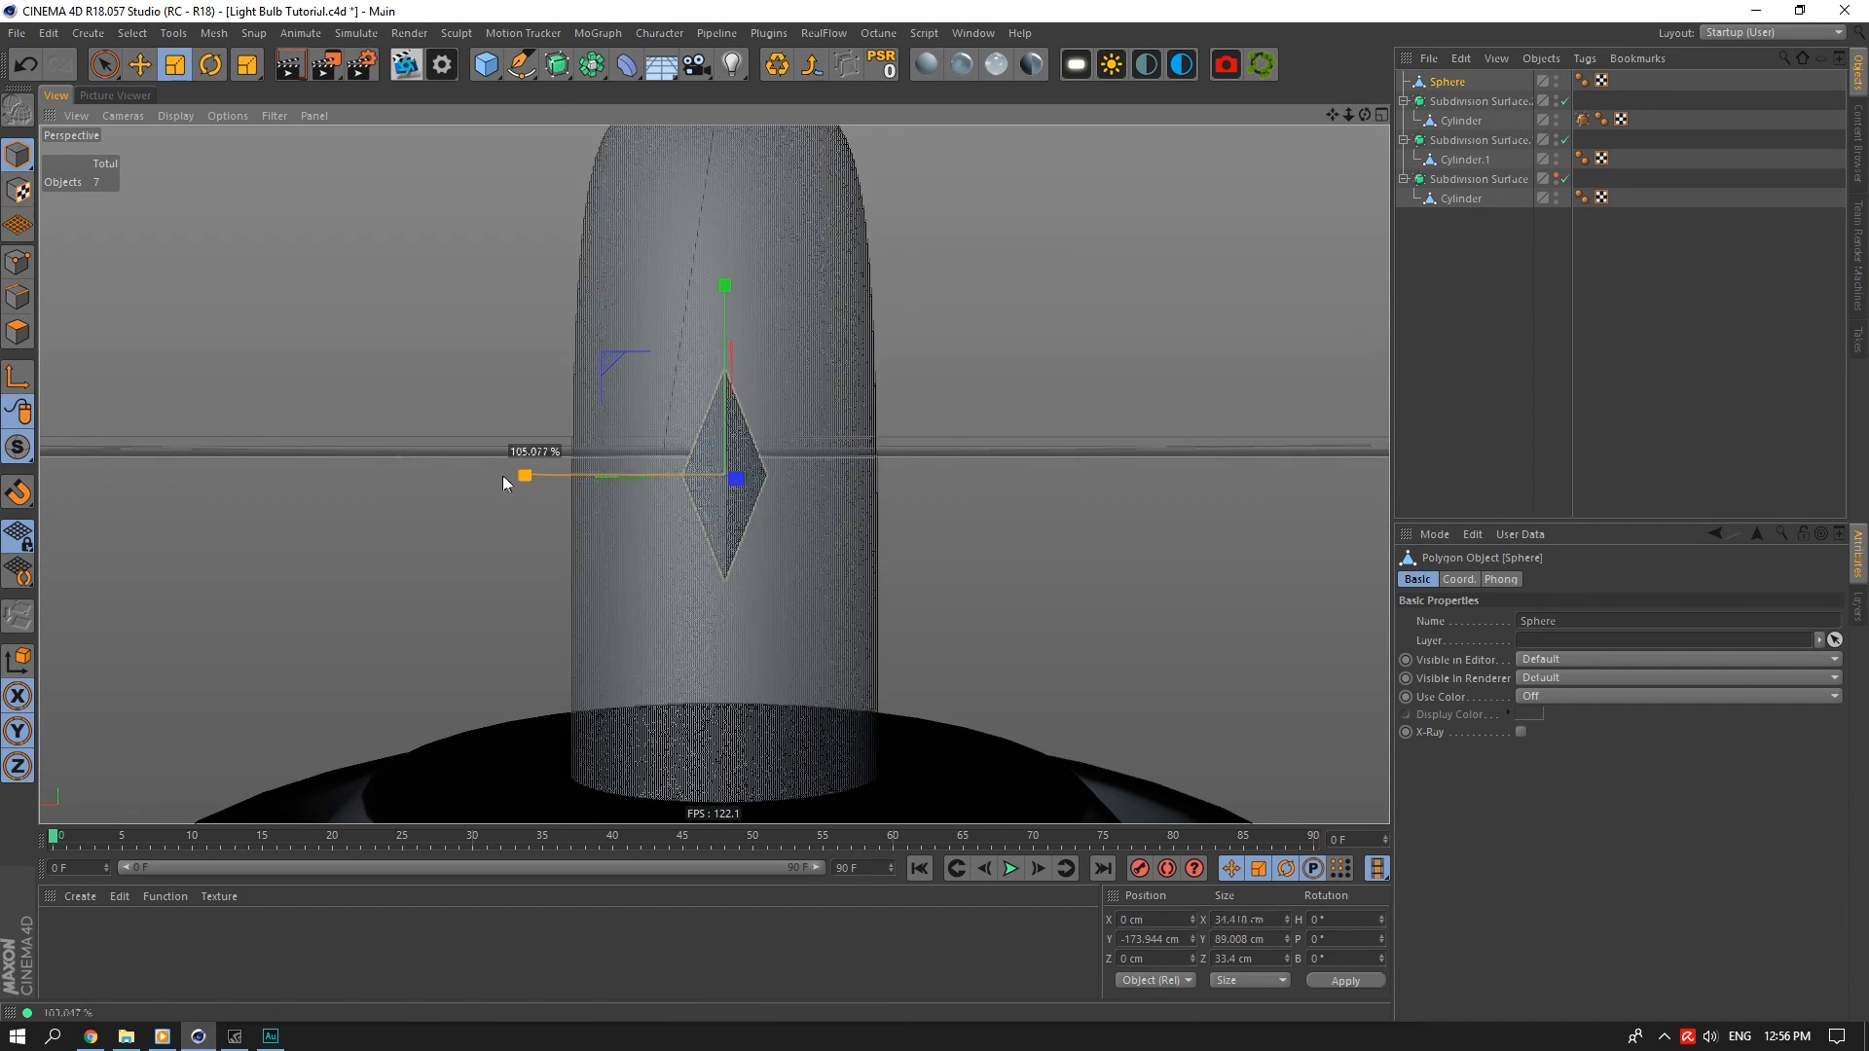
{"action": "left_click_drag", "start_coordinate": [502, 475], "coordinate": [310, 475]}
Connect the sphere and the stem cylinder into a single mesh inside the Subdivision Surface
{"action": "left_click_drag", "start_coordinate": [1447, 82], "coordinate": [1392, 215]}
{"action": "left_click", "coordinate": [17, 331]}
{"action": "right_click", "coordinate": [790, 451]}
{"action": "left_click", "coordinate": [857, 759]}
{"action": "left_click", "coordinate": [1462, 121], "text": "ctrl"}
{"action": "left_click", "coordinate": [213, 33]}
Limit the selection to the inner sphere's polygons and scale them to about 184 cm high and wider along X
{"action": "left_click", "coordinate": [104, 64]}
{"action": "left_click_drag", "start_coordinate": [951, 252], "coordinate": [642, 365], "text": "ctrl"}
{"action": "left_click_drag", "start_coordinate": [1365, 115], "coordinate": [1365, 20]}
{"action": "left_click", "coordinate": [175, 64]}
{"action": "left_click_drag", "start_coordinate": [722, 208], "coordinate": [721, 146]}
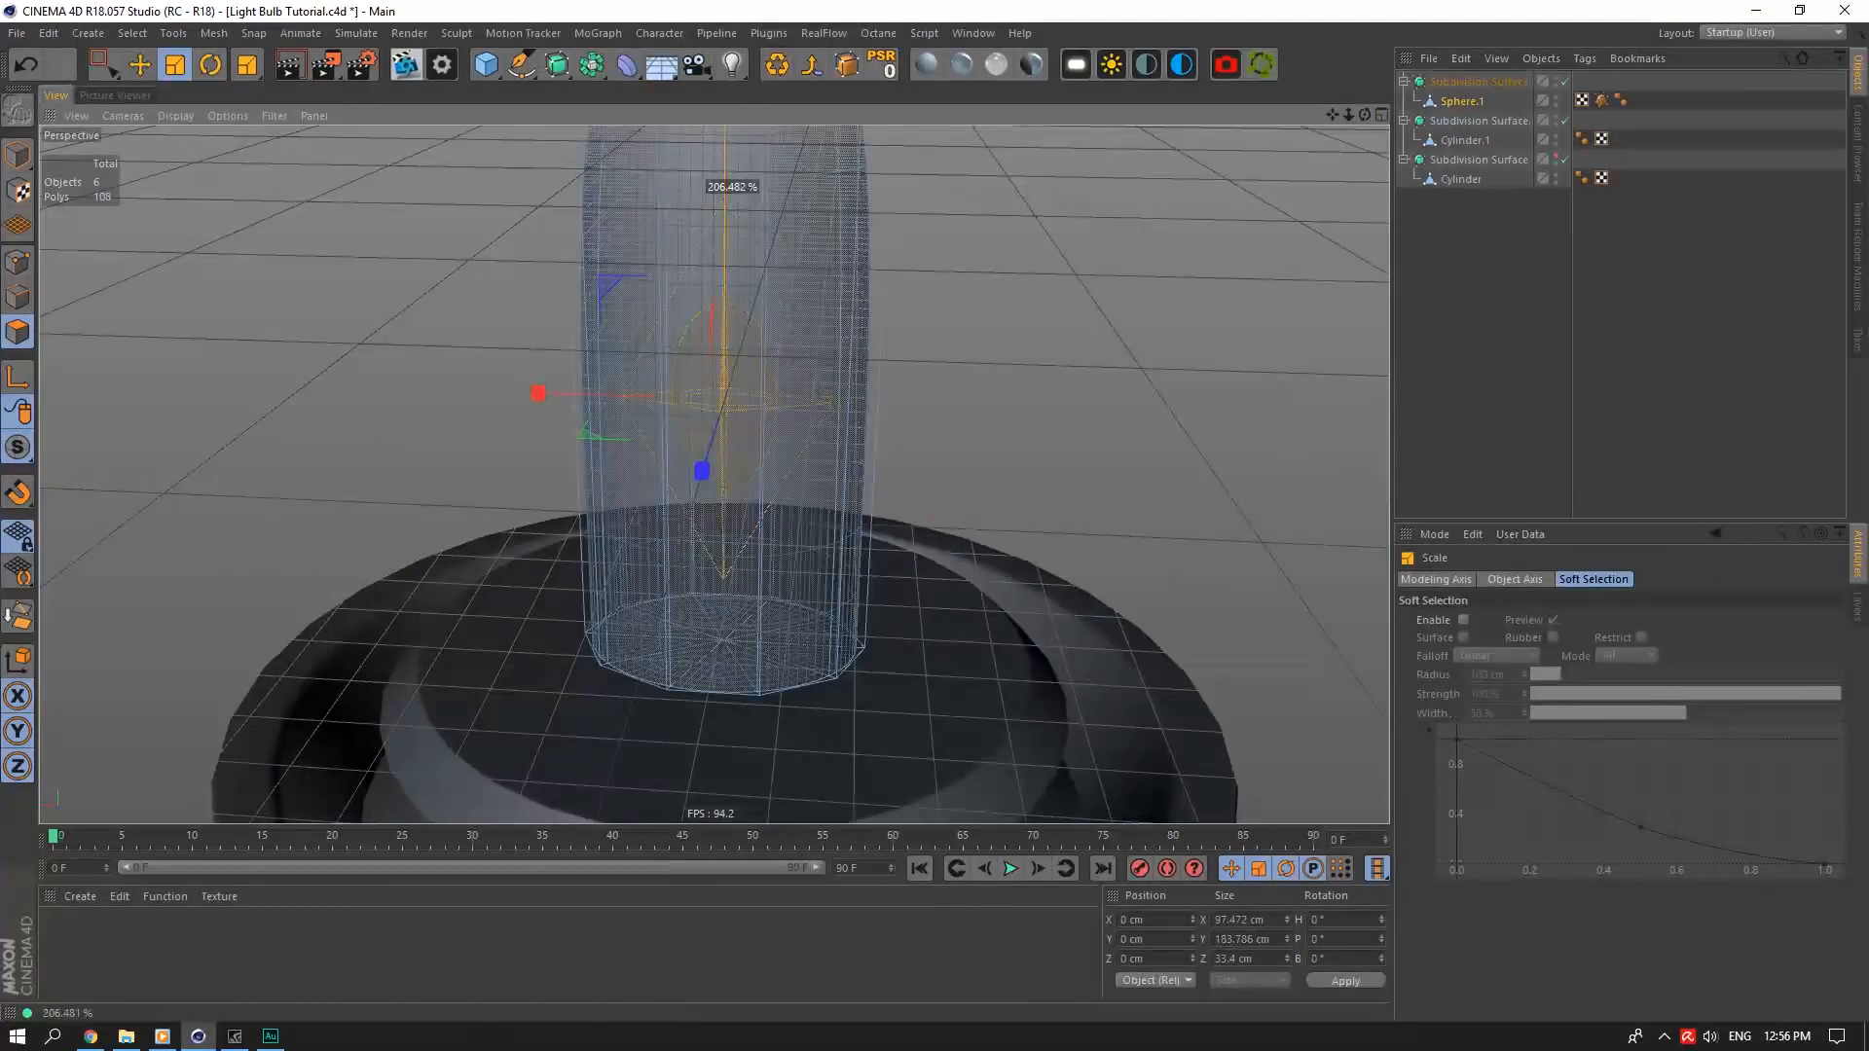
{"action": "left_click_drag", "start_coordinate": [534, 392], "coordinate": [457, 392]}
Trace the reference's right outer support wire in the front view with a four-point Pen spline, from the stem's shoulder upward
{"action": "scroll", "coordinate": [1013, 460], "scroll_direction": "down", "scroll_amount": 5}
{"action": "middle_click", "coordinate": [1071, 672]}
{"action": "middle_click", "coordinate": [1071, 672]}
{"action": "scroll", "coordinate": [1070, 681], "scroll_direction": "down", "scroll_amount": 2}
{"action": "left_click", "coordinate": [521, 64]}
{"action": "left_click", "coordinate": [746, 663]}
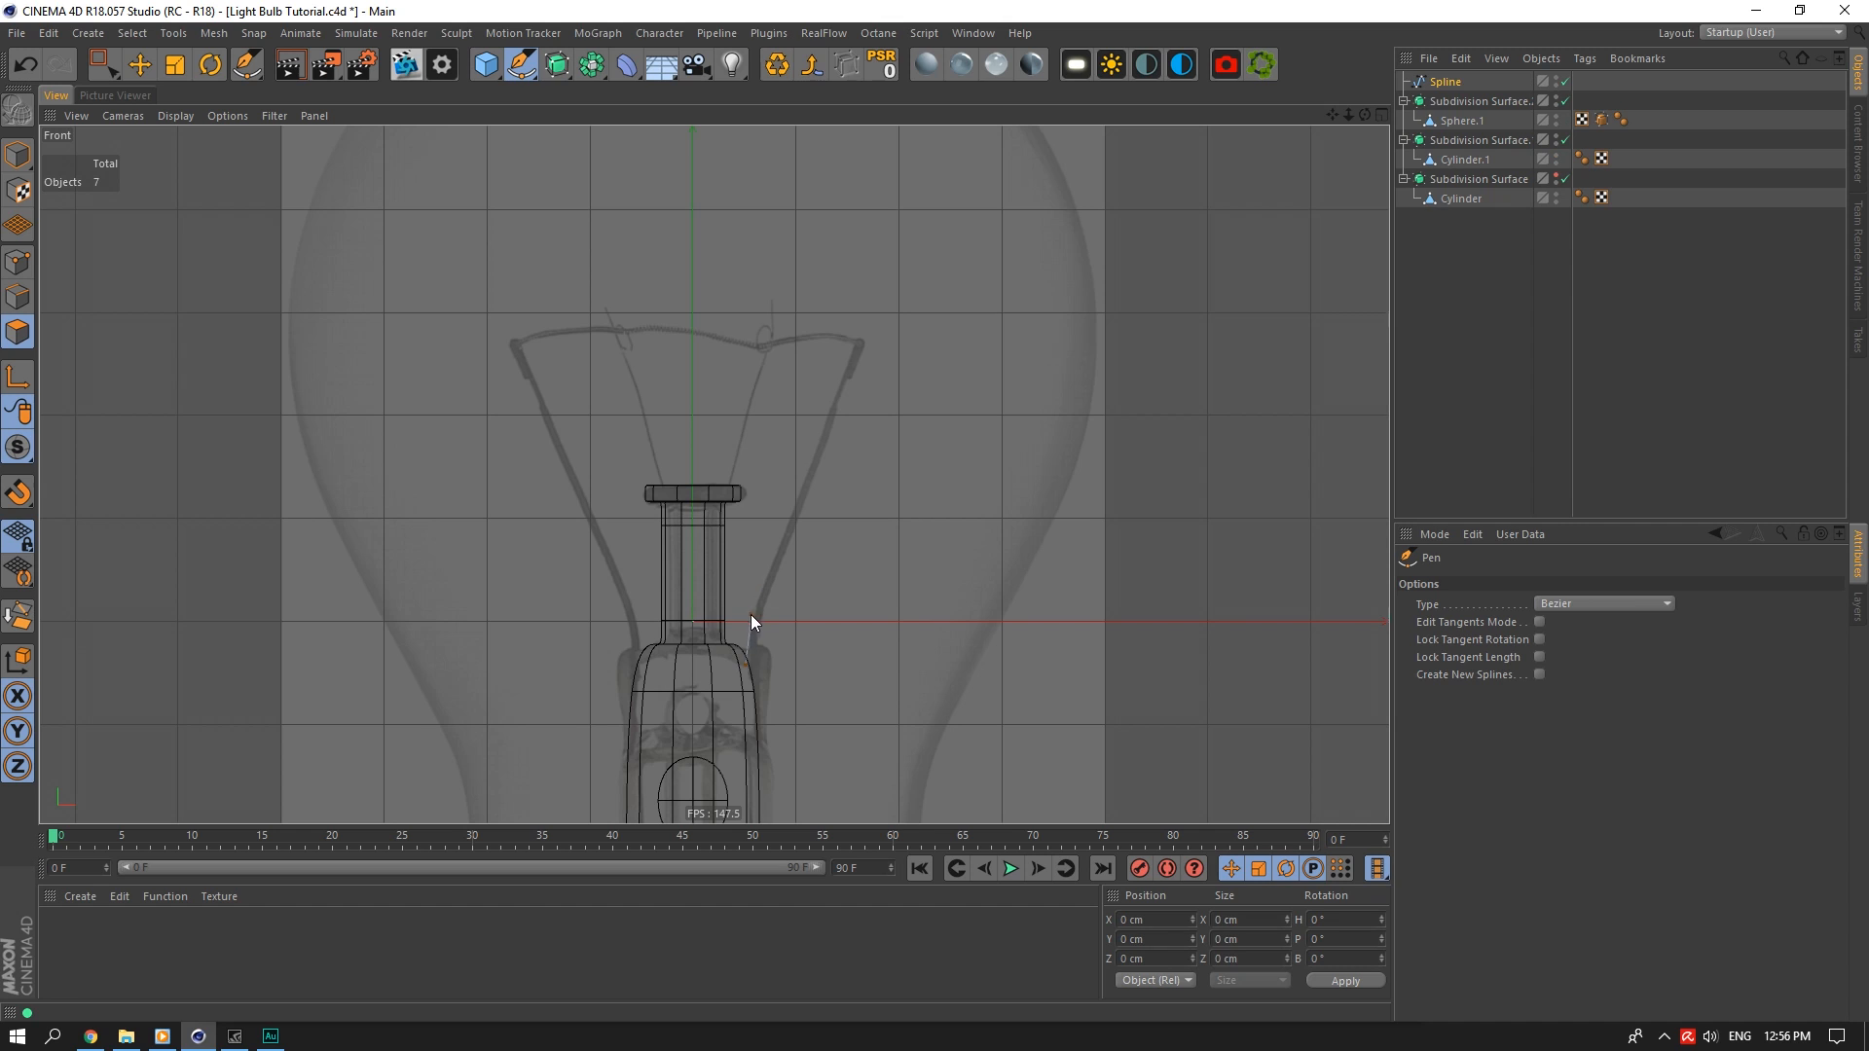
{"action": "left_click", "coordinate": [748, 613]}
{"action": "left_click", "coordinate": [792, 524]}
{"action": "left_click", "coordinate": [831, 412]}
Trace the right inner wire with a second spline from the collar upward, including the small loop near its tip
{"action": "left_click", "coordinate": [728, 485]}
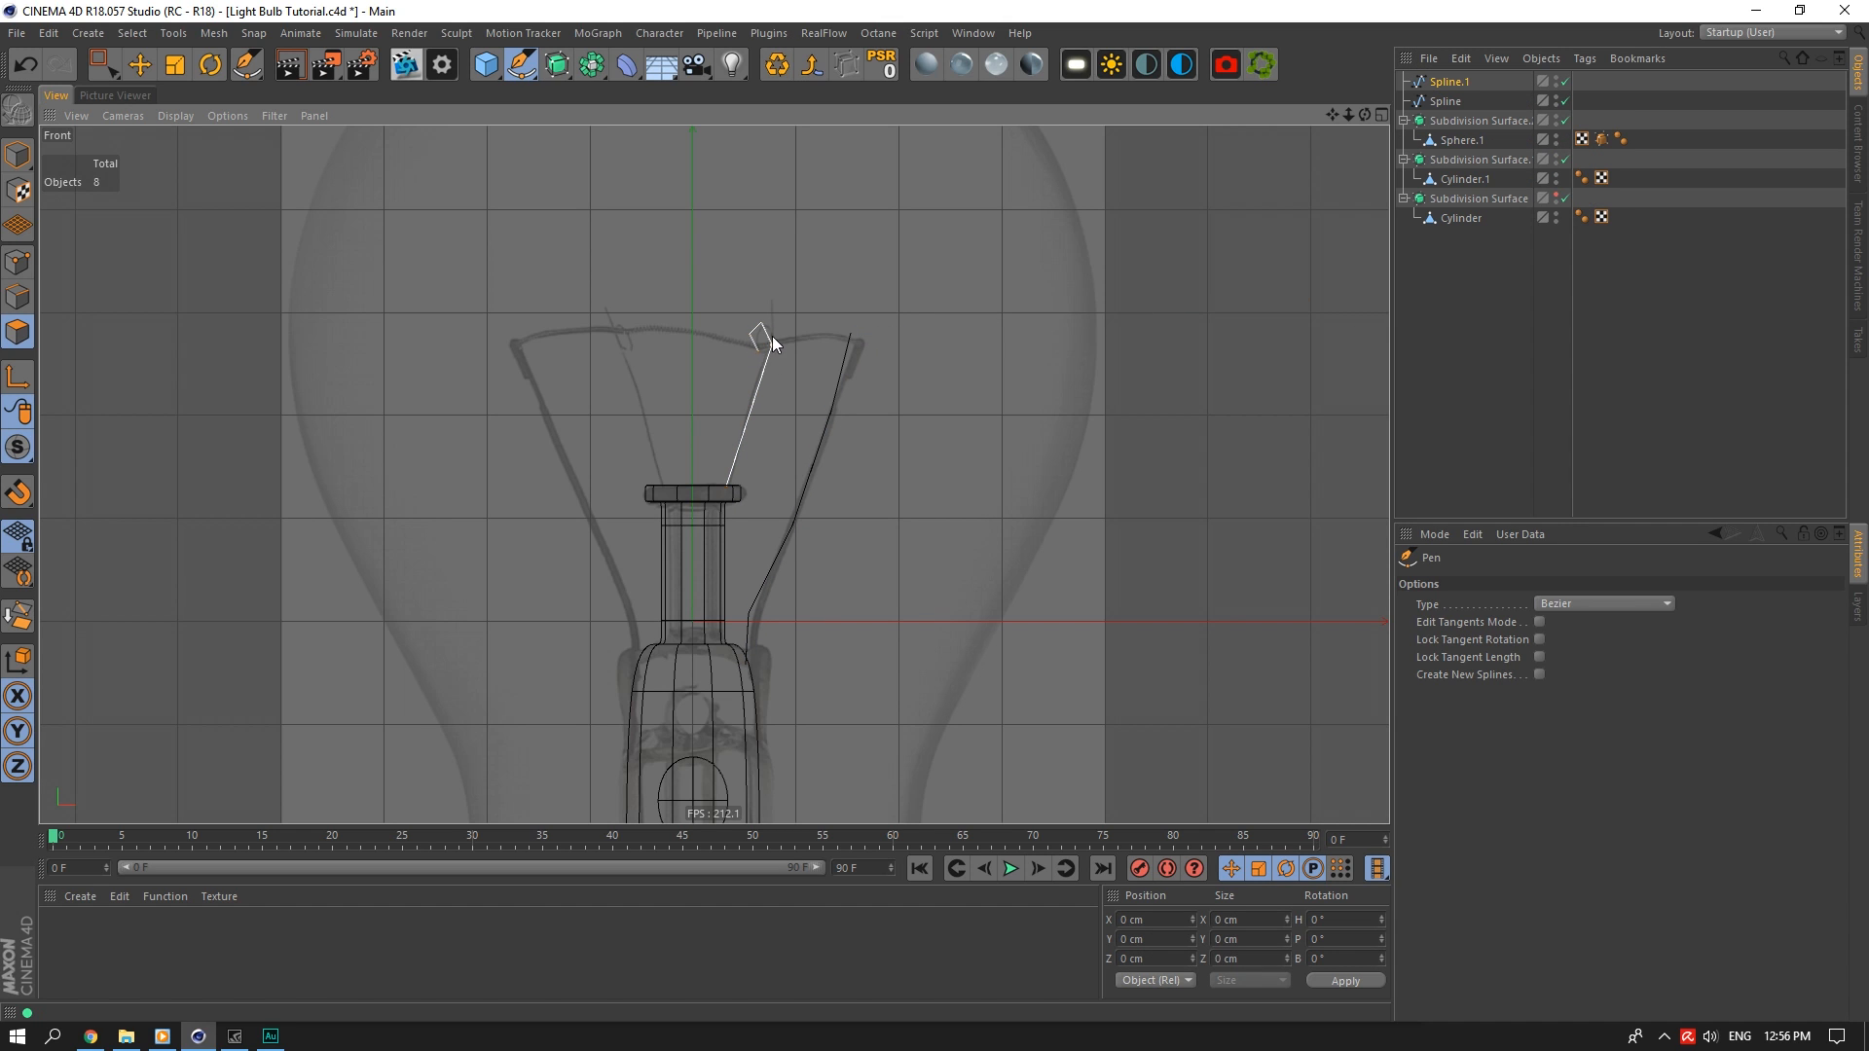
{"action": "left_click", "coordinate": [792, 301]}
{"action": "left_click", "coordinate": [1462, 324]}
Change both wire splines to the B-Spline type
{"action": "middle_click", "coordinate": [584, 389]}
{"action": "middle_click", "coordinate": [584, 390]}
{"action": "middle_click_drag", "start_coordinate": [717, 471], "coordinate": [584, 682], "text": "alt"}
{"action": "left_click_drag", "start_coordinate": [718, 471], "coordinate": [721, 545], "text": "alt"}
{"action": "left_click", "coordinate": [1446, 102]}
{"action": "left_click", "coordinate": [1563, 621]}
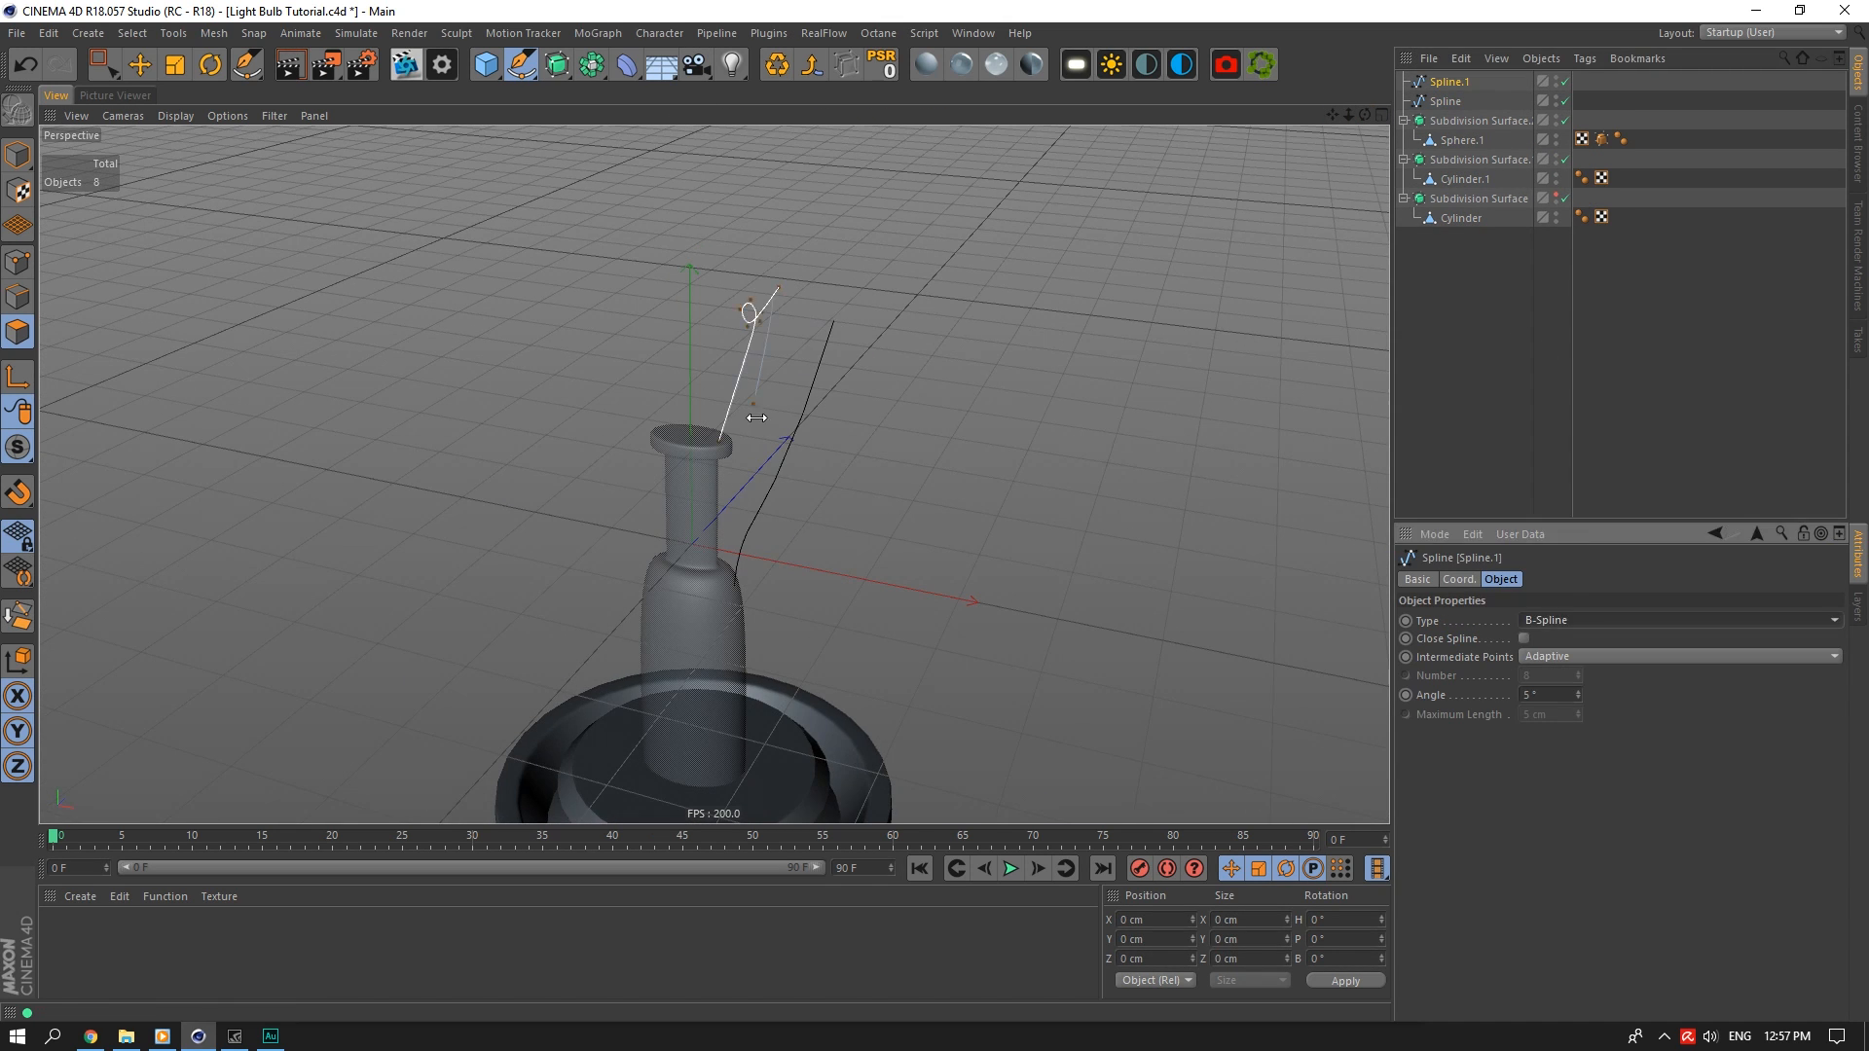
Sweep an n-Side profile with a 1 cm radius along each of the two wire splines
{"action": "right_click_drag", "start_coordinate": [756, 417], "coordinate": [788, 417], "text": "alt"}
{"action": "left_click_drag", "start_coordinate": [556, 65], "coordinate": [662, 117]}
{"action": "left_click_drag", "start_coordinate": [1446, 82], "coordinate": [1454, 149], "text": "ctrl"}
{"action": "double_click", "coordinate": [1540, 621]}
{"action": "type", "text": "1"}
{"action": "right_click_drag", "start_coordinate": [809, 330], "coordinate": [925, 331], "text": "alt"}
{"action": "right_click_drag", "start_coordinate": [632, 170], "coordinate": [1072, 225], "text": "alt"}
Set the n-Side profile of the looped inner wire to 7 sides
{"action": "left_click", "coordinate": [1460, 121]}
{"action": "left_click", "coordinate": [1565, 82]}
{"action": "left_click", "coordinate": [1565, 82]}
{"action": "left_click", "coordinate": [1456, 102]}
{"action": "double_click", "coordinate": [1547, 640]}
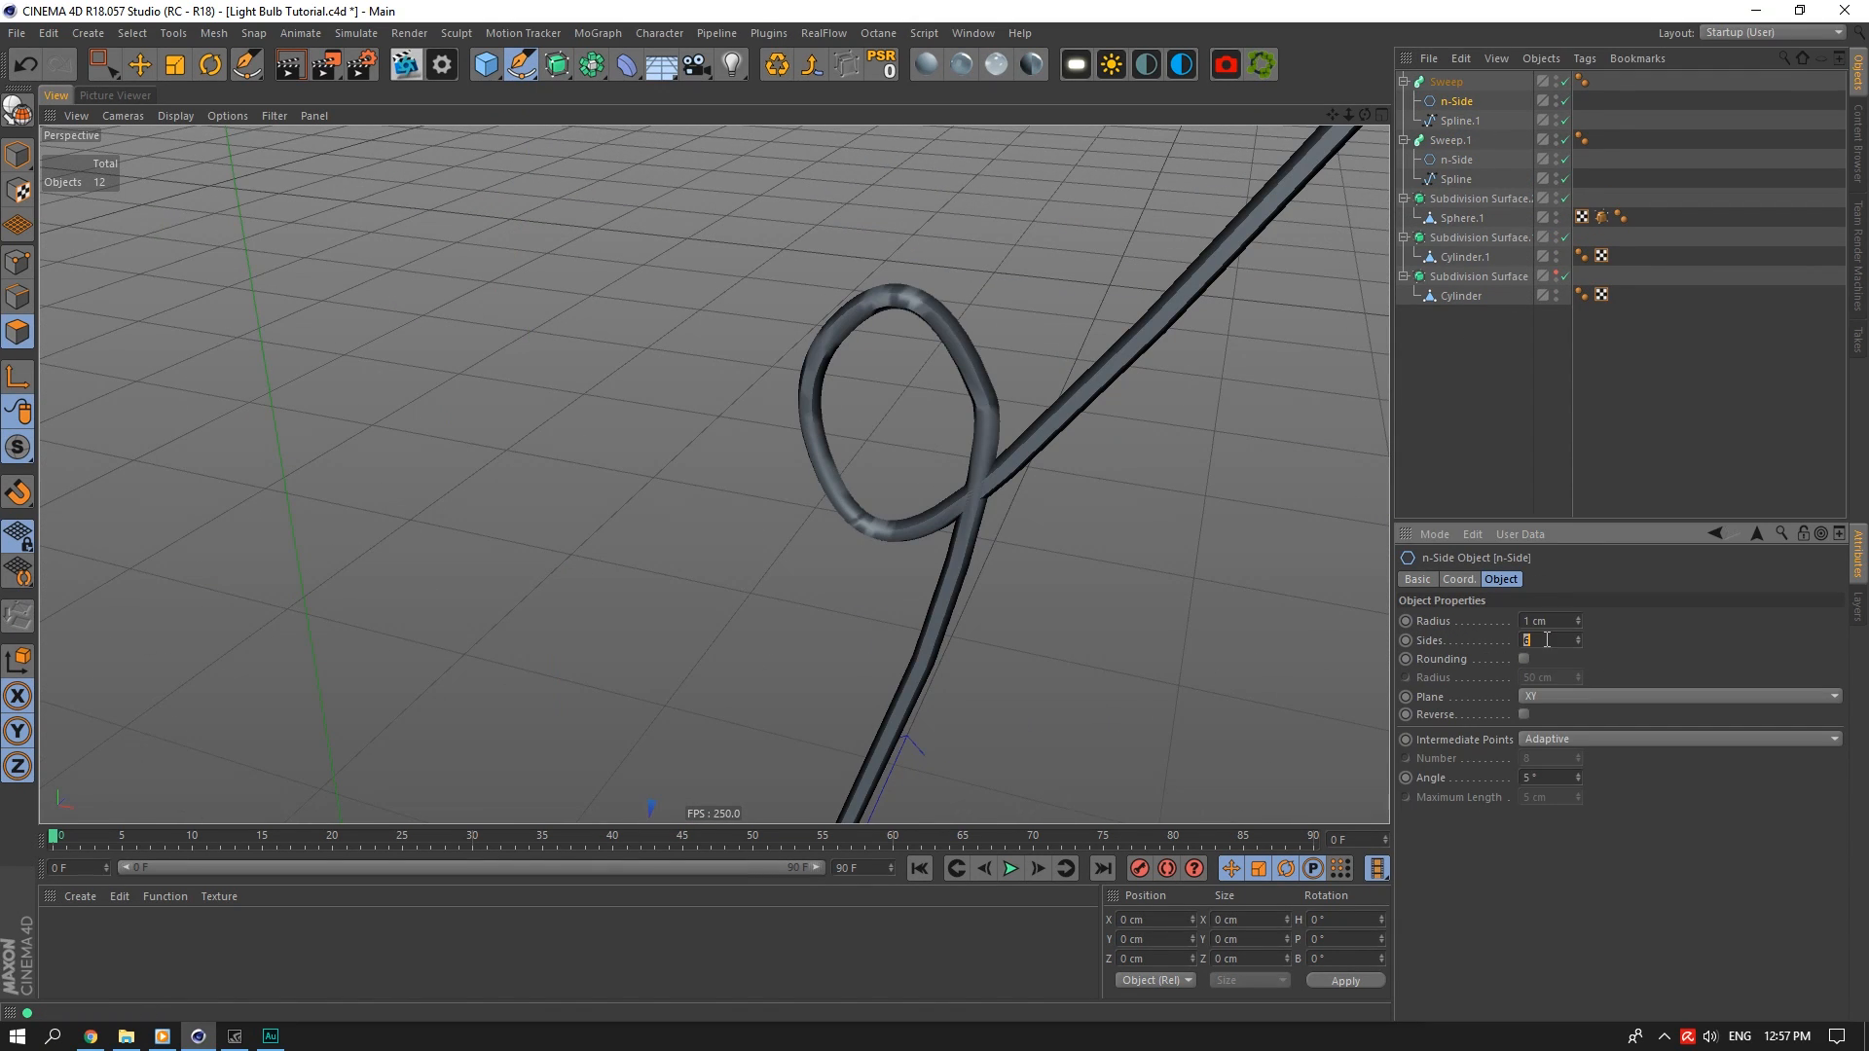
{"action": "scroll", "coordinate": [913, 252], "scroll_direction": "up", "scroll_amount": 6}
{"action": "double_click", "coordinate": [1548, 641]}
{"action": "type", "text": "7"}
{"action": "key", "text": "Return"}
{"action": "scroll", "coordinate": [1116, 479], "scroll_direction": "down", "scroll_amount": 15}
Set the n-Side profile of the outer support wire to 7 sides
{"action": "left_click", "coordinate": [1461, 122]}
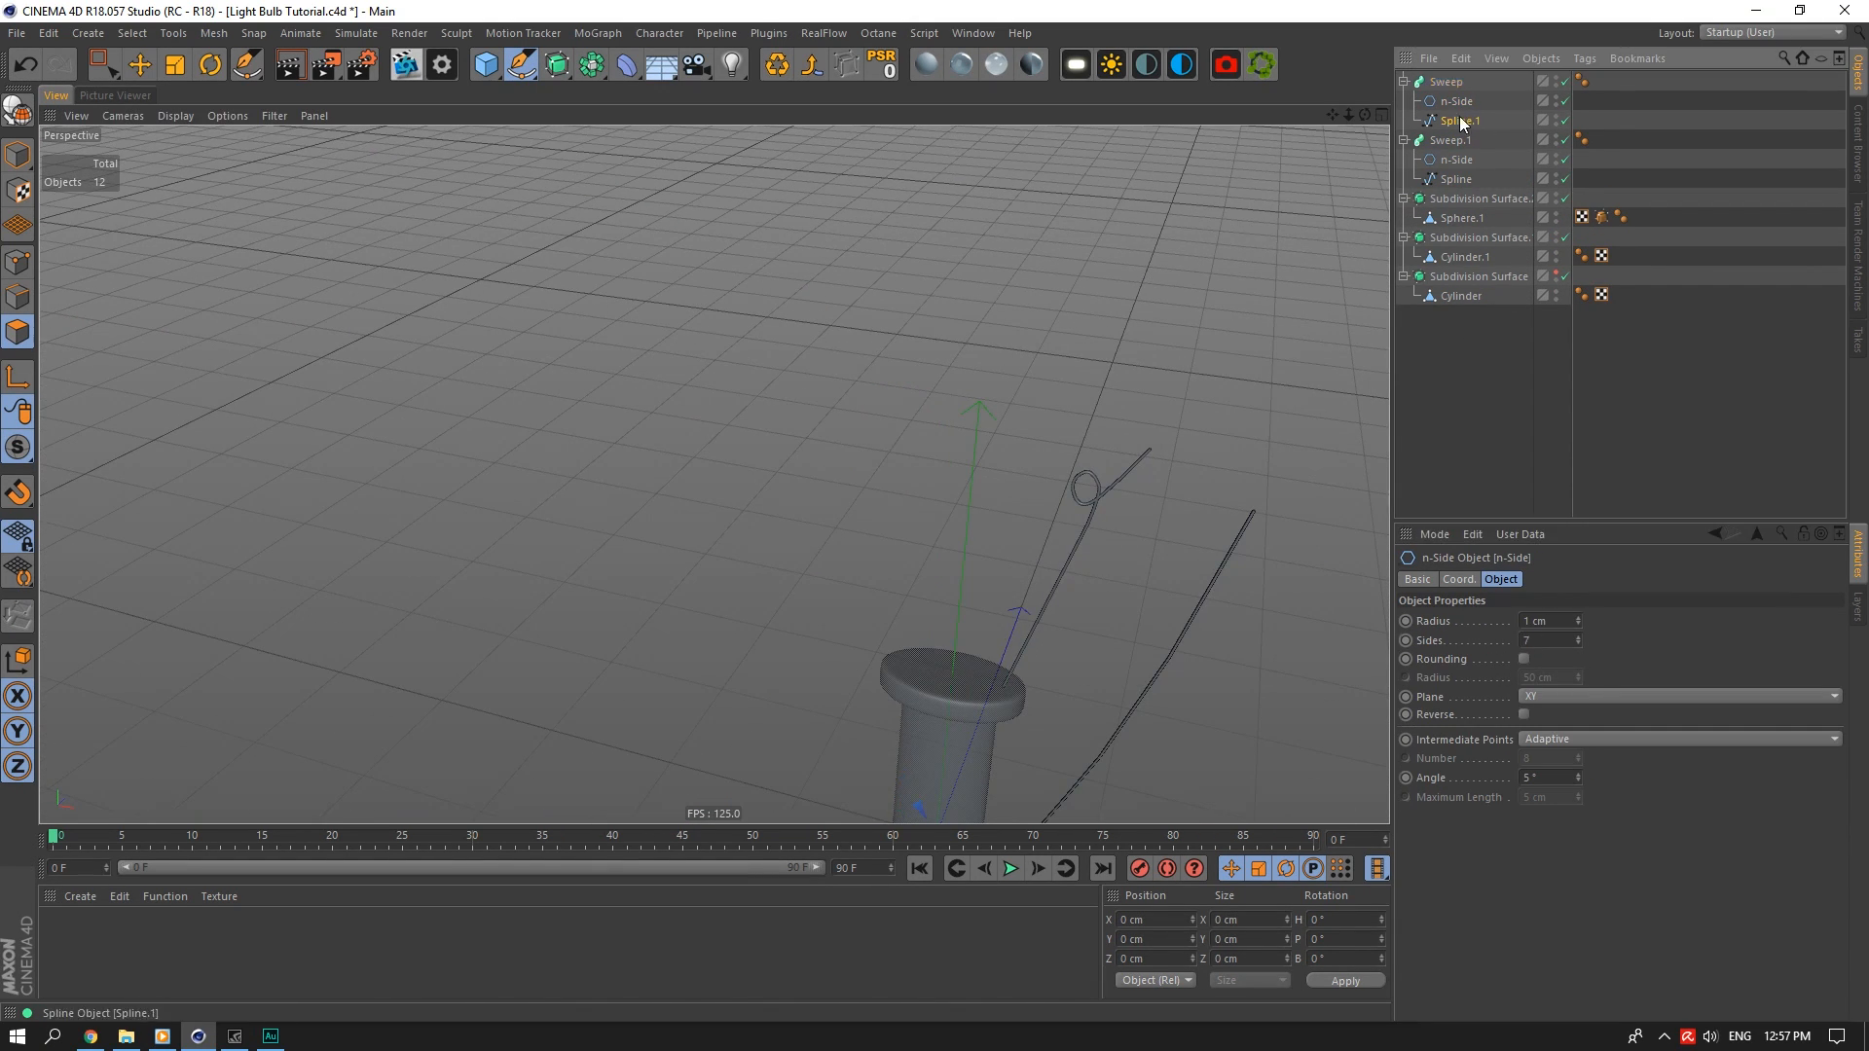
{"action": "left_click", "coordinate": [1456, 160]}
{"action": "double_click", "coordinate": [1548, 641]}
{"action": "type", "text": "7"}
Add a helix in the ZY plane, move it to about X -173 cm, Y 269 cm at the left wire's tip and scale it down
{"action": "scroll", "coordinate": [1065, 503], "scroll_direction": "down", "scroll_amount": 6}
{"action": "left_click_drag", "start_coordinate": [522, 64], "coordinate": [723, 166]}
{"action": "key", "text": "F4"}
{"action": "key", "text": "e"}
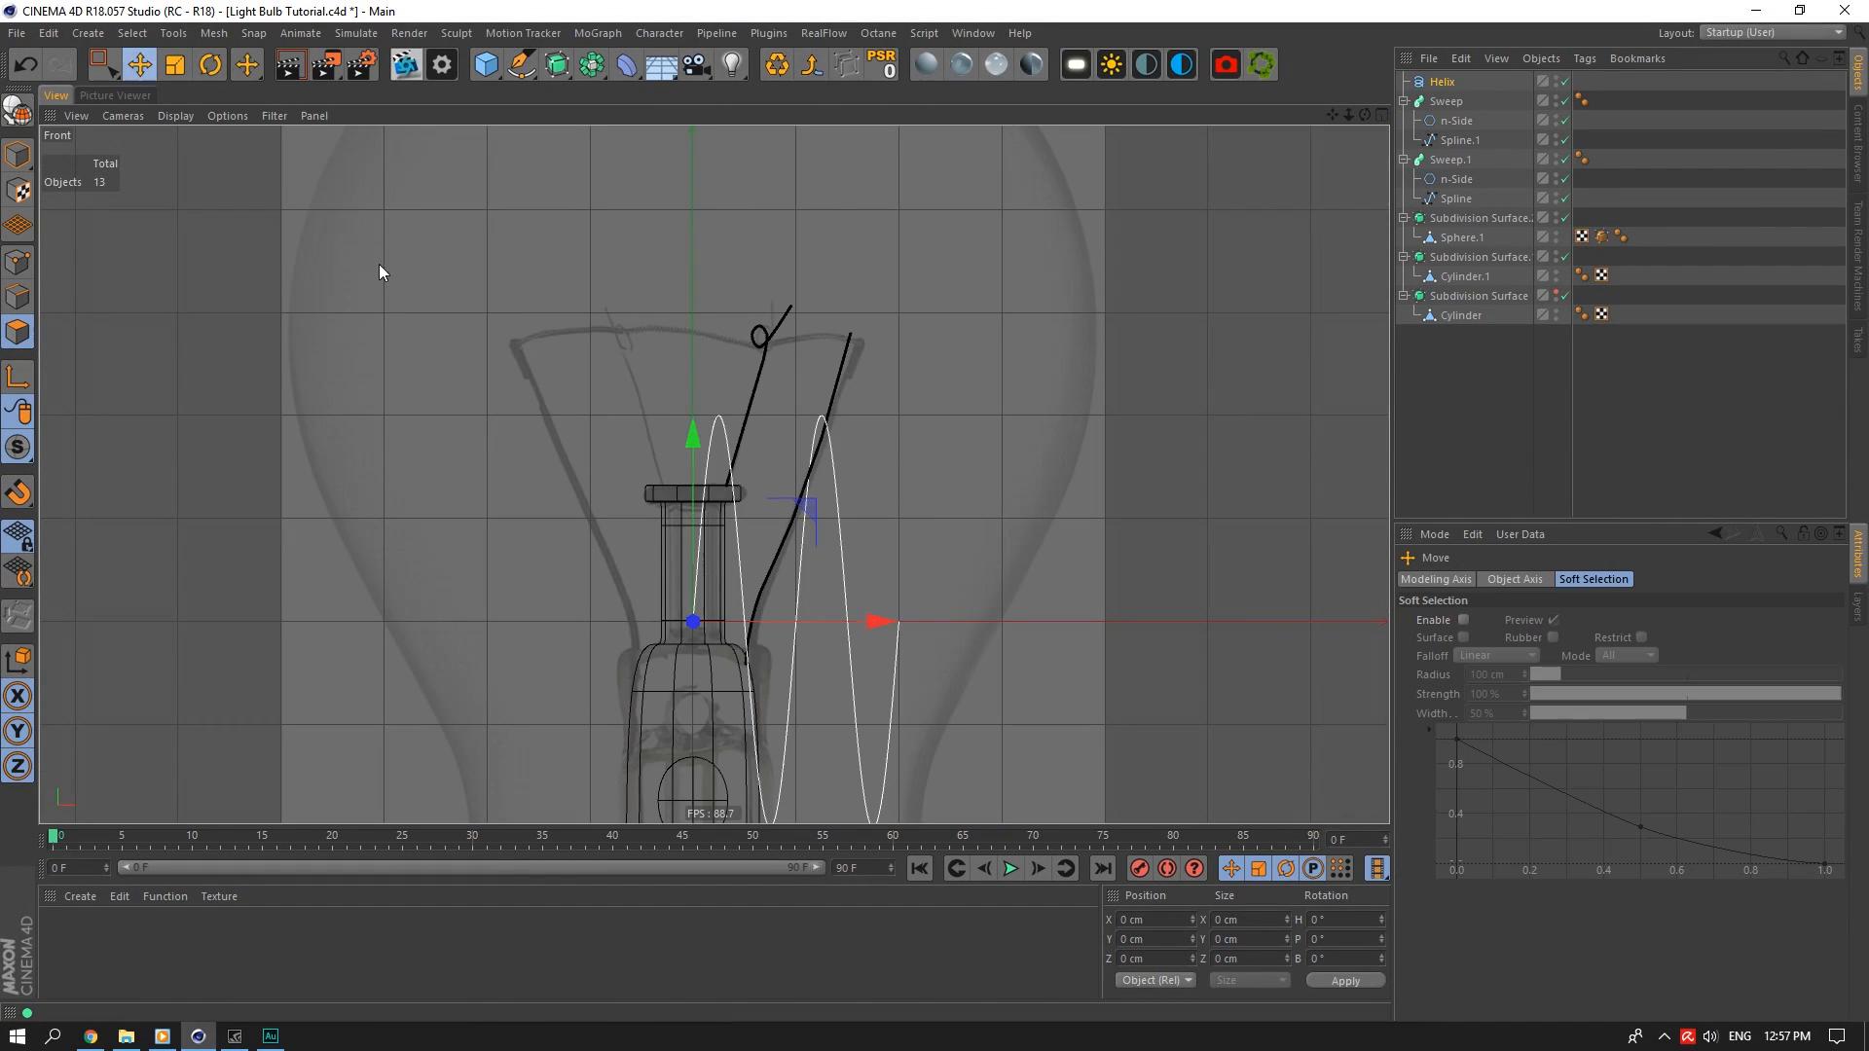
{"action": "left_click", "coordinate": [1384, 115]}
{"action": "key", "text": "t"}
{"action": "left_click_drag", "start_coordinate": [402, 179], "coordinate": [381, 280]}
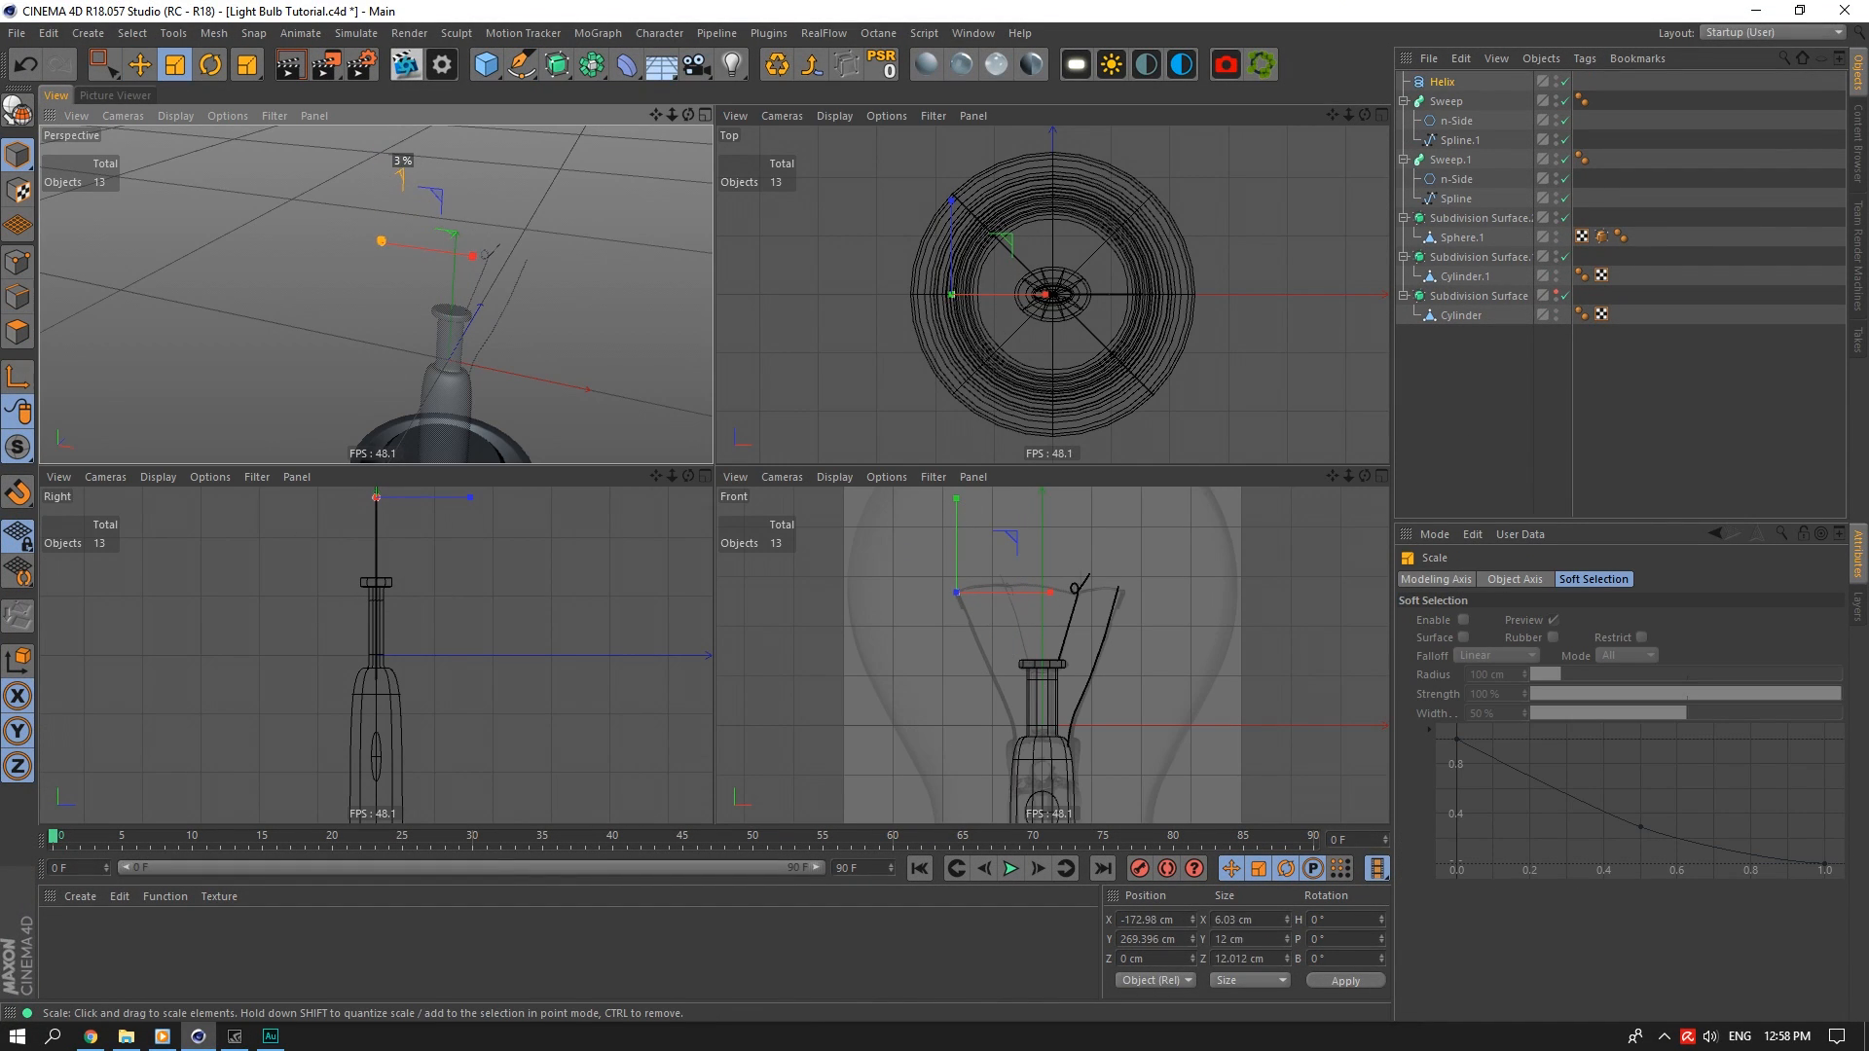
Set the helix's start and end radius to 7.4 cm and extend its height to about 322 cm toward the right wire
{"action": "left_click", "coordinate": [1443, 81]}
{"action": "double_click", "coordinate": [1547, 621]}
{"action": "type", "text": "7.4"}
{"action": "double_click", "coordinate": [1548, 660]}
{"action": "type", "text": "7.4"}
{"action": "double_click", "coordinate": [1569, 721]}
{"action": "type", "text": "6.4"}
{"action": "key", "text": "Return"}
{"action": "left_click_drag", "start_coordinate": [1577, 719], "coordinate": [1578, 693]}
{"action": "scroll", "coordinate": [1148, 620], "scroll_direction": "up", "scroll_amount": 5}
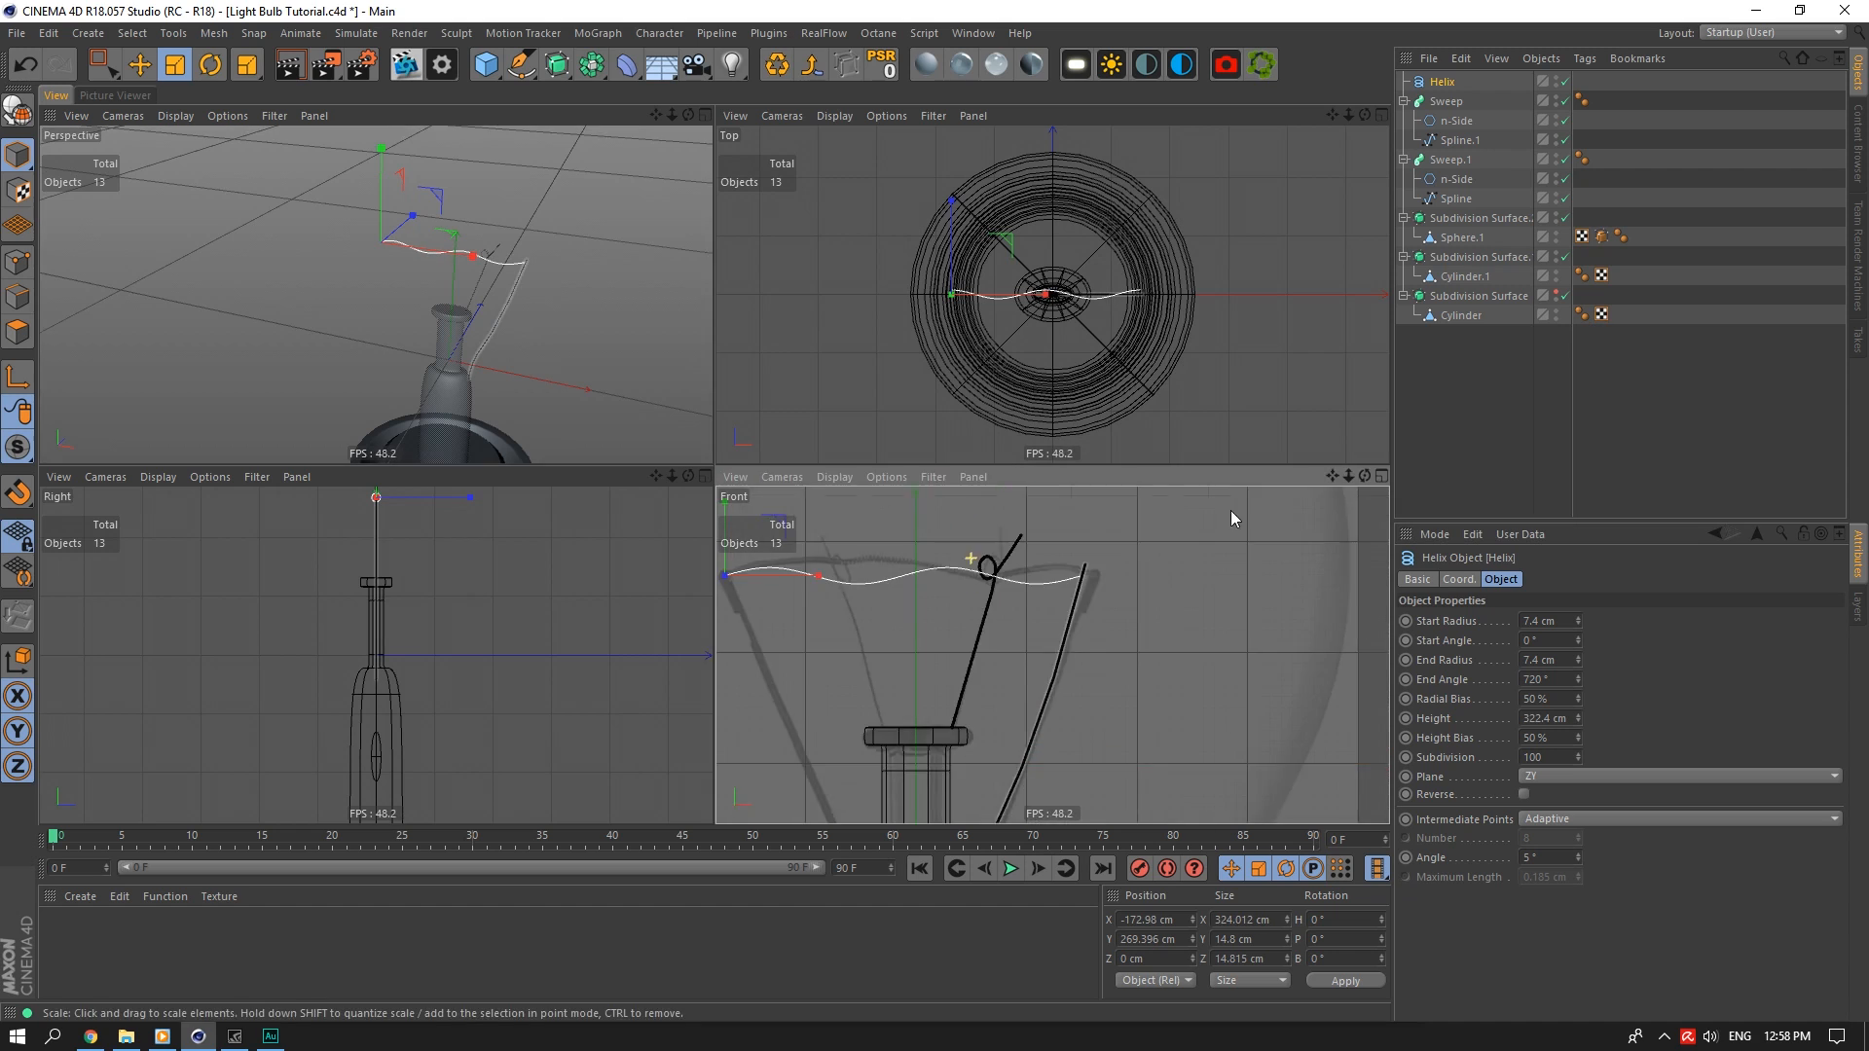
Raise the helix to about 279 cm in Y and adjust its height to 326.4 cm to match the wire tips
{"action": "left_click", "coordinate": [1382, 476]}
{"action": "middle_click_drag", "start_coordinate": [487, 322], "coordinate": [701, 584], "text": "alt"}
{"action": "key", "text": "e"}
{"action": "left_click_drag", "start_coordinate": [274, 370], "coordinate": [275, 346]}
{"action": "left_click", "coordinate": [1442, 81]}
{"action": "middle_click", "coordinate": [283, 337]}
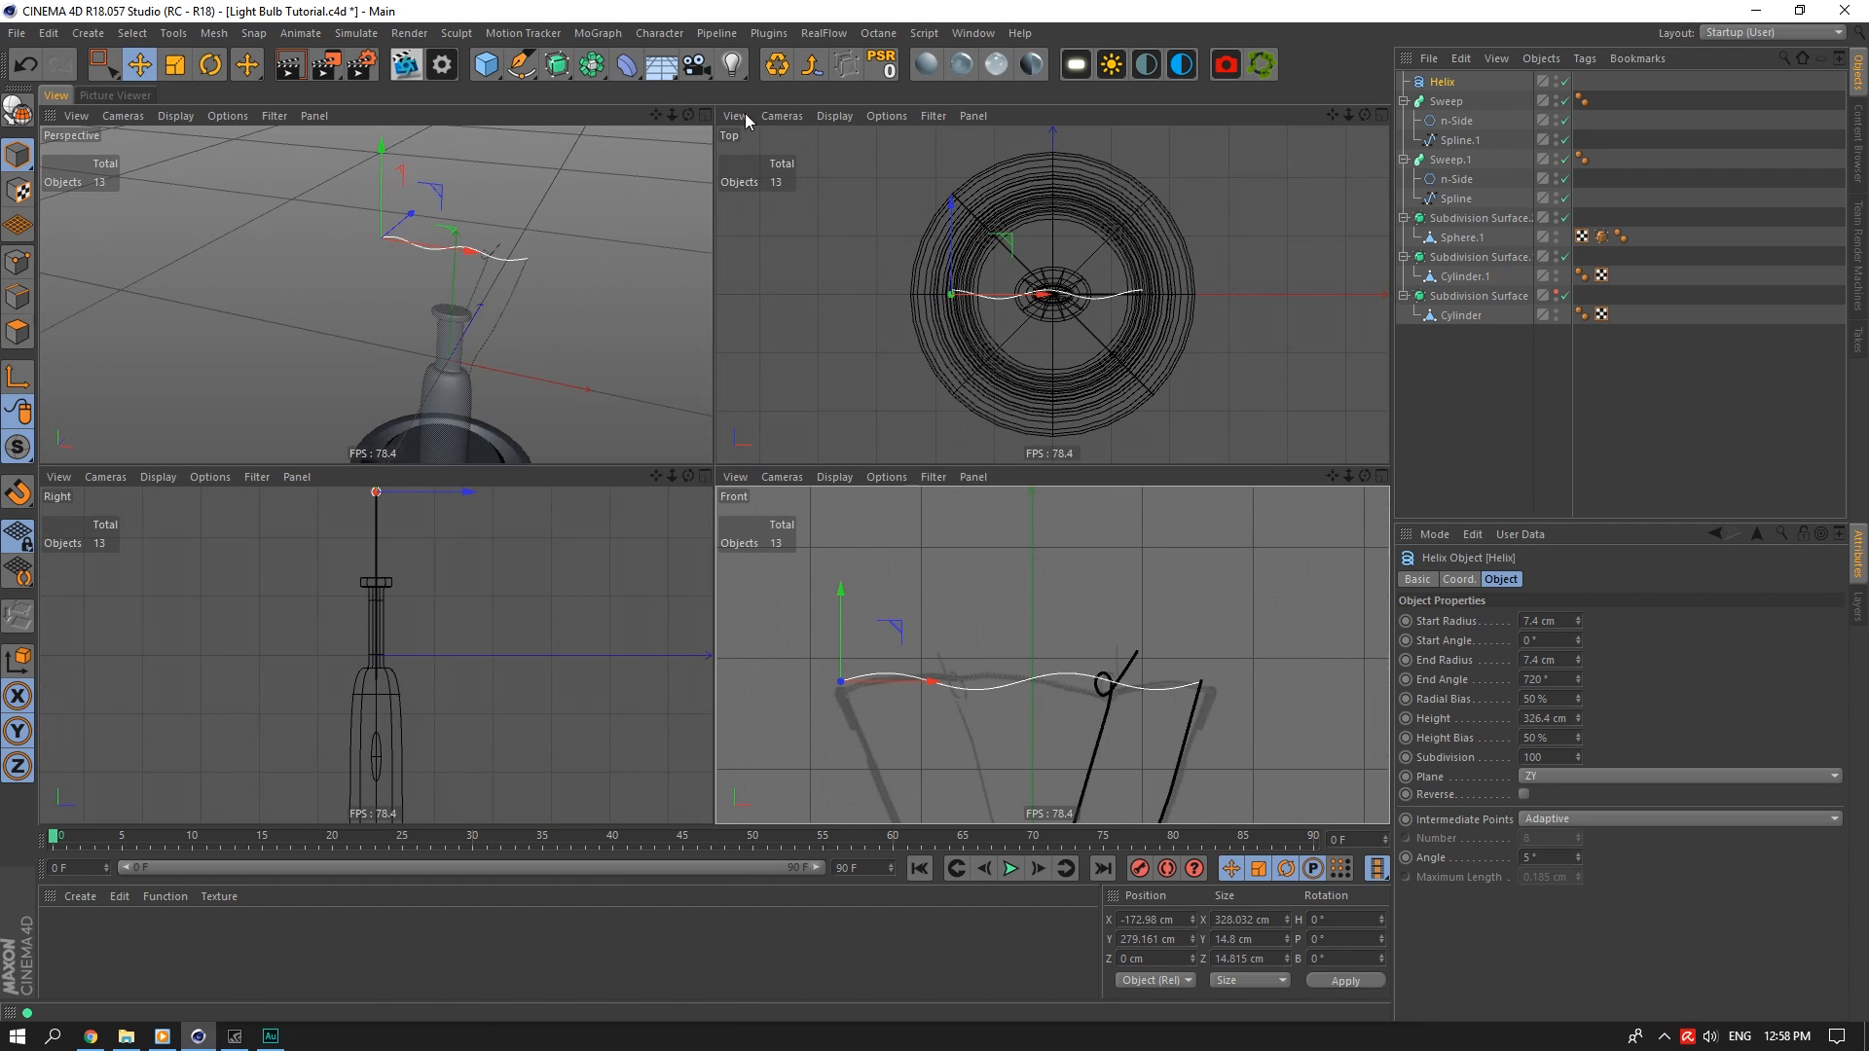
Repeatedly triple the helix's end angle until it is 19440°
{"action": "middle_click", "coordinate": [283, 337]}
{"action": "left_click", "coordinate": [1563, 680]}
{"action": "type", "text": "*3"}
{"action": "key", "text": "Return"}
{"action": "scroll", "coordinate": [876, 360], "scroll_direction": "up", "scroll_amount": 6}
Set the helix's subdivision to 200 and triple its end angle once more
{"action": "left_click", "coordinate": [1532, 757]}
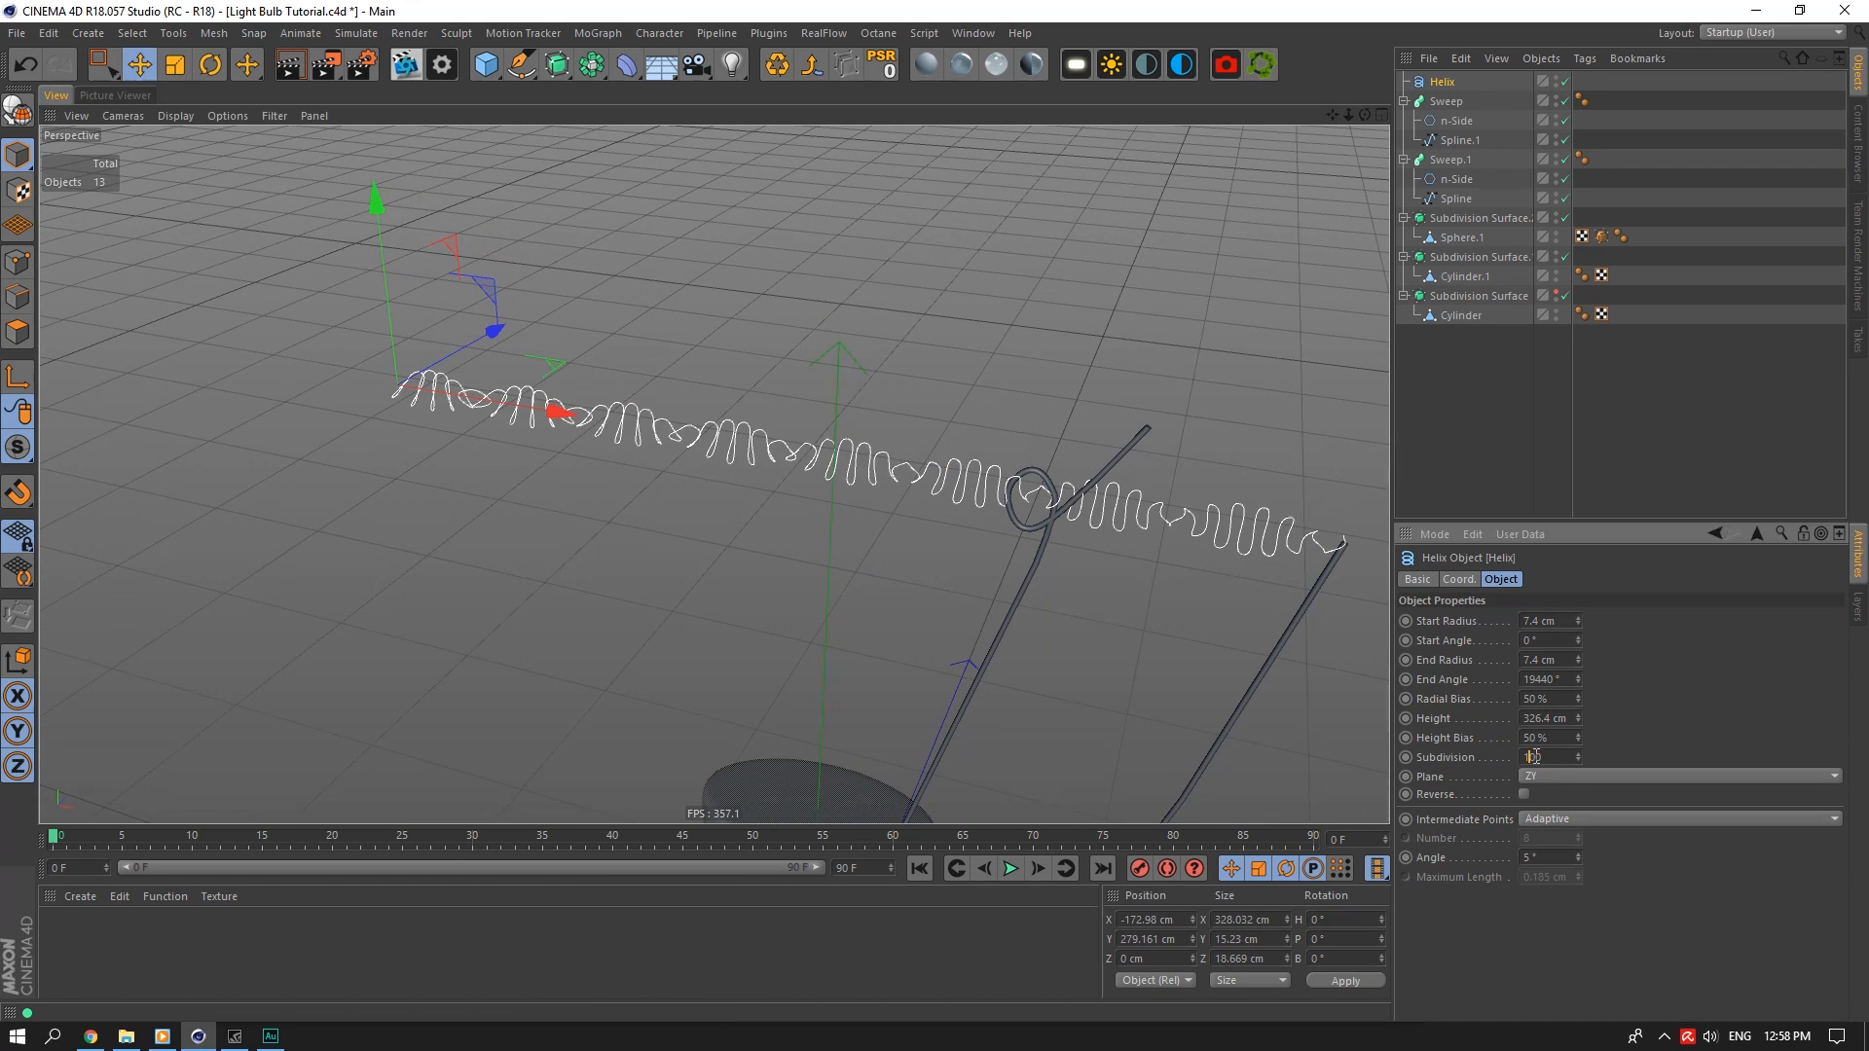
{"action": "left_click", "coordinate": [1567, 680]}
{"action": "type", "text": "*3"}
{"action": "key", "text": "Return"}
Reduce the helix's start and end radius to 2 cm and triple its end angle to 174960°
{"action": "left_click", "coordinate": [1382, 115]}
{"action": "left_click", "coordinate": [1382, 476]}
{"action": "scroll", "coordinate": [715, 545], "scroll_direction": "up", "scroll_amount": 5}
{"action": "middle_click_drag", "start_coordinate": [428, 428], "coordinate": [818, 554], "text": "alt"}
{"action": "double_click", "coordinate": [1562, 622]}
{"action": "scroll", "coordinate": [923, 512], "scroll_direction": "down", "scroll_amount": 6}
{"action": "left_click", "coordinate": [1567, 681]}
{"action": "type", "text": "*3"}
{"action": "key", "text": "Return"}
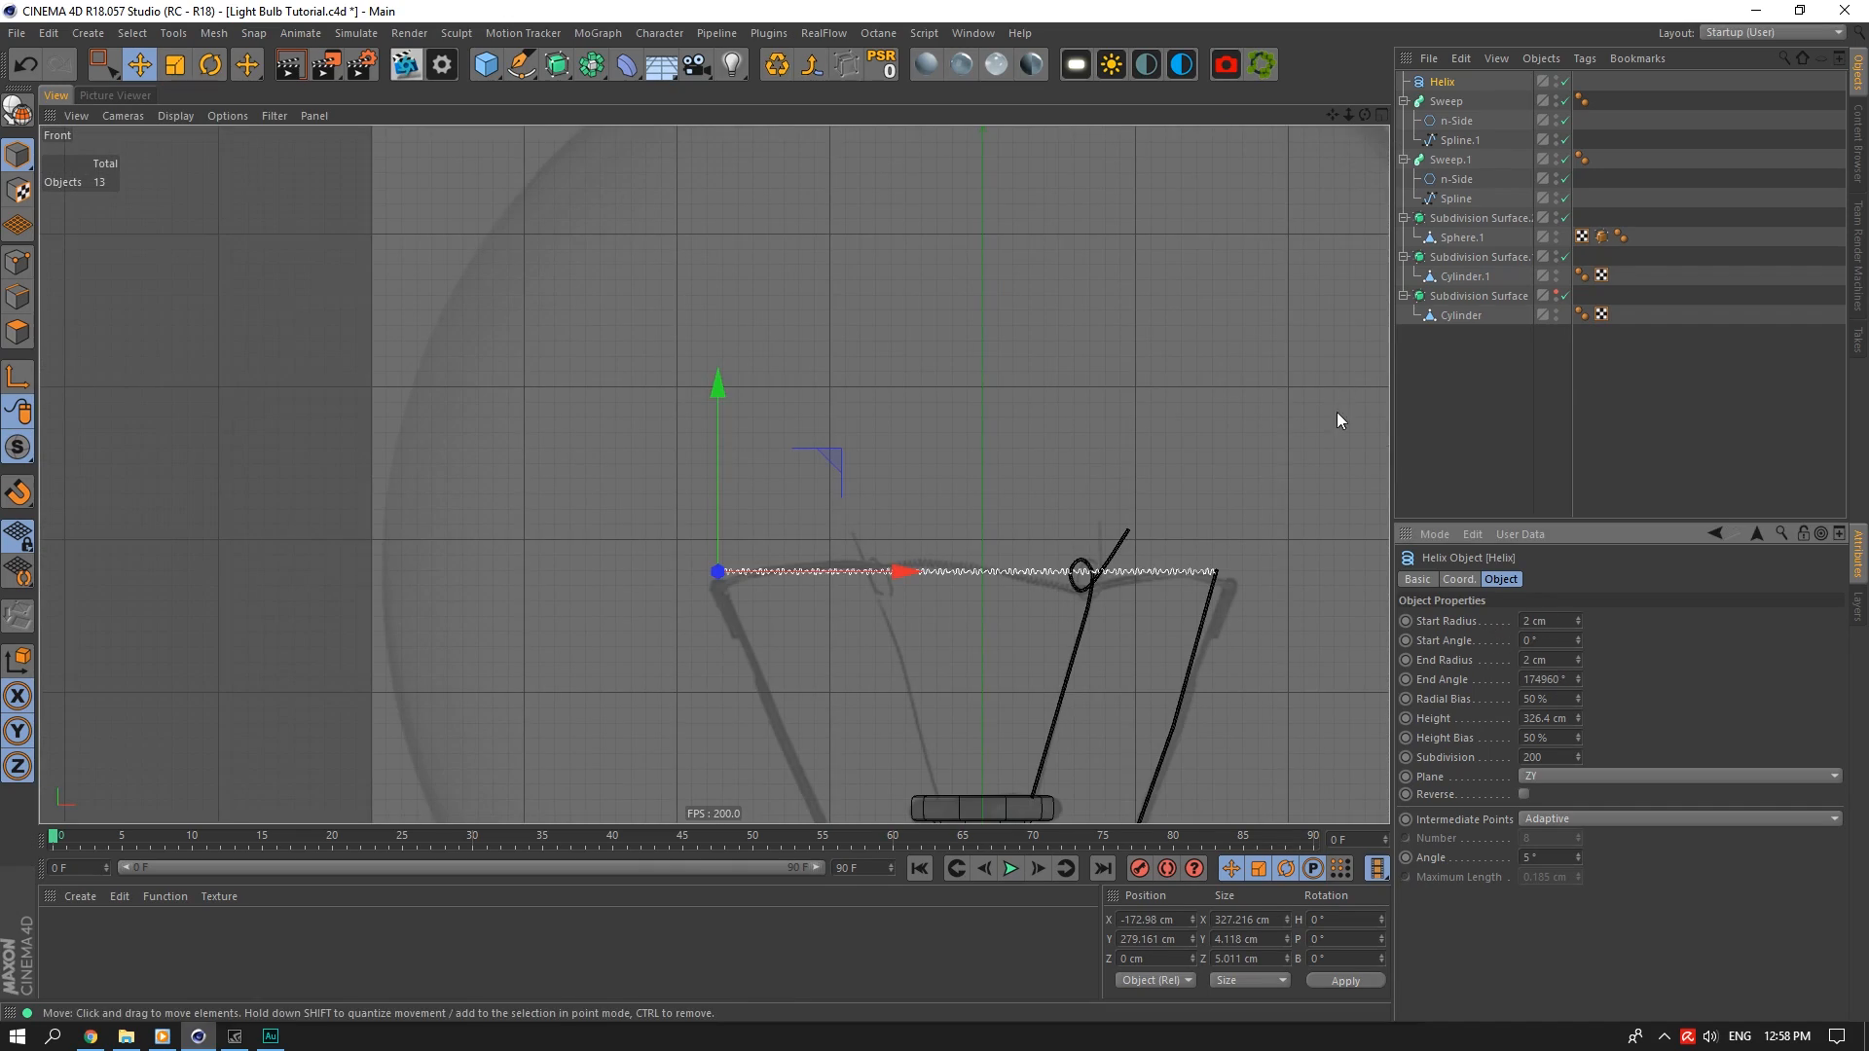
Set the helix's subdivision to 300 and sweep an n-Side profile with a 0.2 cm radius along it
{"action": "middle_click", "coordinate": [923, 438]}
{"action": "middle_click", "coordinate": [487, 337]}
{"action": "type", "text": "300"}
{"action": "left_click", "coordinate": [592, 65]}
{"action": "left_click", "coordinate": [557, 65]}
{"action": "left_click", "coordinate": [638, 162]}
{"action": "left_click_drag", "start_coordinate": [1442, 102], "coordinate": [1453, 92]}
{"action": "scroll", "coordinate": [954, 472], "scroll_direction": "up", "scroll_amount": 8}
{"action": "double_click", "coordinate": [1540, 622]}
{"action": "type", "text": "0.2"}
{"action": "scroll", "coordinate": [925, 468], "scroll_direction": "down", "scroll_amount": 8}
Collapse the hierarchies of the sweeps and subdivision surfaces, and select the looped inner wire's sweep
{"action": "left_click", "coordinate": [1404, 257]}
{"action": "left_click", "coordinate": [1404, 199]}
{"action": "left_click", "coordinate": [1403, 140]}
{"action": "left_click", "coordinate": [1404, 82]}
{"action": "left_click", "coordinate": [1441, 103]}
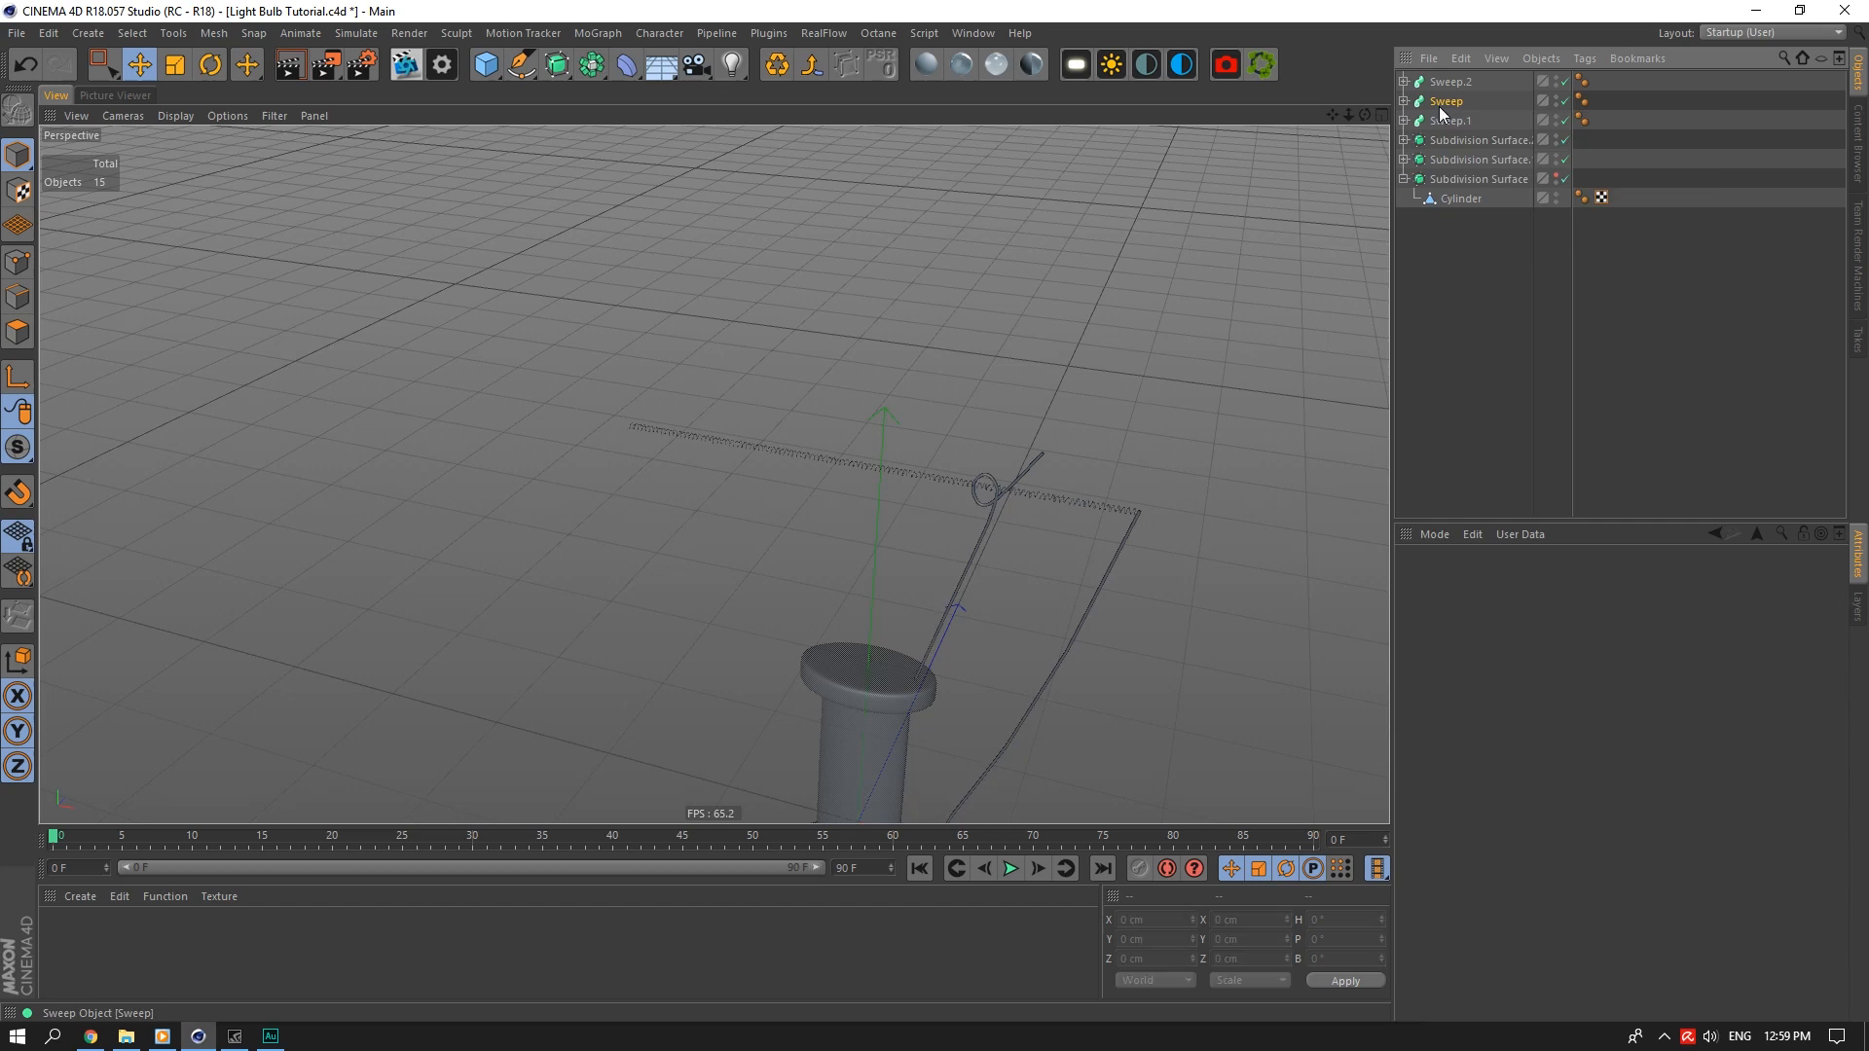
Group the two support wire sweeps and mirror them across the ZY plane with a Symmetry object
{"action": "left_click", "coordinate": [1448, 121], "text": "shift"}
{"action": "key", "text": "alt+g"}
{"action": "left_click", "coordinate": [591, 65]}
{"action": "left_click", "coordinate": [818, 163], "text": "alt"}
{"action": "scroll", "coordinate": [911, 463], "scroll_direction": "down", "scroll_amount": 8}
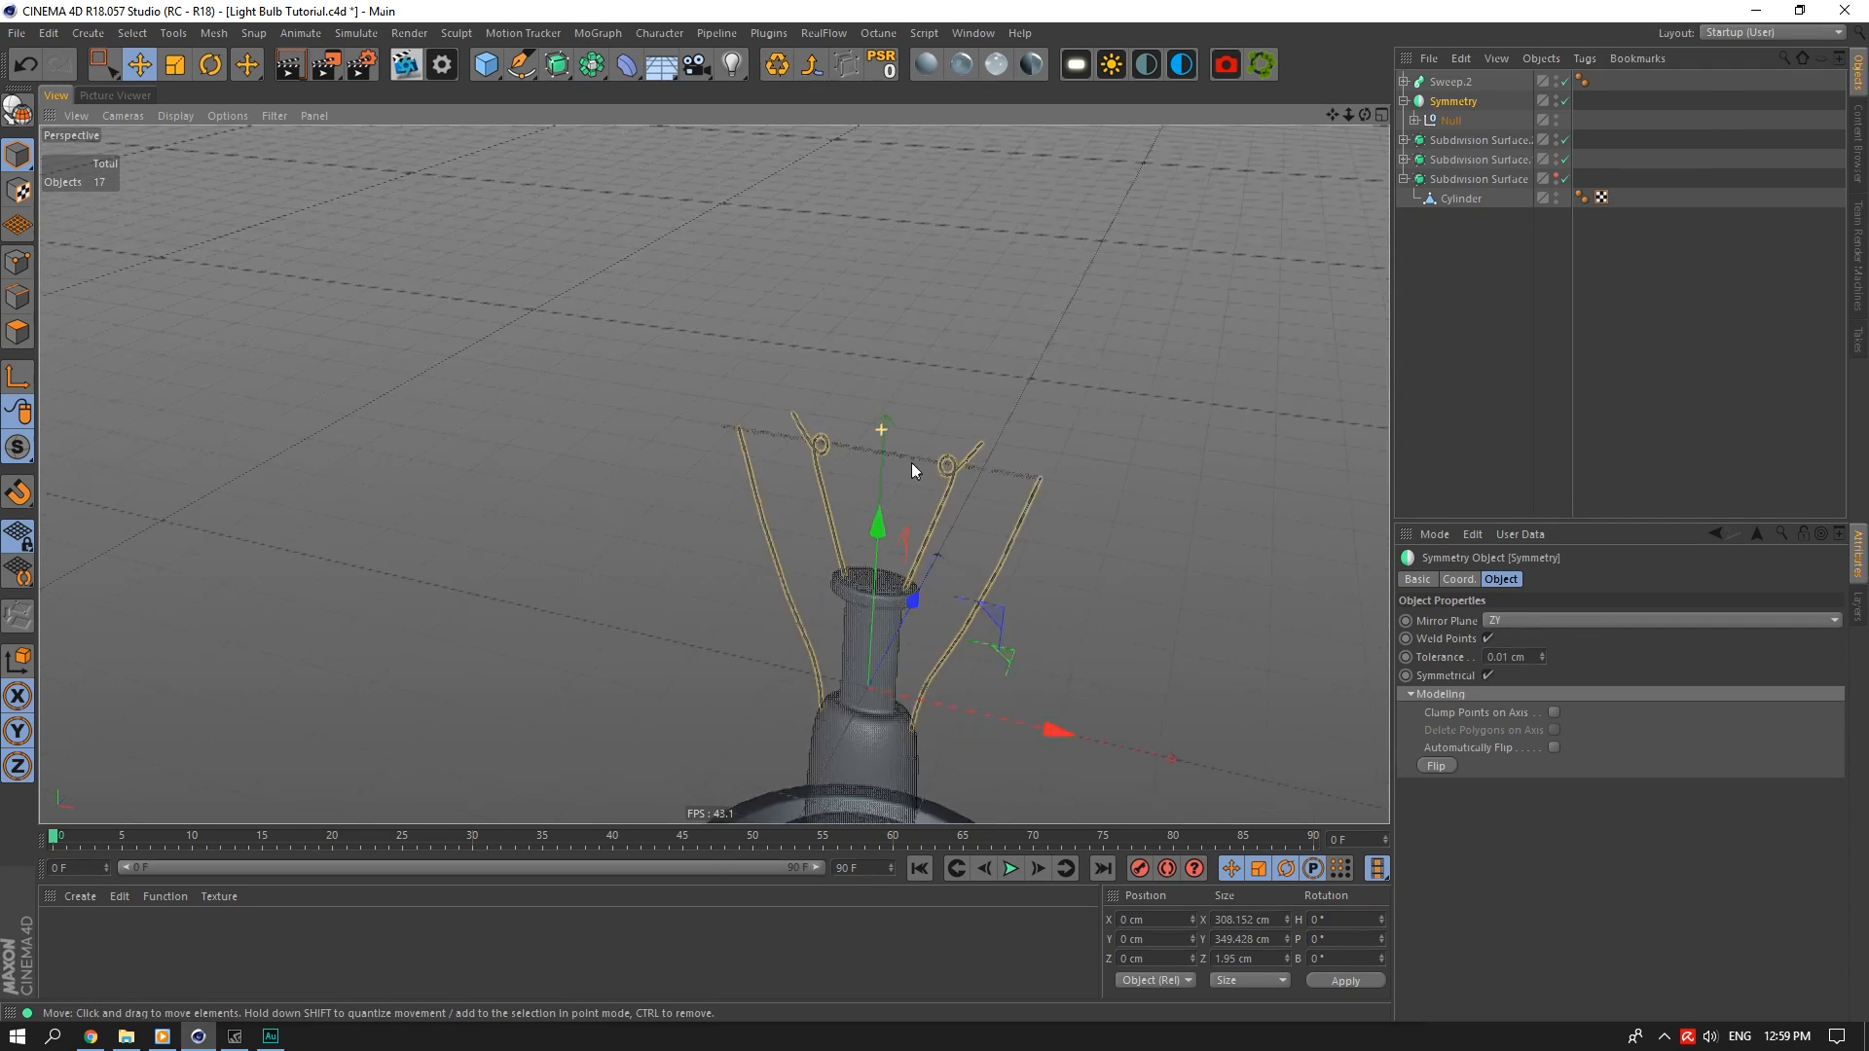
Unhide the bulb's outer subdivision surface and rename it Glass
{"action": "left_click", "coordinate": [1555, 176]}
{"action": "double_click", "coordinate": [1478, 179]}
{"action": "type", "text": "Glass"}
{"action": "key", "text": "Return"}
Turn on X-Ray display for the Glass object and turn it off for the inner stem's subdivision surface
{"action": "left_click", "coordinate": [1418, 580]}
{"action": "left_click", "coordinate": [1521, 749]}
{"action": "left_click", "coordinate": [1450, 121]}
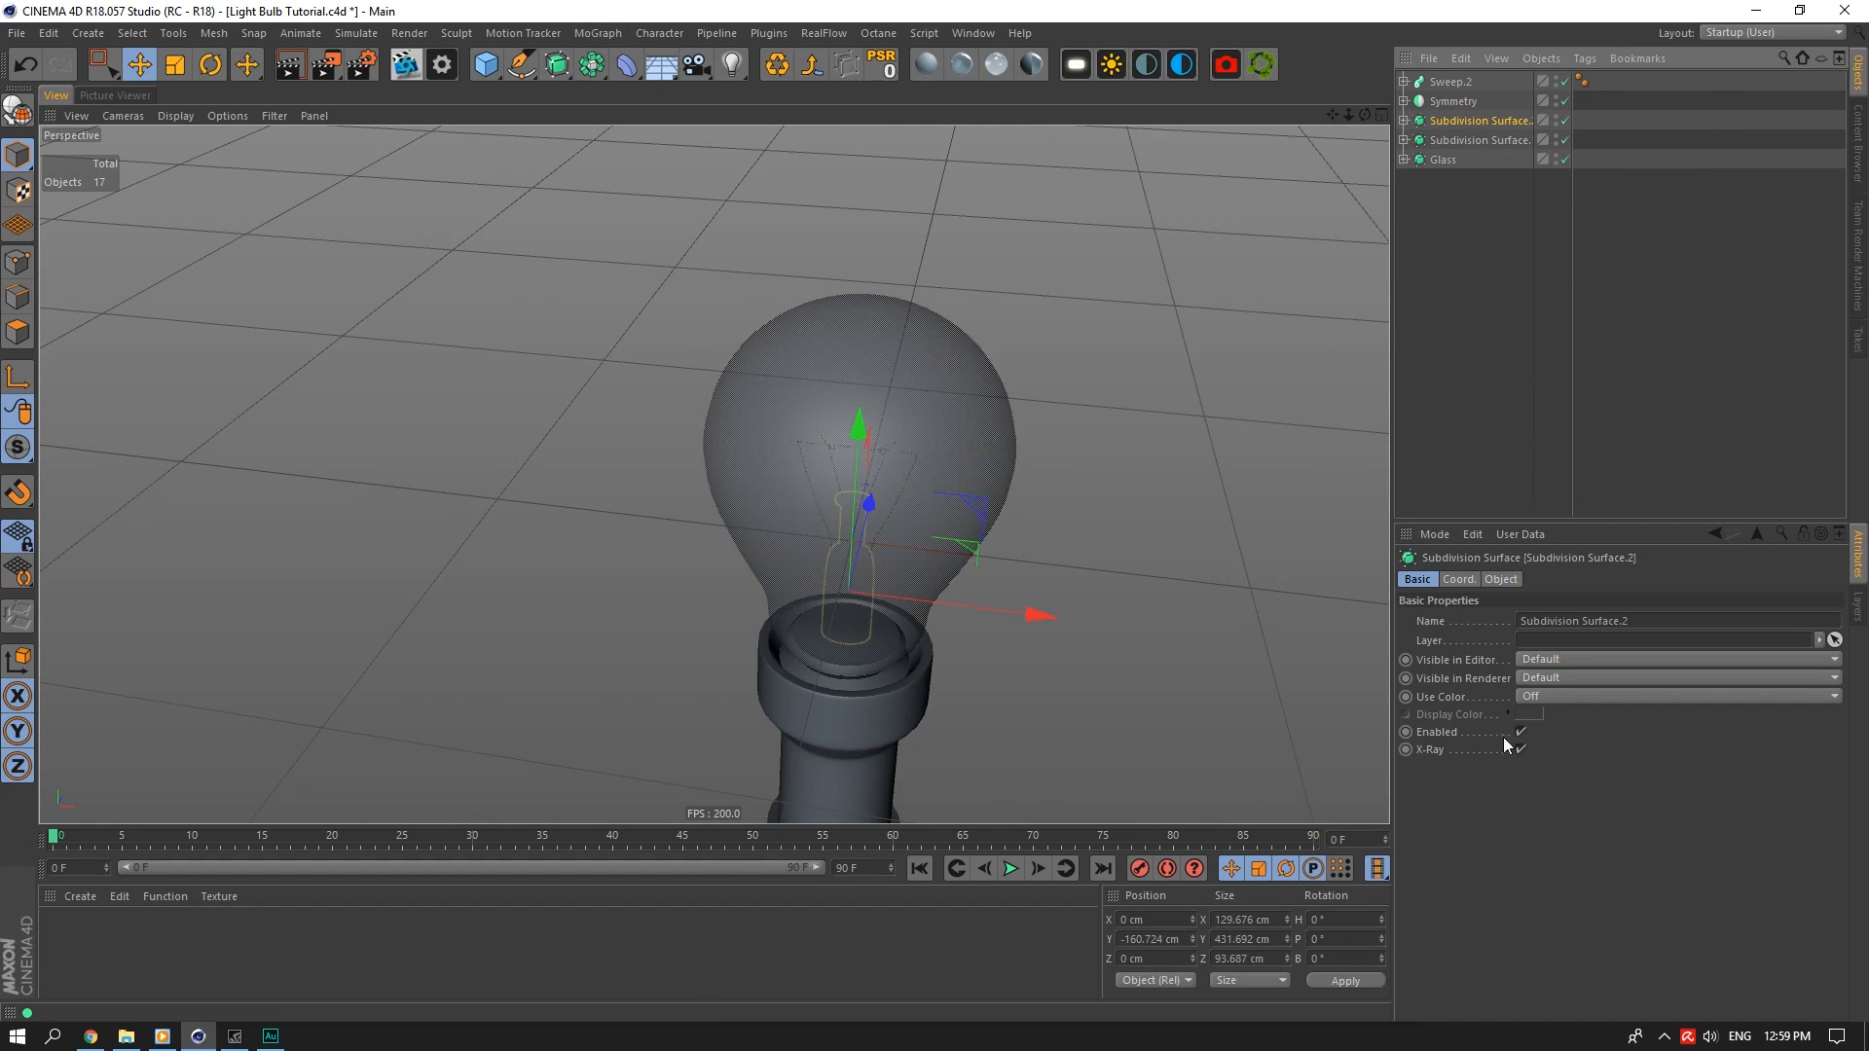
{"action": "scroll", "coordinate": [1194, 597], "scroll_direction": "down", "scroll_amount": 3}
In the Right view, draw a long vertical Bezier spline with the Pen tool from the socket's base downward
{"action": "left_click", "coordinate": [1381, 115]}
{"action": "left_click", "coordinate": [706, 466]}
{"action": "left_click", "coordinate": [521, 65]}
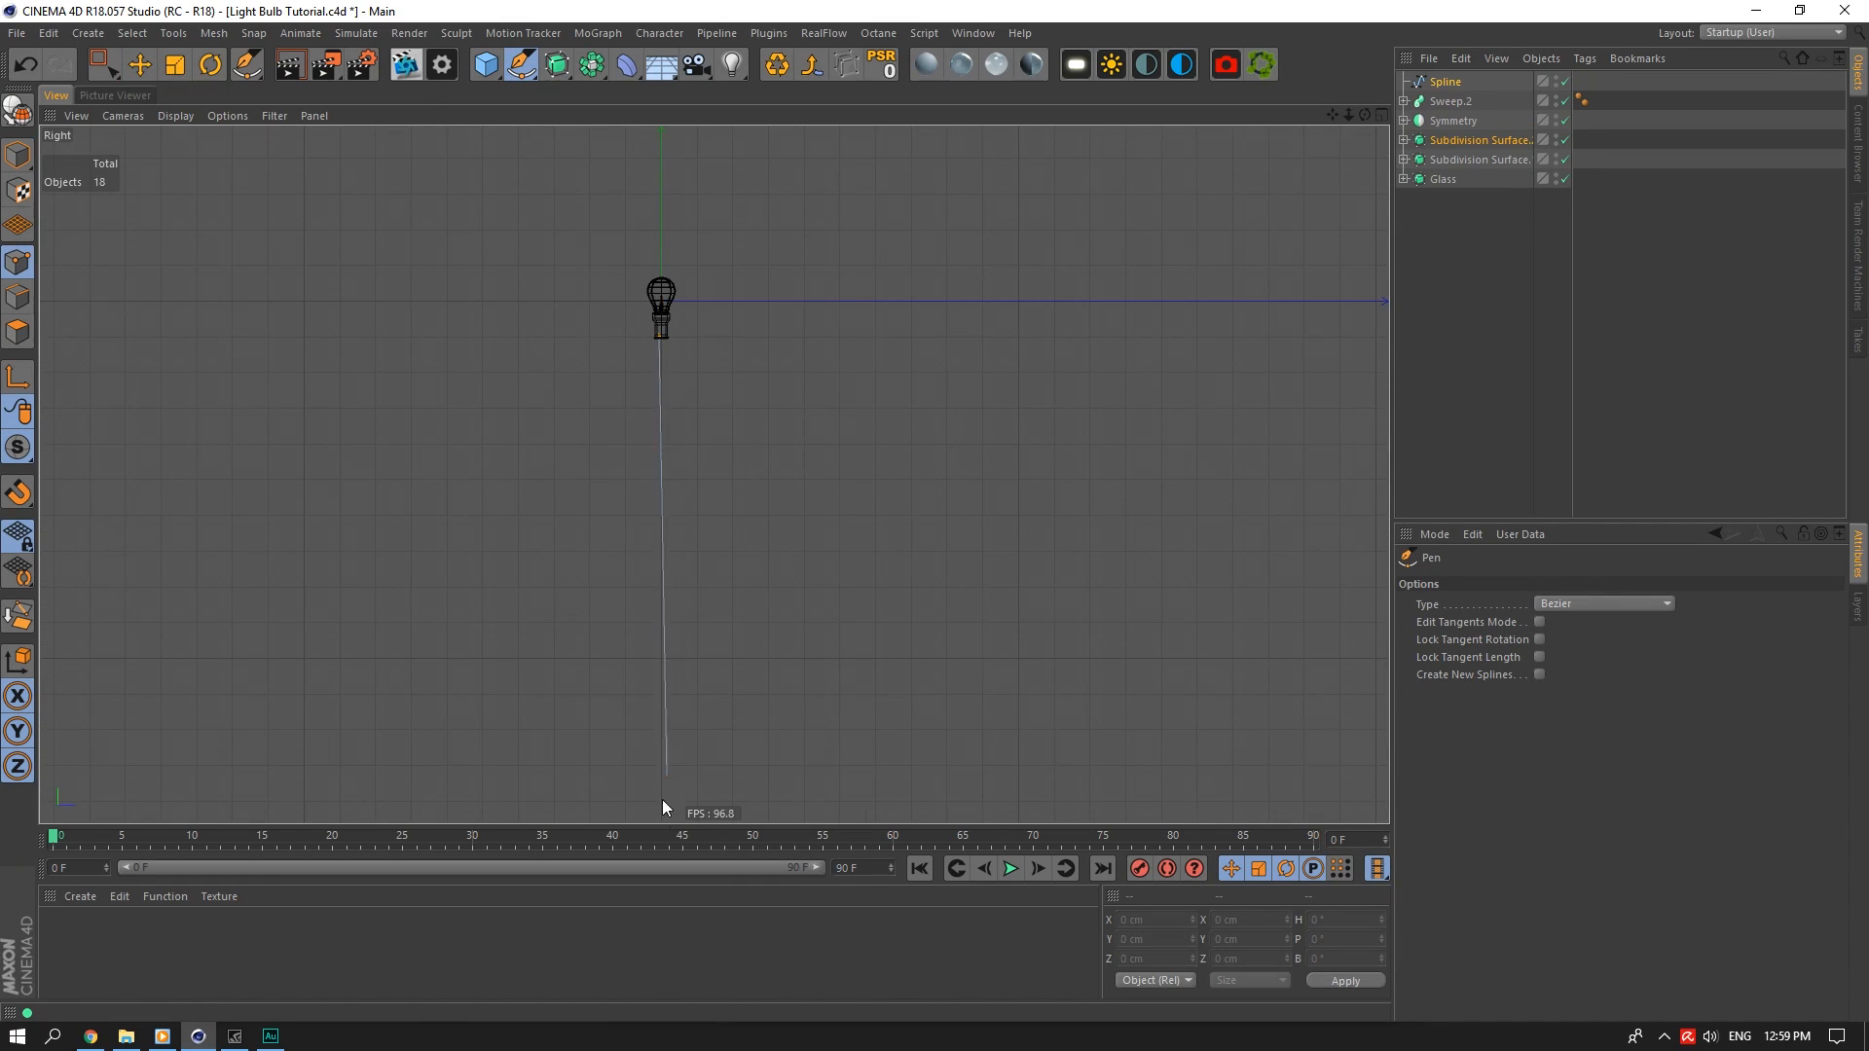
Straighten the cable spline and insert four points spaced along its length with Create Point
{"action": "key", "text": "e"}
{"action": "right_click", "coordinate": [681, 391]}
{"action": "left_click", "coordinate": [737, 466]}
{"action": "left_click", "coordinate": [661, 396]}
{"action": "left_click", "coordinate": [661, 476]}
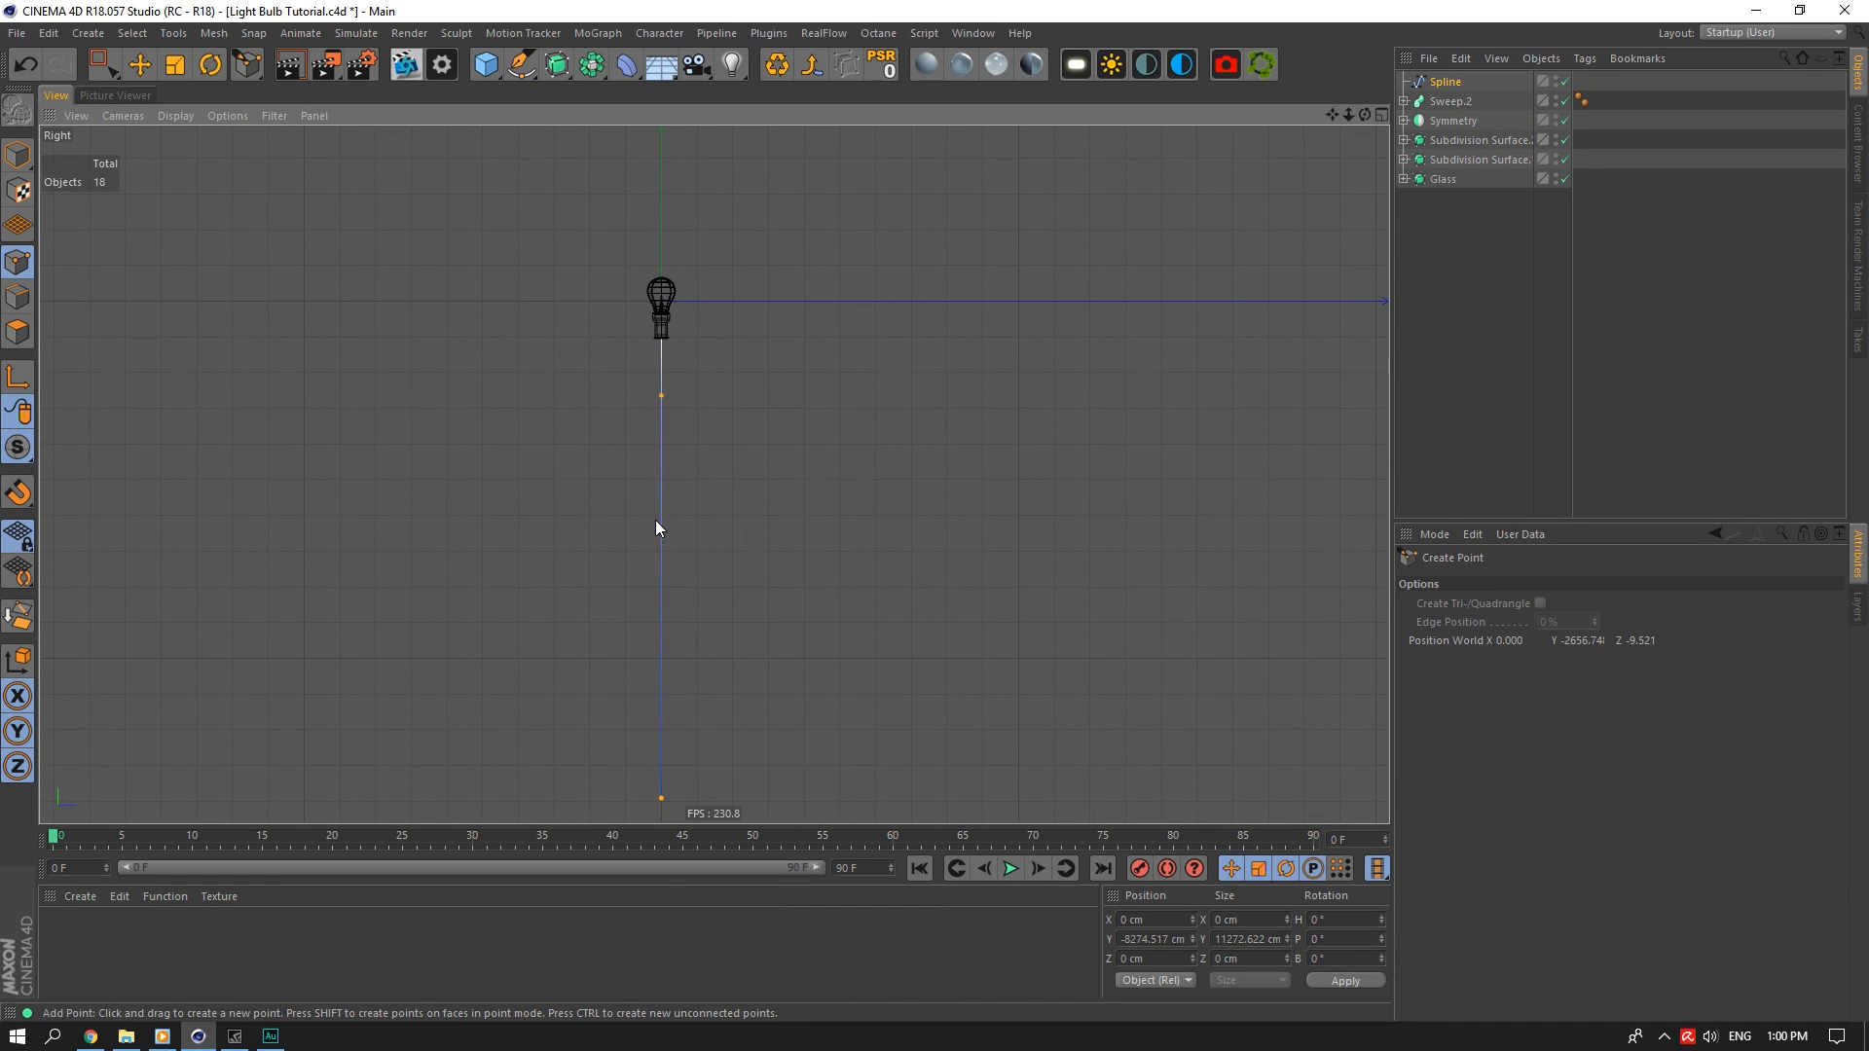
{"action": "left_click", "coordinate": [661, 586]}
{"action": "left_click", "coordinate": [661, 719]}
Offset the cable spline's points sideways in the Right and Front views to give it a gentle wave
{"action": "key", "text": "e"}
{"action": "left_click_drag", "start_coordinate": [669, 725], "coordinate": [658, 725]}
{"action": "left_click", "coordinate": [1381, 115]}
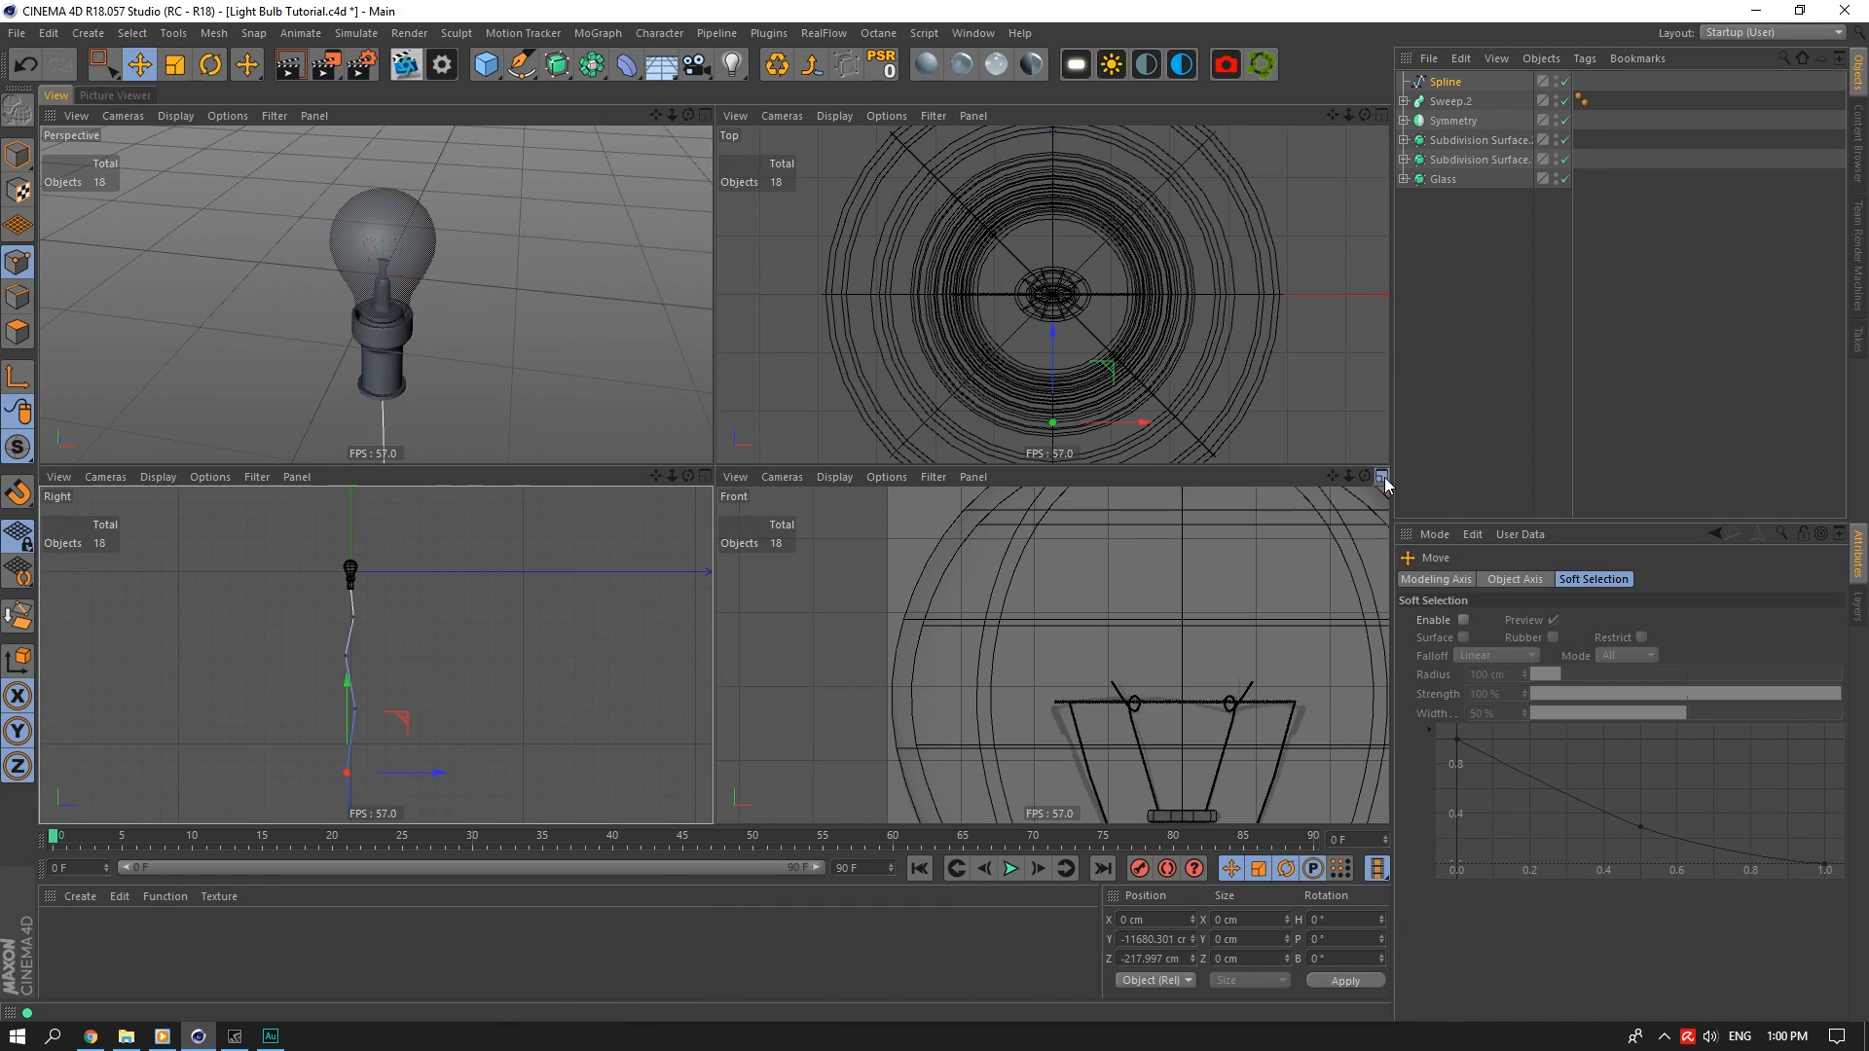
{"action": "left_click", "coordinate": [1382, 477]}
{"action": "scroll", "coordinate": [772, 253], "scroll_direction": "down", "scroll_amount": 10}
{"action": "left_click", "coordinate": [1381, 115]}
{"action": "left_click", "coordinate": [706, 115]}
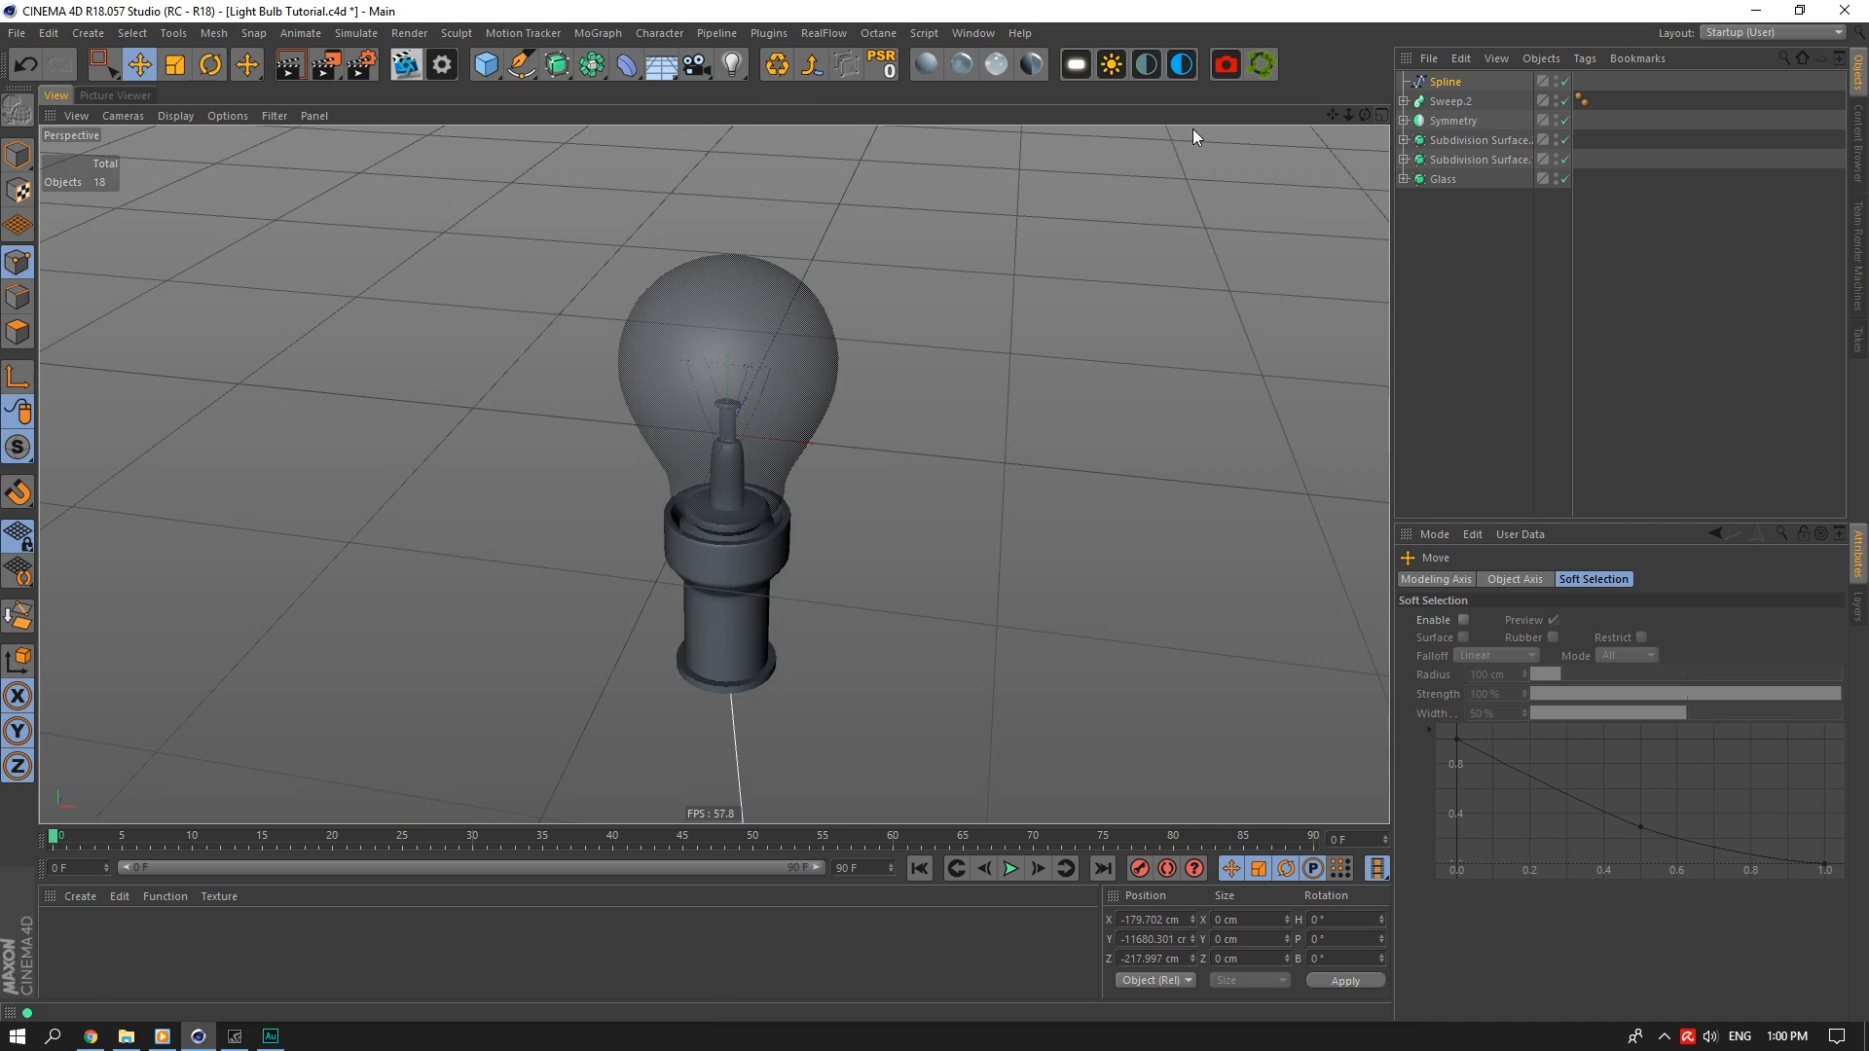
Change the cable spline's type and sweep a copy of the filament's n-Side profile along it with a 5 cm radius
{"action": "left_click", "coordinate": [1445, 82]}
{"action": "left_click", "coordinate": [1563, 621]}
{"action": "left_click", "coordinate": [1563, 691]}
{"action": "scroll", "coordinate": [814, 467], "scroll_direction": "down", "scroll_amount": 5}
{"action": "left_click", "coordinate": [1404, 120]}
{"action": "left_click", "coordinate": [1454, 144]}
{"action": "left_click_drag", "start_coordinate": [1454, 143], "coordinate": [1446, 84], "text": "ctrl"}
{"action": "scroll", "coordinate": [813, 560], "scroll_direction": "up", "scroll_amount": 10}
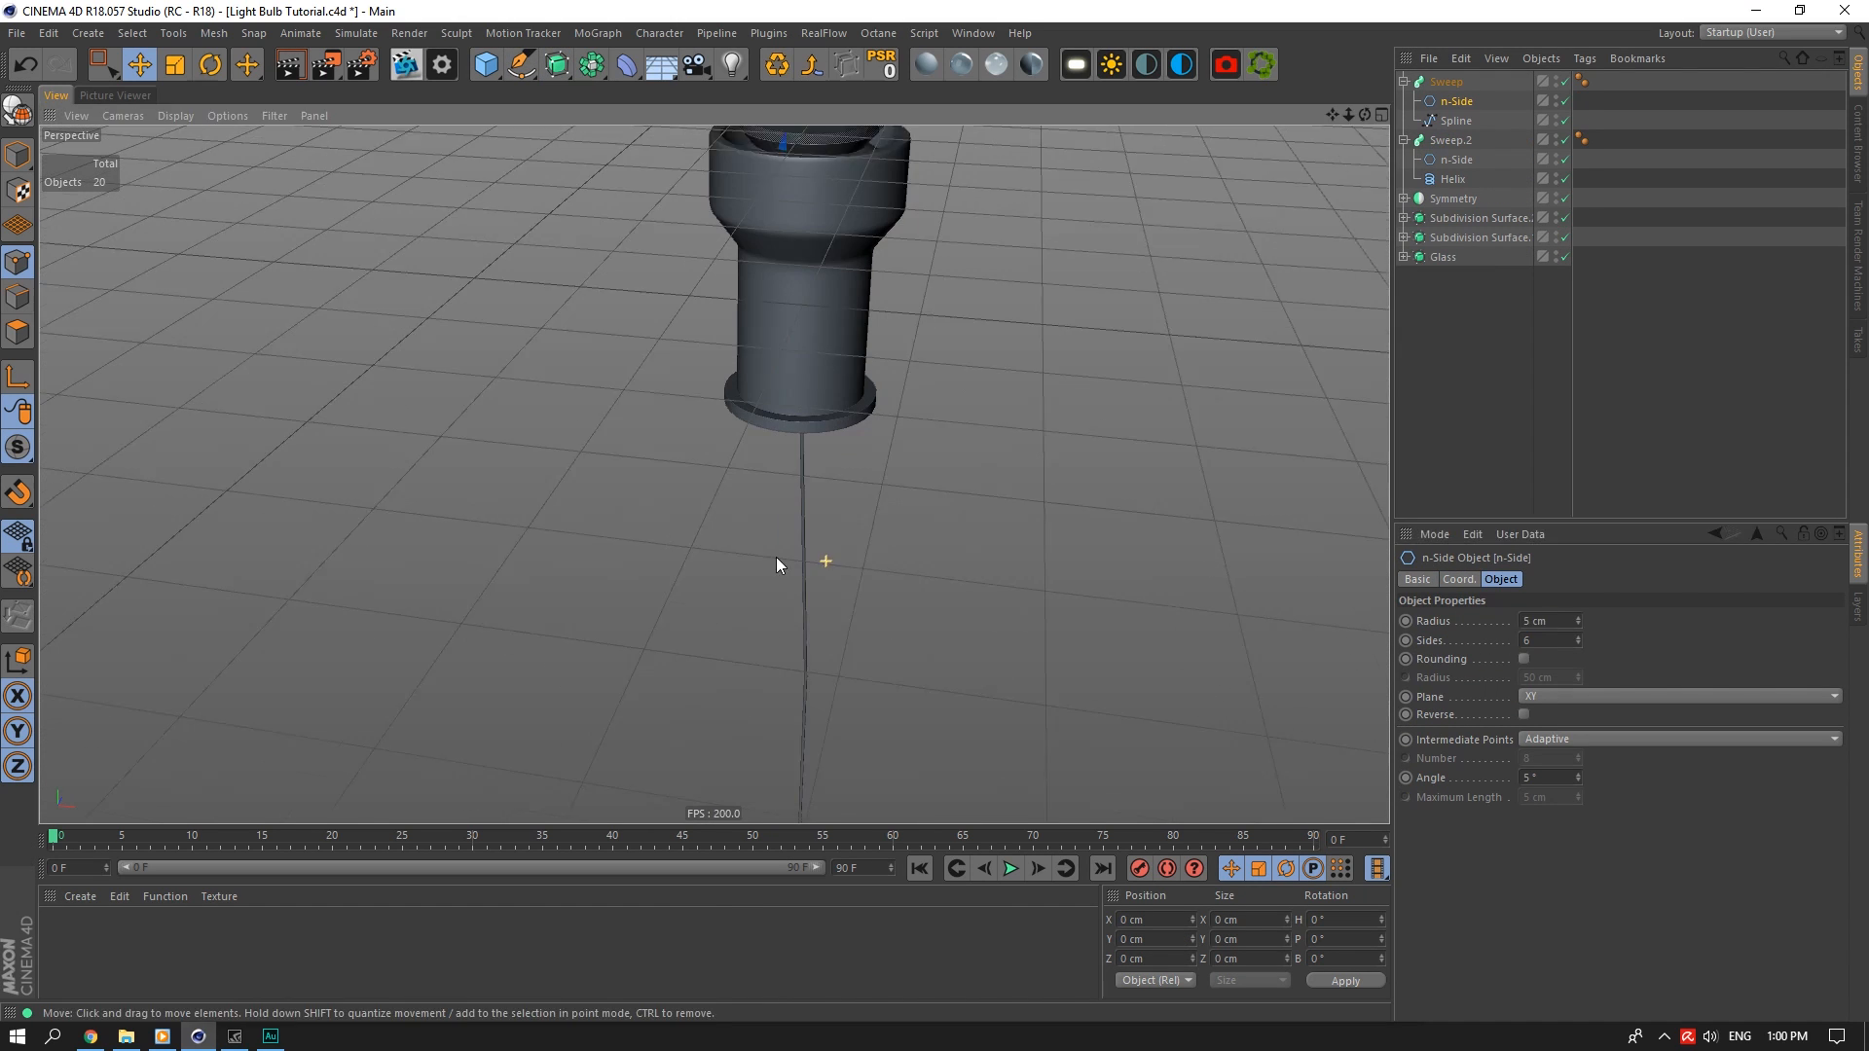
Thicken the cable by increasing the radius of its n-Side profile
{"action": "double_click", "coordinate": [1538, 622]}
{"action": "type", "text": "1"}
{"action": "scroll", "coordinate": [715, 475], "scroll_direction": "down", "scroll_amount": 8}
Collapse the sweep hierarchies, group all objects under one null and name it Light Bulb
{"action": "left_click", "coordinate": [1446, 82]}
{"action": "left_click", "coordinate": [1404, 82]}
{"action": "left_click", "coordinate": [1404, 102]}
{"action": "key", "text": "ctrl+a"}
{"action": "key", "text": "alt+g"}
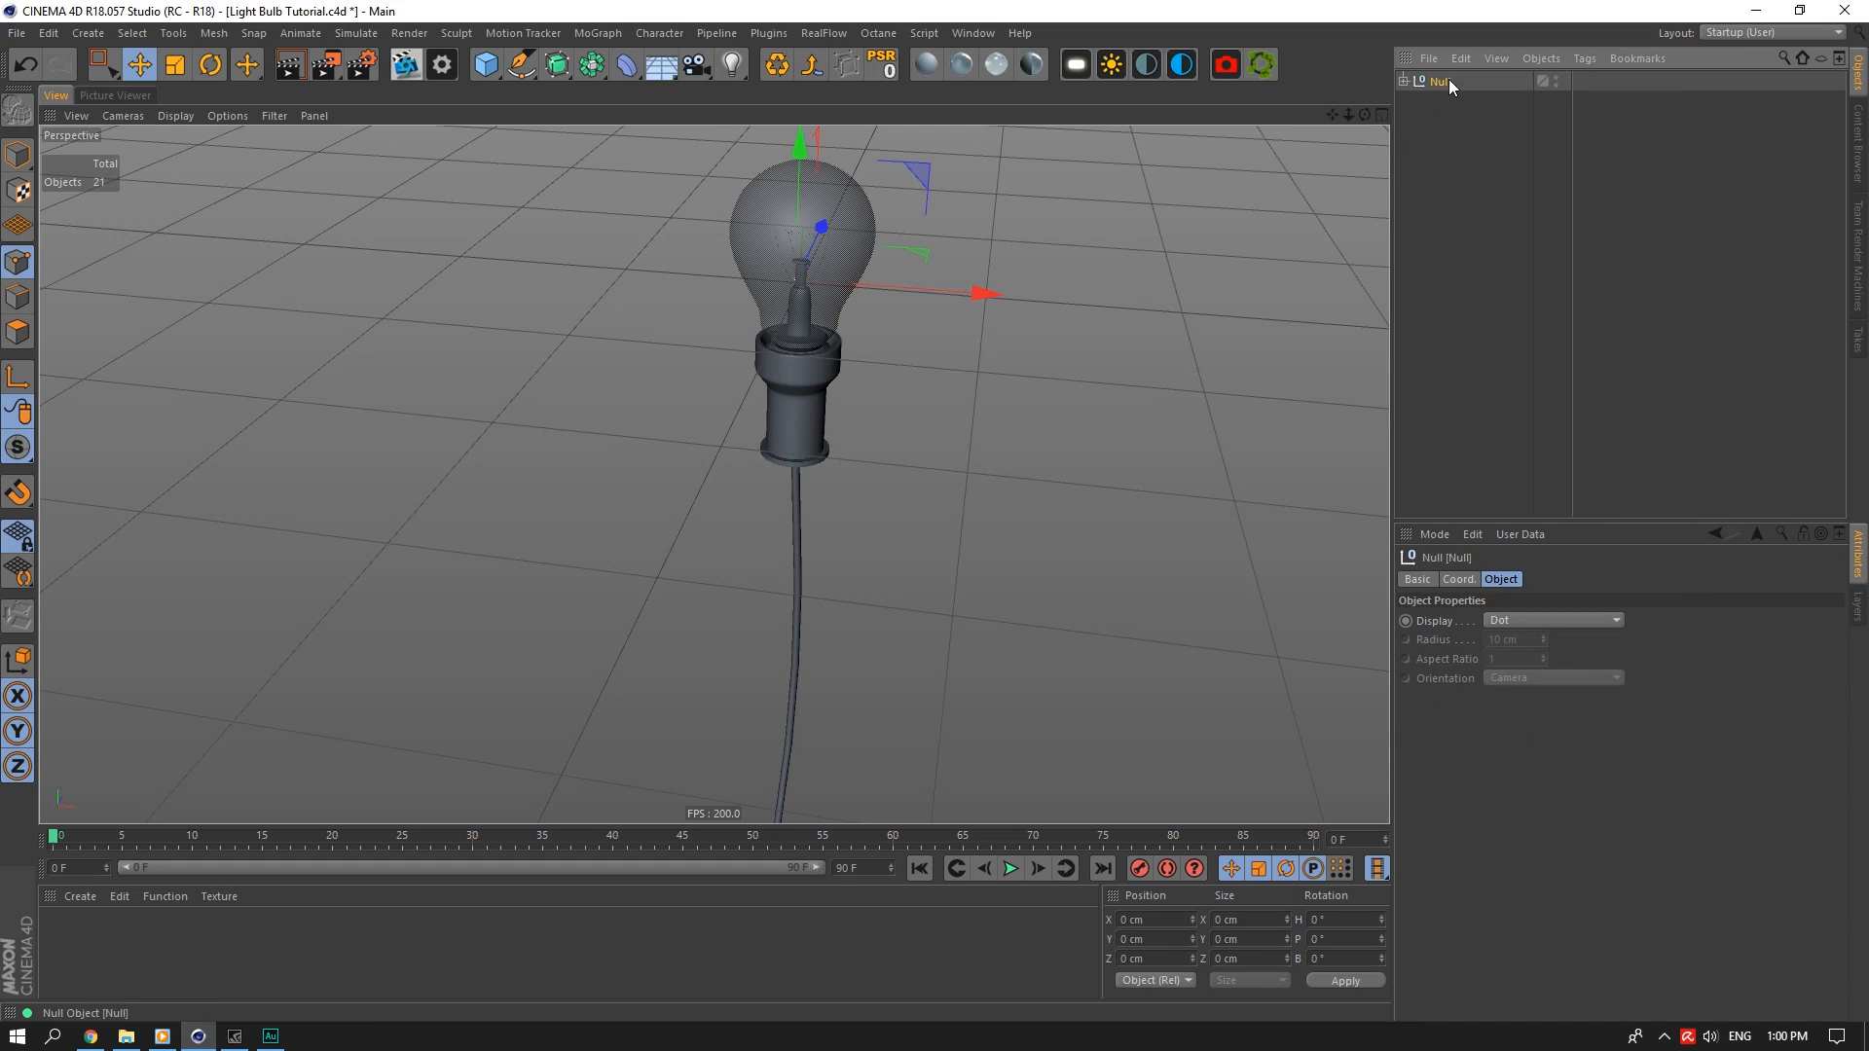
{"action": "left_click", "coordinate": [1404, 82]}
{"action": "left_click", "coordinate": [1403, 82]}
Rotate the light bulb 180° so it hangs upside down from its cable, and save the project
{"action": "key", "text": "r"}
{"action": "scroll", "coordinate": [816, 331], "scroll_direction": "up", "scroll_amount": 3}
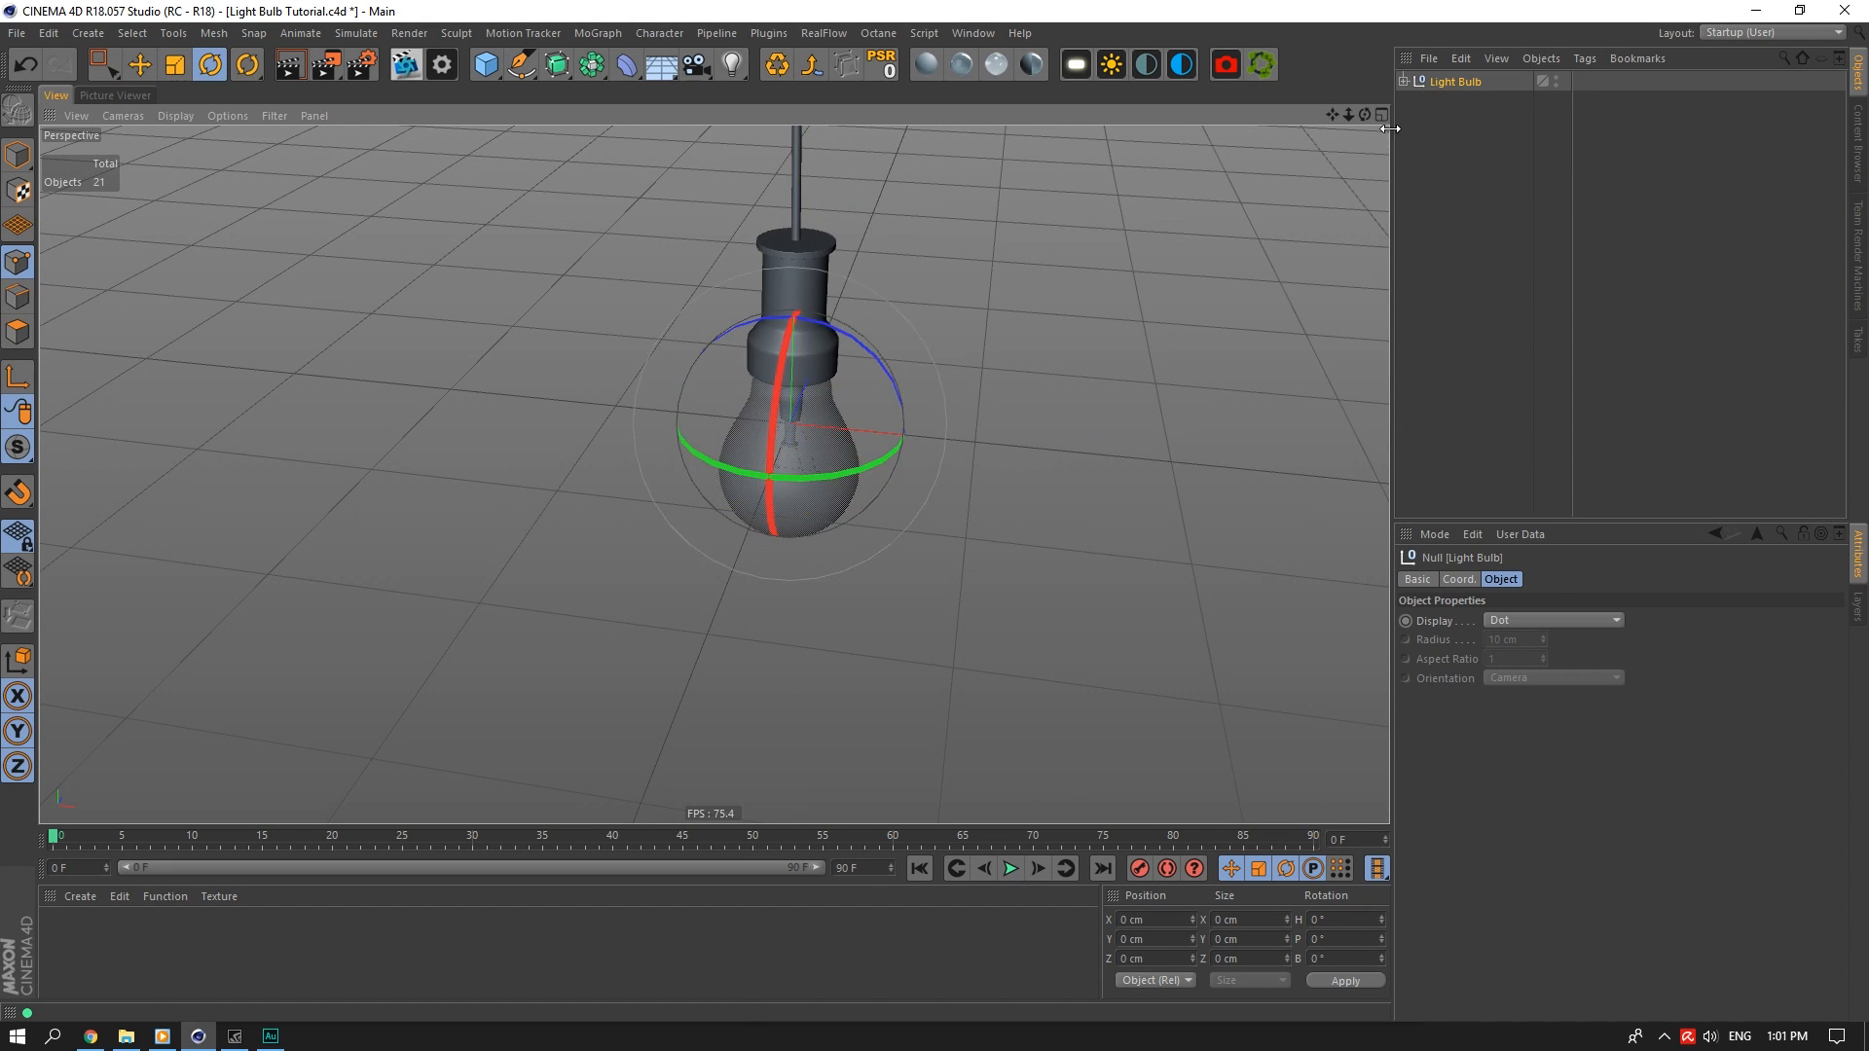
{"action": "left_click", "coordinate": [1355, 148]}
{"action": "key", "text": "ctrl+s"}
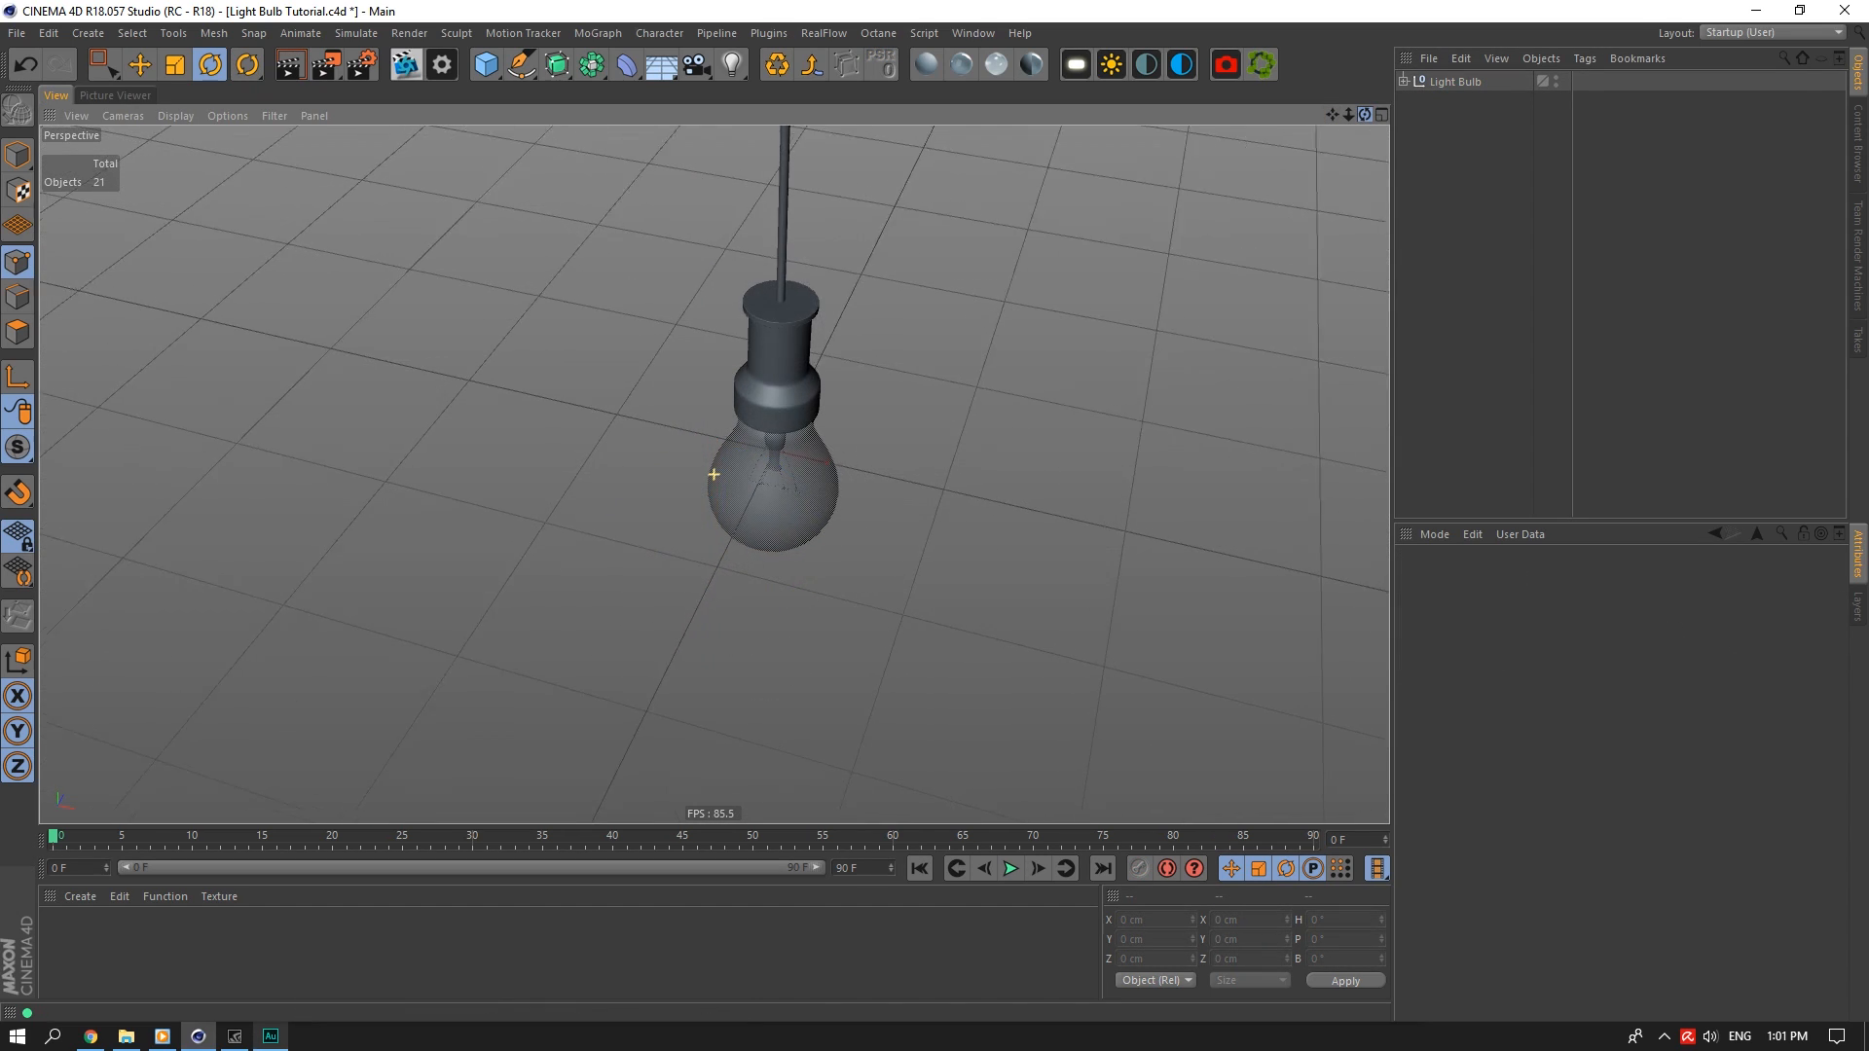
Frame the hanging bulb in the perspective view and start an Octane Live Viewer render of it
{"action": "left_click_drag", "start_coordinate": [1338, 114], "coordinate": [722, 419]}
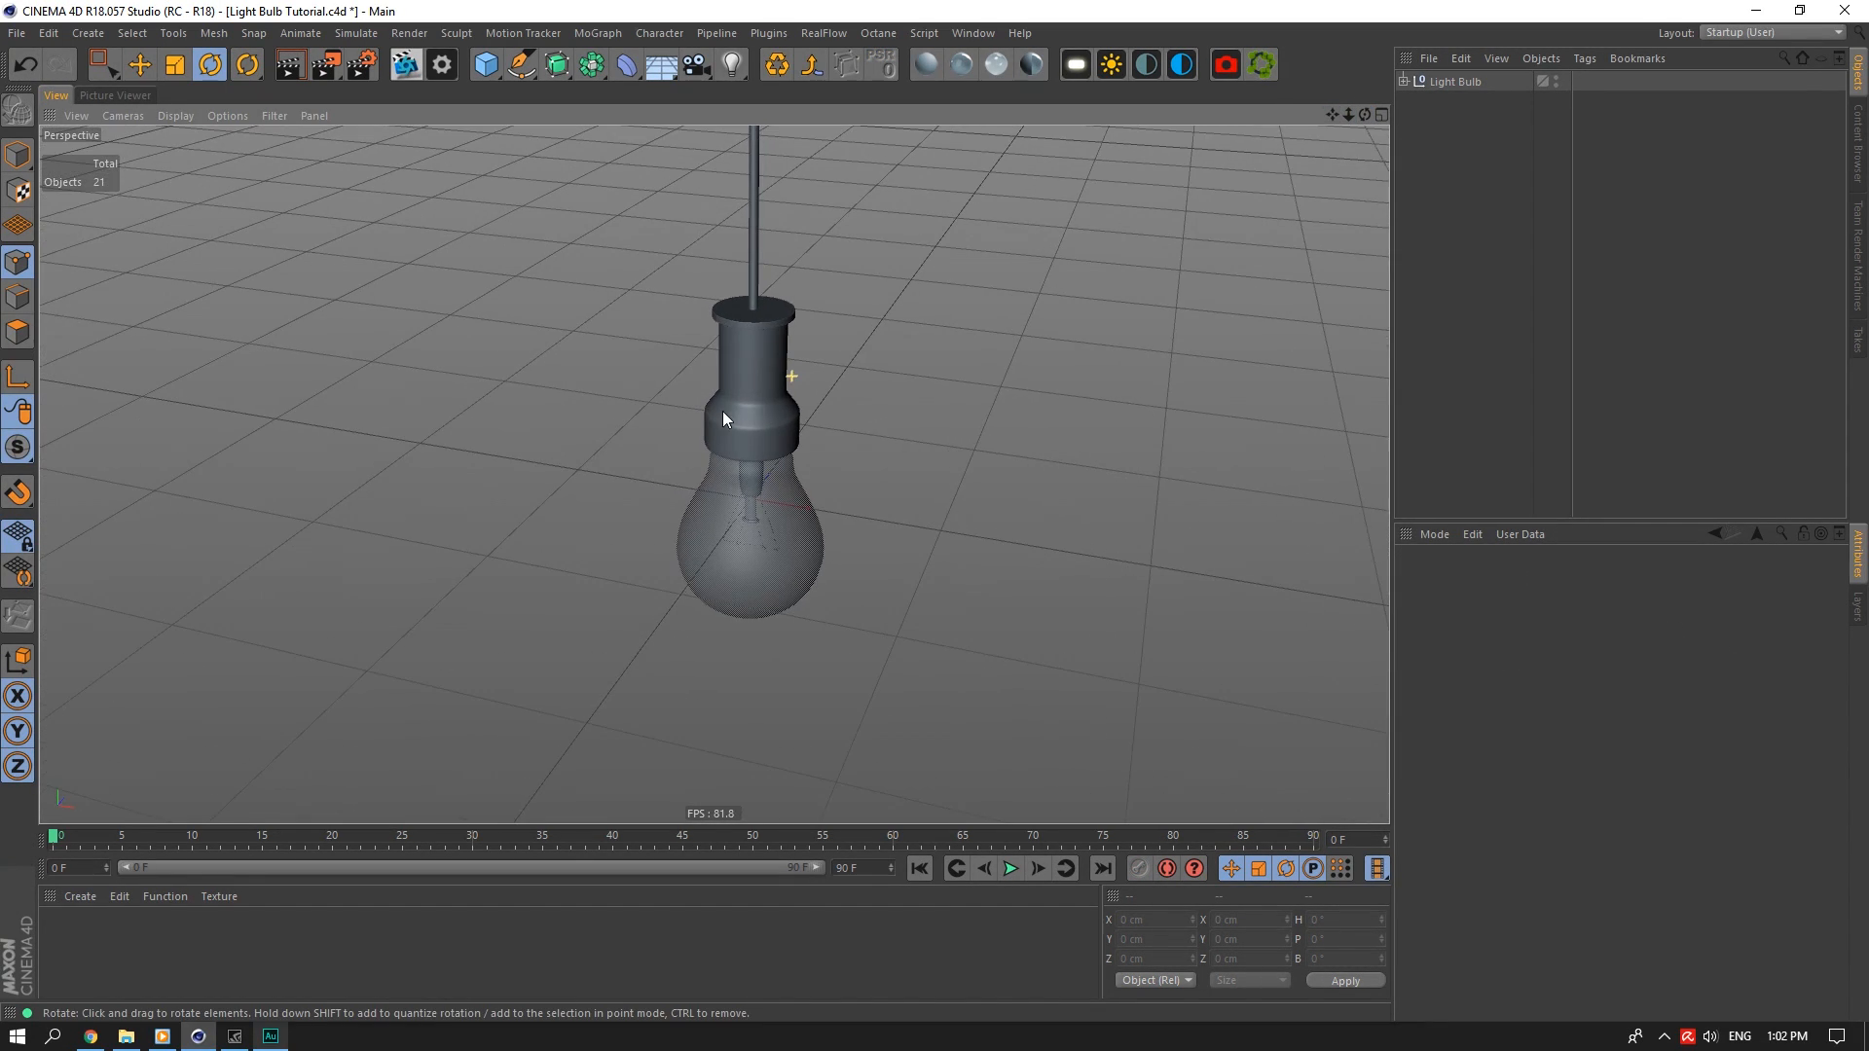
{"action": "left_click_drag", "start_coordinate": [1338, 113], "coordinate": [1337, 114]}
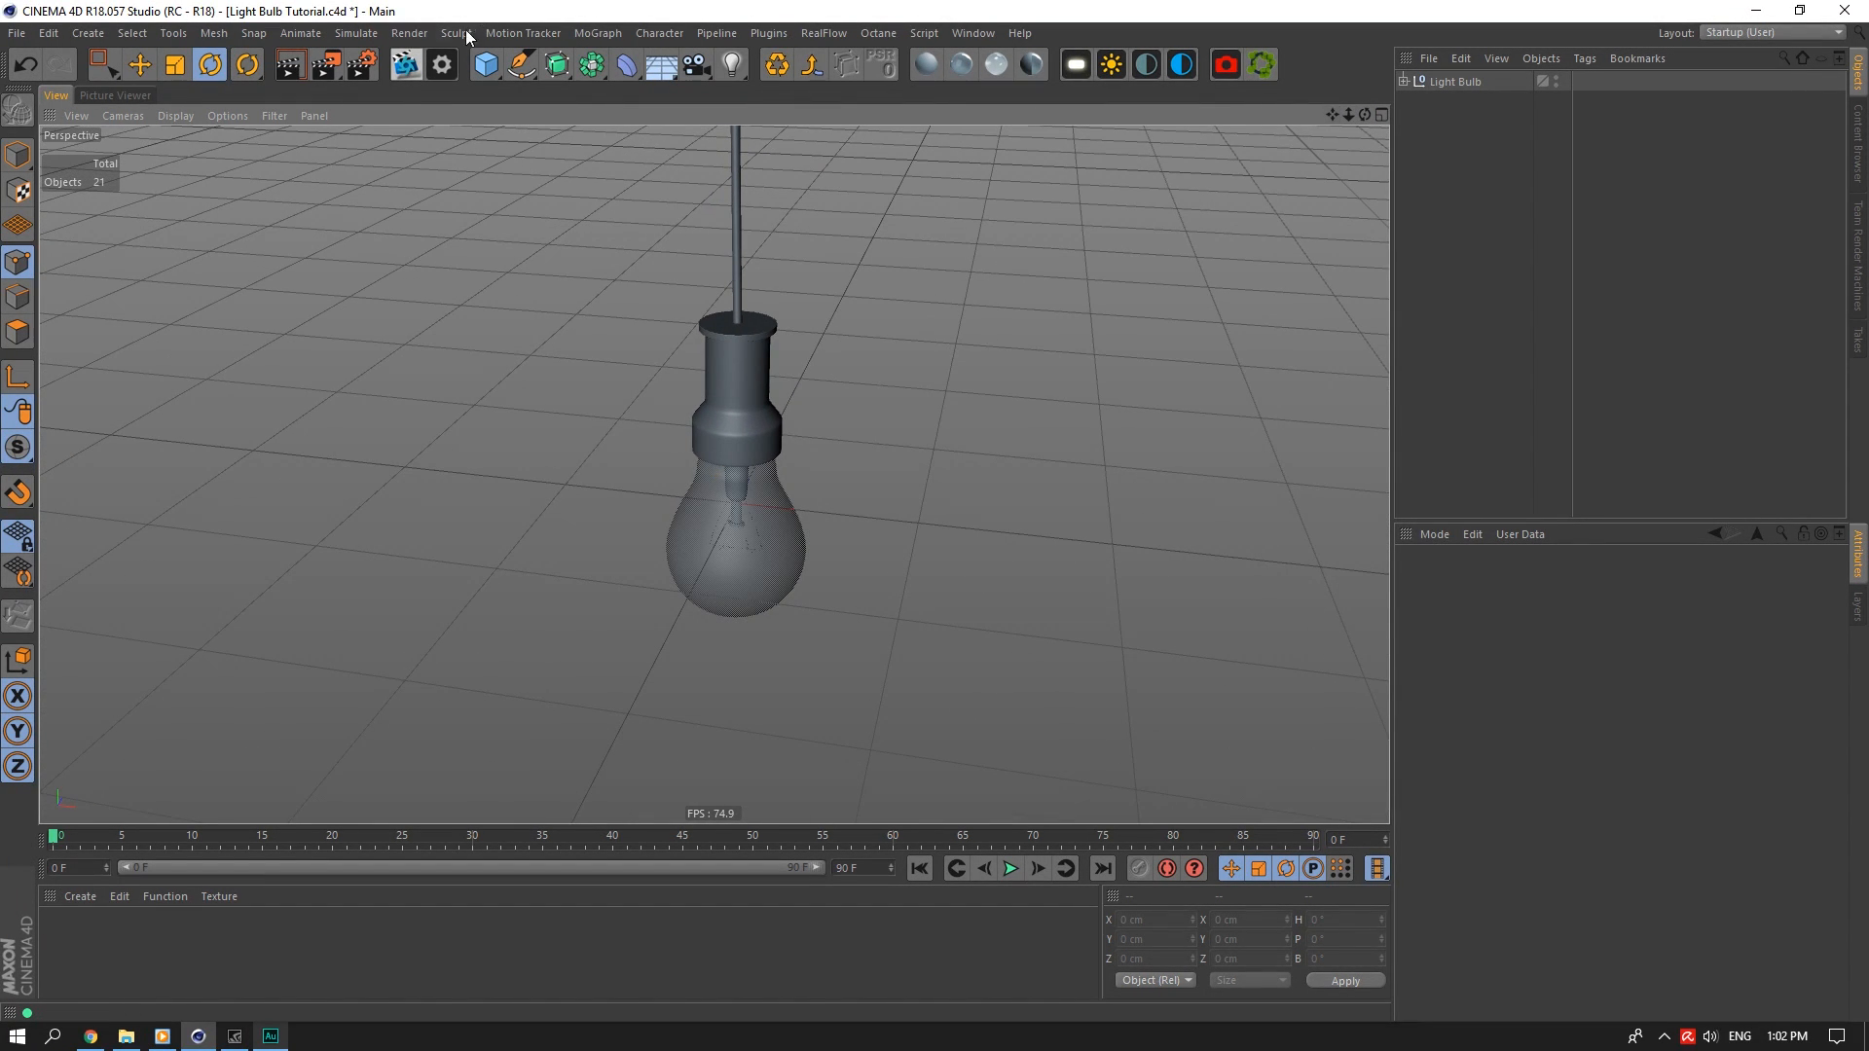
{"action": "left_click", "coordinate": [409, 65]}
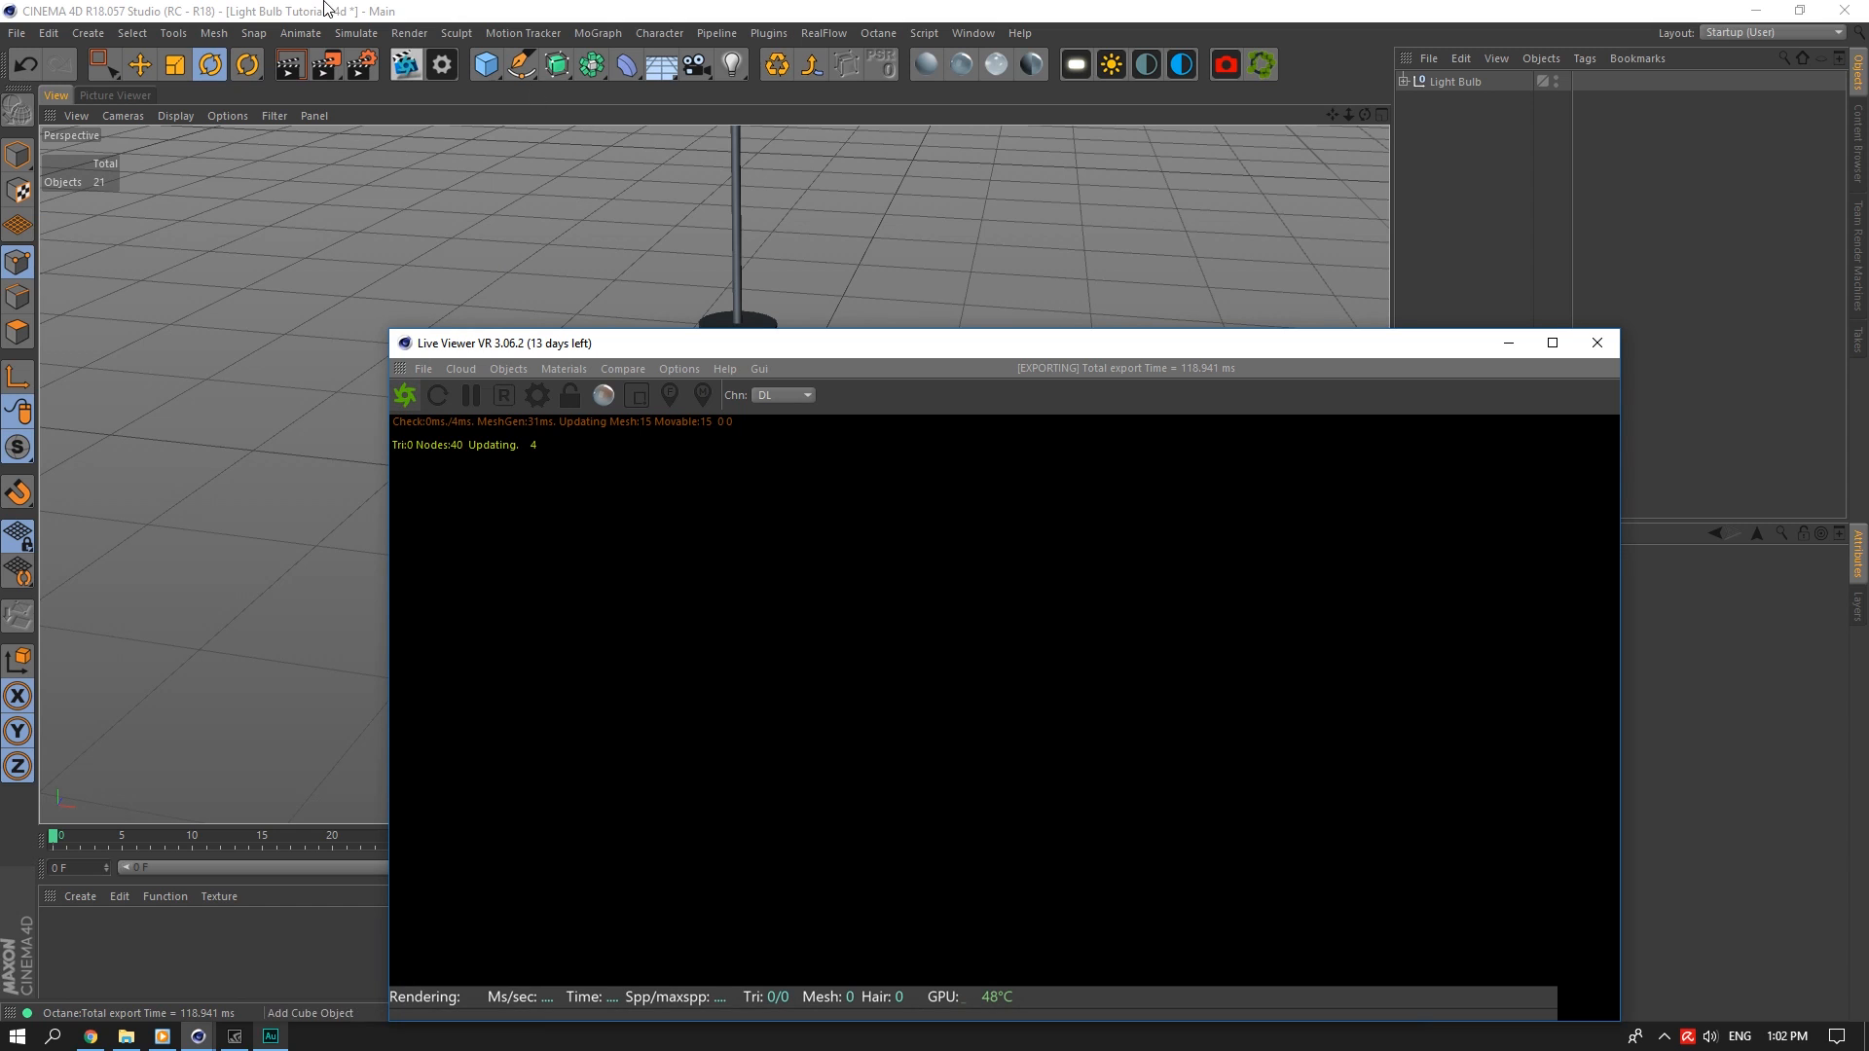
{"action": "left_click_drag", "start_coordinate": [685, 347], "coordinate": [444, 180]}
Add an Octane HDRI environment and load canada_montreal_pierre_kitchen.exr as its image texture
{"action": "left_click", "coordinate": [1164, 58]}
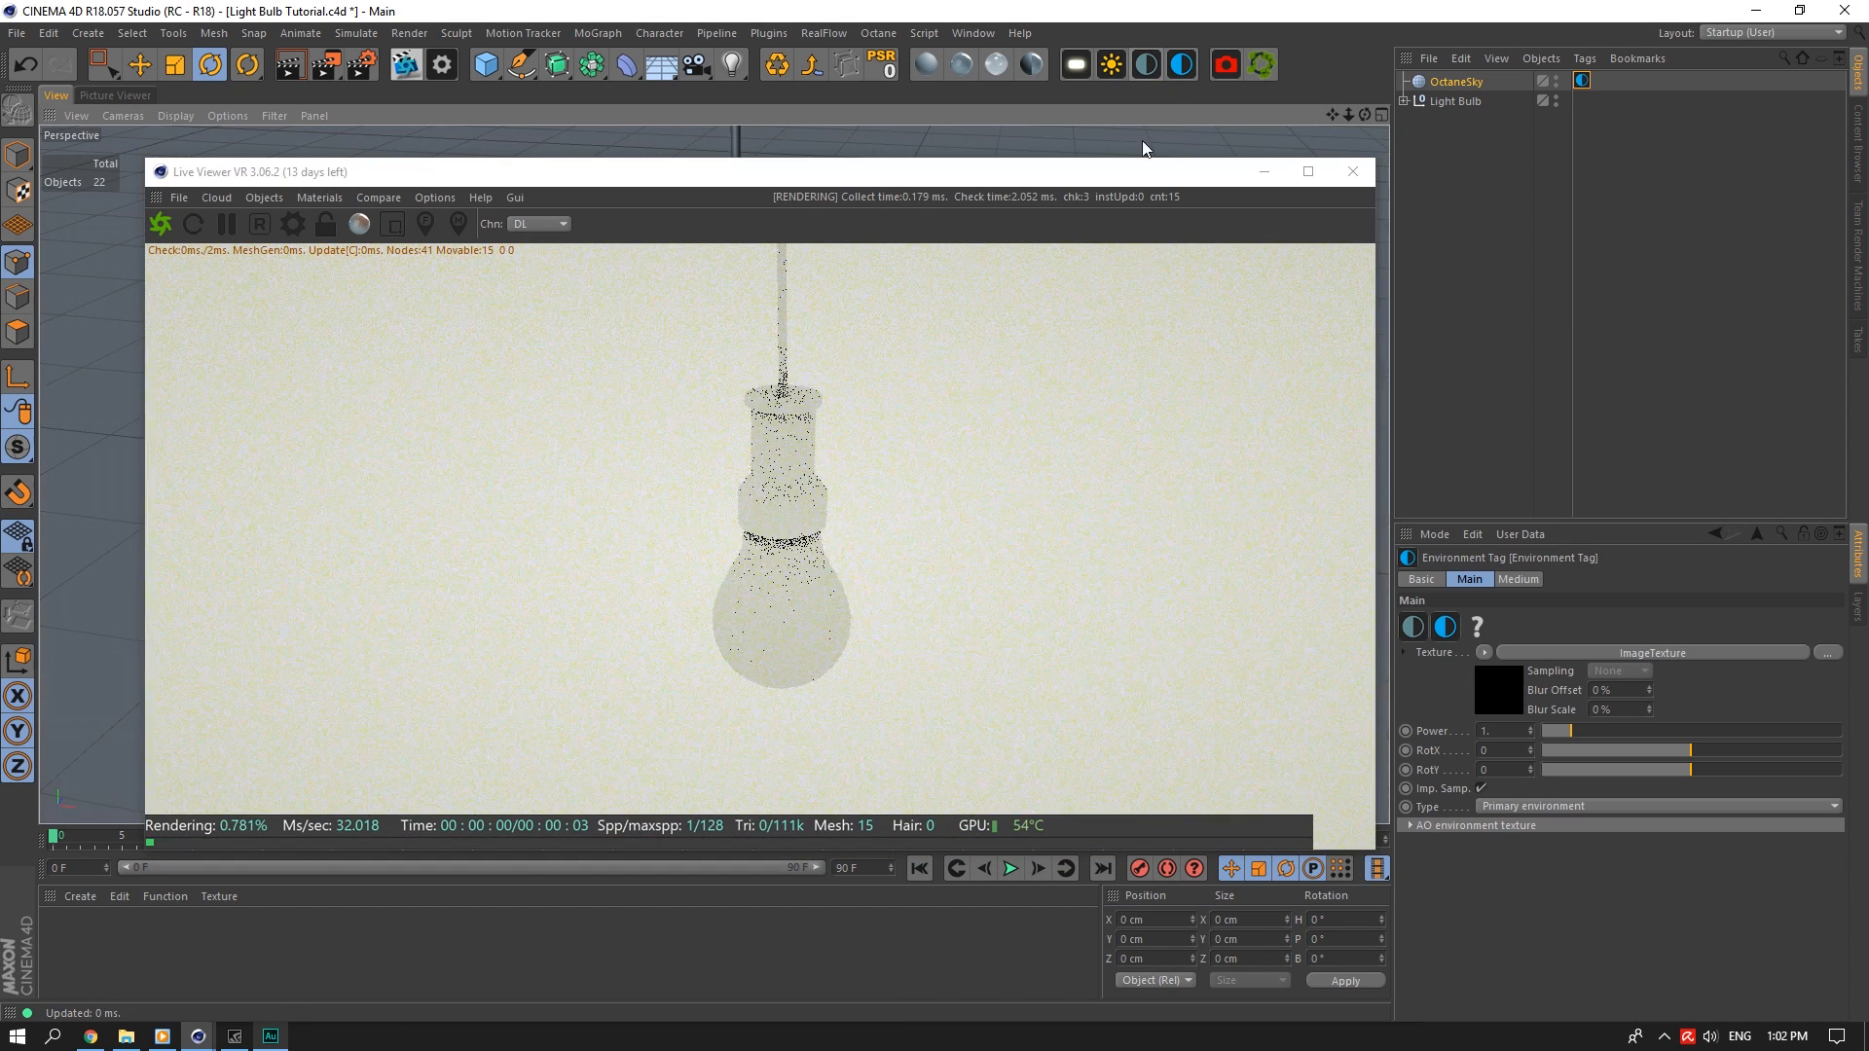
{"action": "left_click", "coordinate": [1830, 622]}
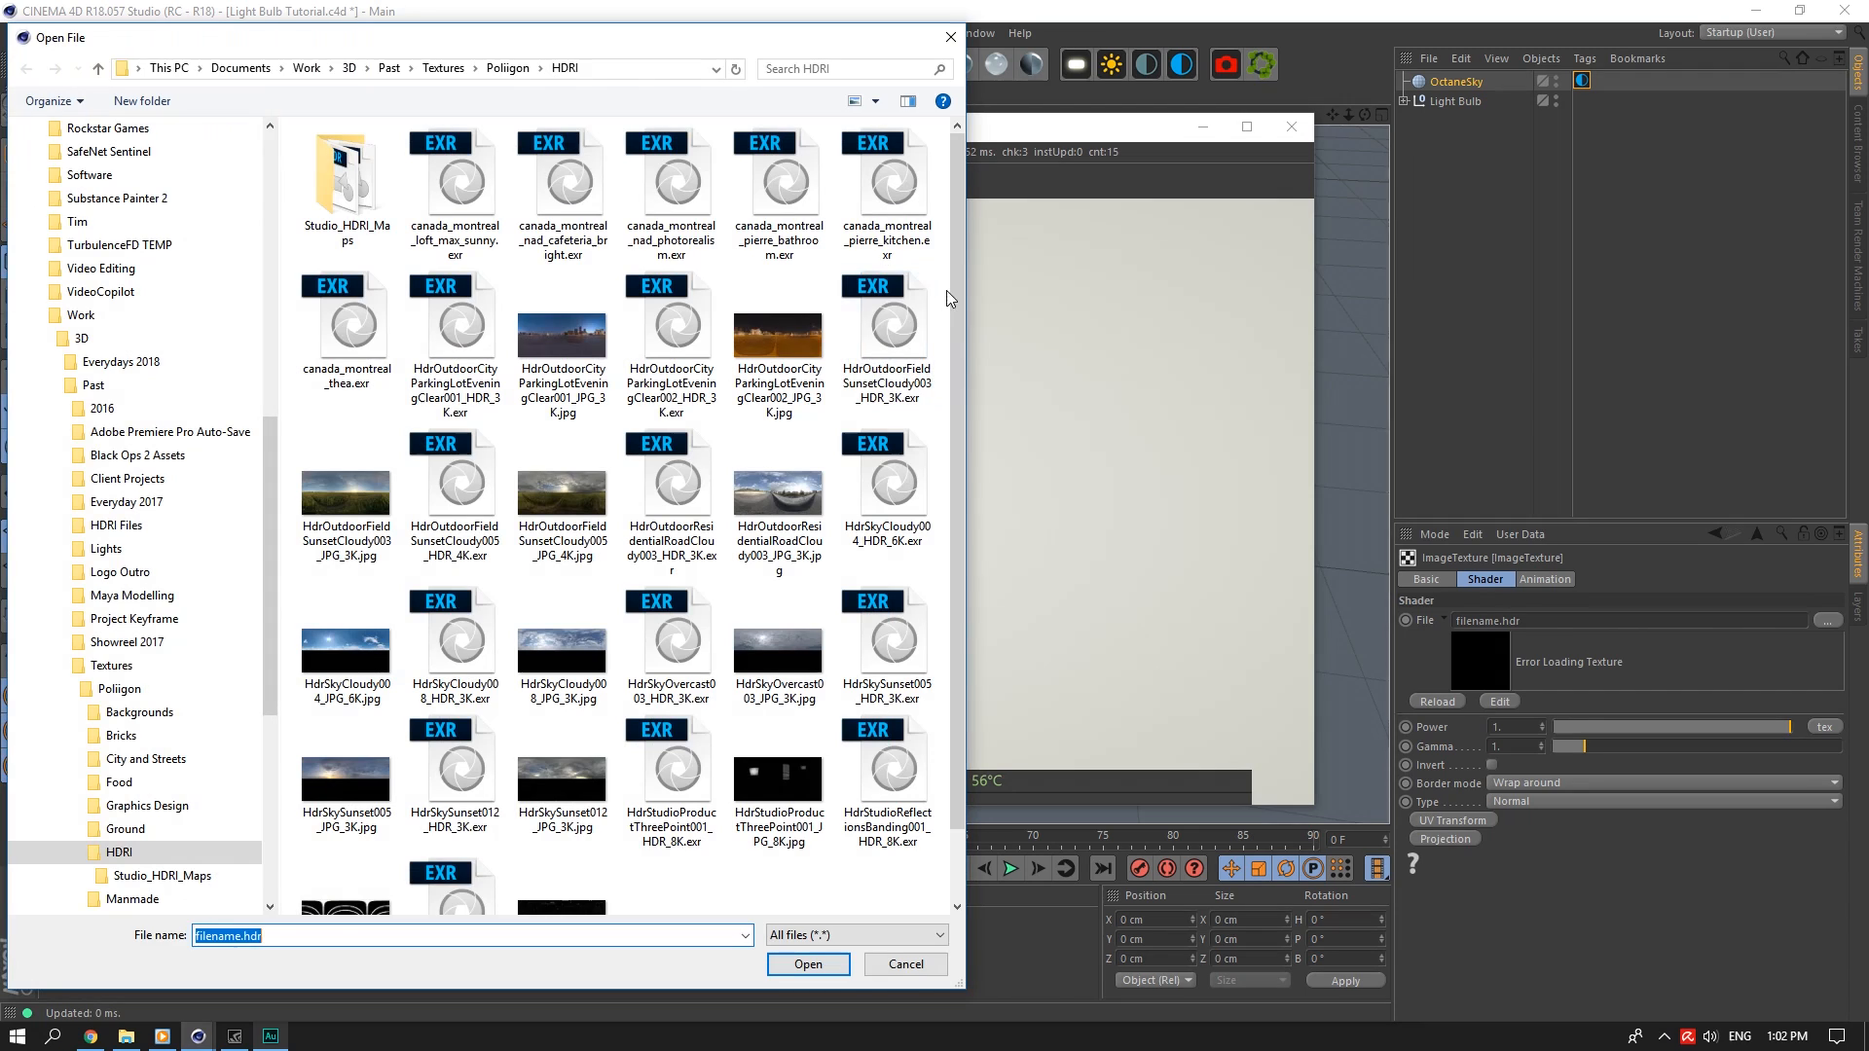
{"action": "left_click", "coordinate": [824, 967]}
{"action": "left_click", "coordinate": [1042, 584]}
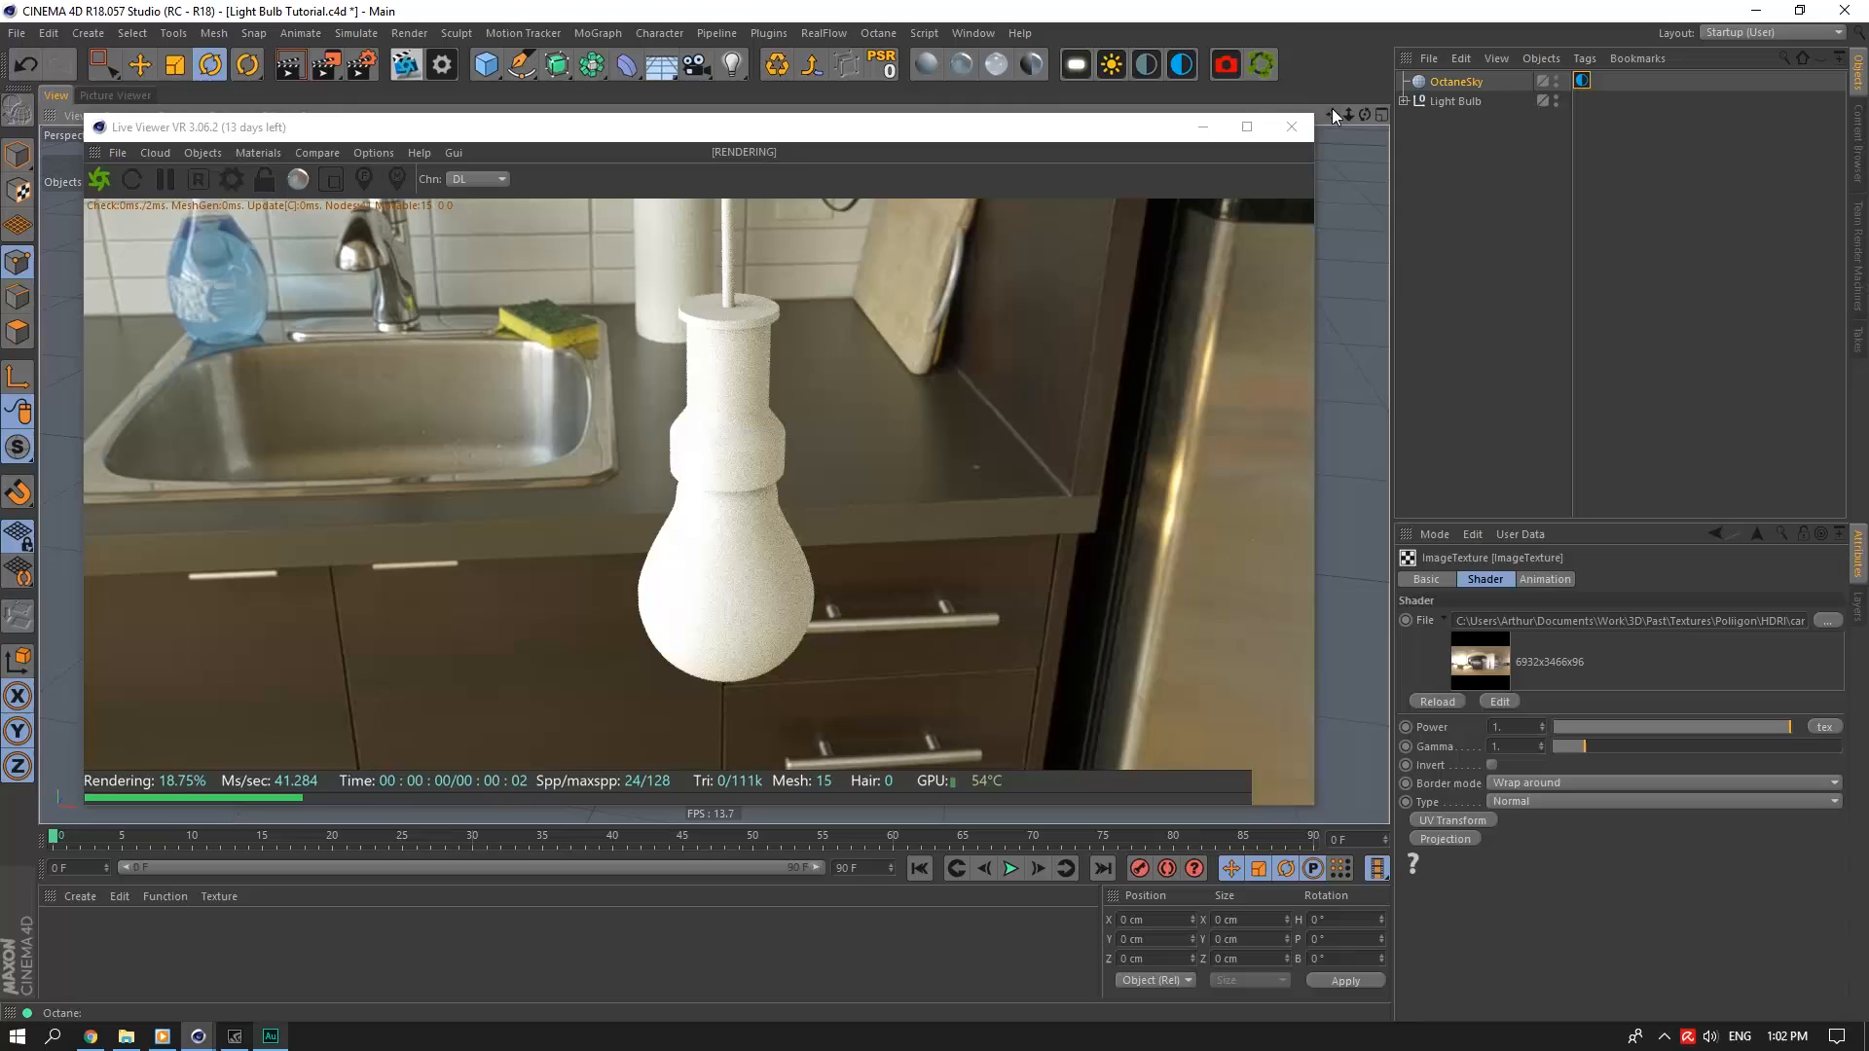
{"action": "left_click_drag", "start_coordinate": [1364, 114], "coordinate": [1022, 91]}
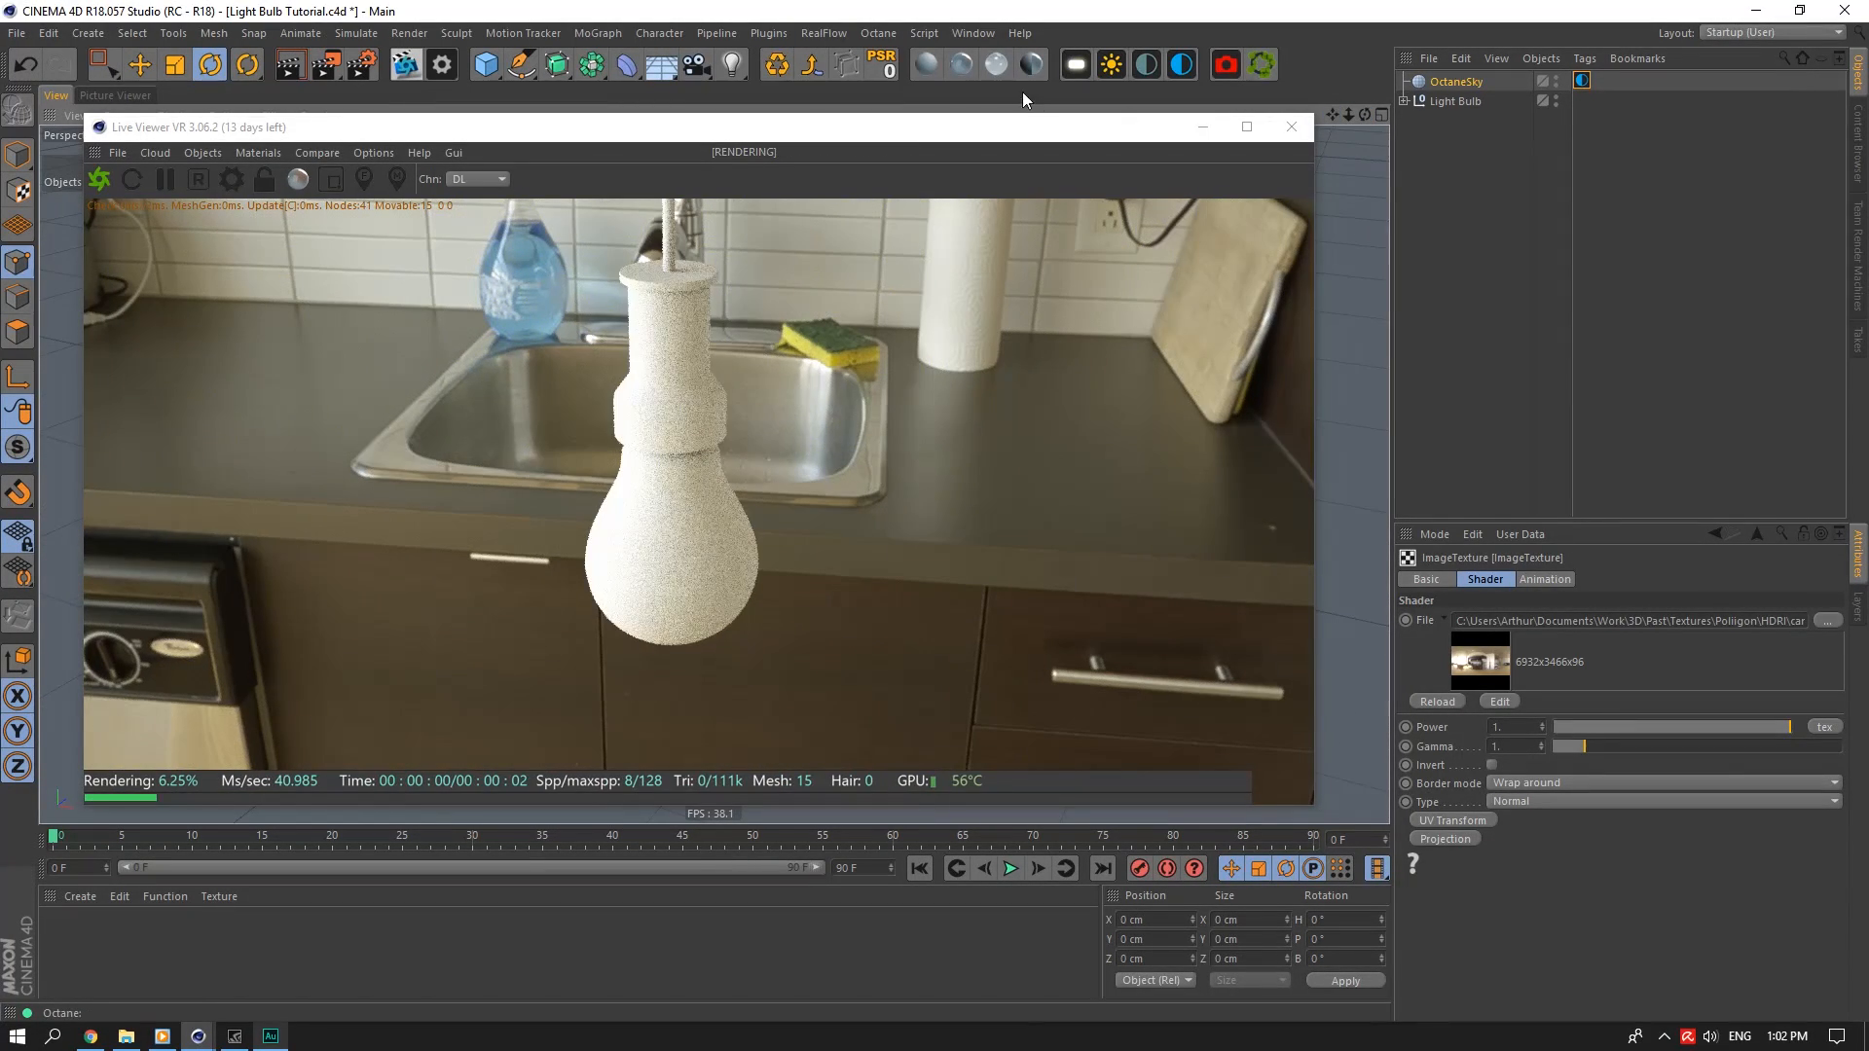
Create an Octane specular material named Glass and review its channels
{"action": "double_click", "coordinate": [80, 920]}
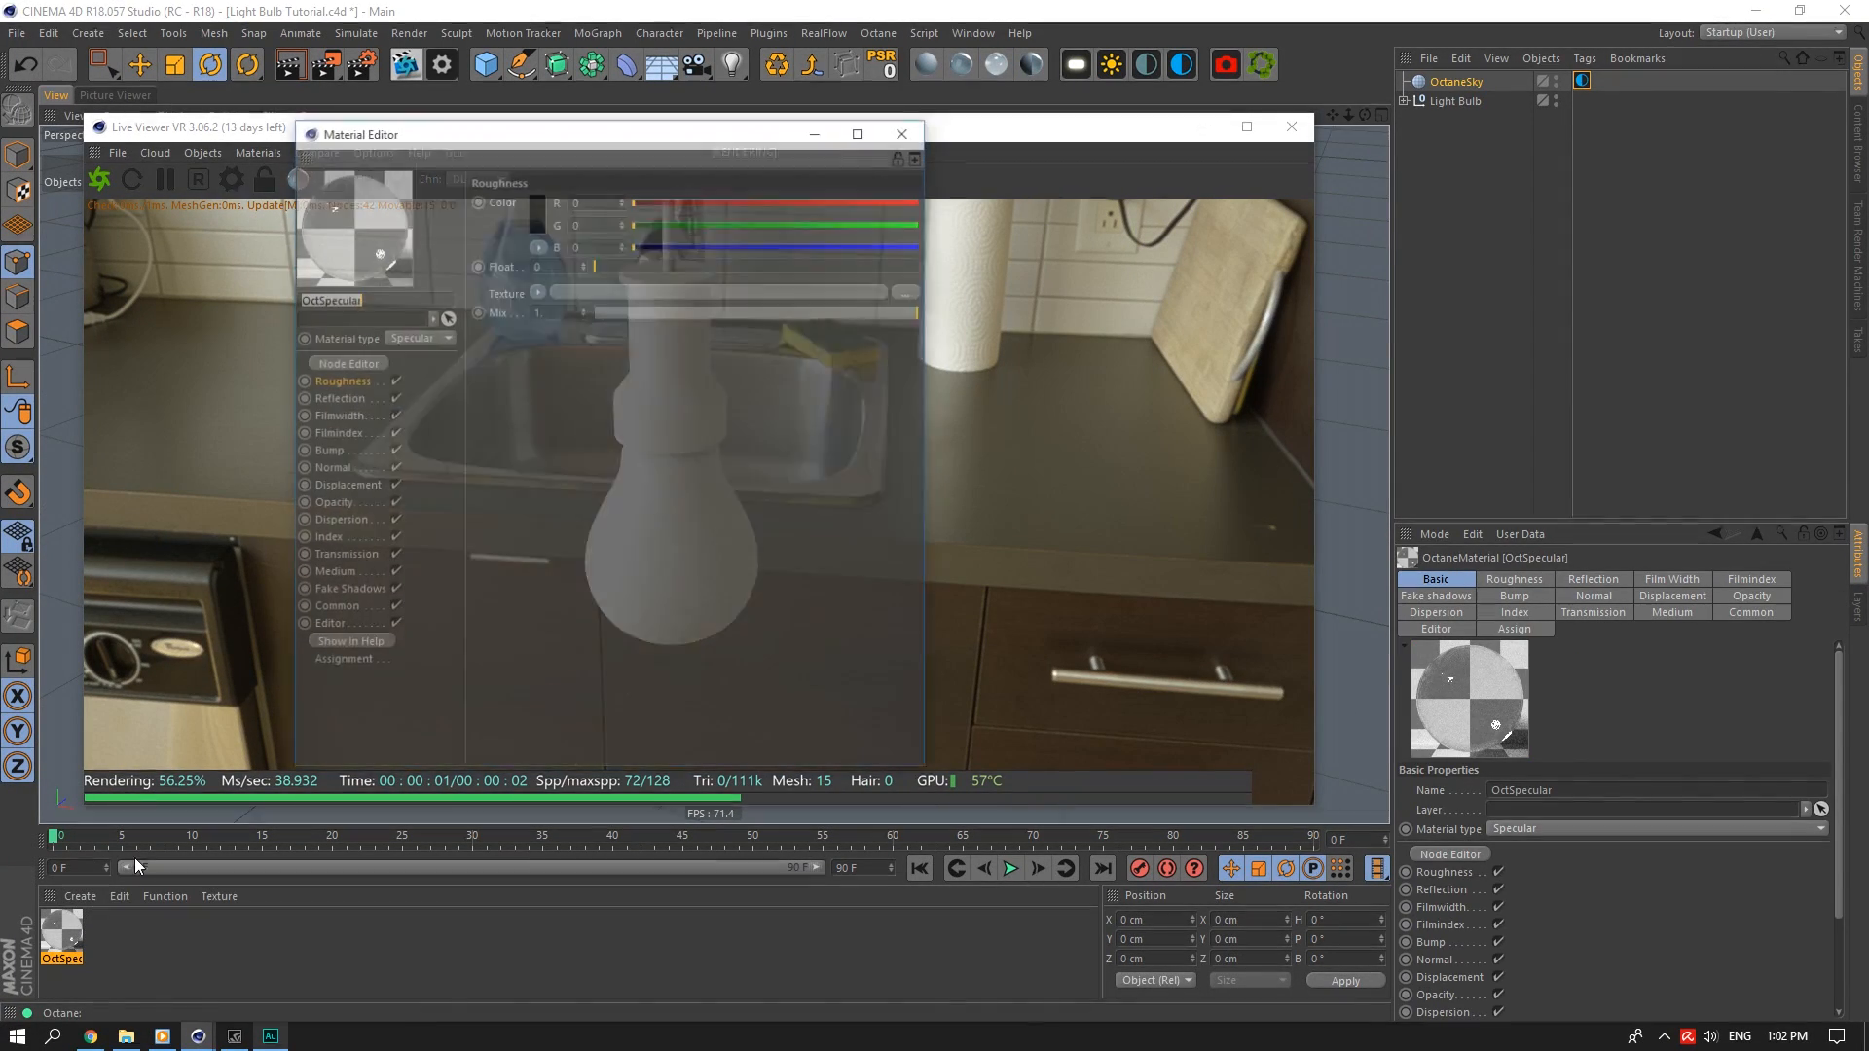
{"action": "type", "text": "Glass"}
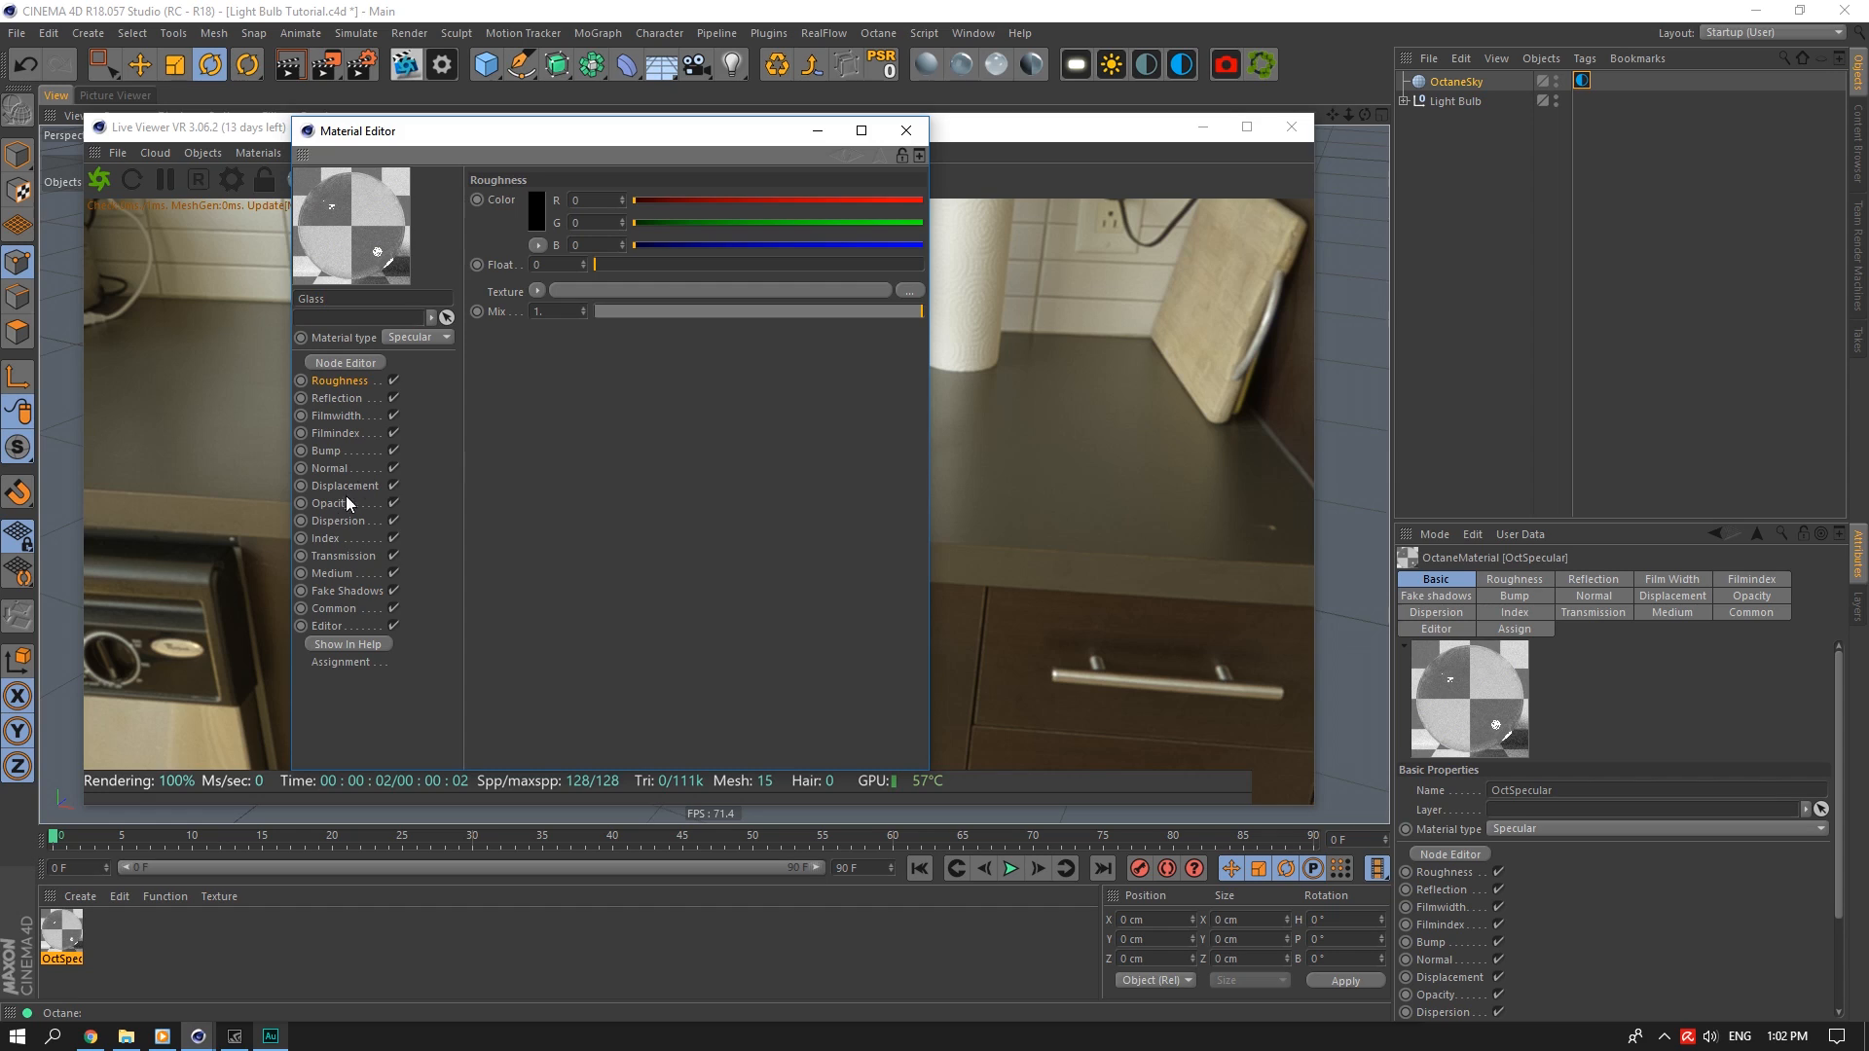
{"action": "left_click", "coordinate": [332, 573]}
{"action": "left_click", "coordinate": [333, 555]}
{"action": "left_click", "coordinate": [327, 538]}
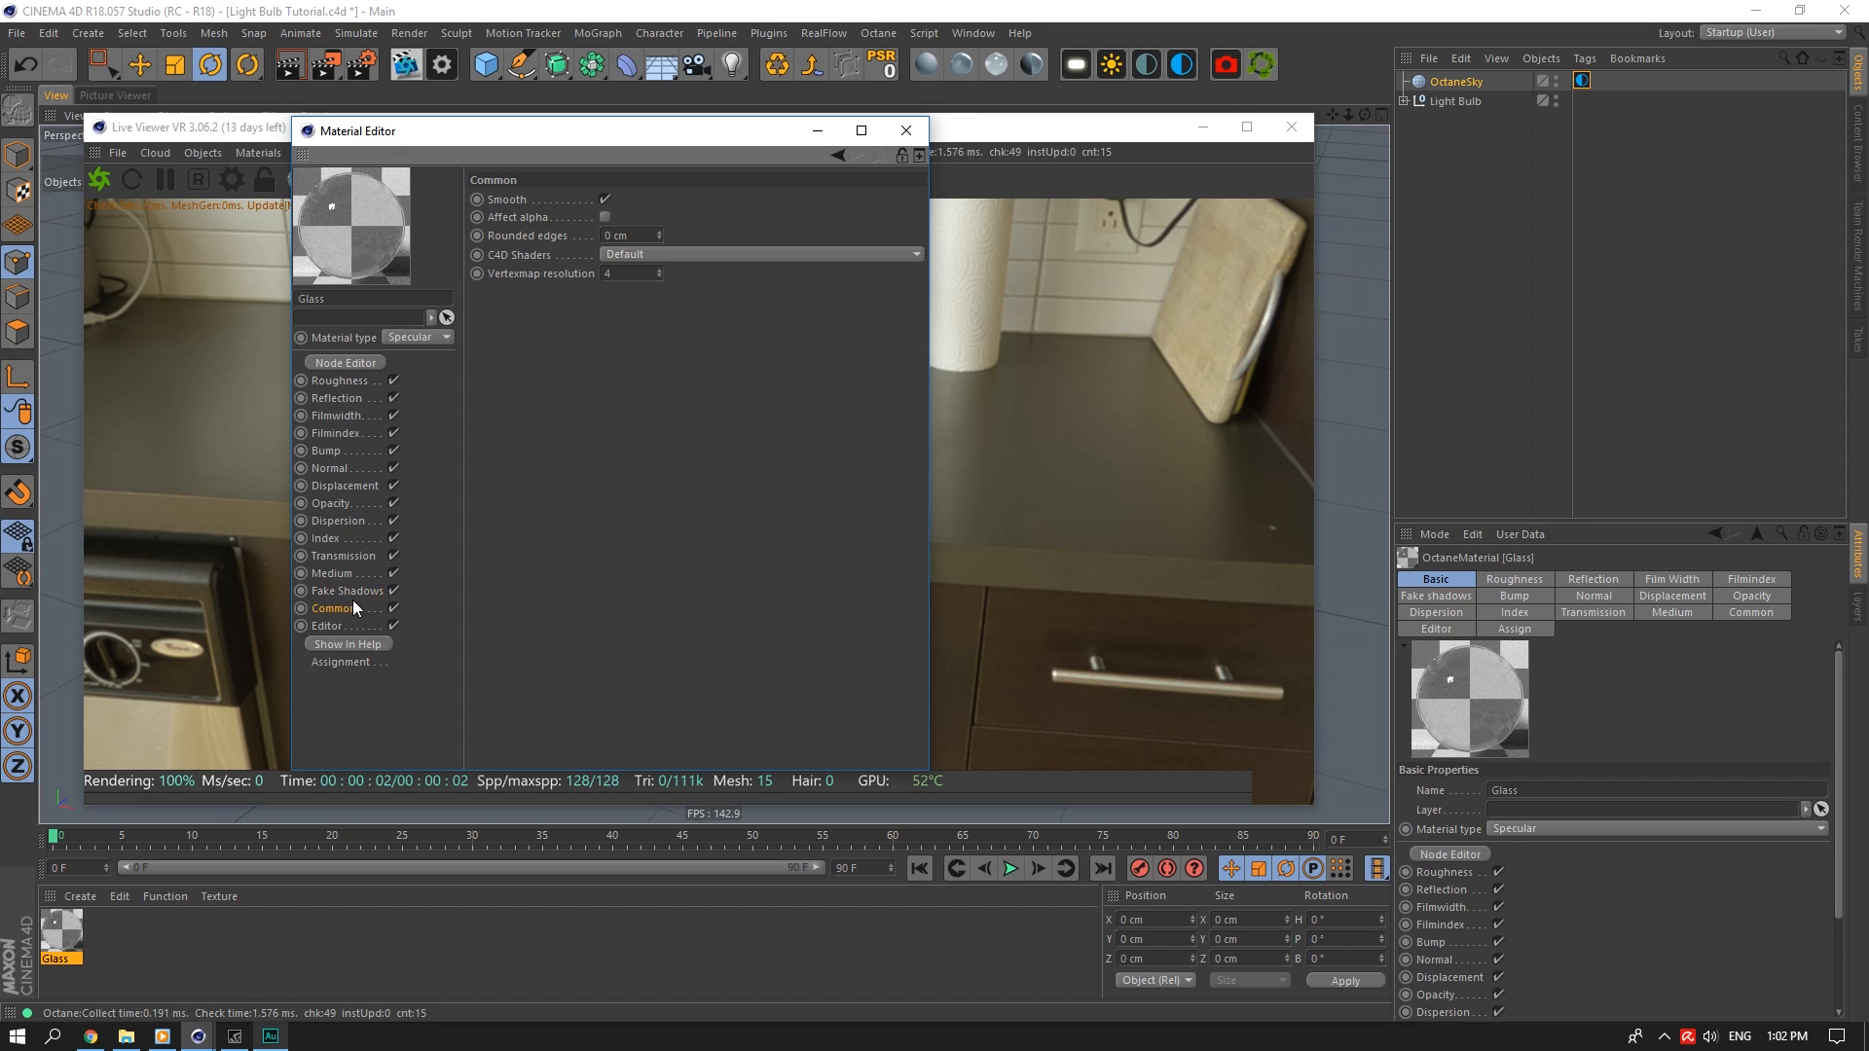
{"action": "left_click", "coordinate": [907, 131]}
Expand the Light Bulb group and assign the Glass material to the Glass object
{"action": "left_click", "coordinate": [1414, 101]}
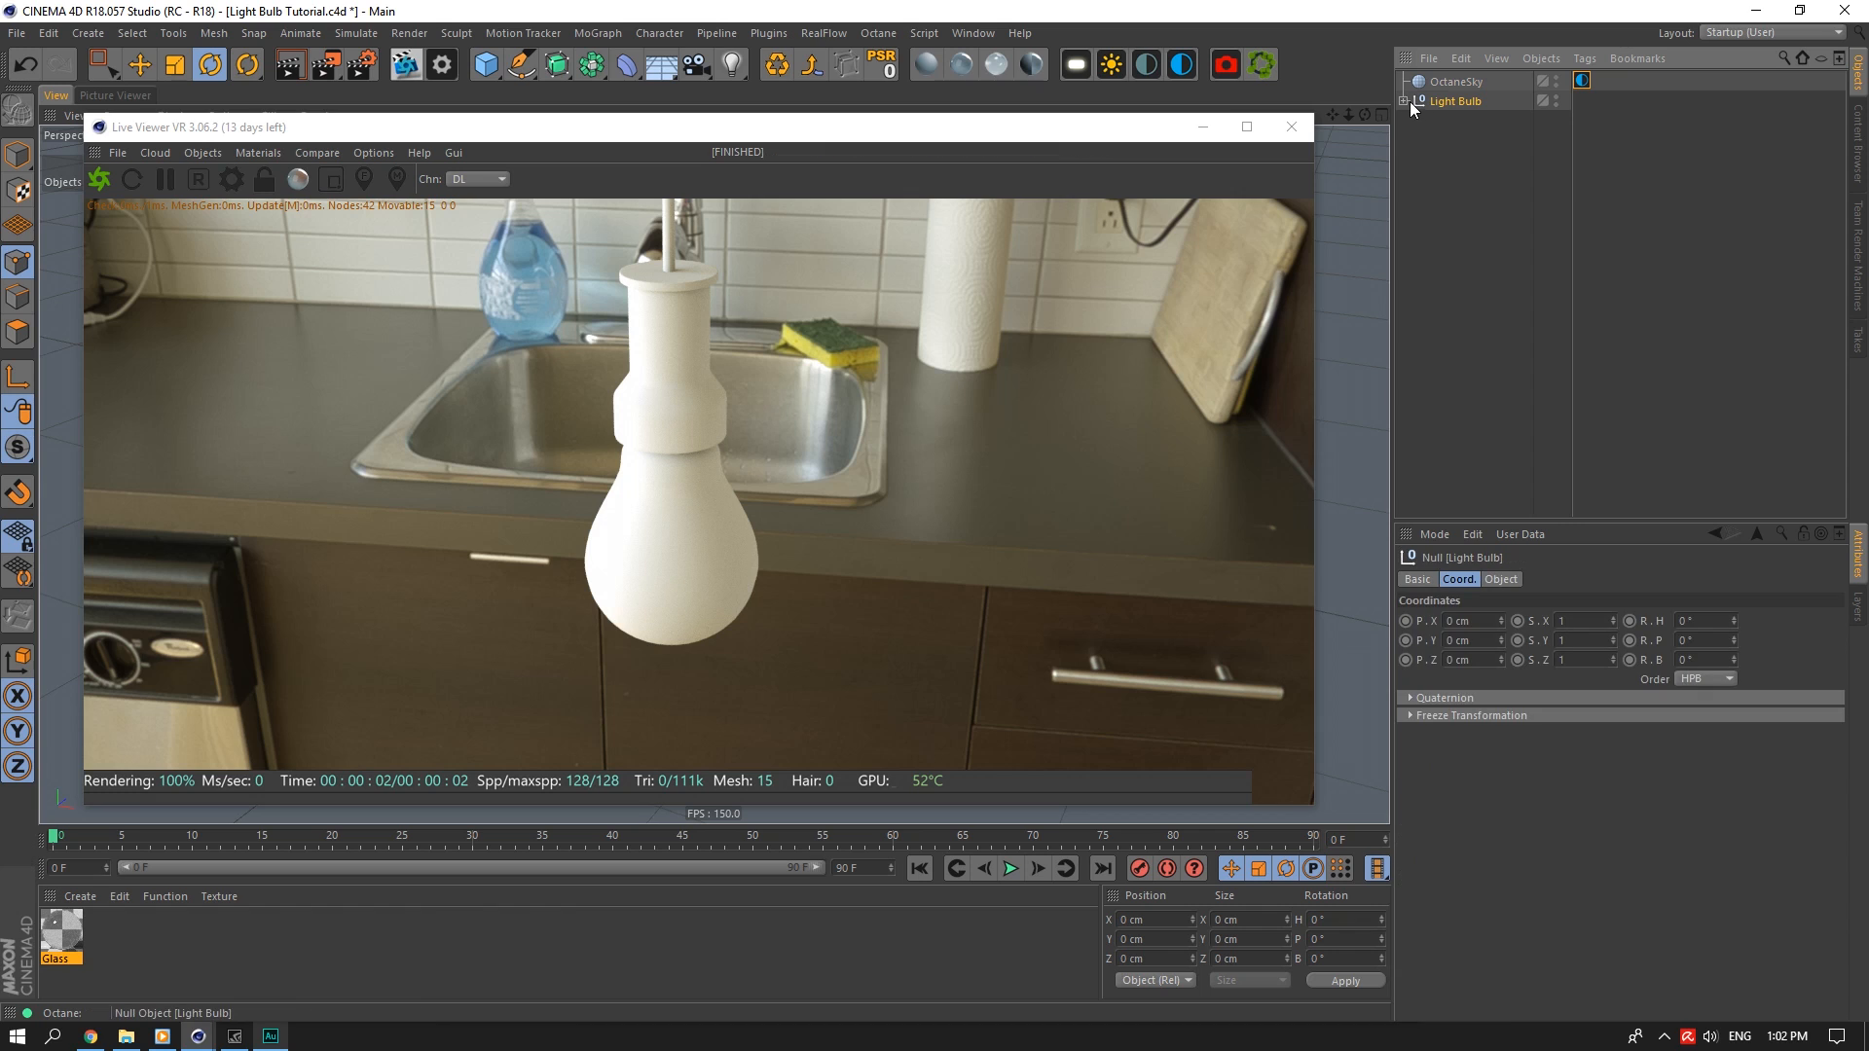
{"action": "left_click", "coordinate": [1404, 101]}
{"action": "left_click_drag", "start_coordinate": [1144, 124], "coordinate": [1135, 91]}
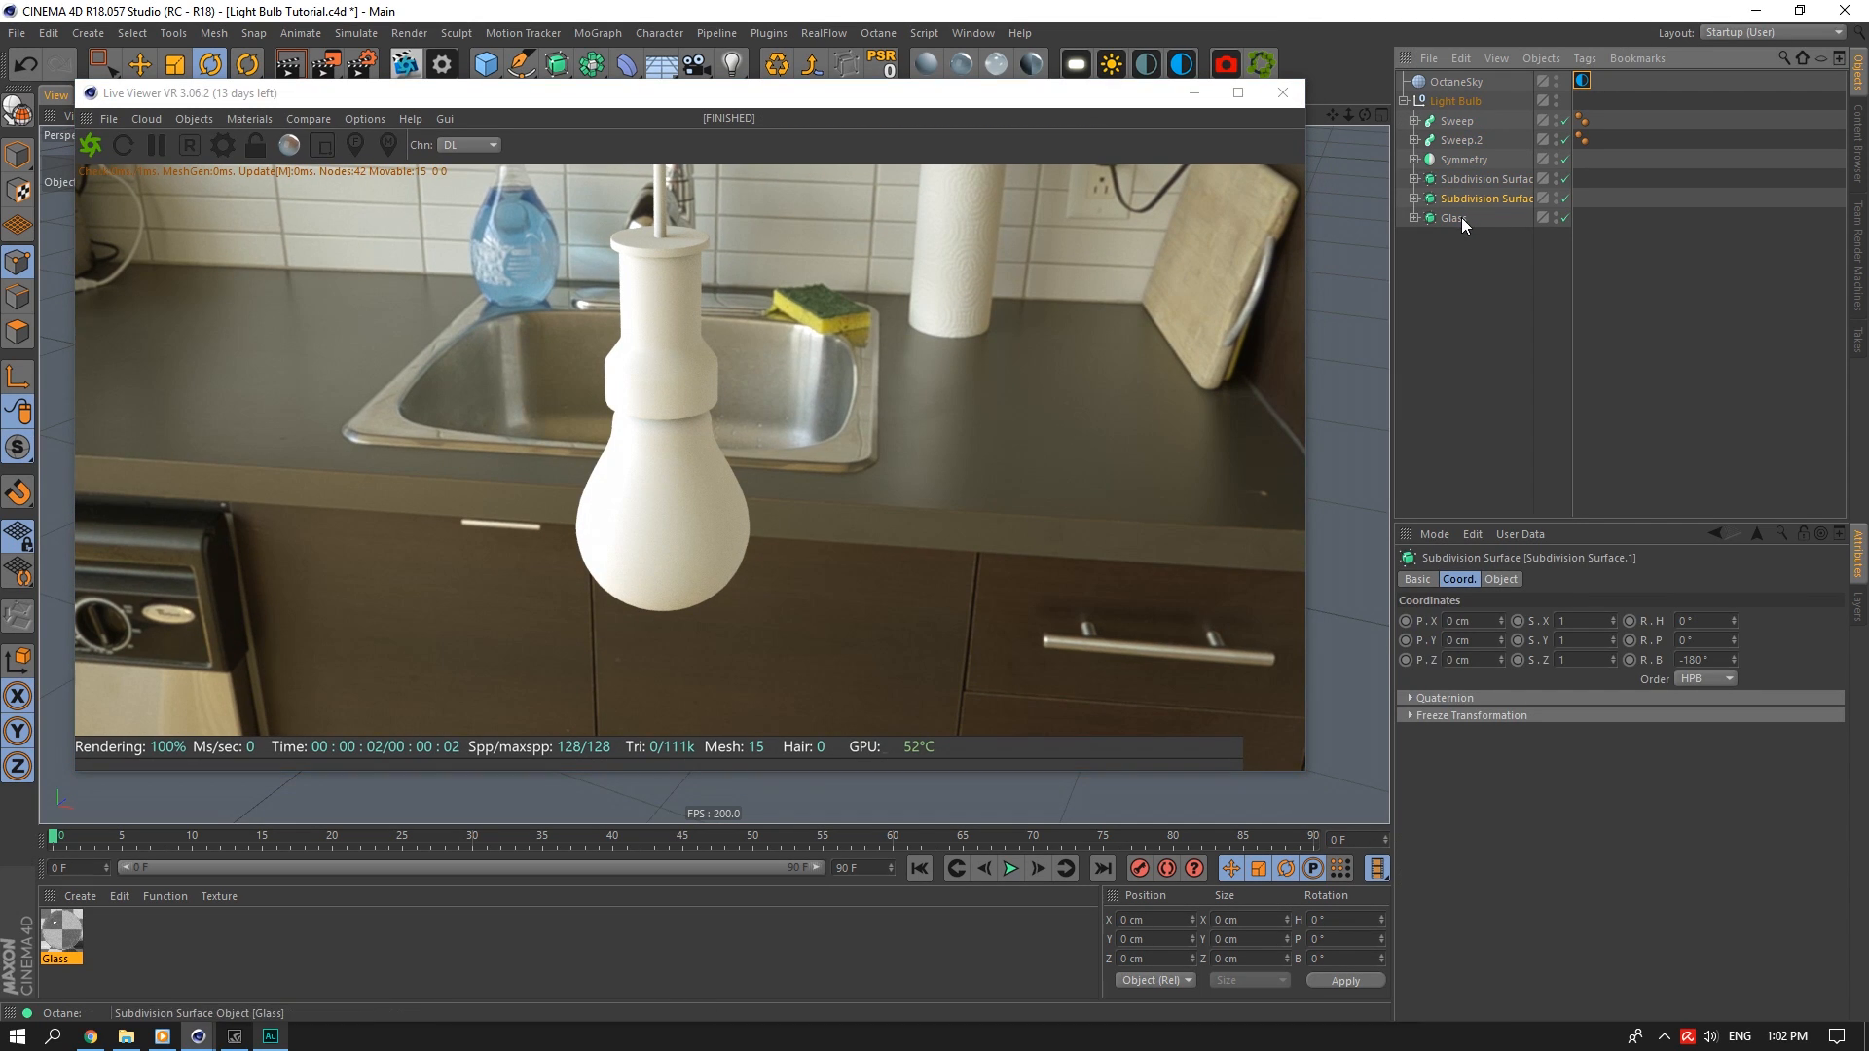
{"action": "left_click_drag", "start_coordinate": [1456, 227], "coordinate": [1456, 218]}
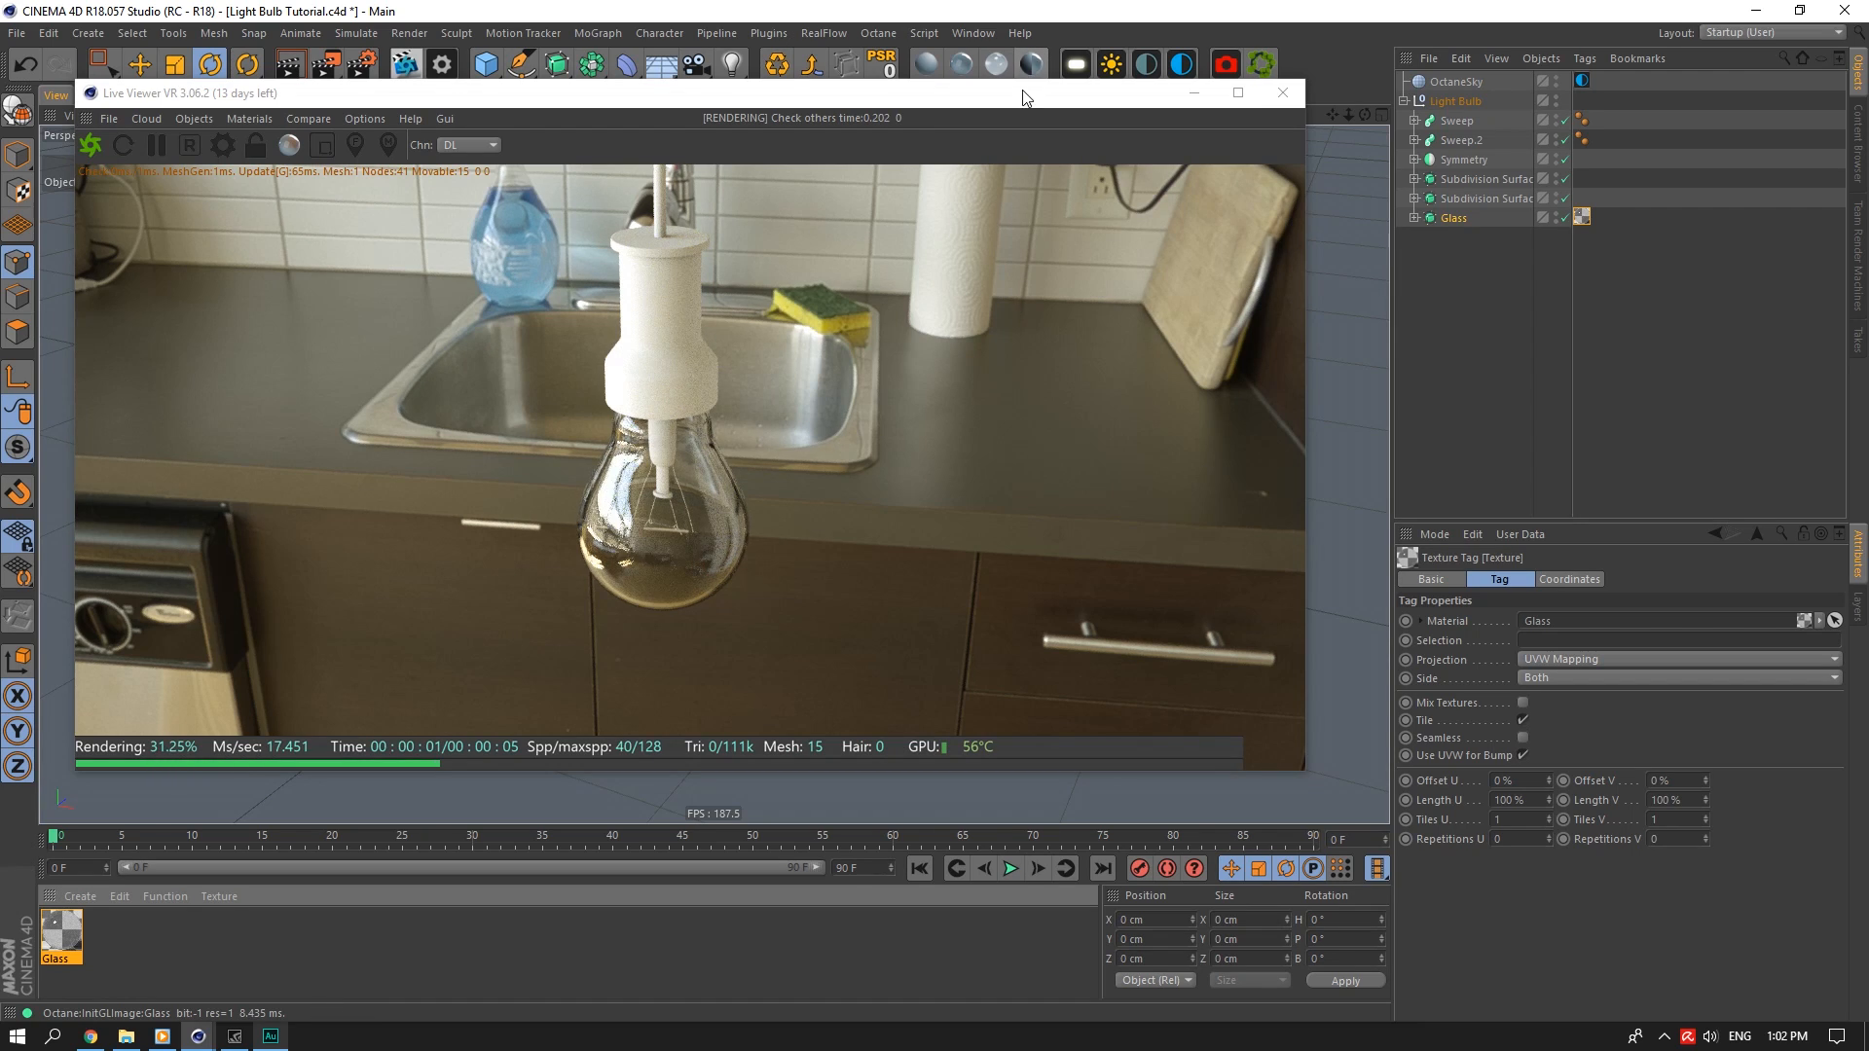
Hide the outer glass temporarily to pick the inner stem, and copy the Glass material onto the stem's subdivision surface
{"action": "left_click_drag", "start_coordinate": [1024, 98], "coordinate": [1033, 512]}
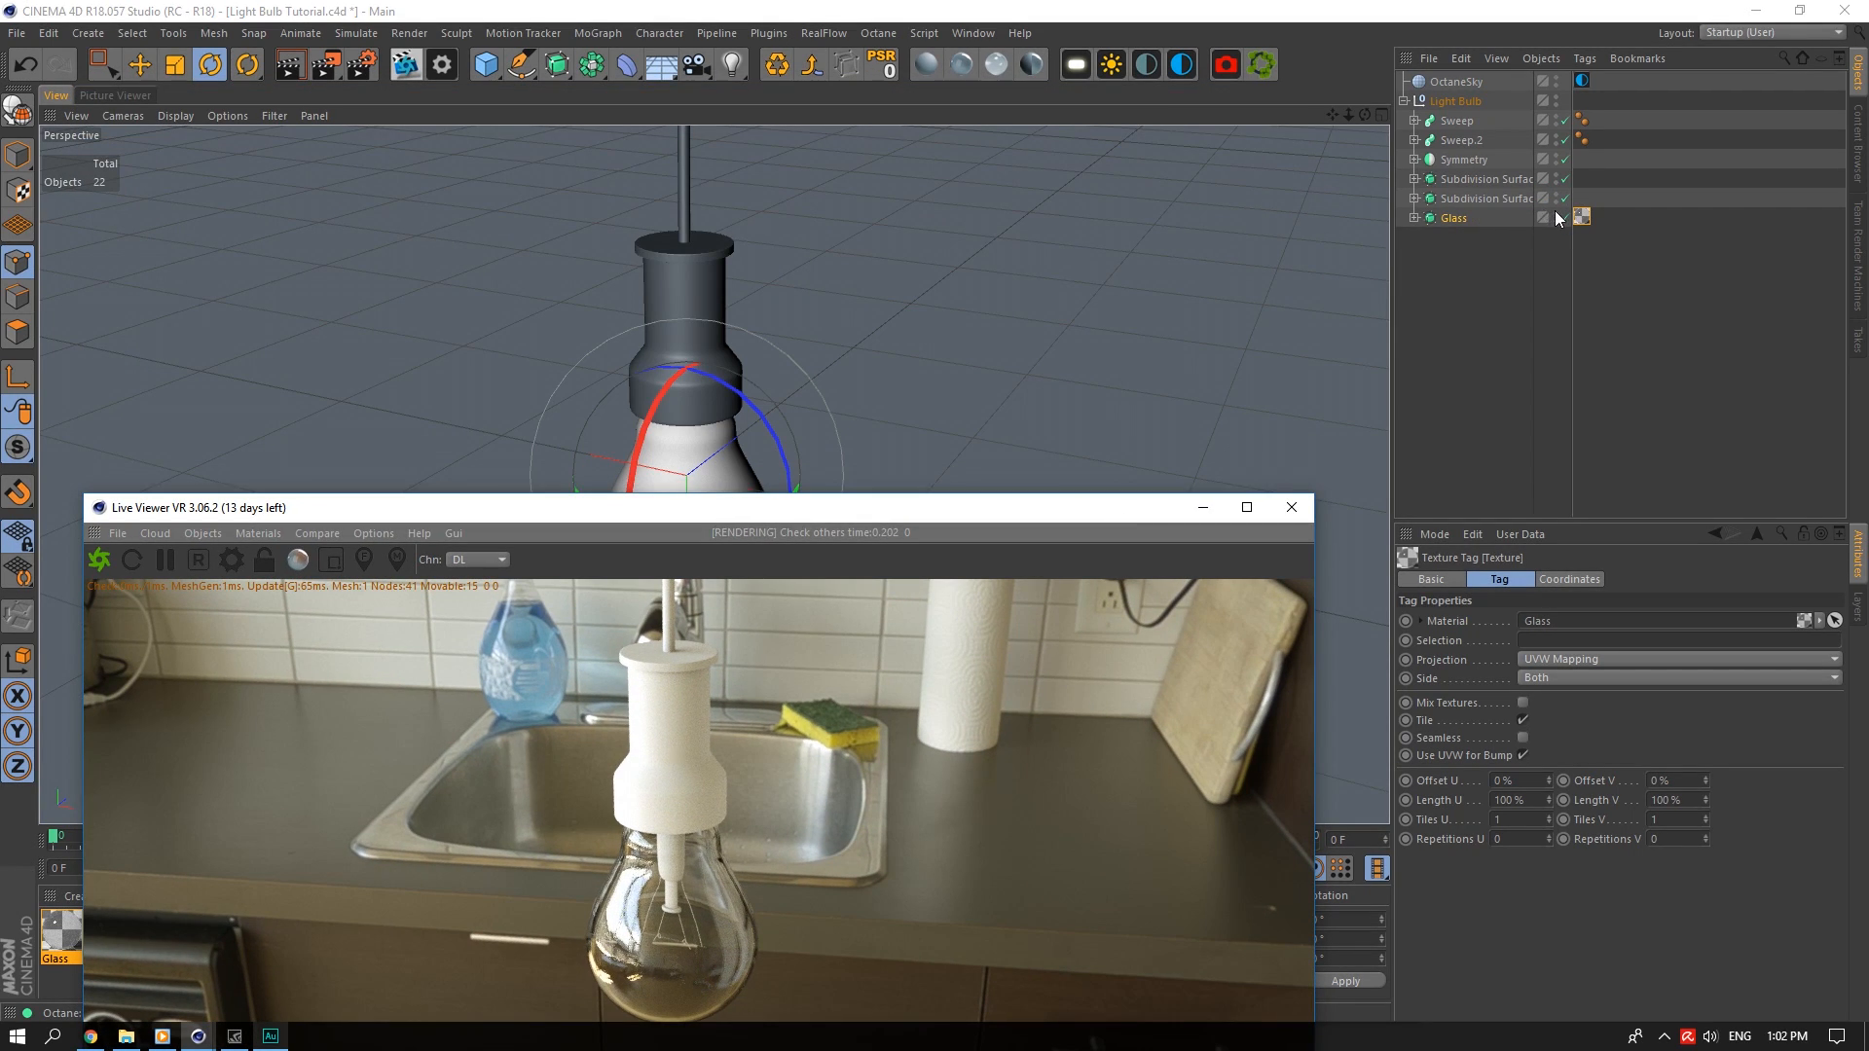
{"action": "left_click", "coordinate": [1555, 213]}
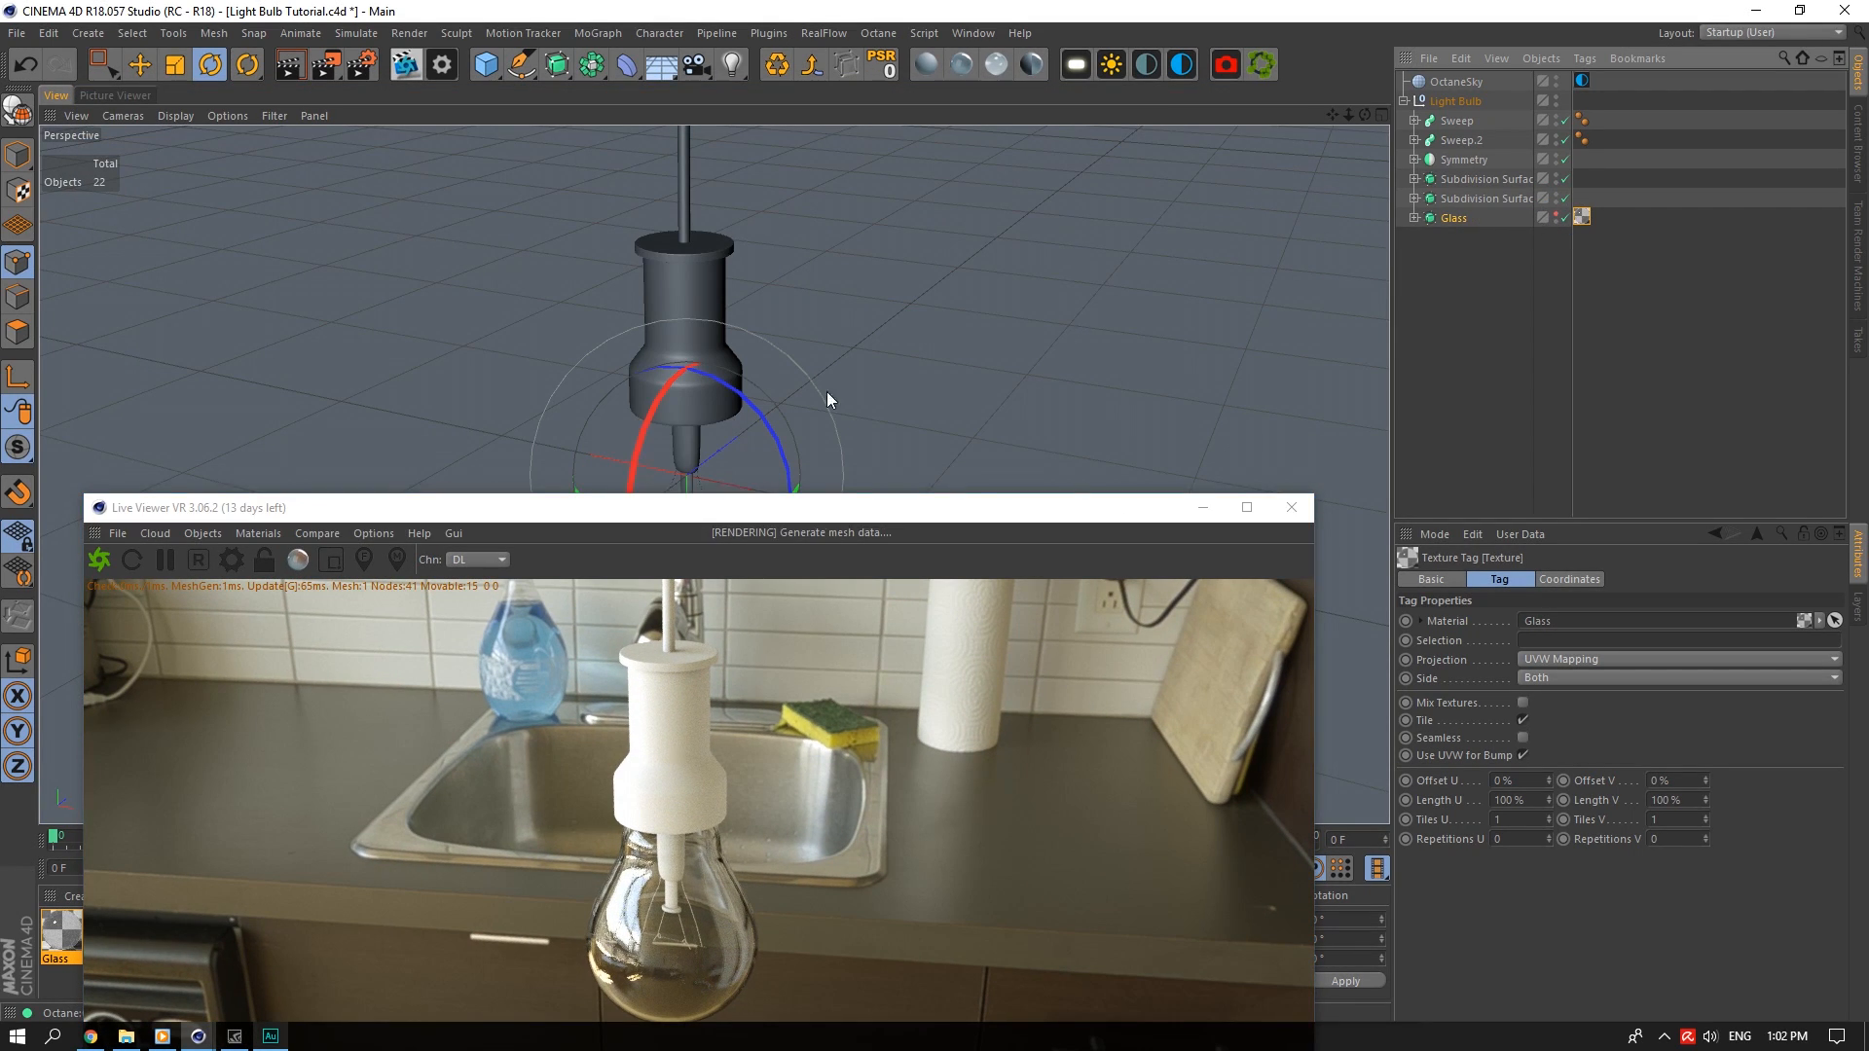
{"action": "left_click", "coordinate": [692, 419]}
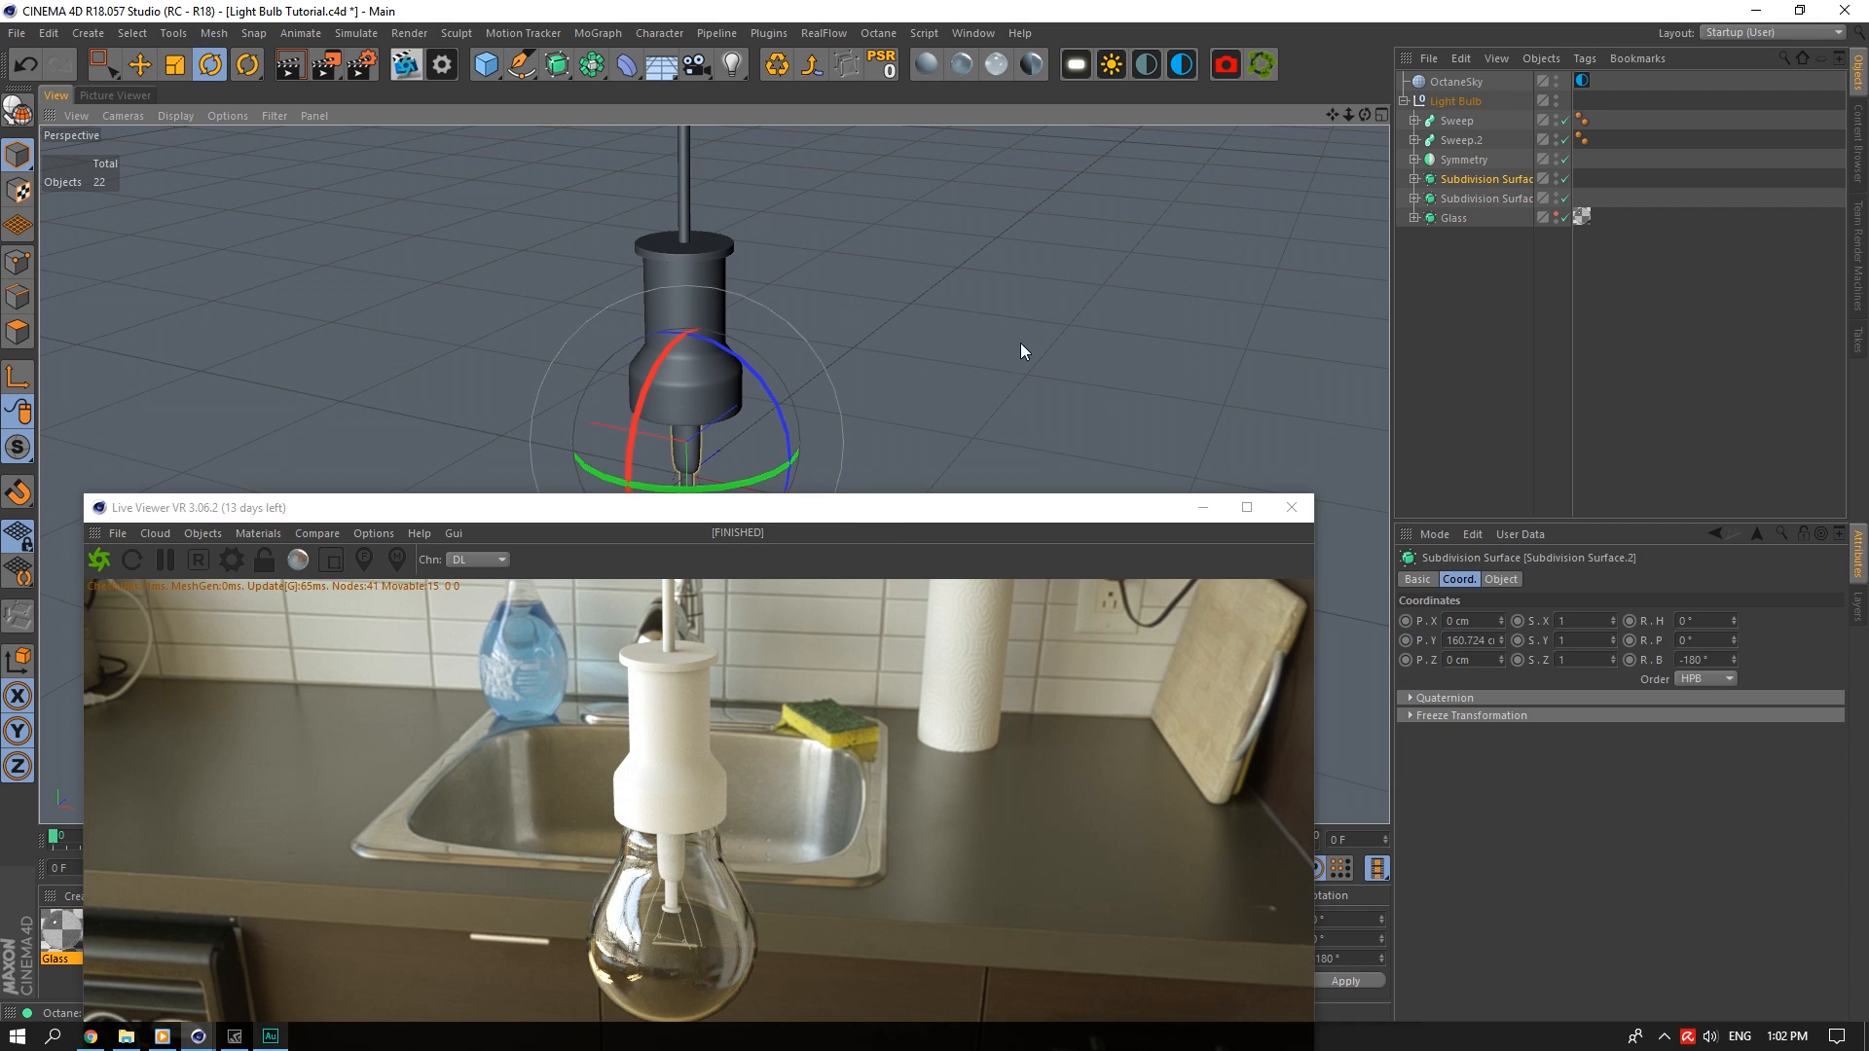
{"action": "left_click_drag", "start_coordinate": [1586, 218], "coordinate": [1585, 178], "text": "ctrl"}
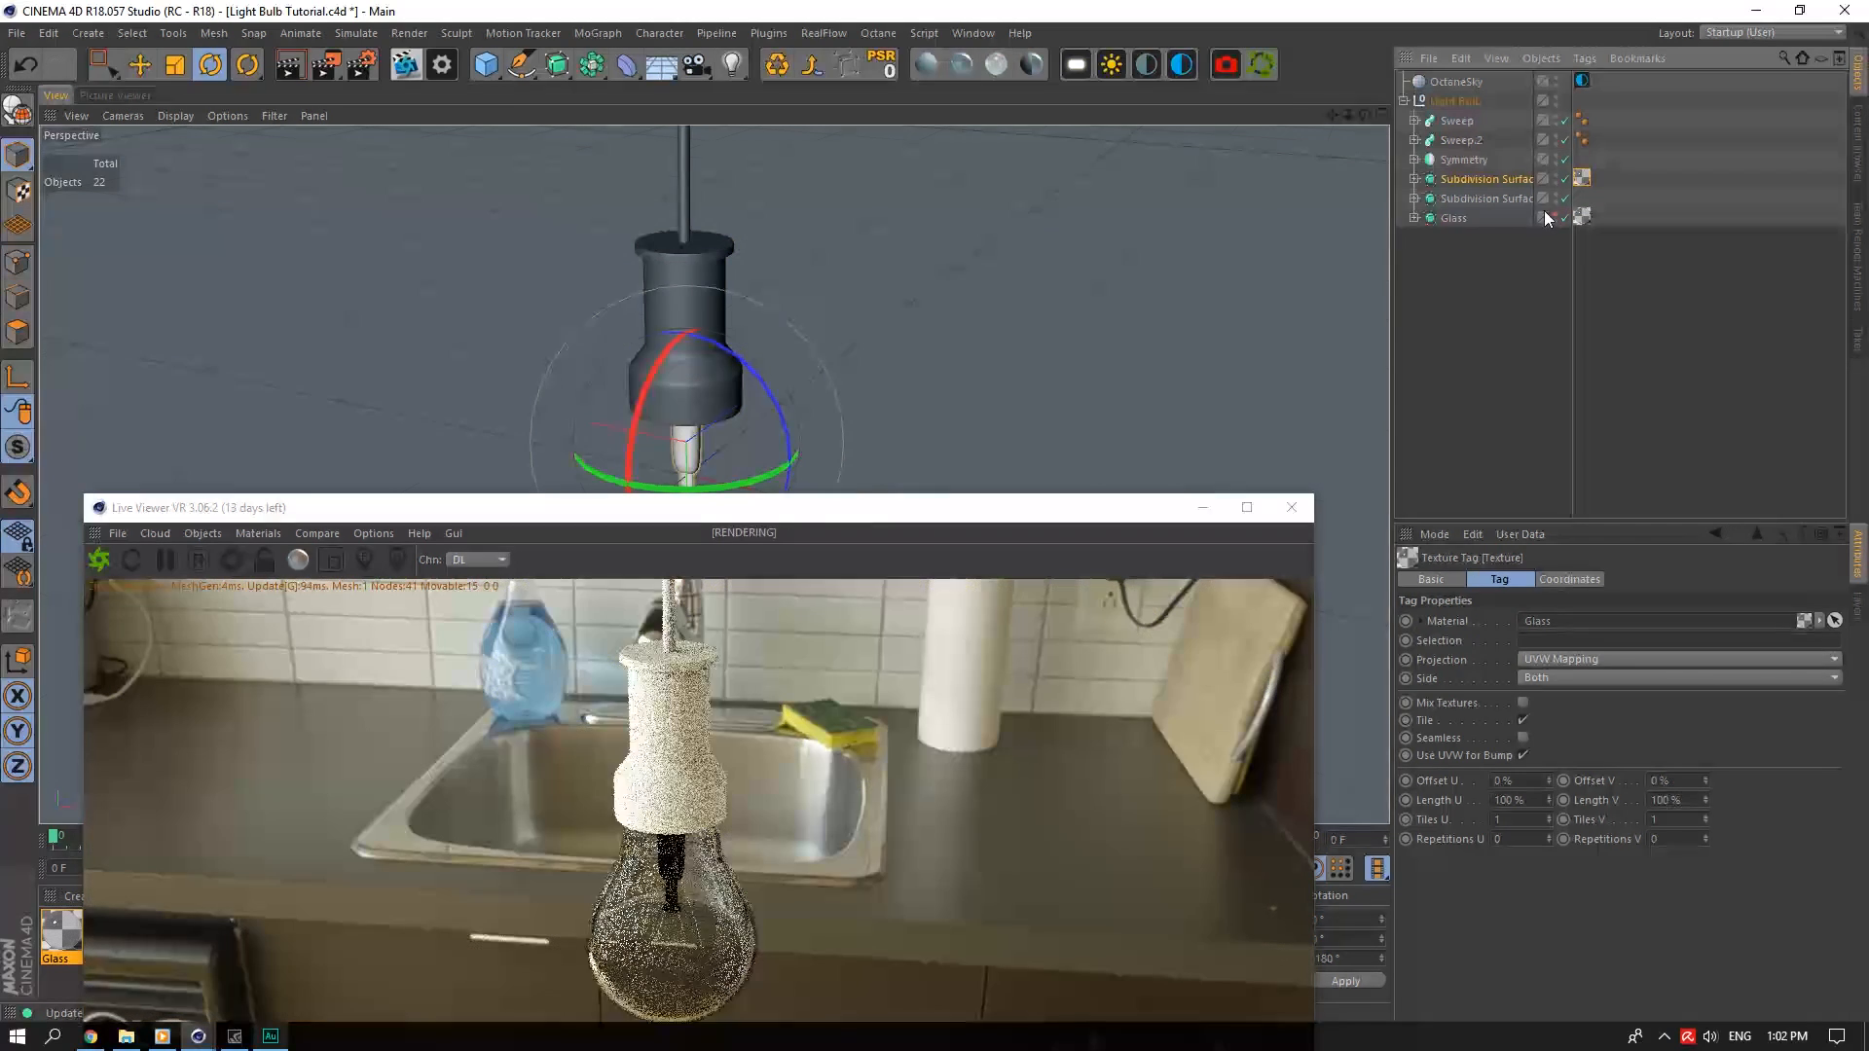
{"action": "left_click_drag", "start_coordinate": [761, 507], "coordinate": [685, 290]}
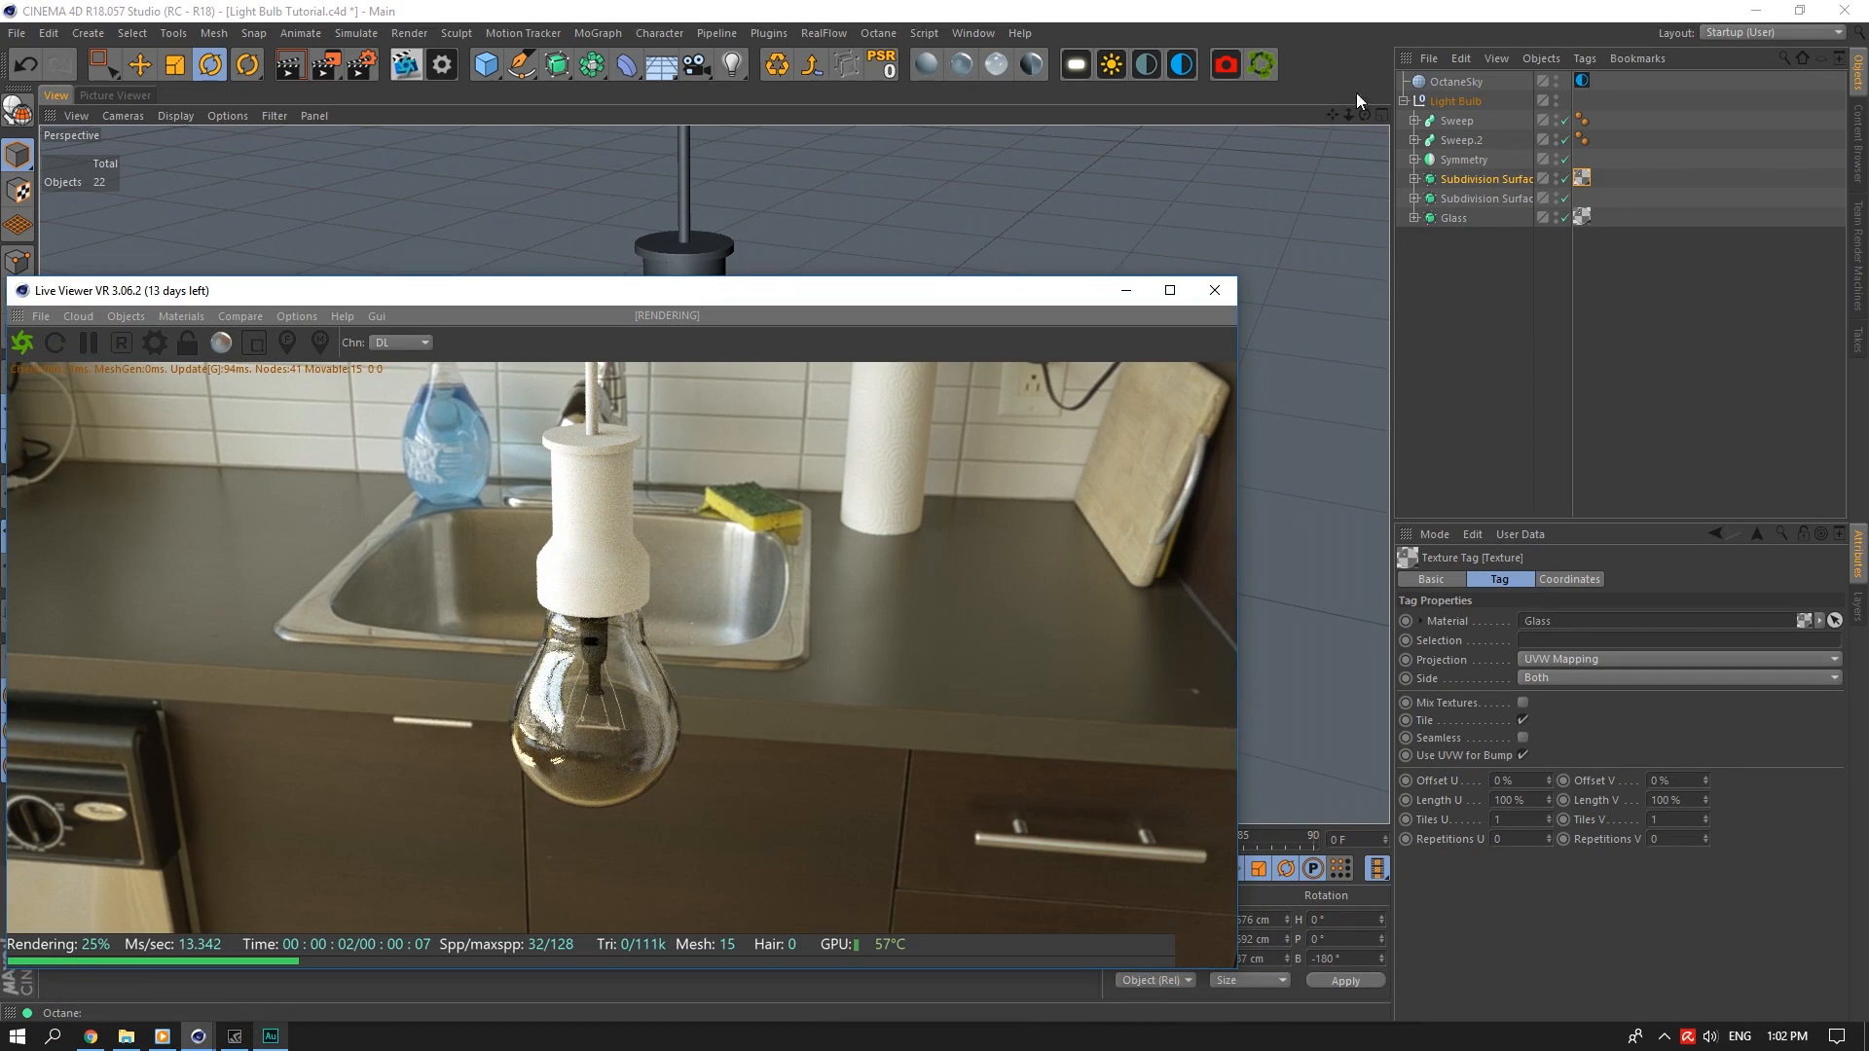
{"action": "left_click_drag", "start_coordinate": [1349, 117], "coordinate": [1100, 231]}
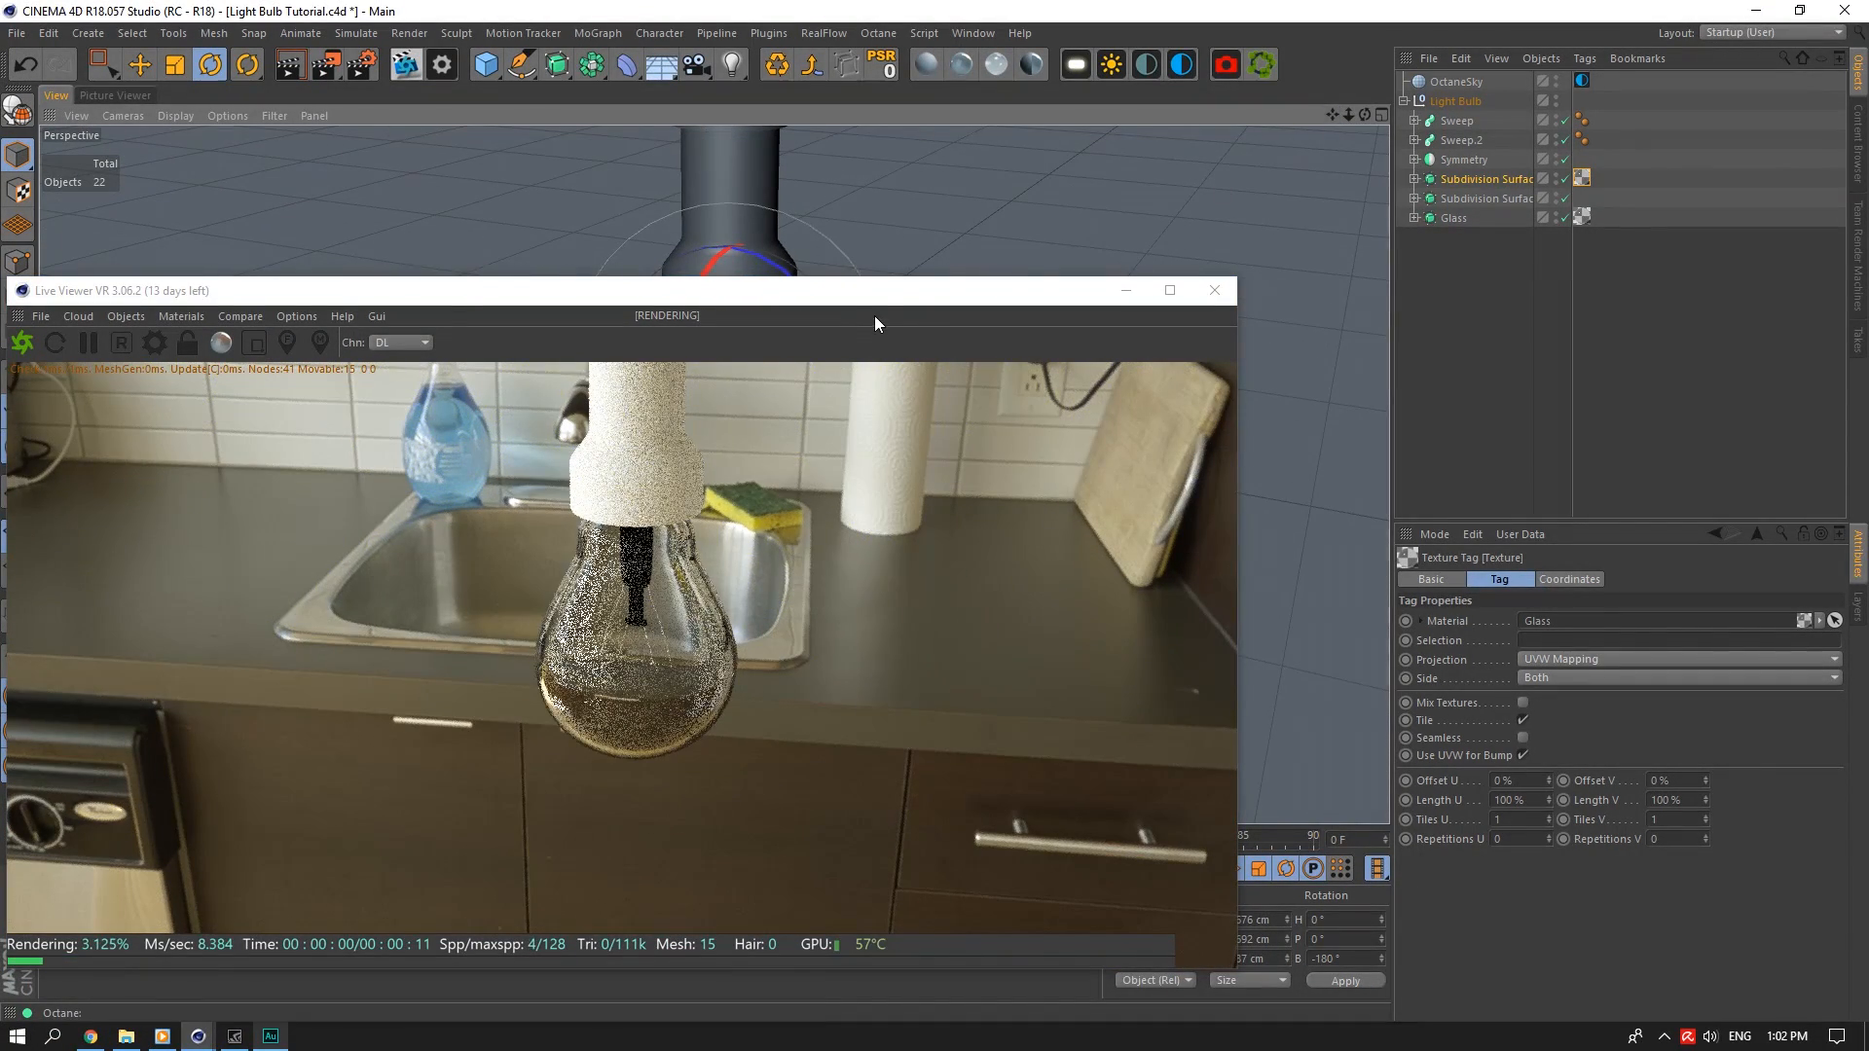
Run Optimize on the inner stem's Sphere.1 mesh and check the closer view in the live render
{"action": "left_click_drag", "start_coordinate": [874, 292], "coordinate": [734, 306]}
{"action": "left_click", "coordinate": [1415, 180]}
{"action": "left_click", "coordinate": [1472, 199]}
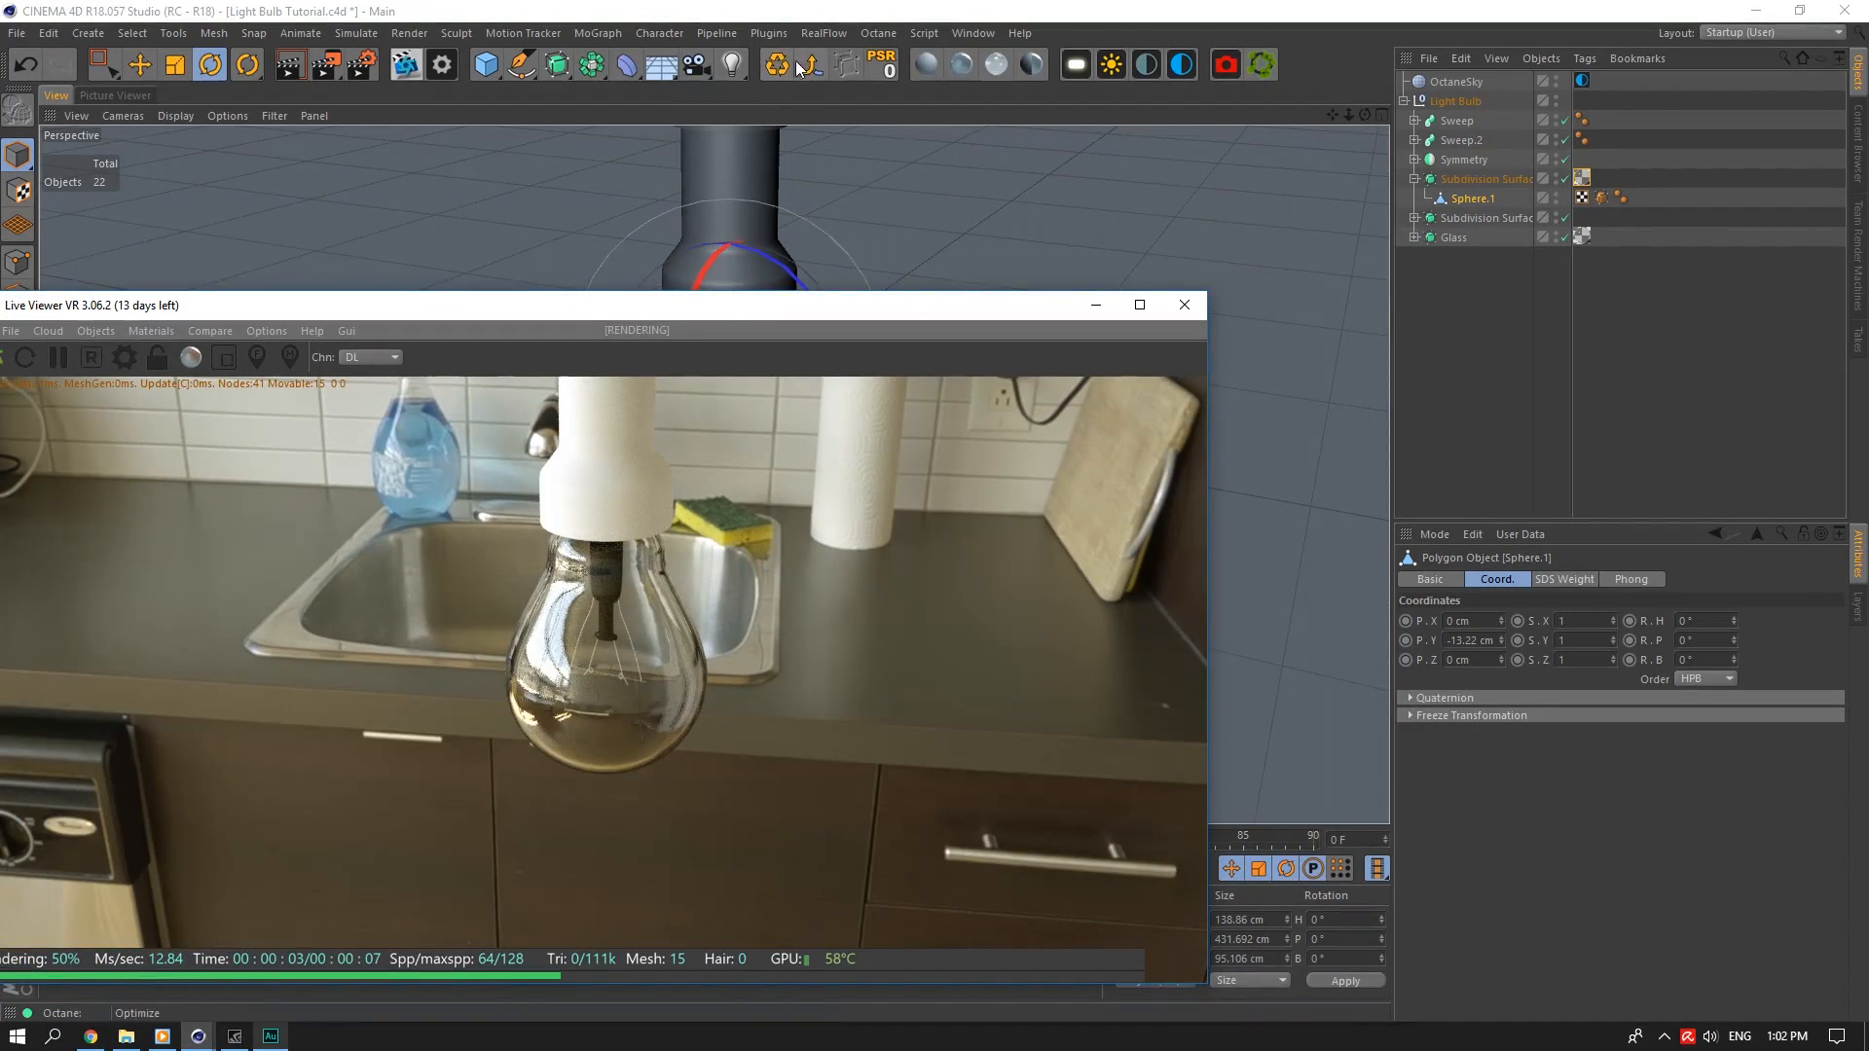
{"action": "left_click", "coordinate": [782, 66]}
{"action": "right_click_drag", "start_coordinate": [638, 281], "coordinate": [822, 310], "text": "alt"}
{"action": "left_click_drag", "start_coordinate": [821, 316], "coordinate": [923, 230]}
{"action": "left_click", "coordinate": [1413, 179]}
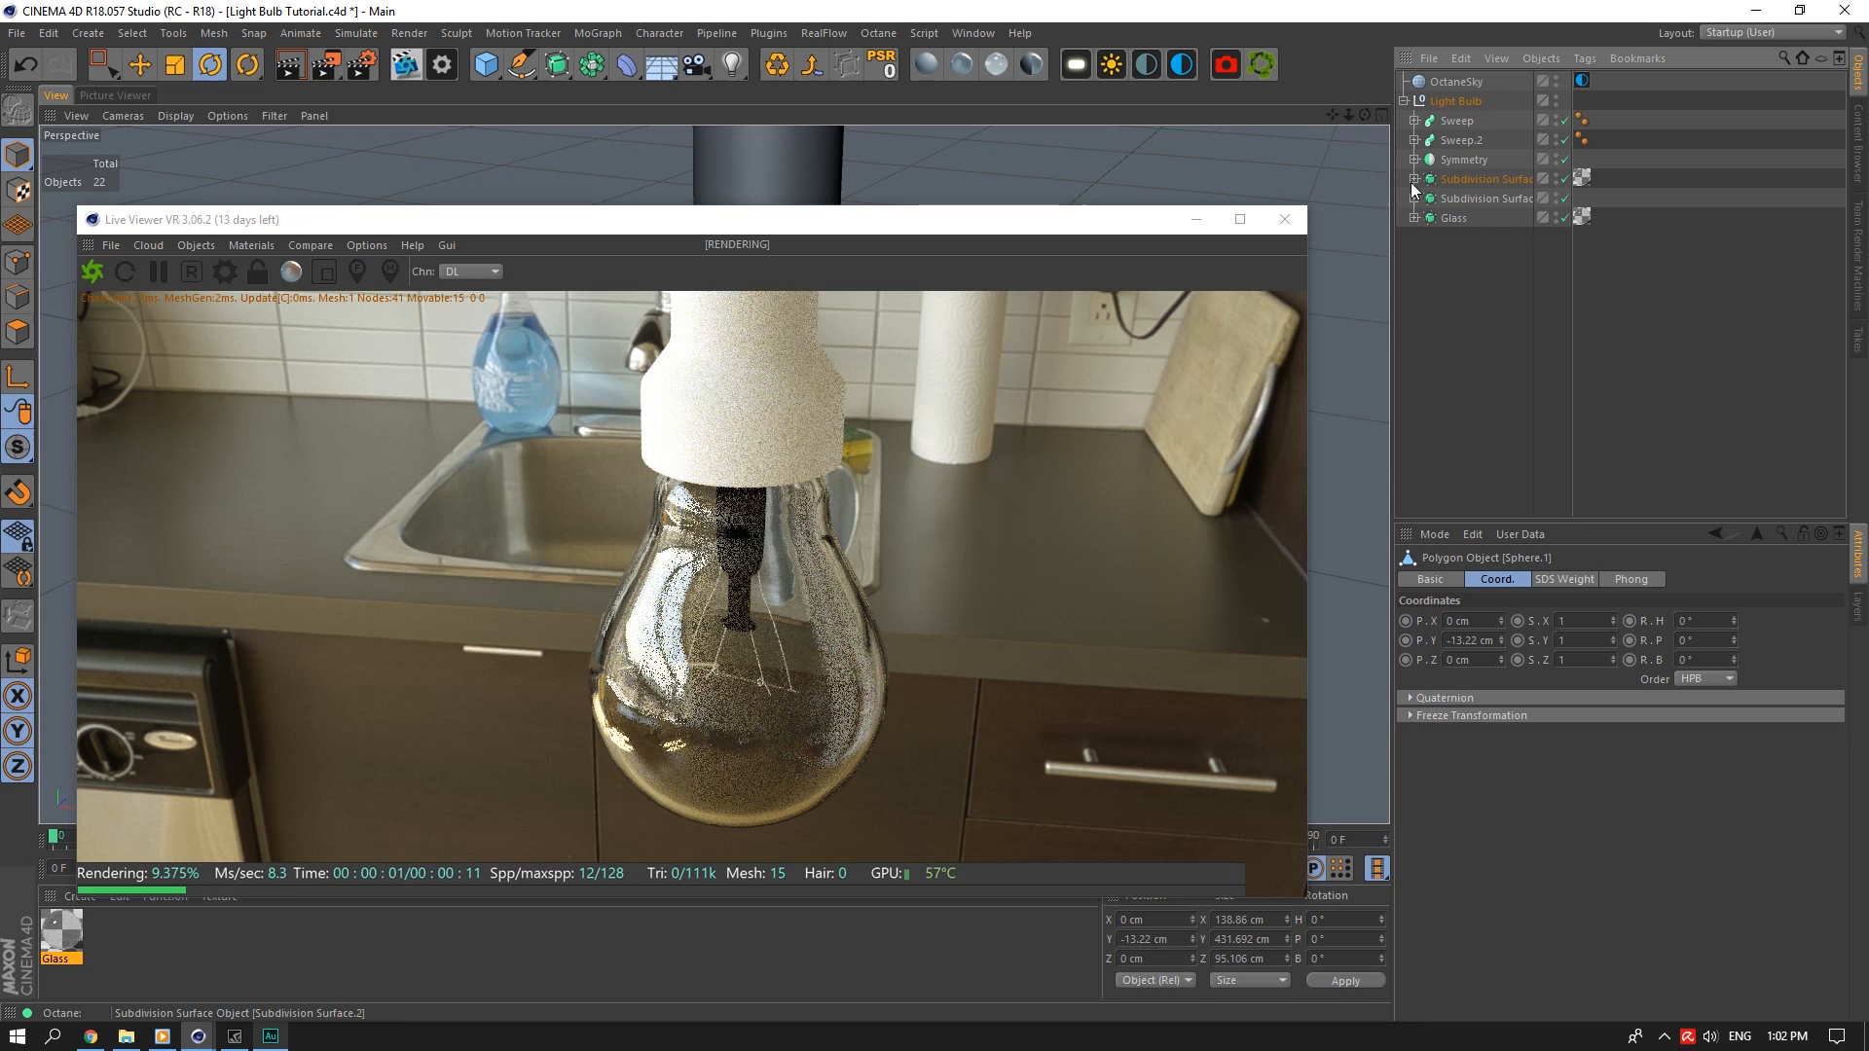
Switch the Octane kernel to Pathtracing with a GI clamp of 100 and a maximum of 2000 samples
{"action": "left_click", "coordinate": [225, 271]}
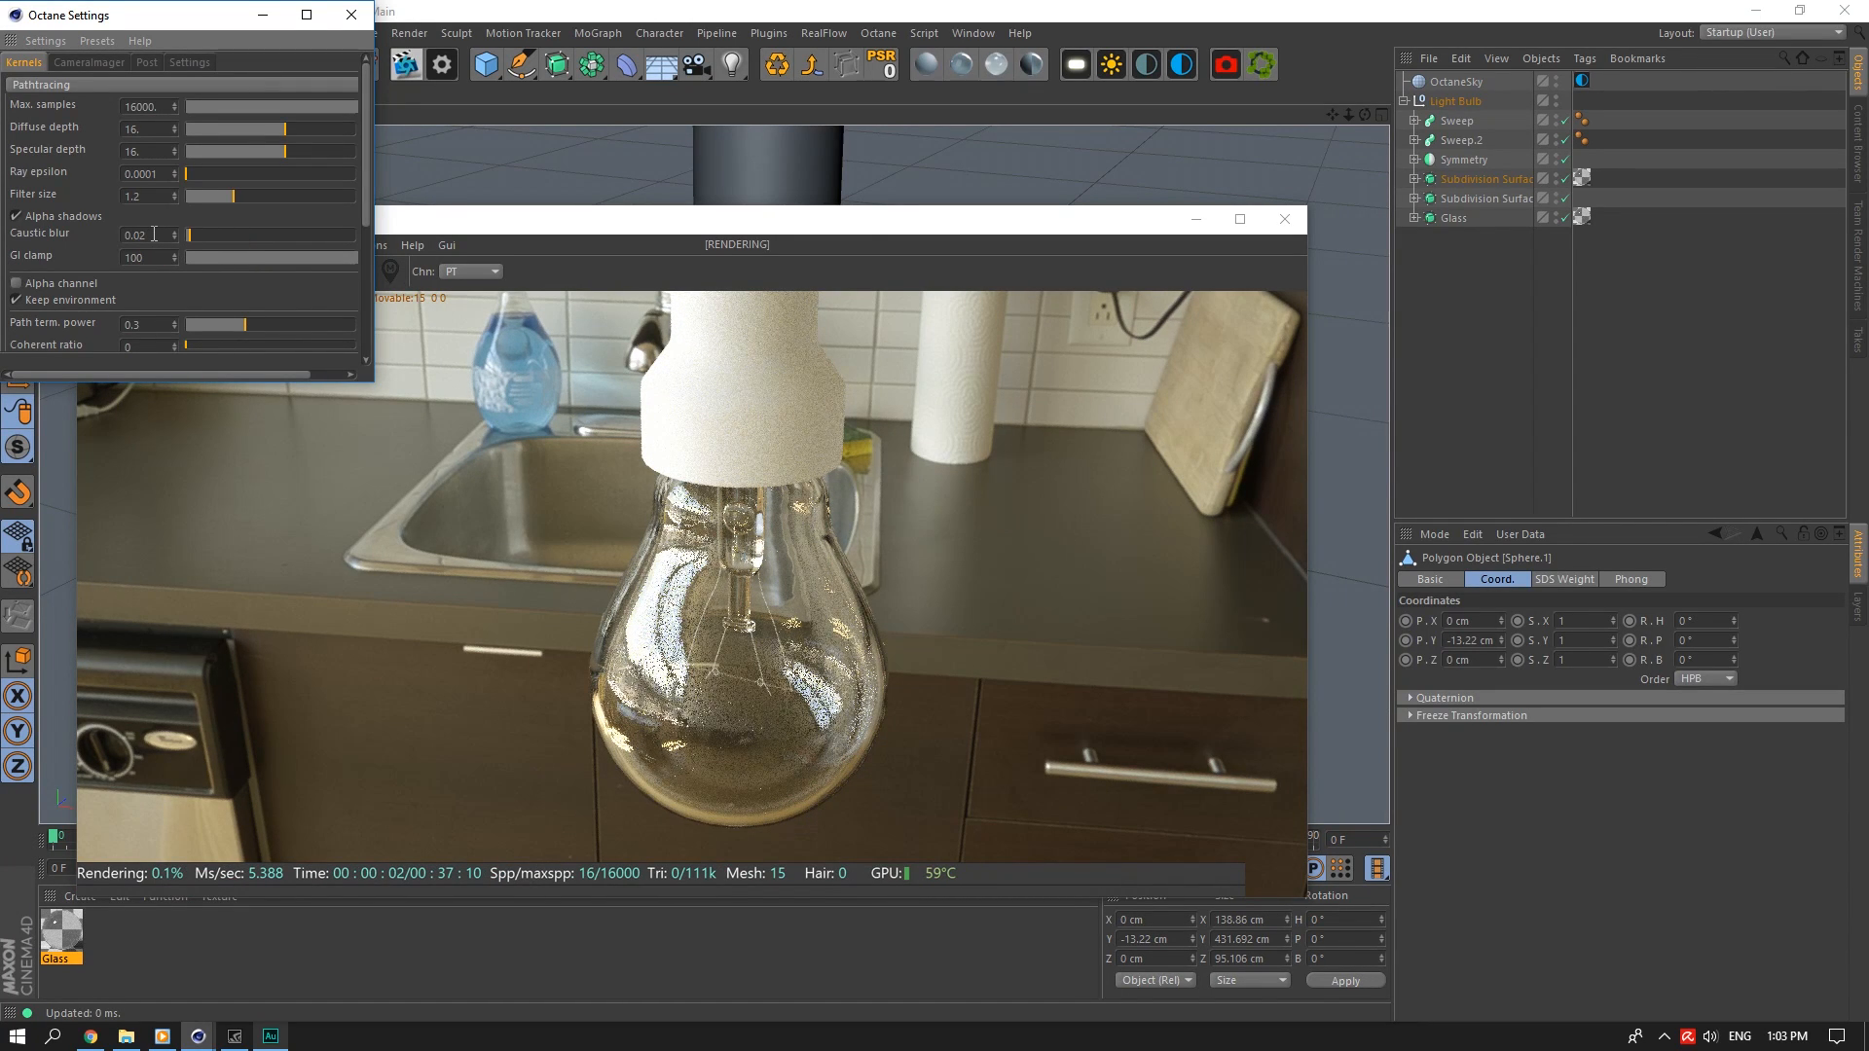
{"action": "double_click", "coordinate": [138, 104]}
{"action": "type", "text": "2"}
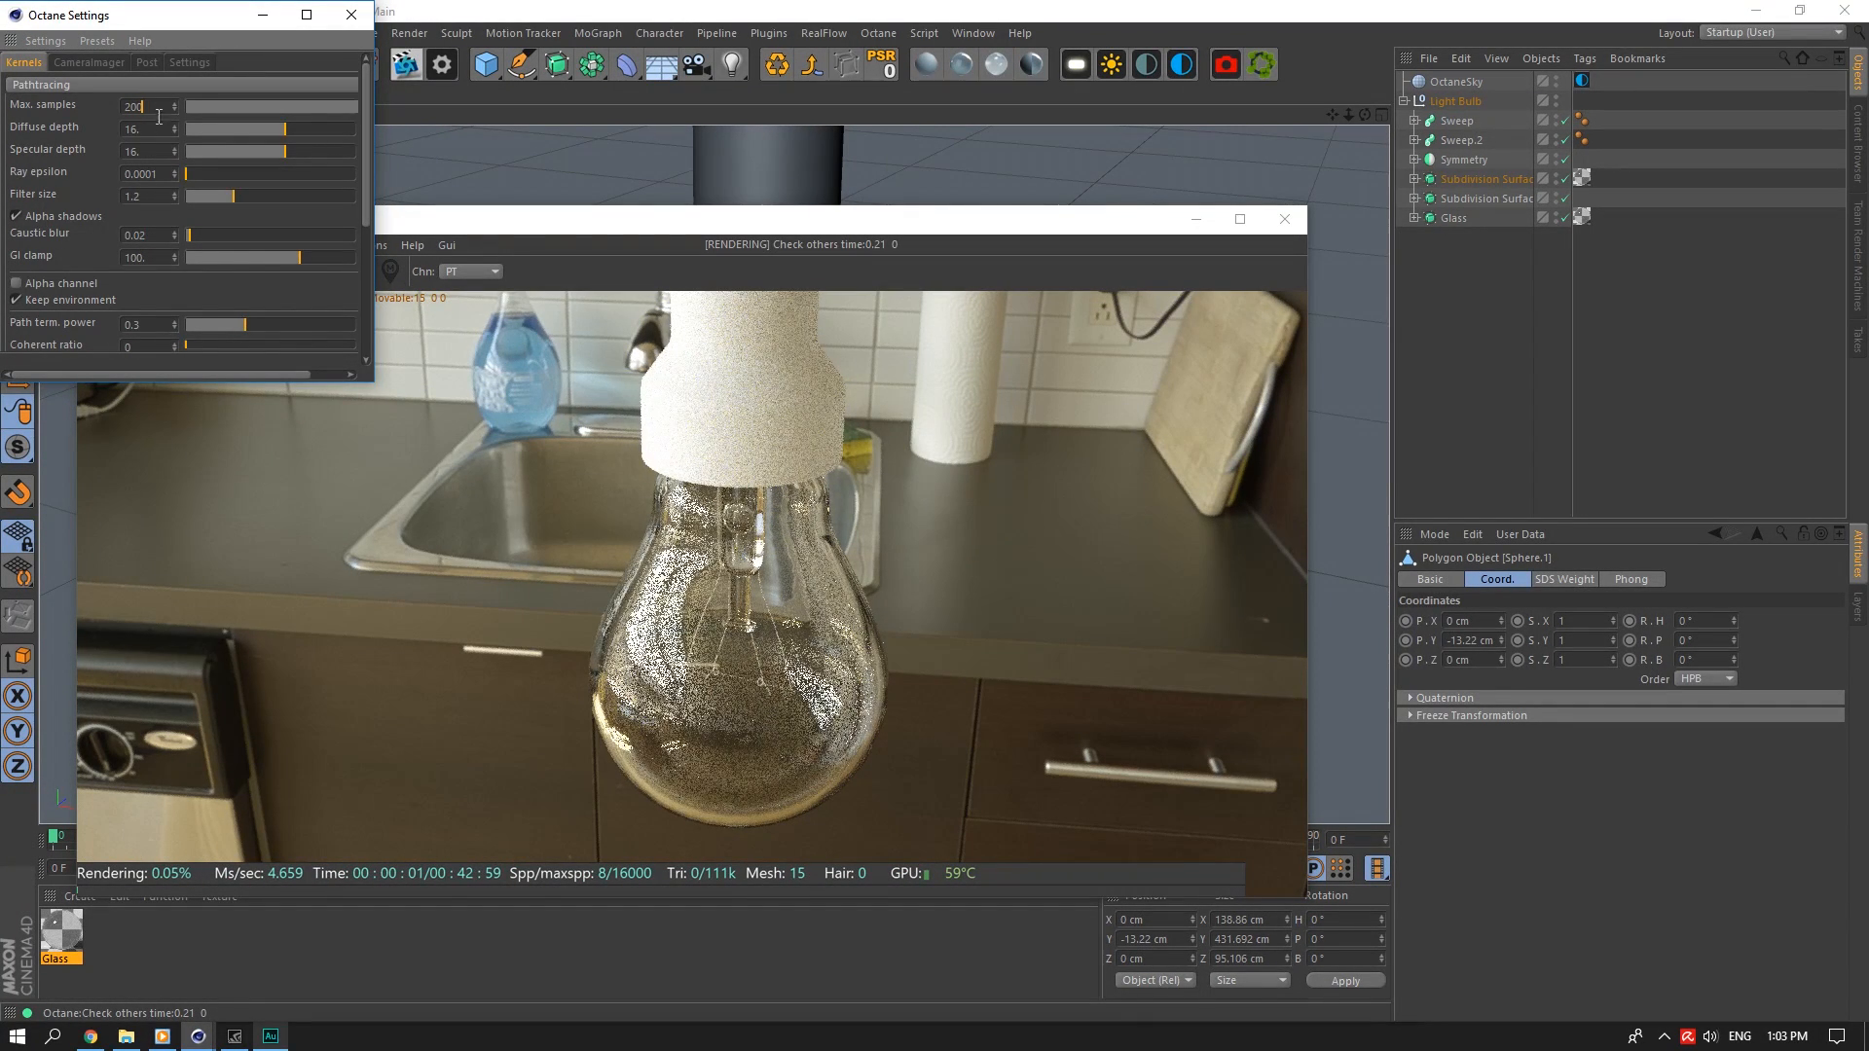
Set the Octane camera imager's gamma to 2.2 and enable Natural response
{"action": "left_click", "coordinate": [94, 63]}
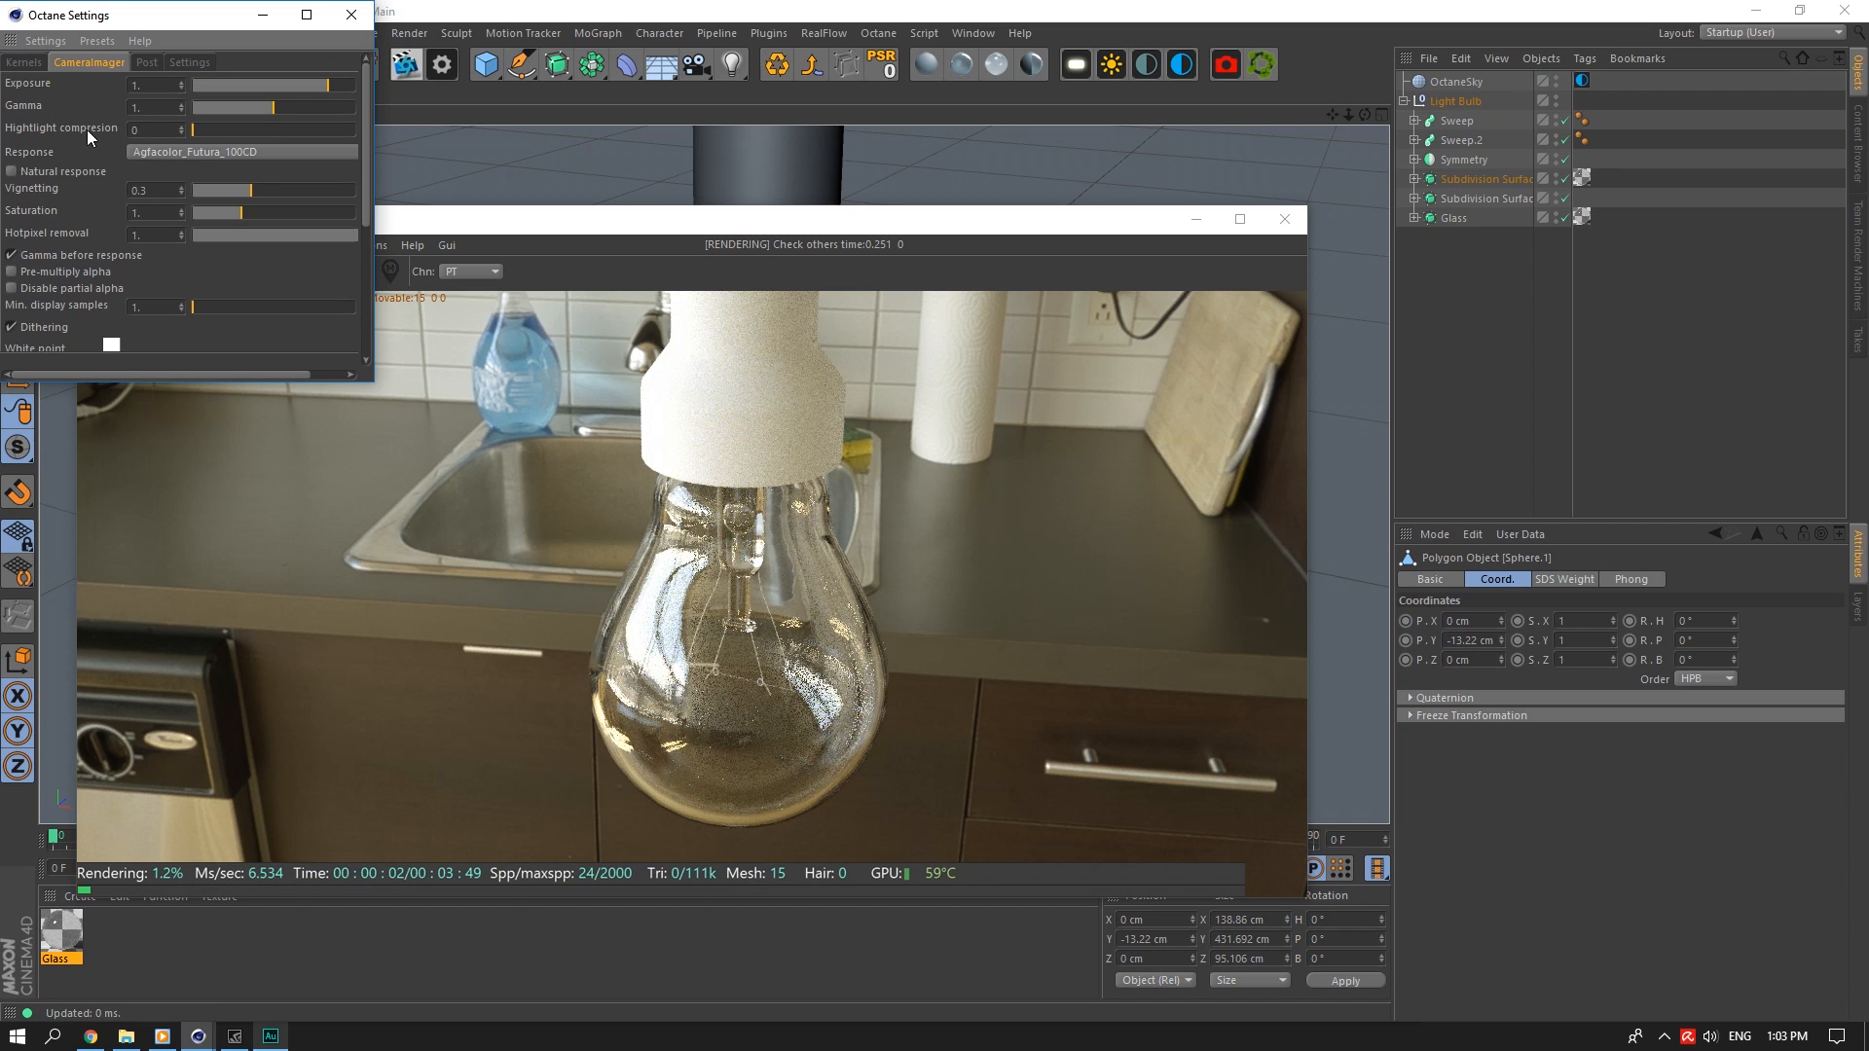
{"action": "type", "text": ".2"}
{"action": "left_click", "coordinate": [134, 169]}
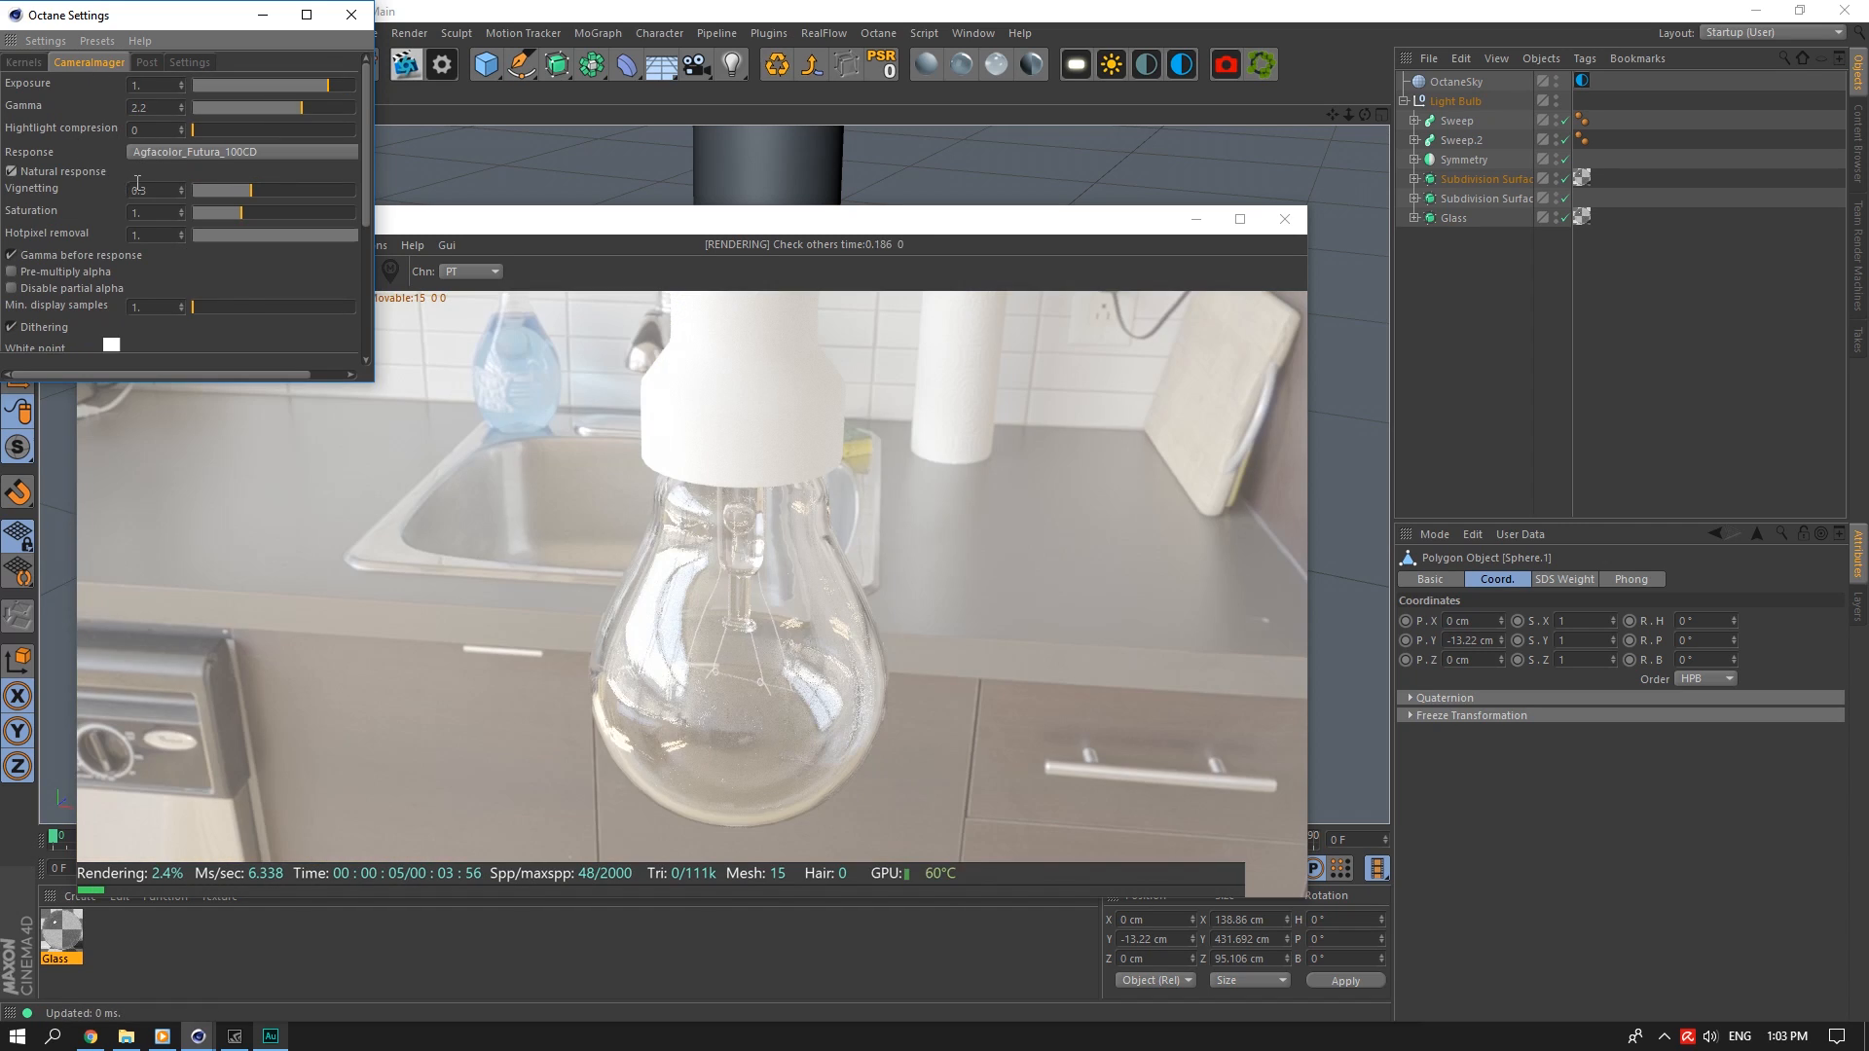
Set the camera imager's response to Linear and close the Octane settings
{"action": "left_click", "coordinate": [160, 153]}
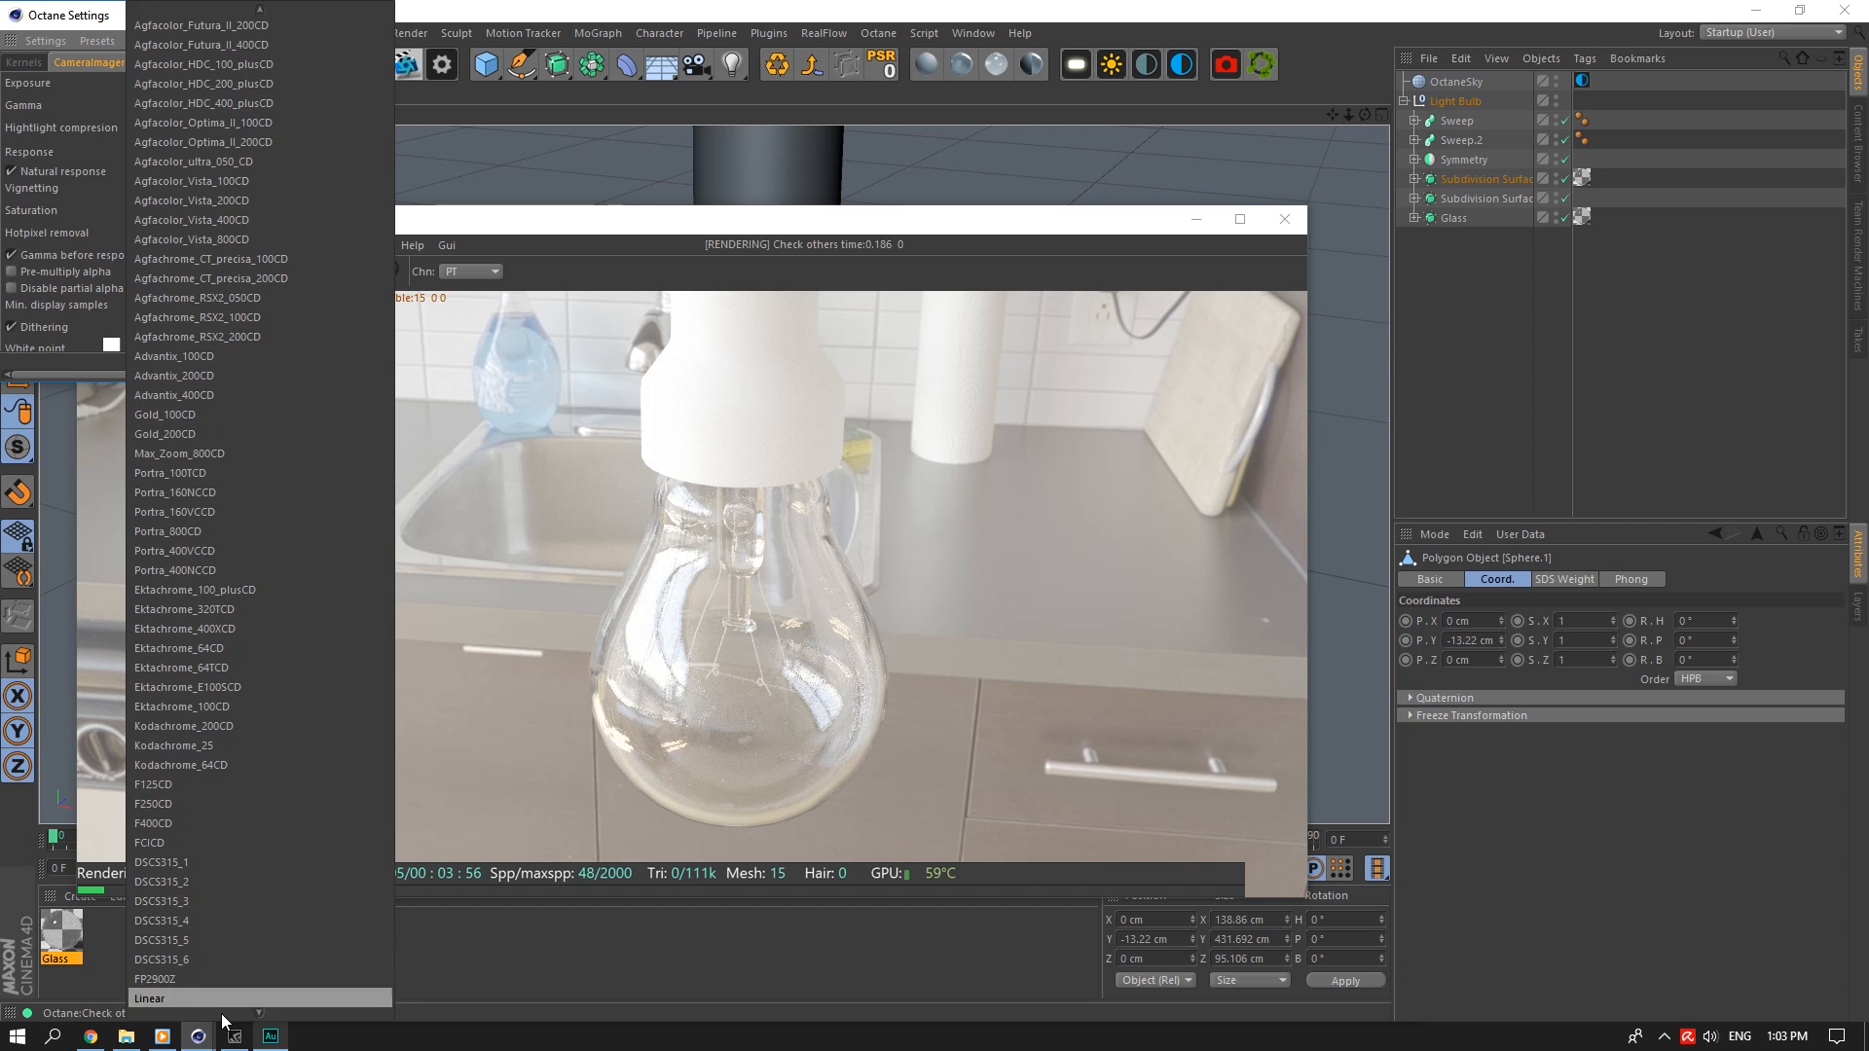
{"action": "left_click", "coordinate": [218, 1004]}
{"action": "left_click", "coordinate": [349, 14]}
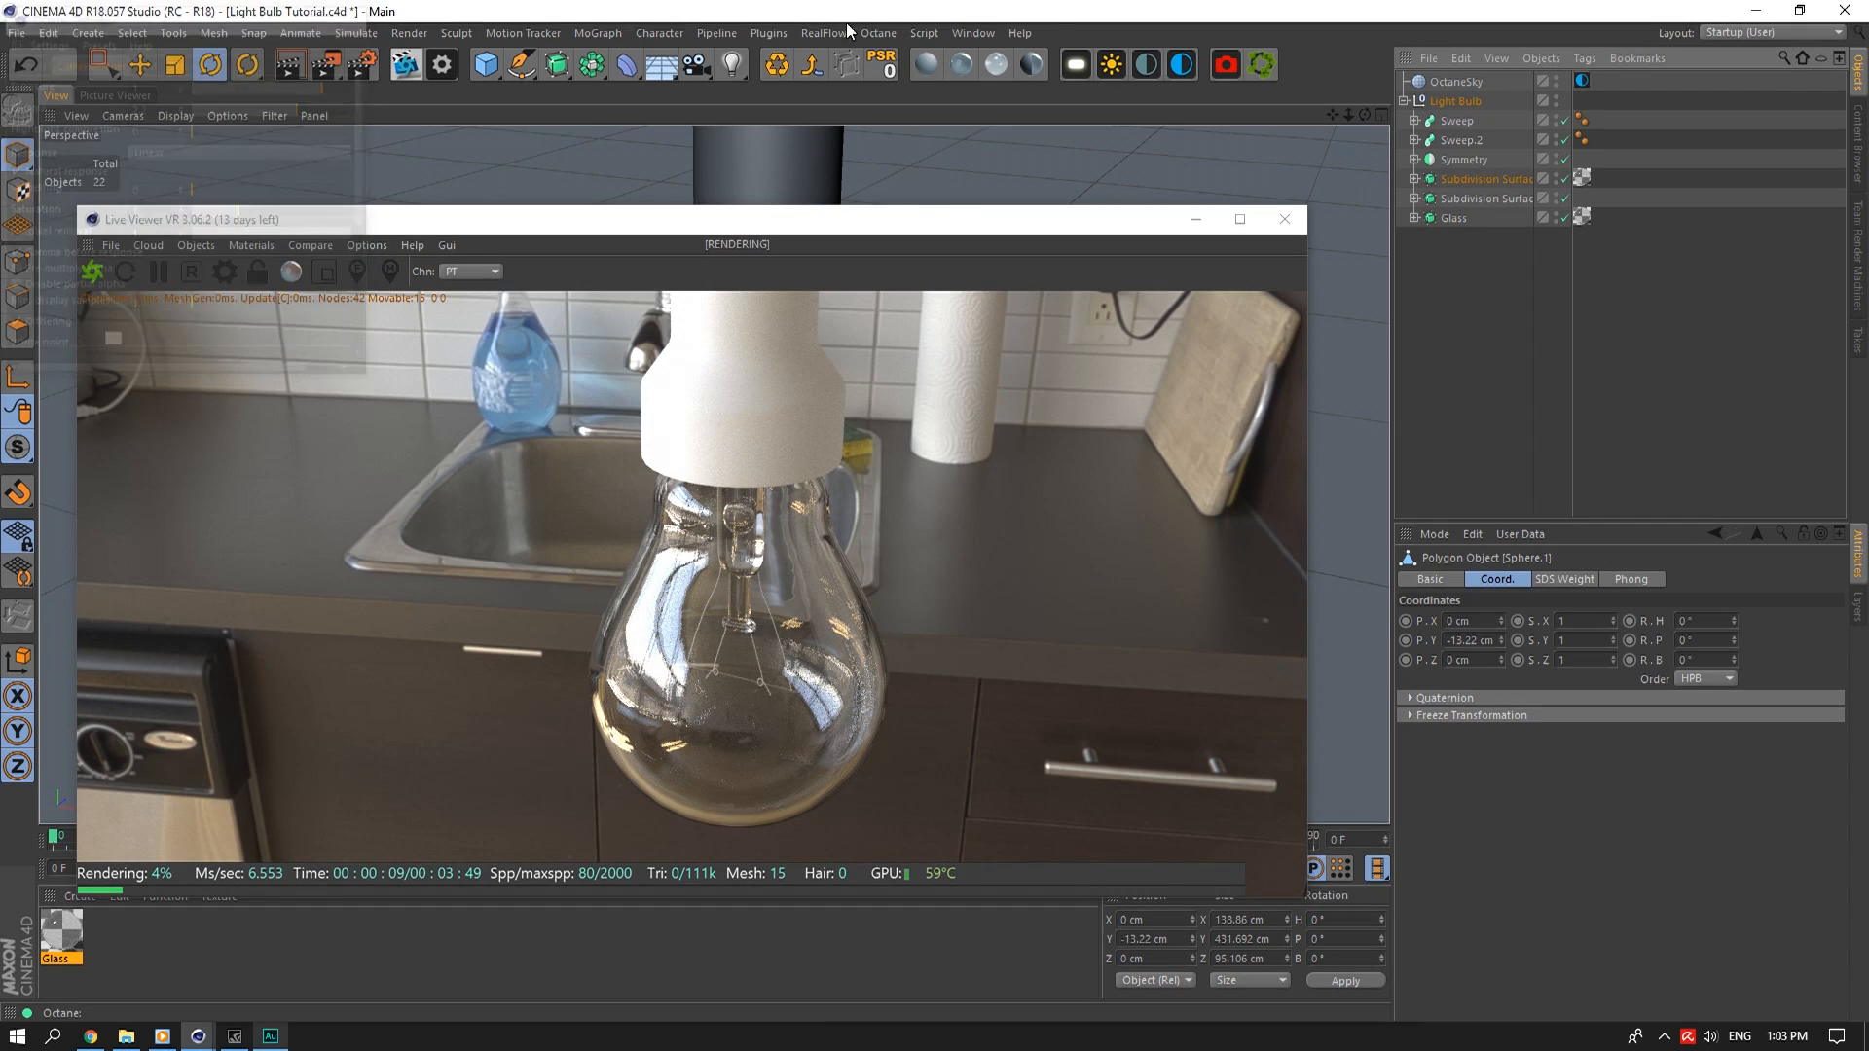
{"action": "left_click_drag", "start_coordinate": [1344, 111], "coordinate": [1346, 111]}
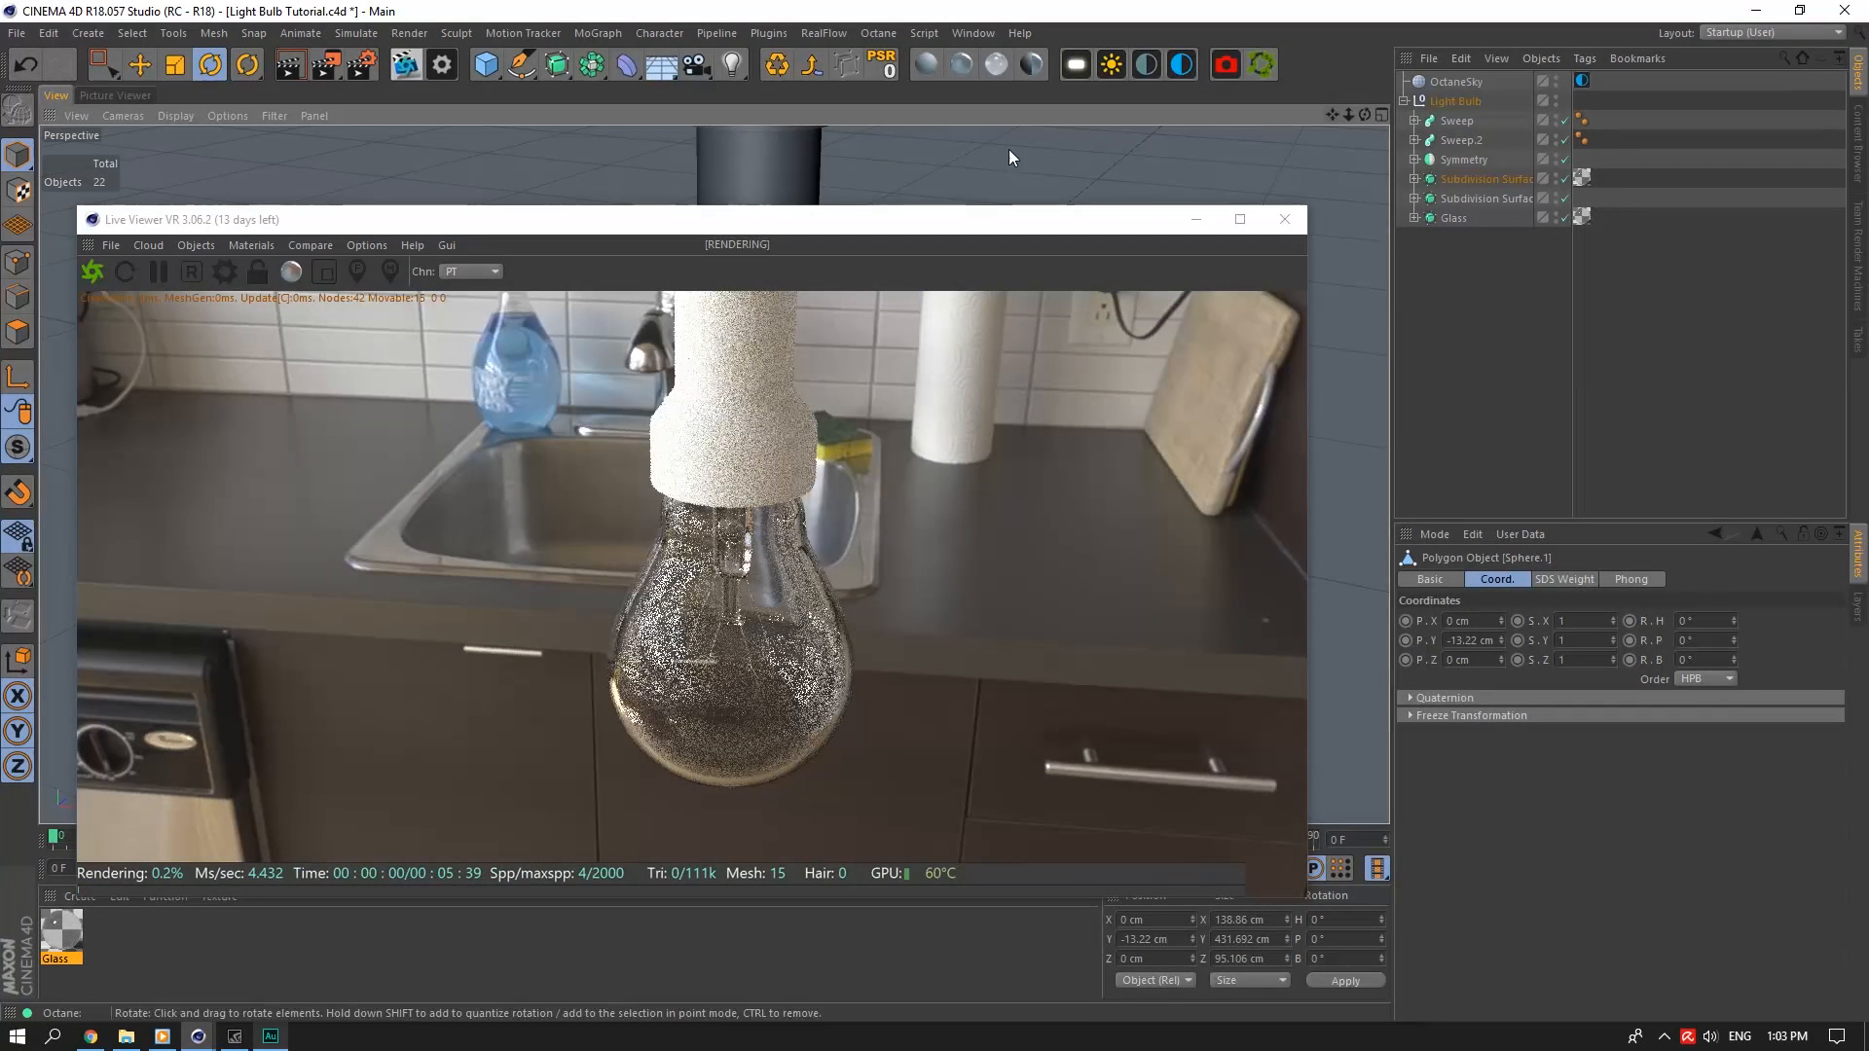
Create a glossy Octane material and name it Metal
{"action": "left_click", "coordinate": [959, 67]}
{"action": "double_click", "coordinate": [63, 937]}
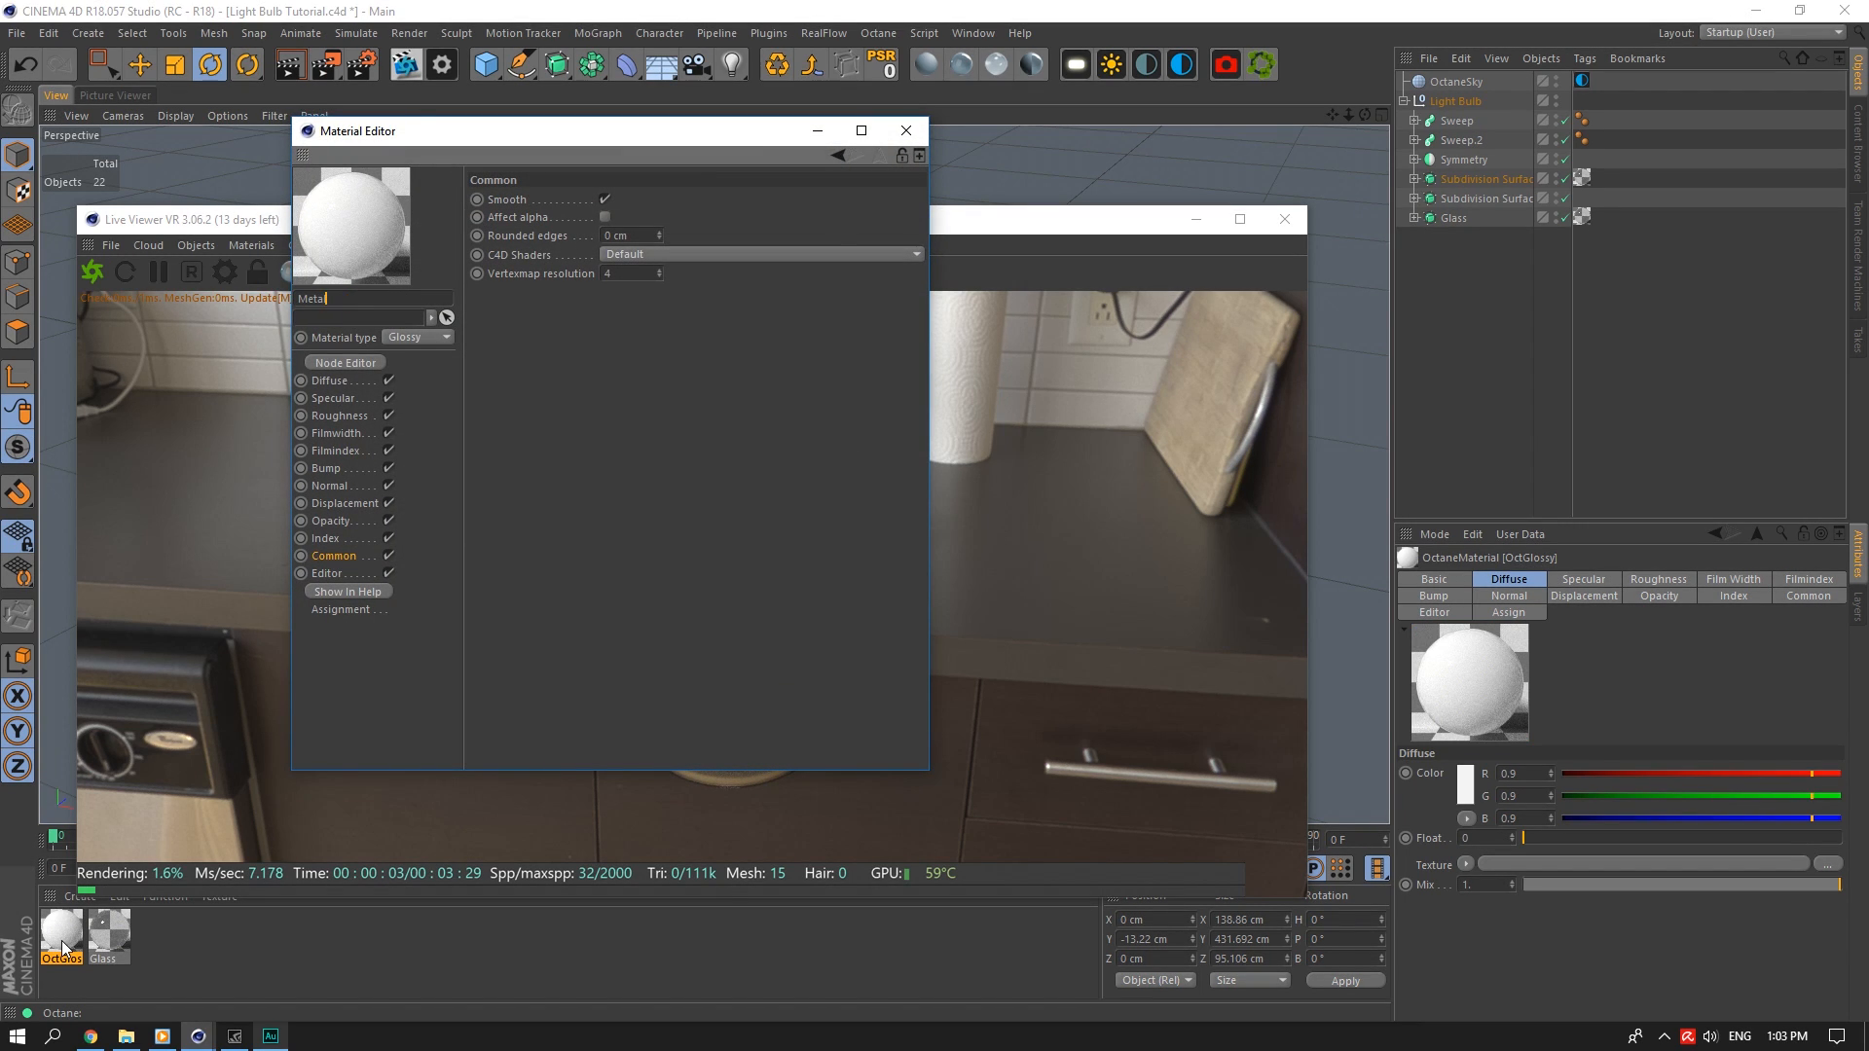
{"action": "type", "text": "Metal"}
{"action": "key", "text": "Return"}
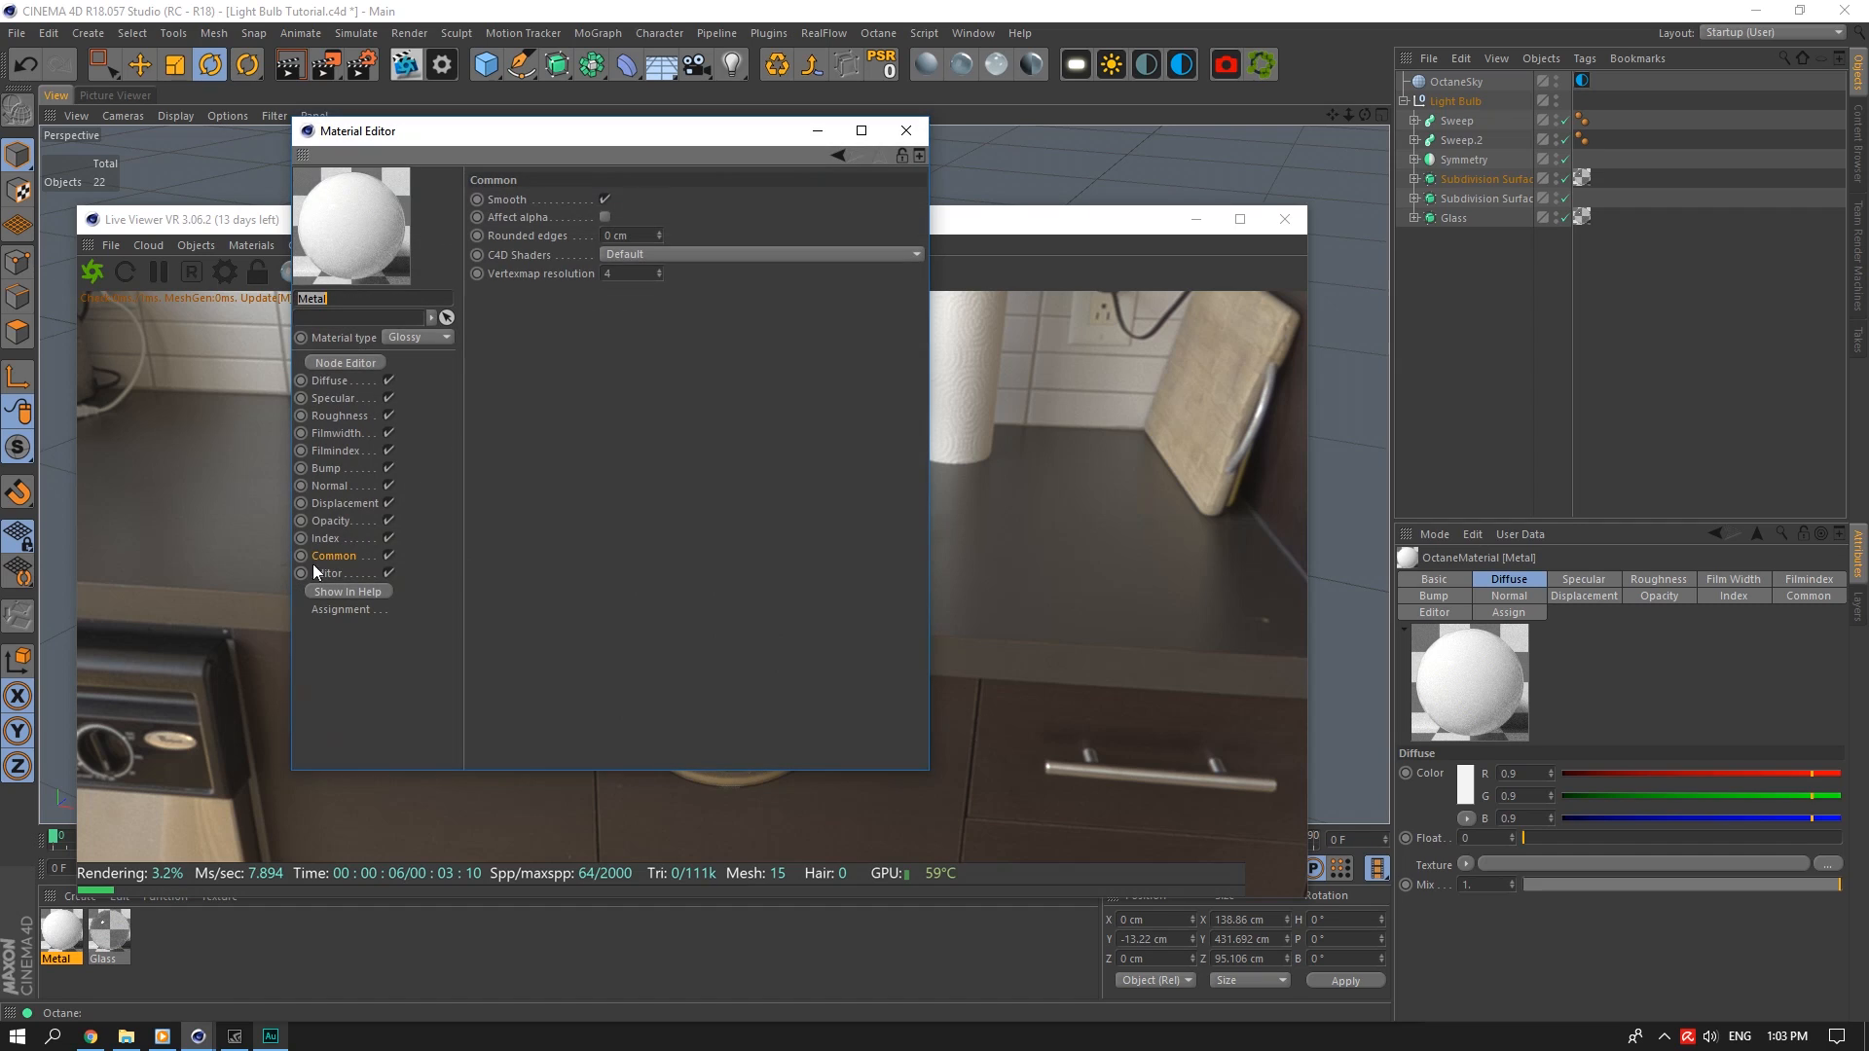
Set the Metal material's index to 7 and its diffuse color to black
{"action": "left_click", "coordinate": [338, 541]}
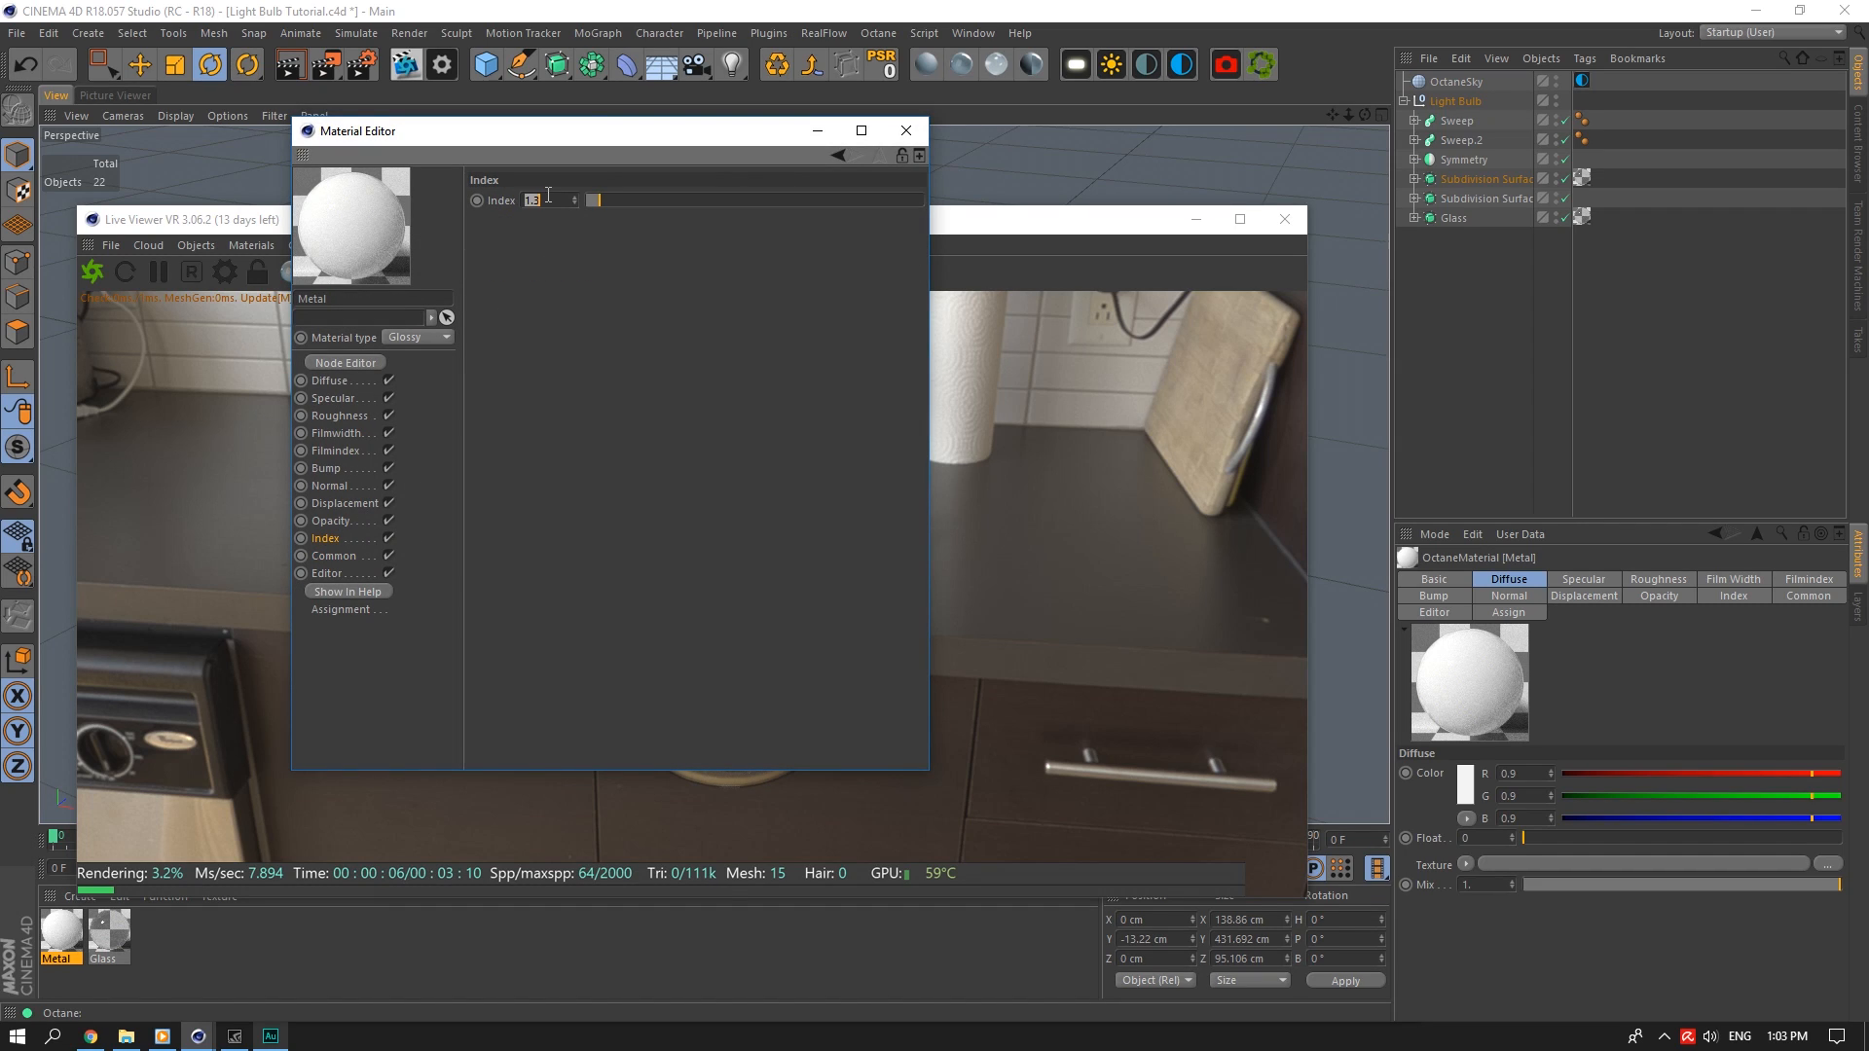
{"action": "type", "text": "7"}
{"action": "key", "text": "Return"}
{"action": "left_click", "coordinate": [328, 381]}
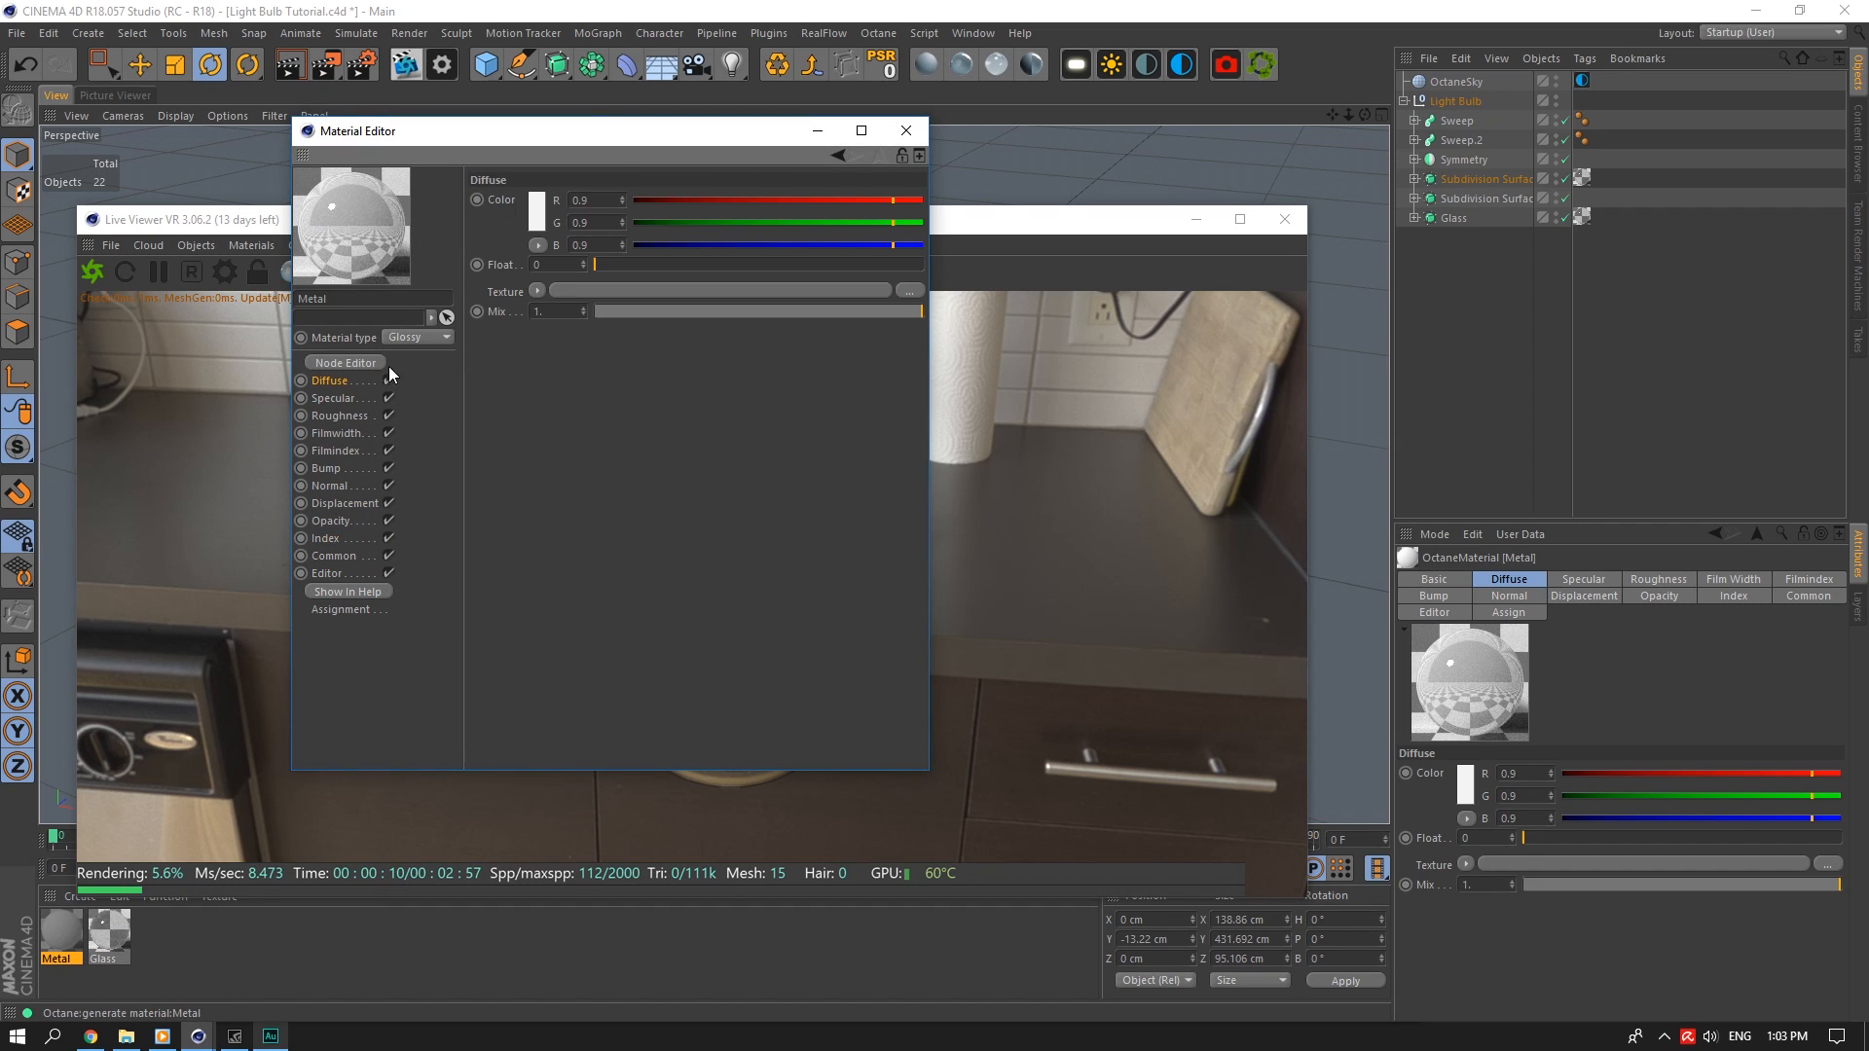
{"action": "left_click", "coordinate": [530, 220]}
{"action": "left_click", "coordinate": [495, 289]}
{"action": "left_click", "coordinate": [906, 131]}
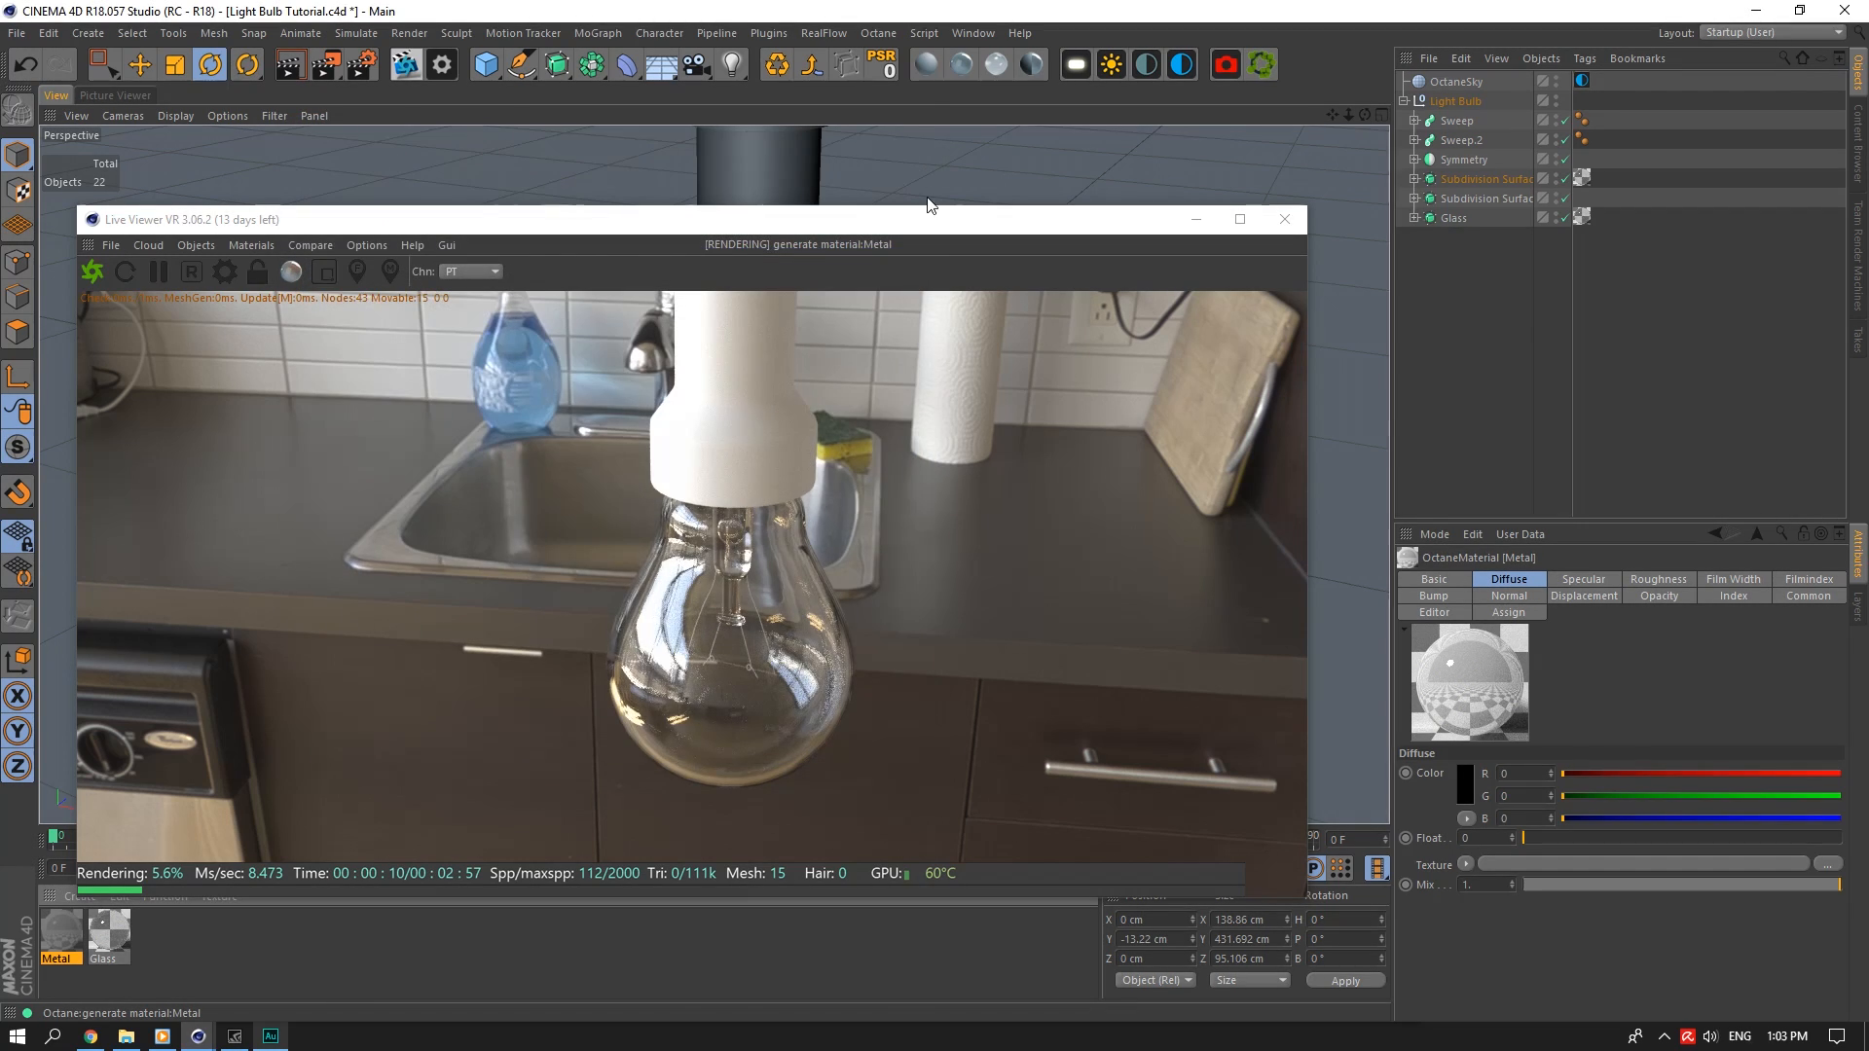
Move the live render window off the model and hide the outer Glass object in the viewport
{"action": "left_click_drag", "start_coordinate": [932, 220], "coordinate": [1069, 897]}
{"action": "scroll", "coordinate": [826, 621], "scroll_direction": "up", "scroll_amount": 2}
{"action": "scroll", "coordinate": [790, 554], "scroll_direction": "up", "scroll_amount": 1}
{"action": "left_click", "coordinate": [1556, 214]}
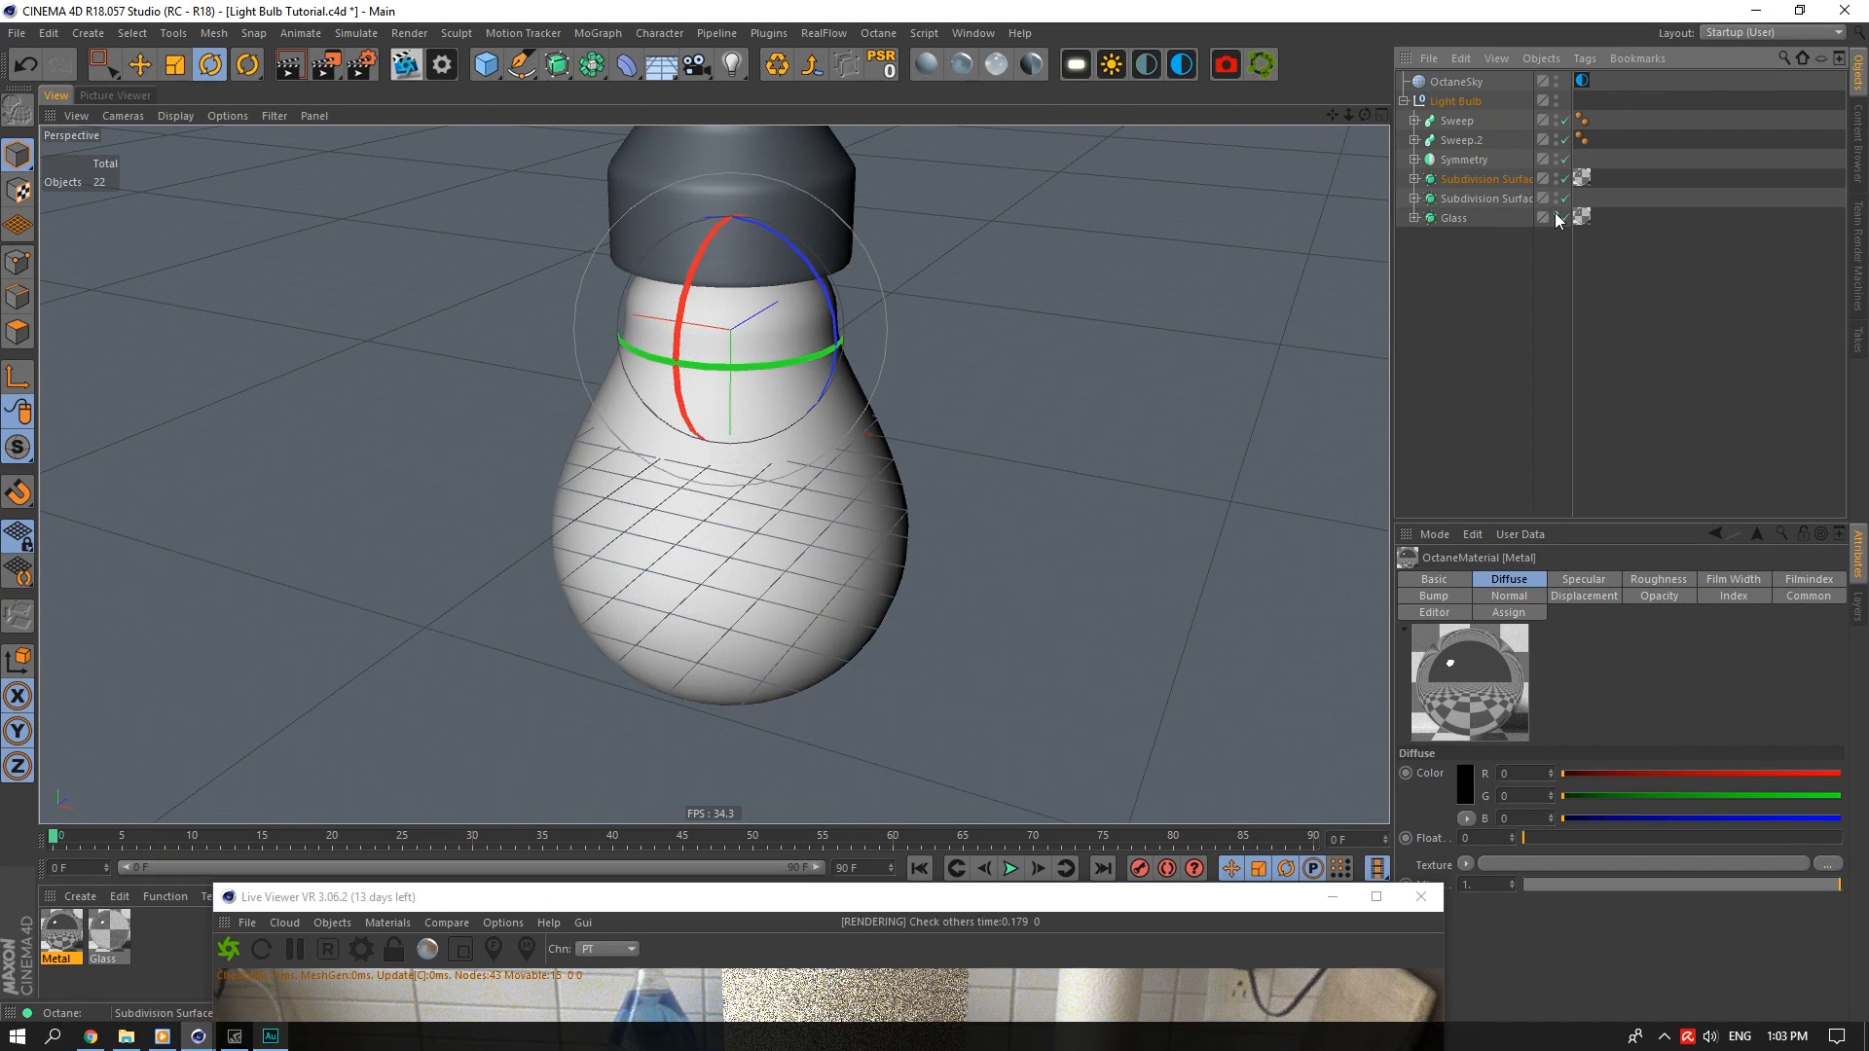
{"action": "left_click", "coordinate": [1555, 215]}
{"action": "scroll", "coordinate": [791, 473], "scroll_direction": "up", "scroll_amount": 2}
Select the support wires' Symmetry object and assign the Glass material to it
{"action": "left_click", "coordinate": [785, 469]}
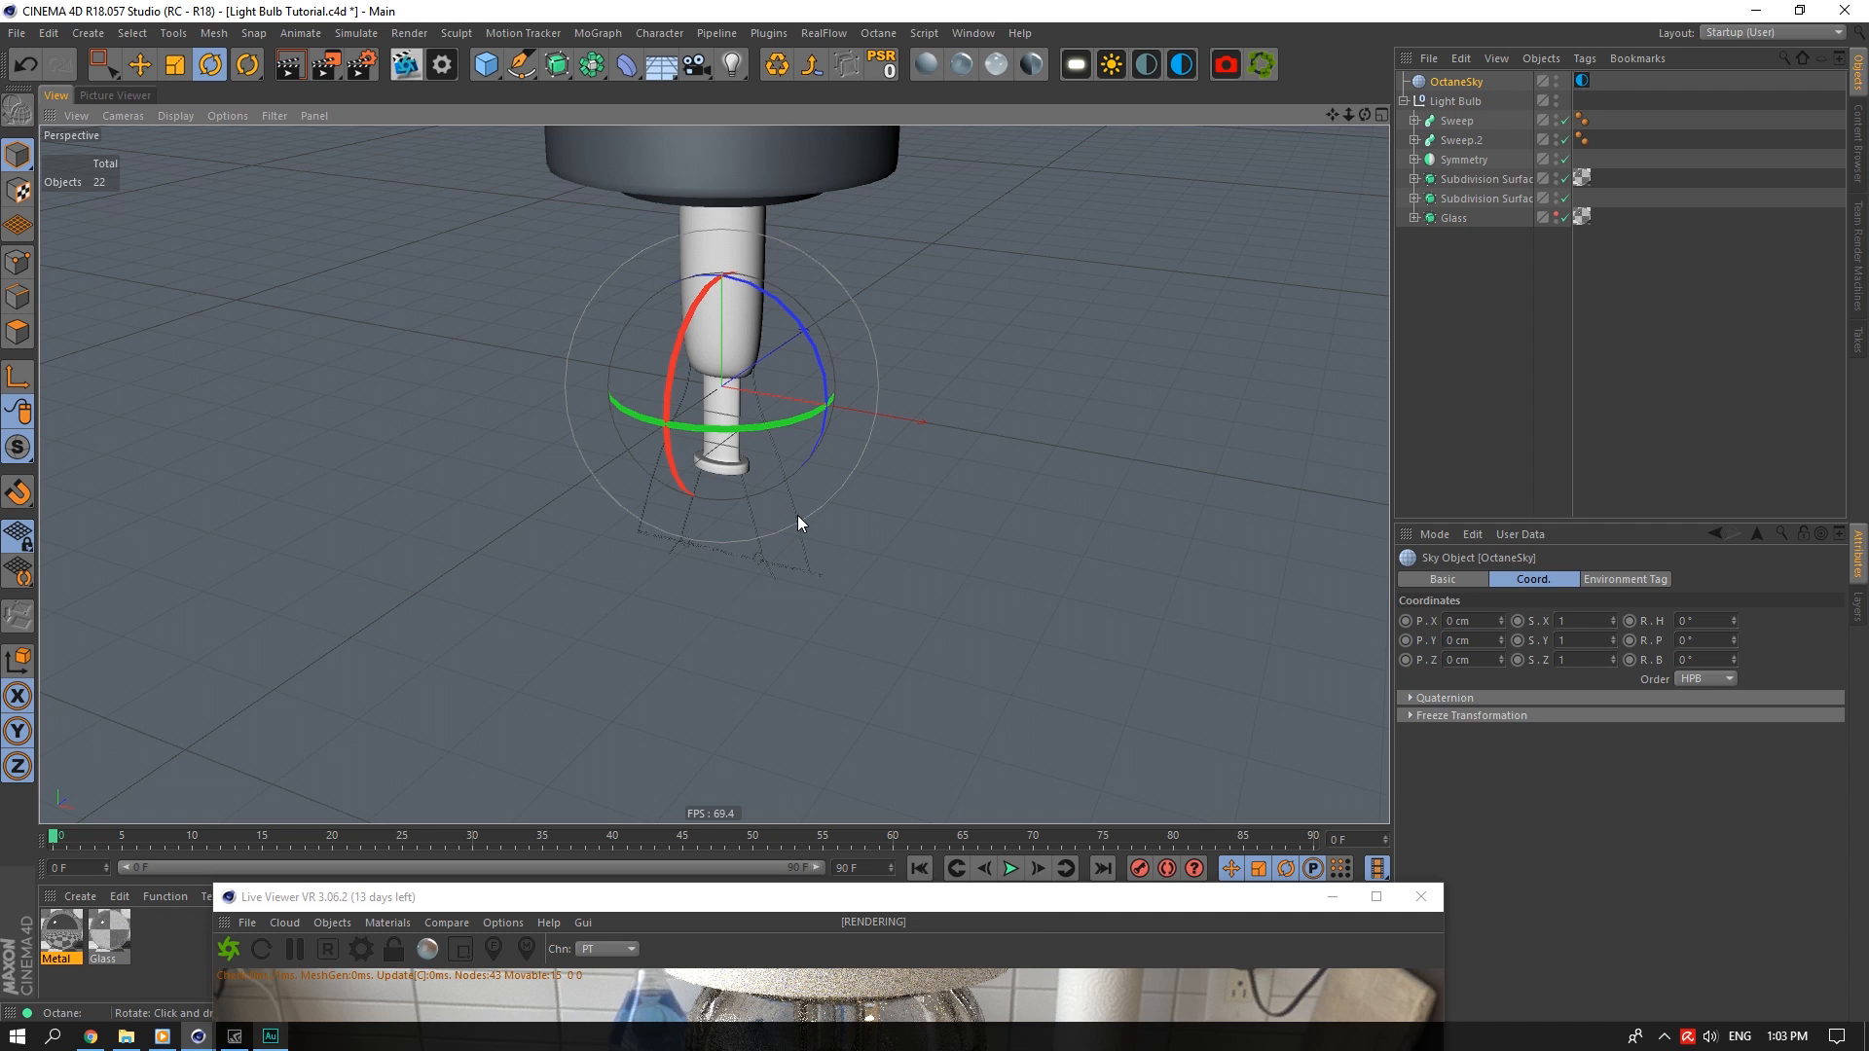
{"action": "key", "text": "e"}
{"action": "scroll", "coordinate": [786, 464], "scroll_direction": "up", "scroll_amount": 2}
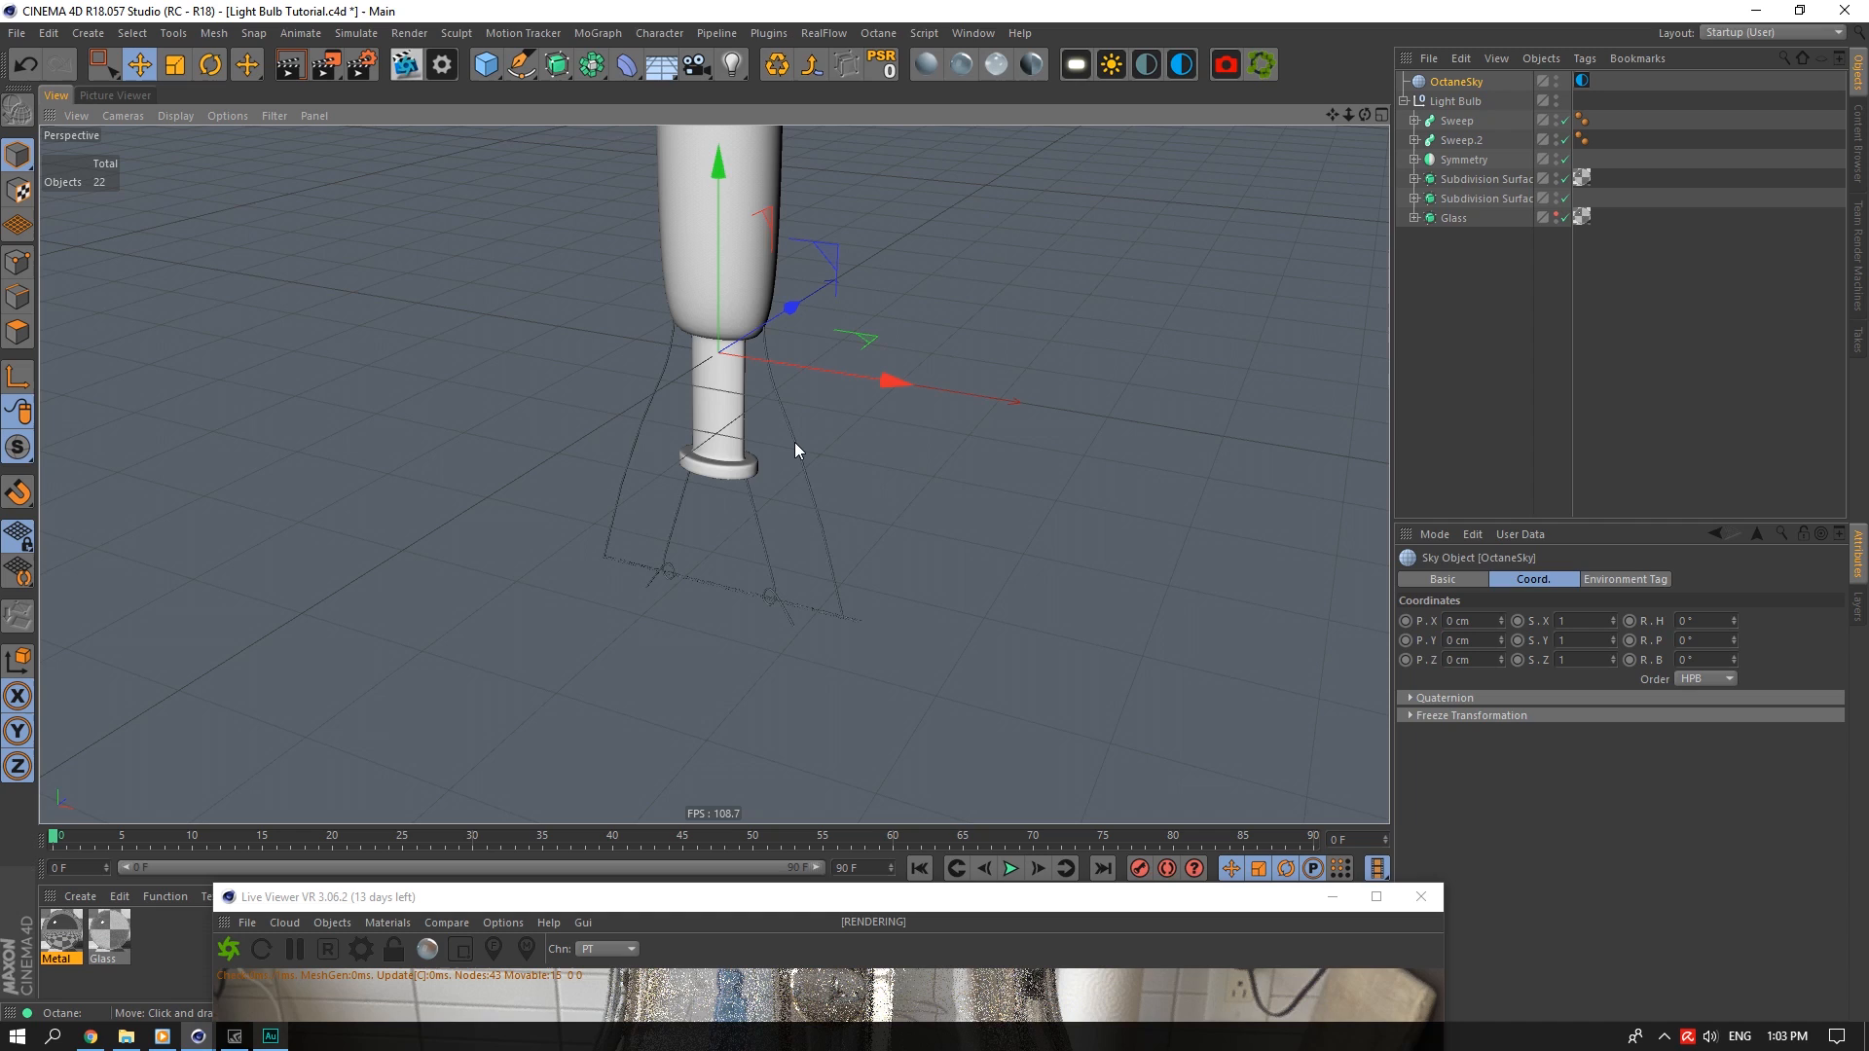
{"action": "left_click", "coordinate": [794, 446]}
{"action": "left_click_drag", "start_coordinate": [83, 918], "coordinate": [1629, 227]}
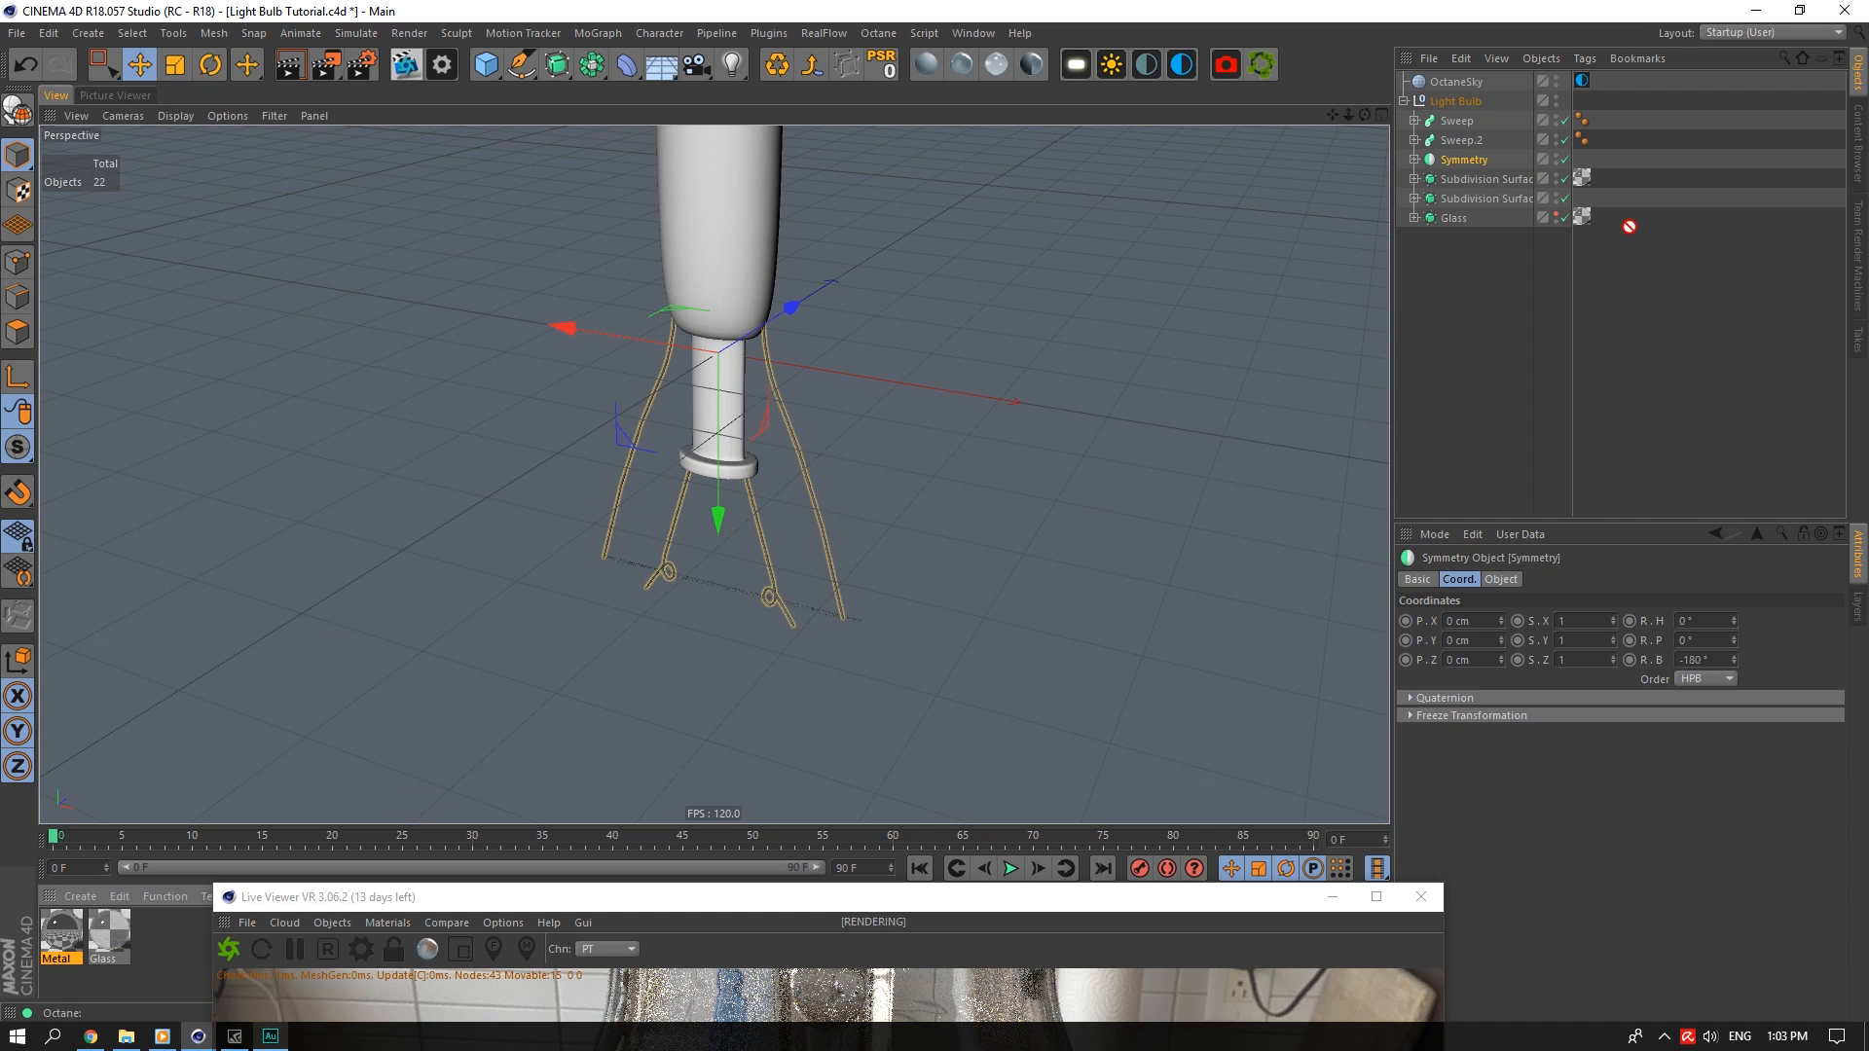
{"action": "left_click_drag", "start_coordinate": [1465, 168], "coordinate": [1465, 165]}
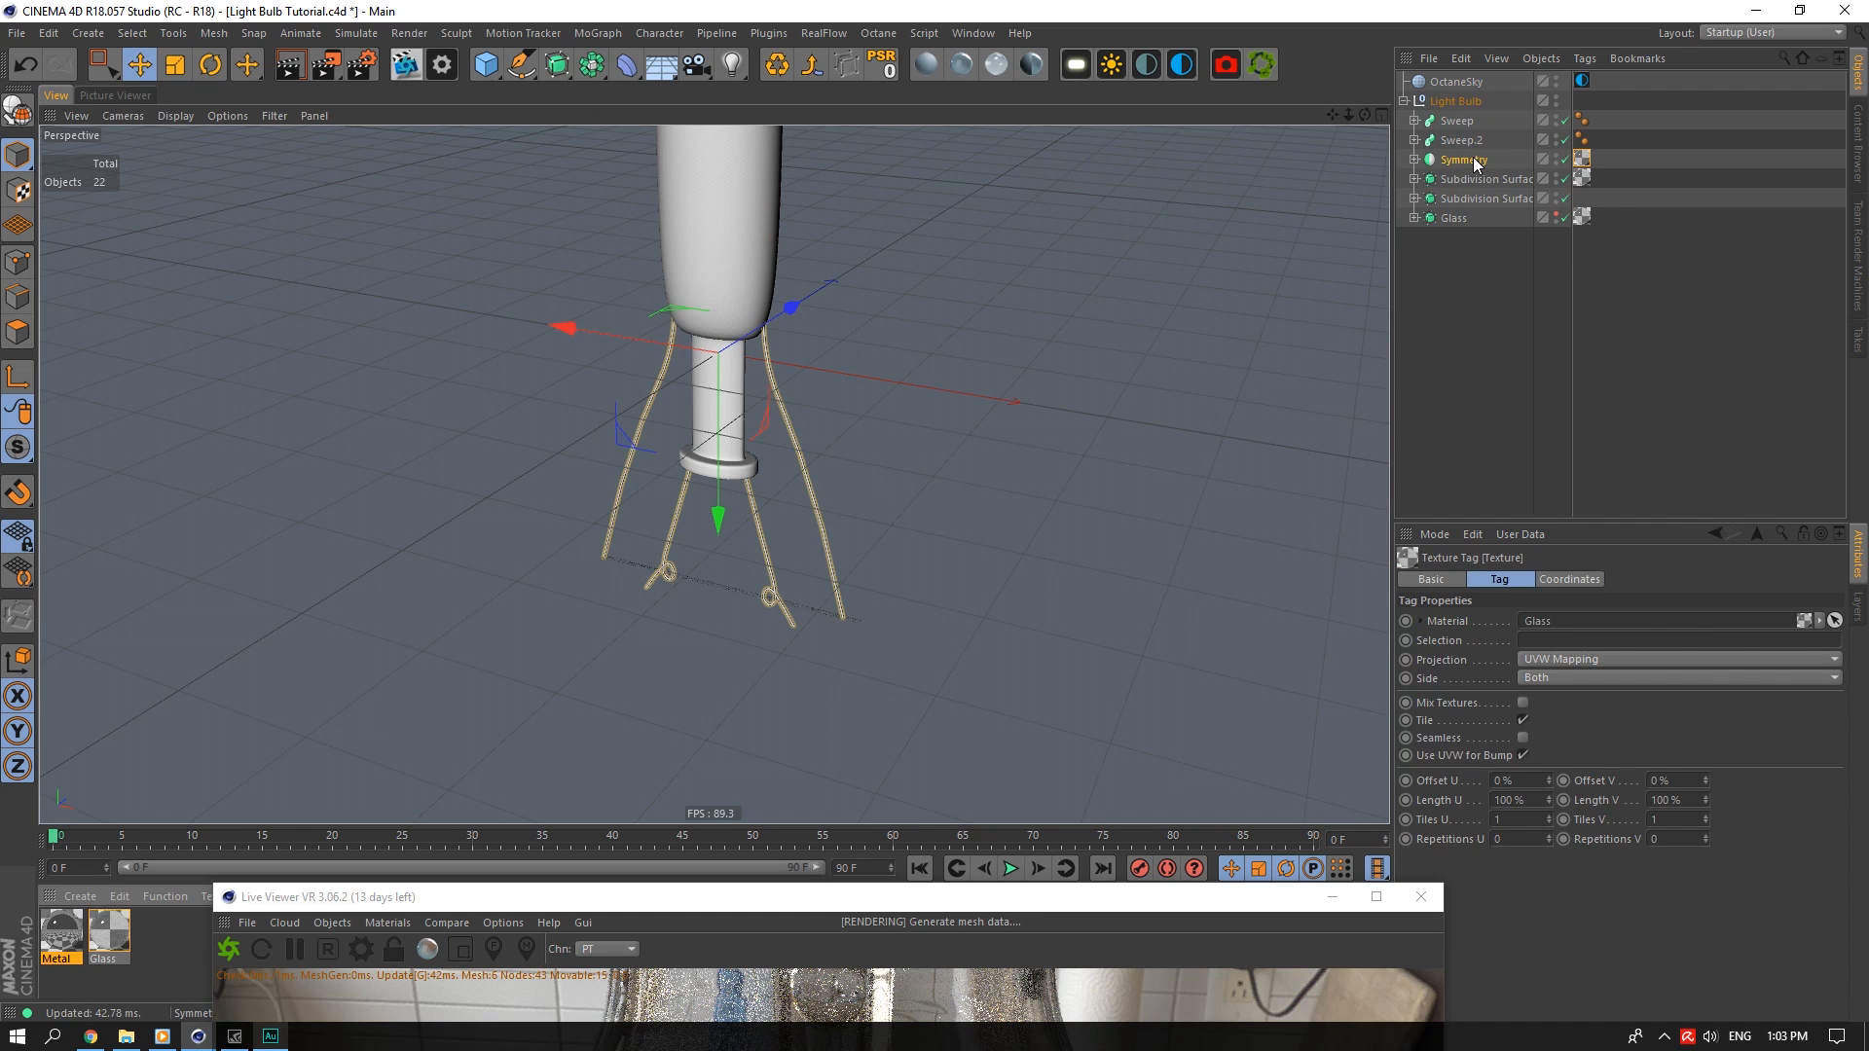
Turn off the Textures display in the perspective view
{"action": "left_click", "coordinate": [718, 586]}
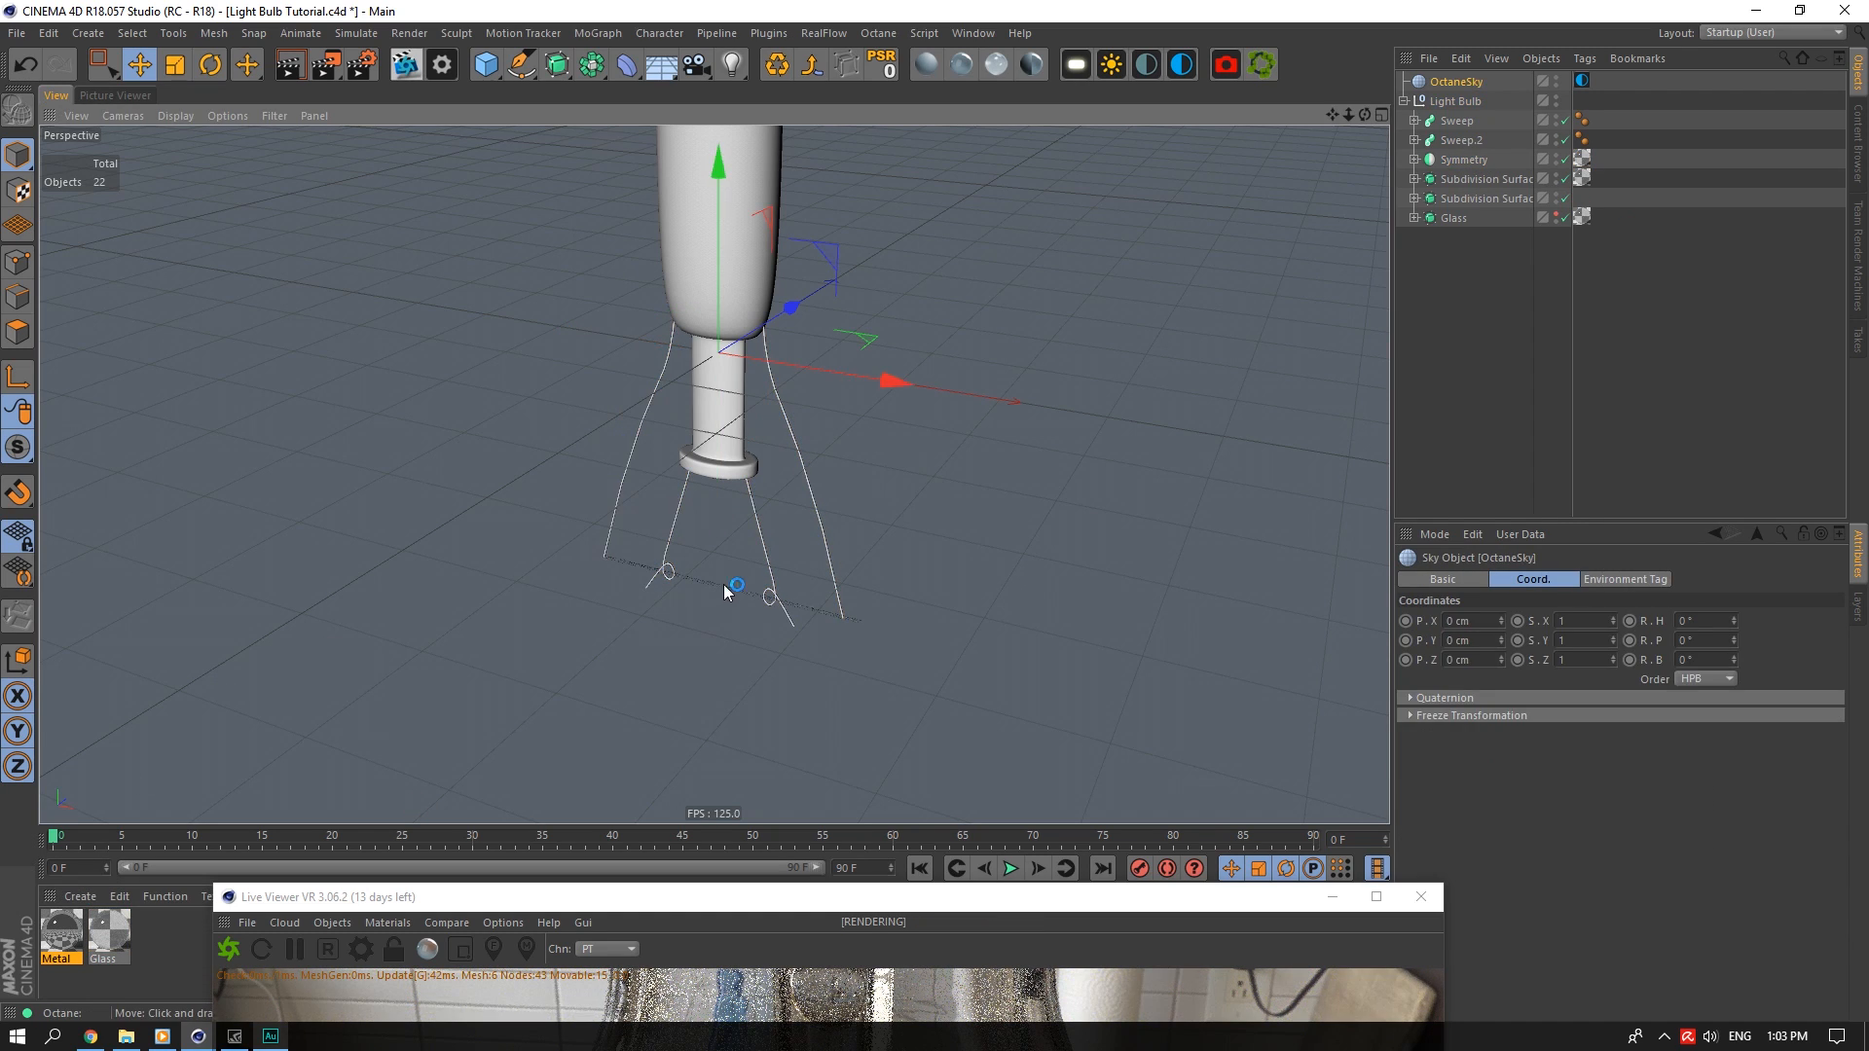
{"action": "left_click", "coordinate": [1463, 161]}
{"action": "left_click", "coordinate": [230, 115]}
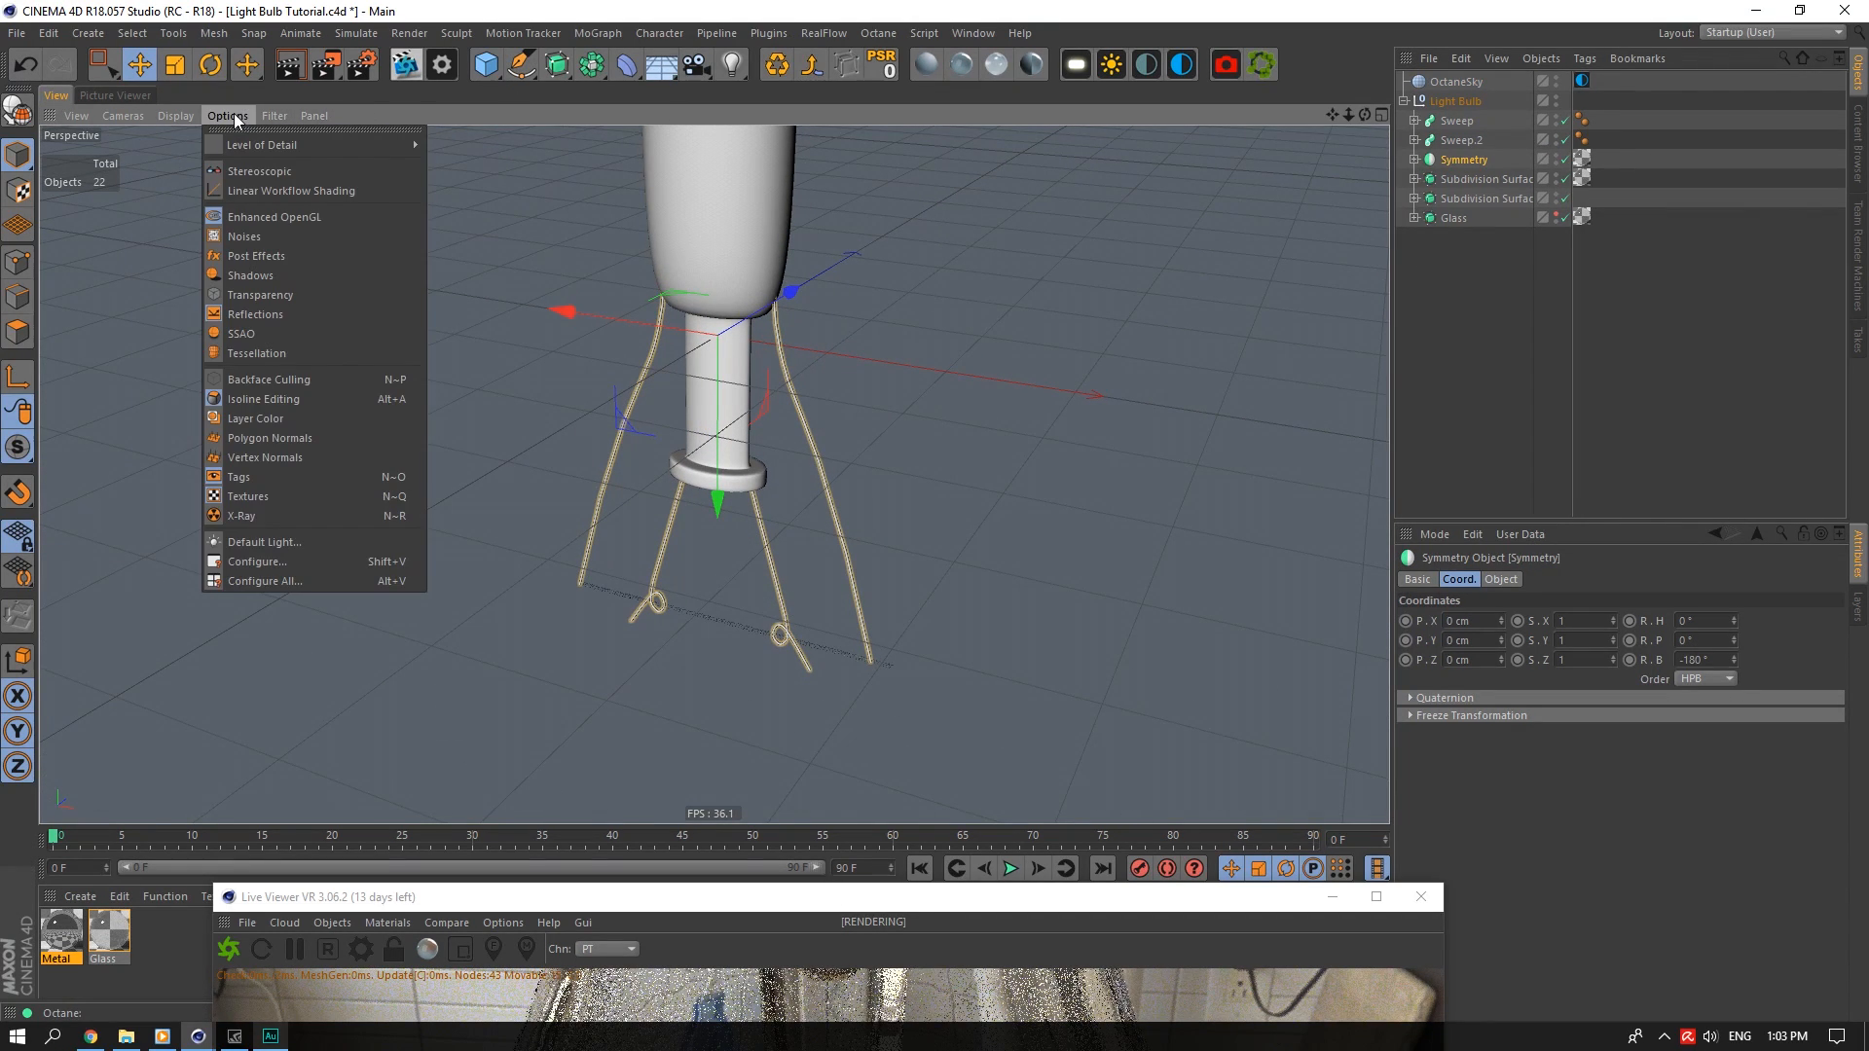
{"action": "left_click", "coordinate": [283, 505]}
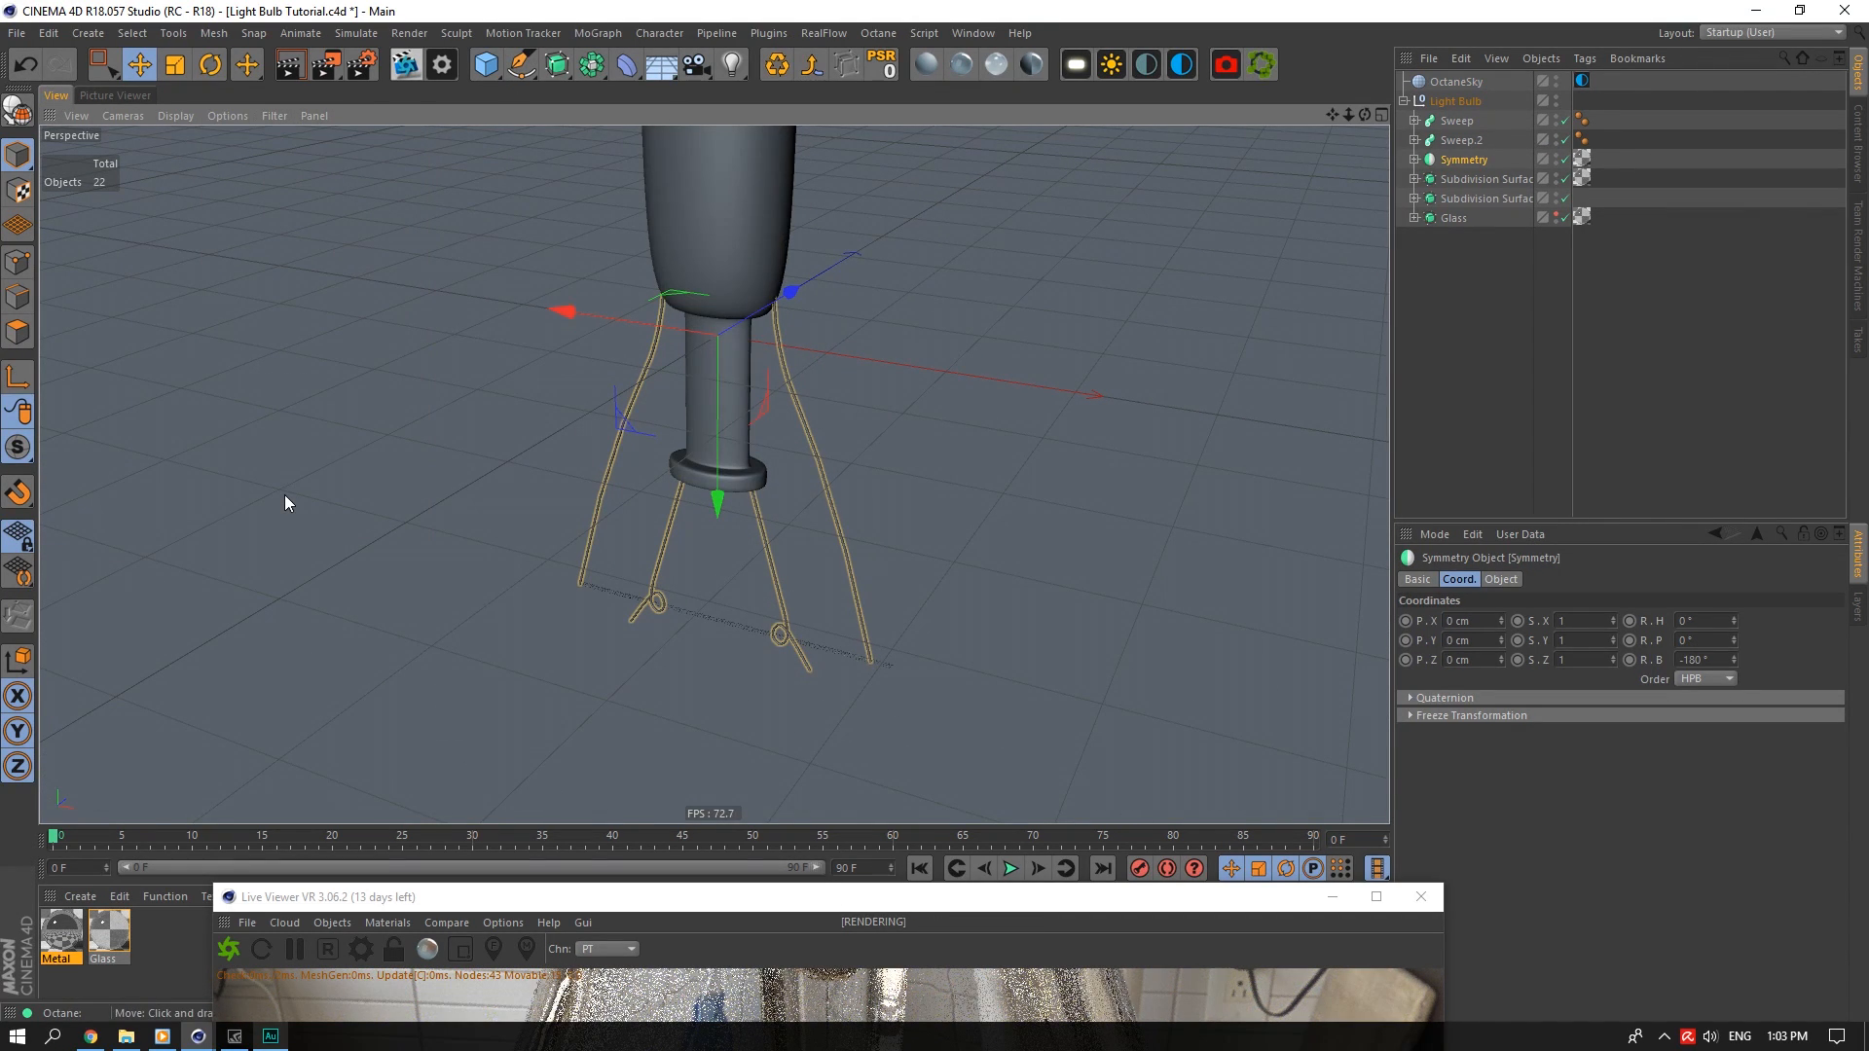
Create a diffuse Octane material, name it Emission, and move its editor clear of the wires
{"action": "left_click", "coordinate": [926, 64]}
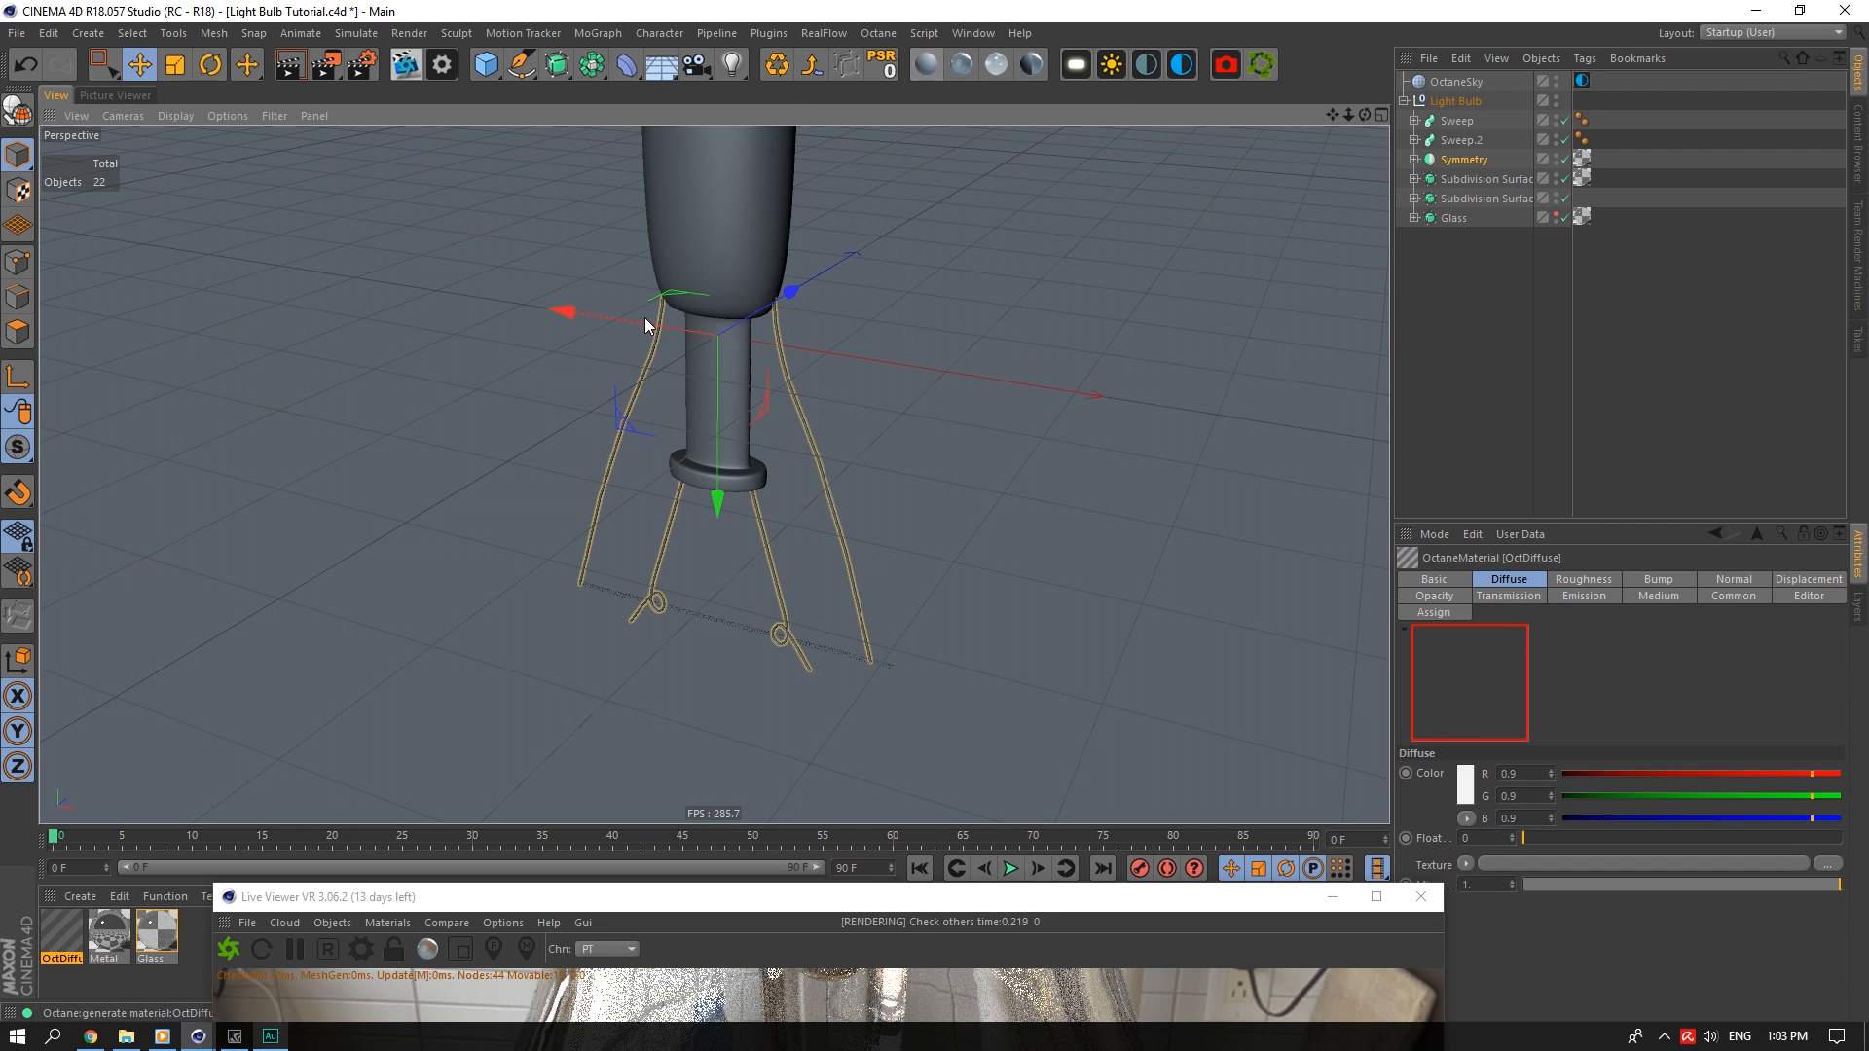
{"action": "double_click", "coordinate": [64, 925]}
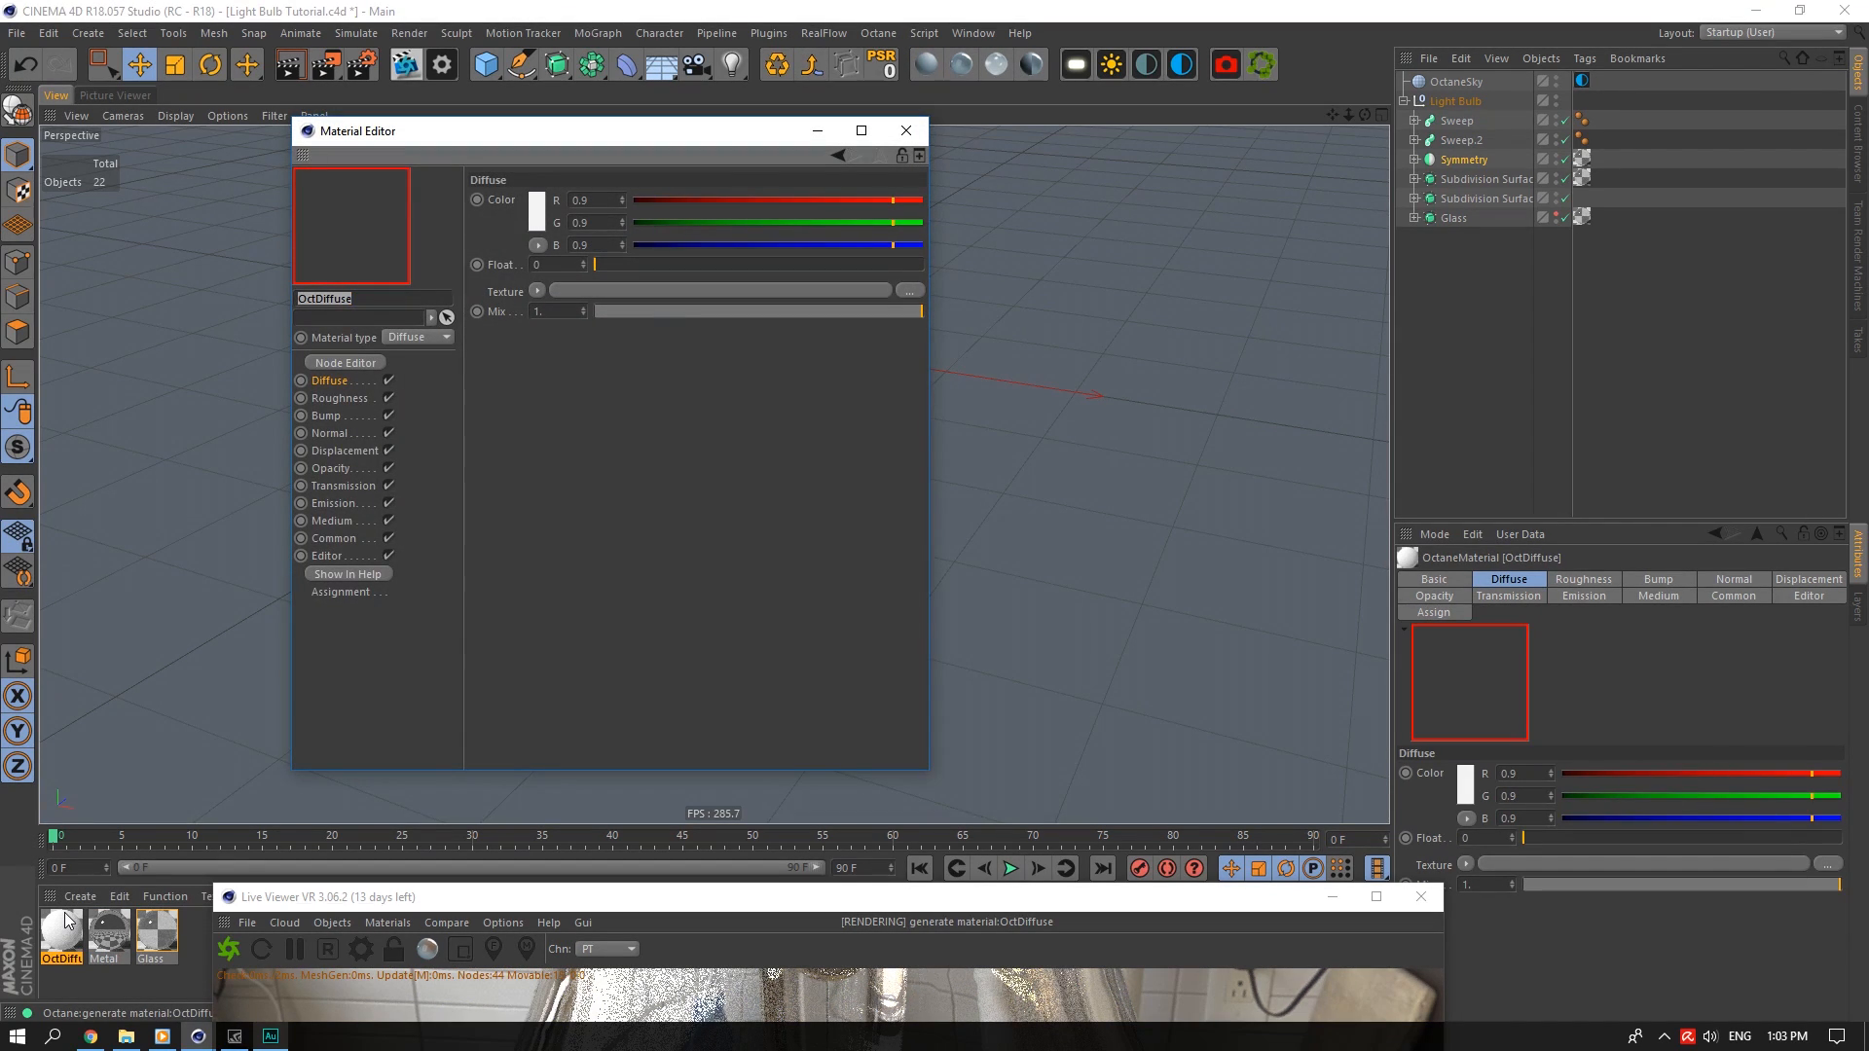
{"action": "type", "text": "Emiss"}
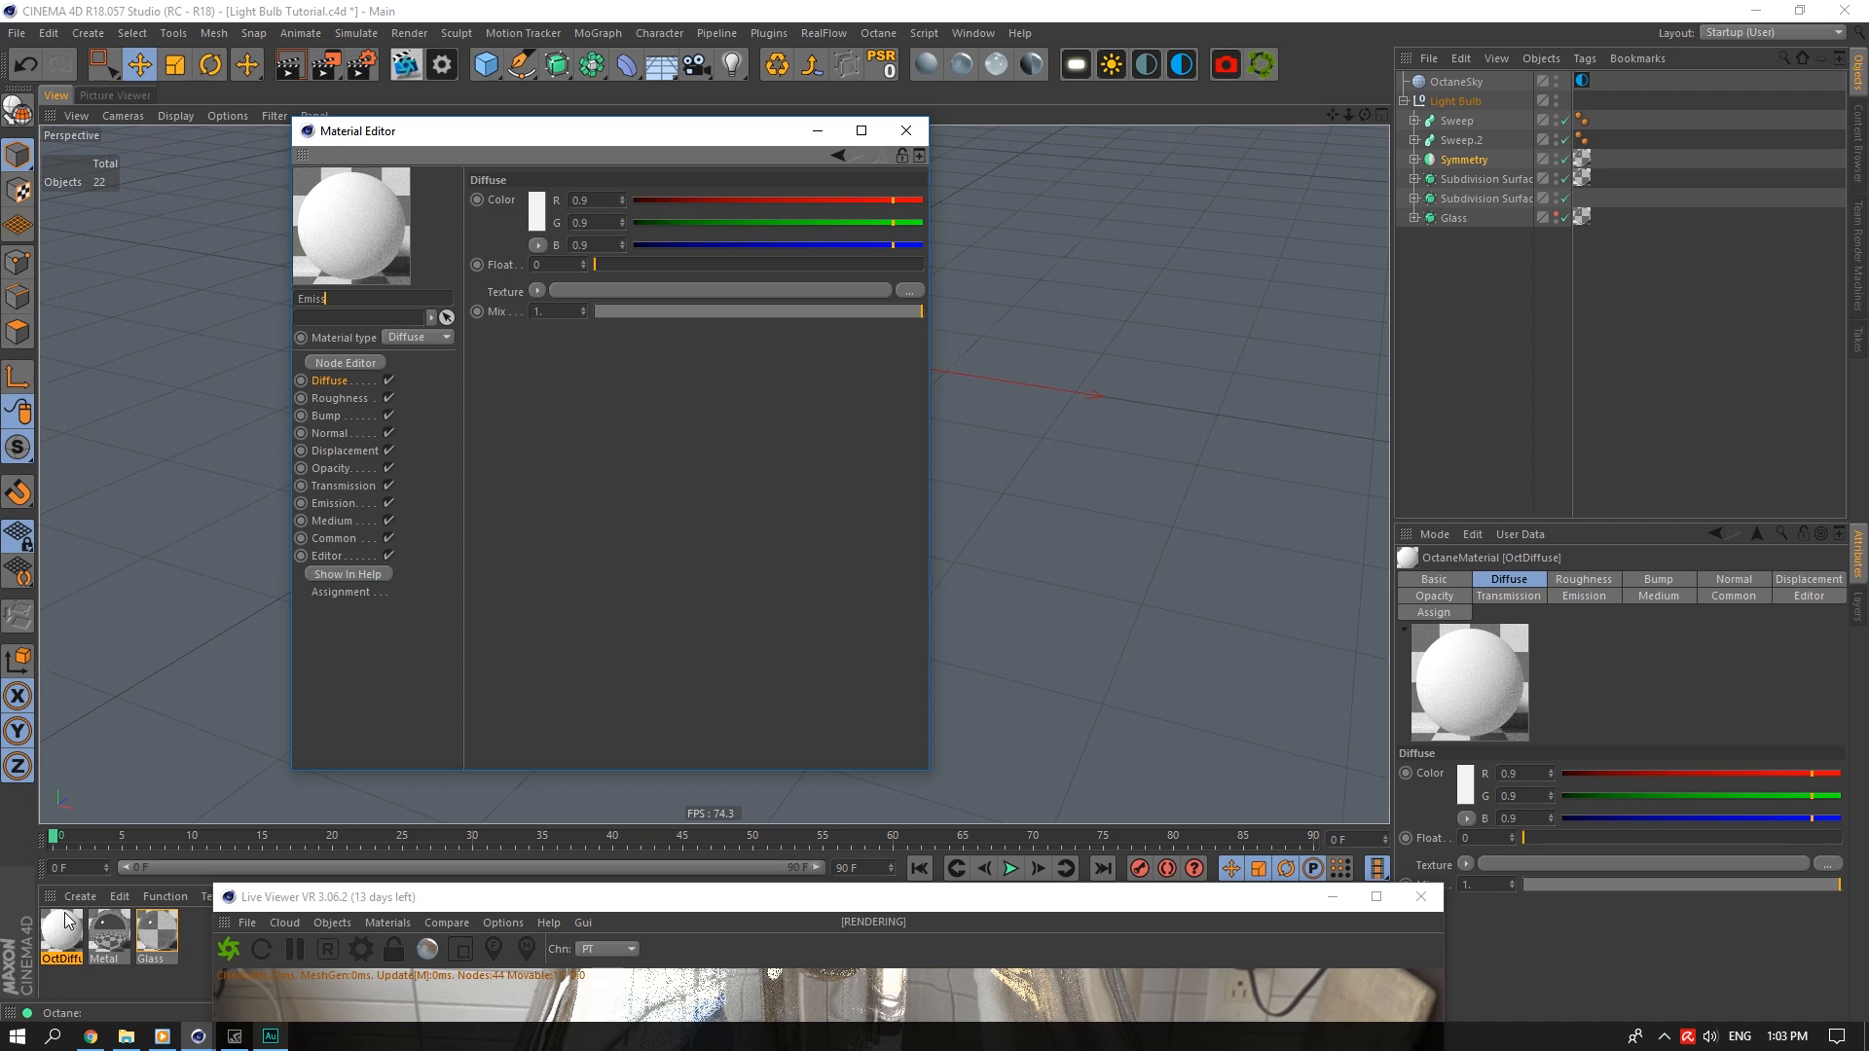
{"action": "type", "text": "ion"}
{"action": "key", "text": "Return"}
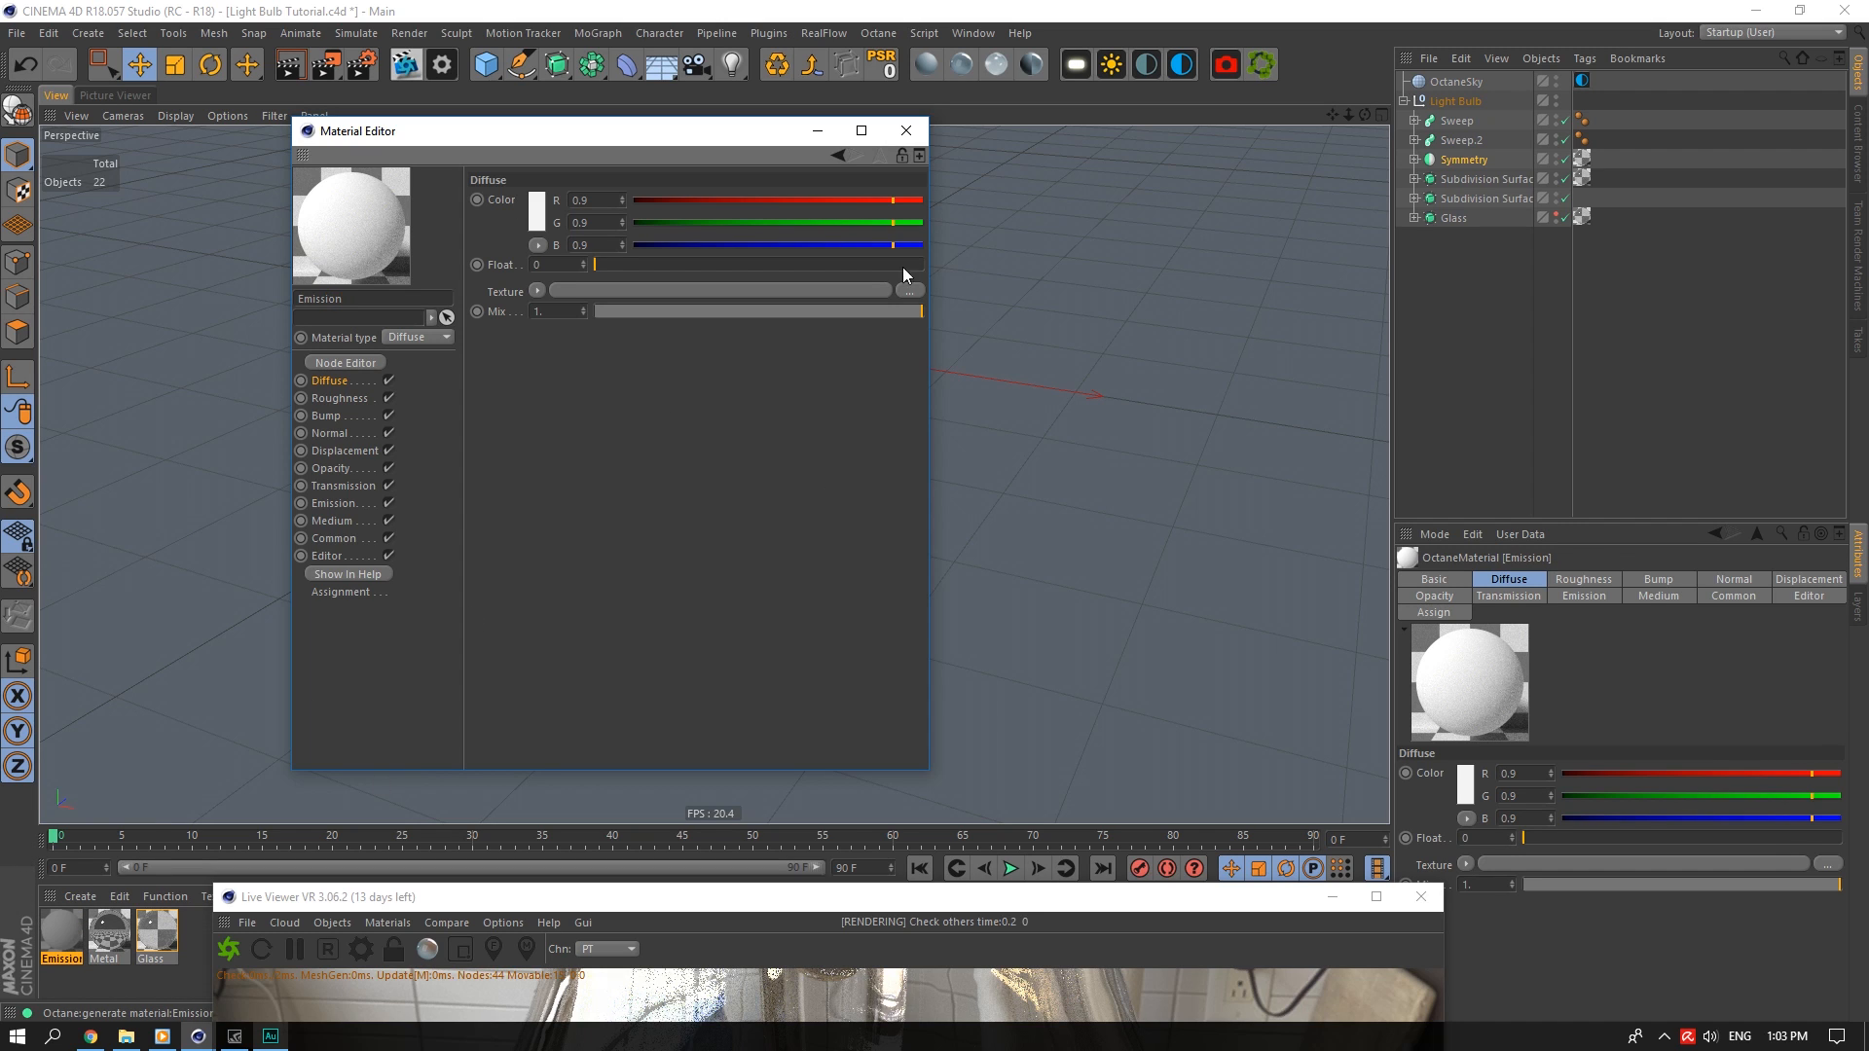
{"action": "left_click_drag", "start_coordinate": [603, 130], "coordinate": [1186, 689]}
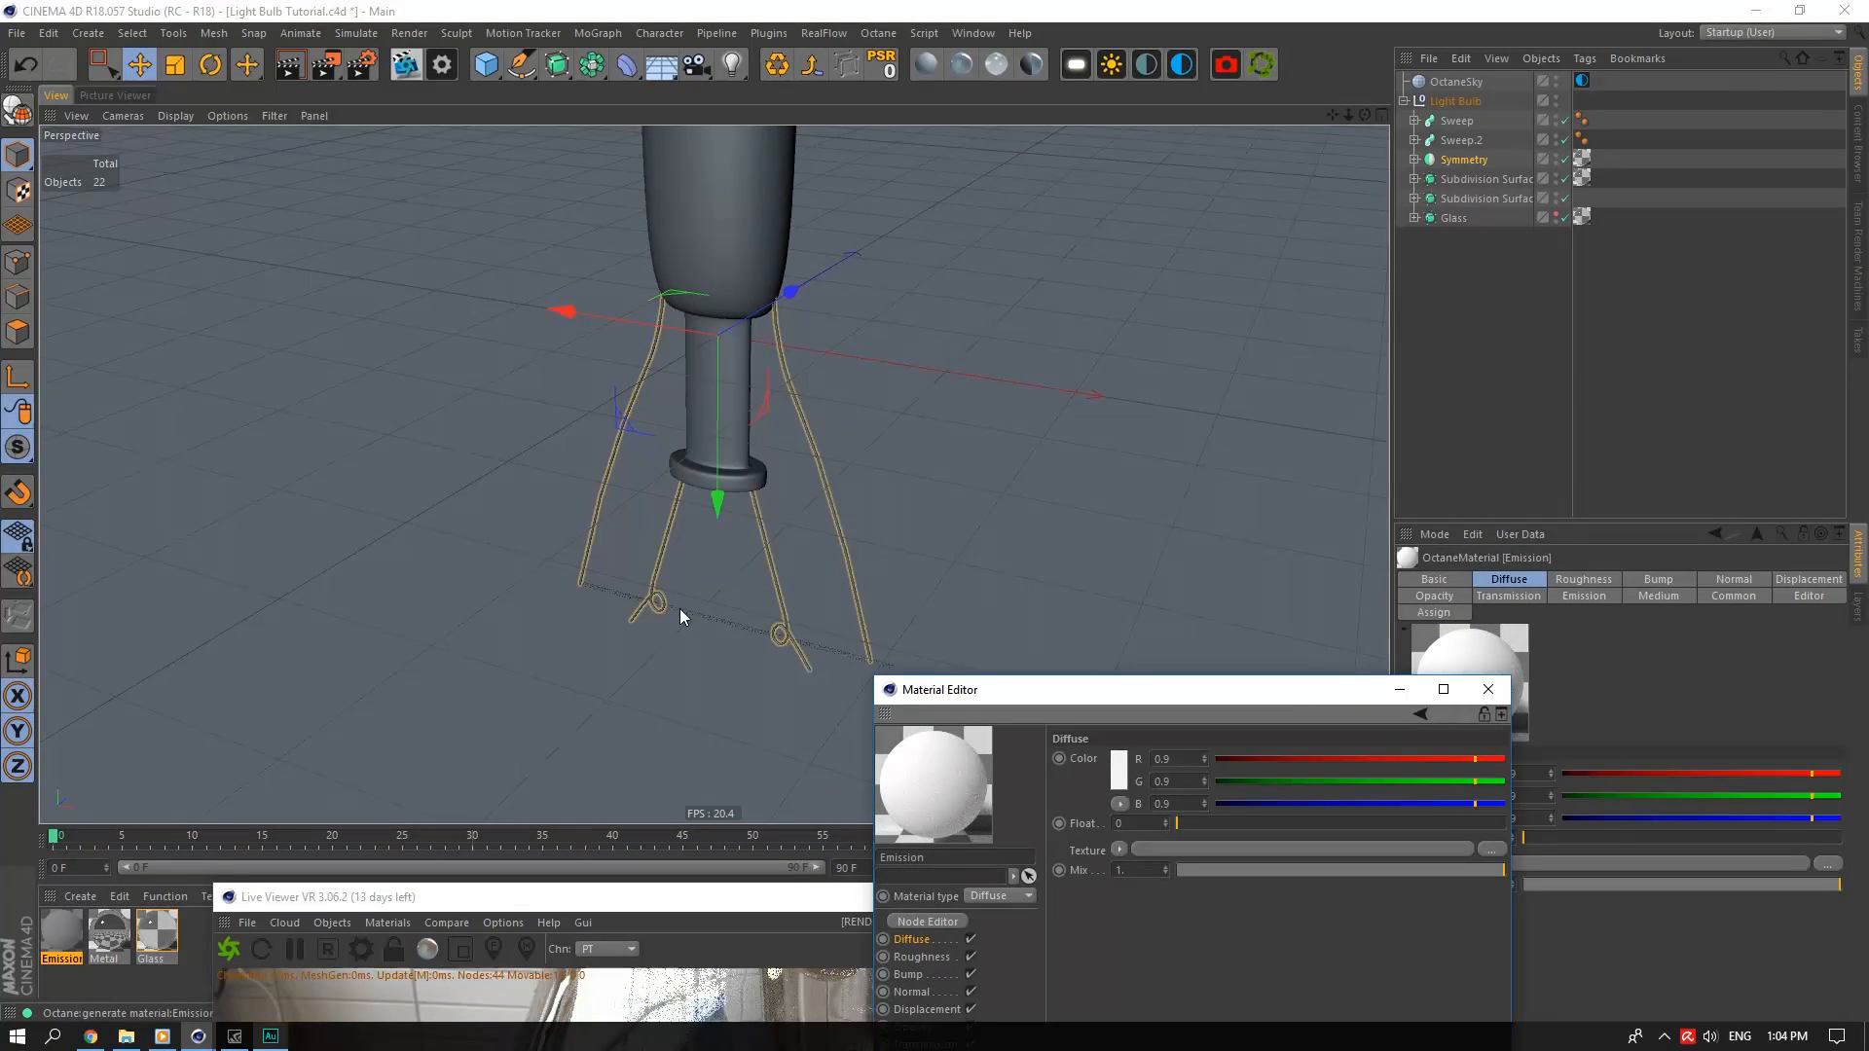
Stop the live render and apply the Emission material to the coiled filament, Sweep.2
{"action": "left_click", "coordinate": [707, 655]}
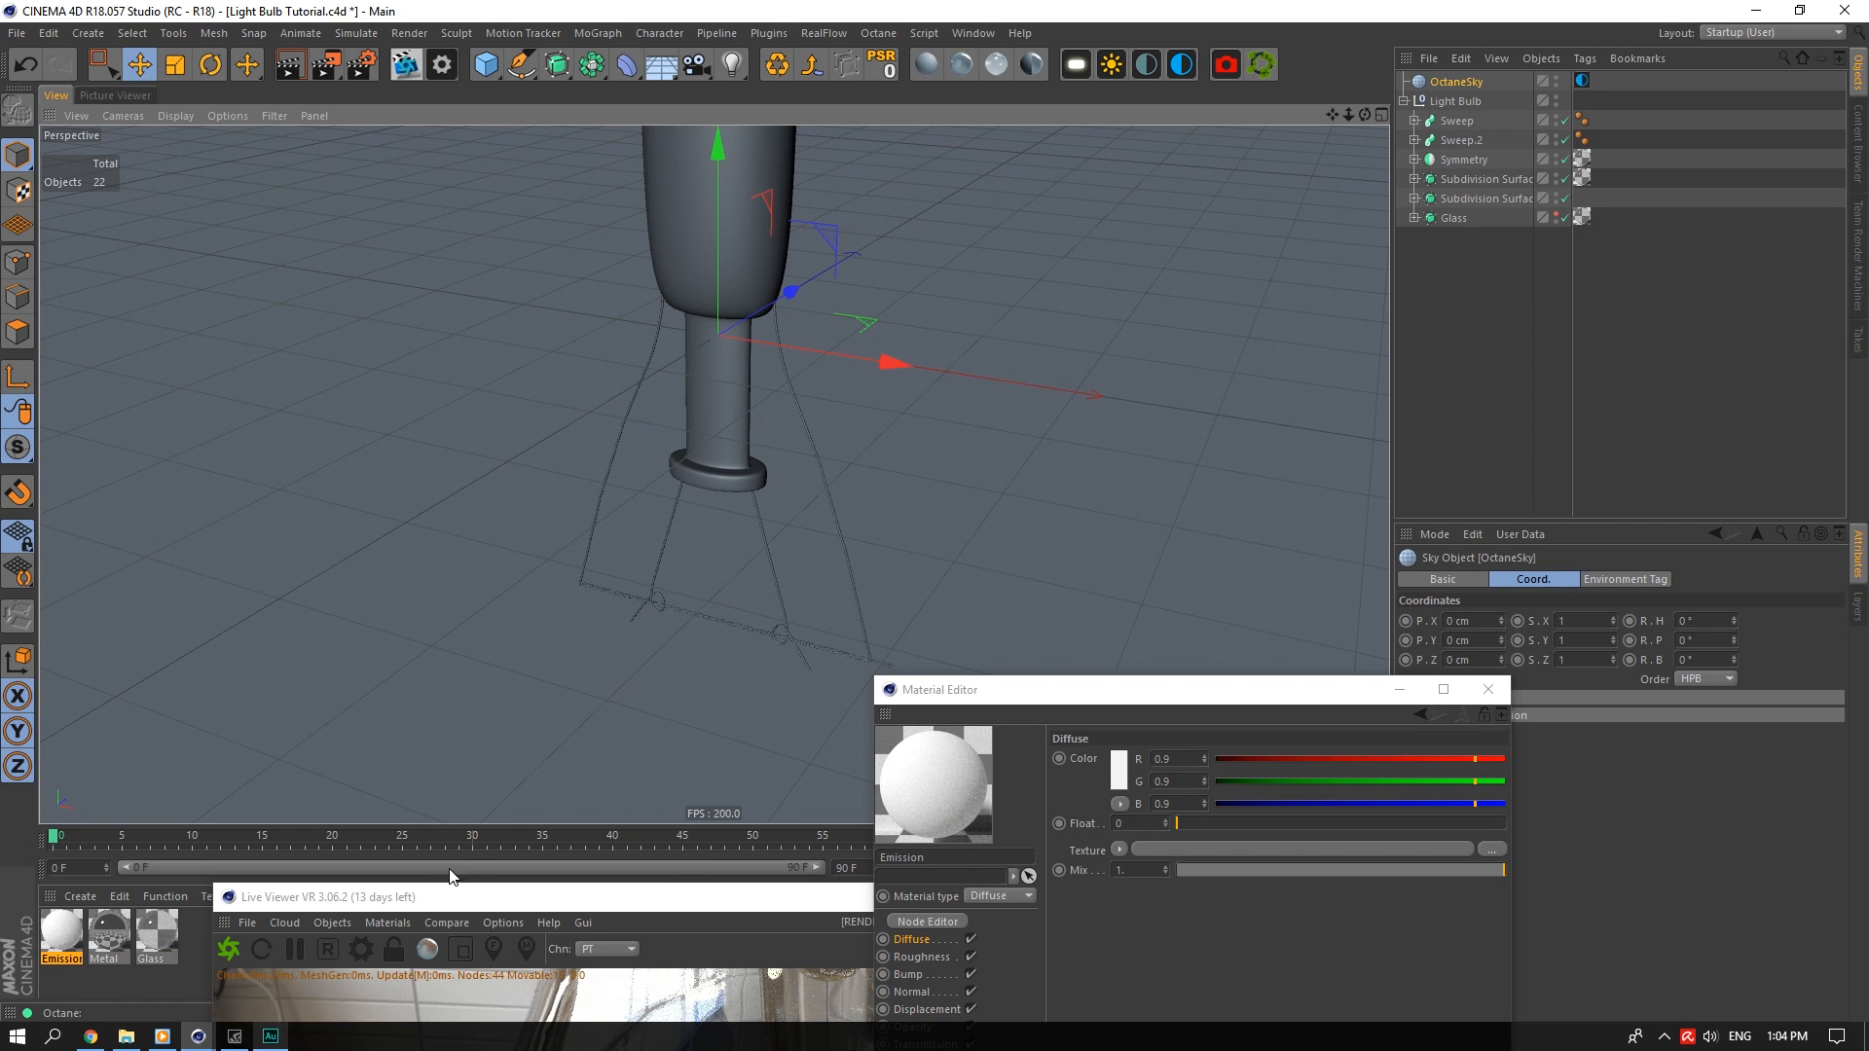
{"action": "left_click_drag", "start_coordinate": [409, 903], "coordinate": [392, 791]}
{"action": "left_click", "coordinate": [312, 834]}
{"action": "left_click_drag", "start_coordinate": [539, 778], "coordinate": [684, 926]}
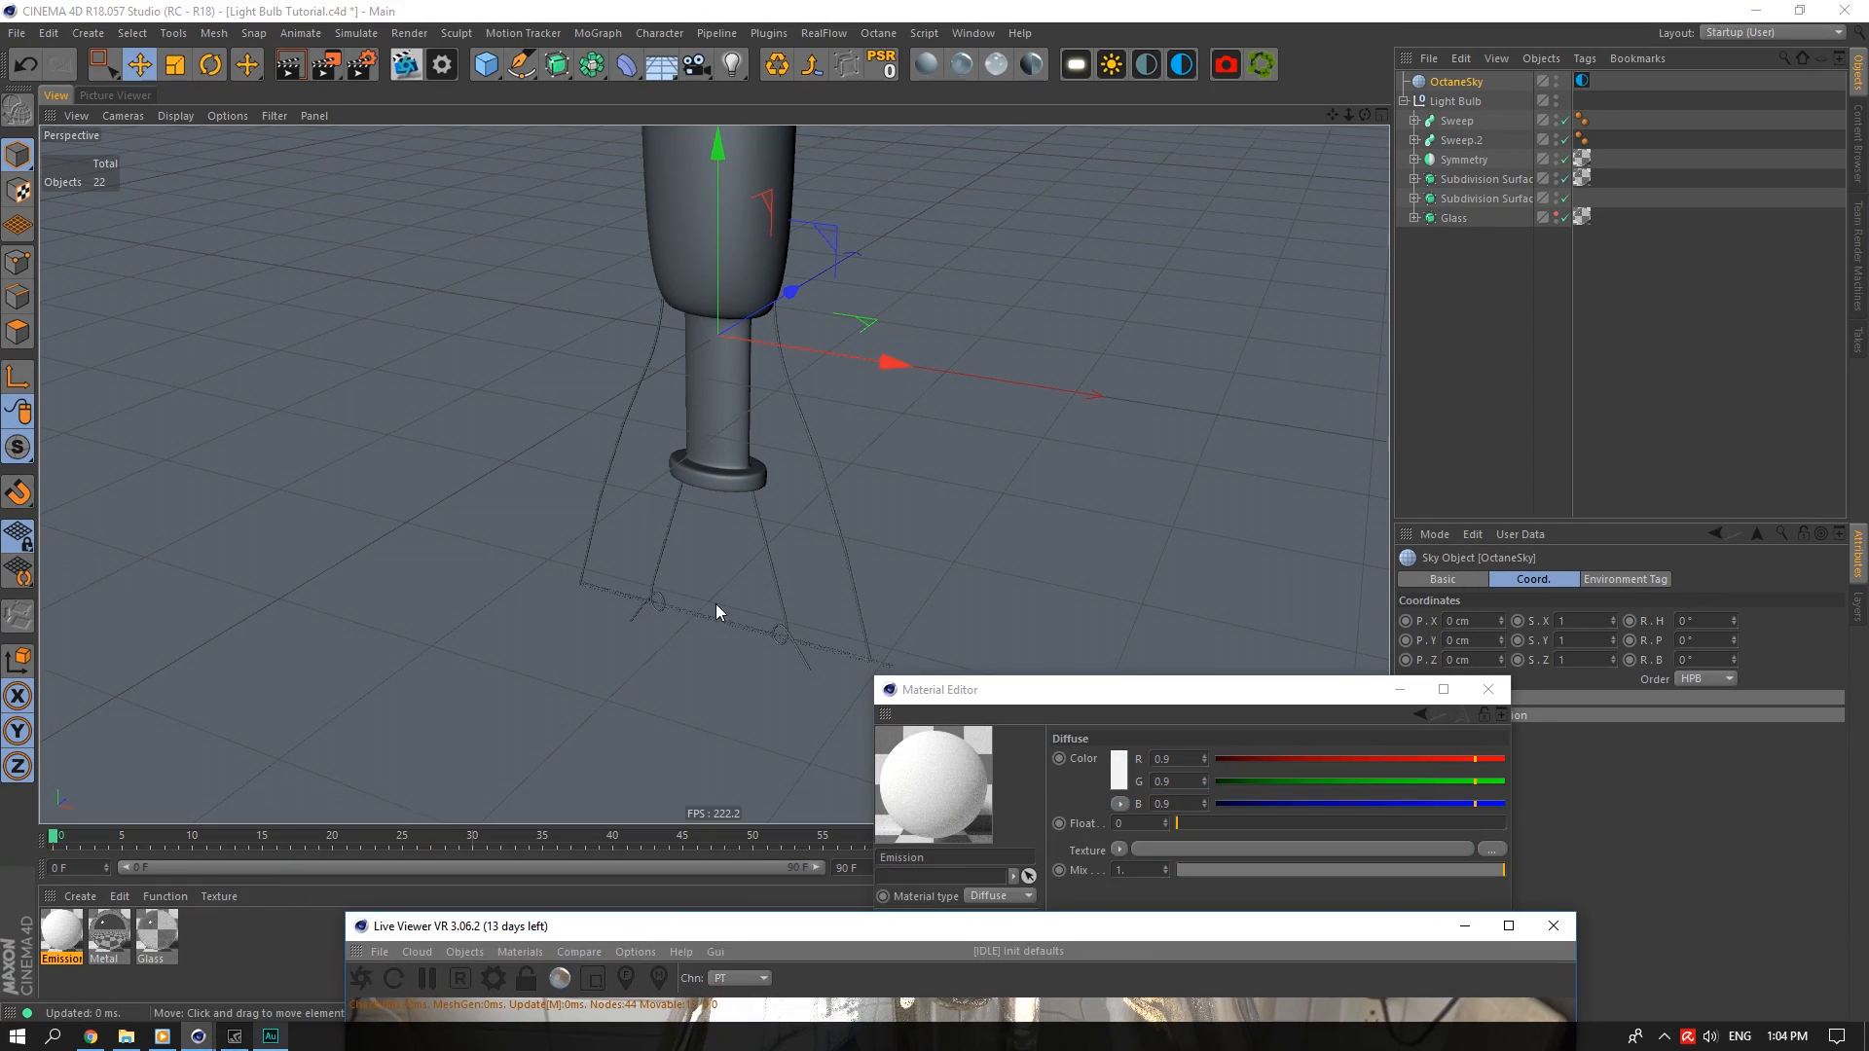
{"action": "scroll", "coordinate": [668, 648], "scroll_direction": "up", "scroll_amount": 5}
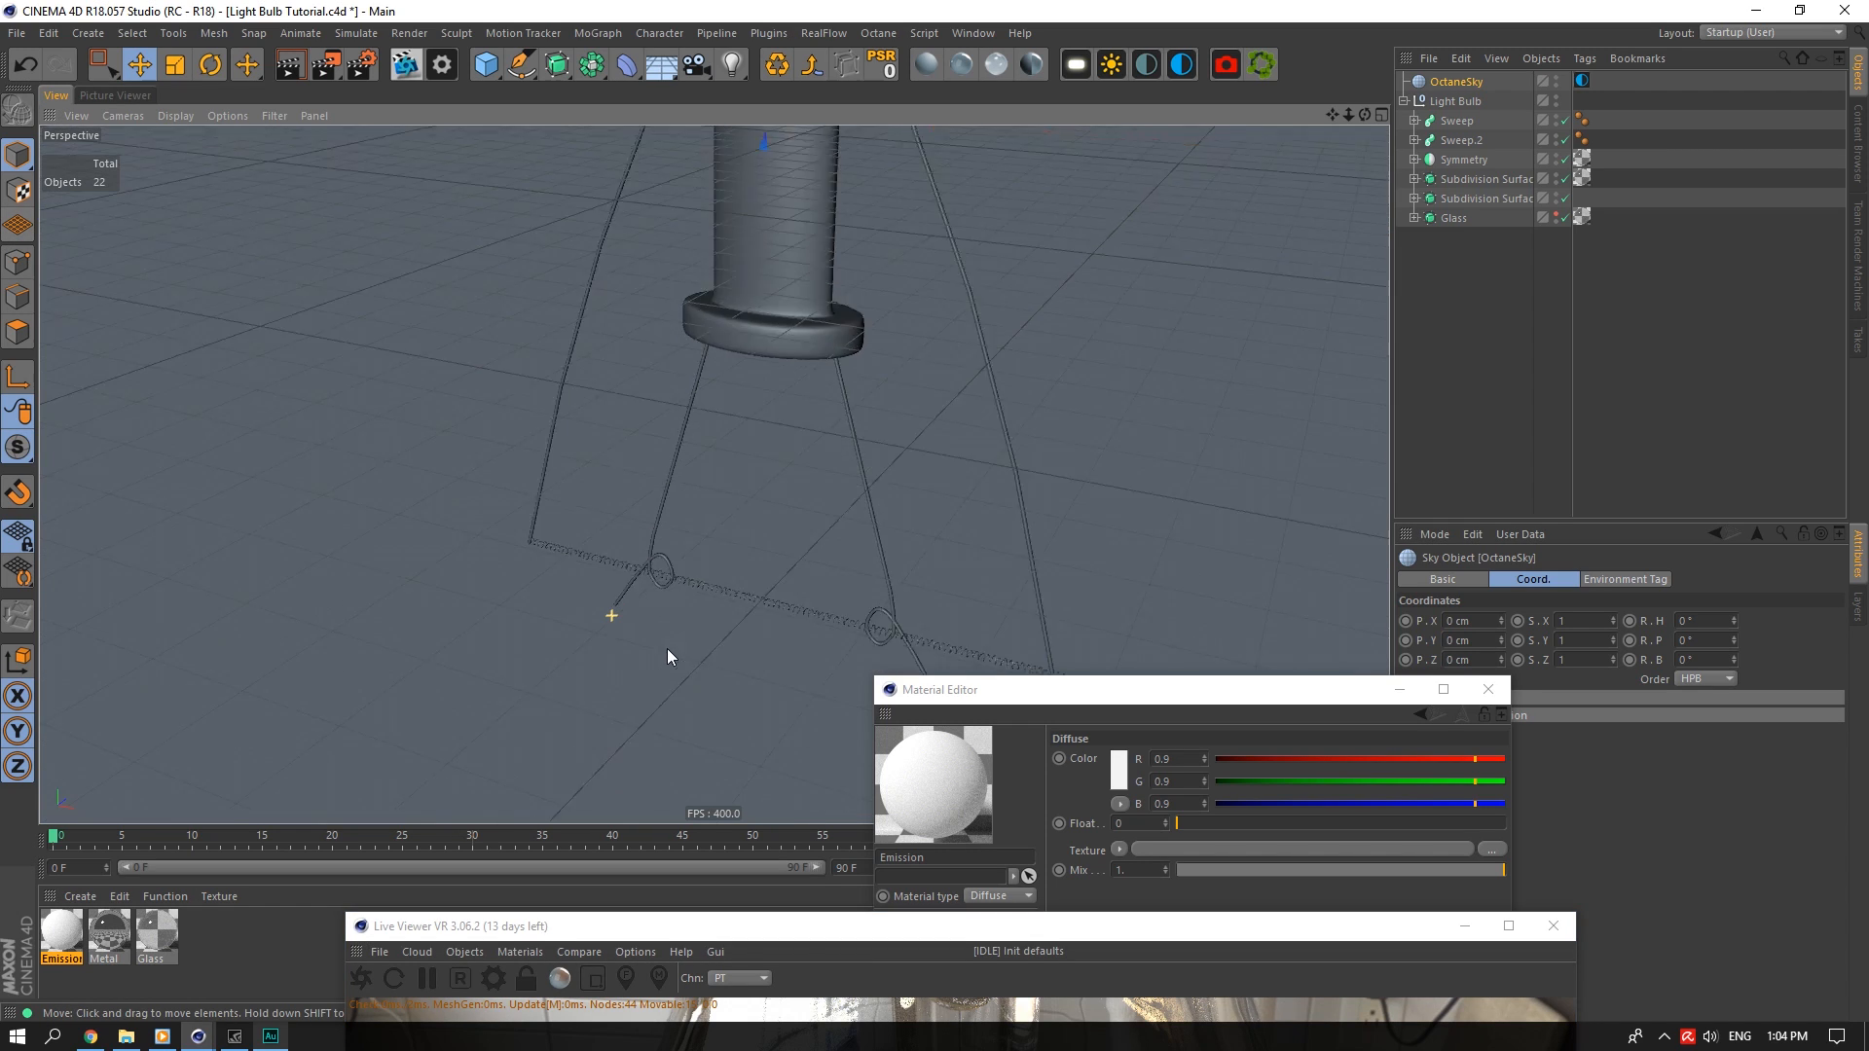
{"action": "left_click", "coordinate": [760, 578]}
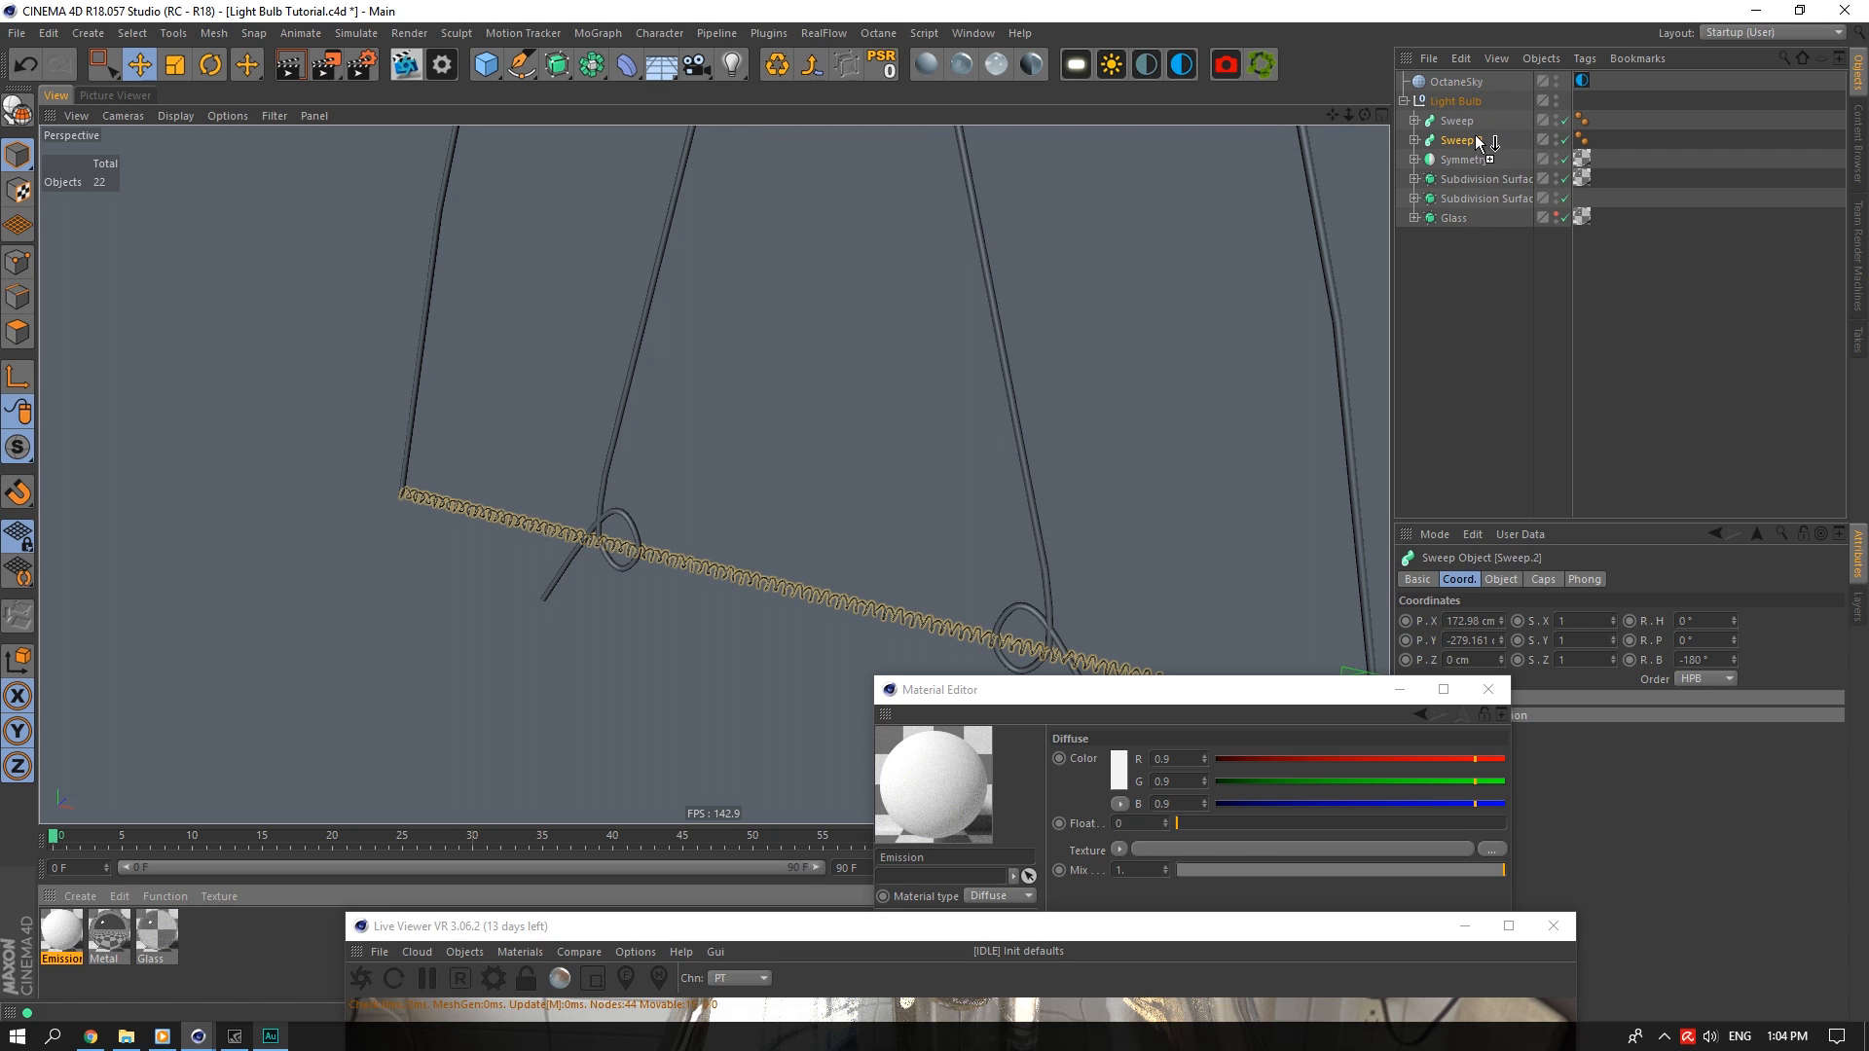
{"action": "left_click_drag", "start_coordinate": [1480, 142], "coordinate": [1480, 142]}
Create a glossy Octane material named Plastic and arrange the editor beside the live render
{"action": "left_click_drag", "start_coordinate": [1348, 115], "coordinate": [1349, 122]}
{"action": "left_click_drag", "start_coordinate": [773, 927], "coordinate": [583, 189]}
{"action": "left_click", "coordinate": [962, 66]}
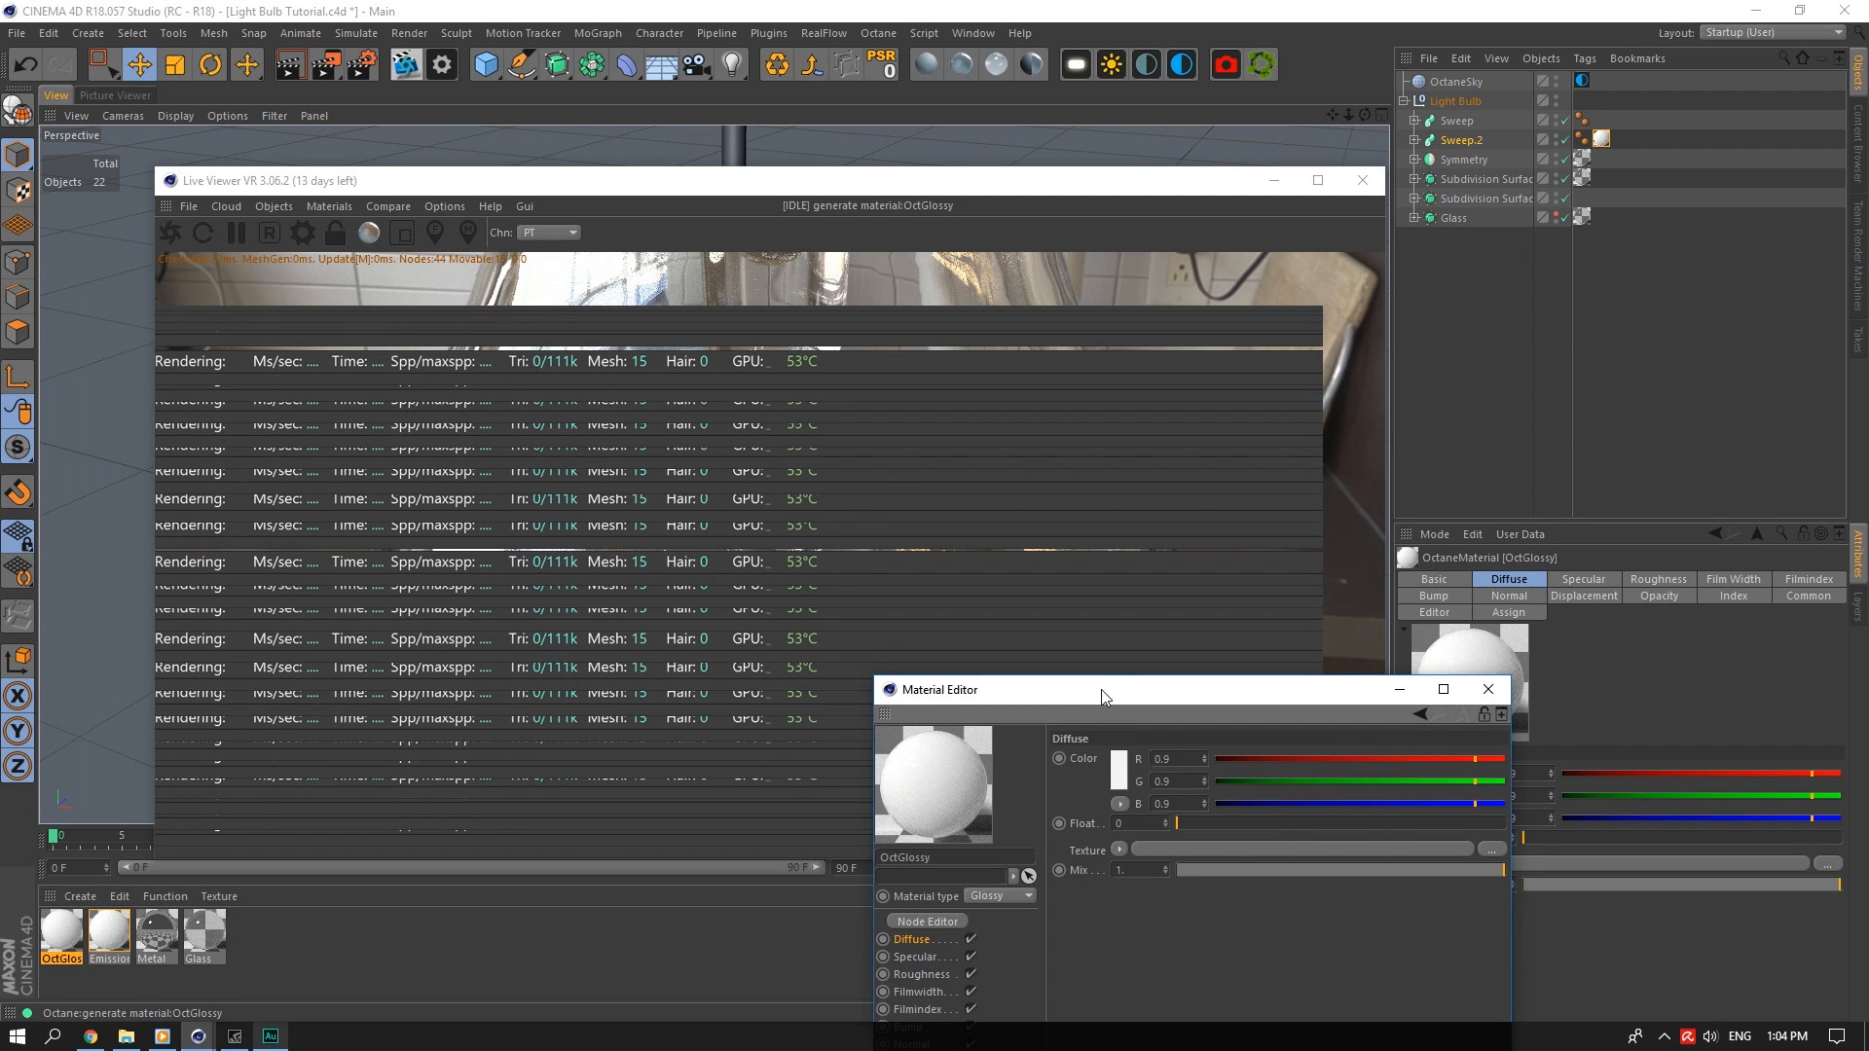
{"action": "left_click_drag", "start_coordinate": [1105, 697], "coordinate": [1352, 327]}
{"action": "left_click", "coordinate": [1255, 480]}
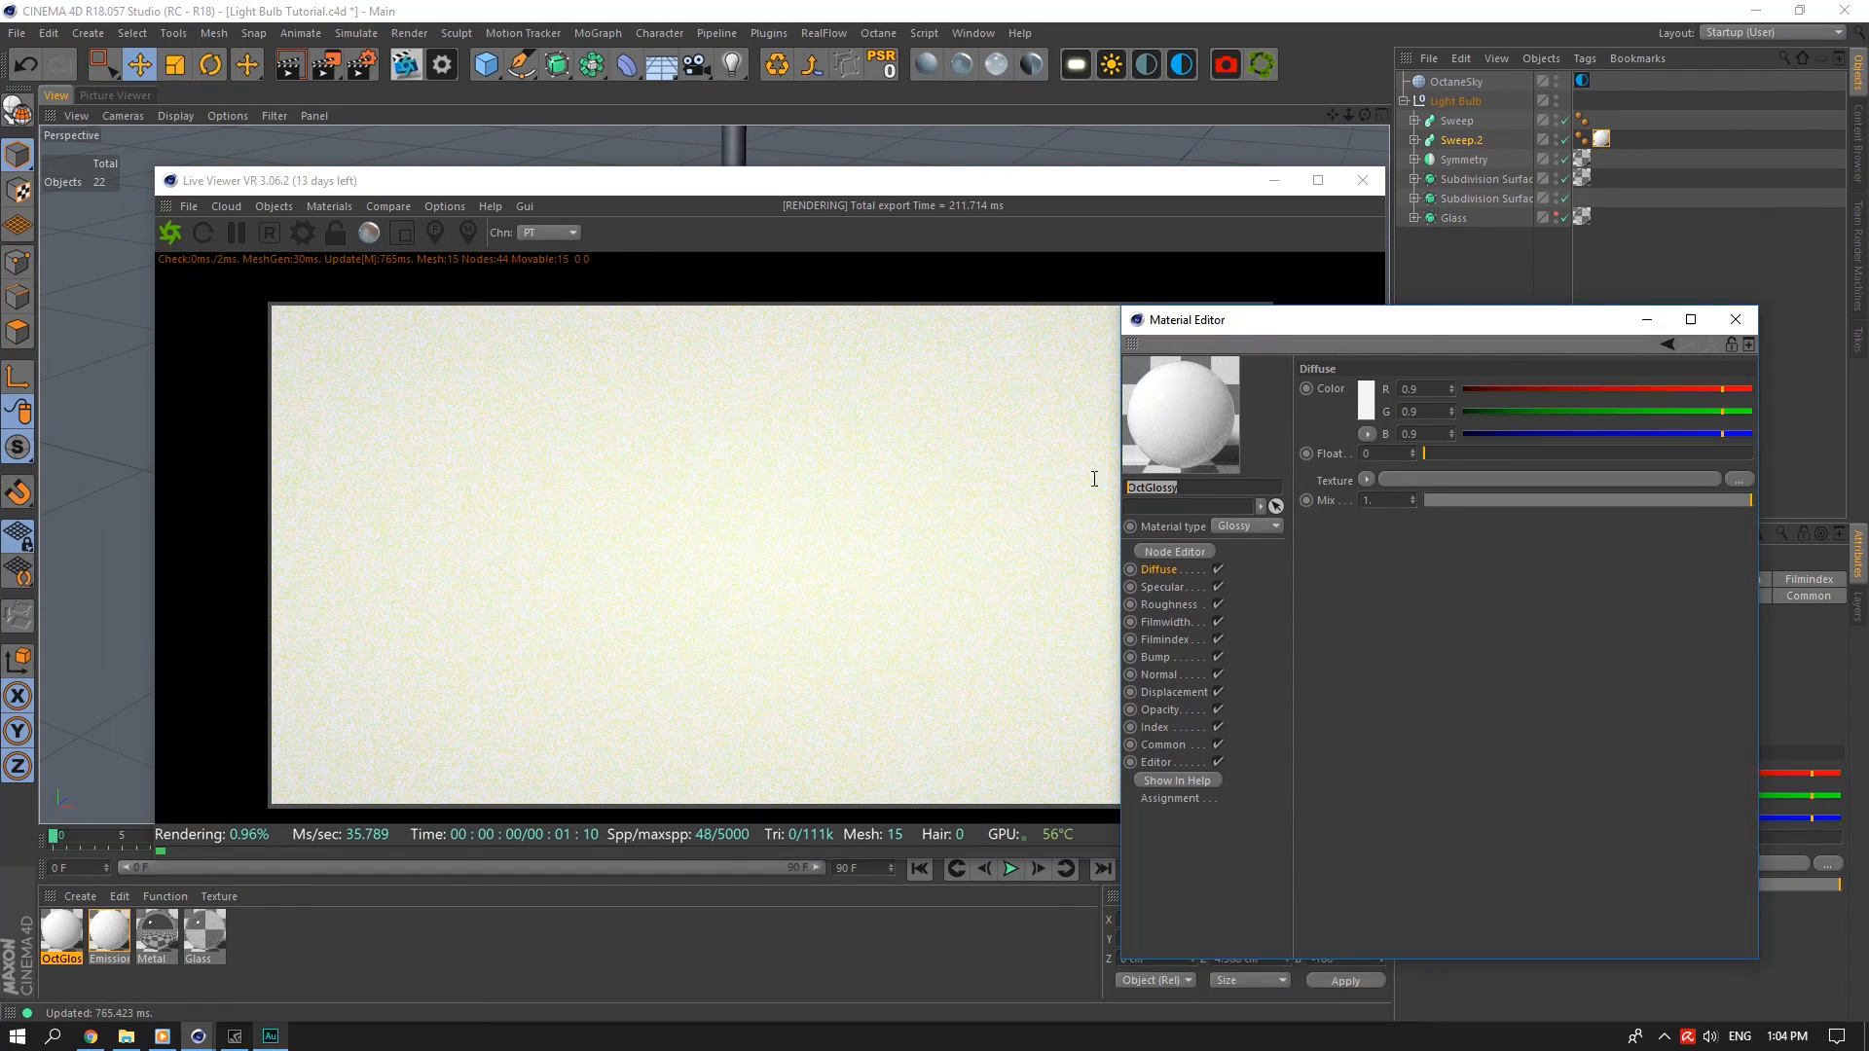
{"action": "type", "text": "Platic"}
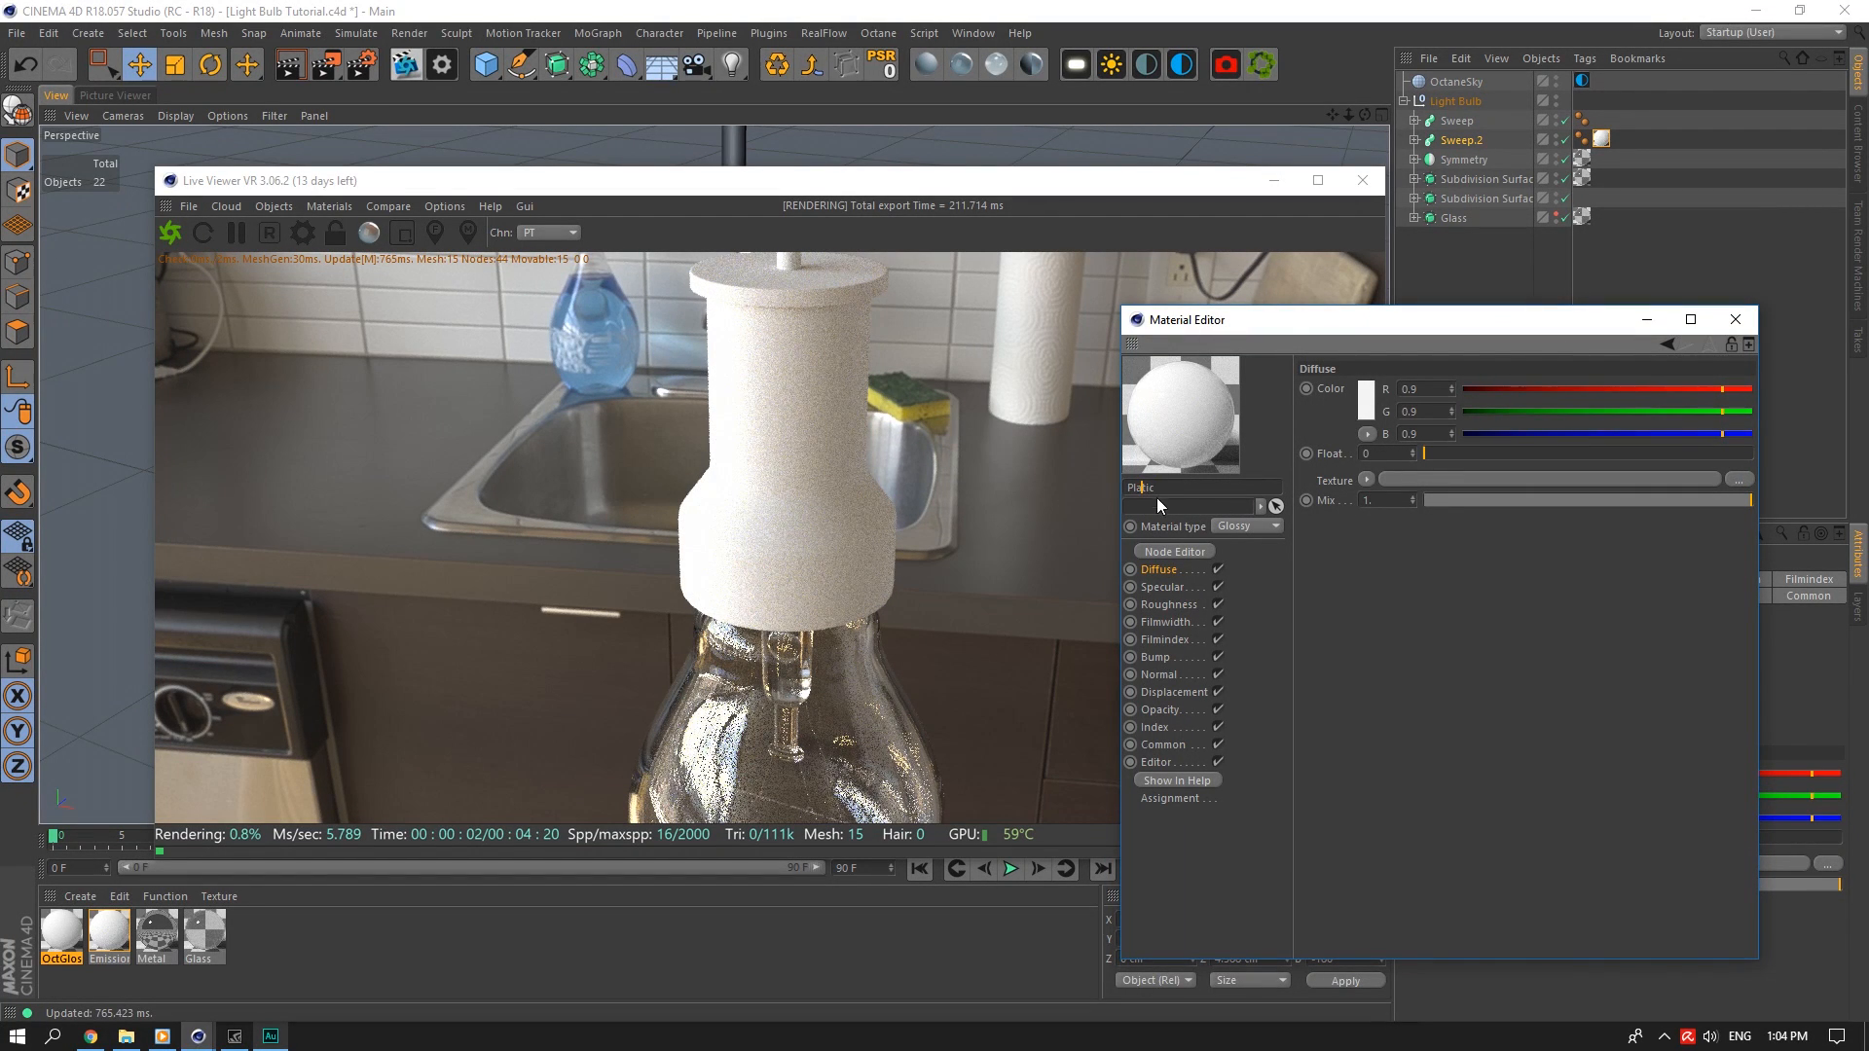
{"action": "type", "text": "s"}
{"action": "key", "text": "Return"}
Set the Plastic material's diffuse color to near black with an HSV value of 5%
{"action": "left_click", "coordinate": [1191, 584]}
{"action": "left_click", "coordinate": [1158, 570]}
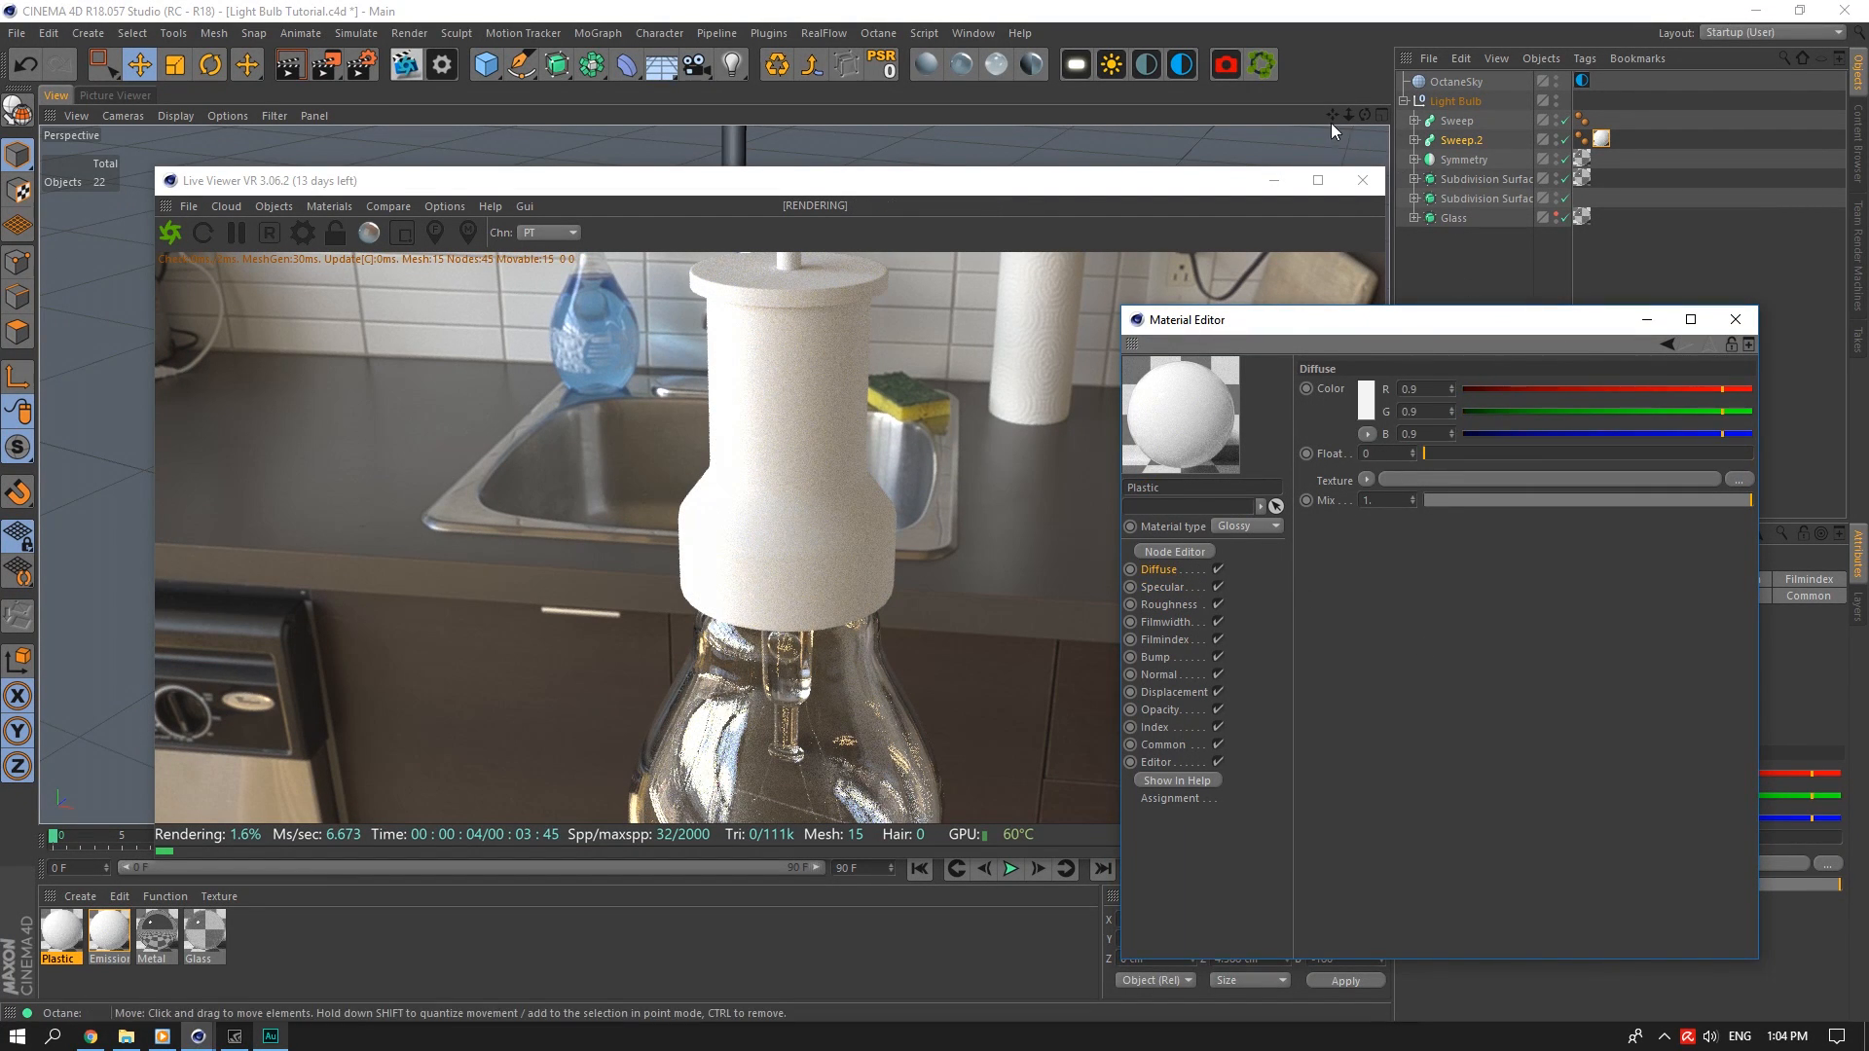
{"action": "left_click", "coordinate": [1365, 401]}
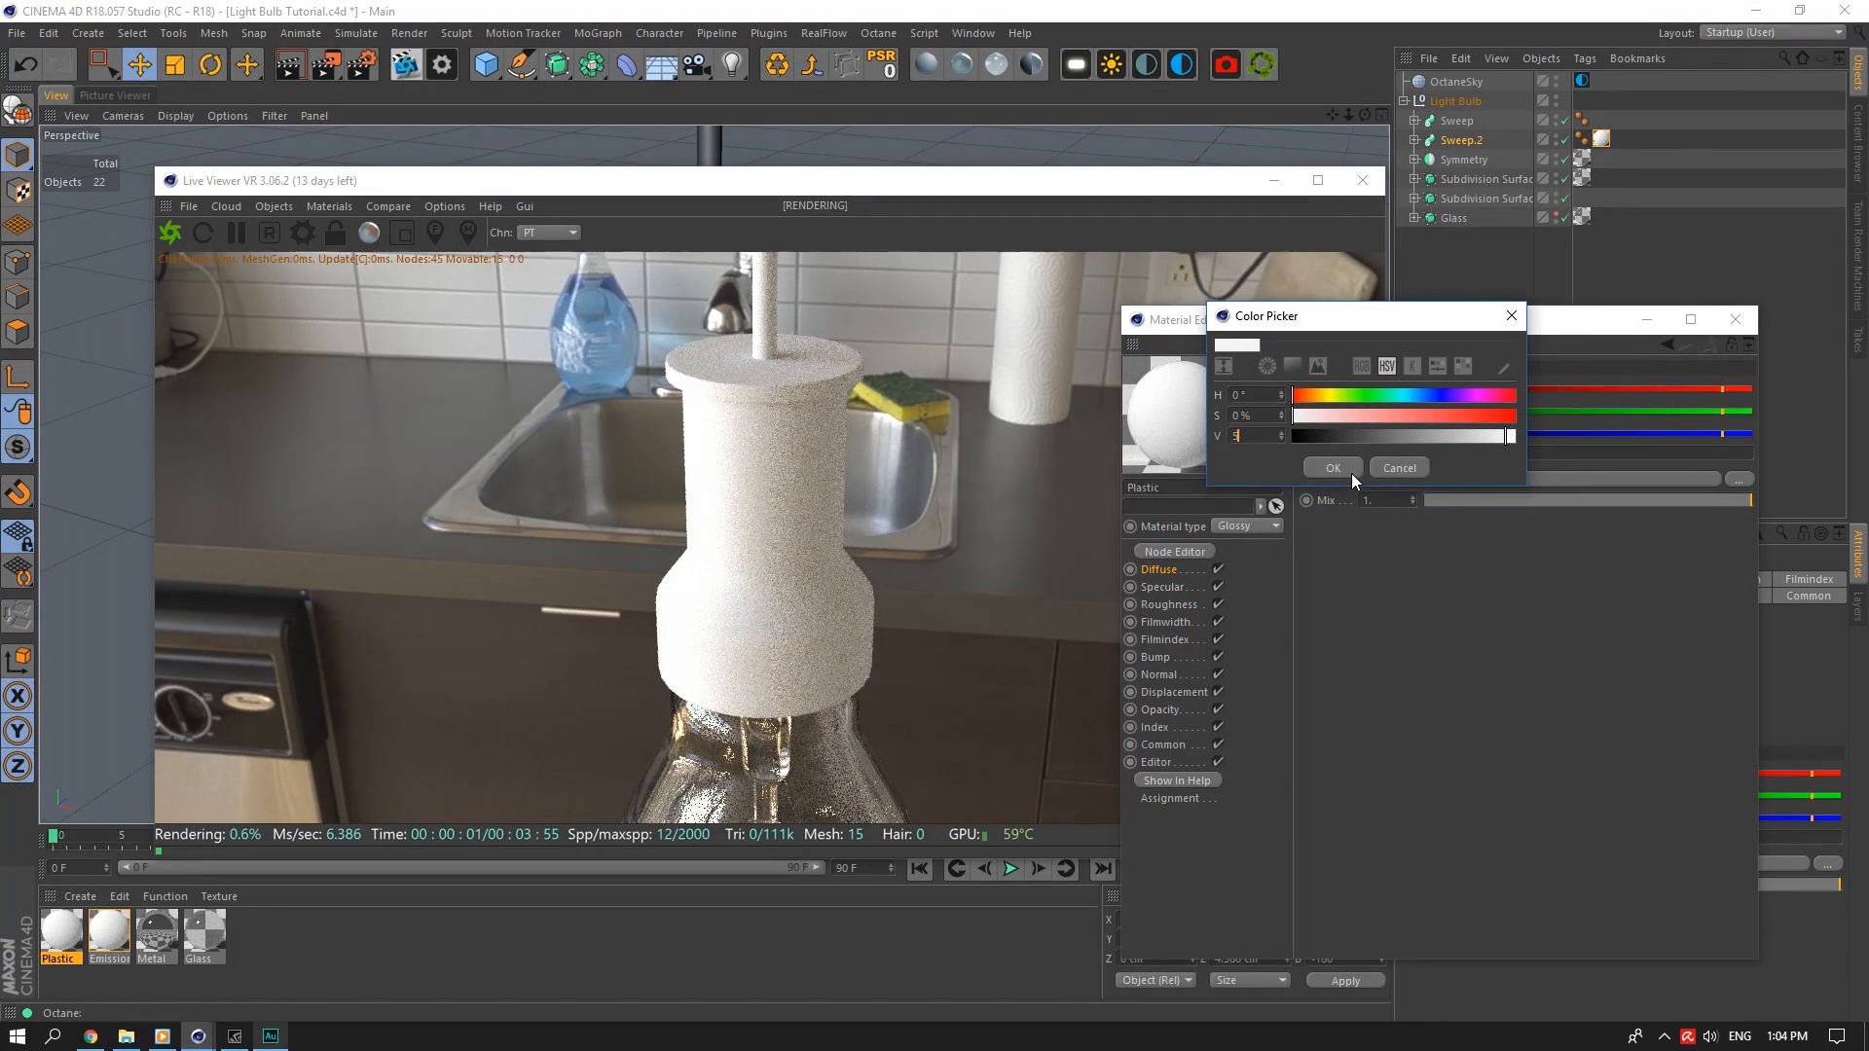
{"action": "left_click", "coordinate": [1351, 471]}
{"action": "left_click_drag", "start_coordinate": [1598, 321], "coordinate": [1626, 551]}
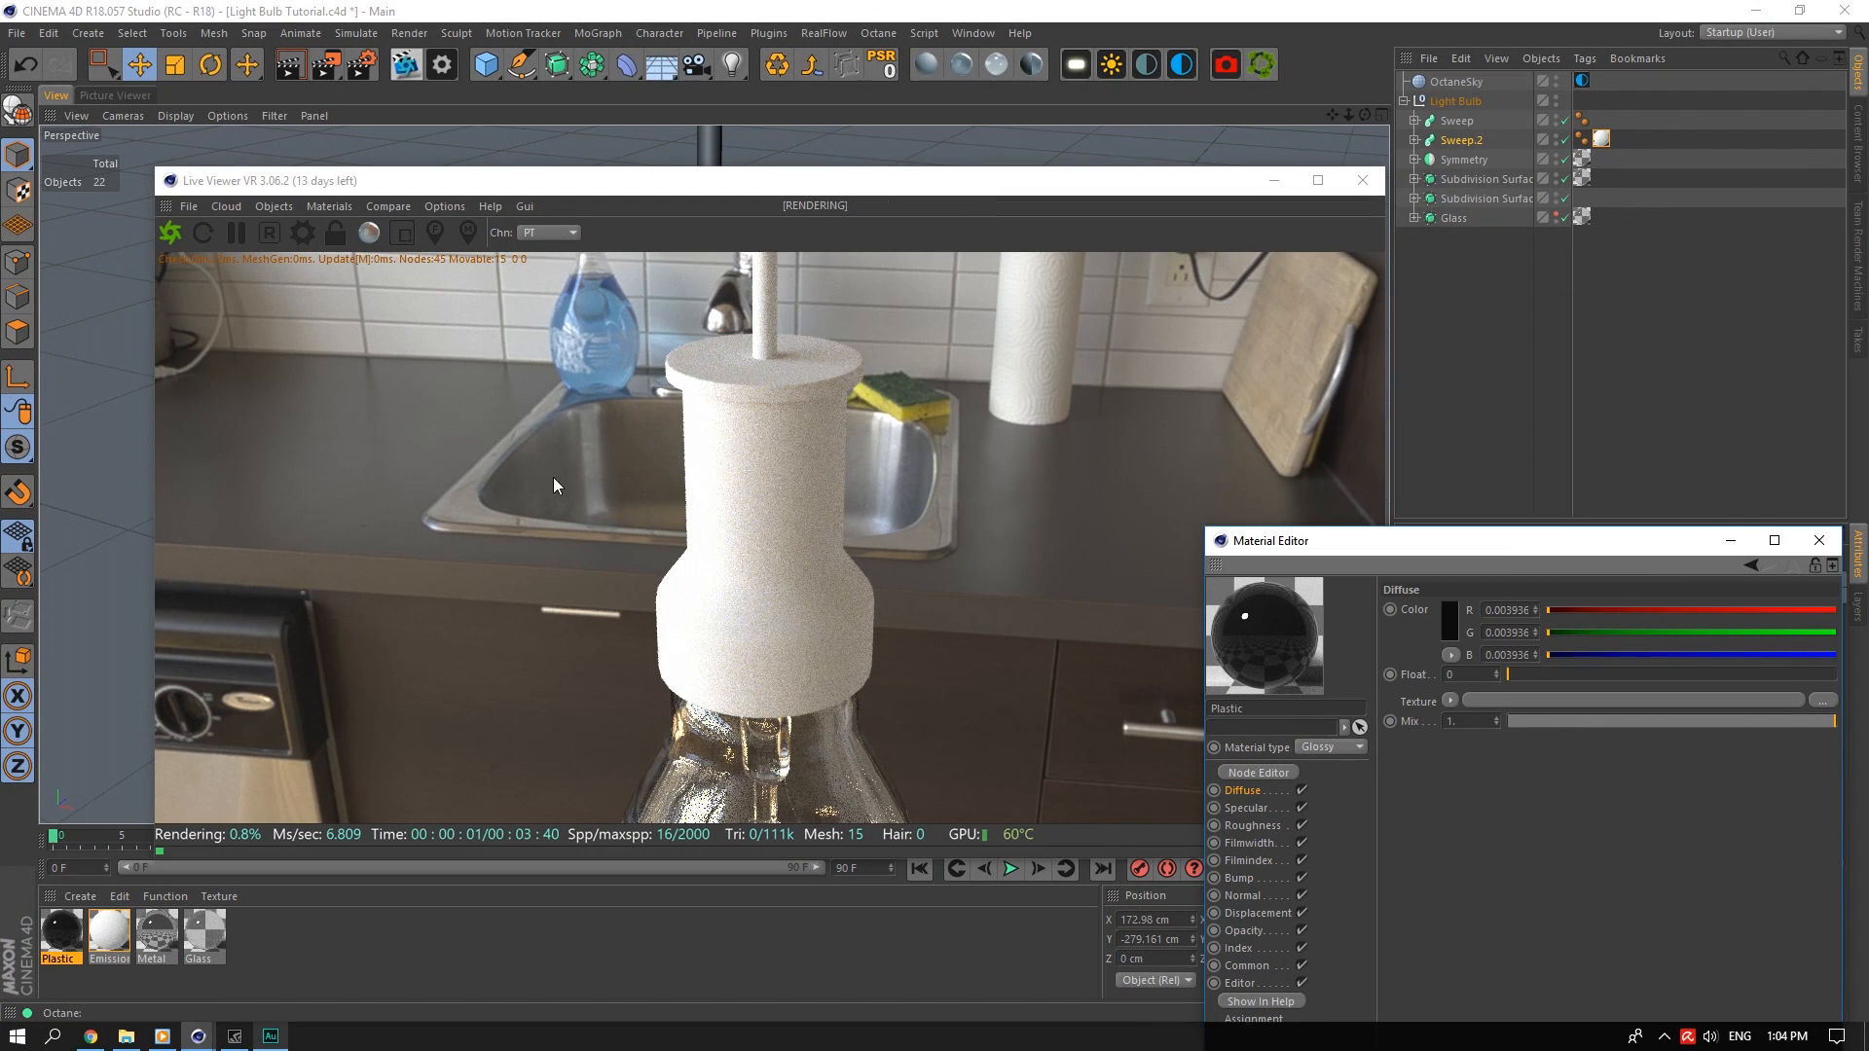
Apply the Plastic material to the socket's subdivision surface and to the cable's Sweep, and bring the live render back into view
{"action": "left_click_drag", "start_coordinate": [926, 185], "coordinate": [908, 502]}
{"action": "left_click", "coordinate": [754, 391]}
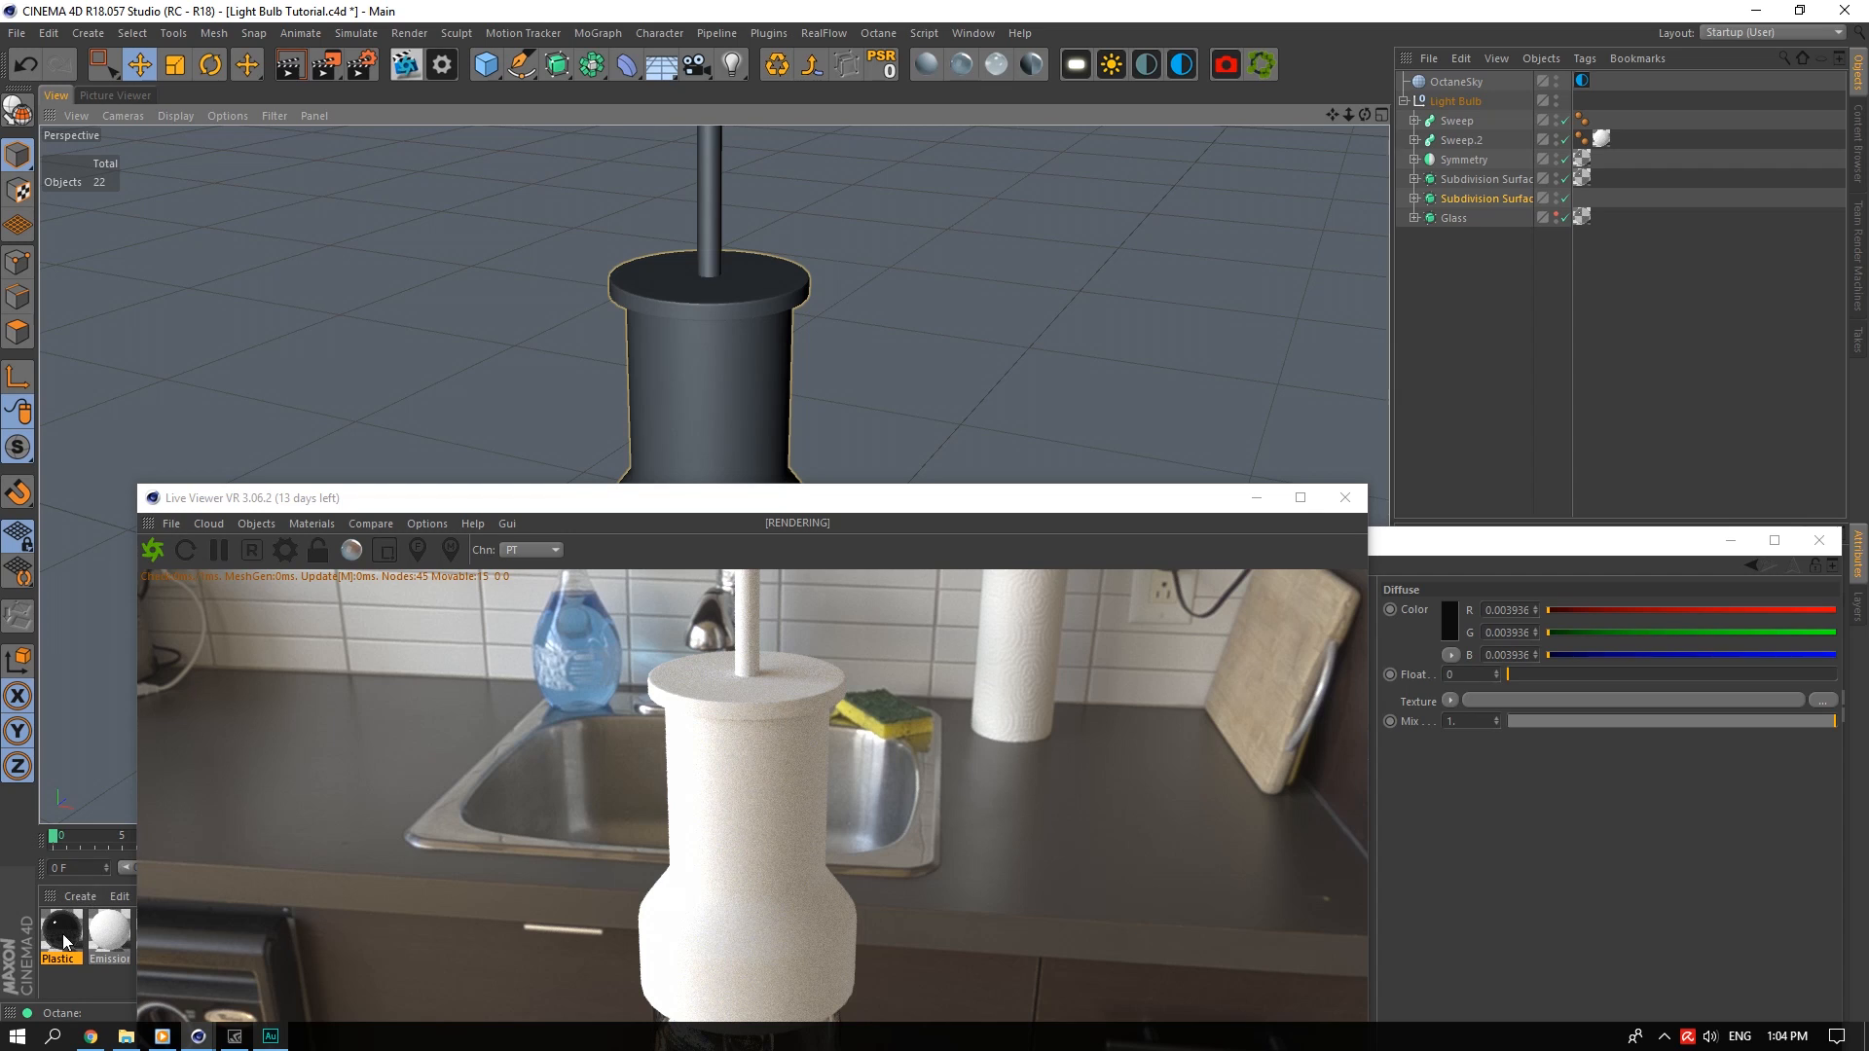
{"action": "left_click_drag", "start_coordinate": [65, 941], "coordinate": [1457, 102]}
{"action": "left_click", "coordinate": [717, 229]}
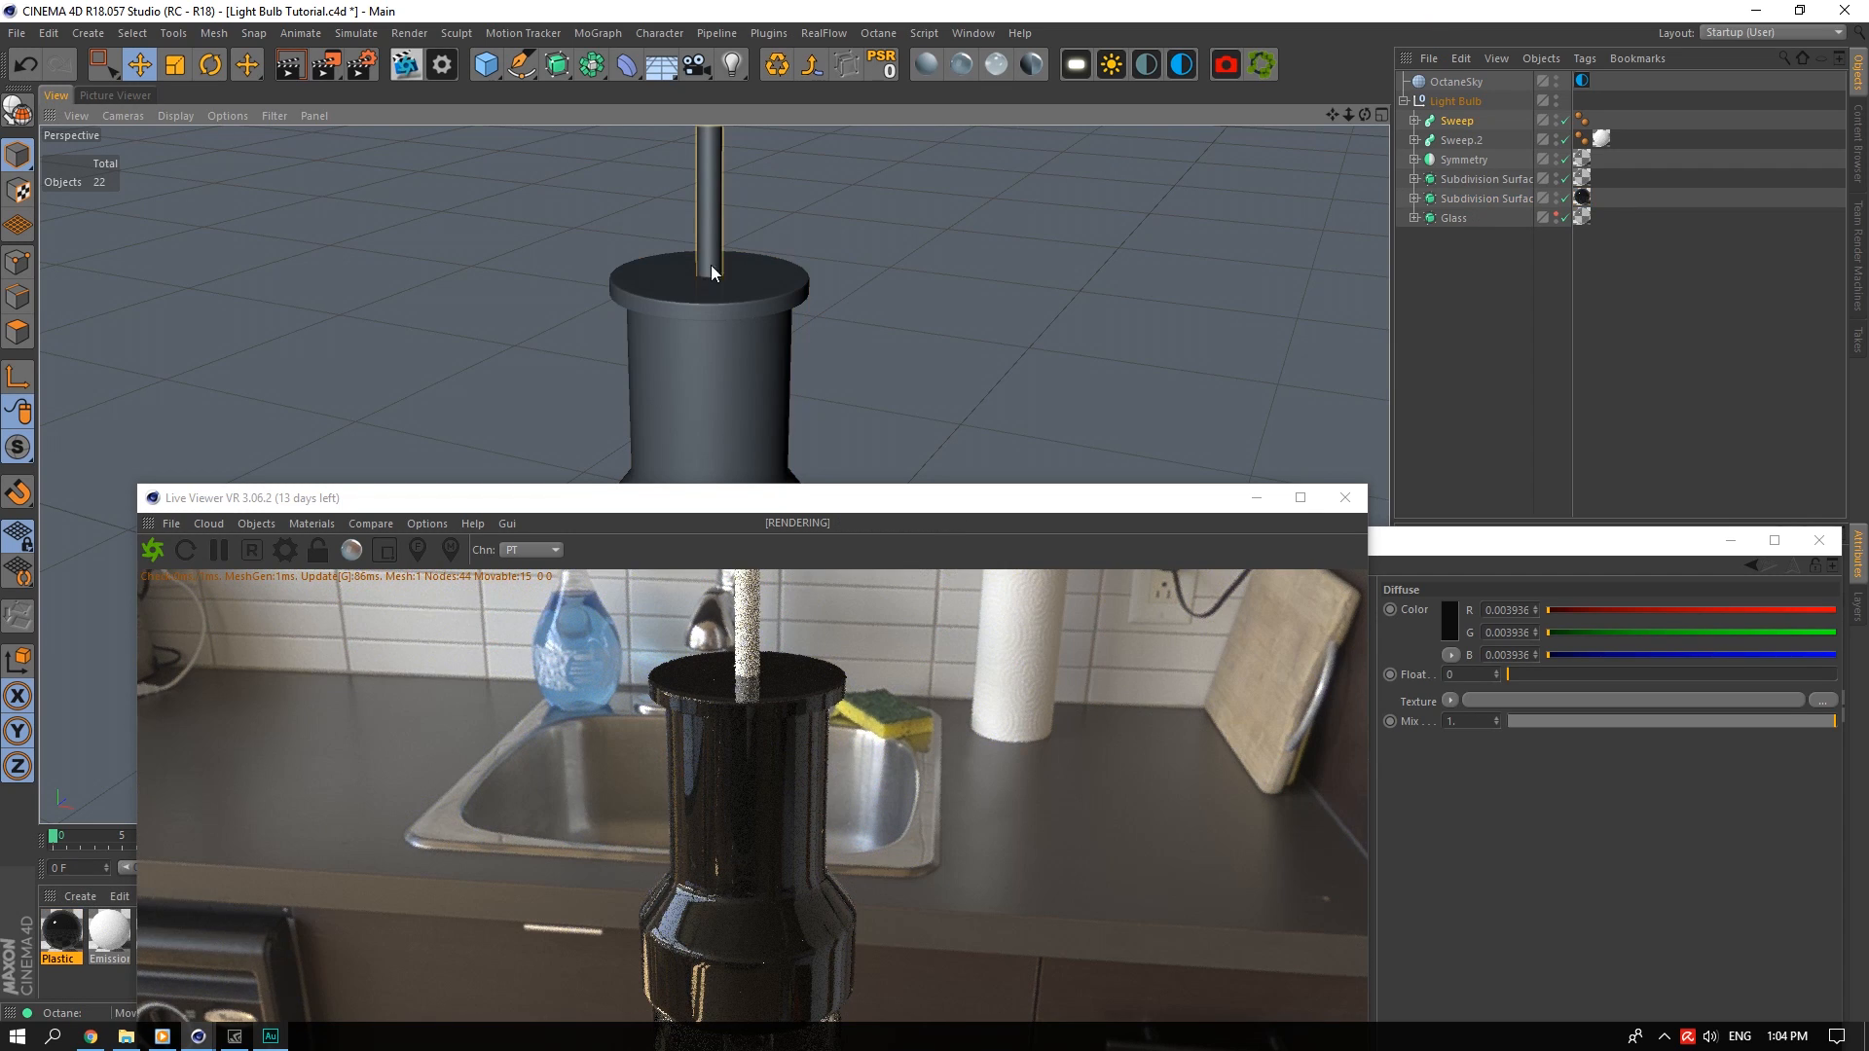
{"action": "left_click_drag", "start_coordinate": [65, 941], "coordinate": [1450, 34]}
{"action": "left_click_drag", "start_coordinate": [1472, 130], "coordinate": [1465, 123]}
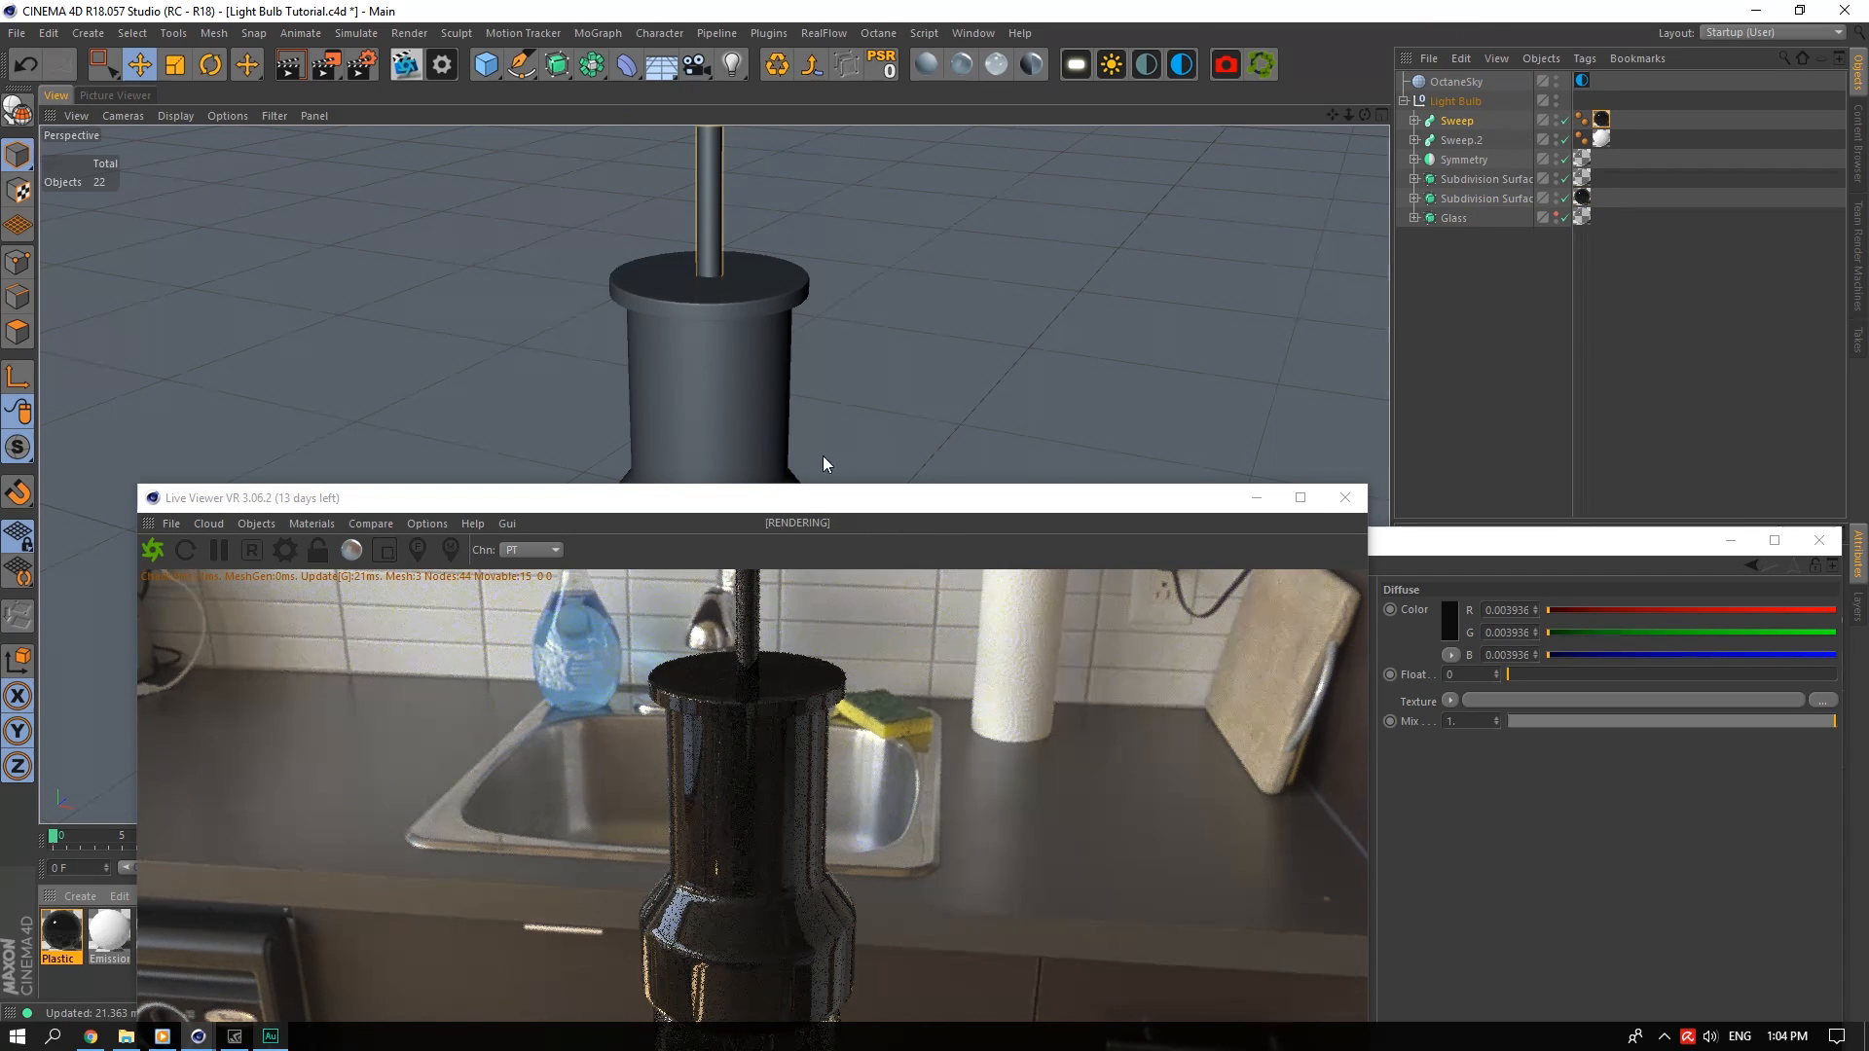
{"action": "left_click_drag", "start_coordinate": [895, 499], "coordinate": [826, 147]}
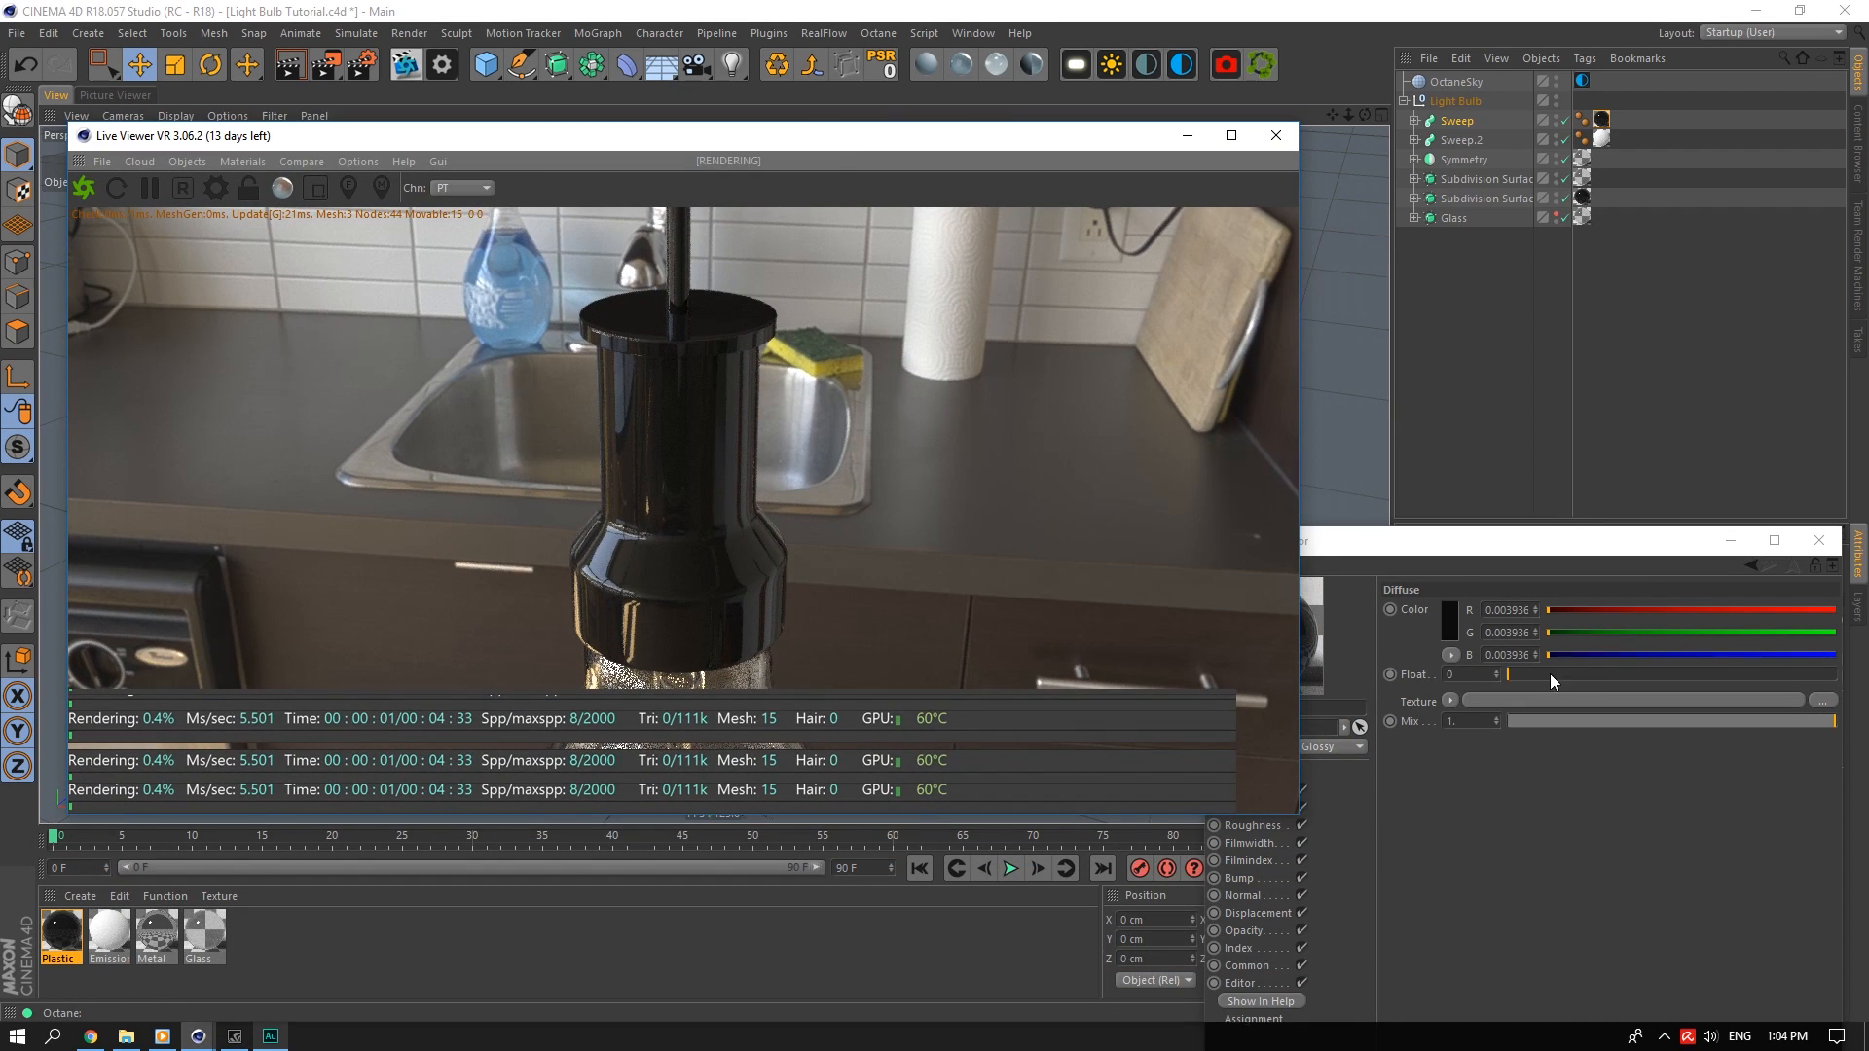
Add an Octane ImageTexture shader to the Plastic material's bump channel and open its settings
{"action": "left_click_drag", "start_coordinate": [1456, 541], "coordinate": [1392, 293]}
{"action": "left_click", "coordinate": [1183, 631]}
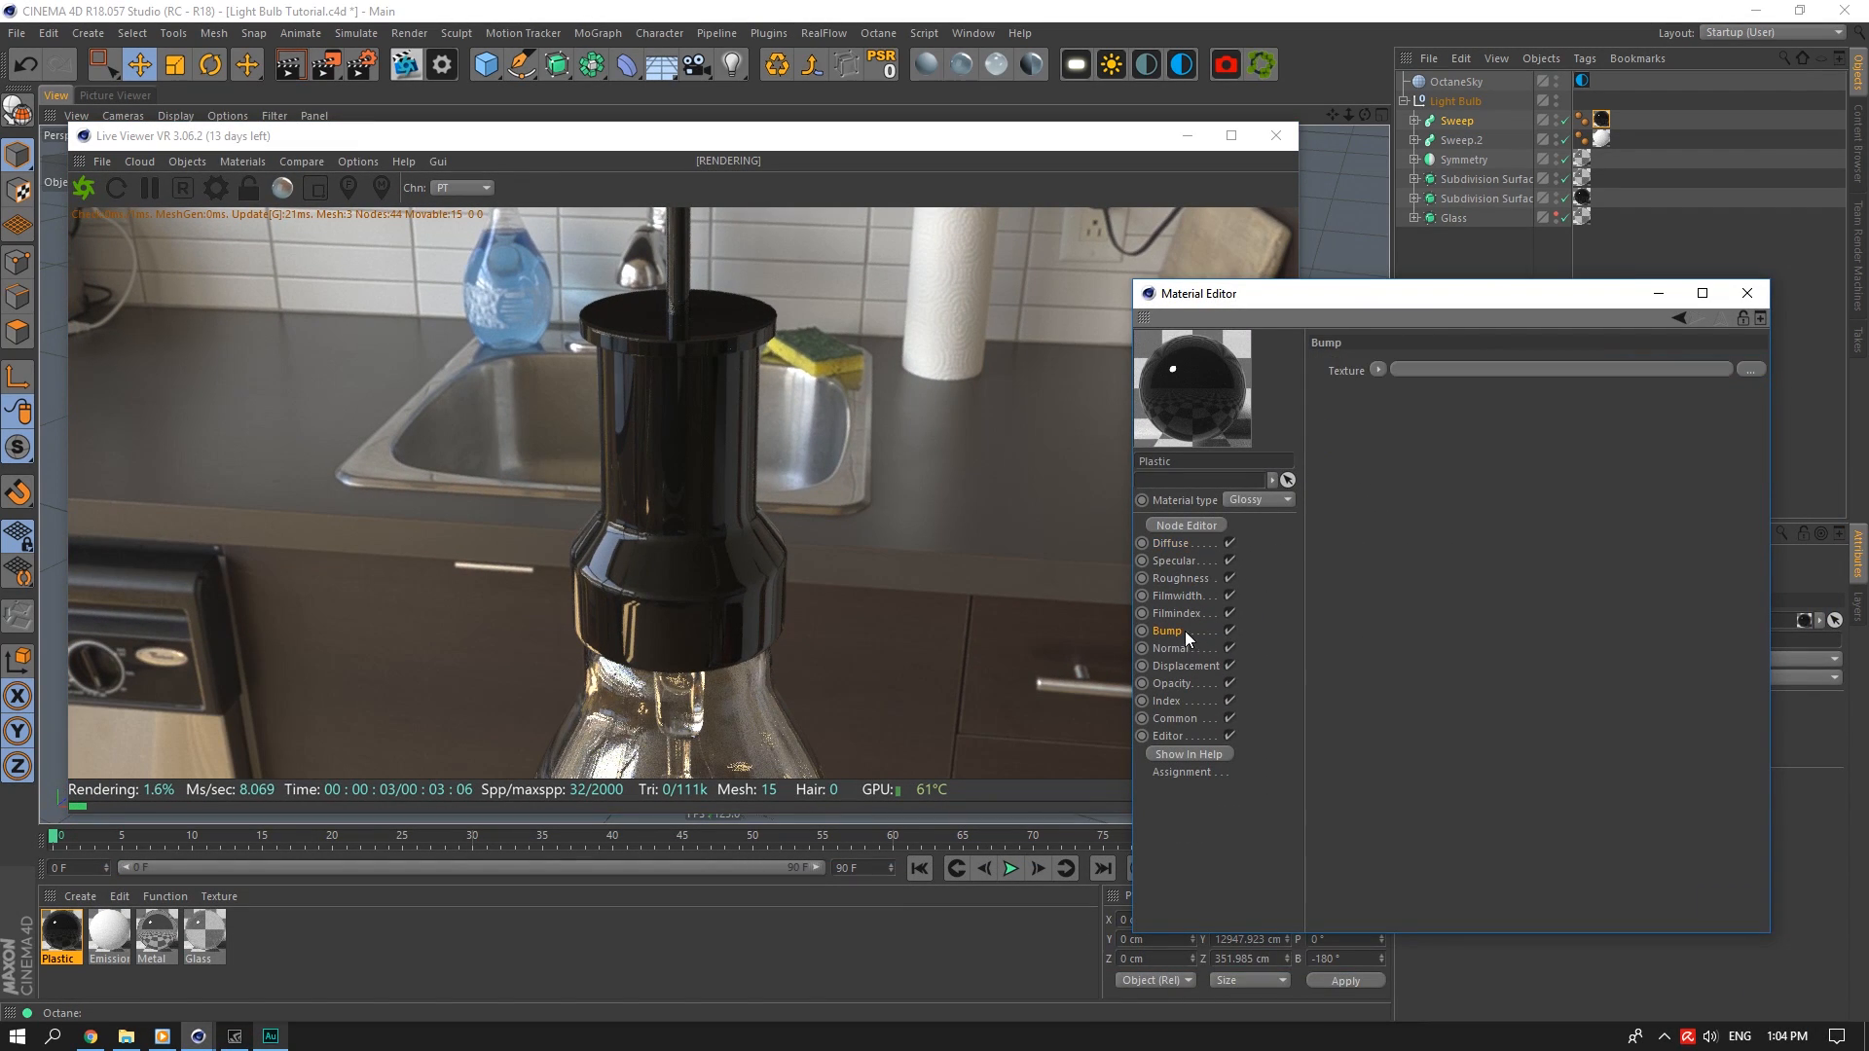
{"action": "left_click", "coordinate": [1377, 370]}
{"action": "mouse_move", "coordinate": [1411, 757]}
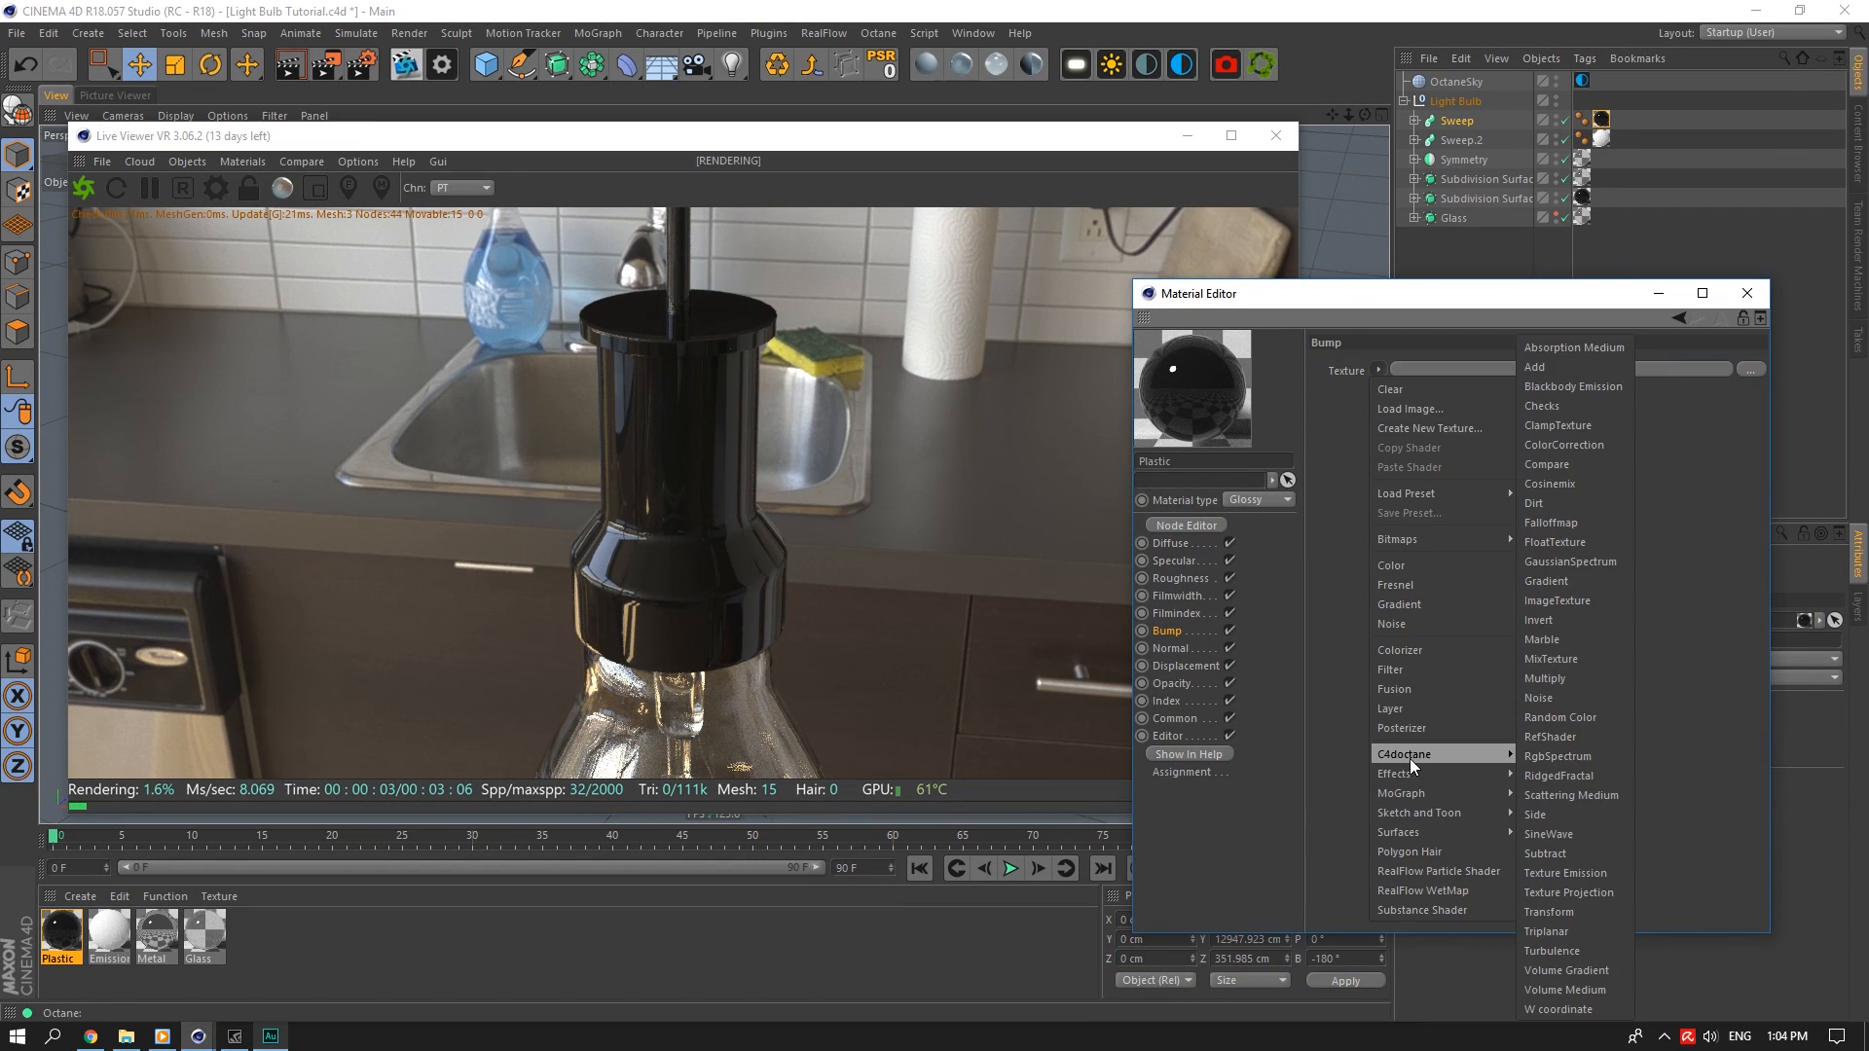
{"action": "left_click", "coordinate": [1557, 600]}
{"action": "left_click", "coordinate": [1394, 405]}
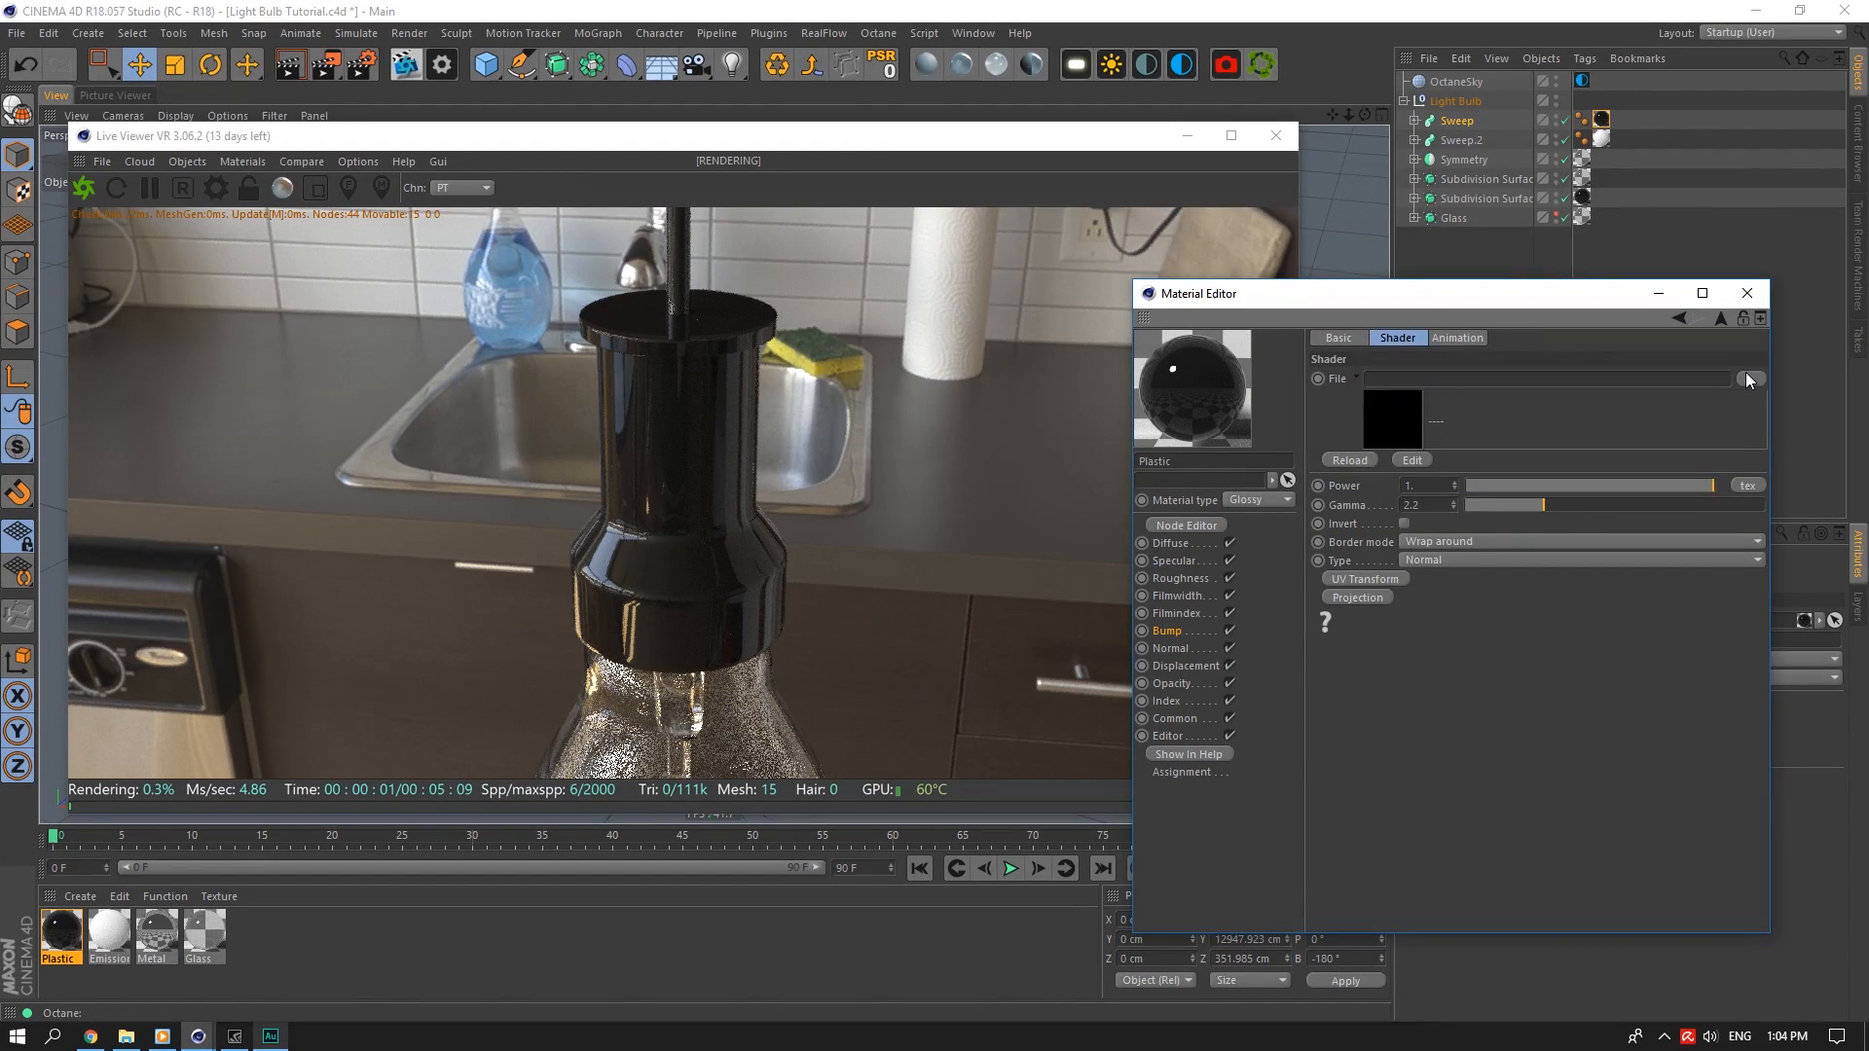
Load a scratch texture from the Surface Imperfections folder Scratches Mixed 006 into the bump, without copying it to the project
{"action": "left_click", "coordinate": [1749, 378]}
{"action": "left_click", "coordinate": [1403, 89]}
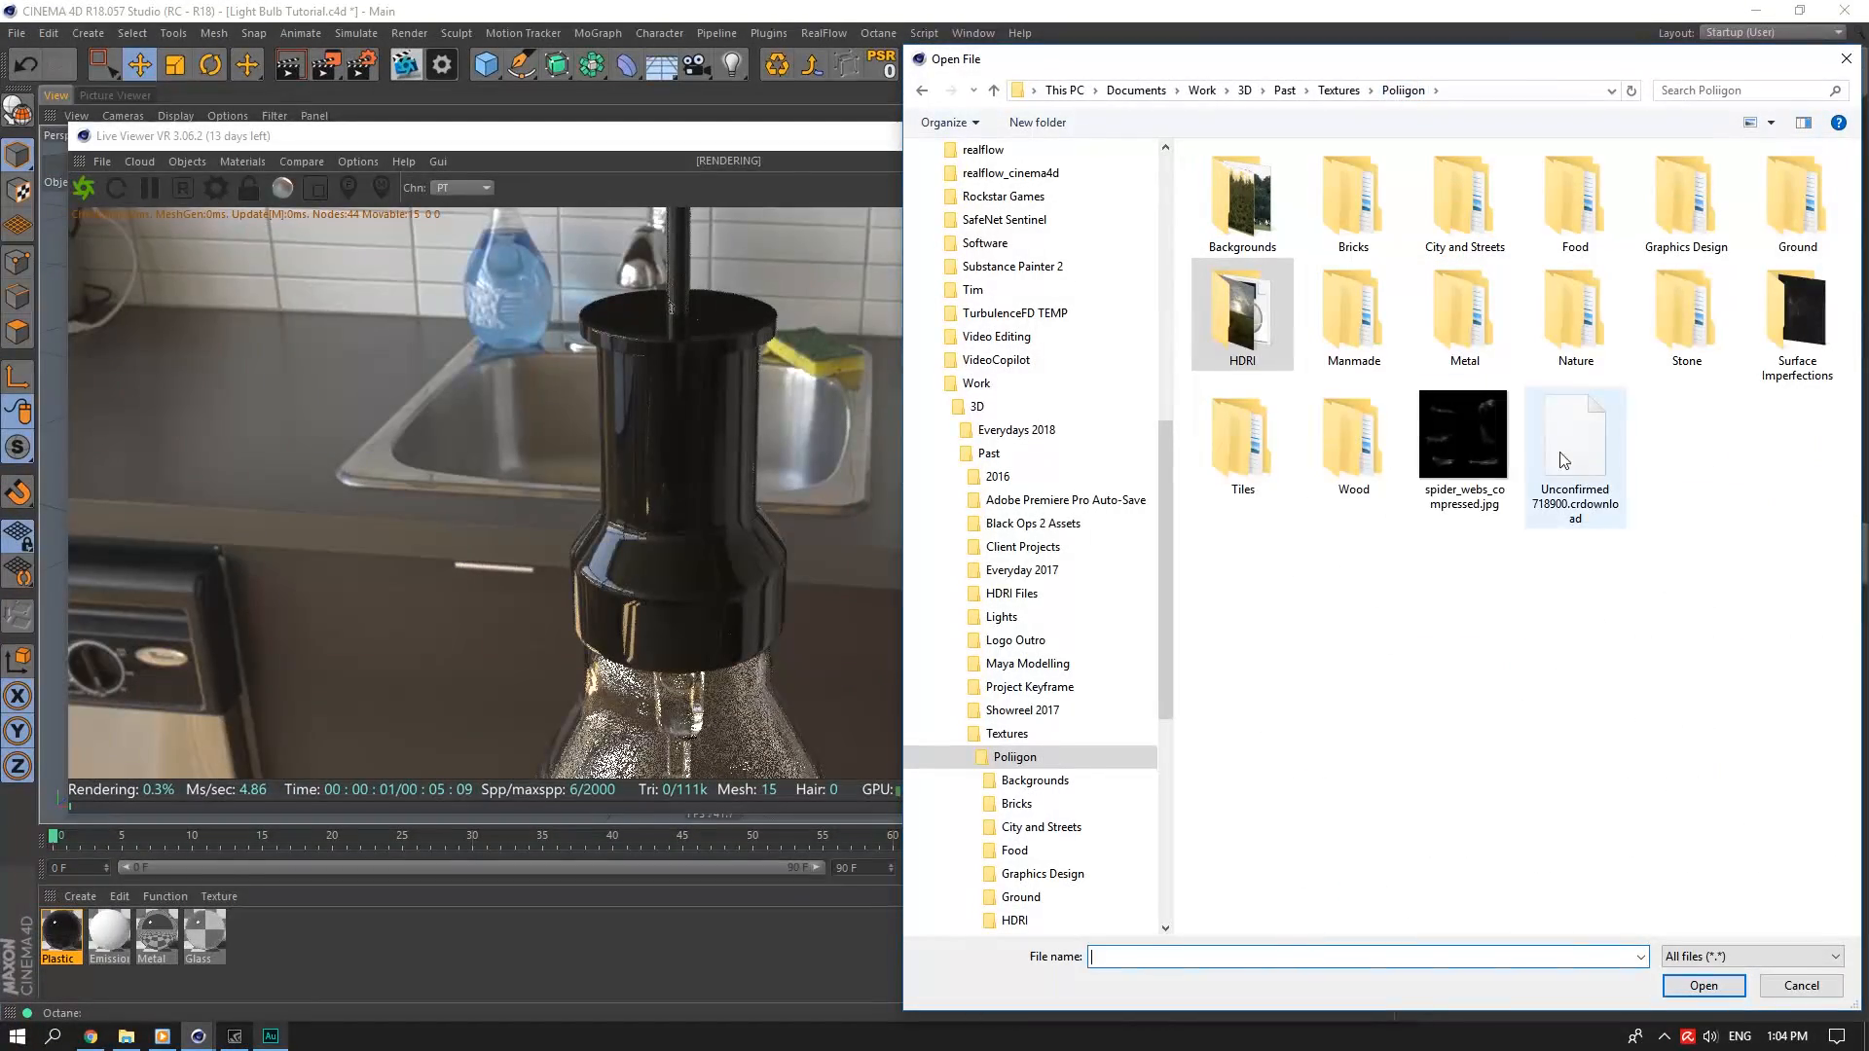
{"action": "double_click", "coordinate": [1797, 322]}
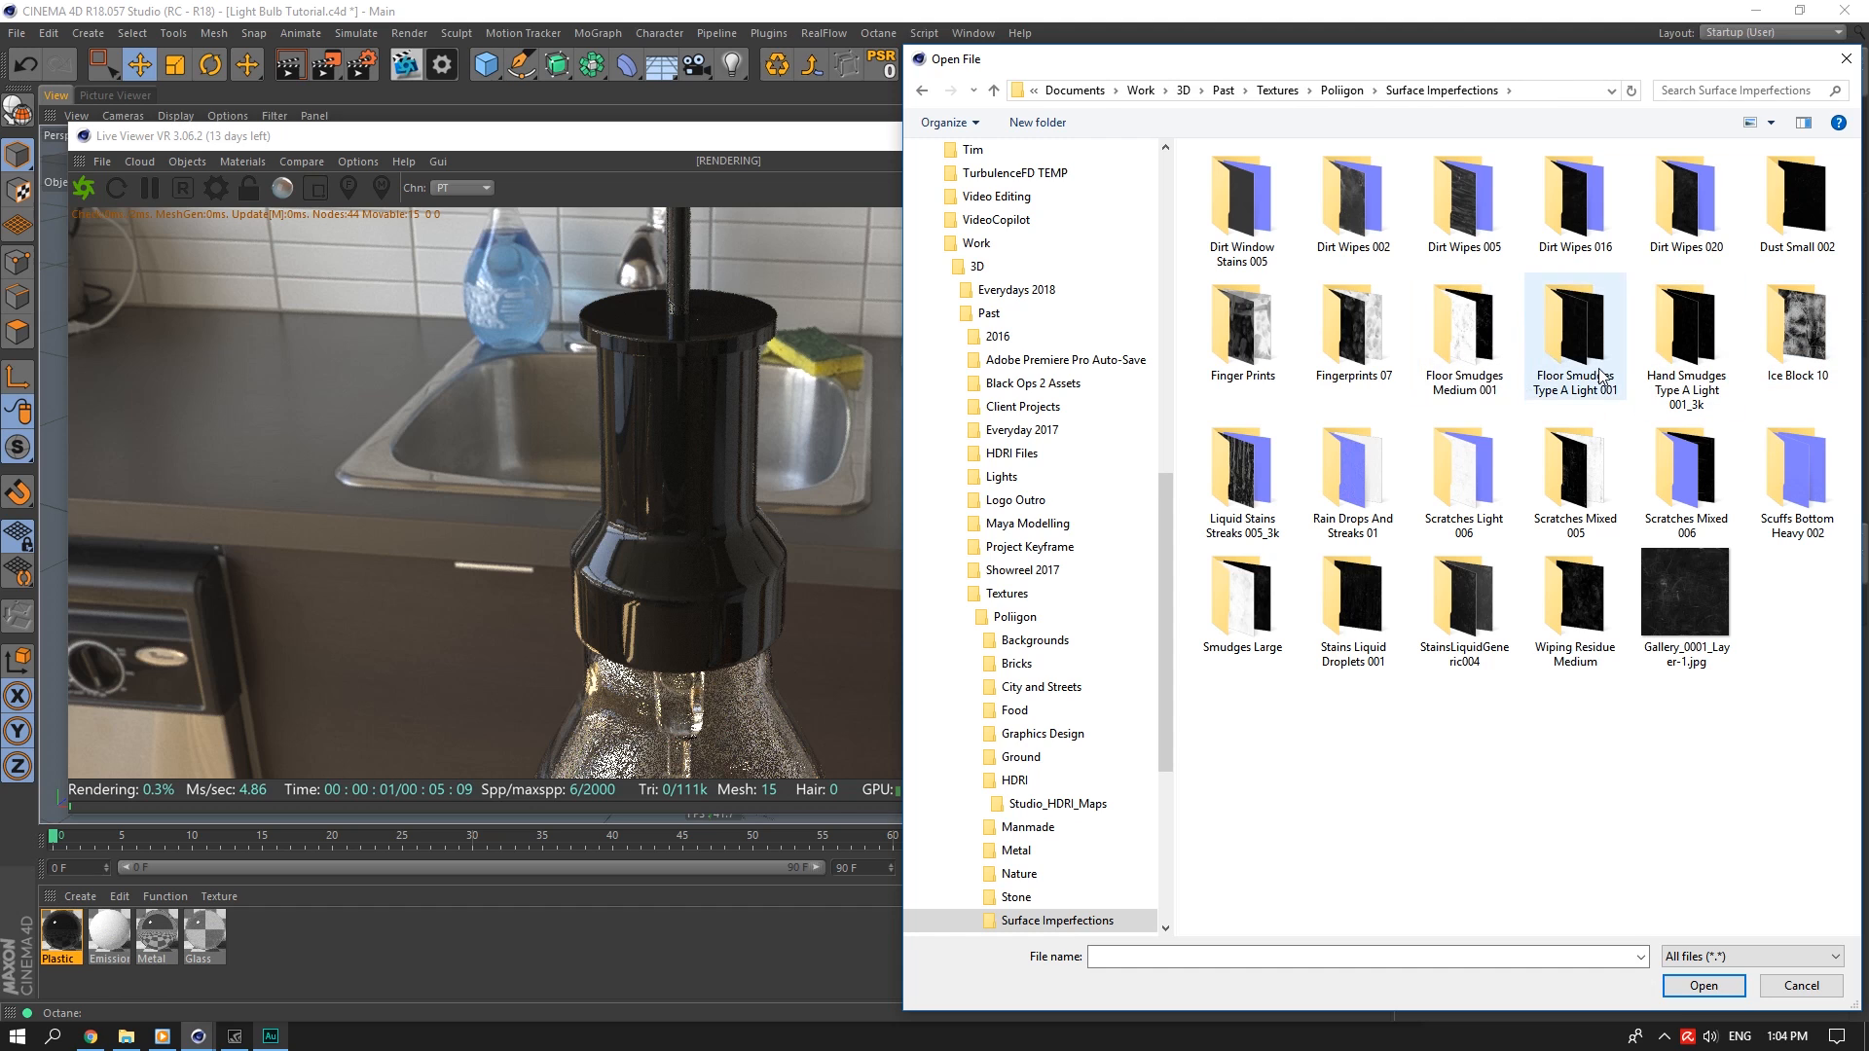
{"action": "double_click", "coordinate": [1679, 474]}
{"action": "left_click", "coordinate": [1309, 243]}
{"action": "left_click", "coordinate": [1705, 984]}
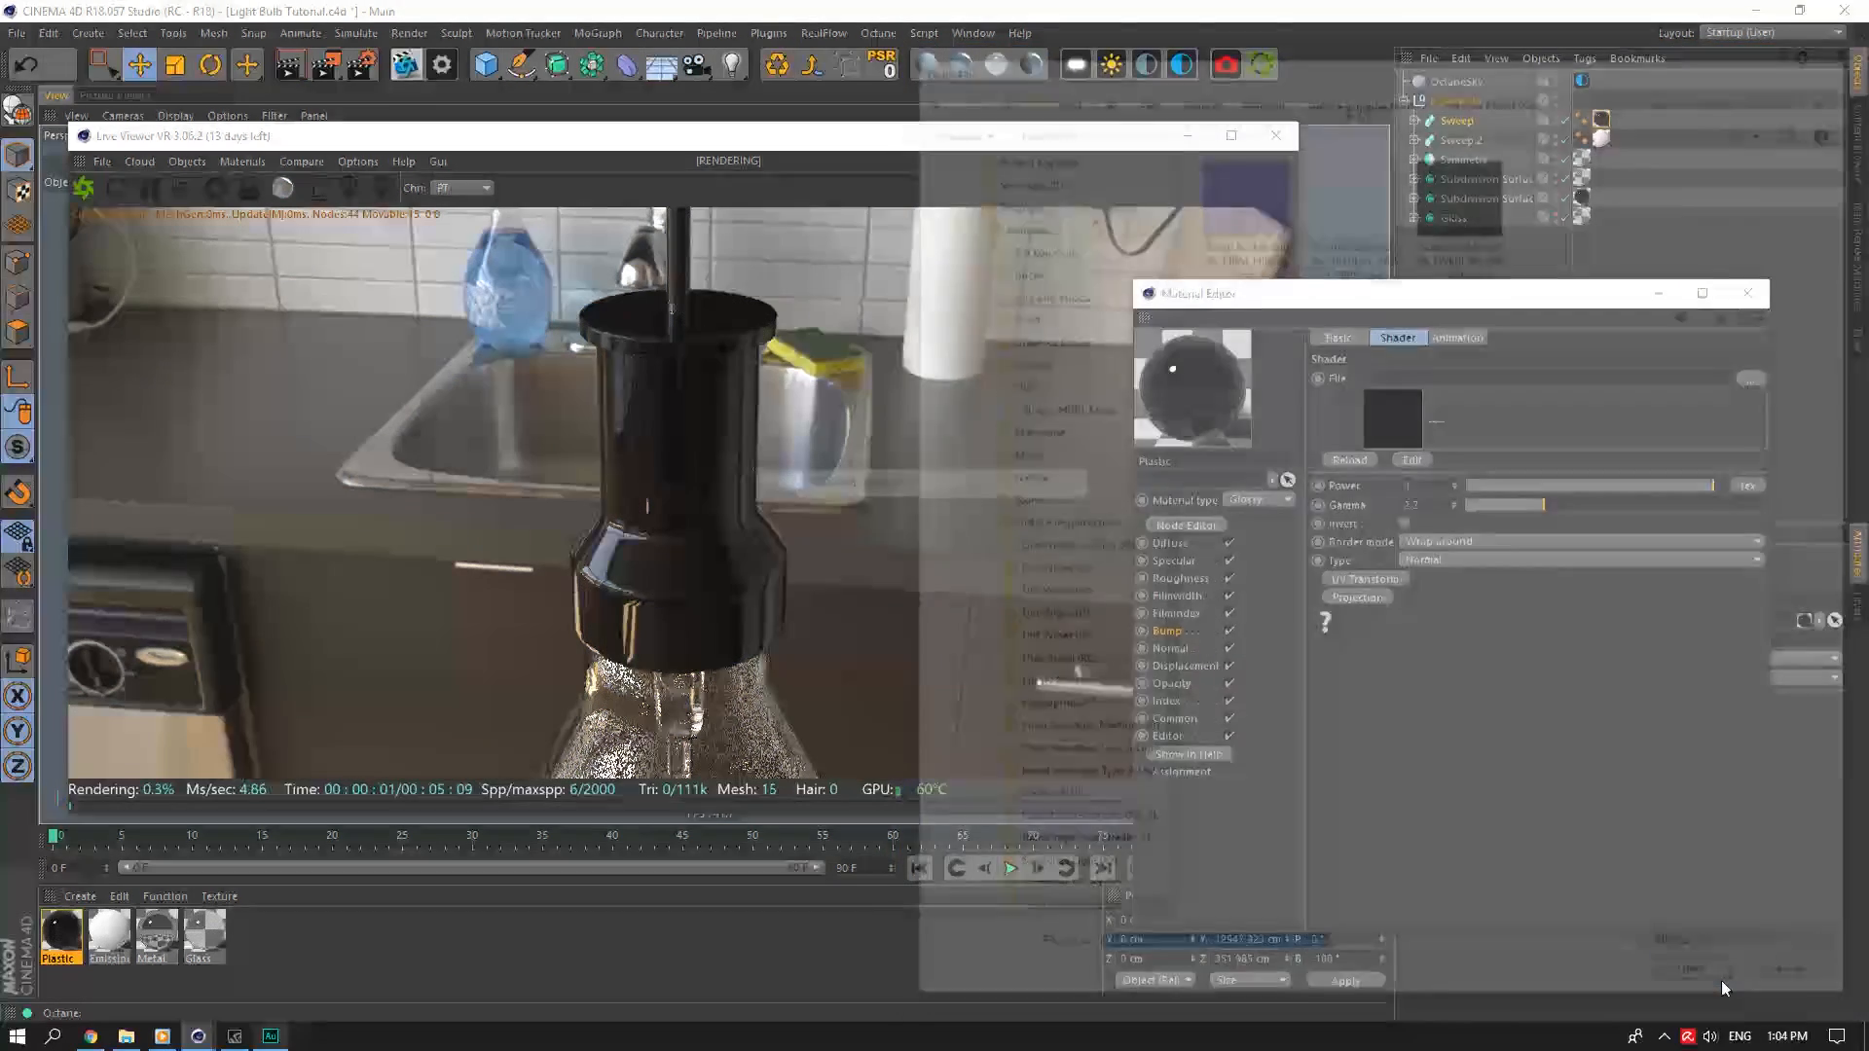
{"action": "left_click", "coordinate": [1046, 586]}
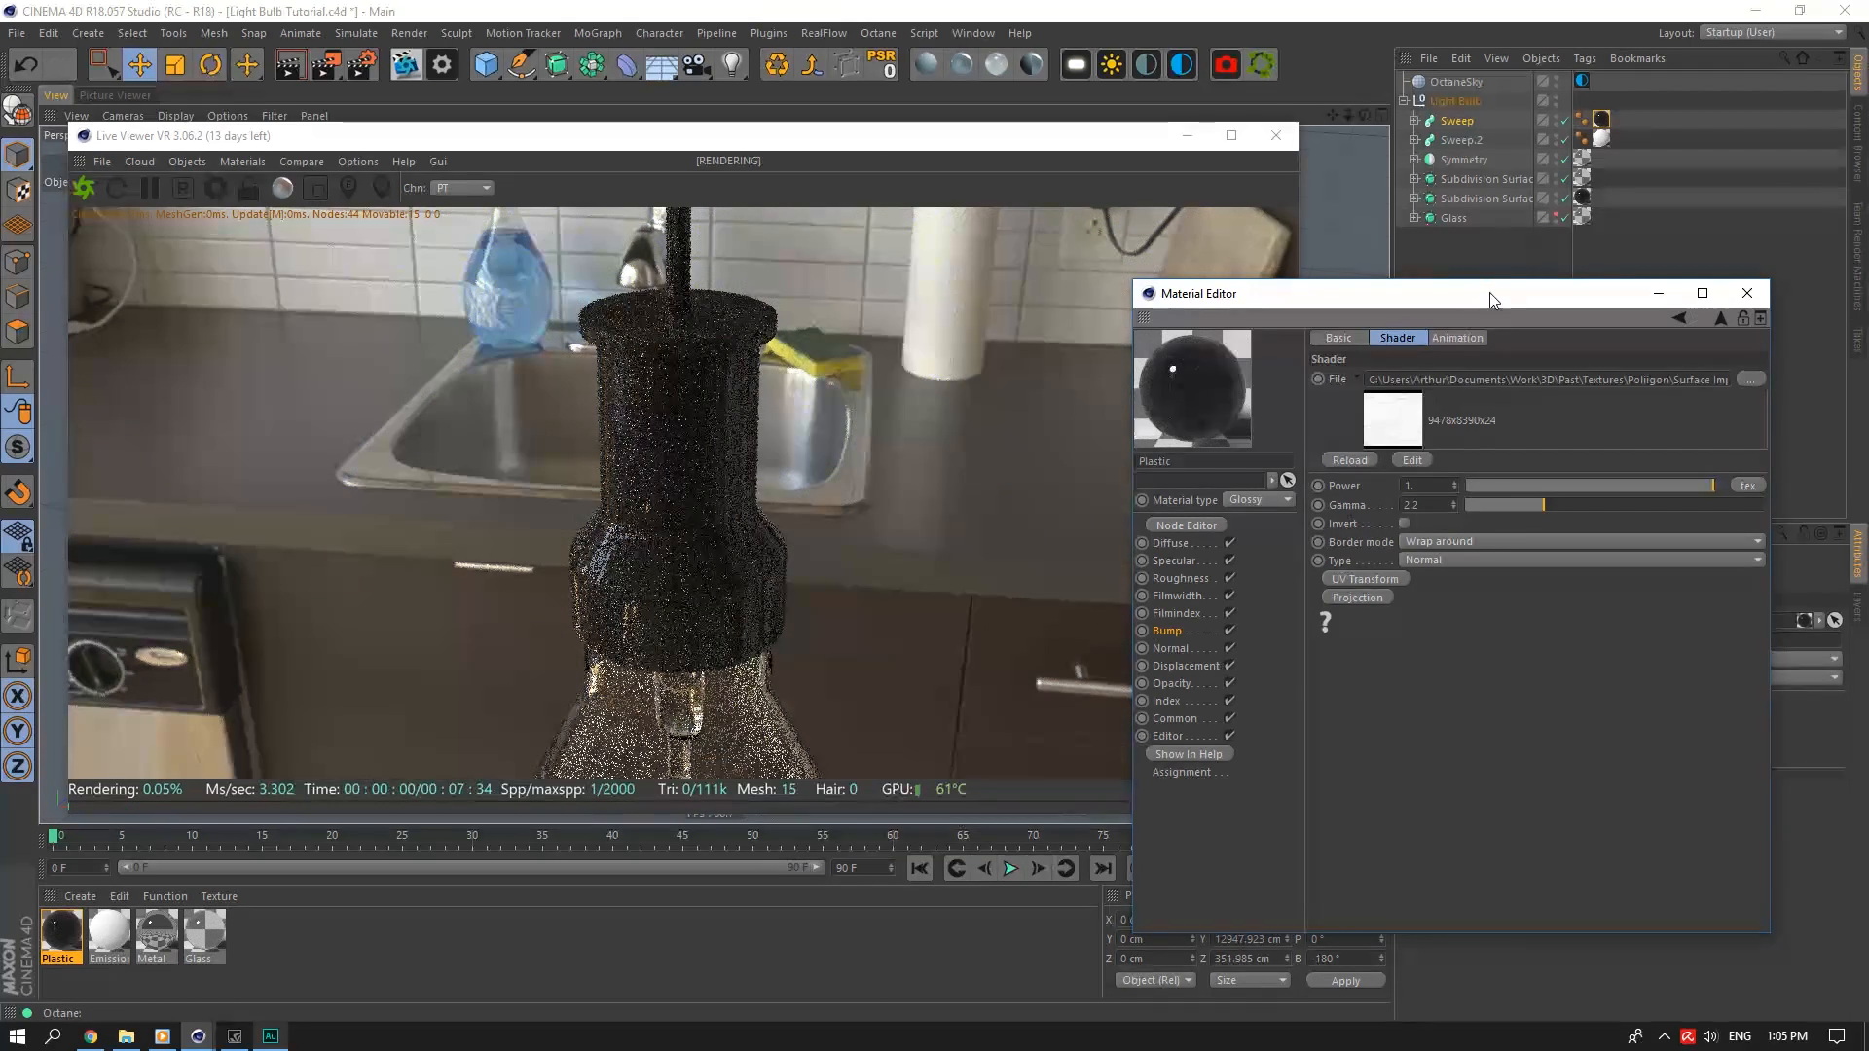
Set the projection of the Plastic texture tags on the cable's Sweep and the socket to Cubic
{"action": "double_click", "coordinate": [1602, 120]}
{"action": "left_click", "coordinate": [1581, 198], "text": "ctrl"}
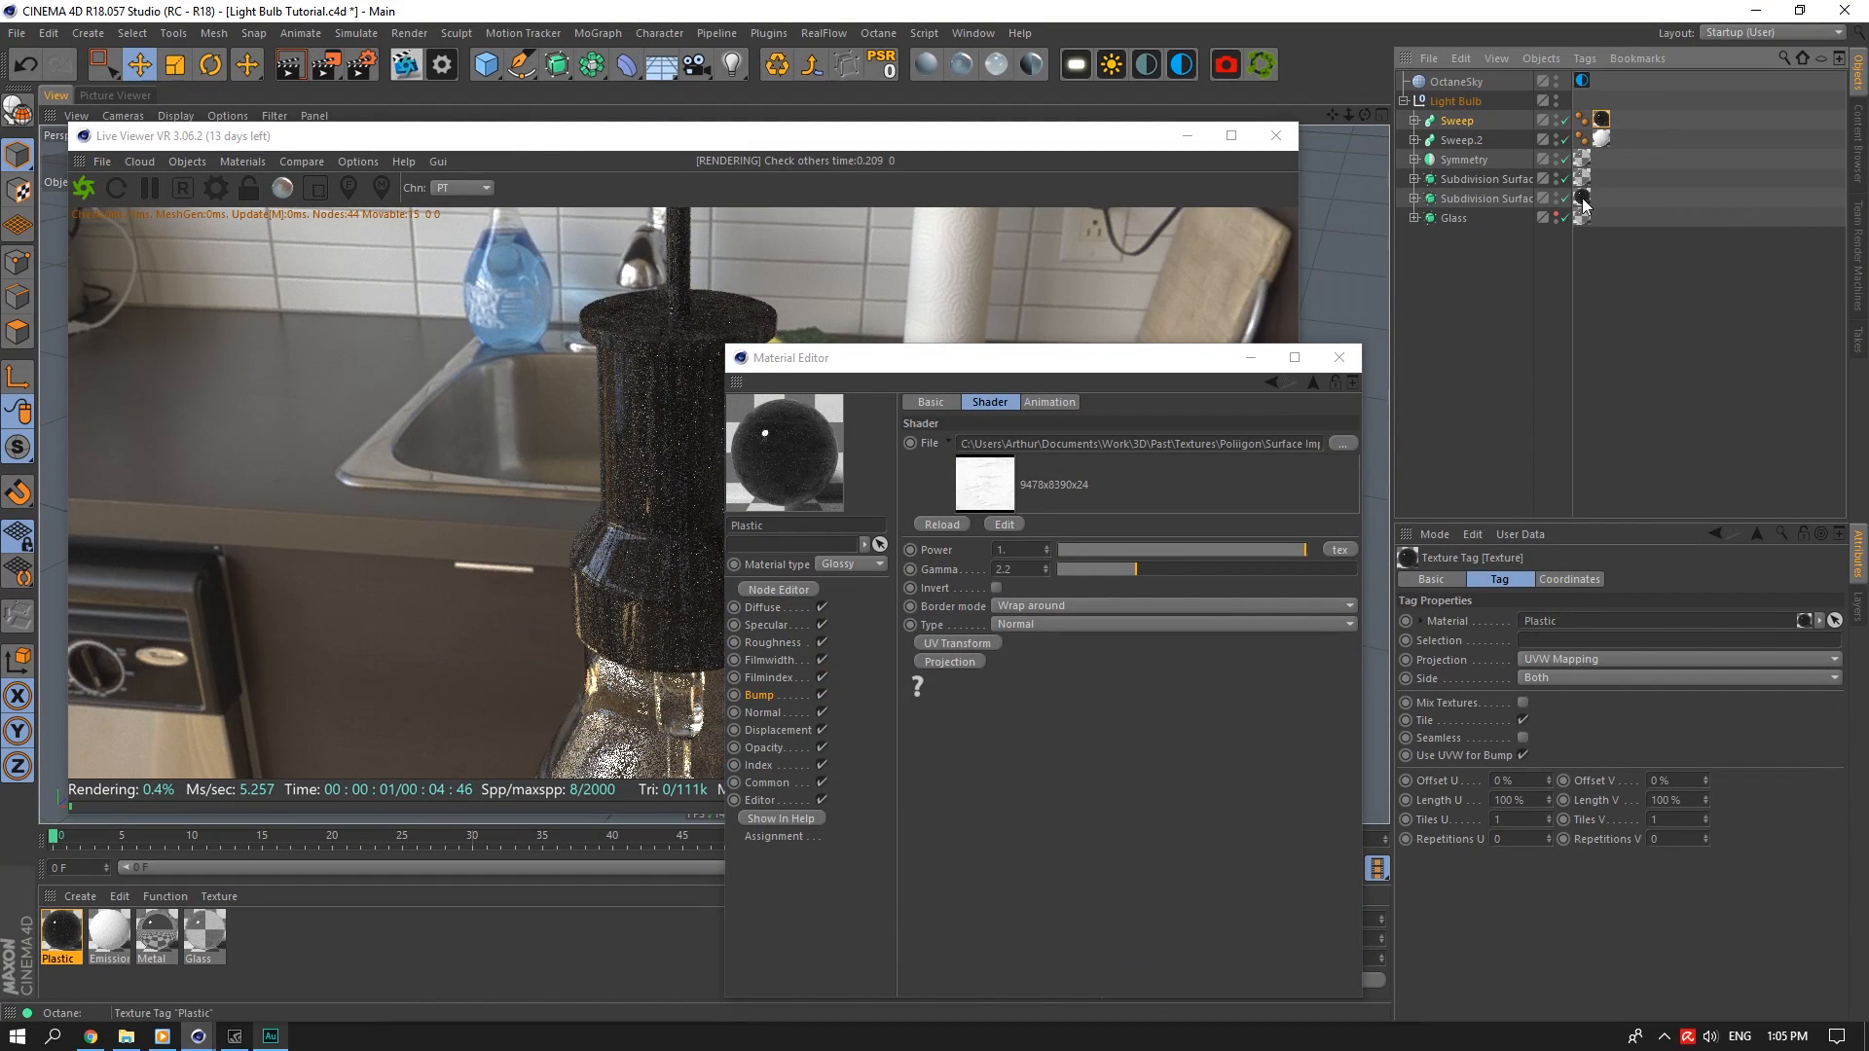
{"action": "left_click", "coordinate": [1564, 659]}
{"action": "left_click", "coordinate": [1562, 732]}
Set the bump image texture's power to 0.01 in the Plastic material
{"action": "left_click_drag", "start_coordinate": [1120, 357], "coordinate": [1537, 274]}
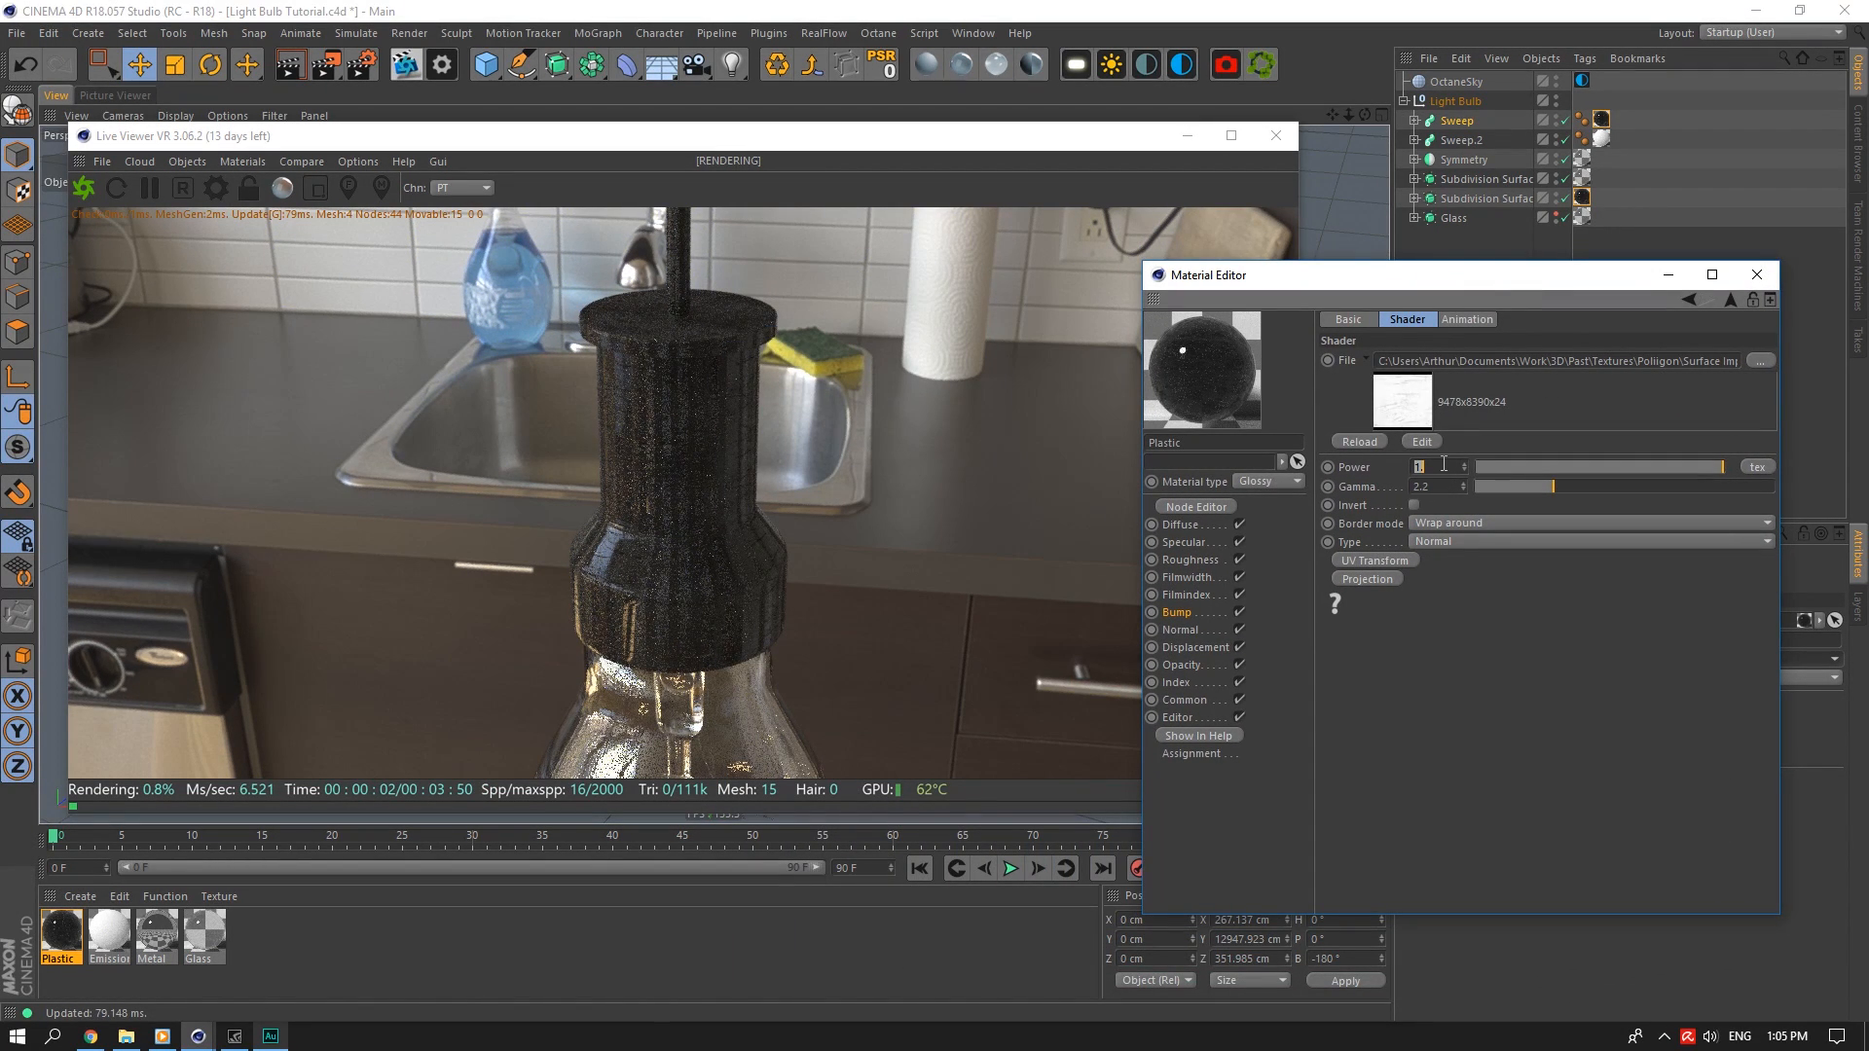
{"action": "type", "text": "0.01"}
{"action": "key", "text": "Return"}
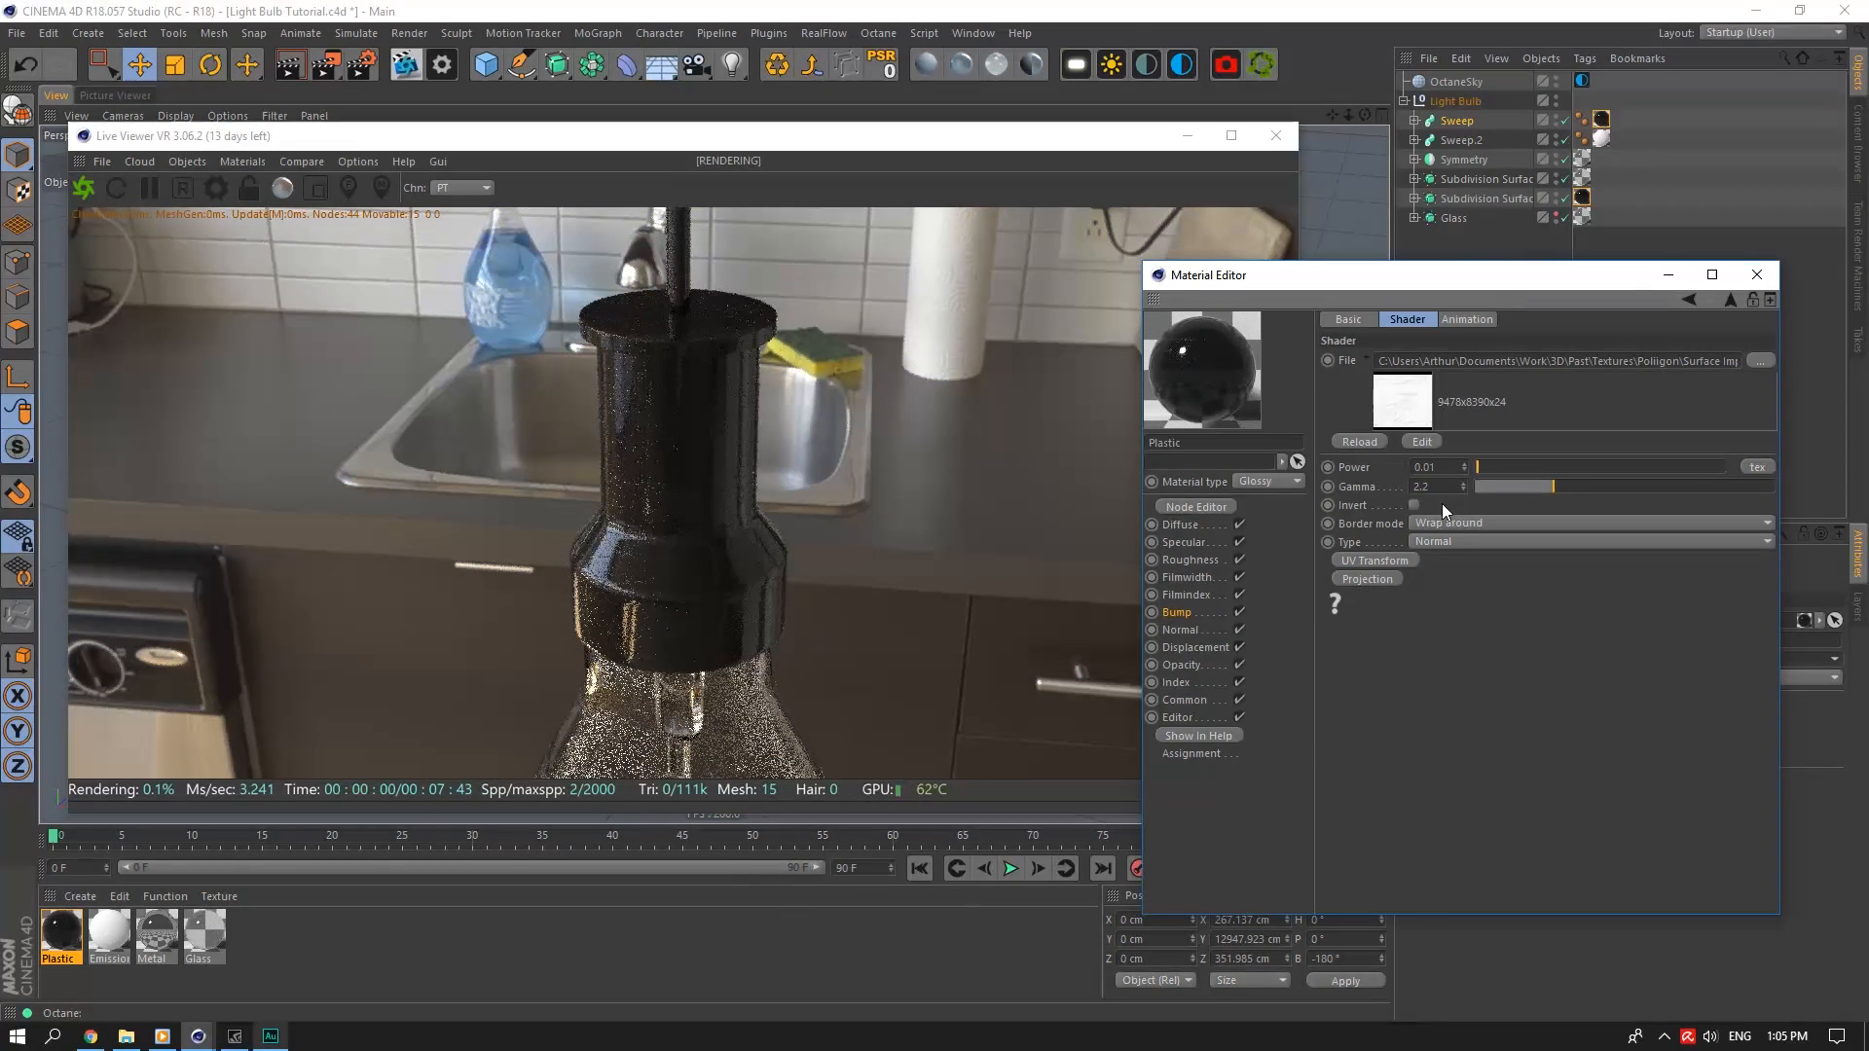
{"action": "key", "text": "Tab"}
Set Length U and Length V of both Plastic texture tags to 25% and save the project
{"action": "left_click_drag", "start_coordinate": [1563, 264], "coordinate": [1013, 600]}
{"action": "left_click", "coordinate": [1509, 800]}
{"action": "type", "text": "25"}
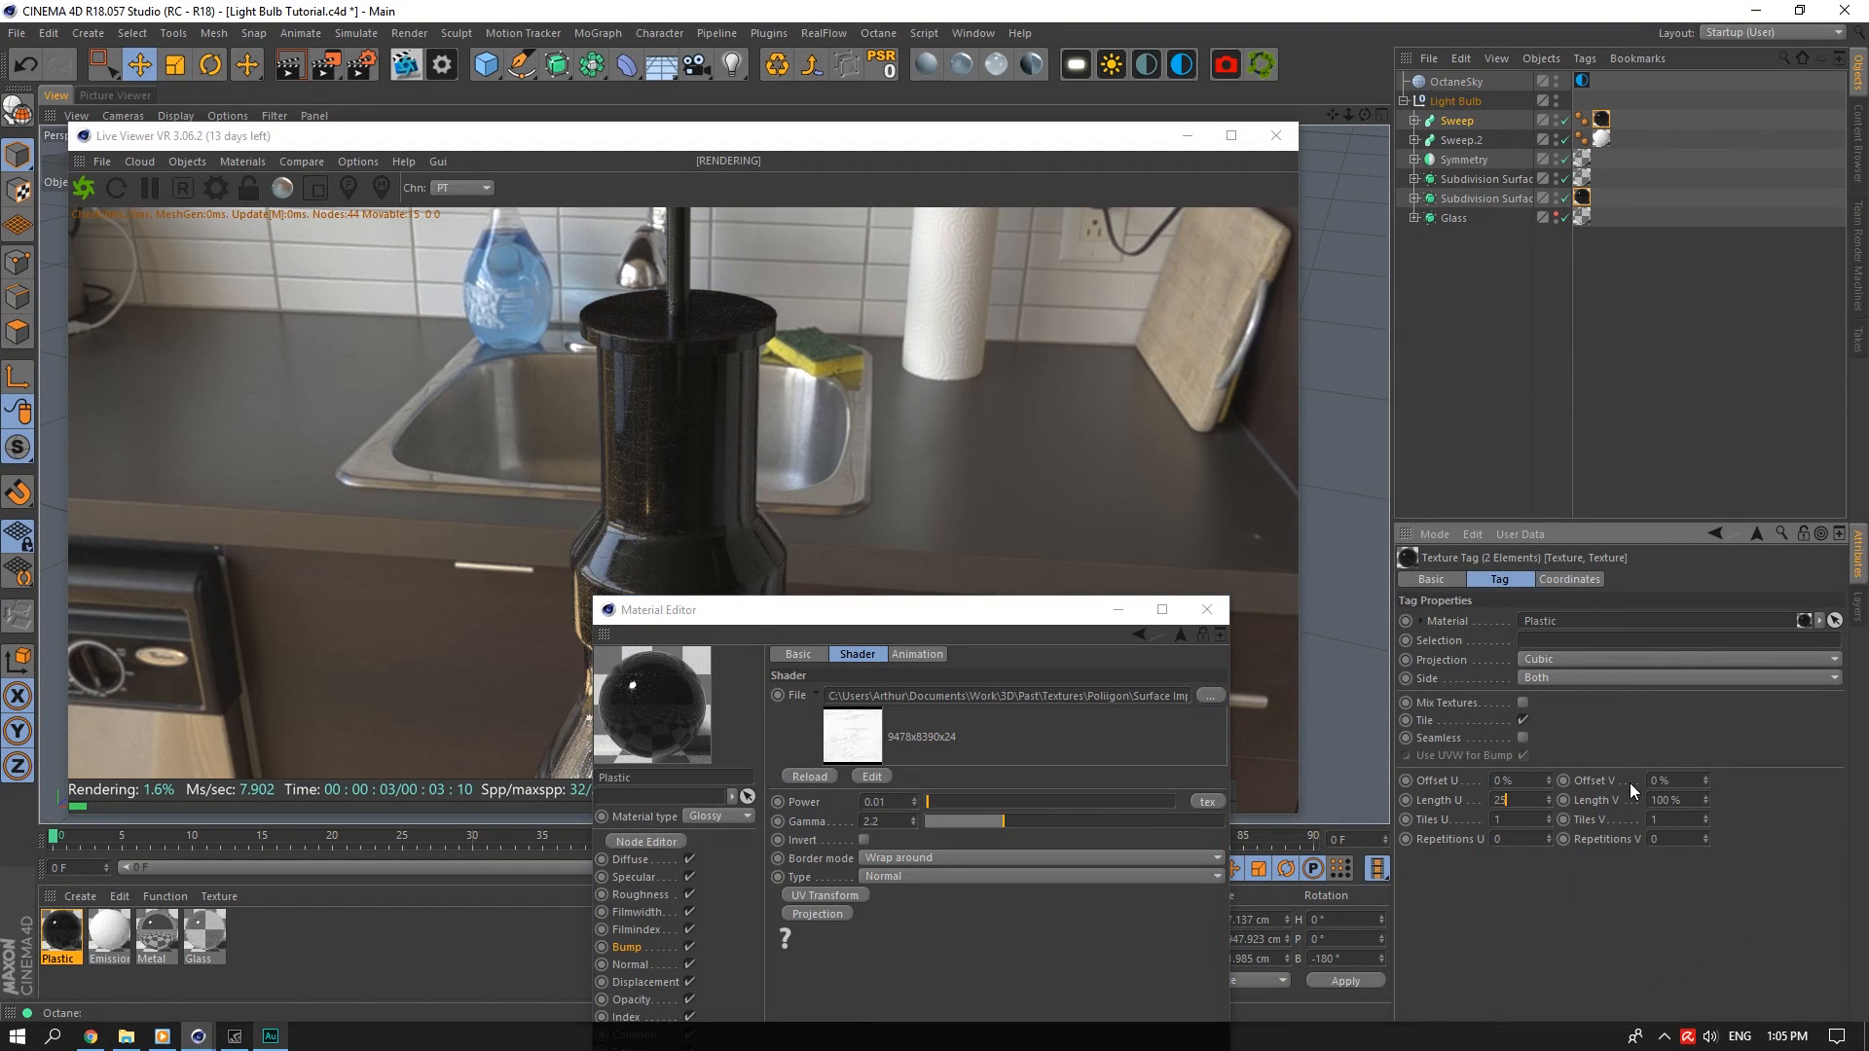
{"action": "double_click", "coordinate": [1667, 799]}
{"action": "type", "text": "25"}
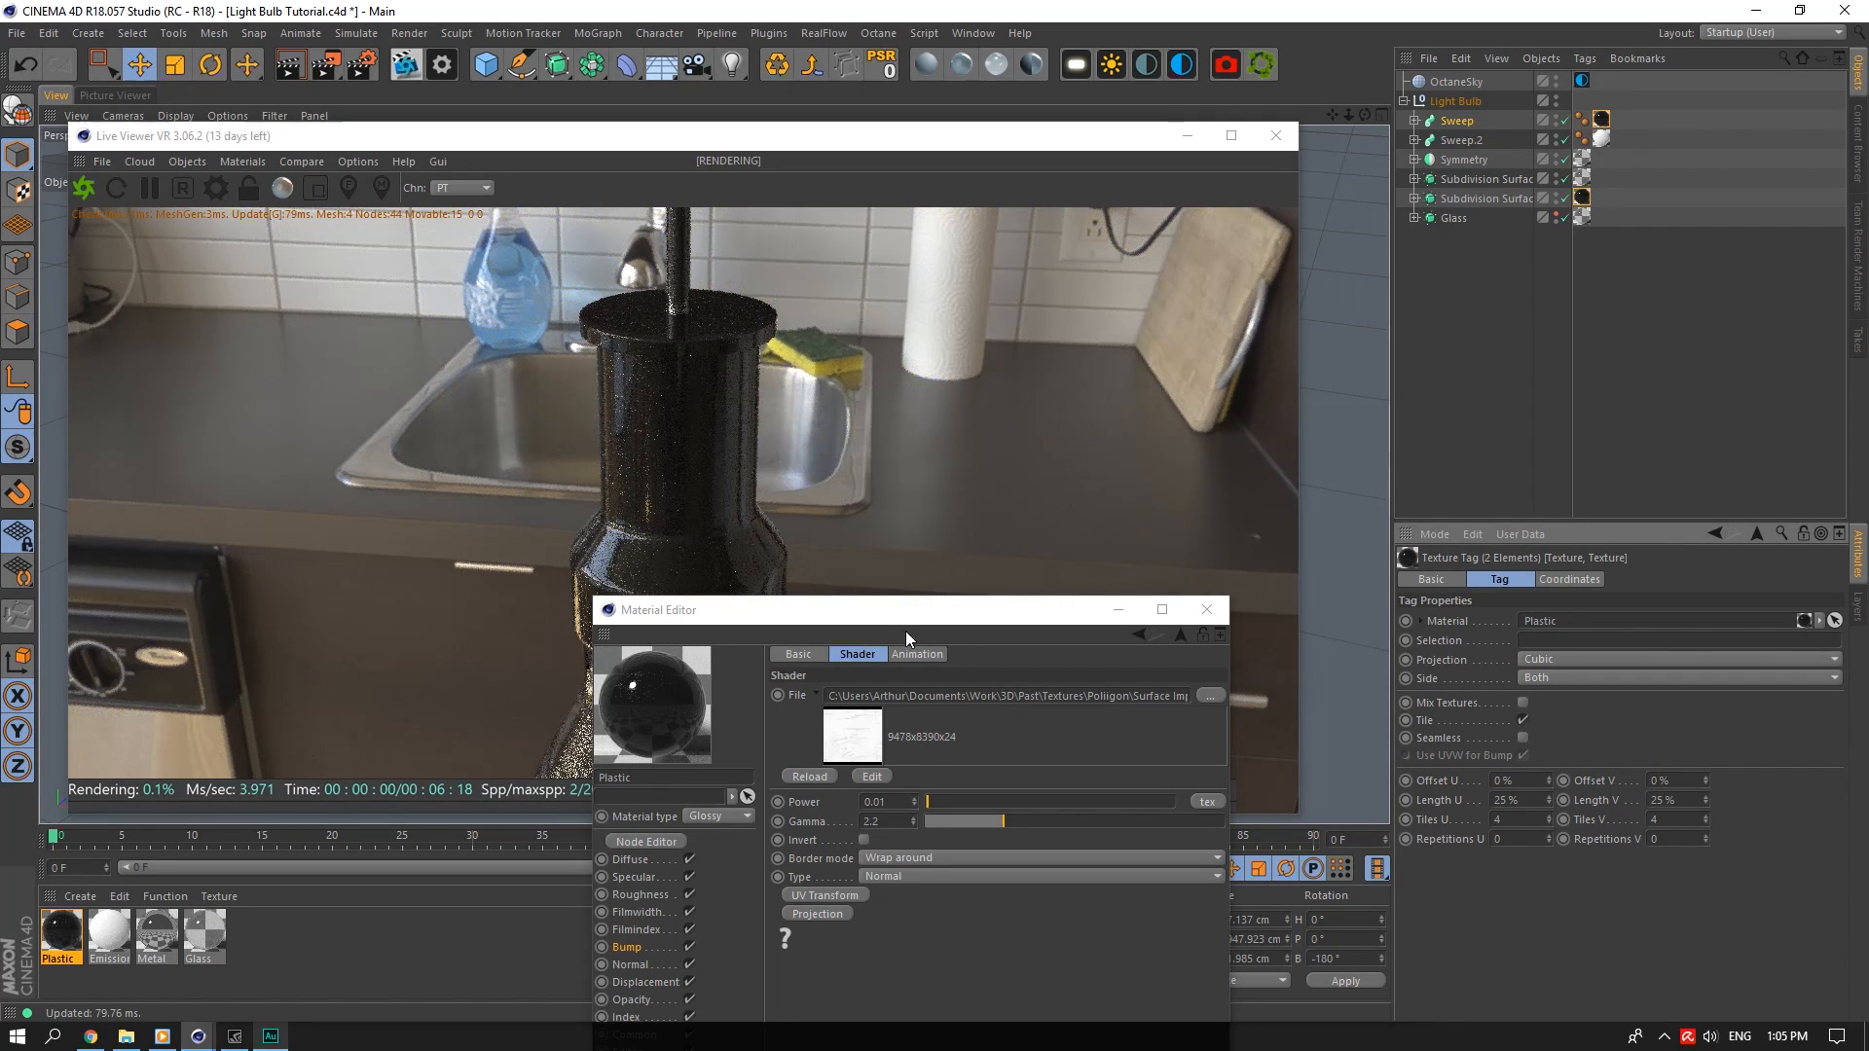
{"action": "left_click_drag", "start_coordinate": [888, 620], "coordinate": [1392, 389]}
{"action": "key", "text": "ctrl+s"}
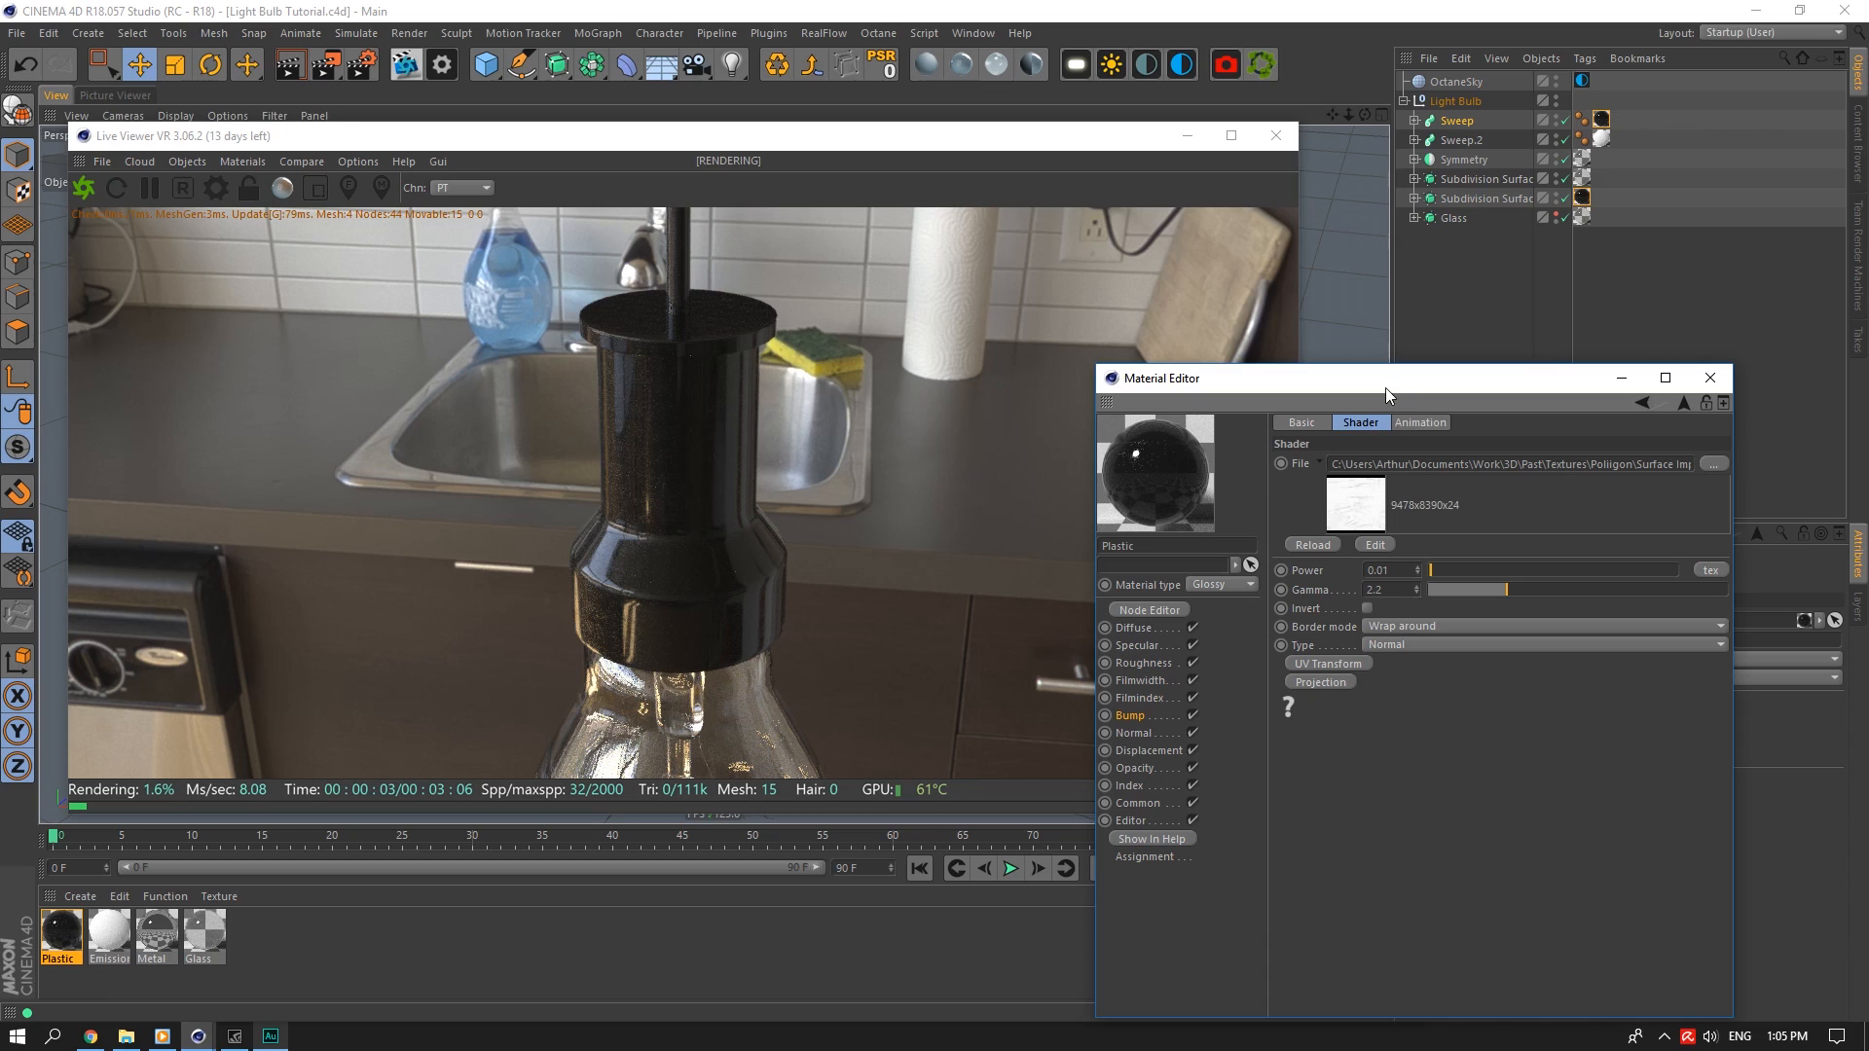
Switch the viewport display to Gouraud Shading (Lines), clear the live render out of the way and close the material editor
{"action": "left_click_drag", "start_coordinate": [1345, 114], "coordinate": [1061, 692]}
{"action": "left_click", "coordinate": [175, 115]}
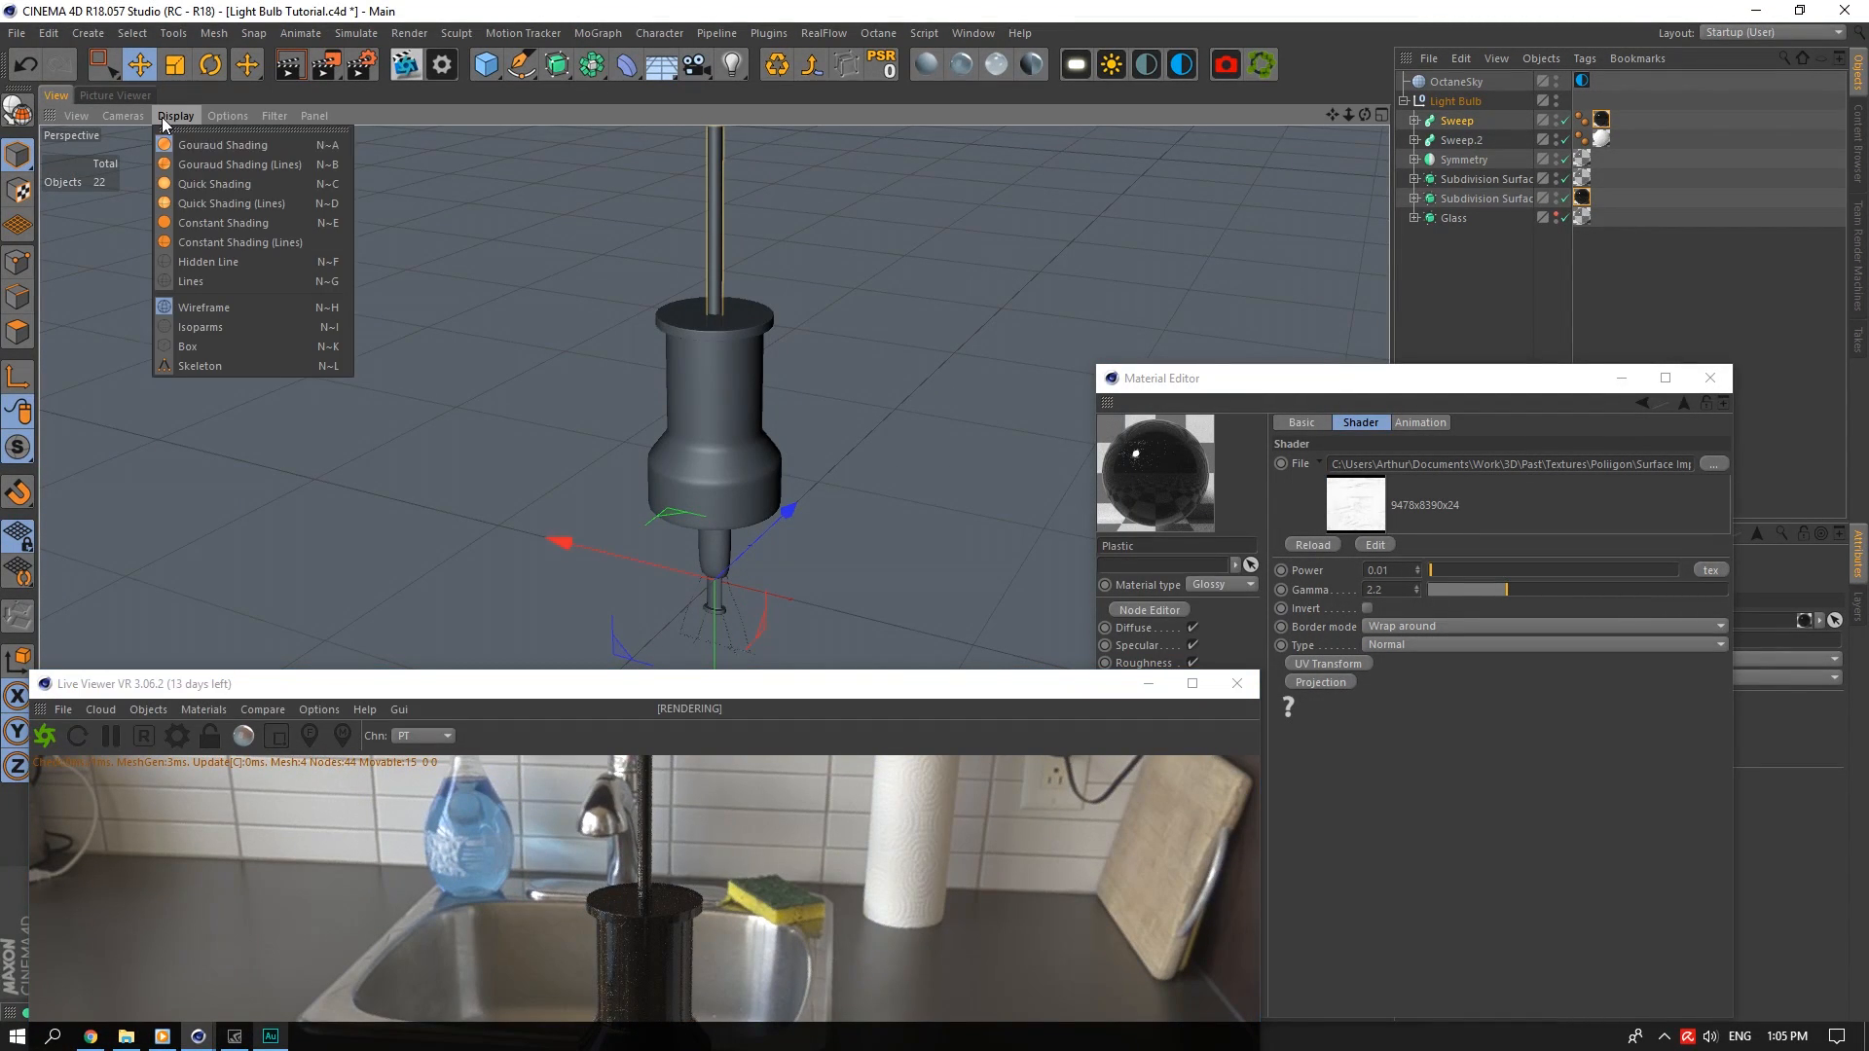
{"action": "left_click", "coordinate": [202, 172]}
{"action": "left_click_drag", "start_coordinate": [828, 695], "coordinate": [826, 869]}
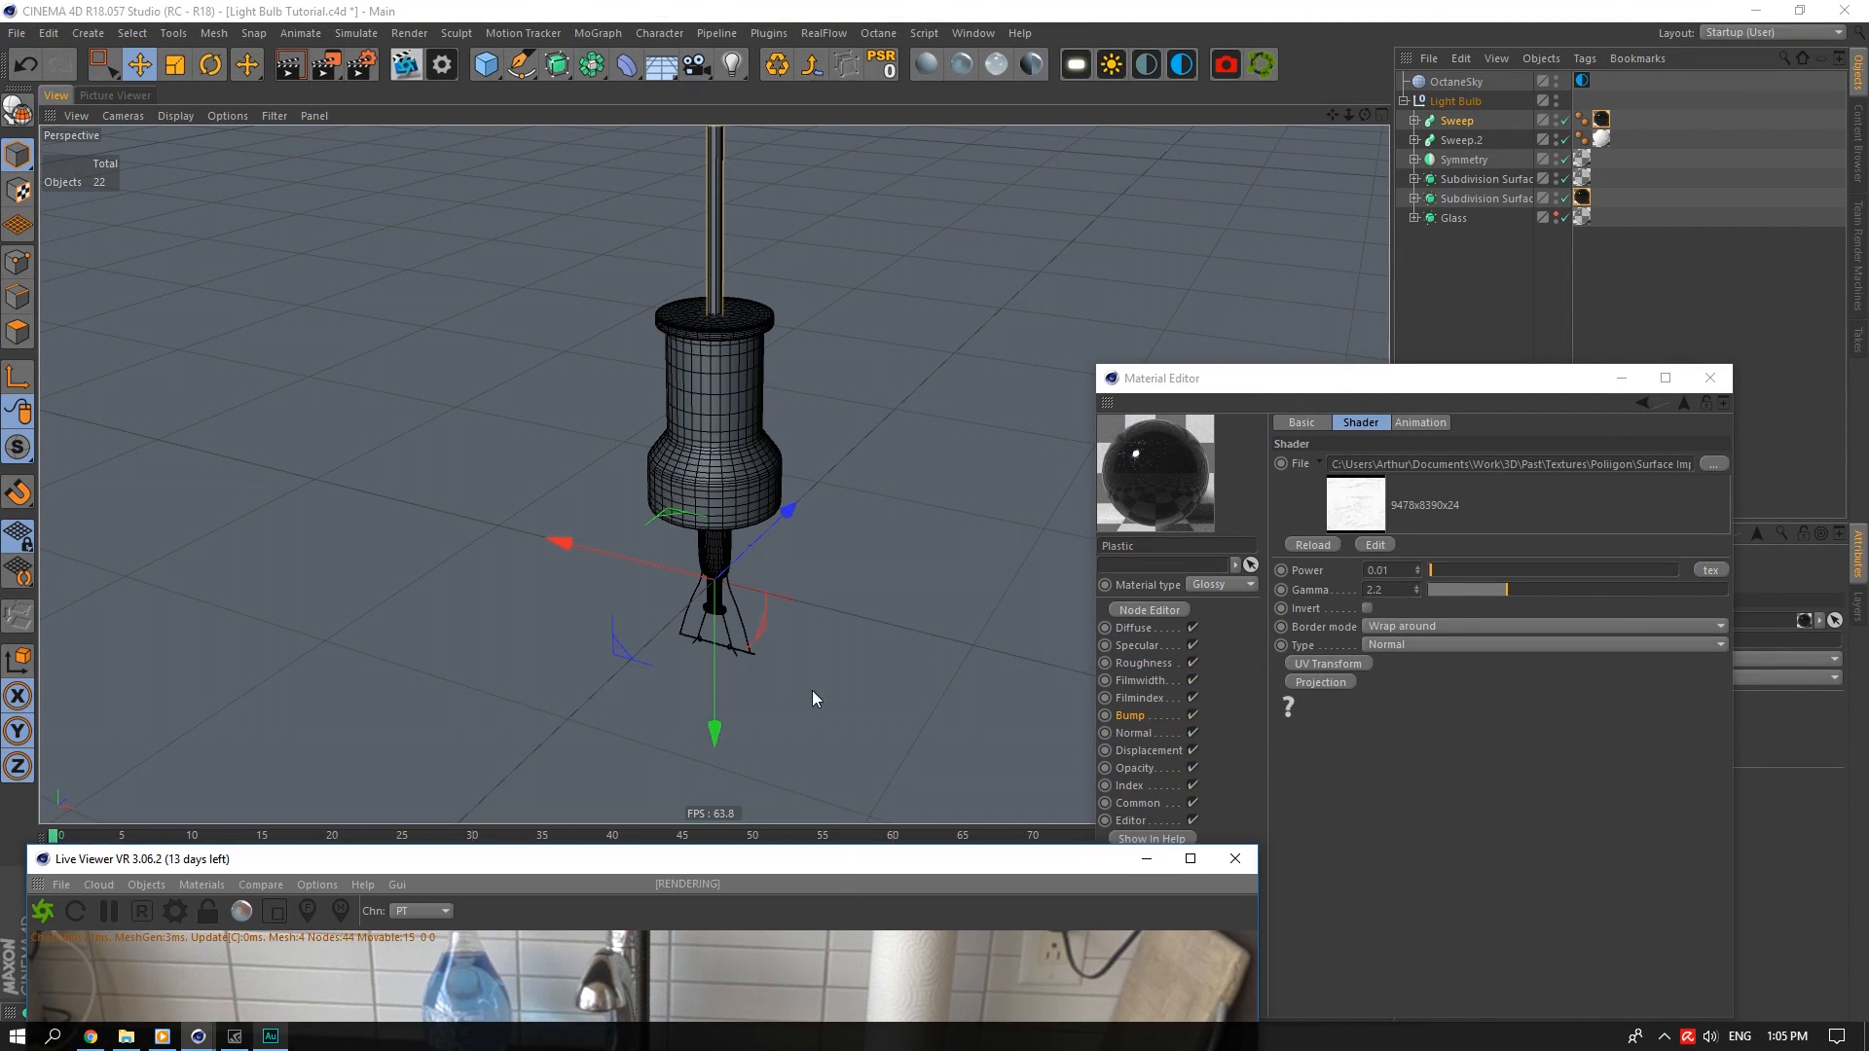
{"action": "scroll", "coordinate": [703, 631], "scroll_direction": "up", "scroll_amount": 6}
{"action": "left_click", "coordinate": [1710, 379]}
{"action": "scroll", "coordinate": [794, 475], "scroll_direction": "up", "scroll_amount": 3}
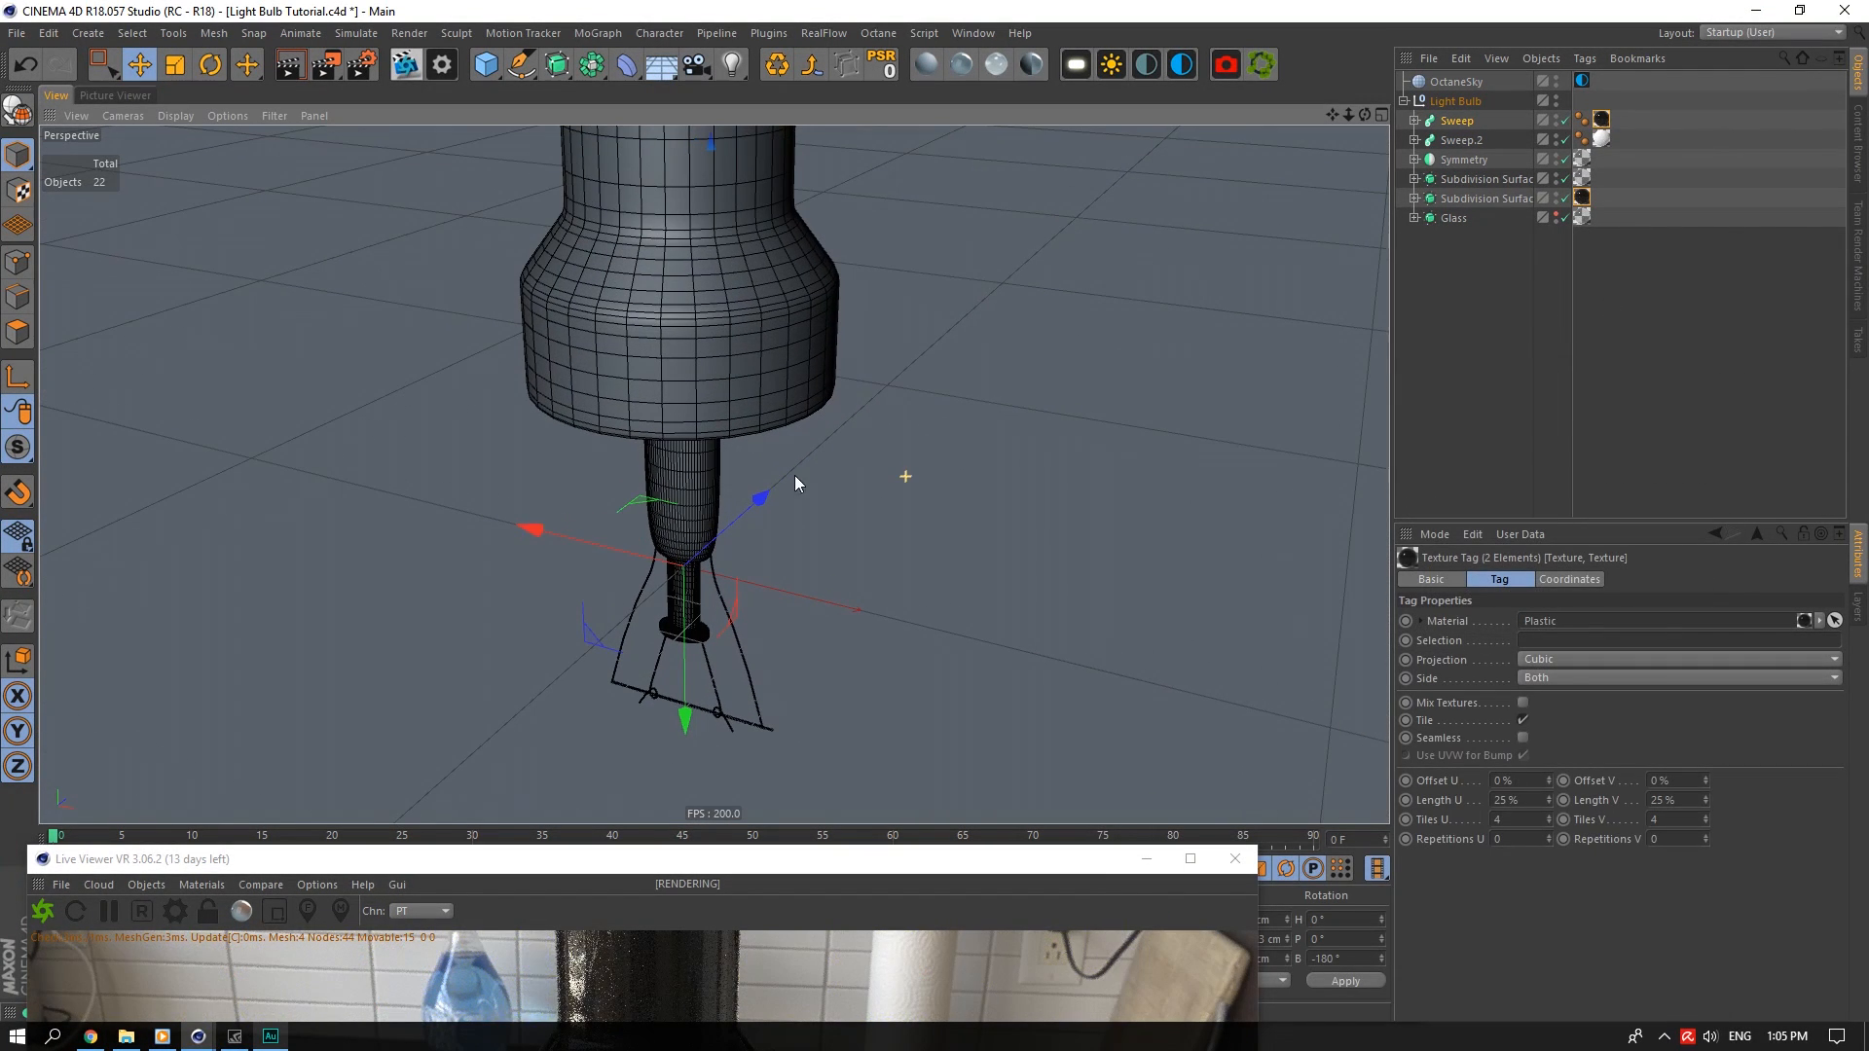
Set the editor and renderer subdivisions of the inner stem's Subdivision Surface.2 to 2
{"action": "left_click", "coordinate": [659, 480]}
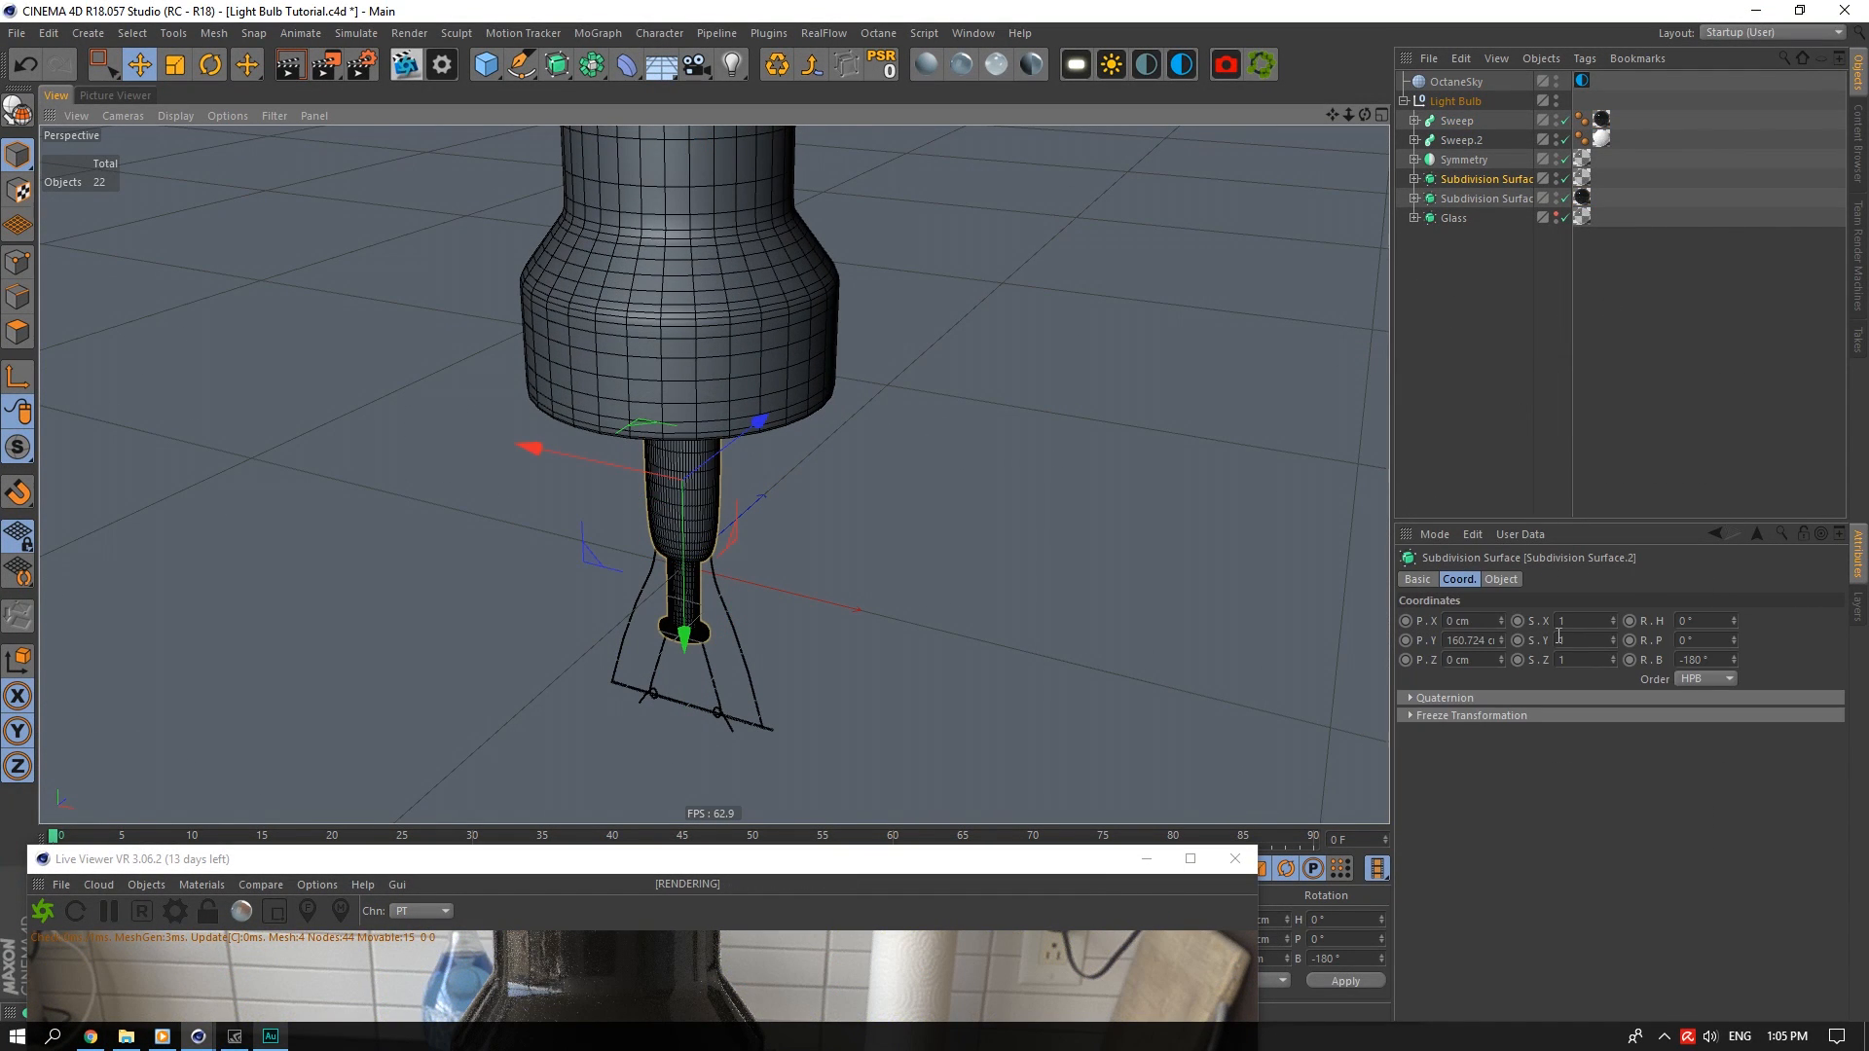
{"action": "left_click", "coordinate": [1487, 582]}
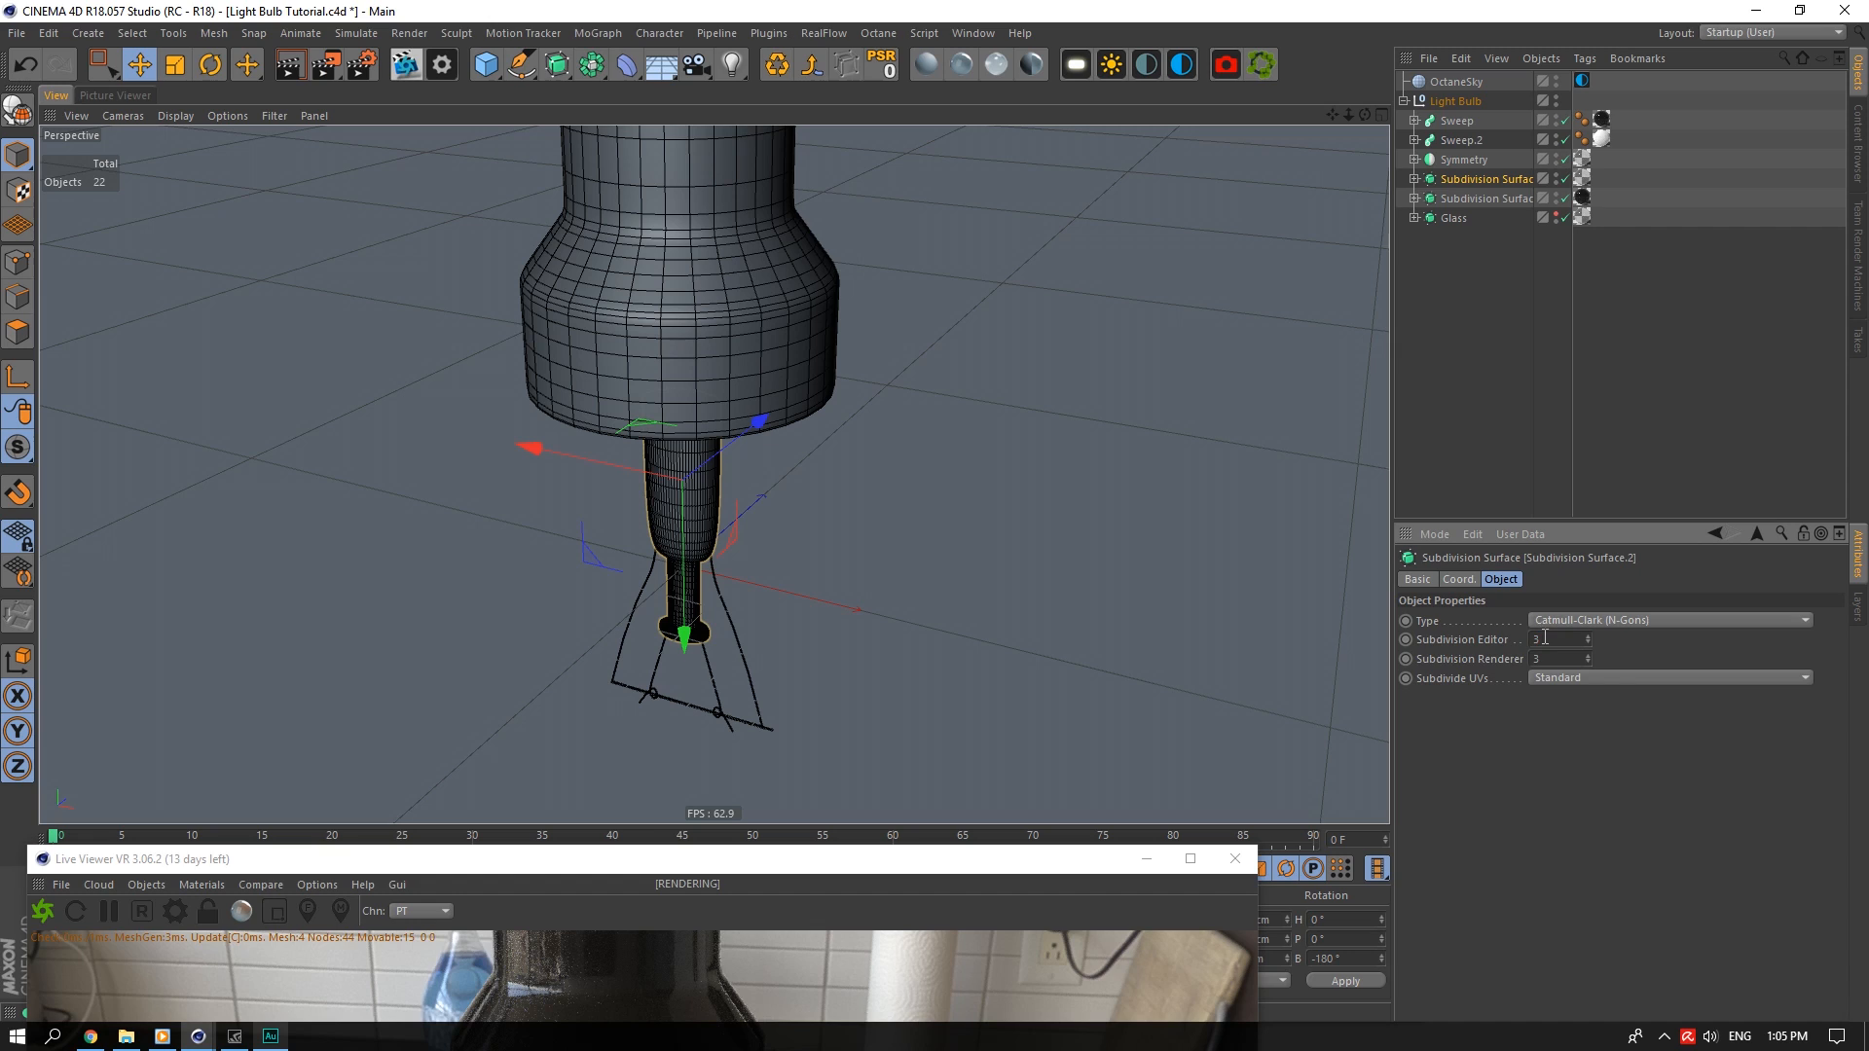
{"action": "key", "text": "Tab"}
{"action": "type", "text": "2"}
{"action": "key", "text": "Return"}
Make the glass visible in the viewport and adjust the renderer subdivision of the glass and the socket's subdivision surface
{"action": "scroll", "coordinate": [660, 687], "scroll_direction": "up", "scroll_amount": 4}
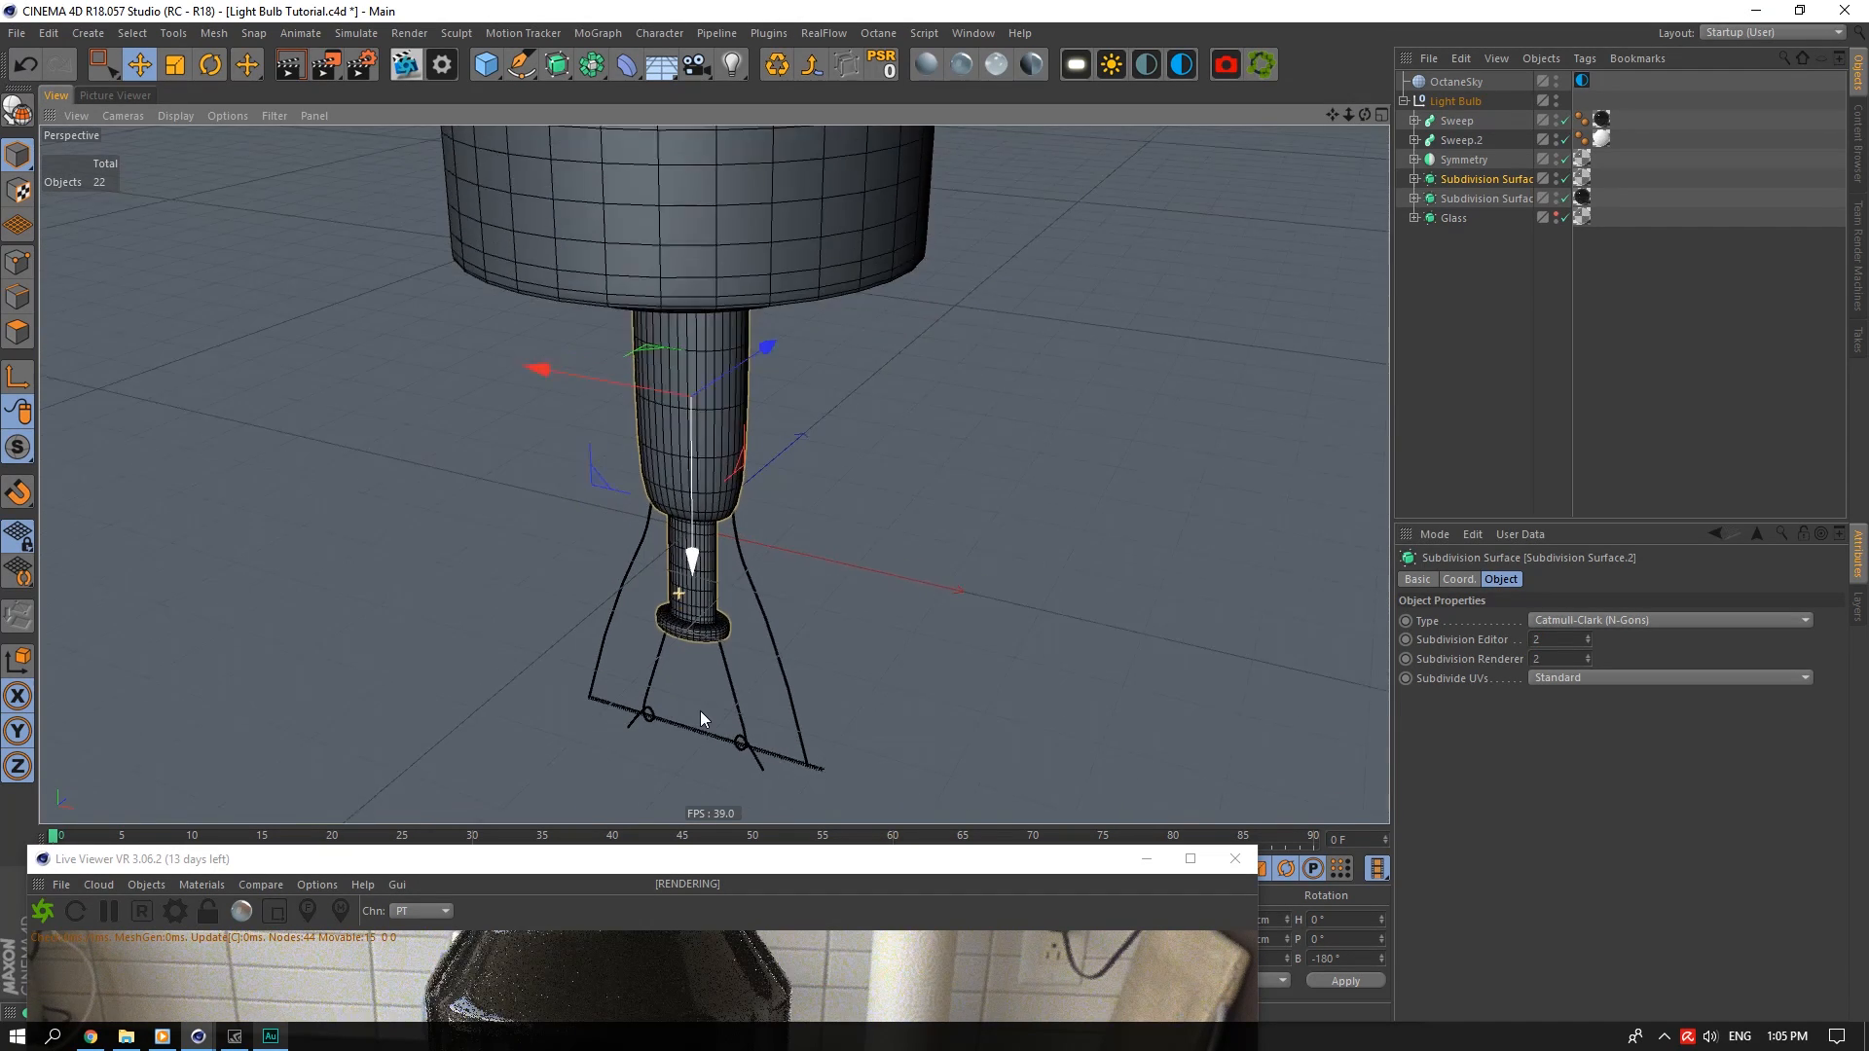
{"action": "scroll", "coordinate": [777, 680], "scroll_direction": "up", "scroll_amount": 6}
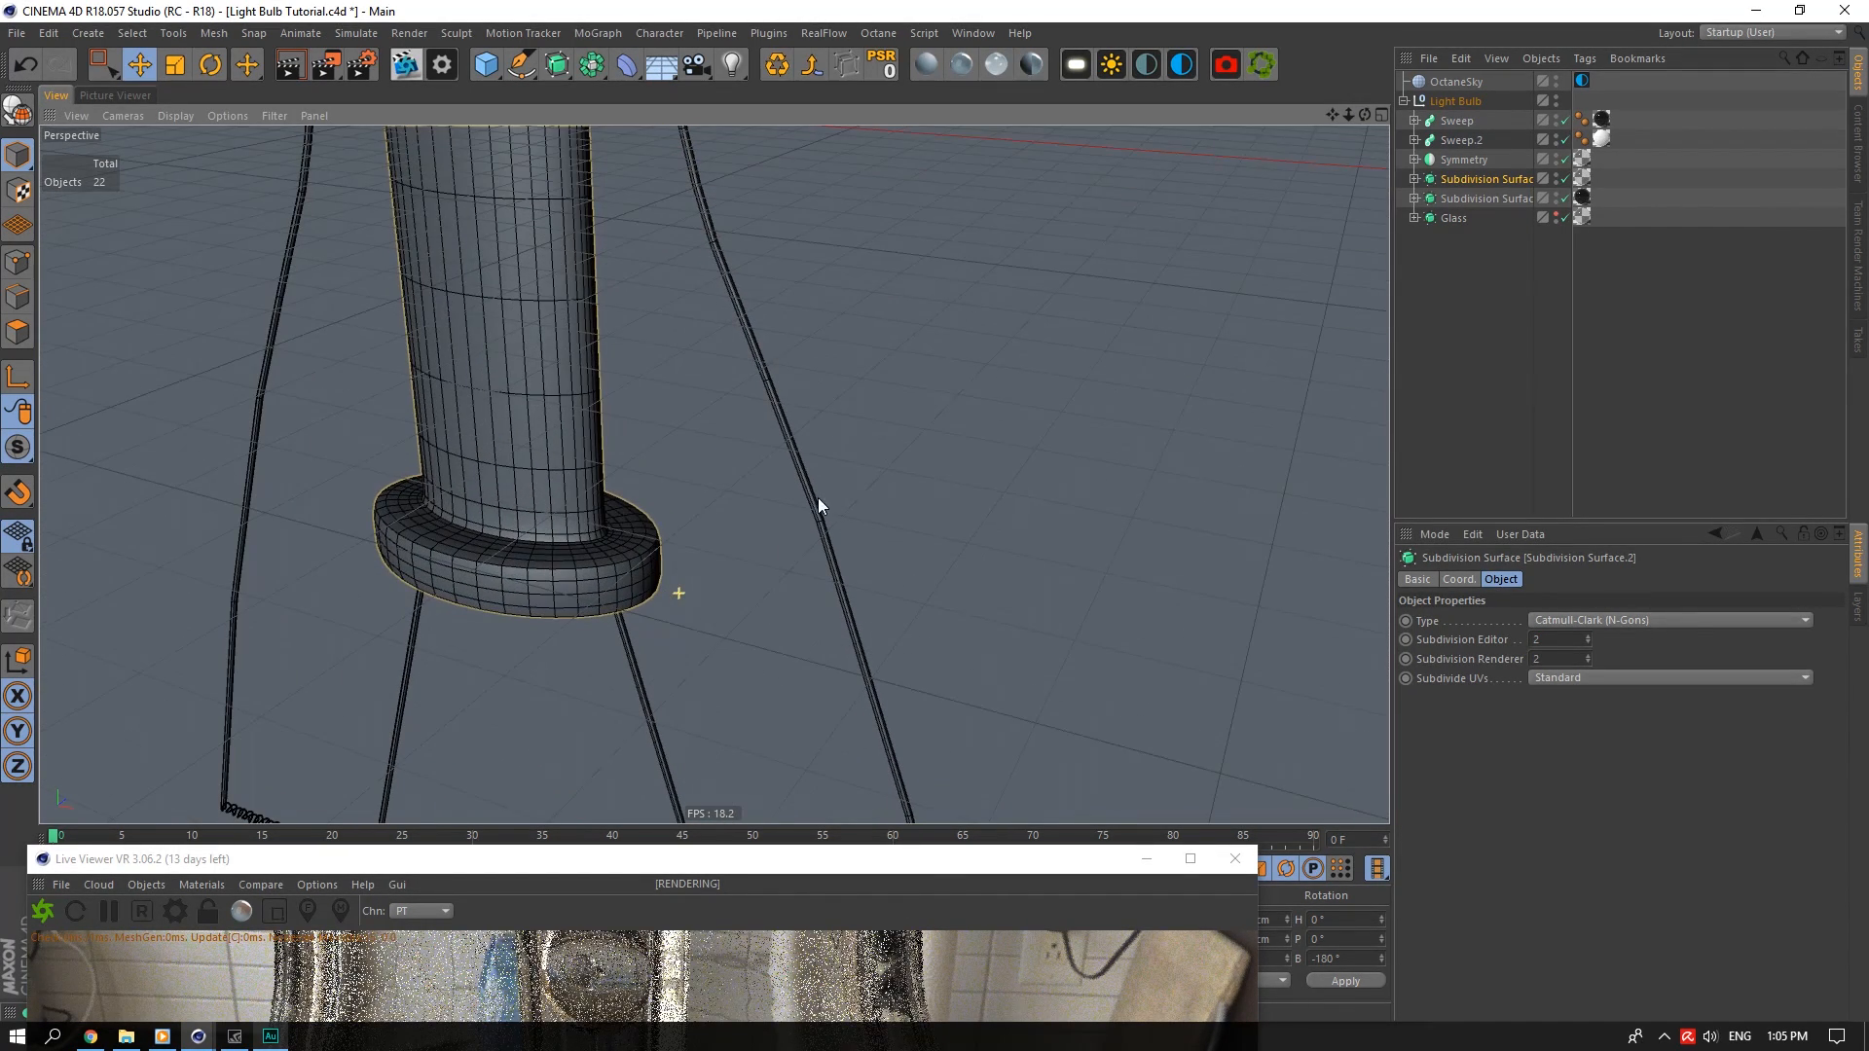
{"action": "left_click", "coordinate": [806, 477]}
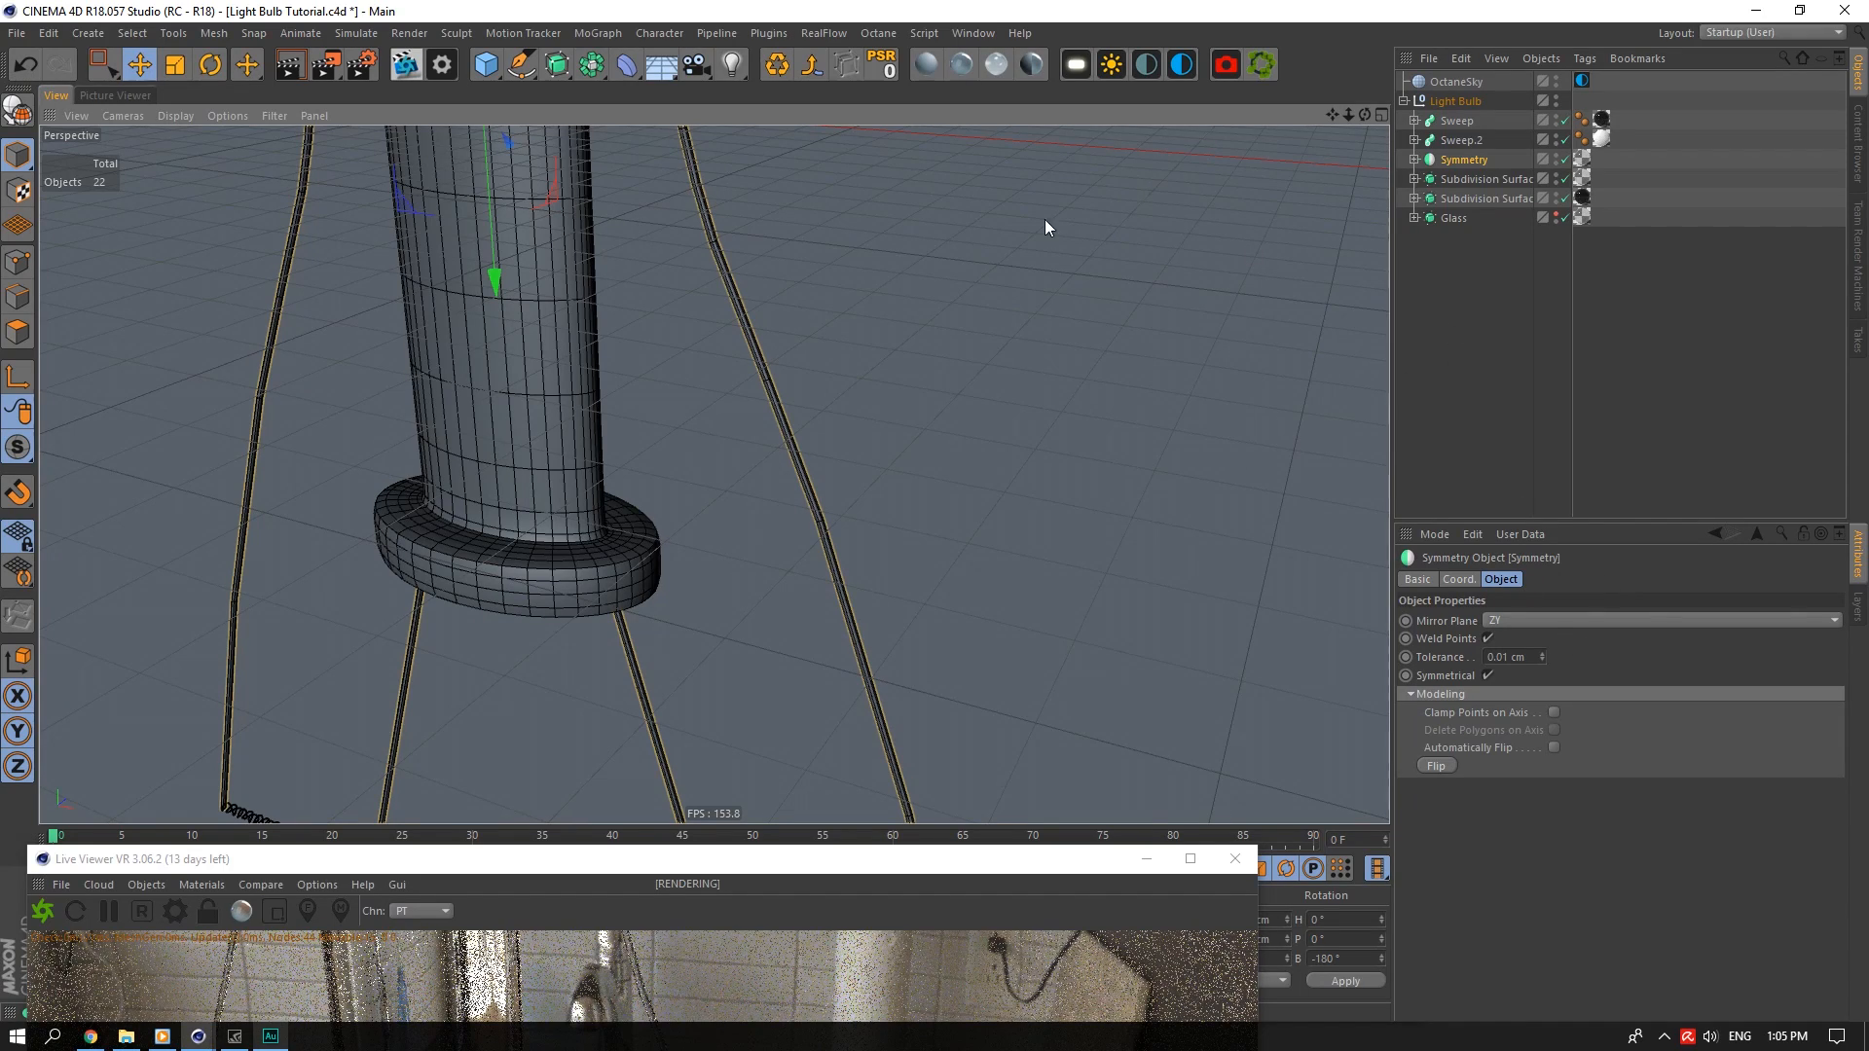
{"action": "left_click_drag", "start_coordinate": [1334, 115], "coordinate": [1410, 531]}
{"action": "left_click_drag", "start_coordinate": [1349, 114], "coordinate": [1289, 115]}
{"action": "left_click", "coordinate": [727, 239]}
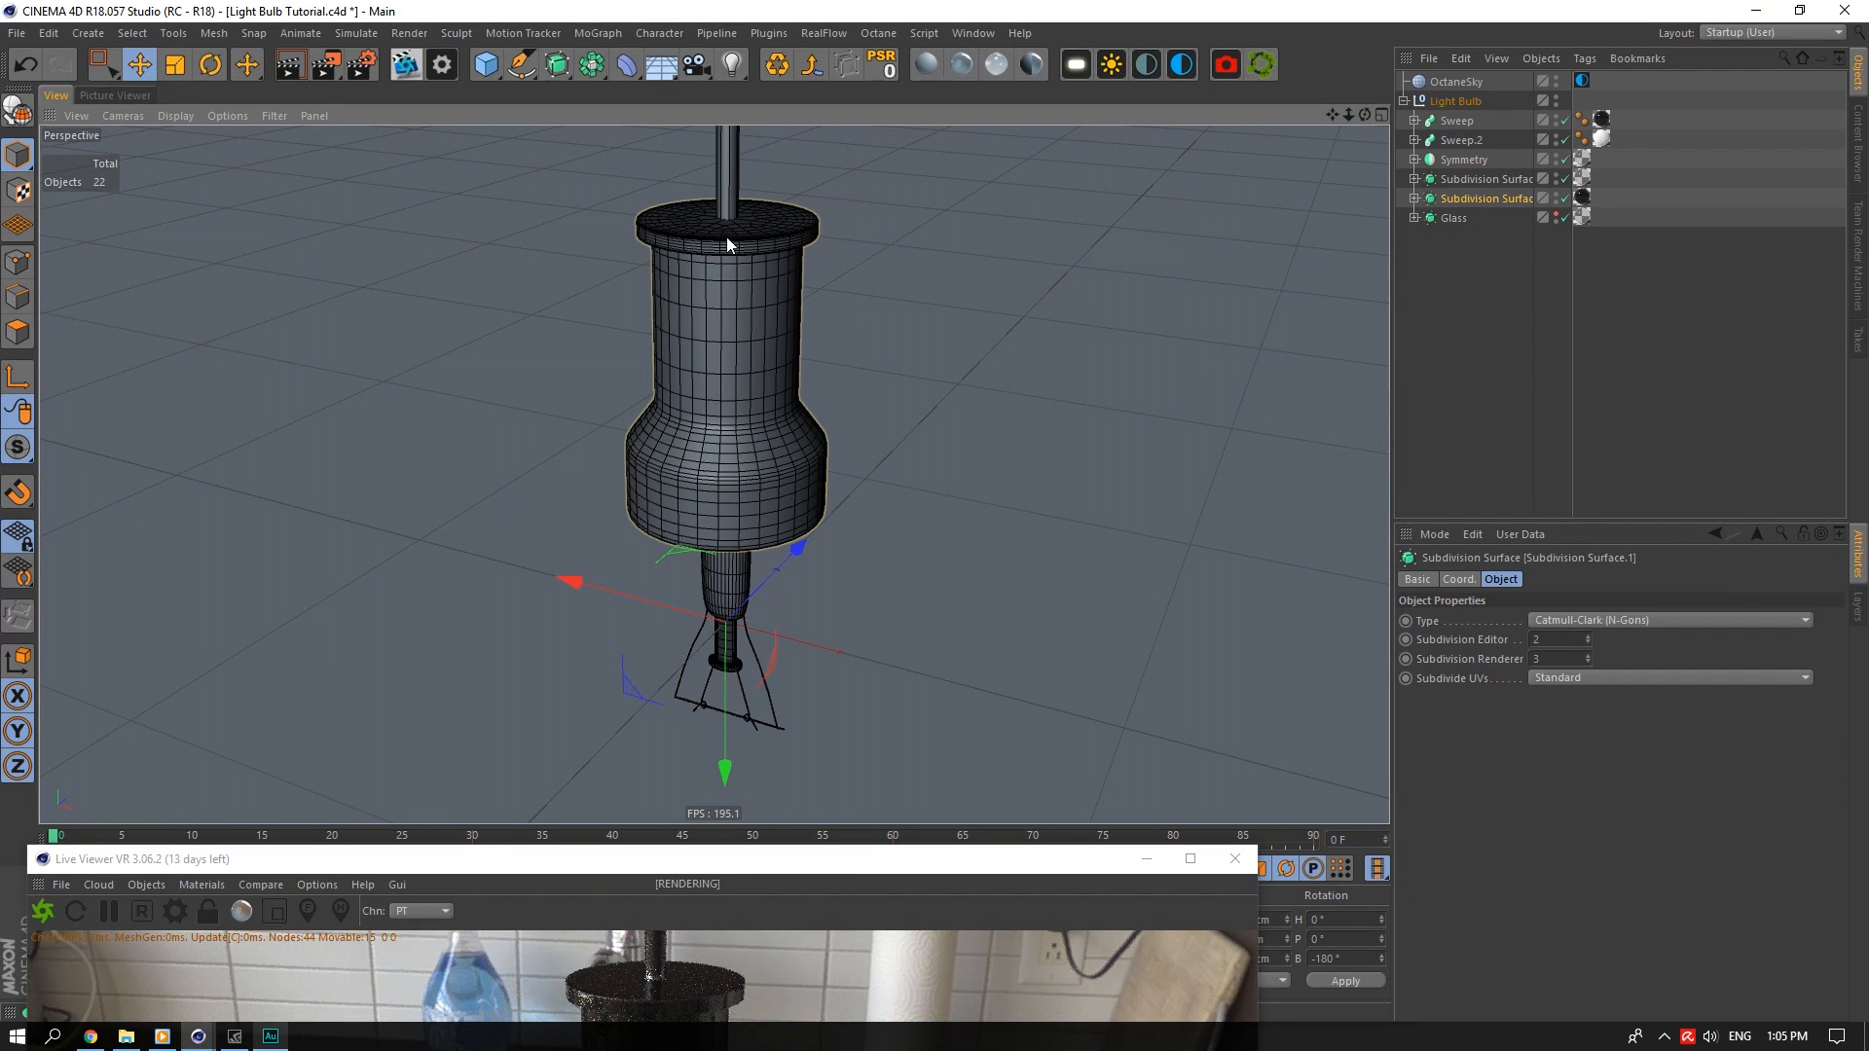
{"action": "left_click", "coordinate": [1556, 214]}
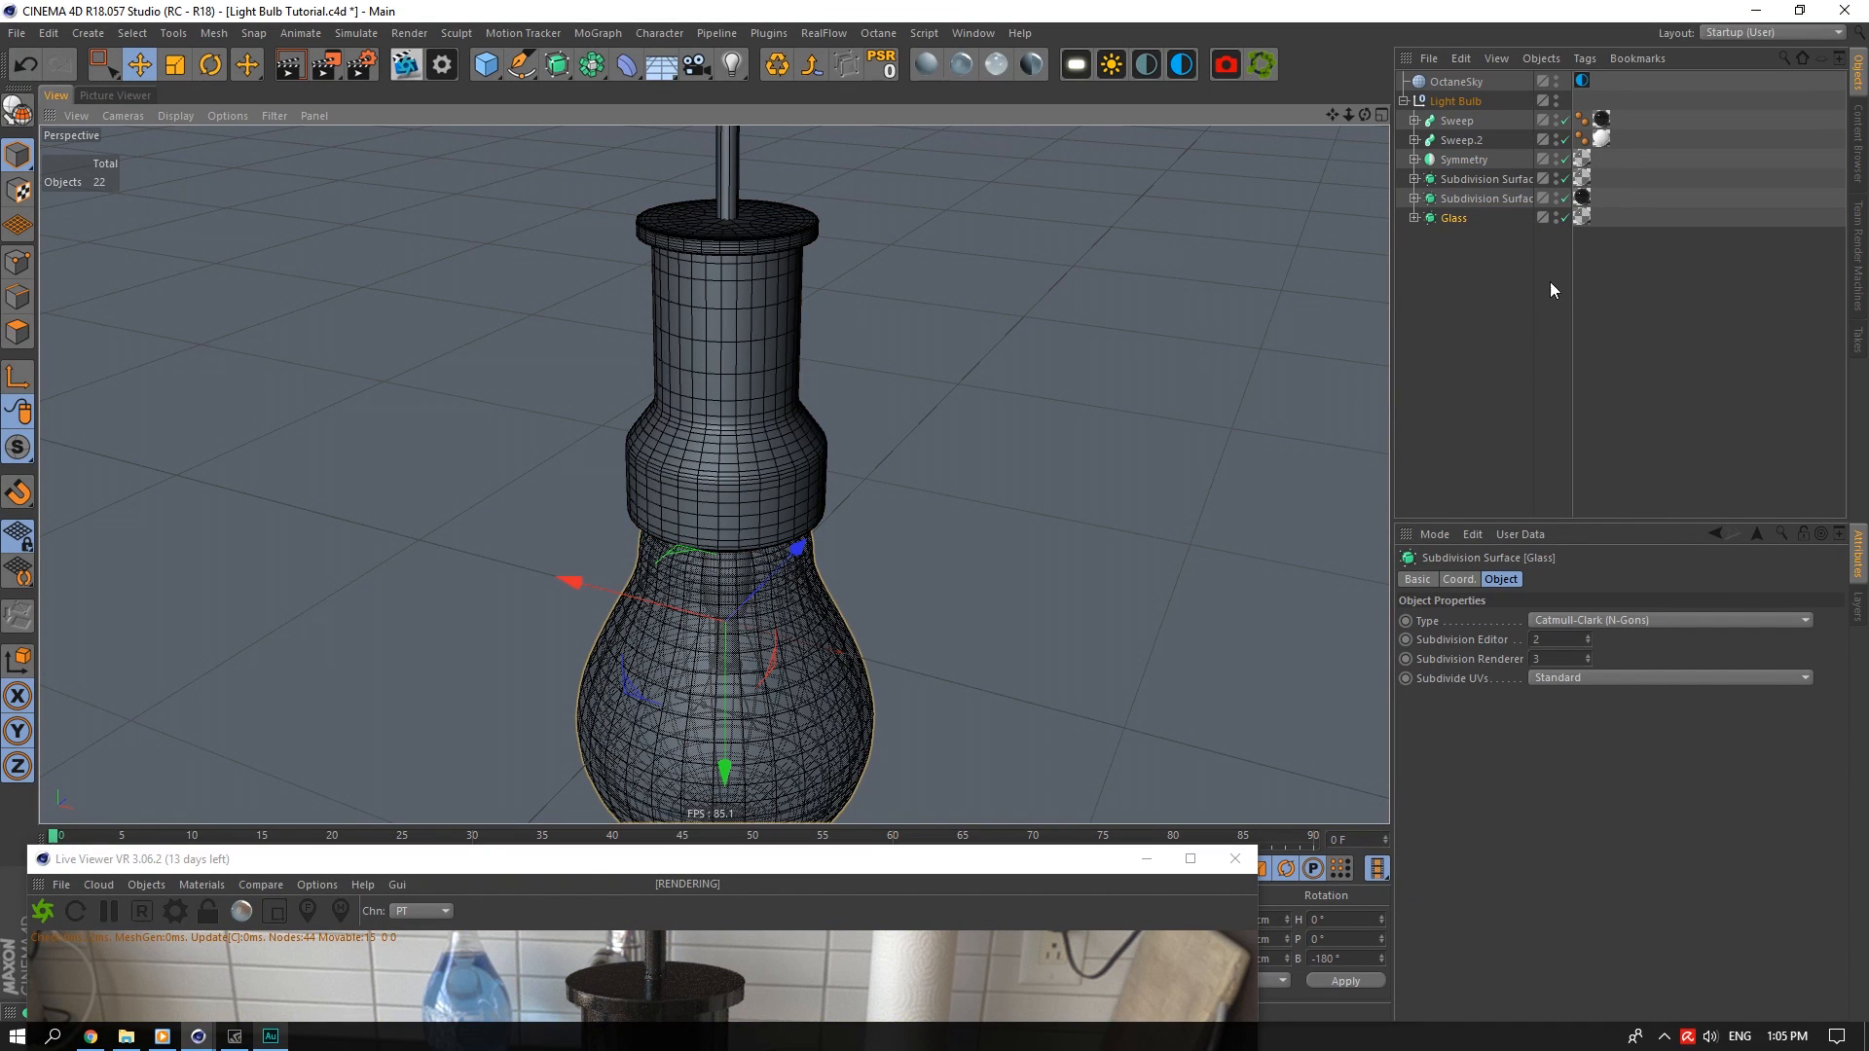
{"action": "left_click", "coordinate": [1561, 661]}
{"action": "left_click", "coordinate": [769, 380]}
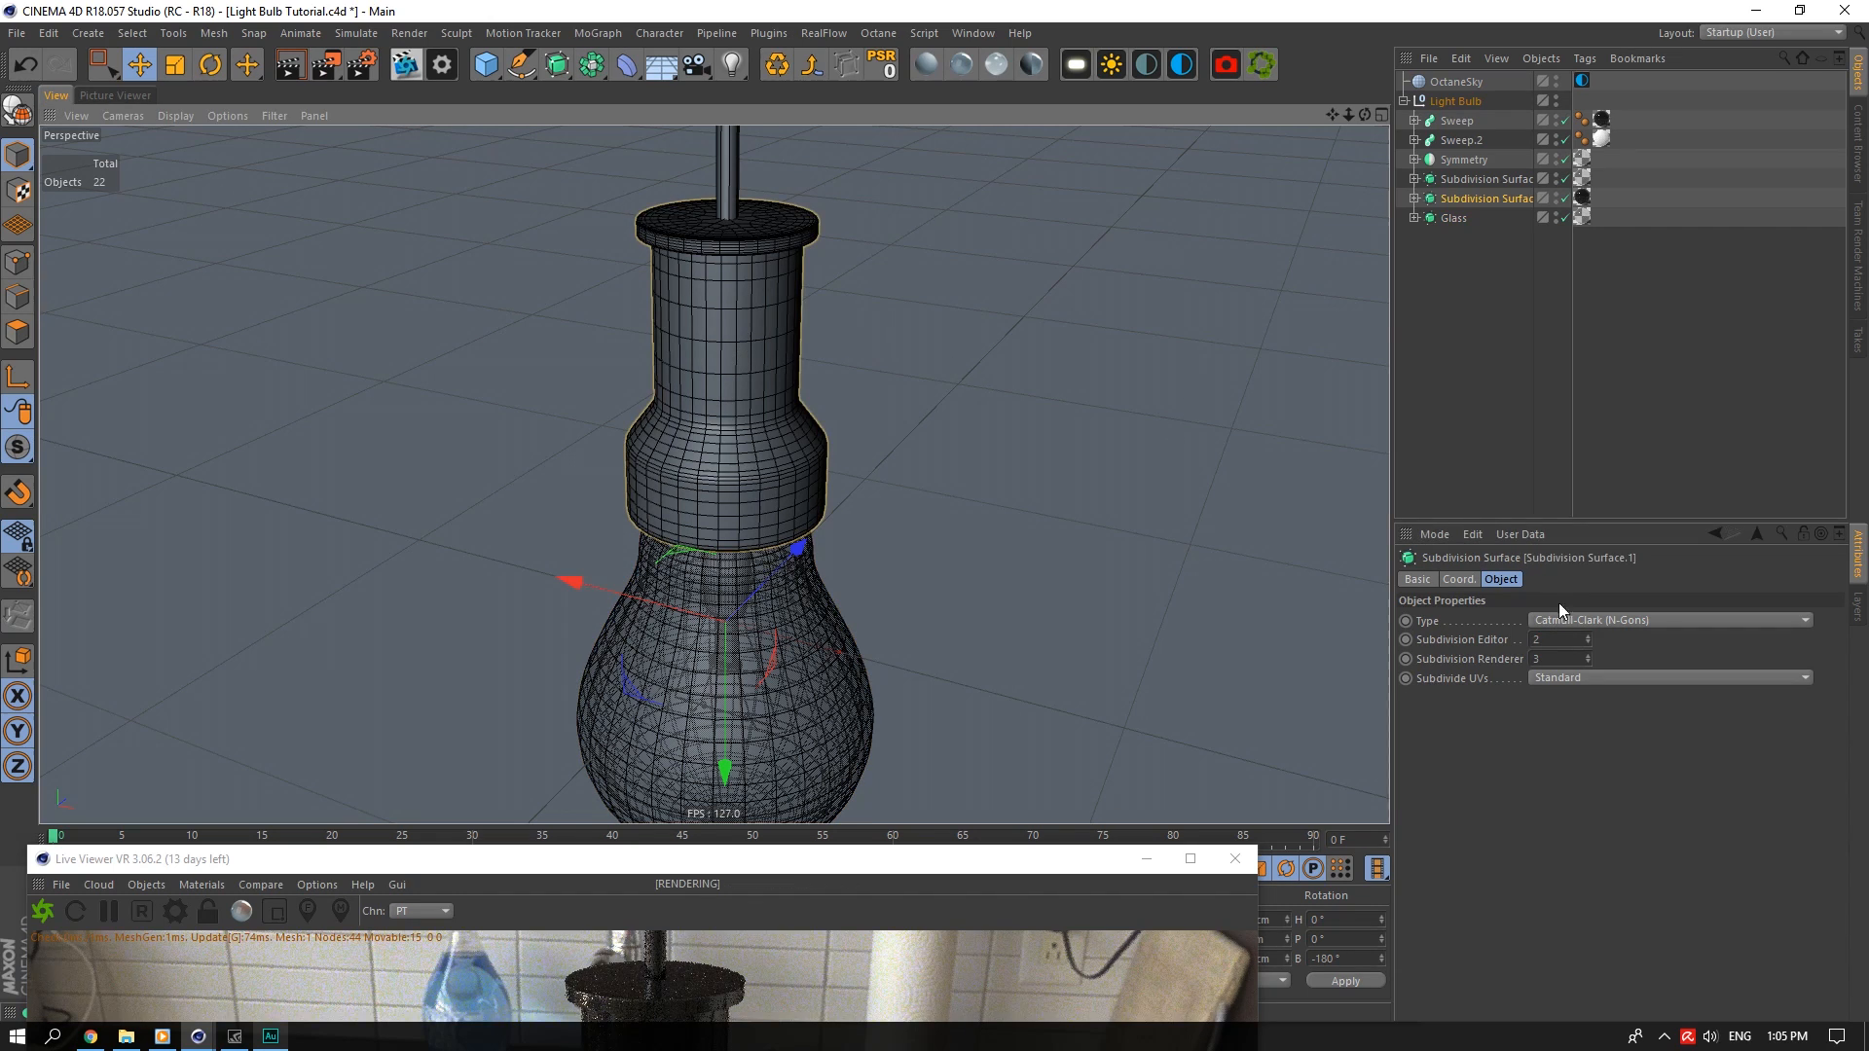
{"action": "left_click", "coordinate": [1556, 659]}
Collapse the Light Bulb group, frame the whole bulb and bring the live render back into view
{"action": "left_click", "coordinate": [1479, 179]}
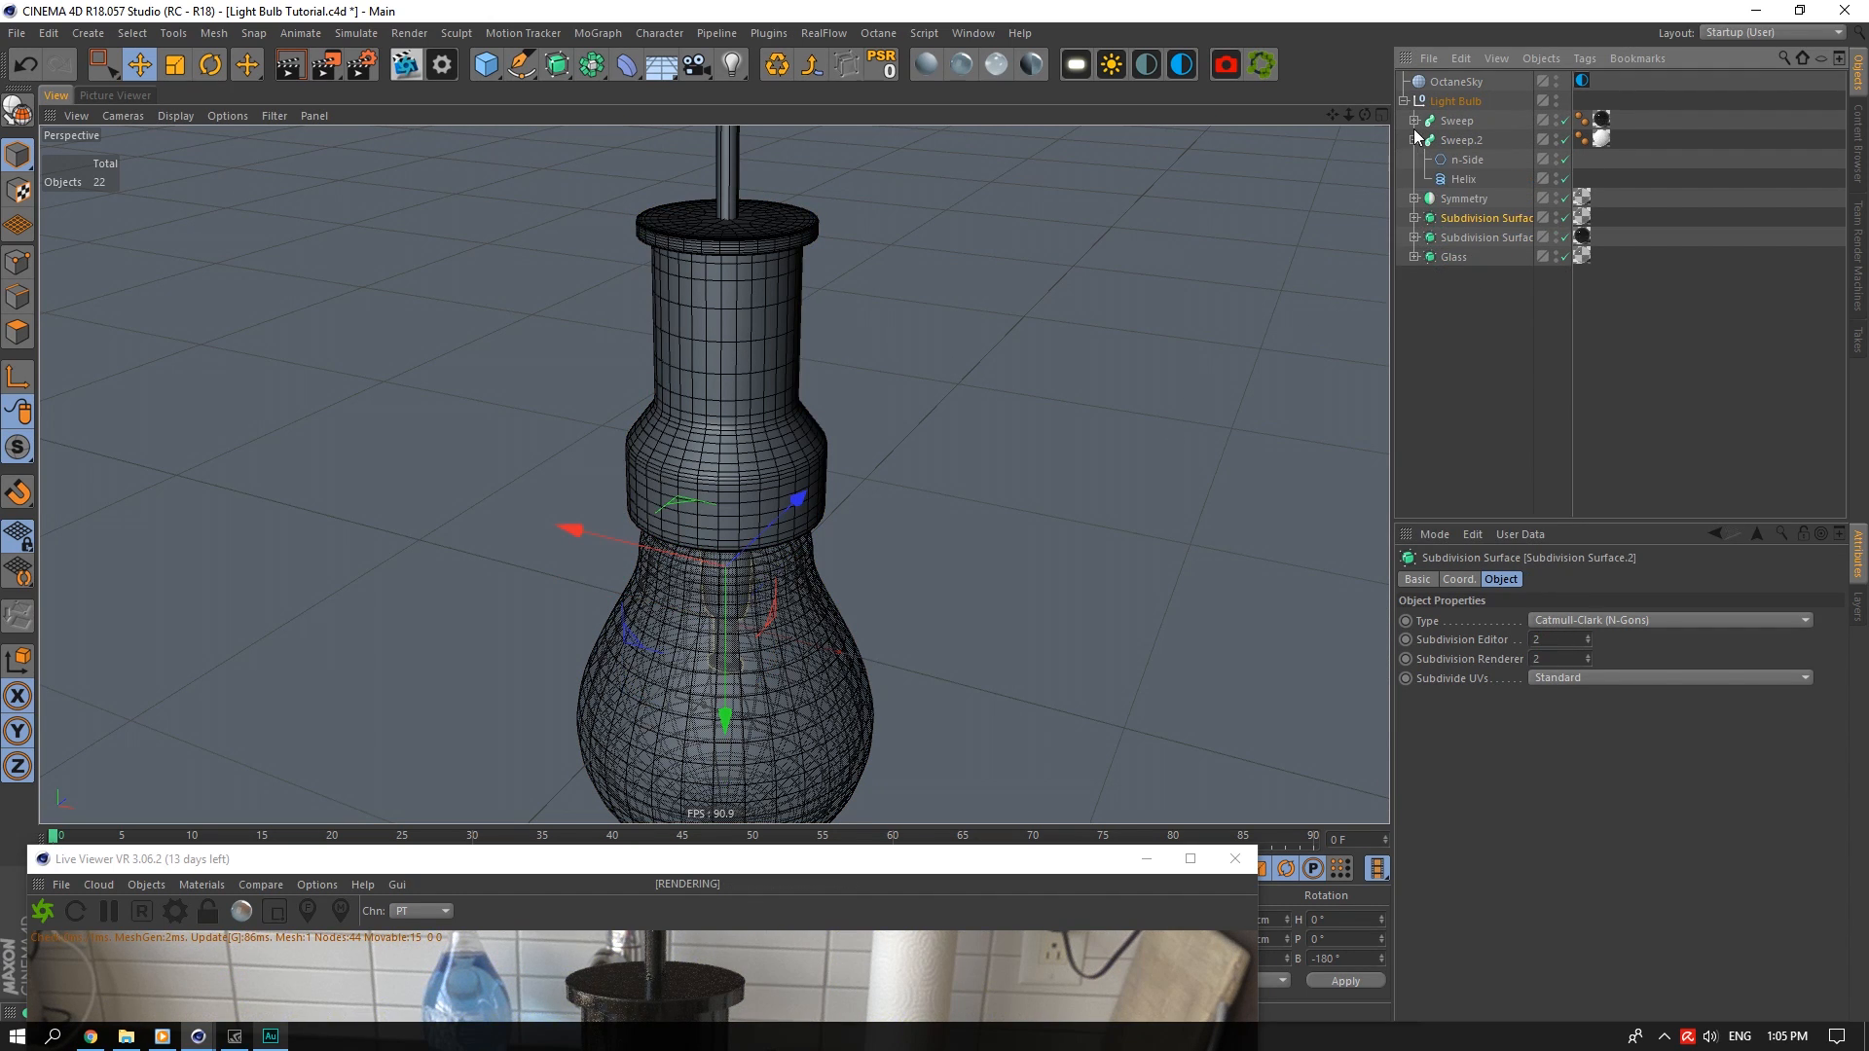
{"action": "left_click", "coordinate": [1404, 101]}
{"action": "left_click_drag", "start_coordinate": [1349, 115], "coordinate": [948, 507]}
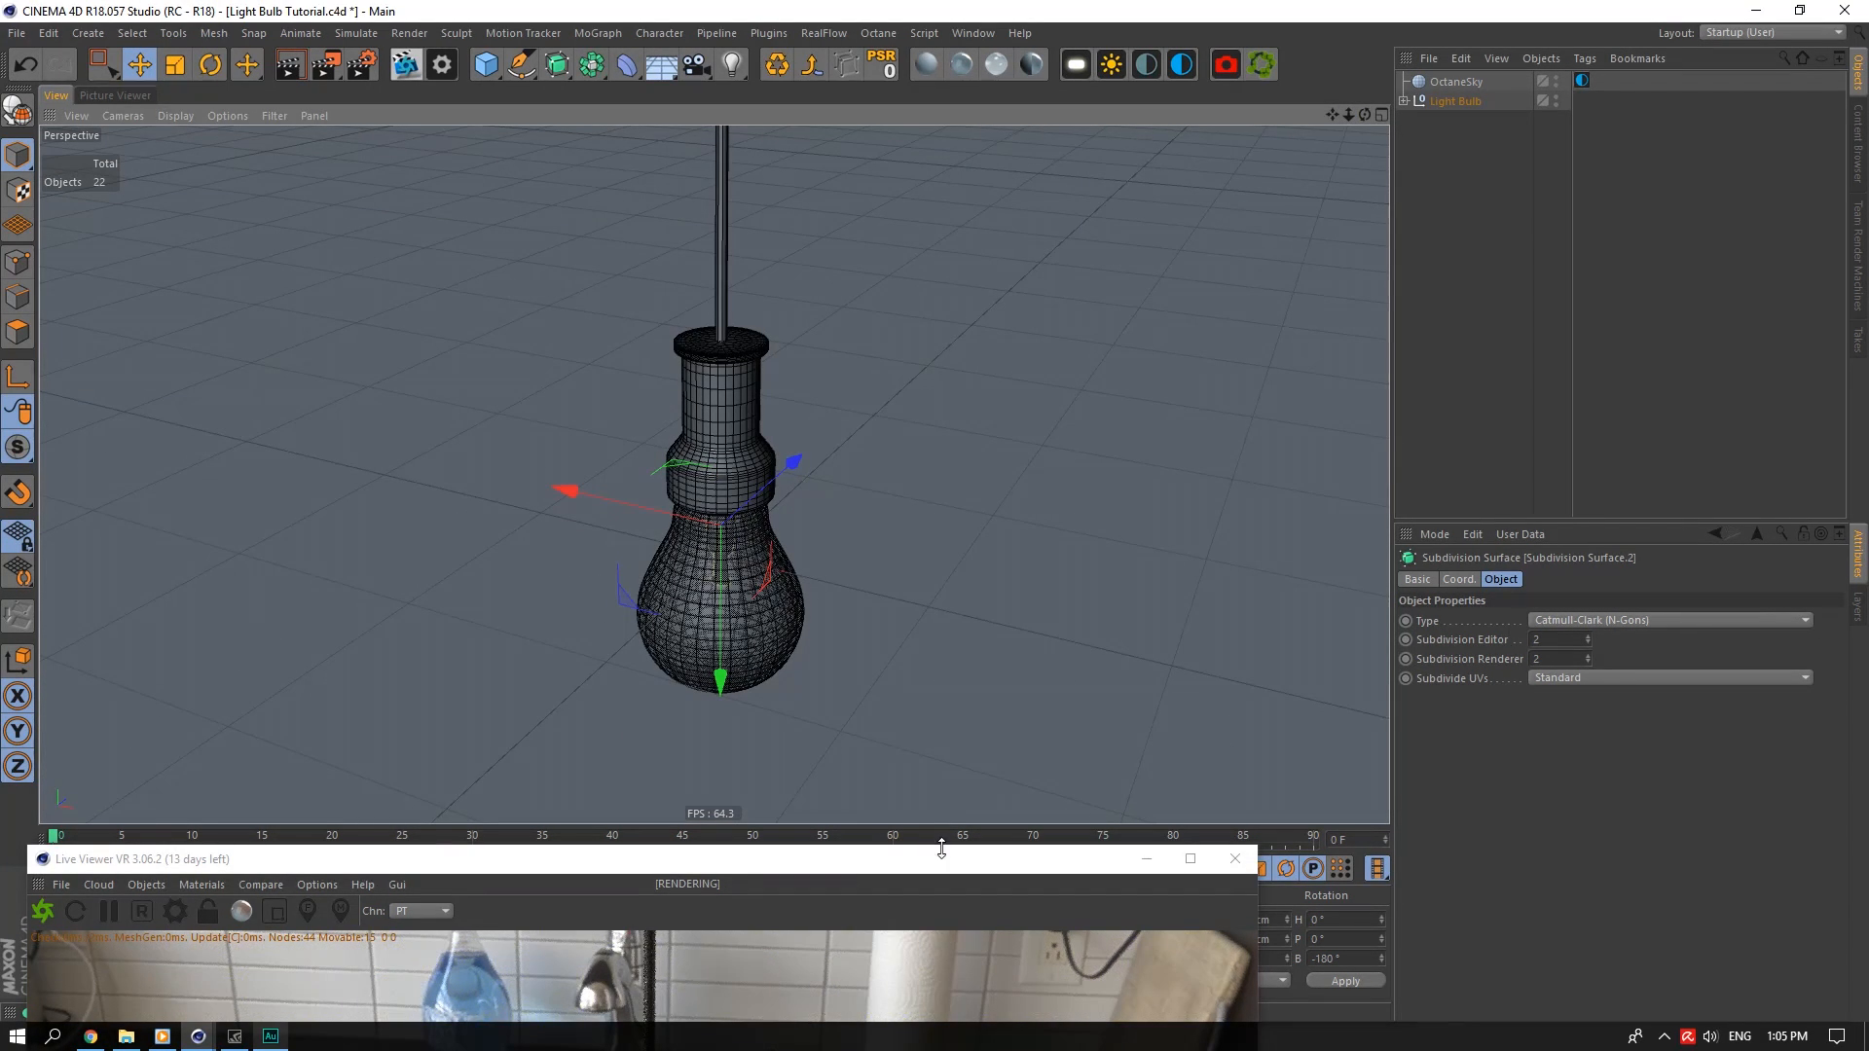
{"action": "left_click_drag", "start_coordinate": [944, 860], "coordinate": [936, 154]}
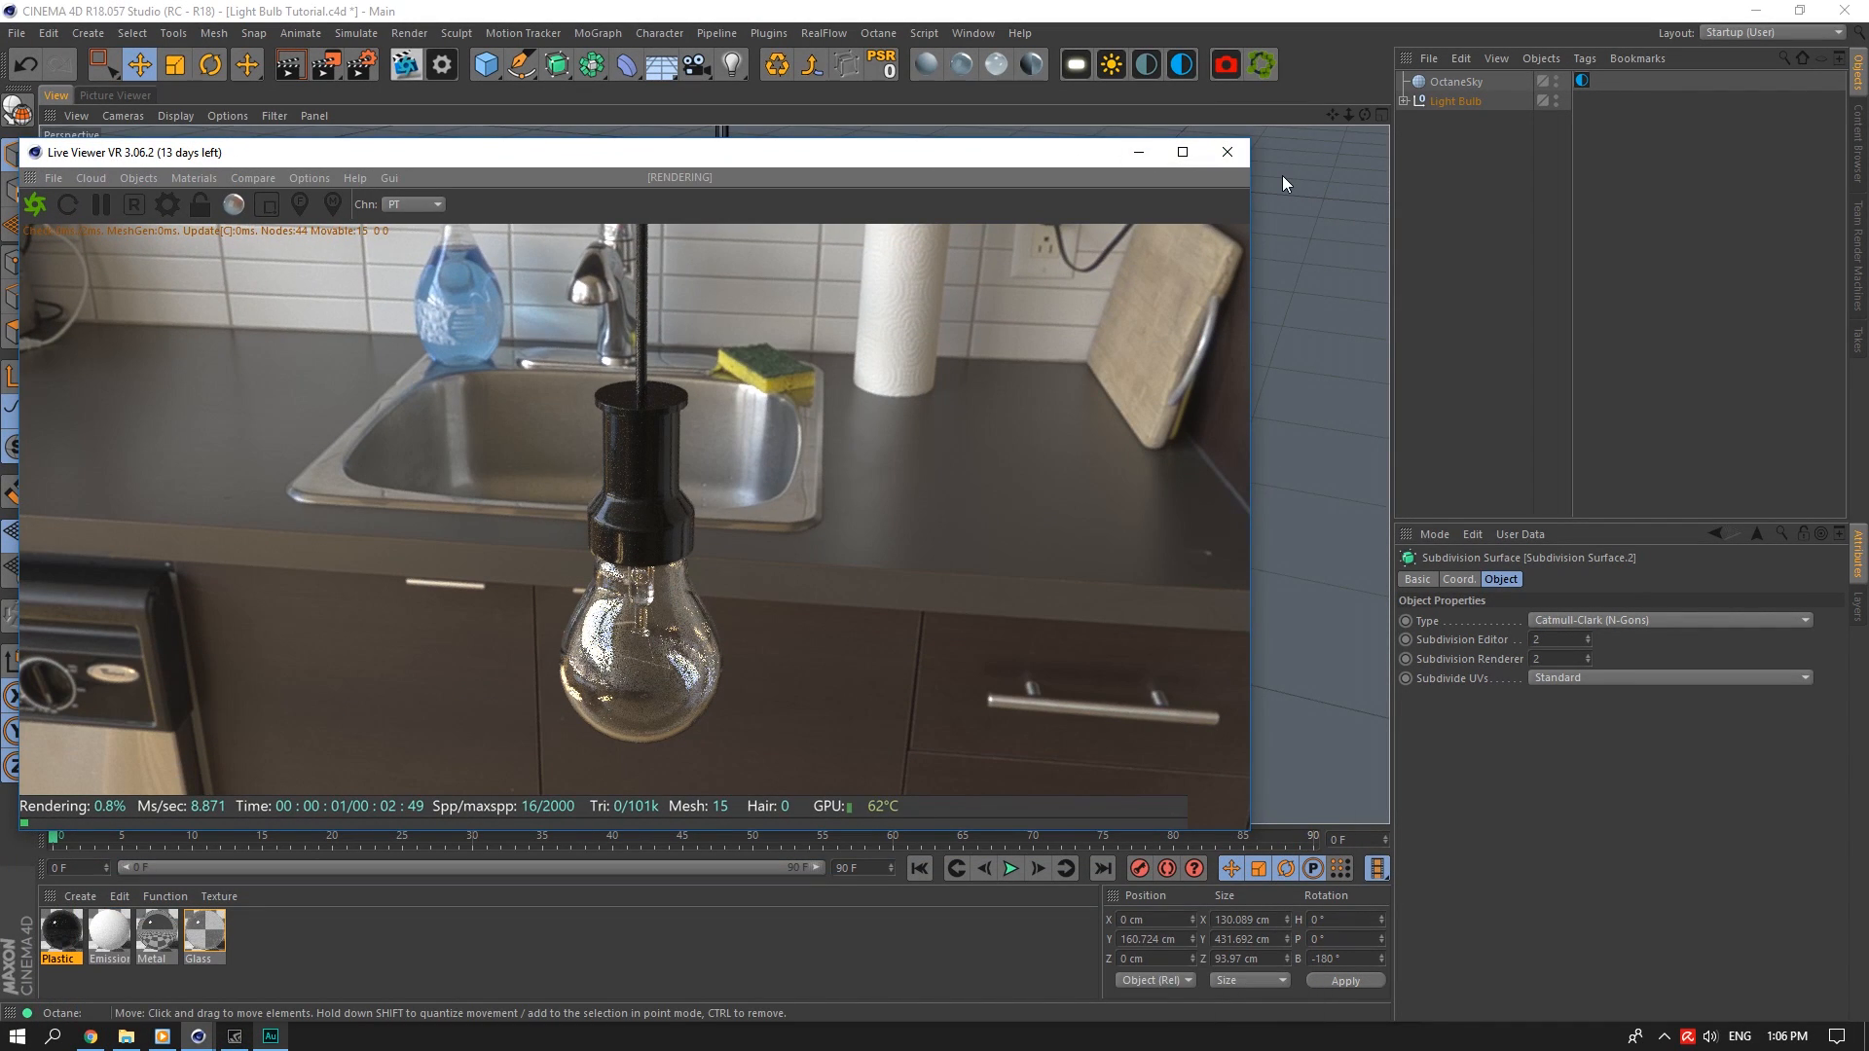
Add a blackbody emission shader to the Emission material's emission channel, with temperature 6500 and power 100
{"action": "double_click", "coordinate": [109, 932]}
{"action": "left_click_drag", "start_coordinate": [605, 130], "coordinate": [1435, 259]}
{"action": "left_click", "coordinate": [1153, 650]}
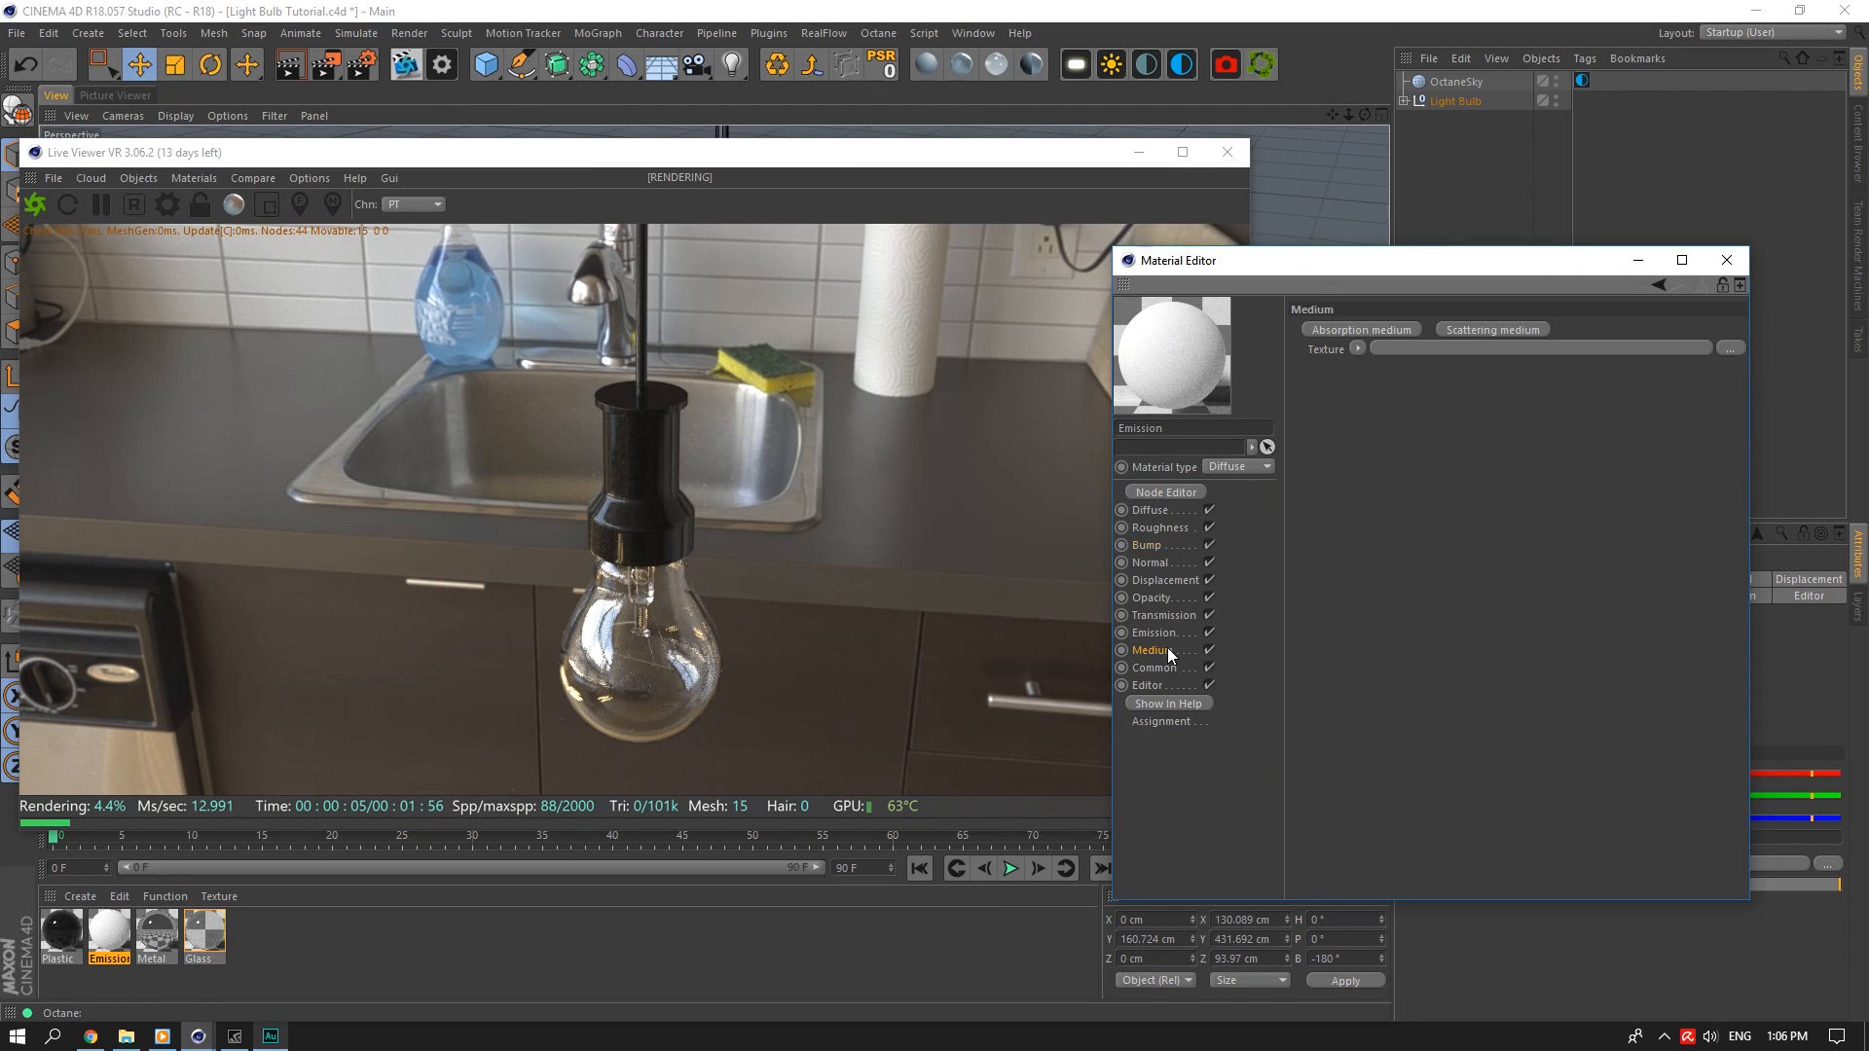
{"action": "left_click", "coordinate": [1168, 632]}
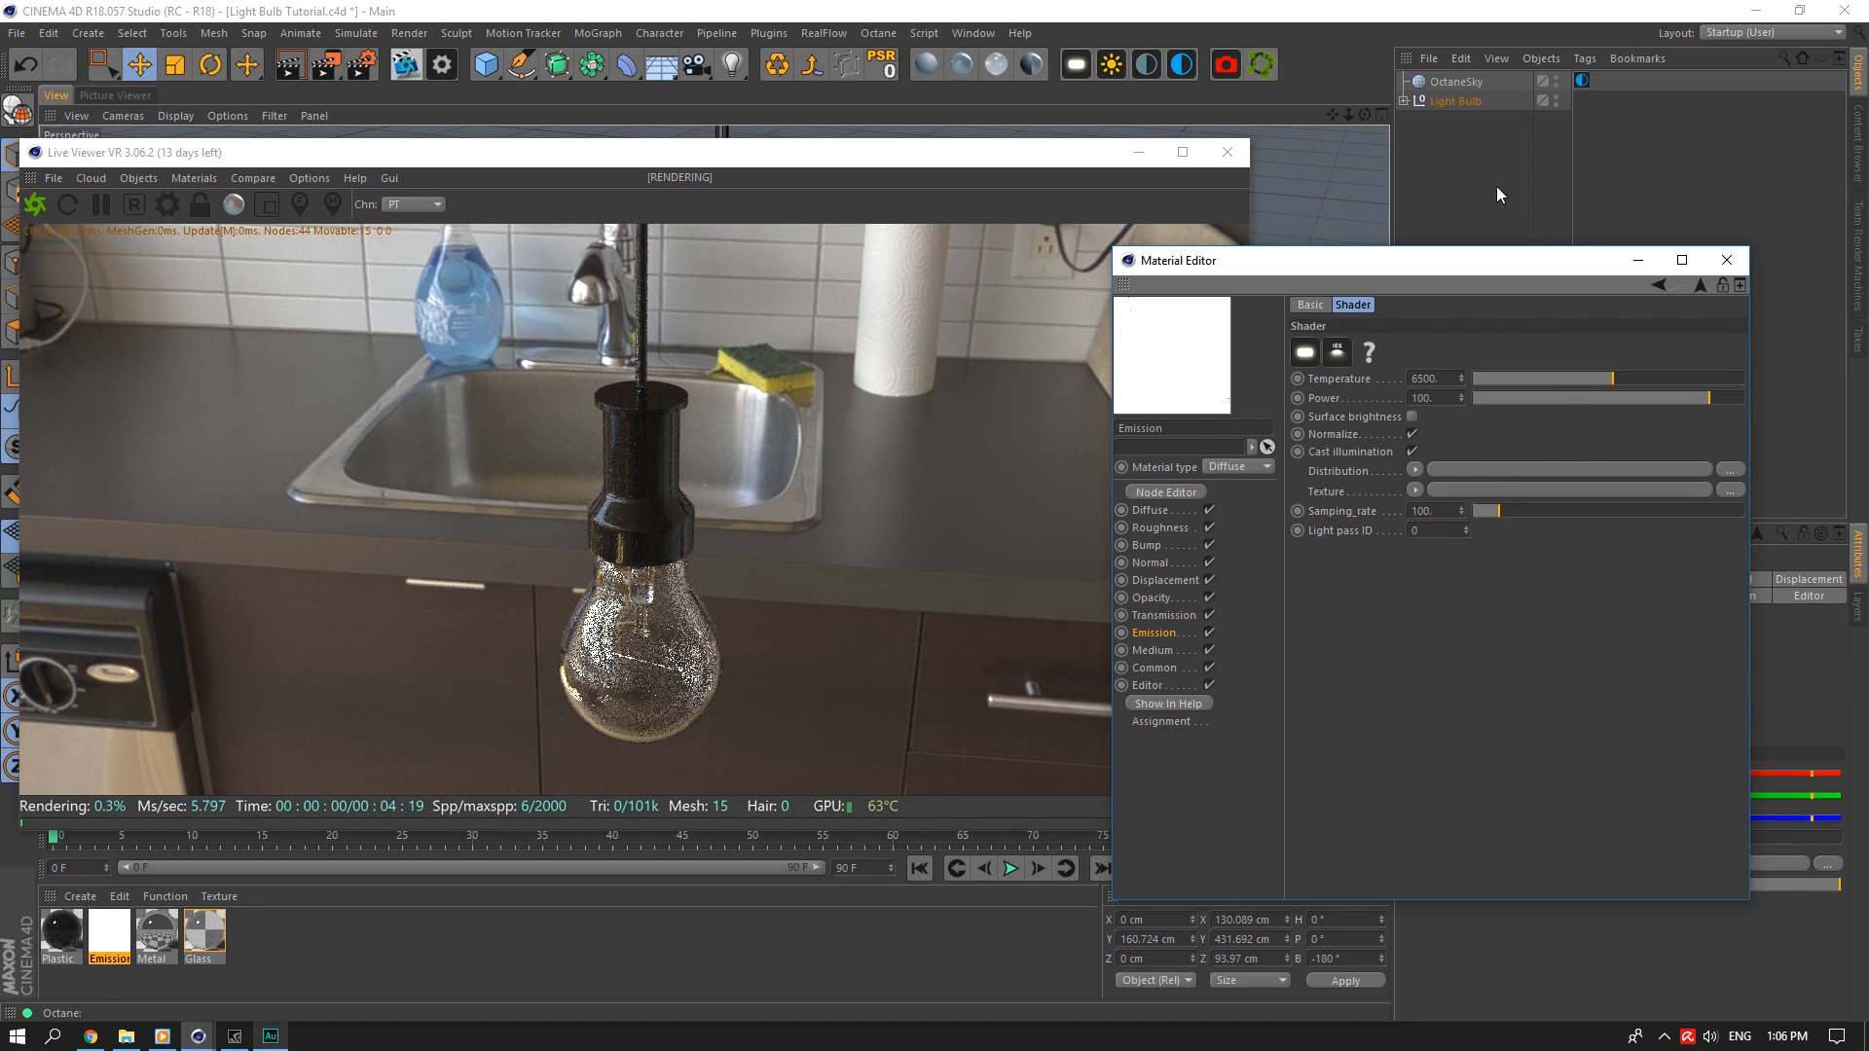
Replace the OctaneSky's environment image with HdrOutdoorCityParkingLotEveningClear002_HDR_3K.exr, without copying it to the project
{"action": "left_click", "coordinate": [1455, 81]}
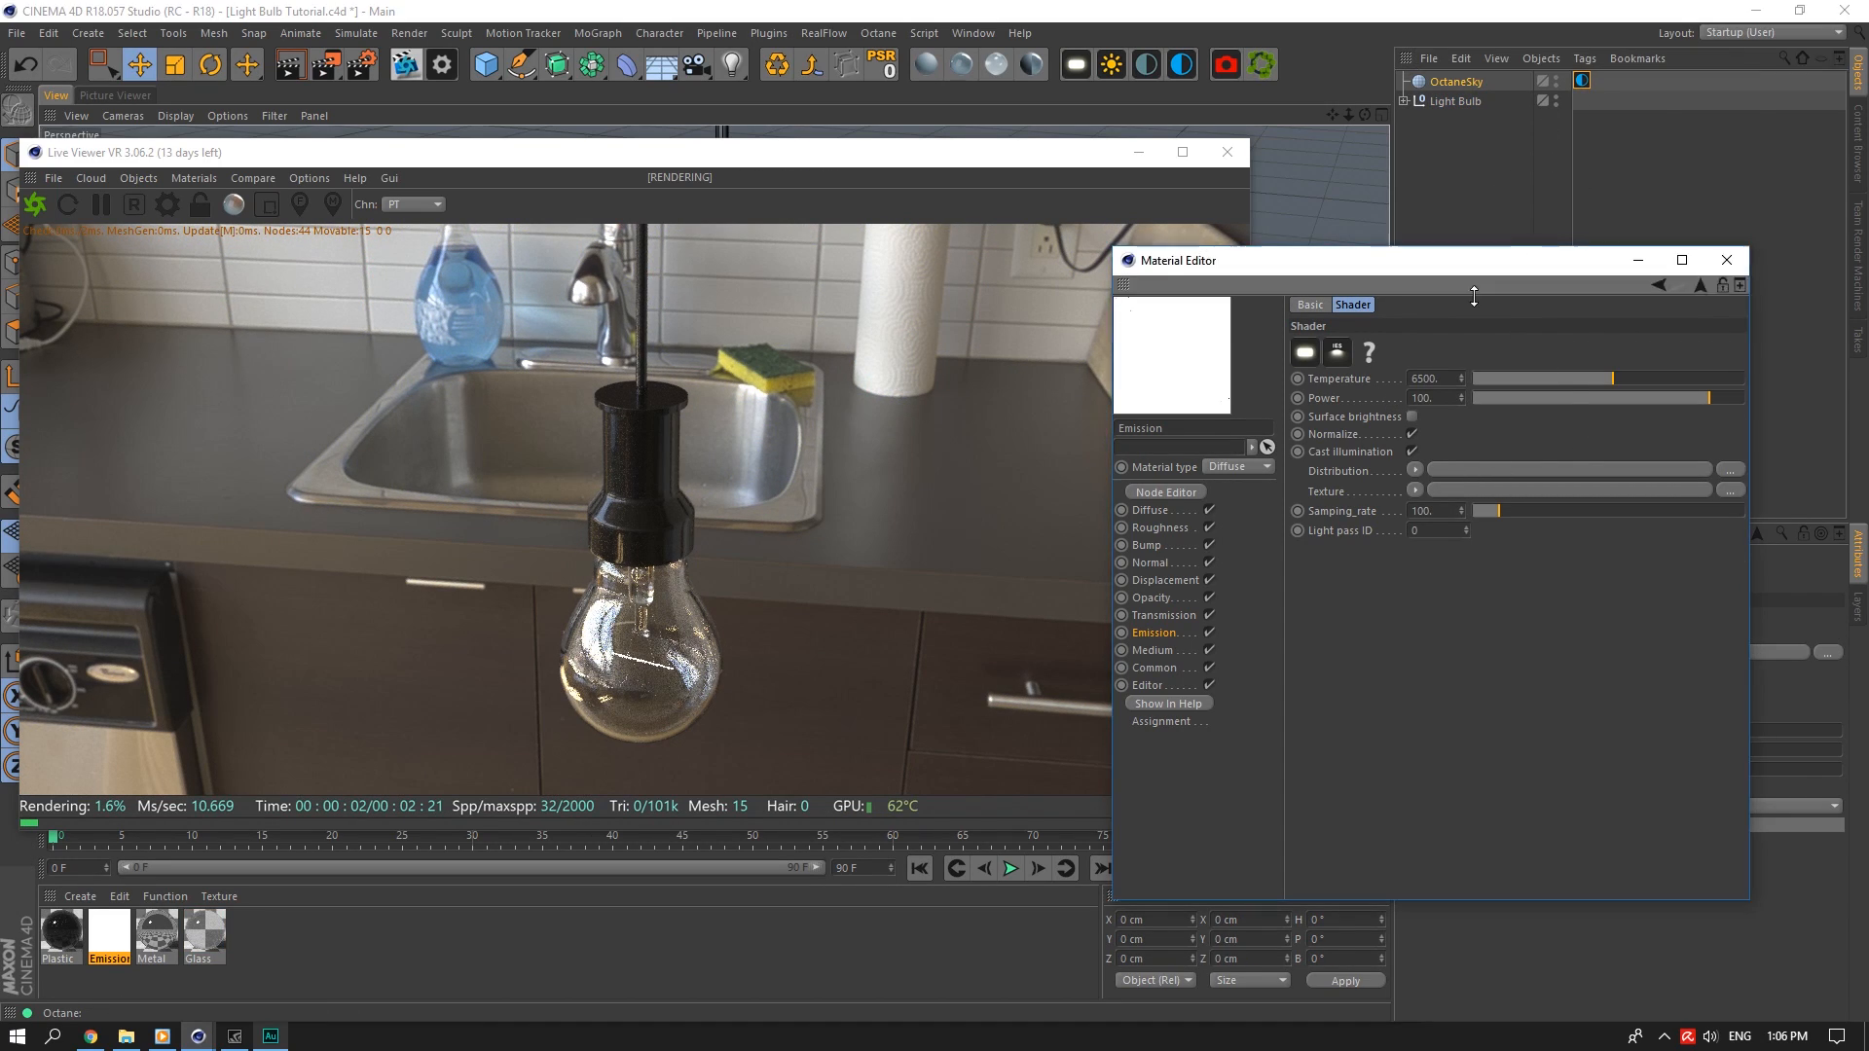
{"action": "left_click_drag", "start_coordinate": [1473, 296], "coordinate": [1074, 551]}
{"action": "left_click", "coordinate": [1652, 652]}
{"action": "left_click", "coordinate": [1827, 620]}
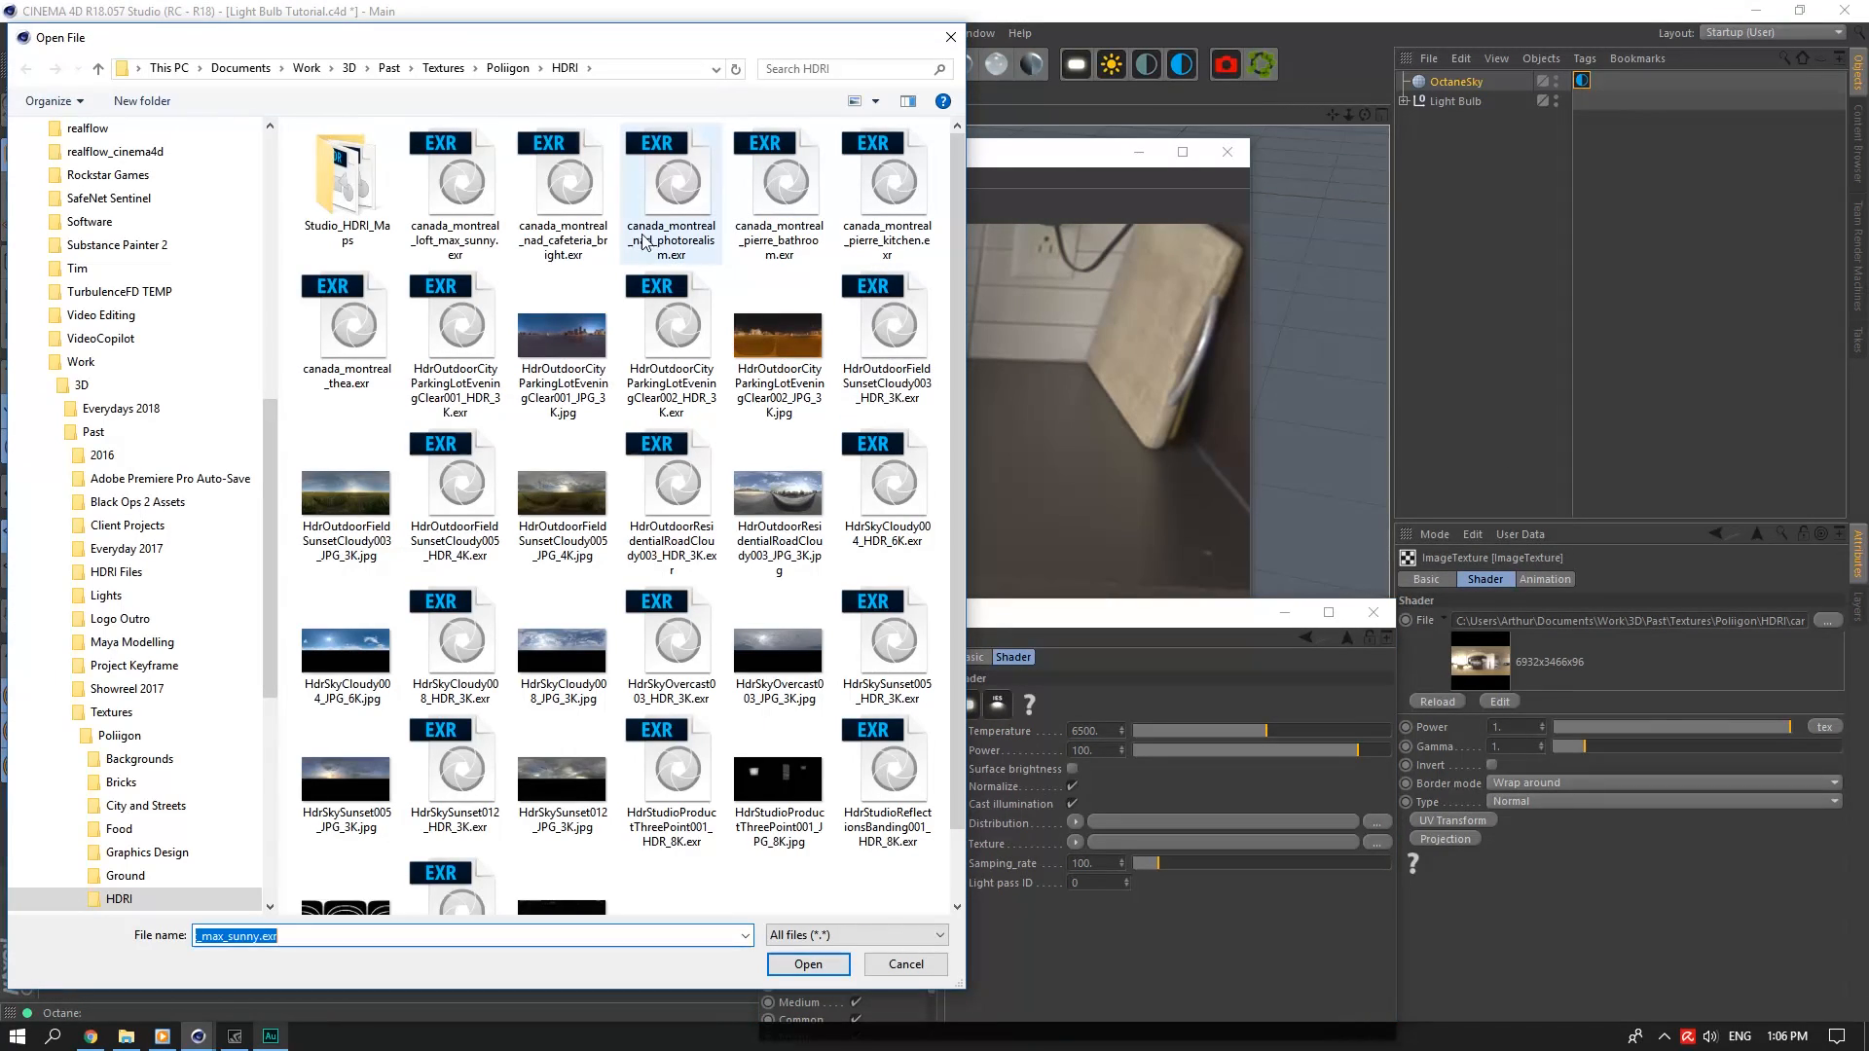
{"action": "left_click", "coordinate": [671, 336]}
{"action": "left_click", "coordinate": [808, 964]}
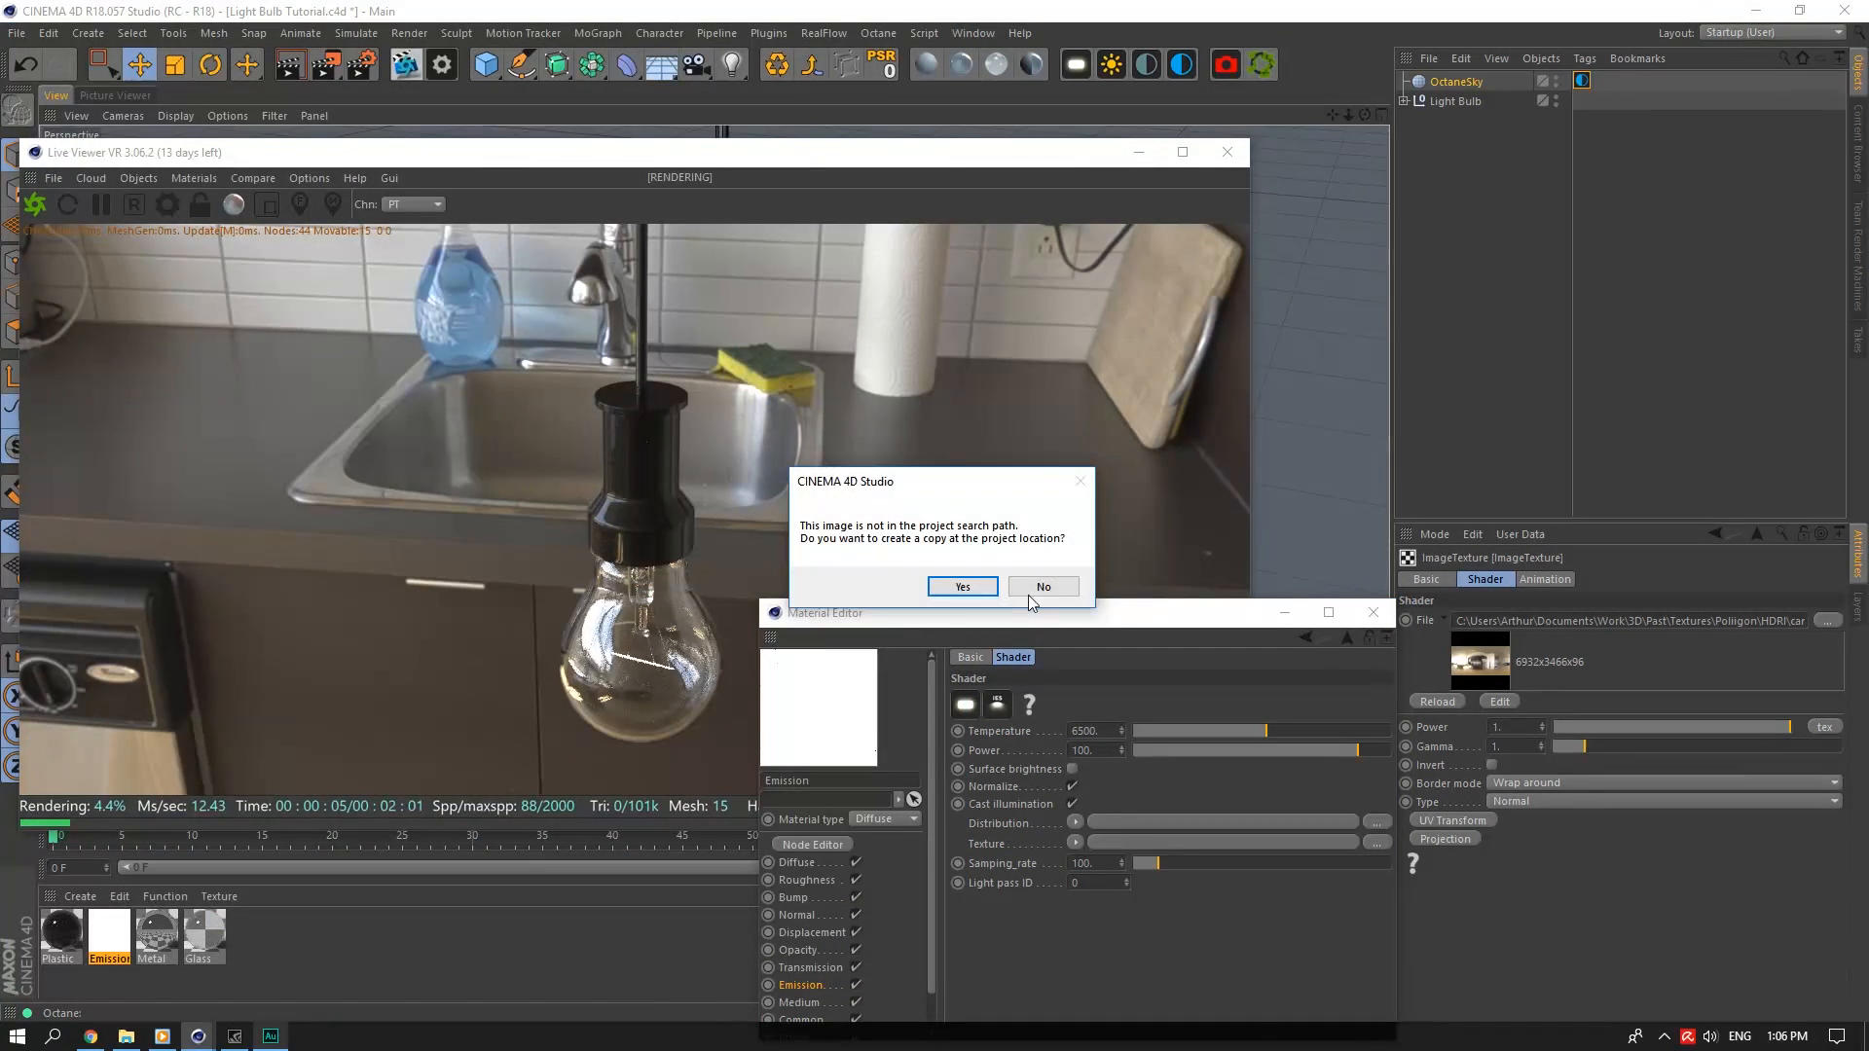
{"action": "left_click", "coordinate": [1031, 588]}
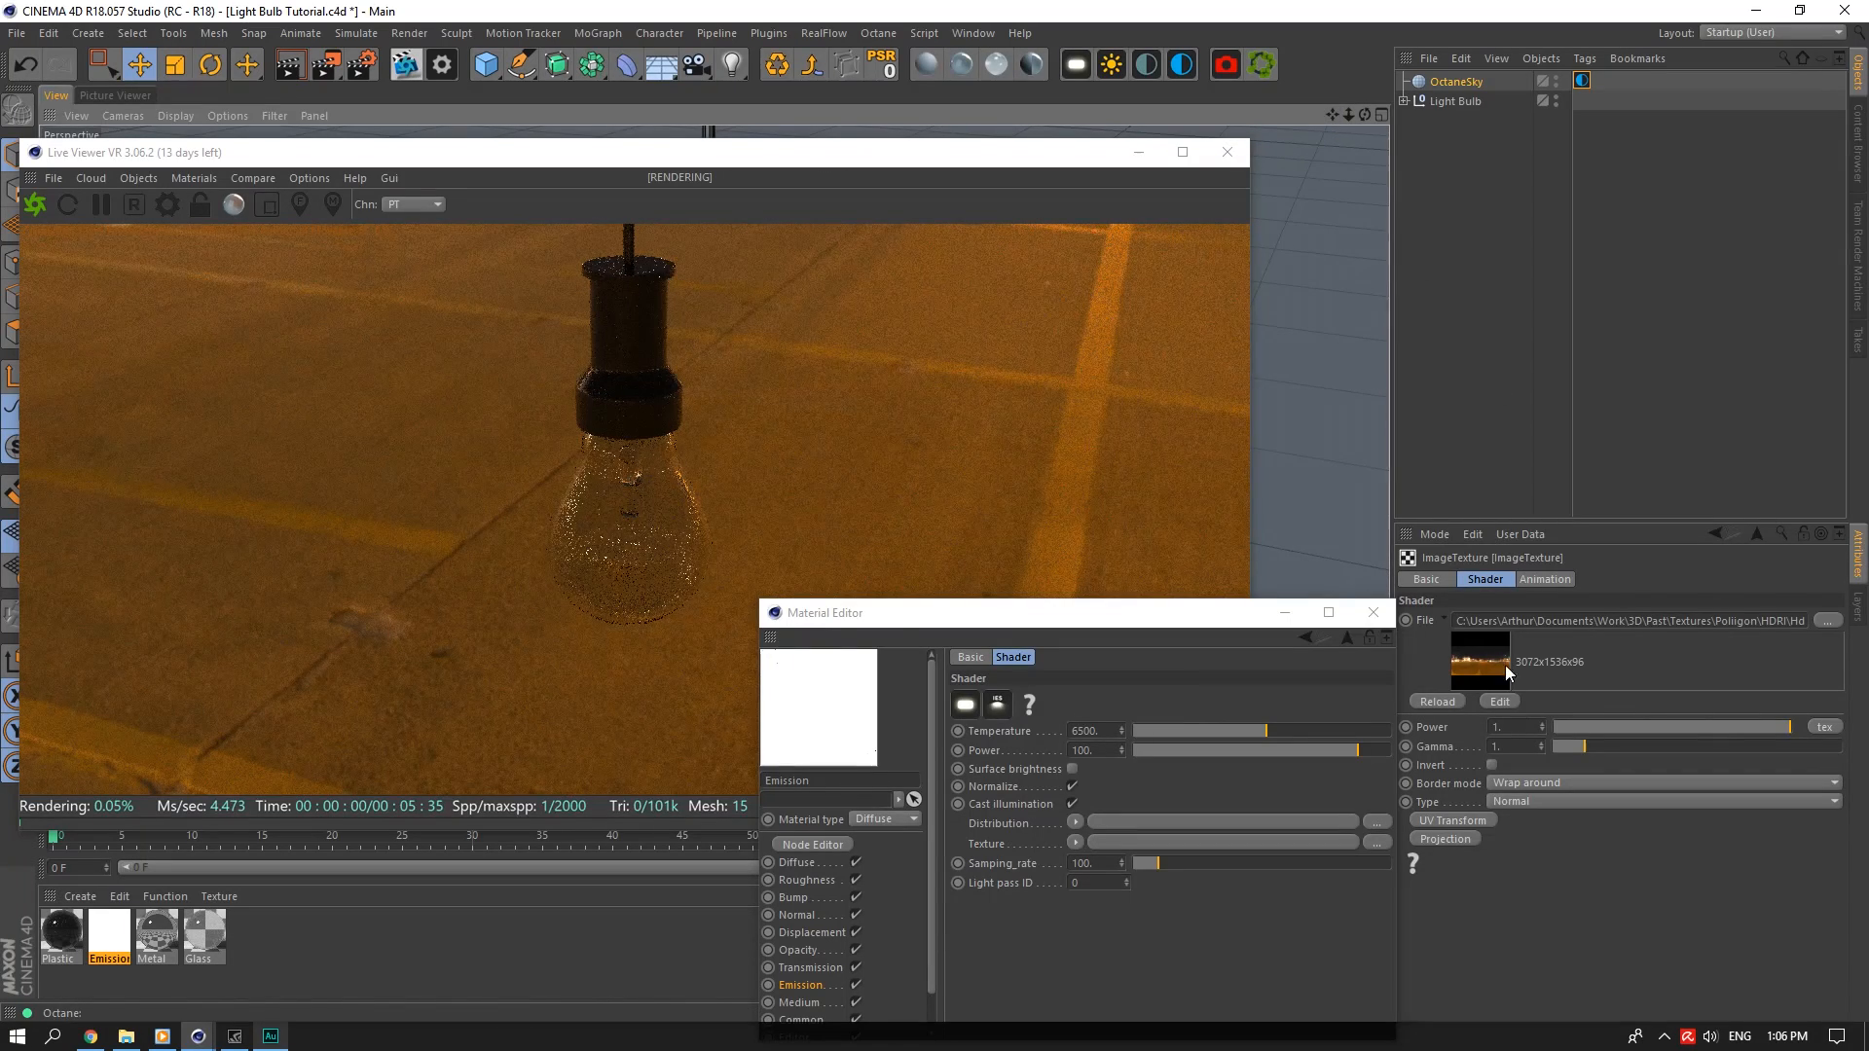
Set the sky image texture's power to 0.1 and close the live render window
{"action": "left_click", "coordinate": [1525, 727]}
{"action": "type", "text": ".1"}
{"action": "key", "text": "Return"}
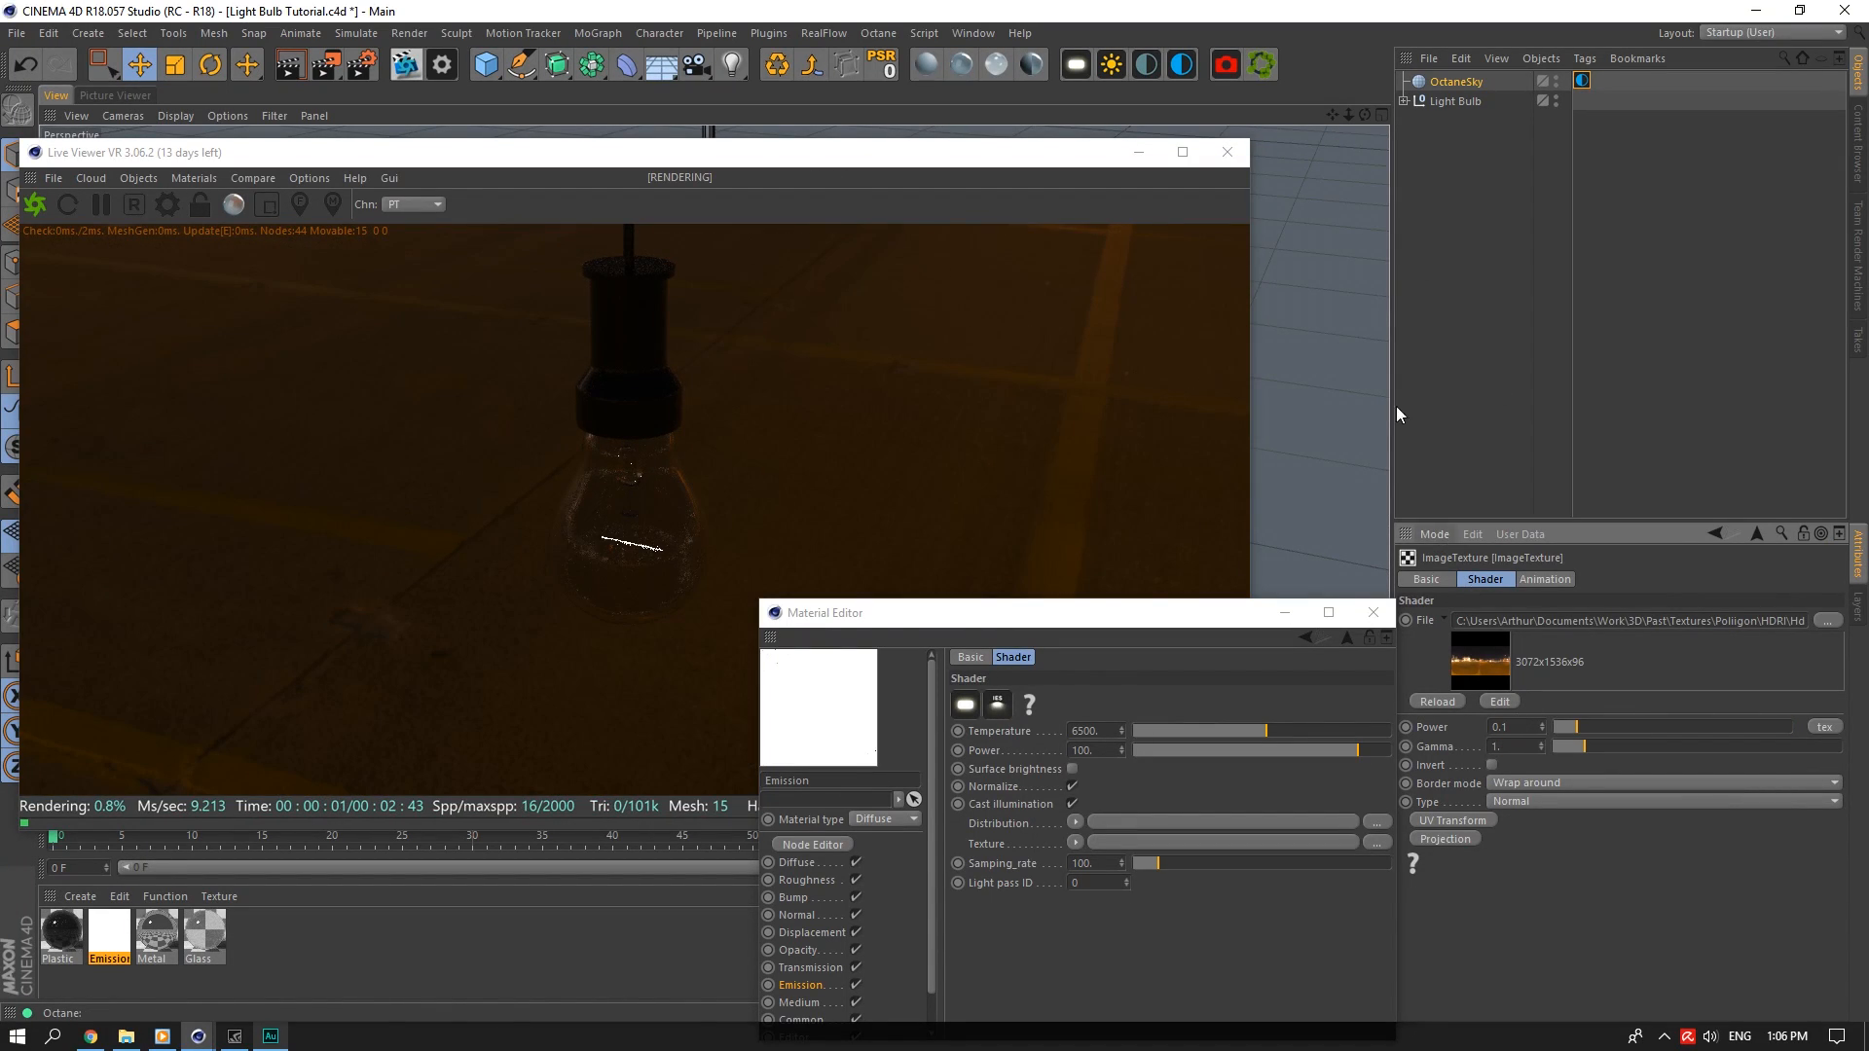
{"action": "left_click", "coordinate": [1227, 152]}
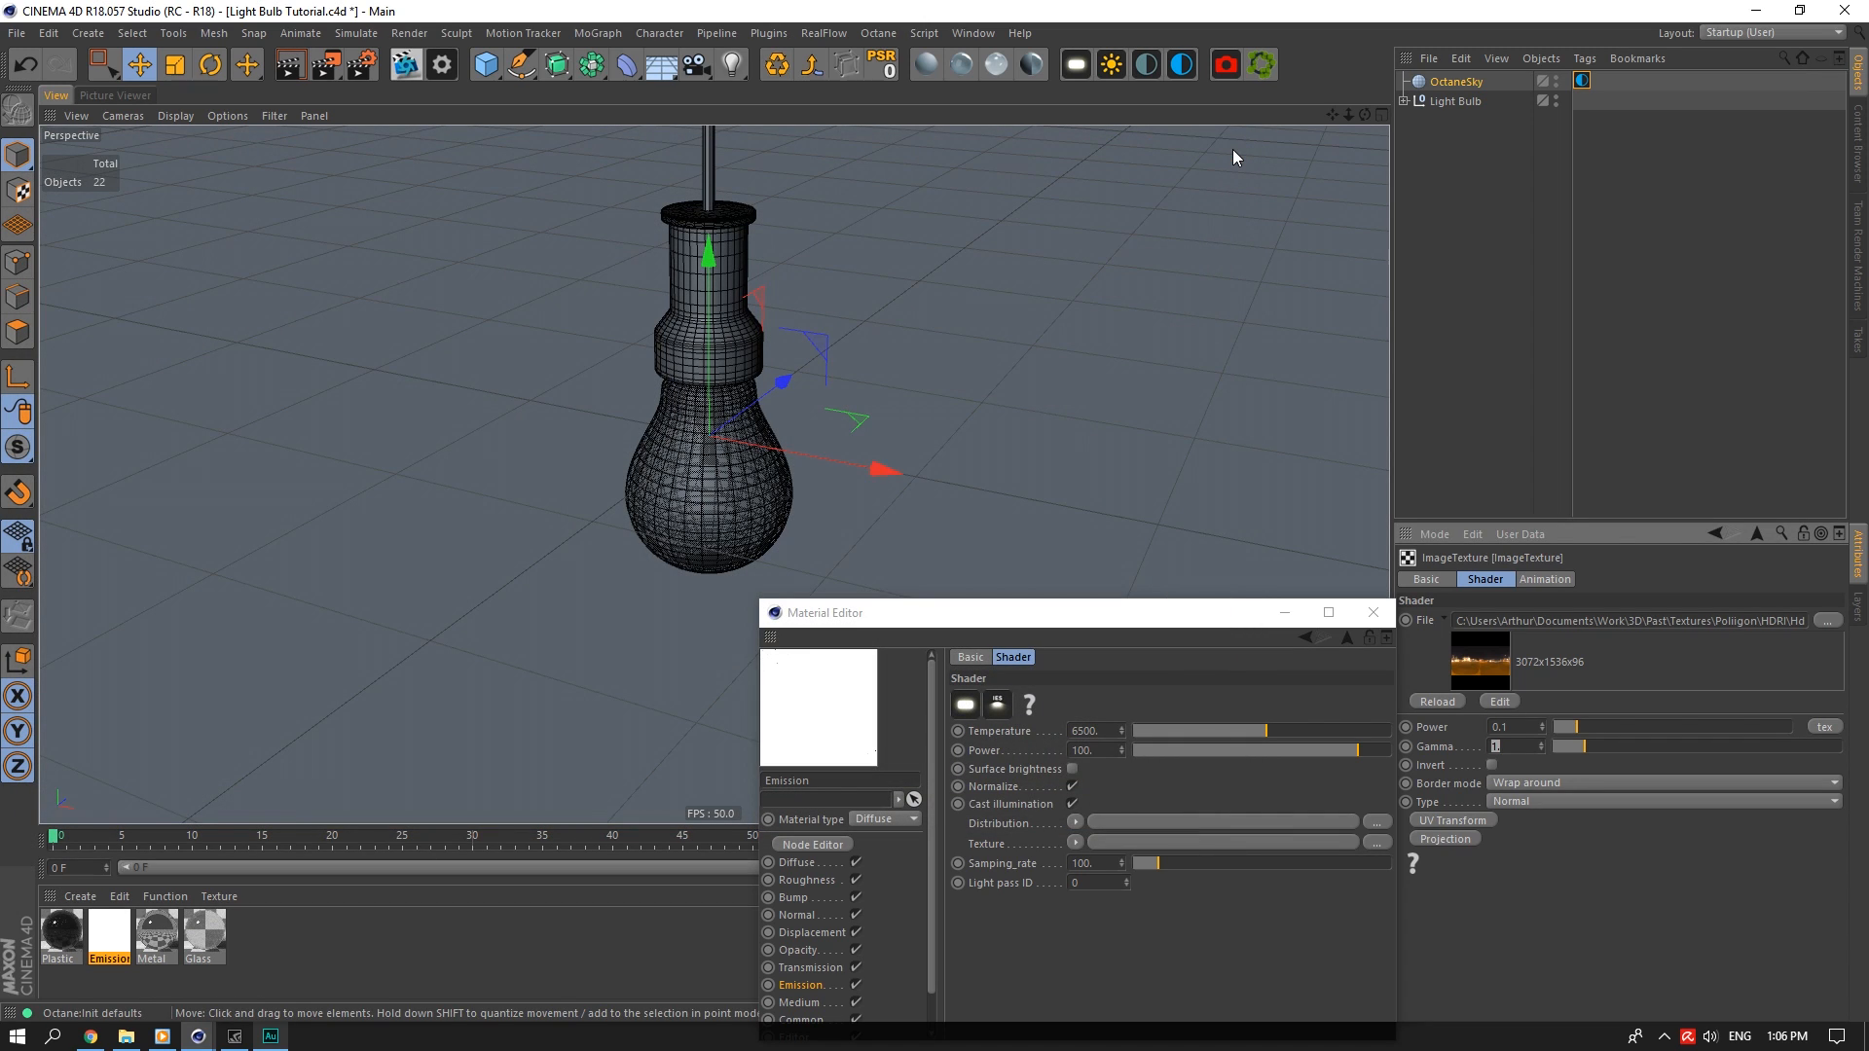
Save the project and set the render output to 1920 pixels wide with a 1.91 film aspect and locked ratio
{"action": "left_click", "coordinate": [1377, 613]}
{"action": "key", "text": "ctrl+s"}
{"action": "left_click", "coordinate": [363, 66]}
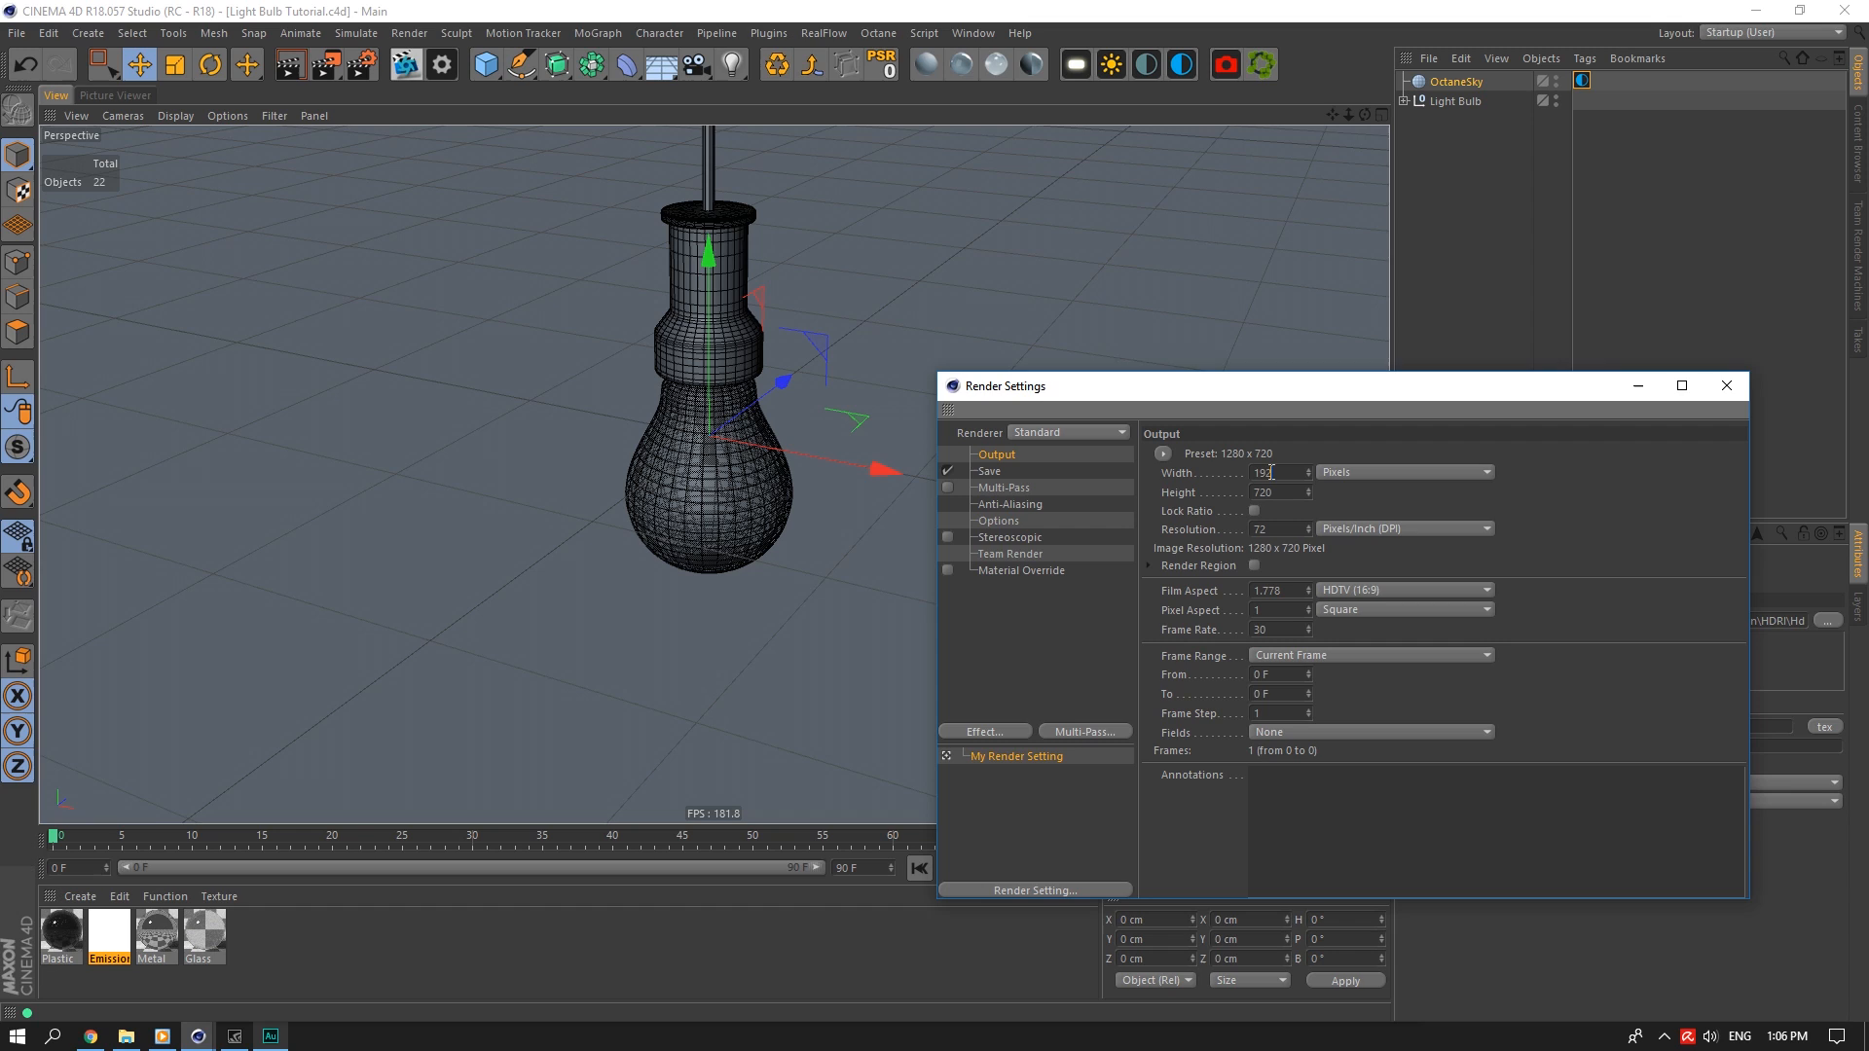
{"action": "key", "text": "Return"}
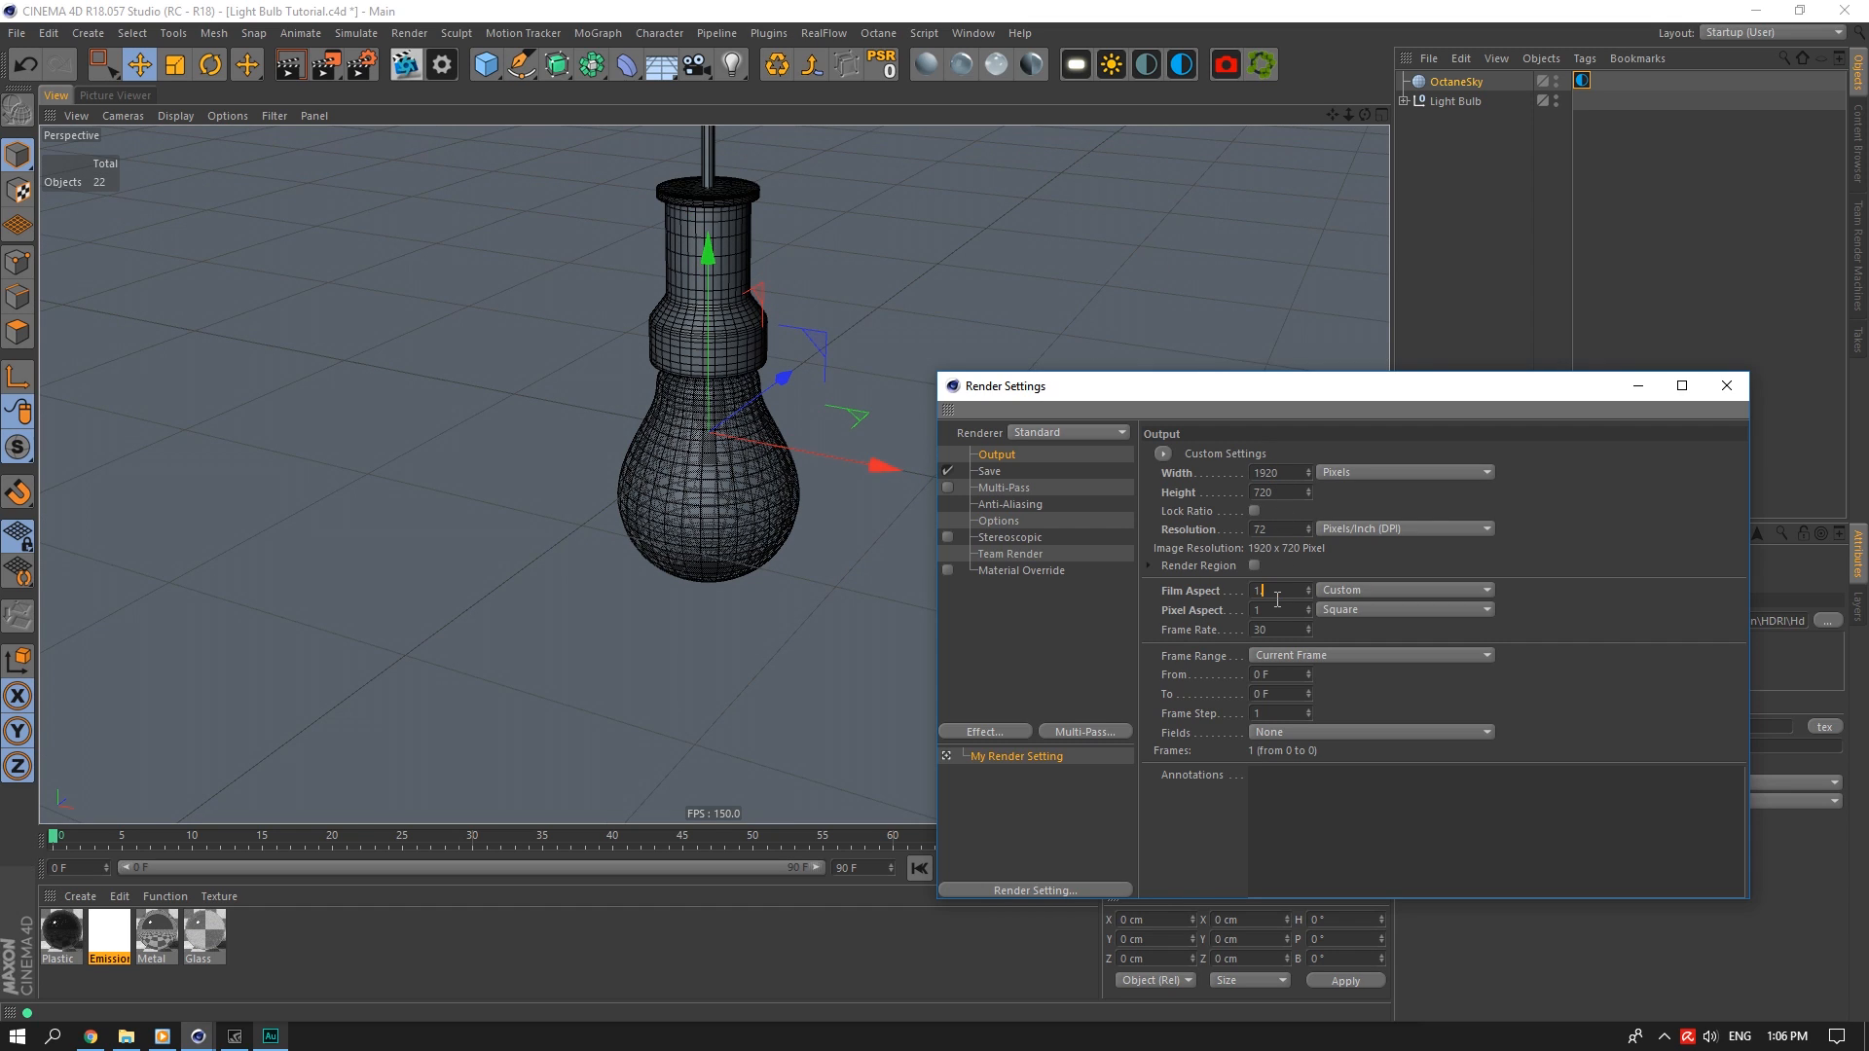
{"action": "type", "text": "1.91"}
{"action": "key", "text": "Tab"}
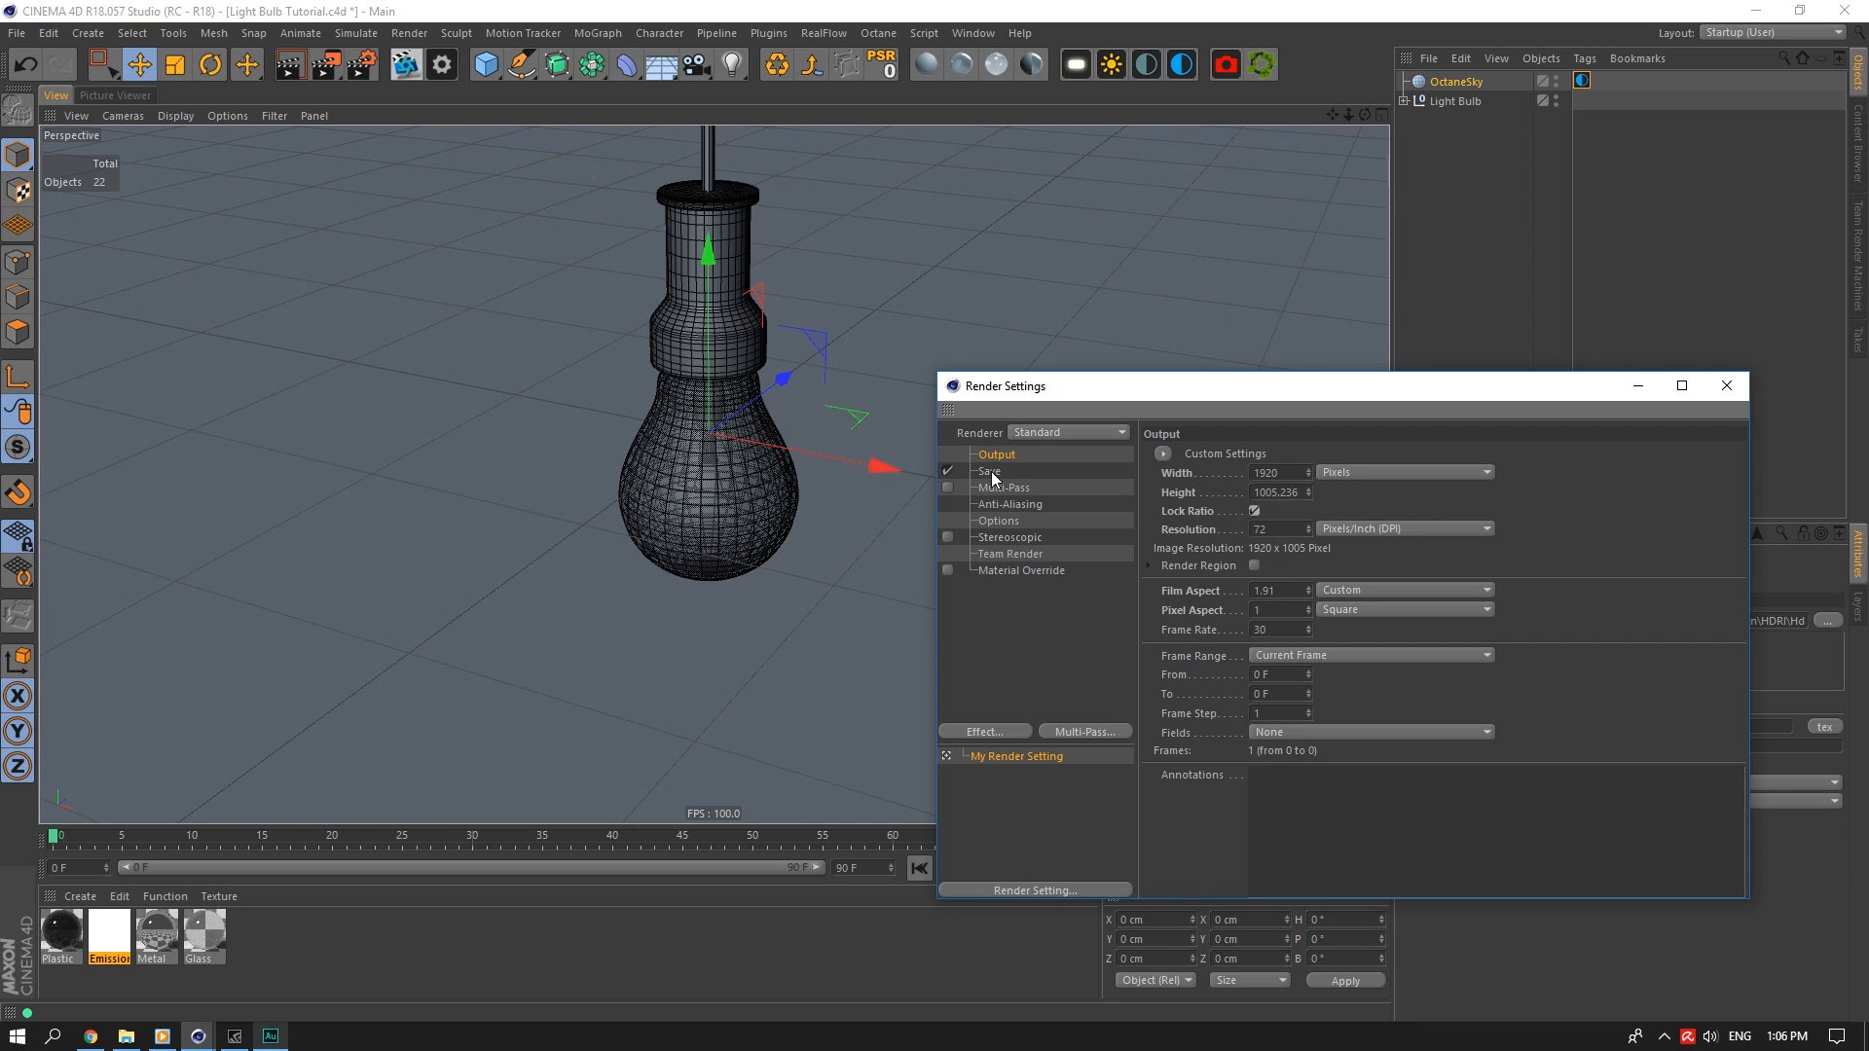
{"action": "left_click", "coordinate": [989, 471]}
{"action": "left_click", "coordinate": [996, 455]}
{"action": "left_click", "coordinate": [1726, 387]}
Enable Render Safe in the viewport's view settings and set the tinted border opacity to 100%
{"action": "left_click", "coordinate": [1432, 534]}
{"action": "left_click", "coordinate": [1456, 835]}
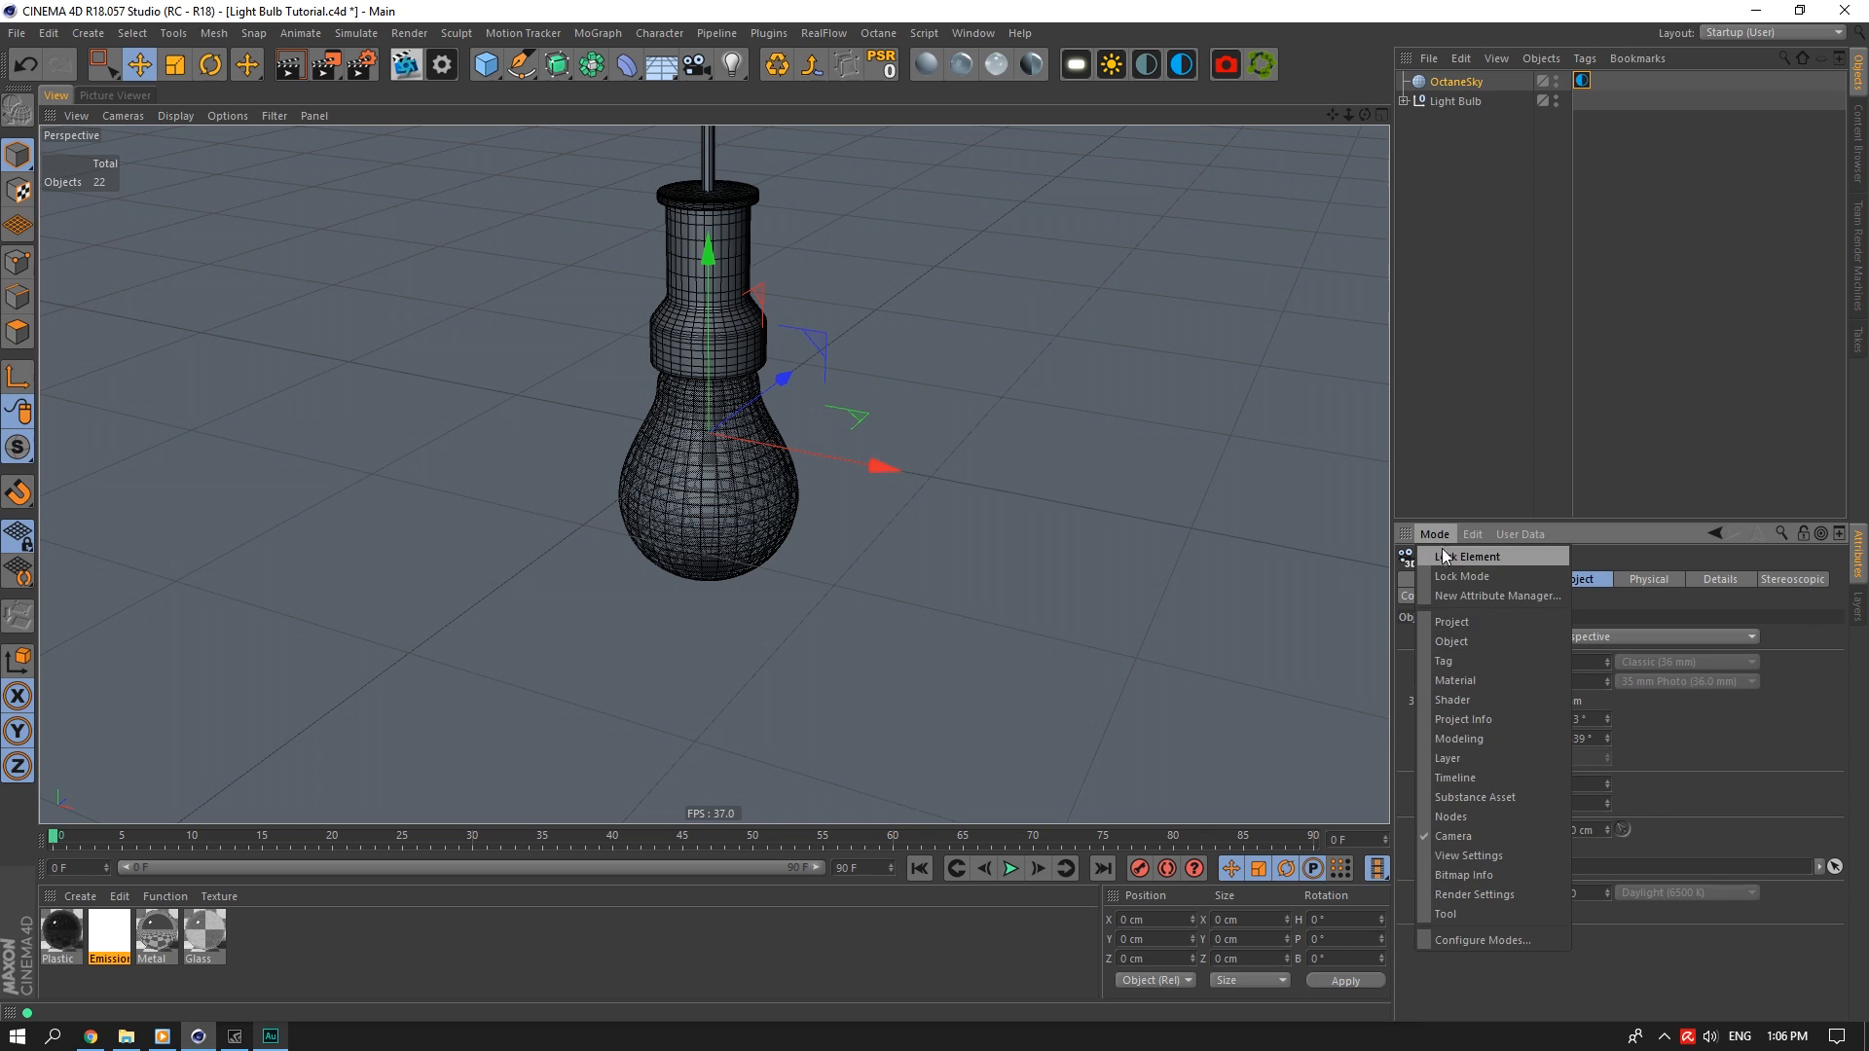
{"action": "left_click", "coordinate": [1460, 855]}
{"action": "left_click", "coordinate": [1643, 580]}
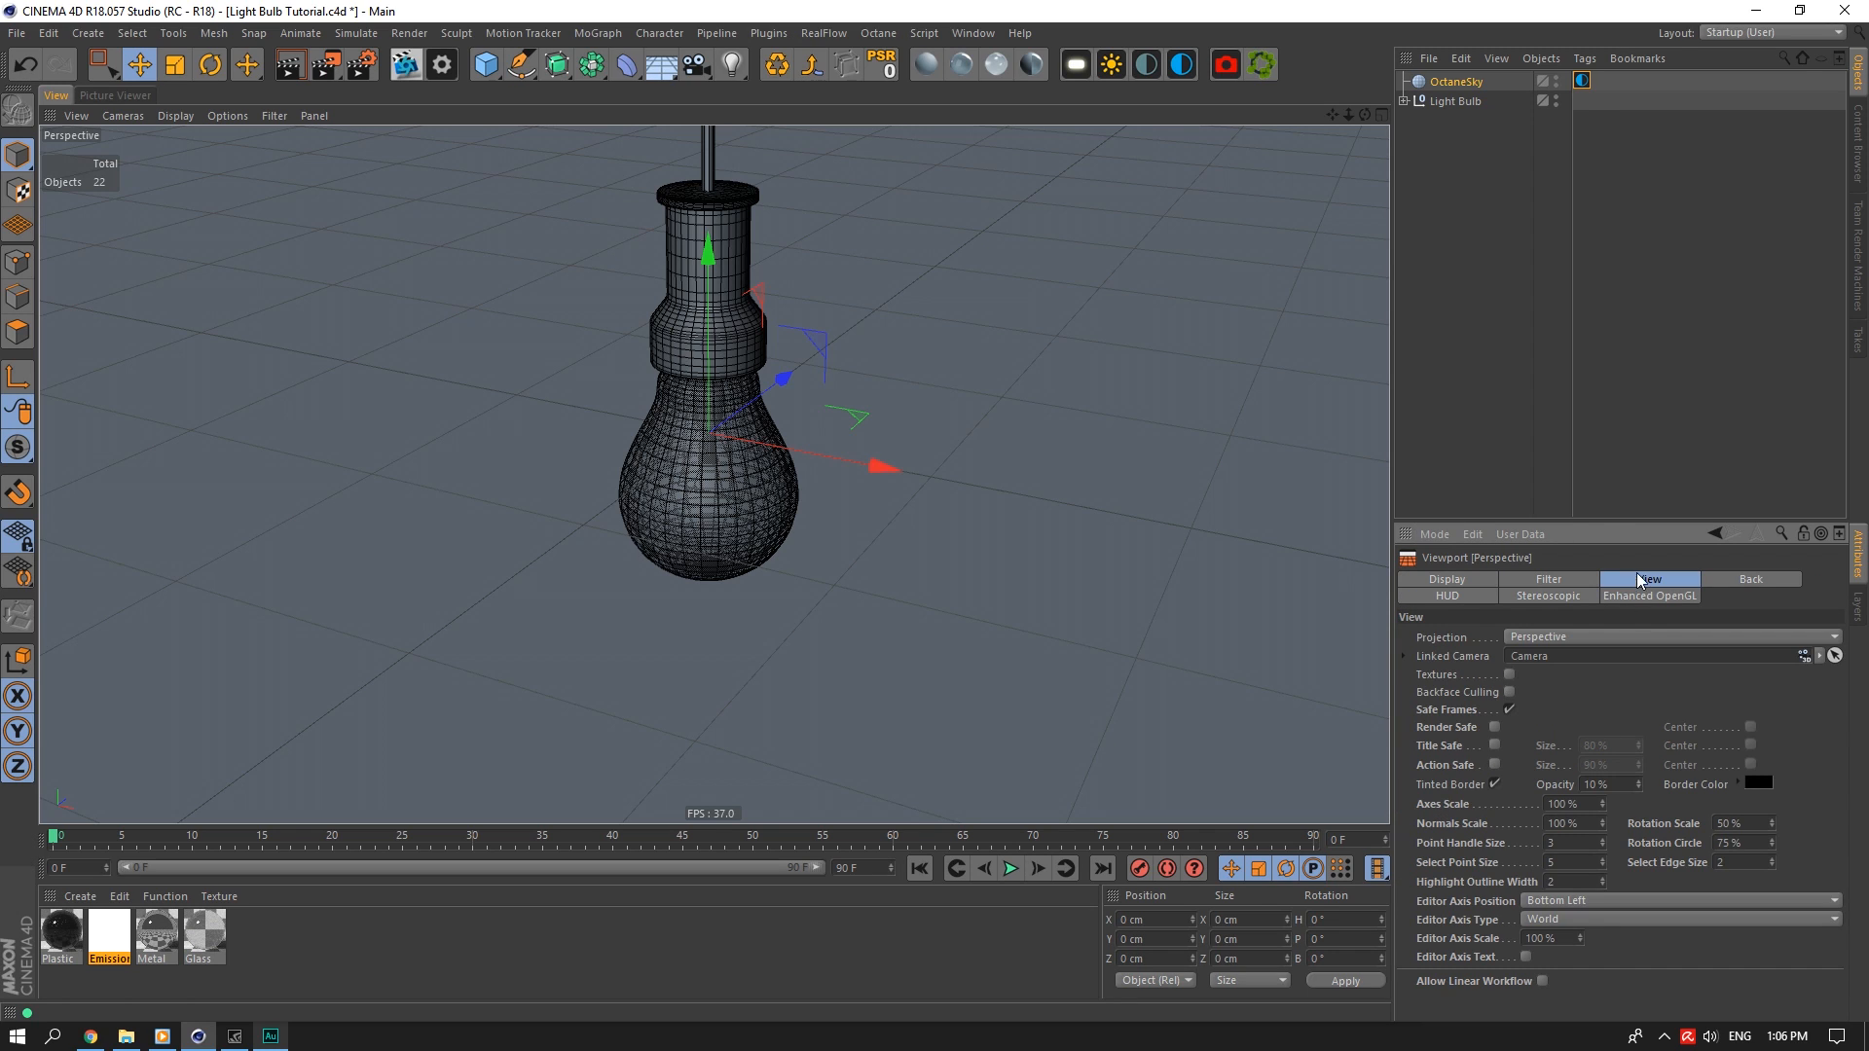
{"action": "left_click", "coordinate": [1496, 725]}
{"action": "left_click_drag", "start_coordinate": [1640, 784], "coordinate": [1639, 691]}
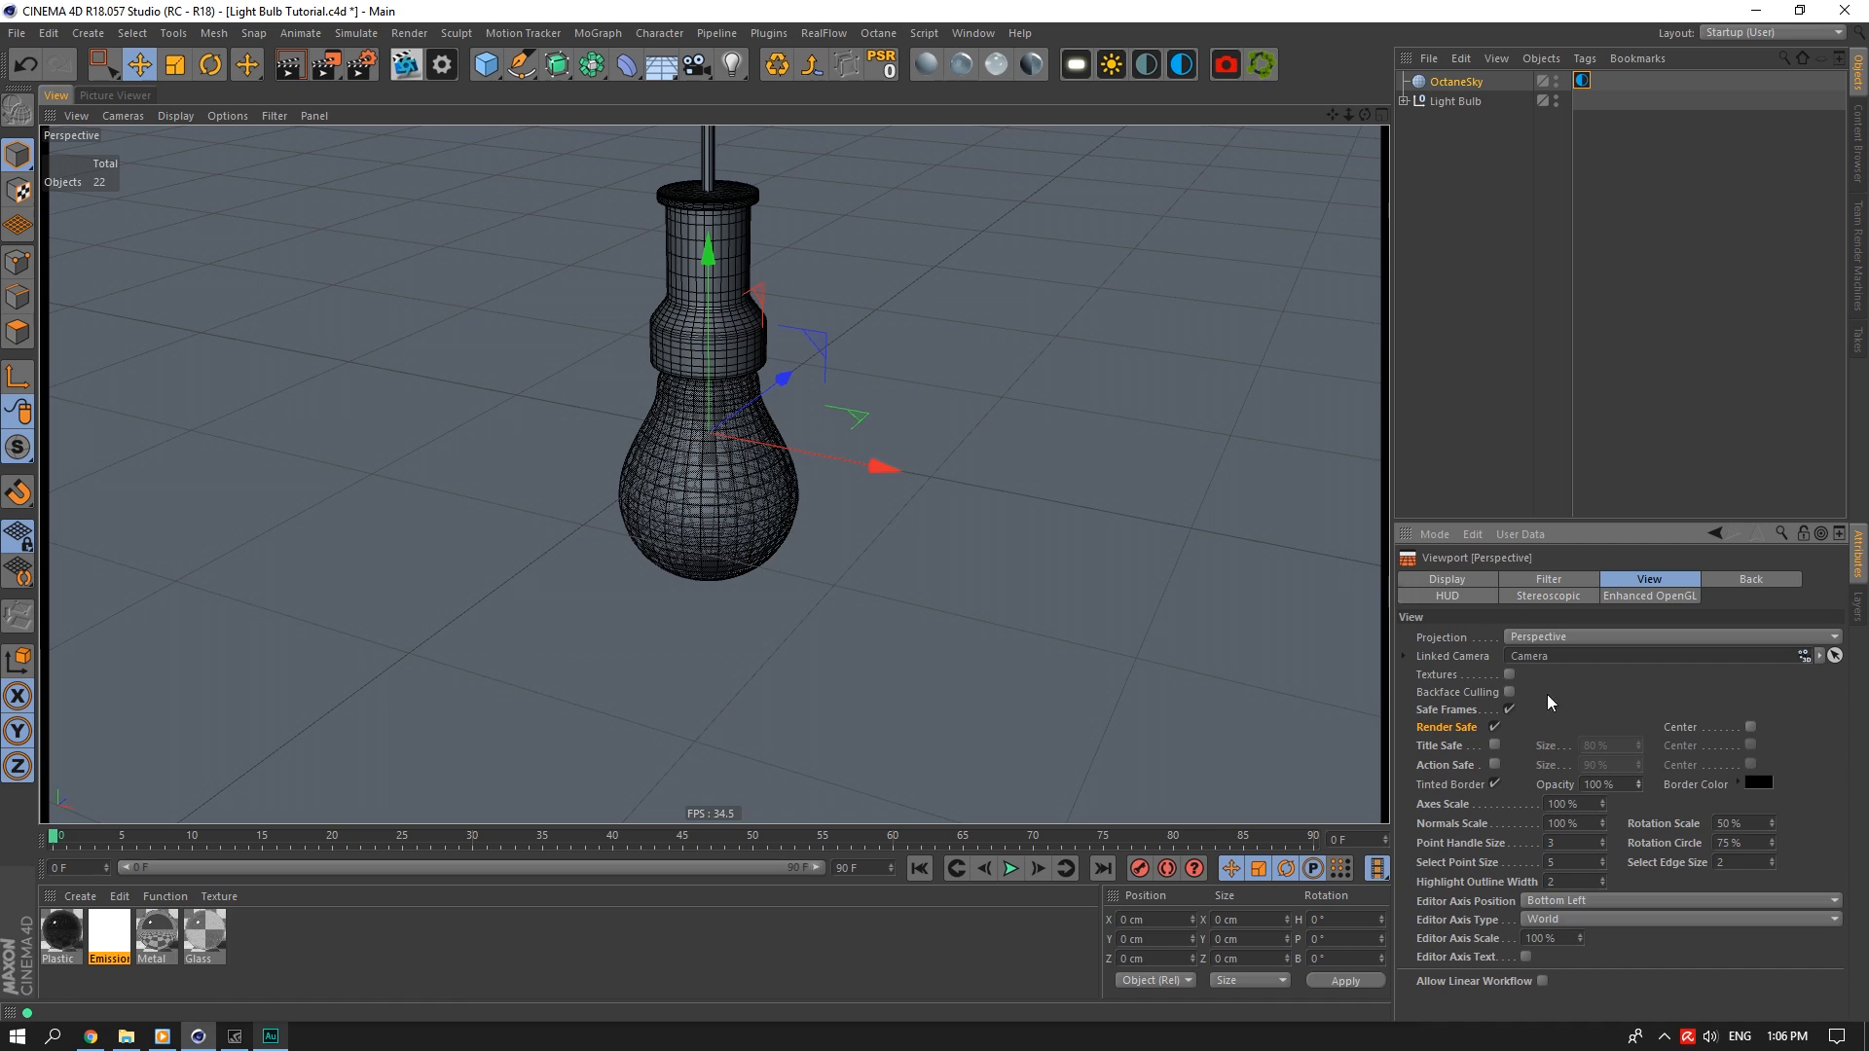
Add an Octane camera from the current view and set its focal length to Portrait (80 mm)
{"action": "left_click", "coordinate": [1226, 66]}
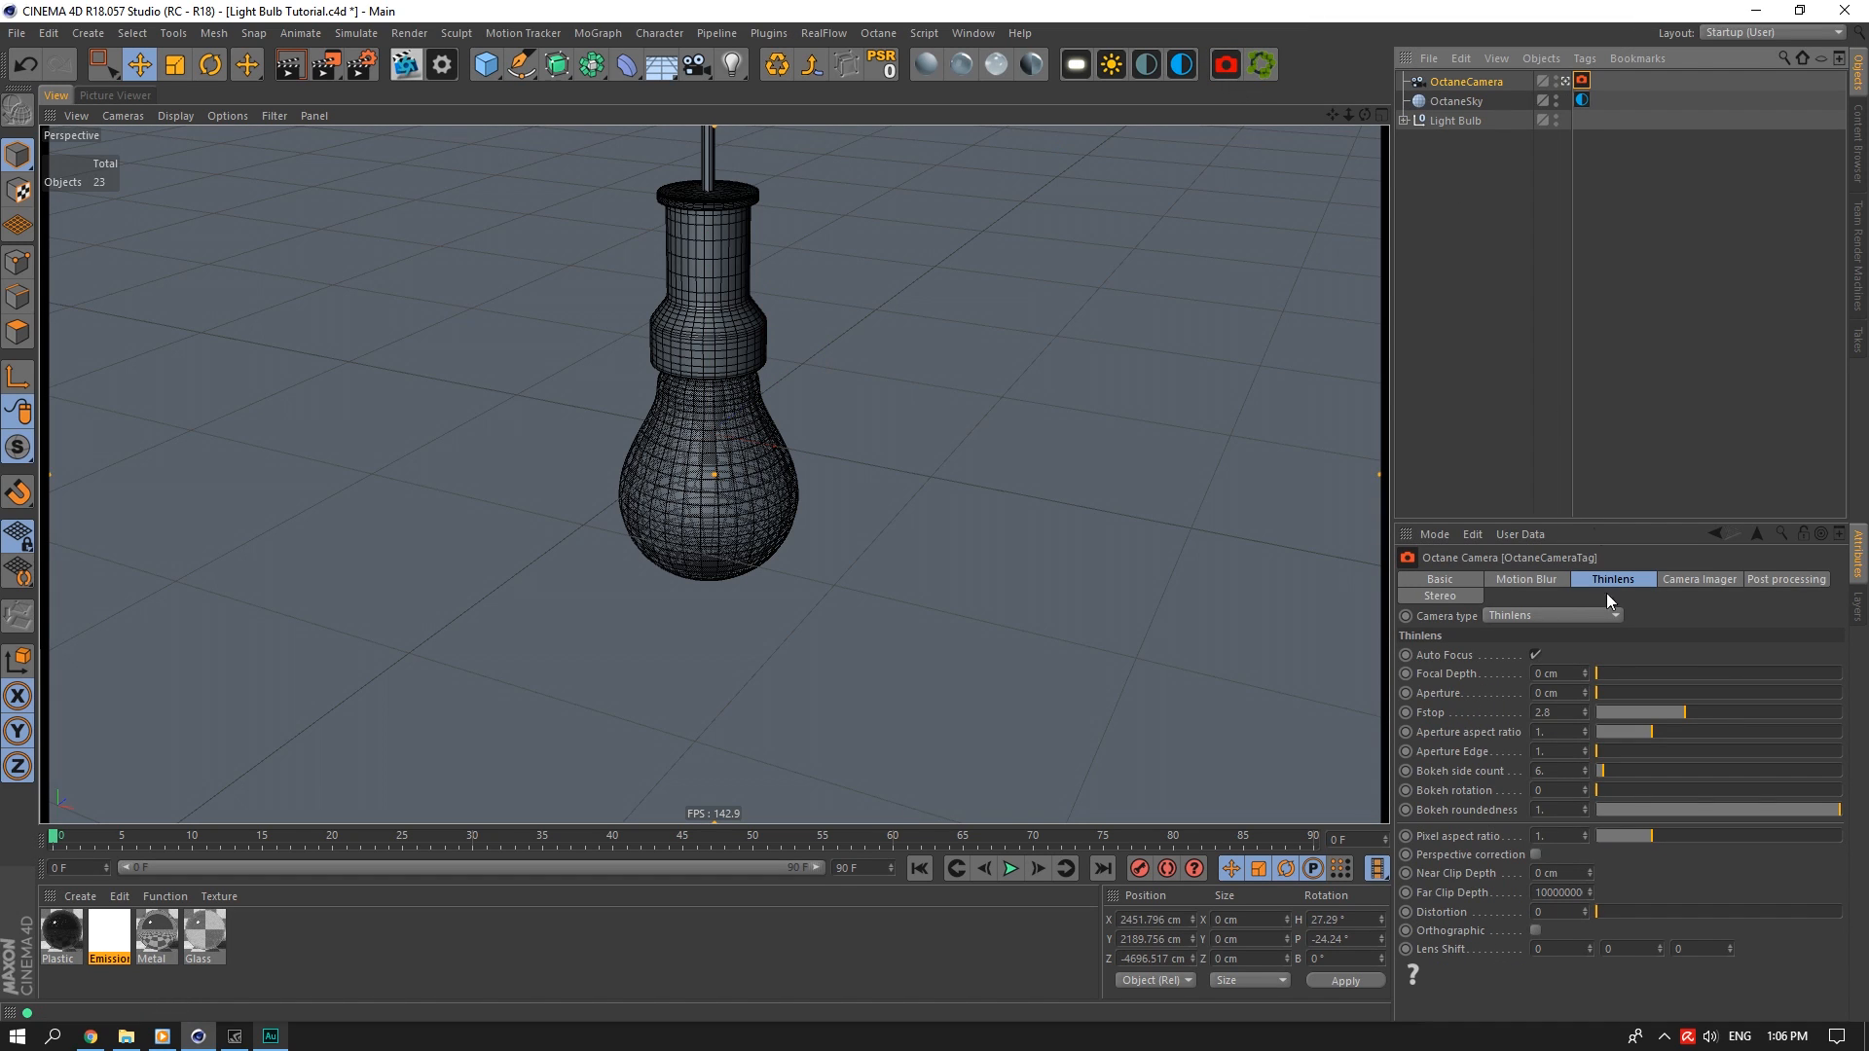
{"action": "left_click", "coordinate": [1462, 82]}
{"action": "left_click", "coordinate": [1687, 662]}
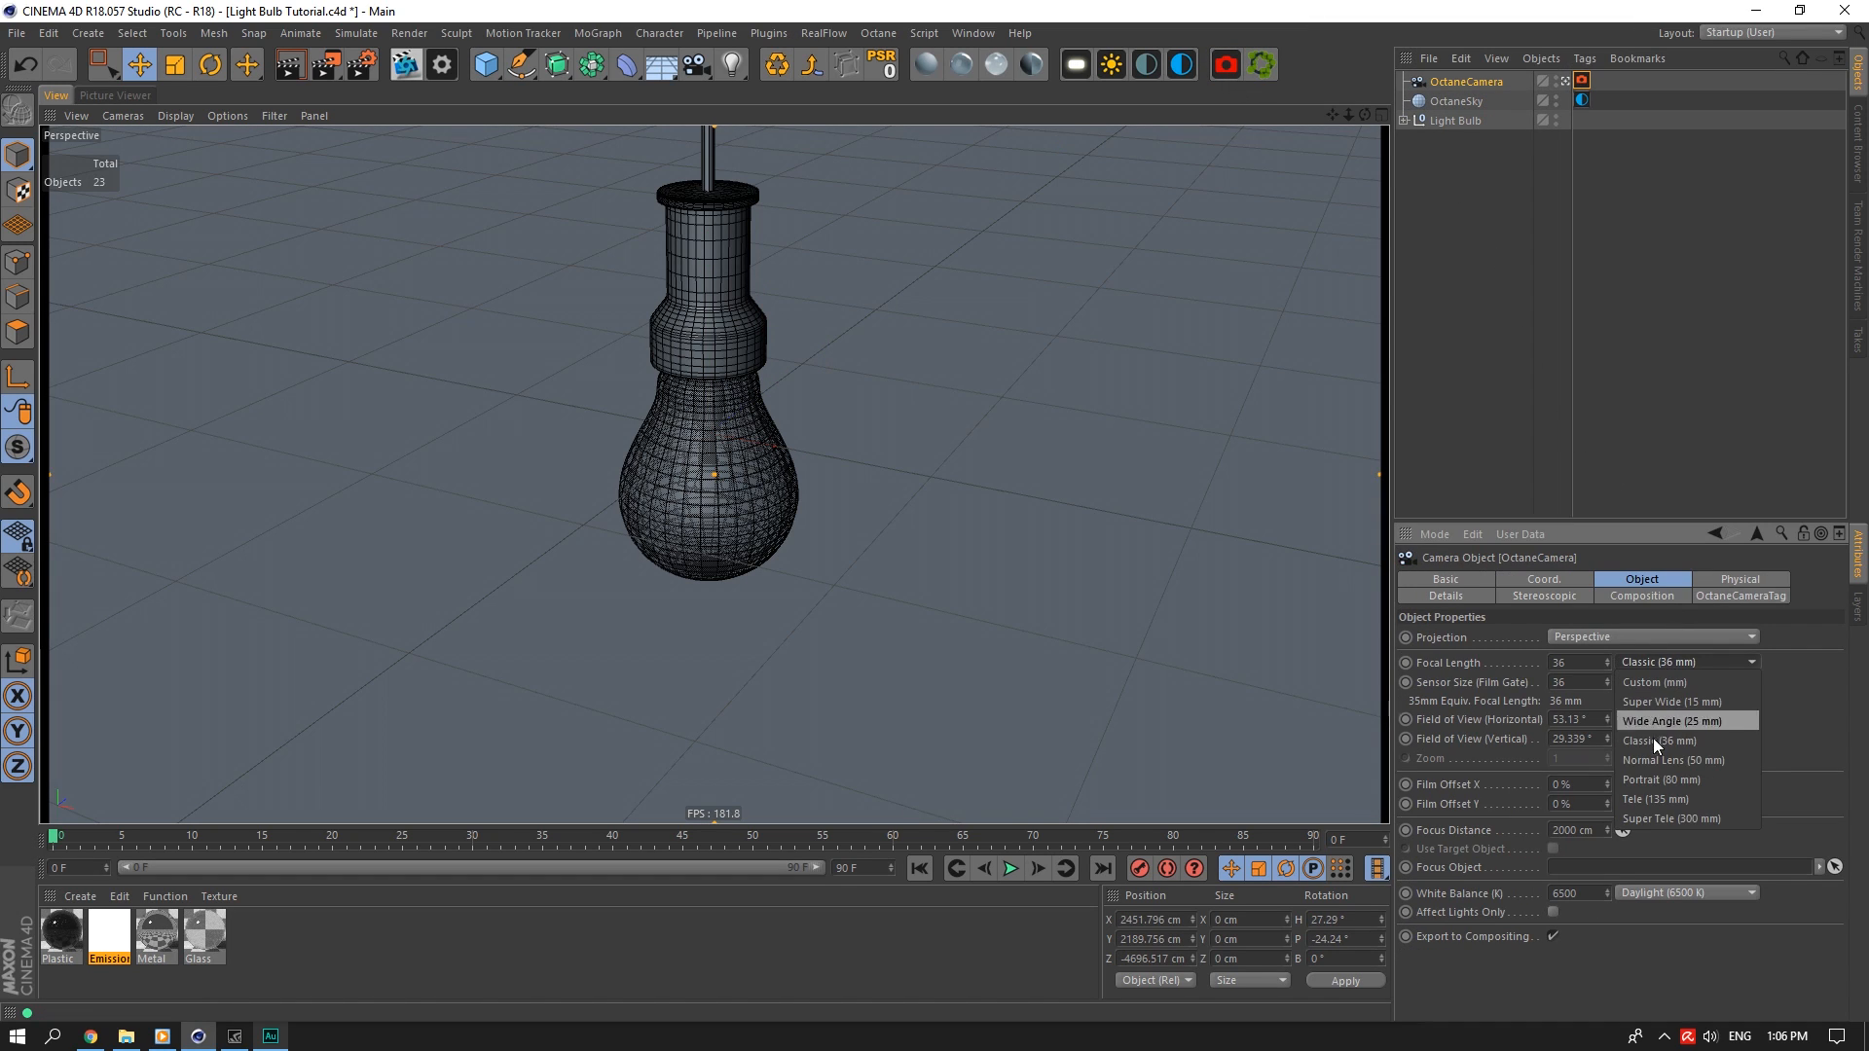
{"action": "left_click", "coordinate": [1653, 738]}
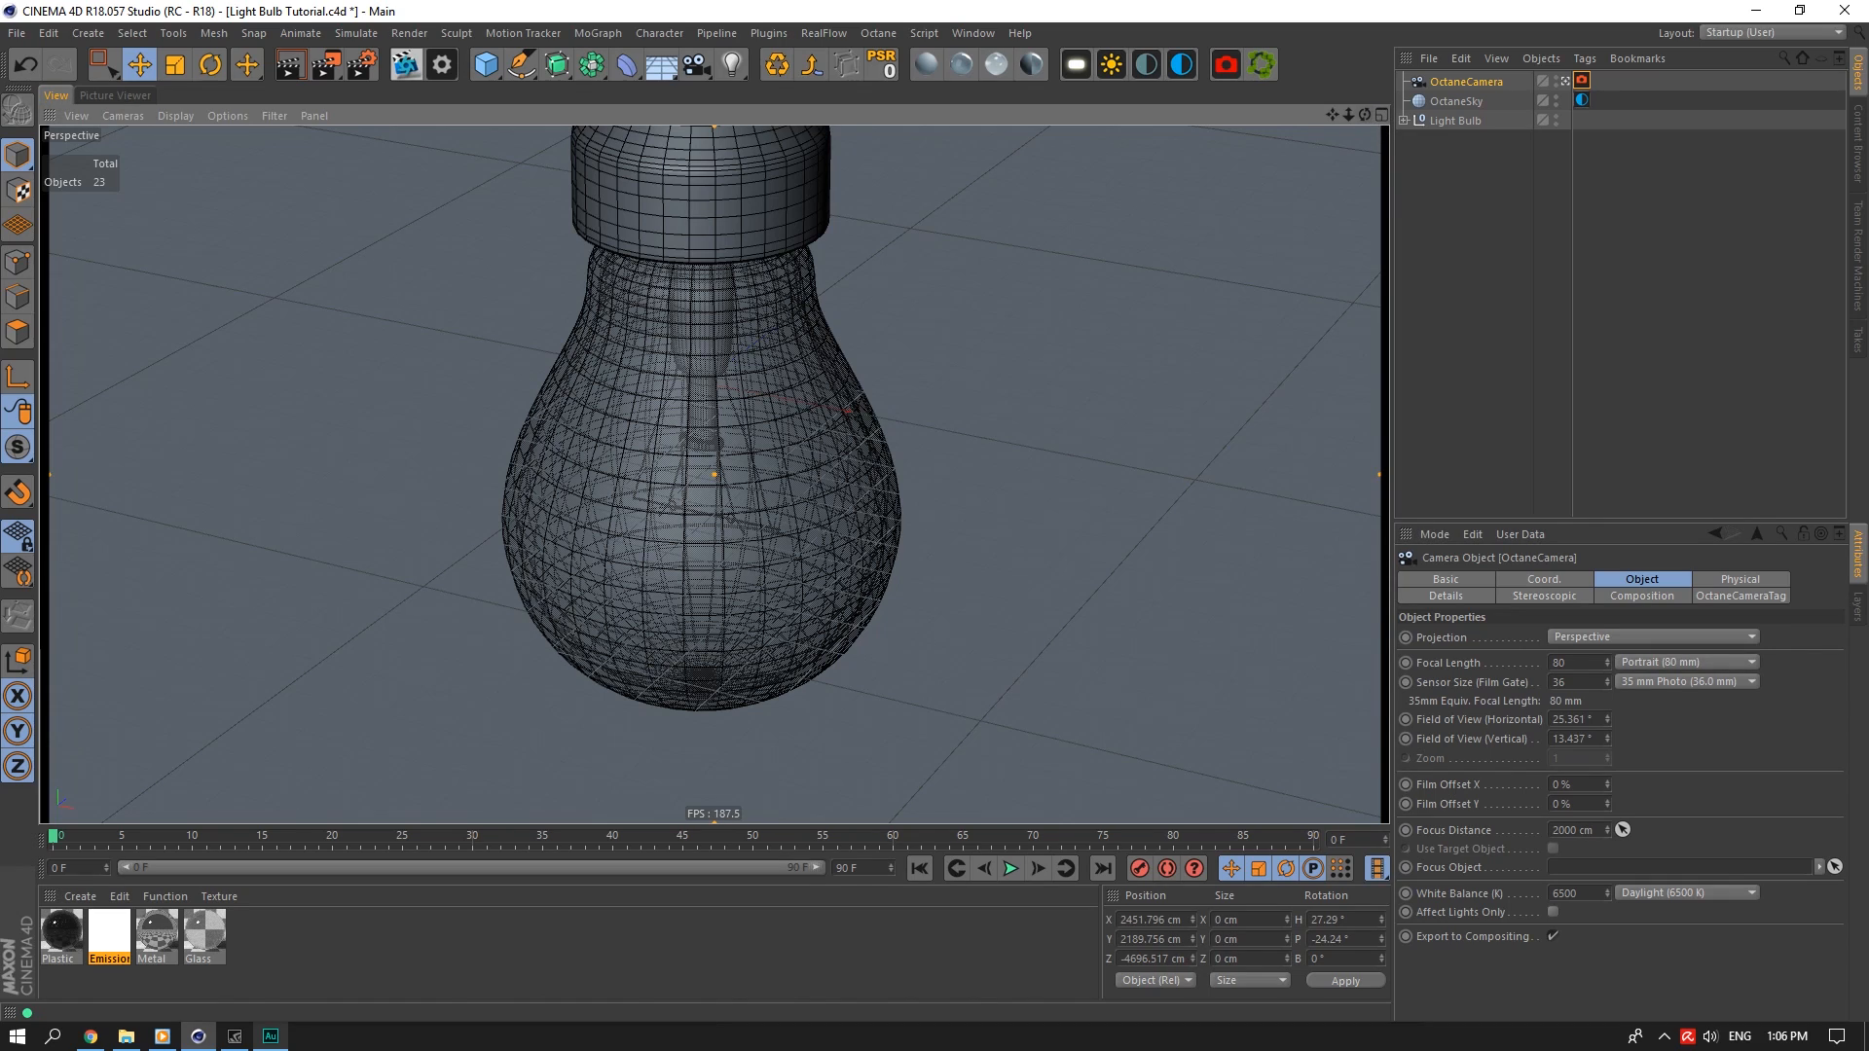
Turn on the camera's composition grid and orbit to a near-frontal view with the bulb near a third line
{"action": "left_click_drag", "start_coordinate": [876, 545], "coordinate": [1100, 395], "text": "alt"}
{"action": "left_click", "coordinate": [1642, 595]}
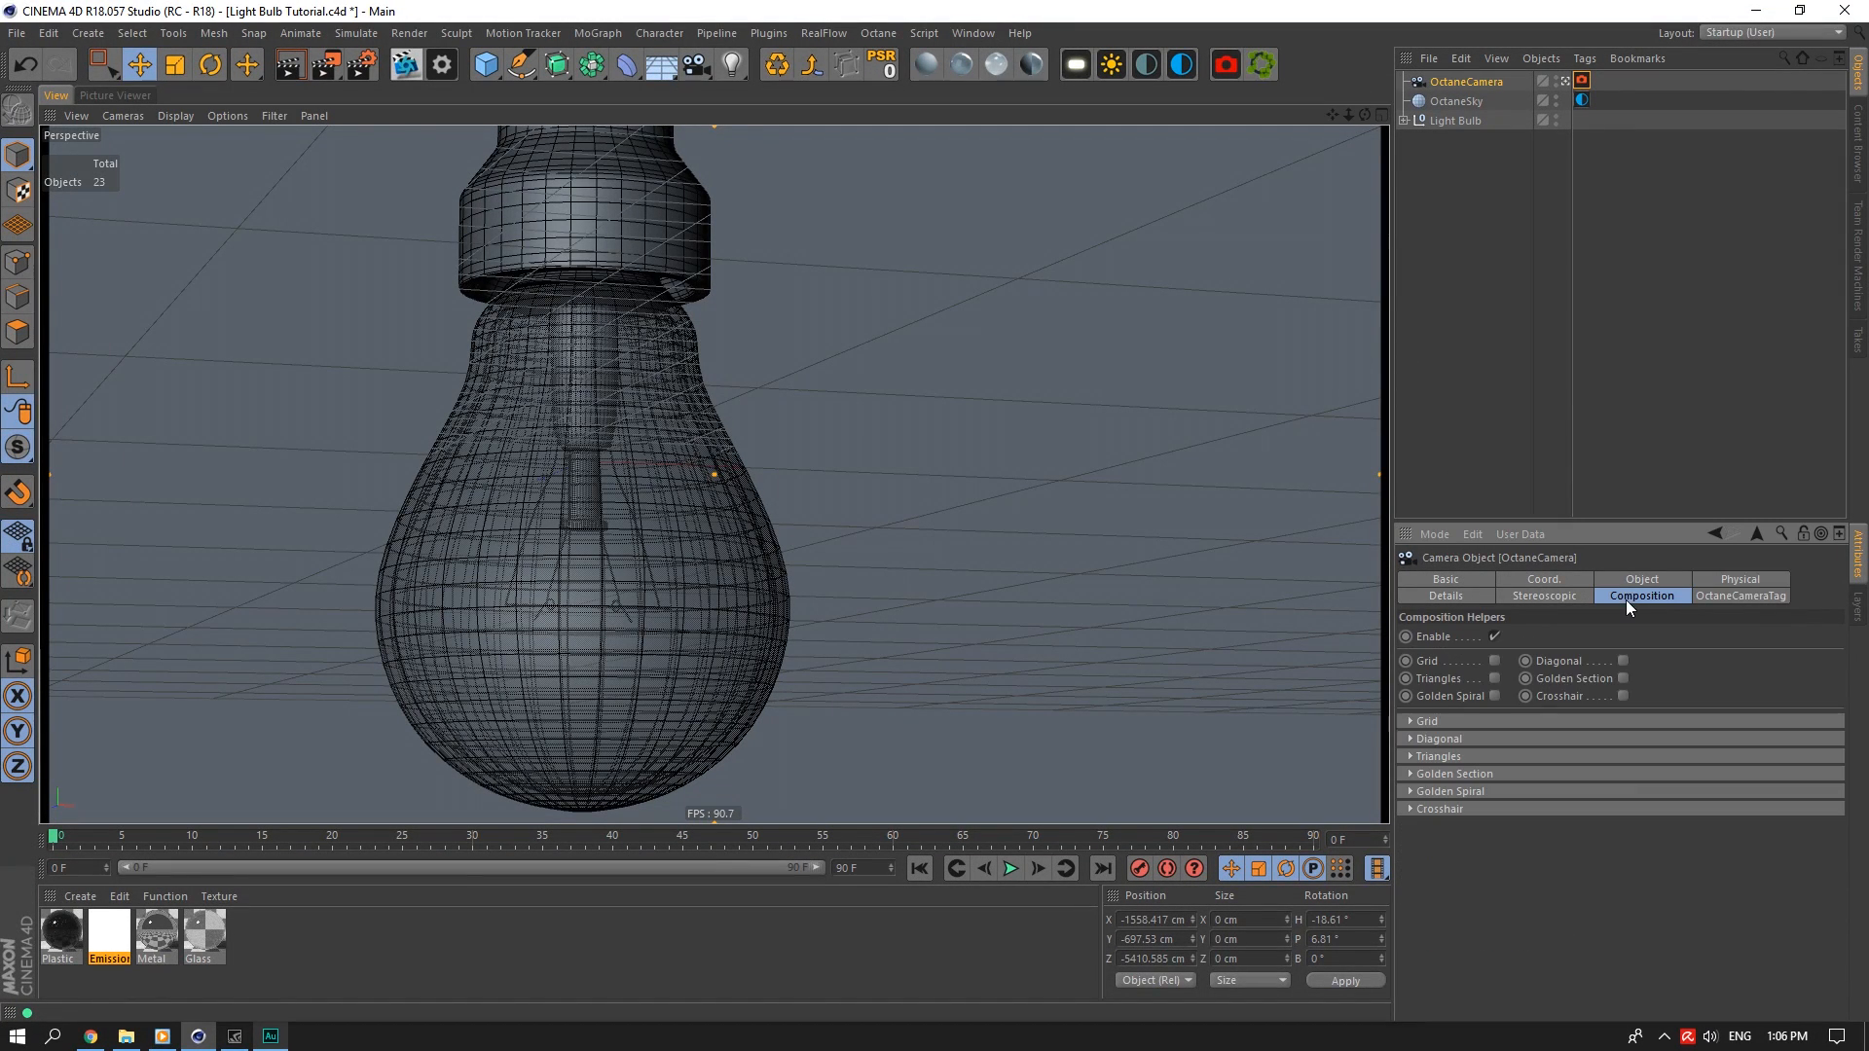
{"action": "left_click", "coordinate": [1495, 661]}
{"action": "left_click", "coordinate": [1443, 596]}
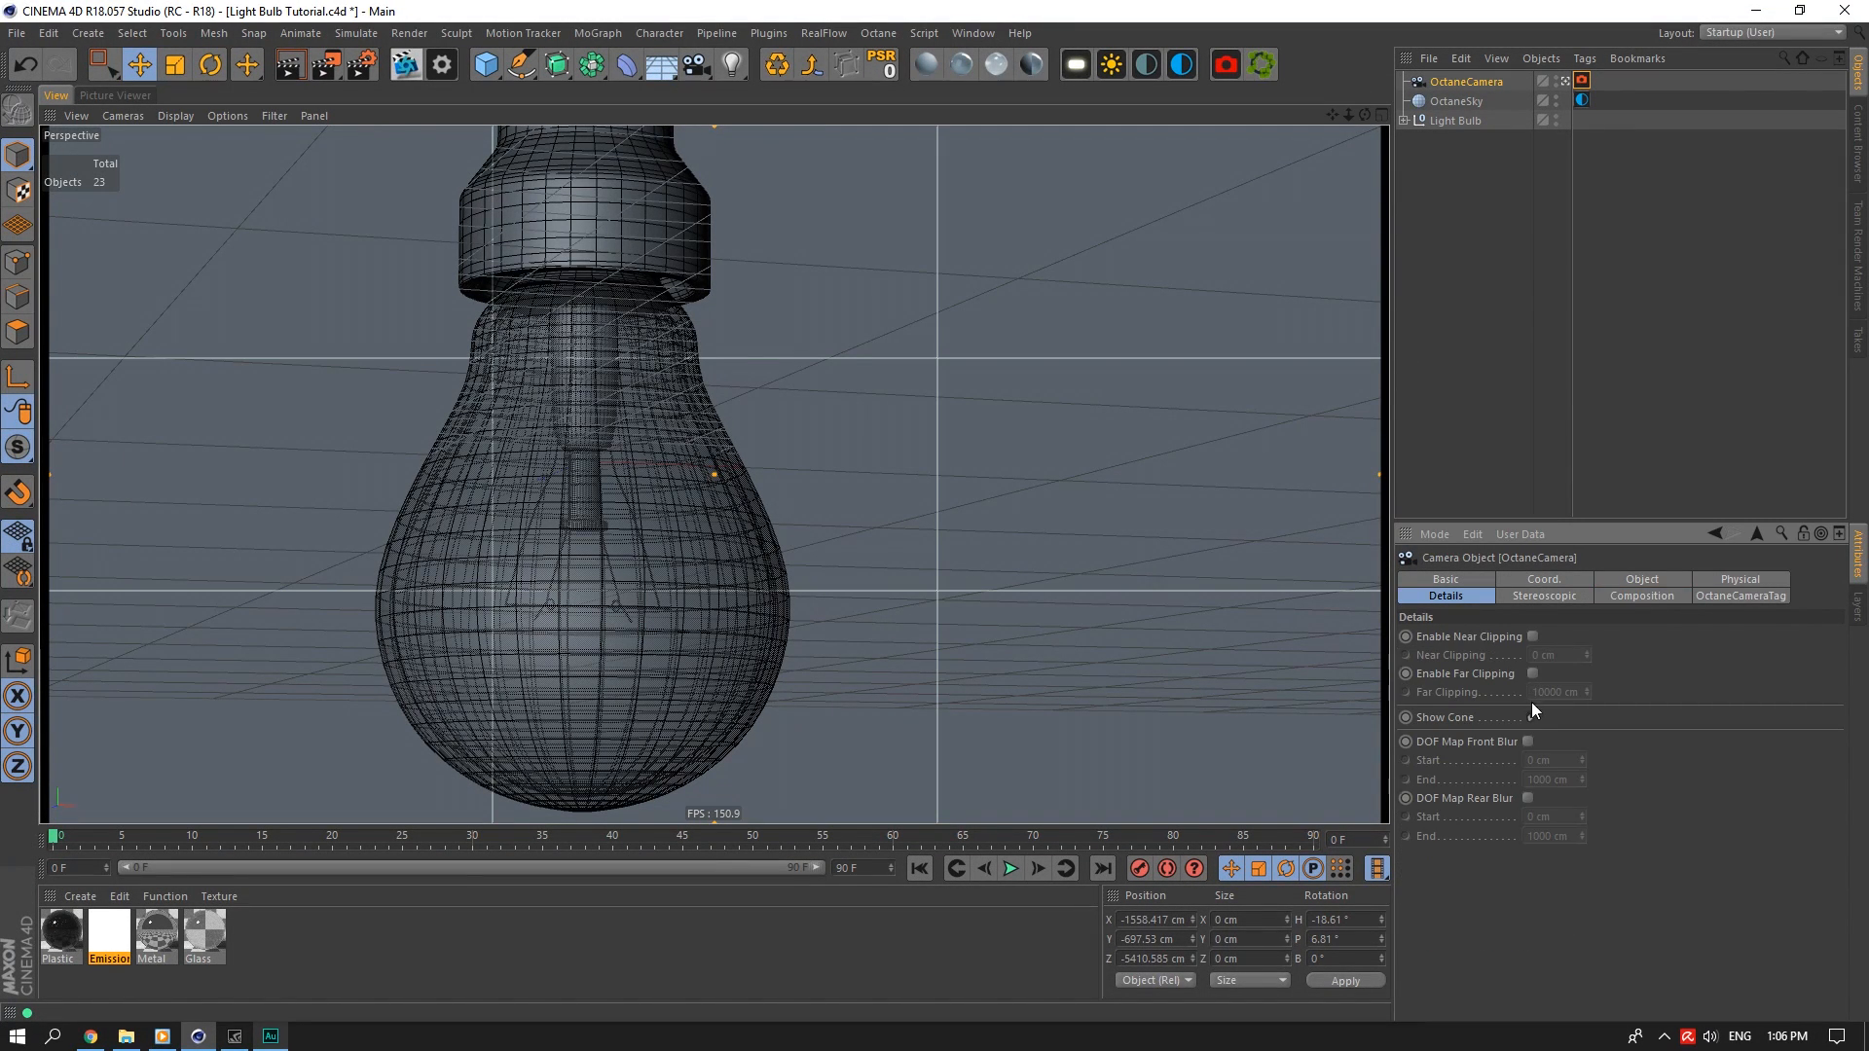
{"action": "left_click", "coordinate": [1639, 596]}
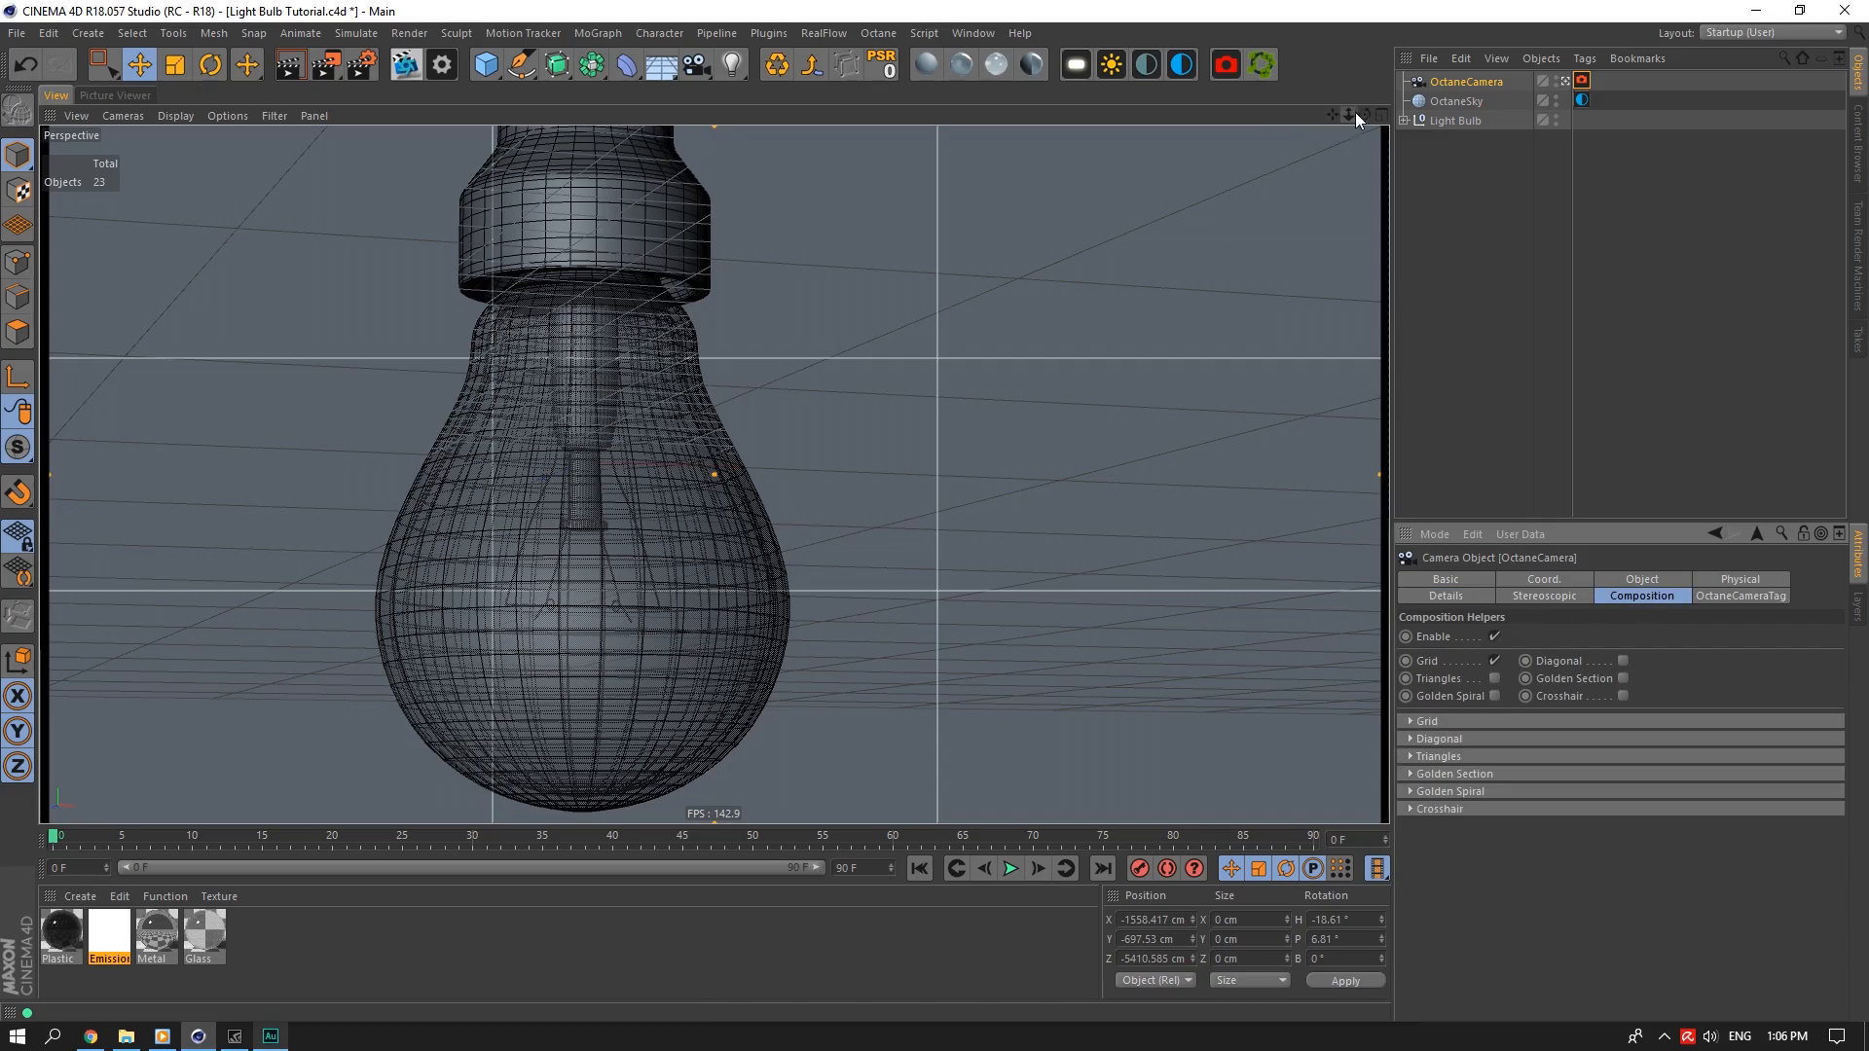
{"action": "left_click_drag", "start_coordinate": [1364, 115], "coordinate": [1224, 190]}
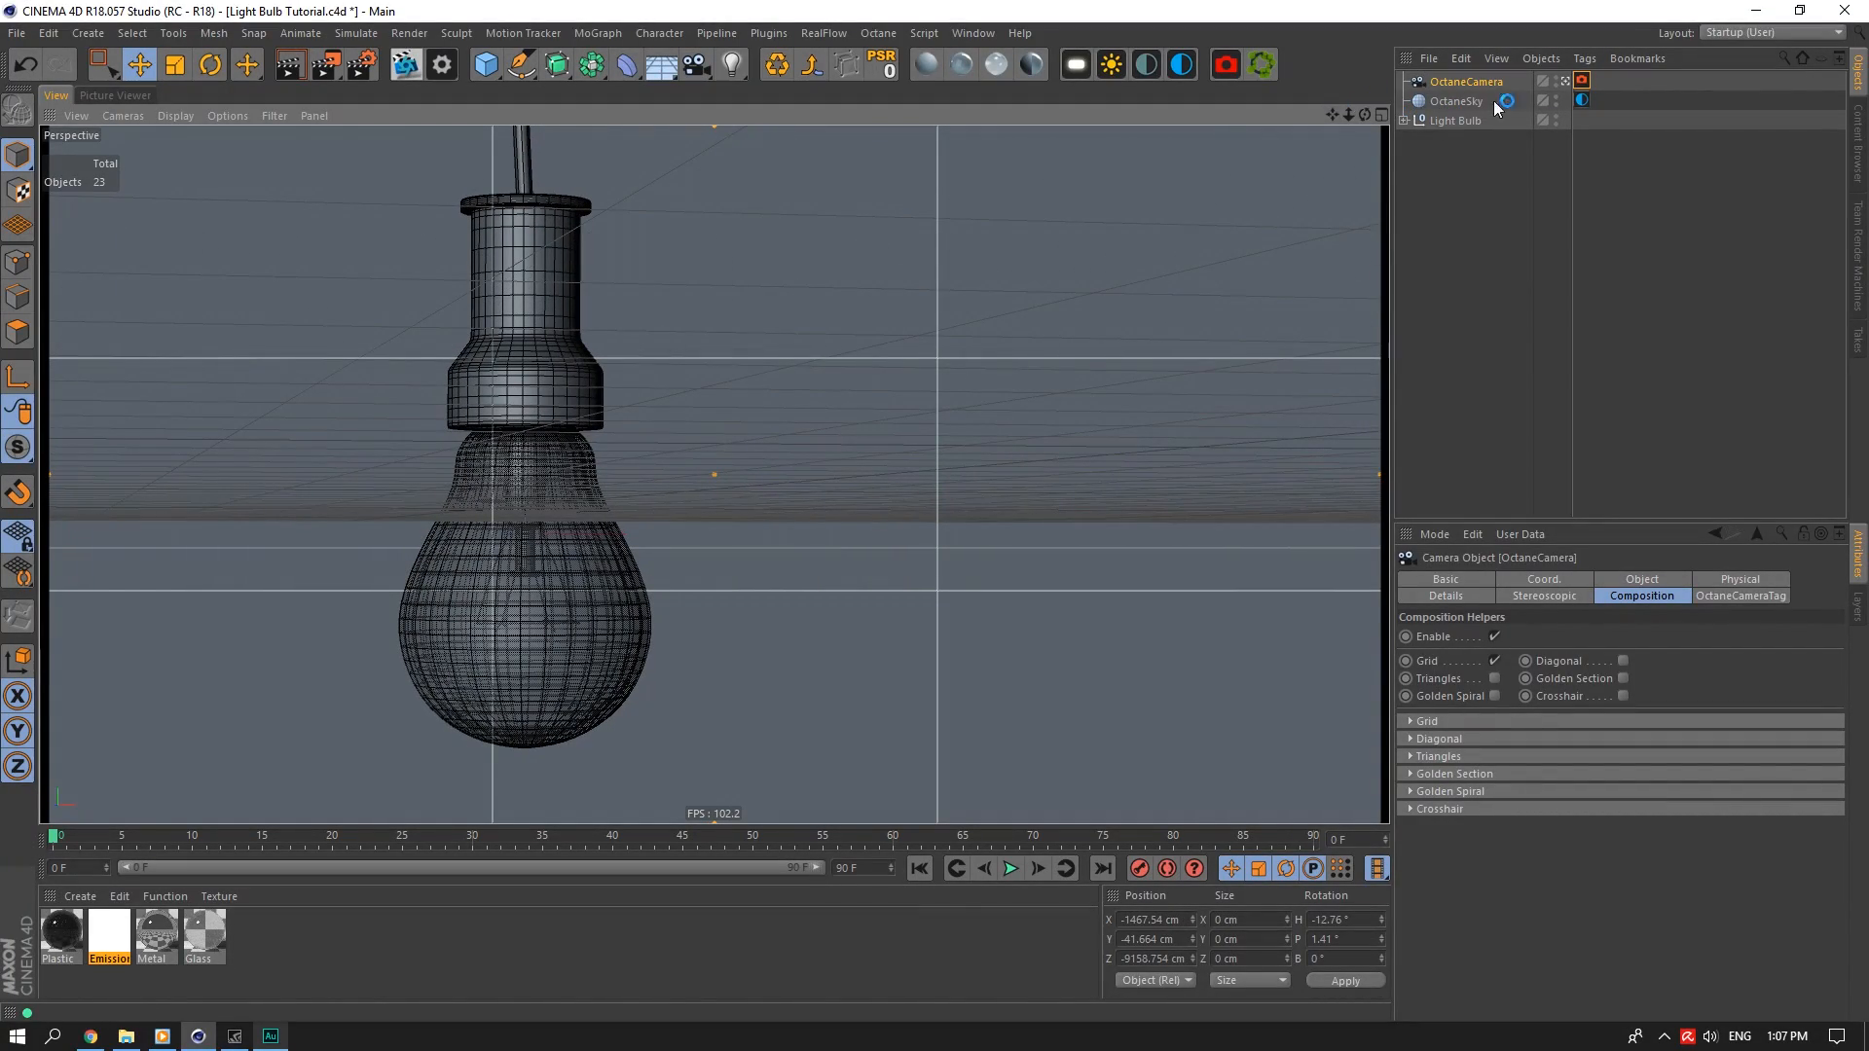
Leave the camera view and check the real-world size of the Cylinder inside the Glass object
{"action": "left_click", "coordinate": [1566, 80]}
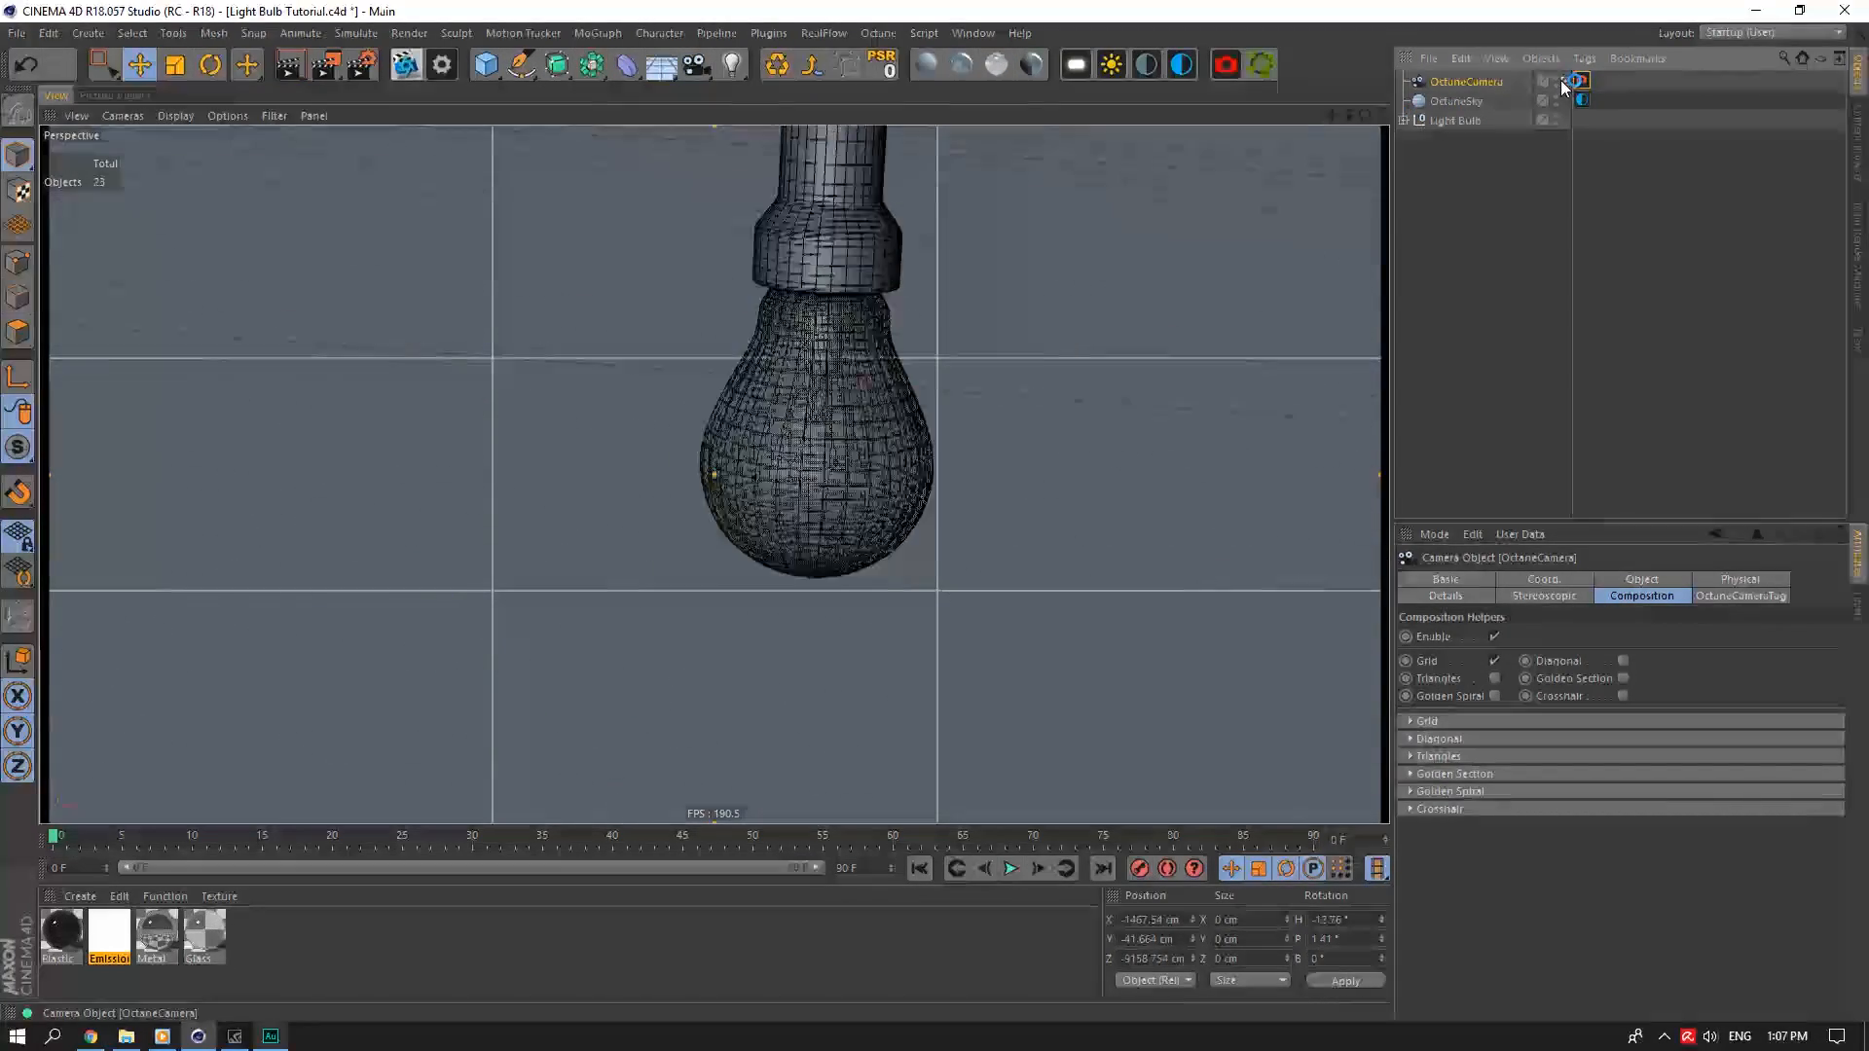
{"action": "left_click", "coordinate": [1460, 120]}
{"action": "left_click", "coordinate": [1404, 120]}
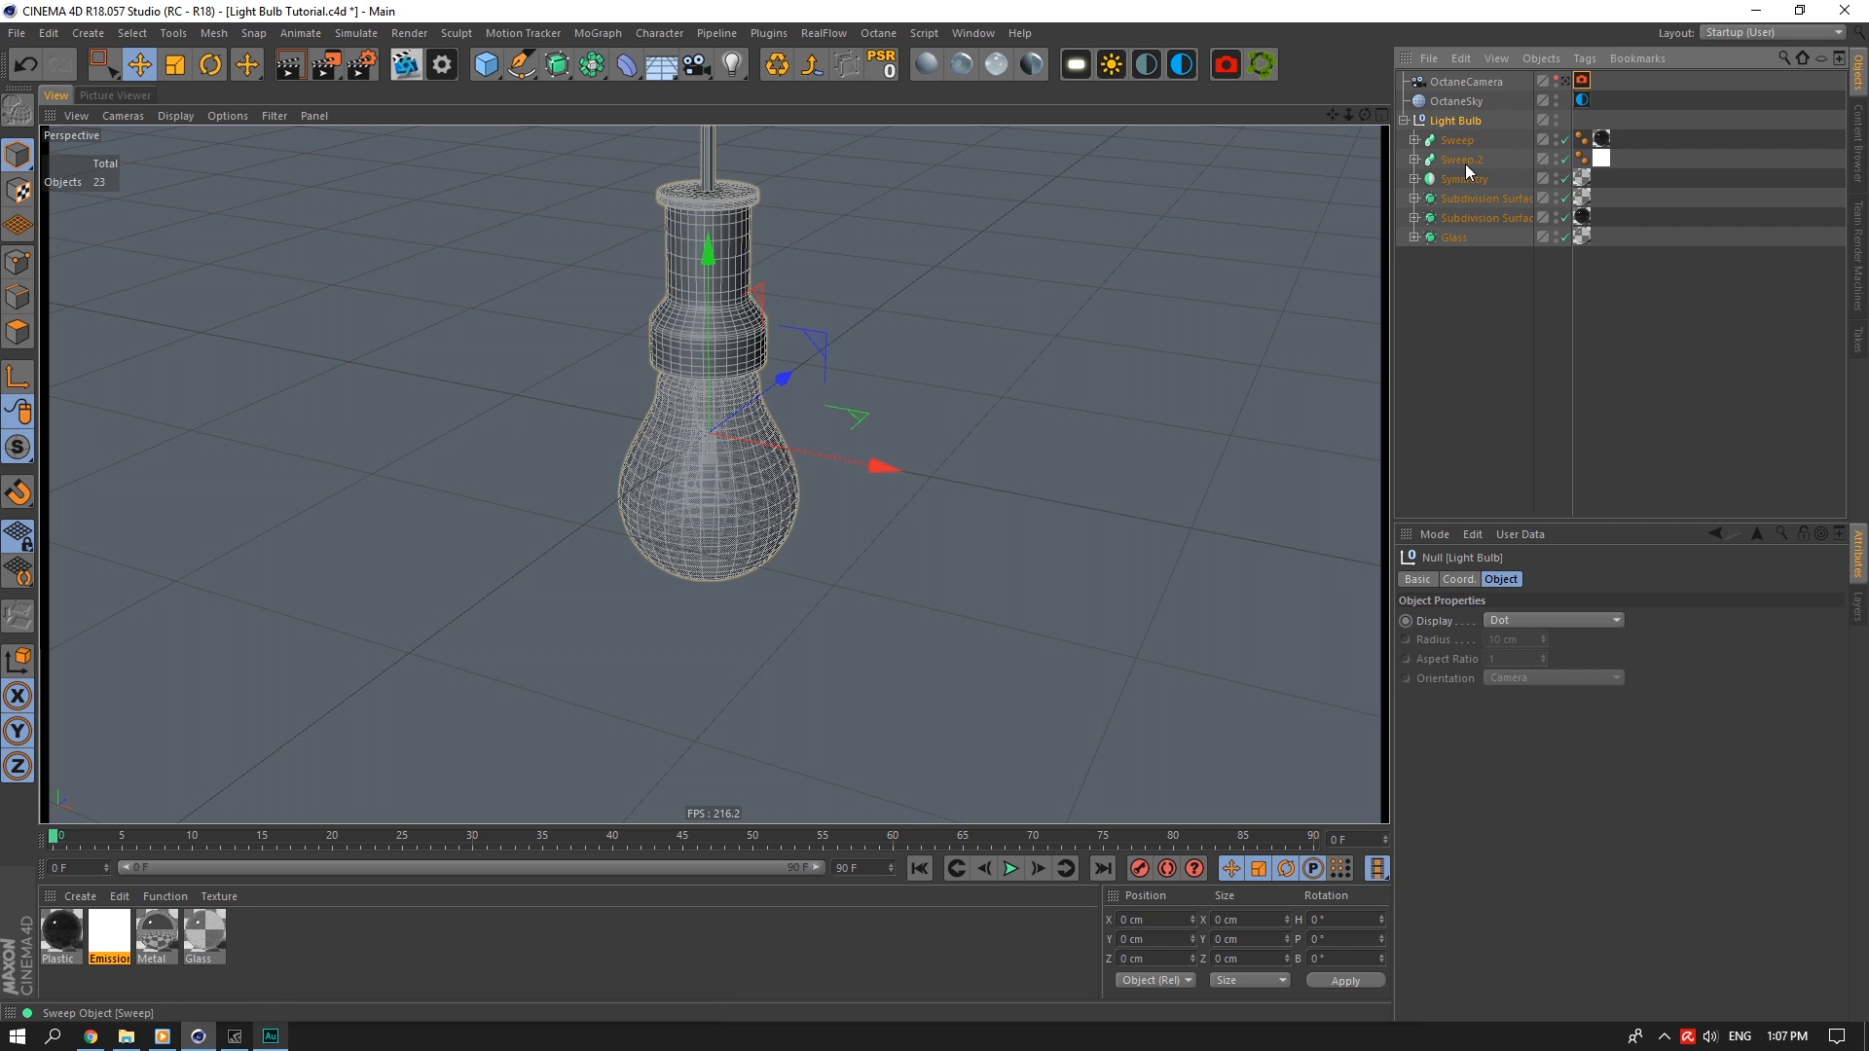
{"action": "left_click", "coordinate": [1453, 238]}
{"action": "left_click", "coordinate": [1464, 256]}
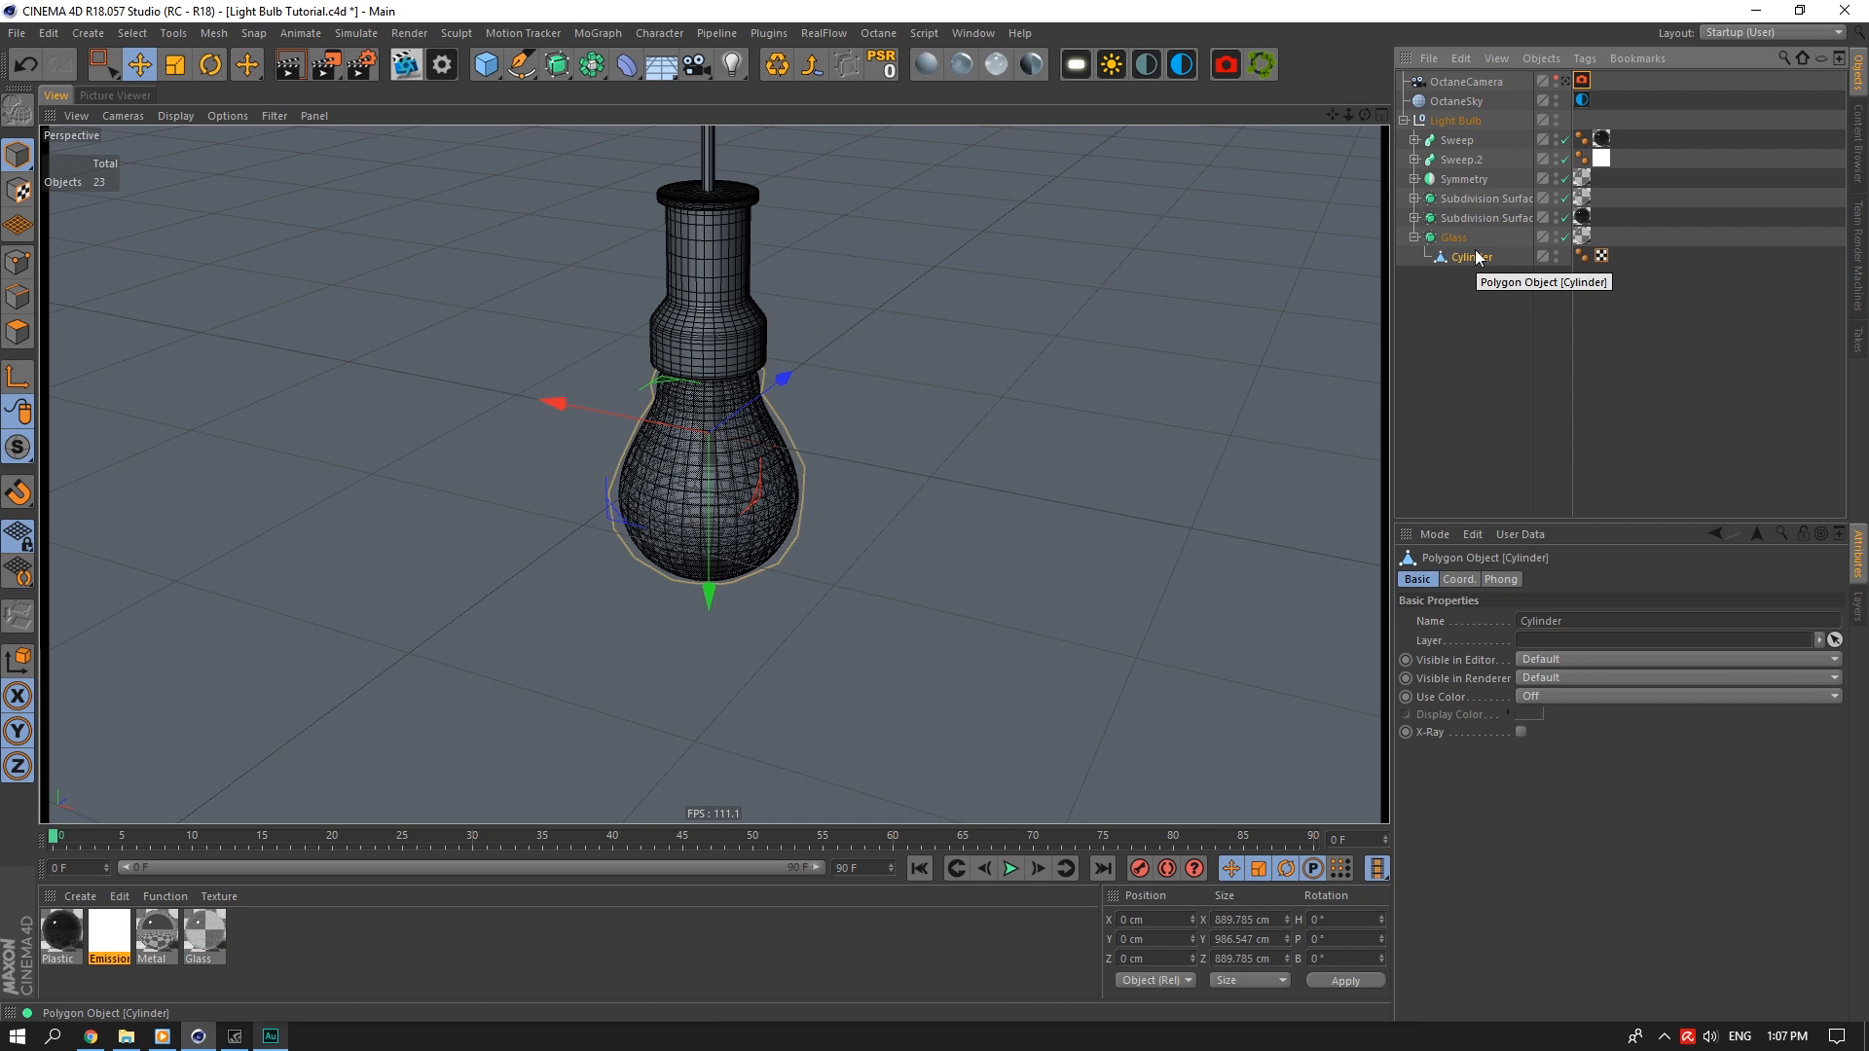
{"action": "left_click", "coordinate": [1458, 120]}
{"action": "left_click", "coordinate": [1404, 120]}
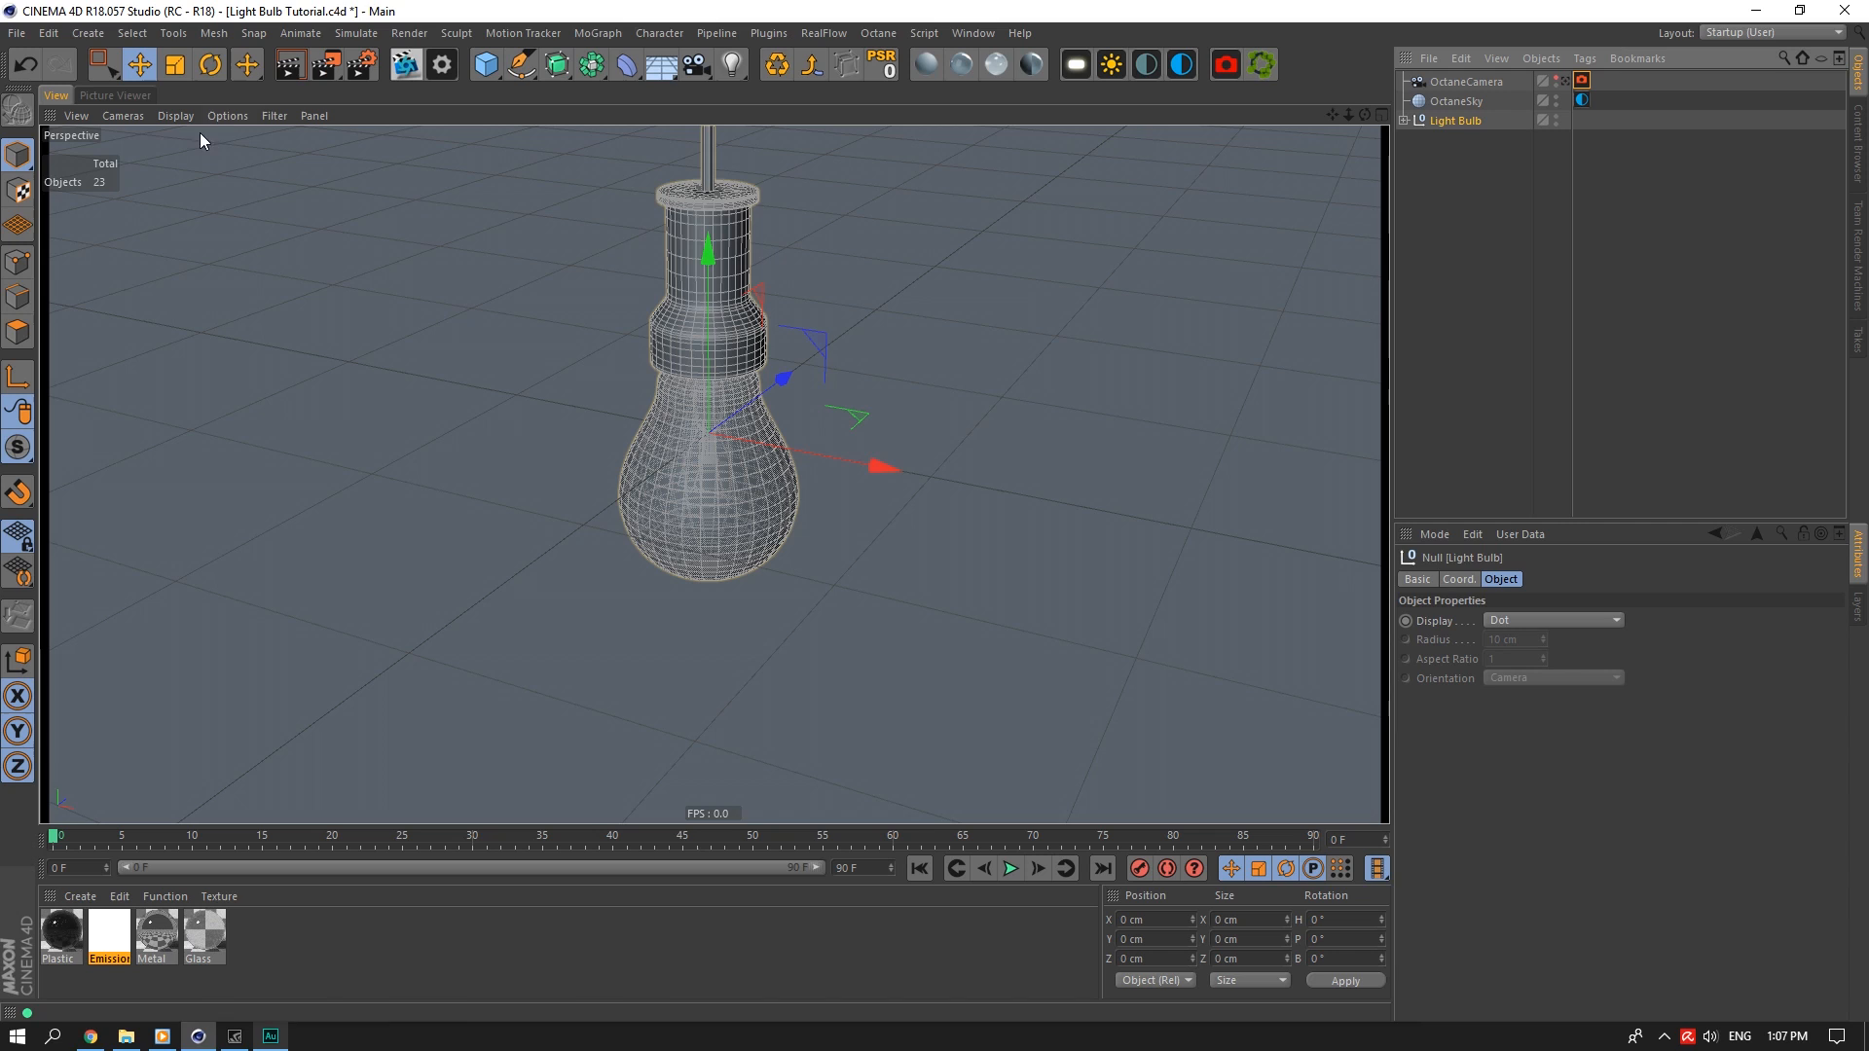
Scale the Light Bulb group down until the glass Cylinder is about 44 cm wide and 49 cm high
{"action": "left_click", "coordinate": [185, 65]}
{"action": "left_click_drag", "start_coordinate": [960, 216], "coordinate": [662, 418]}
{"action": "left_click", "coordinate": [1404, 120]}
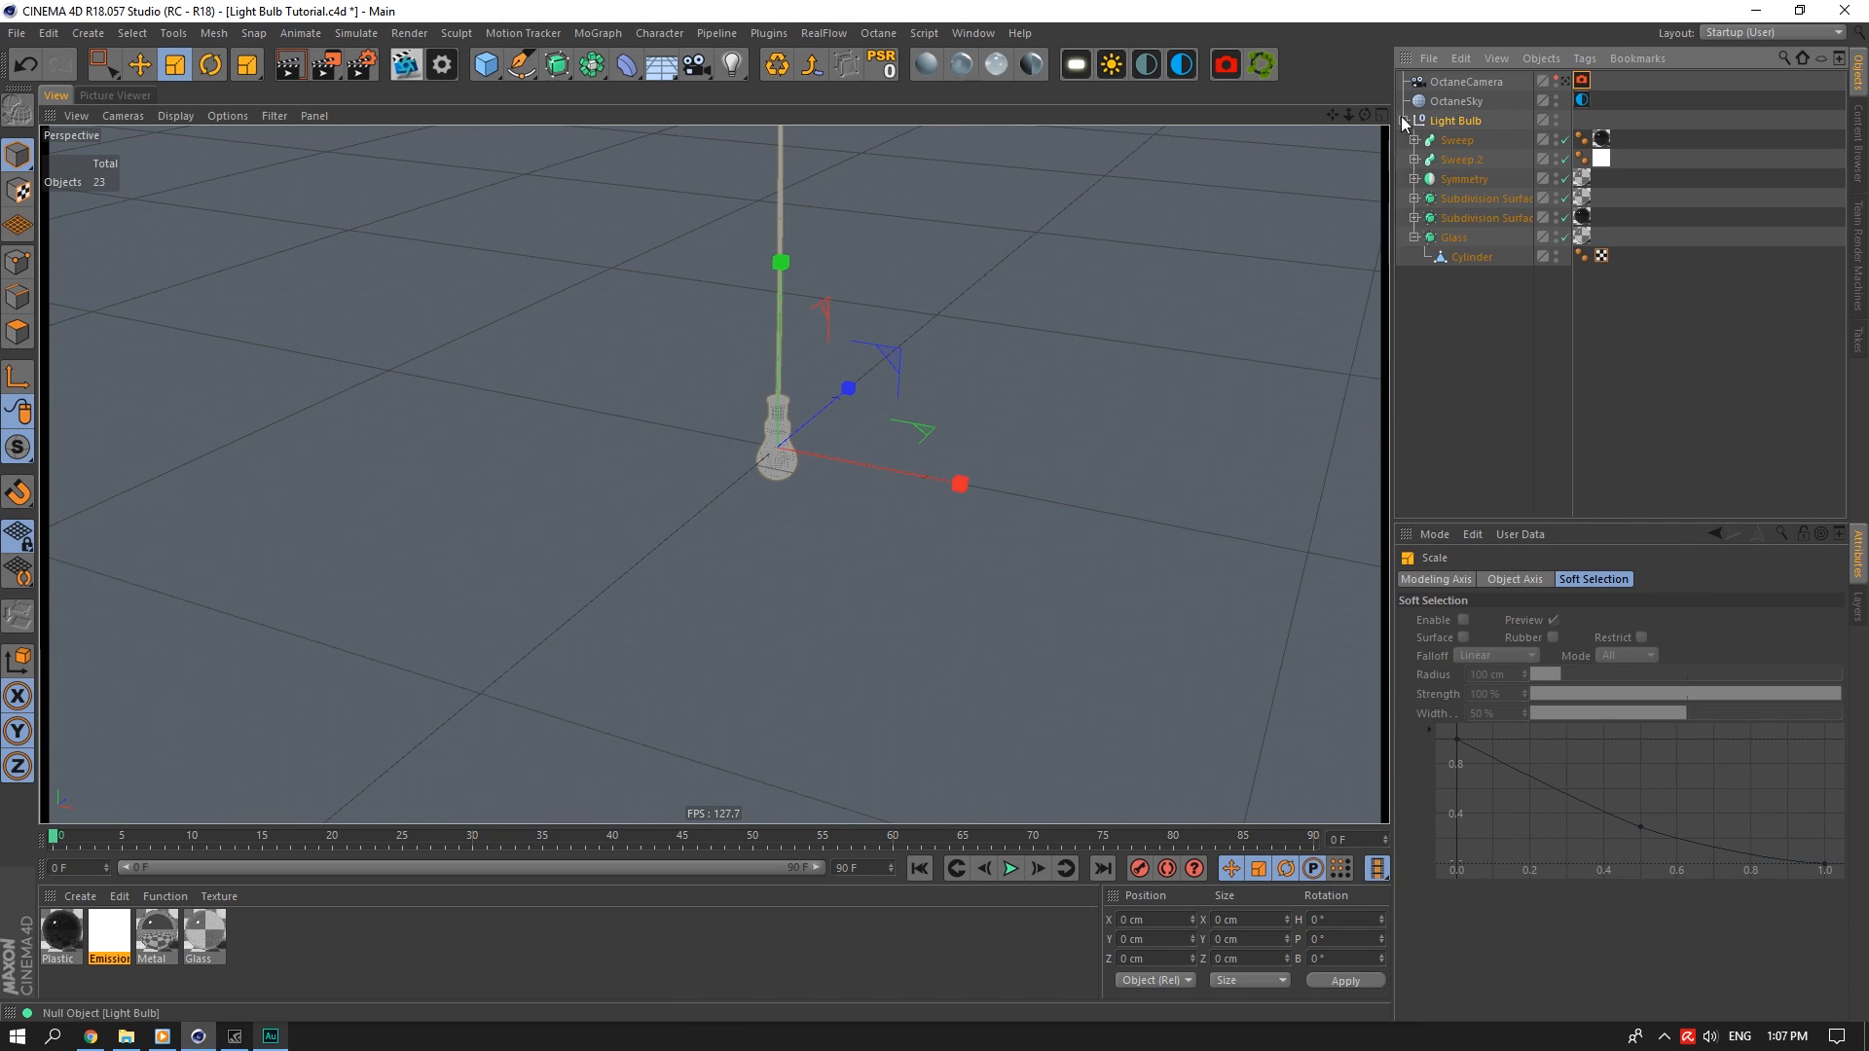
{"action": "left_click", "coordinate": [1463, 256]}
{"action": "left_click", "coordinate": [1452, 119]}
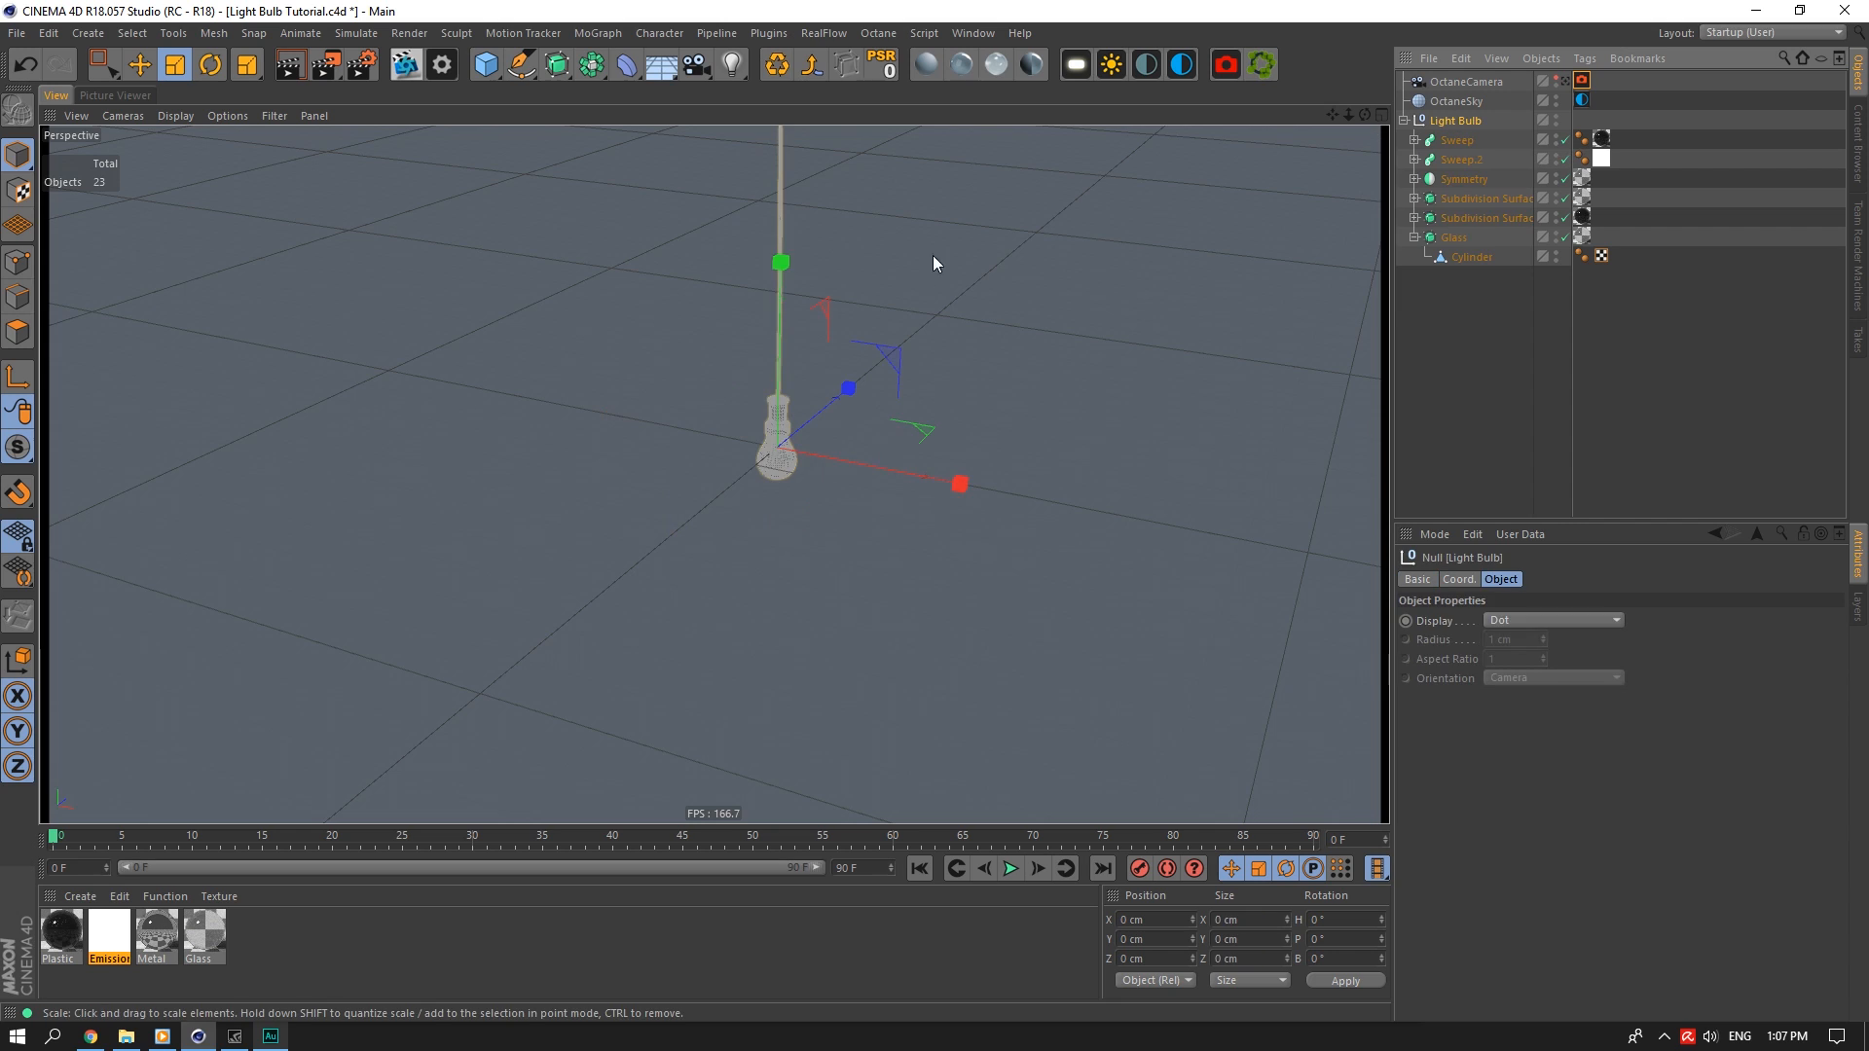
{"action": "left_click_drag", "start_coordinate": [932, 255], "coordinate": [634, 384]}
{"action": "left_click", "coordinate": [1489, 257]}
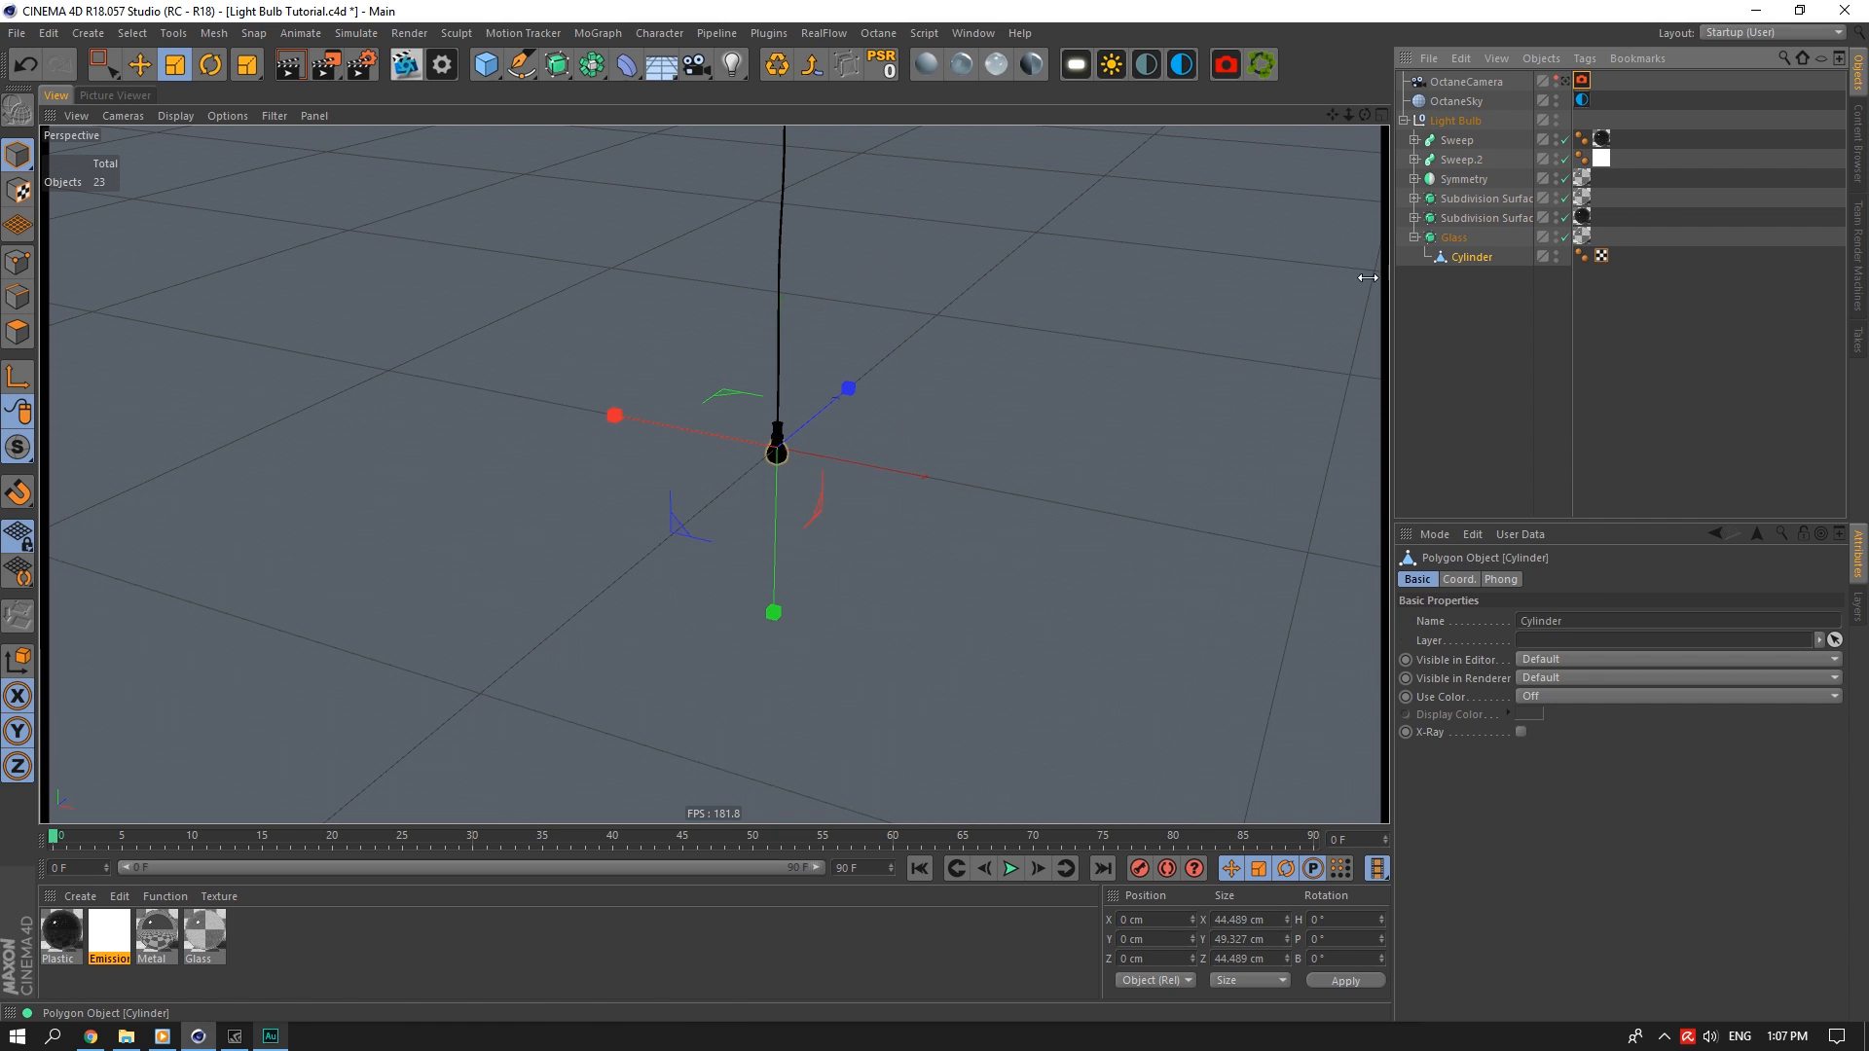
Halve the Light Bulb group's size twice so the glass Cylinder is about 11 cm wide and 12 cm high
{"action": "left_click", "coordinate": [1456, 120]}
{"action": "left_click_drag", "start_coordinate": [1365, 115], "coordinate": [1155, 208]}
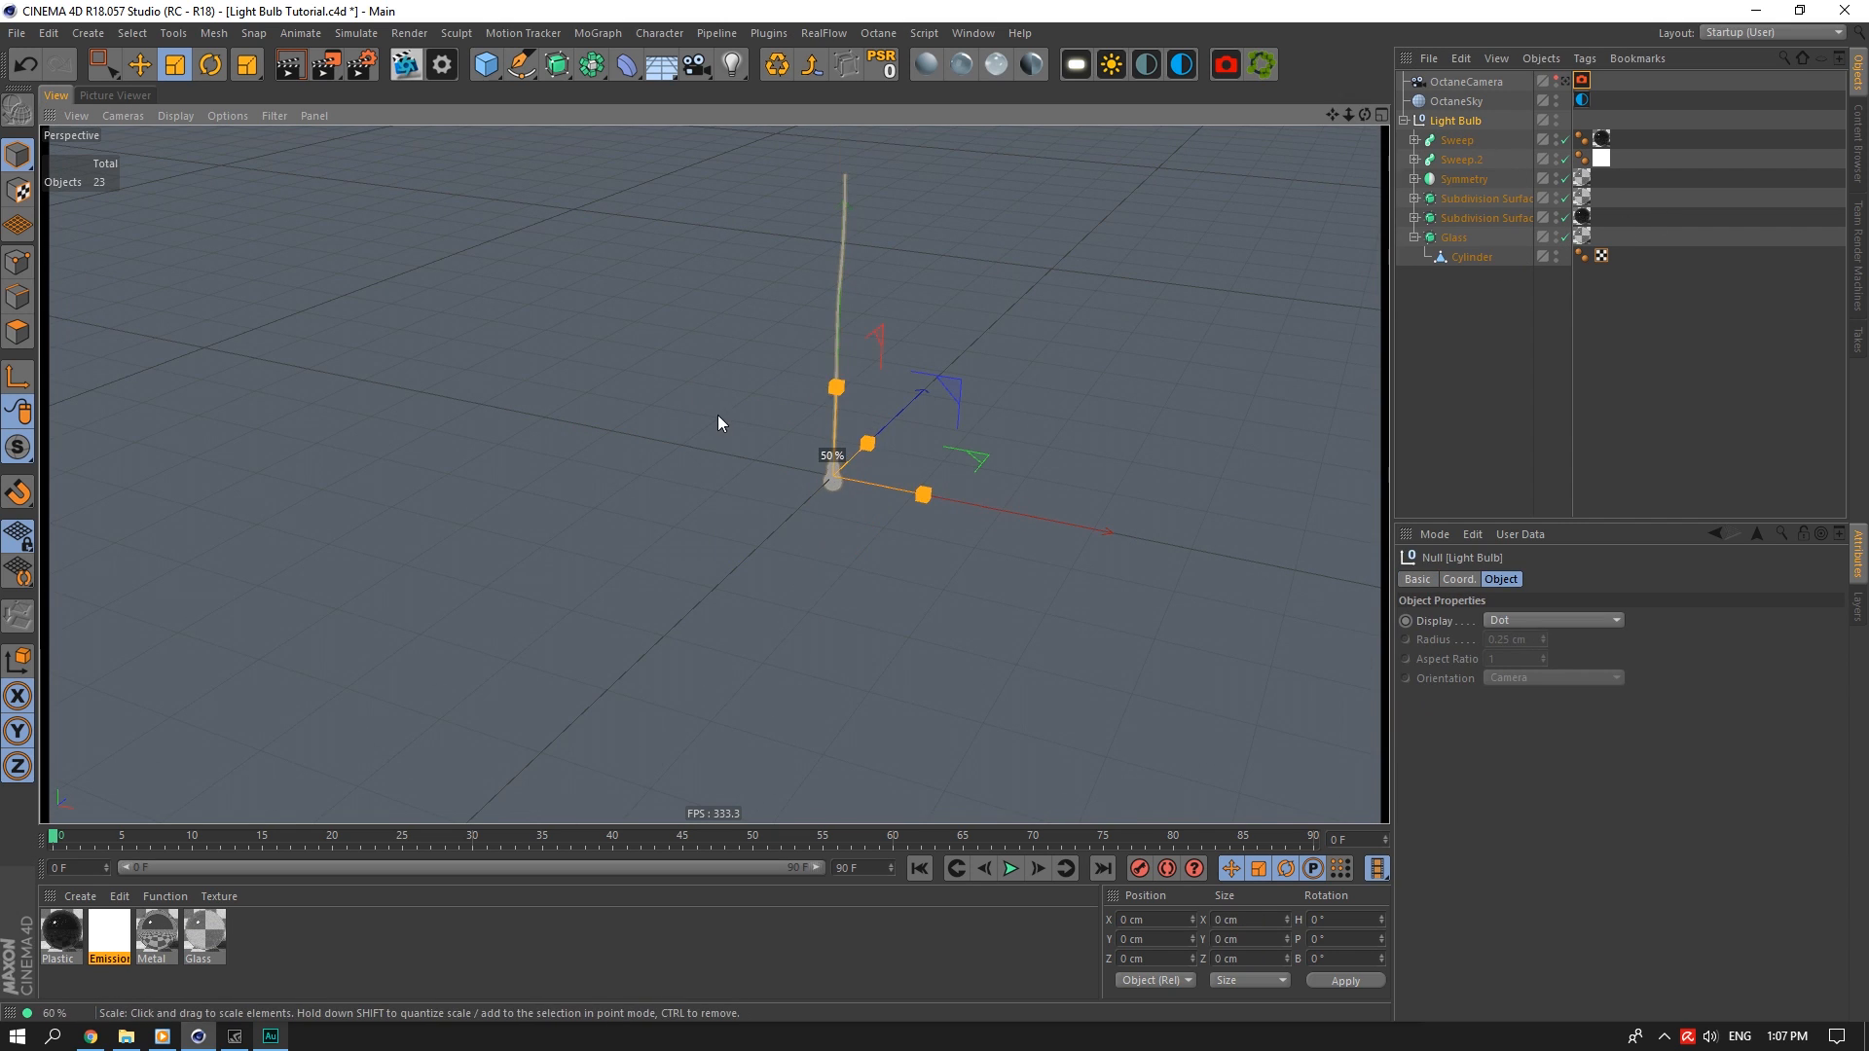
{"action": "left_click", "coordinate": [1492, 256]}
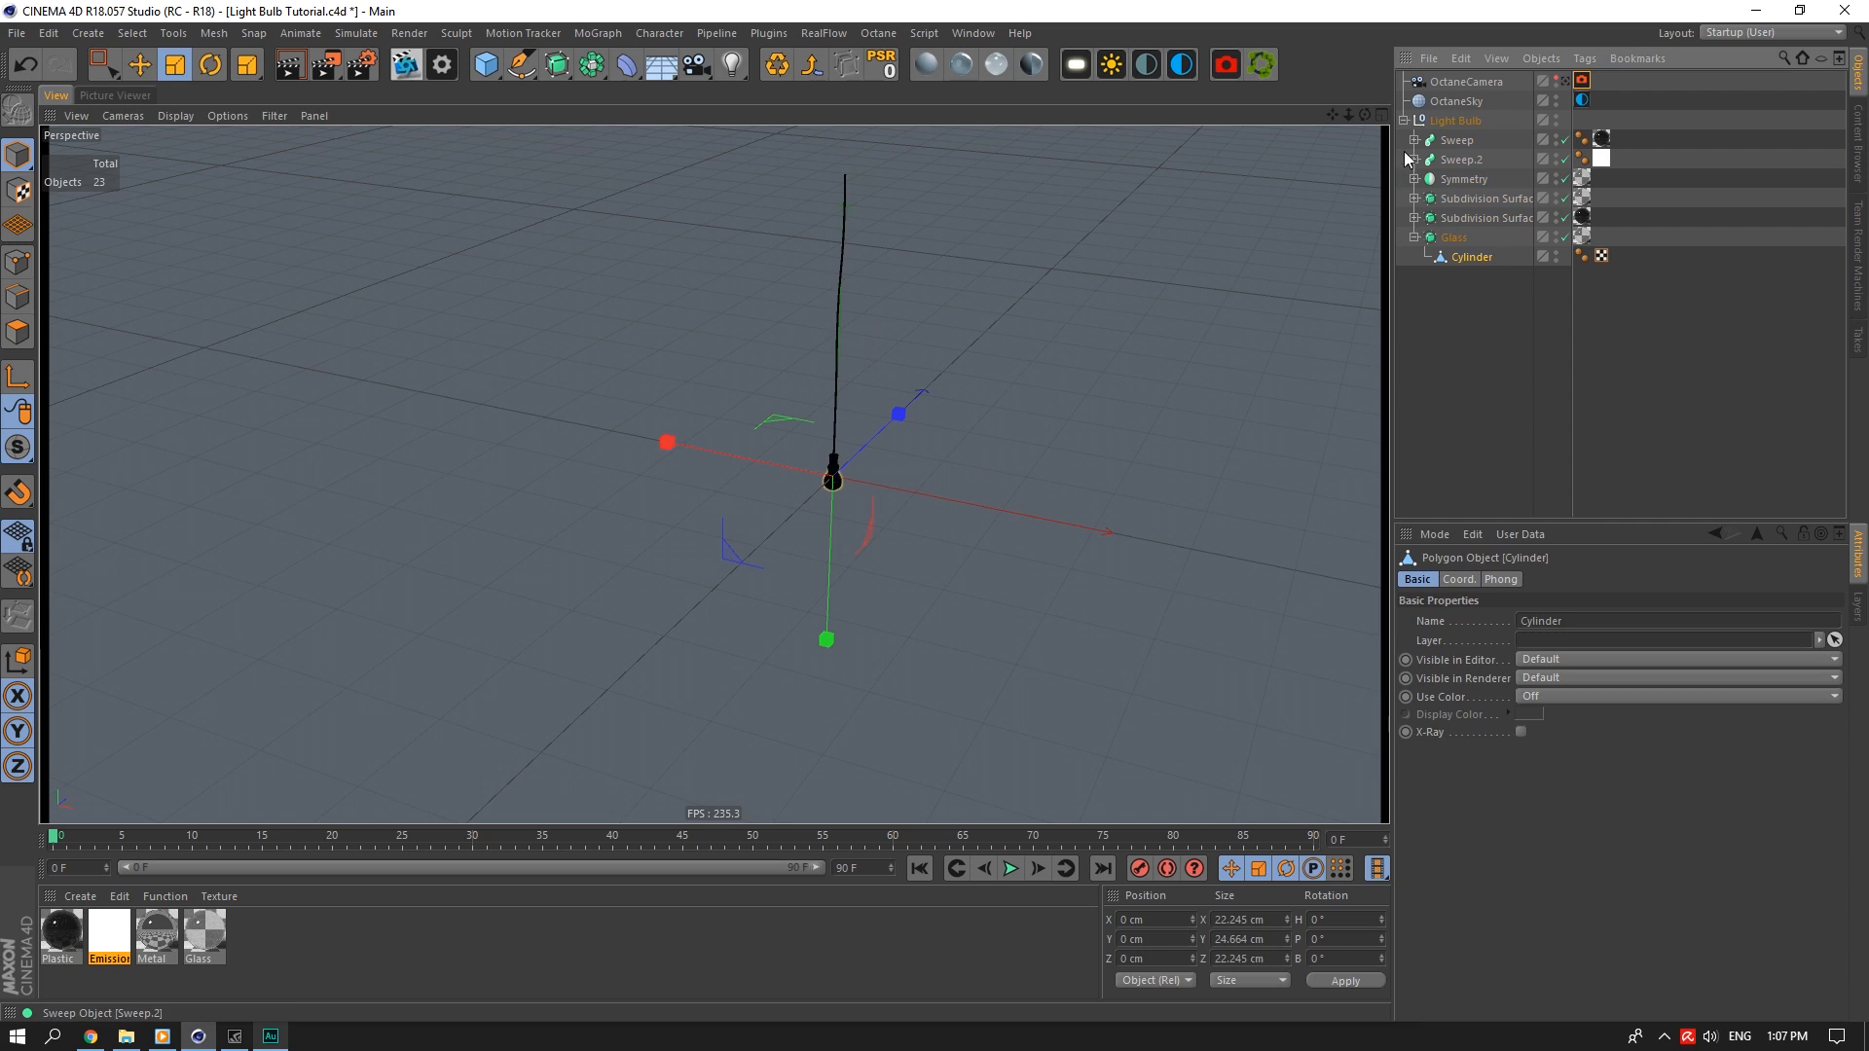
{"action": "left_click", "coordinate": [1453, 120]}
{"action": "left_click_drag", "start_coordinate": [775, 390], "coordinate": [681, 477]}
{"action": "left_click", "coordinate": [1471, 256]}
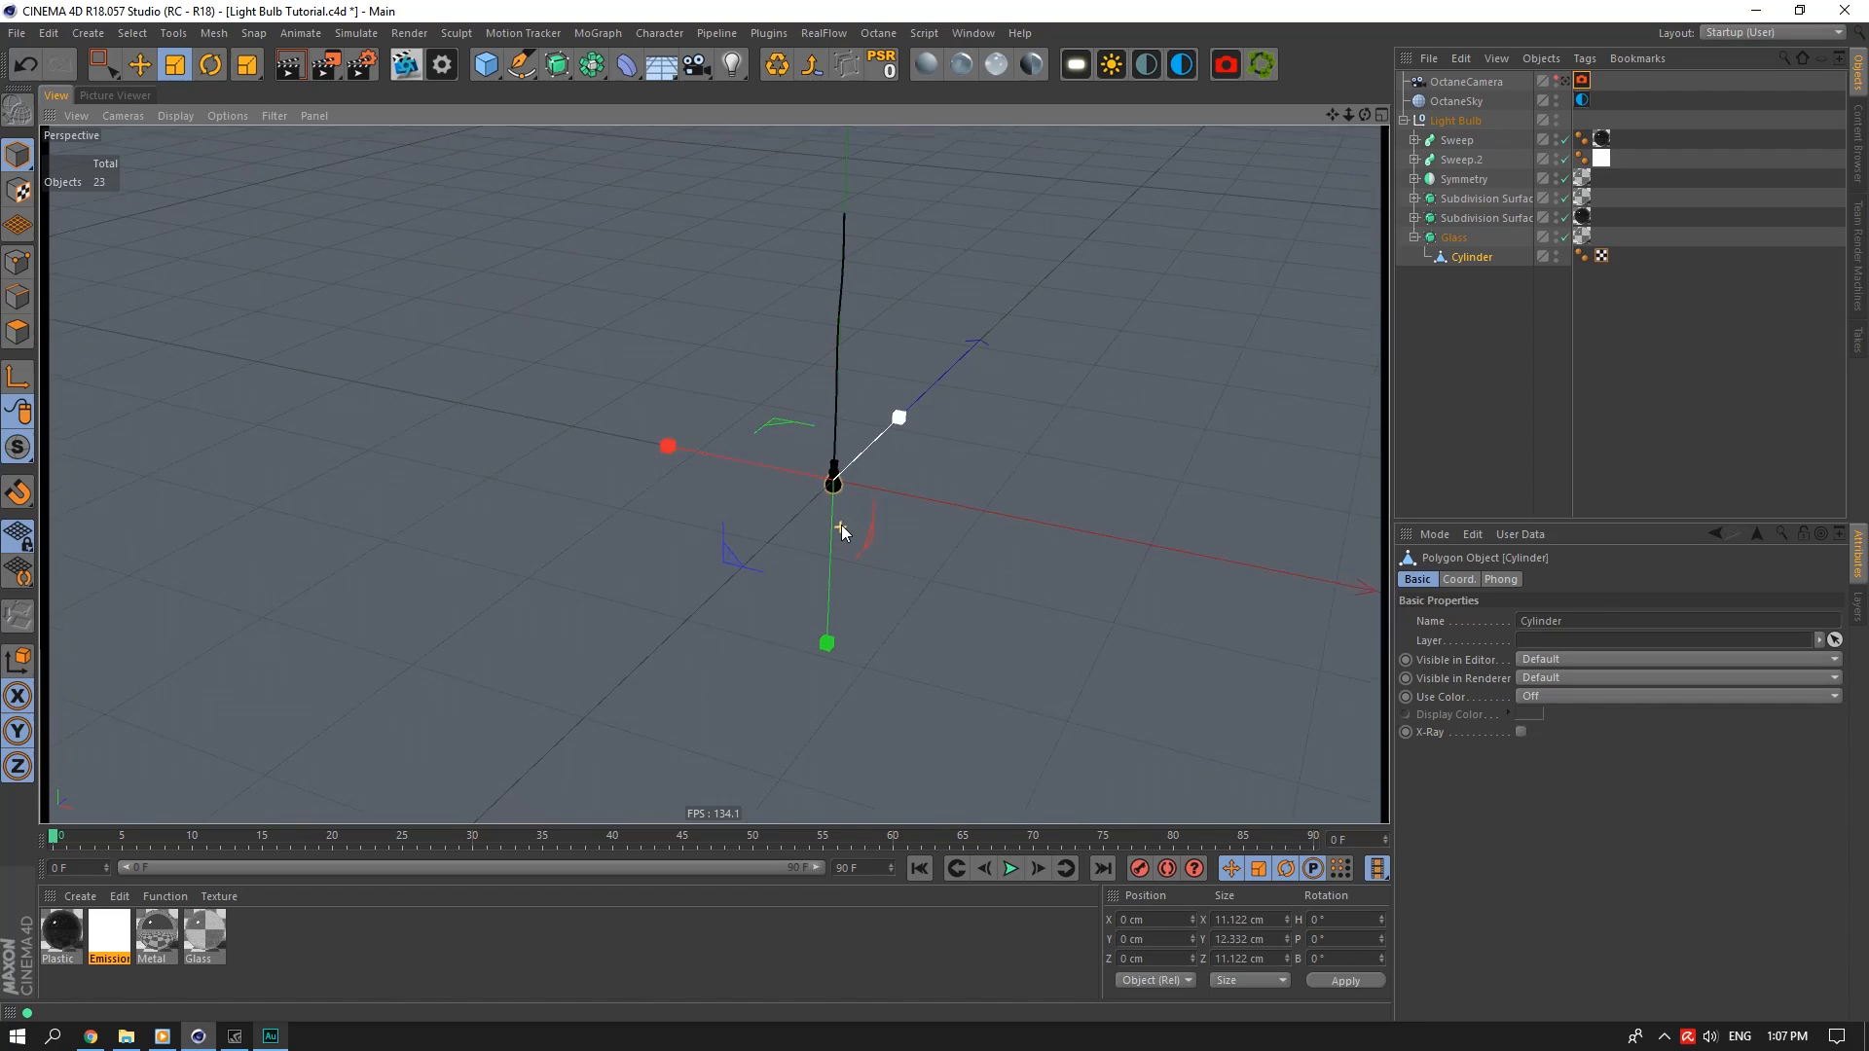
Zoom in on the scaled-down bulb and delete the old OctaneCamera along with the stray Octane Scatter object
{"action": "scroll", "coordinate": [839, 517], "scroll_direction": "up", "scroll_amount": 8}
{"action": "left_click_drag", "start_coordinate": [1365, 114], "coordinate": [1251, 64]}
{"action": "left_click", "coordinate": [1485, 80]}
{"action": "key", "text": "Delete"}
{"action": "left_click", "coordinate": [1252, 64]}
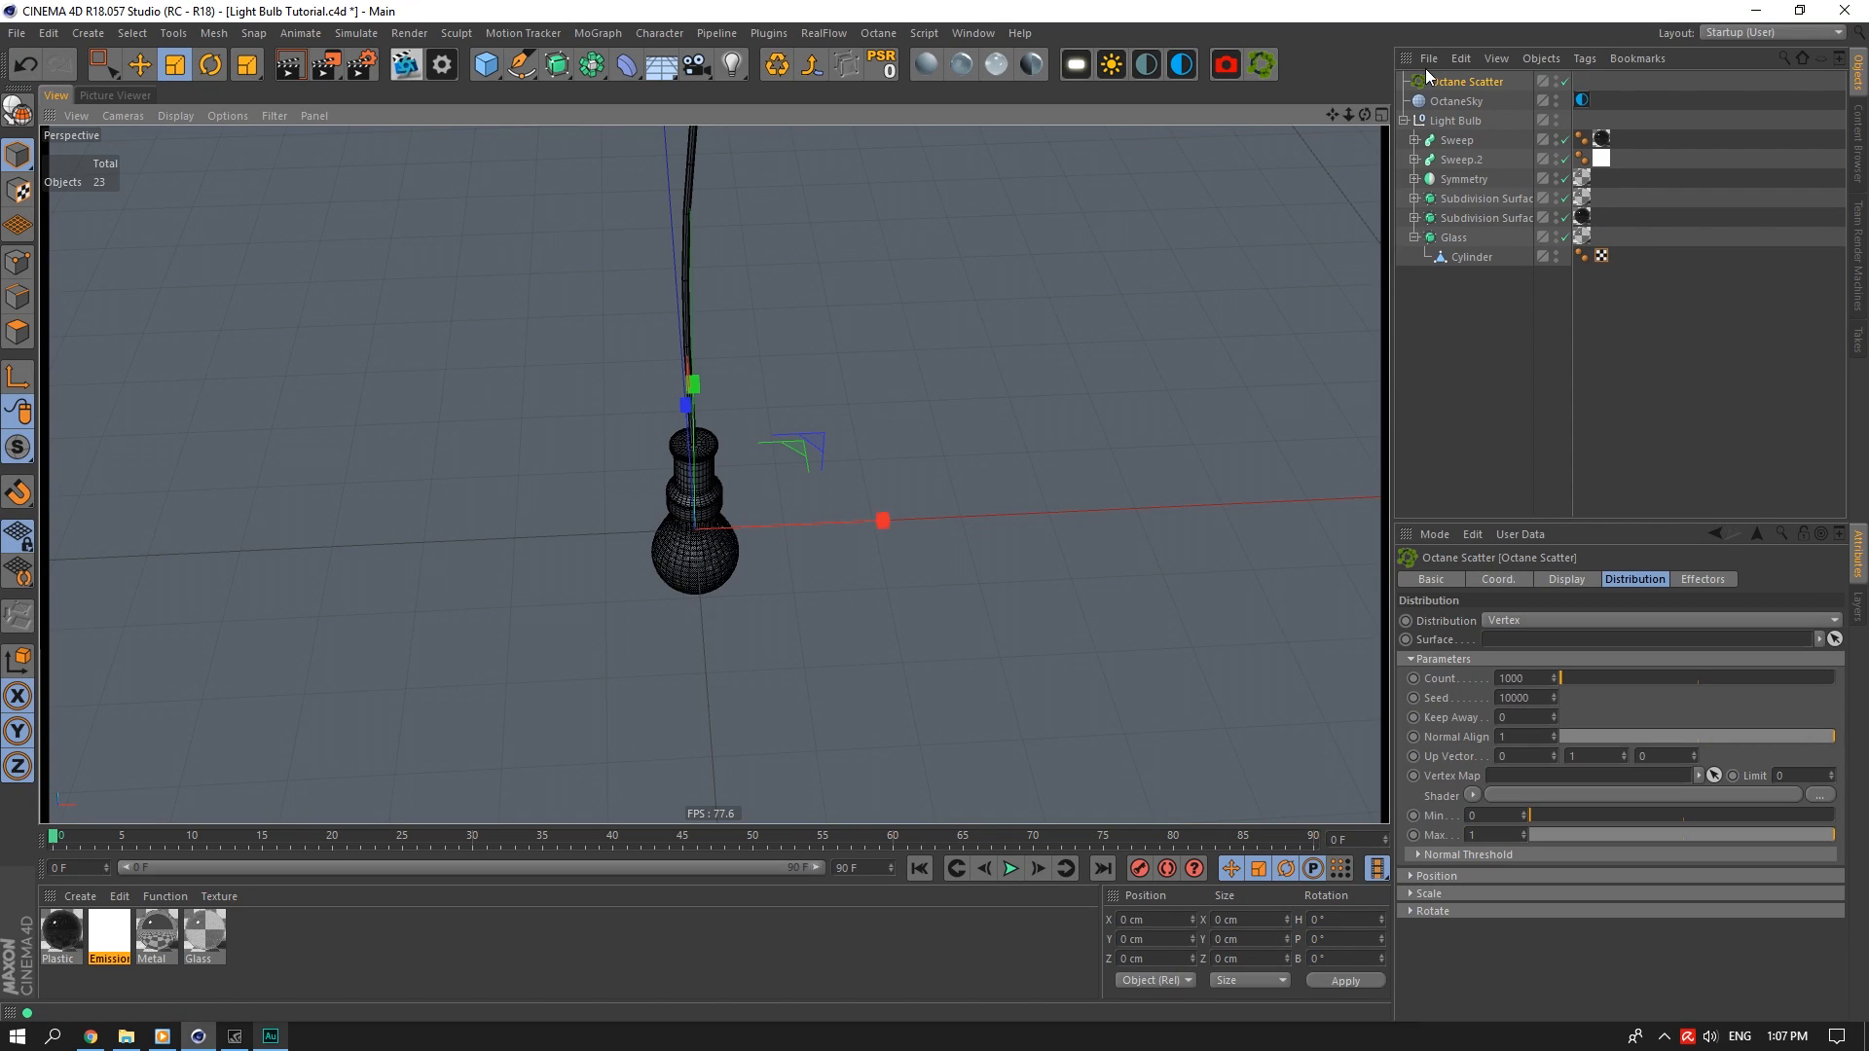
{"action": "key", "text": "Delete"}
Create a new Octane camera from the current view and give it the Portrait (80 mm) focal length
{"action": "left_click", "coordinate": [1225, 64]}
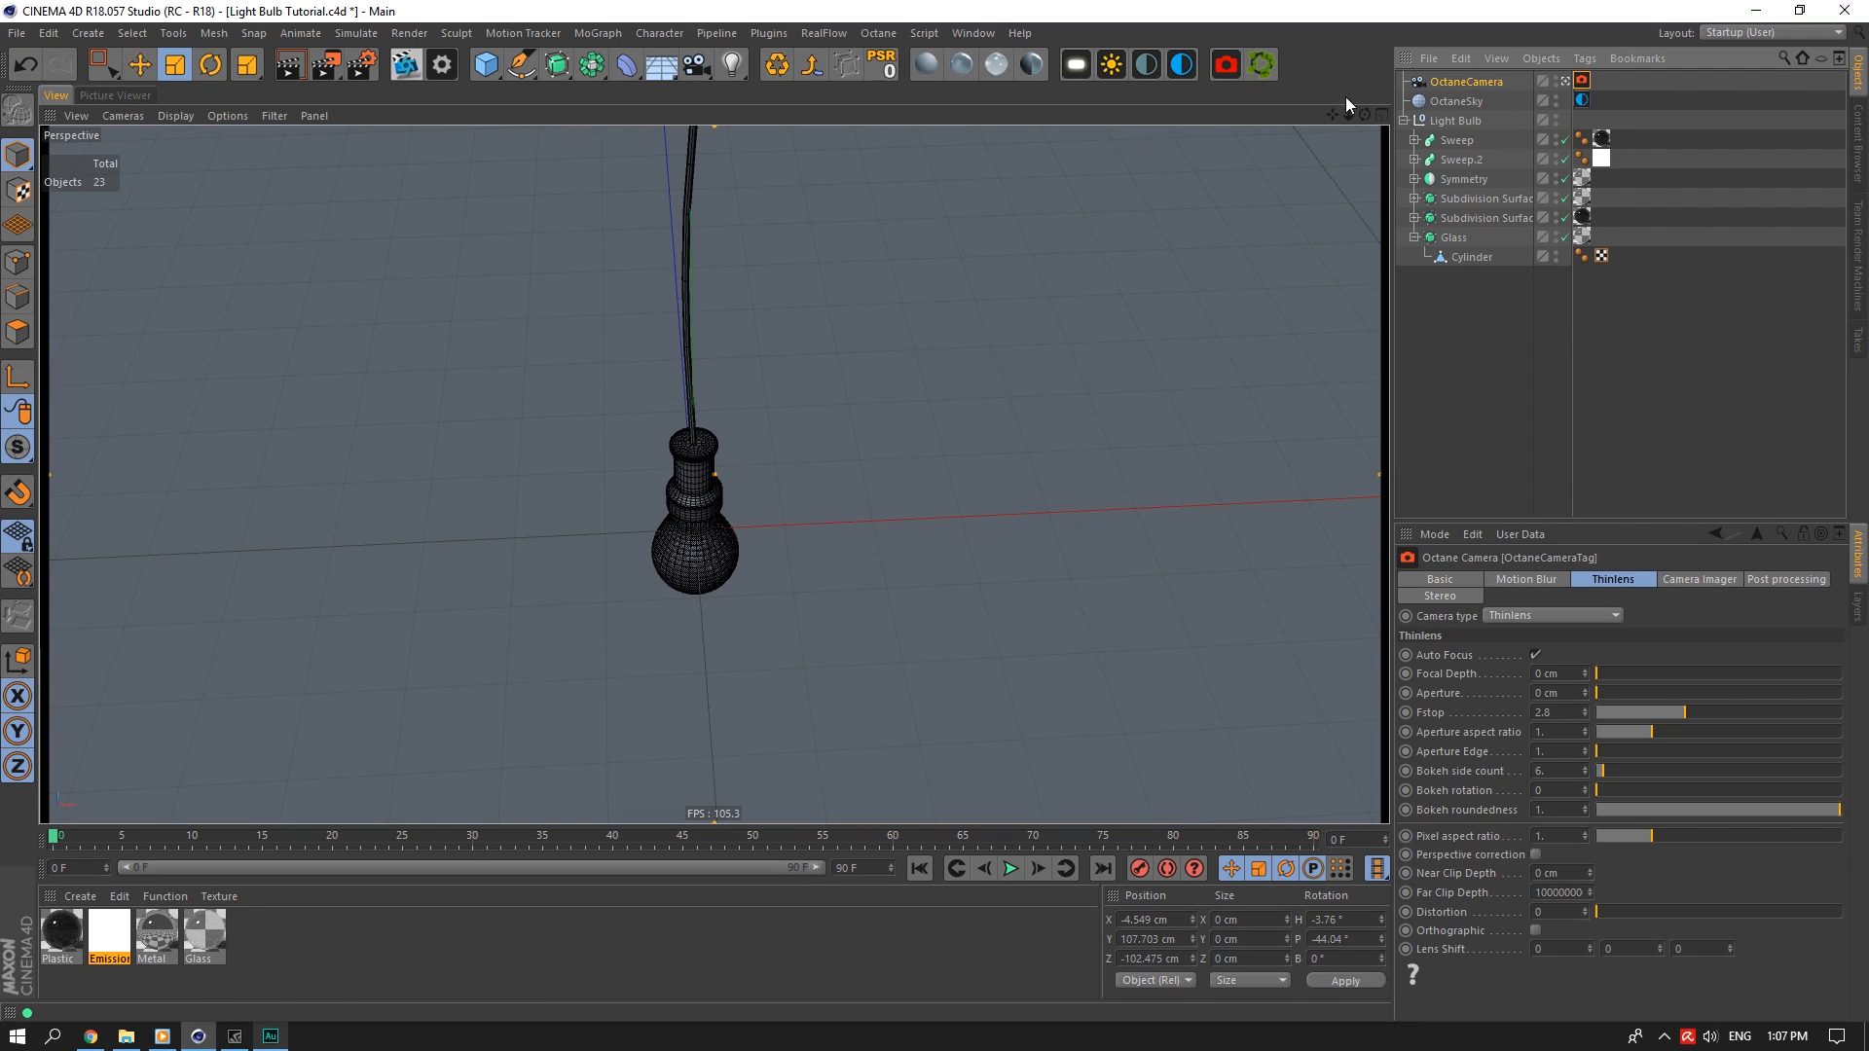
{"action": "left_click", "coordinate": [1464, 83]}
{"action": "left_click", "coordinate": [1642, 579]}
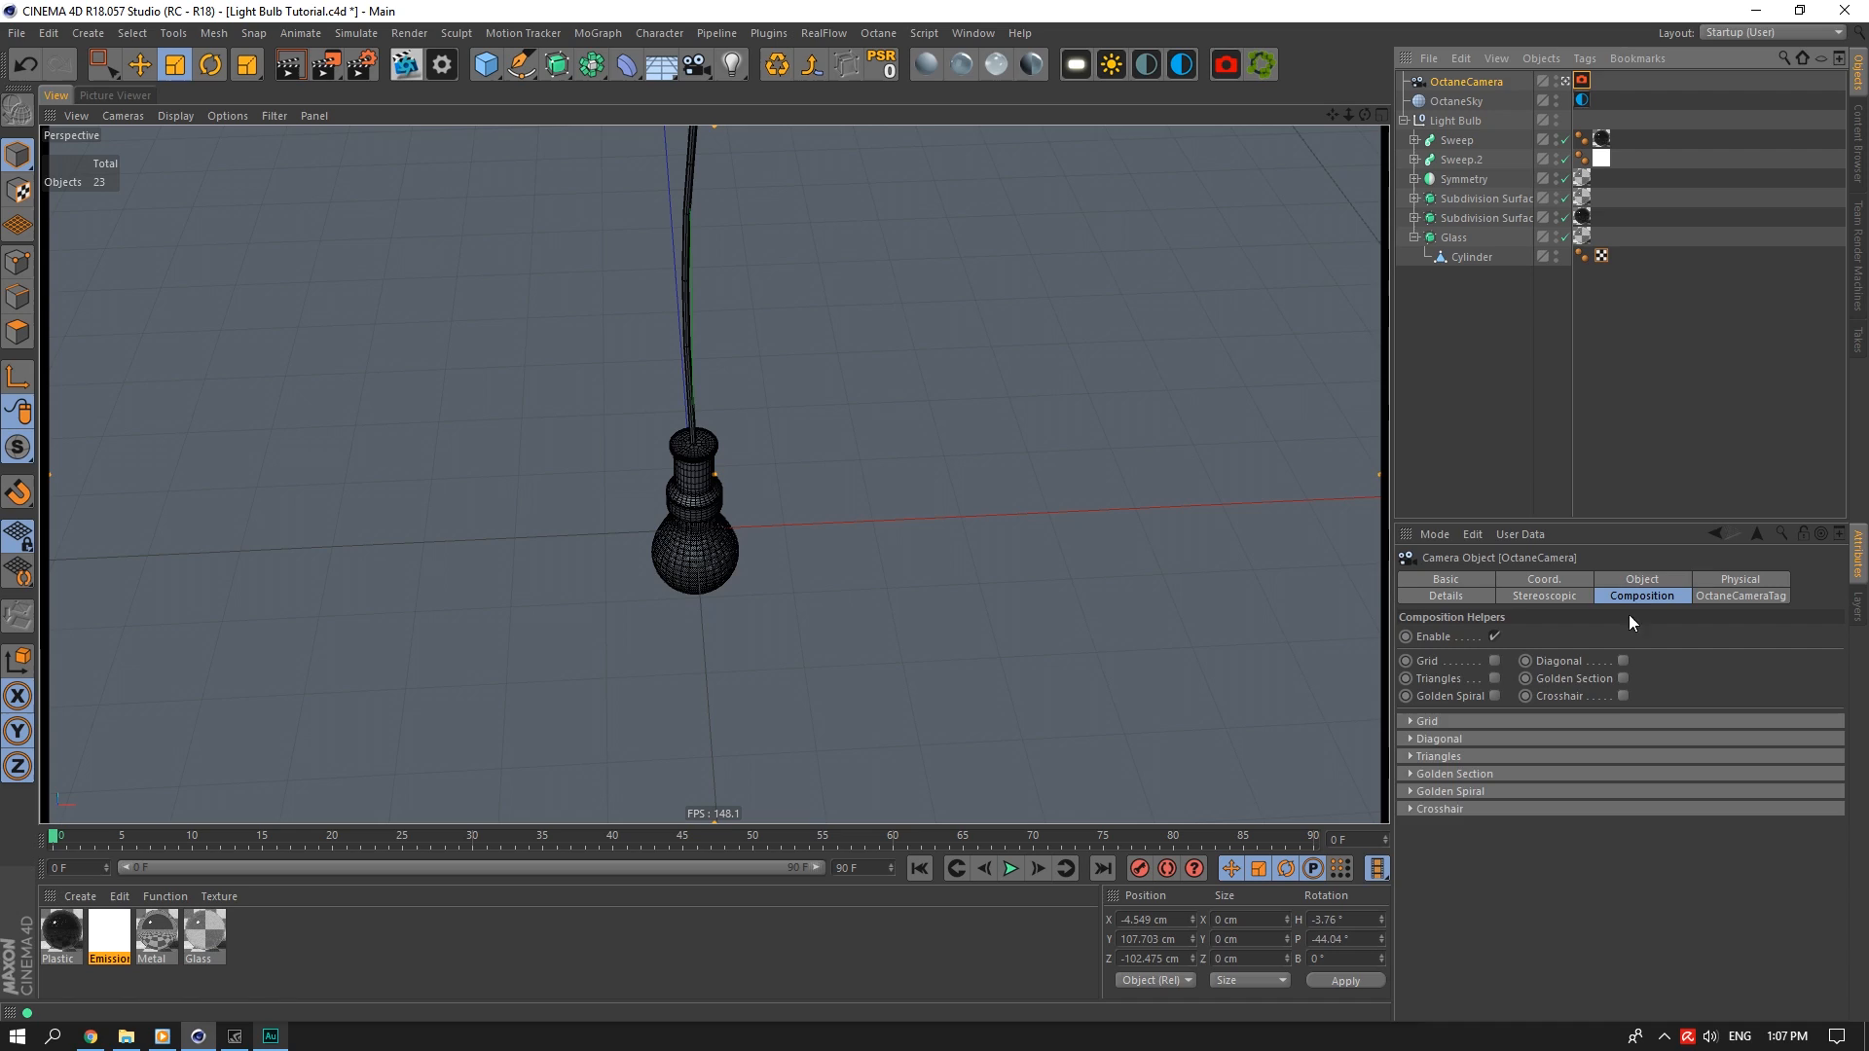
{"action": "left_click", "coordinate": [1643, 663]}
{"action": "left_click", "coordinate": [1662, 778]}
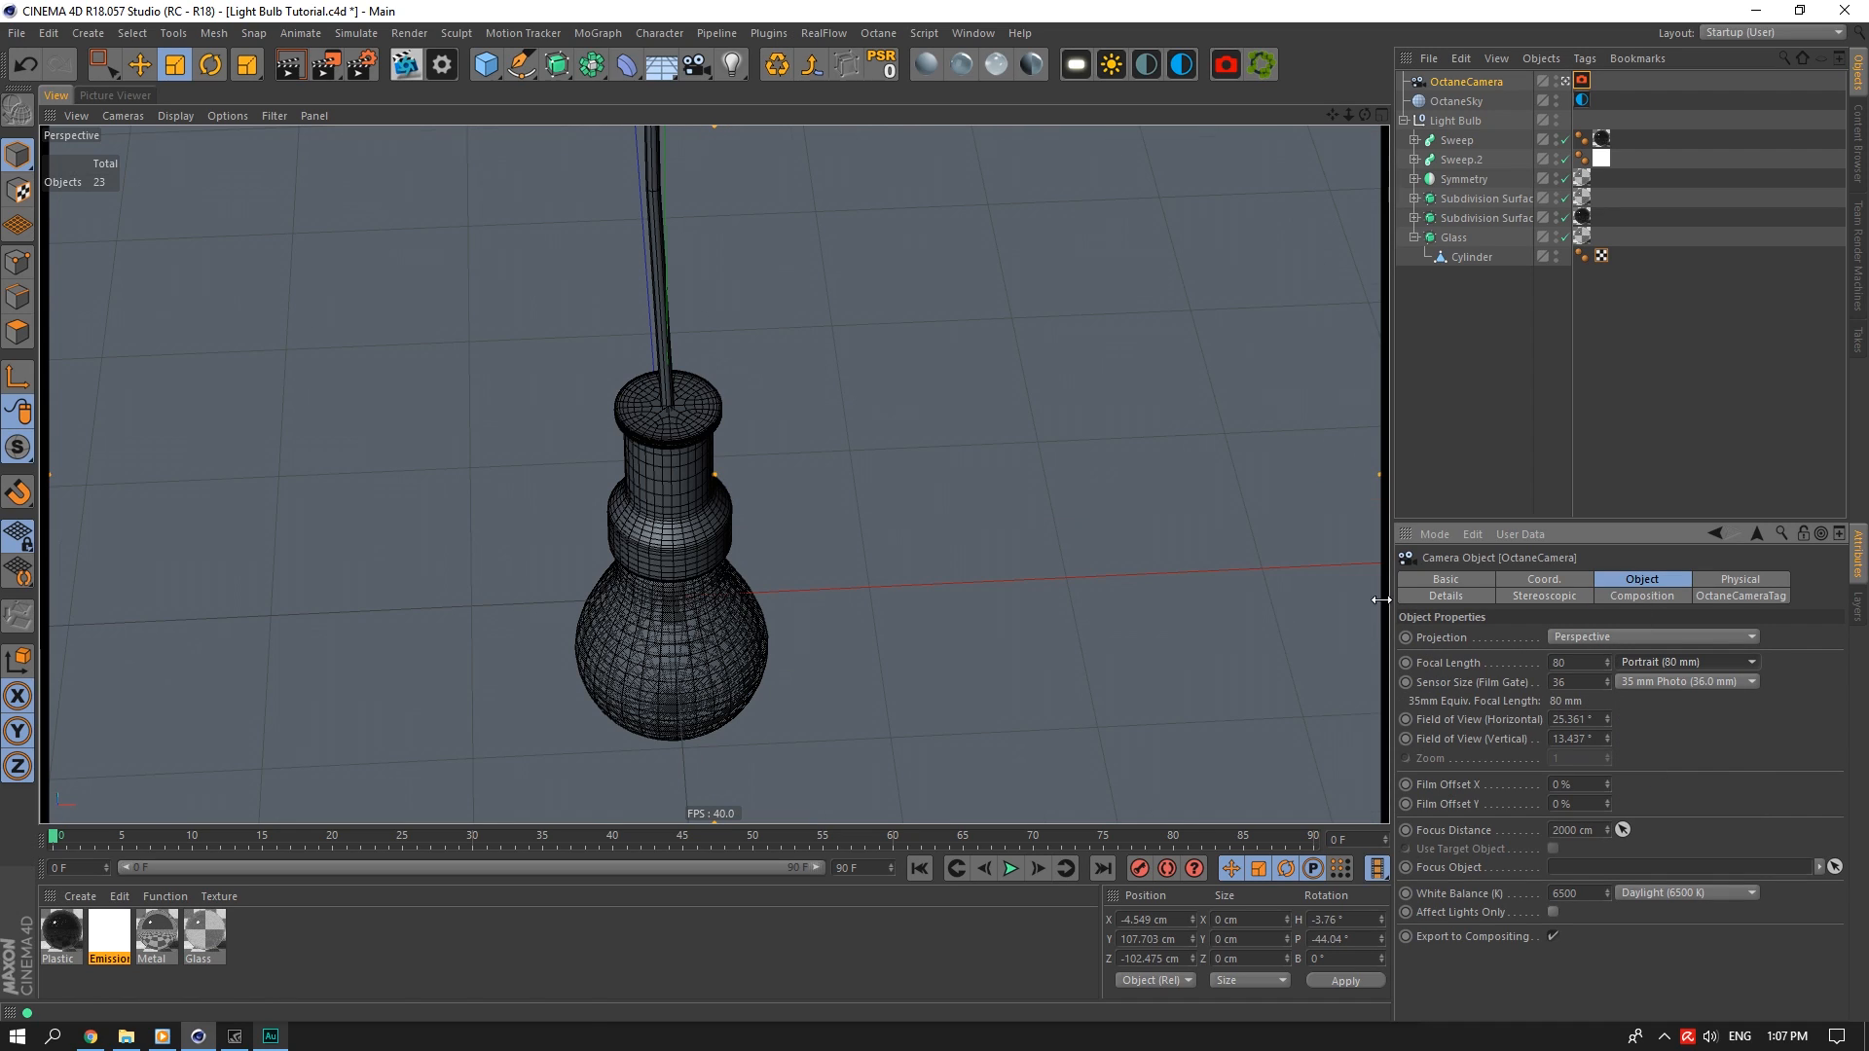
Position the new camera for a close, near-frontal view of the whole bulb, tilted upward about 5°
{"action": "left_click_drag", "start_coordinate": [713, 475], "coordinate": [725, 316], "text": "alt"}
{"action": "middle_click_drag", "start_coordinate": [713, 475], "coordinate": [724, 338], "text": "alt"}
{"action": "right_click_drag", "start_coordinate": [724, 338], "coordinate": [818, 338], "text": "alt"}
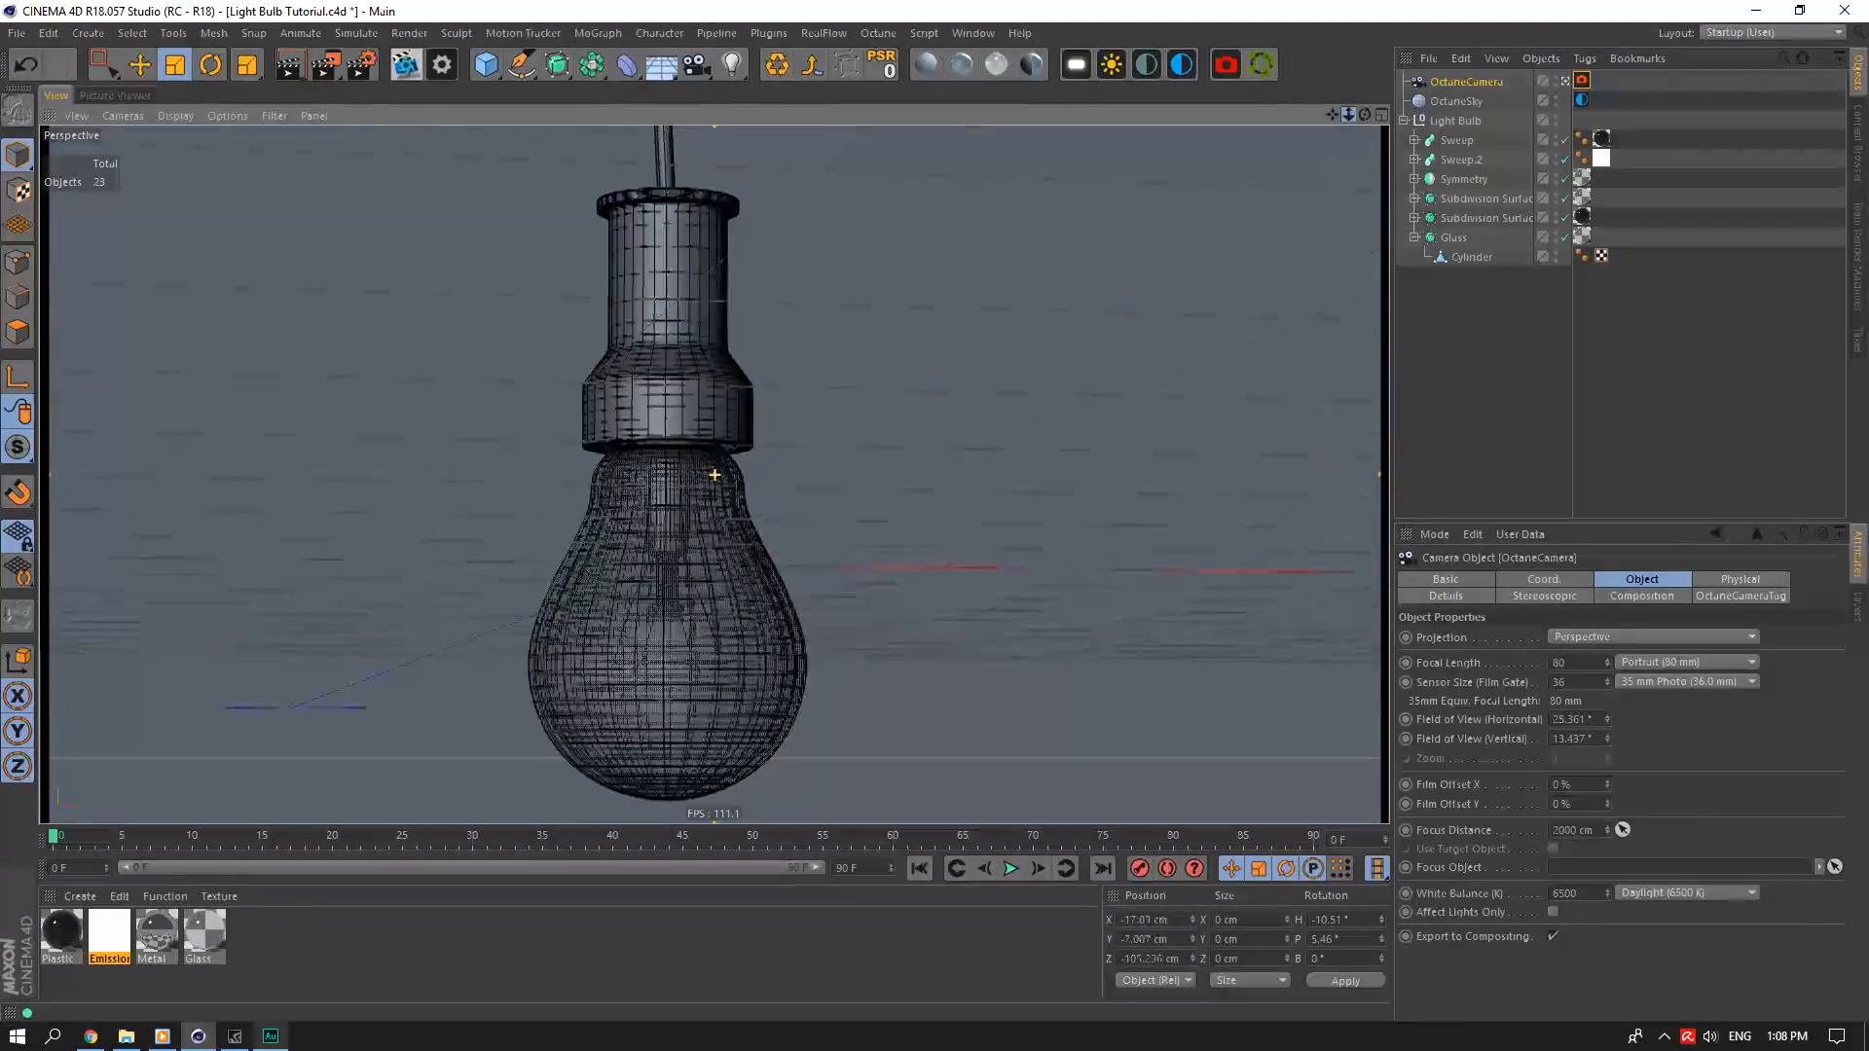
{"action": "left_click_drag", "start_coordinate": [1348, 115], "coordinate": [1309, 115]}
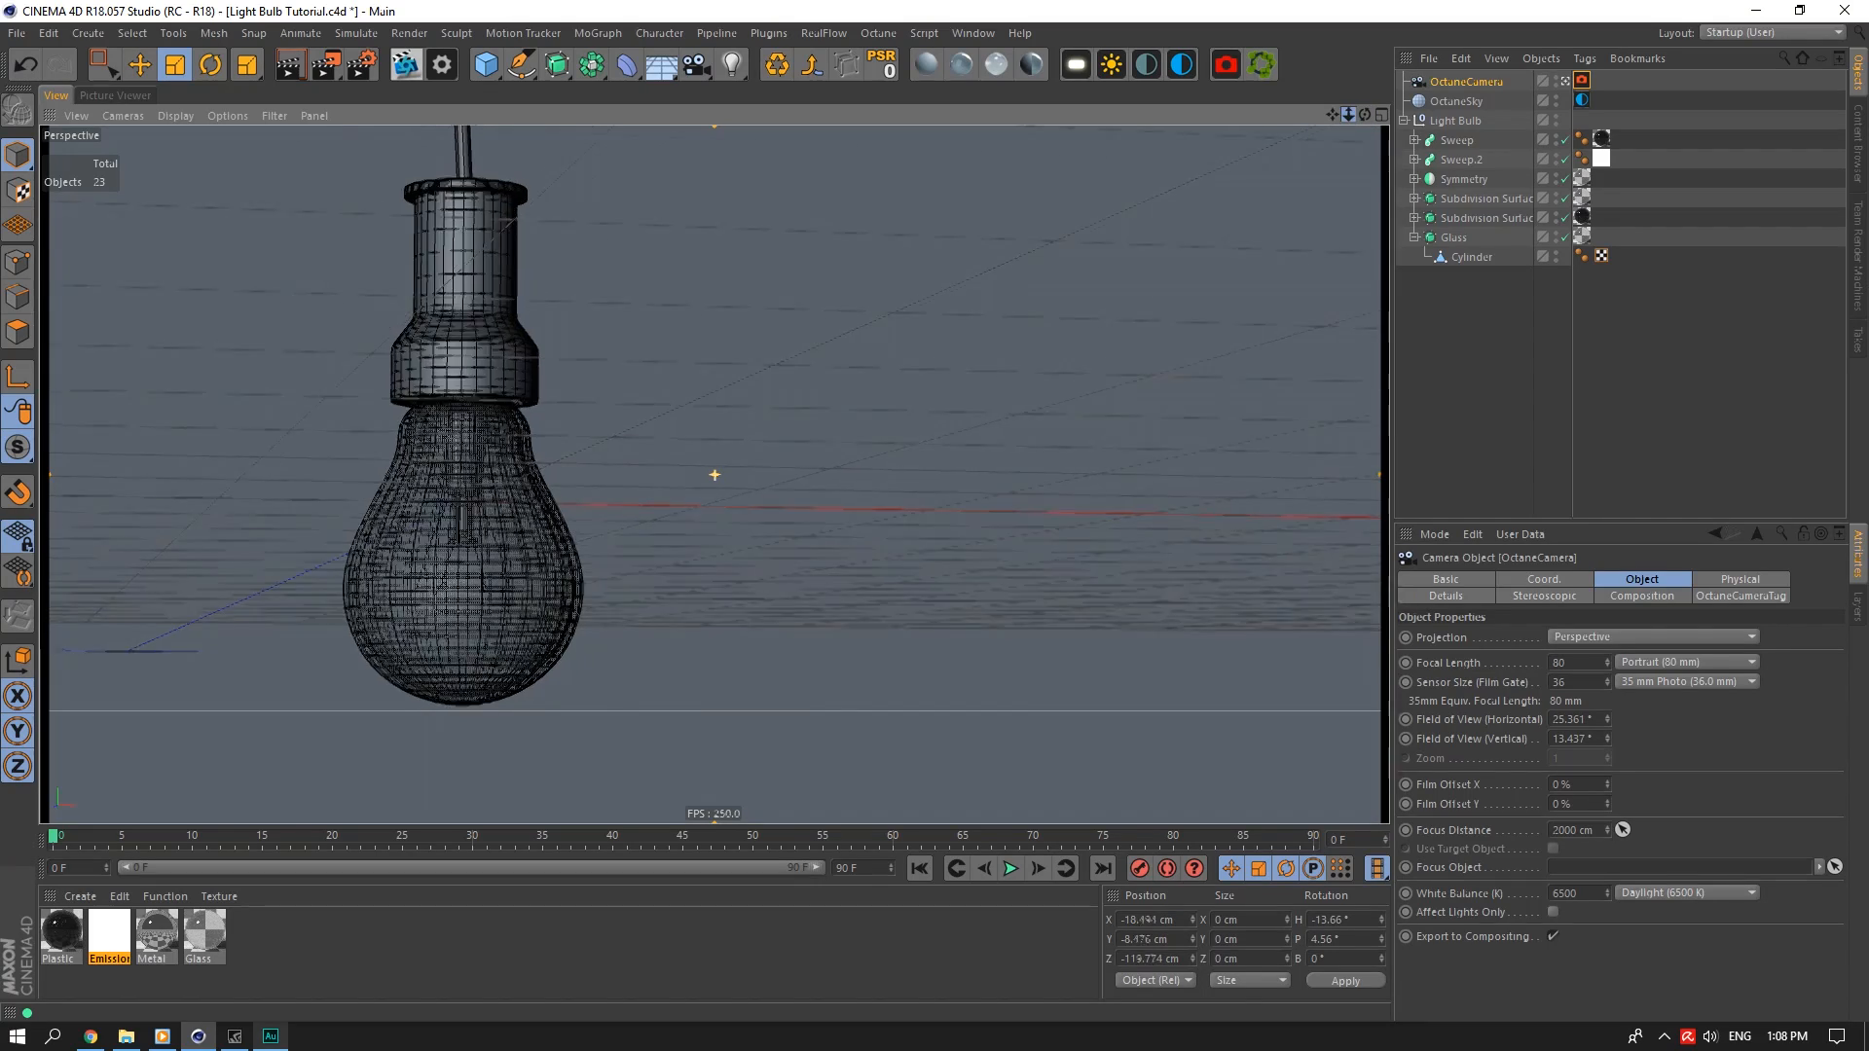
{"action": "mouse_move", "coordinate": [1333, 115]}
{"action": "left_mouse_down"}
{"action": "mouse_move", "coordinate": [1360, 184]}
{"action": "mouse_move", "coordinate": [1479, 167]}
{"action": "mouse_move", "coordinate": [1324, 115]}
{"action": "left_mouse_up"}
Collapse the Light Bulb group and create an instance of it as a separate object beside the original
{"action": "left_click", "coordinate": [1432, 121]}
{"action": "left_click", "coordinate": [1403, 121]}
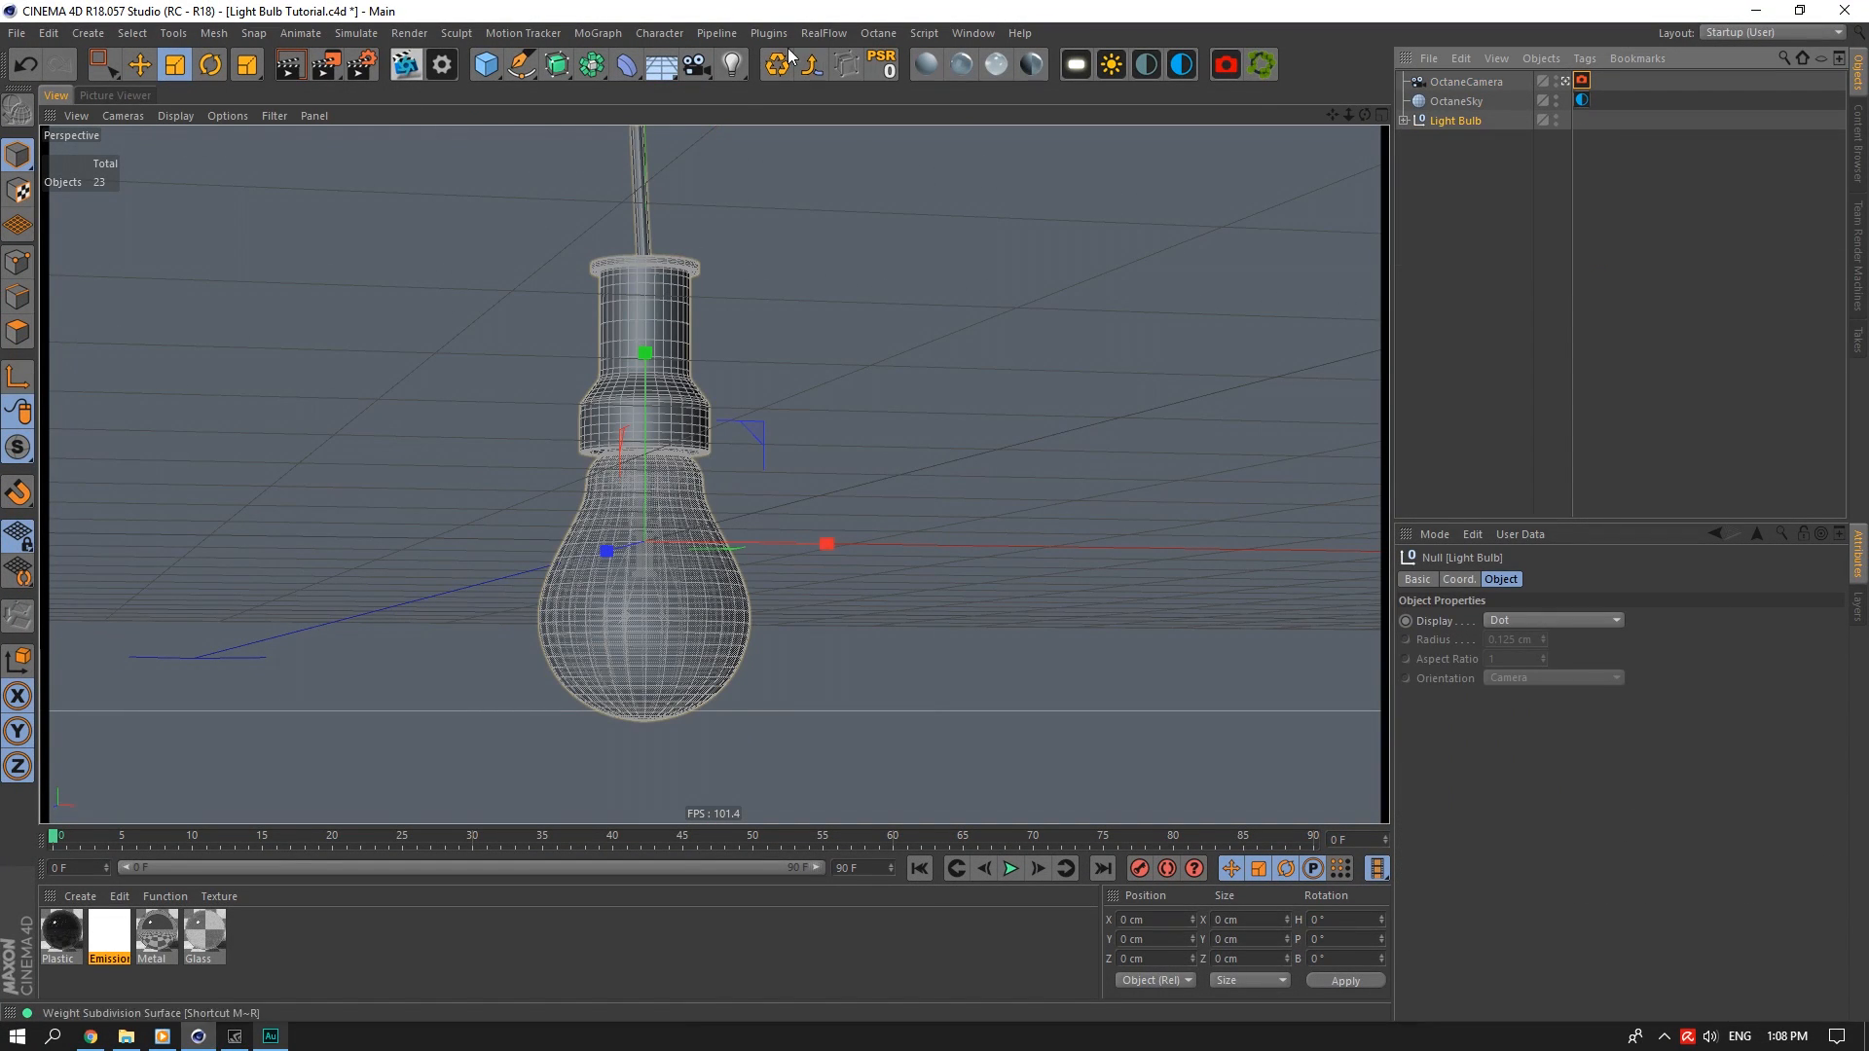
{"action": "left_click", "coordinate": [592, 65]}
{"action": "left_click", "coordinate": [951, 118]}
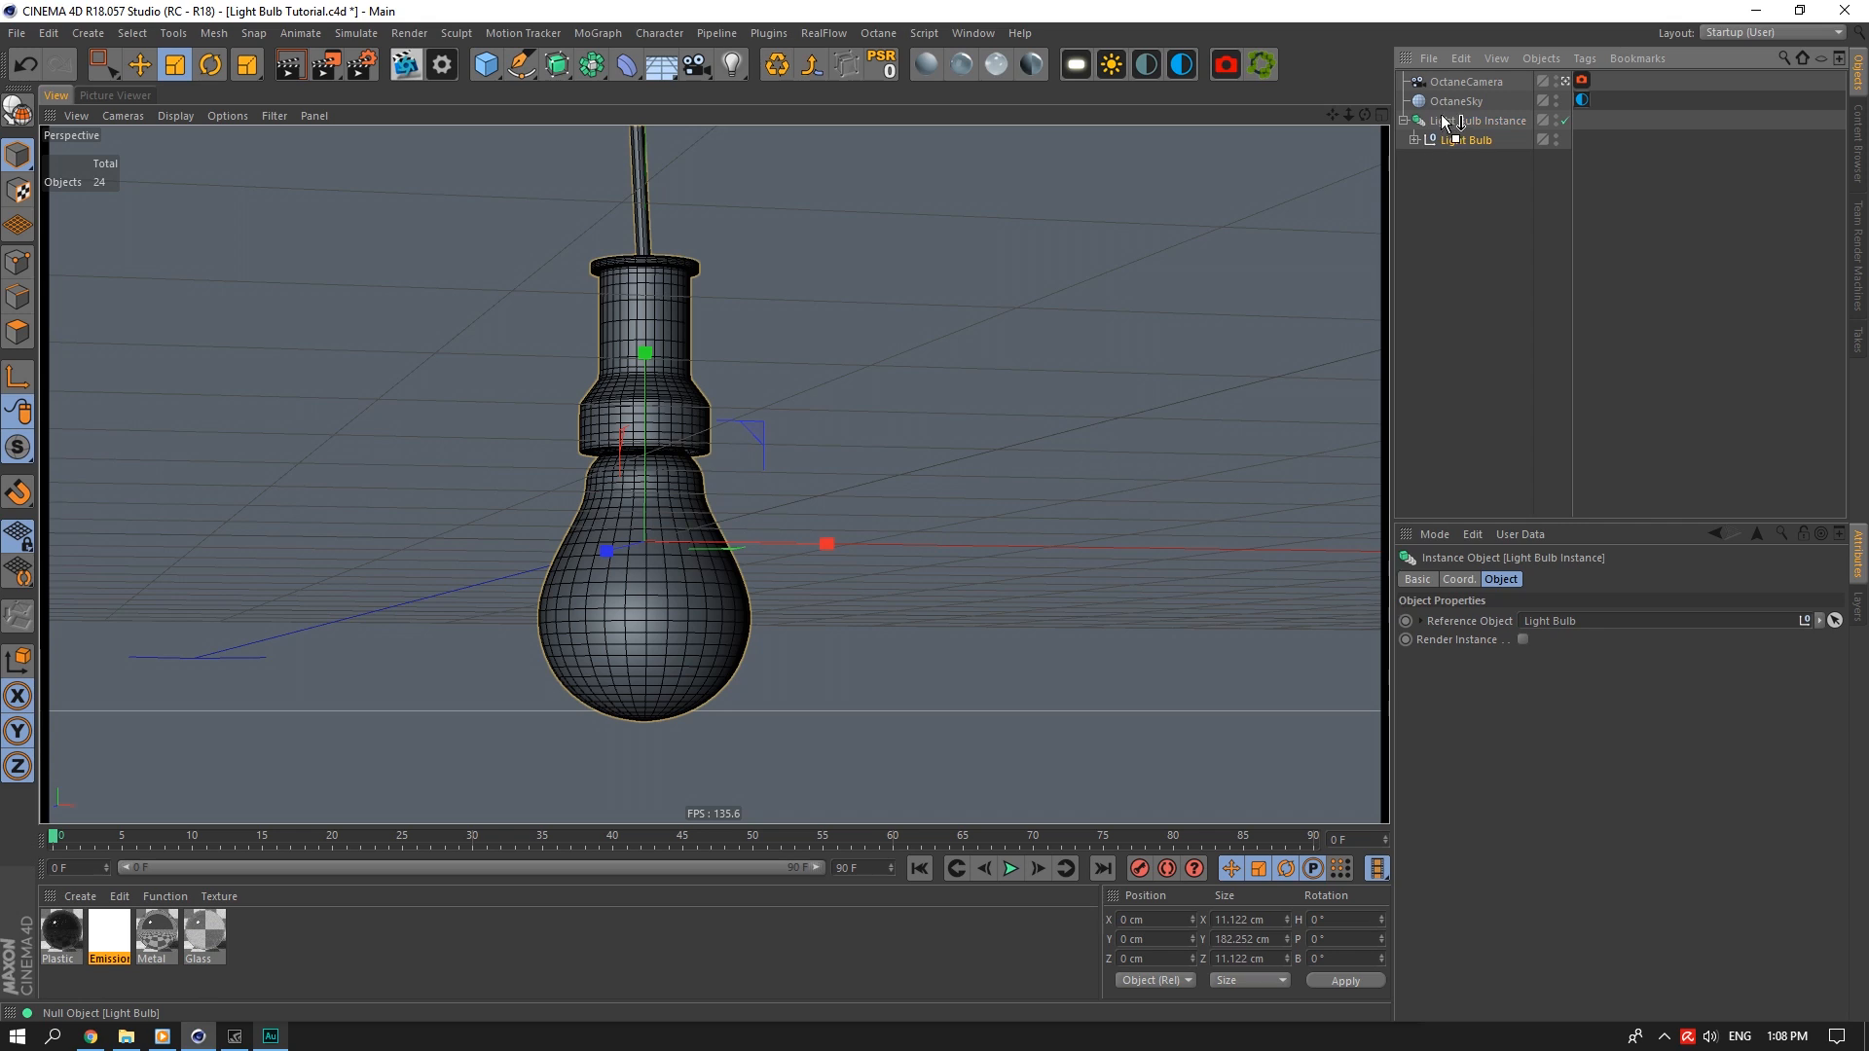
Enable the grid composition helper on the new OctaneCamera and move the bulb onto the first vertical third line
{"action": "left_click", "coordinate": [1466, 82]}
{"action": "left_click", "coordinate": [1739, 580]}
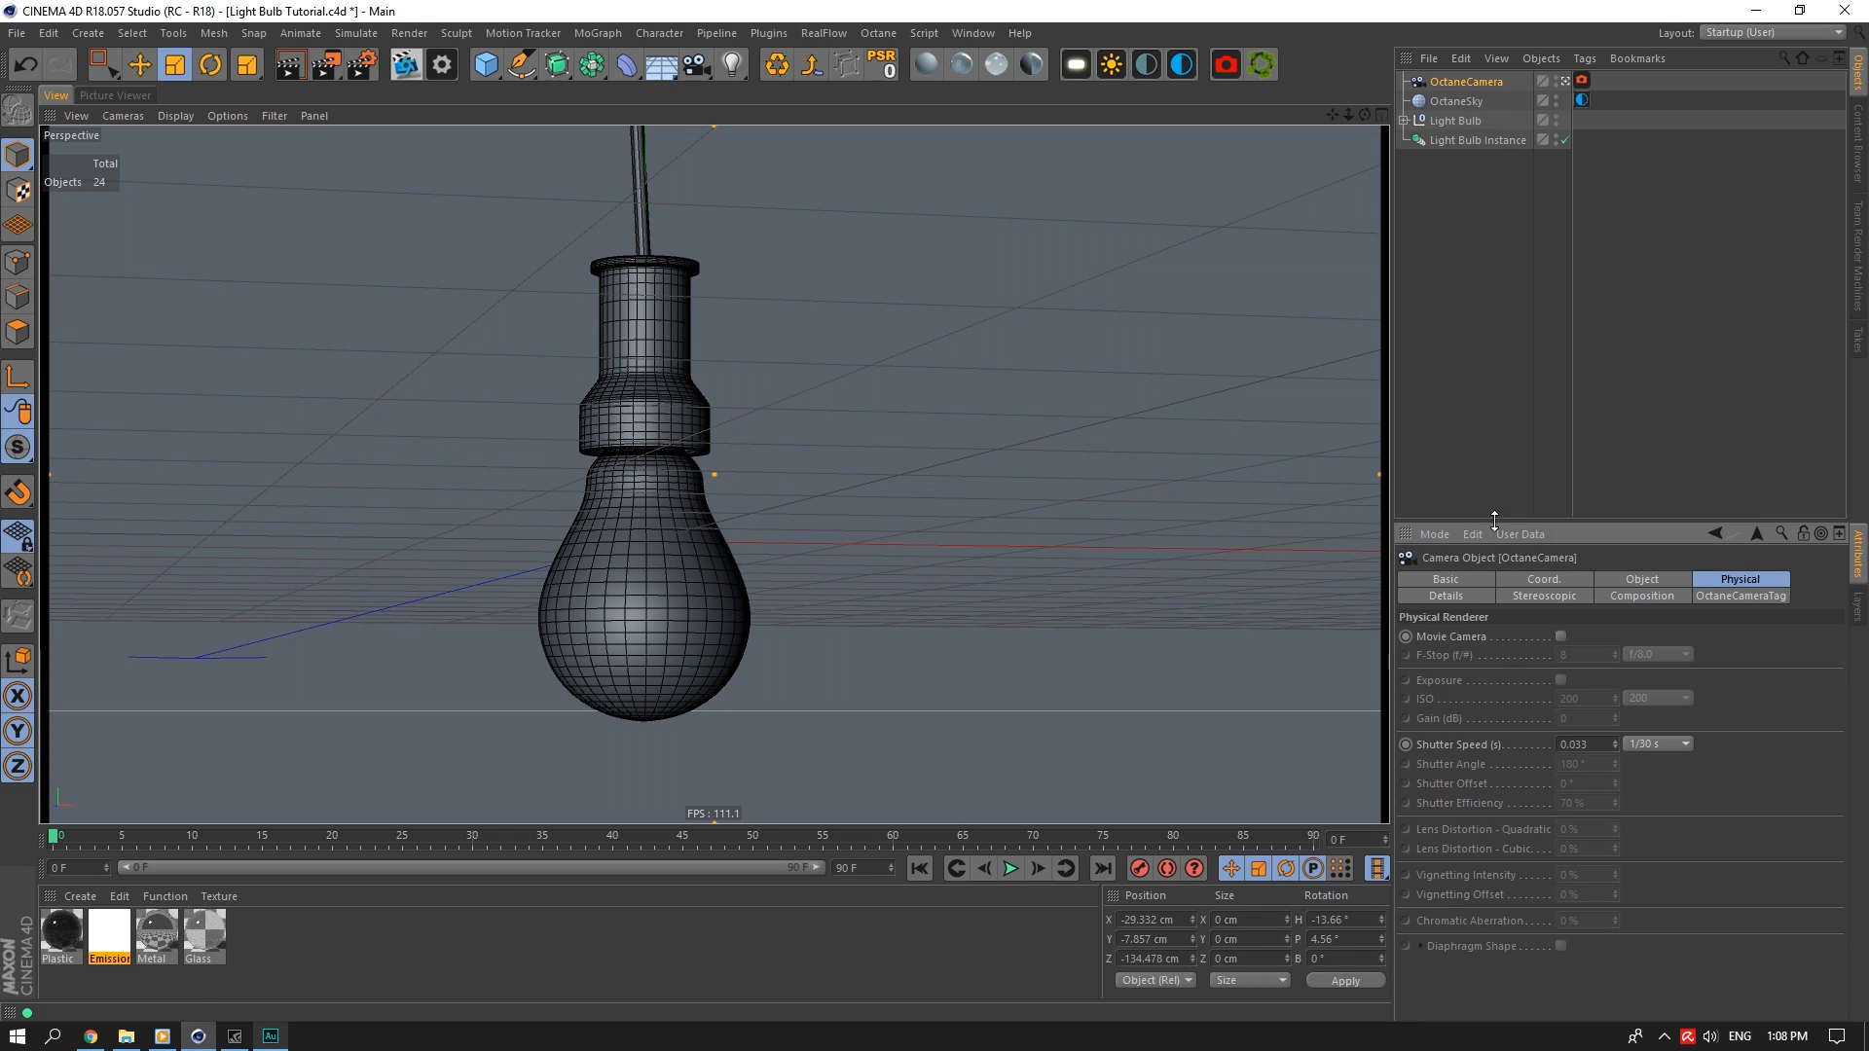
{"action": "left_click", "coordinate": [1641, 596]}
{"action": "left_click", "coordinate": [1493, 661]}
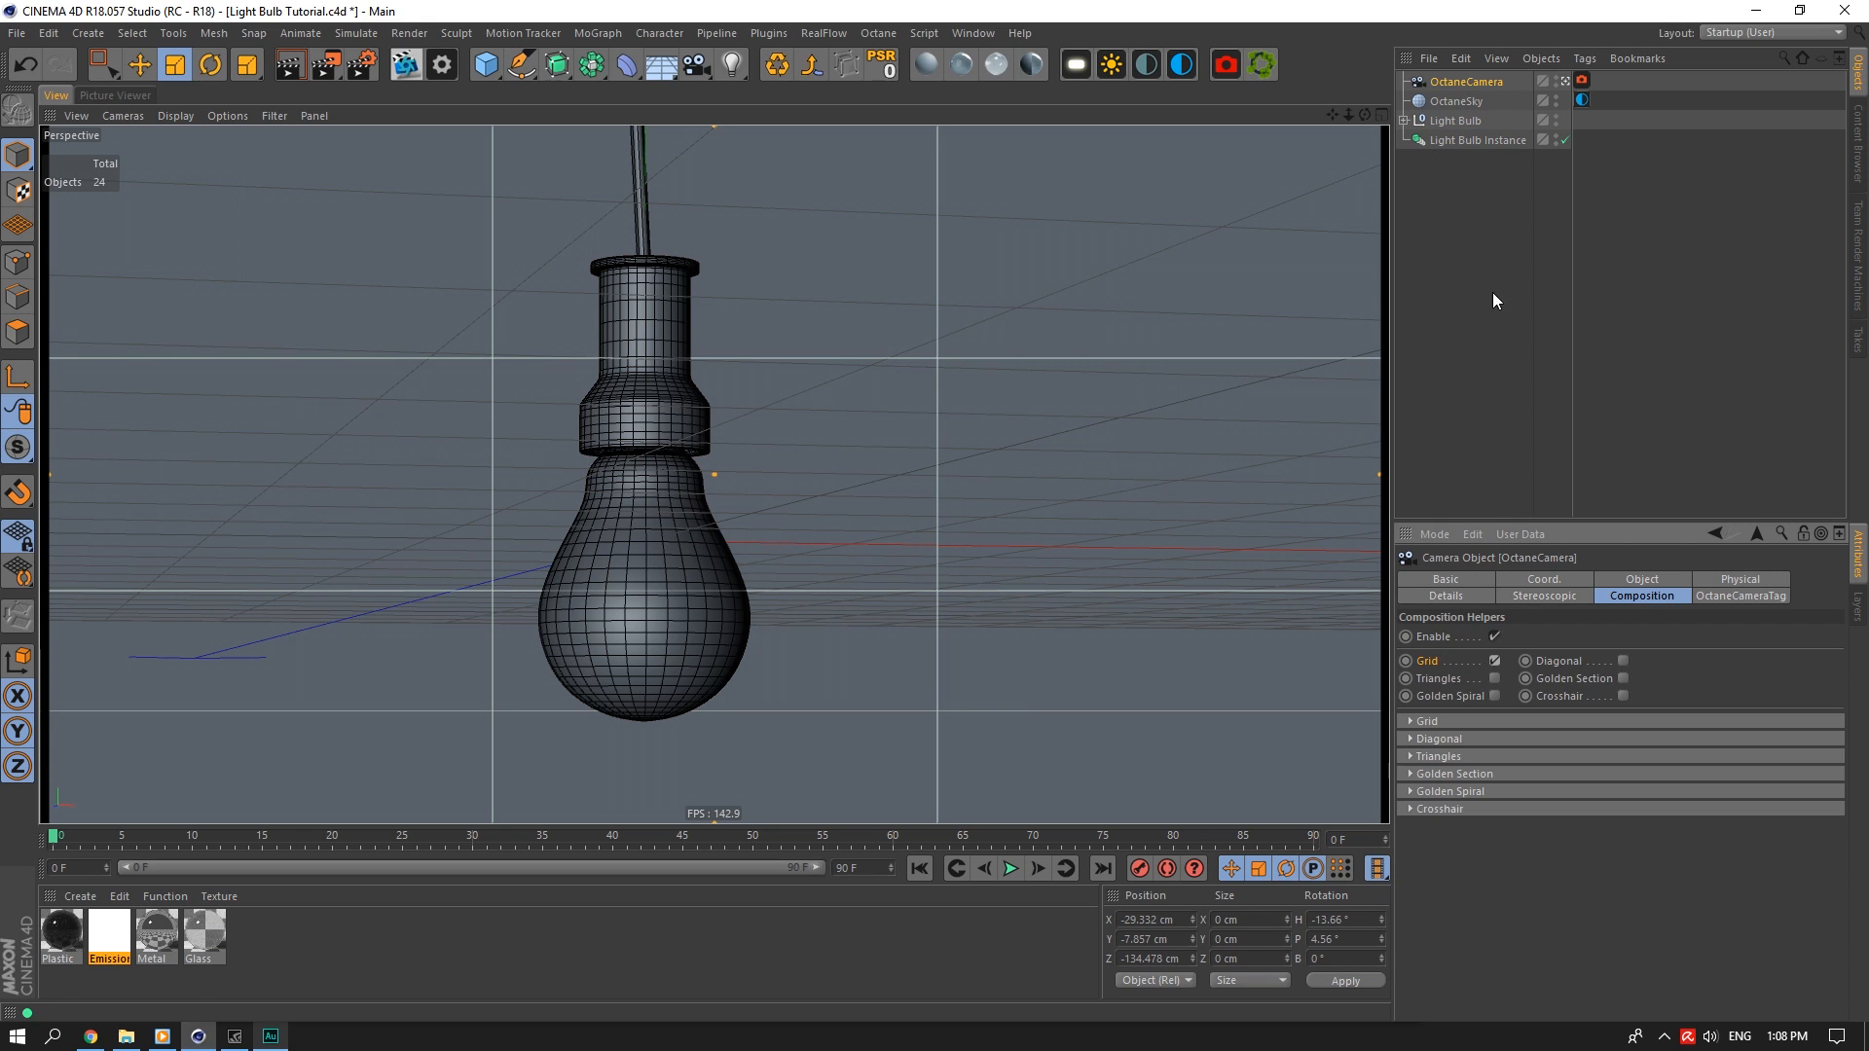
{"action": "left_click_drag", "start_coordinate": [1330, 114], "coordinate": [1398, 113]}
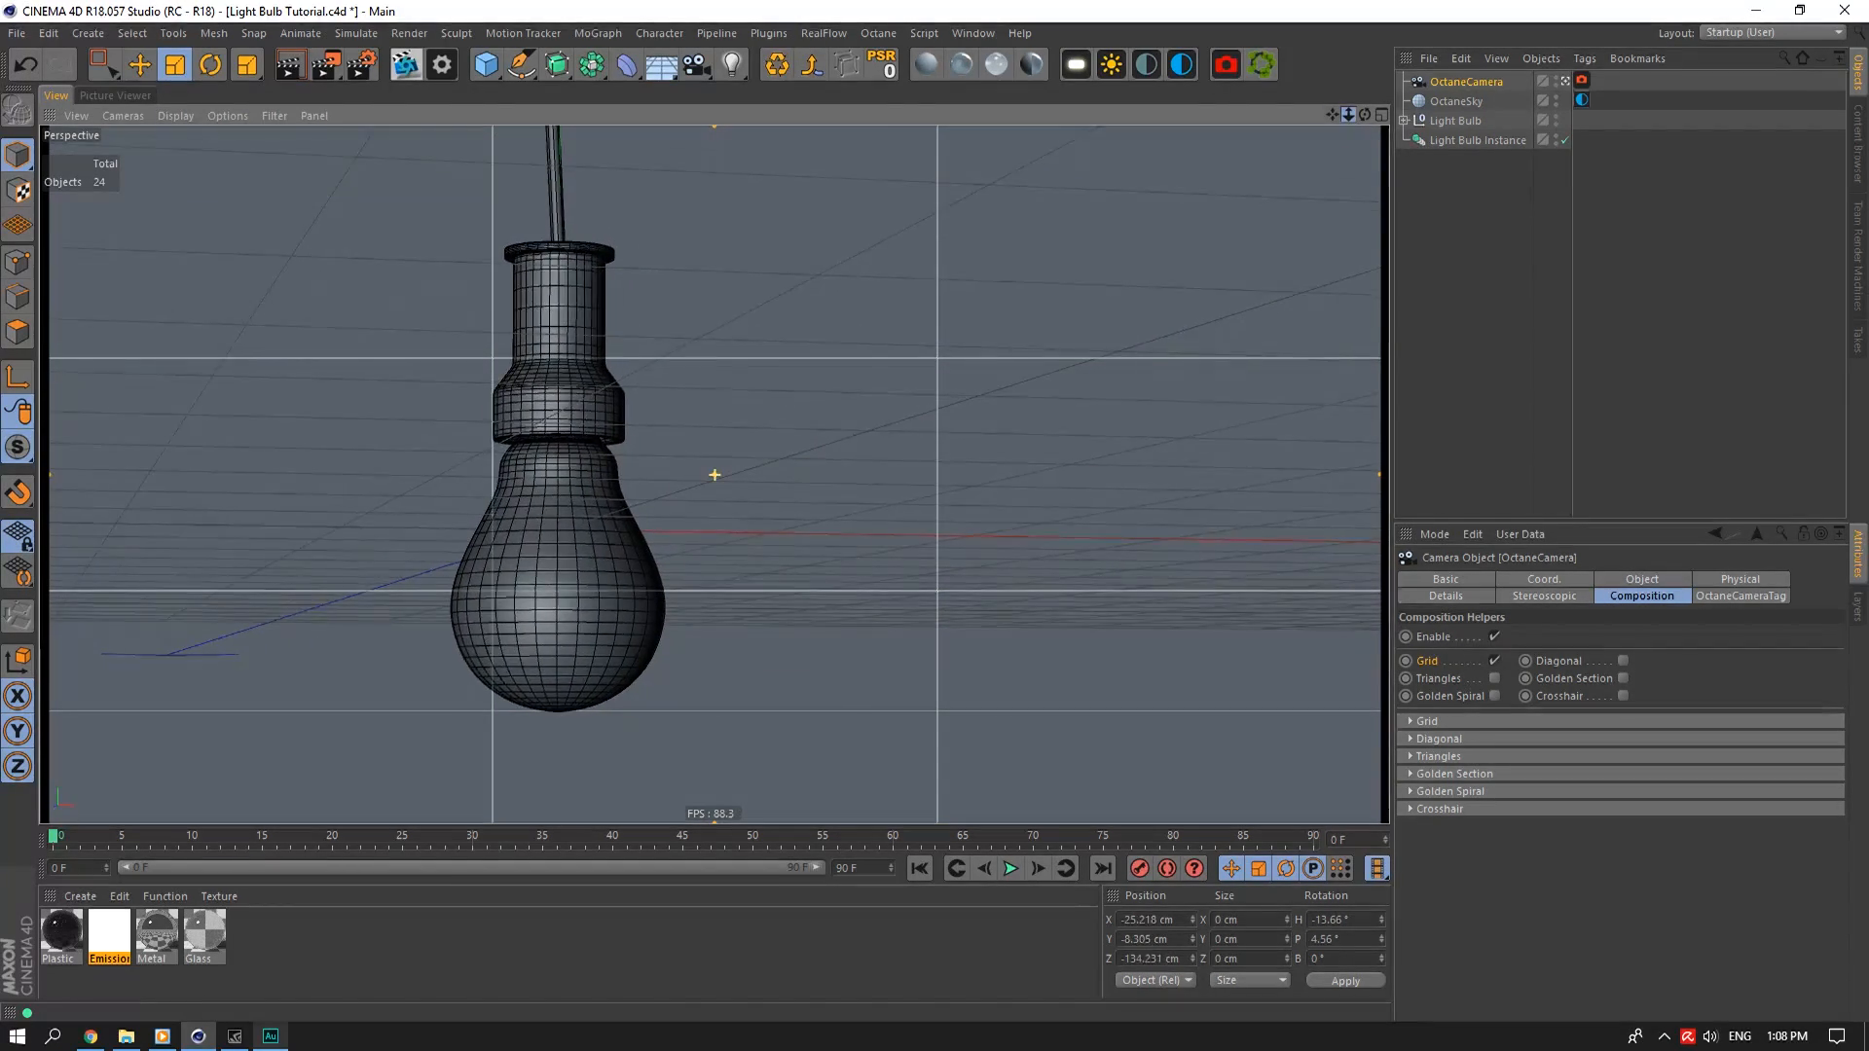
Move the Light Bulb Instance onto the second vertical third line, farther from the camera, at about X 26.5 cm and Z 29.7 cm
{"action": "left_click", "coordinate": [1460, 140]}
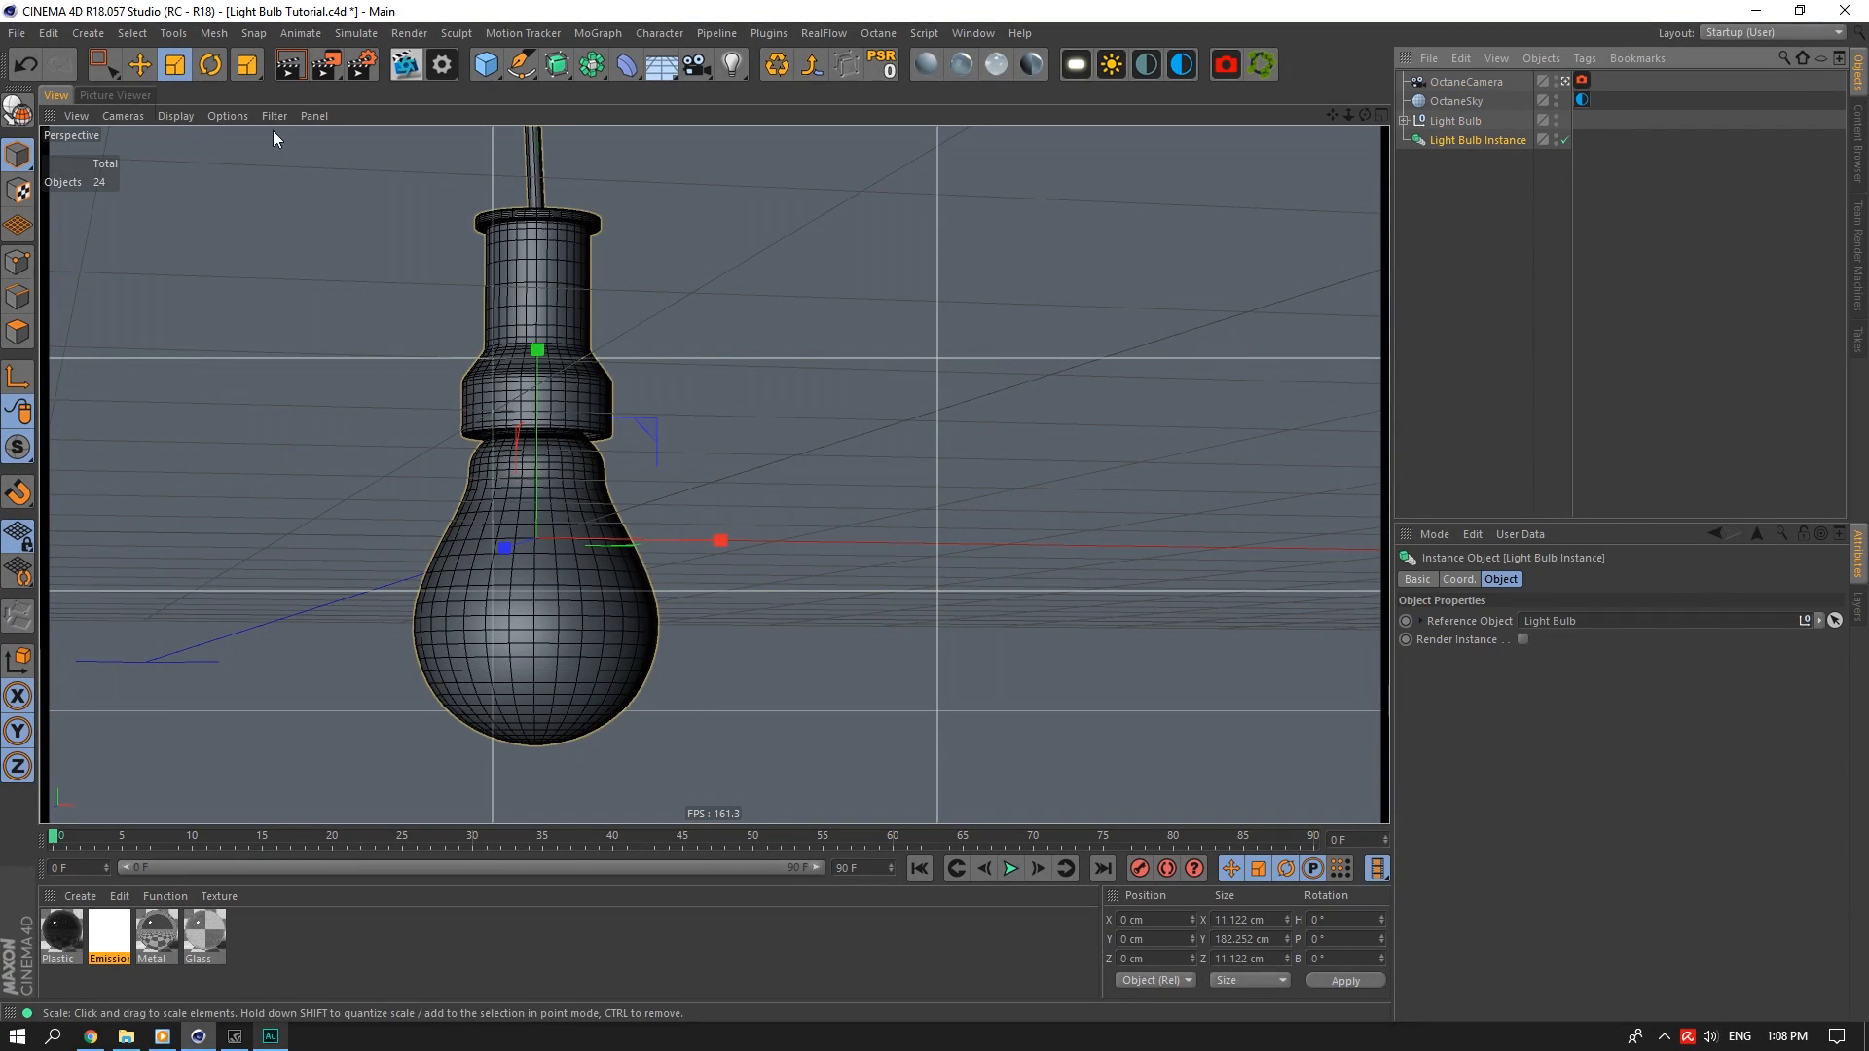
{"action": "left_click", "coordinate": [139, 64]}
{"action": "left_click_drag", "start_coordinate": [710, 543], "coordinate": [1095, 576]}
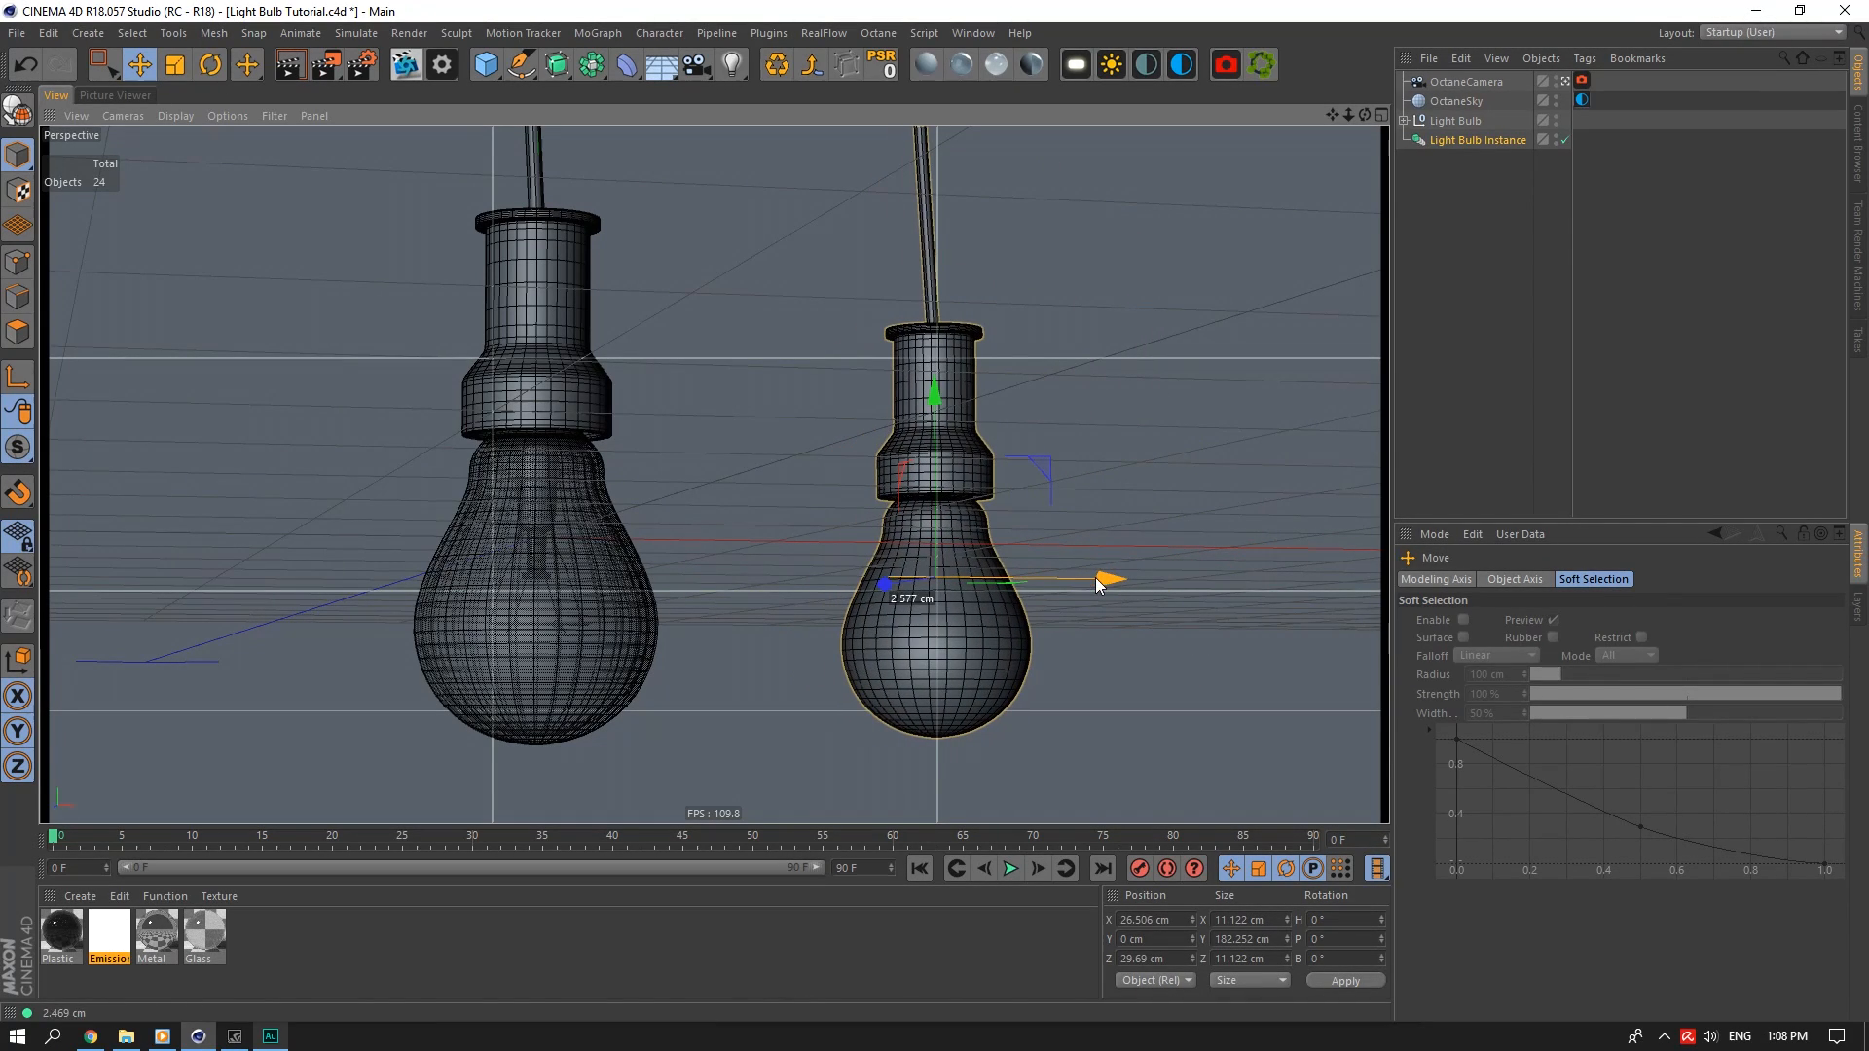
Rotate the Light Bulb Instance to about H -203°, P 3.5° and B -1.9° so its cord hangs differently from the original's
{"action": "left_click", "coordinate": [210, 64]}
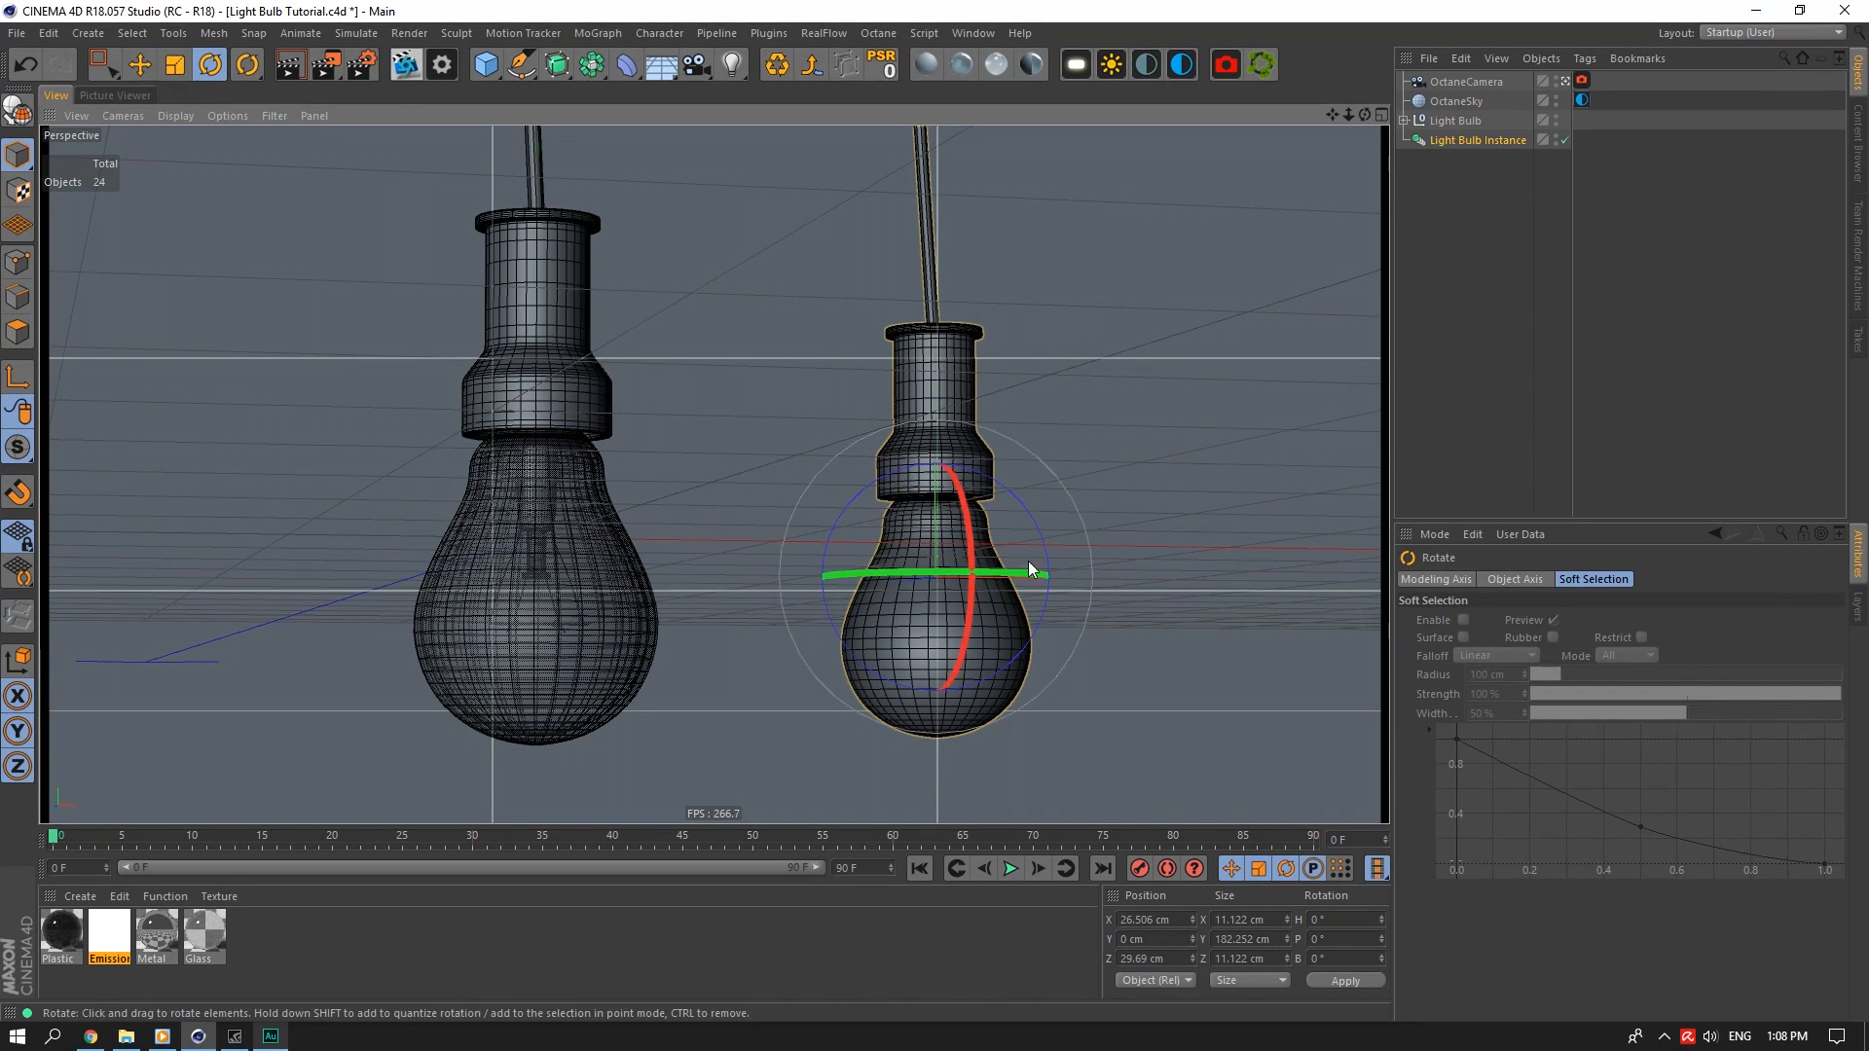
{"action": "left_click_drag", "start_coordinate": [973, 575], "coordinate": [331, 526]}
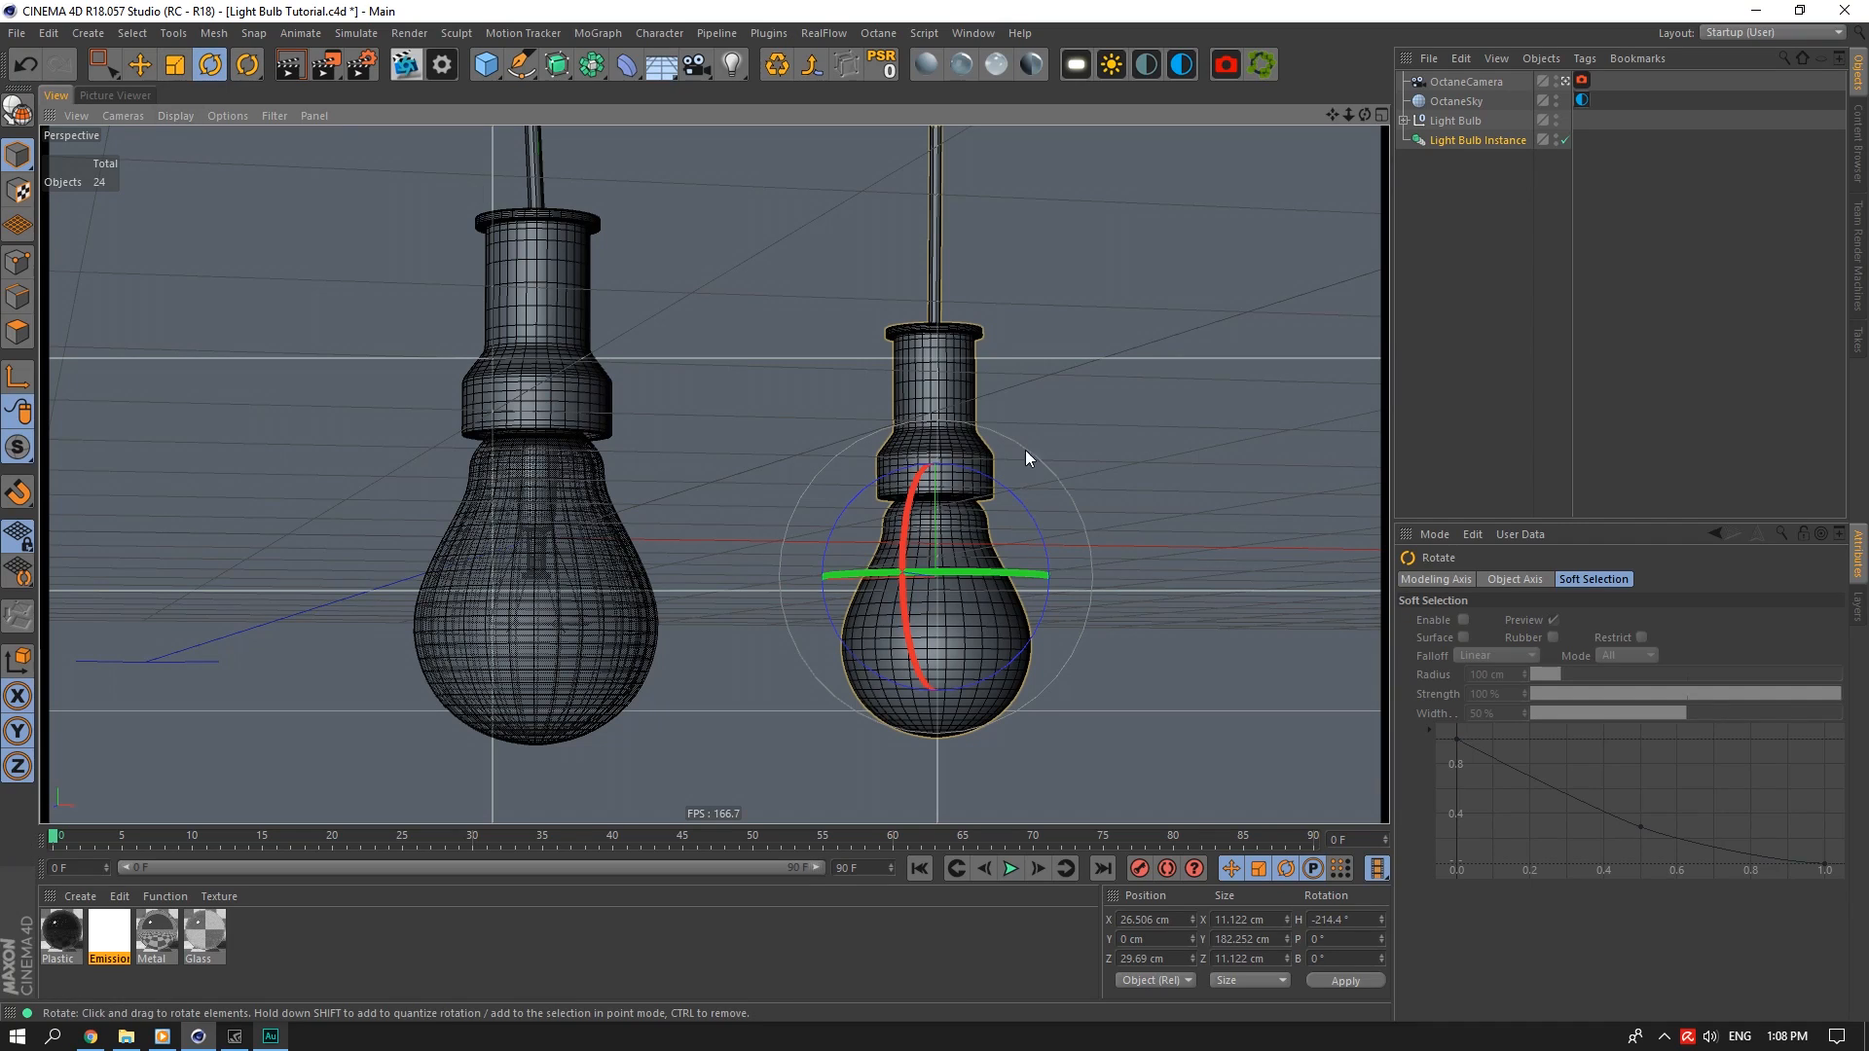
{"action": "left_click_drag", "start_coordinate": [956, 526], "coordinate": [984, 520]}
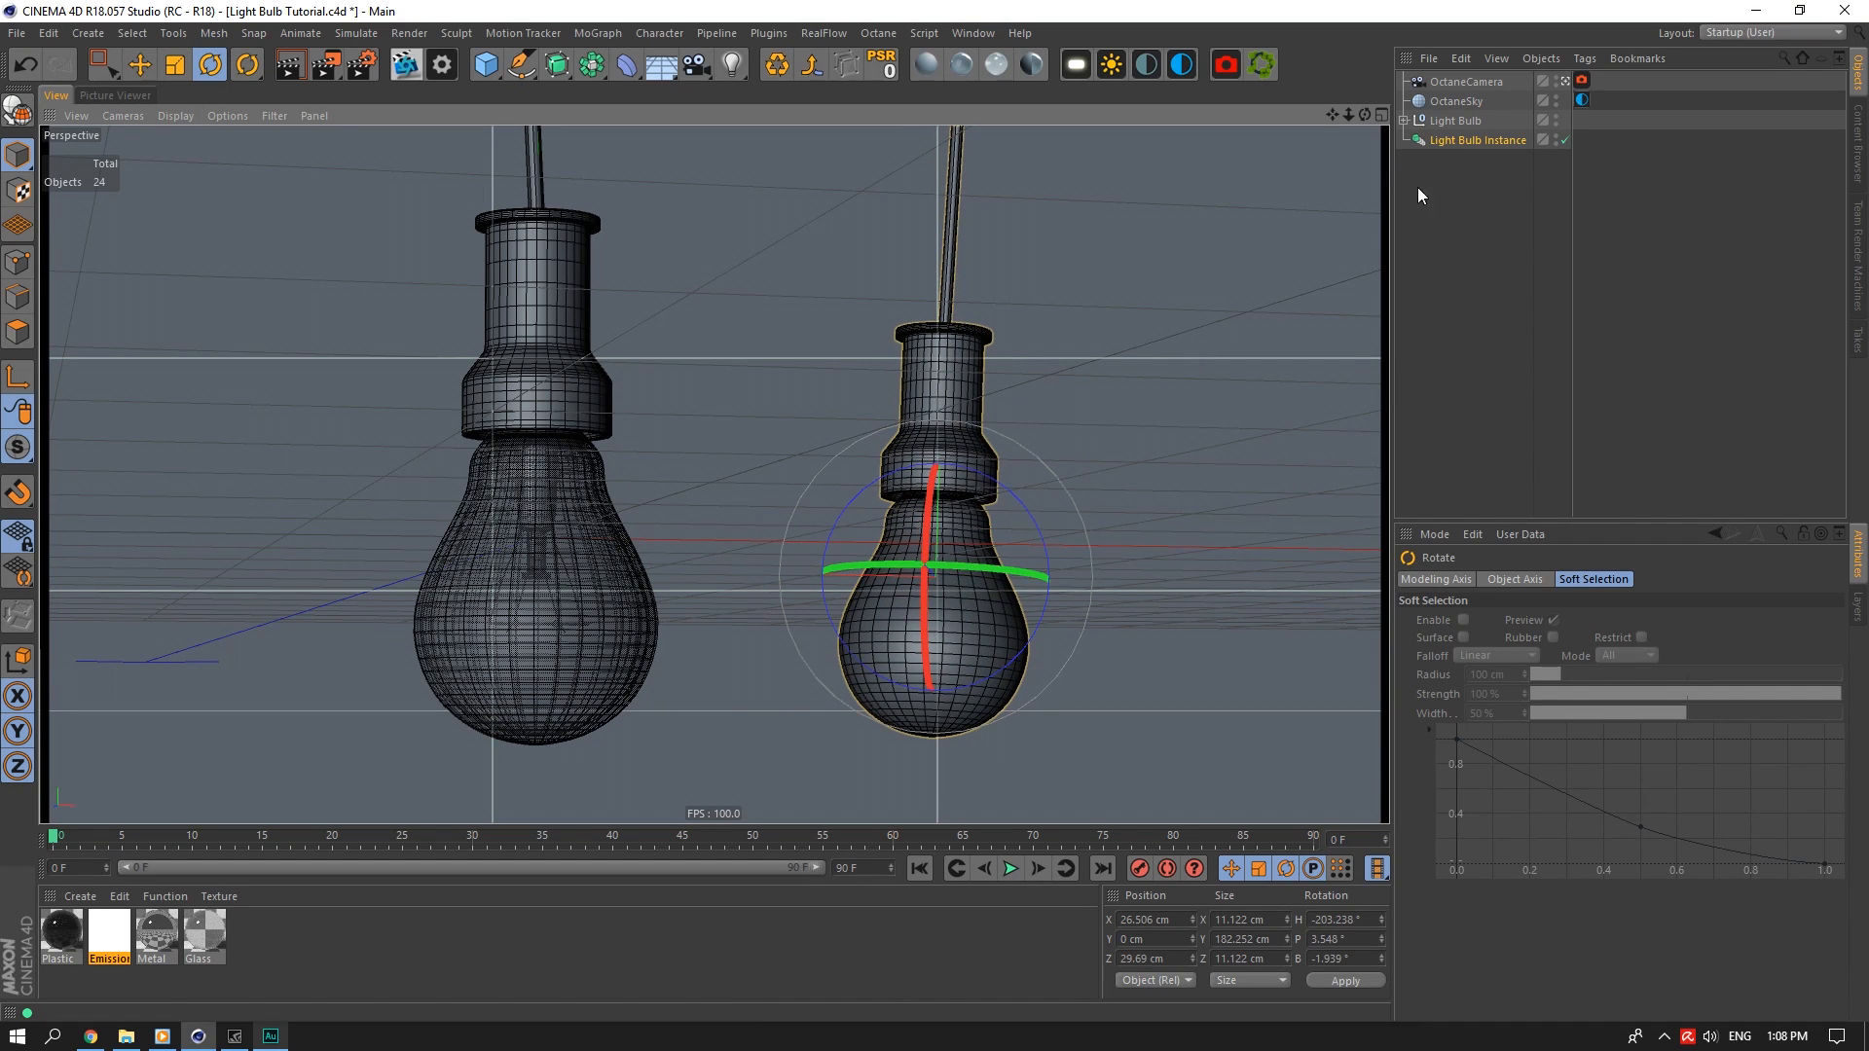
Tilt the original Light Bulb to about H -3.9°, P -4.5°, B -1.3° and shift it onto the first vertical third line
{"action": "left_click", "coordinate": [1419, 125]}
{"action": "left_click_drag", "start_coordinate": [576, 489], "coordinate": [582, 479]}
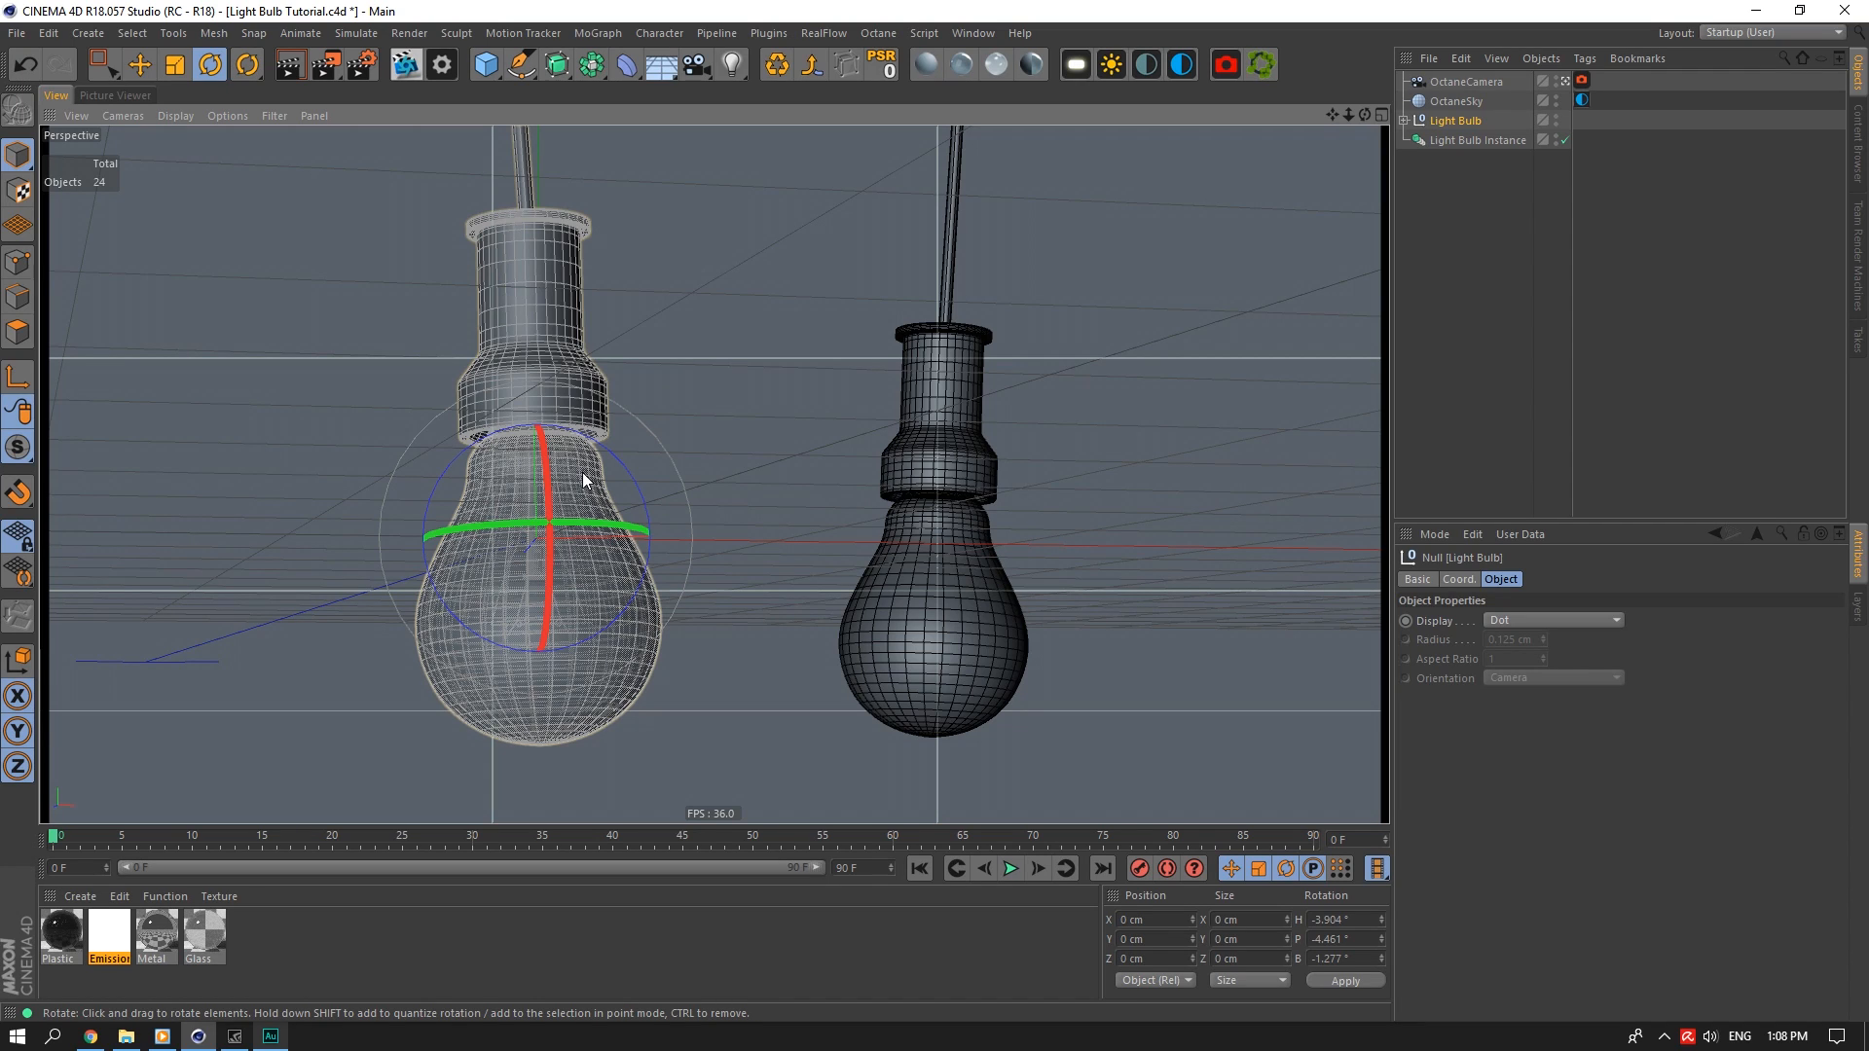
{"action": "key", "text": "e"}
{"action": "left_click_drag", "start_coordinate": [715, 534], "coordinate": [678, 539]}
{"action": "left_click", "coordinate": [1471, 142]}
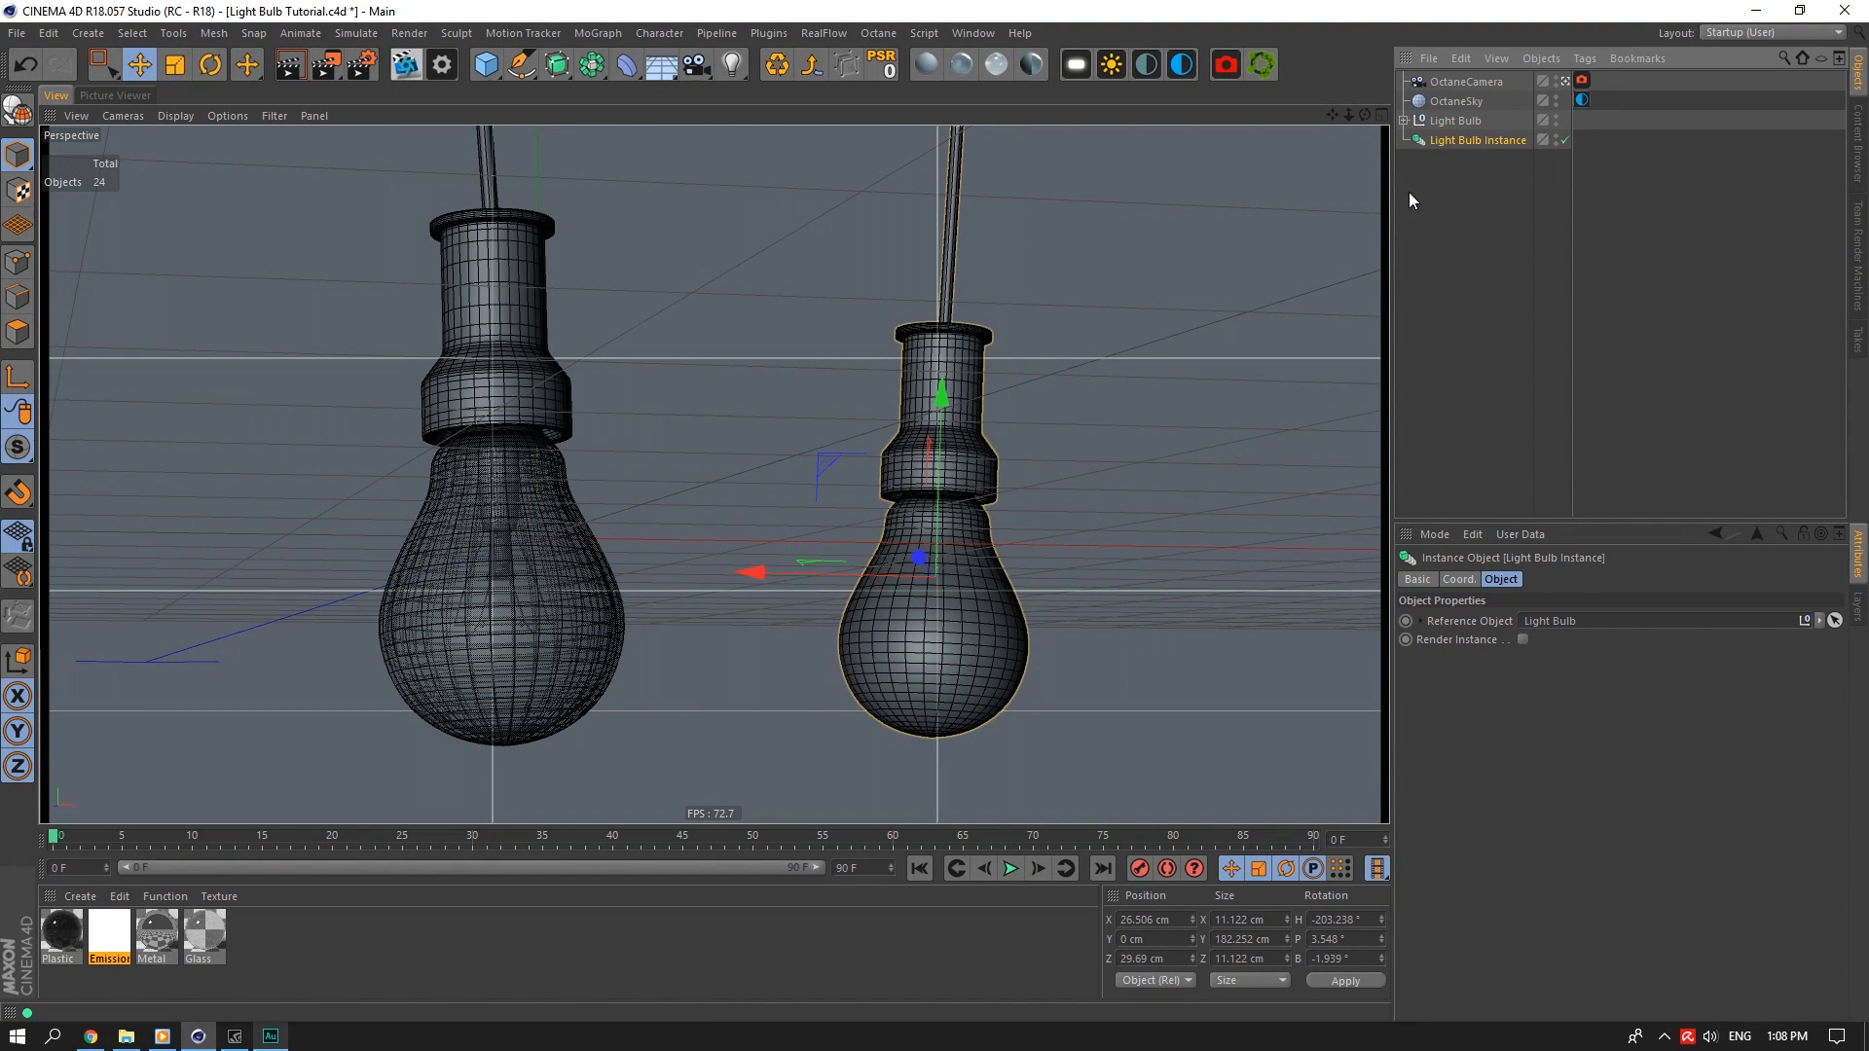
Duplicate the original Light Bulb group as a separate object in the scene
{"action": "left_click", "coordinate": [1446, 121]}
{"action": "left_click_drag", "start_coordinate": [1448, 117], "coordinate": [1469, 121], "text": "ctrl"}
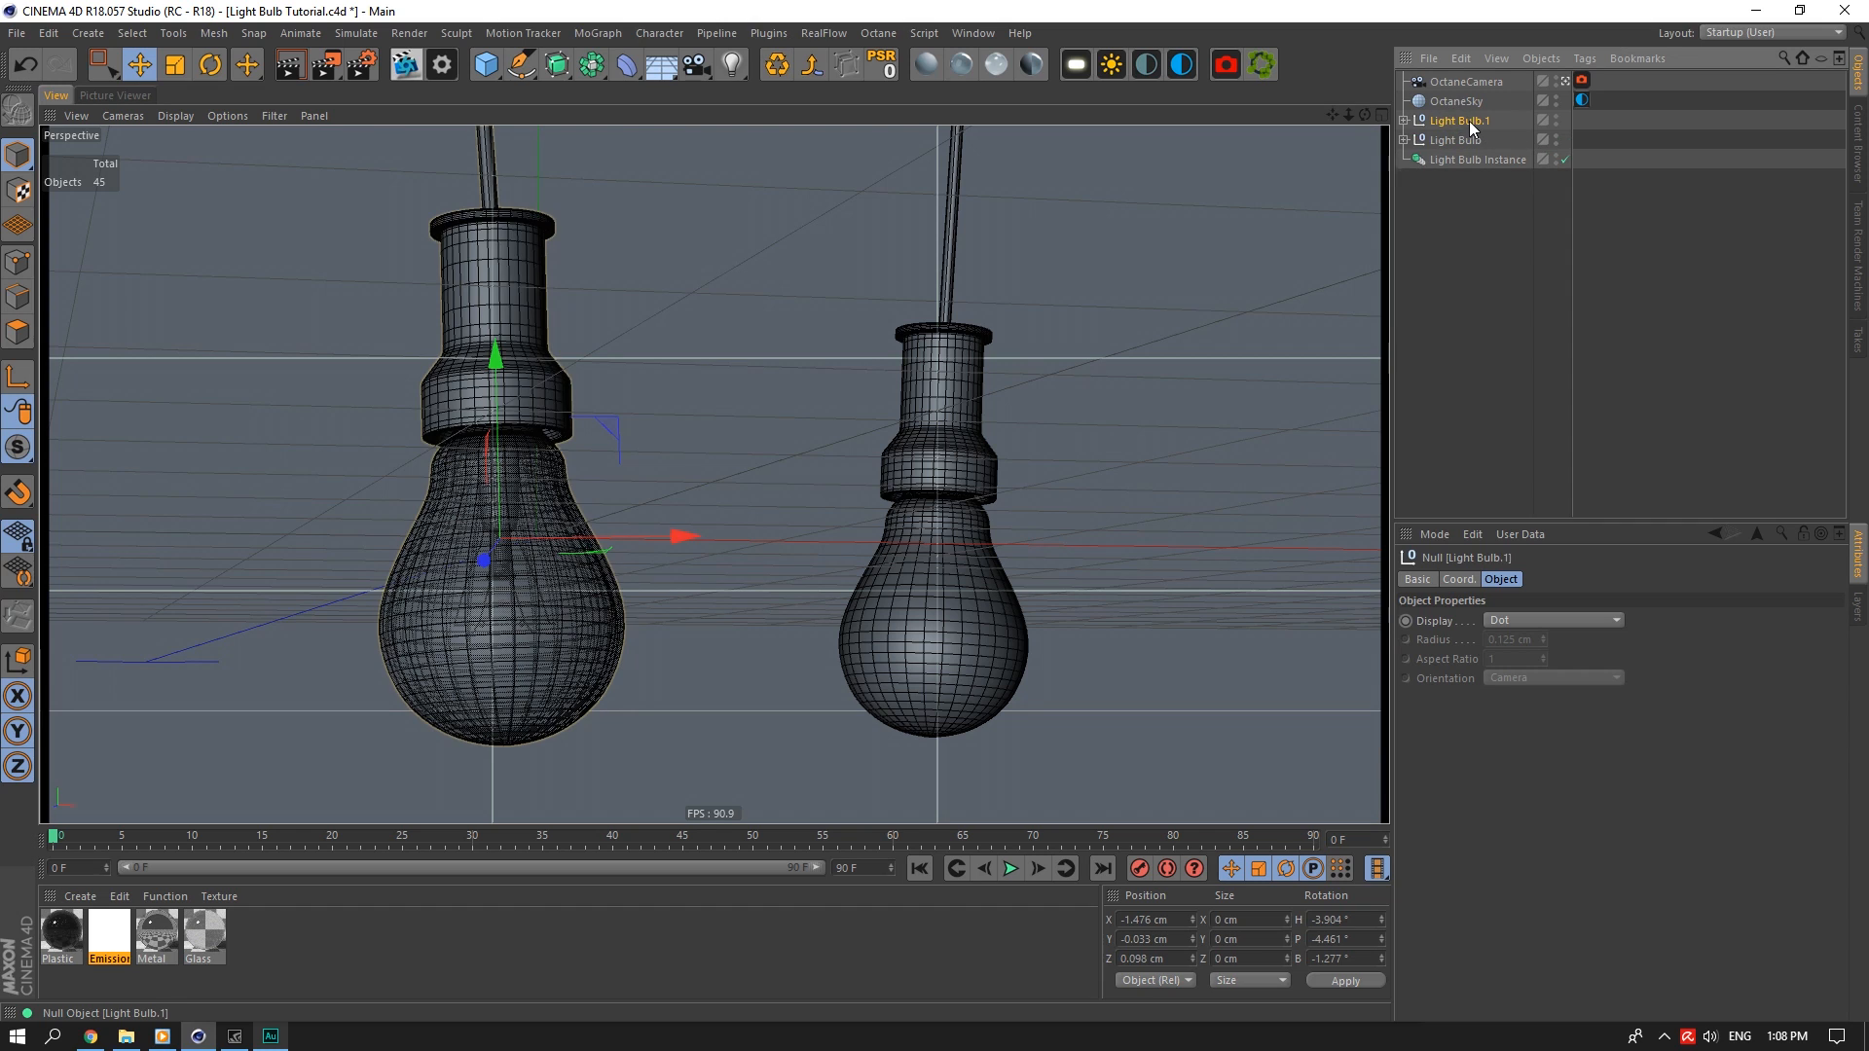
{"action": "double_click", "coordinate": [1471, 120]}
{"action": "key", "text": "Return"}
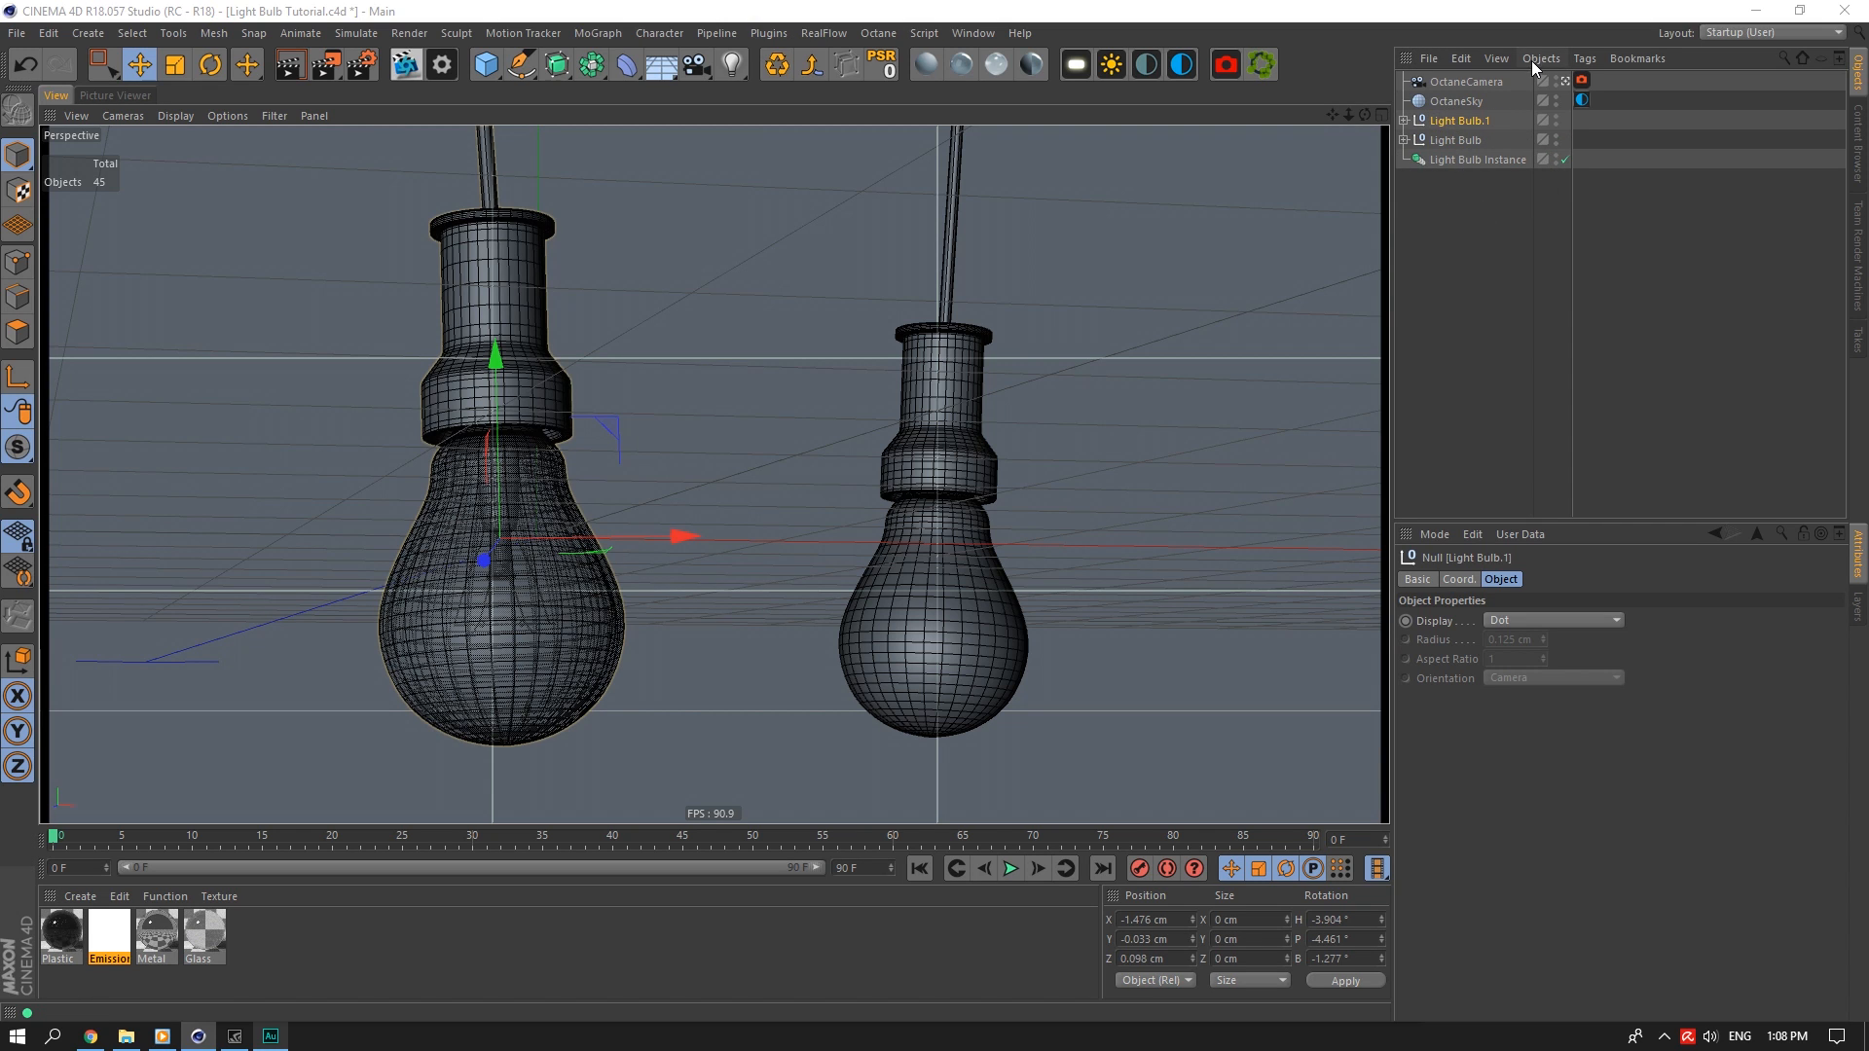
Leave the OctaneCamera view and turn off the display of the camera's cone
{"action": "left_click", "coordinate": [1563, 82]}
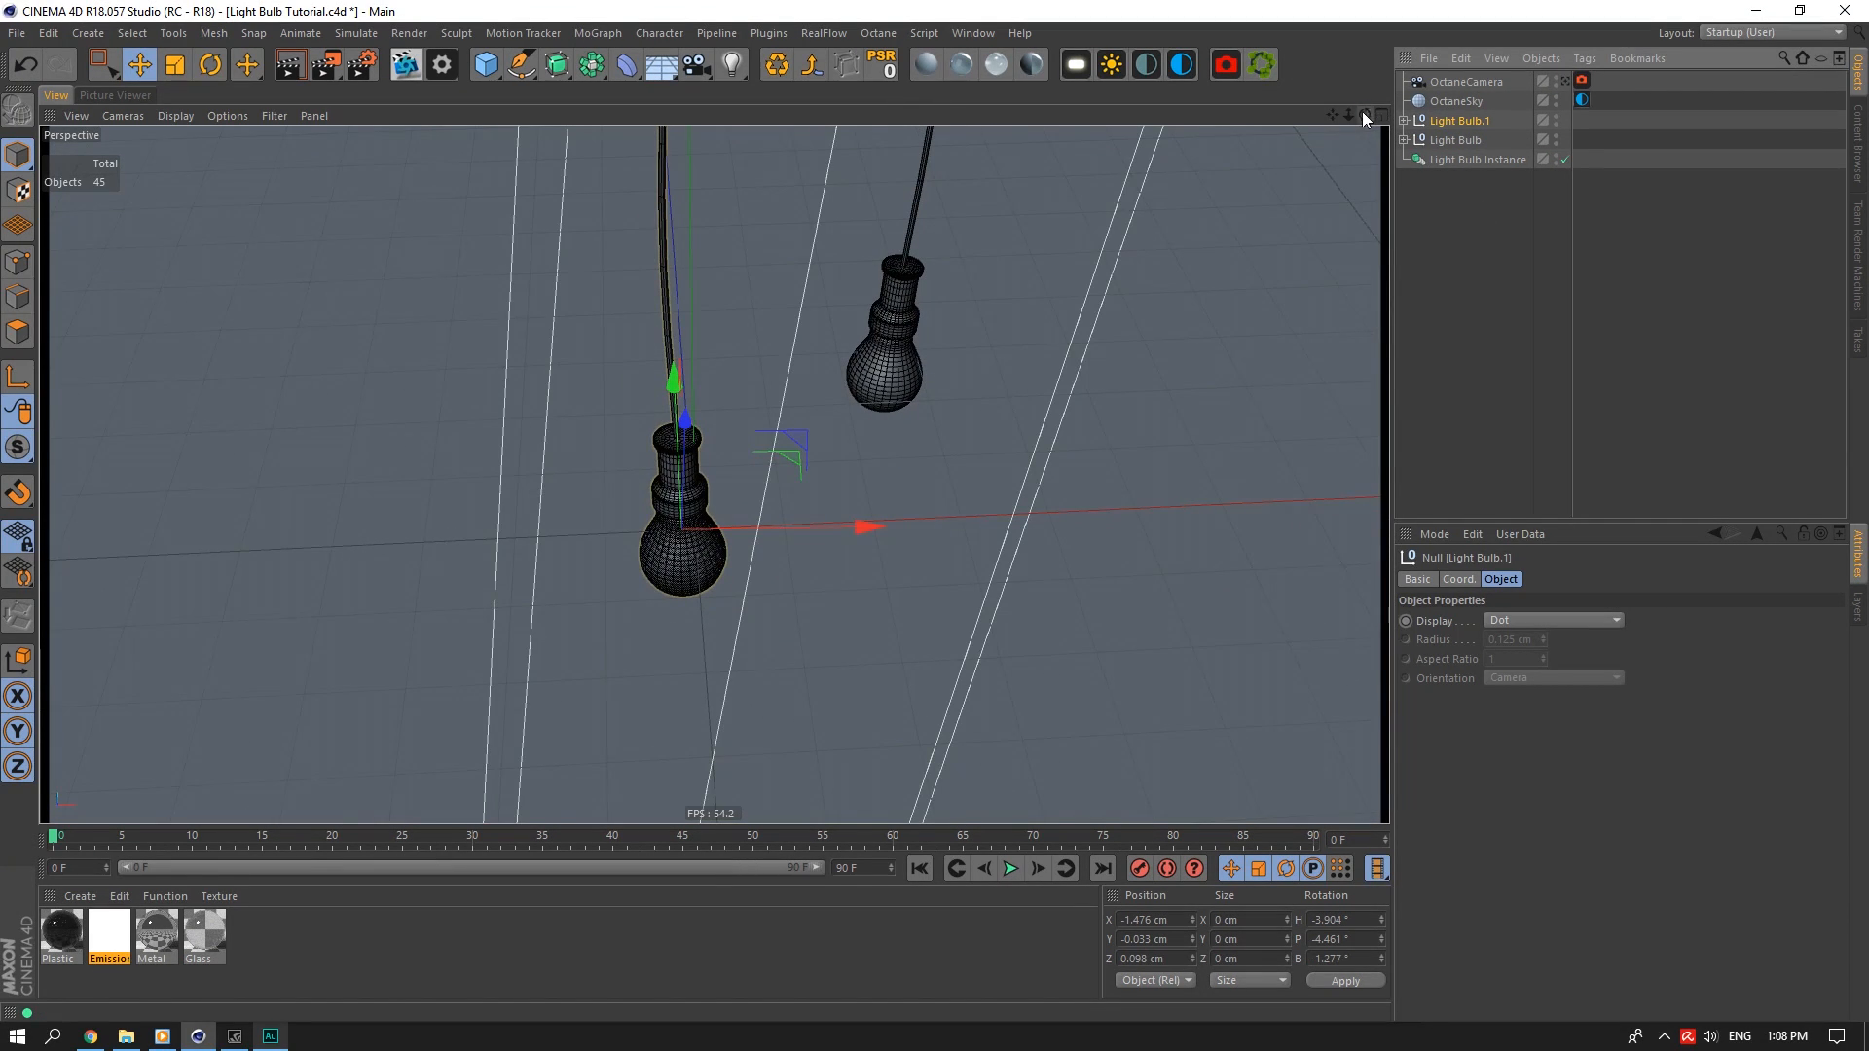
{"action": "left_click", "coordinate": [1423, 80]}
{"action": "left_click", "coordinate": [1448, 597]}
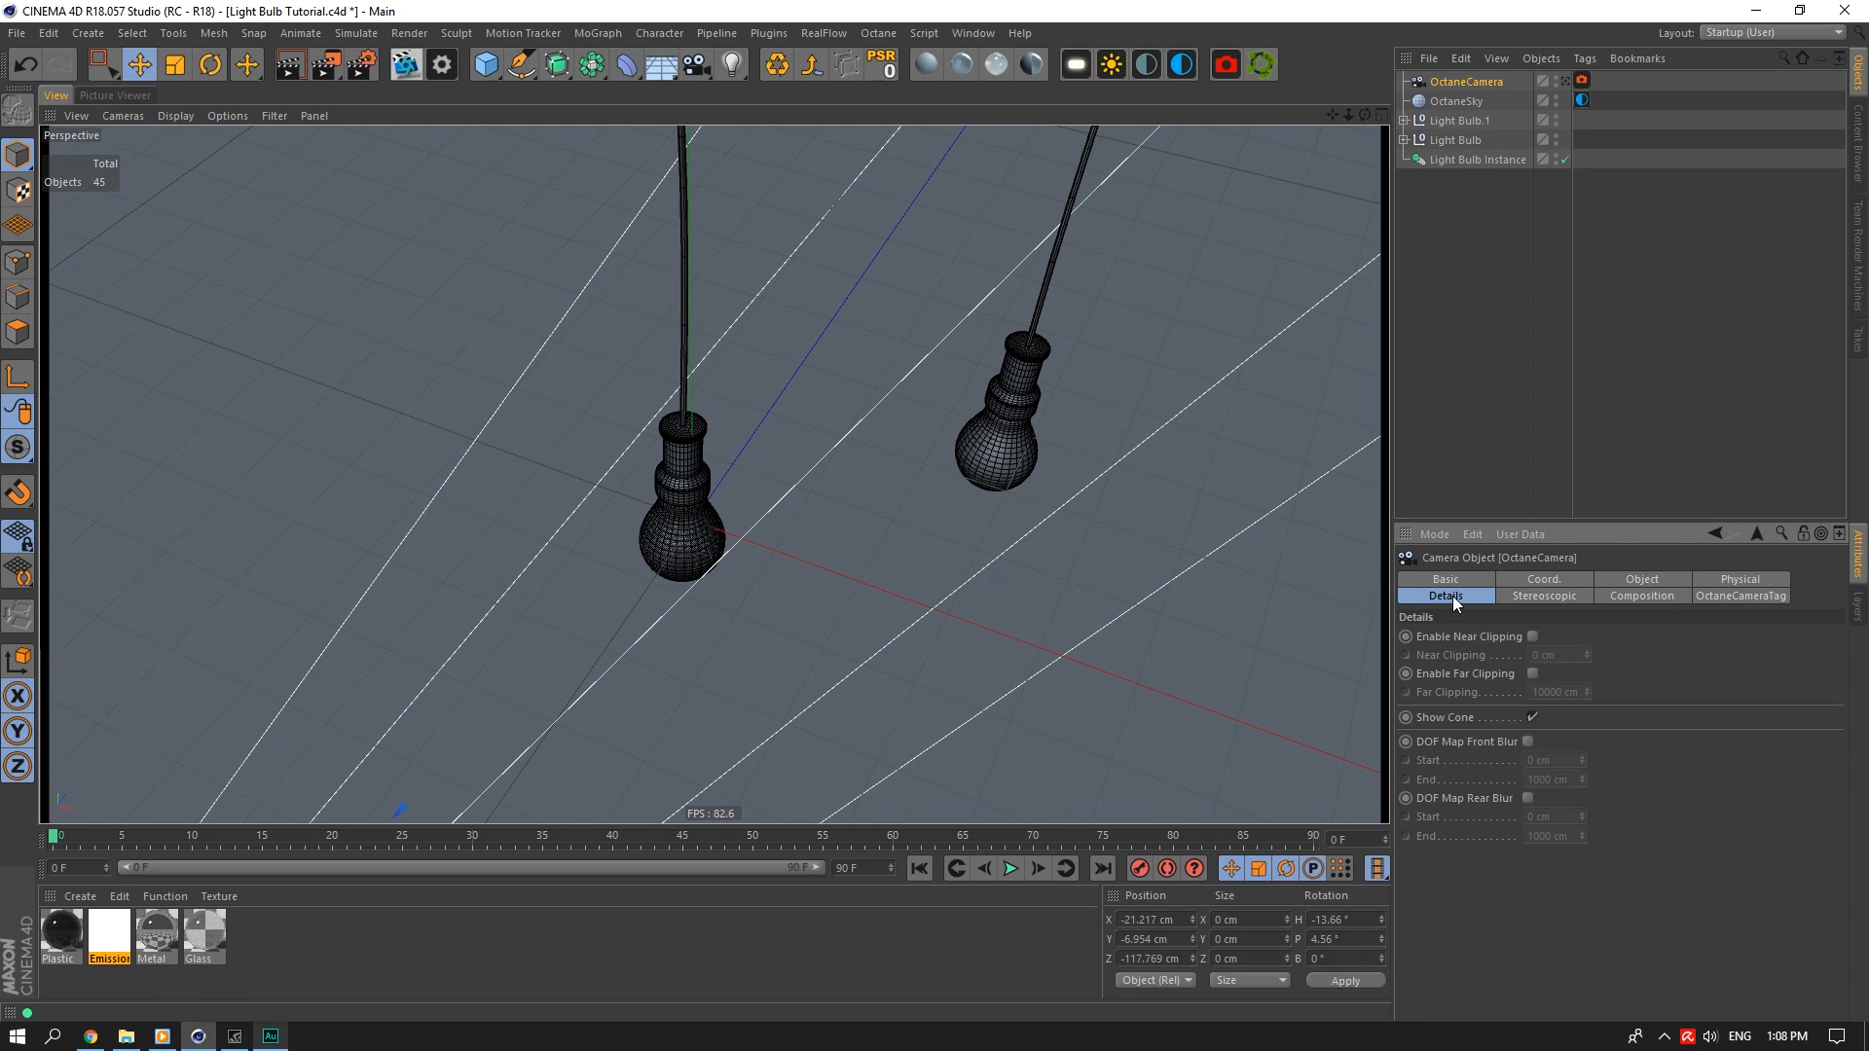
{"action": "left_click", "coordinate": [1534, 717]}
Put the duplicated light bulb group in a MoGraph Cloner and set its mode to Grid Array
{"action": "left_click", "coordinate": [1466, 107]}
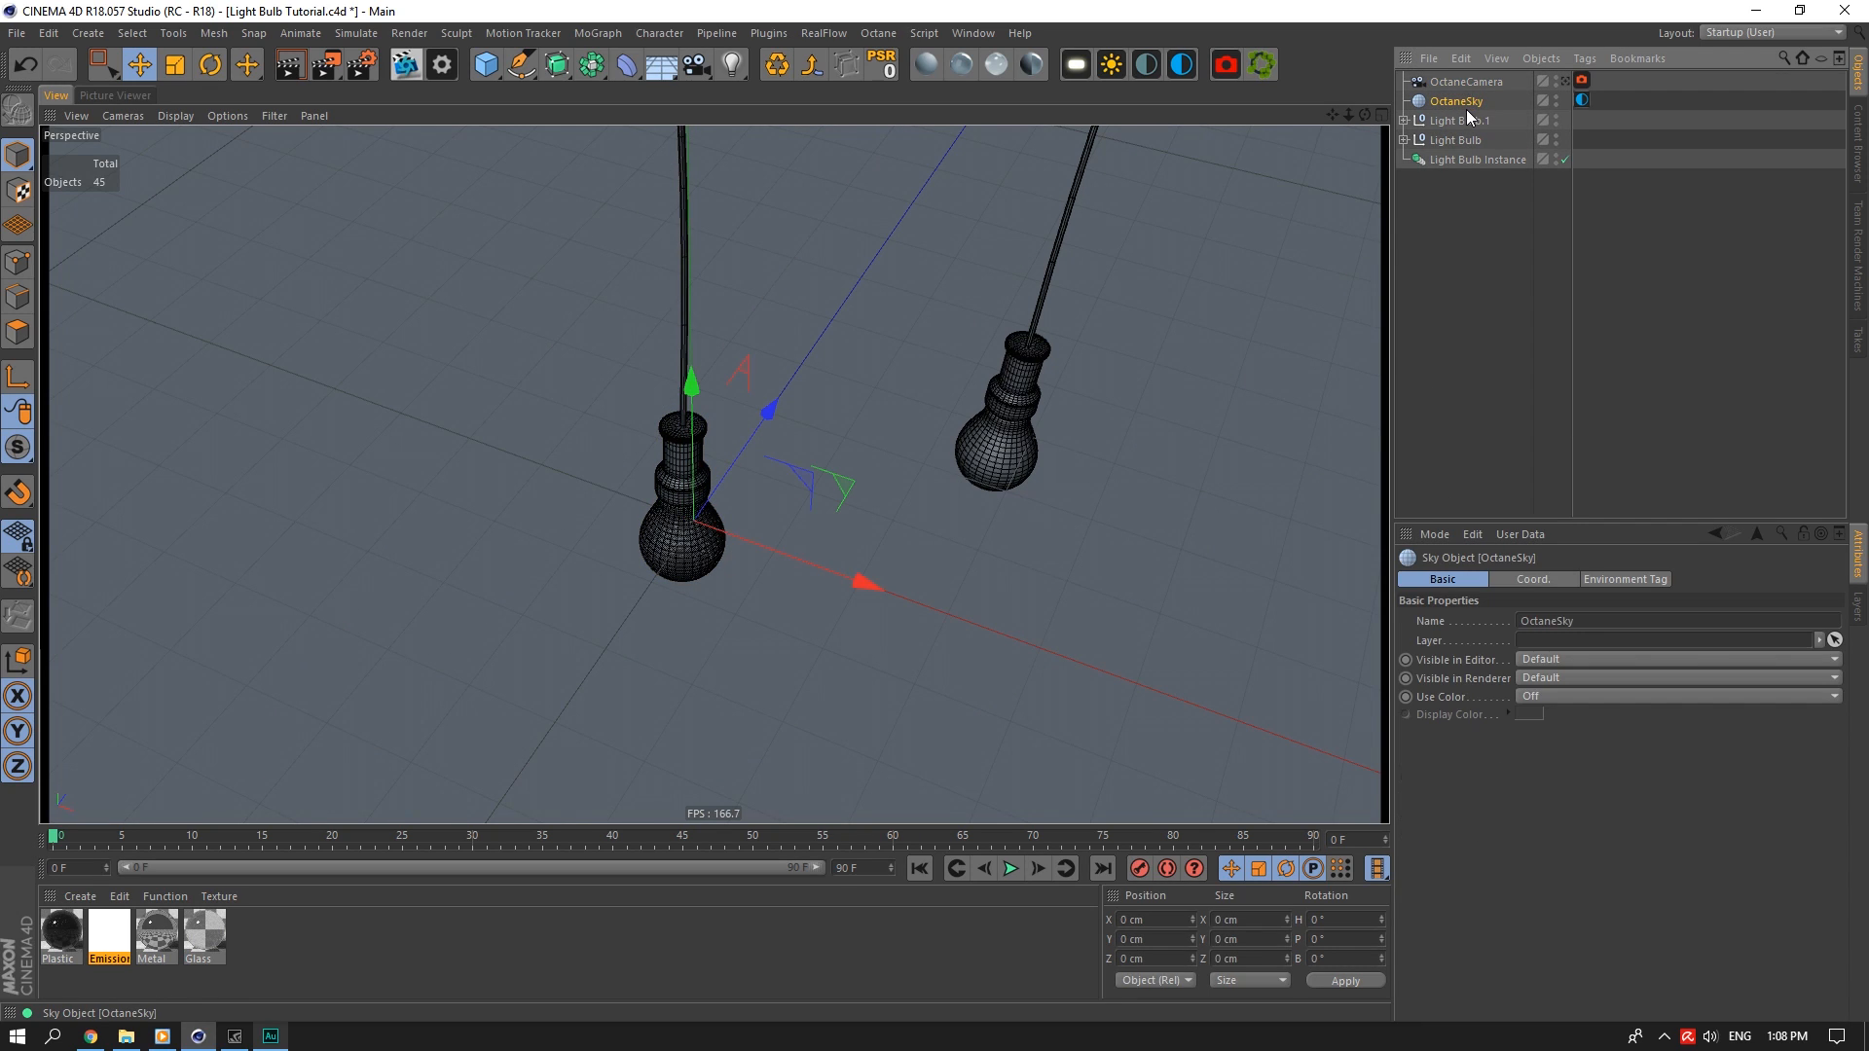
{"action": "left_click", "coordinate": [1467, 116]}
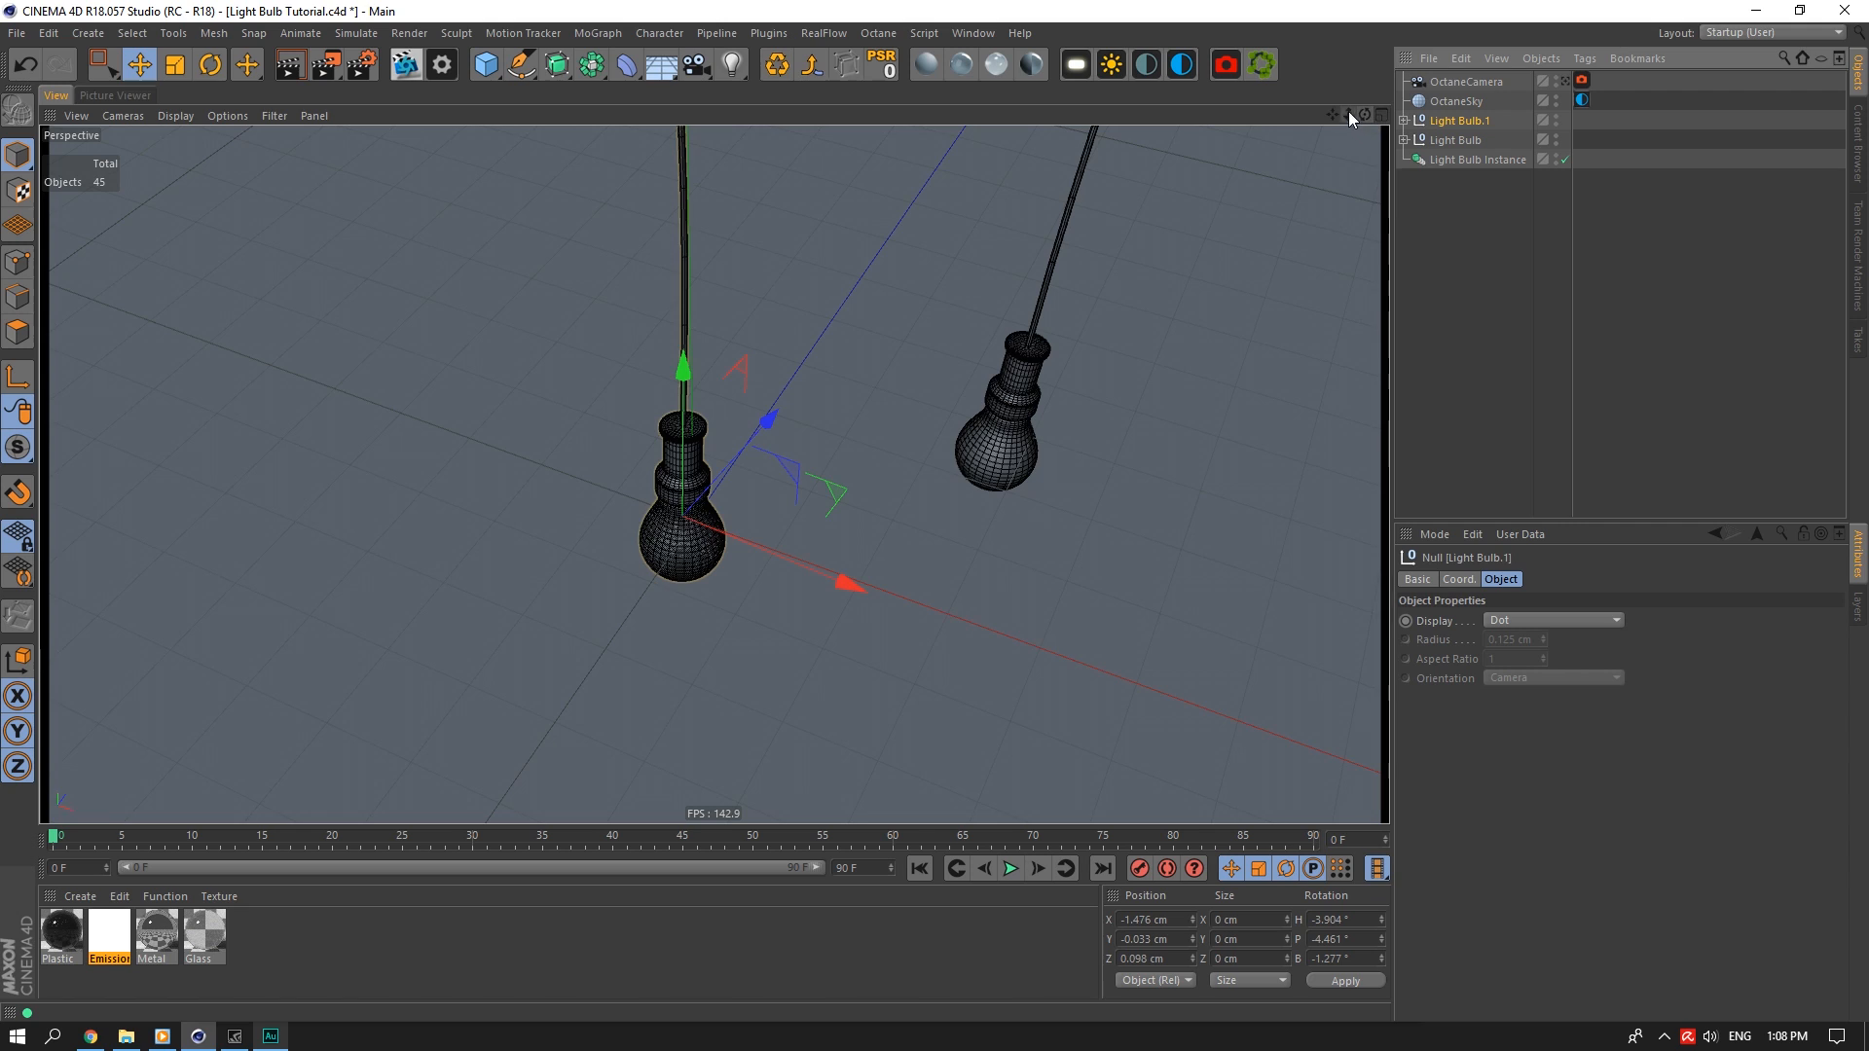
{"action": "left_click_drag", "start_coordinate": [1349, 115], "coordinate": [1425, 138]}
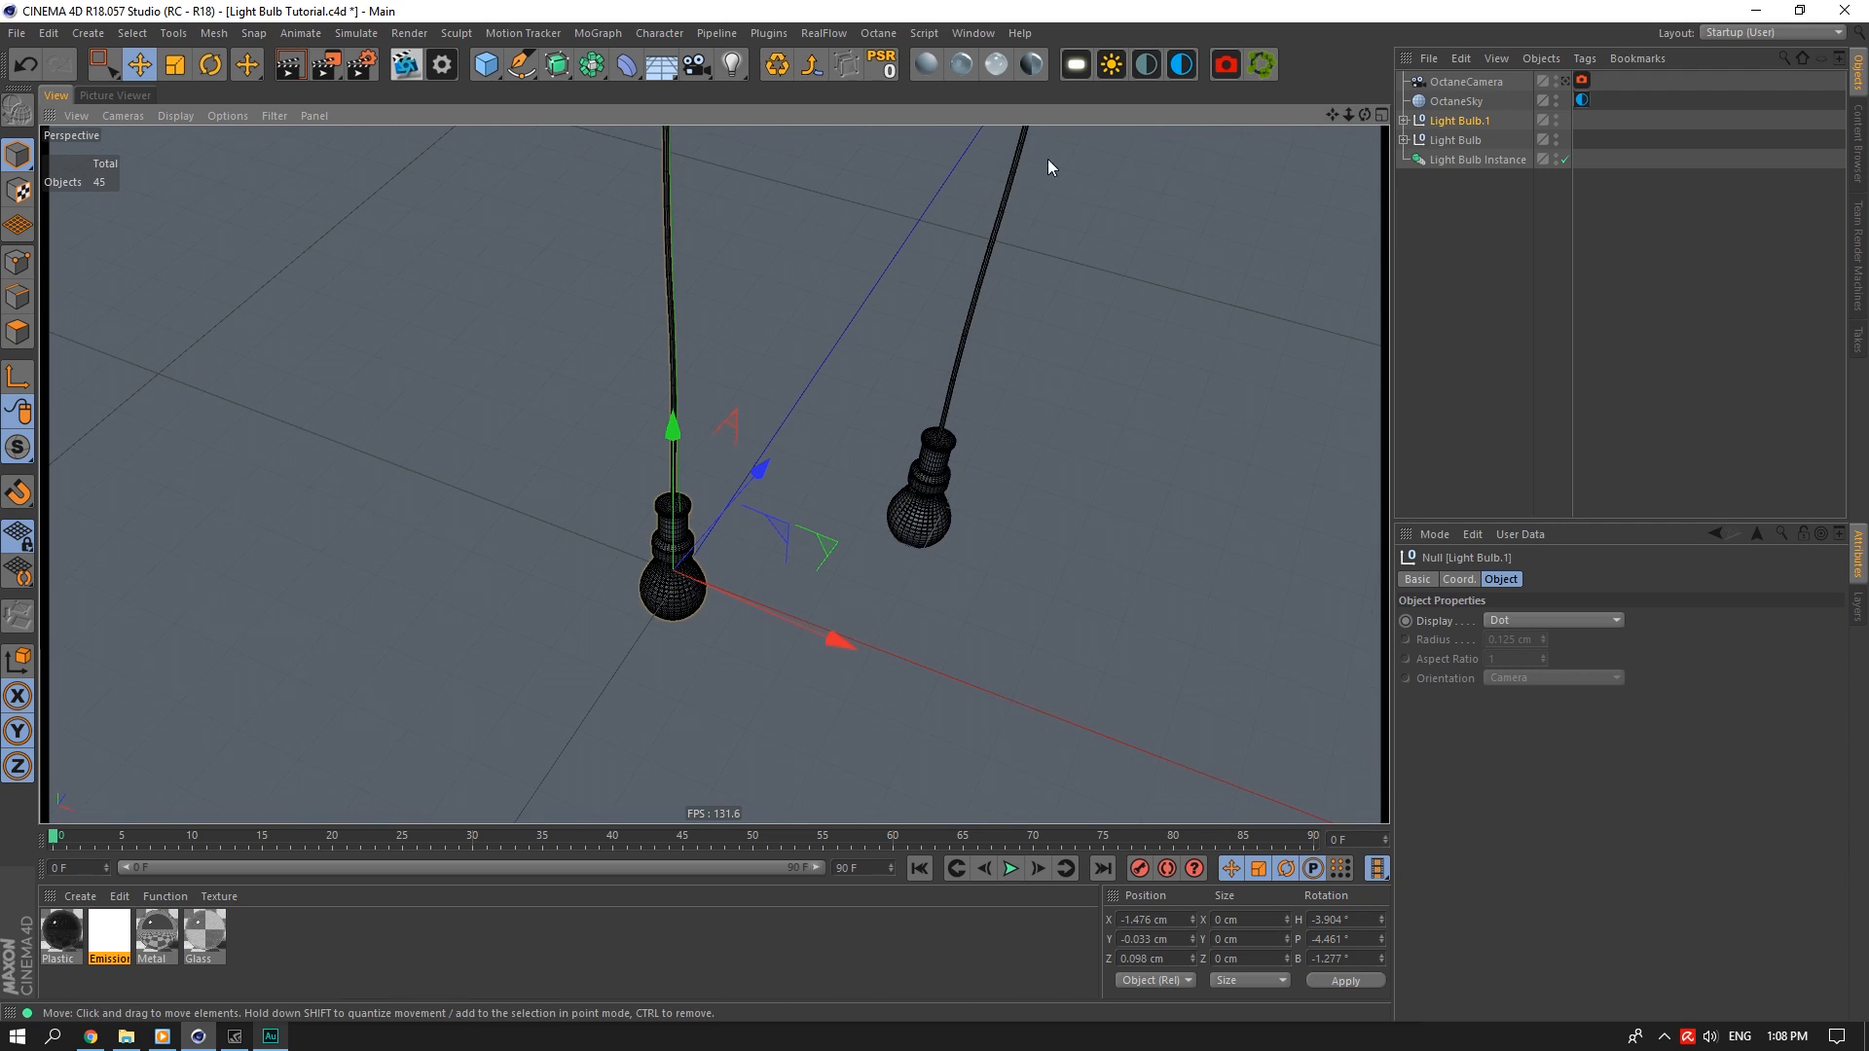
{"action": "left_click", "coordinate": [595, 33]}
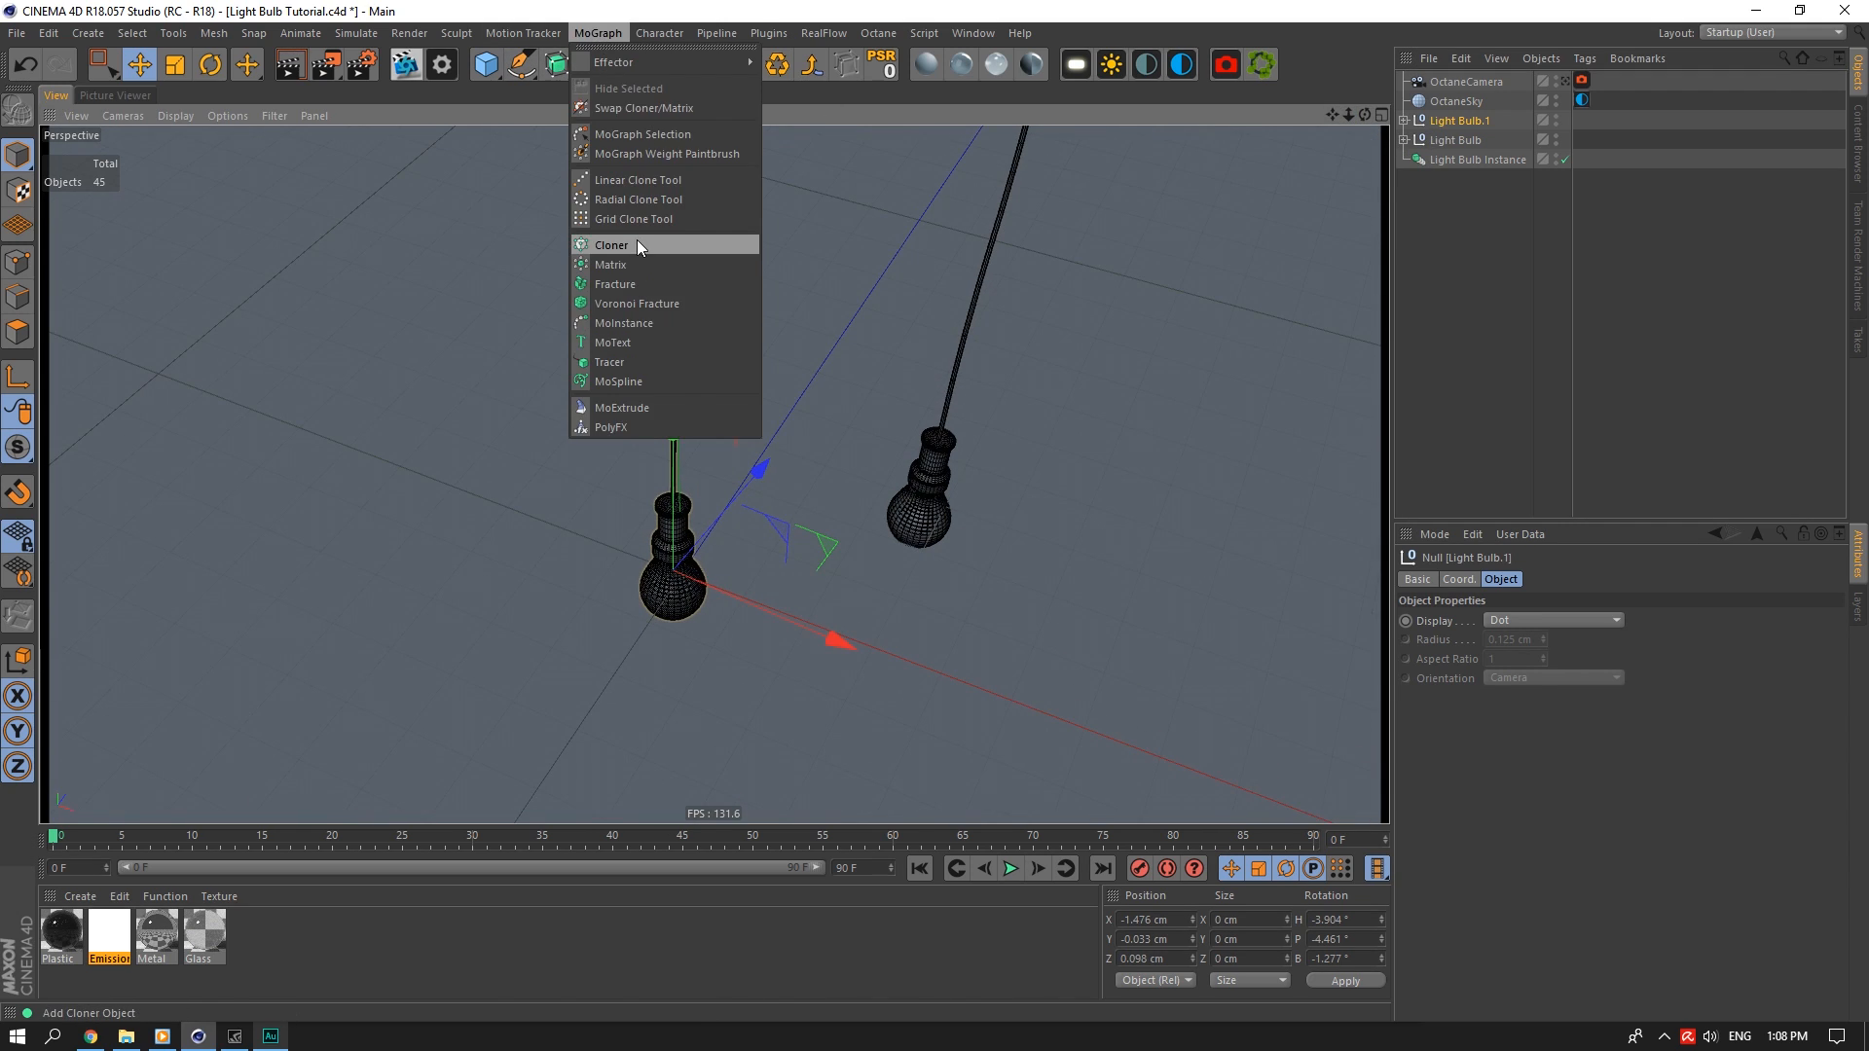
{"action": "left_click", "coordinate": [637, 240]}
{"action": "left_click", "coordinate": [1577, 620]}
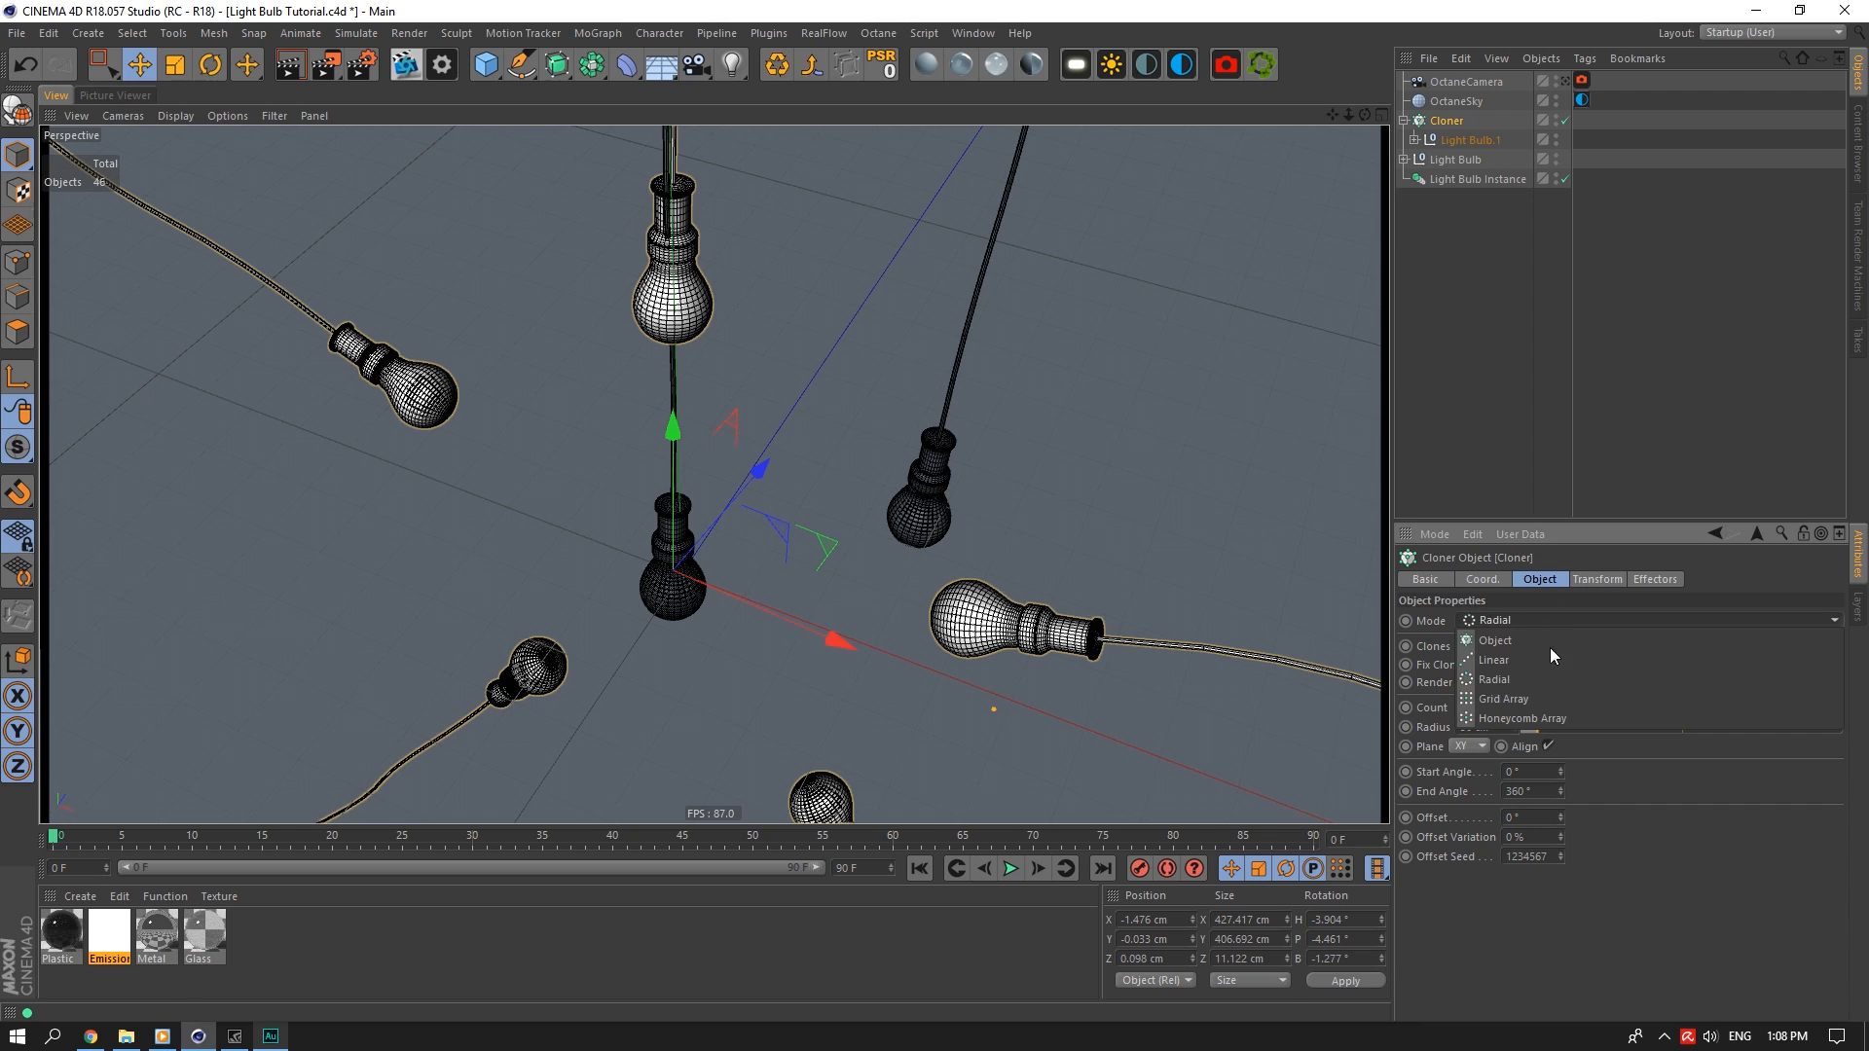
{"action": "left_click", "coordinate": [1504, 699]}
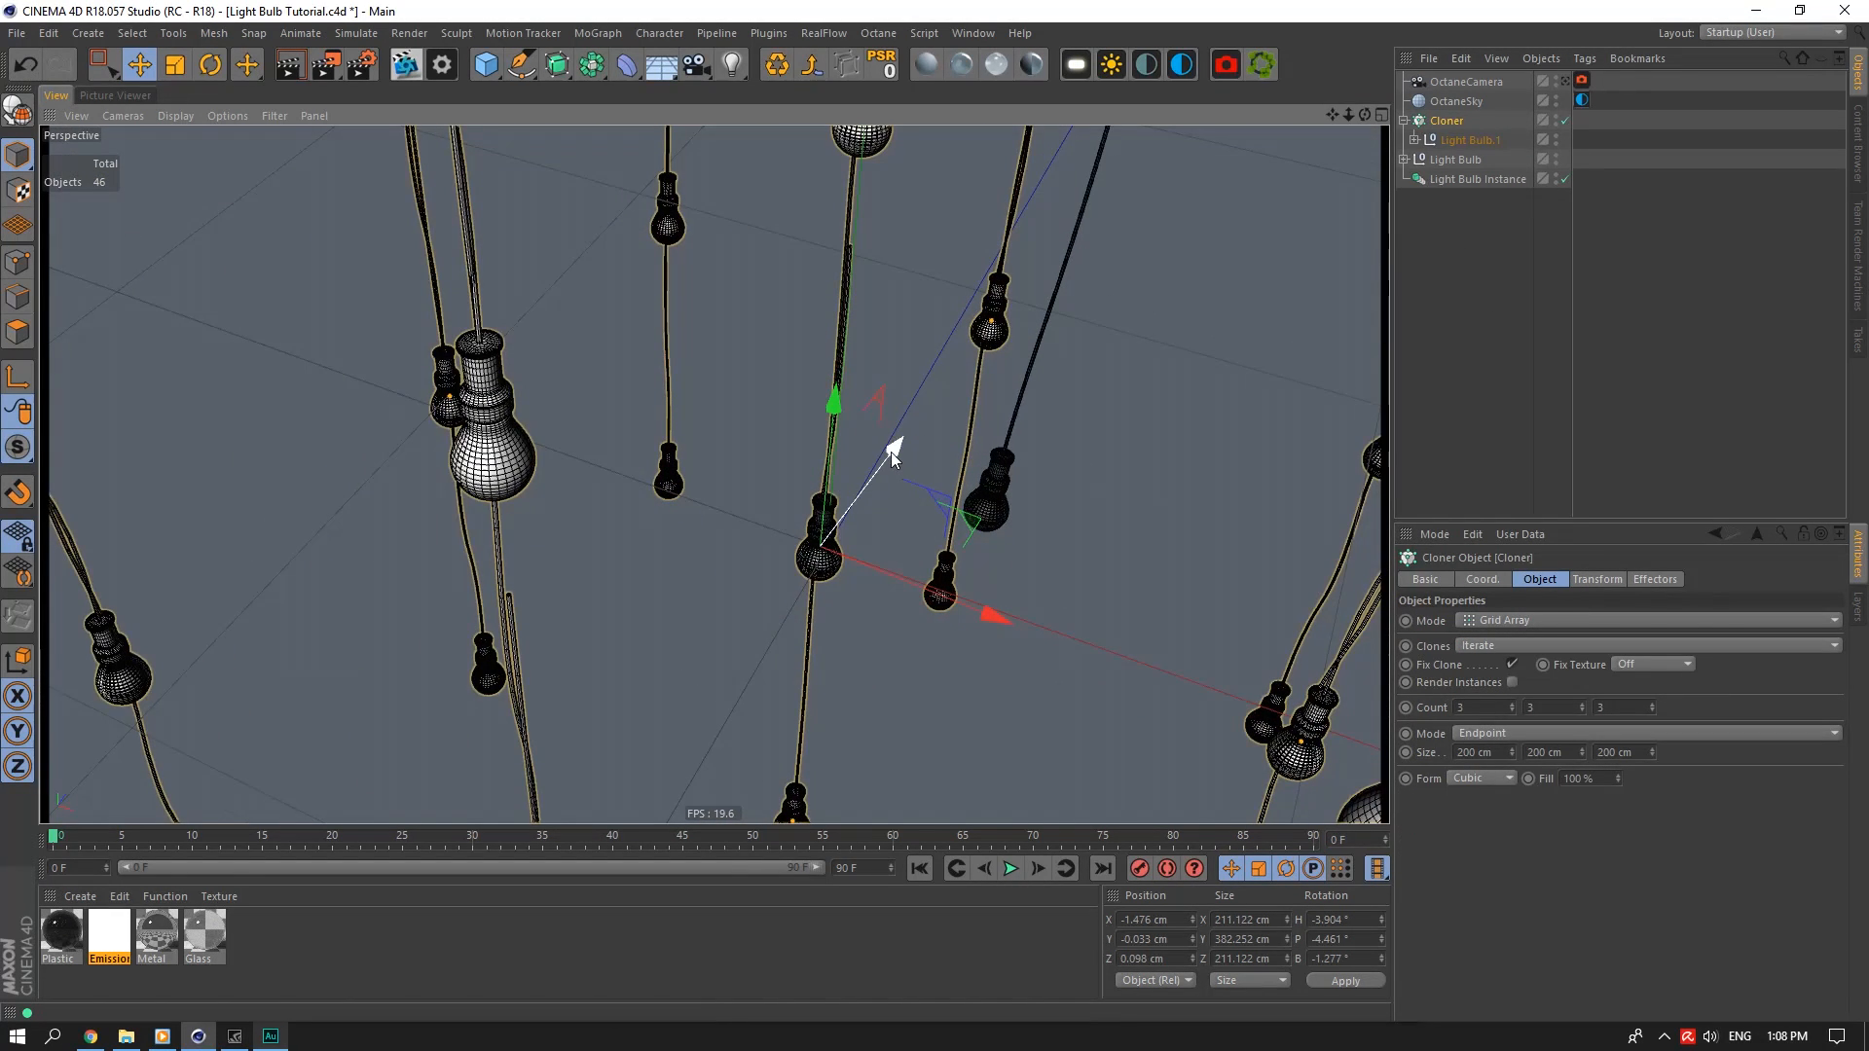
Move the Cloner well behind the two main bulbs, to about Z 279 cm, and raise it to about Y 38 cm in the camera view
{"action": "left_click_drag", "start_coordinate": [891, 452], "coordinate": [1070, 282]}
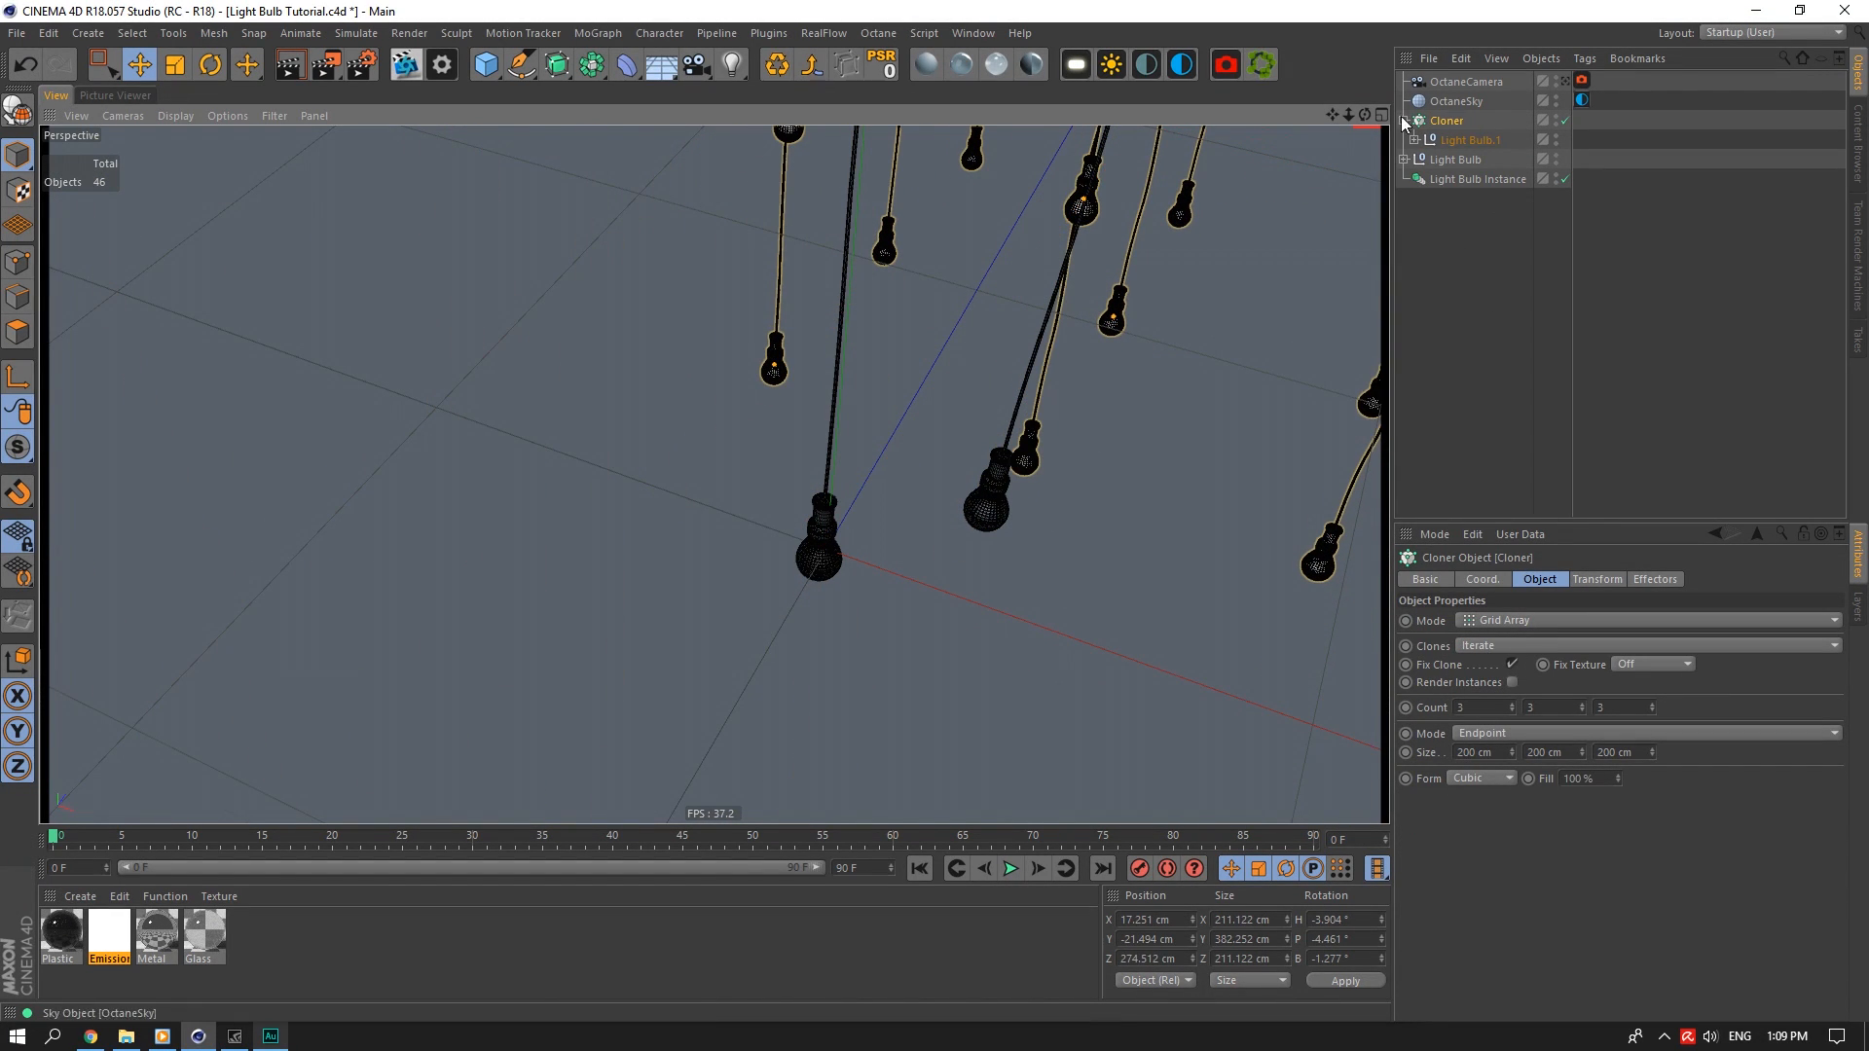
{"action": "middle_click_drag", "start_coordinate": [935, 389], "coordinate": [691, 477], "text": "alt"}
{"action": "left_click_drag", "start_coordinate": [691, 477], "coordinate": [837, 419], "text": "alt"}
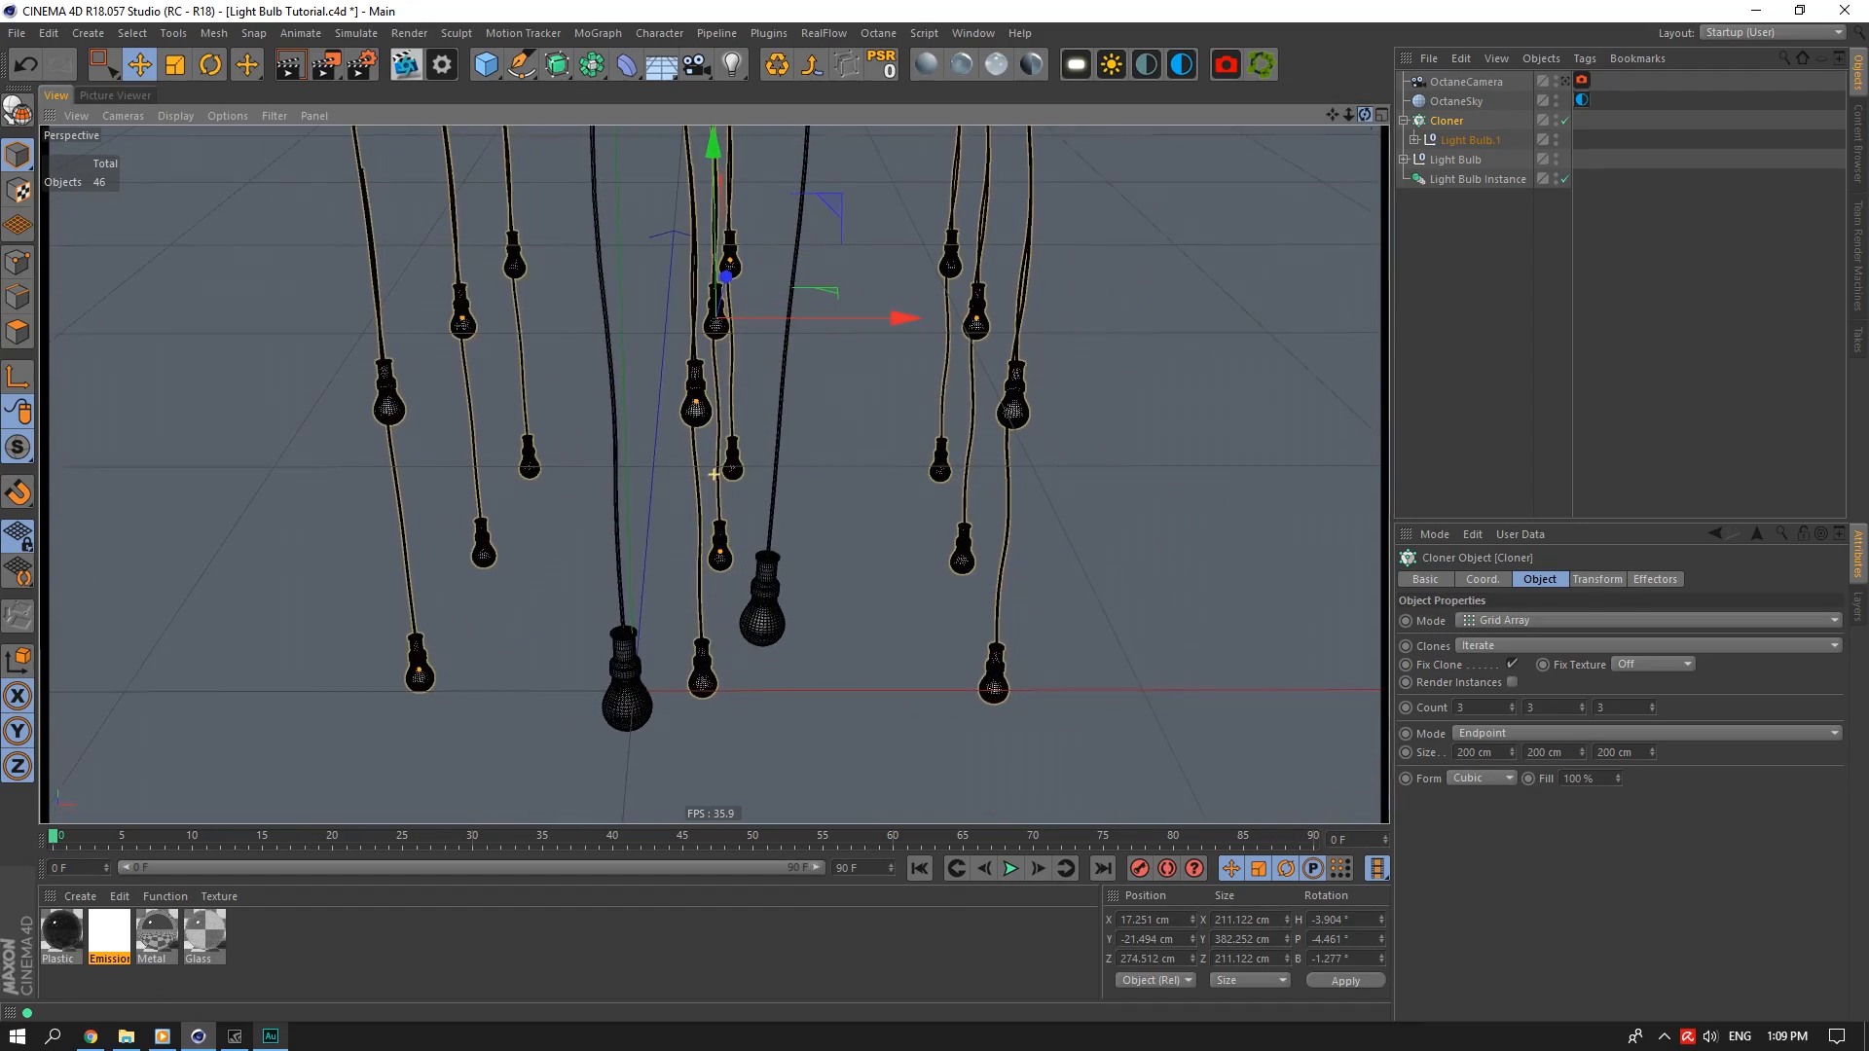
{"action": "left_click", "coordinate": [1563, 83]}
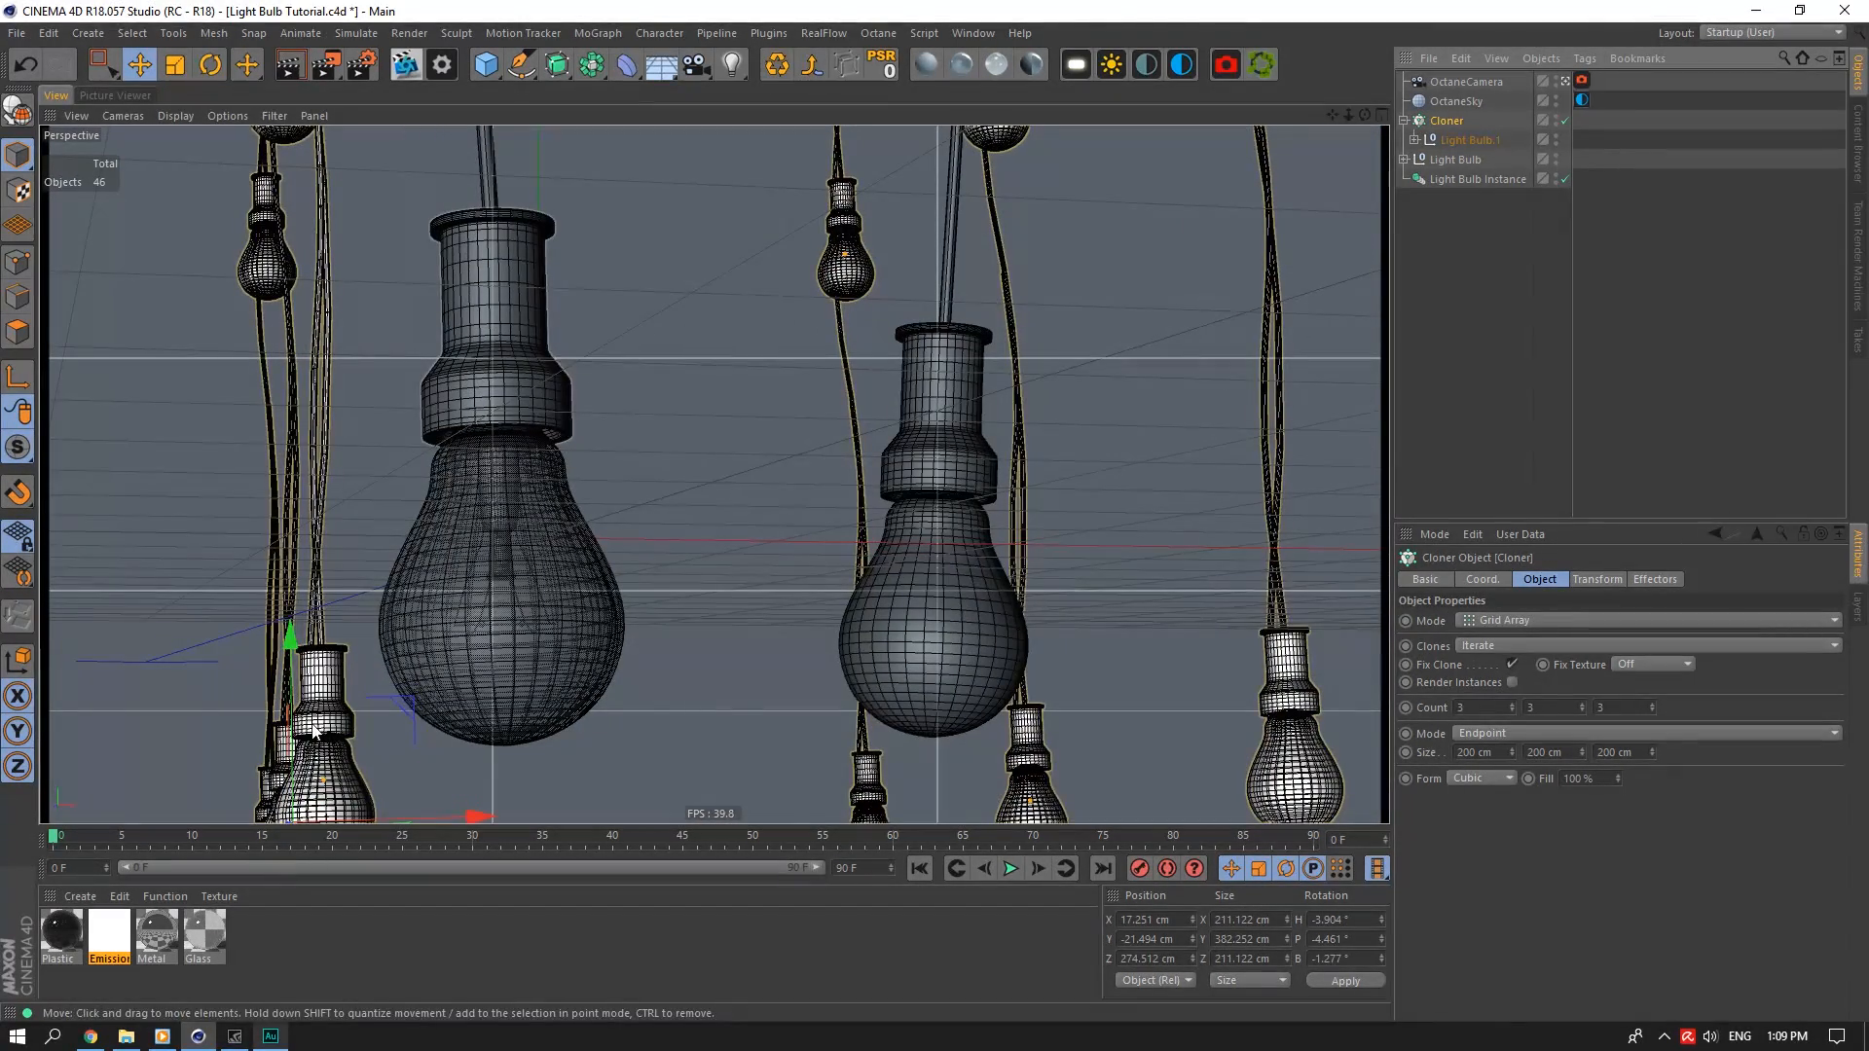
{"action": "left_click_drag", "start_coordinate": [289, 638], "coordinate": [390, 195]}
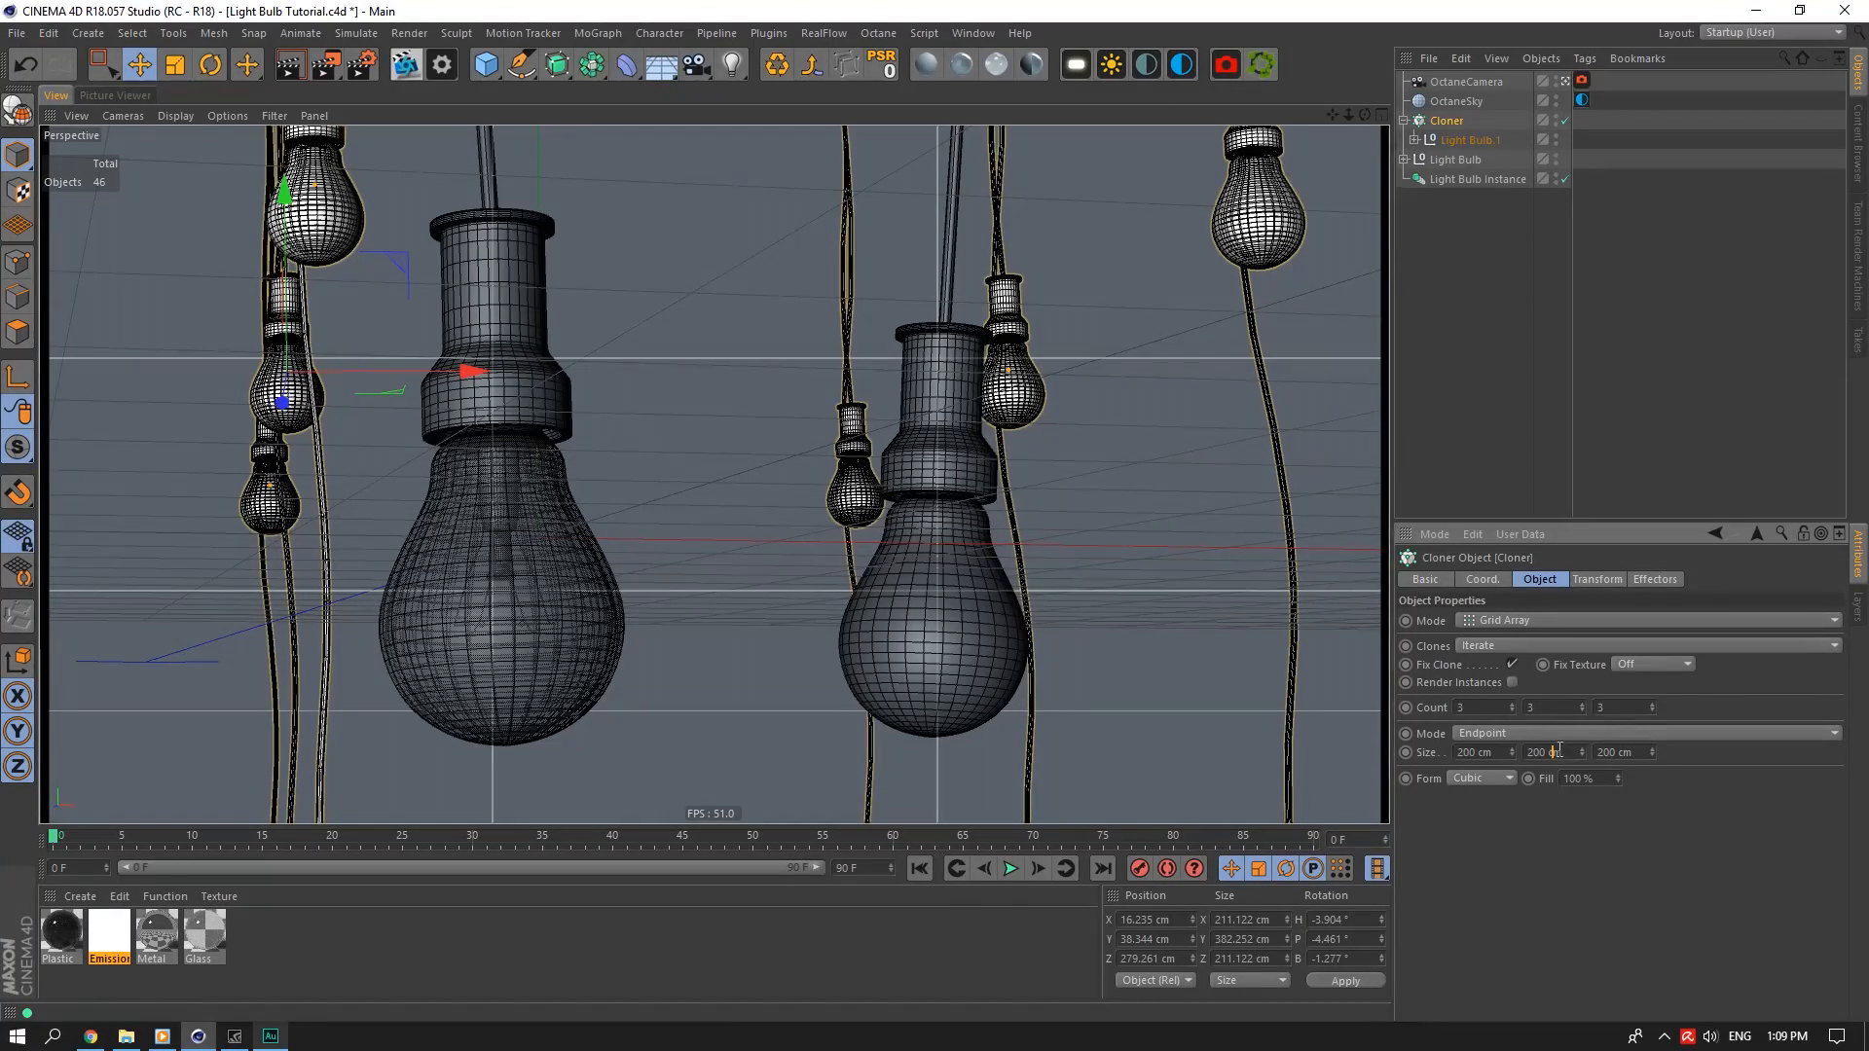
Set the Cloner's vertical grid size to 50 cm and lower the Cloner to about Y 24 cm
{"action": "key", "text": "Return"}
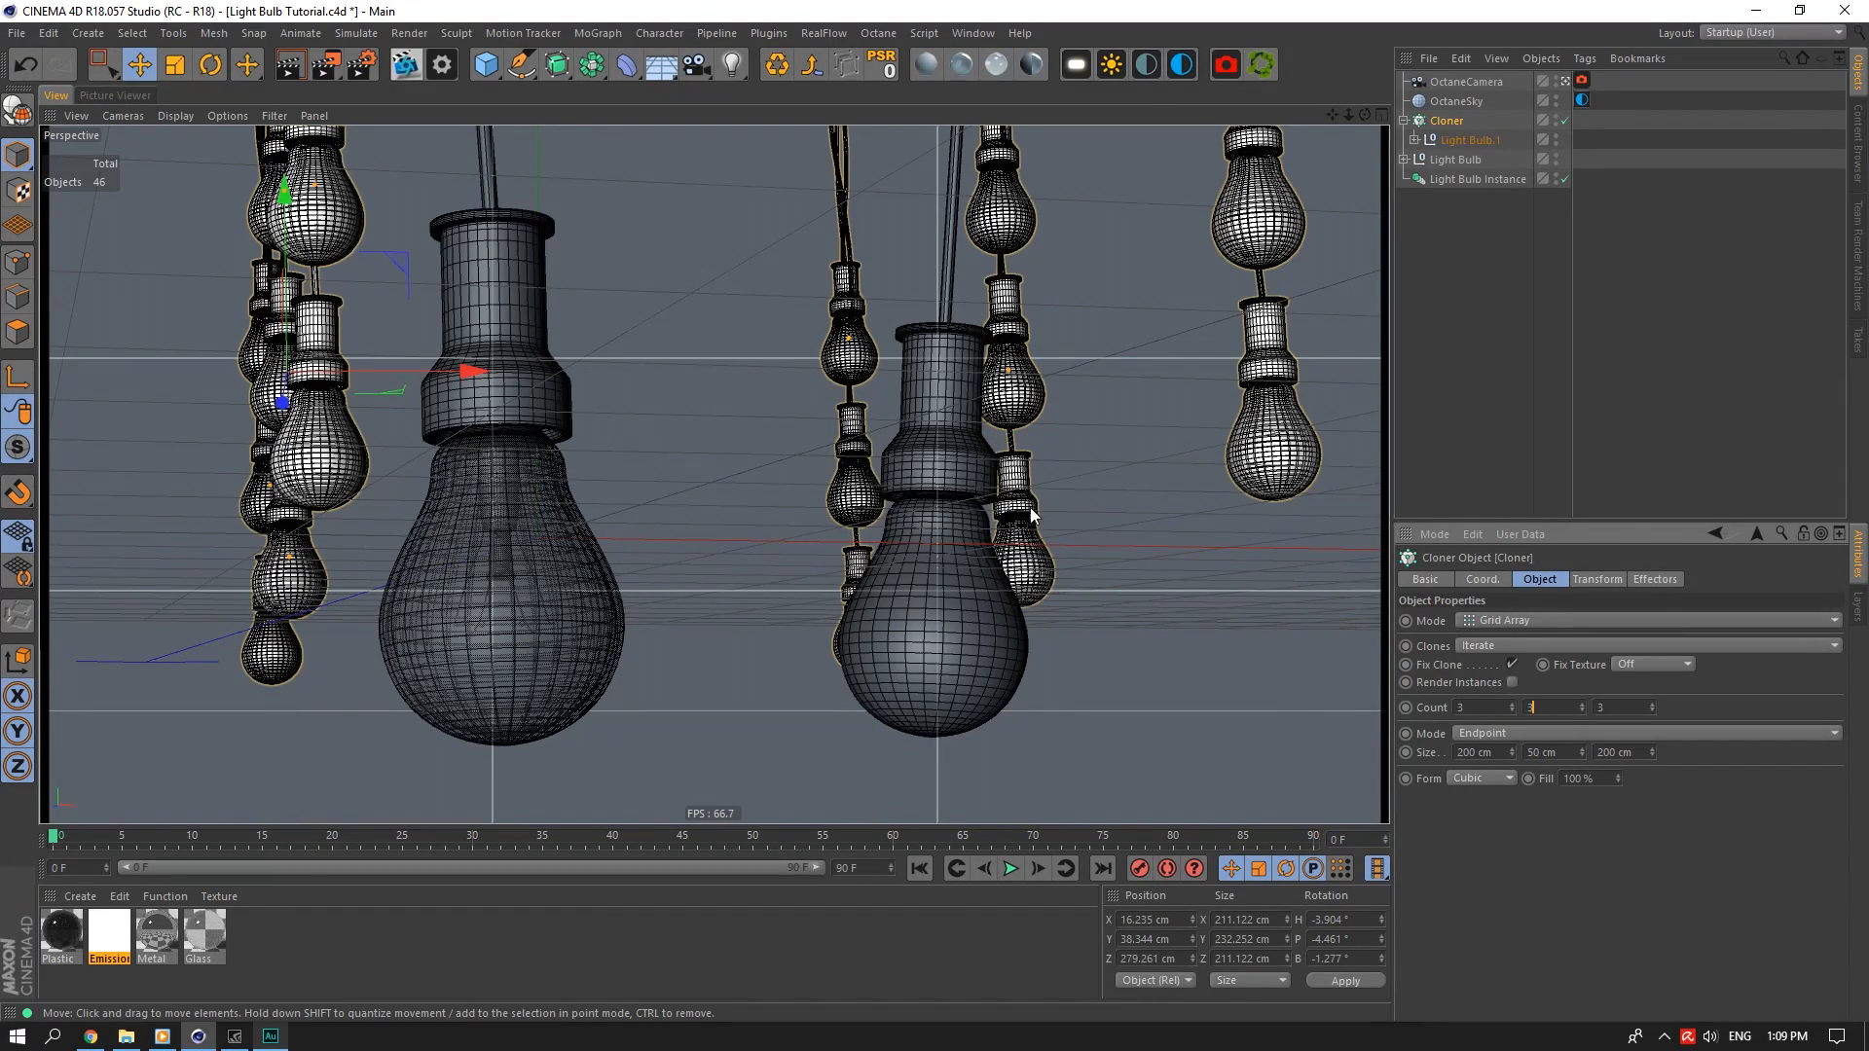
{"action": "left_click_drag", "start_coordinate": [306, 193], "coordinate": [306, 302]}
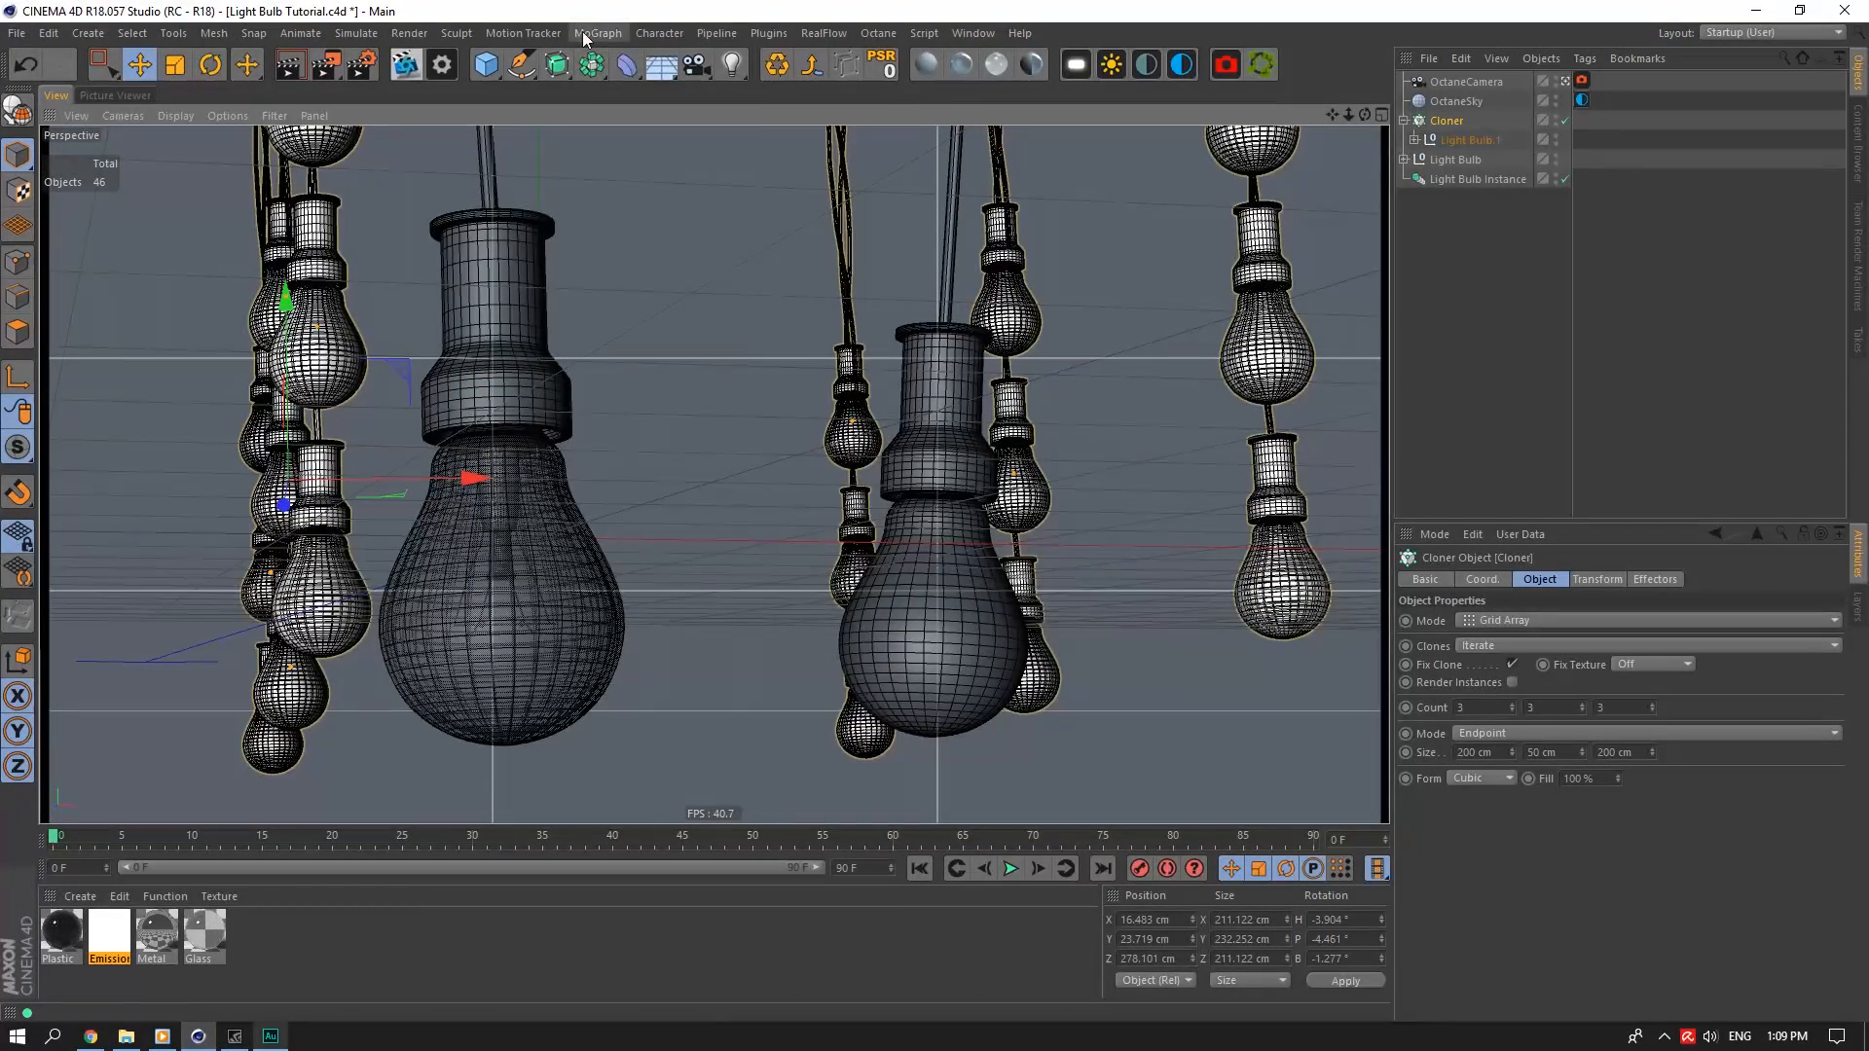
{"action": "left_click", "coordinate": [597, 34]}
{"action": "key", "text": "Escape"}
Shift the Cloner sideways to about X 60 cm and set its horizontal grid size to 150 cm
{"action": "left_click_drag", "start_coordinate": [496, 485], "coordinate": [877, 530]}
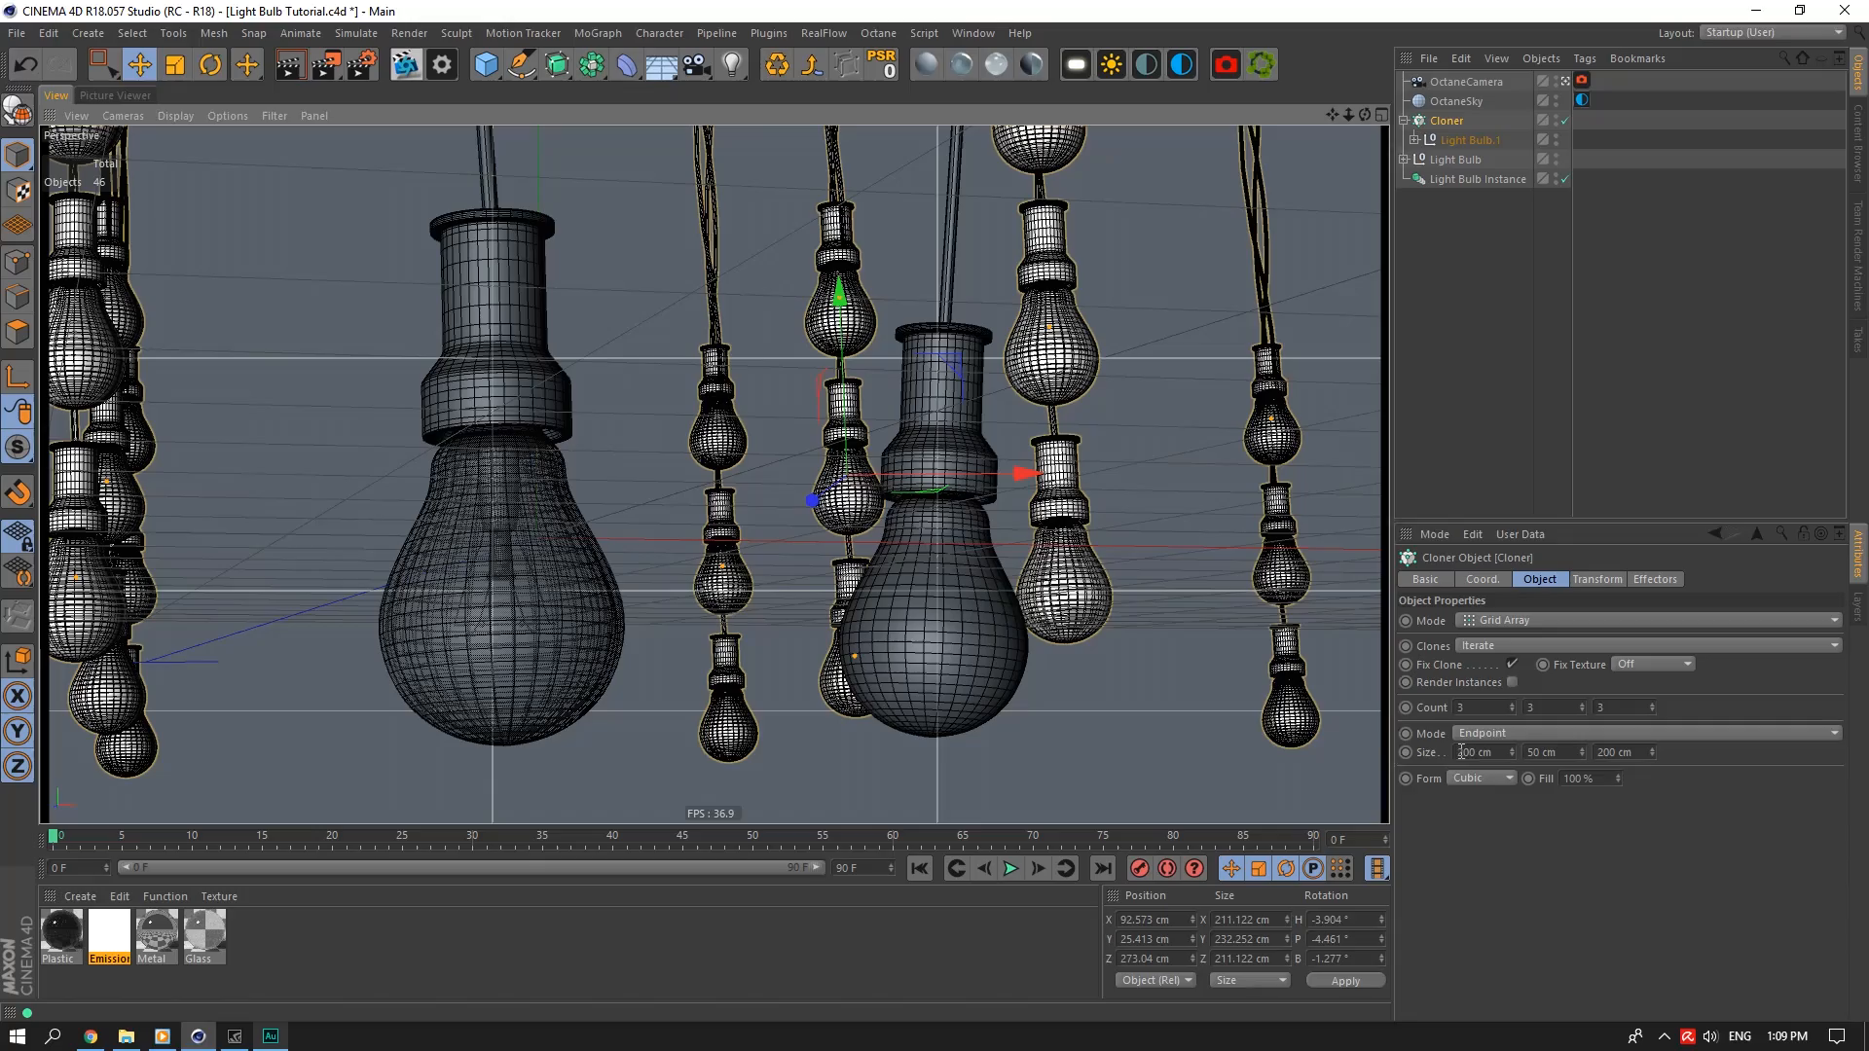
{"action": "left_click_drag", "start_coordinate": [1003, 477], "coordinate": [791, 481]}
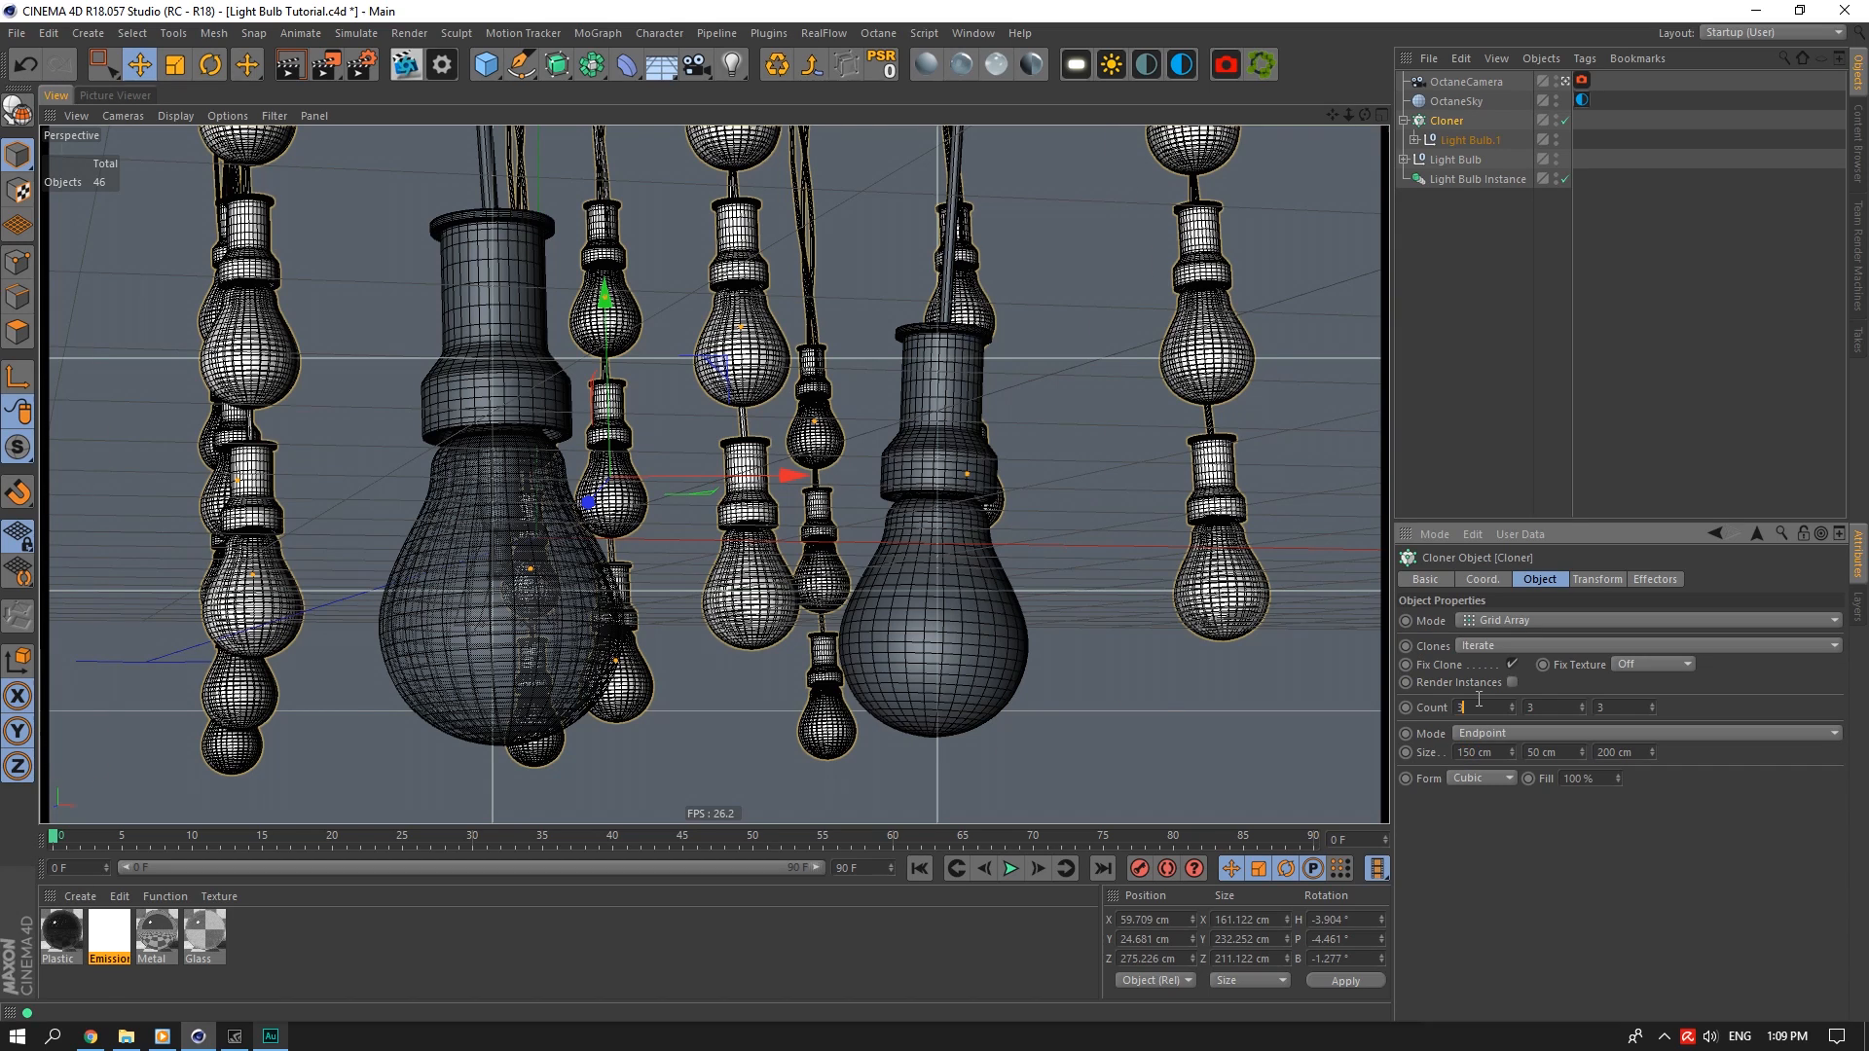
{"action": "key", "text": "Return"}
Add a Python effector to the Cloner
{"action": "left_click", "coordinate": [607, 32]}
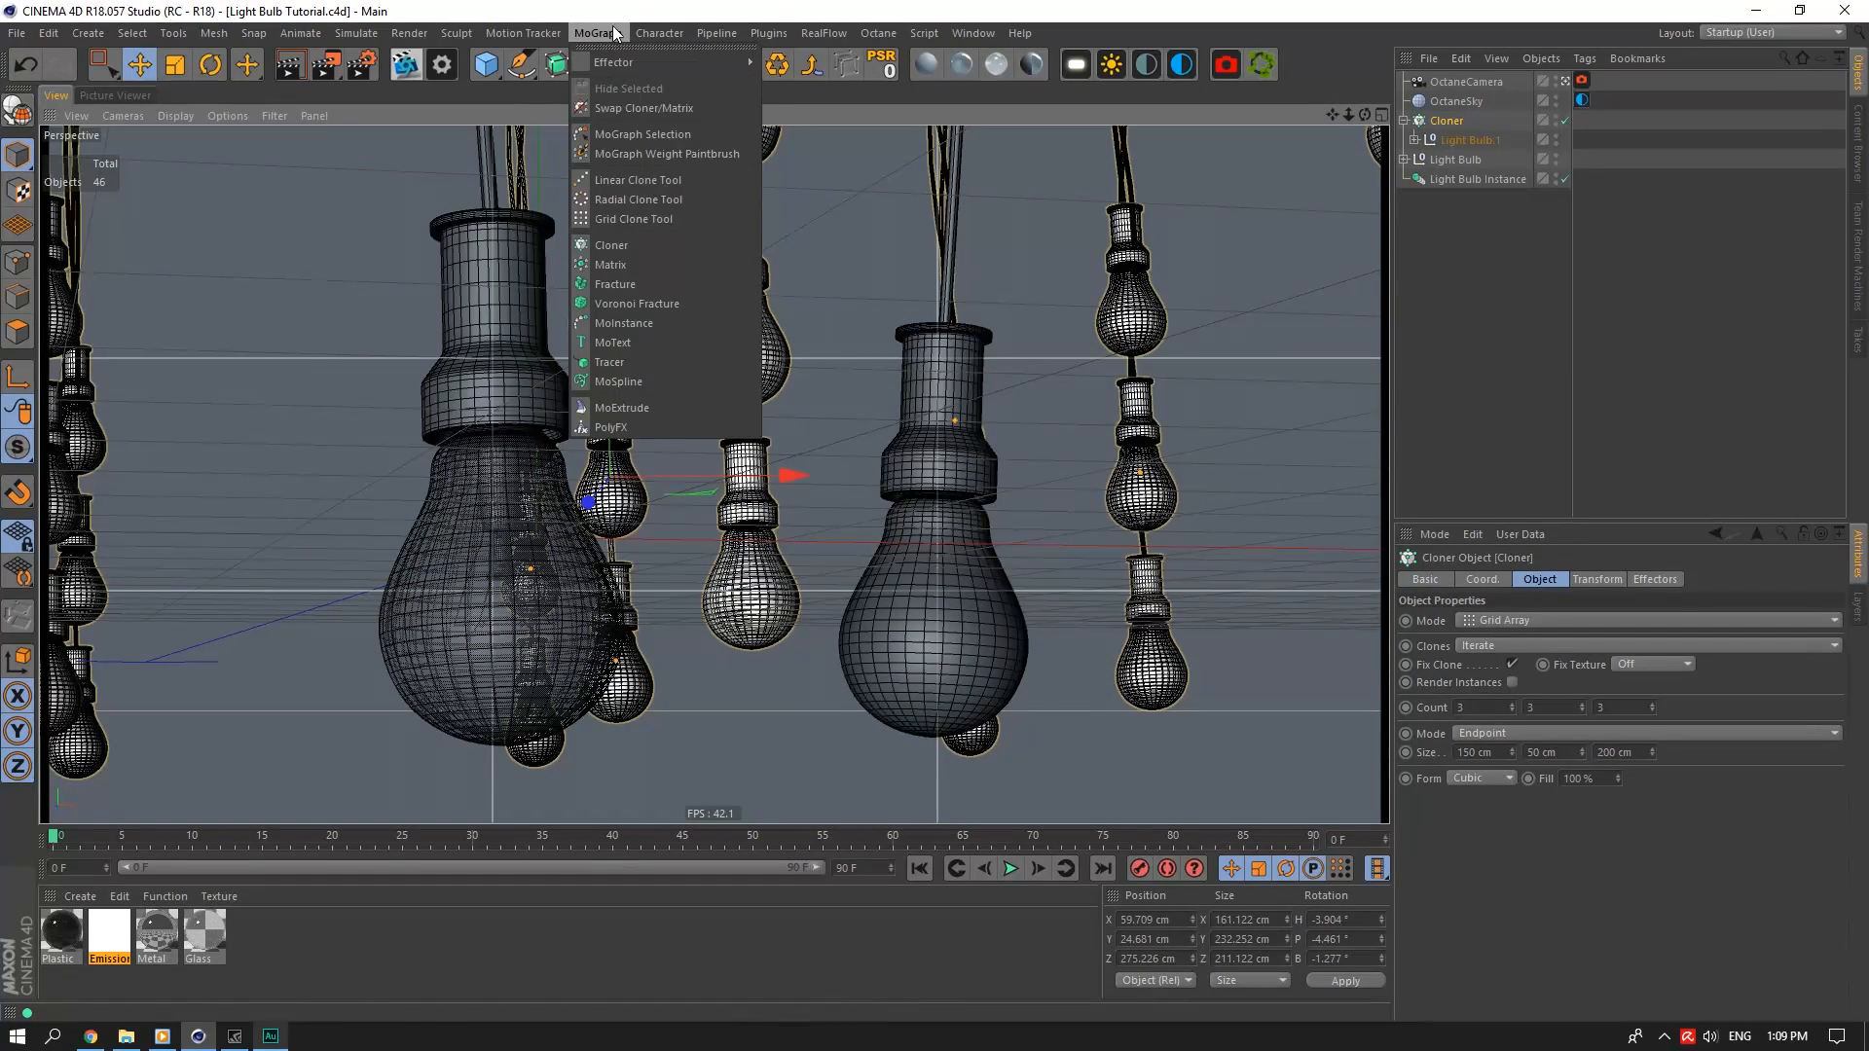
{"action": "mouse_move", "coordinate": [621, 58]}
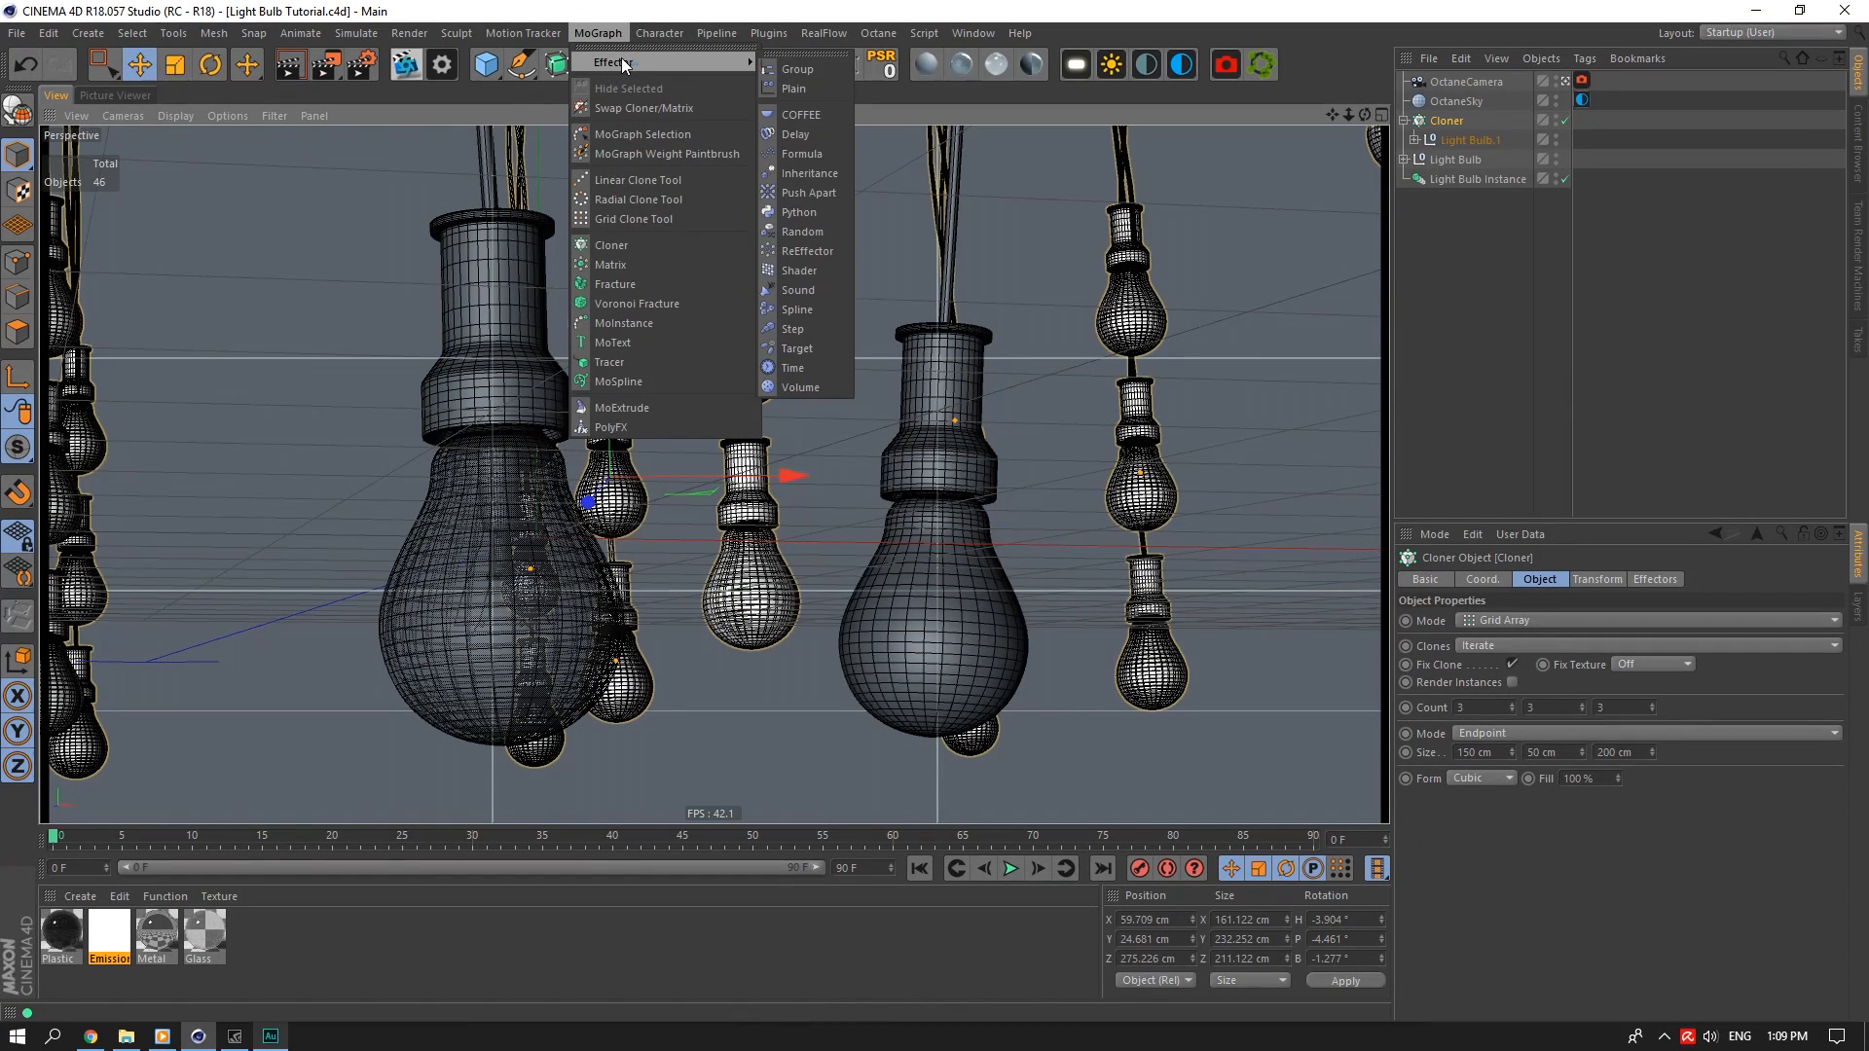
{"action": "left_click", "coordinate": [799, 212]}
{"action": "left_click", "coordinate": [1592, 579], "text": "shift"}
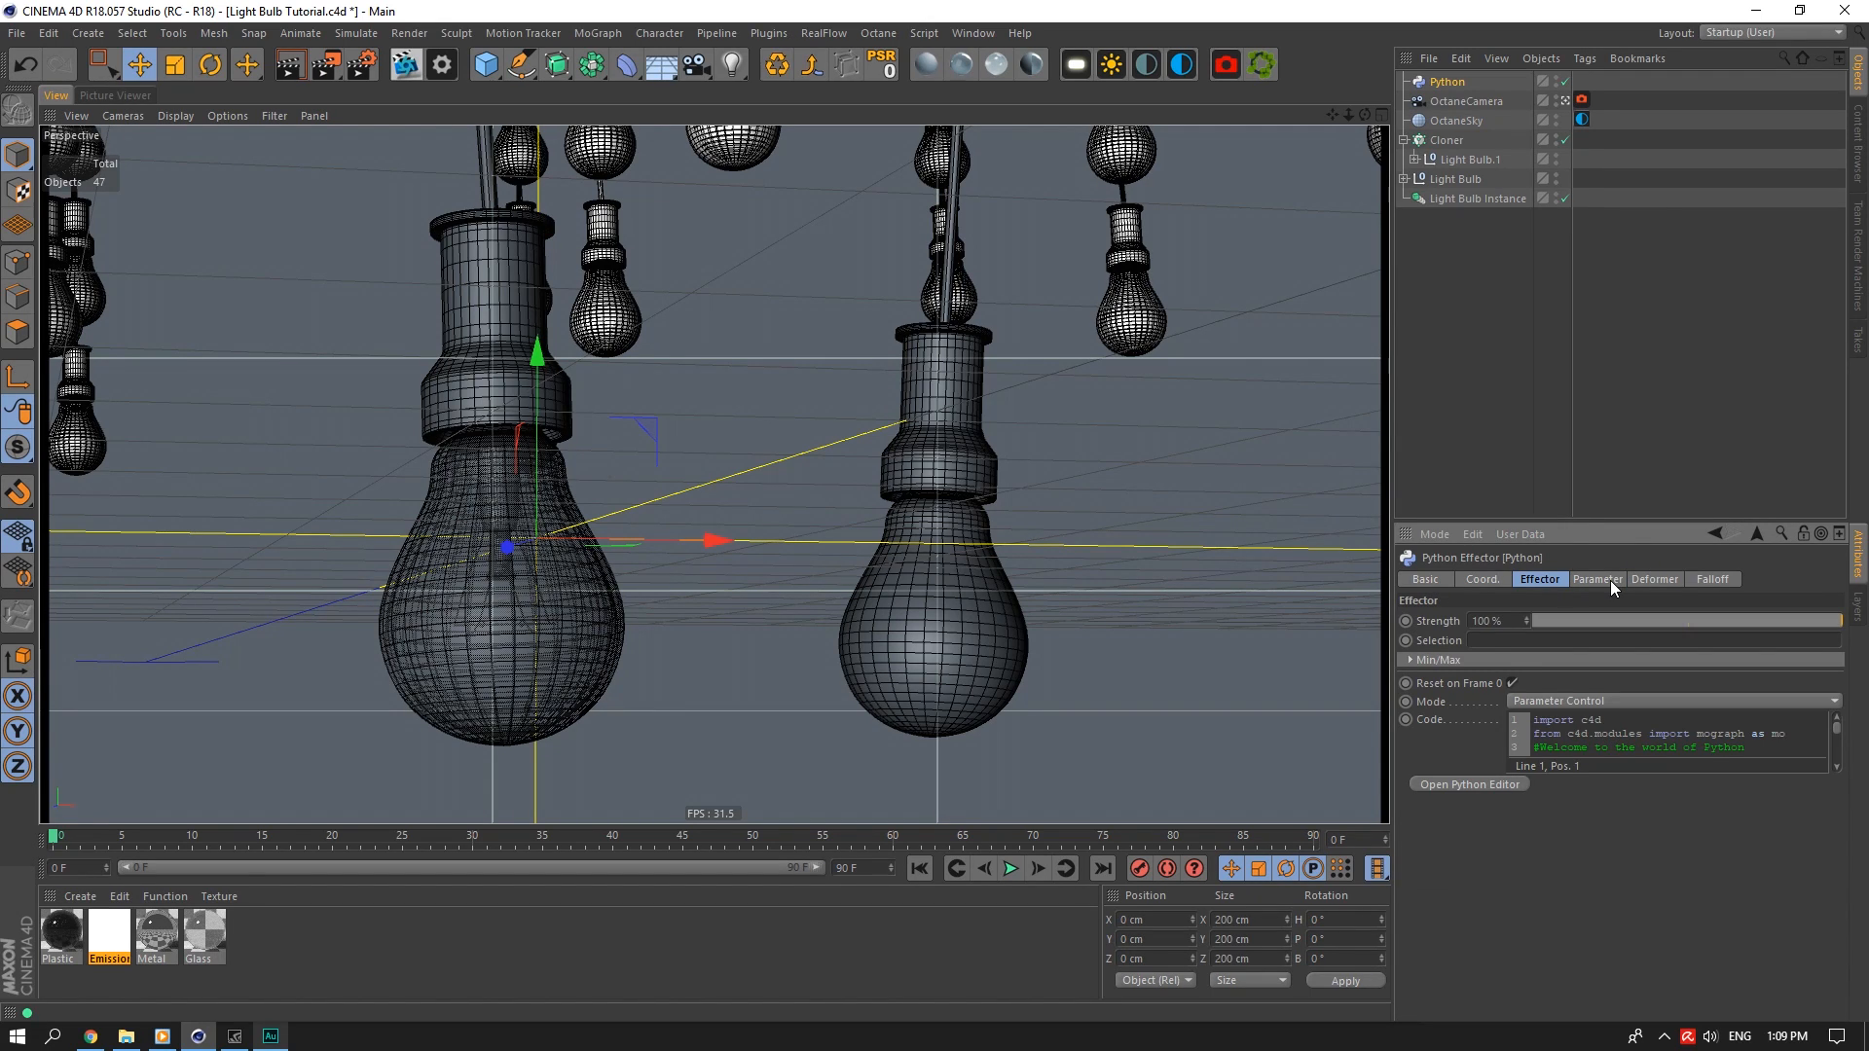
Set the Python effector's rotation to 360° heading, 10° pitch and 10° bank
{"action": "left_click", "coordinate": [1610, 580]}
{"action": "left_click", "coordinate": [1744, 671]}
{"action": "double_click", "coordinate": [1710, 674]}
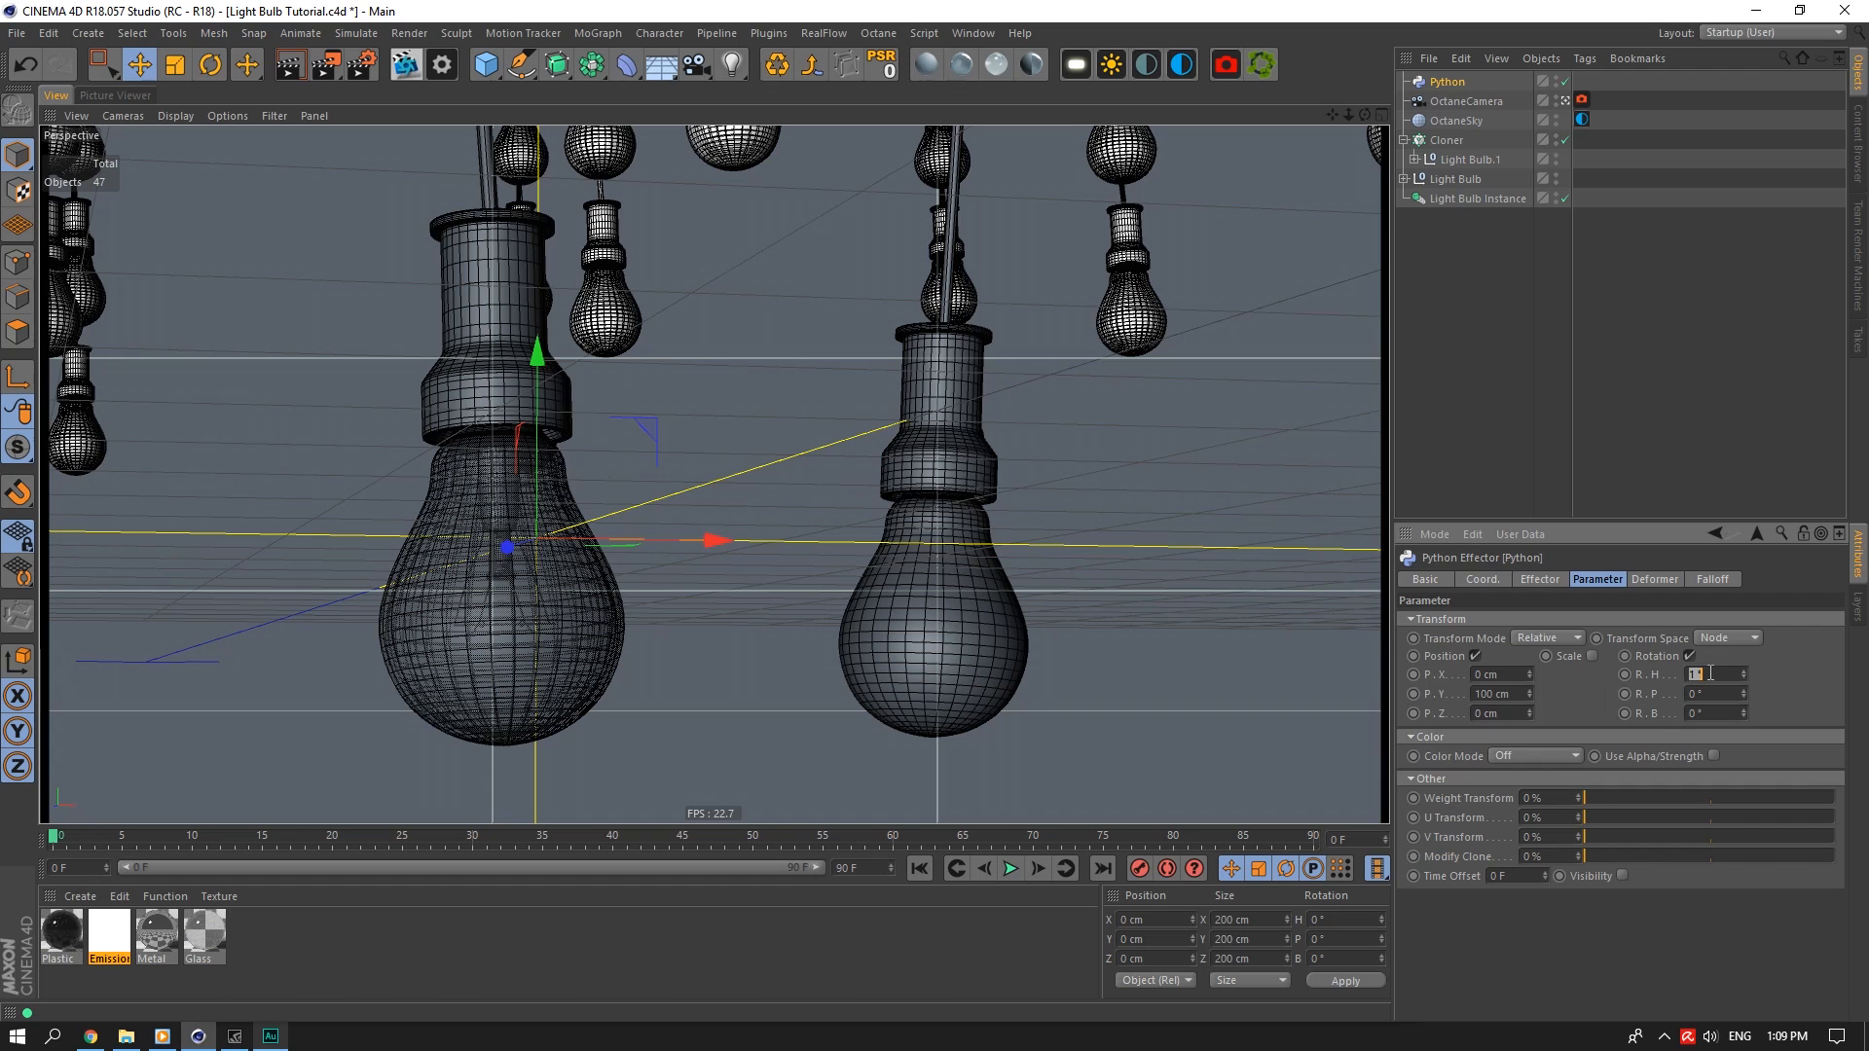
{"action": "type", "text": "360"}
{"action": "double_click", "coordinate": [1718, 694]}
{"action": "type", "text": "1"}
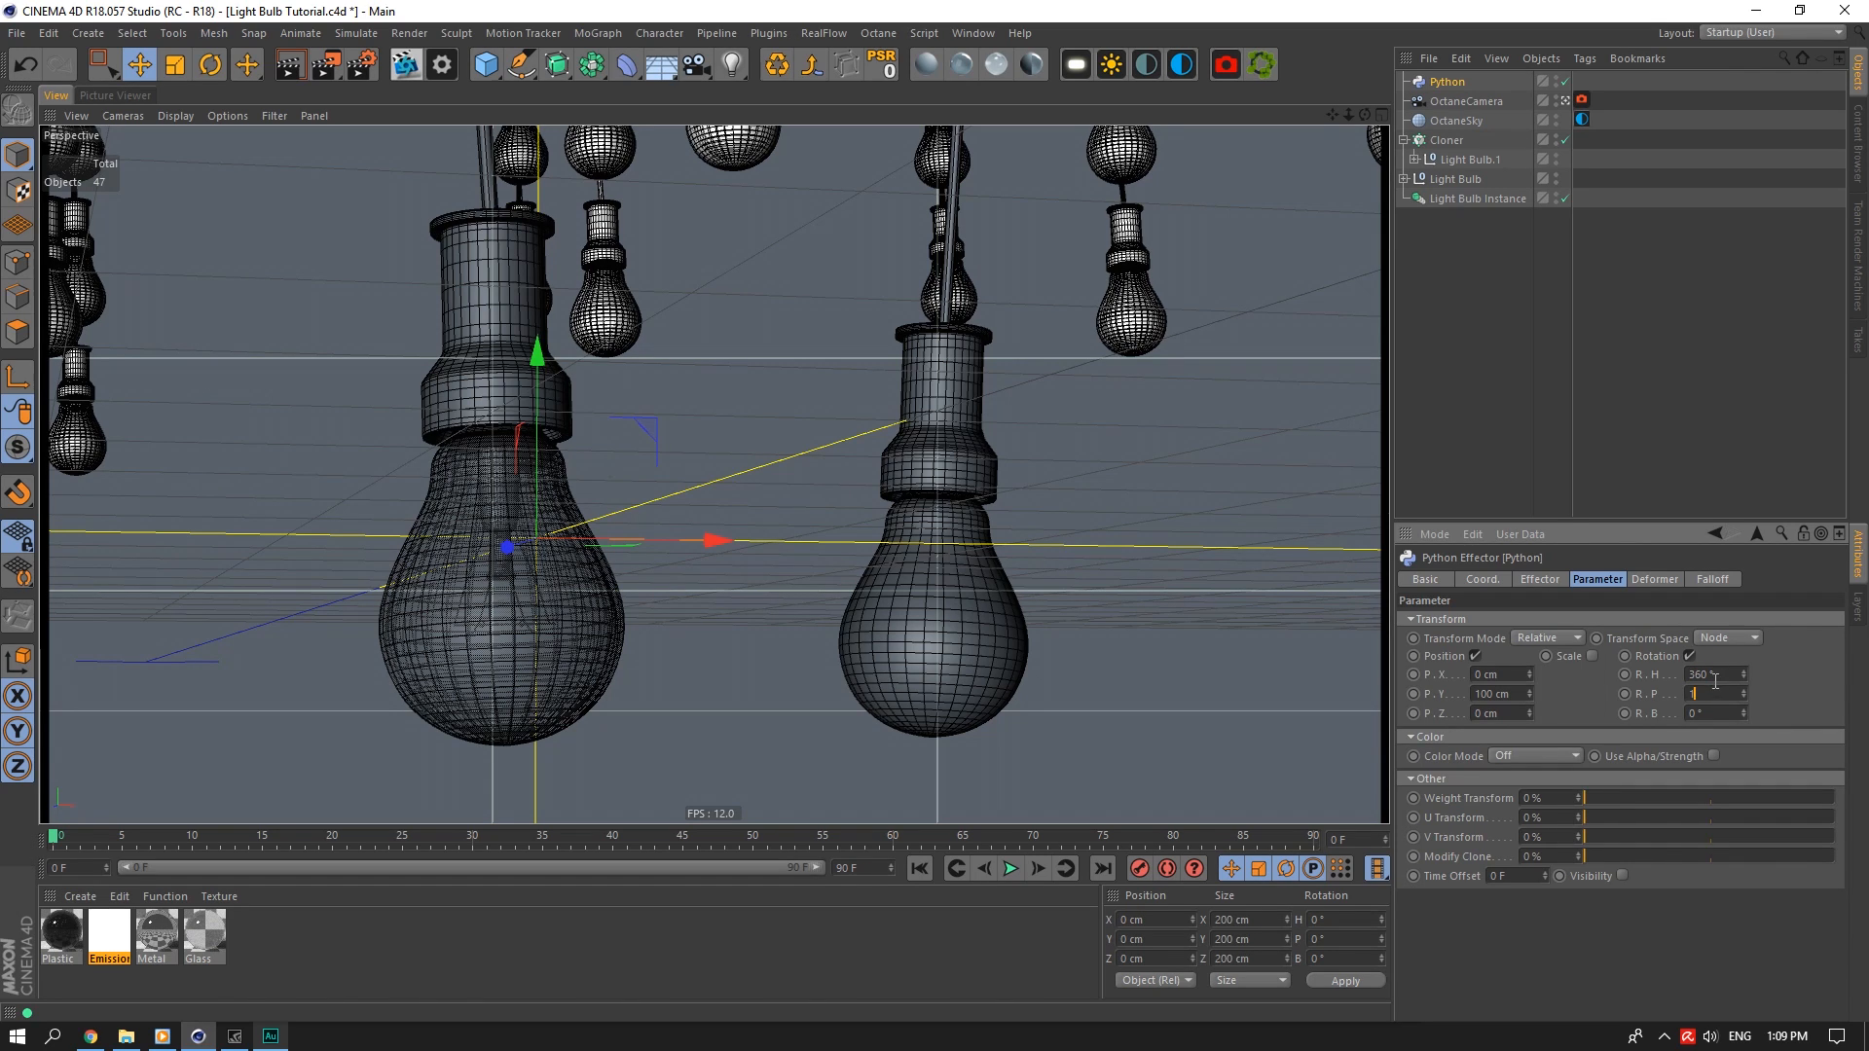
{"action": "type", "text": "0"}
{"action": "key", "text": "Return"}
{"action": "type", "text": "10"}
{"action": "key", "text": "Return"}
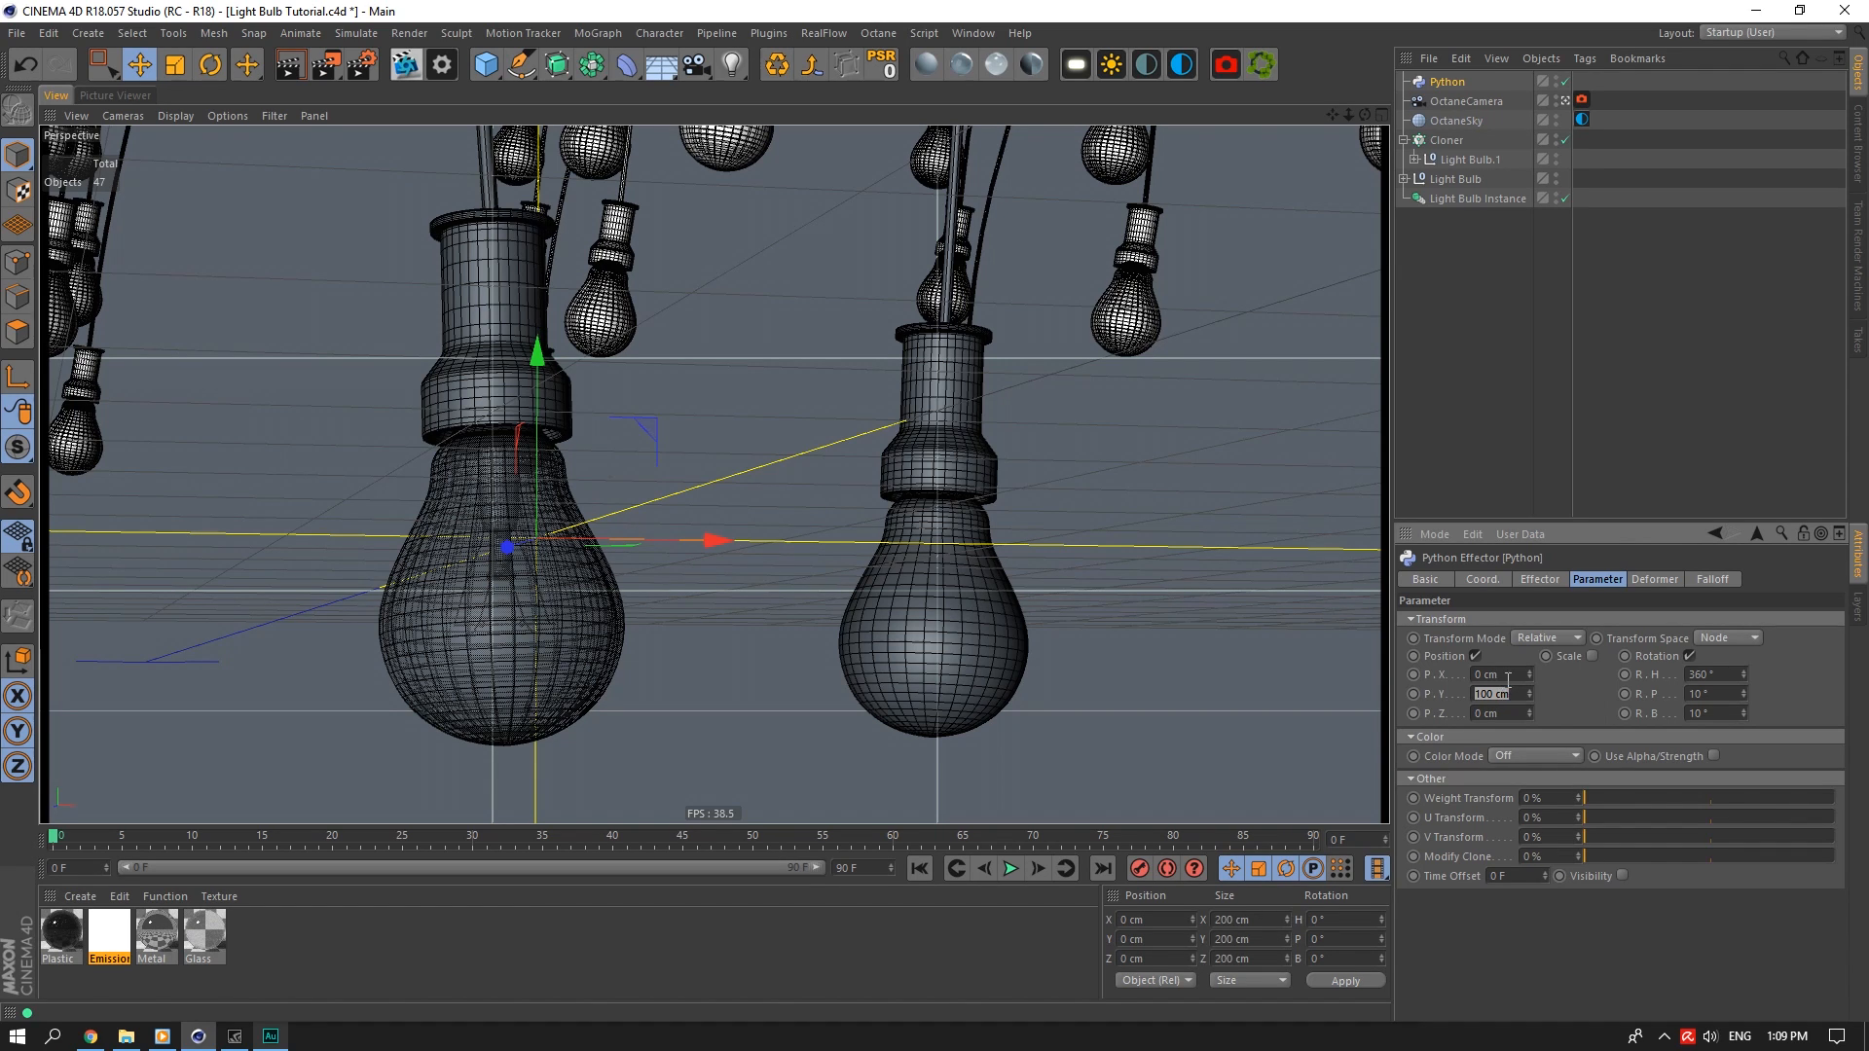
Set the Python effector's position offsets to 50 cm in X, 25 cm in Y and 50 cm in Z
{"action": "type", "text": "25"}
{"action": "double_click", "coordinate": [1508, 676]}
{"action": "type", "text": "25"}
{"action": "key", "text": "Return"}
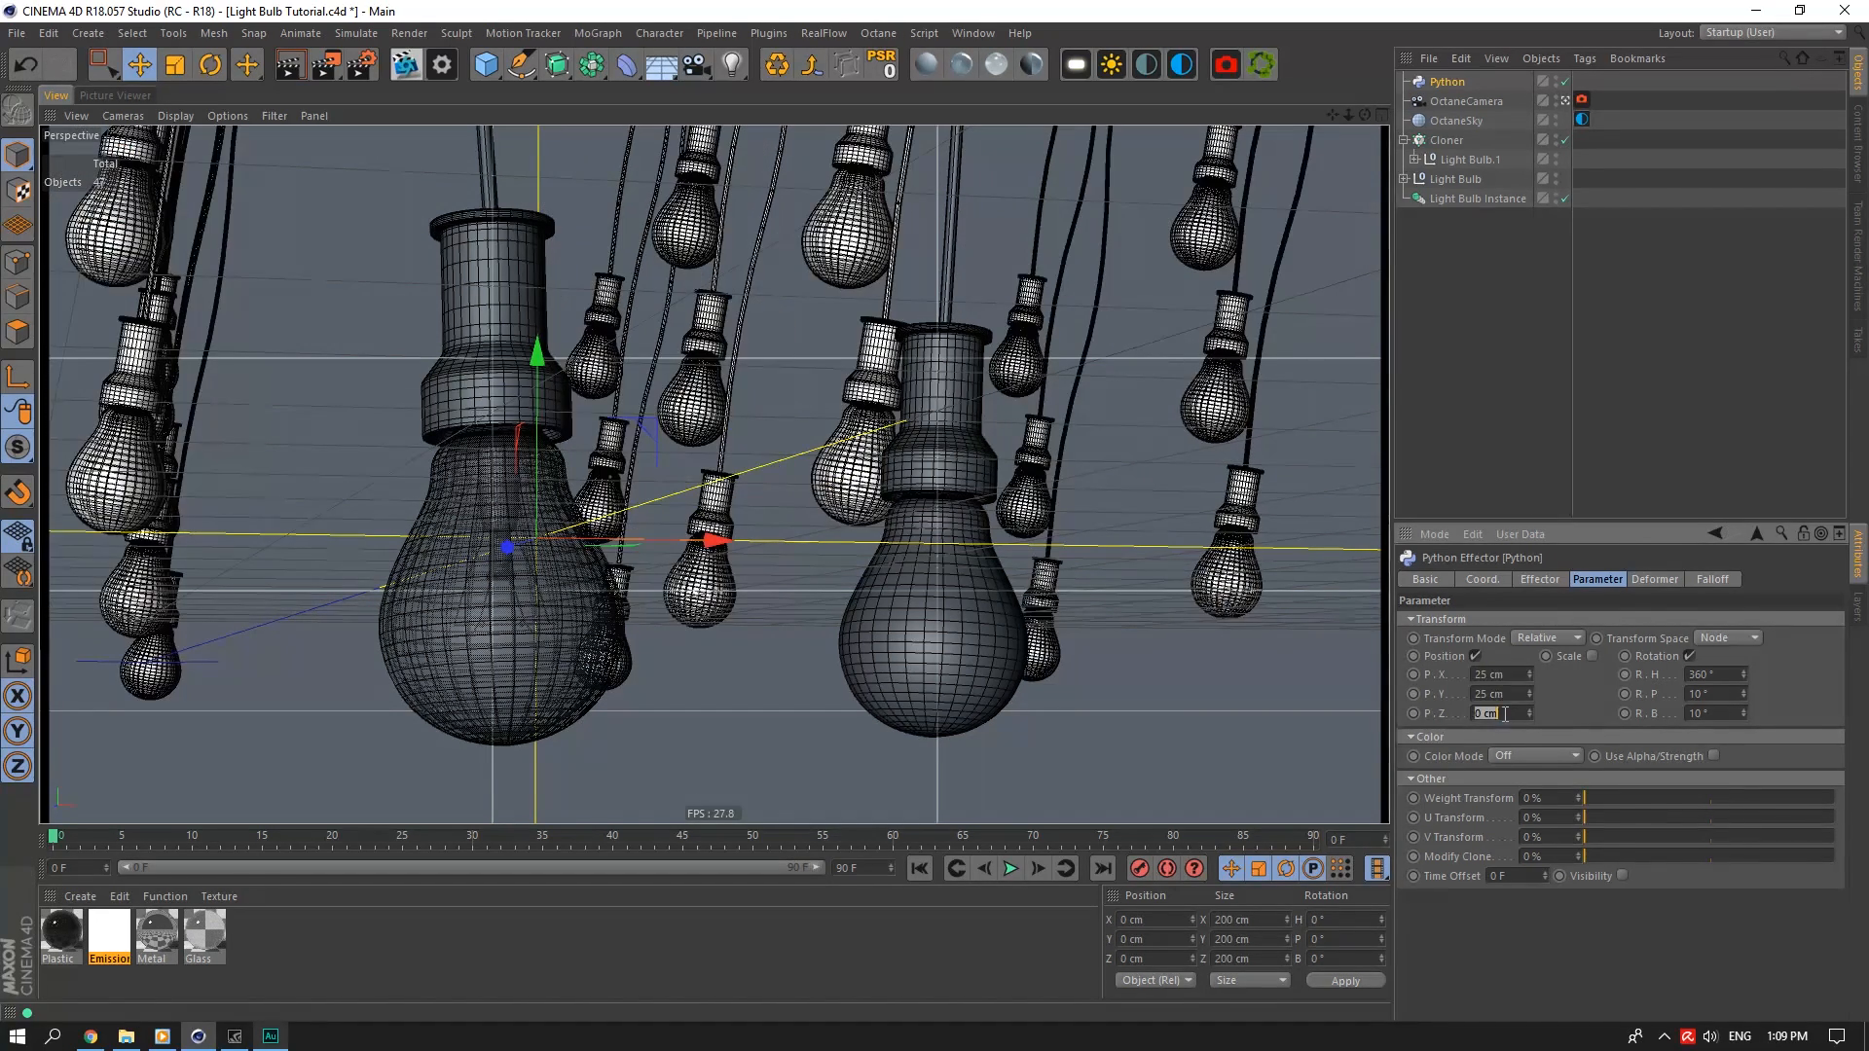
{"action": "type", "text": "50"}
{"action": "key", "text": "Return"}
{"action": "double_click", "coordinate": [1511, 672]}
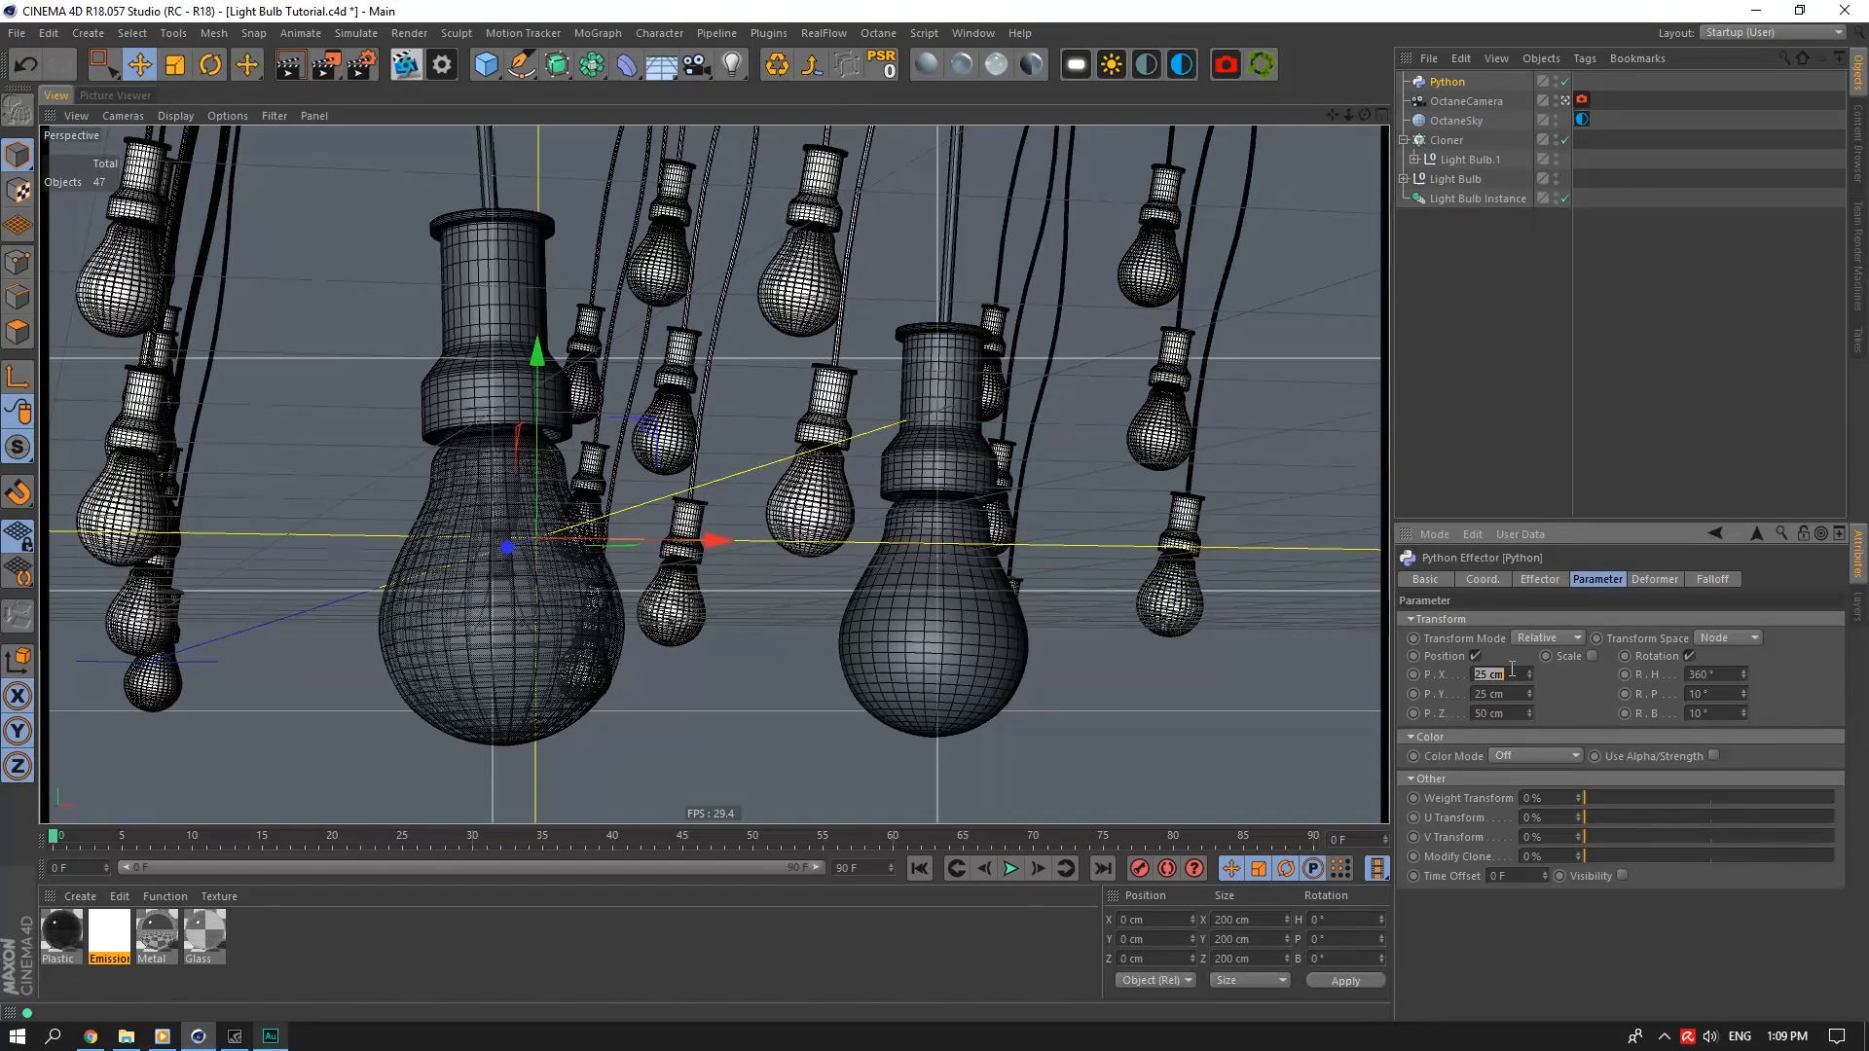
{"action": "type", "text": "50"}
{"action": "key", "text": "Tab"}
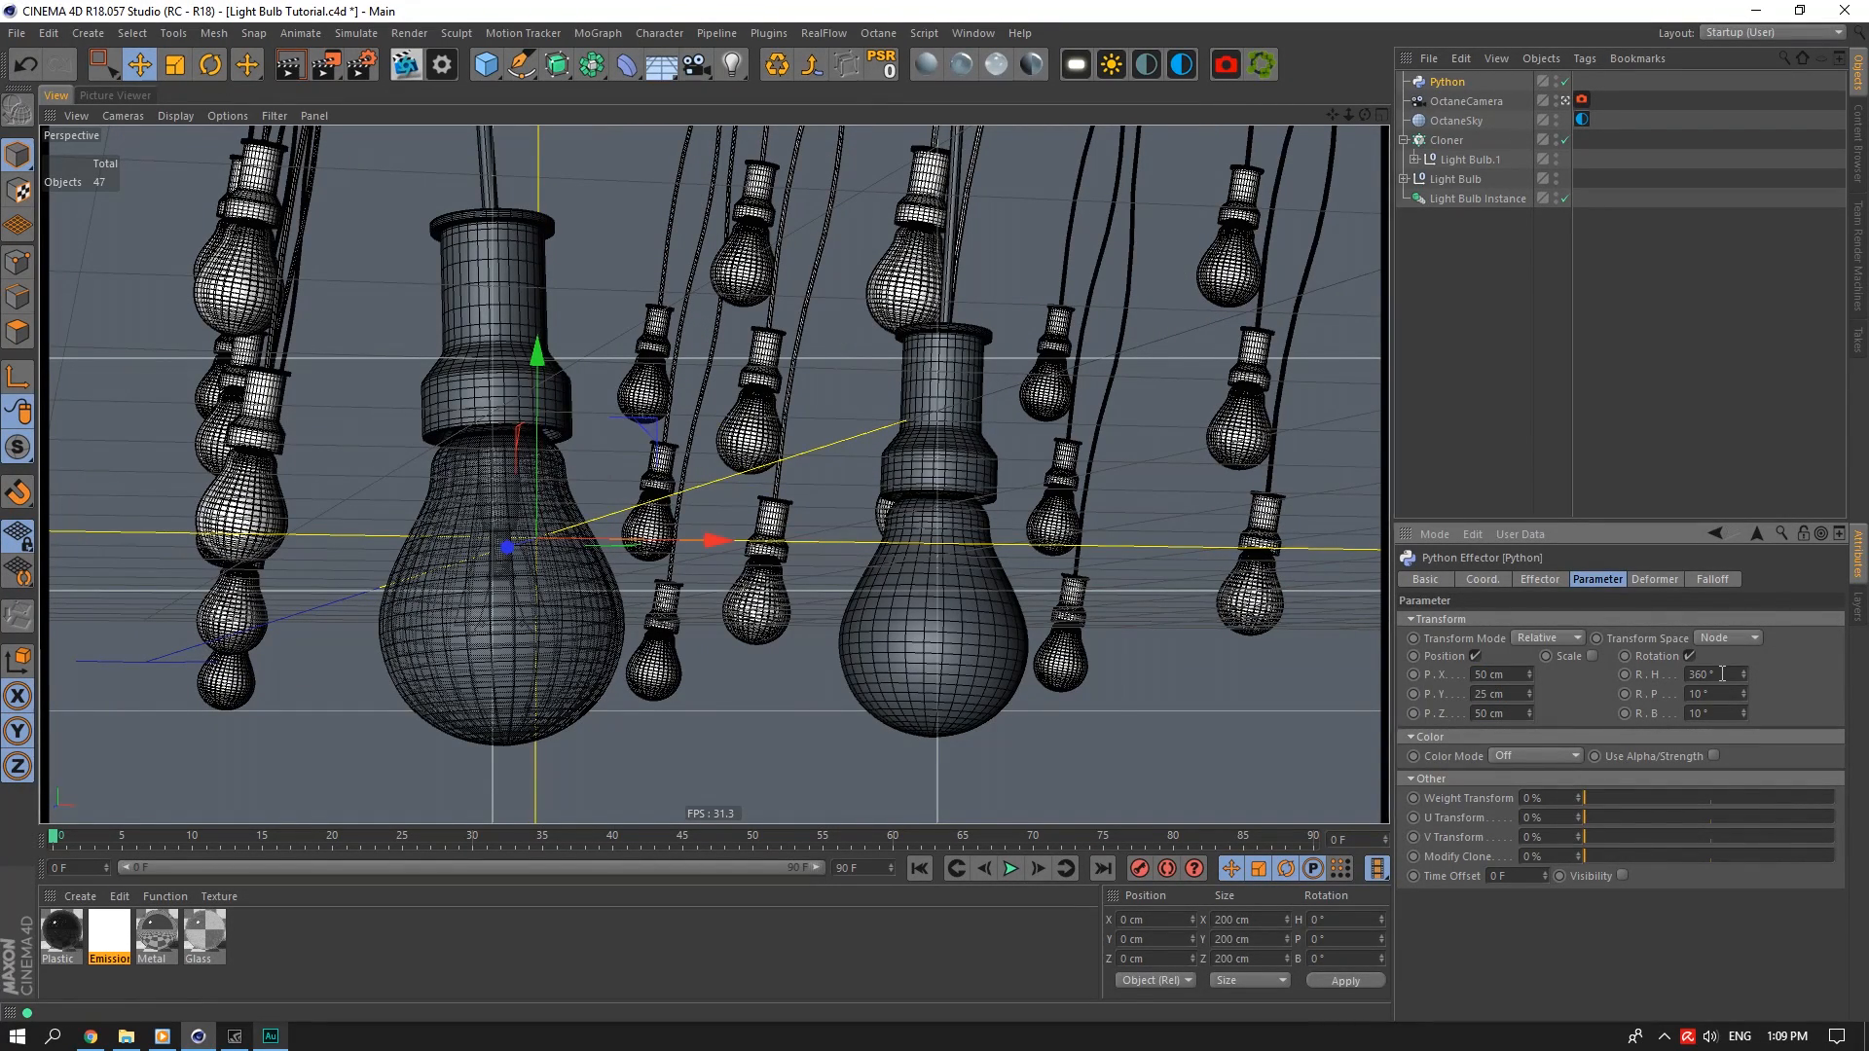
{"action": "left_click", "coordinate": [1451, 471]}
{"action": "left_click", "coordinate": [1452, 82]}
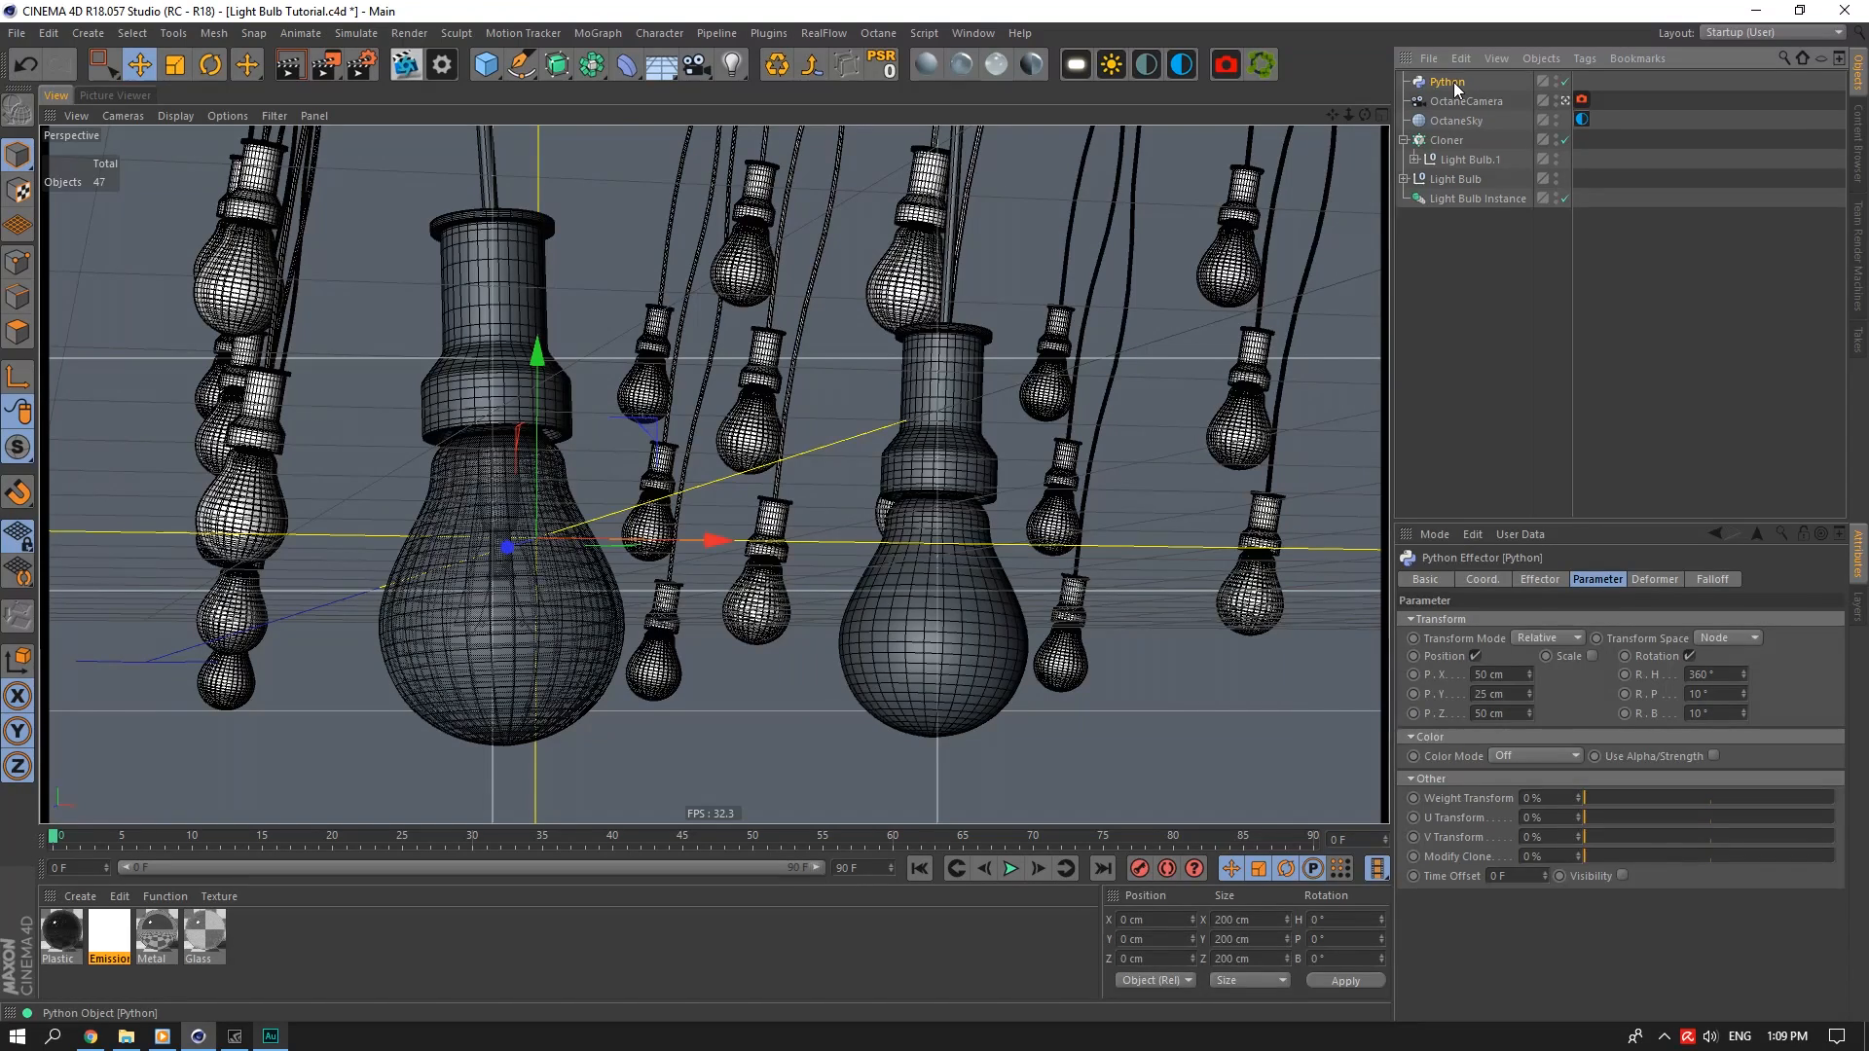
Delete the Python effector and add a Random effector in its place
{"action": "key", "text": "Delete"}
{"action": "left_click", "coordinate": [598, 33]}
{"action": "mouse_move", "coordinate": [633, 62]}
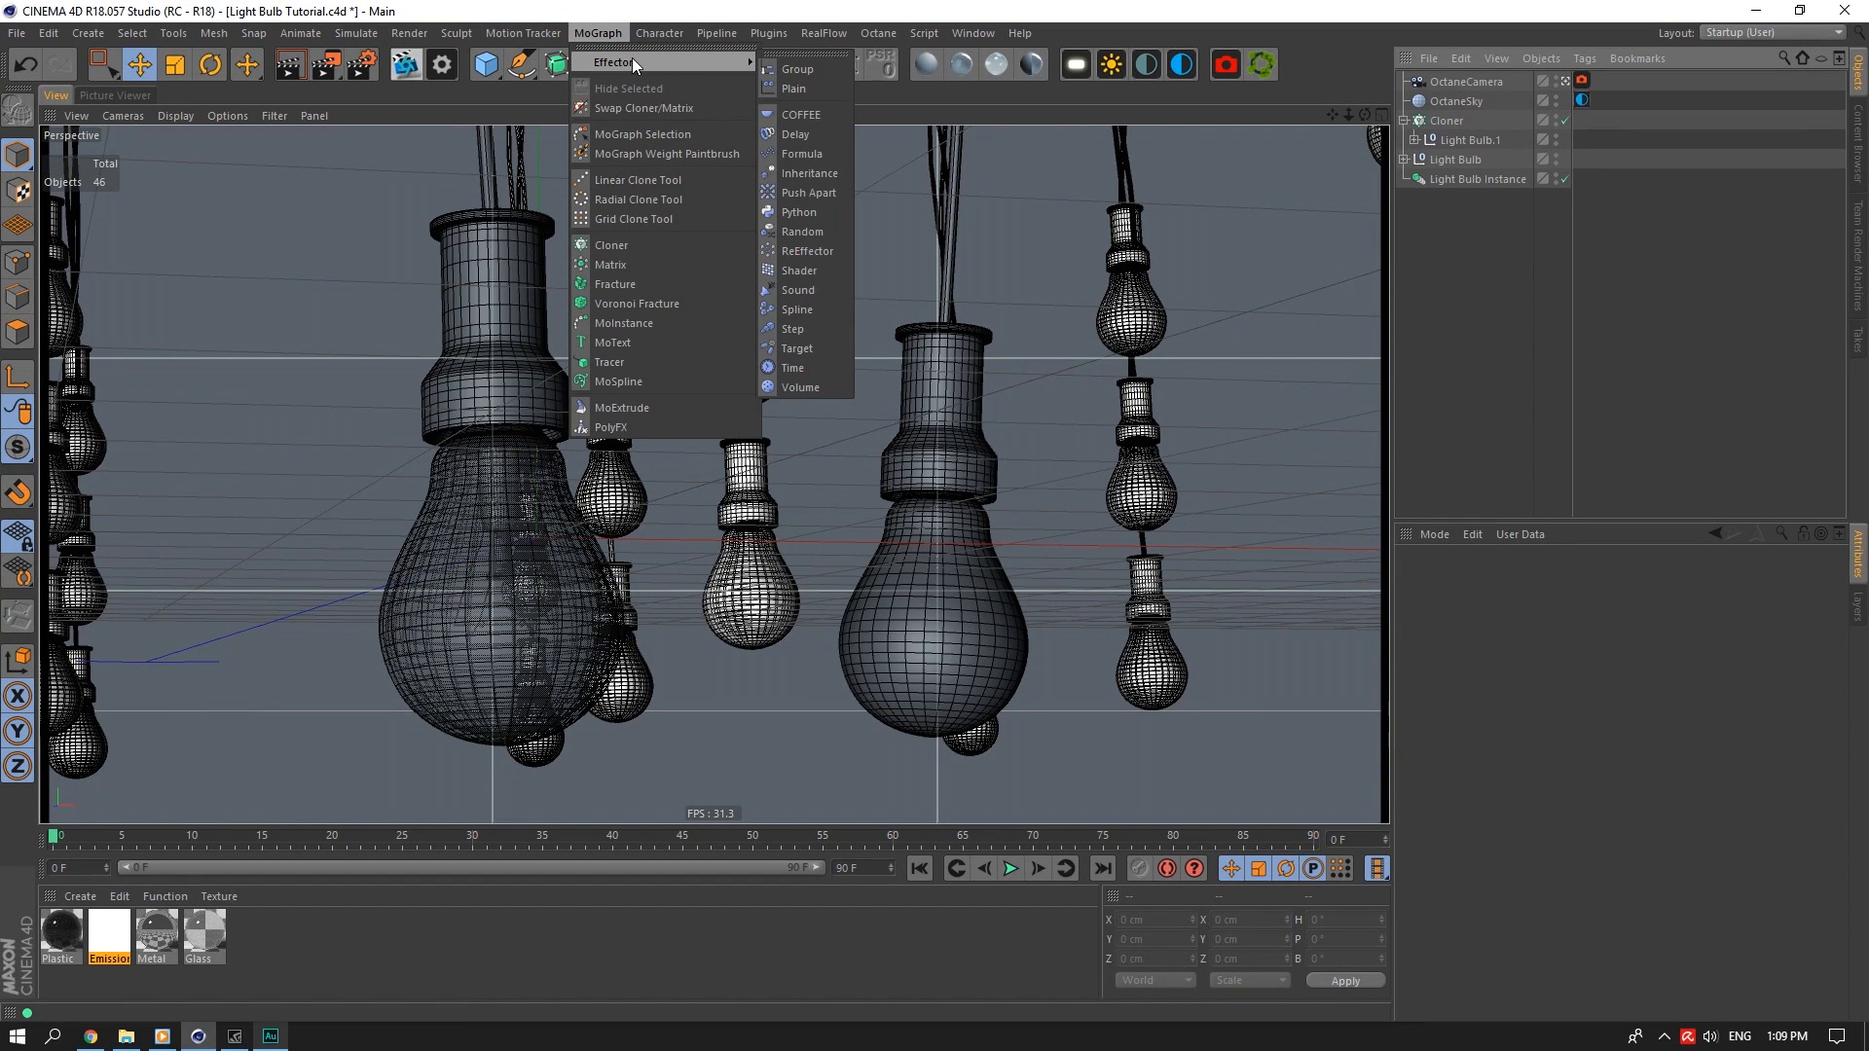
{"action": "left_click", "coordinate": [823, 230]}
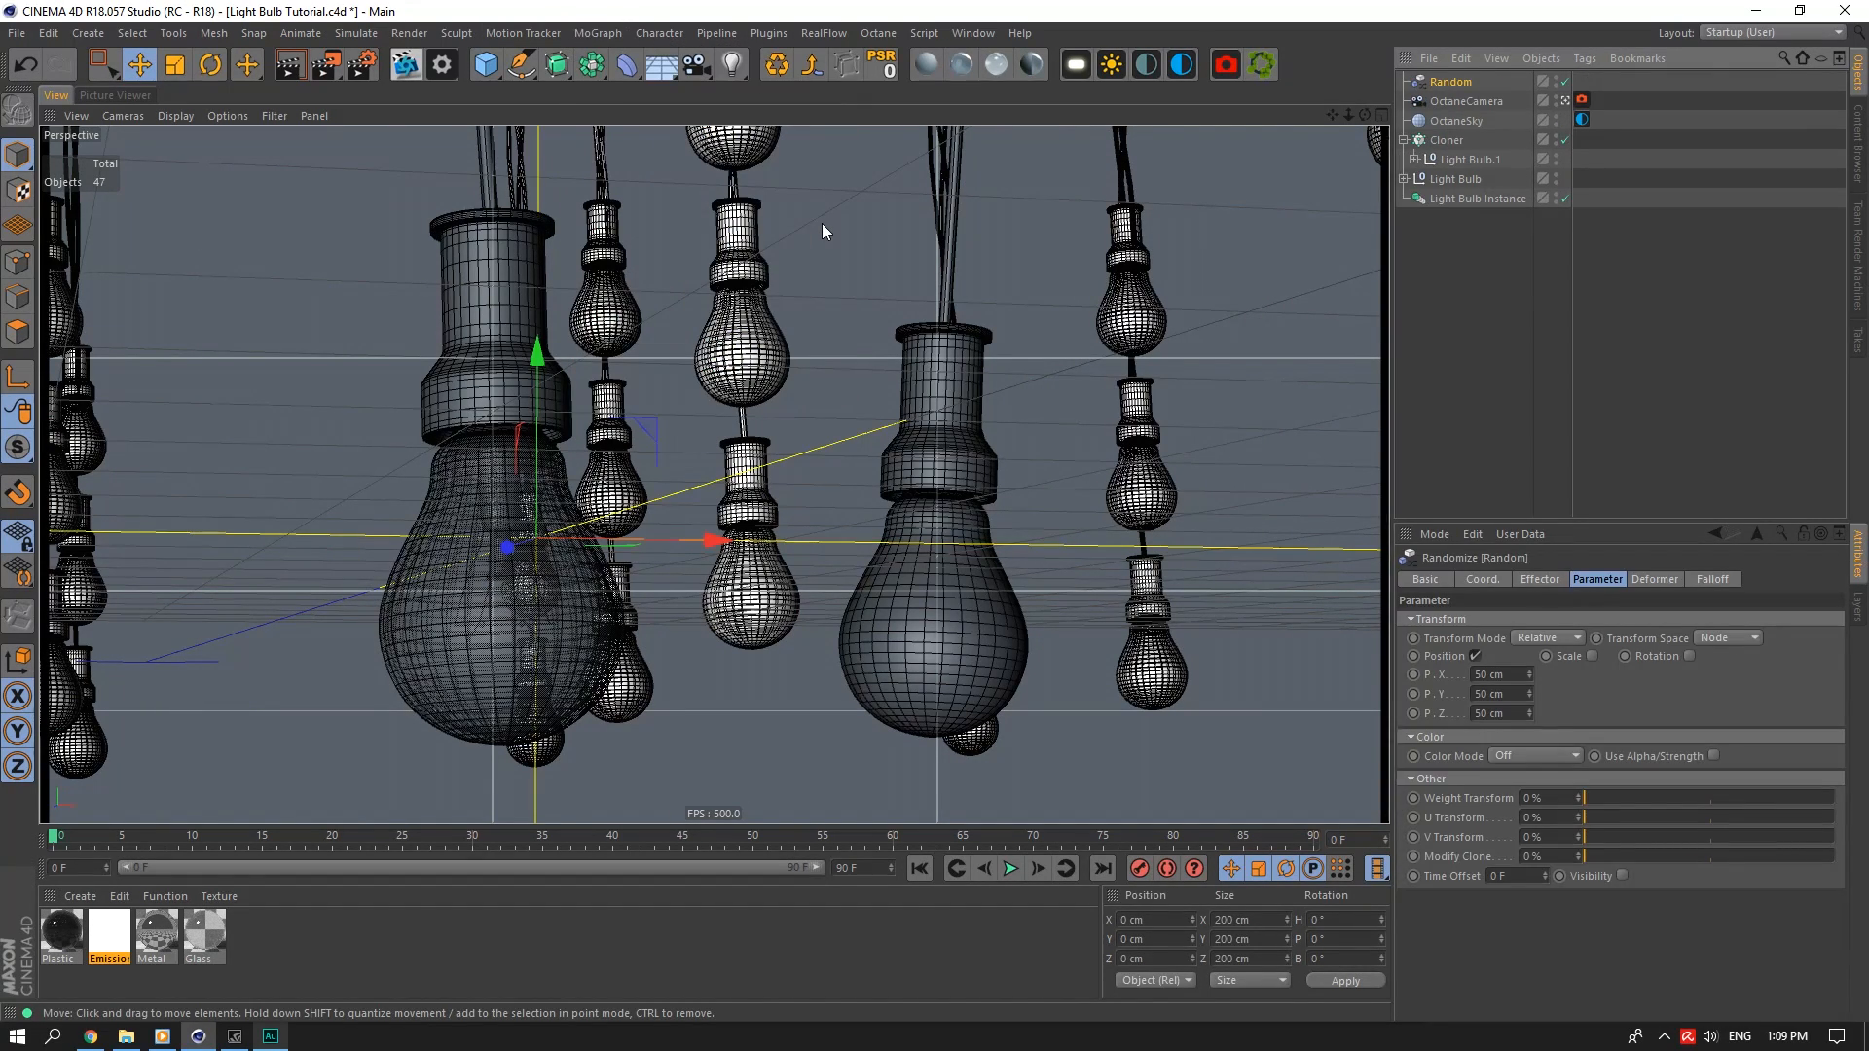
Assign the Random effector to the Cloner's effectors list
{"action": "left_click", "coordinate": [1451, 140]}
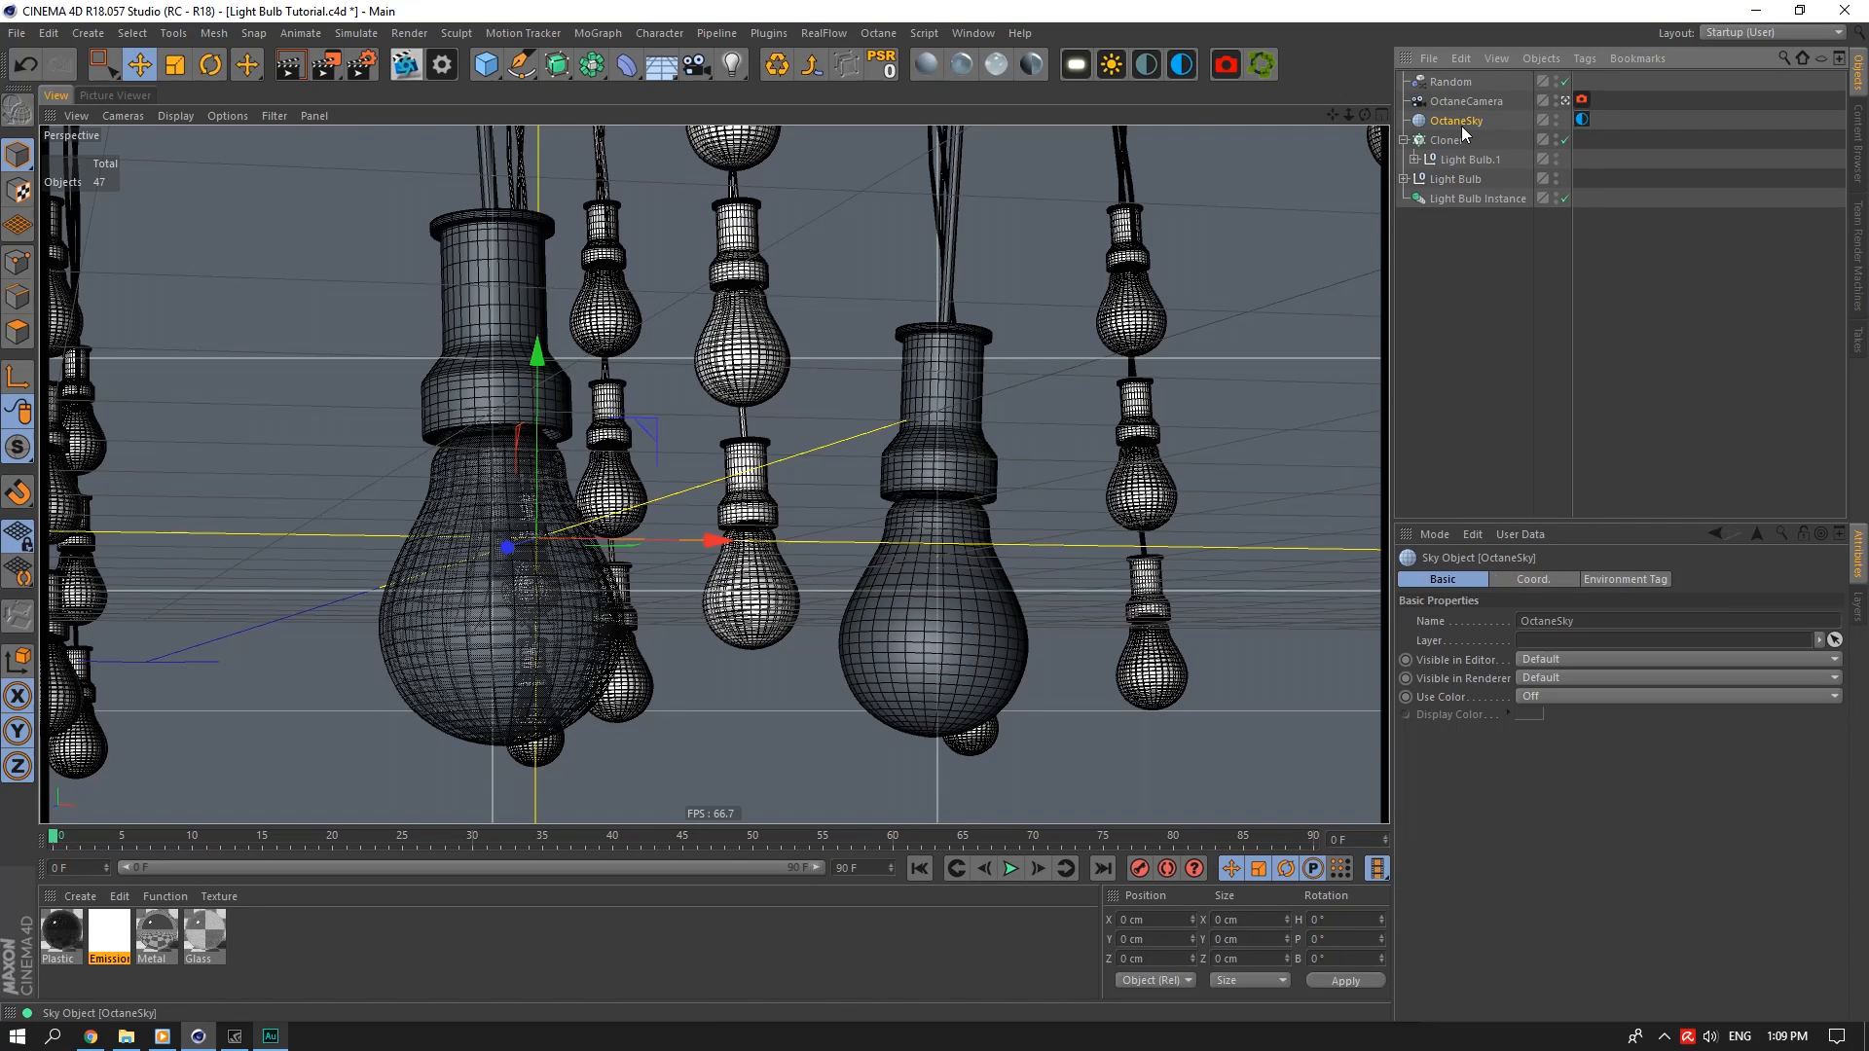
{"action": "left_click", "coordinate": [1654, 579]}
{"action": "left_click_drag", "start_coordinate": [1451, 81], "coordinate": [1460, 81]}
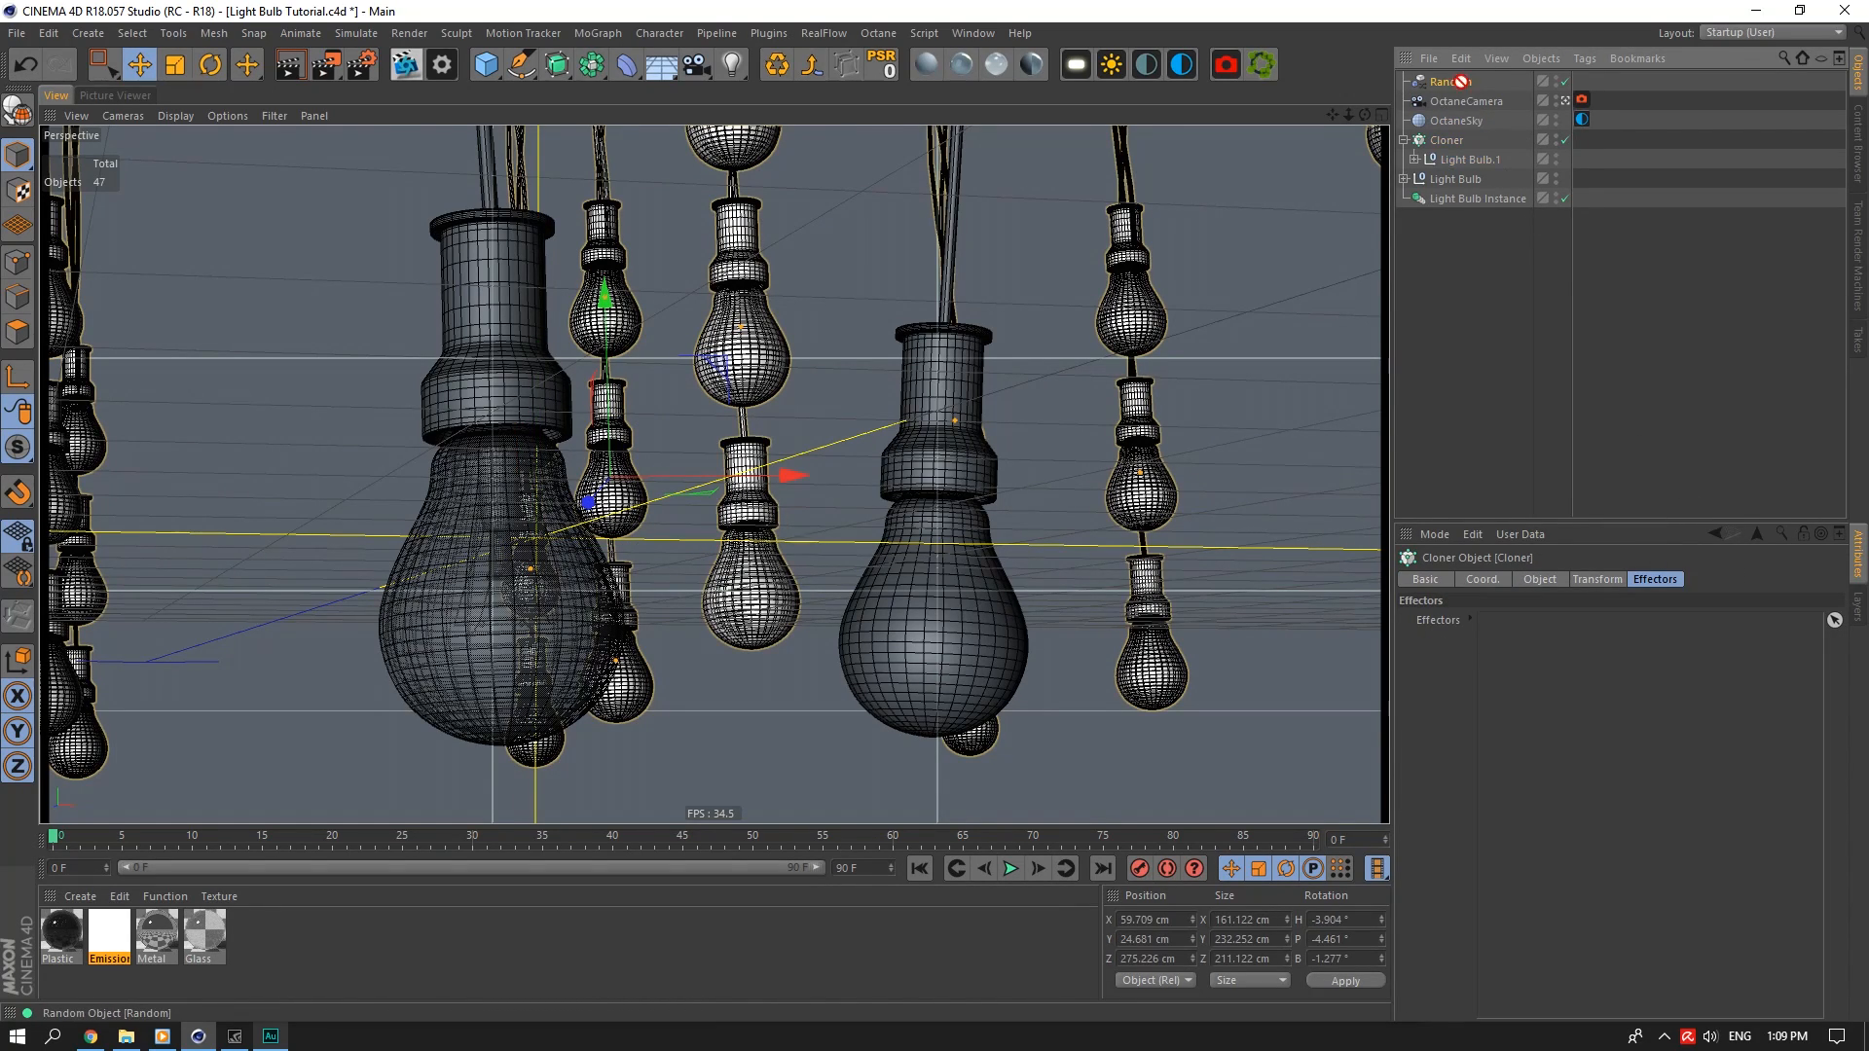
{"action": "left_click_drag", "start_coordinate": [1593, 681], "coordinate": [1595, 683]}
Enable rotation on the Random effector with 360° heading, 10° pitch and 10° bank, and set its Y position offset to 25 cm
{"action": "left_click", "coordinate": [1454, 83]}
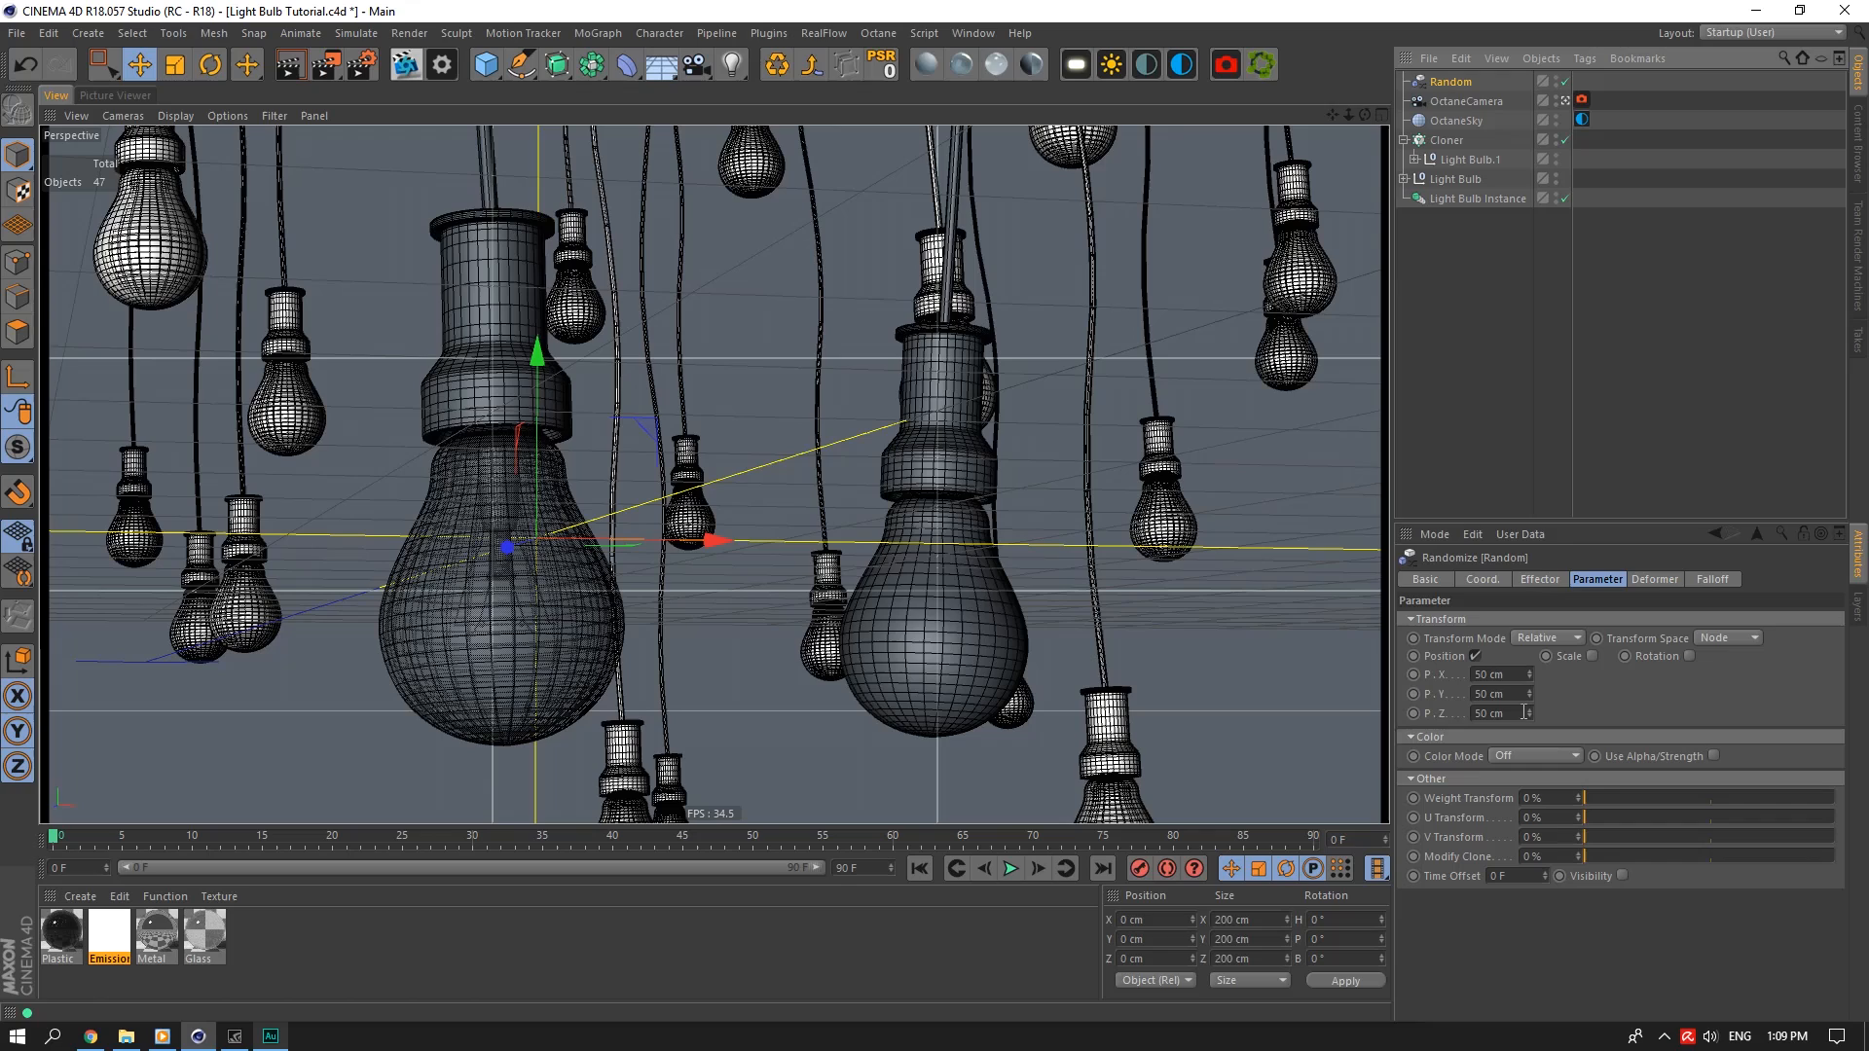
{"action": "left_click", "coordinate": [1716, 675]}
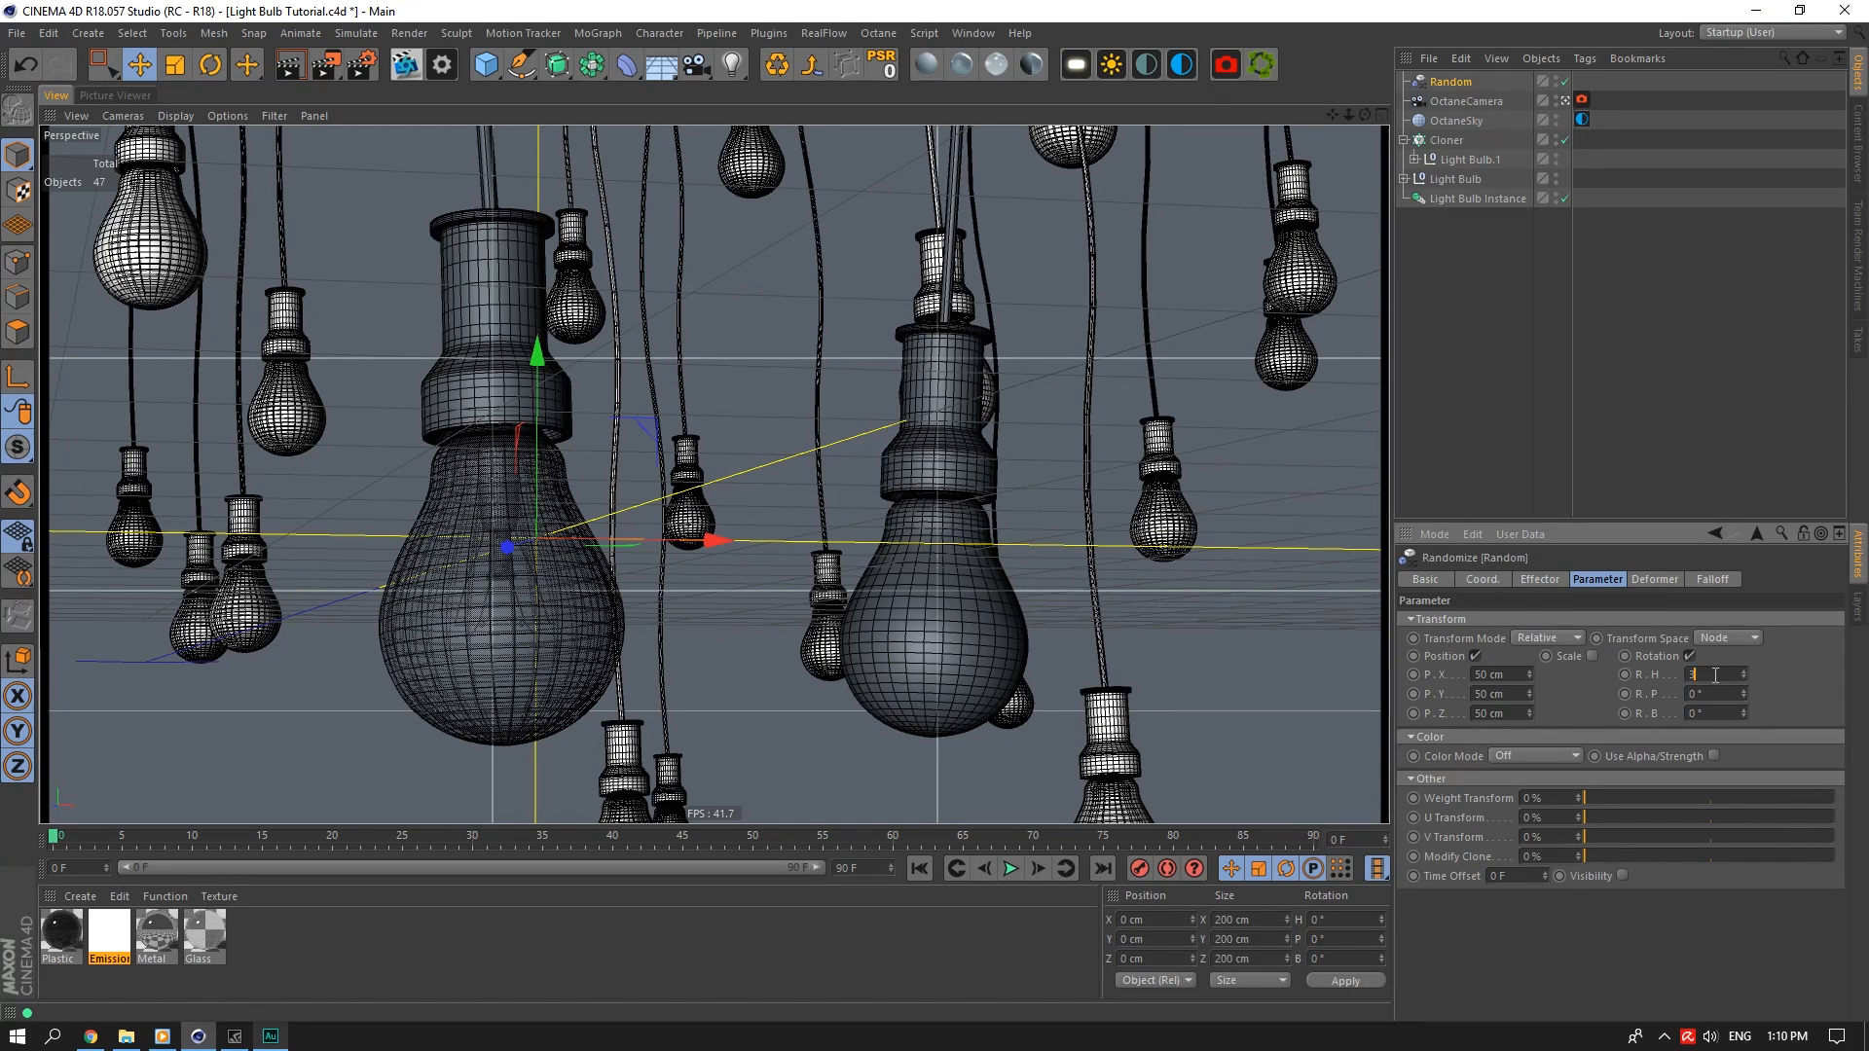
{"action": "type", "text": "360"}
{"action": "left_click", "coordinate": [1715, 693]}
{"action": "type", "text": "10"}
{"action": "left_click", "coordinate": [1712, 710]}
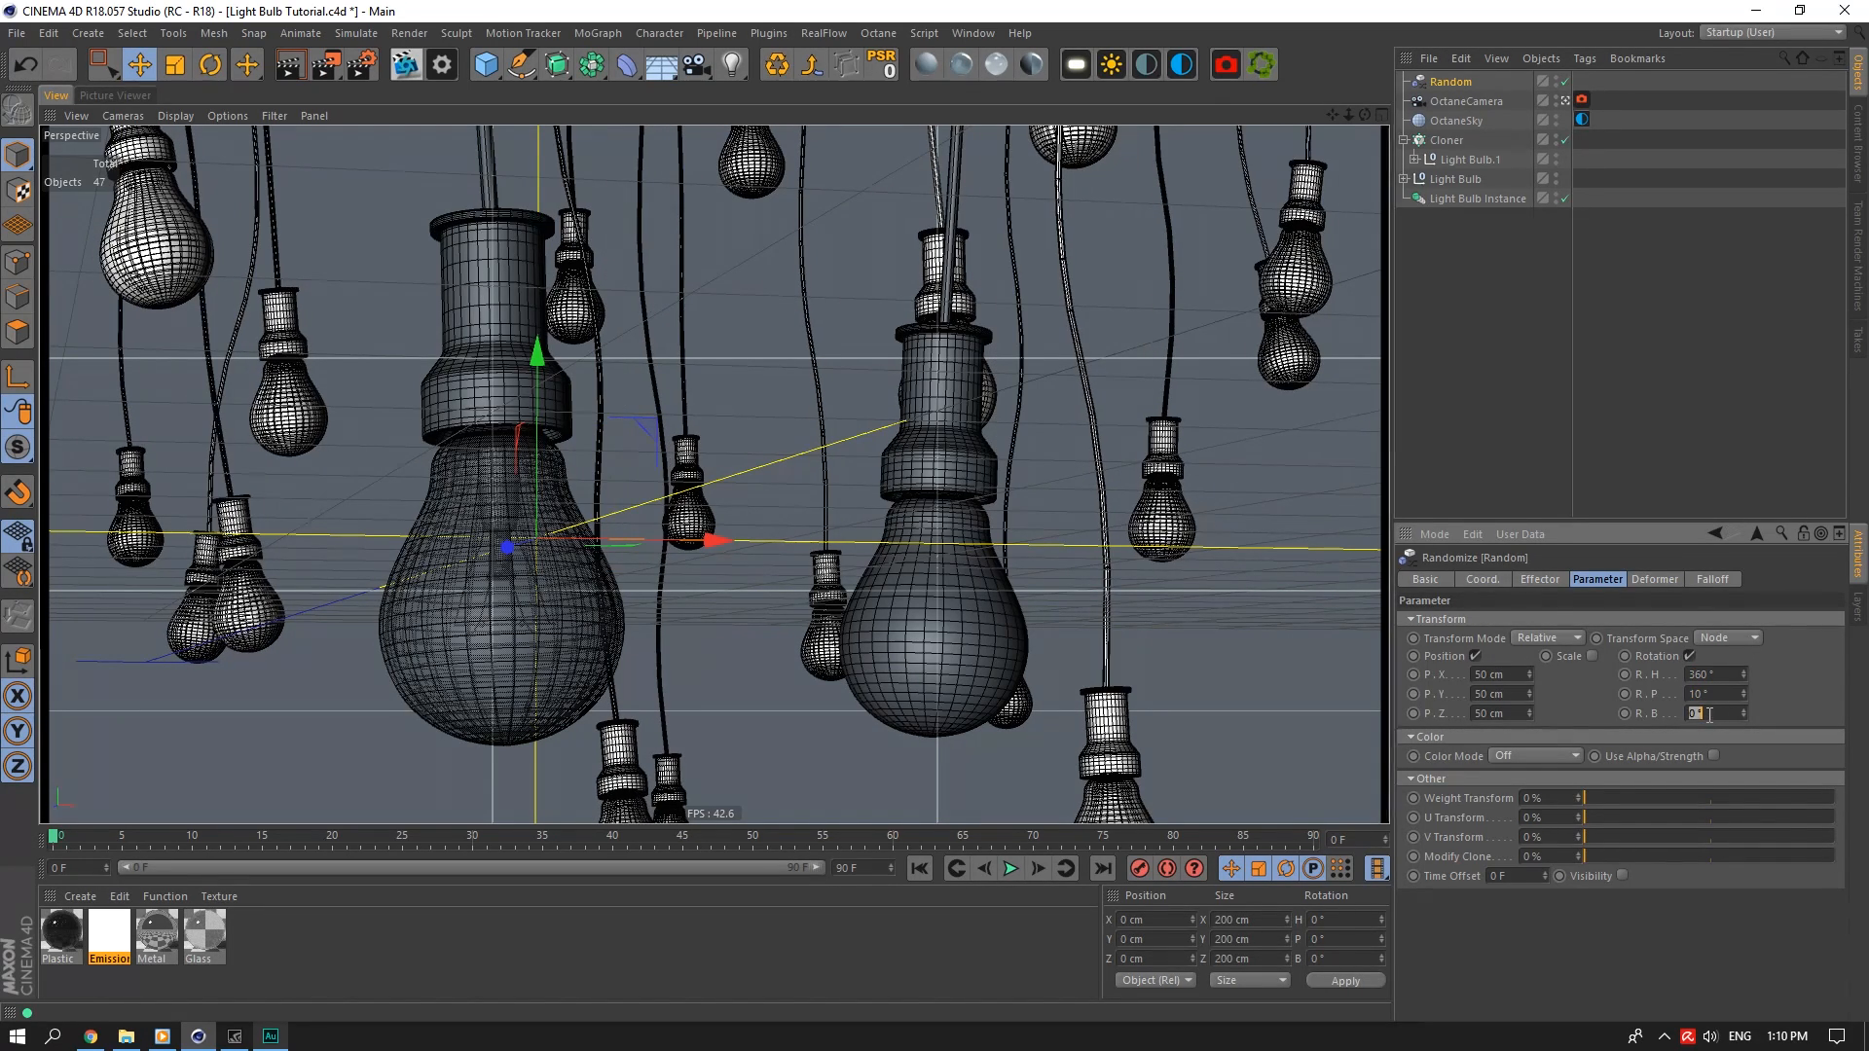
{"action": "type", "text": "10"}
{"action": "key", "text": "Return"}
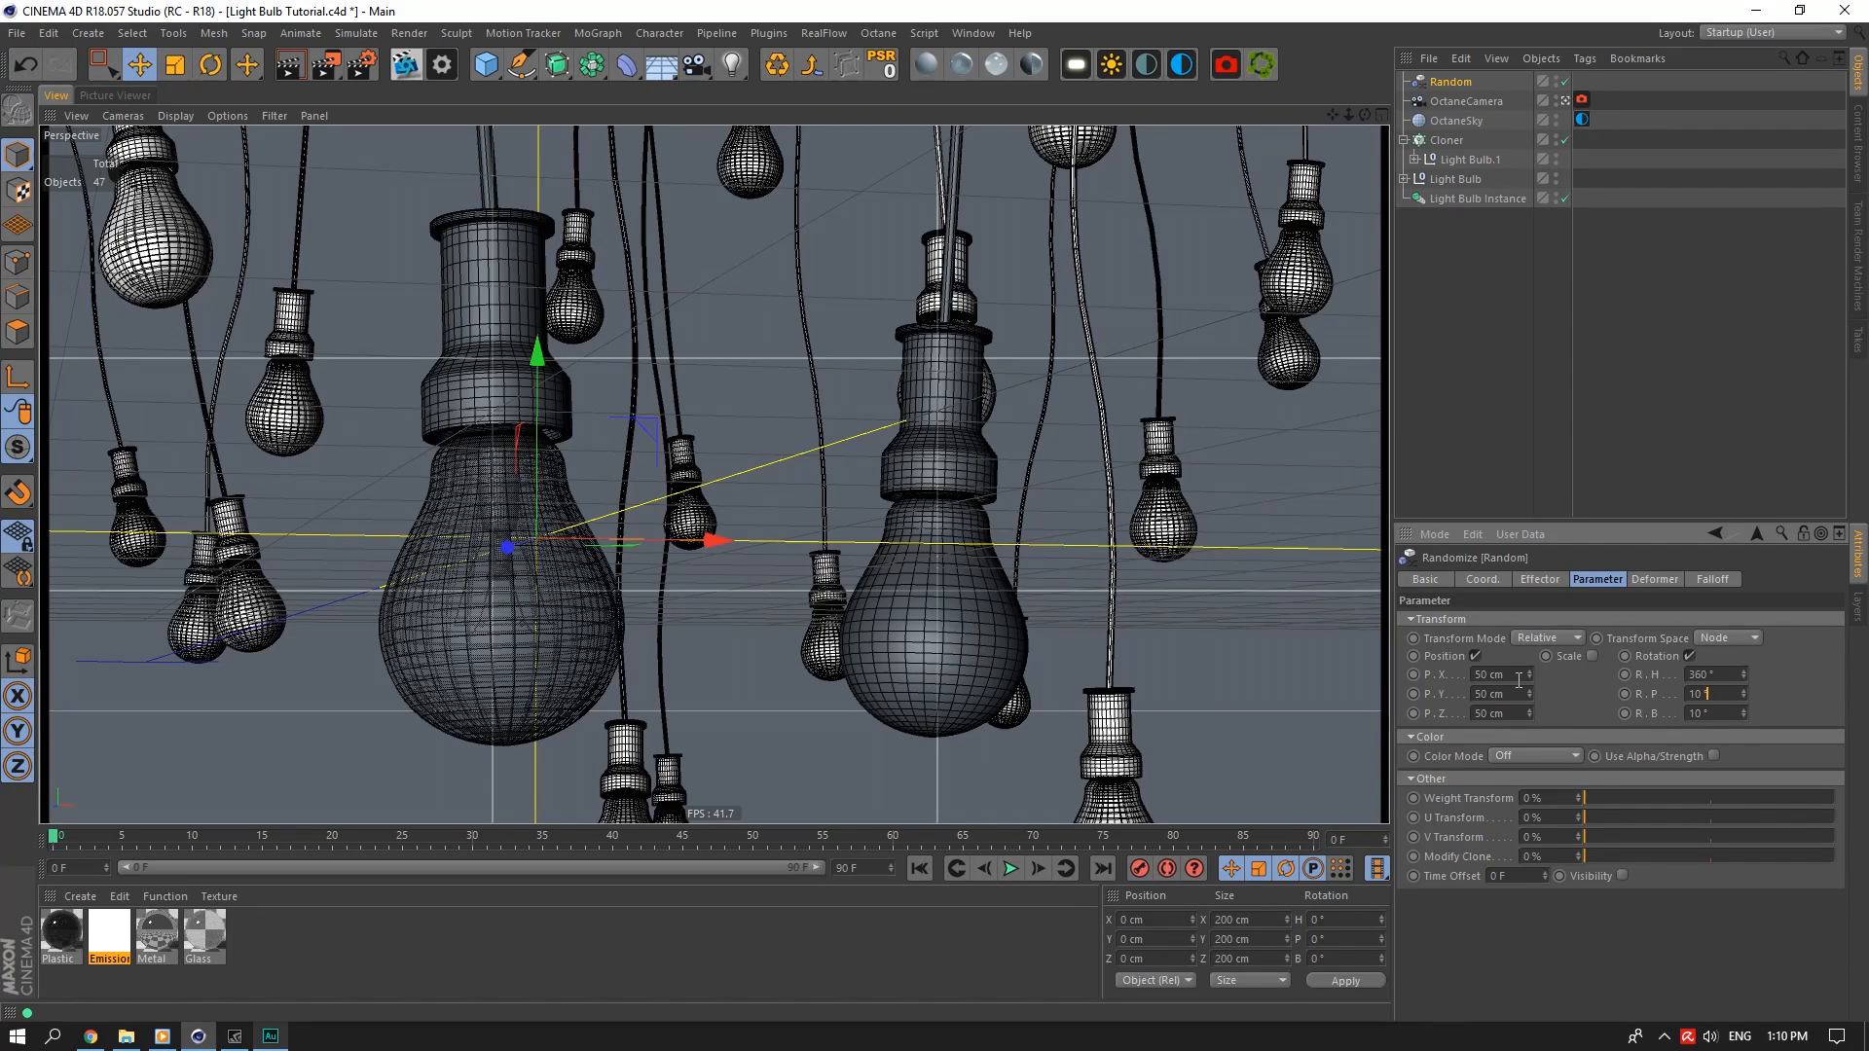
{"action": "type", "text": "25"}
{"action": "key", "text": "Return"}
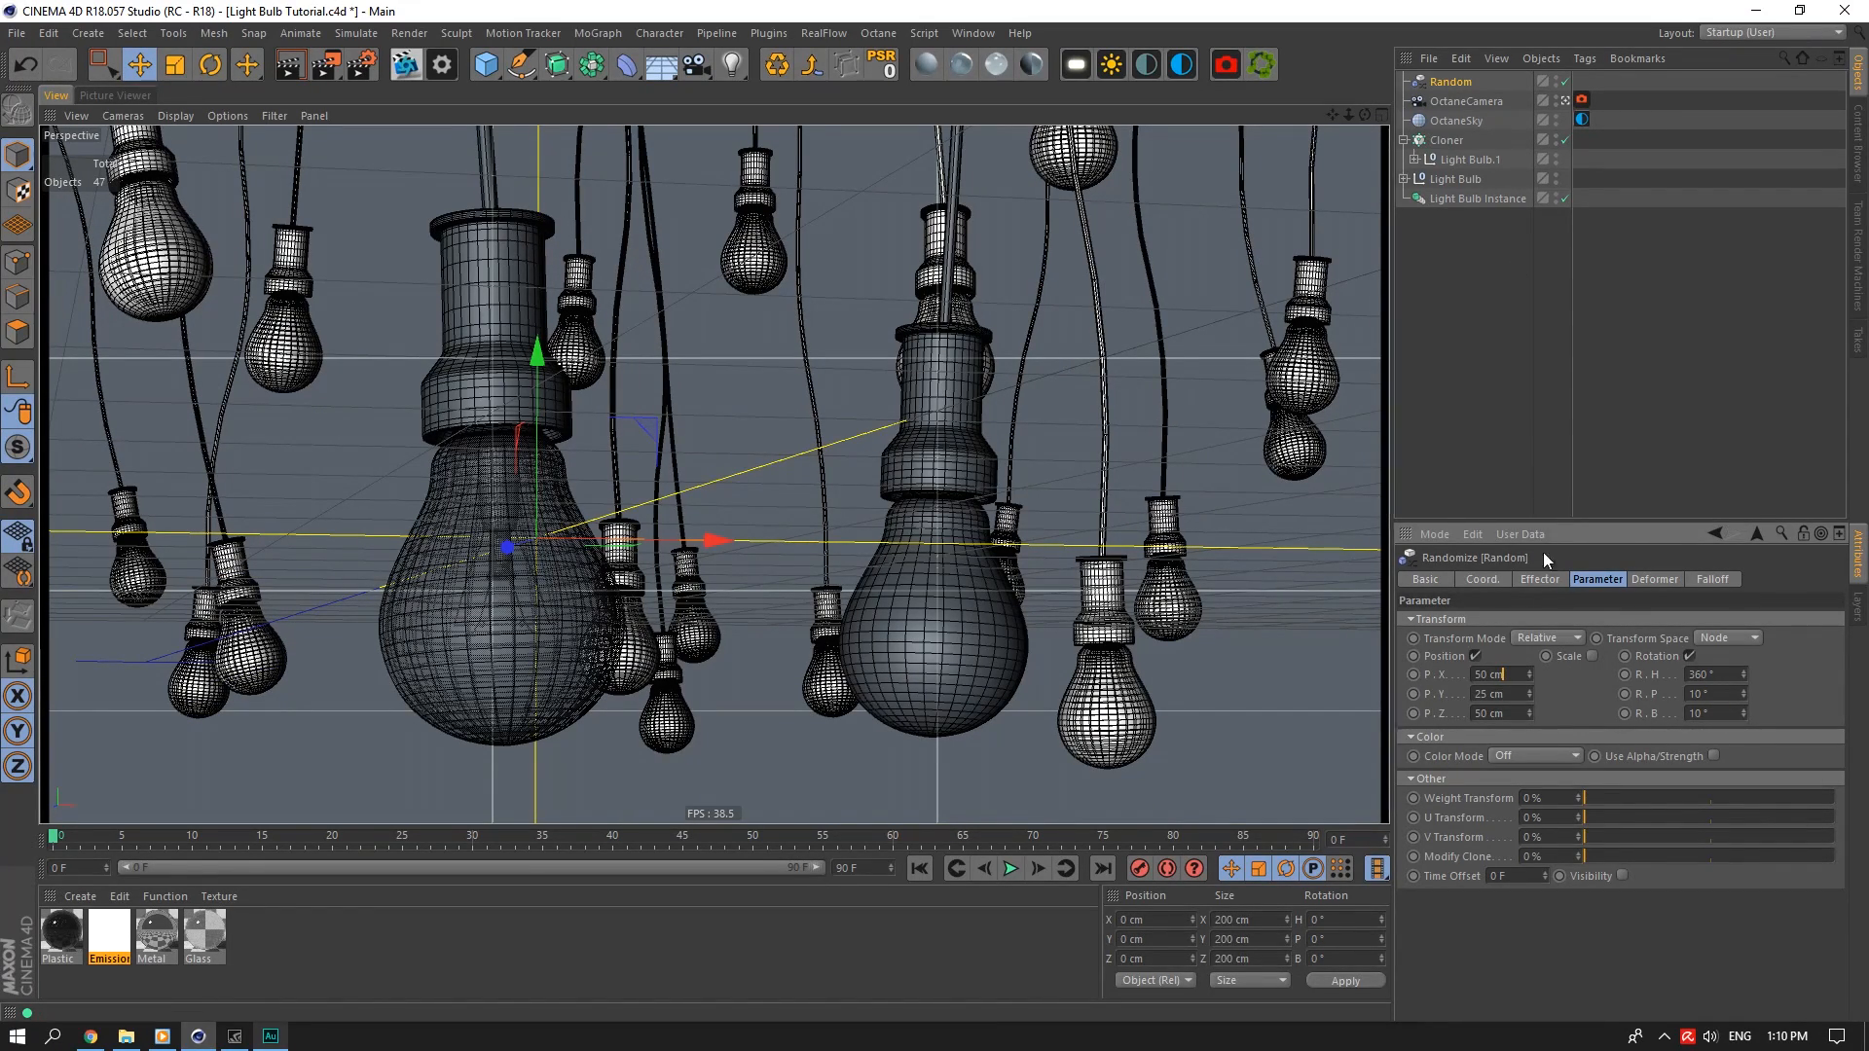
Show the Random effector's effector and parameter settings together, try other seed values, and return the seed to 12345
{"action": "left_click", "coordinate": [1645, 578]}
{"action": "left_click", "coordinate": [1598, 579]}
{"action": "left_click", "coordinate": [1536, 580]}
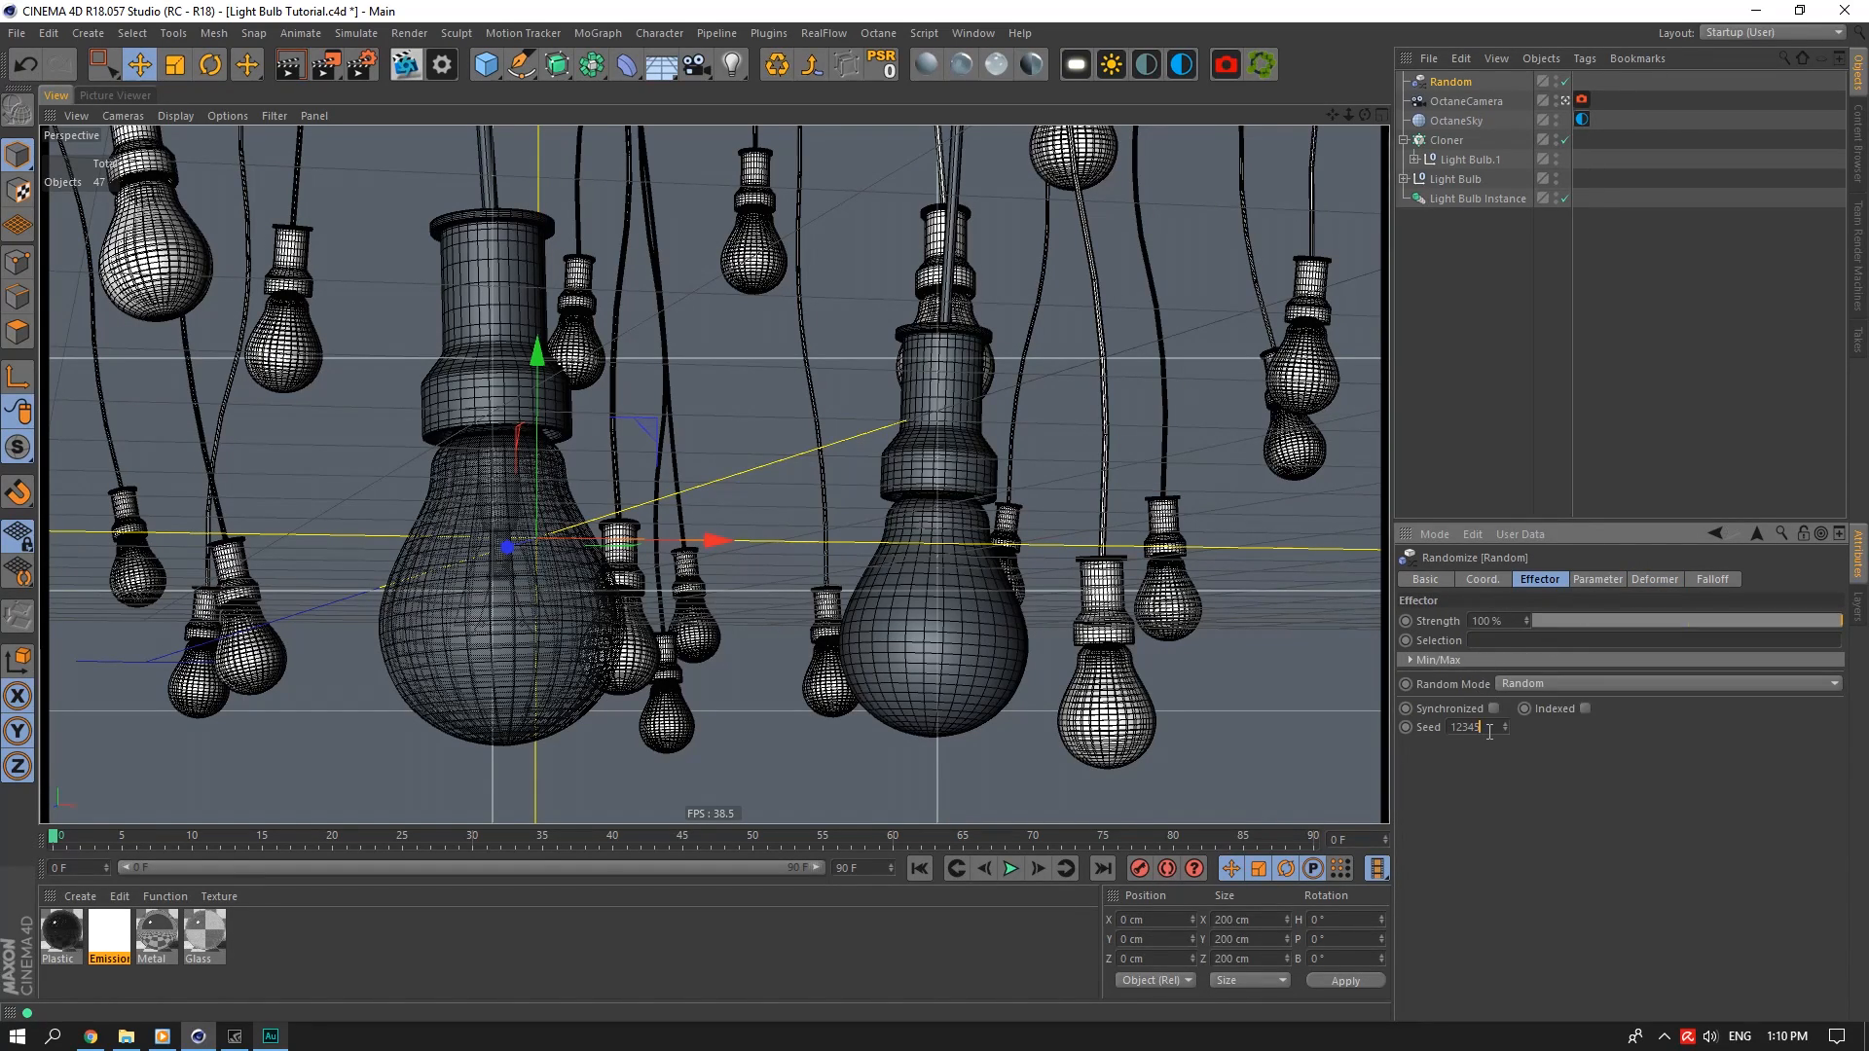
{"action": "left_click", "coordinate": [1588, 581], "text": "shift"}
{"action": "scroll", "coordinate": [1478, 725], "scroll_direction": "down", "scroll_amount": 2}
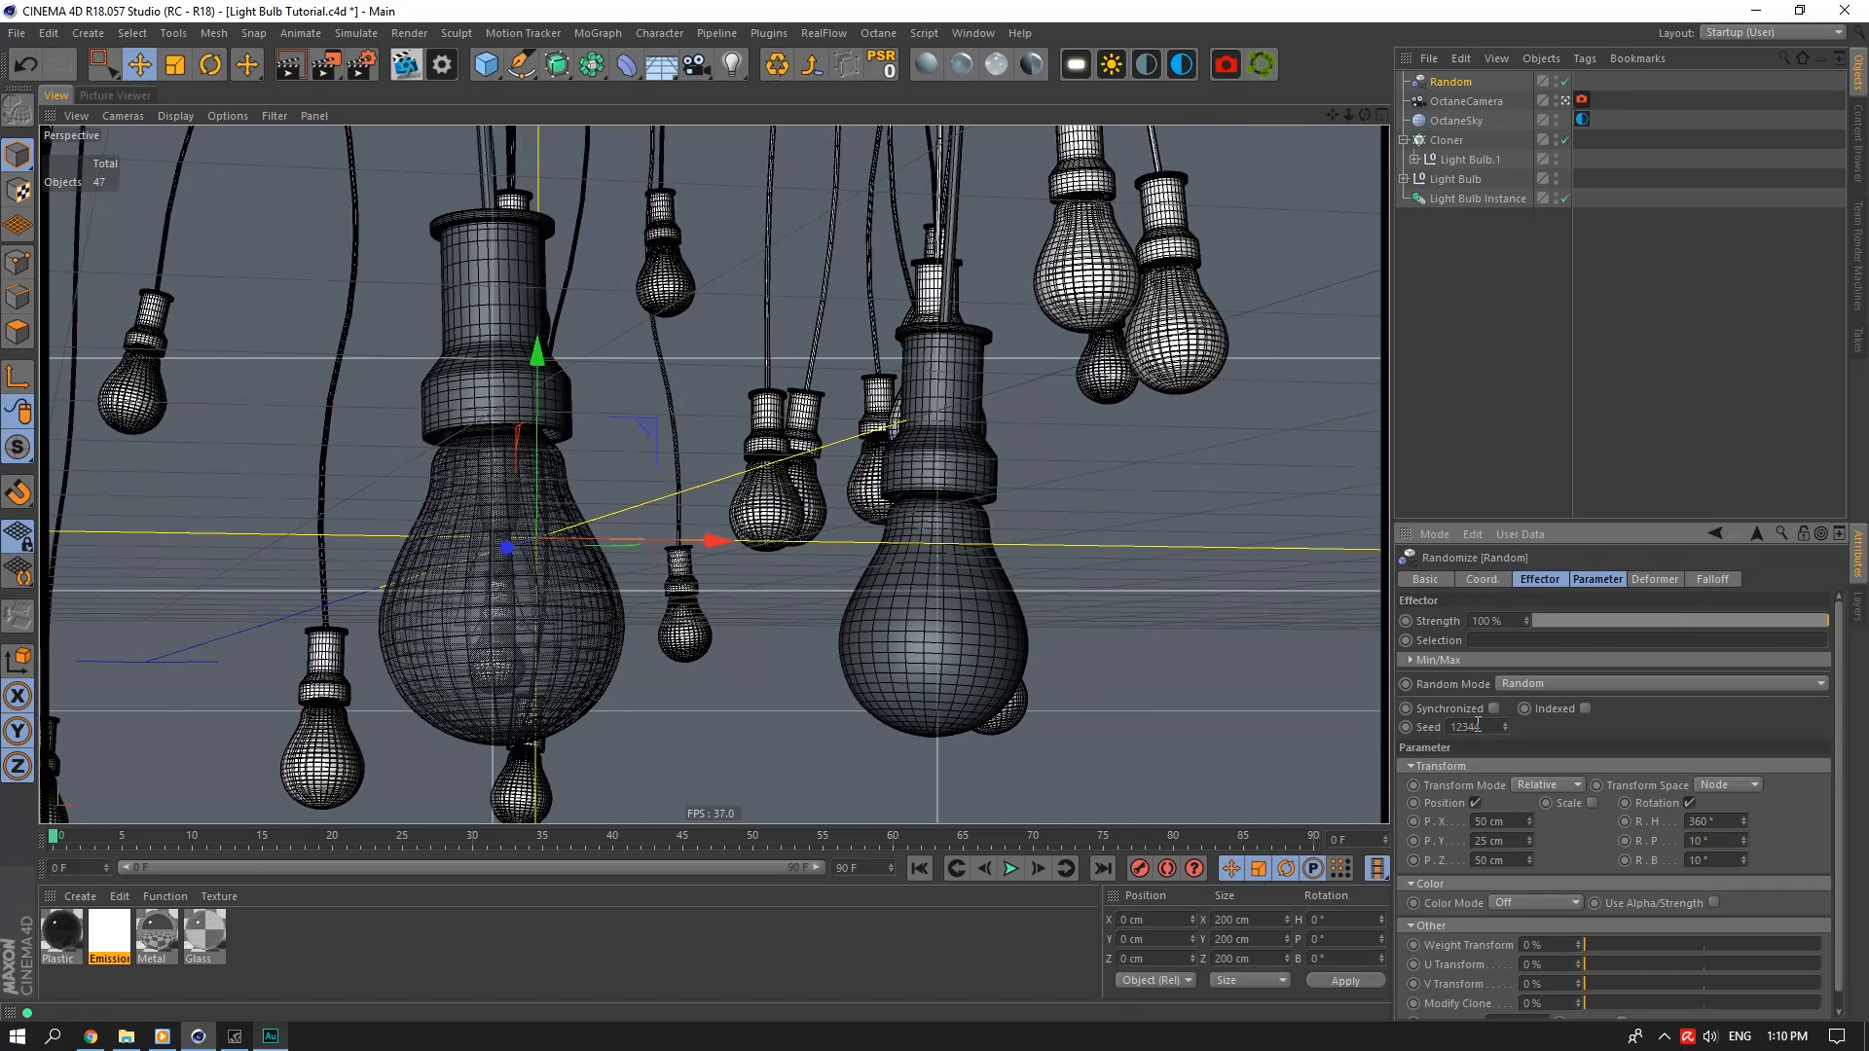
{"action": "scroll", "coordinate": [1478, 725], "scroll_direction": "up", "scroll_amount": 2}
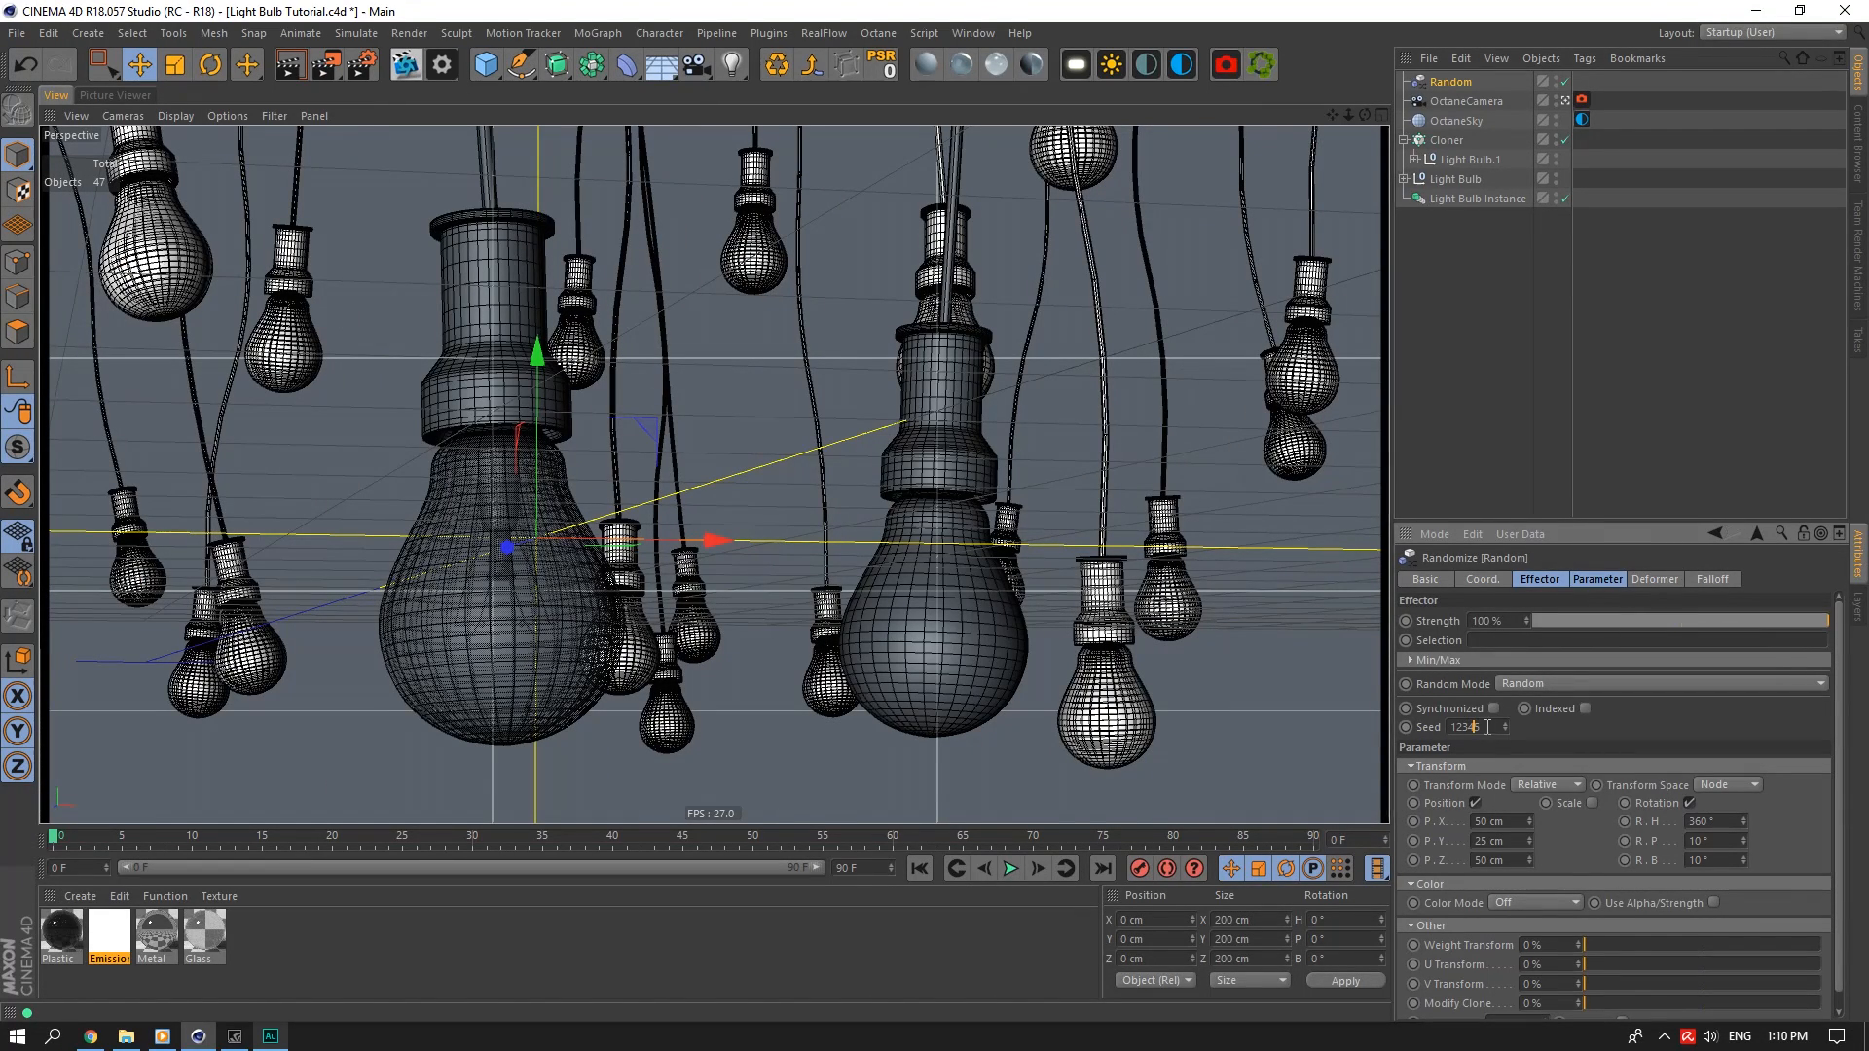
Set the Cloner's grid count to 4 in X and 4 in Y
{"action": "left_click", "coordinate": [1448, 142]}
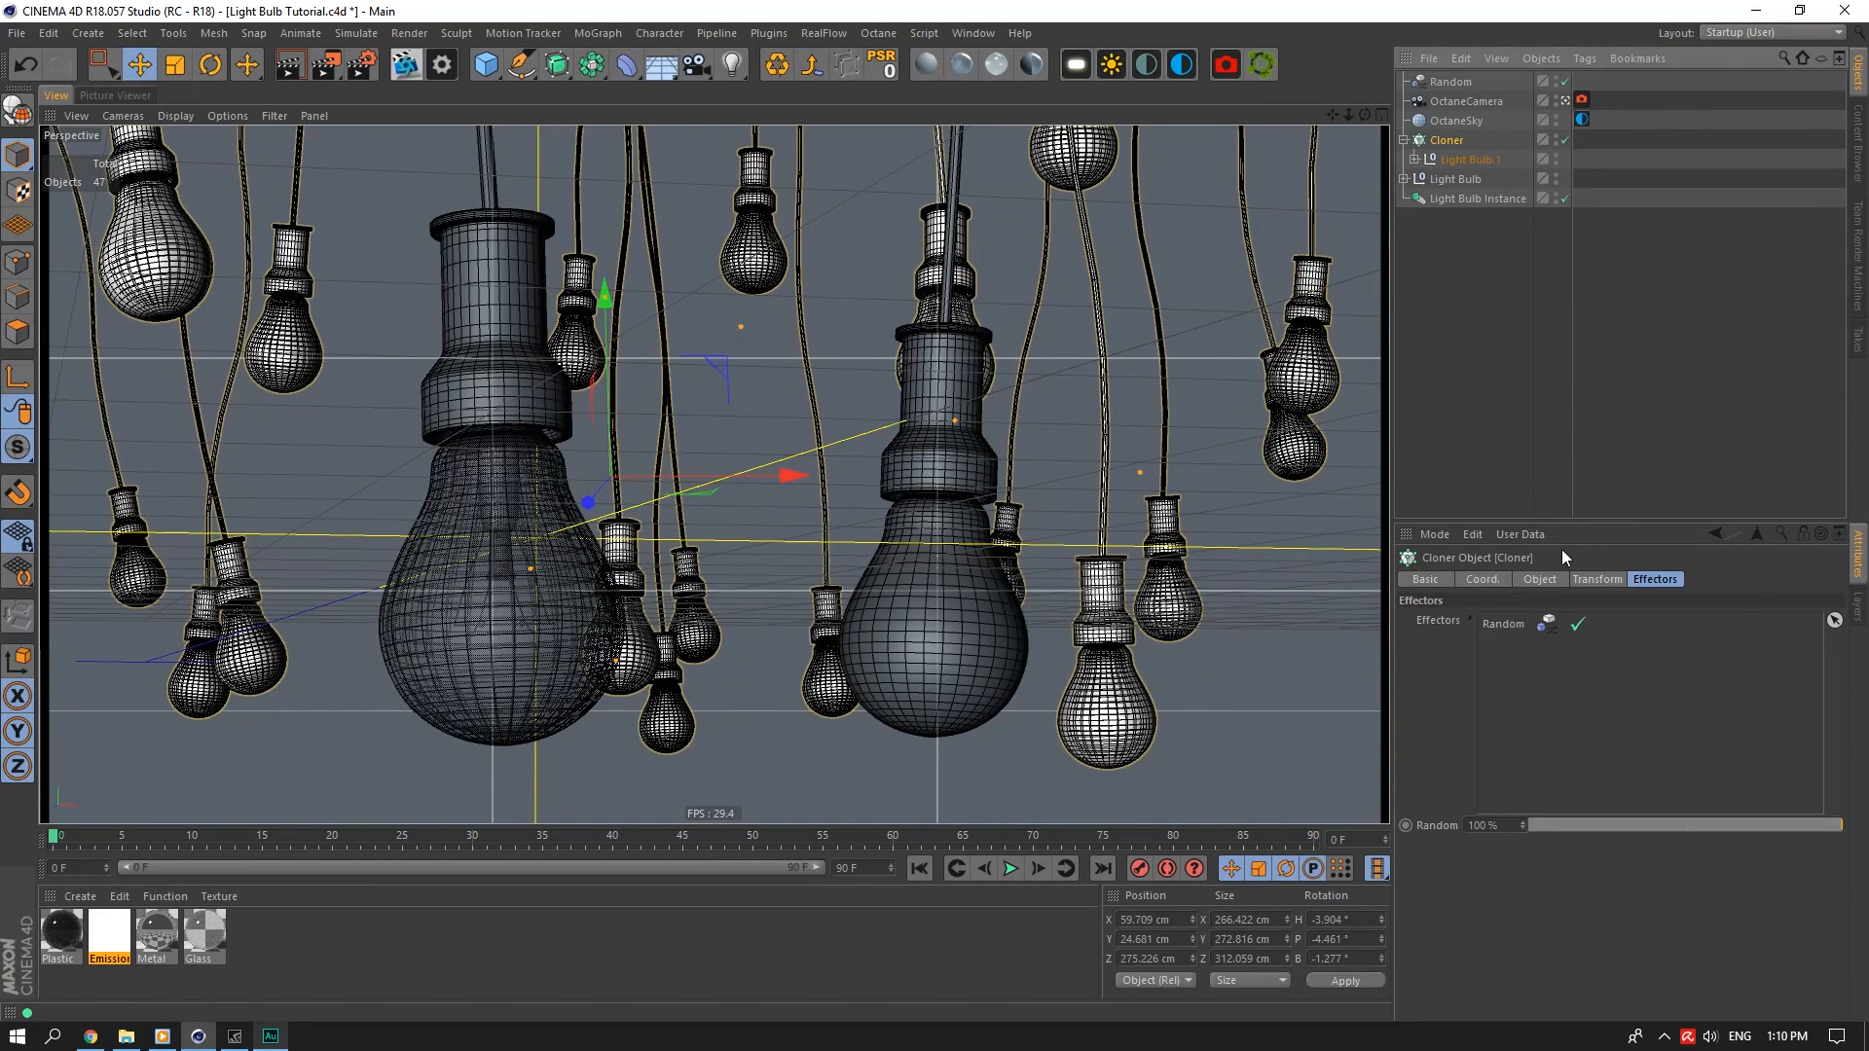
{"action": "left_click", "coordinate": [1556, 580]}
{"action": "left_click", "coordinate": [1484, 707]}
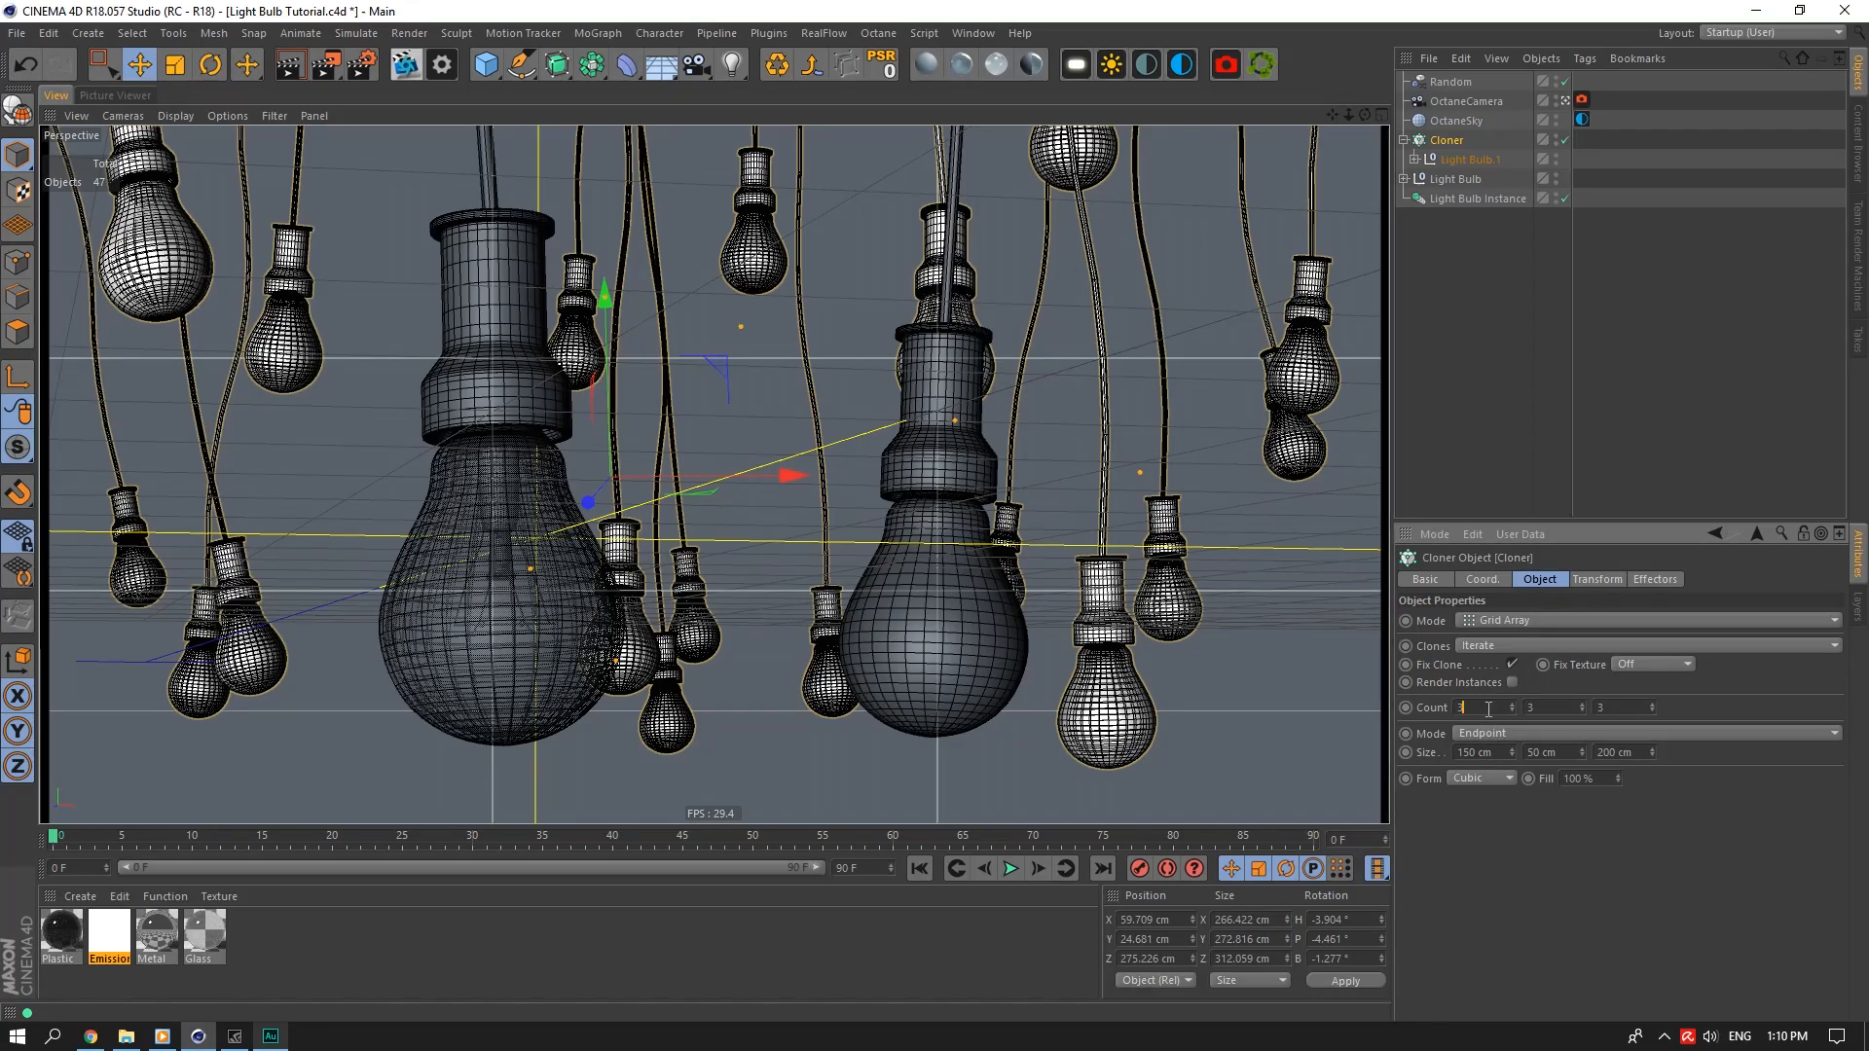
{"action": "type", "text": "4"}
{"action": "key", "text": "Tab"}
{"action": "type", "text": "4"}
{"action": "key", "text": "Return"}
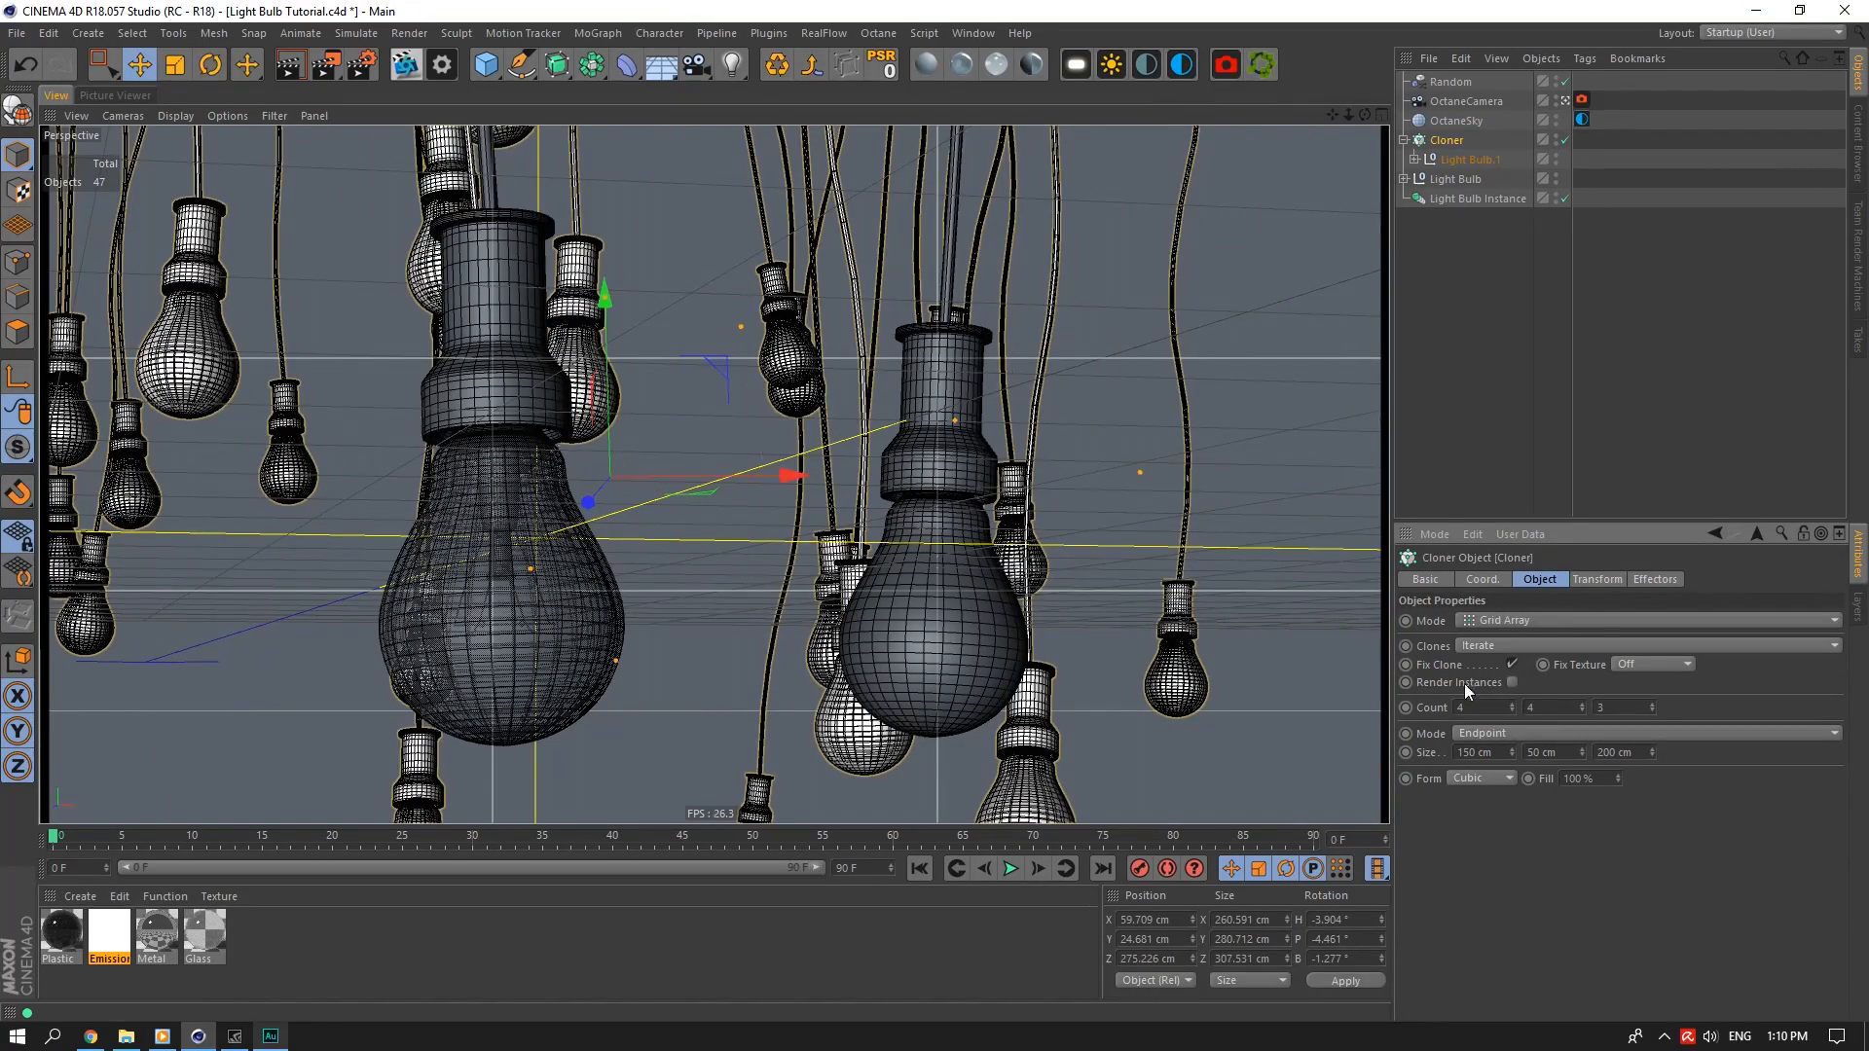
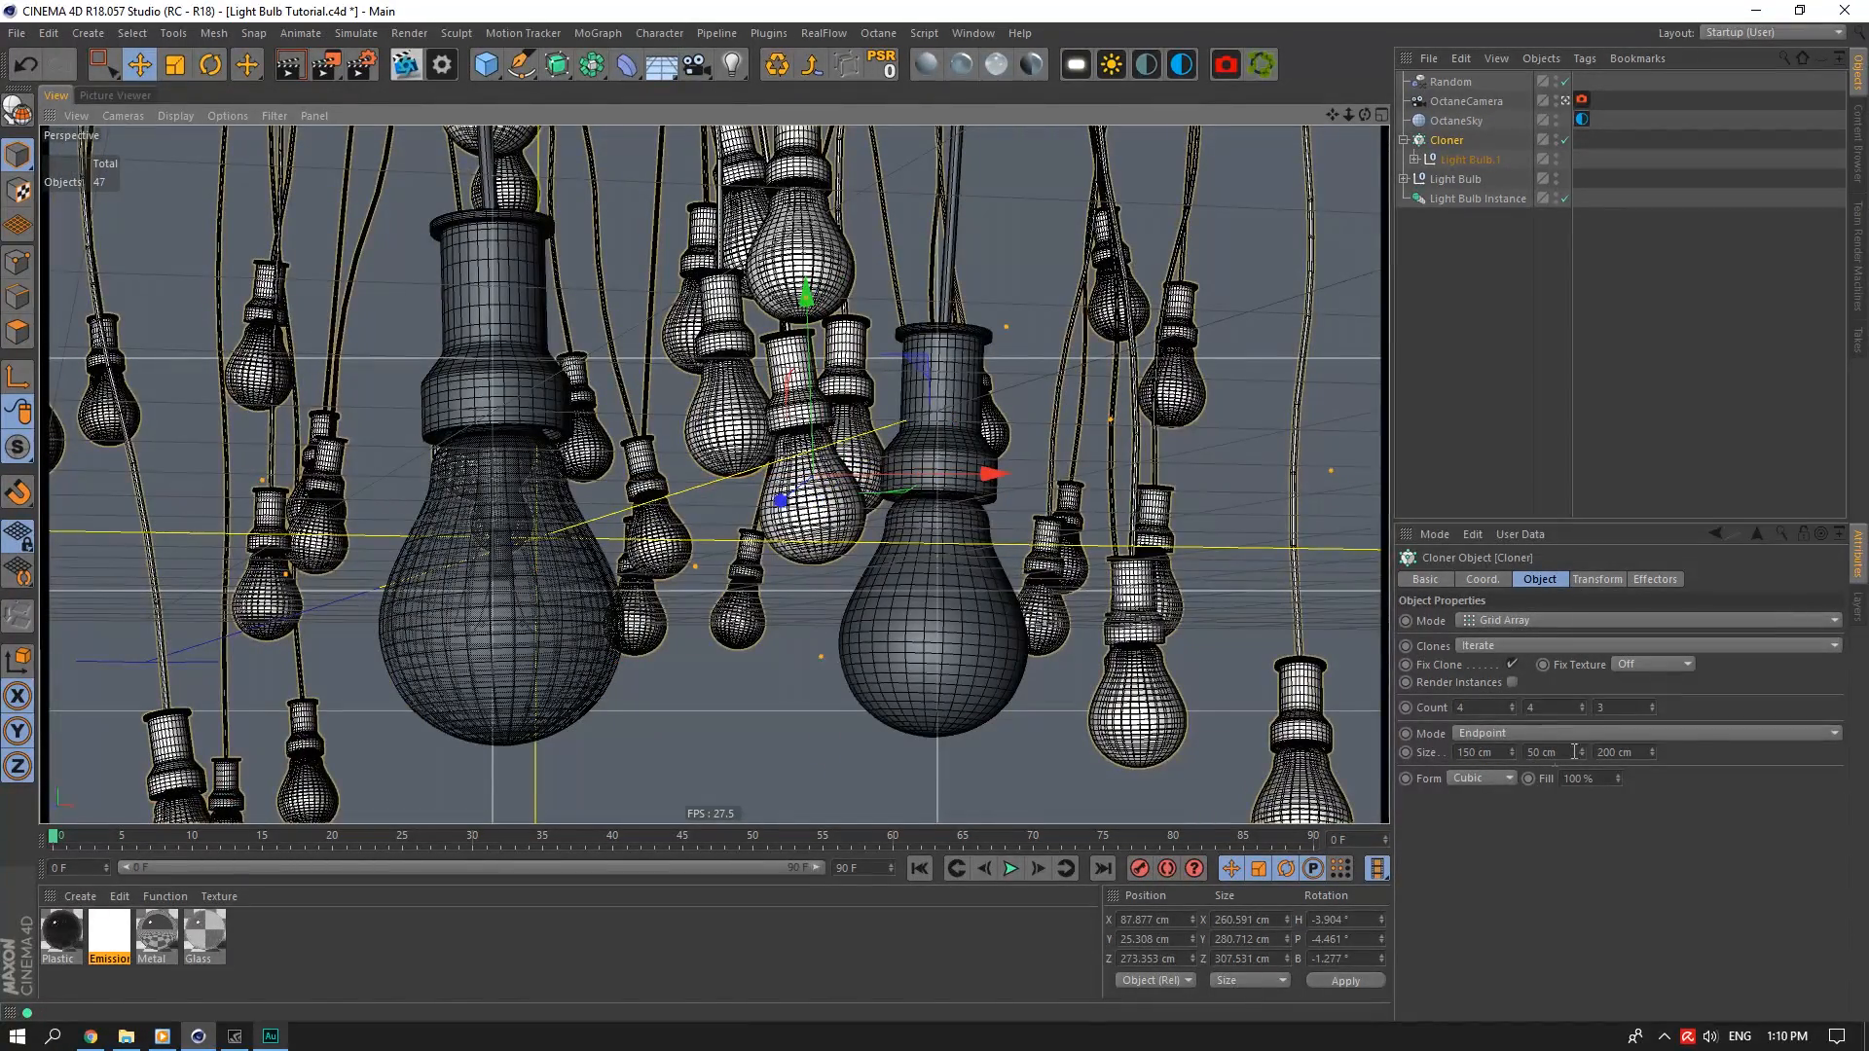
Set the Cloner's grid depth to 400 cm and move the Cloner back to about Z 393 cm, checking it through the camera
{"action": "double_click", "coordinate": [1616, 752]}
{"action": "type", "text": "400"}
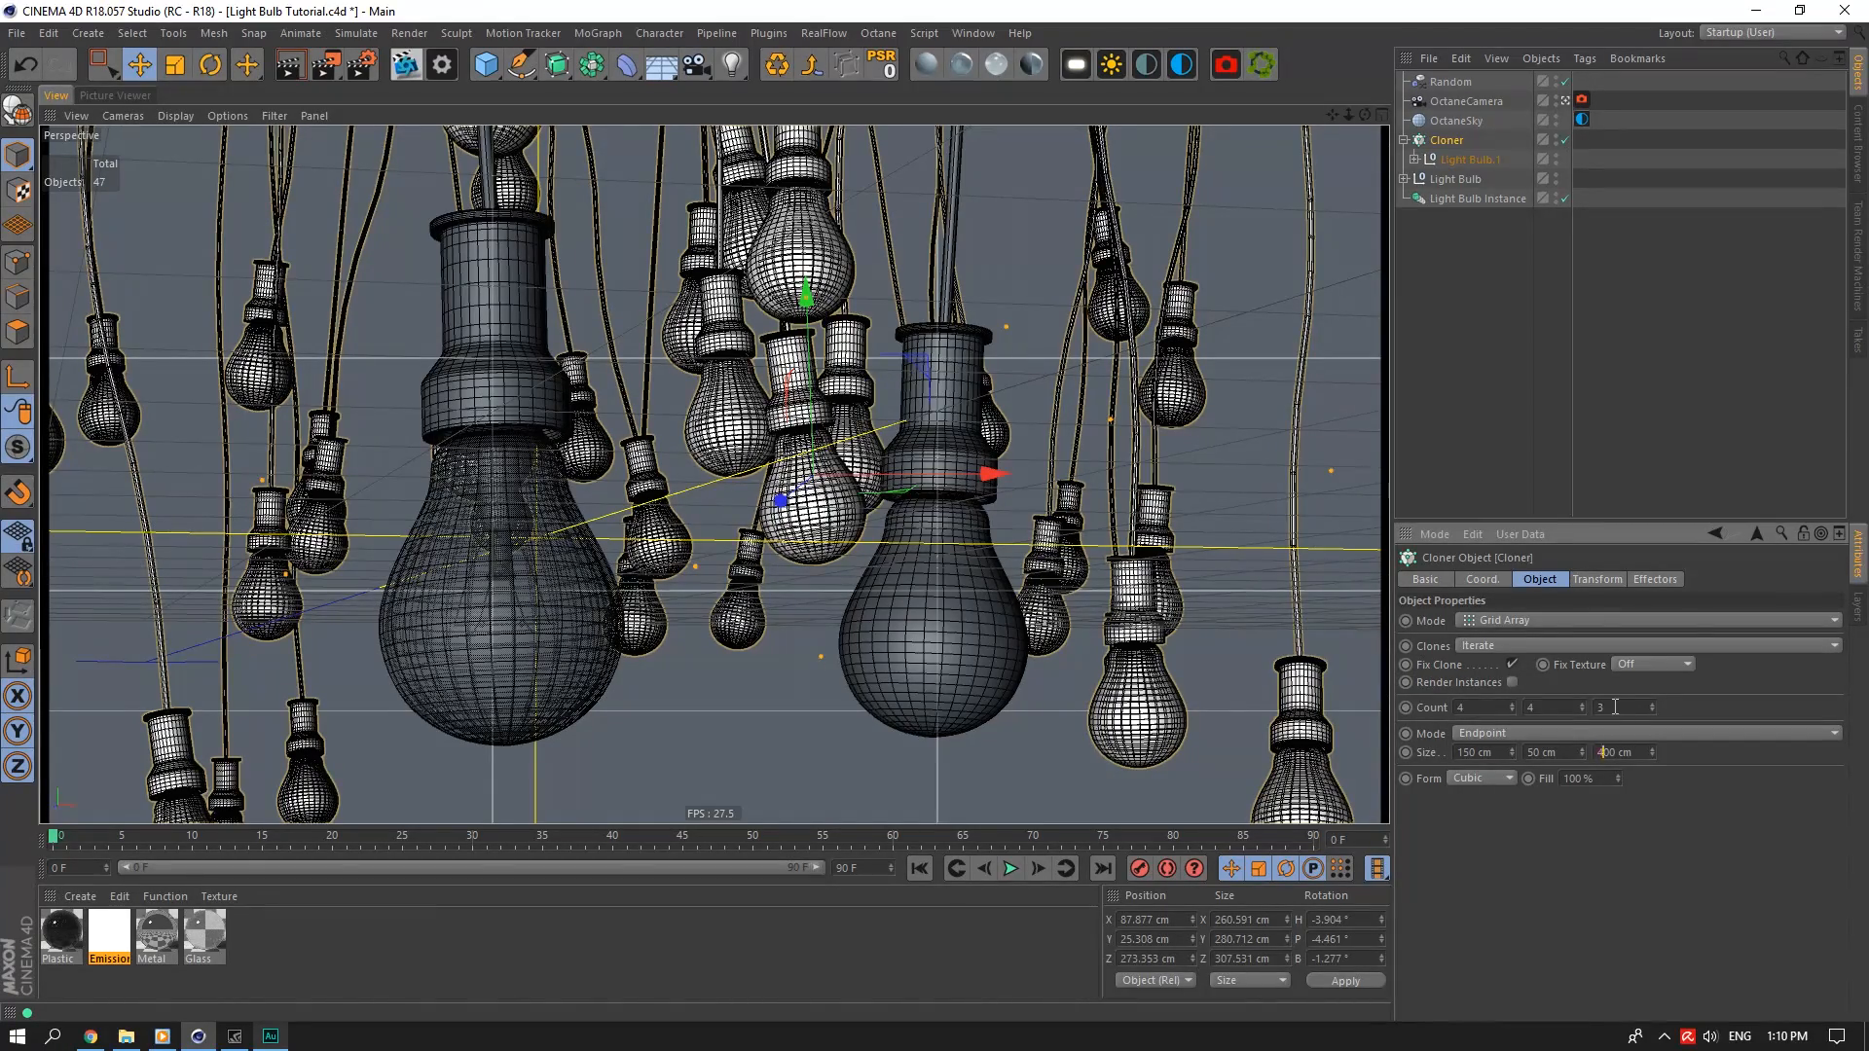
{"action": "key", "text": "Tab"}
{"action": "left_click", "coordinate": [1564, 100]}
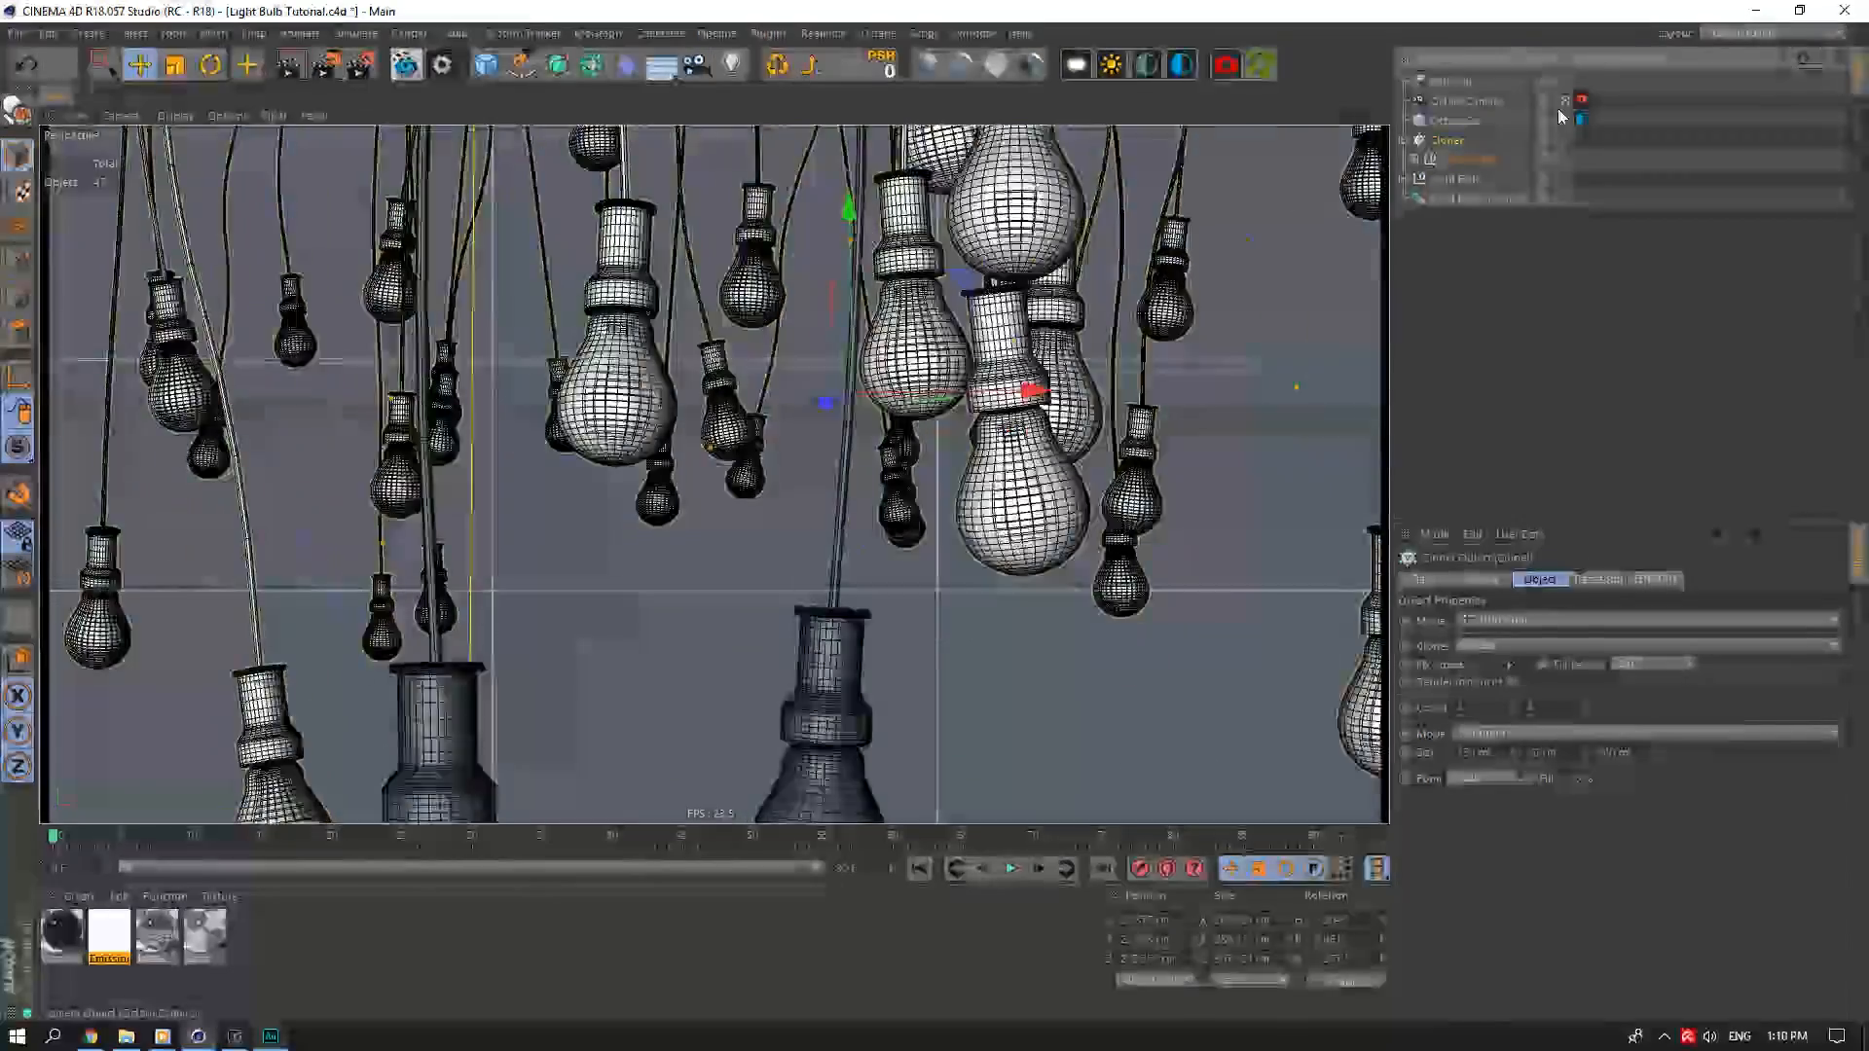
{"action": "key", "text": "ctrl+z"}
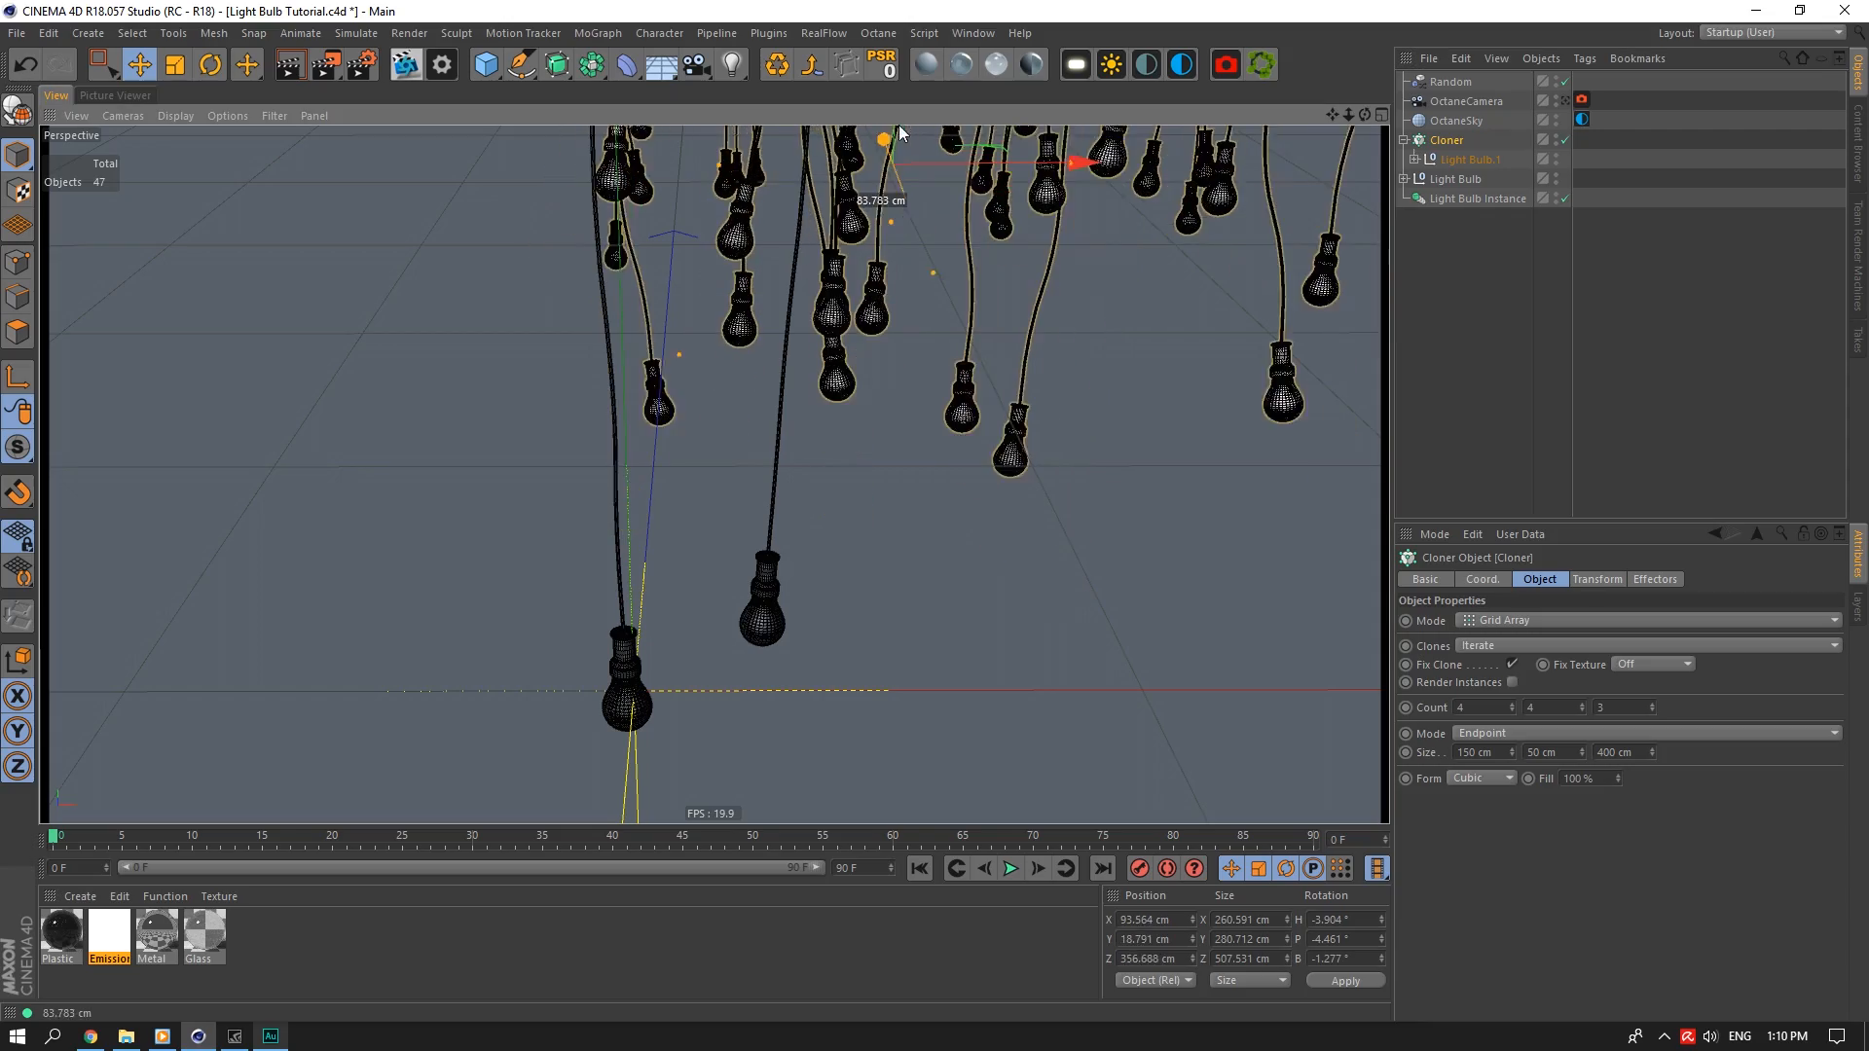
{"action": "left_click", "coordinate": [1564, 100]}
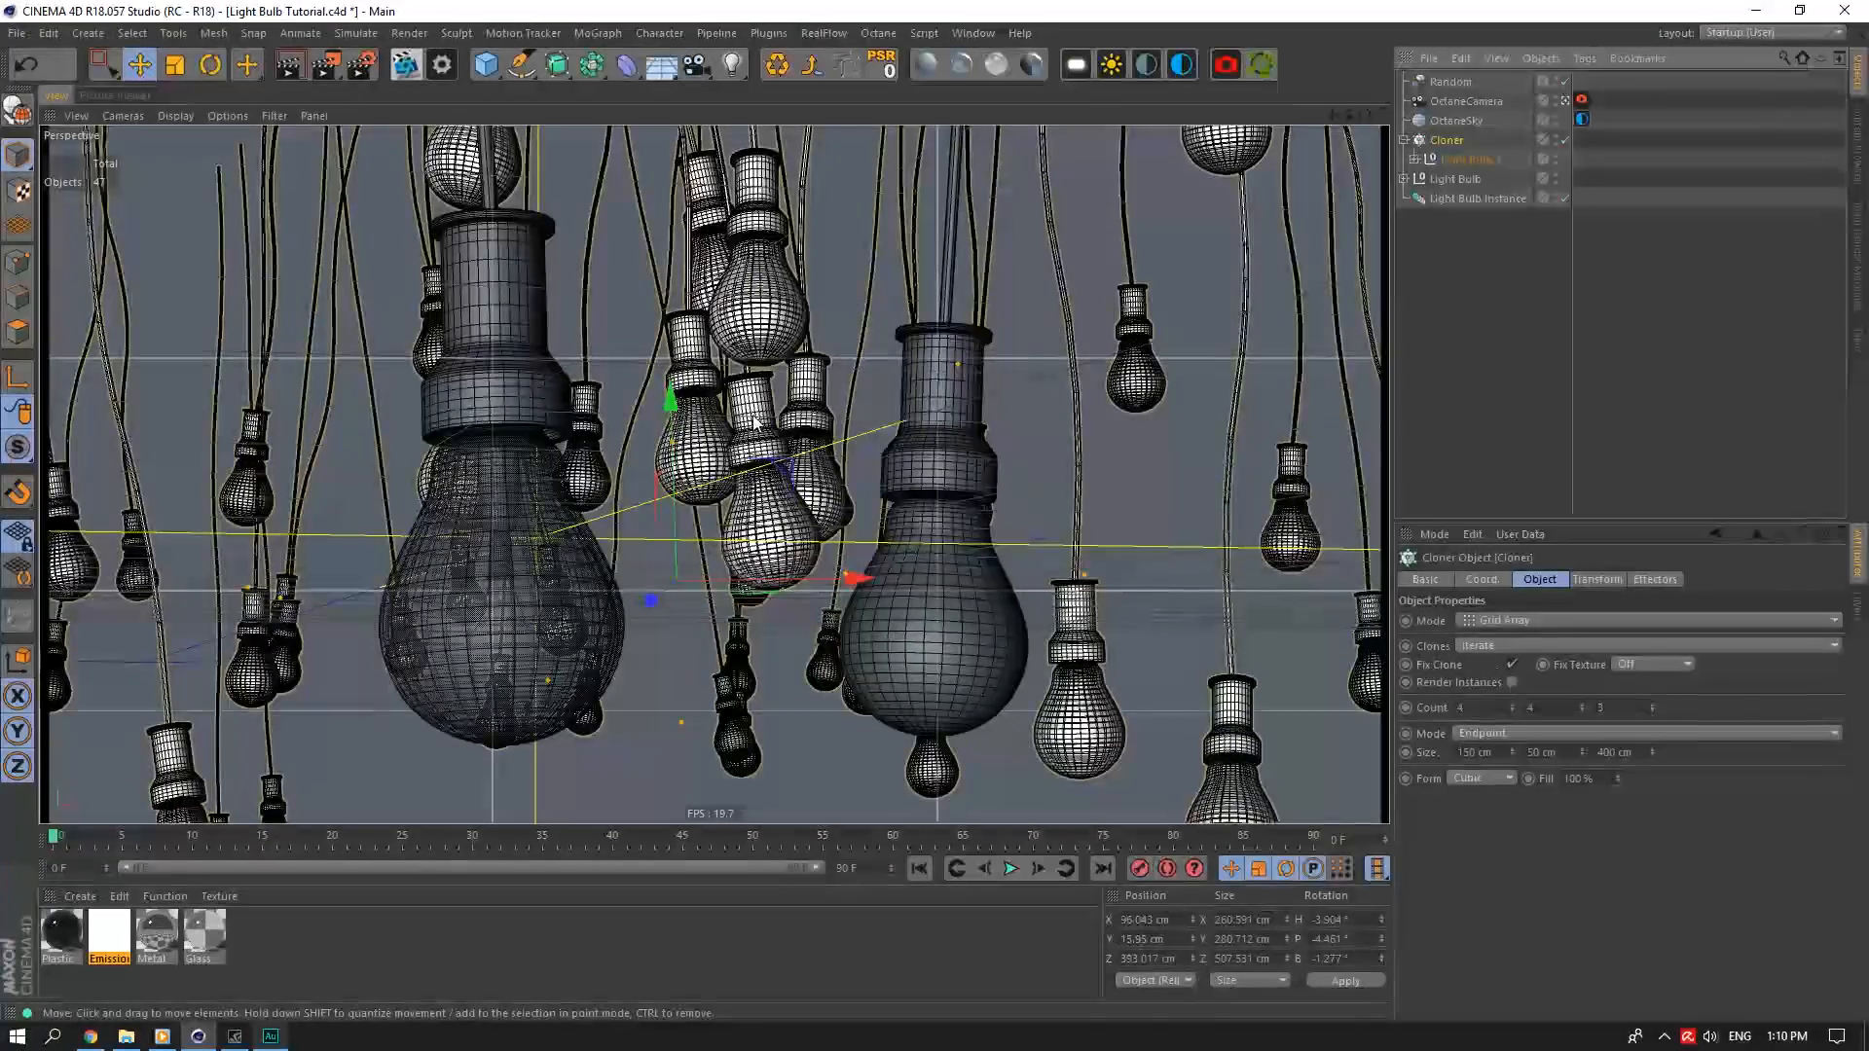
Try different Cloner grid counts, settle on 3 × 4 × 3, and save the project
{"action": "double_click", "coordinate": [1555, 706]}
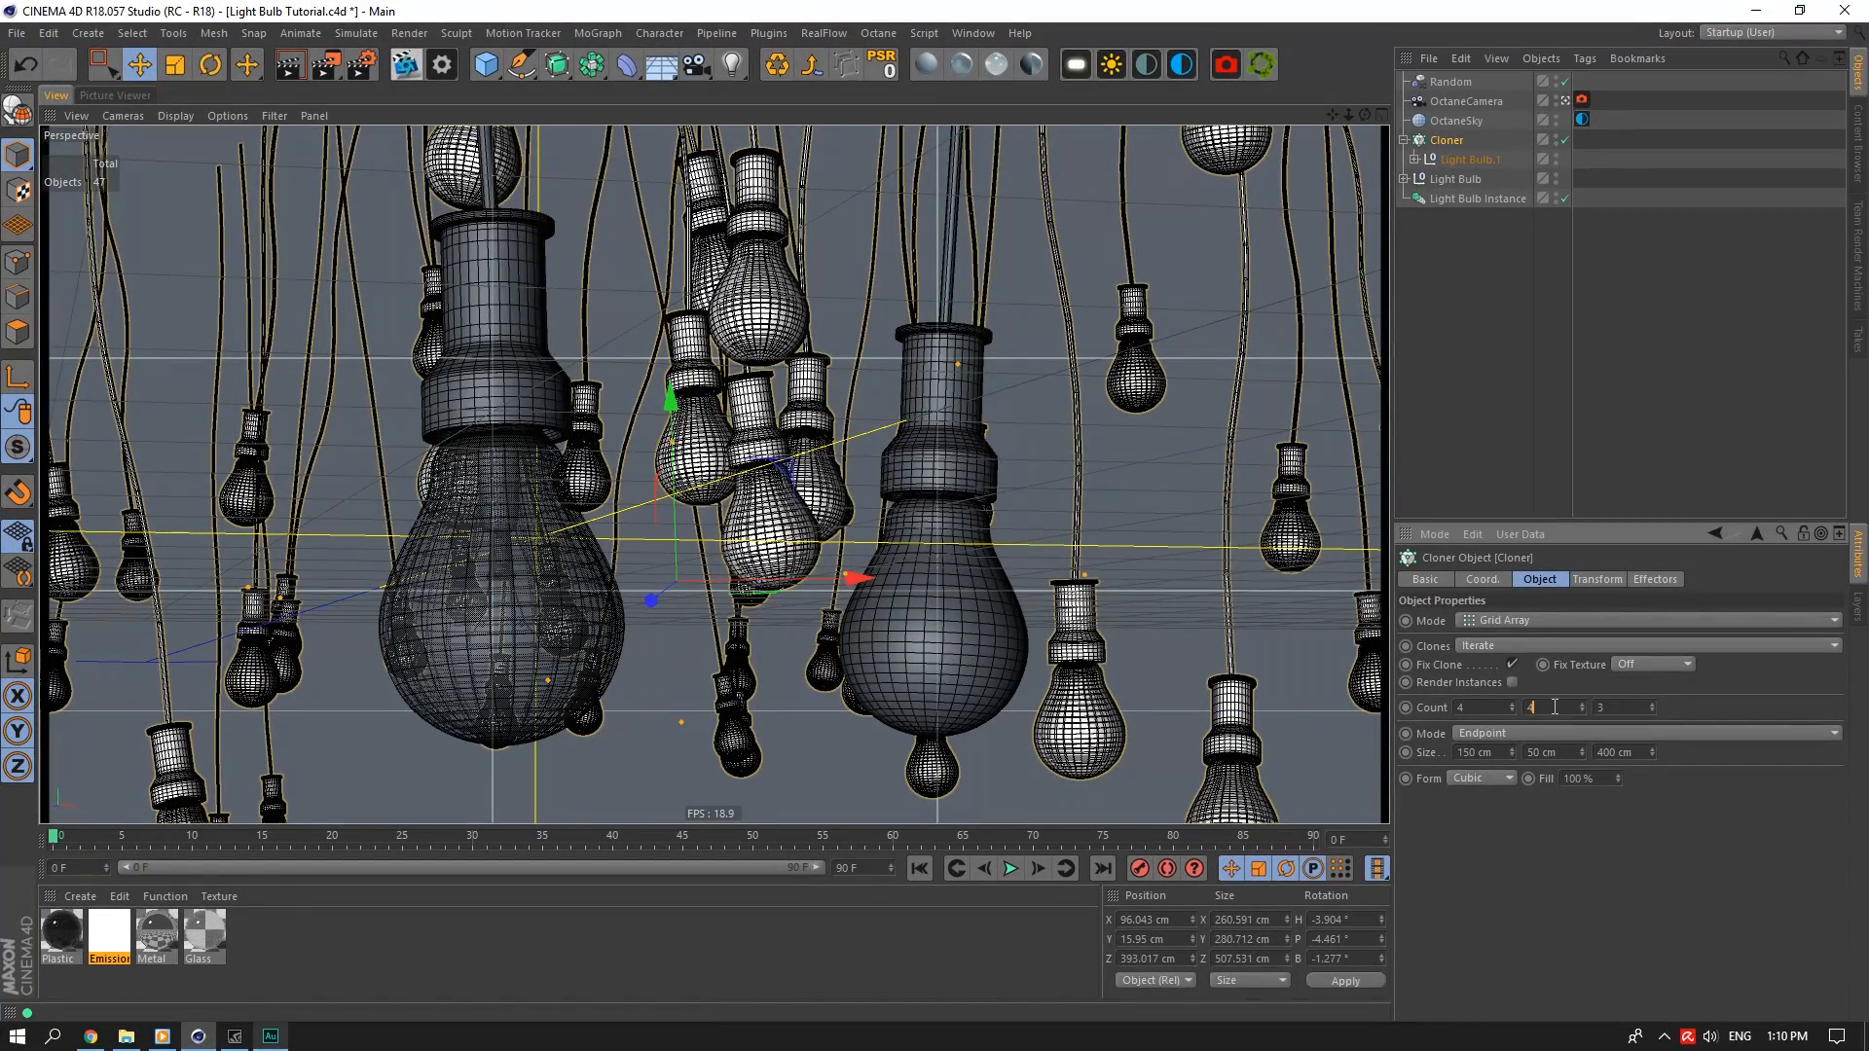
{"action": "type", "text": "3"}
{"action": "key", "text": "Return"}
{"action": "double_click", "coordinate": [1554, 707]}
{"action": "type", "text": "4"}
{"action": "double_click", "coordinate": [1625, 708]}
{"action": "key", "text": "Return"}
{"action": "double_click", "coordinate": [1472, 707]}
{"action": "type", "text": "3"}
{"action": "key", "text": "Return"}
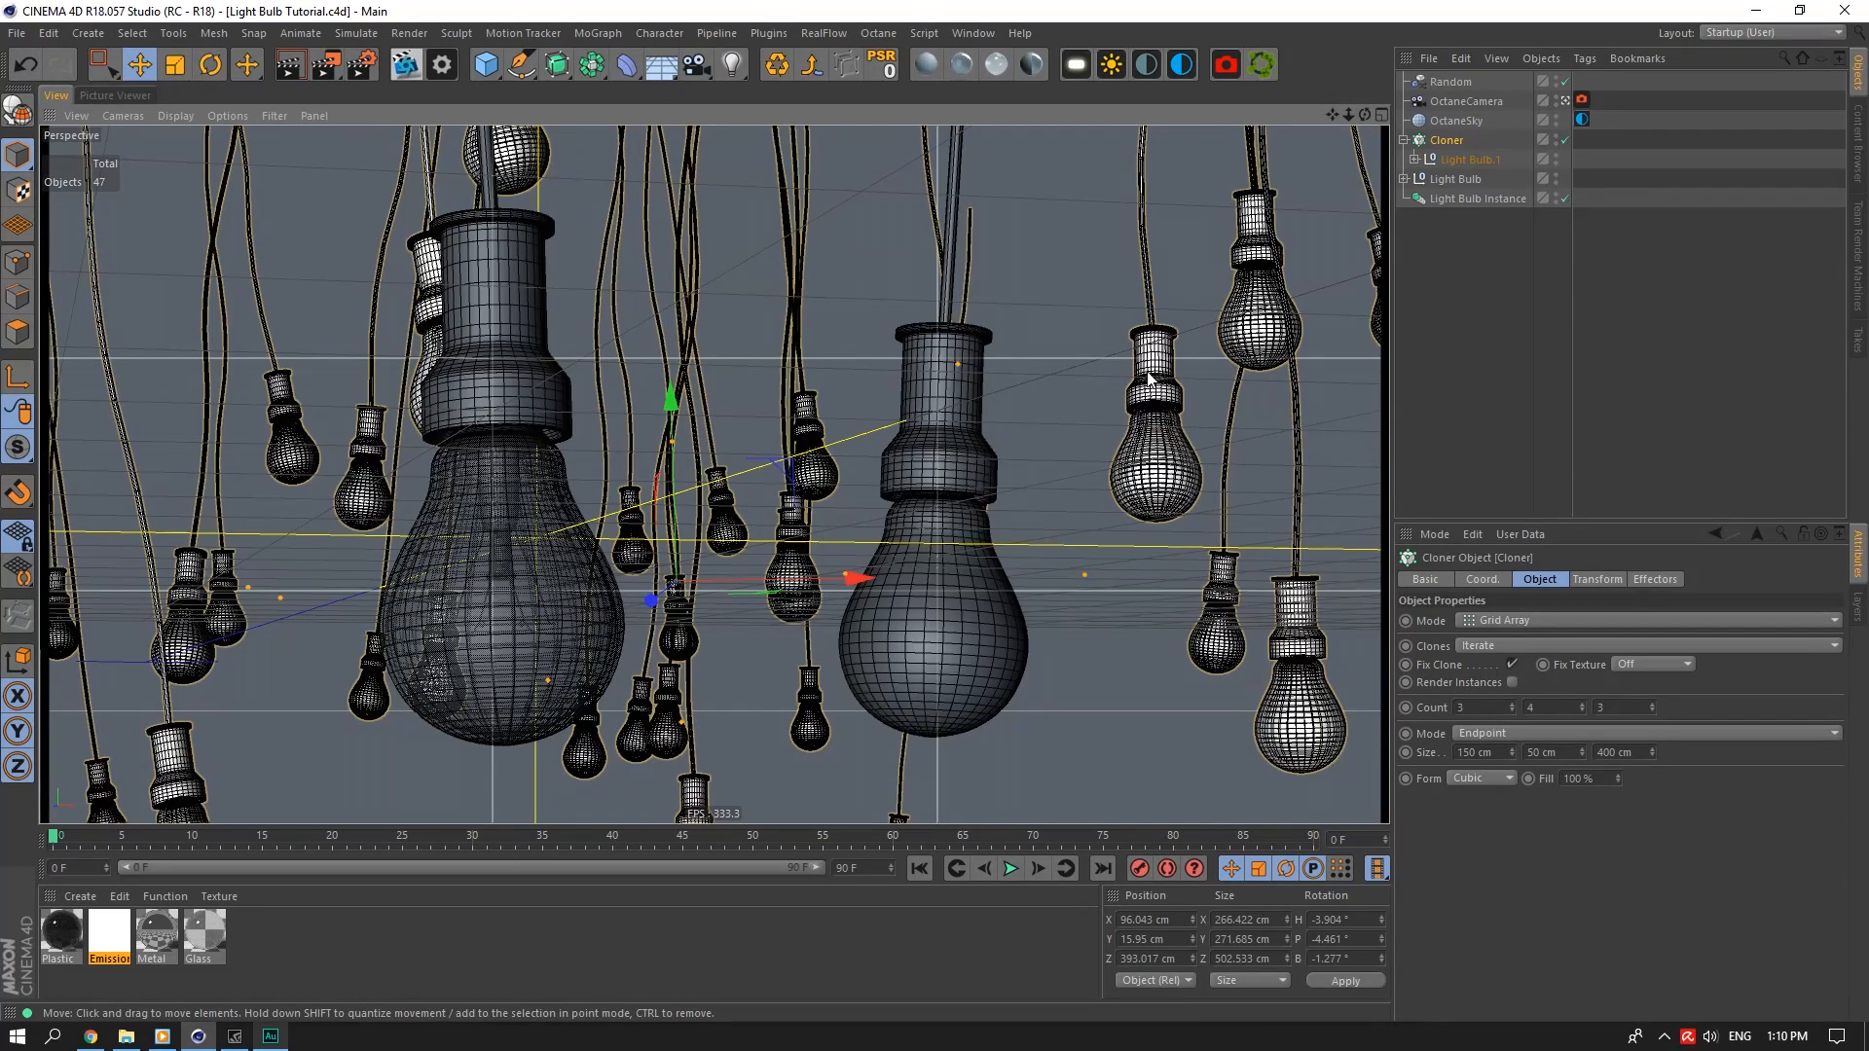
{"action": "key", "text": "ctrl+s"}
Leave the camera view, disable the Cloner and isolate its Light Bulb.1 hierarchy with viewport solo
{"action": "left_click", "coordinate": [1564, 101]}
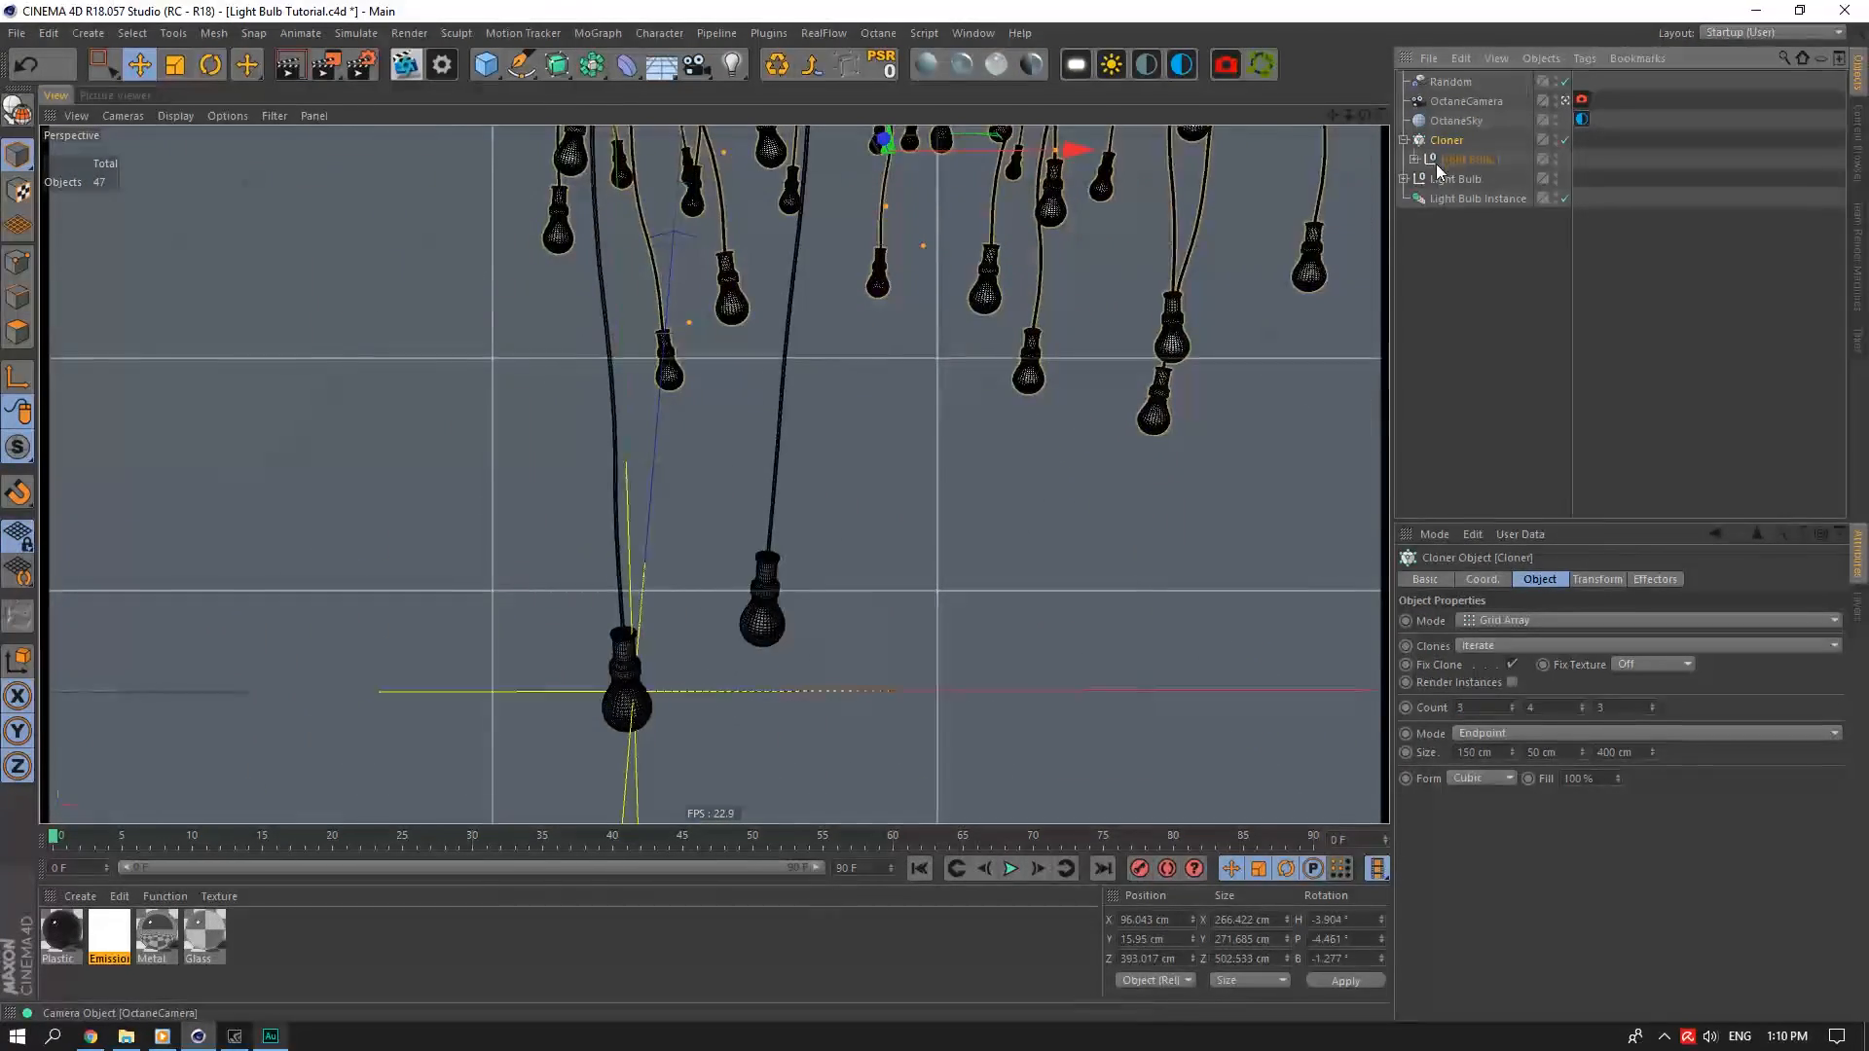
{"action": "left_click", "coordinate": [1450, 159]}
{"action": "left_click_drag", "start_coordinate": [18, 448], "coordinate": [107, 542]}
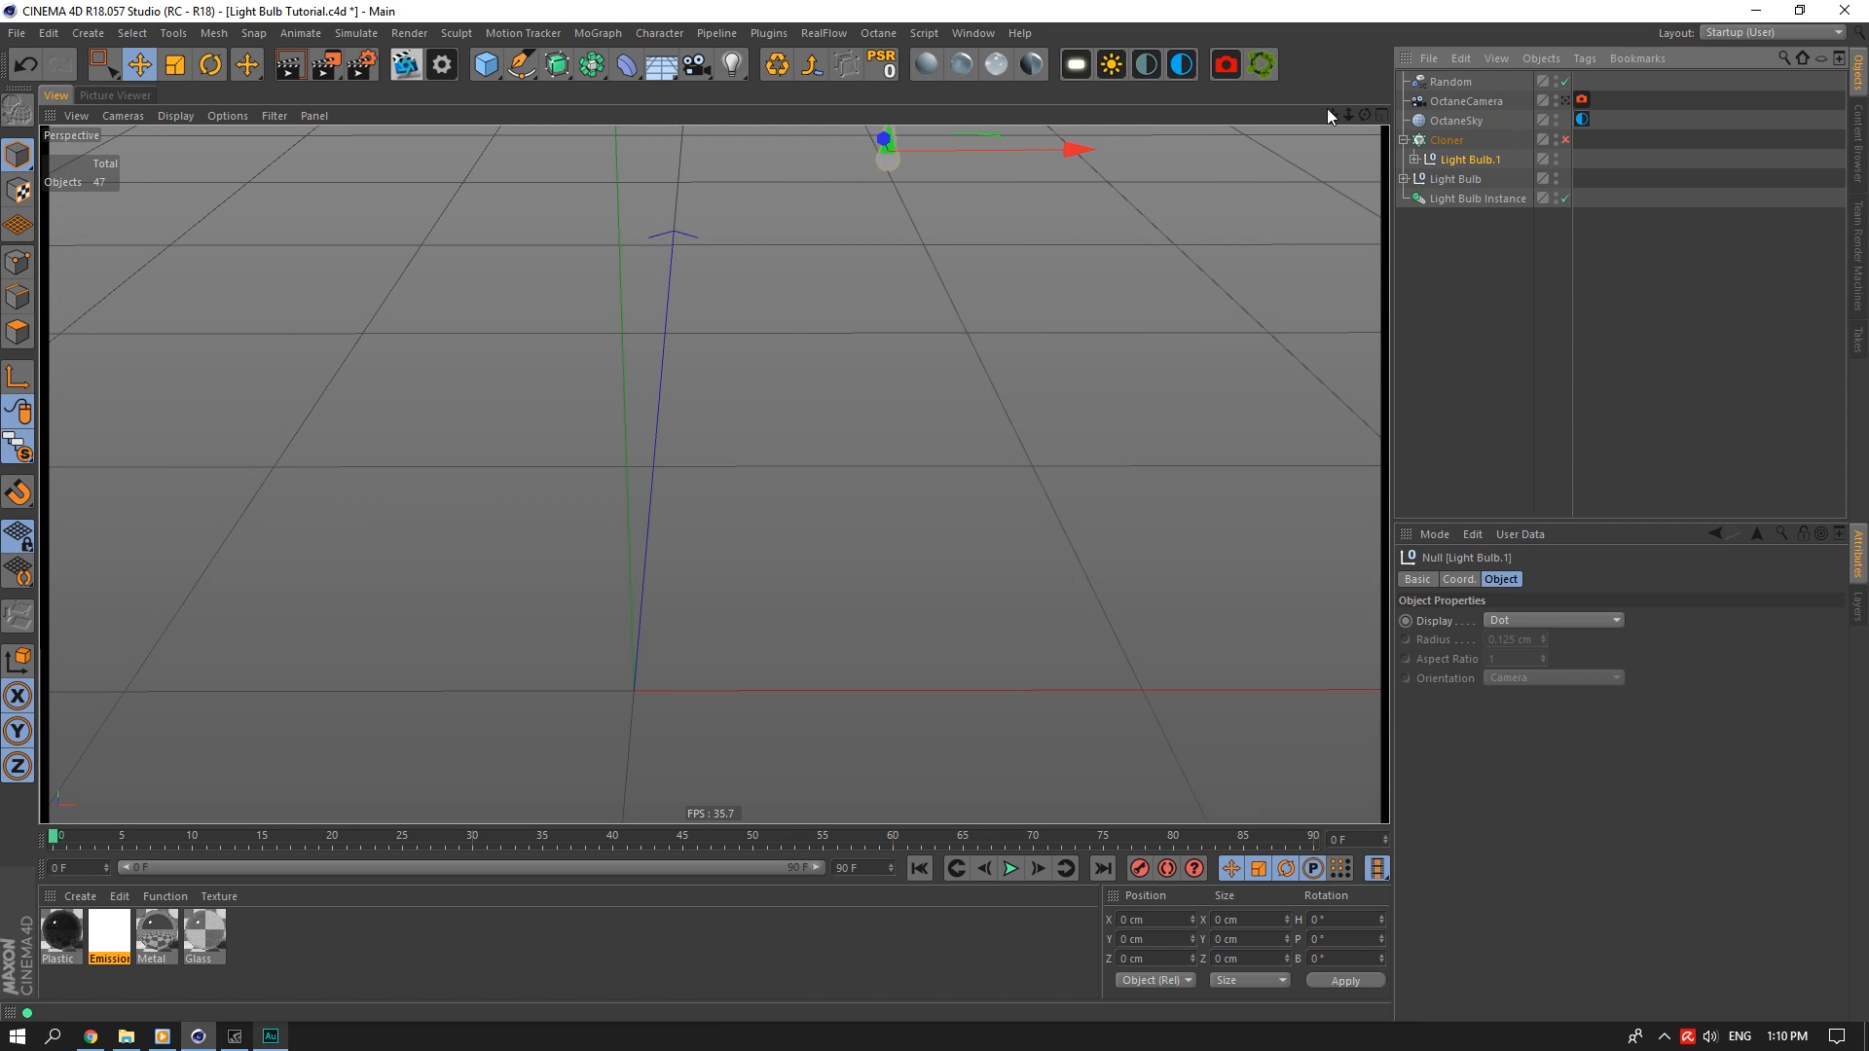
{"action": "left_click_drag", "start_coordinate": [1329, 112], "coordinate": [766, 294]}
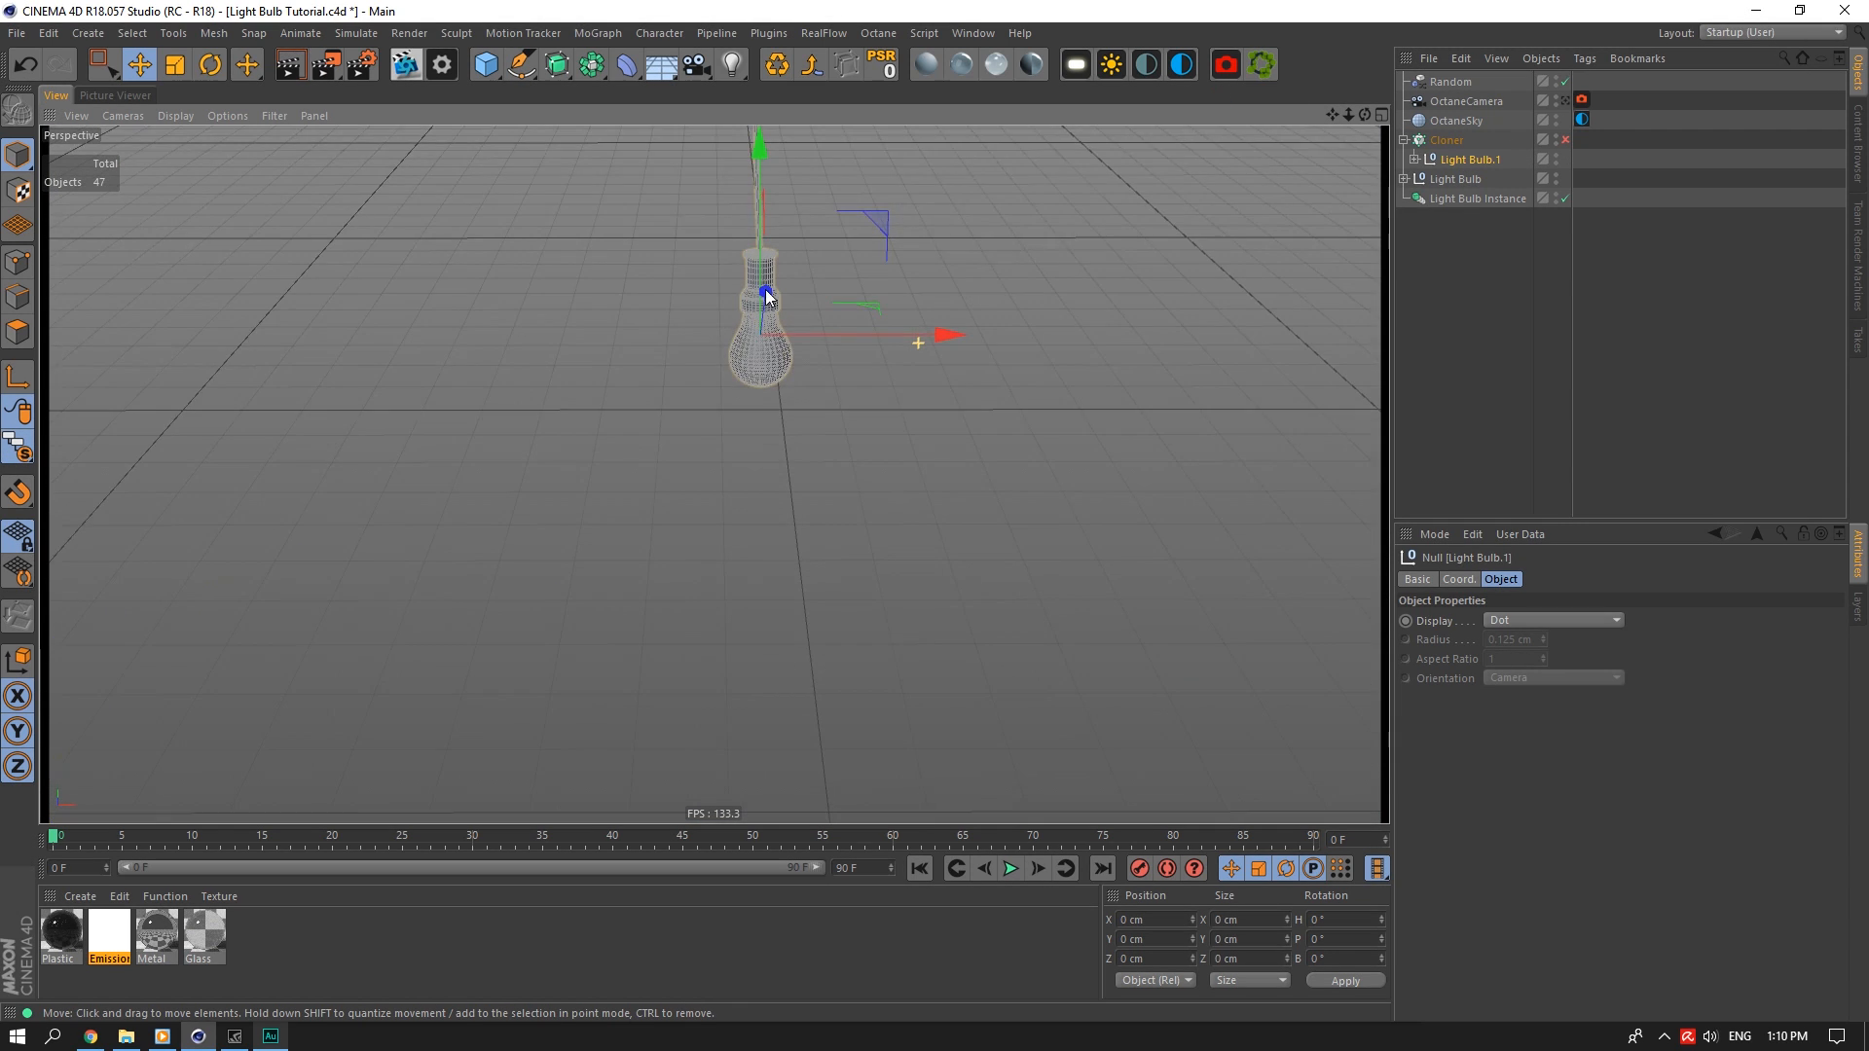
{"action": "scroll", "coordinate": [750, 282], "scroll_direction": "up", "scroll_amount": 6}
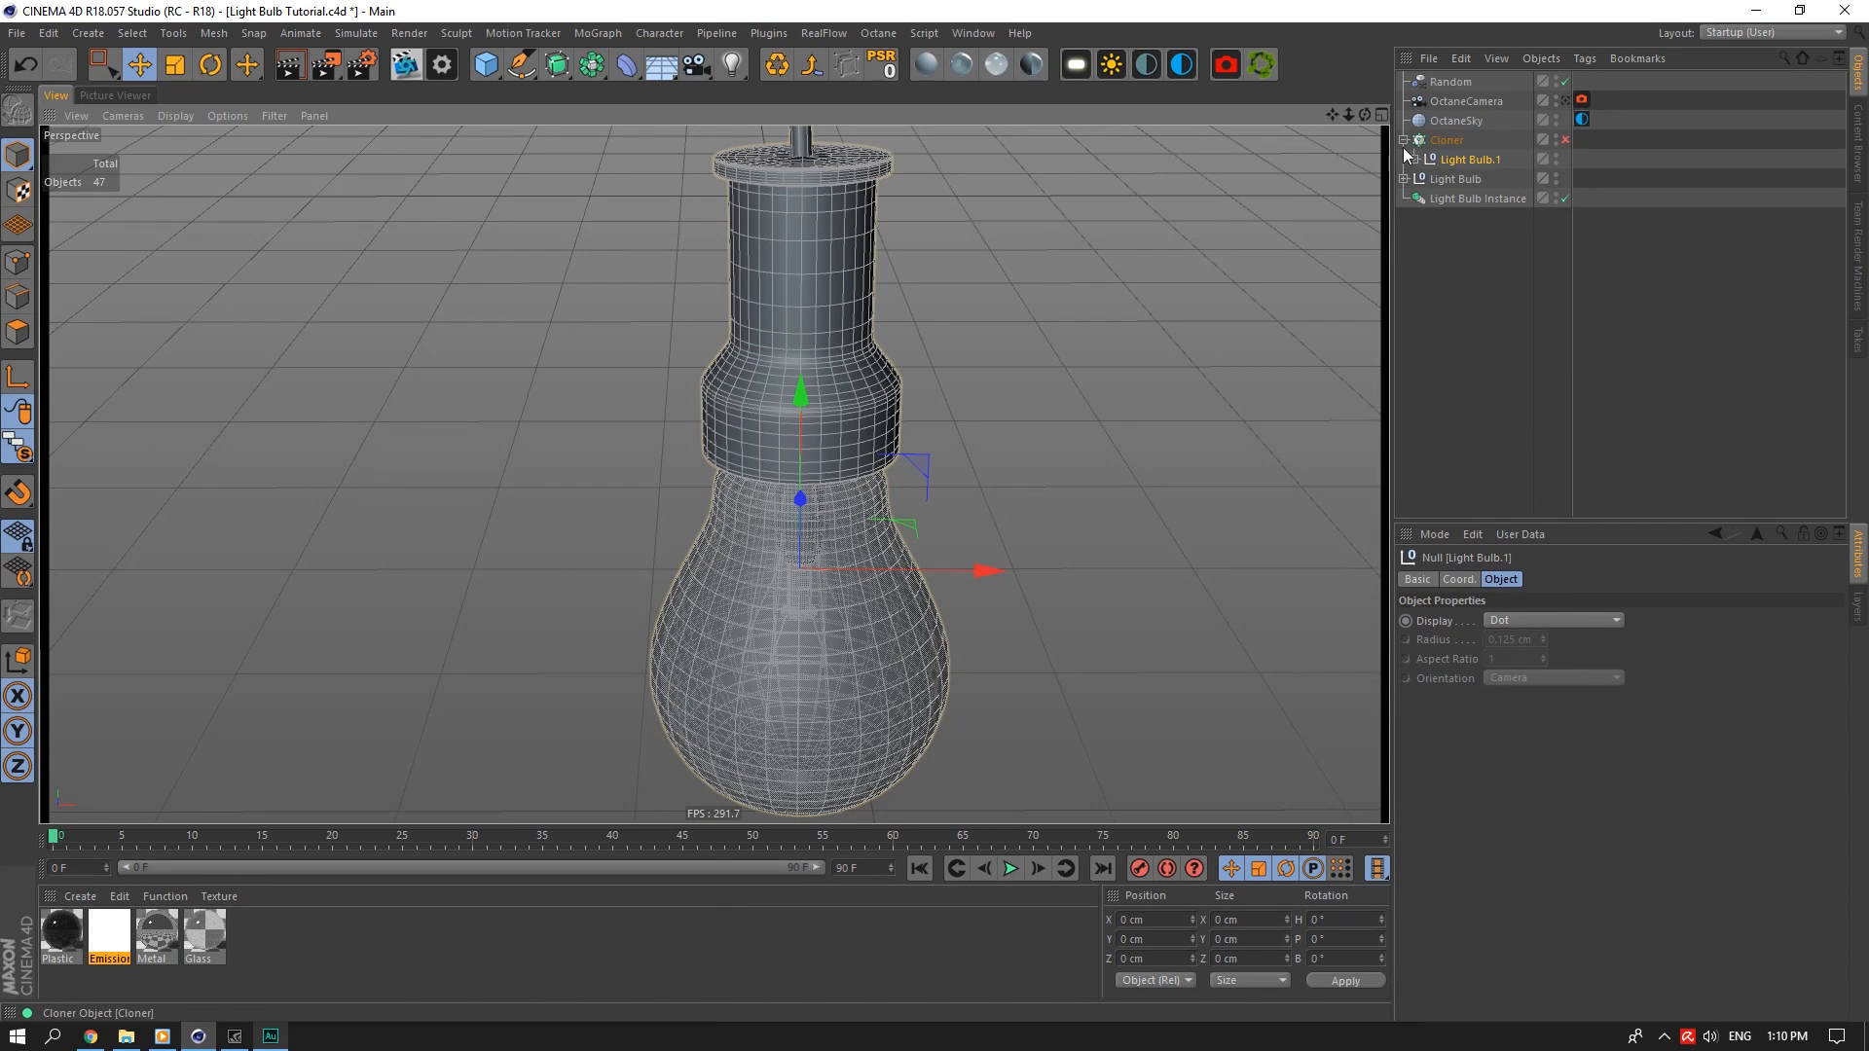
Set the editor and renderer subdivision of Subdivision Surface.2 inside Light Bulb.1 to 1
{"action": "left_click", "coordinate": [1417, 159]}
{"action": "left_click", "coordinate": [1480, 240]}
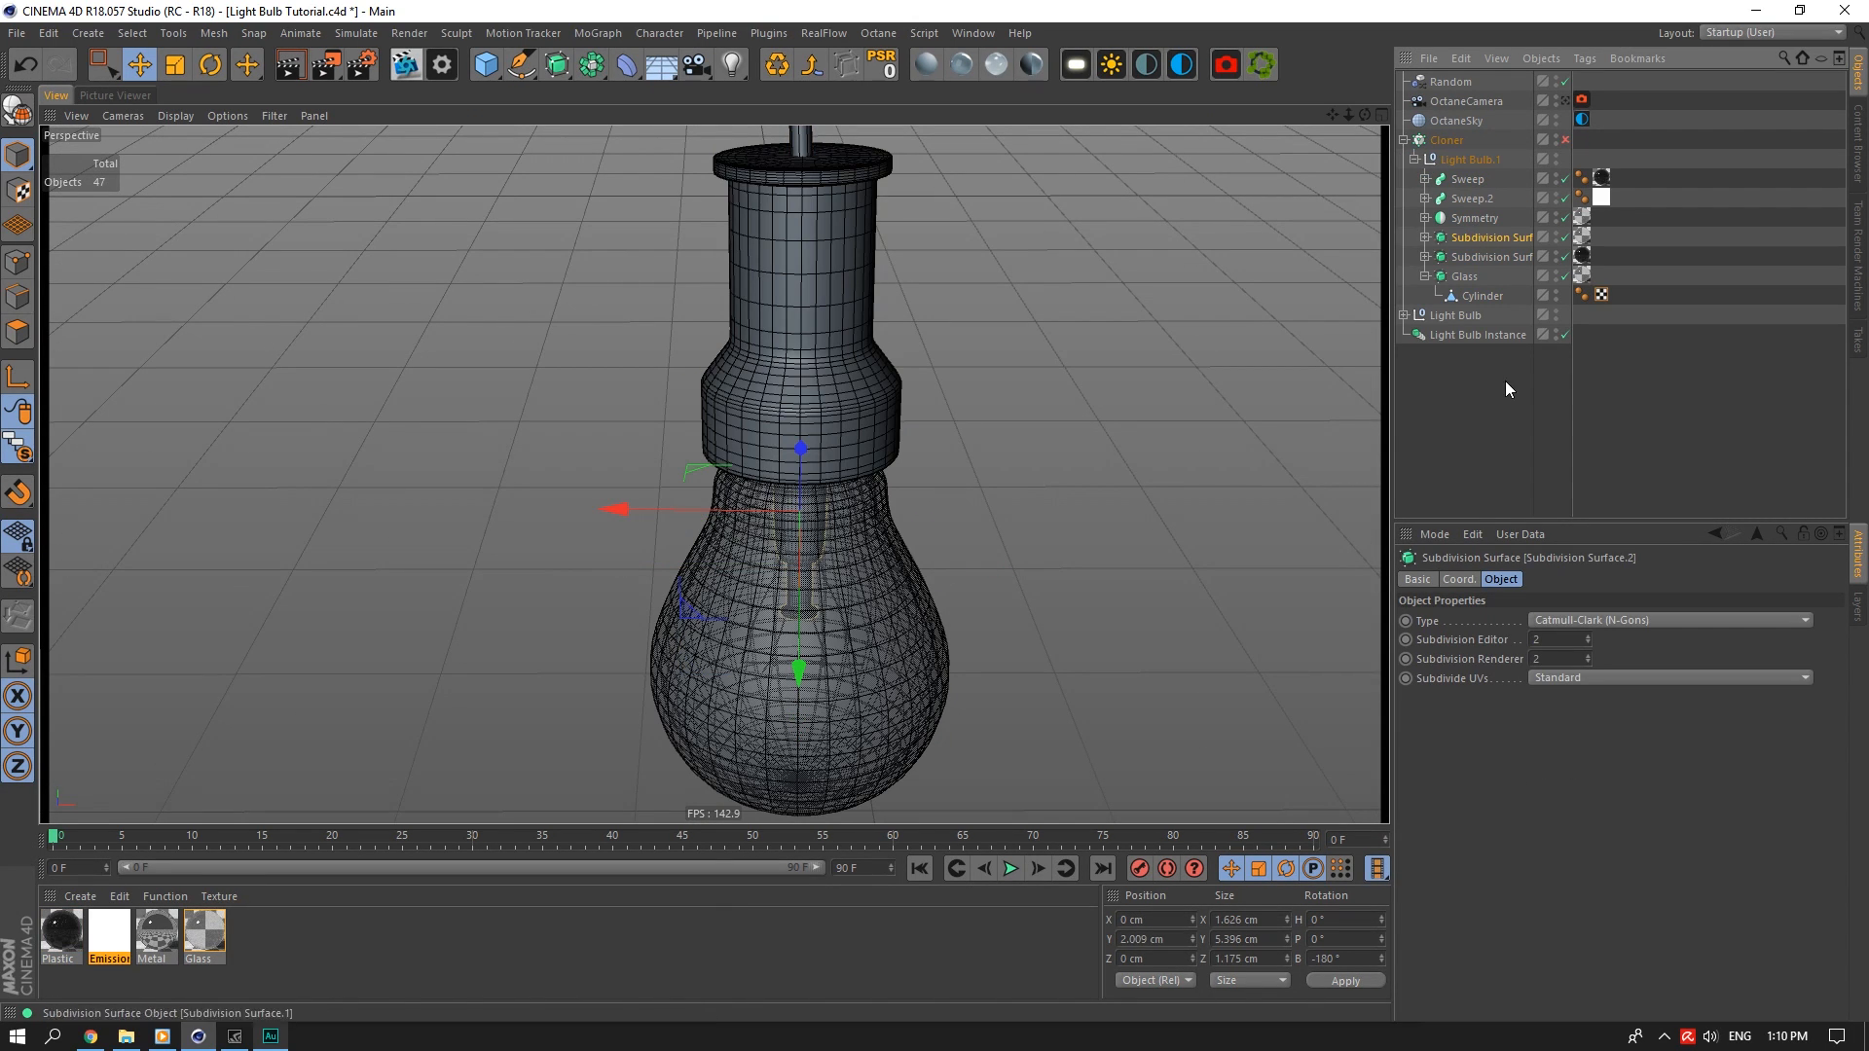
{"action": "double_click", "coordinate": [1556, 641]}
{"action": "type", "text": "1"}
{"action": "key", "text": "Tab"}
{"action": "type", "text": "1"}
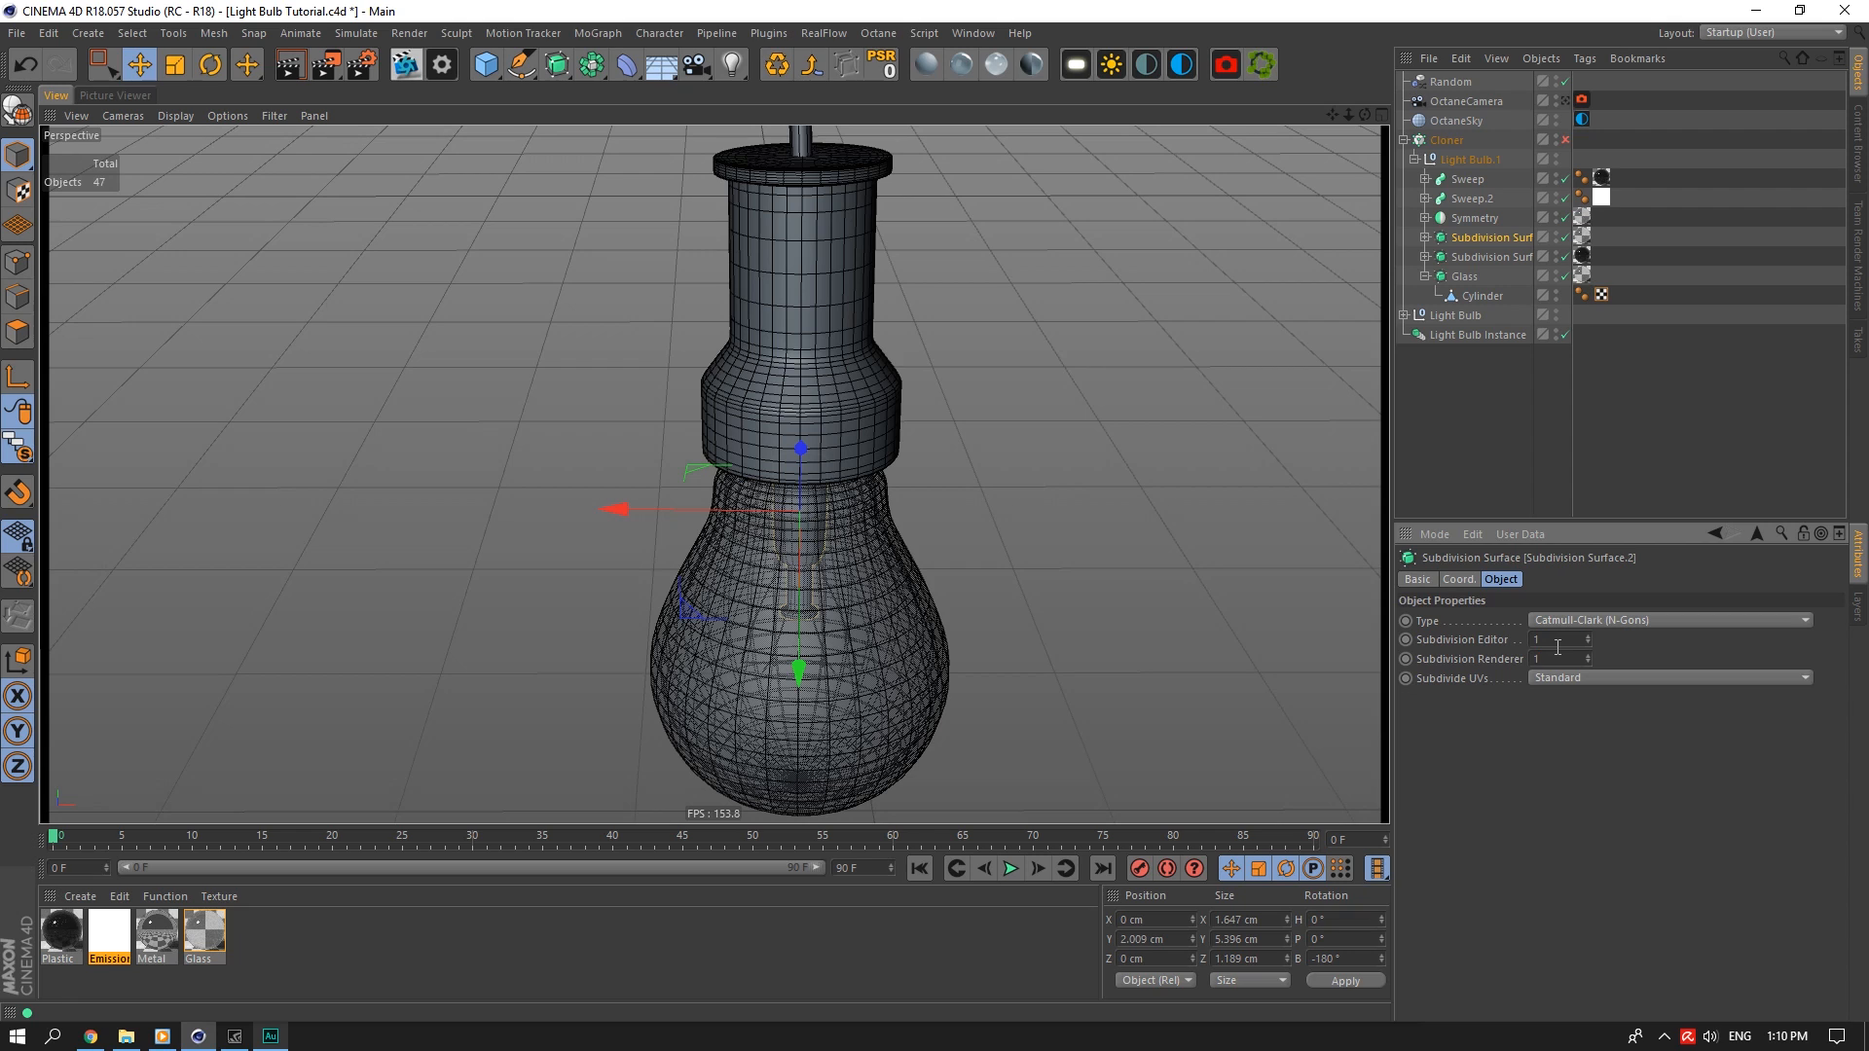
Set the editor and renderer subdivision of the bulb socket's Subdivision Surface.1 to 1
{"action": "left_click", "coordinate": [1487, 263]}
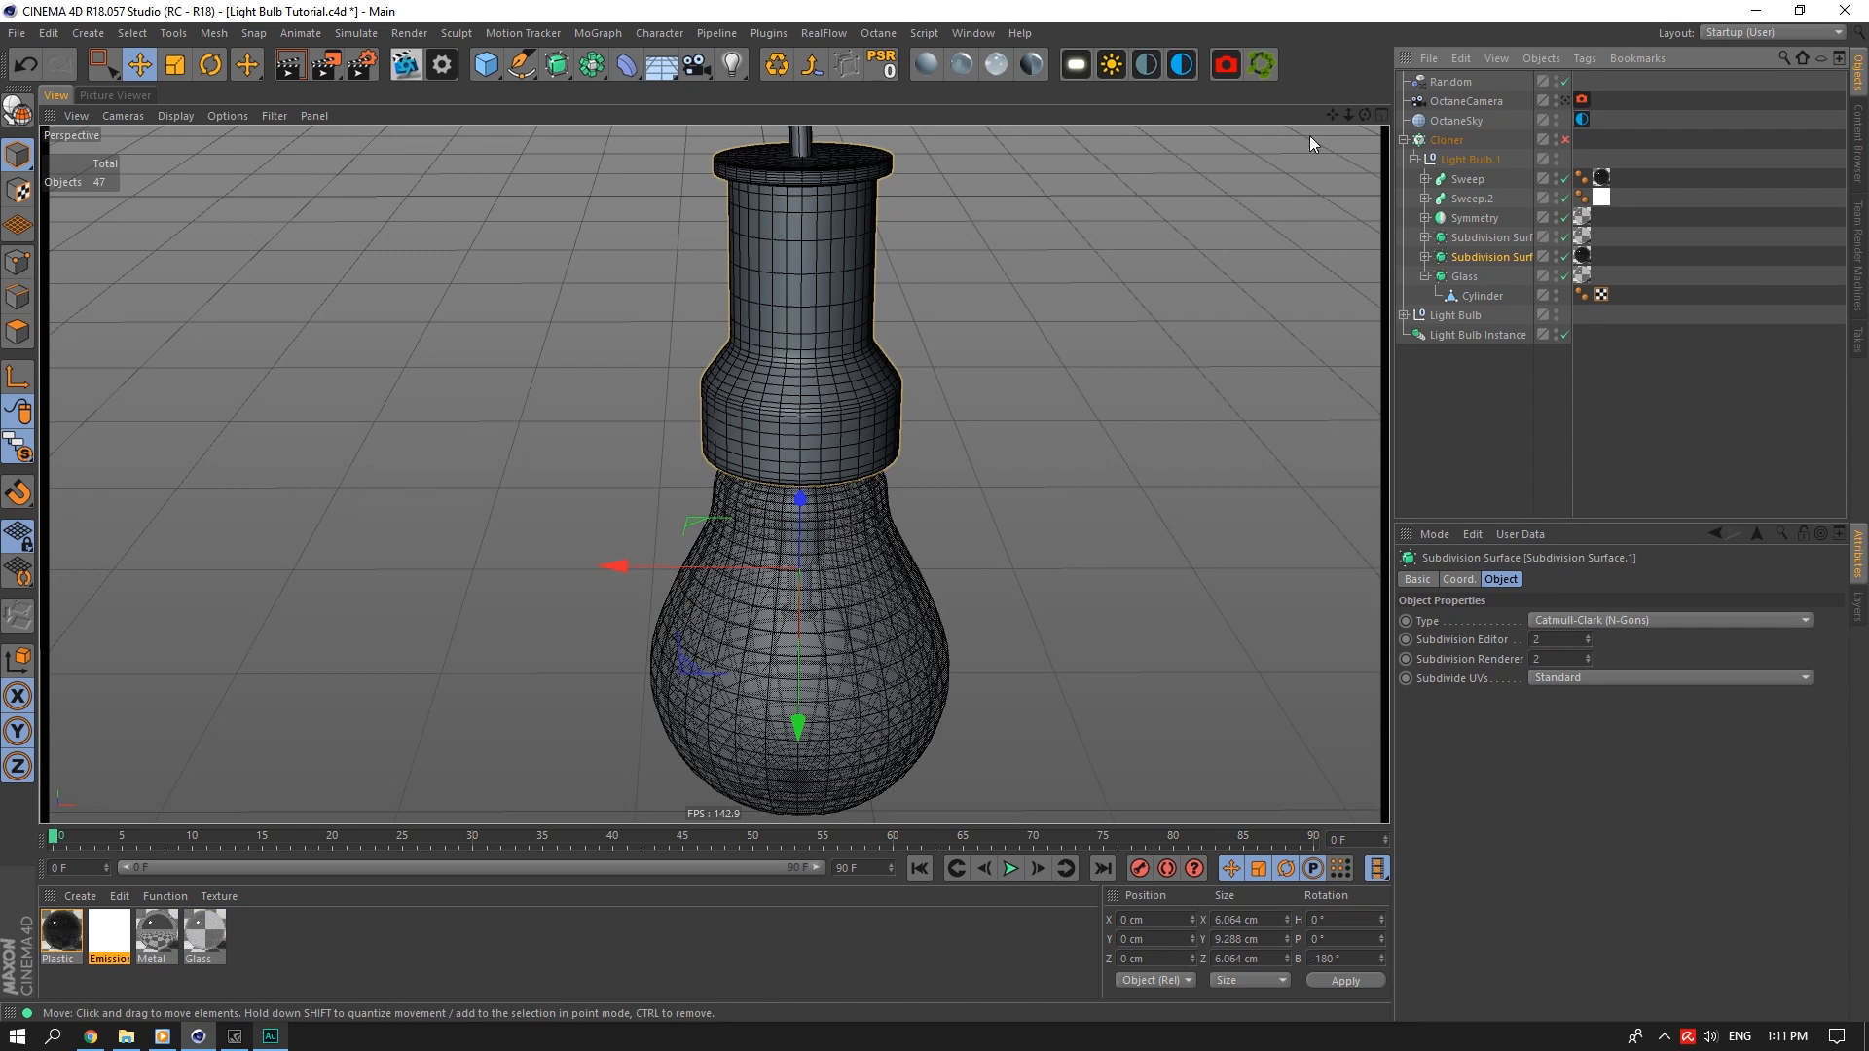
{"action": "left_click_drag", "start_coordinate": [1344, 110], "coordinate": [1339, 154]}
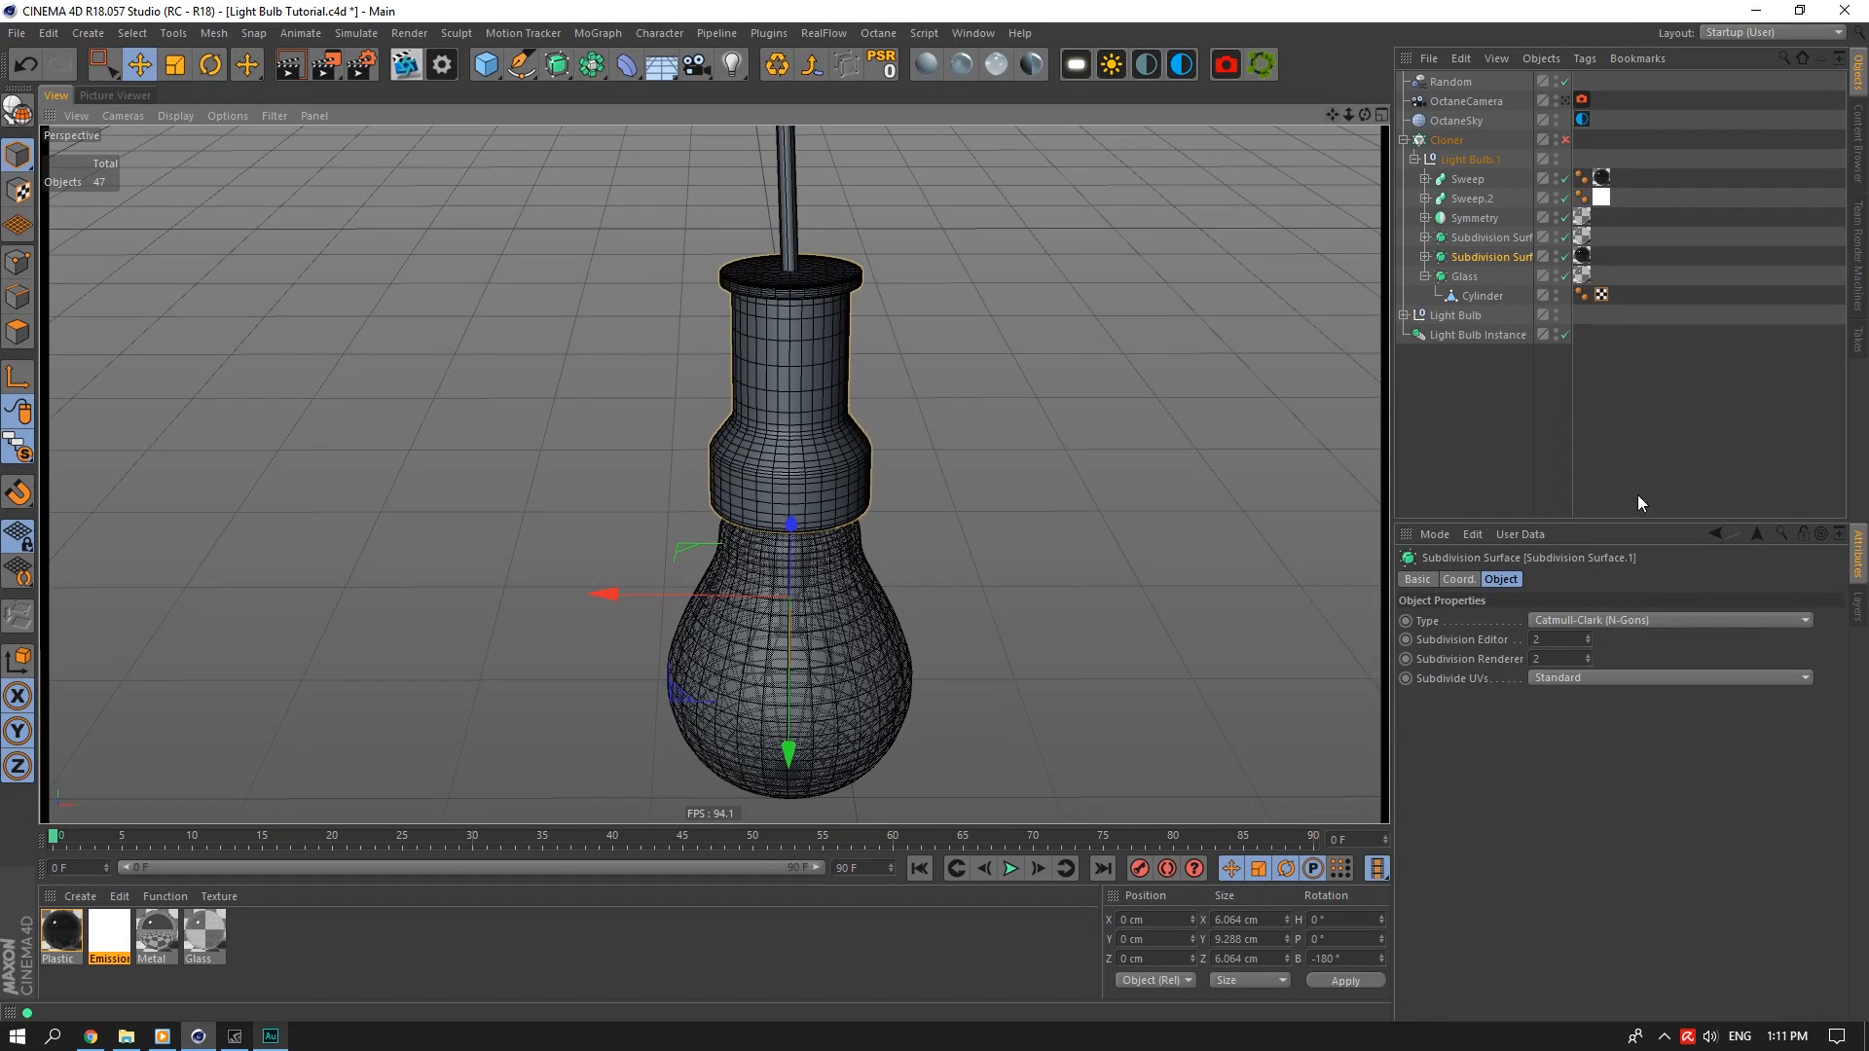
{"action": "left_click", "coordinate": [1543, 643]}
{"action": "type", "text": "1"}
{"action": "key", "text": "Tab"}
{"action": "type", "text": "1"}
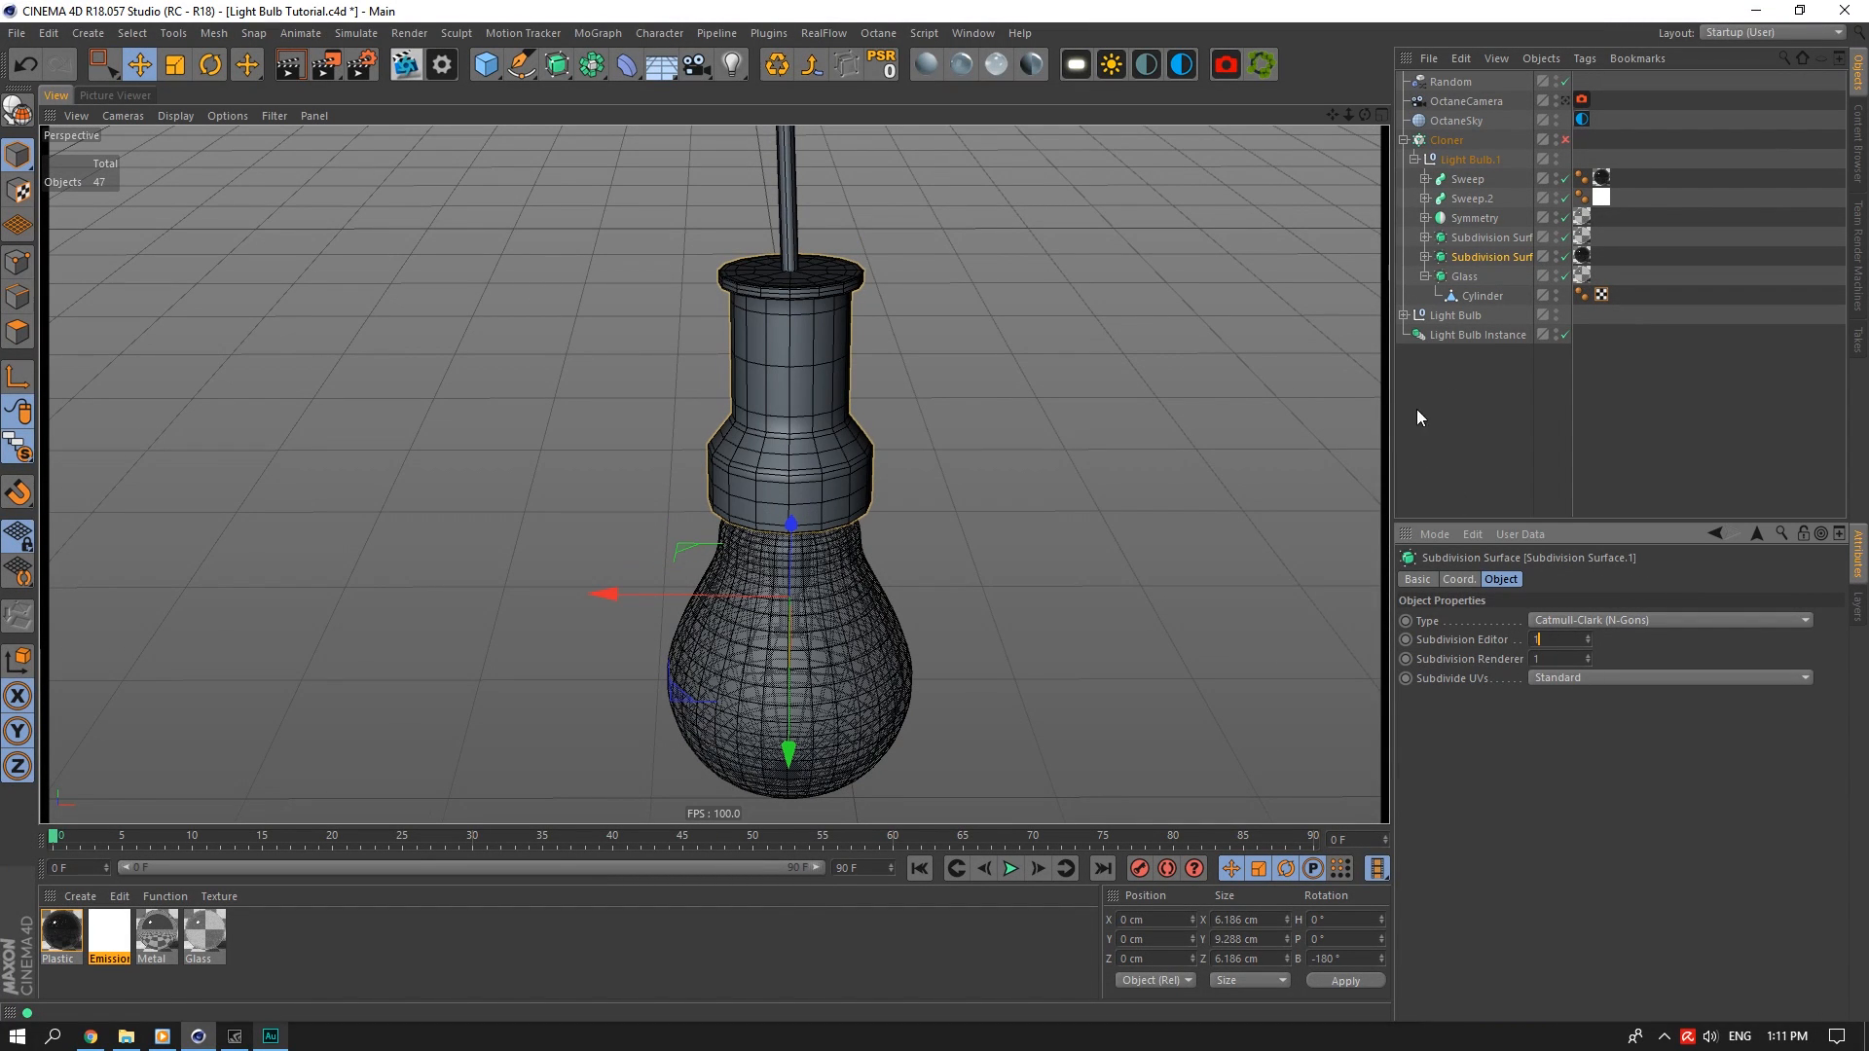
Set the editor and renderer subdivision of the Glass subdivision surface in Light Bulb.1 to 1
{"action": "left_click", "coordinate": [1465, 277]}
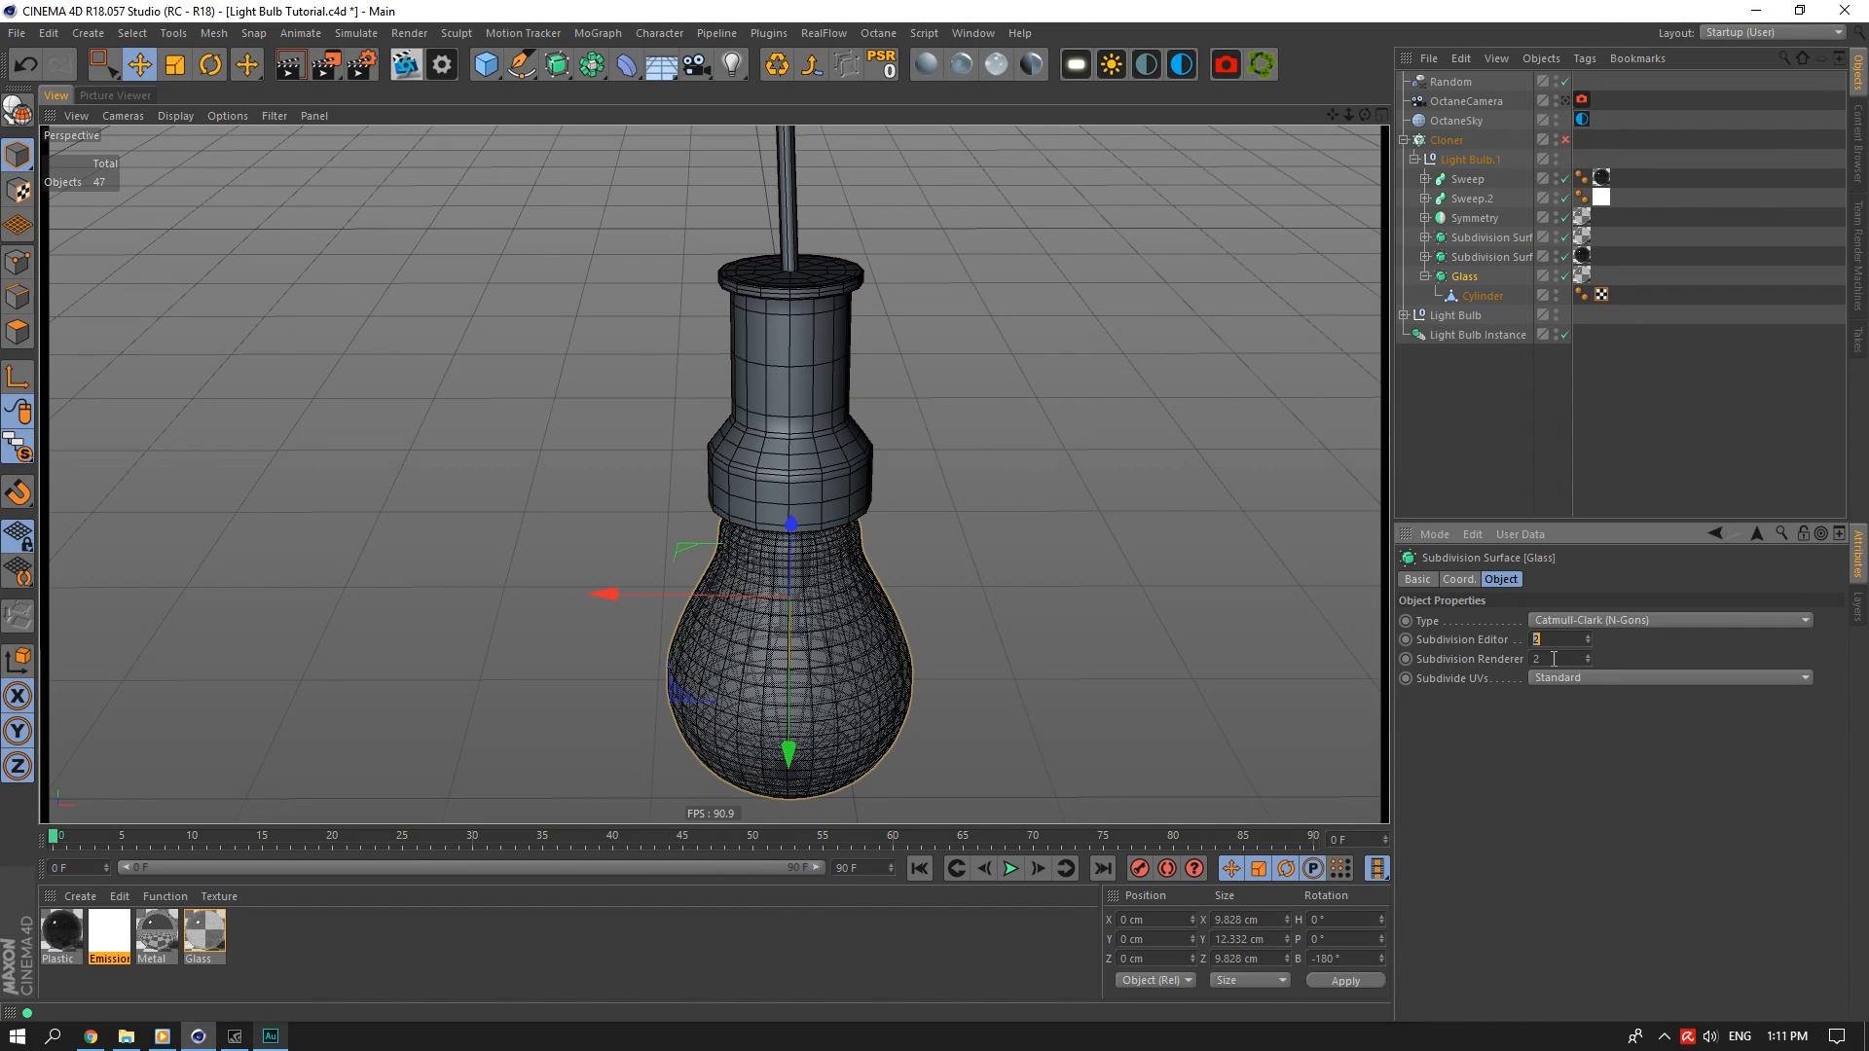
{"action": "type", "text": "1"}
{"action": "key", "text": "Tab"}
{"action": "type", "text": "1"}
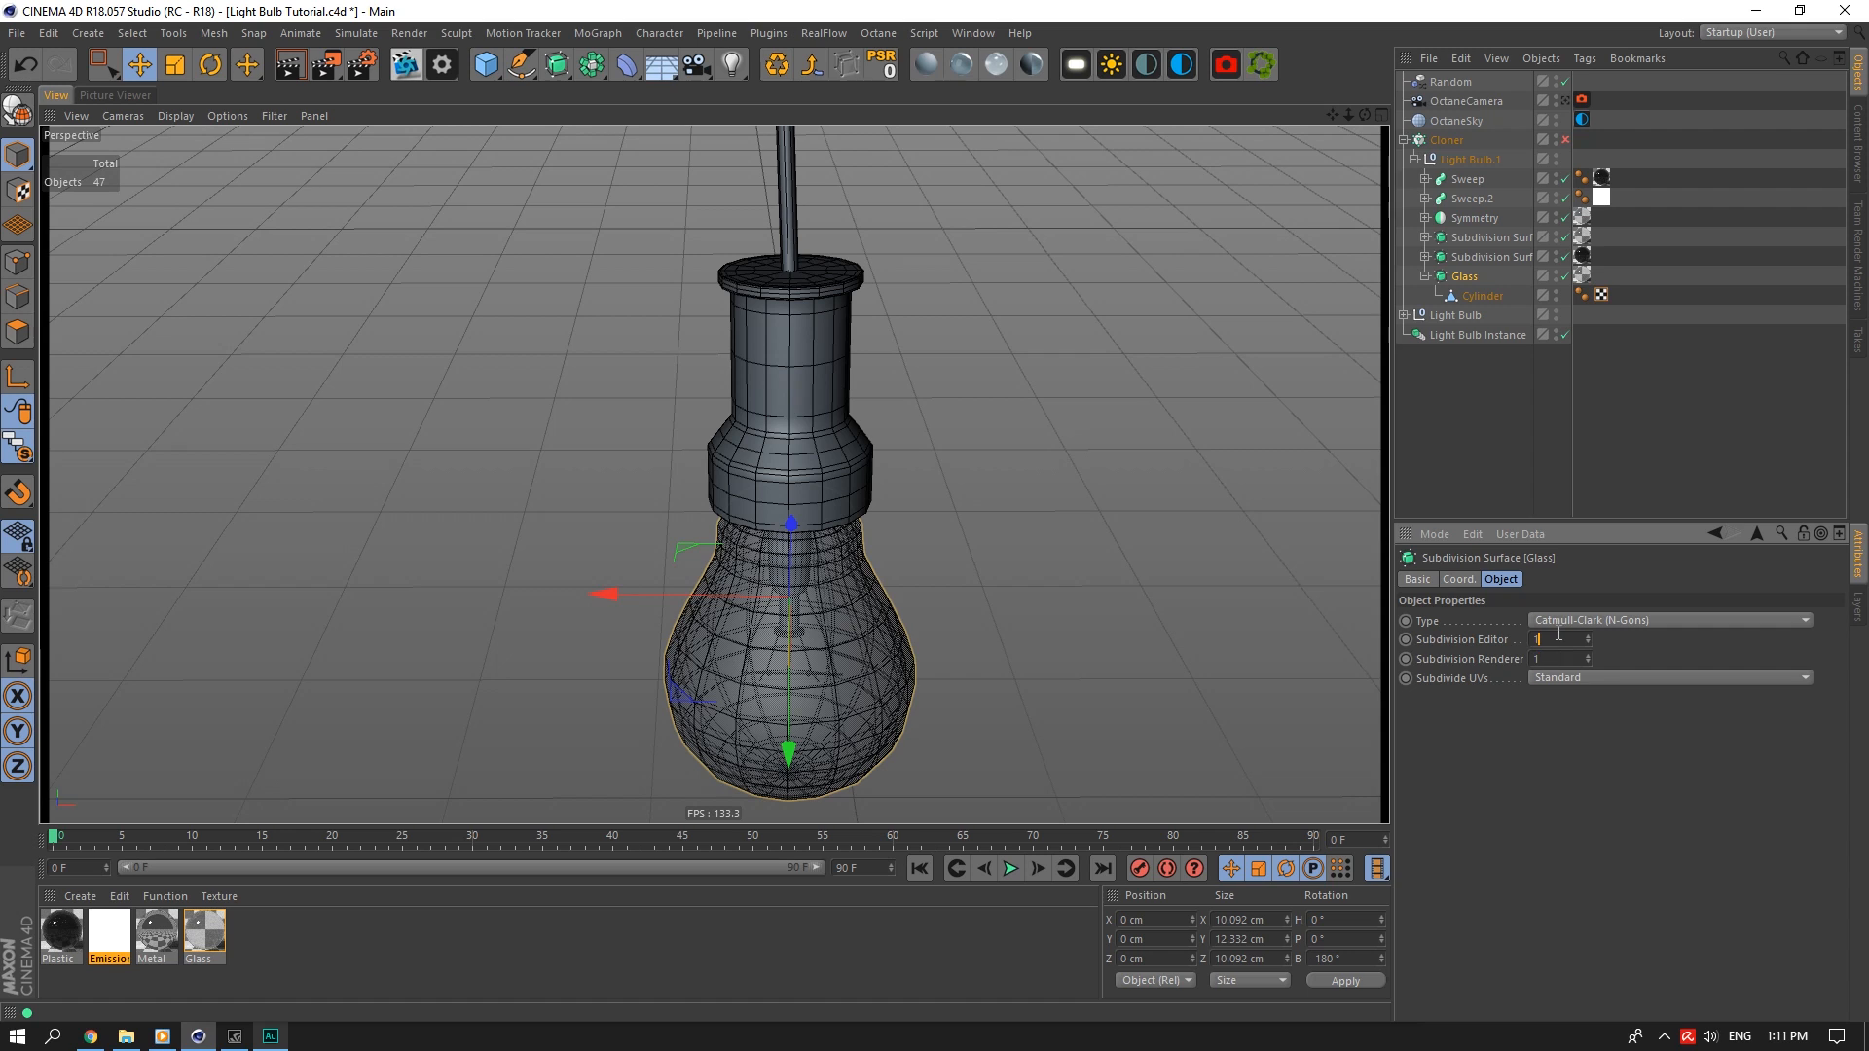
Return to the Octane camera view and turn off viewport solo to show the whole scene
{"action": "left_click", "coordinate": [1564, 100]}
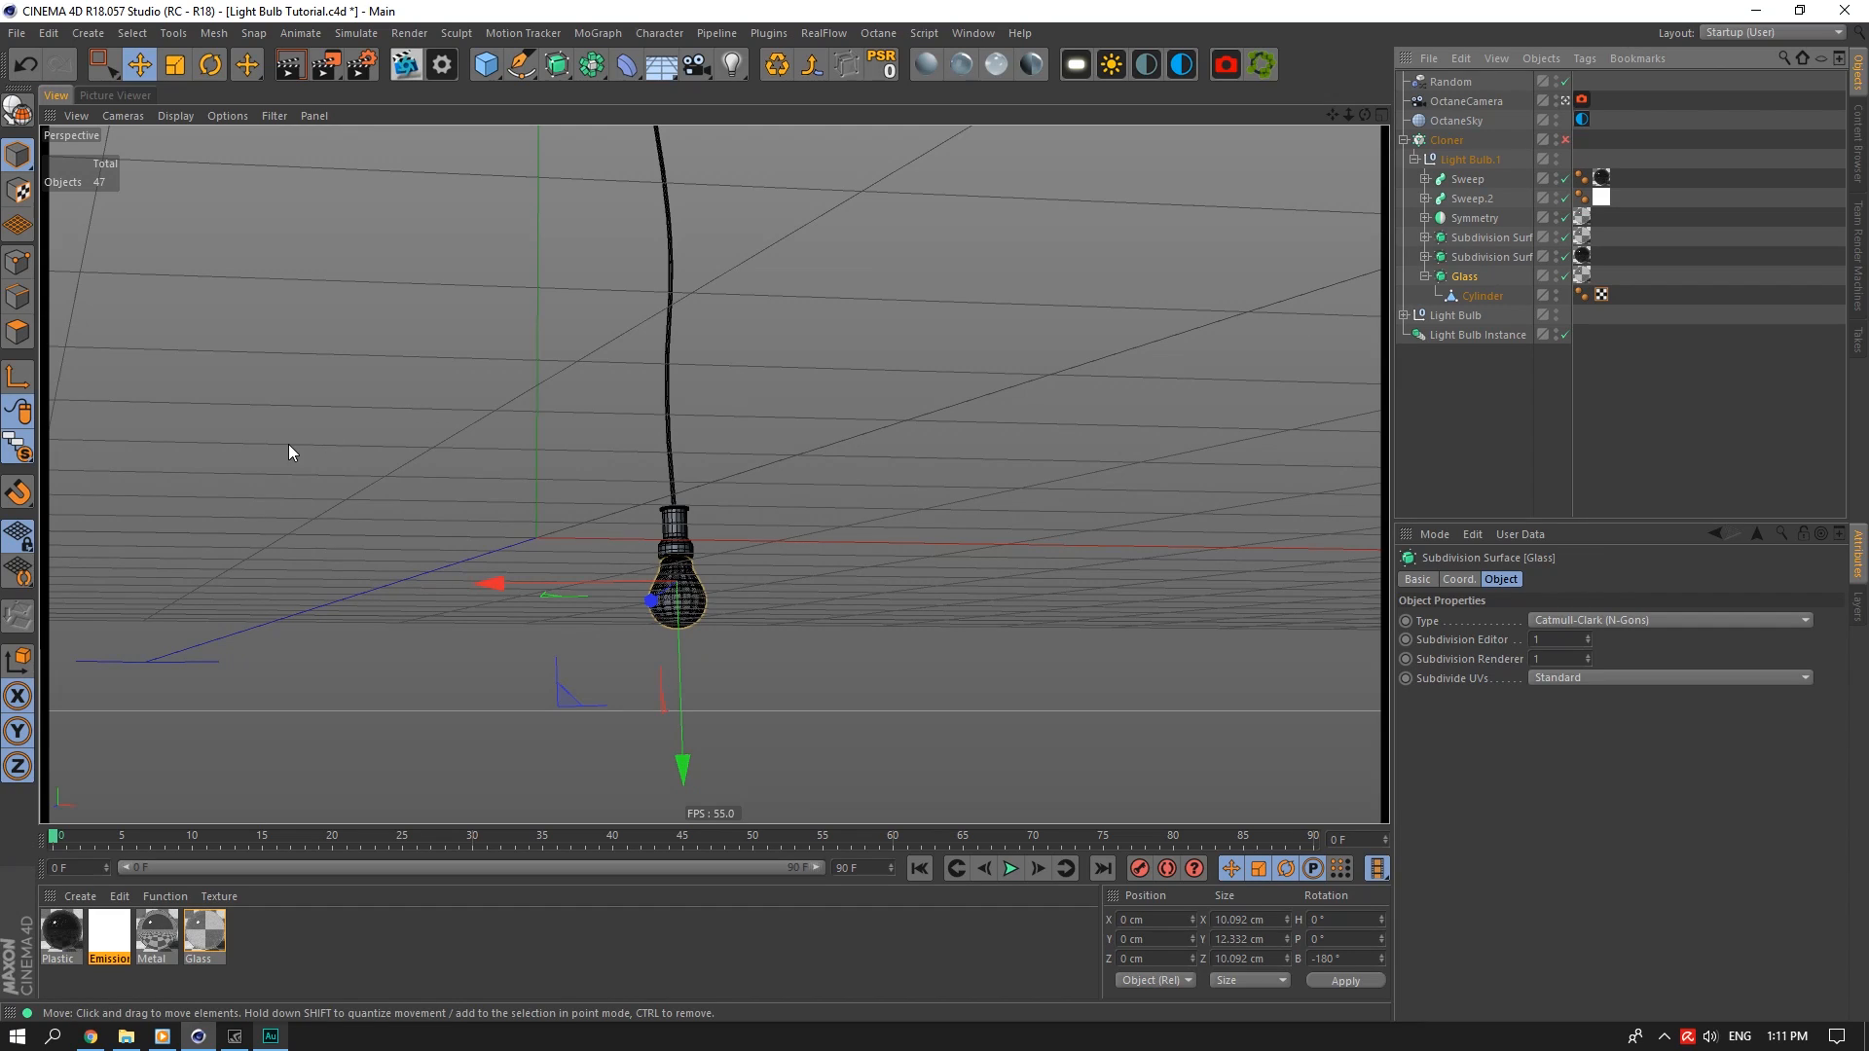
{"action": "left_click_drag", "start_coordinate": [6, 453], "coordinate": [128, 470]}
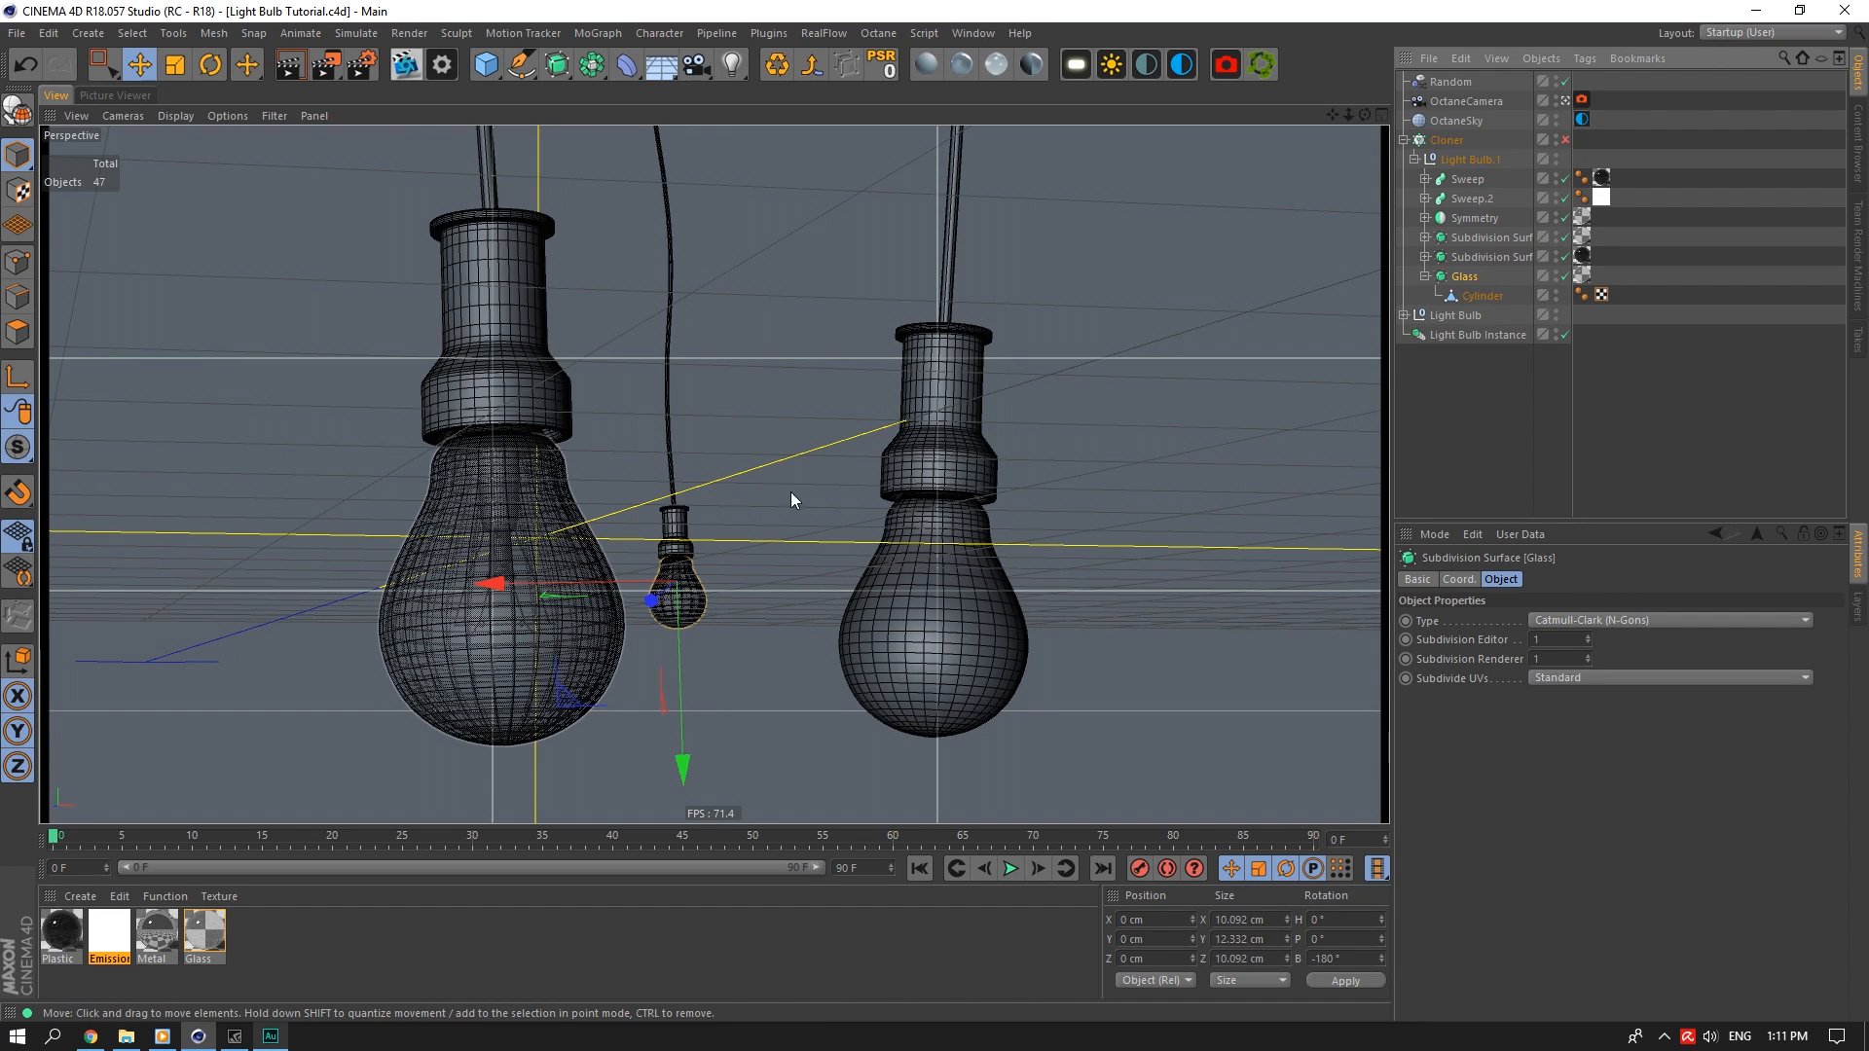
Collapse and re-enable the Cloner, then start a live render of the scene in the Octane Live Viewer
{"action": "left_click", "coordinate": [1414, 158]}
{"action": "key", "text": "Delete"}
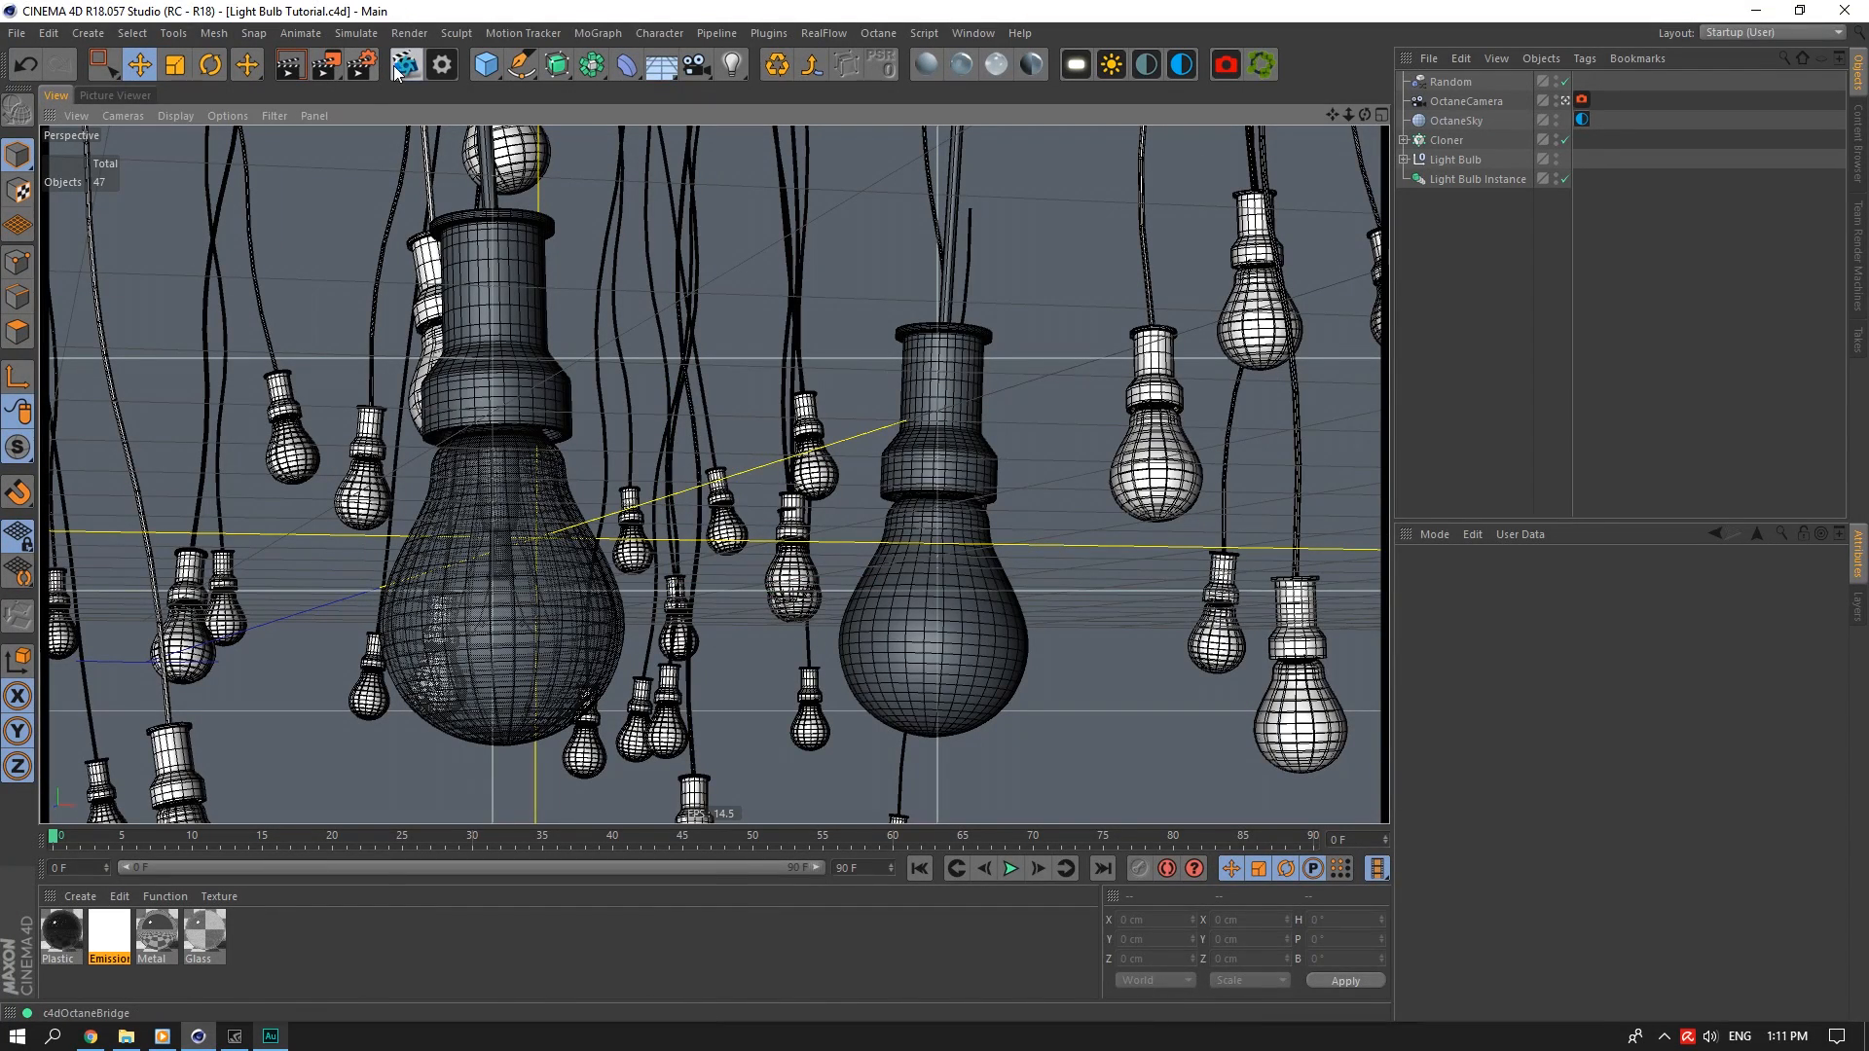
{"action": "left_click", "coordinate": [401, 65]}
{"action": "left_click", "coordinate": [406, 407]}
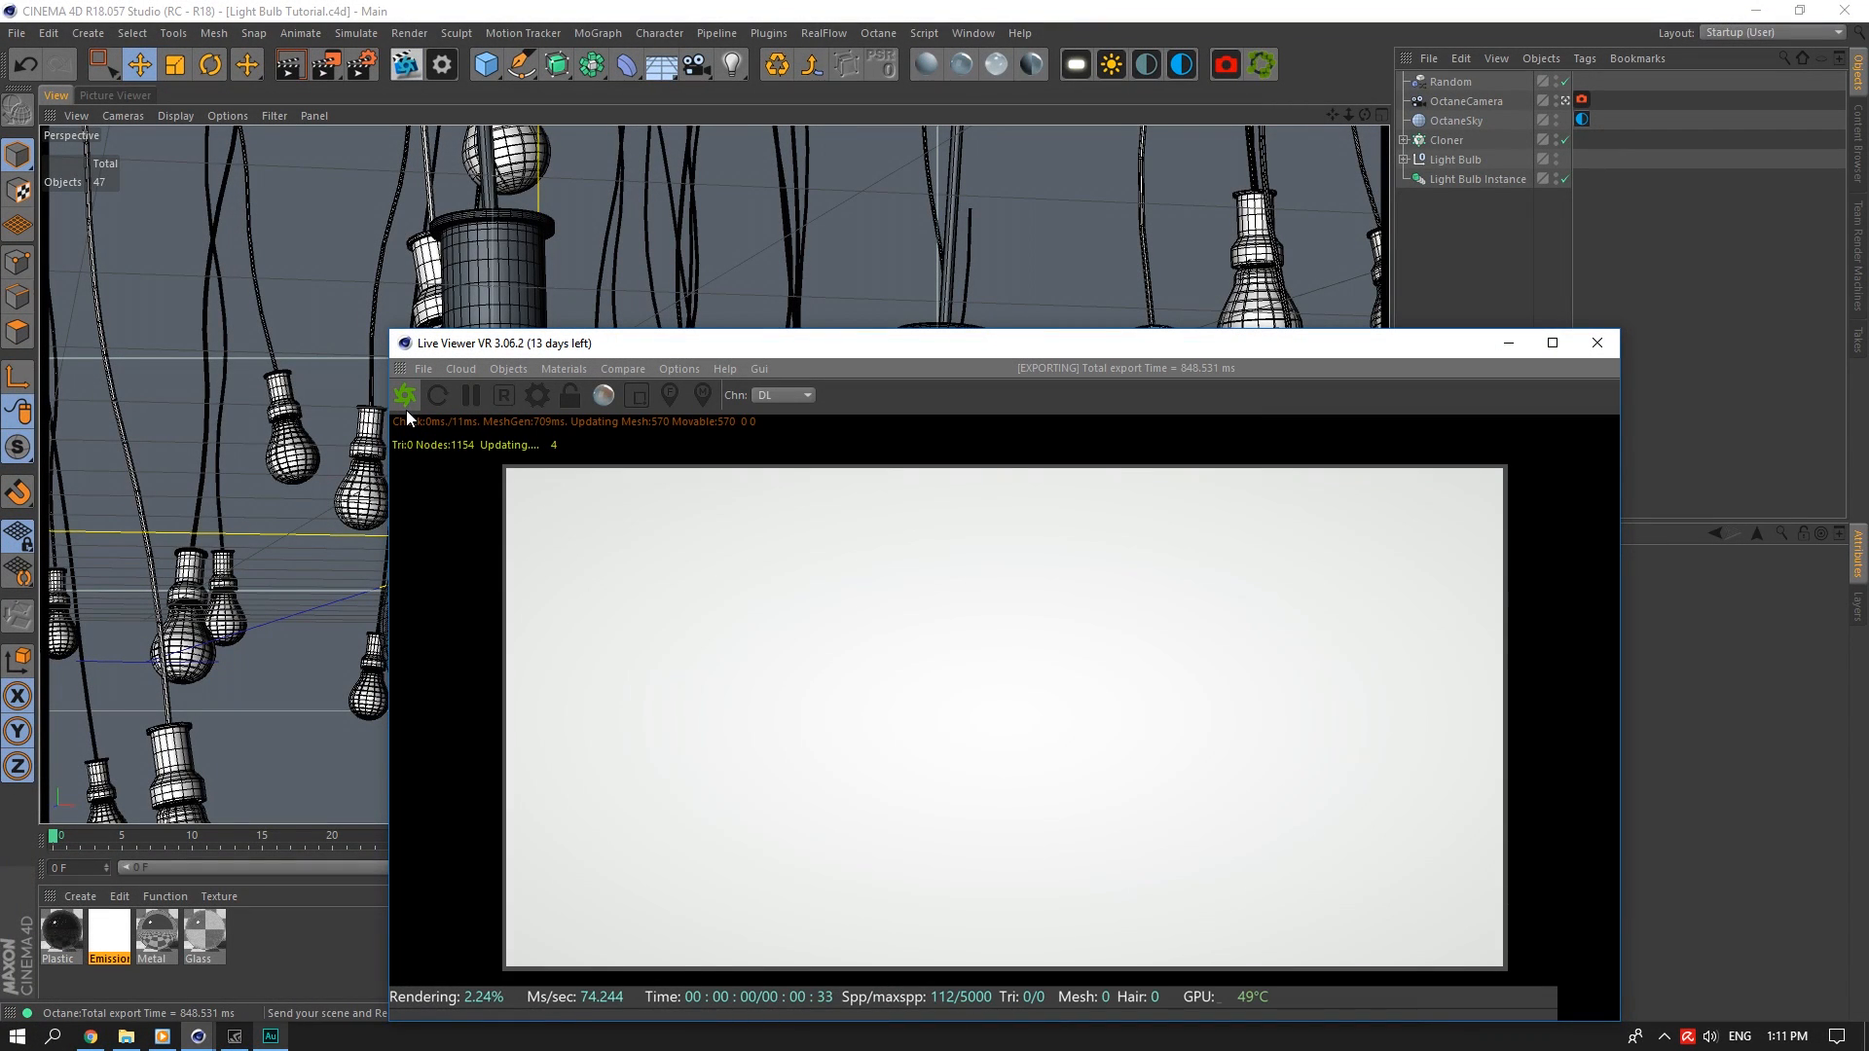
{"action": "left_click_drag", "start_coordinate": [600, 343], "coordinate": [391, 248]}
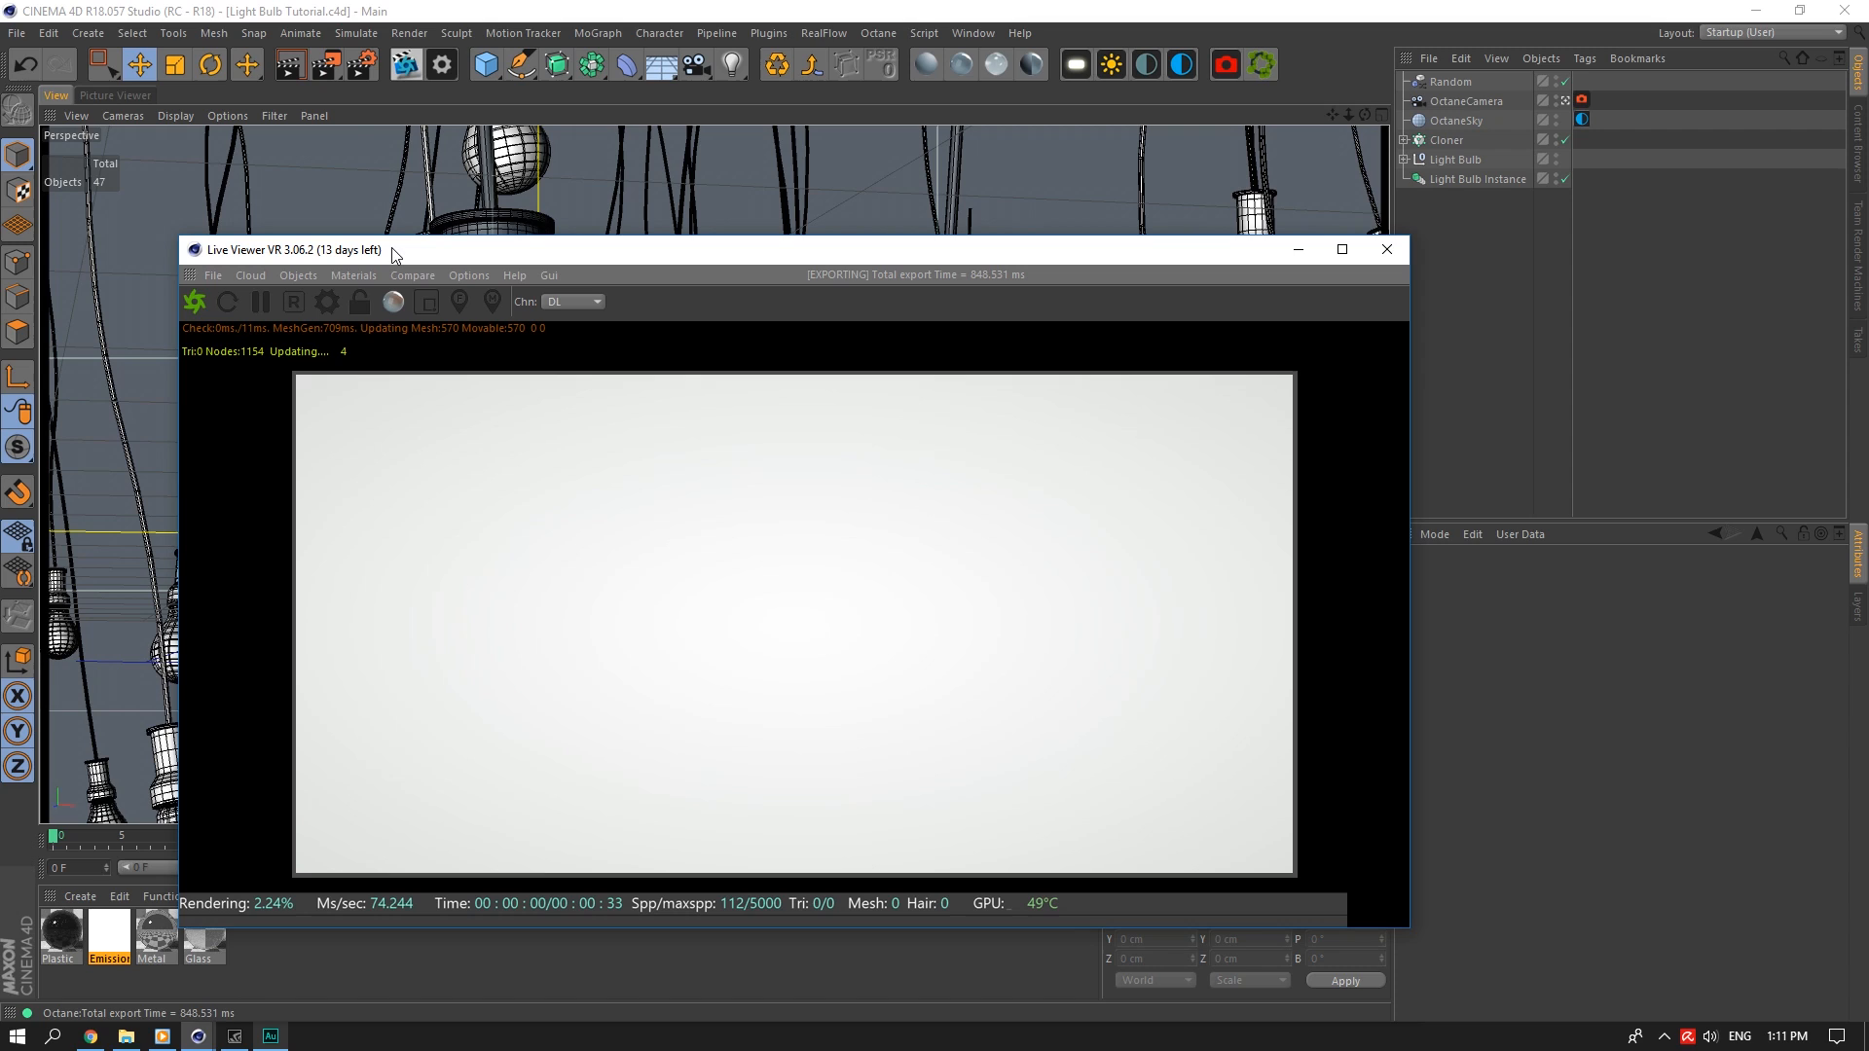
{"action": "left_click_drag", "start_coordinate": [851, 255], "coordinate": [793, 176]}
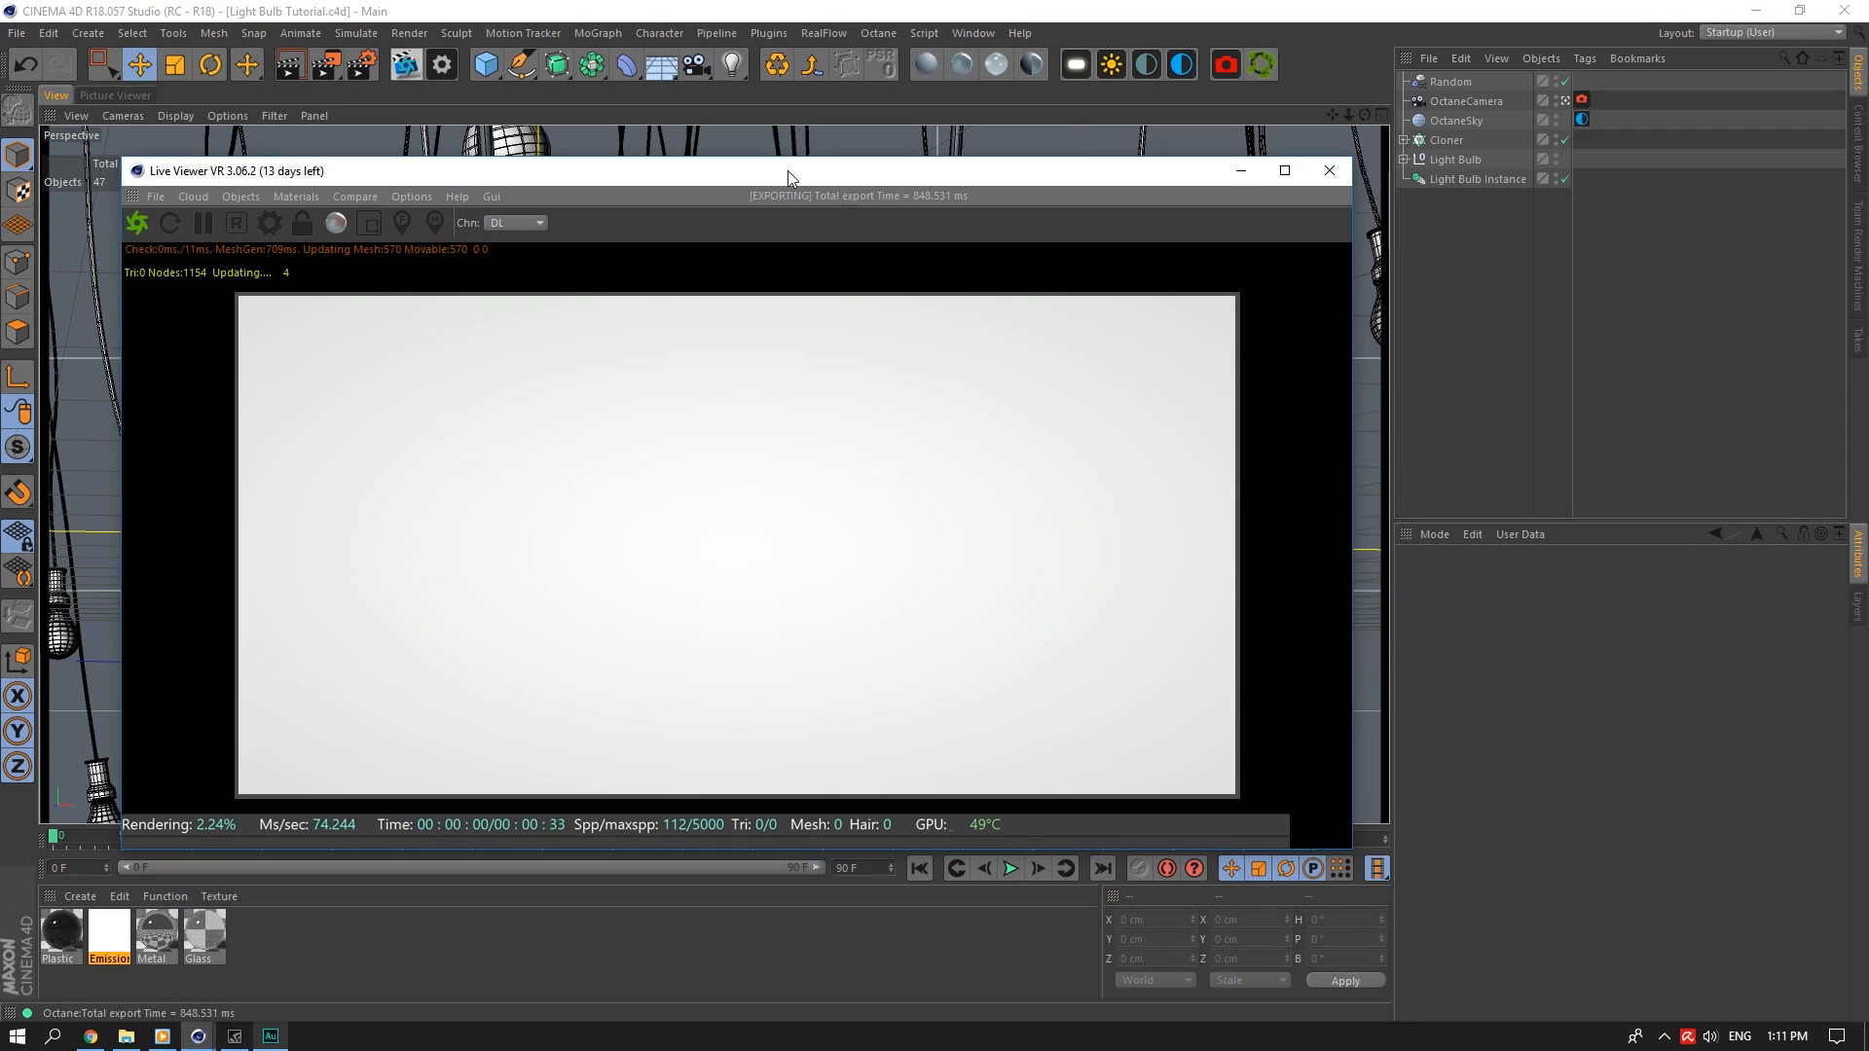
Disable the Cloner, show the Octane camera tag's post-processing settings, and restart the live render
{"action": "left_click", "coordinate": [1564, 140]}
{"action": "left_click", "coordinate": [1581, 99]}
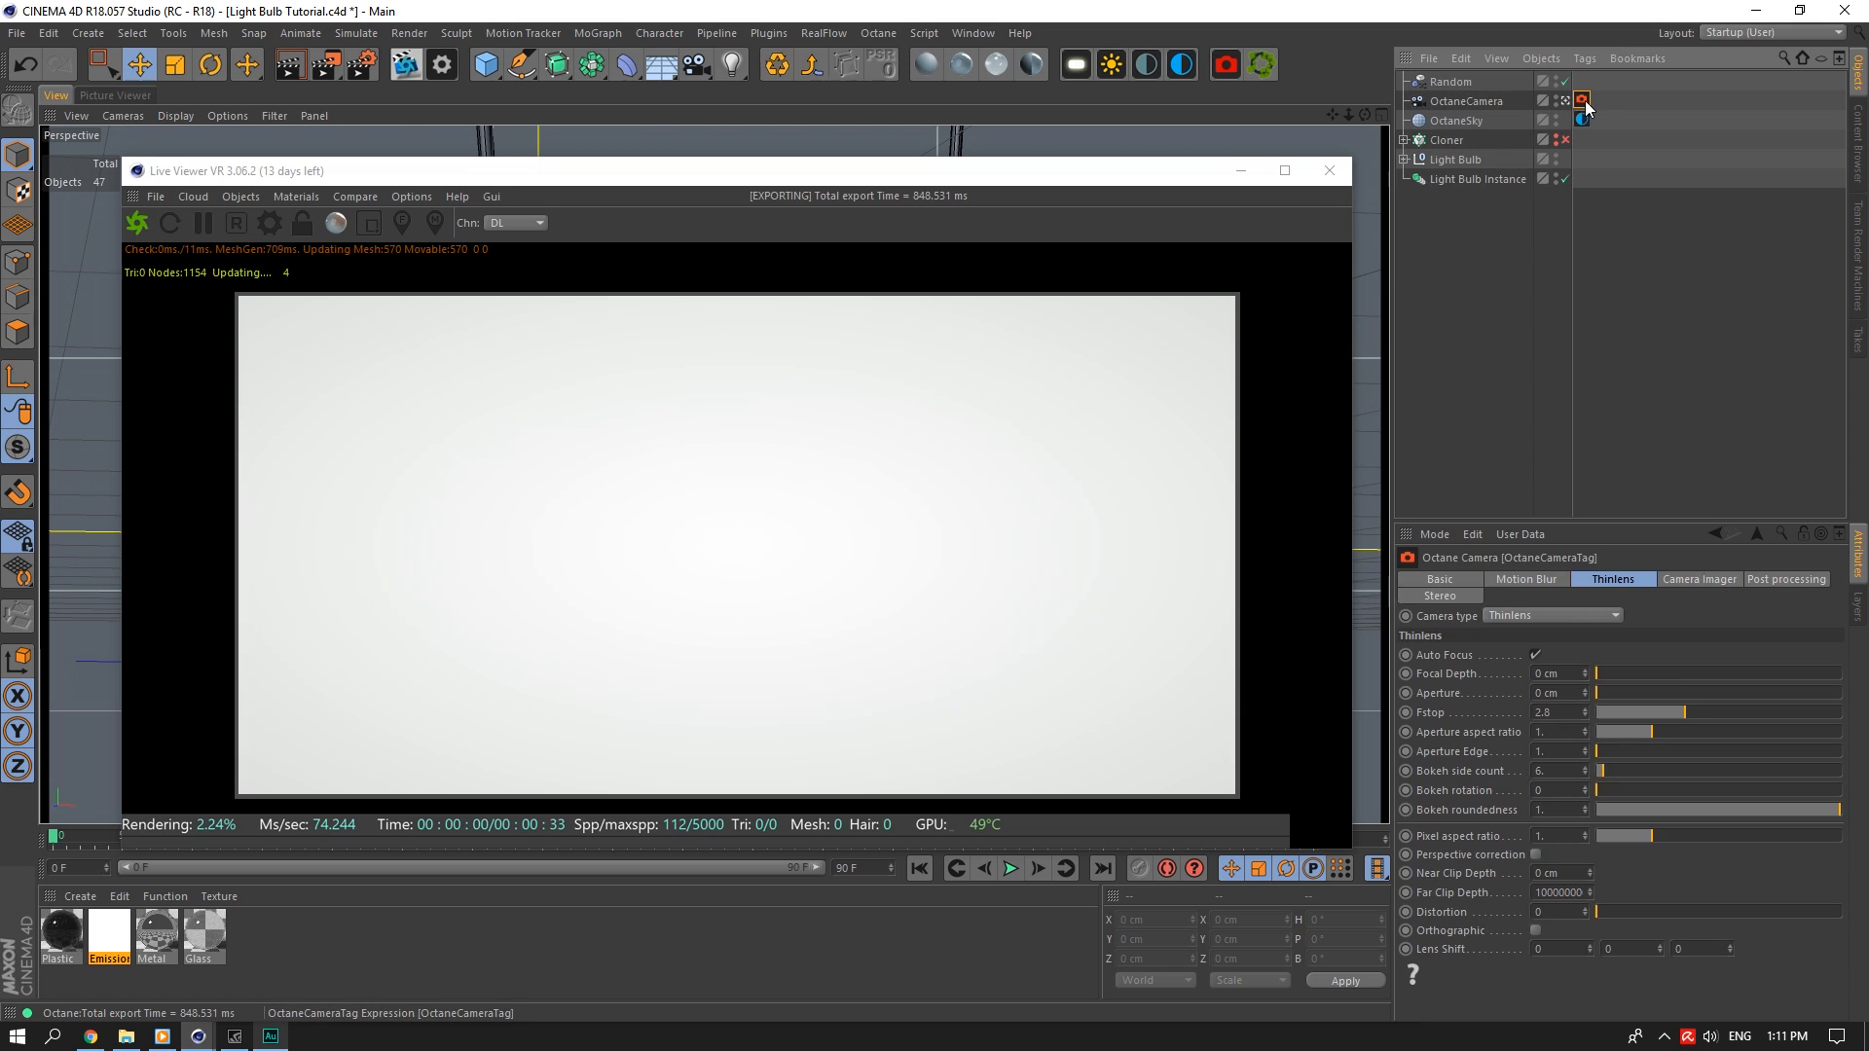
{"action": "left_click", "coordinate": [1791, 579]}
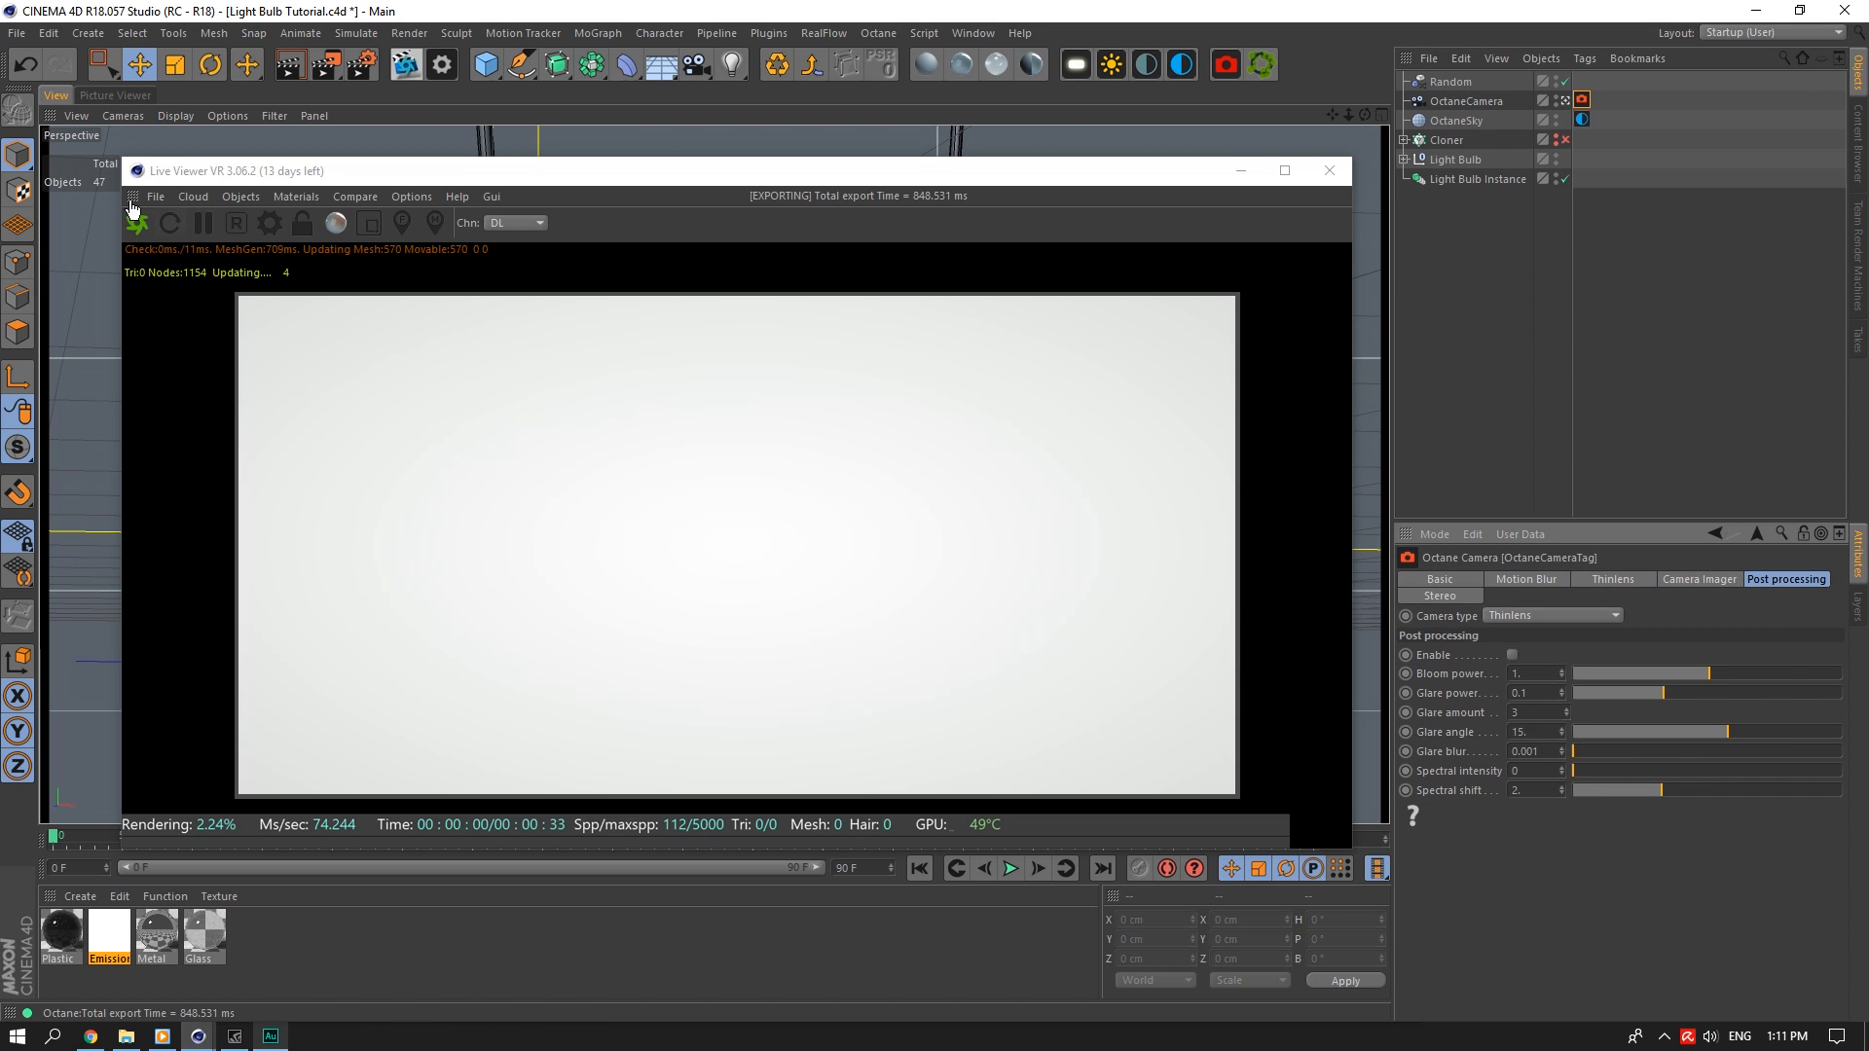
{"action": "left_click", "coordinate": [178, 225]}
{"action": "left_click", "coordinate": [175, 224]}
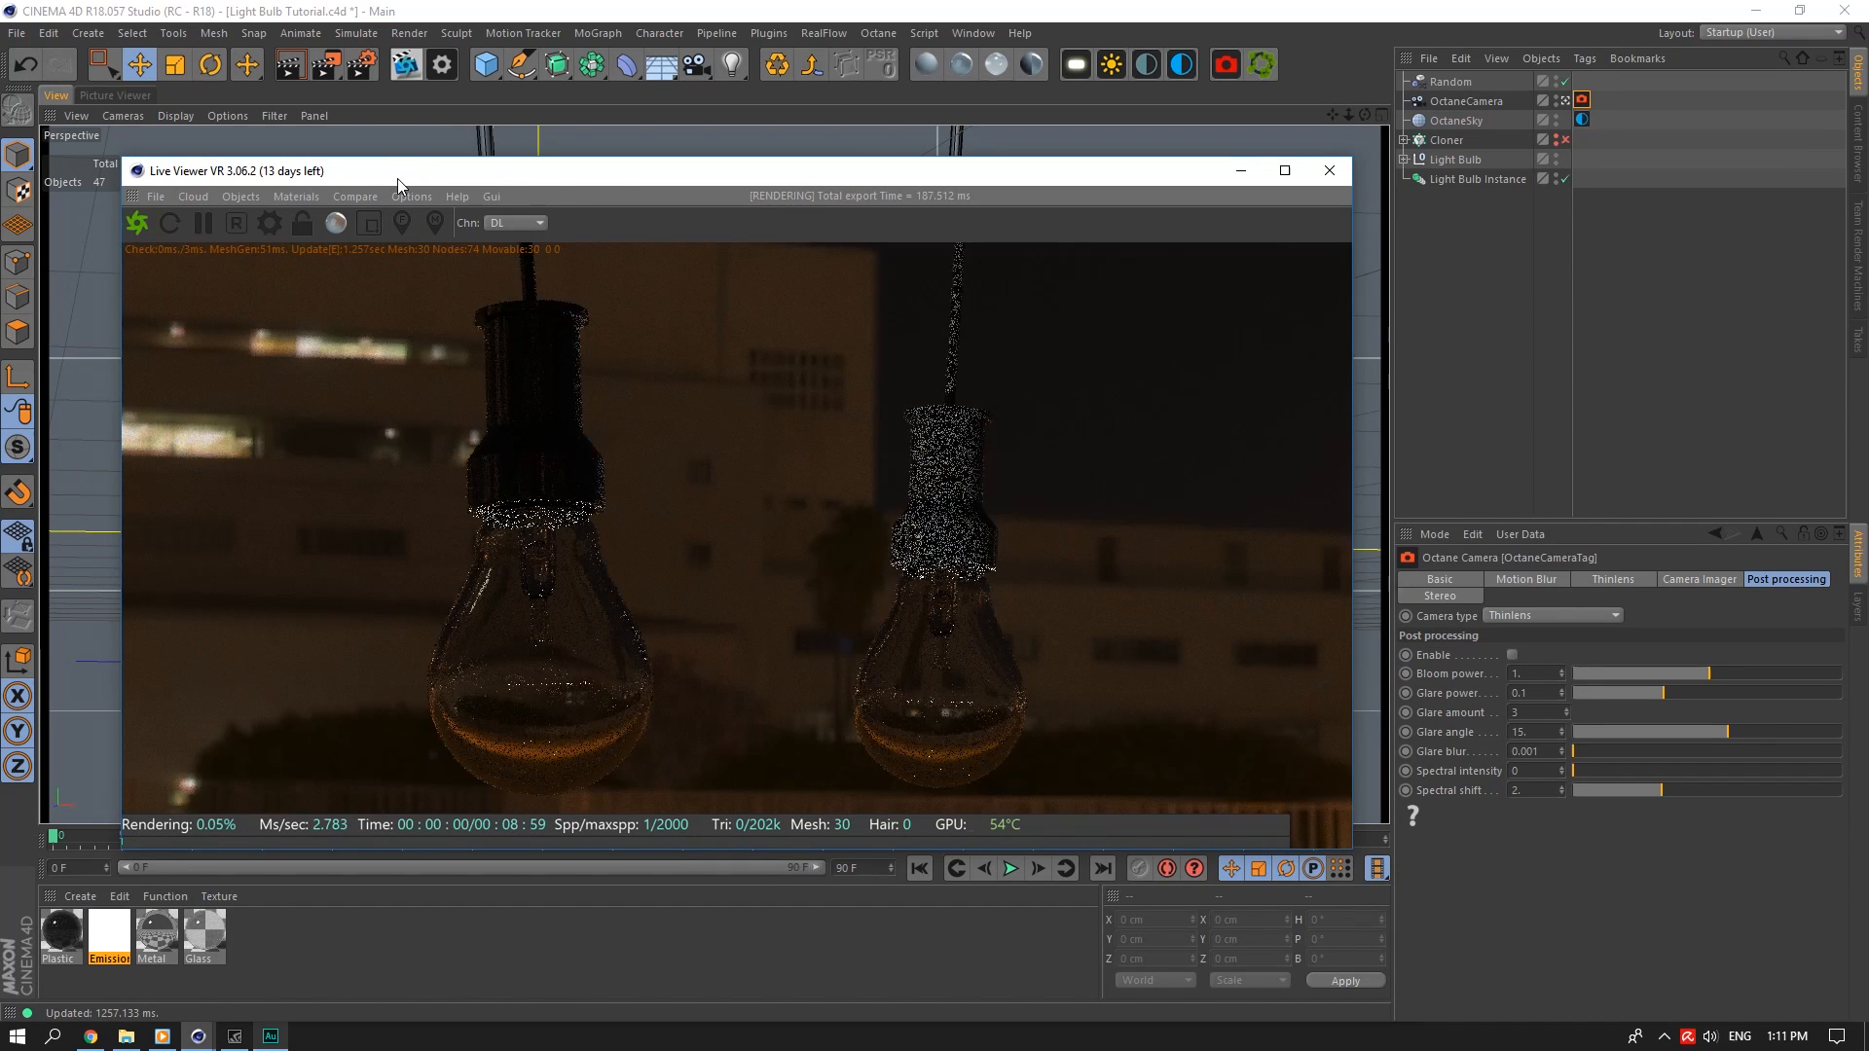
Enlarge and reposition the Live Viewer window, and enable post processing on the Octane camera
{"action": "left_click_drag", "start_coordinate": [398, 178], "coordinate": [342, 111]}
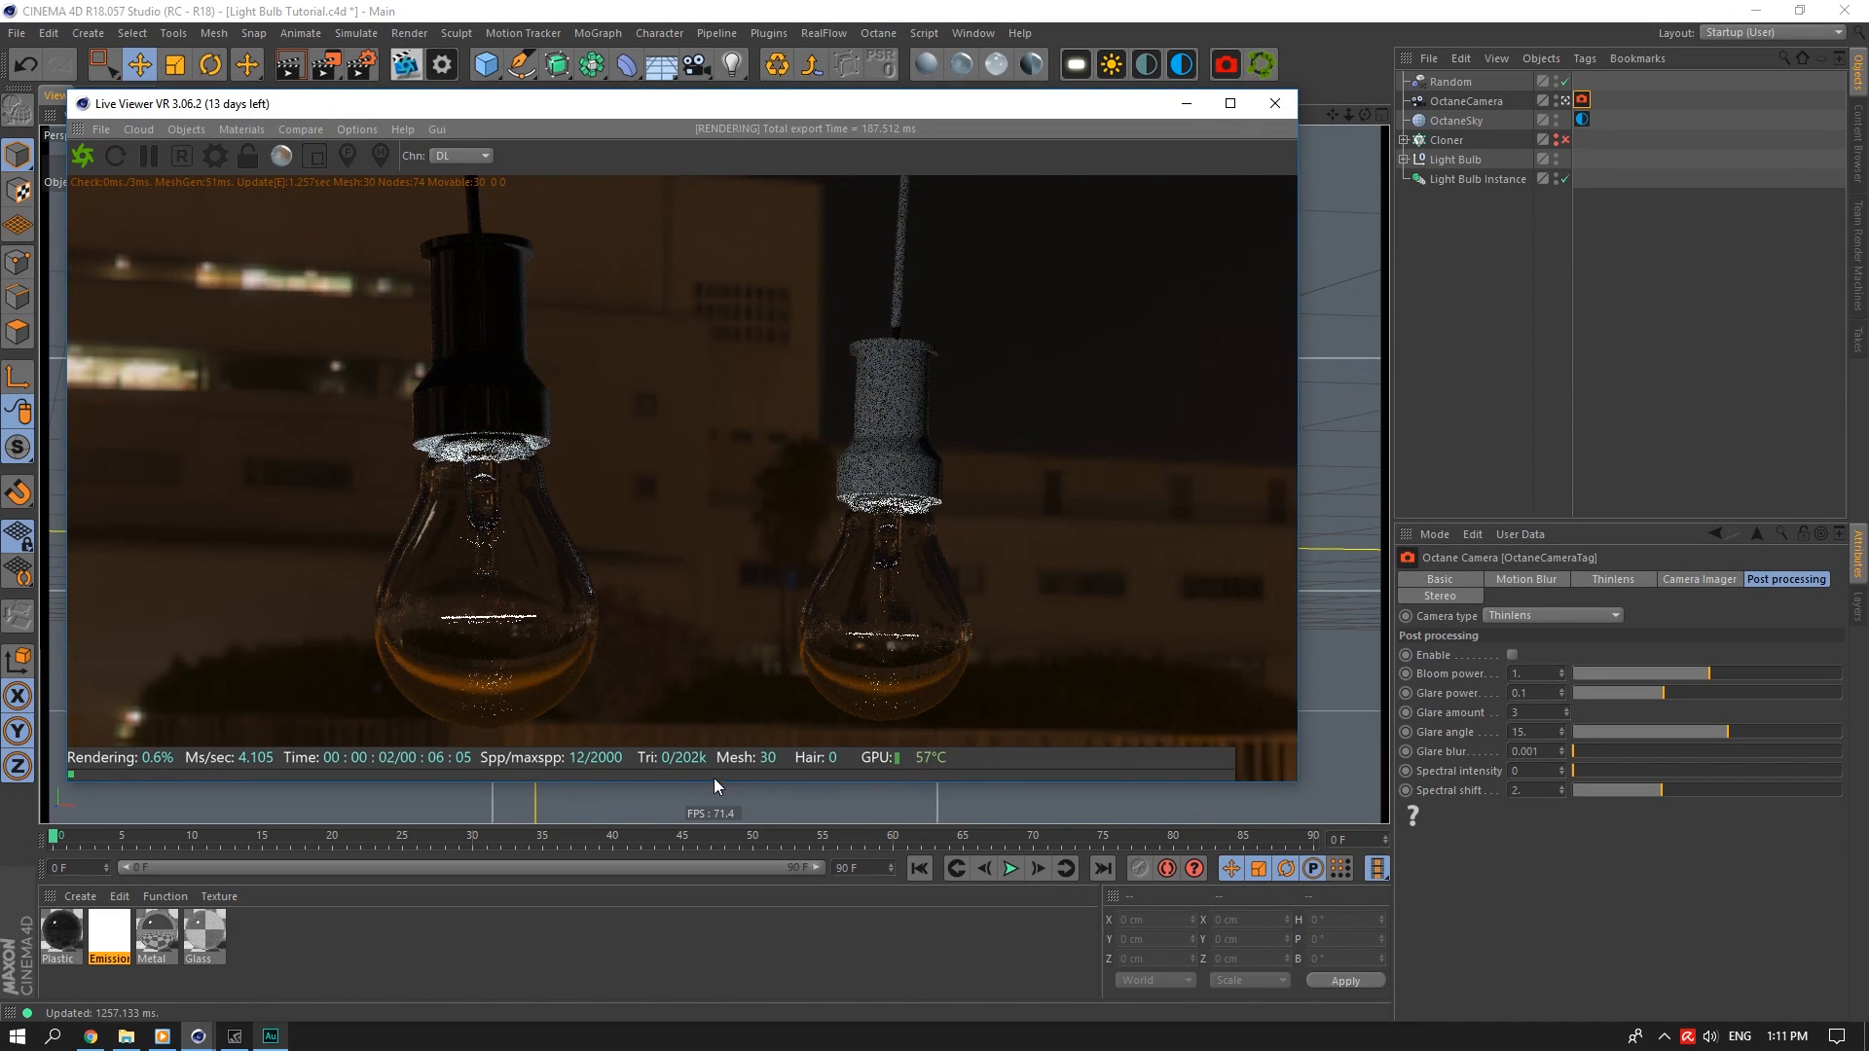
{"action": "left_click_drag", "start_coordinate": [714, 781], "coordinate": [726, 925]}
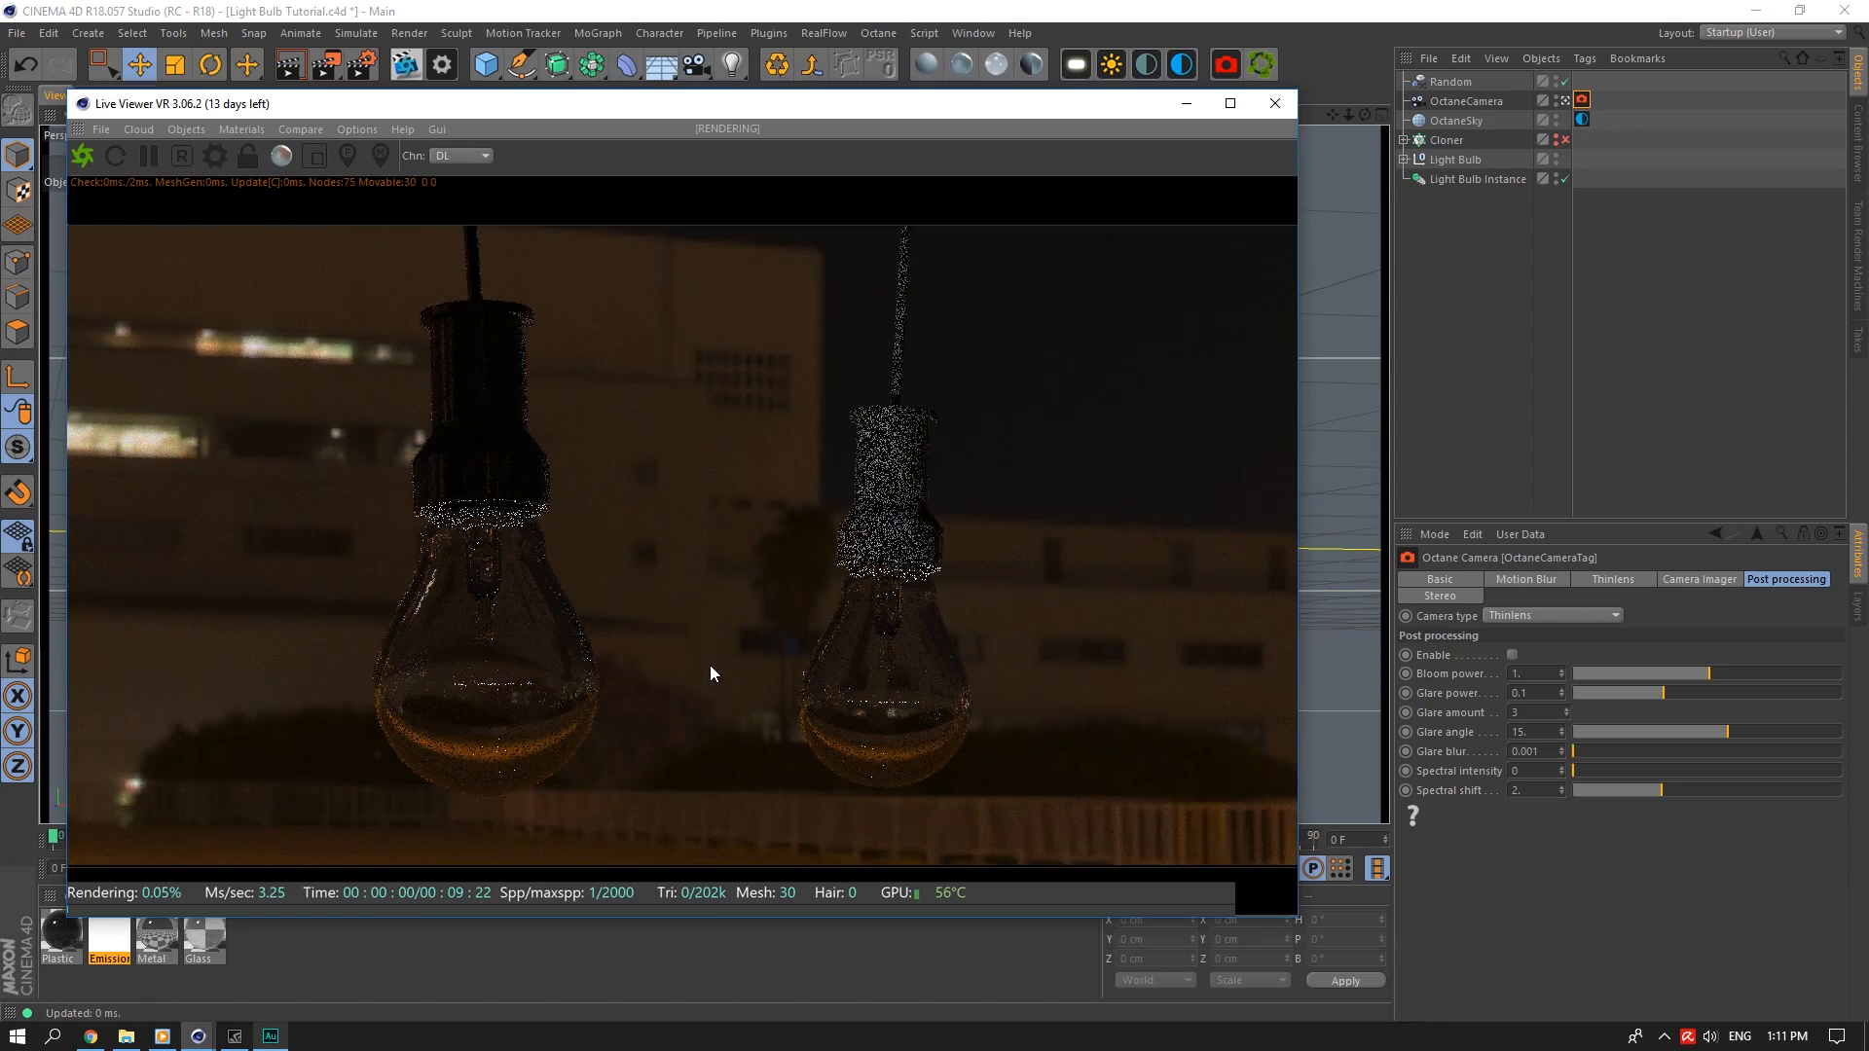
{"action": "left_click_drag", "start_coordinate": [934, 103], "coordinate": [915, 88]}
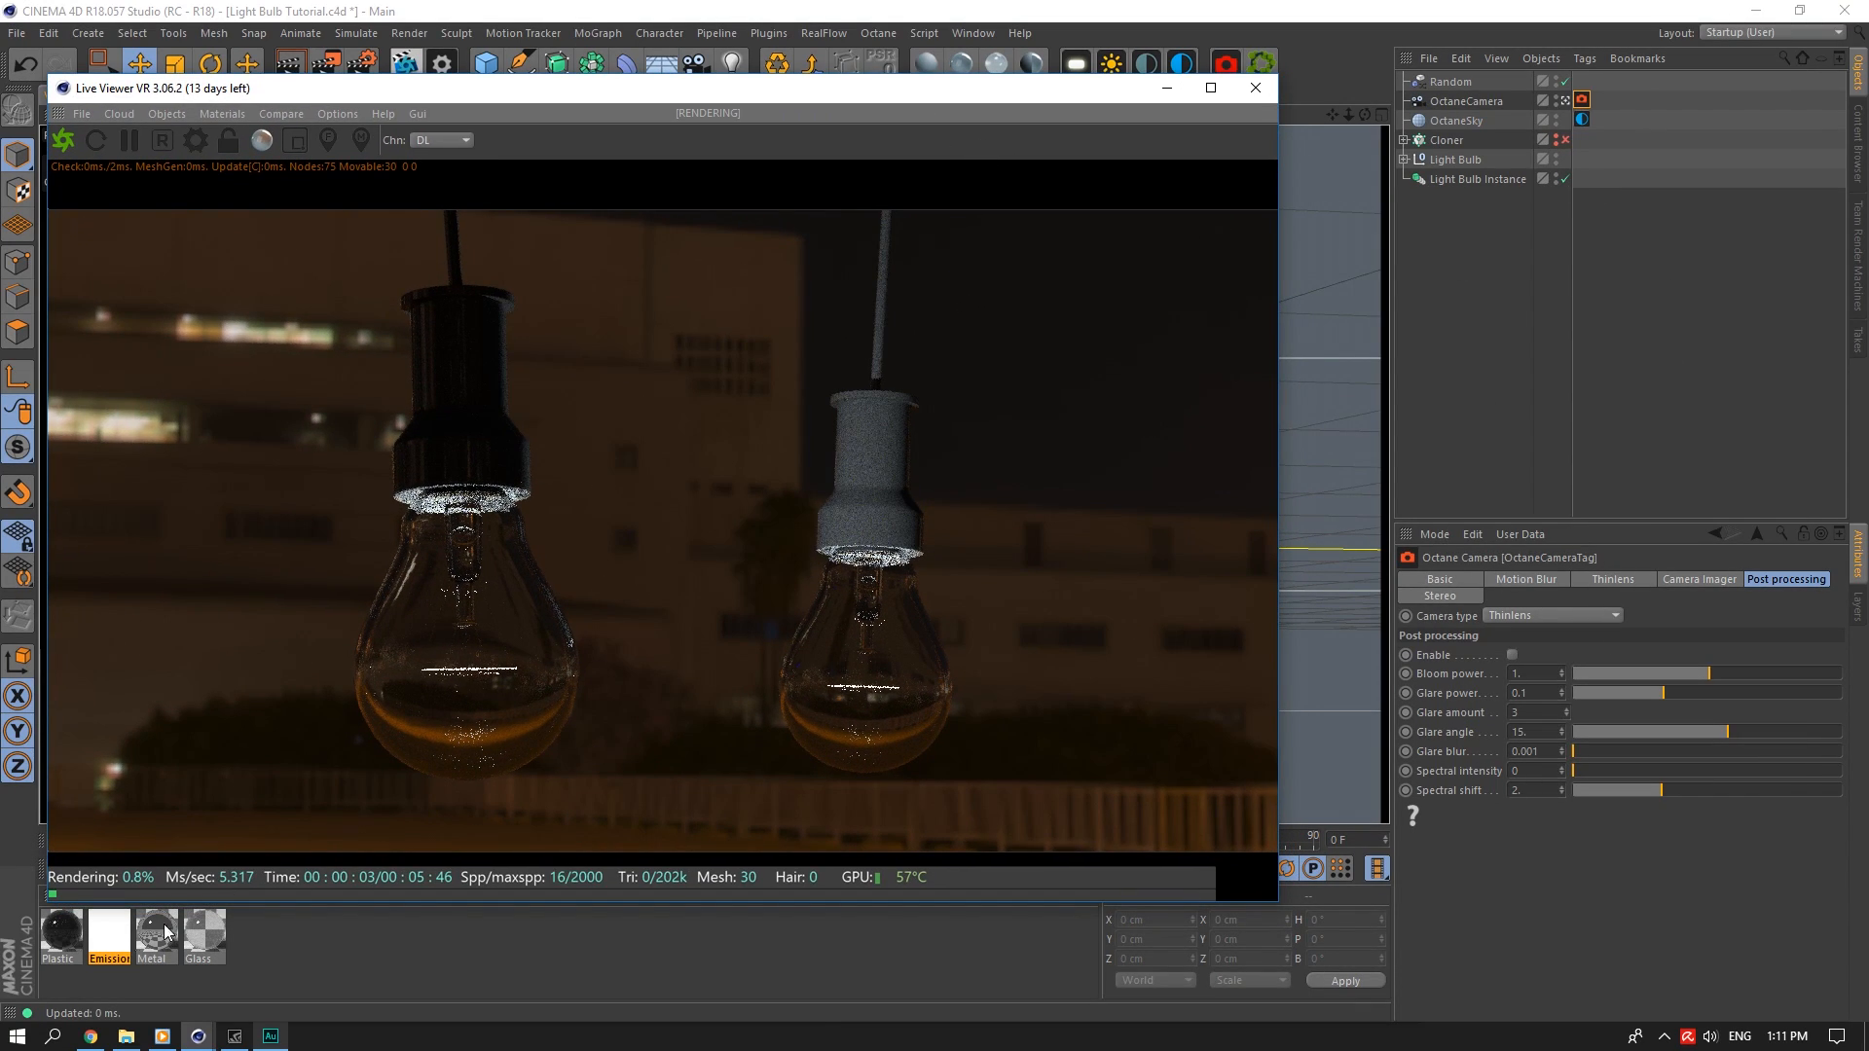
{"action": "left_click", "coordinate": [1513, 655]}
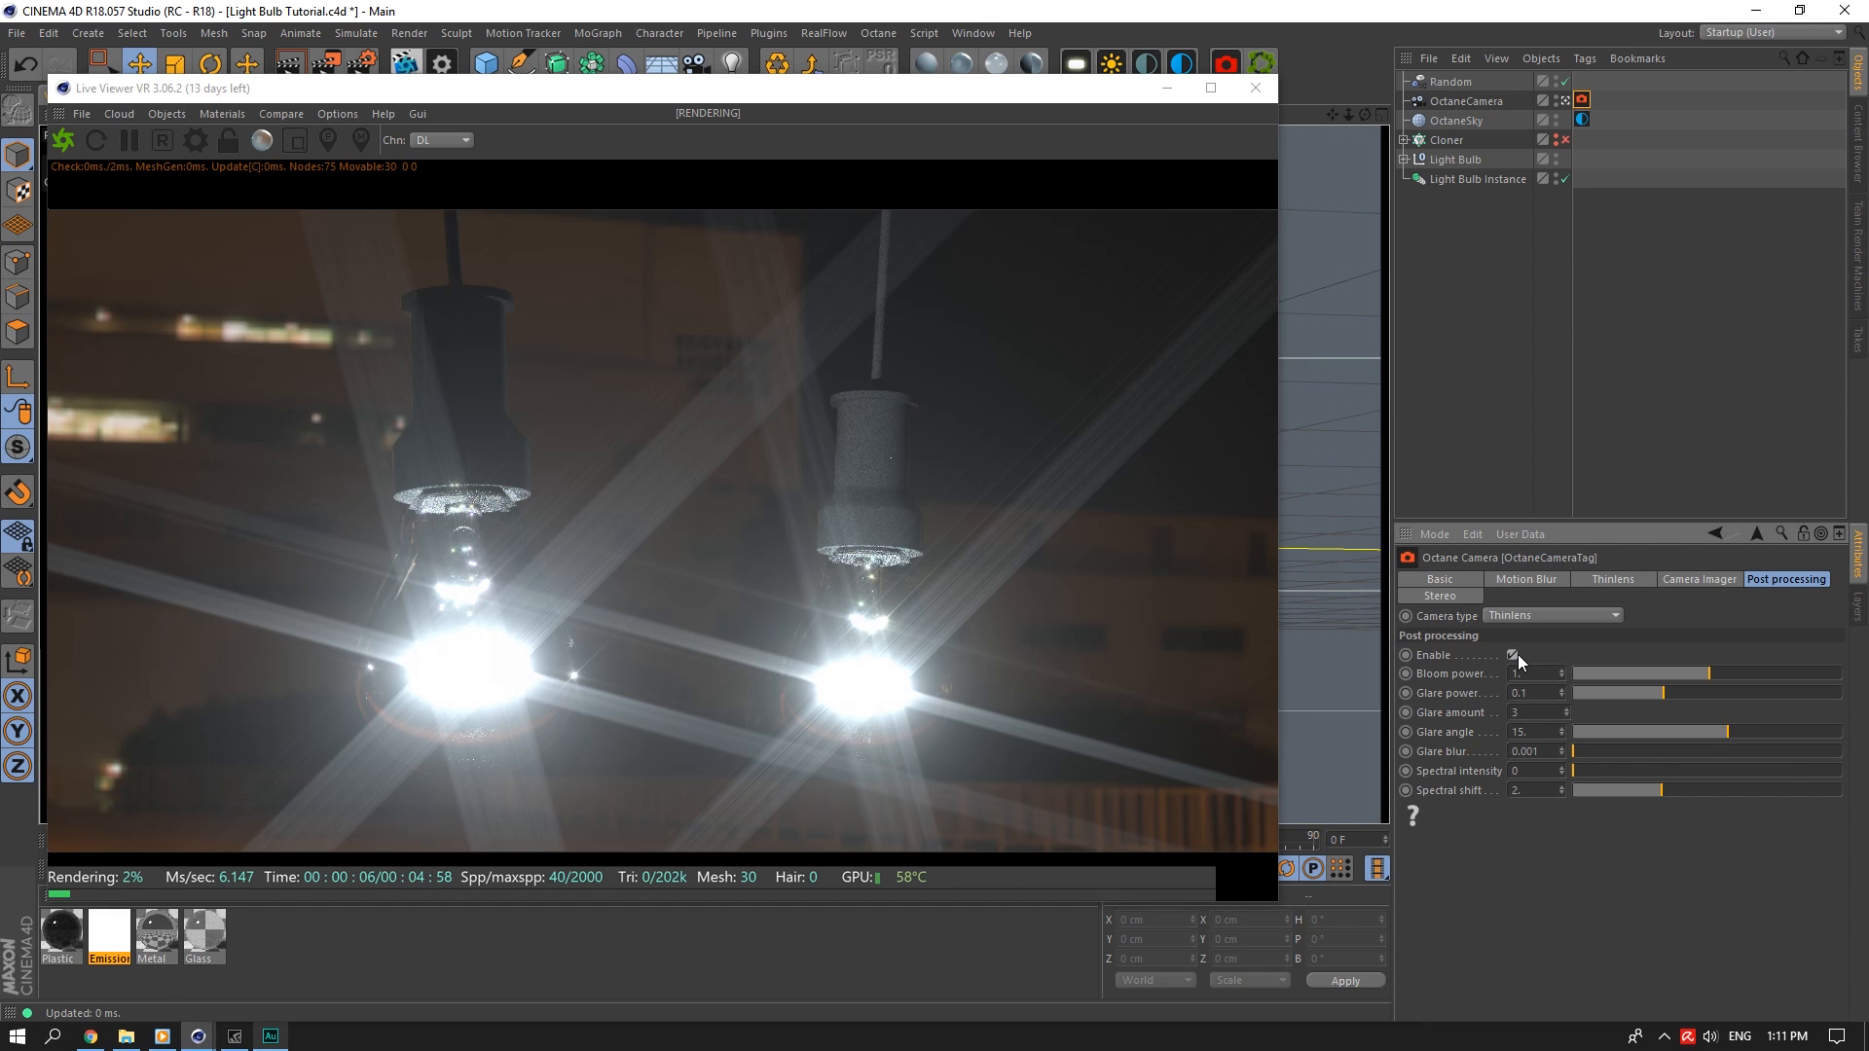
Set the temperature of the Emission material's emission shader to 3500
{"action": "double_click", "coordinate": [109, 932]}
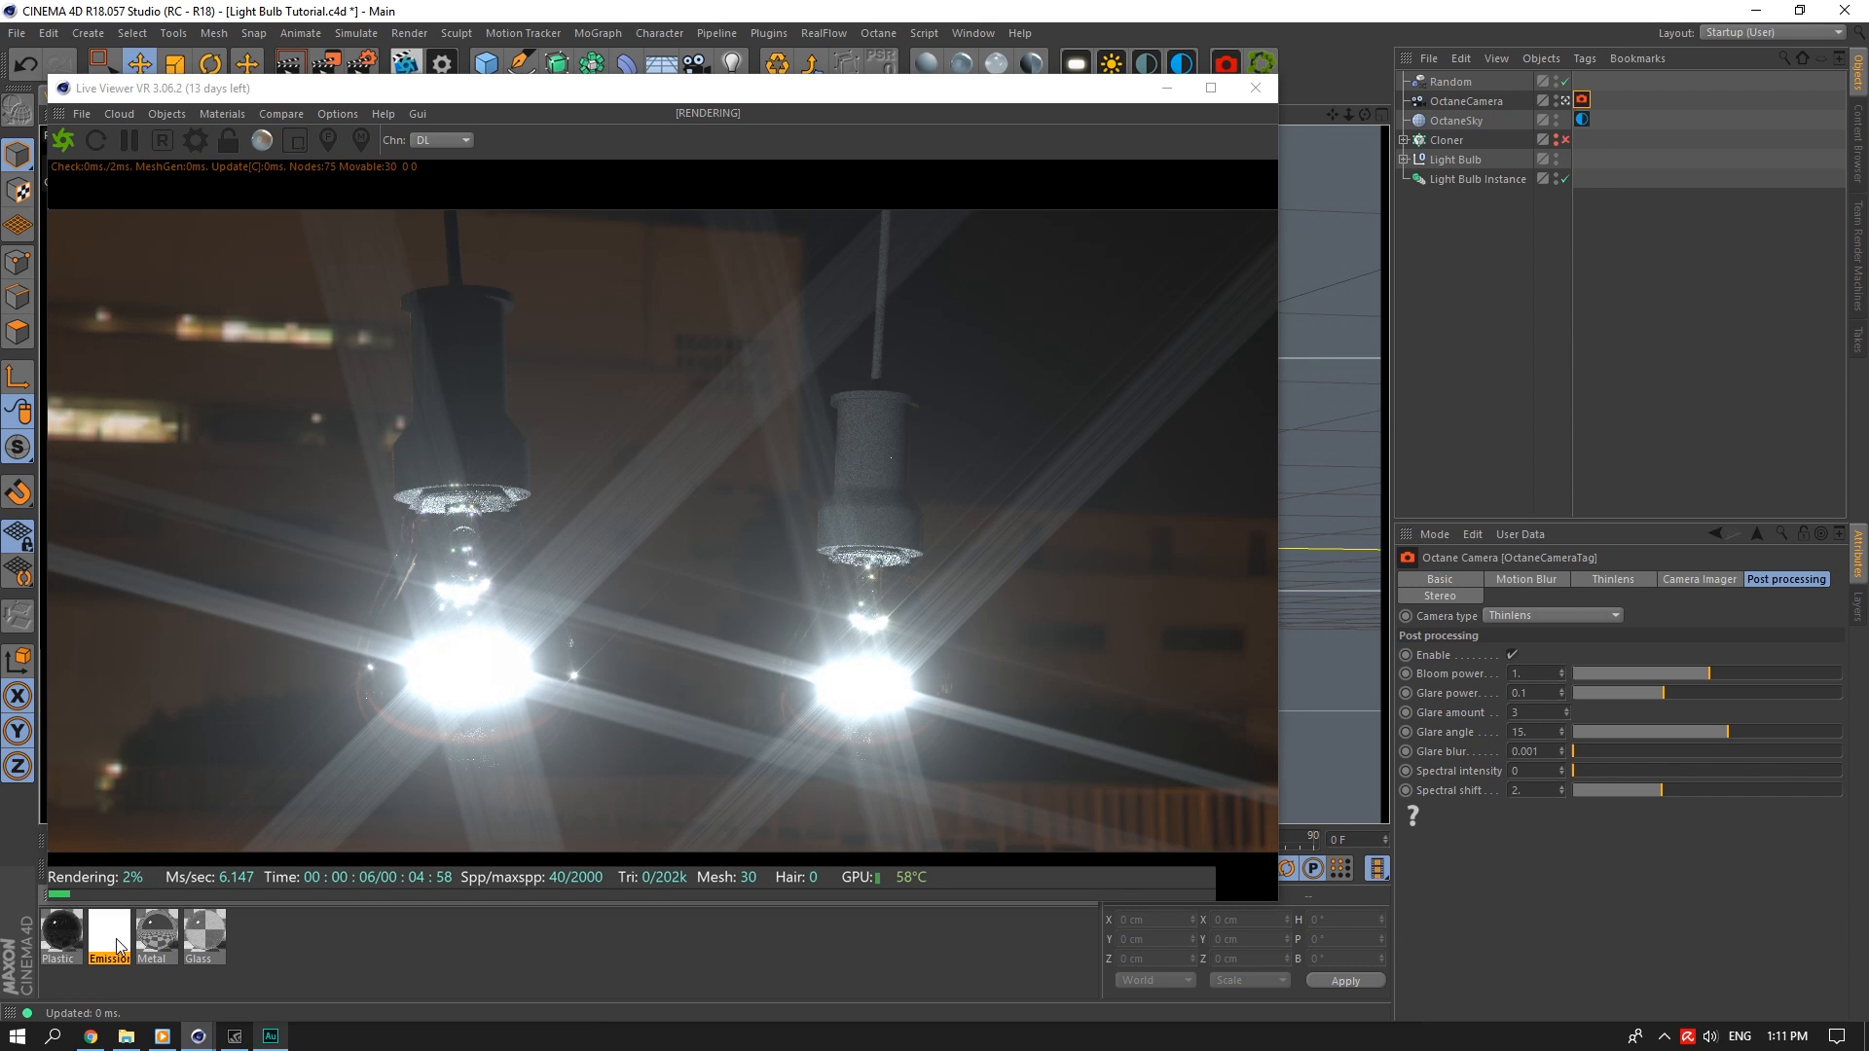
{"action": "left_click_drag", "start_coordinate": [662, 134], "coordinate": [1486, 295]}
{"action": "left_click", "coordinate": [1499, 380]}
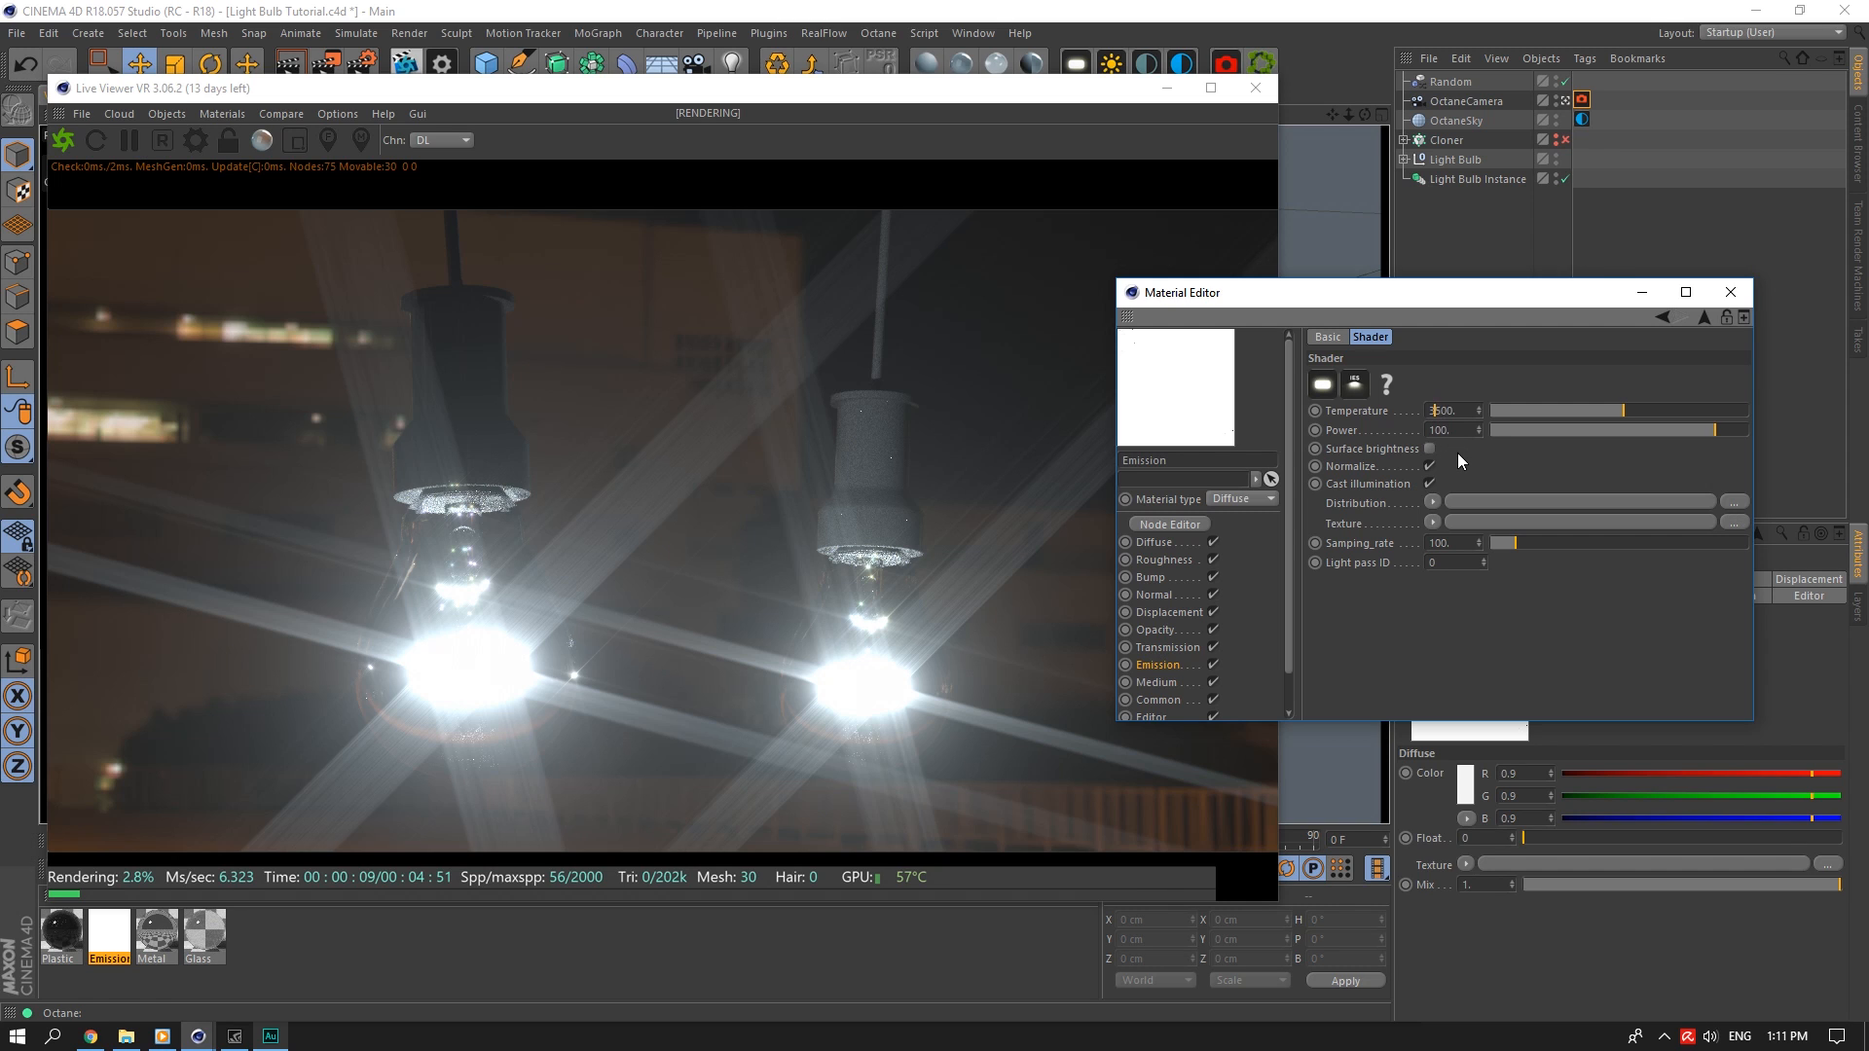
{"action": "key", "text": "Return"}
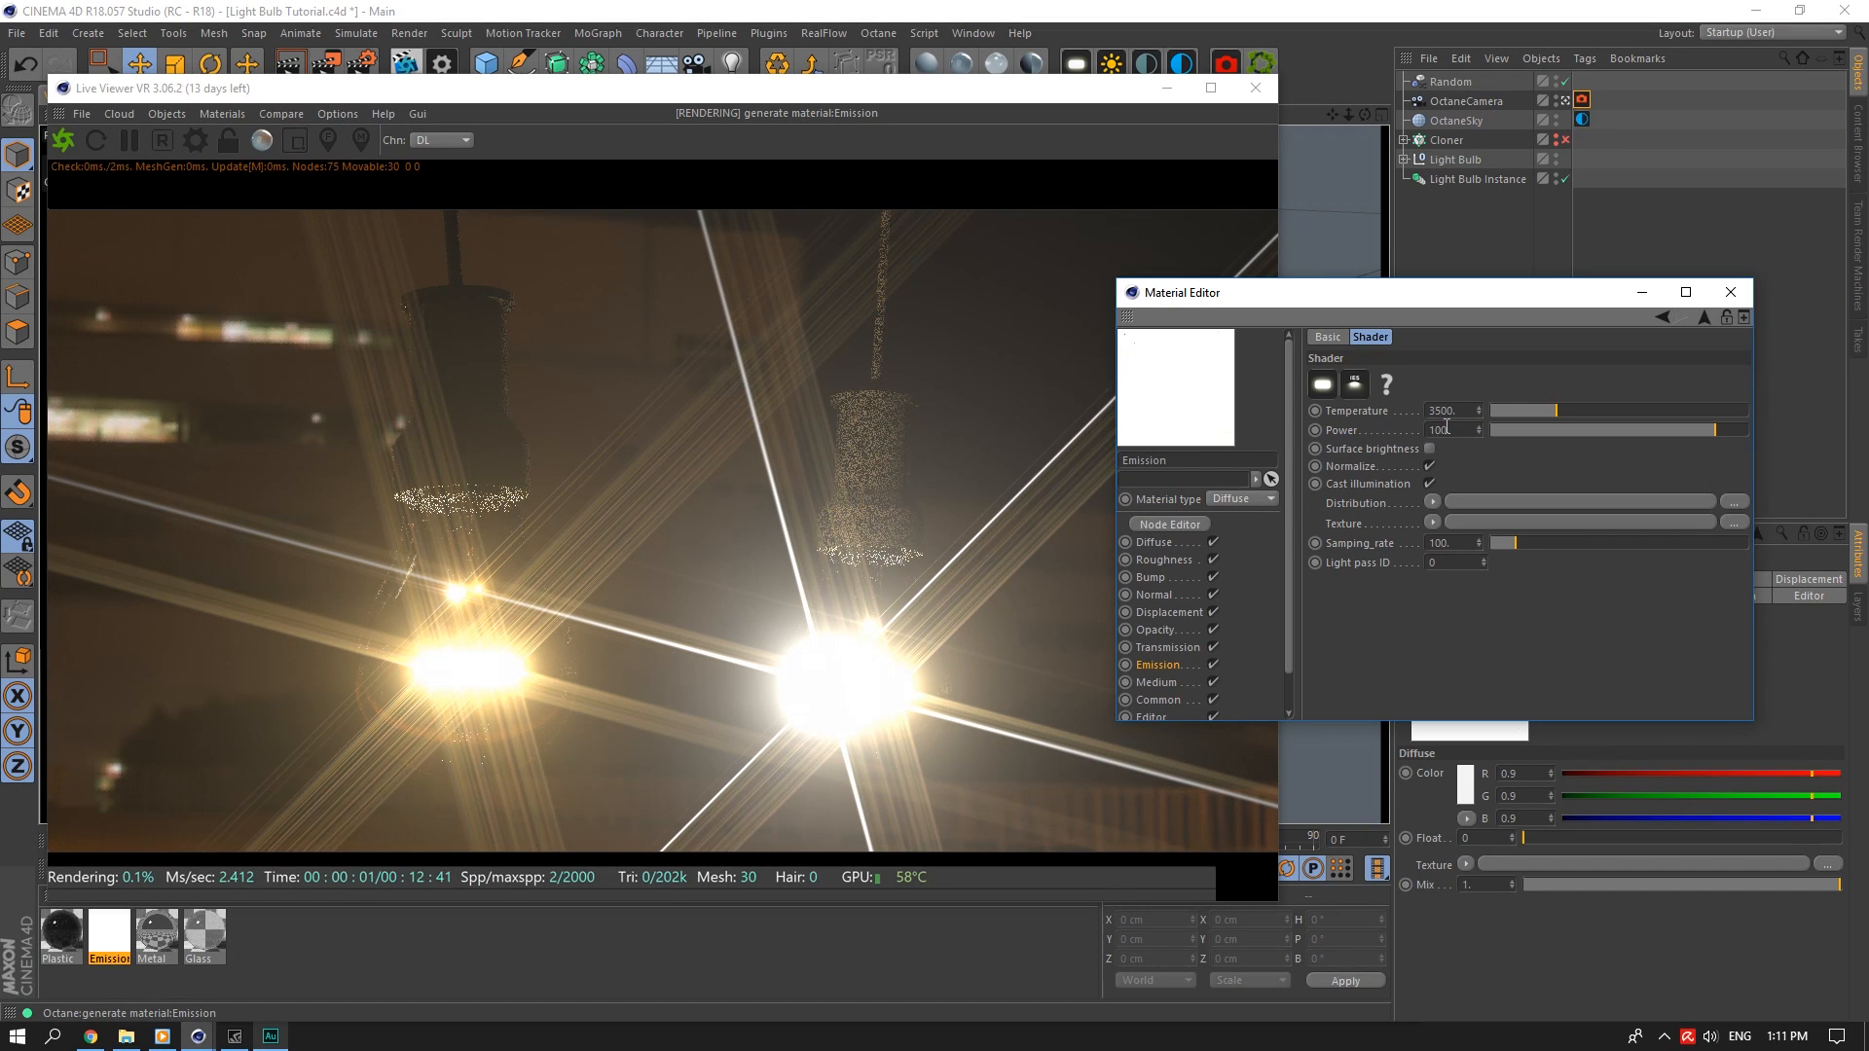
Try emission power values of 25 and 5 on the Emission material, and settle on 15
{"action": "type", "text": "25"}
{"action": "key", "text": "Return"}
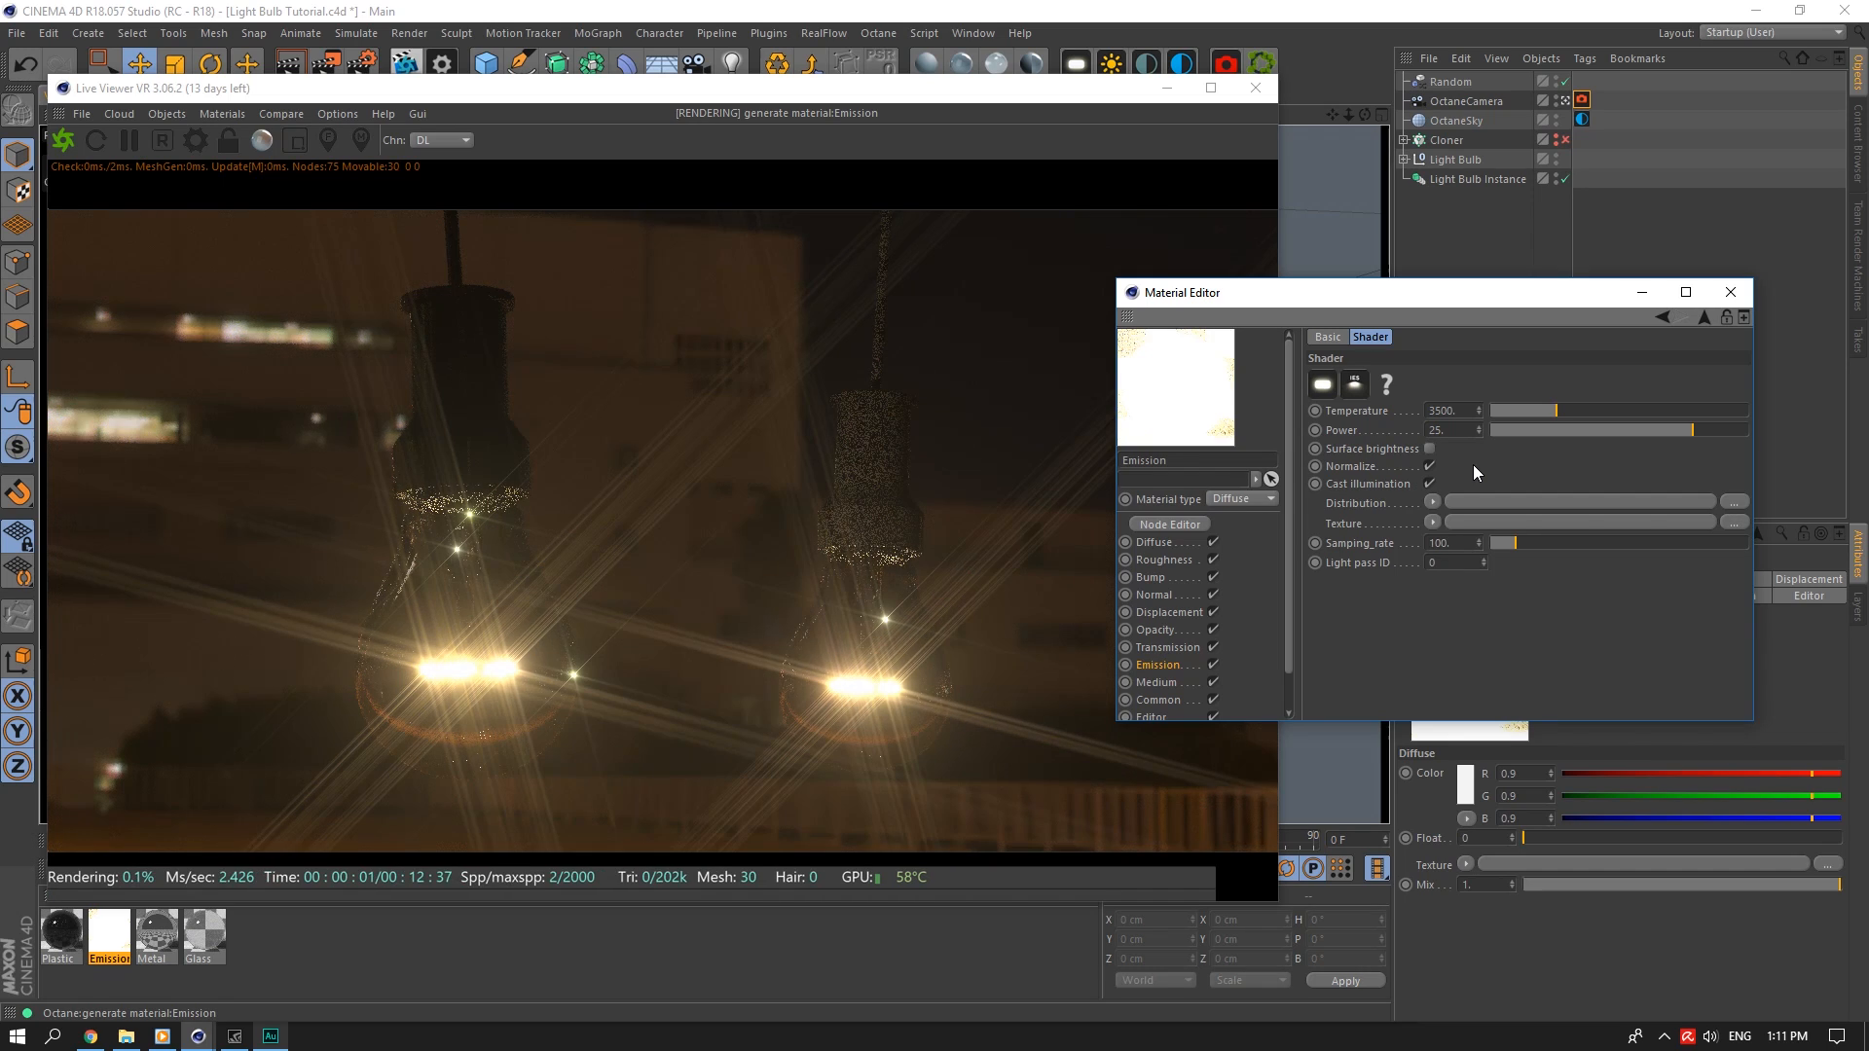
{"action": "type", "text": "5"}
{"action": "key", "text": "Return"}
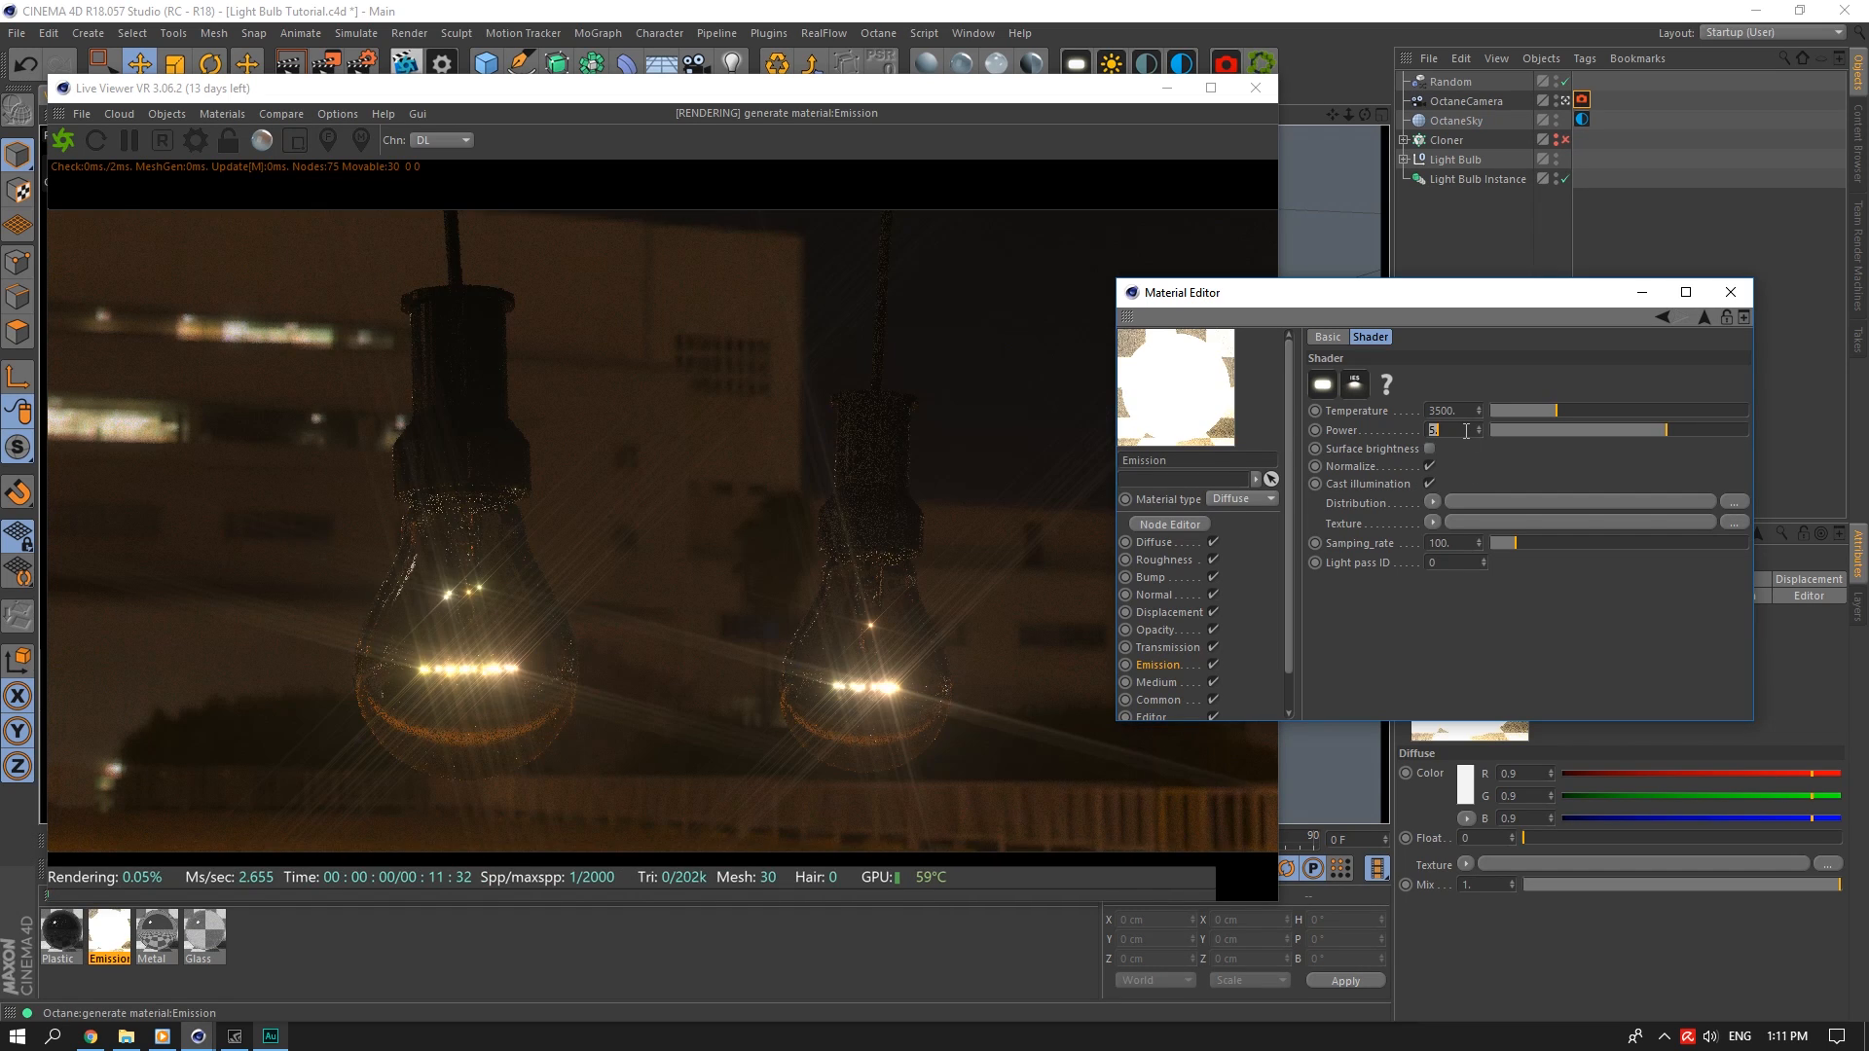
{"action": "double_click", "coordinate": [1466, 435]}
{"action": "type", "text": "15"}
{"action": "key", "text": "Return"}
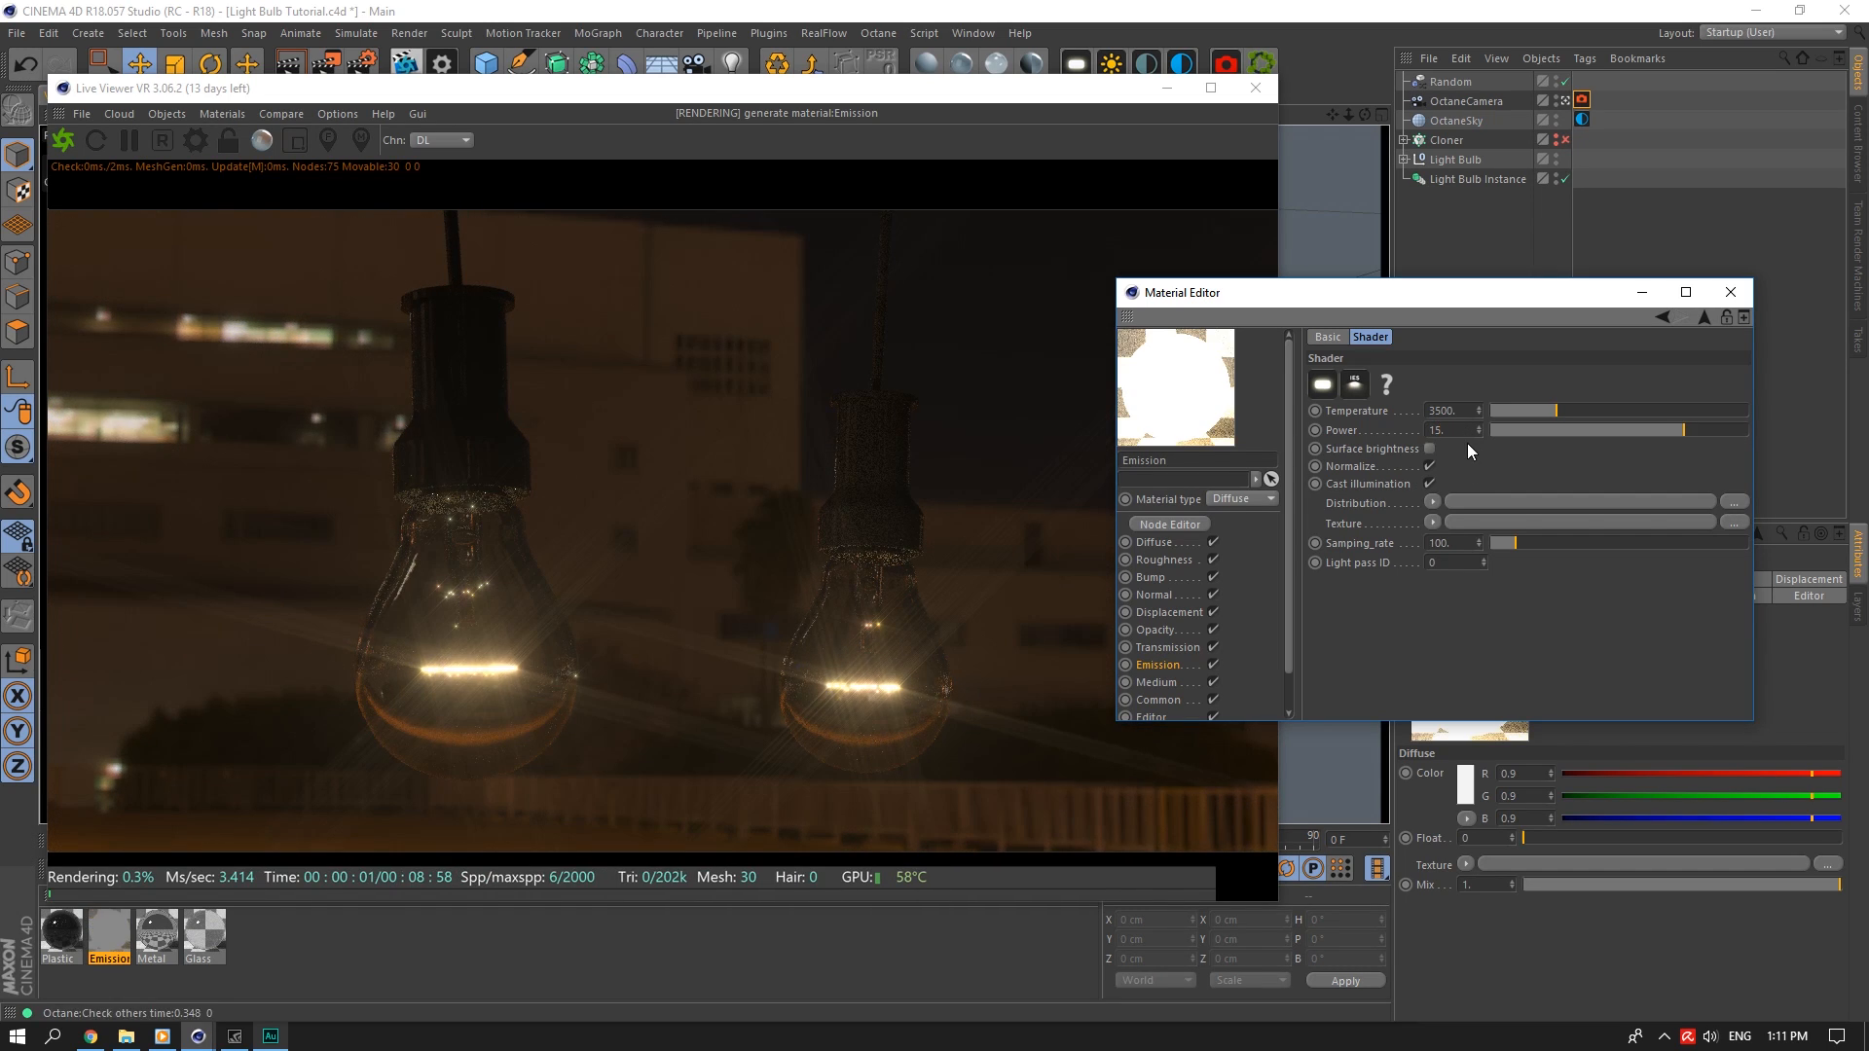
Close the Emission material and raise the Octane camera's post-processing glare blur to about 0.15
{"action": "left_click", "coordinate": [1730, 292]}
{"action": "left_click", "coordinate": [1581, 99]}
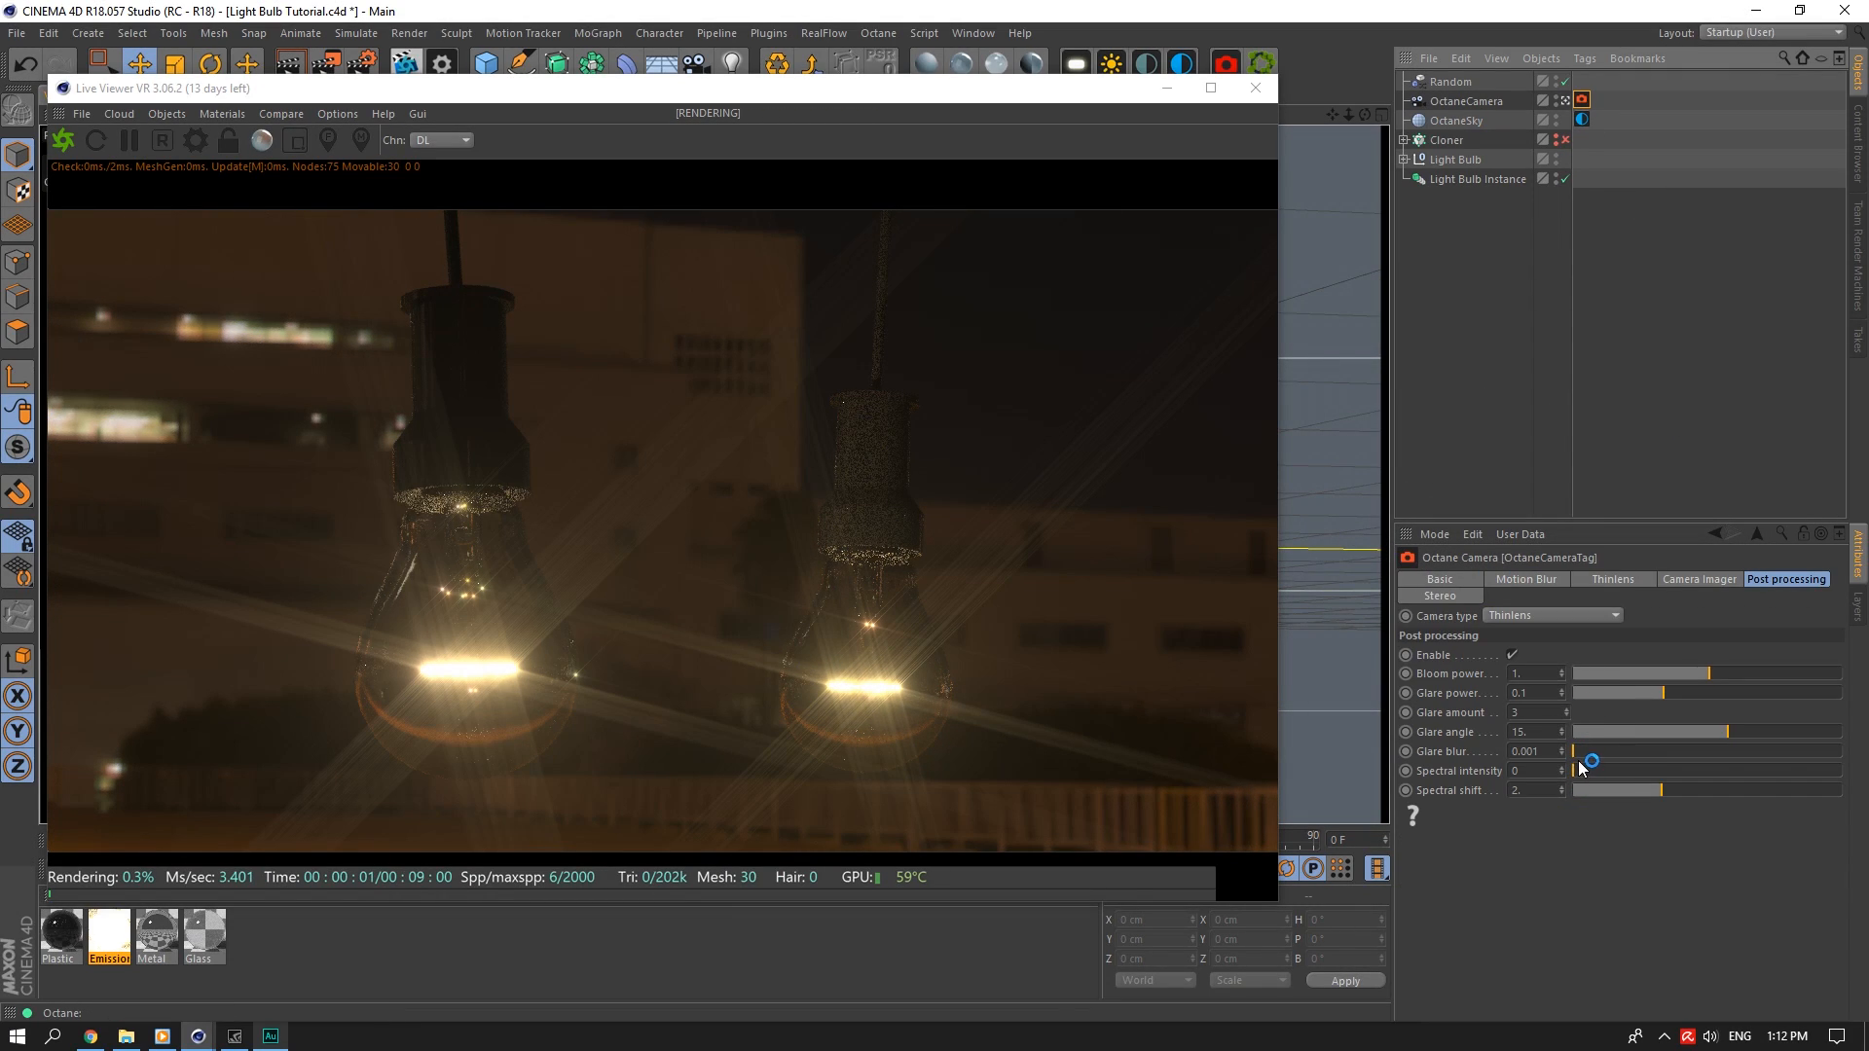
{"action": "left_click_drag", "start_coordinate": [1577, 753], "coordinate": [1778, 752]}
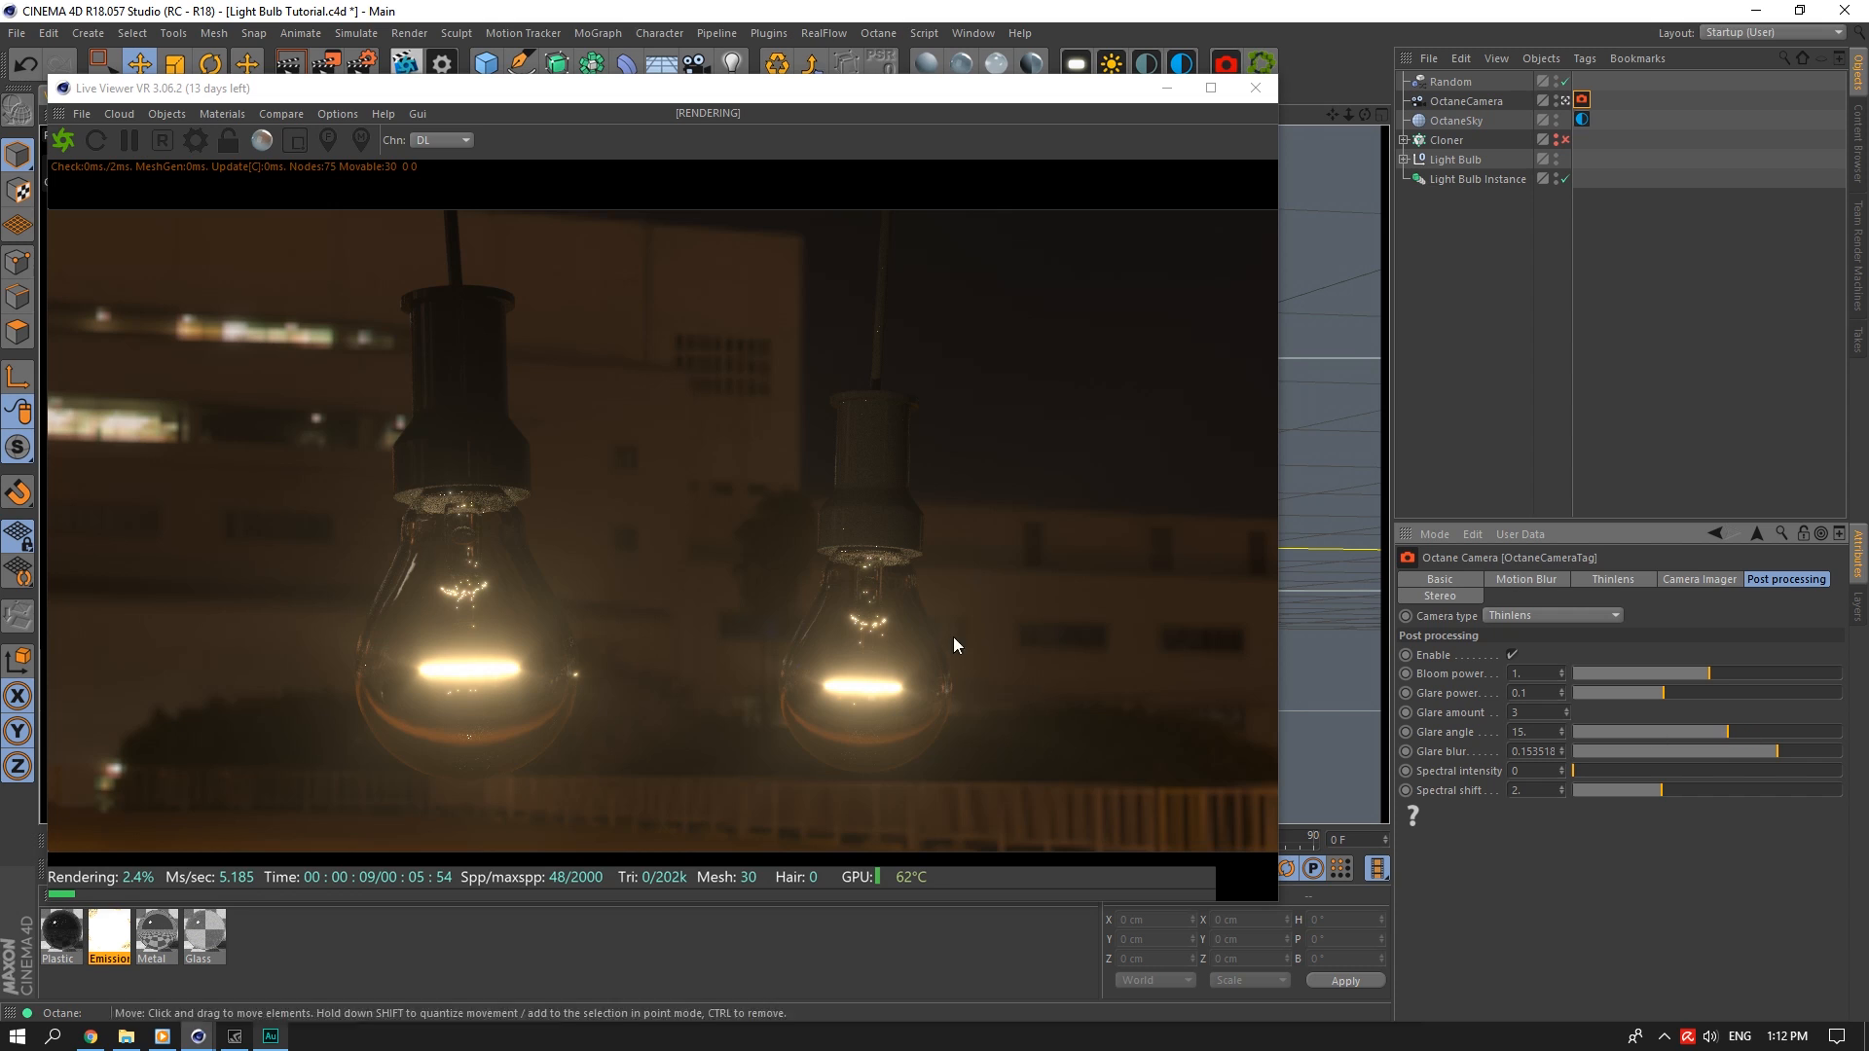
Review the camera imager's hotpixel removal and the pathtracing kernel settings, and select the Cloner
{"action": "left_click", "coordinate": [195, 140]}
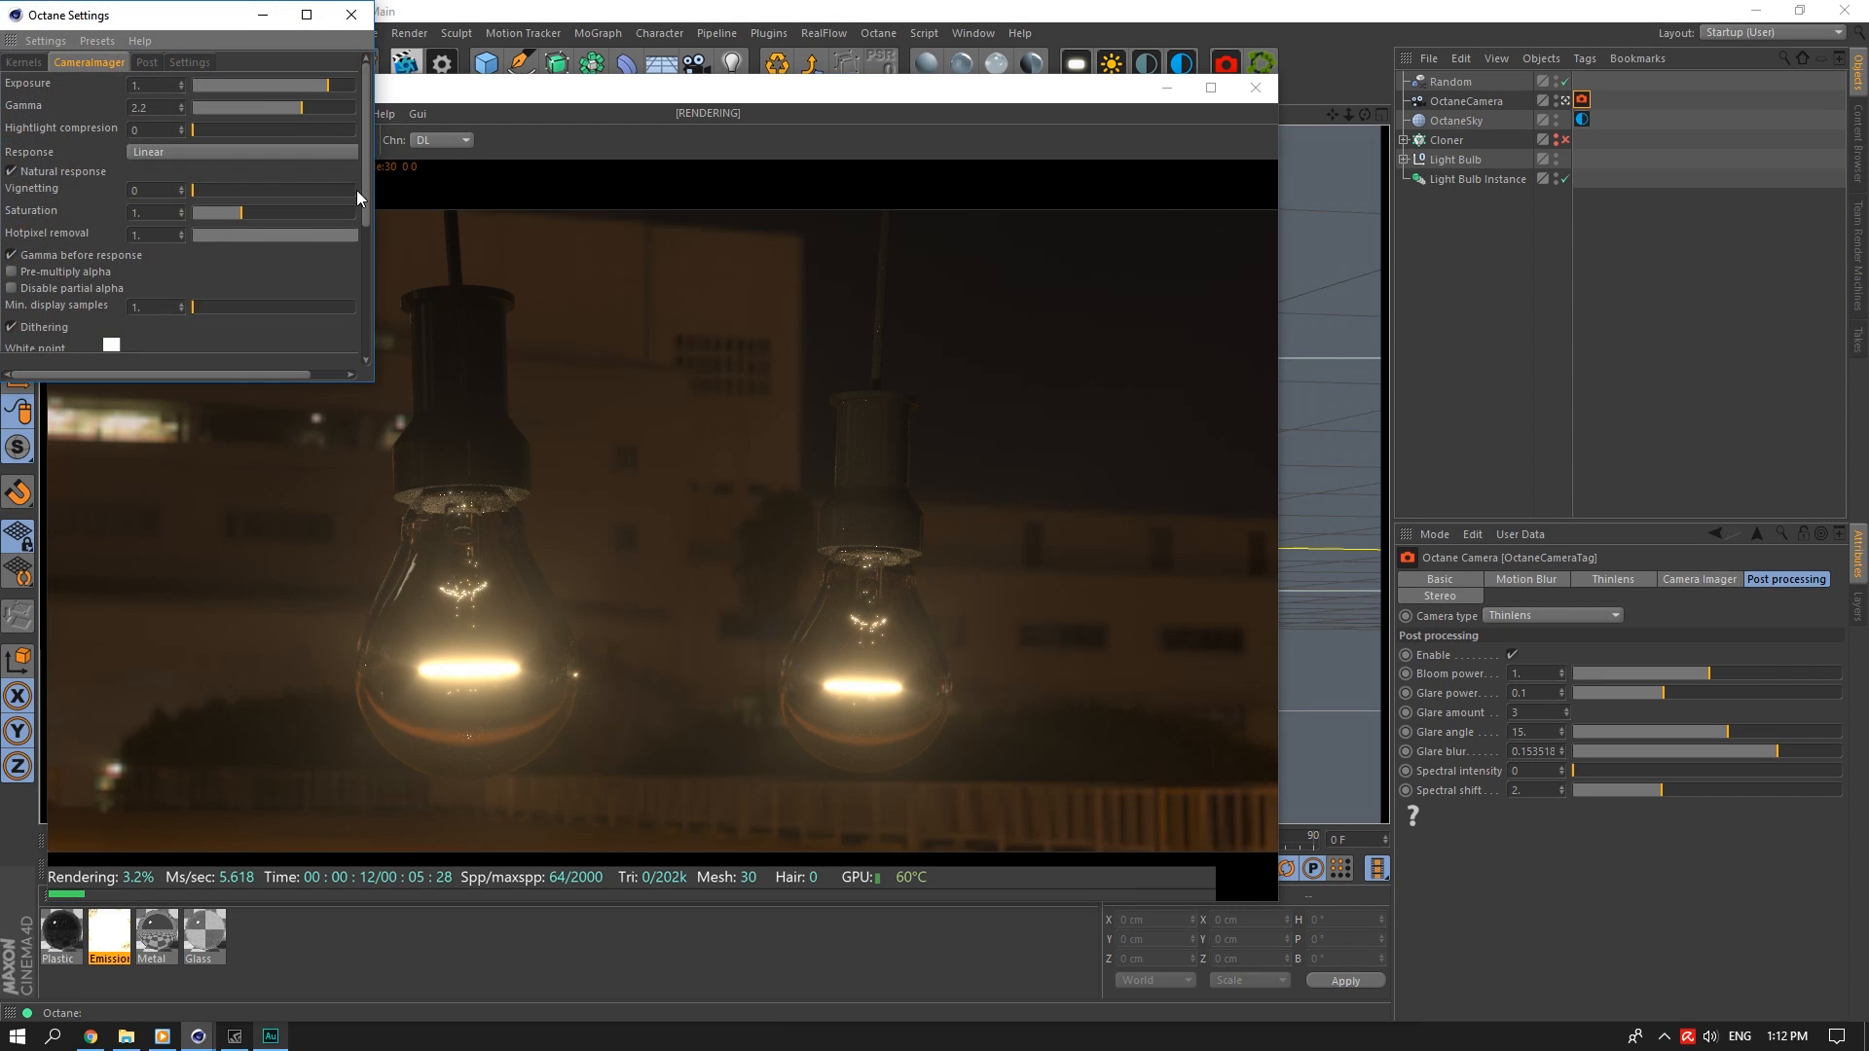
{"action": "left_click", "coordinate": [179, 230]}
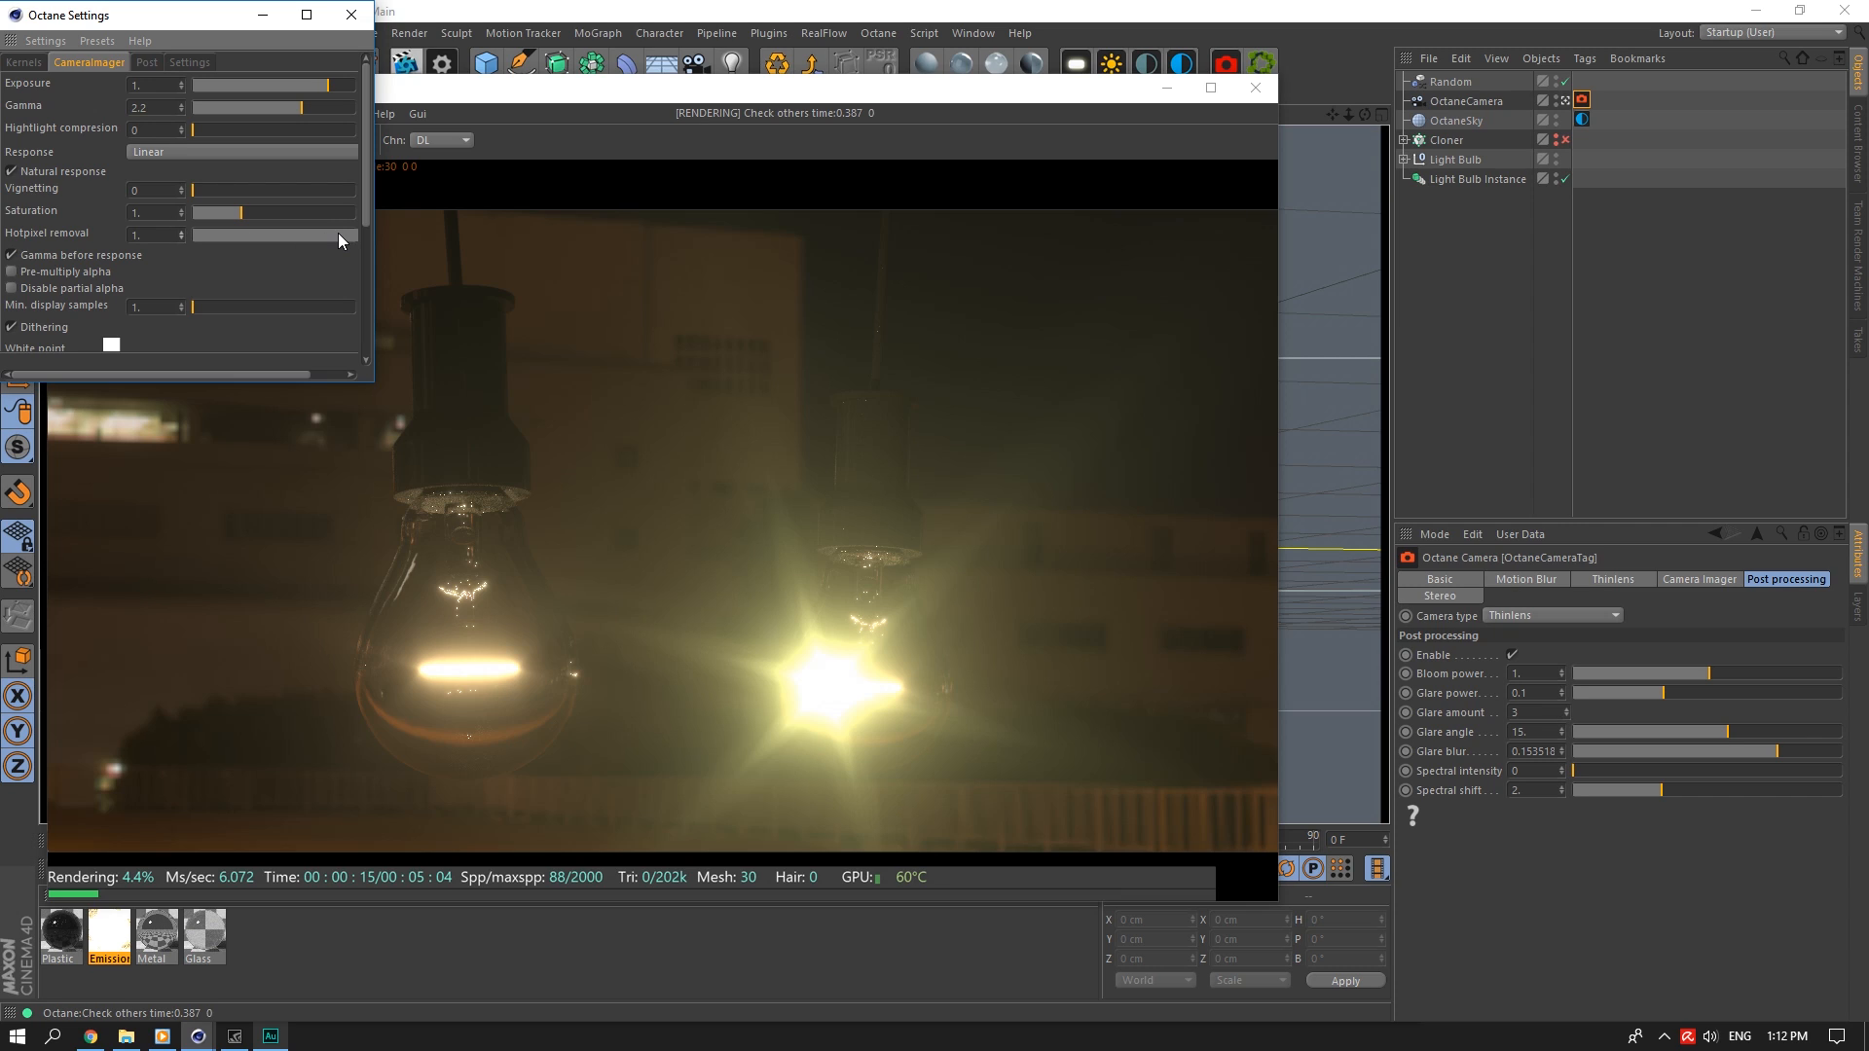
{"action": "left_click", "coordinate": [25, 62]}
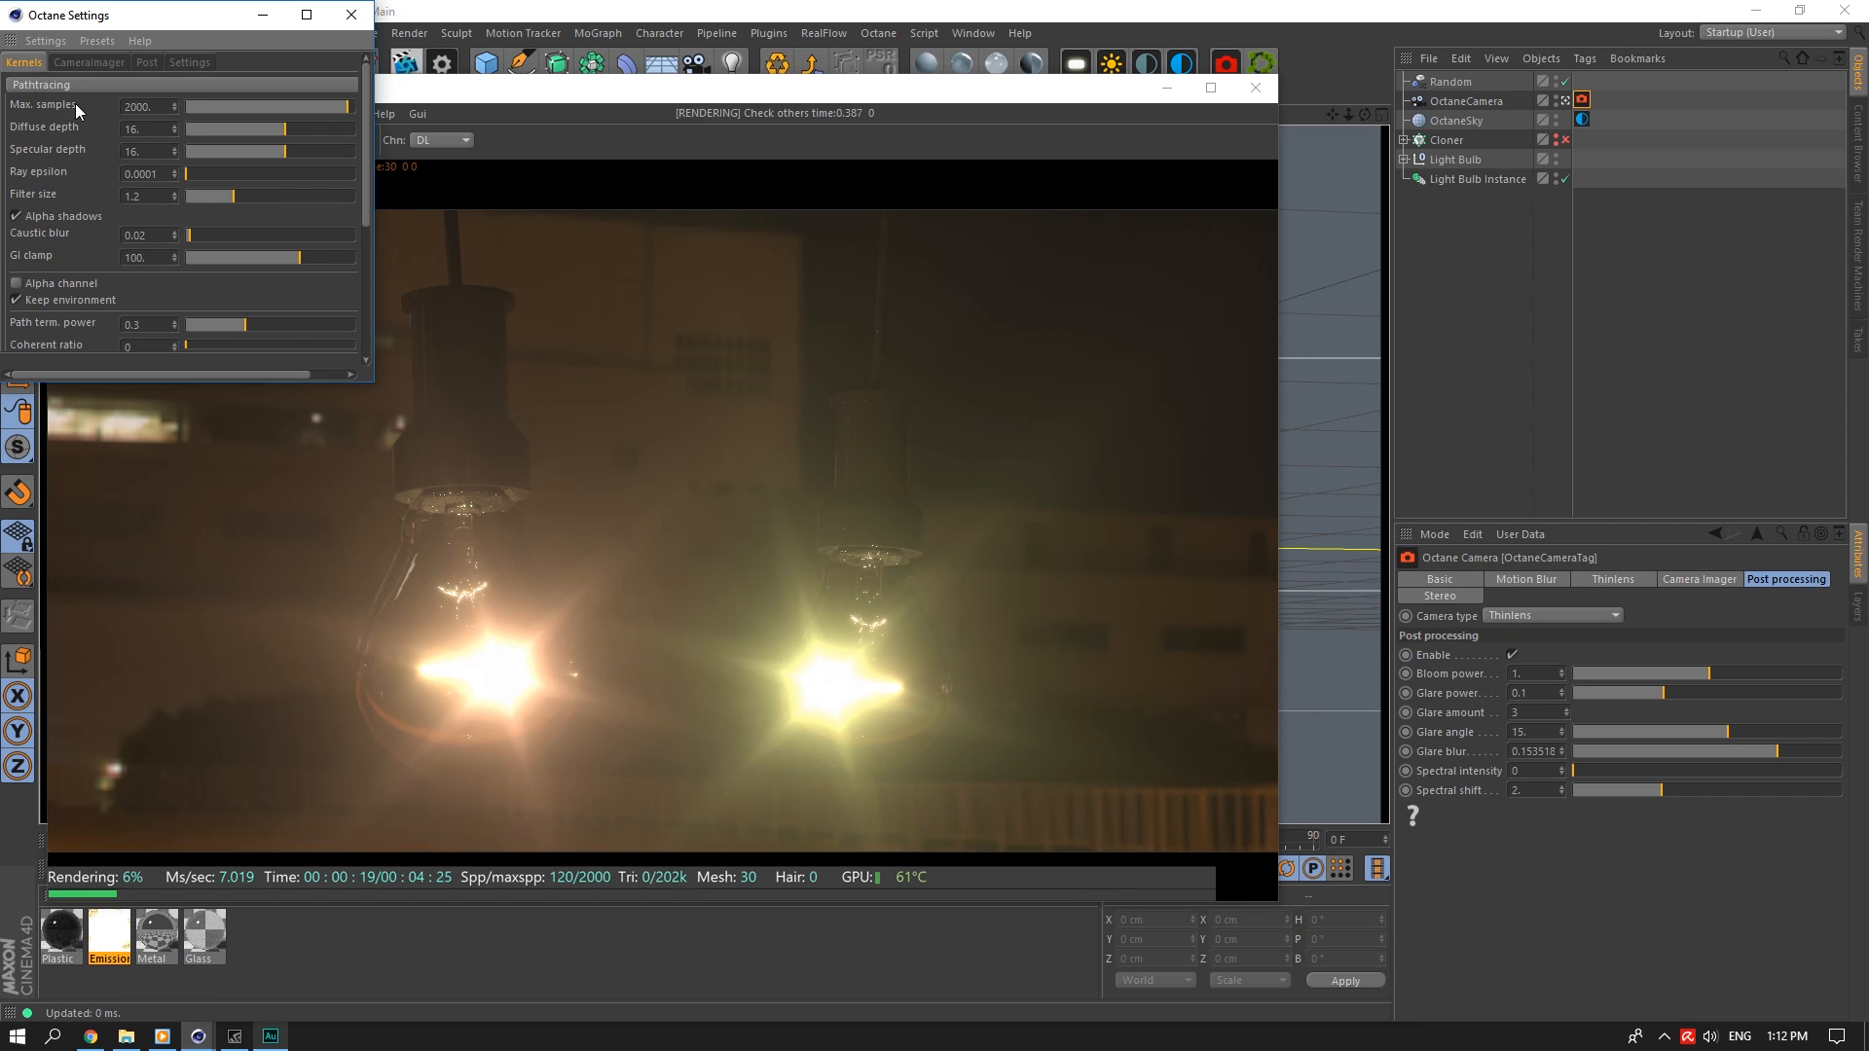
{"action": "left_click", "coordinate": [351, 16]}
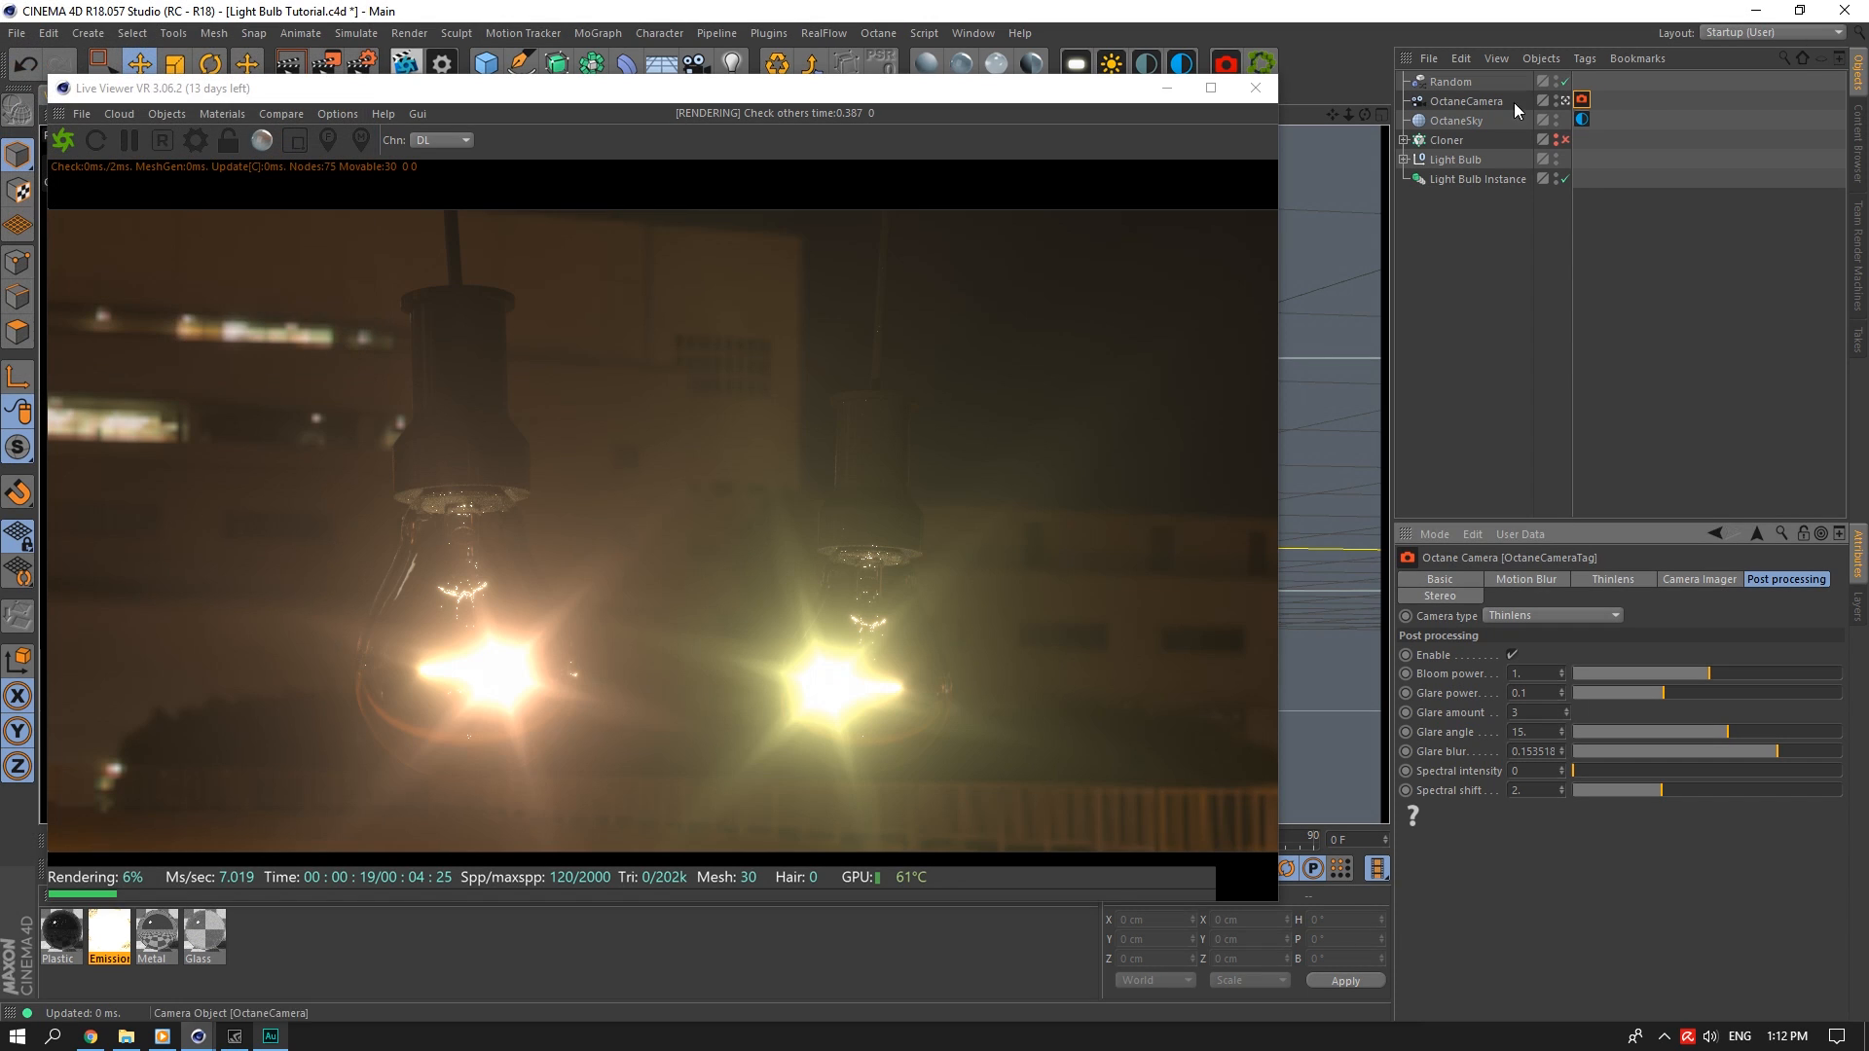
{"action": "left_click", "coordinate": [1570, 142]}
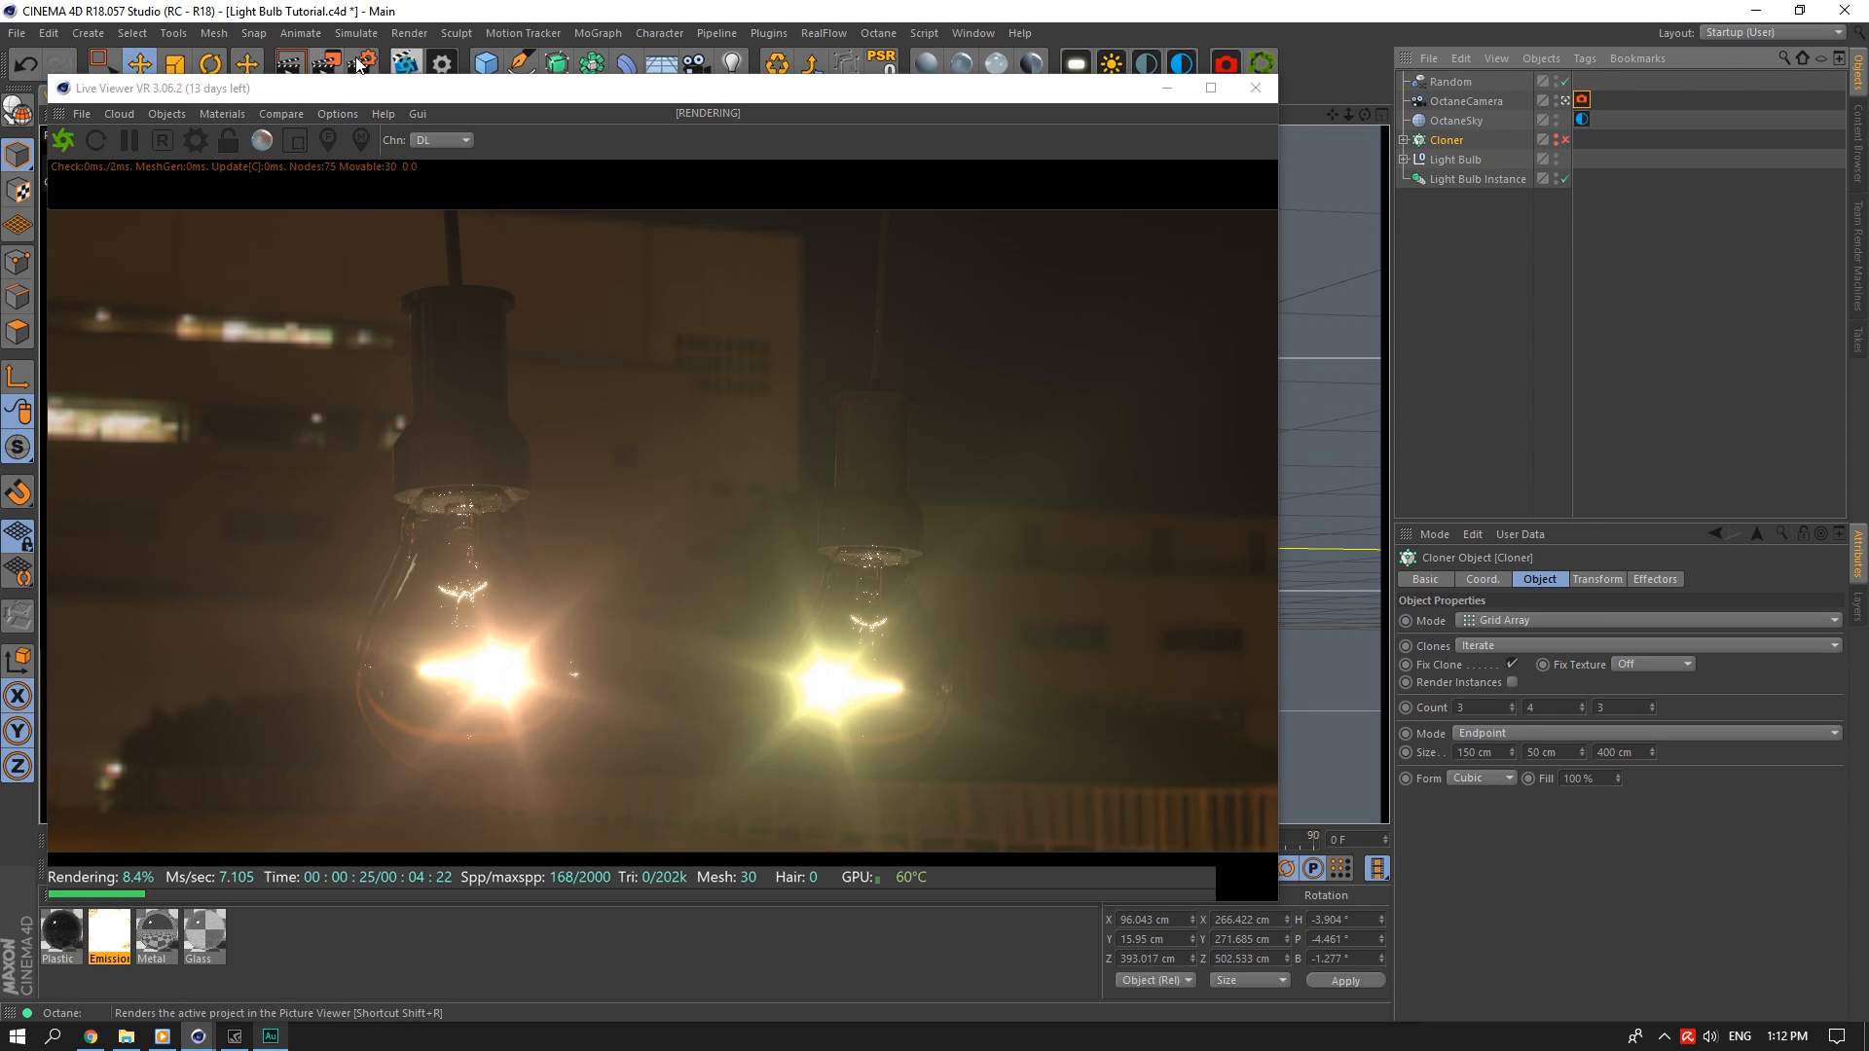
Enable the alpha channel and disable Keep environment in the Octane pathtracing kernel settings
{"action": "left_click", "coordinate": [194, 140]}
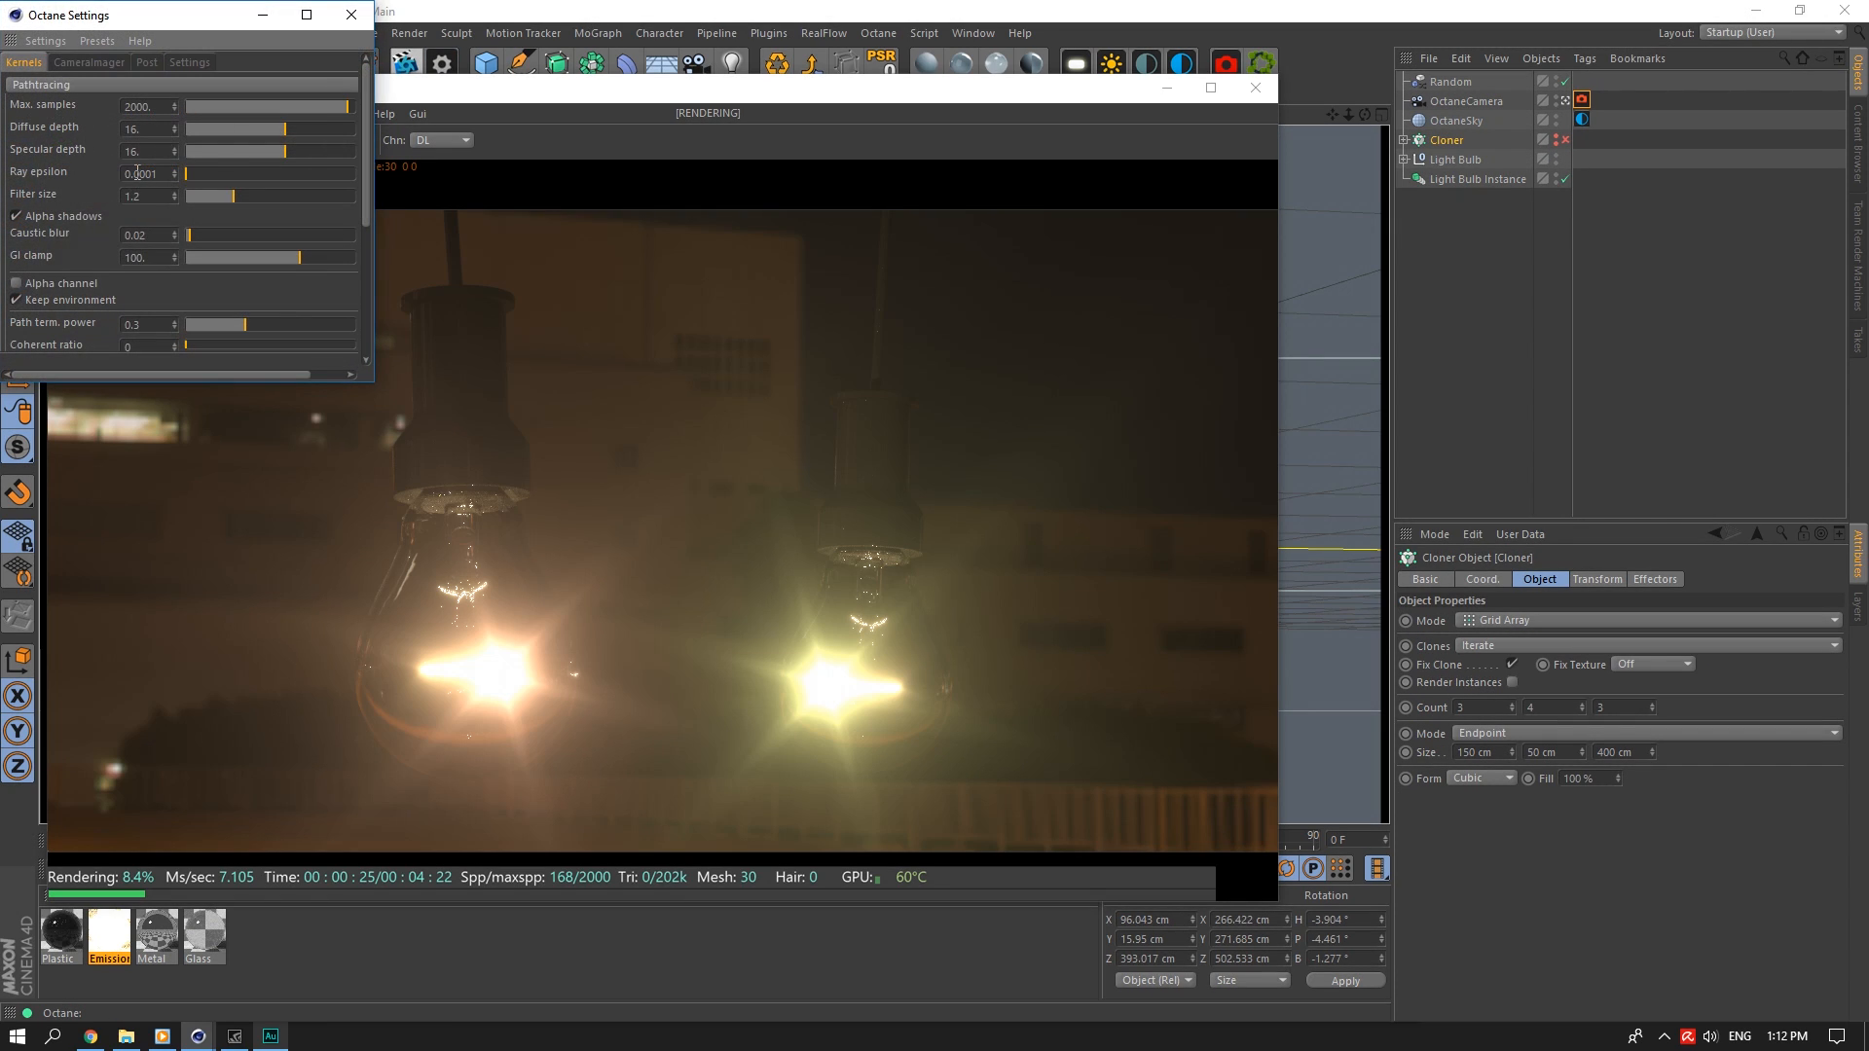
{"action": "left_click", "coordinate": [46, 285]}
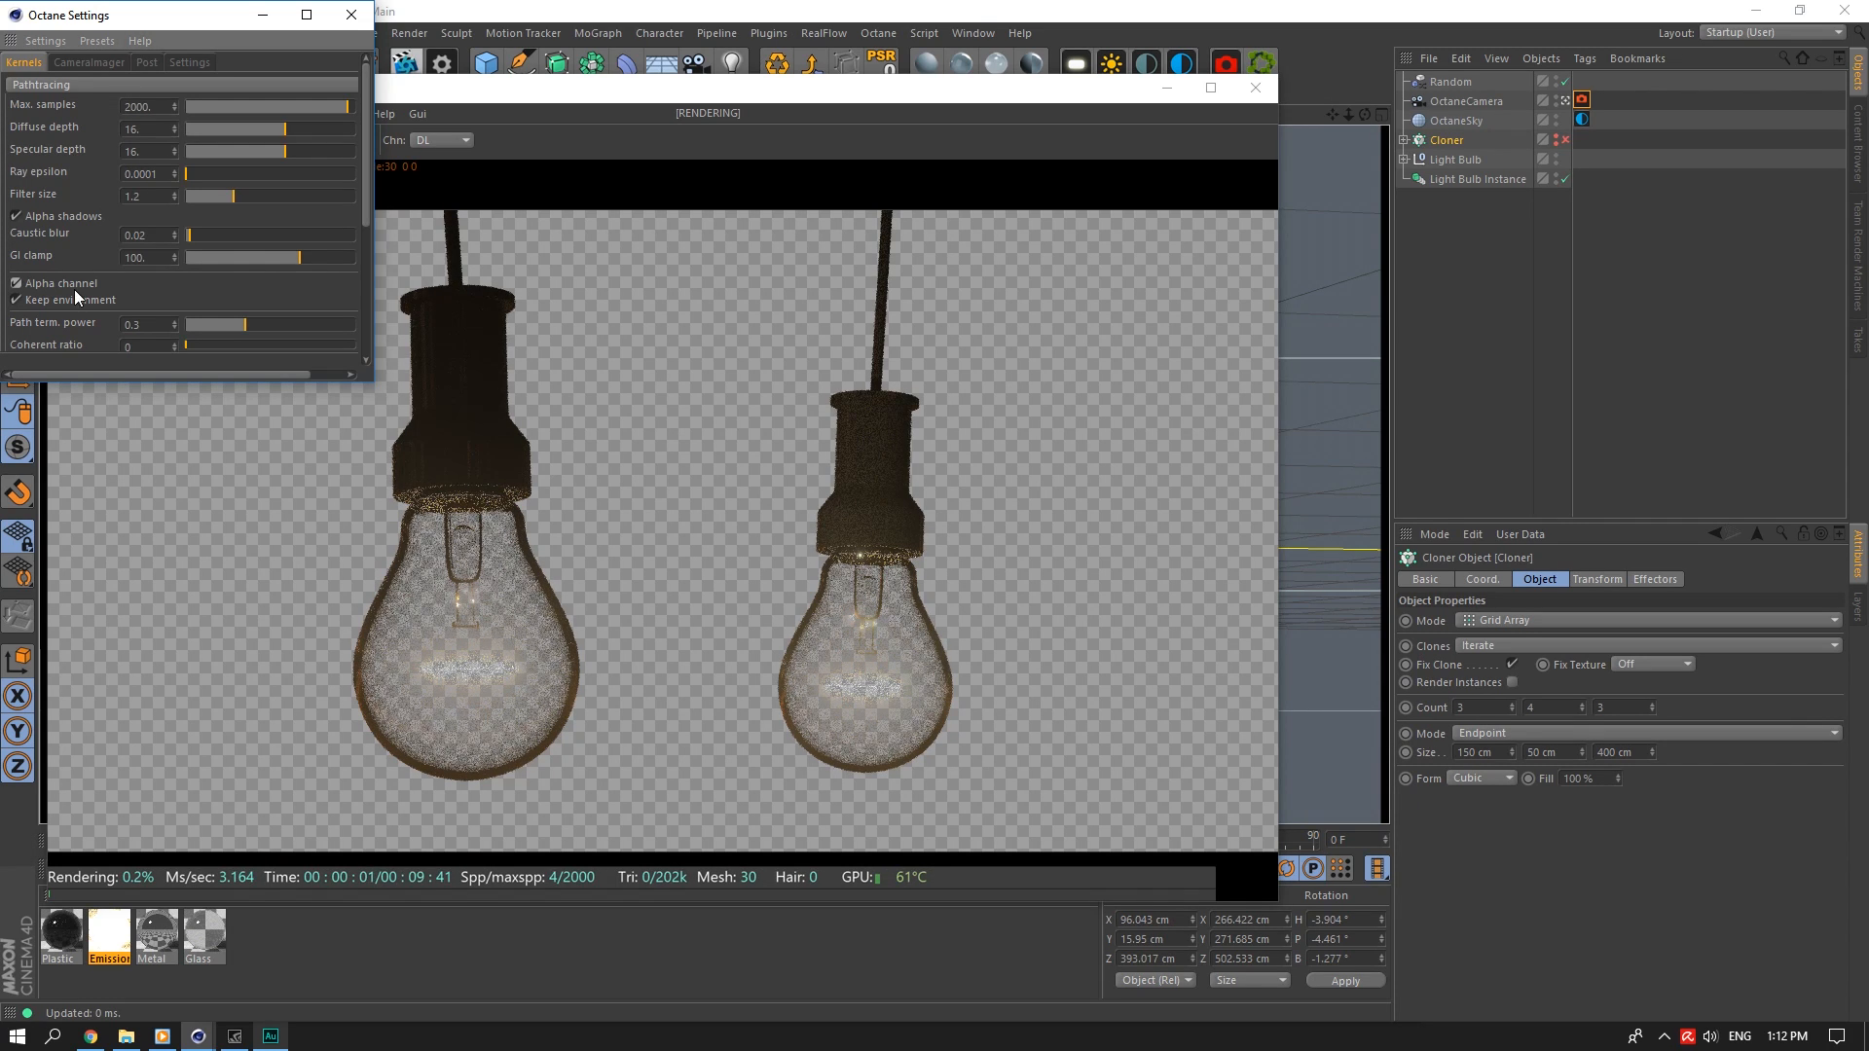
{"action": "left_click_drag", "start_coordinate": [195, 23], "coordinate": [1556, 164]}
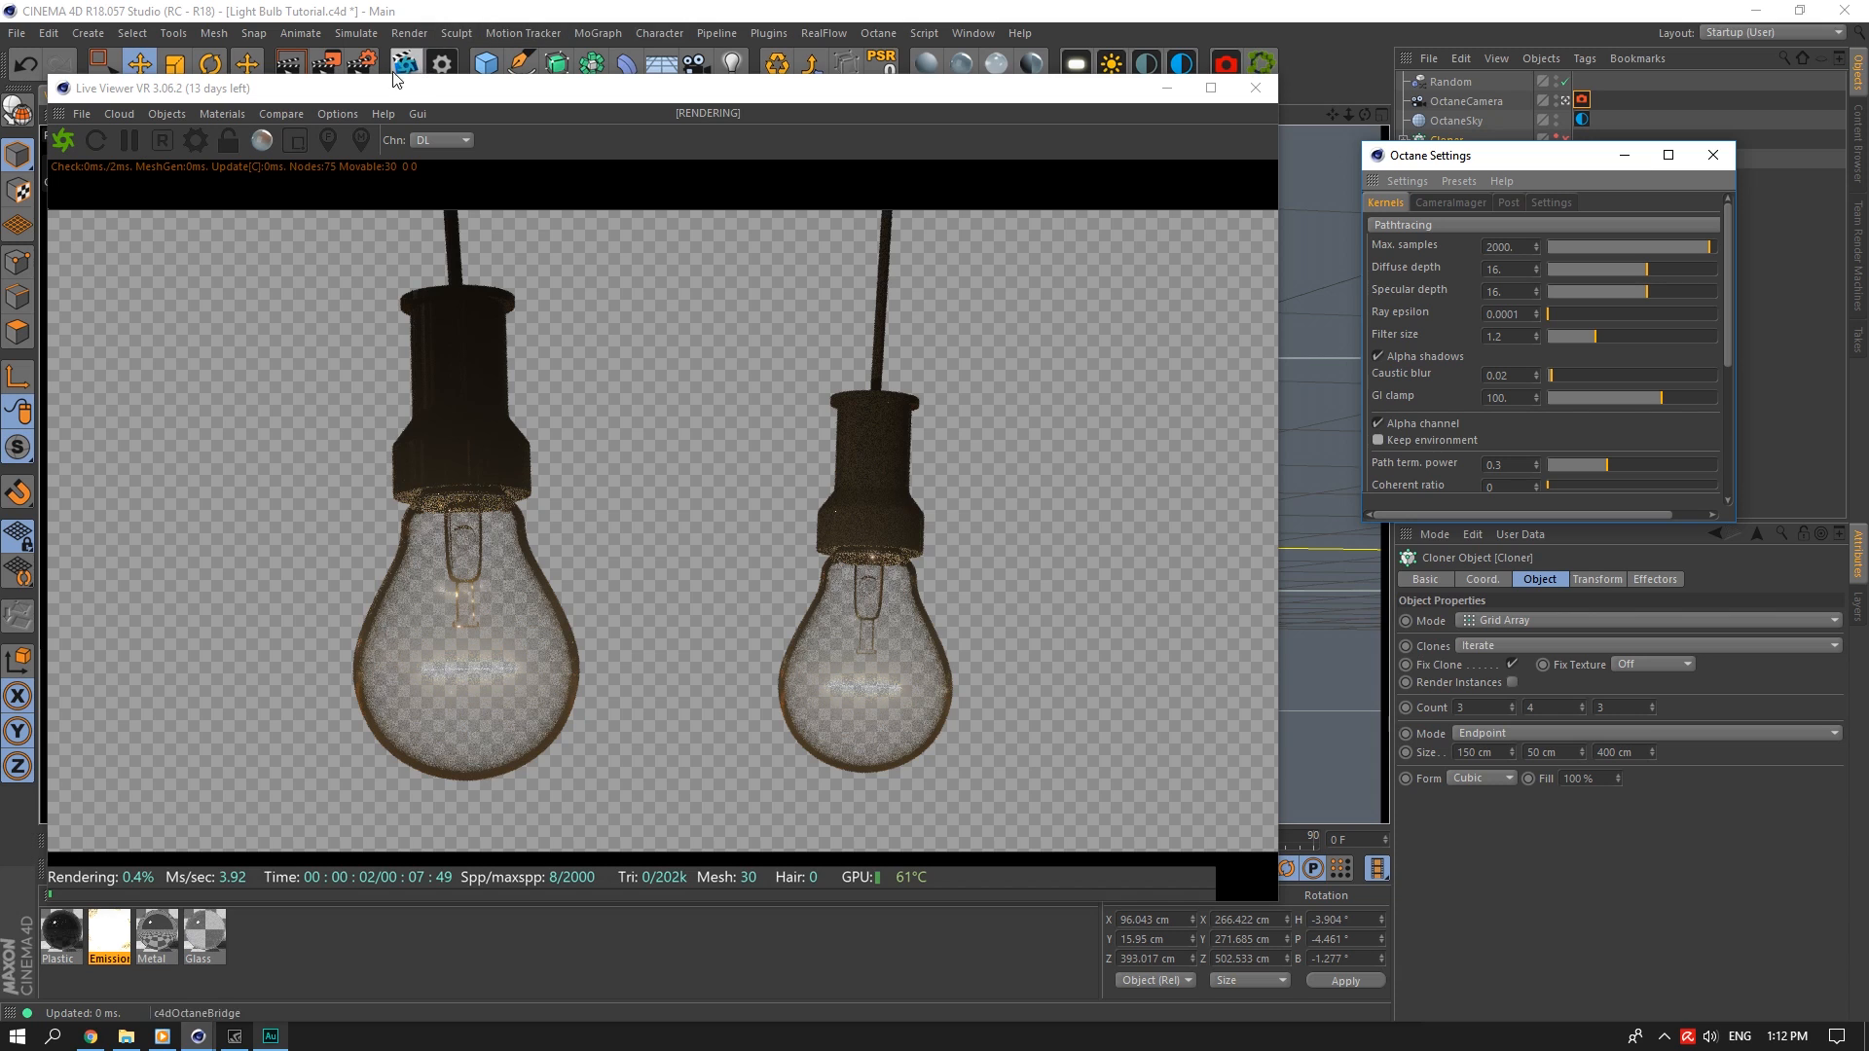
Switch the project's renderer from Standard to Octane Renderer in the render settings
{"action": "left_click", "coordinate": [360, 61]}
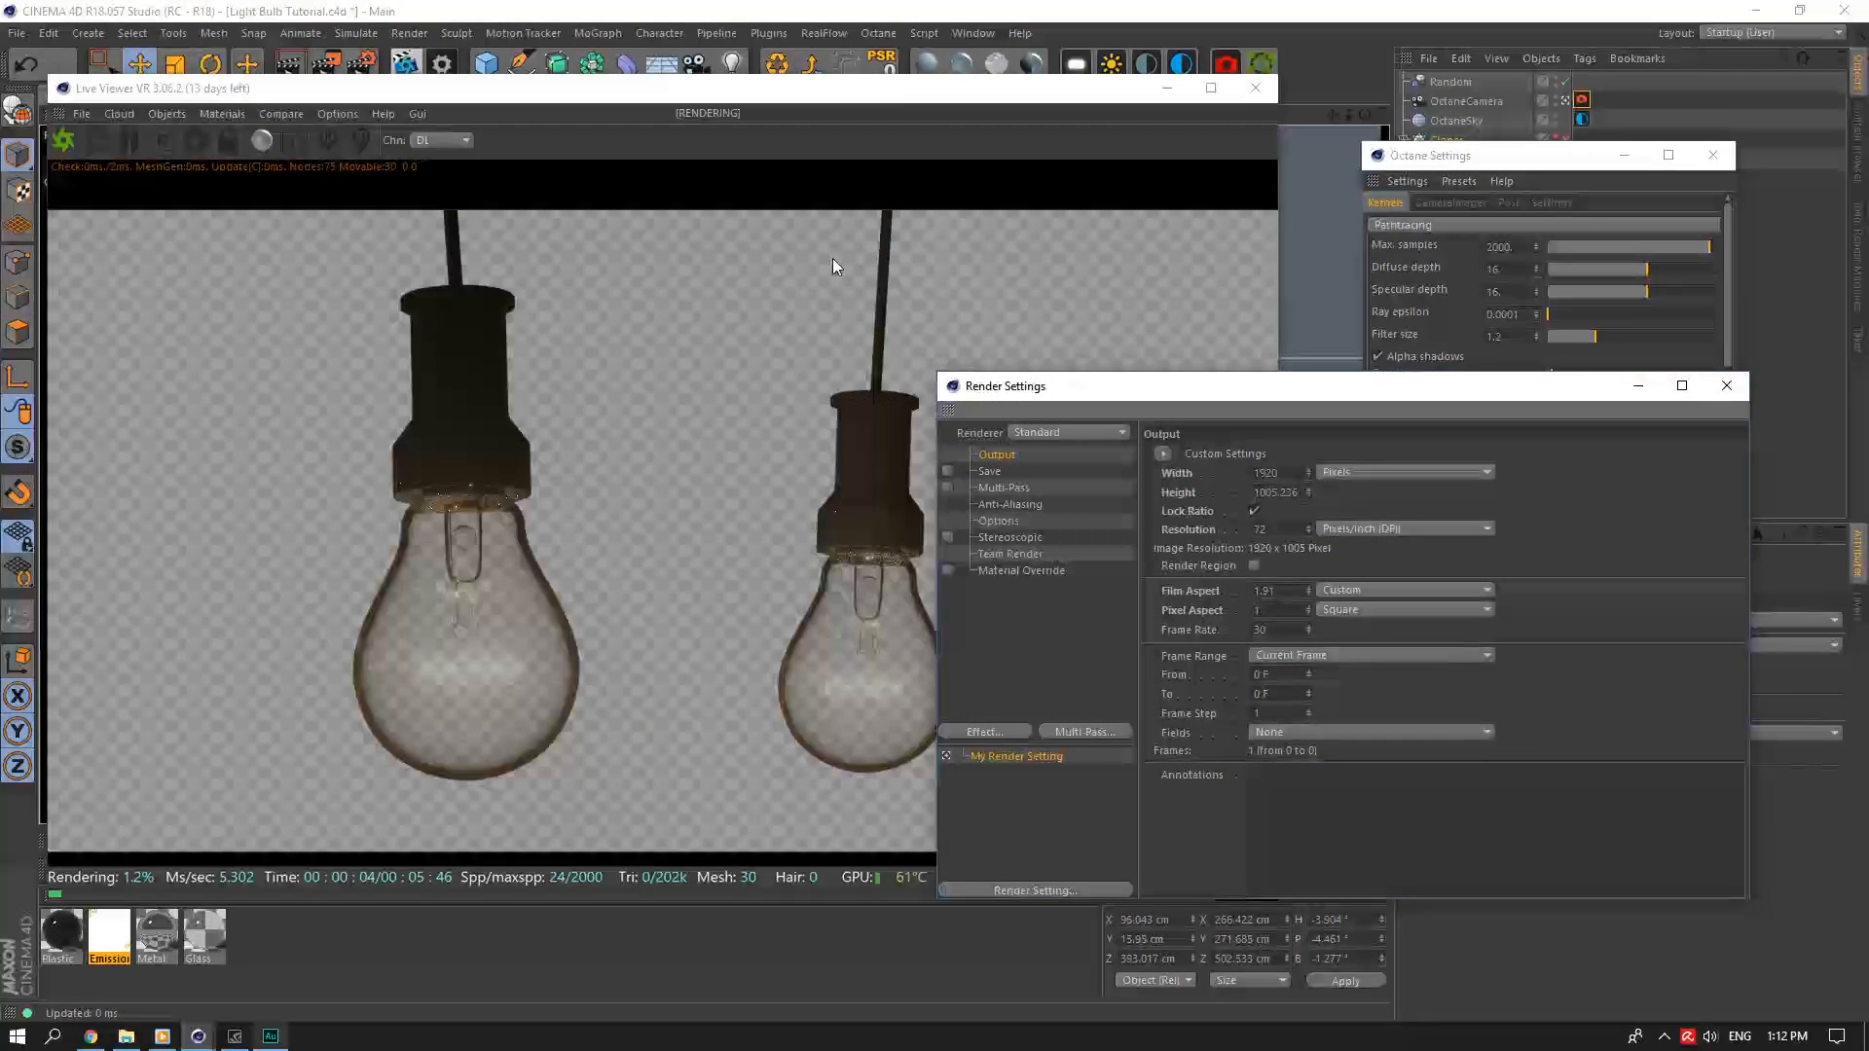
{"action": "left_click", "coordinate": [1031, 570]}
{"action": "left_click", "coordinate": [1055, 432]}
{"action": "left_click", "coordinate": [1046, 535]}
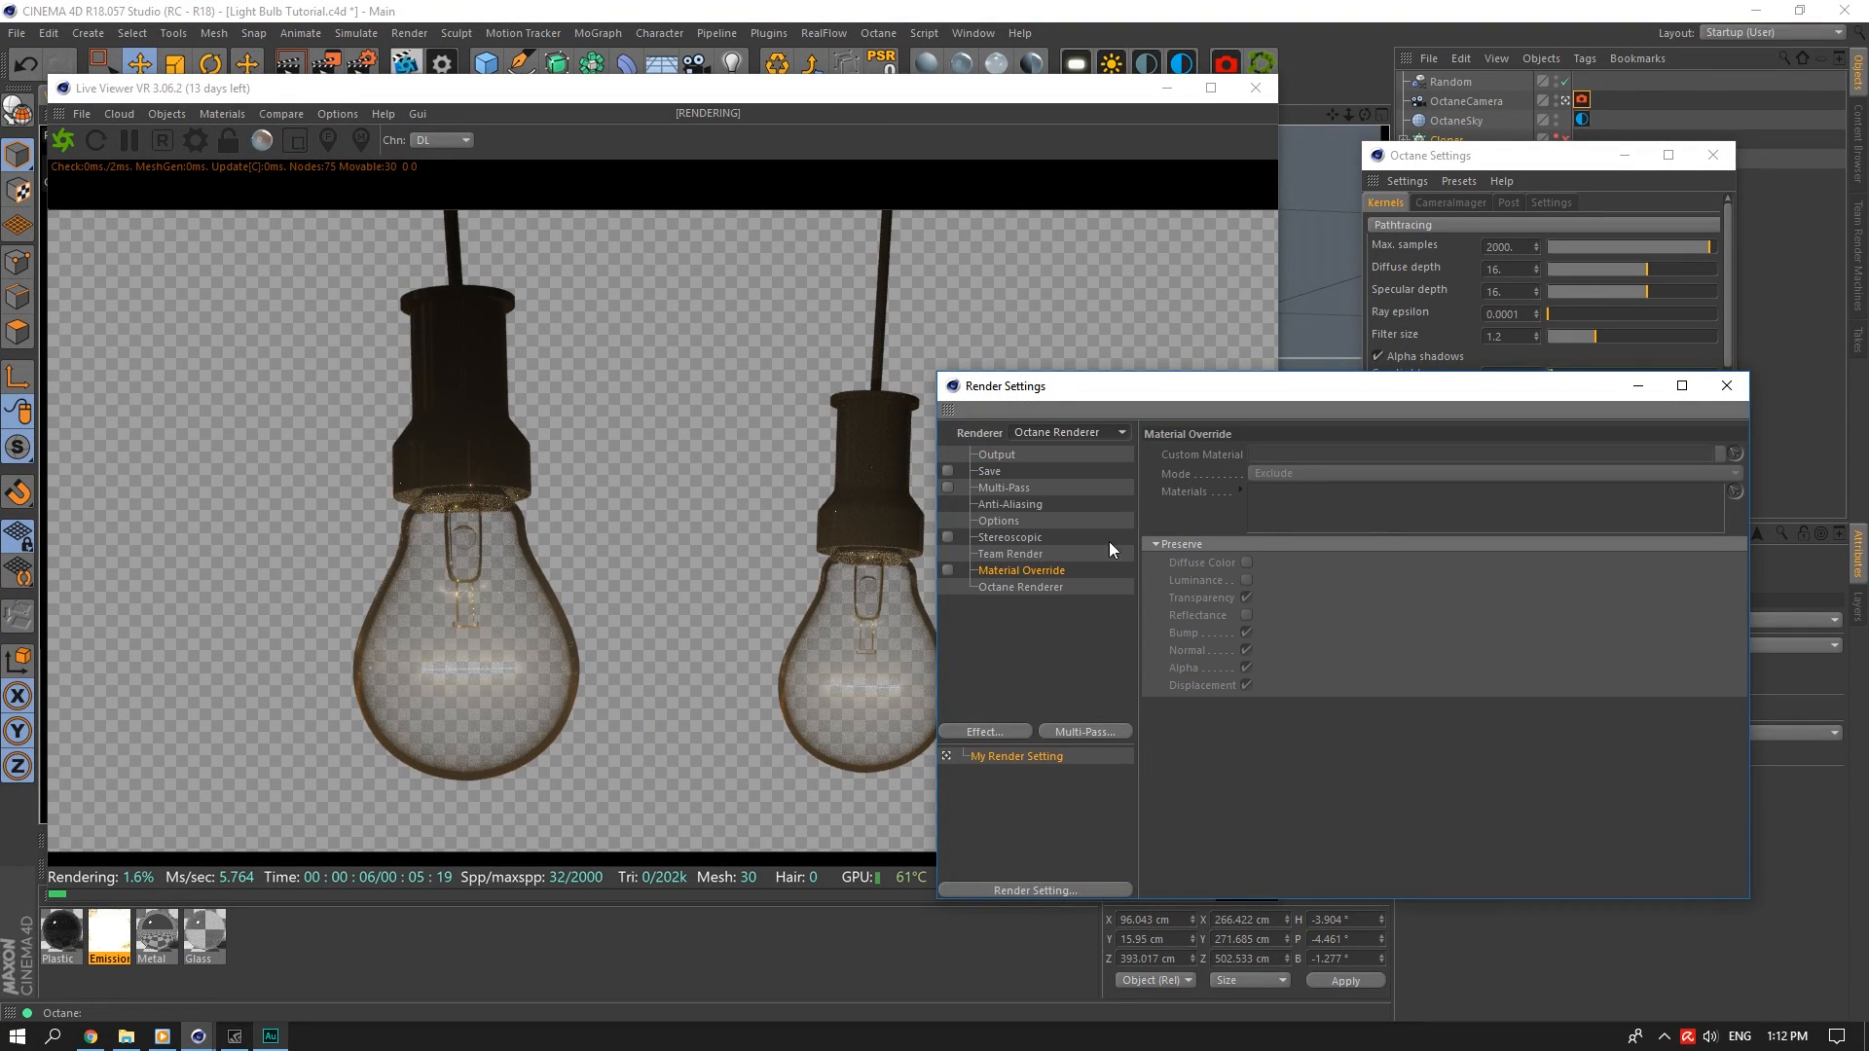
Enable render passes in the Octane Renderer settings and reposition the render settings window
{"action": "left_click", "coordinate": [1110, 587]}
{"action": "left_click", "coordinate": [1499, 460]}
{"action": "left_click", "coordinate": [1214, 496]}
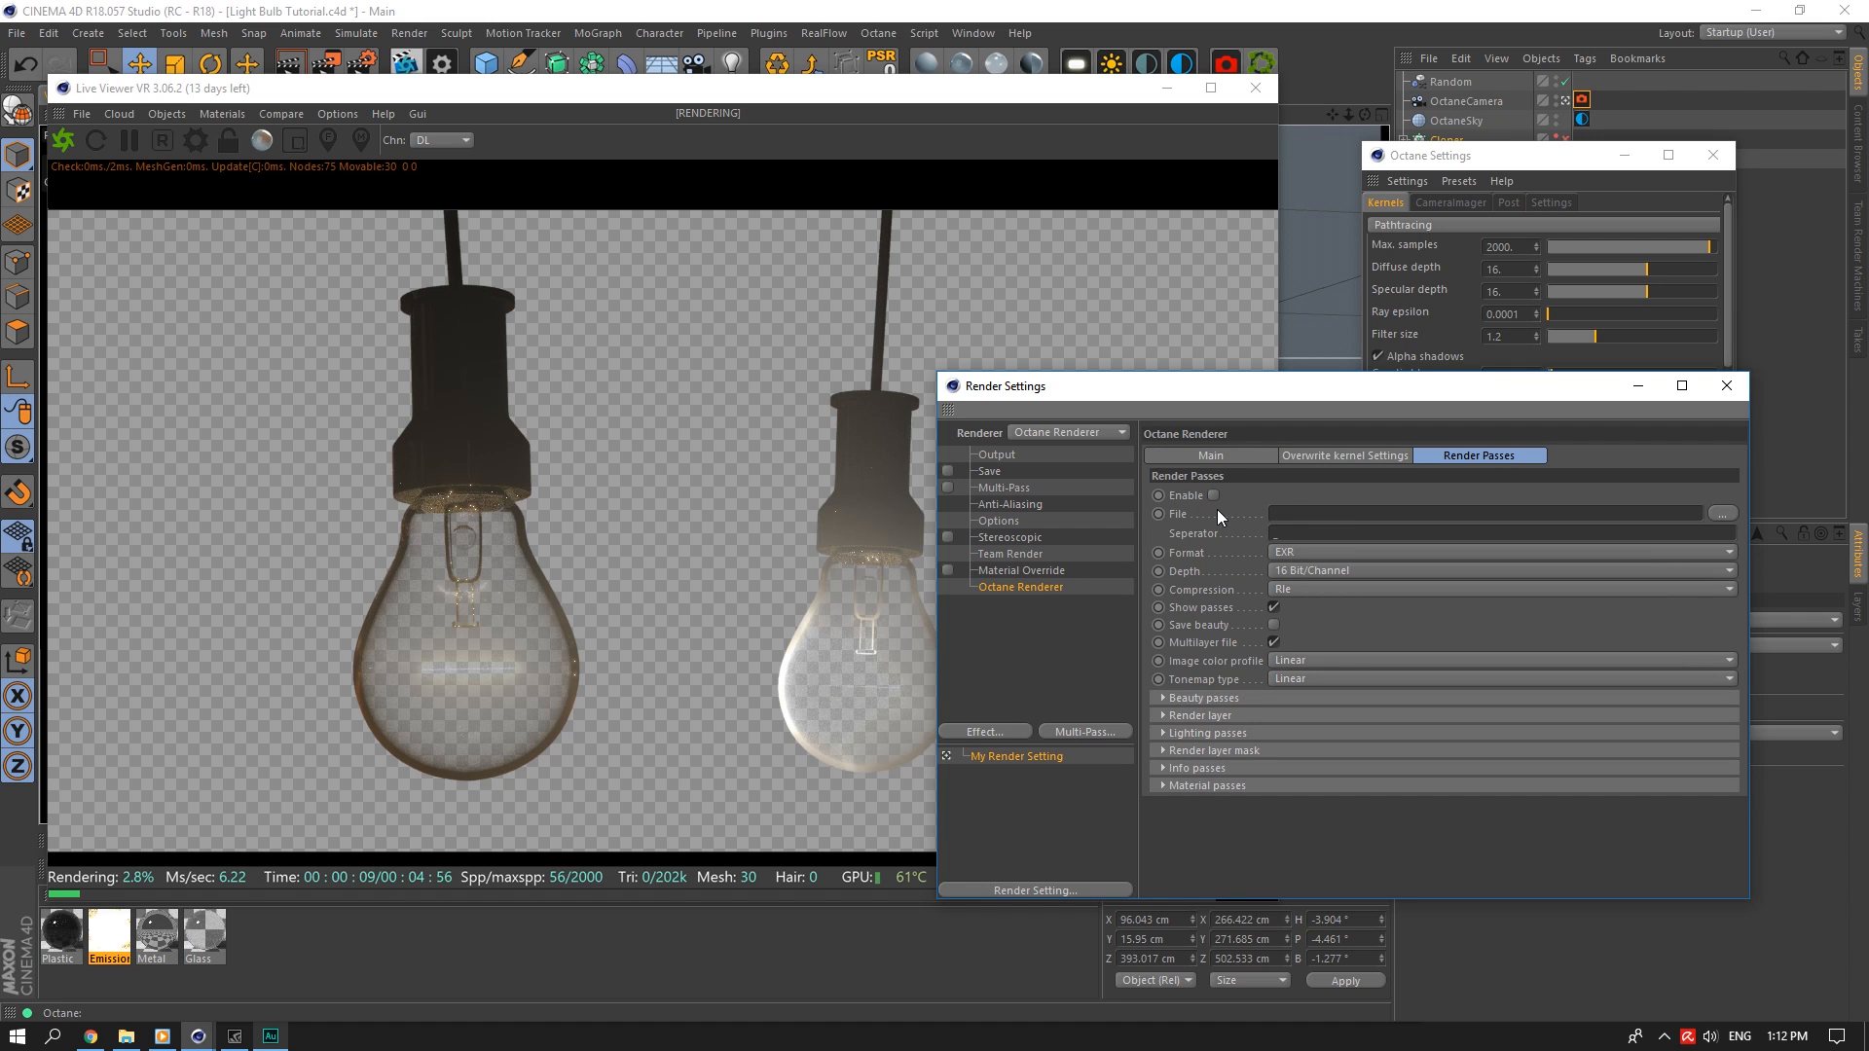
{"action": "left_click_drag", "start_coordinate": [1298, 389], "coordinate": [1348, 278]}
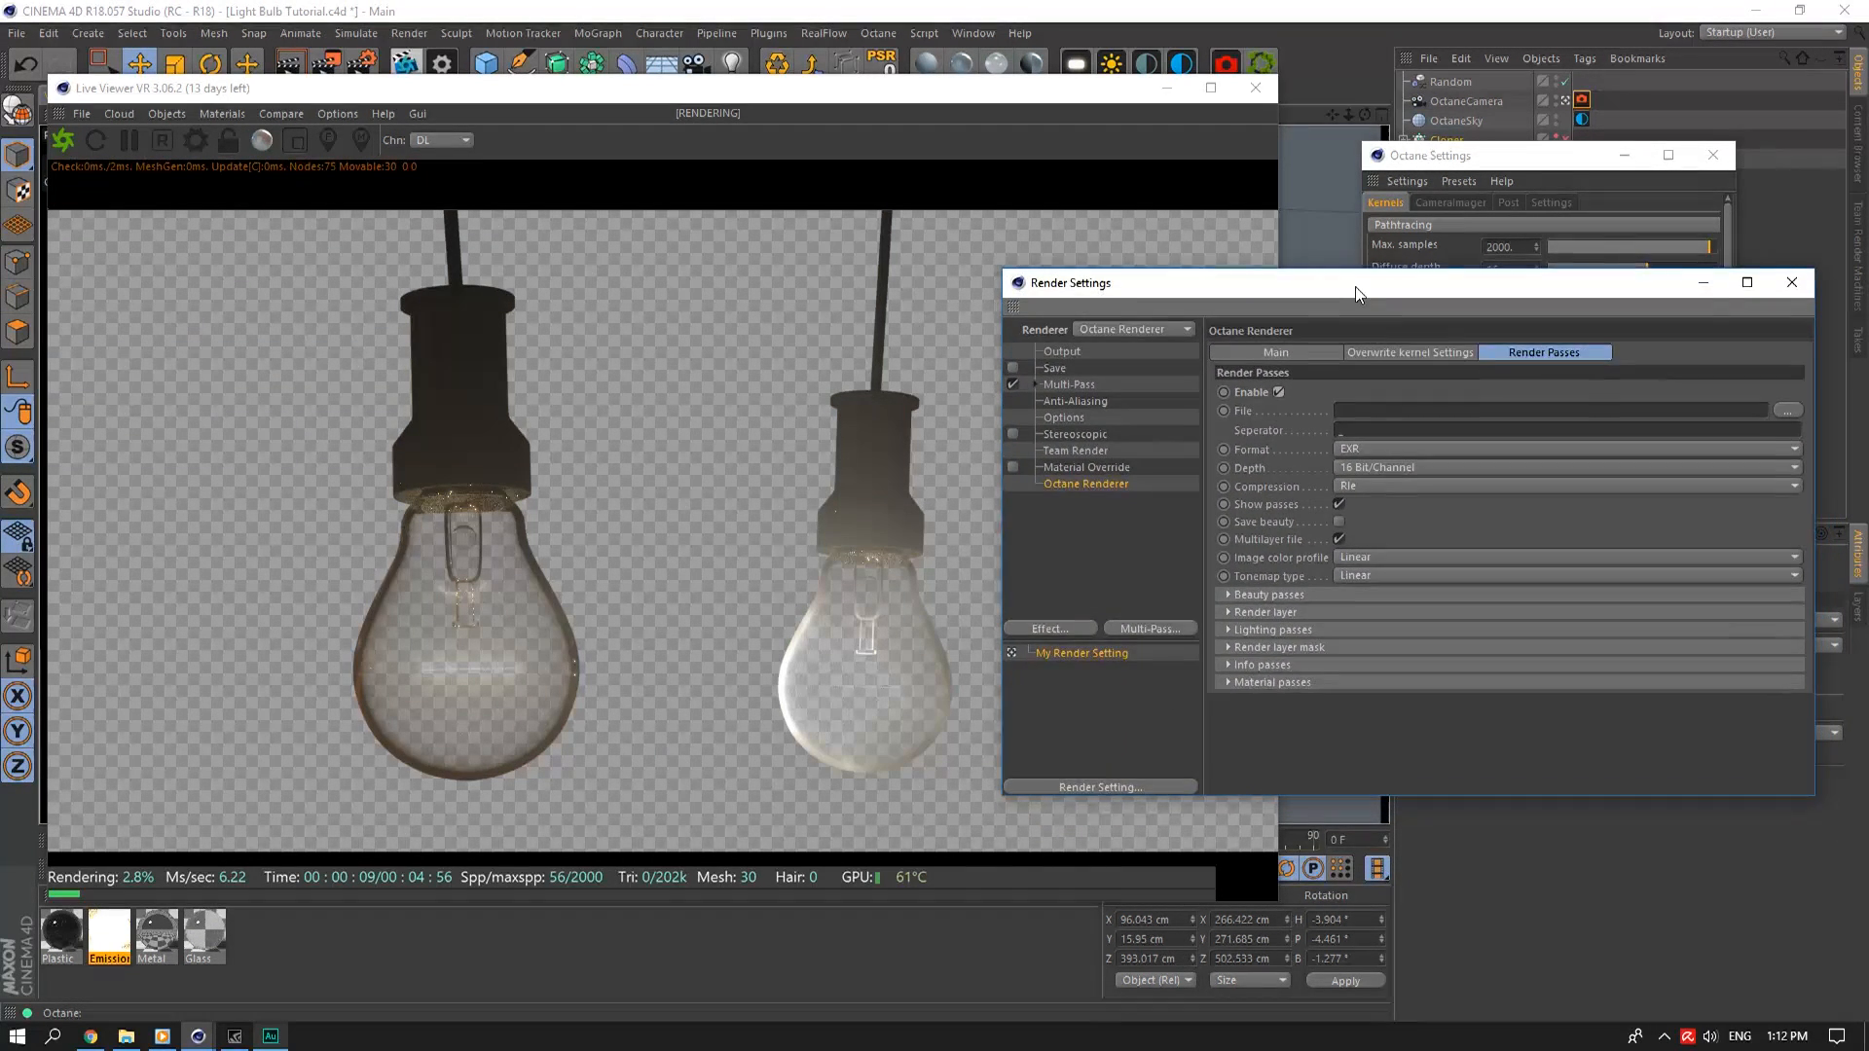
Enable the Post and Environment beauty passes
{"action": "left_click", "coordinate": [1273, 580]}
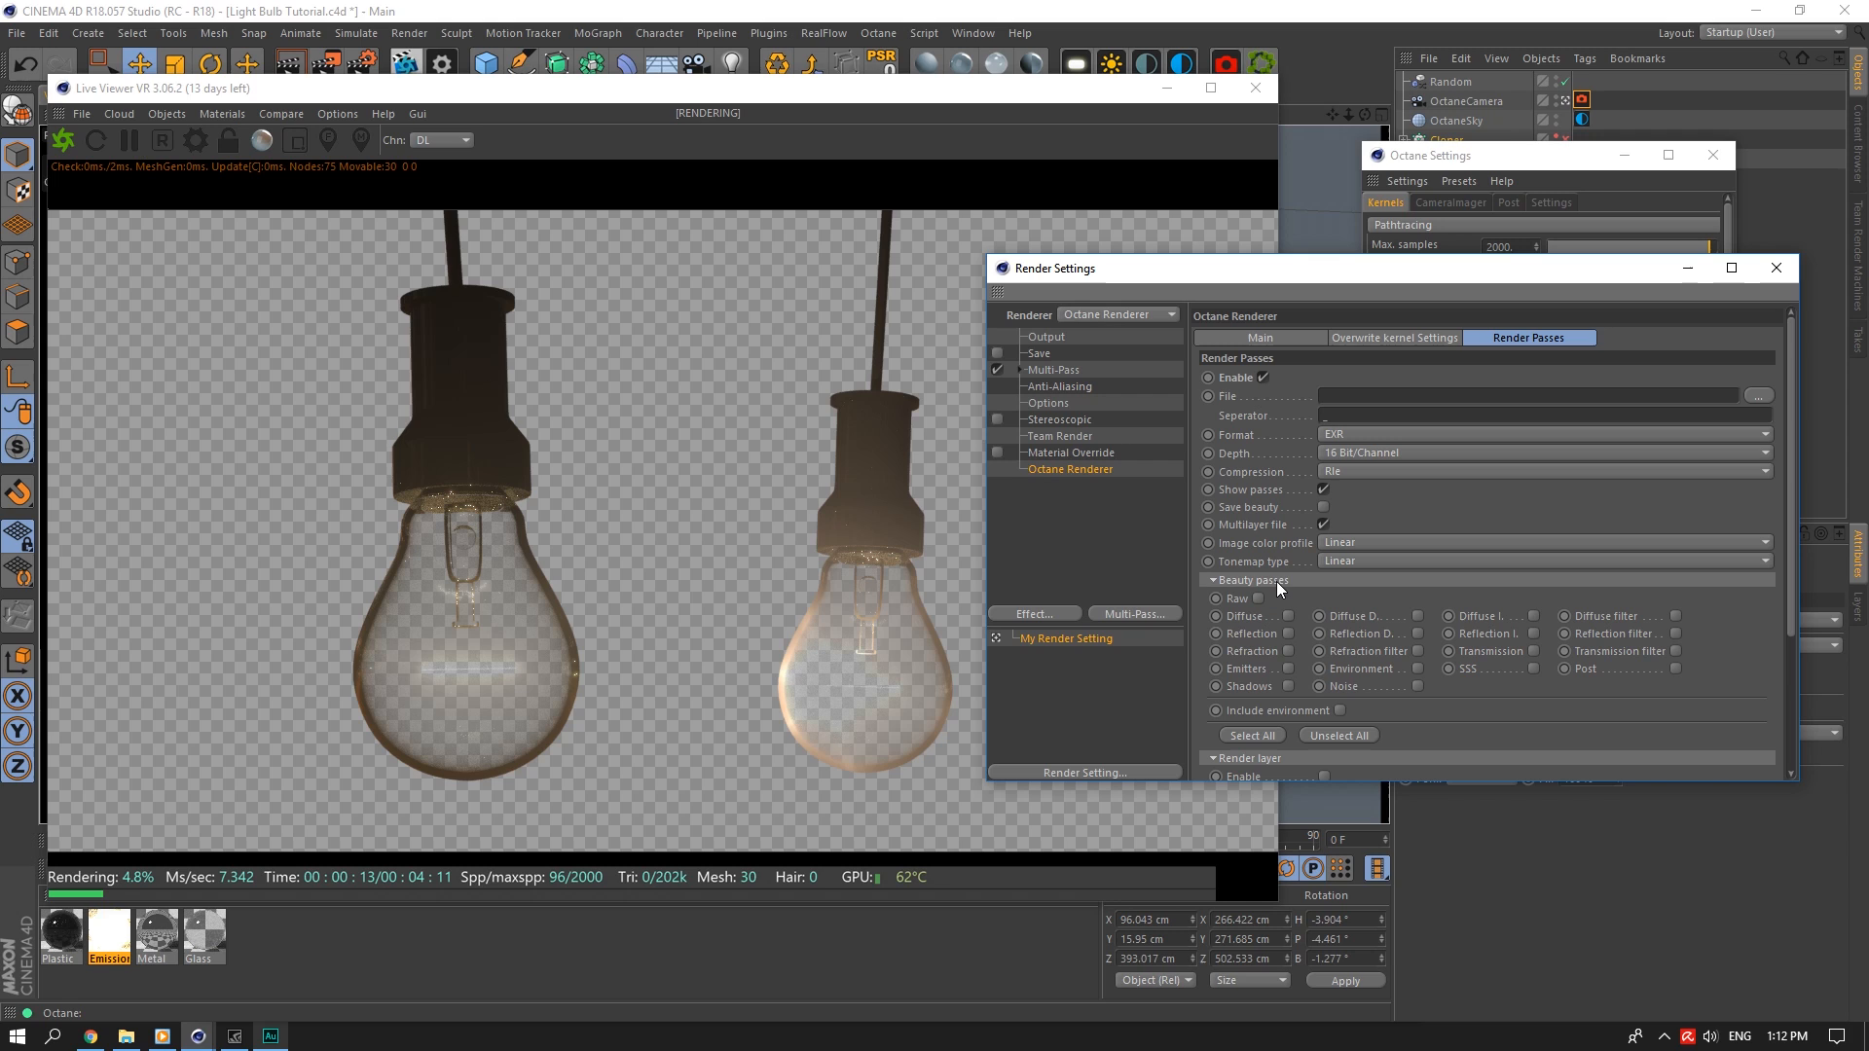
{"action": "left_click", "coordinate": [1675, 669]}
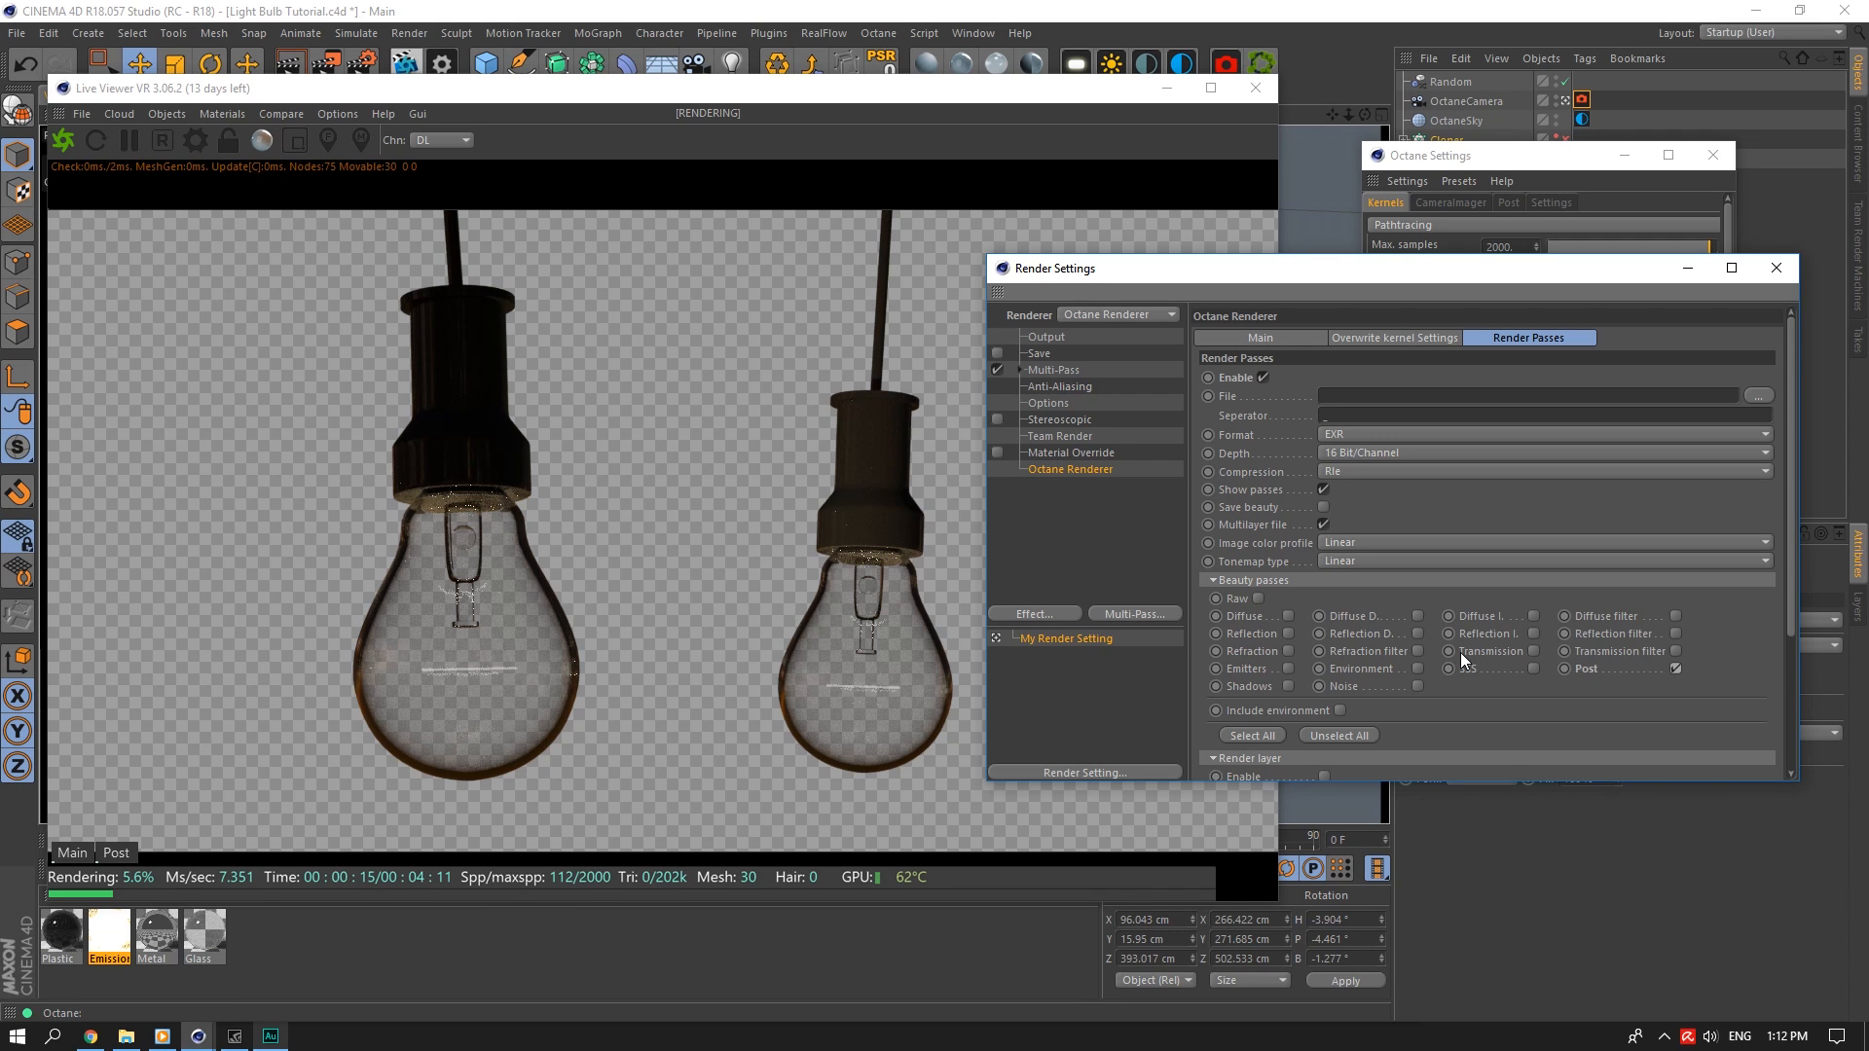
{"action": "left_click", "coordinate": [1417, 669]}
{"action": "left_click", "coordinate": [1253, 580]}
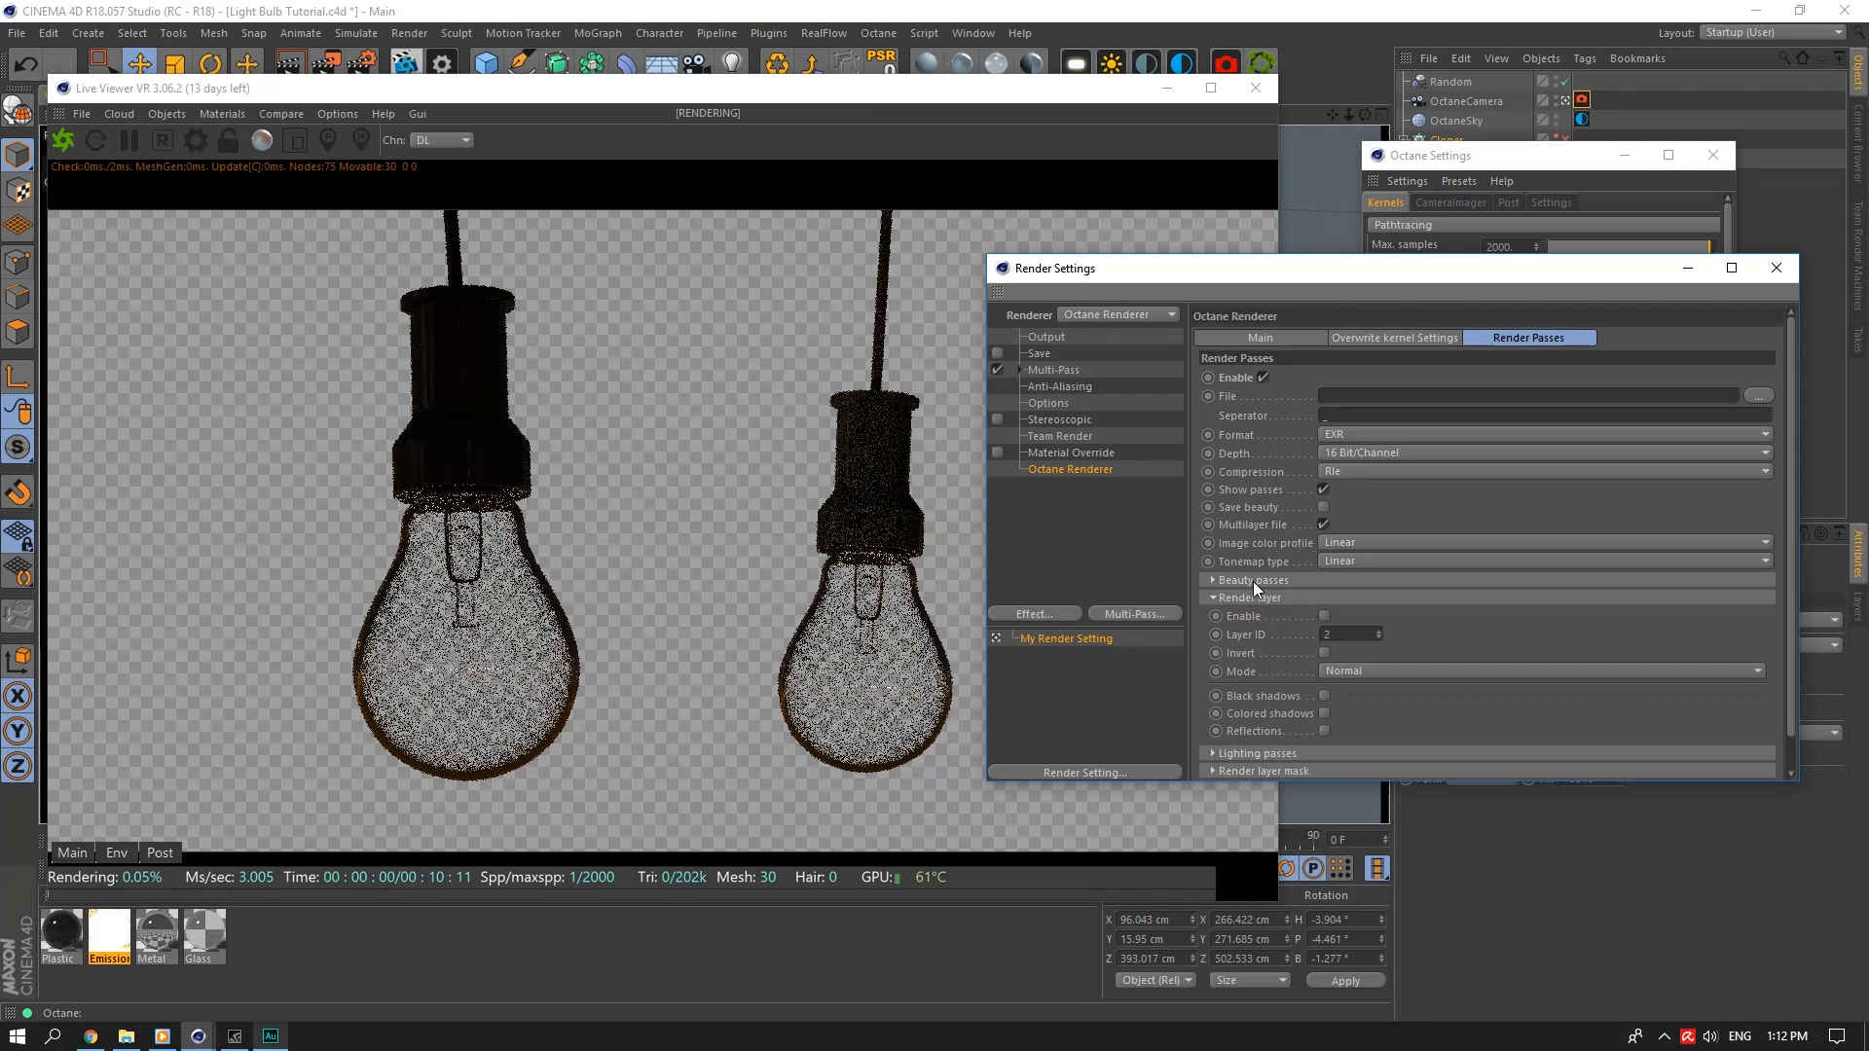
Enable the Position pass among the info passes, enlarging the settings window to show them all
{"action": "left_click", "coordinate": [1253, 602]}
{"action": "left_click", "coordinate": [1266, 653]}
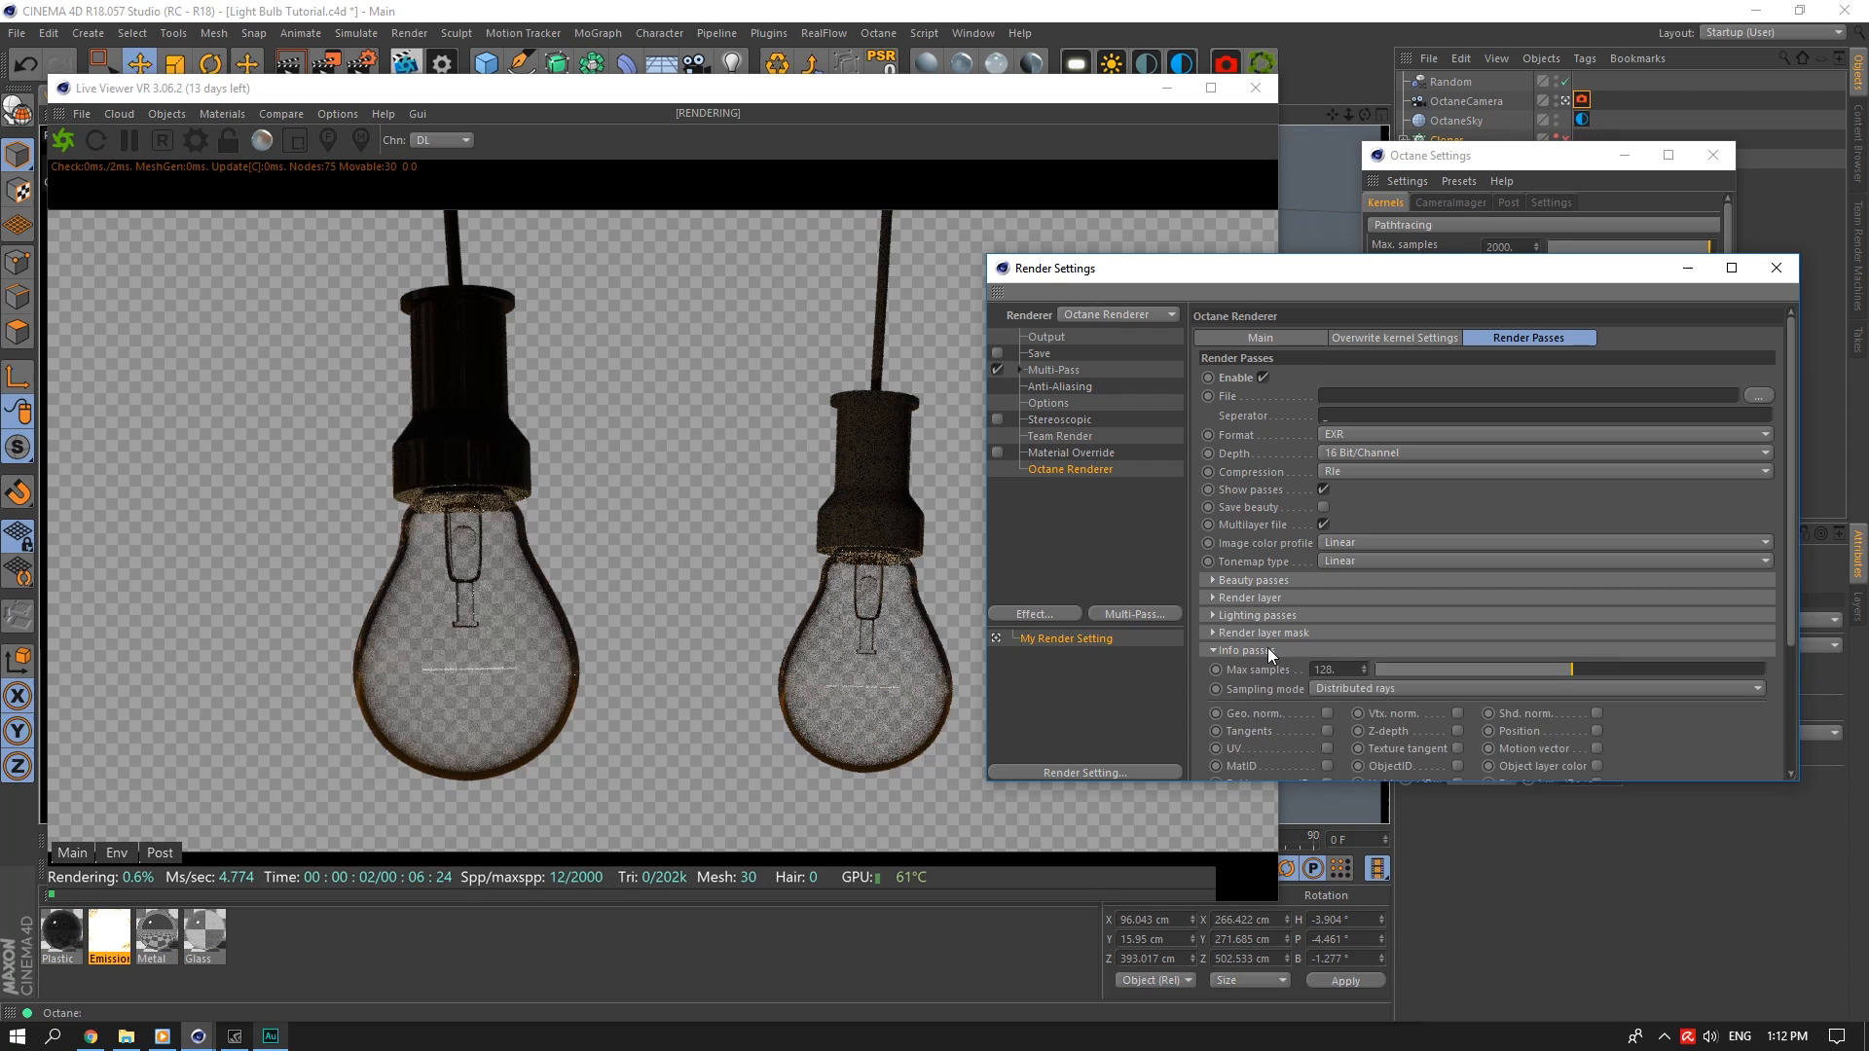
{"action": "left_click_drag", "start_coordinate": [1598, 780], "coordinate": [1602, 869]}
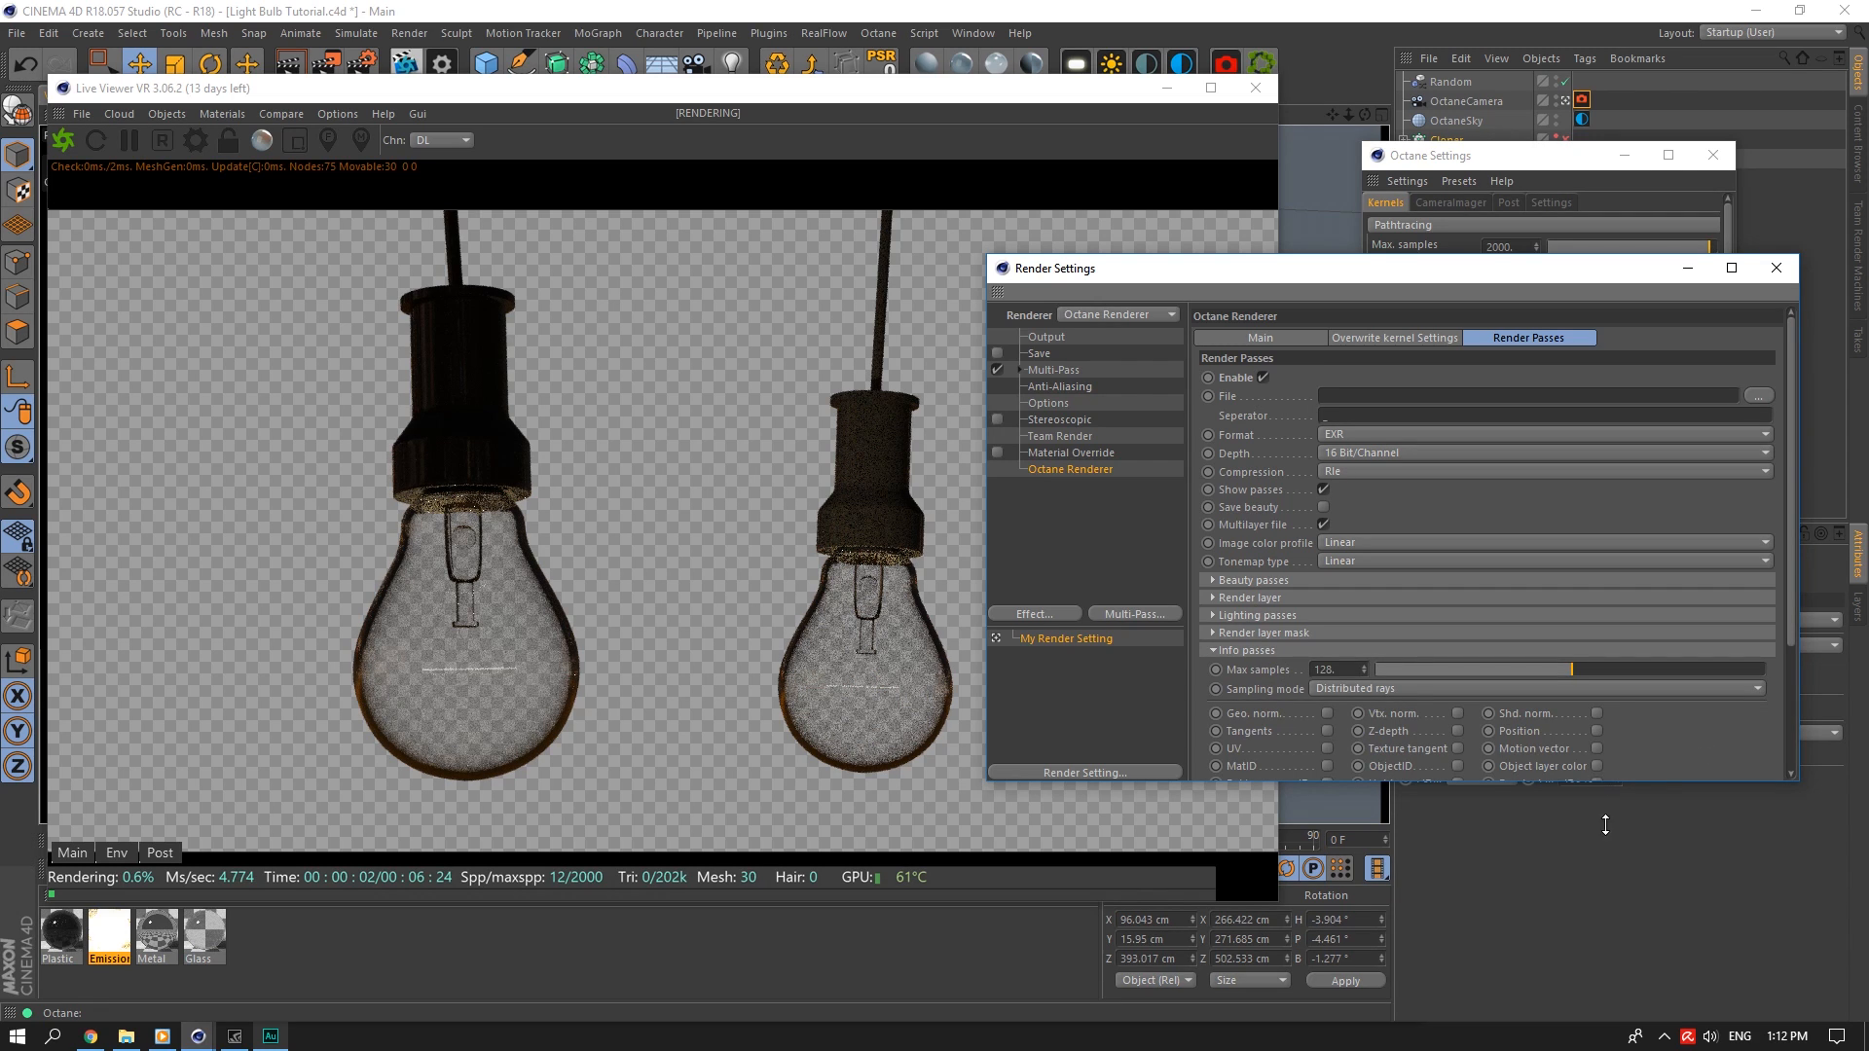
{"action": "left_click", "coordinate": [1596, 731]}
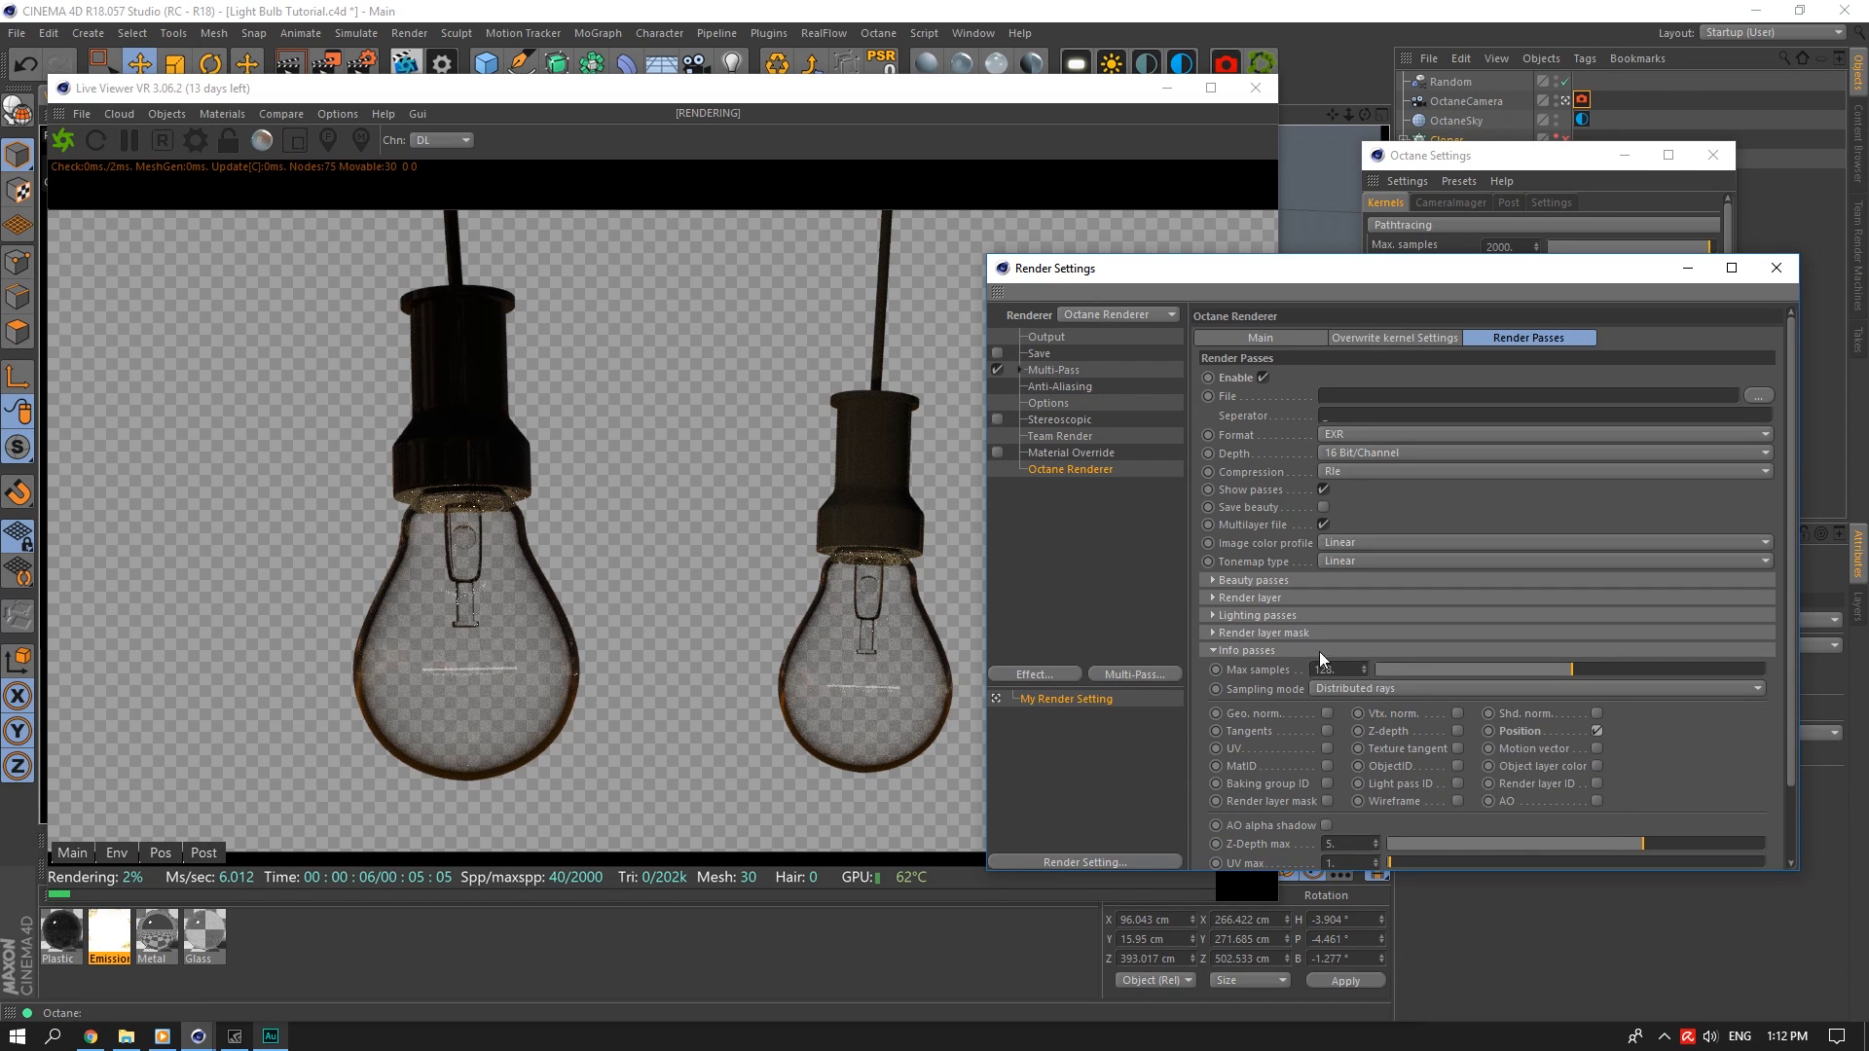
{"action": "left_click", "coordinate": [1250, 649]}
Review the lighting, render layer, beauty and info pass groups for the available and enabled passes
{"action": "left_click", "coordinate": [1264, 612]}
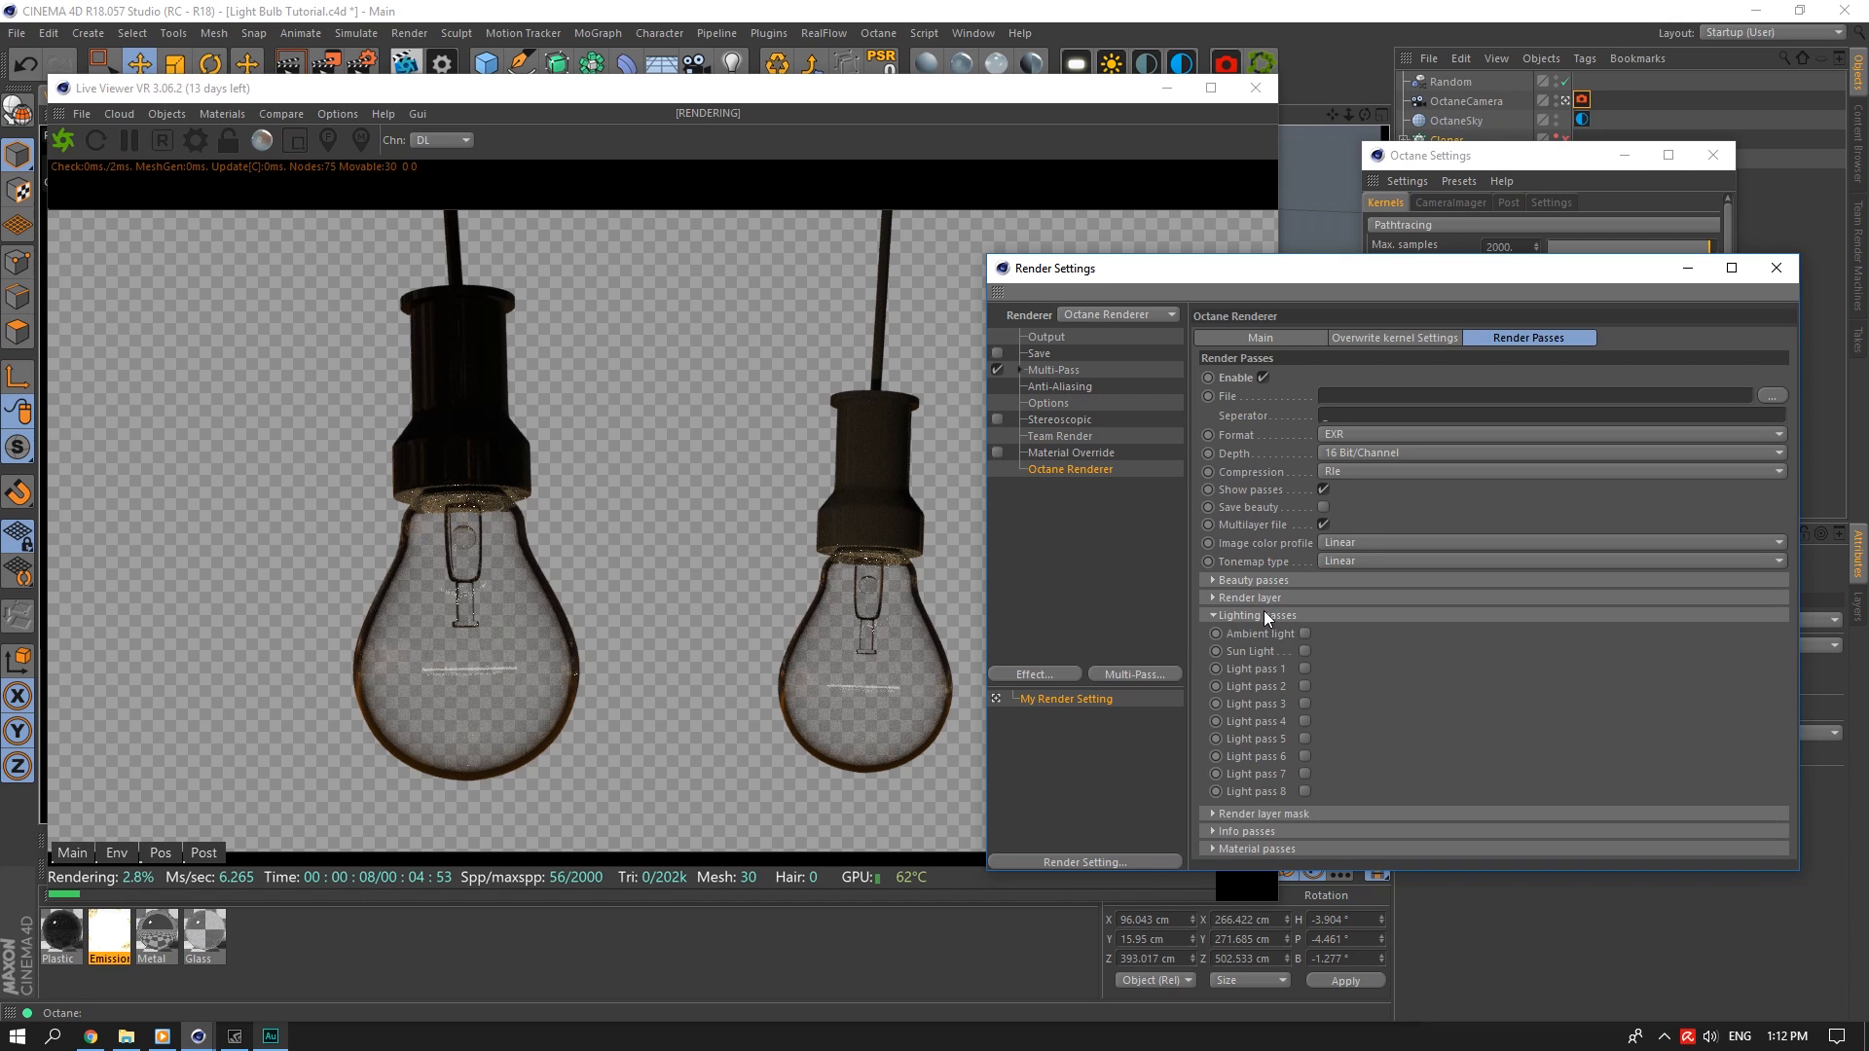
{"action": "left_click", "coordinate": [1264, 611]}
{"action": "left_click", "coordinate": [1267, 599]}
{"action": "left_click", "coordinate": [1268, 599]}
{"action": "left_click", "coordinate": [1270, 582]}
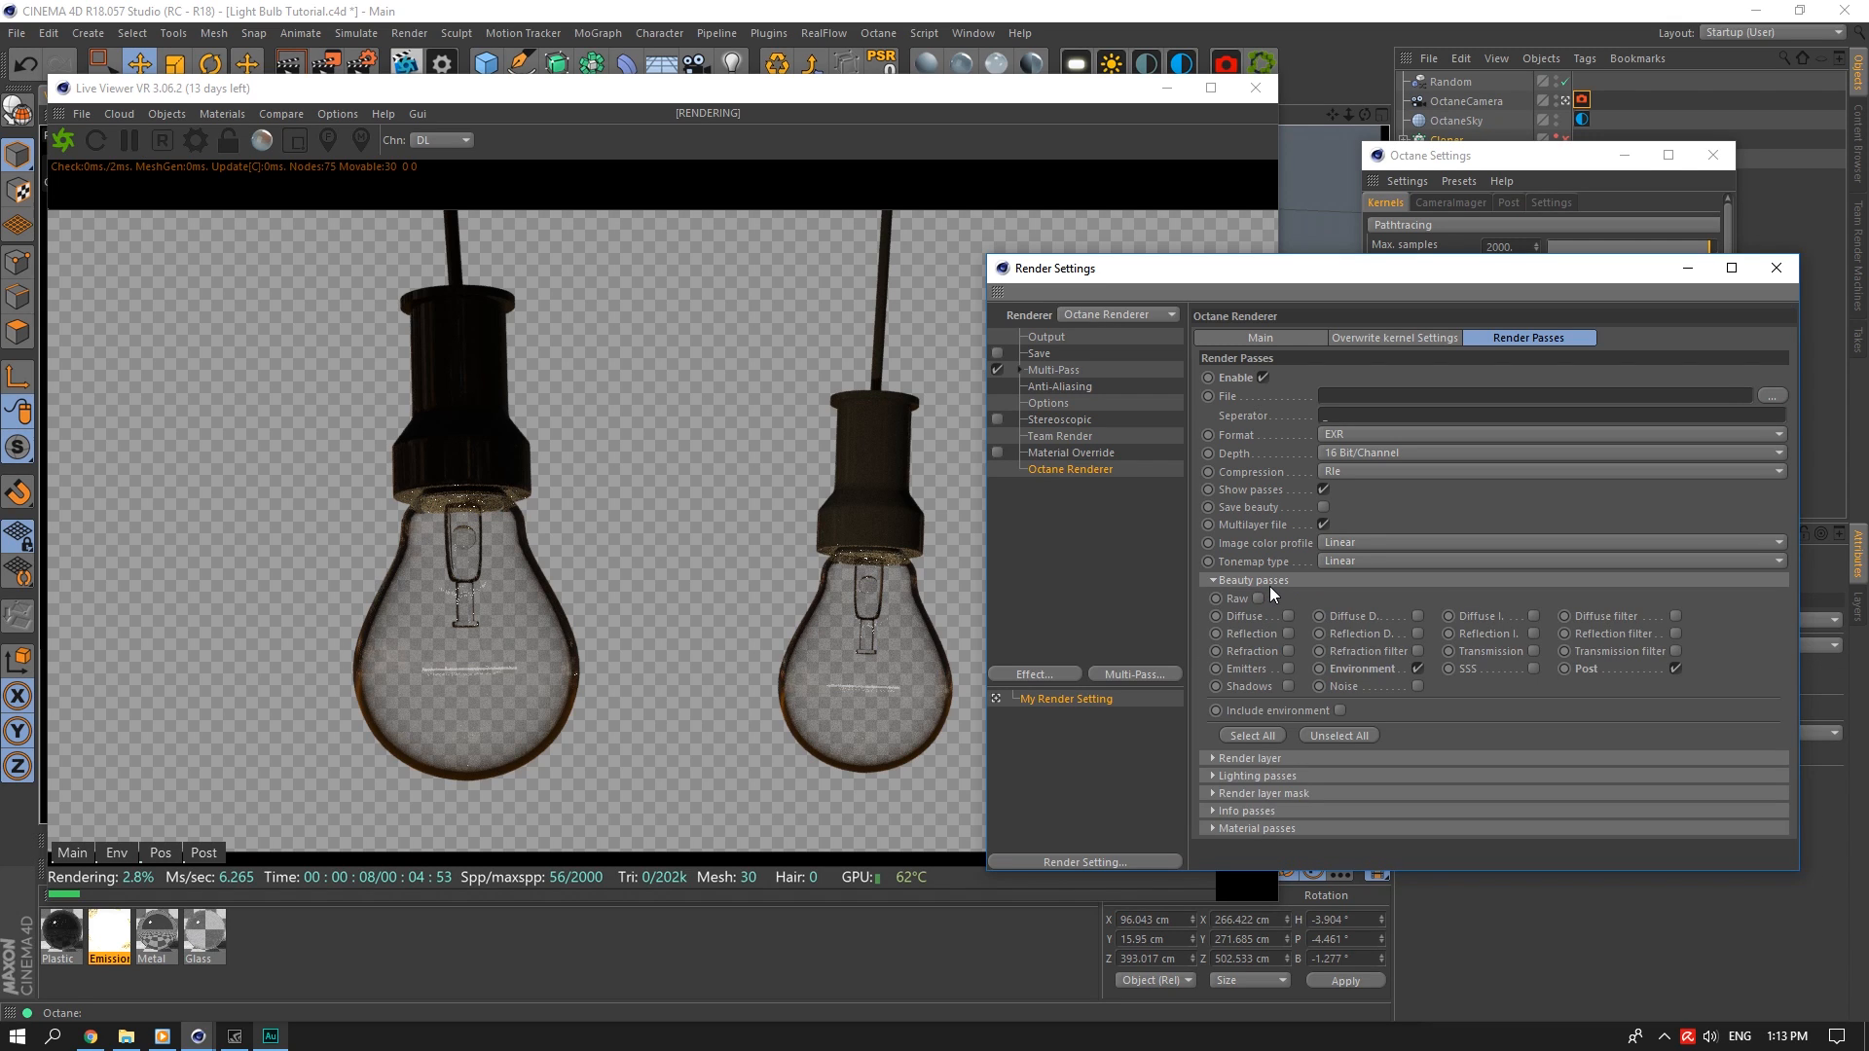
{"action": "left_click", "coordinate": [1266, 581]}
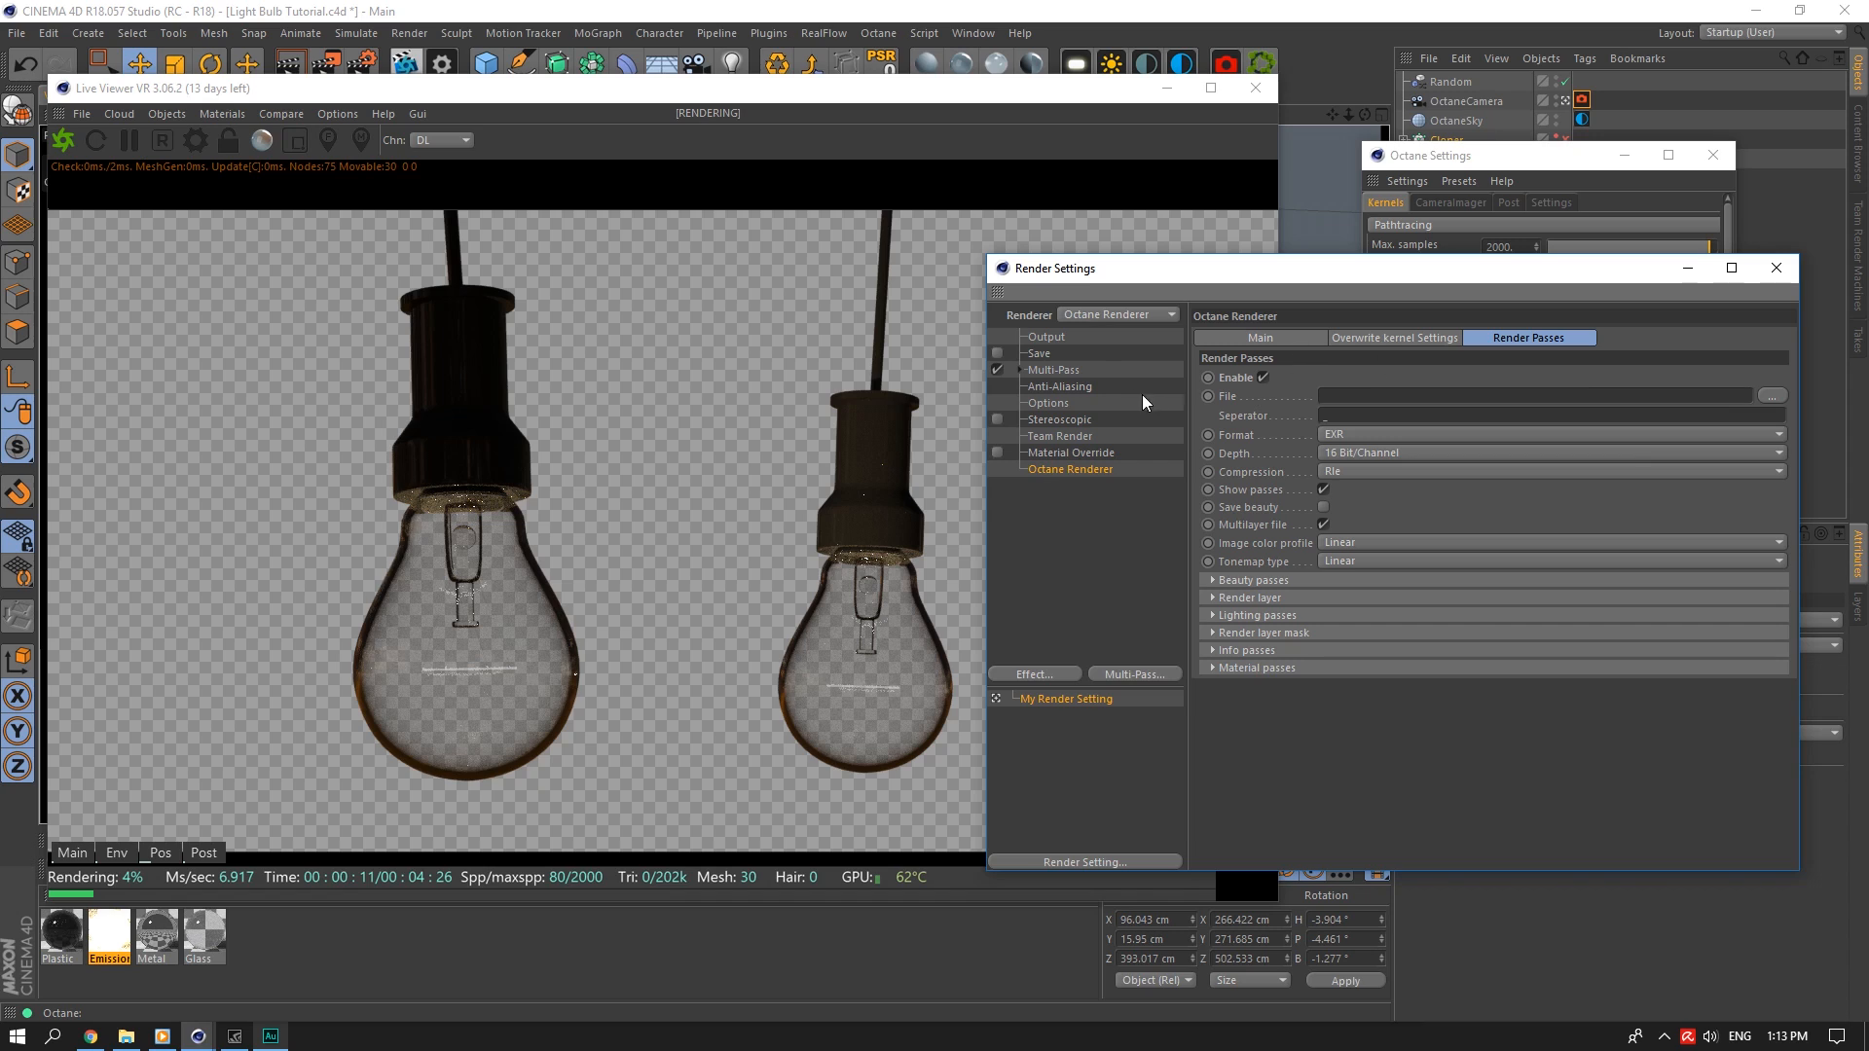
{"action": "left_click", "coordinate": [1258, 584]}
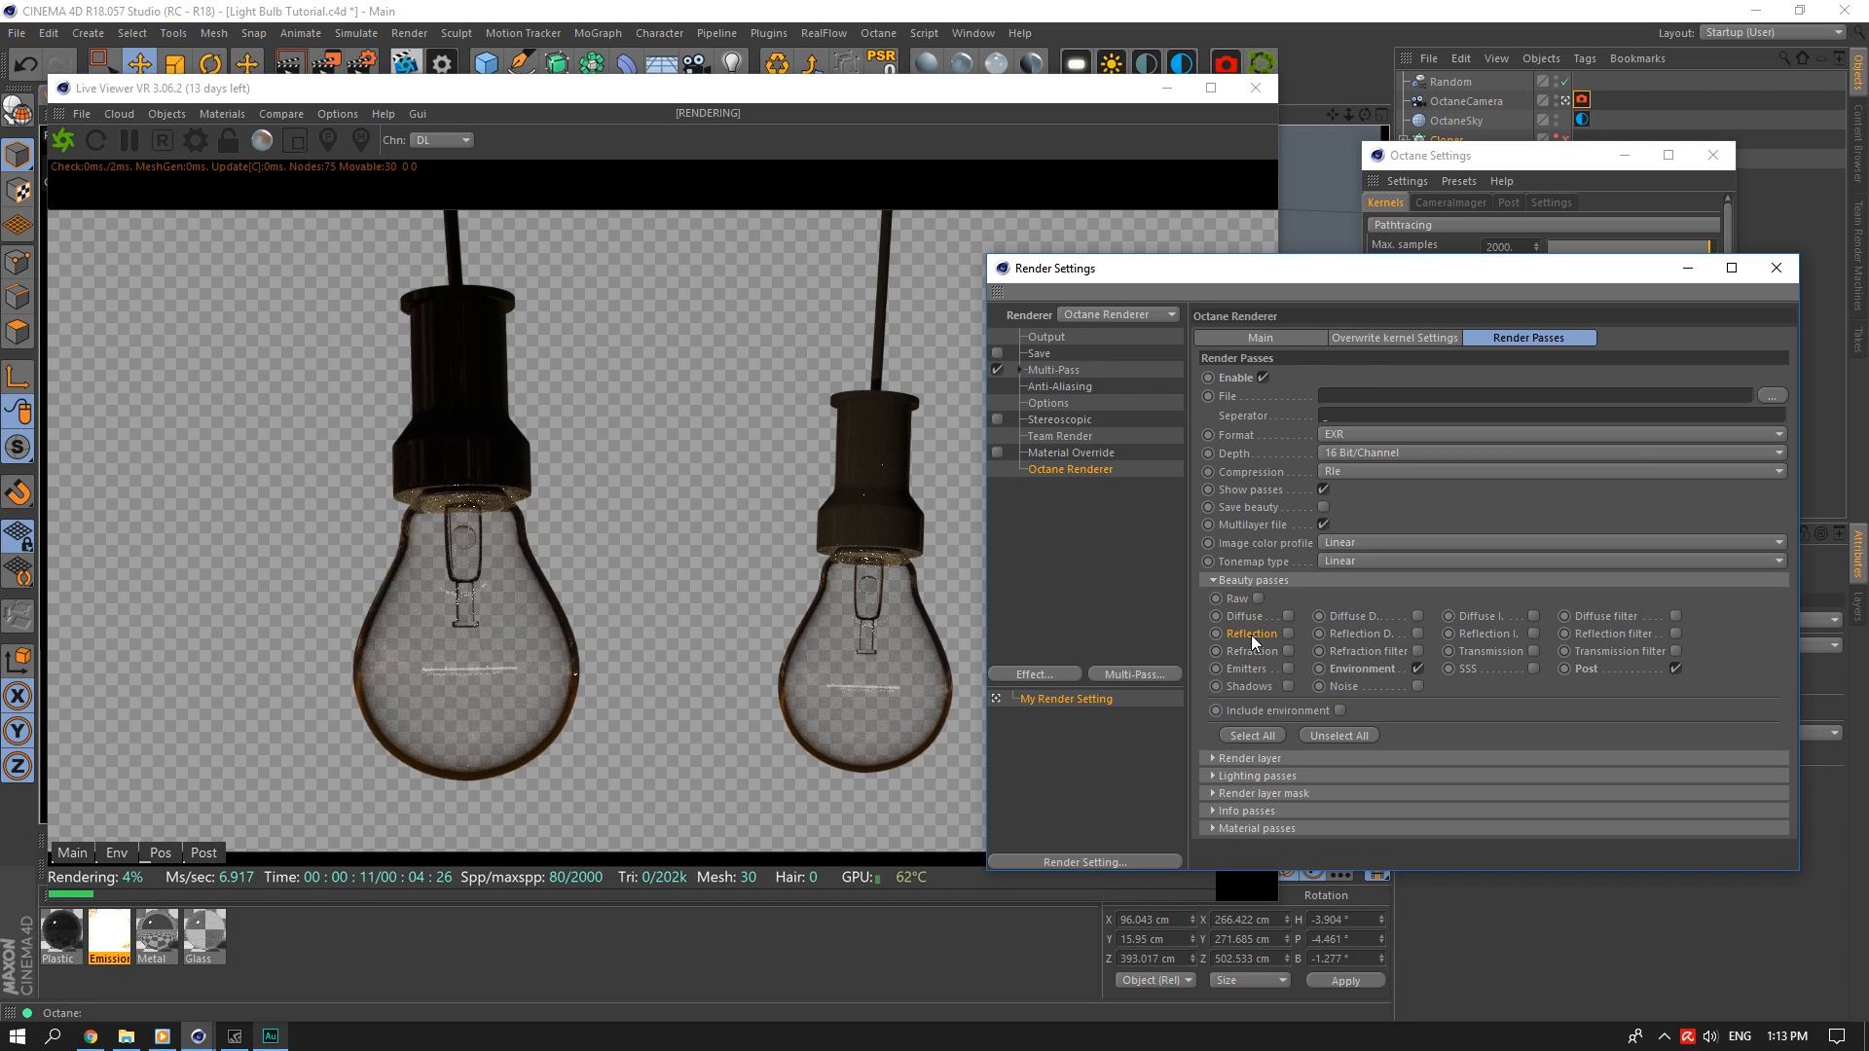
{"action": "left_click", "coordinate": [1231, 584]}
{"action": "left_click", "coordinate": [1246, 651]}
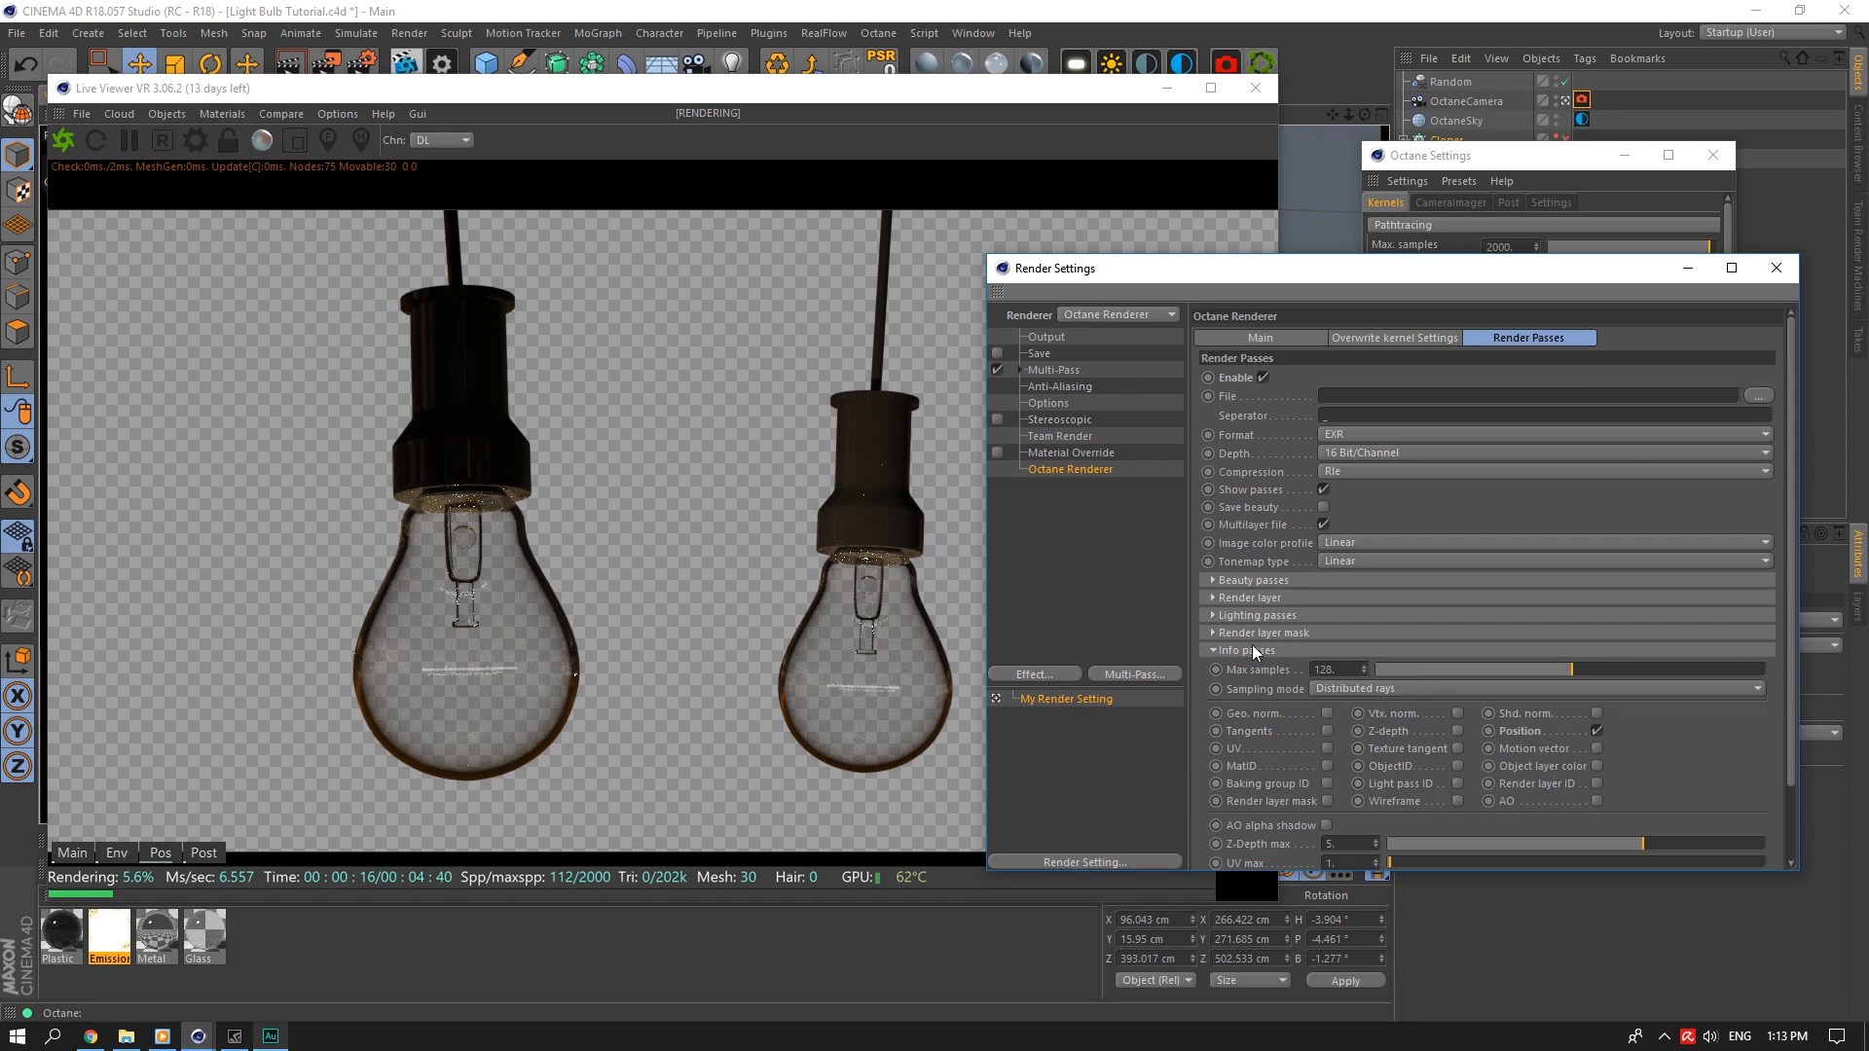
{"action": "left_click", "coordinate": [1254, 651]}
{"action": "left_click", "coordinate": [1245, 579]}
{"action": "left_click", "coordinate": [1248, 579]}
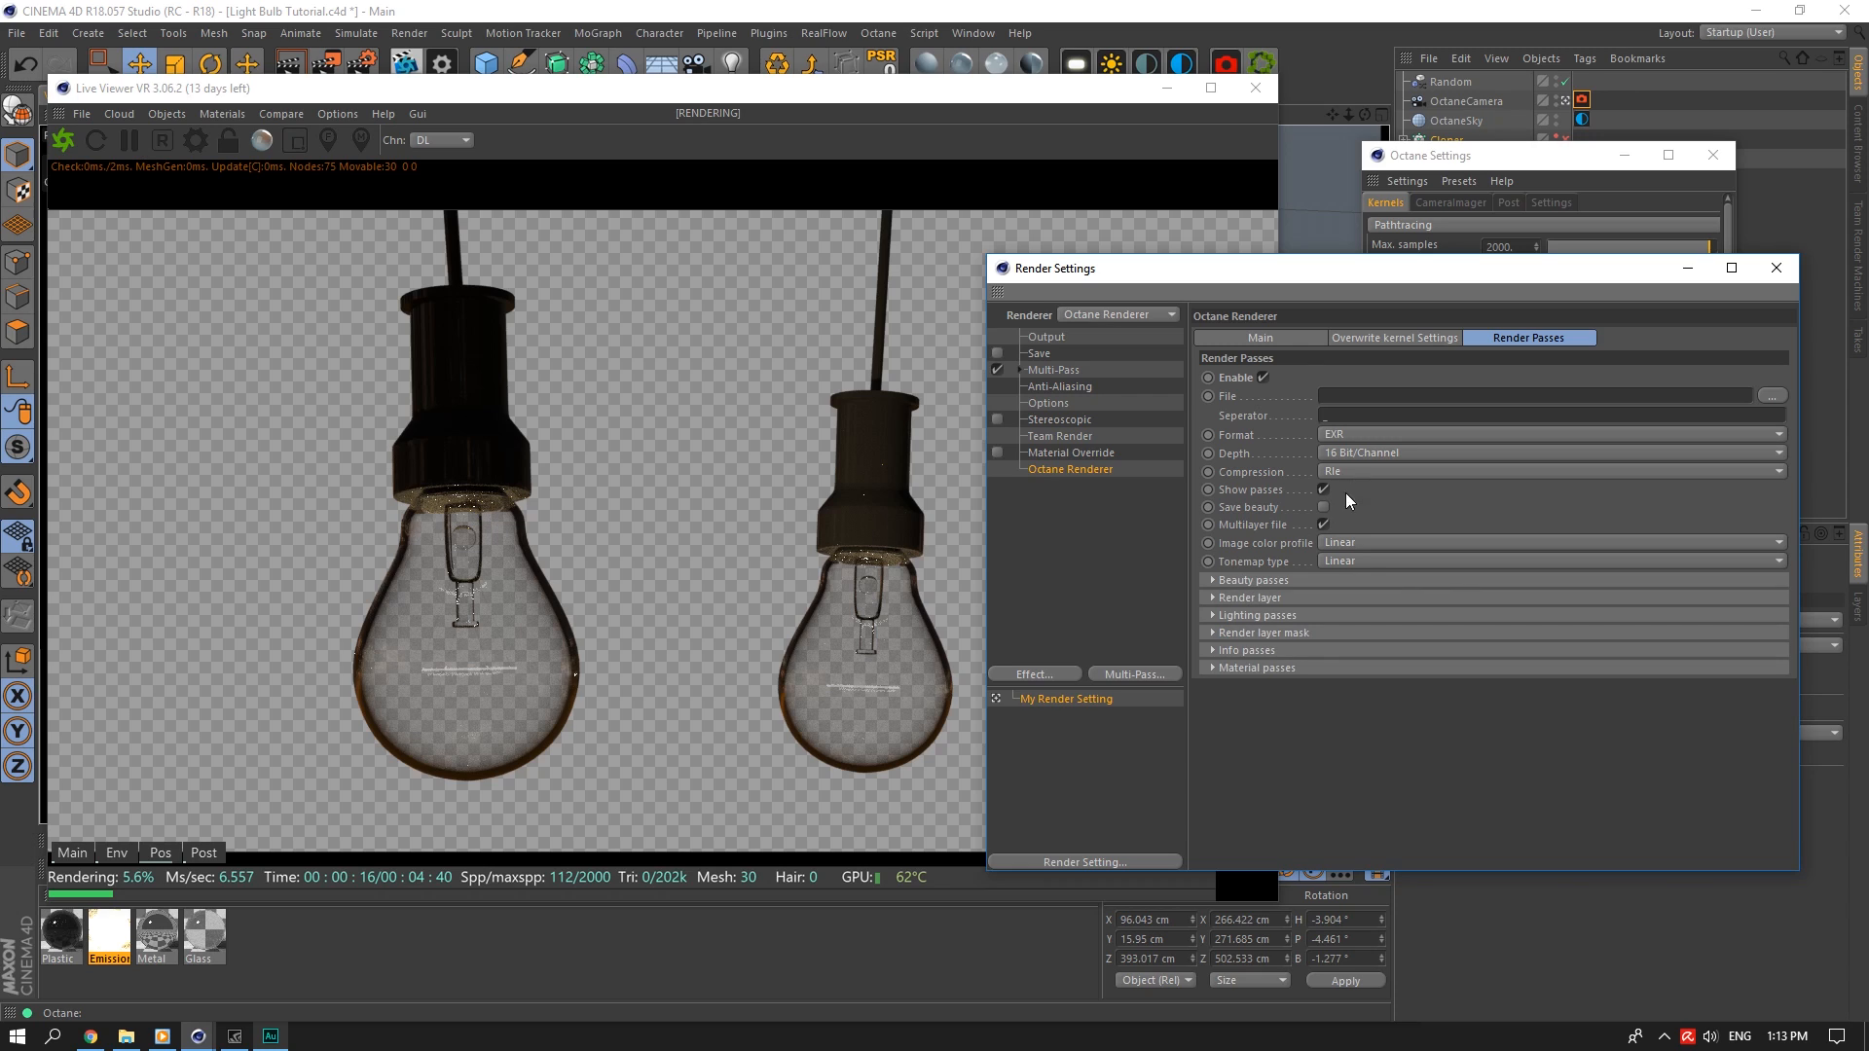
Set the EXR render passes' compression to Zip and check the output file chooser without picking a file
{"action": "left_click", "coordinate": [1354, 473]}
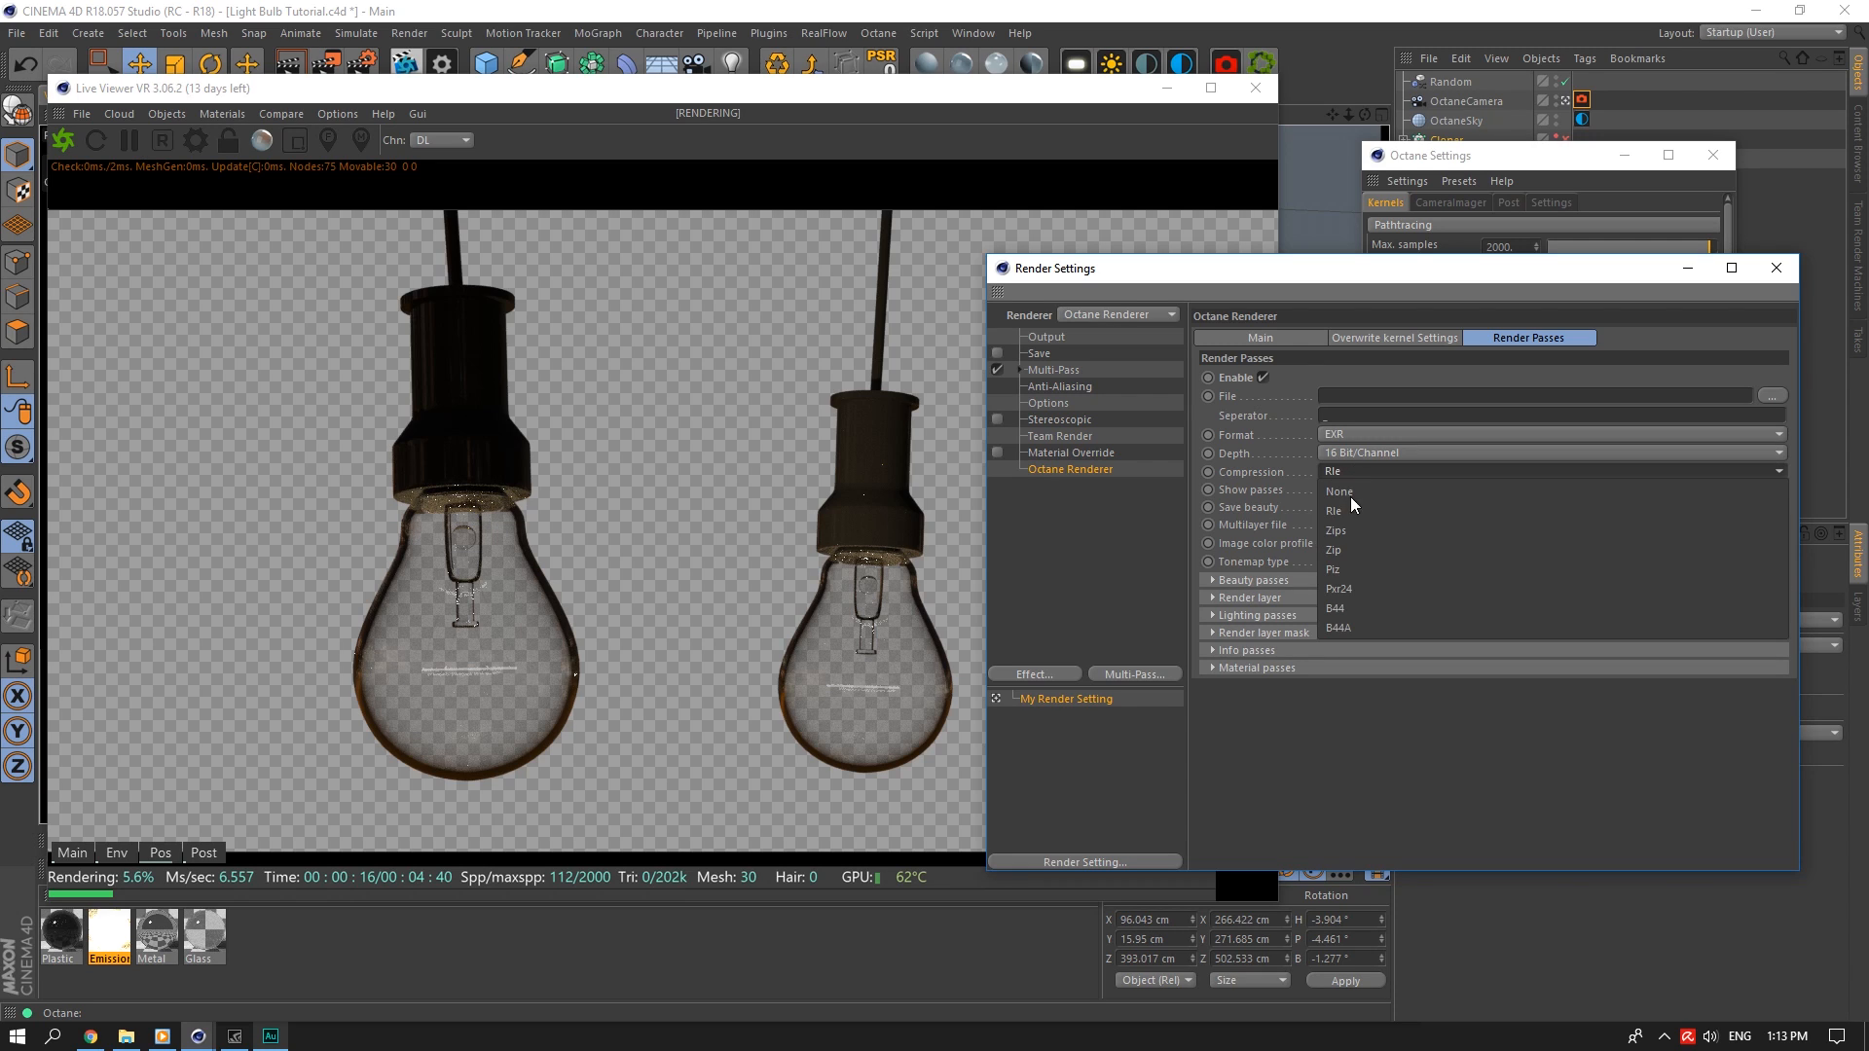
{"action": "left_click", "coordinate": [1340, 551]}
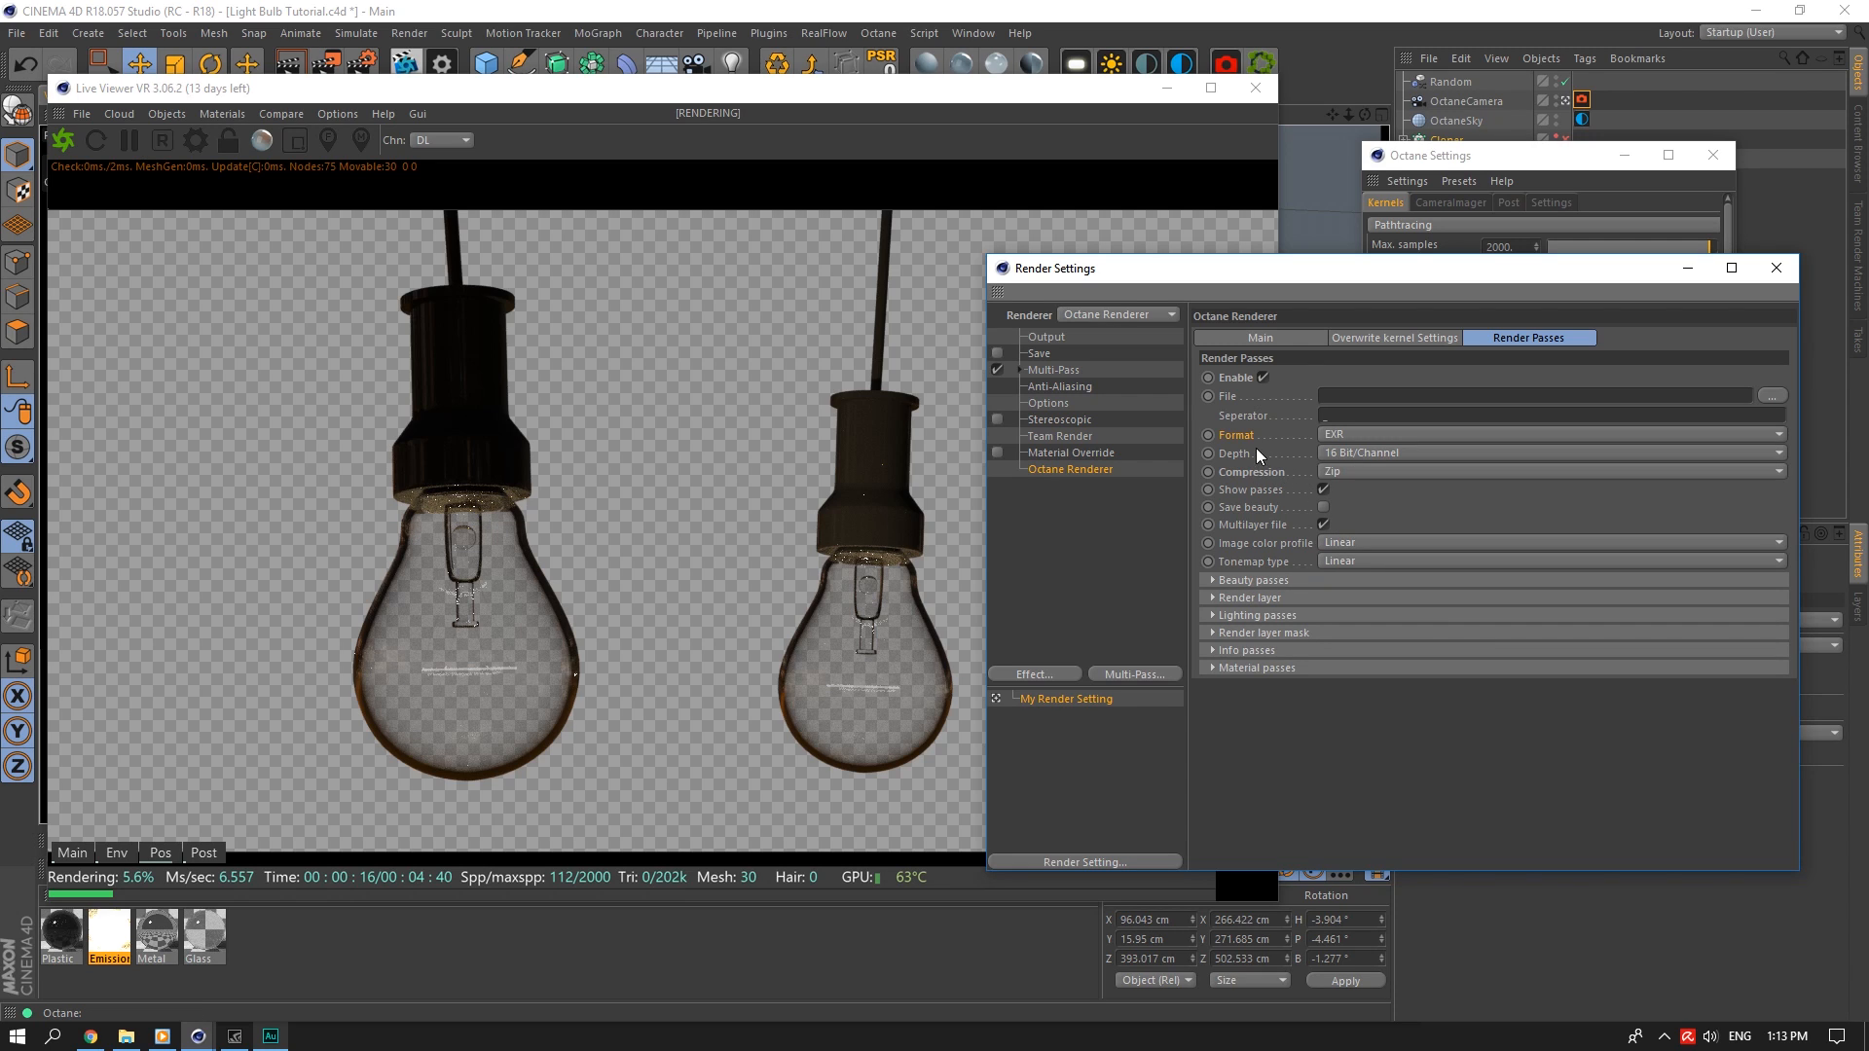
{"action": "left_click", "coordinate": [1770, 396]}
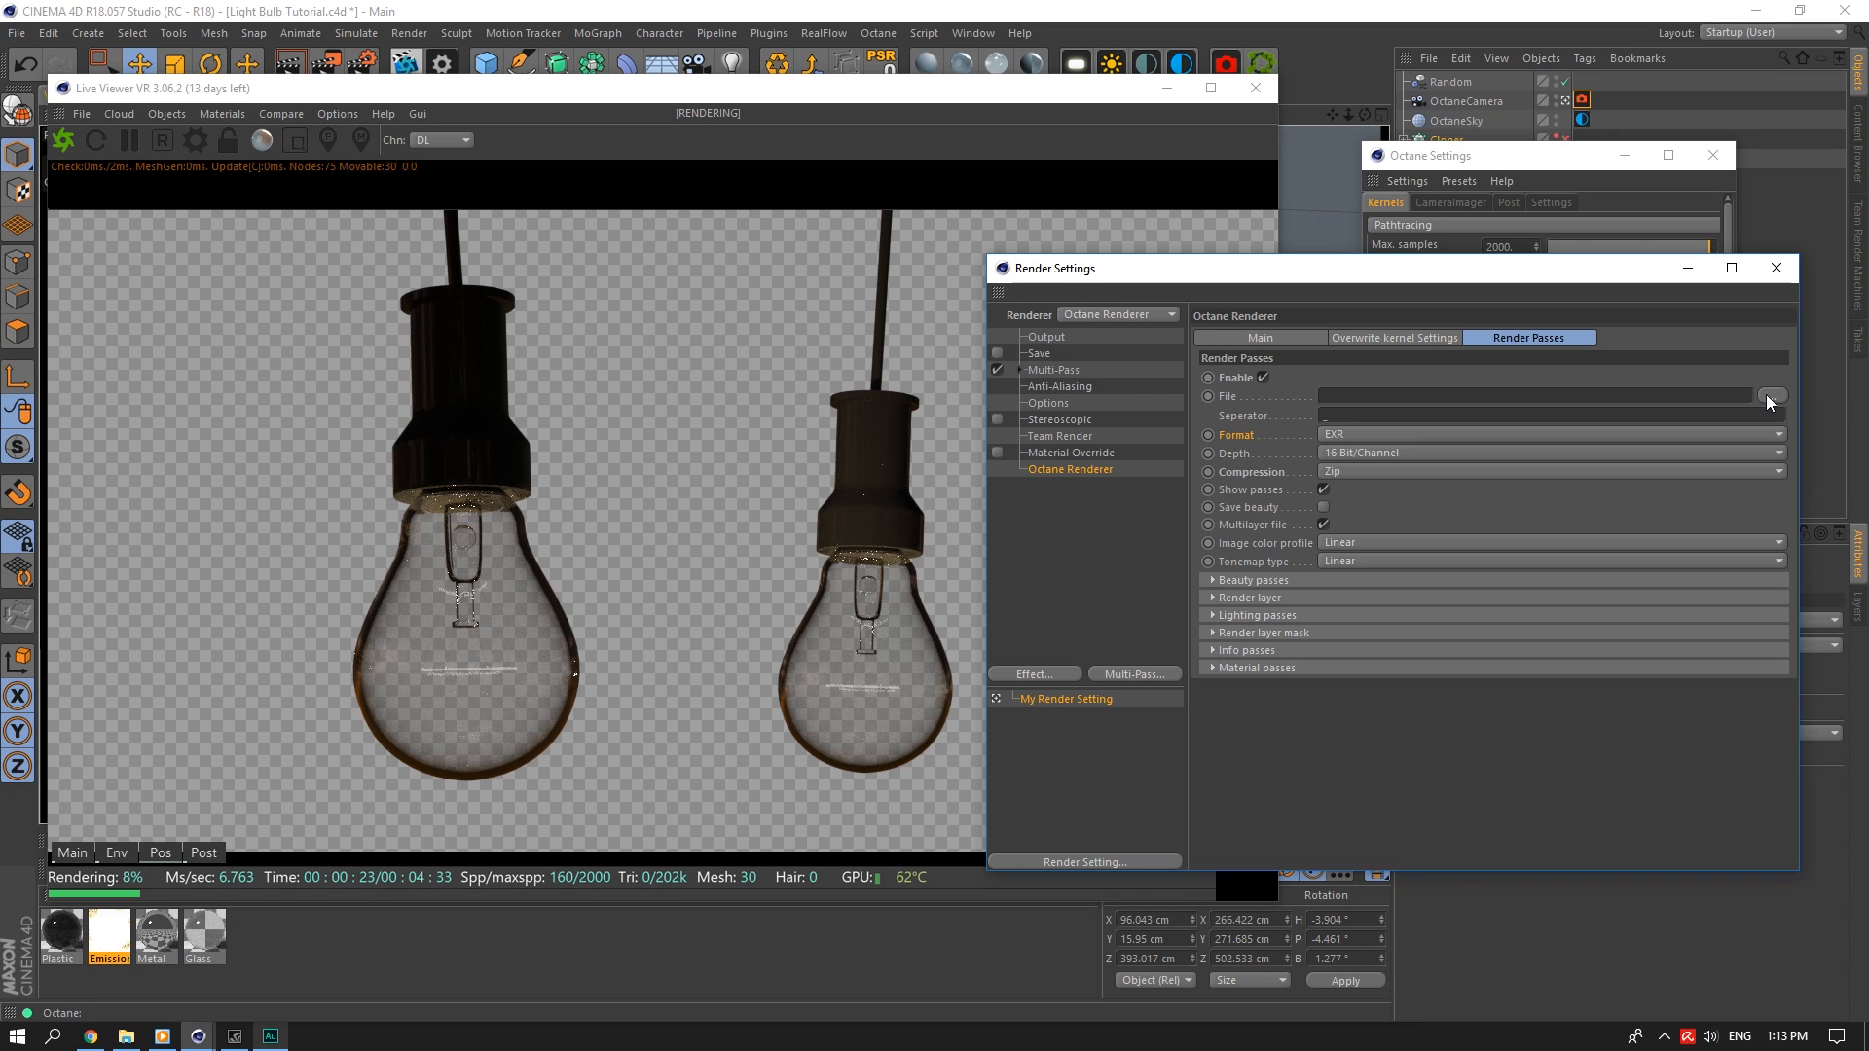
{"action": "left_click", "coordinate": [1816, 991]}
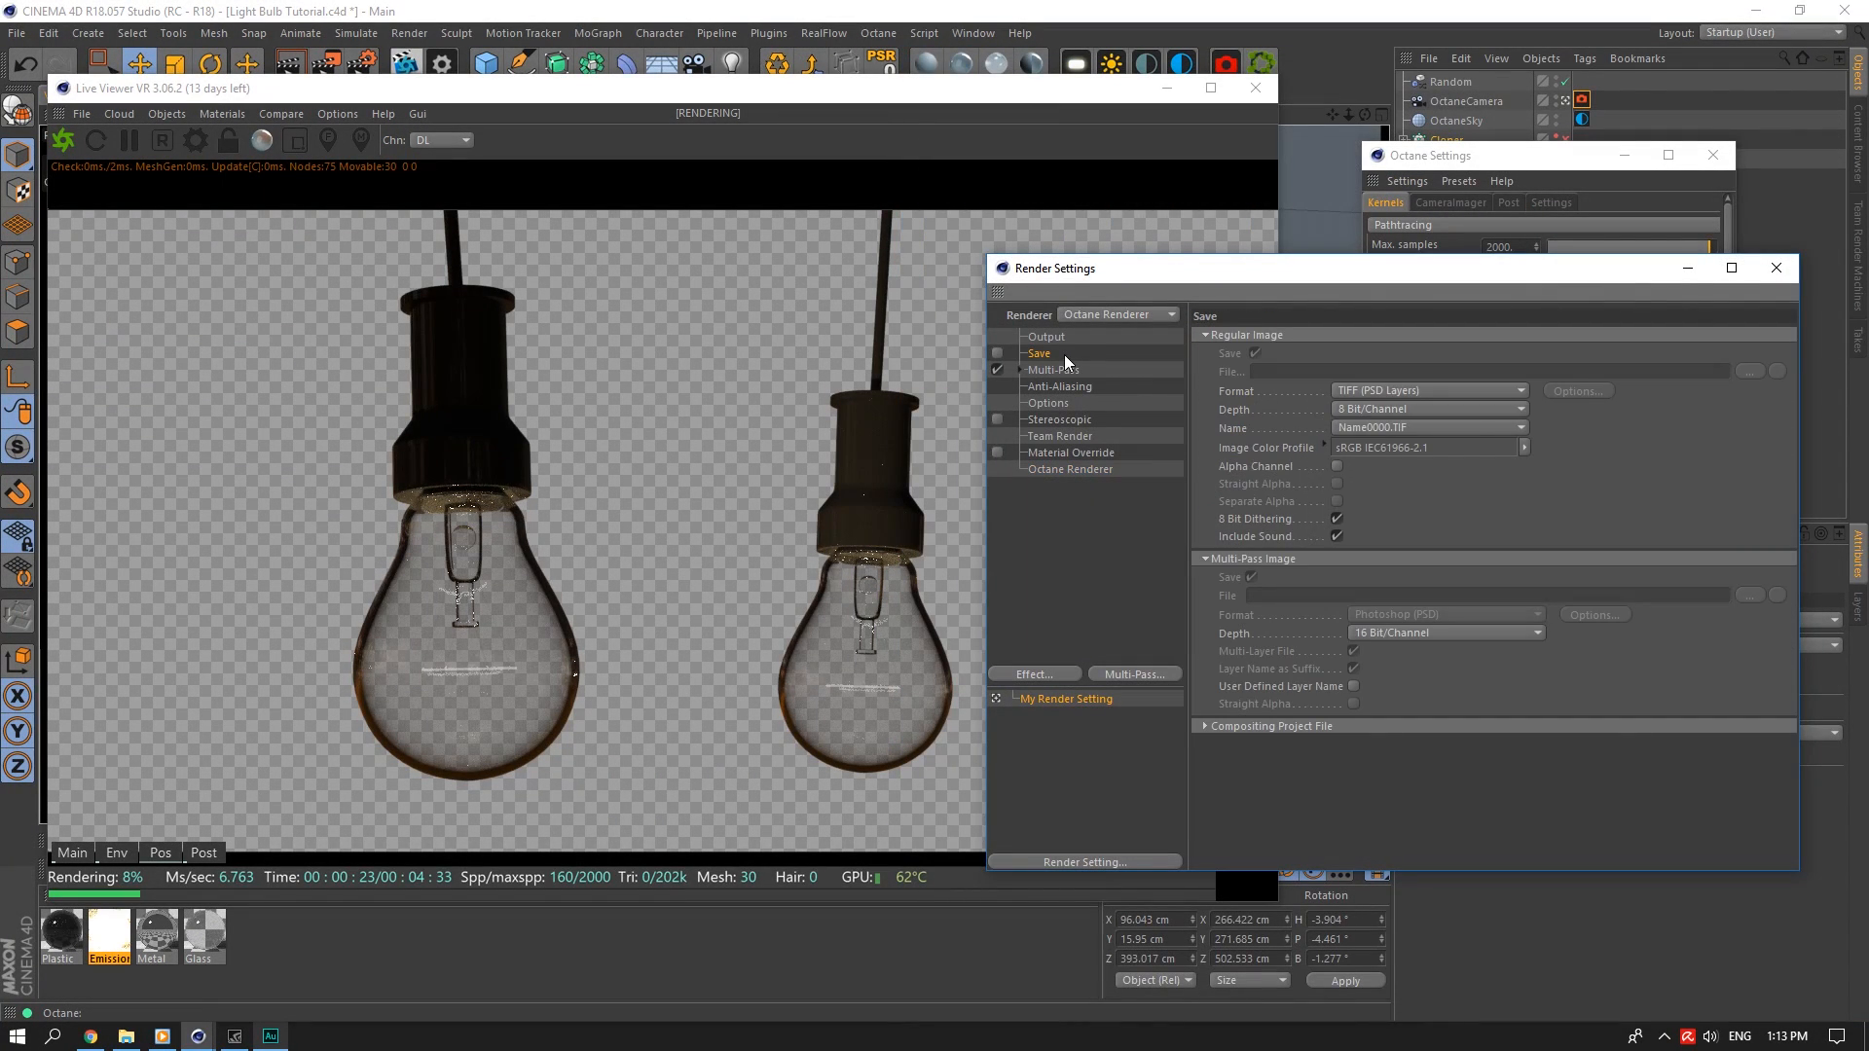
Set the regular image's save options to PNG, 16 Bit/Channel with alpha channel, and close the render settings
{"action": "left_click", "coordinate": [1364, 394]}
{"action": "left_click", "coordinate": [1363, 576]}
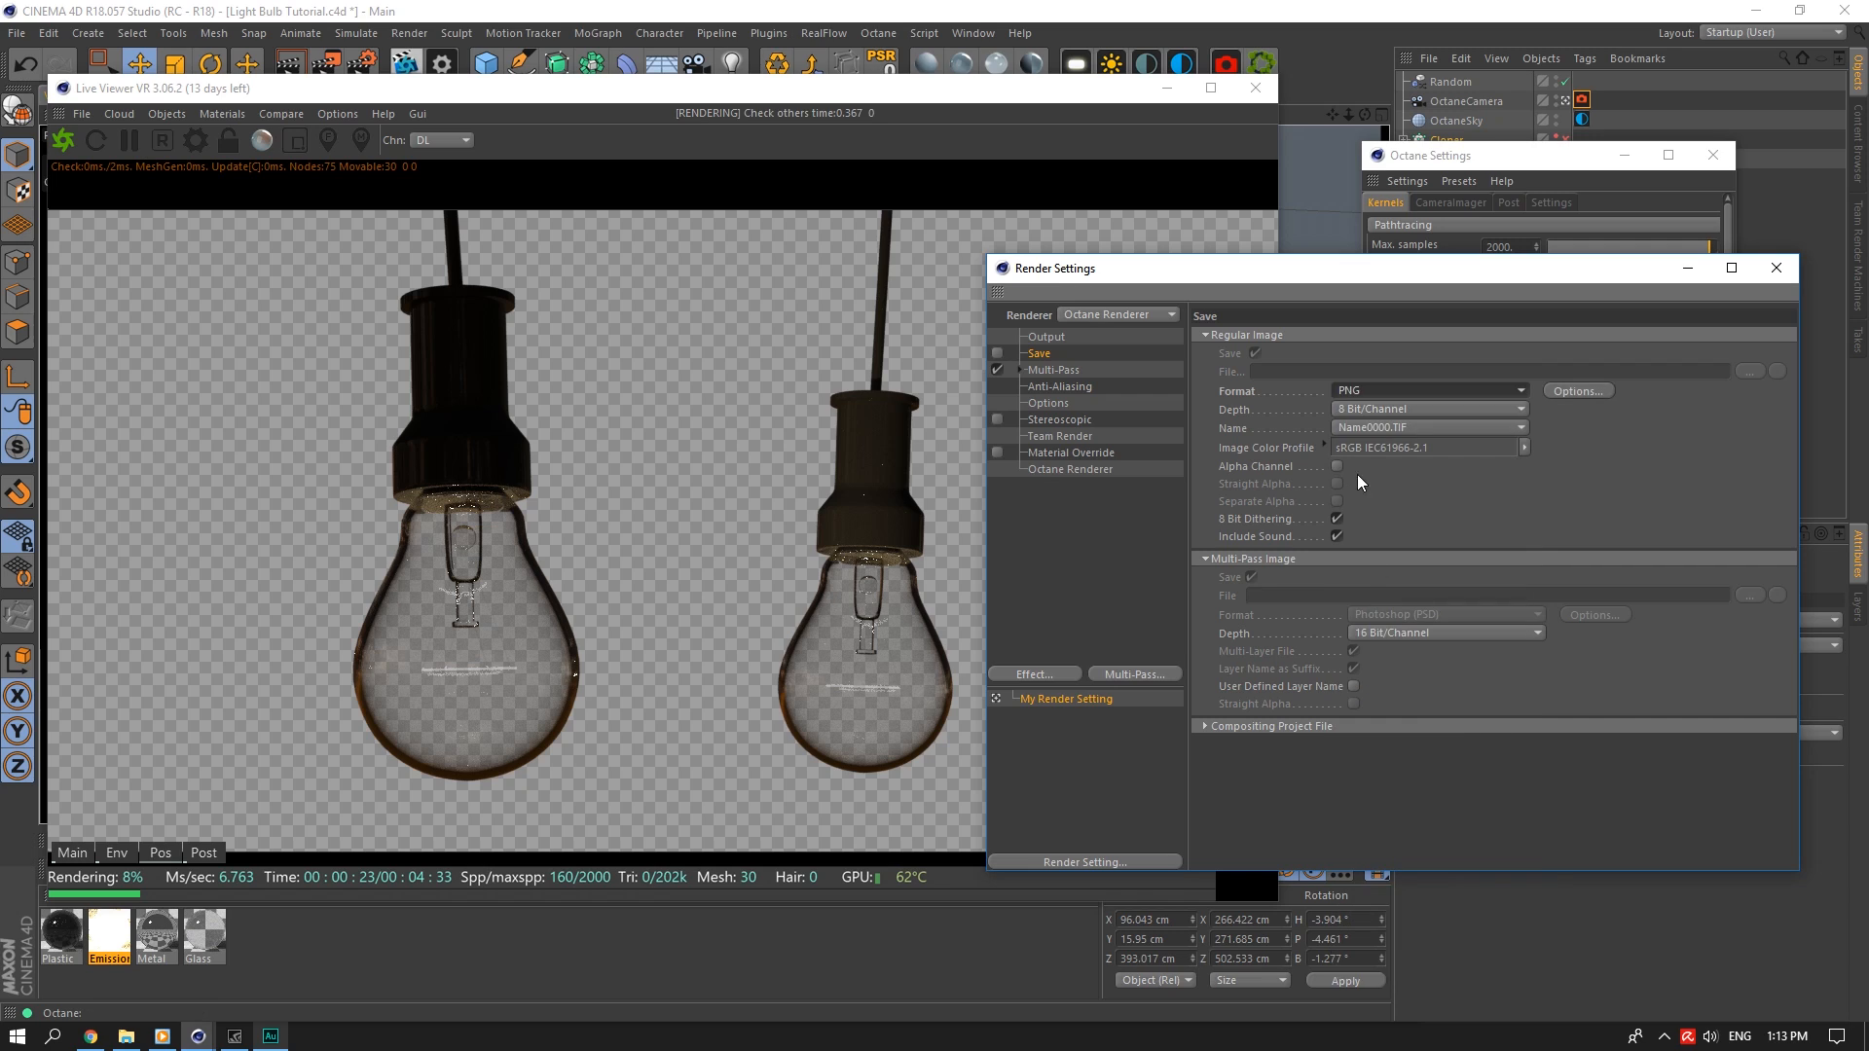
{"action": "left_click", "coordinate": [1337, 467]}
{"action": "left_click", "coordinate": [1402, 409]}
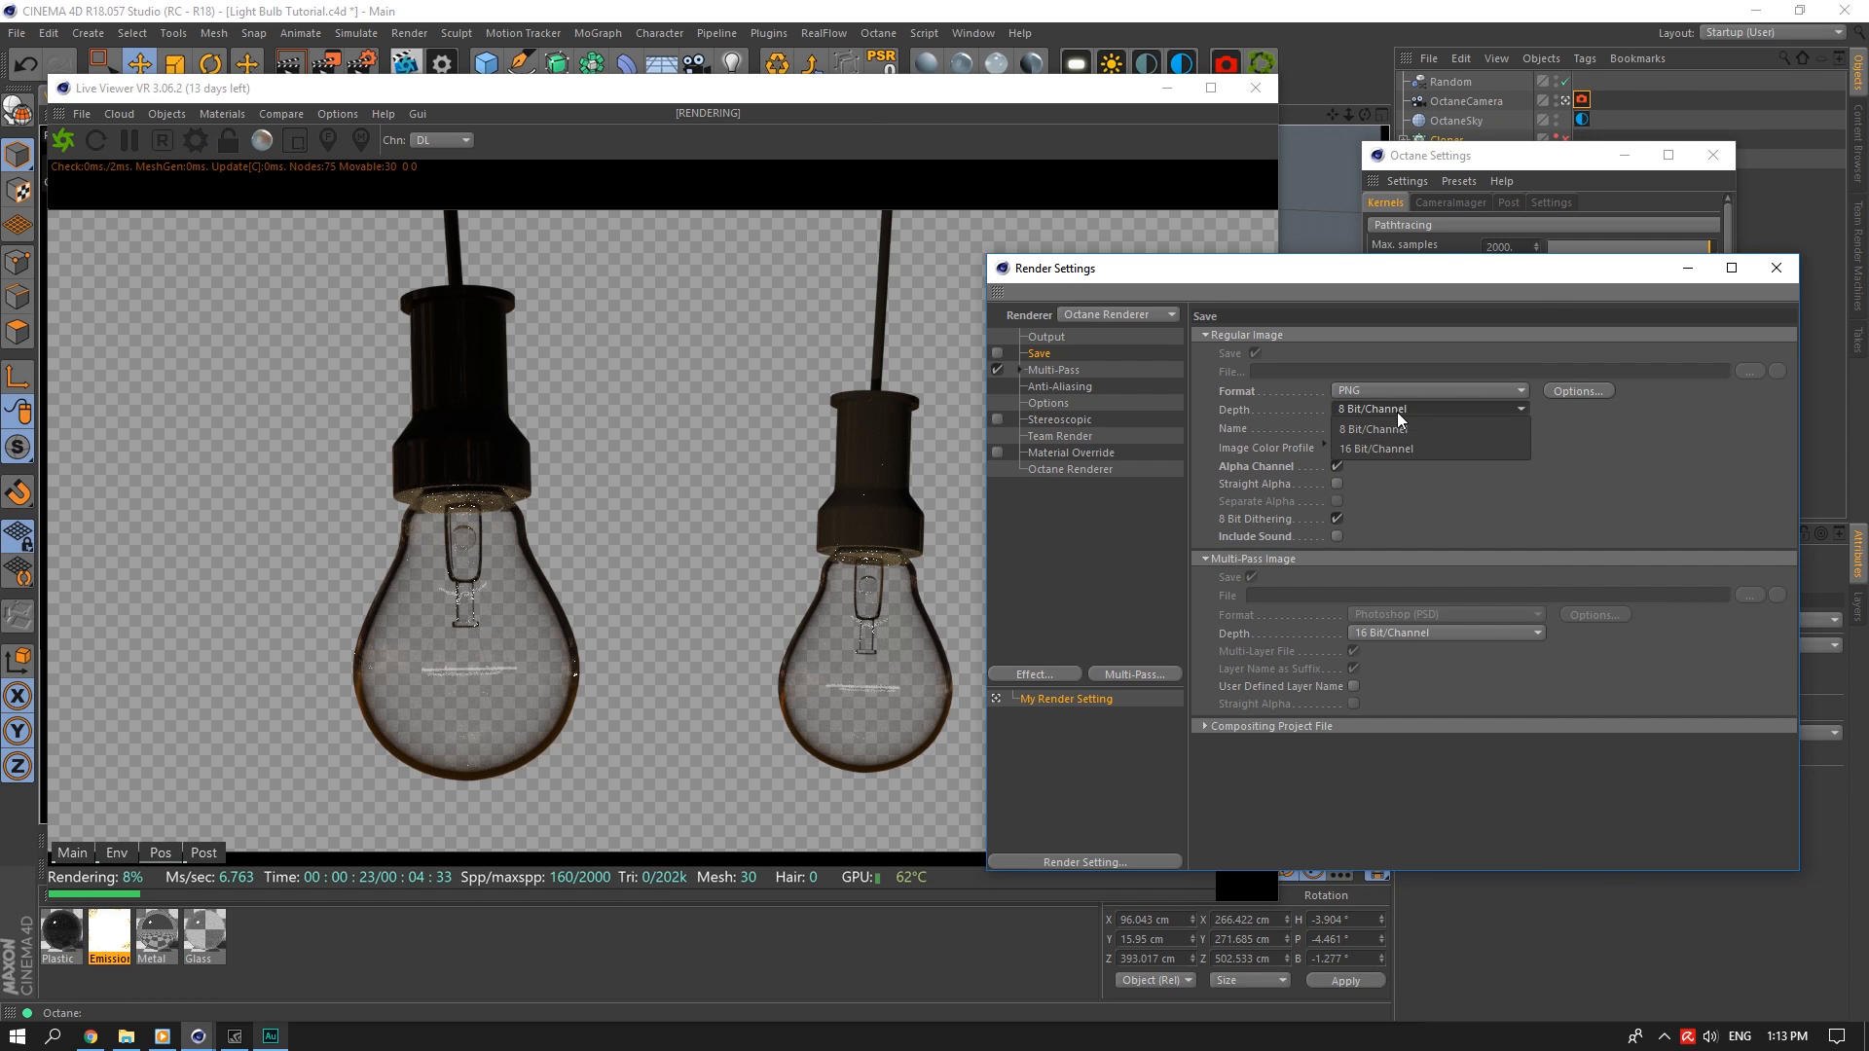
{"action": "left_click", "coordinate": [1402, 427]}
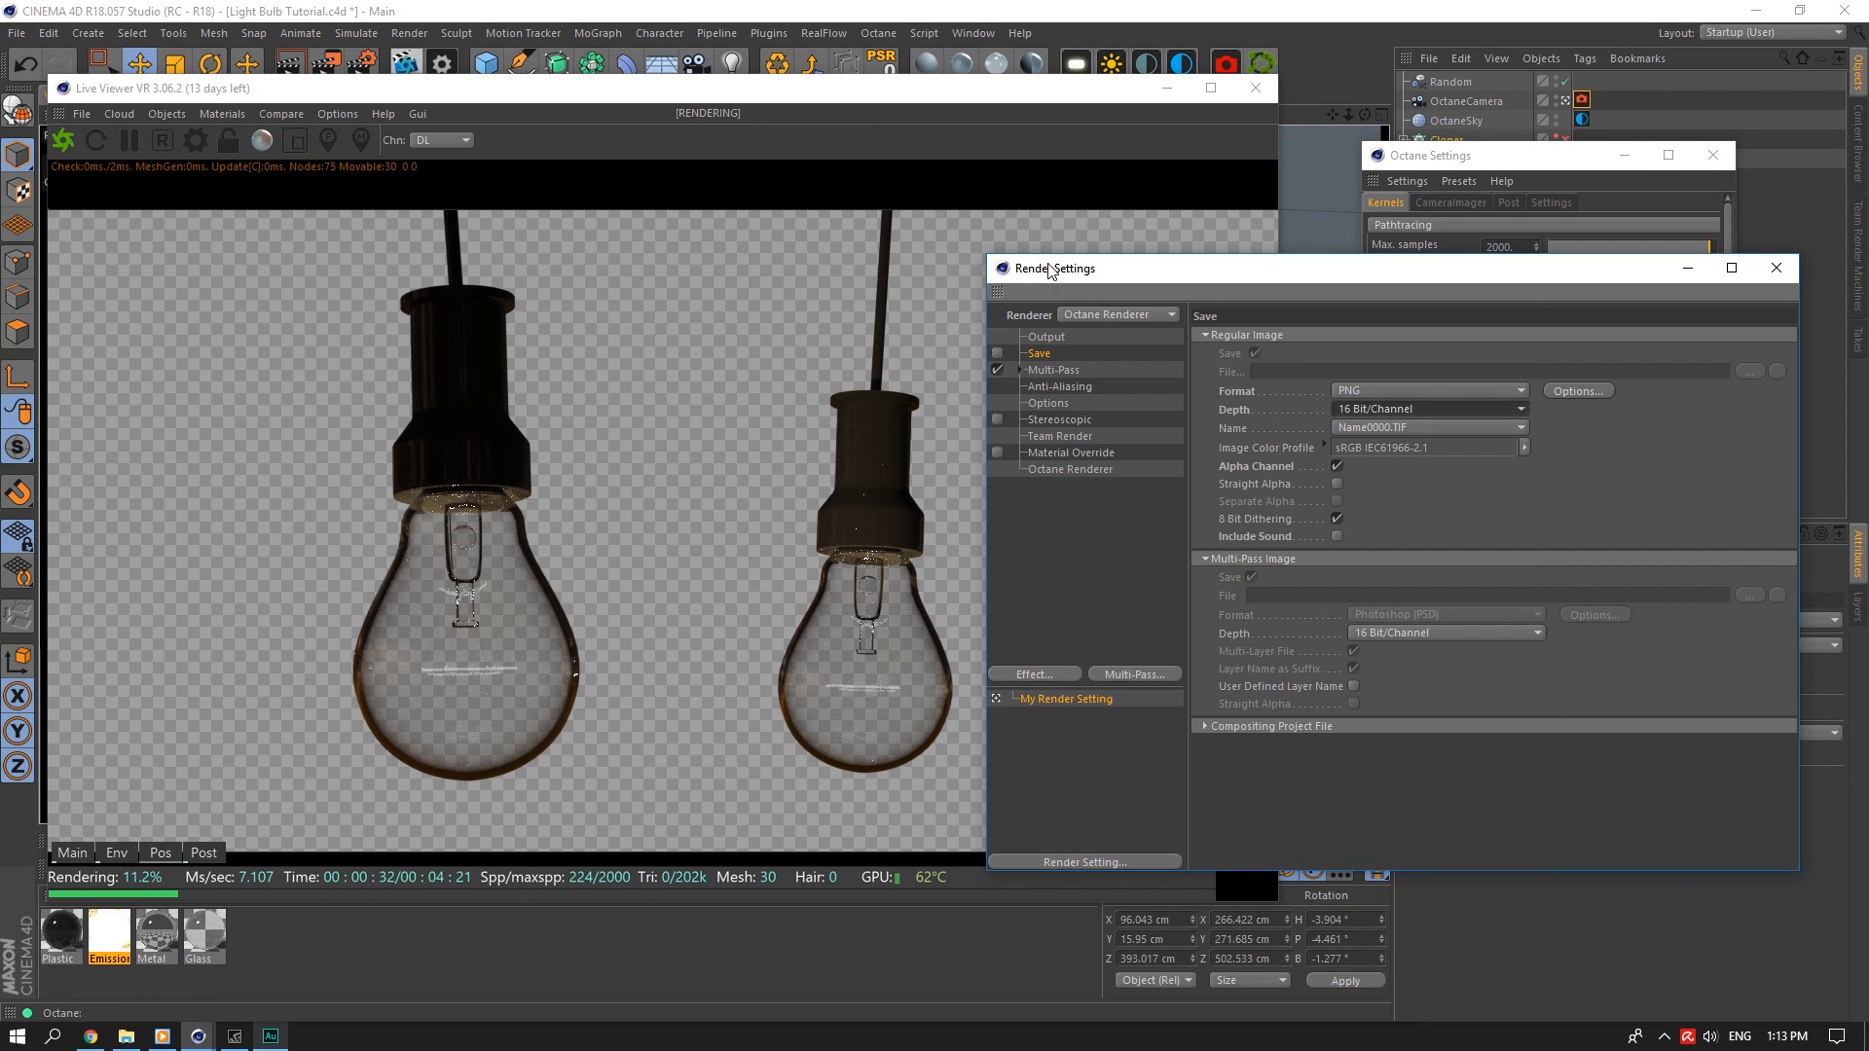
{"action": "left_click_drag", "start_coordinate": [1047, 269], "coordinate": [1088, 463]}
{"action": "left_click", "coordinate": [1817, 462]}
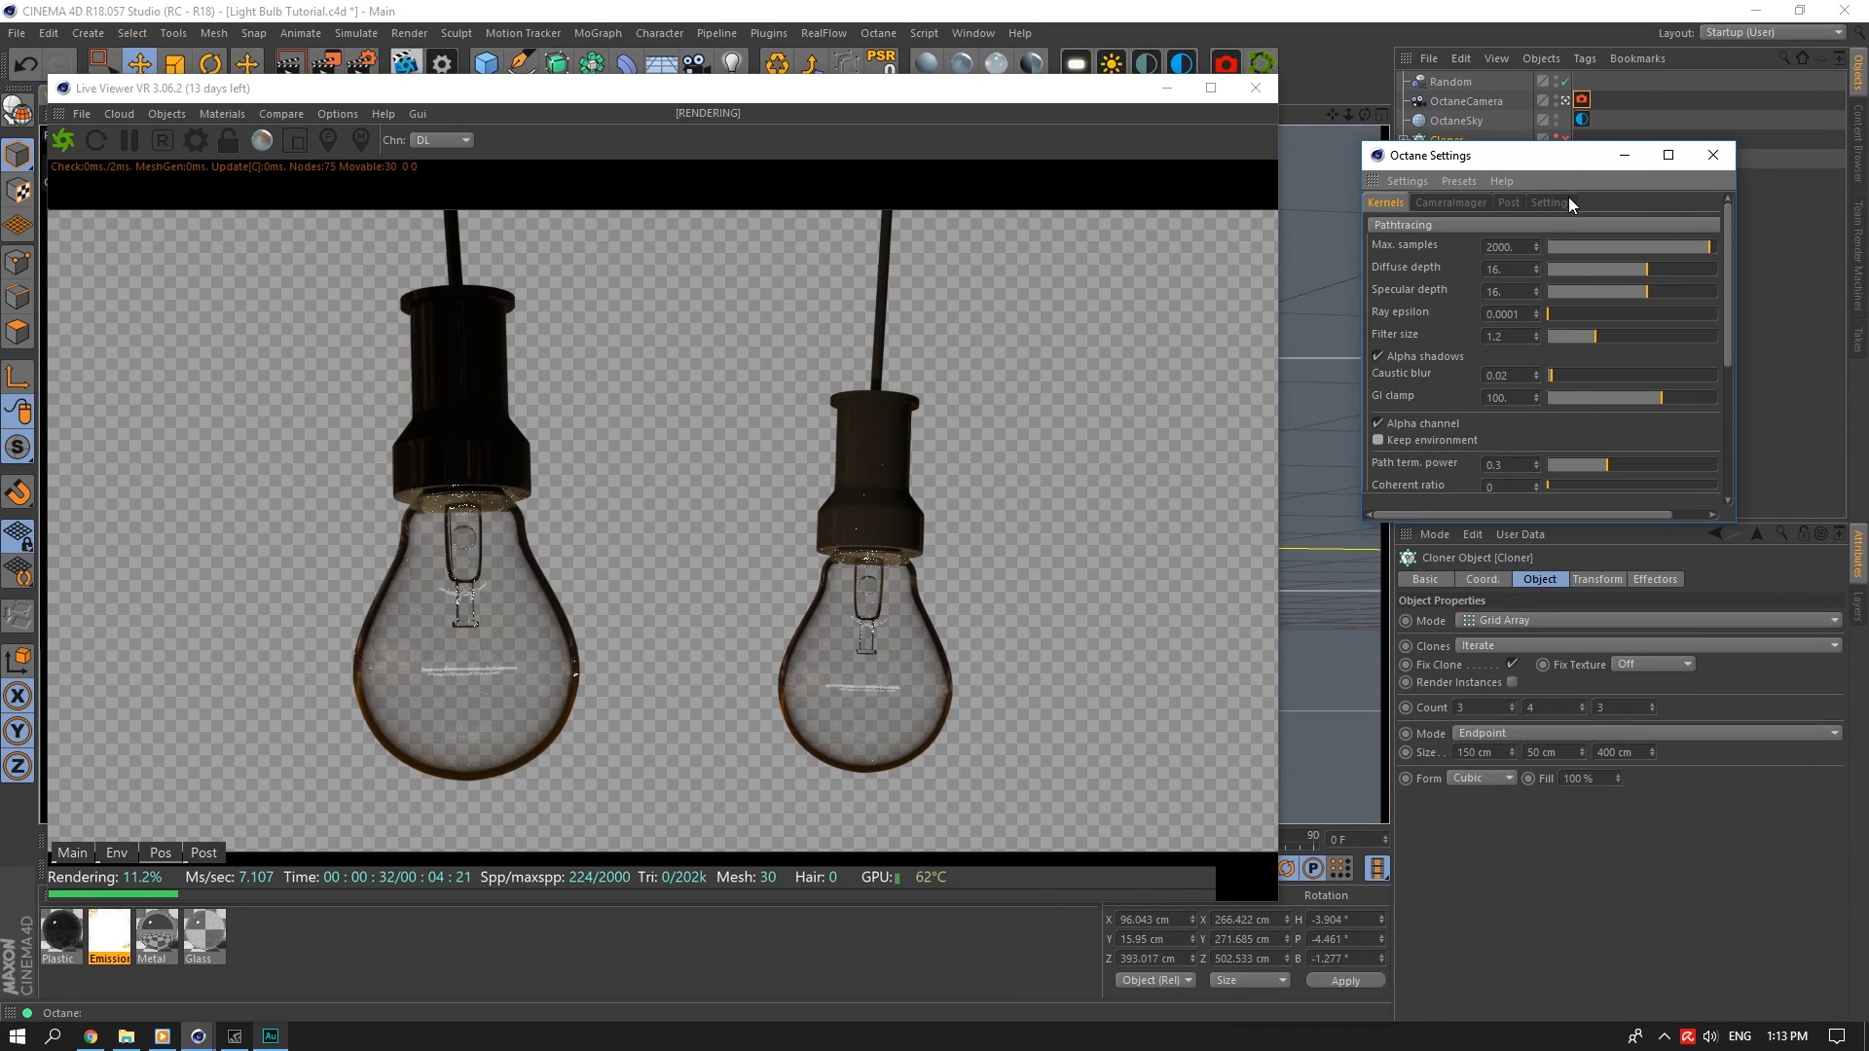
Open the OctaneSky's environment image texture and turn off the alpha channel in the path tracing kernel
{"action": "left_click_drag", "start_coordinate": [1558, 156], "coordinate": [1135, 594]}
{"action": "left_click", "coordinate": [1456, 120]}
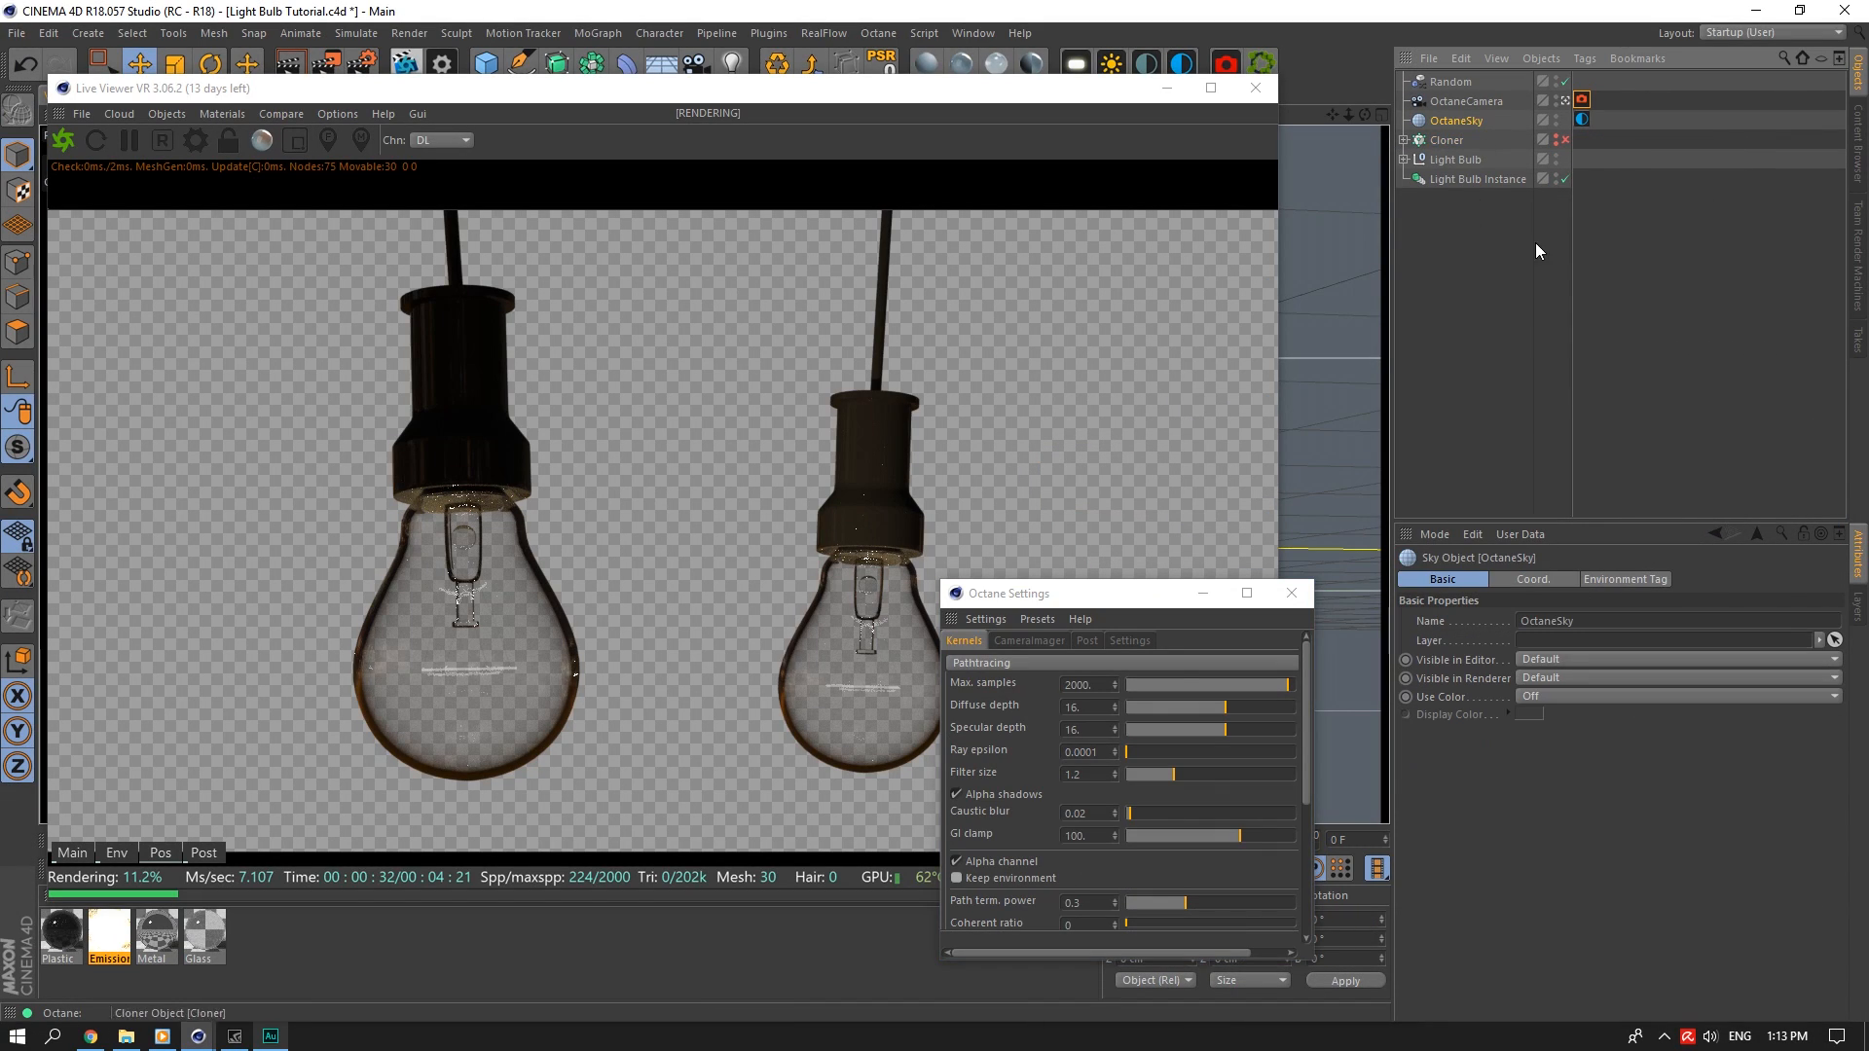
{"action": "left_click", "coordinate": [1623, 579]}
{"action": "left_click", "coordinate": [1529, 726]}
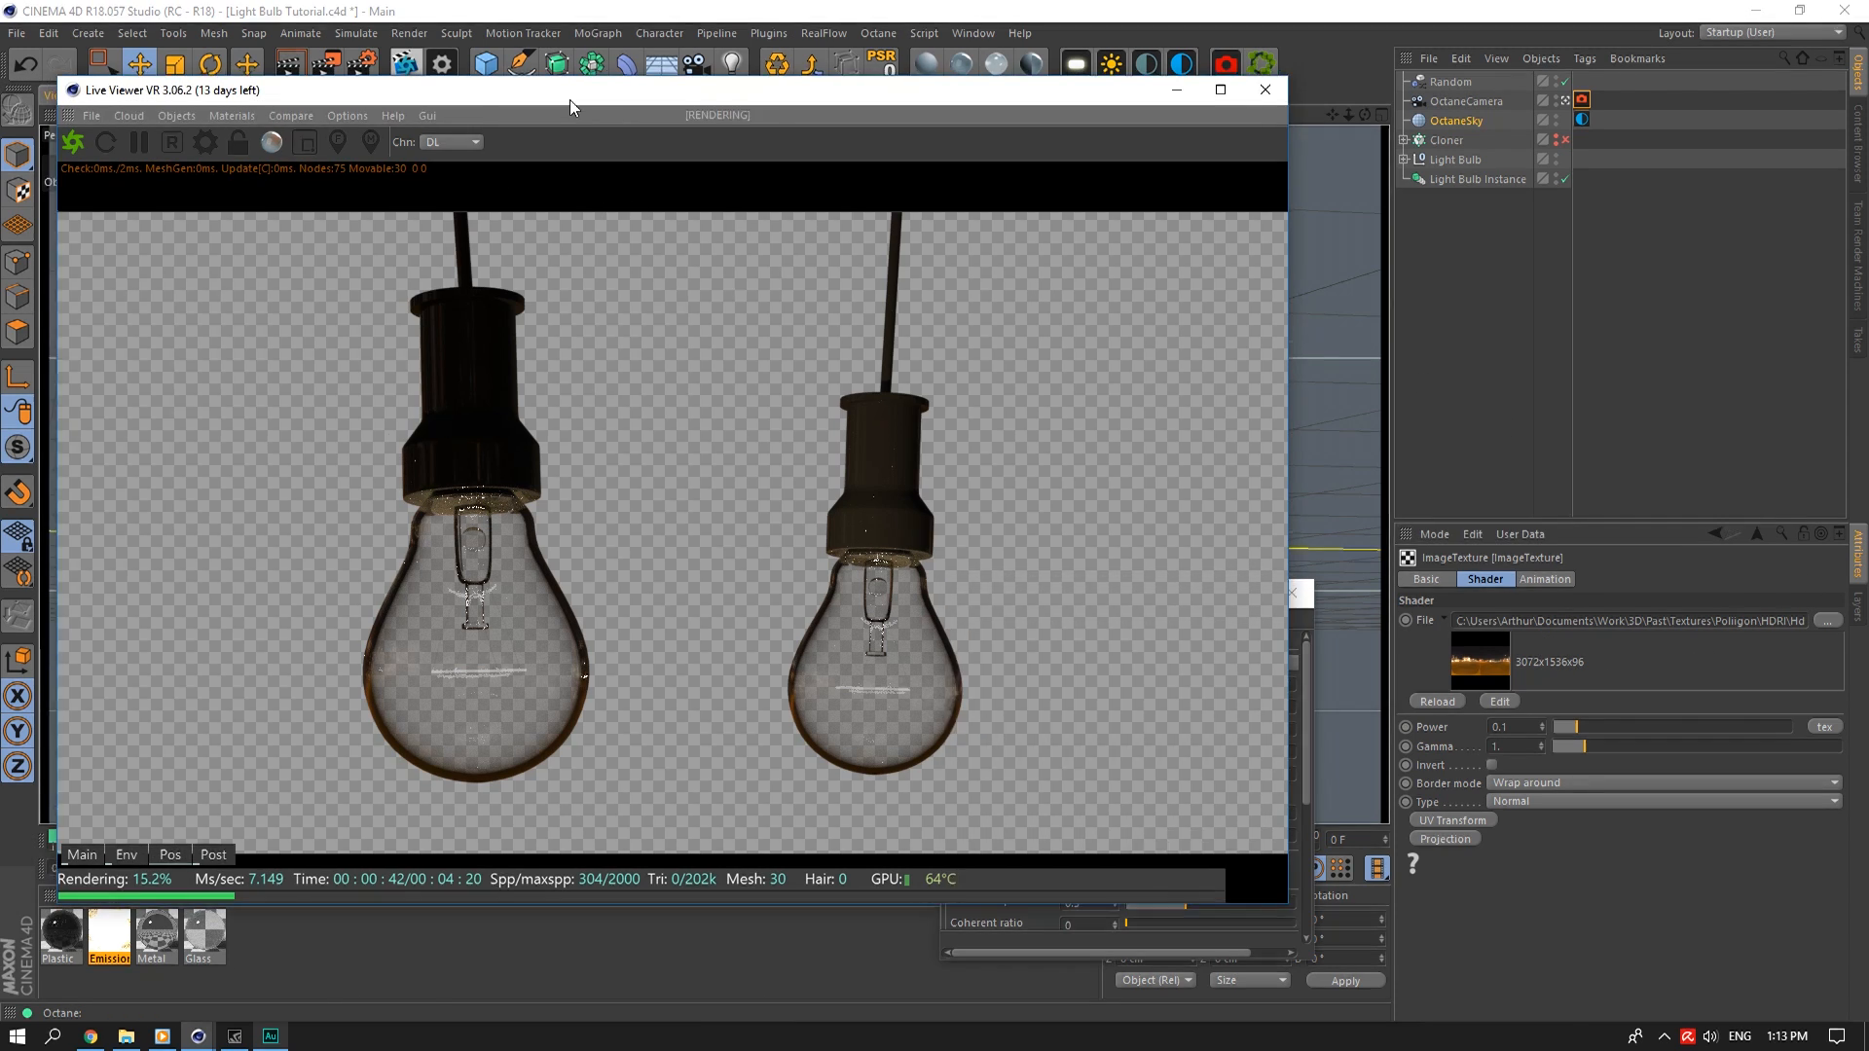
{"action": "left_click_drag", "start_coordinate": [569, 93], "coordinate": [859, 244]}
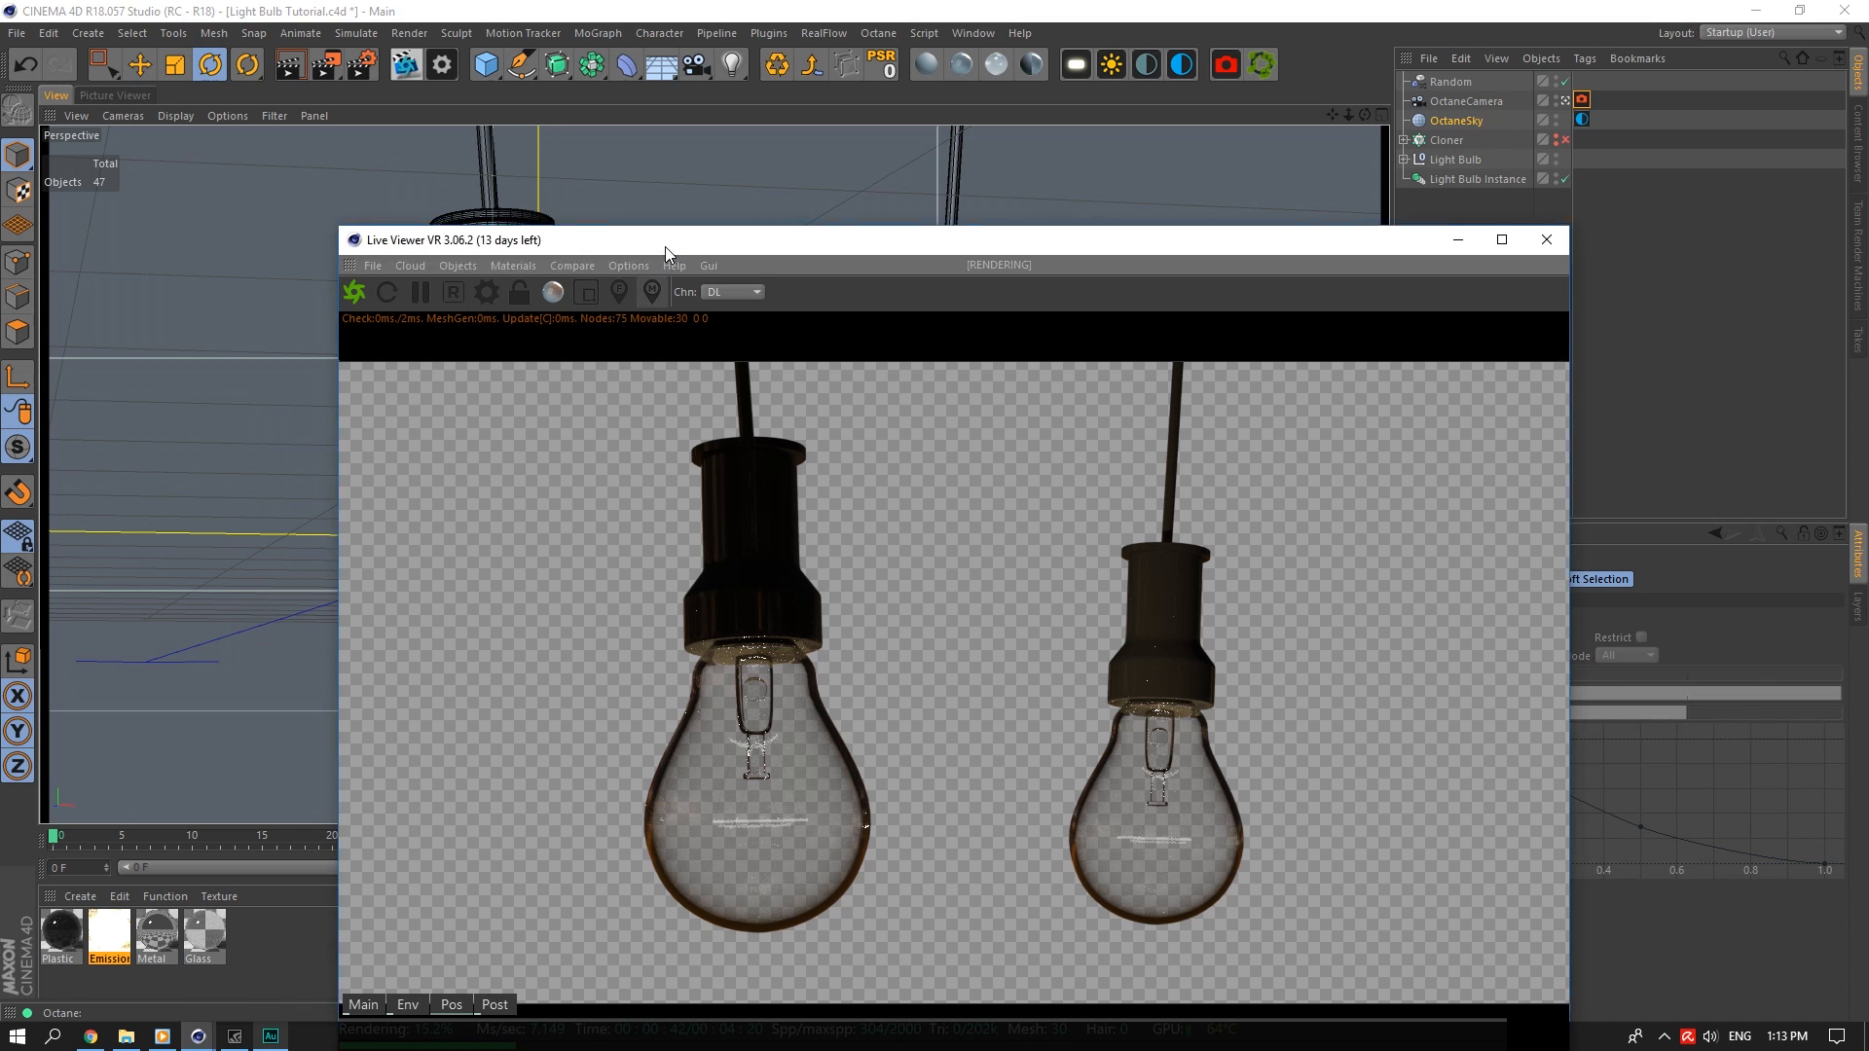
{"action": "left_click_drag", "start_coordinate": [664, 247], "coordinate": [353, 86]}
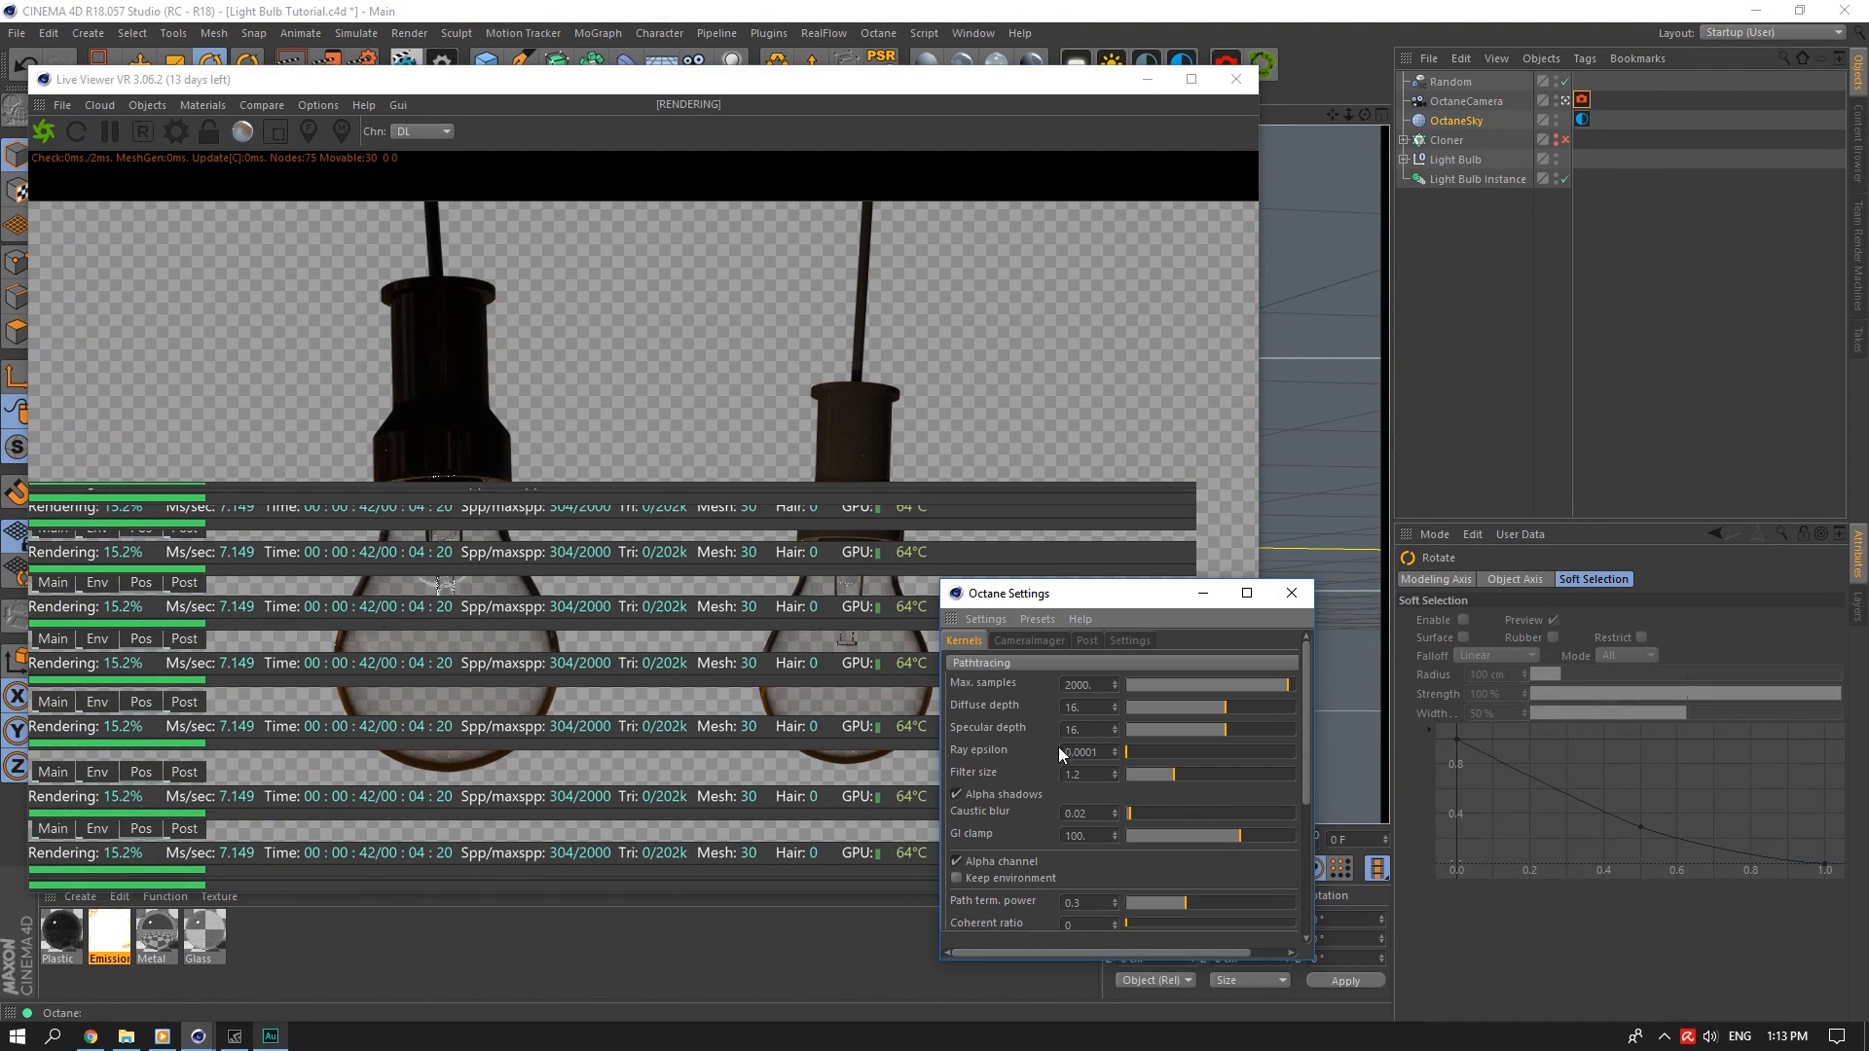
{"action": "left_click", "coordinate": [996, 861]}
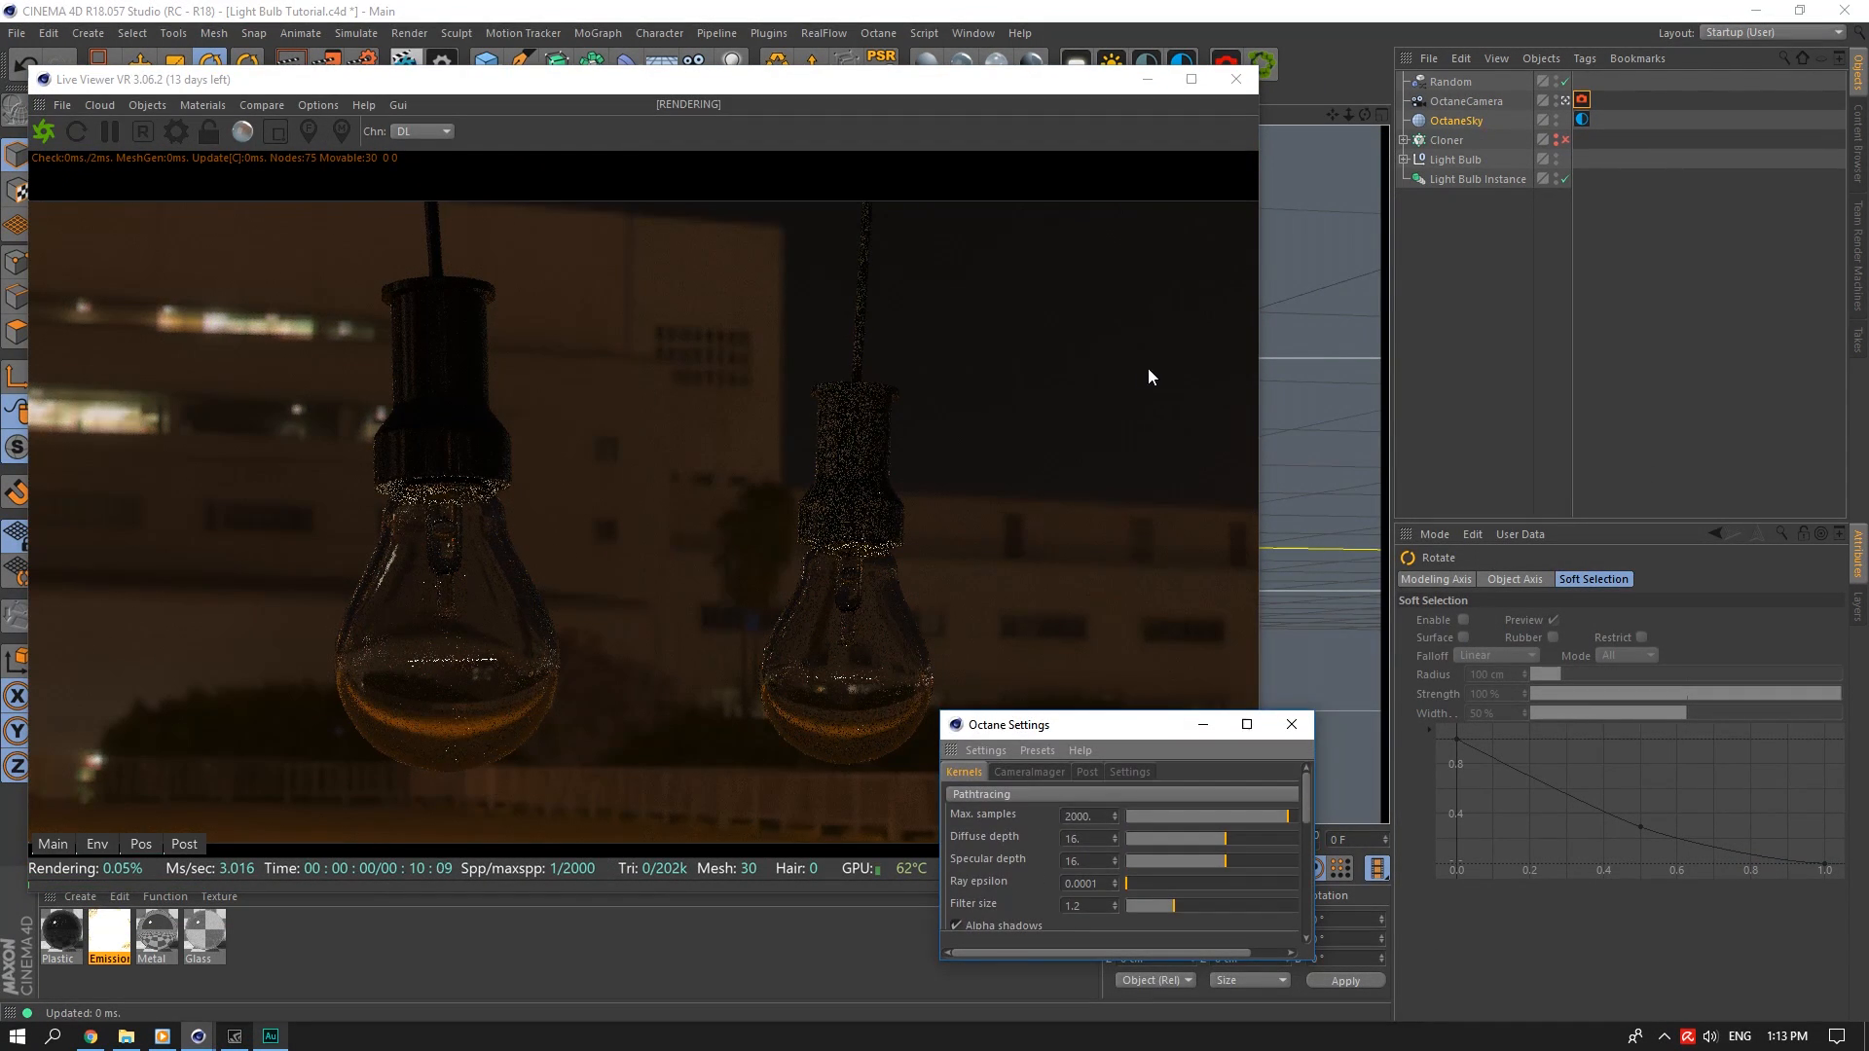
Rotate the OctaneSky around its vertical axis to bring the night city lights behind the two bulbs
{"action": "left_click_drag", "start_coordinate": [1012, 82], "coordinate": [1742, 319]}
{"action": "left_click_drag", "start_coordinate": [627, 534], "coordinate": [694, 526]}
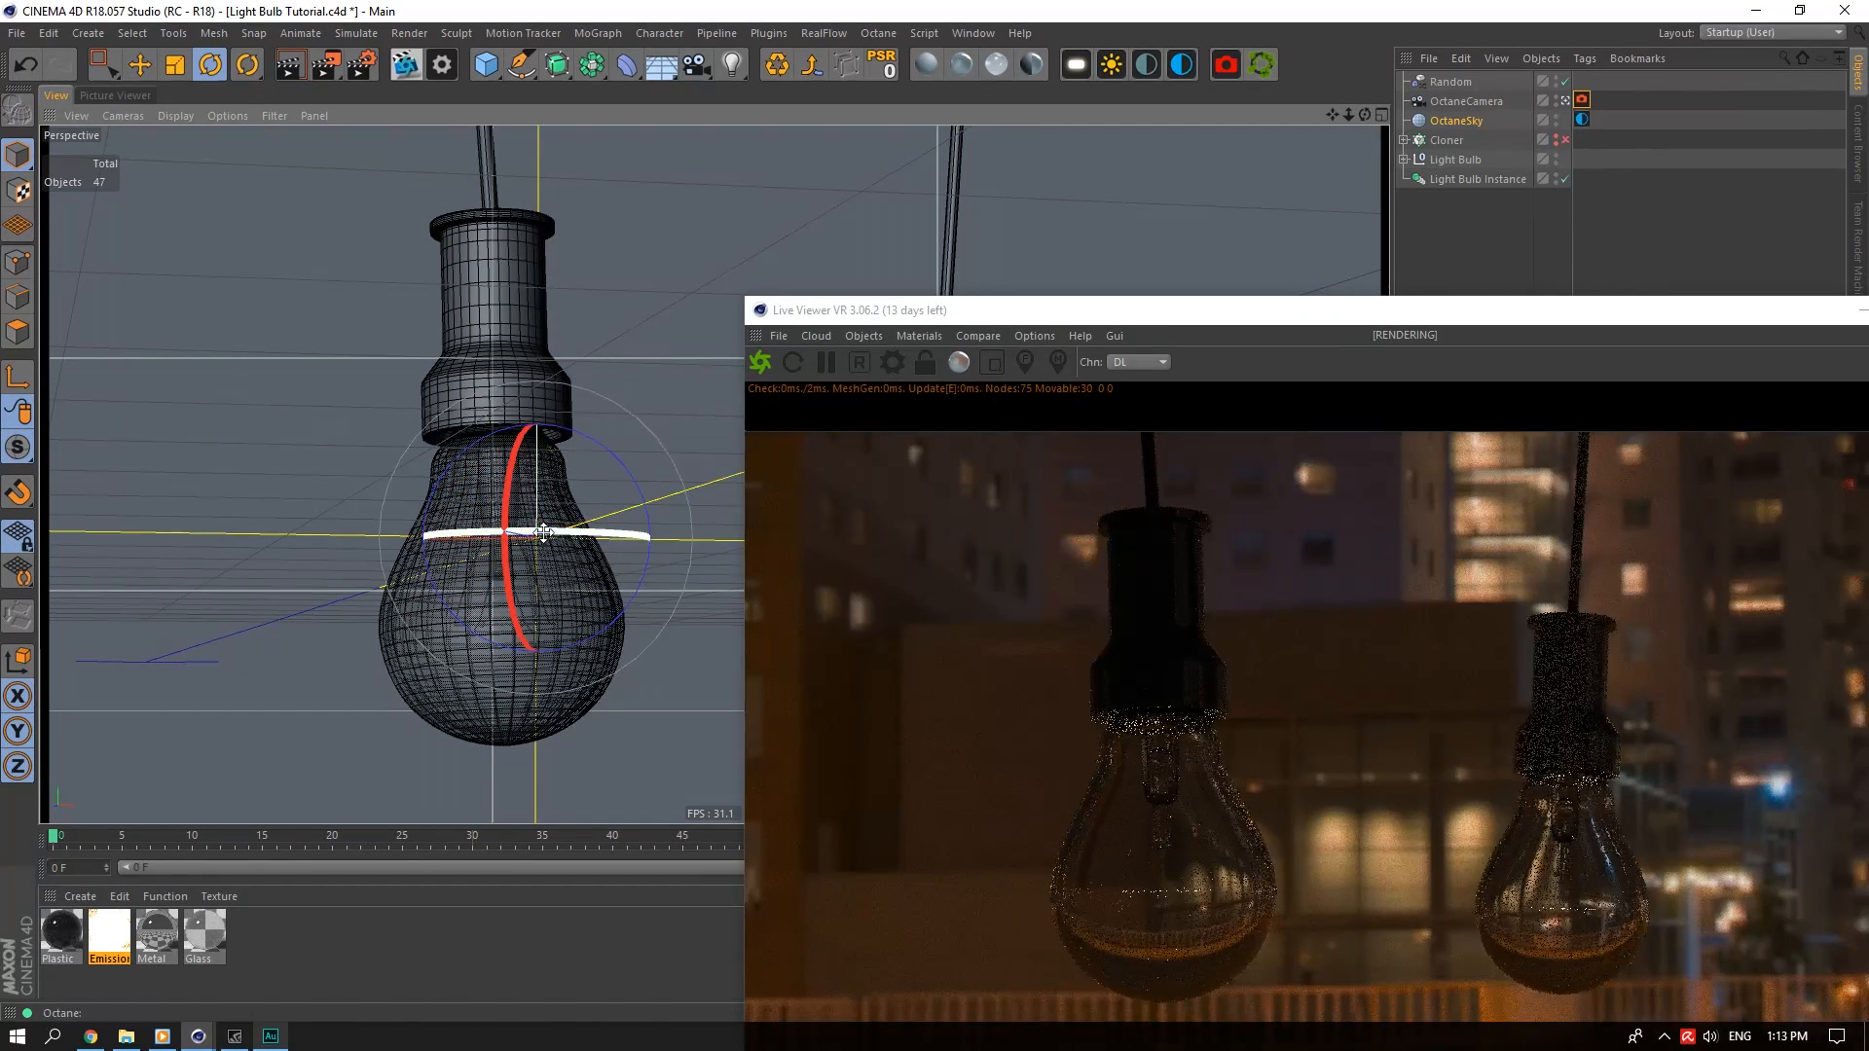
{"action": "left_click_drag", "start_coordinate": [482, 533], "coordinate": [820, 528]}
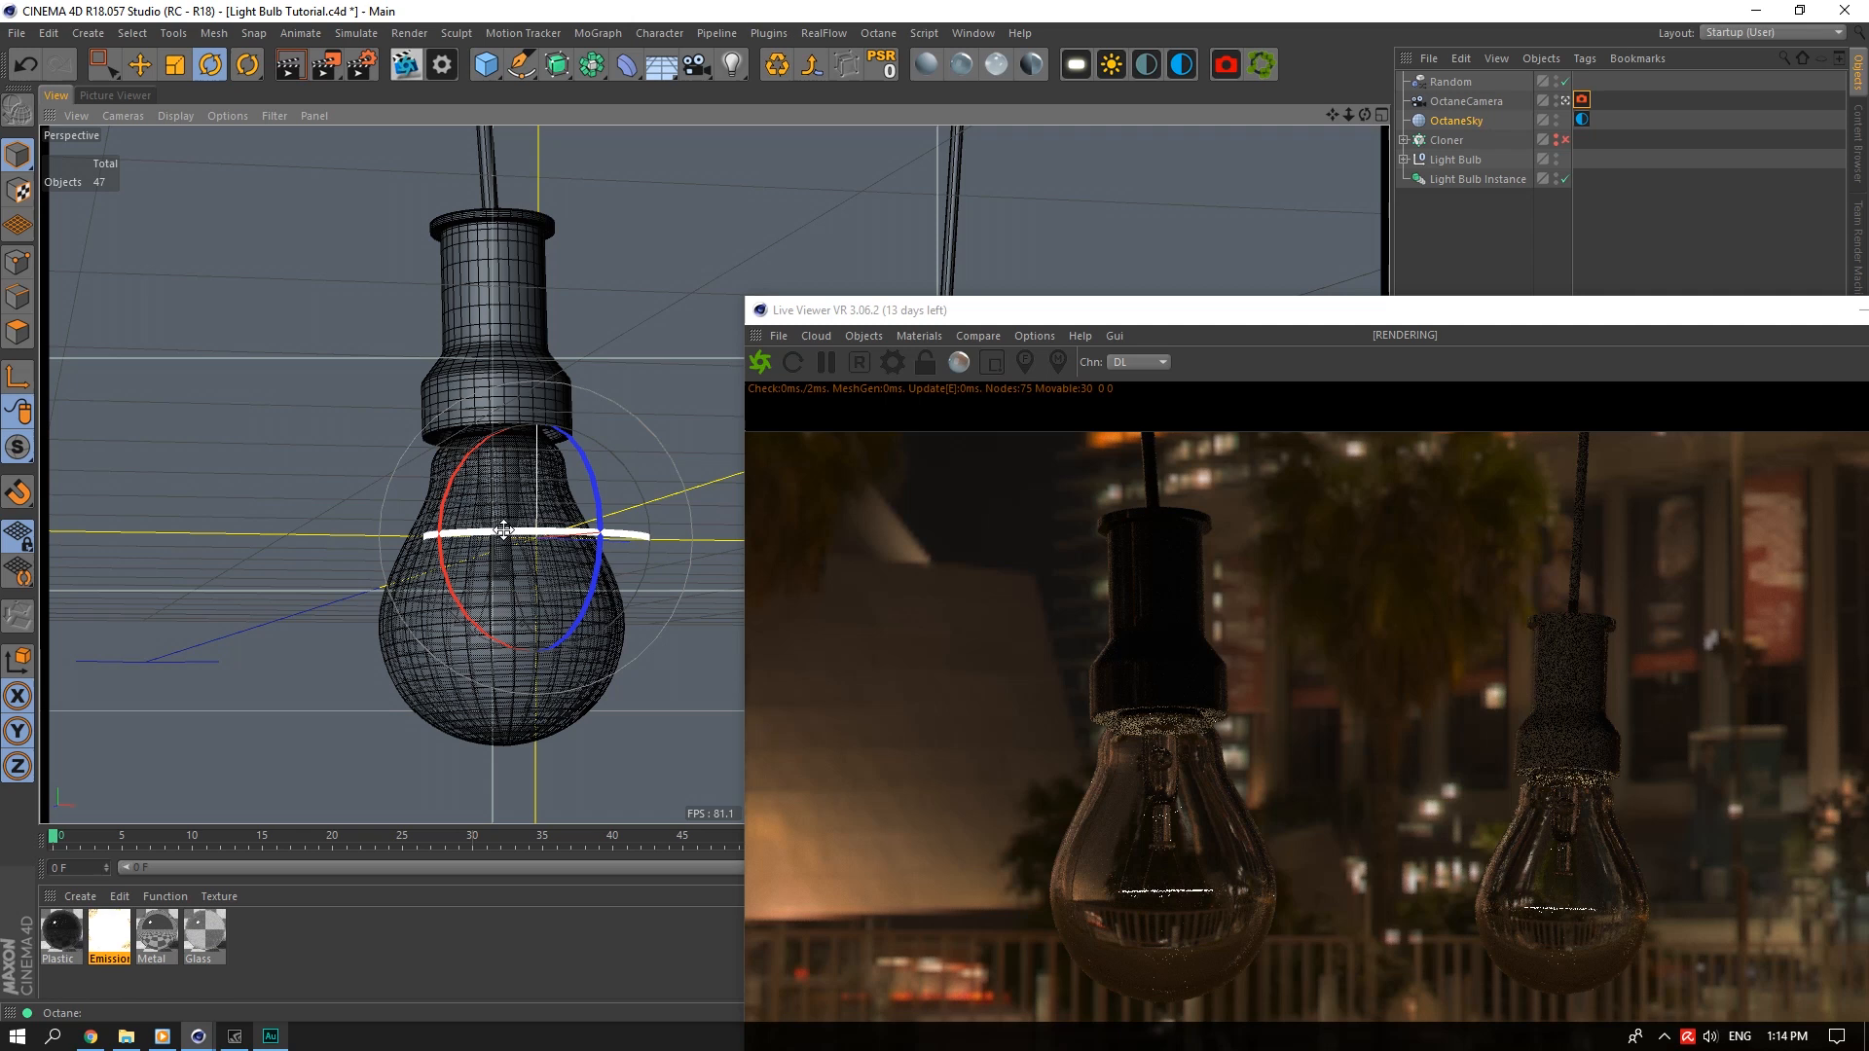
{"action": "left_click_drag", "start_coordinate": [504, 528], "coordinate": [579, 532]}
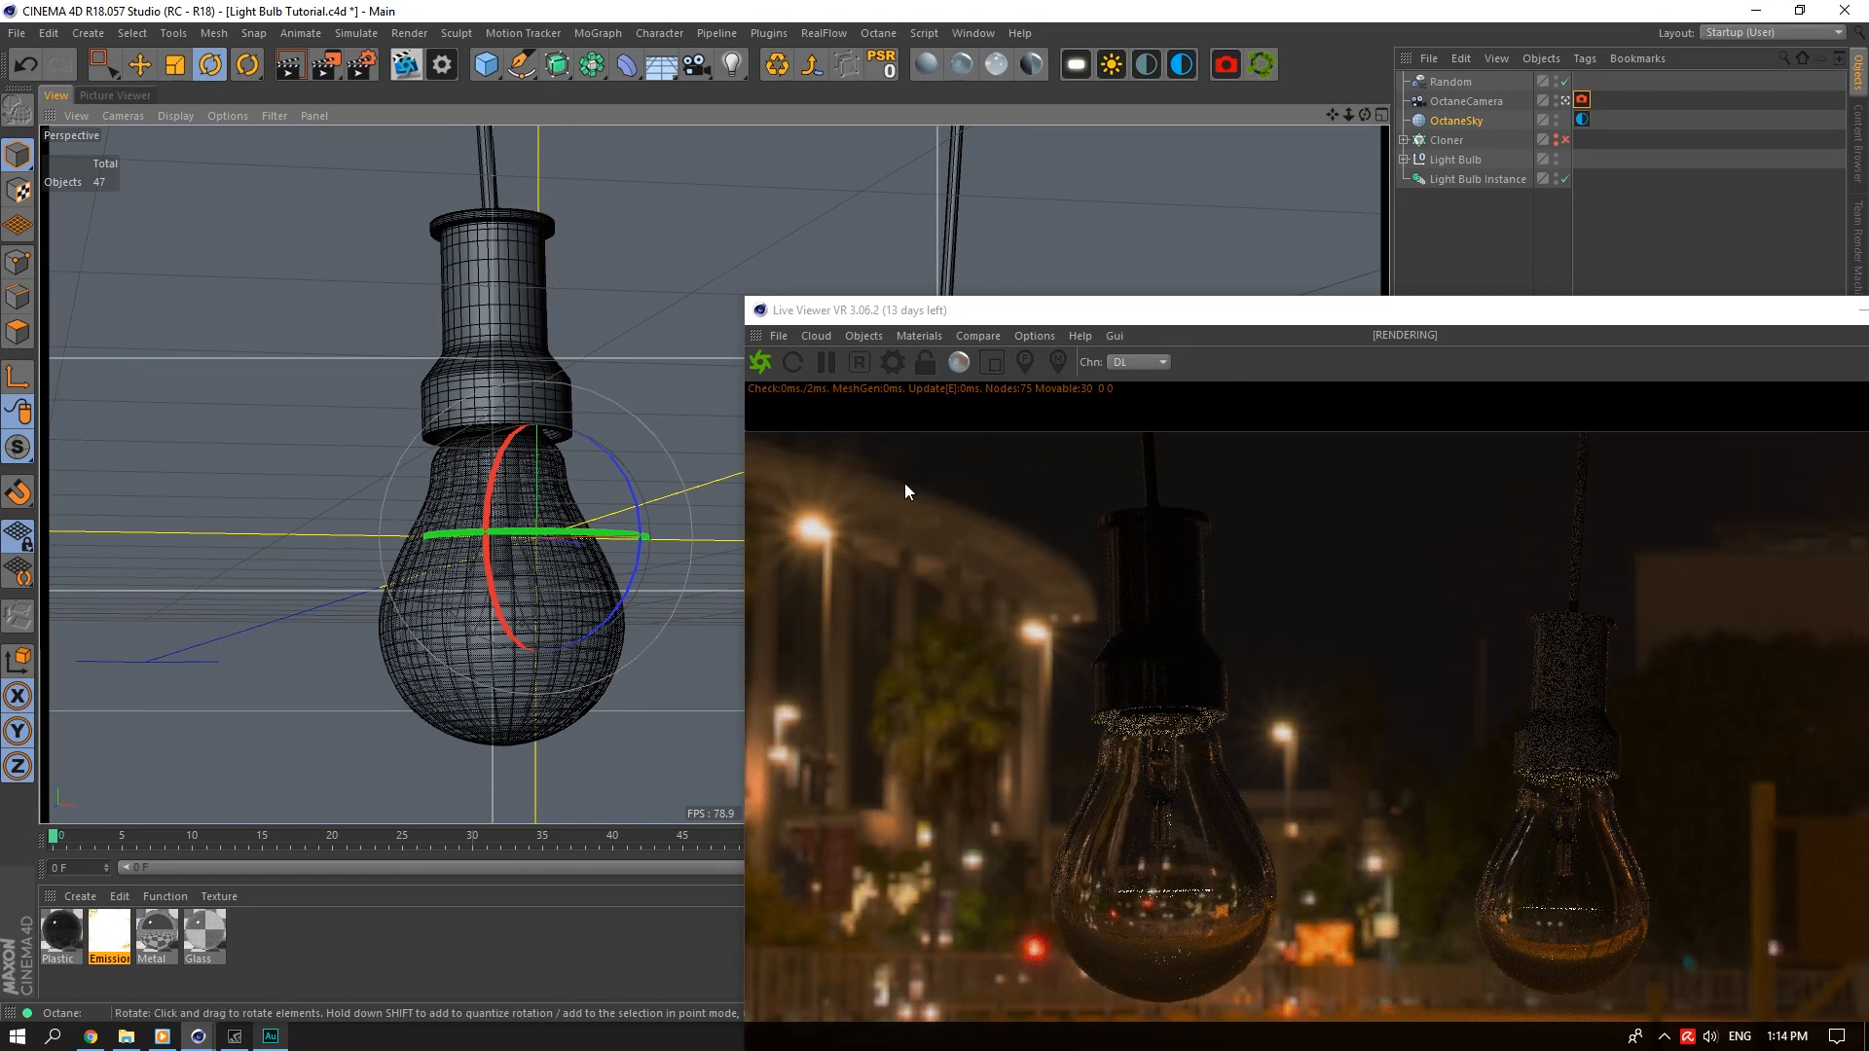
{"action": "left_click_drag", "start_coordinate": [1113, 314], "coordinate": [619, 153]}
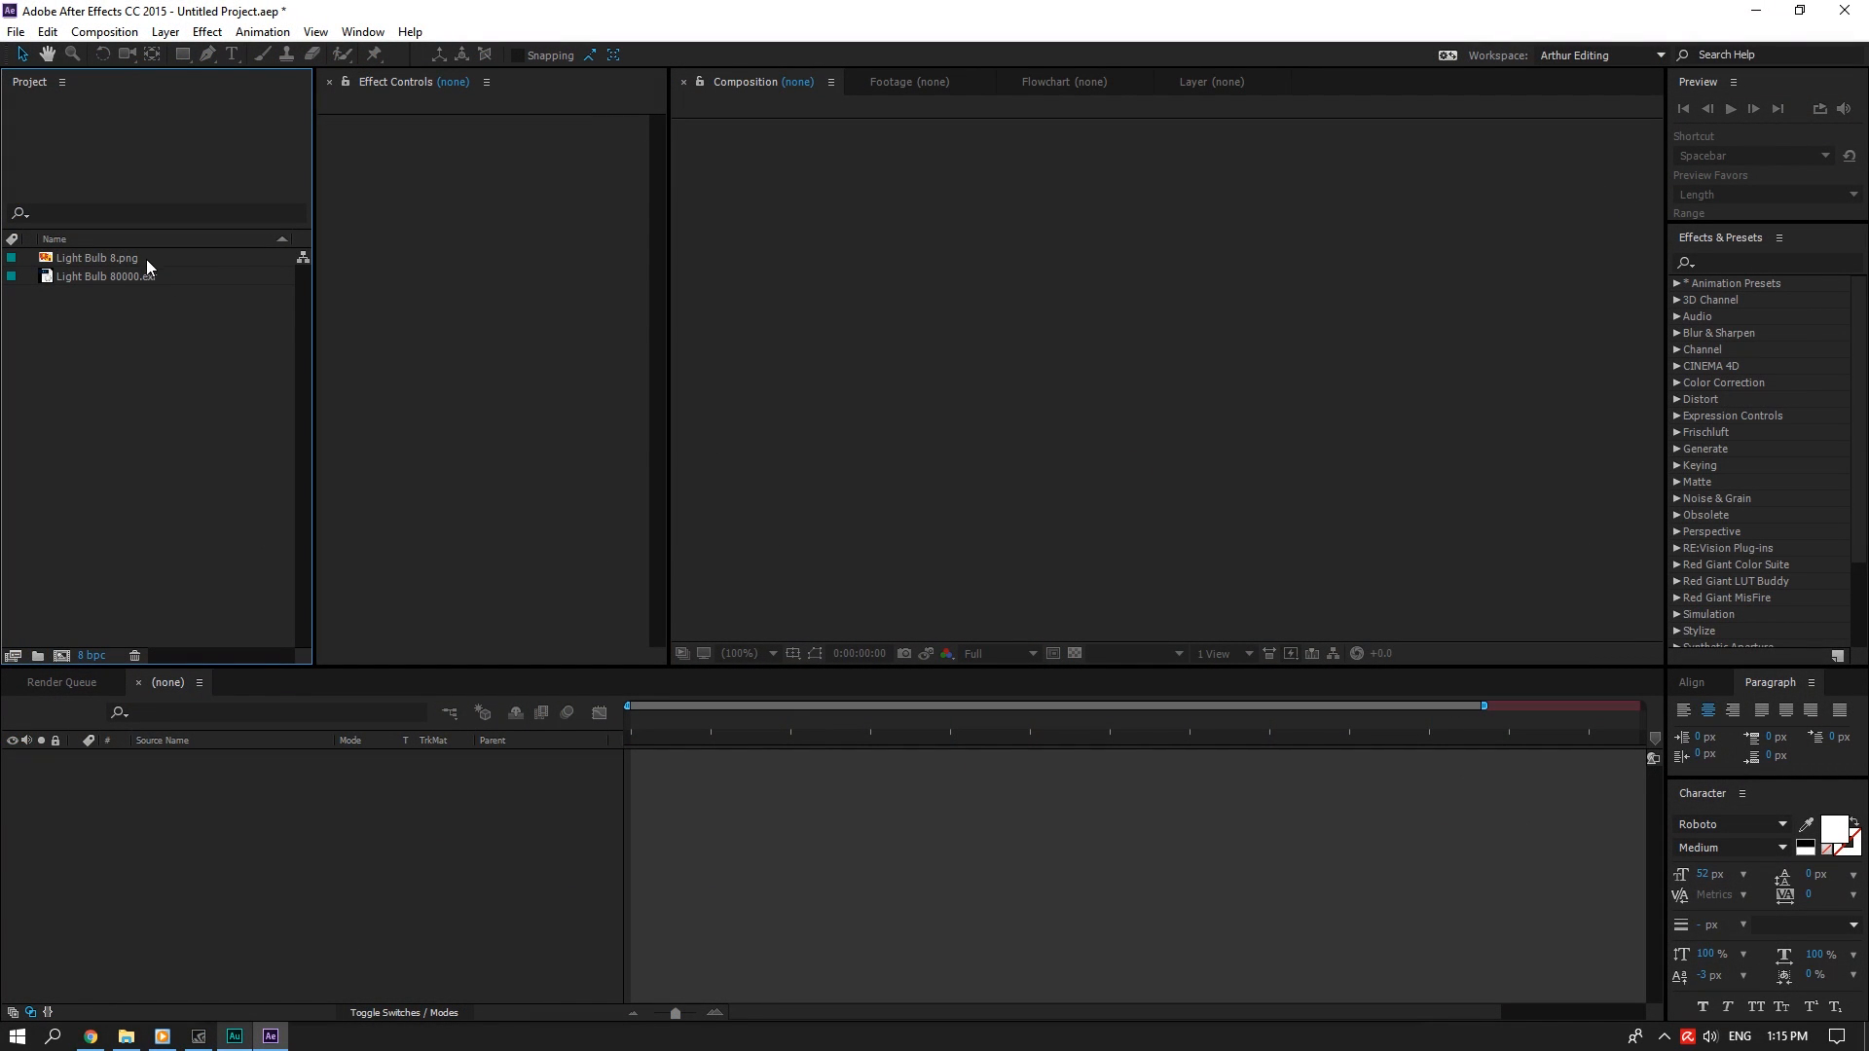
In After Effects, create a composition from Light Bulb 8.png and set the project color depth to 16 bits per channel
{"action": "left_click_drag", "start_coordinate": [146, 259], "coordinate": [63, 660]}
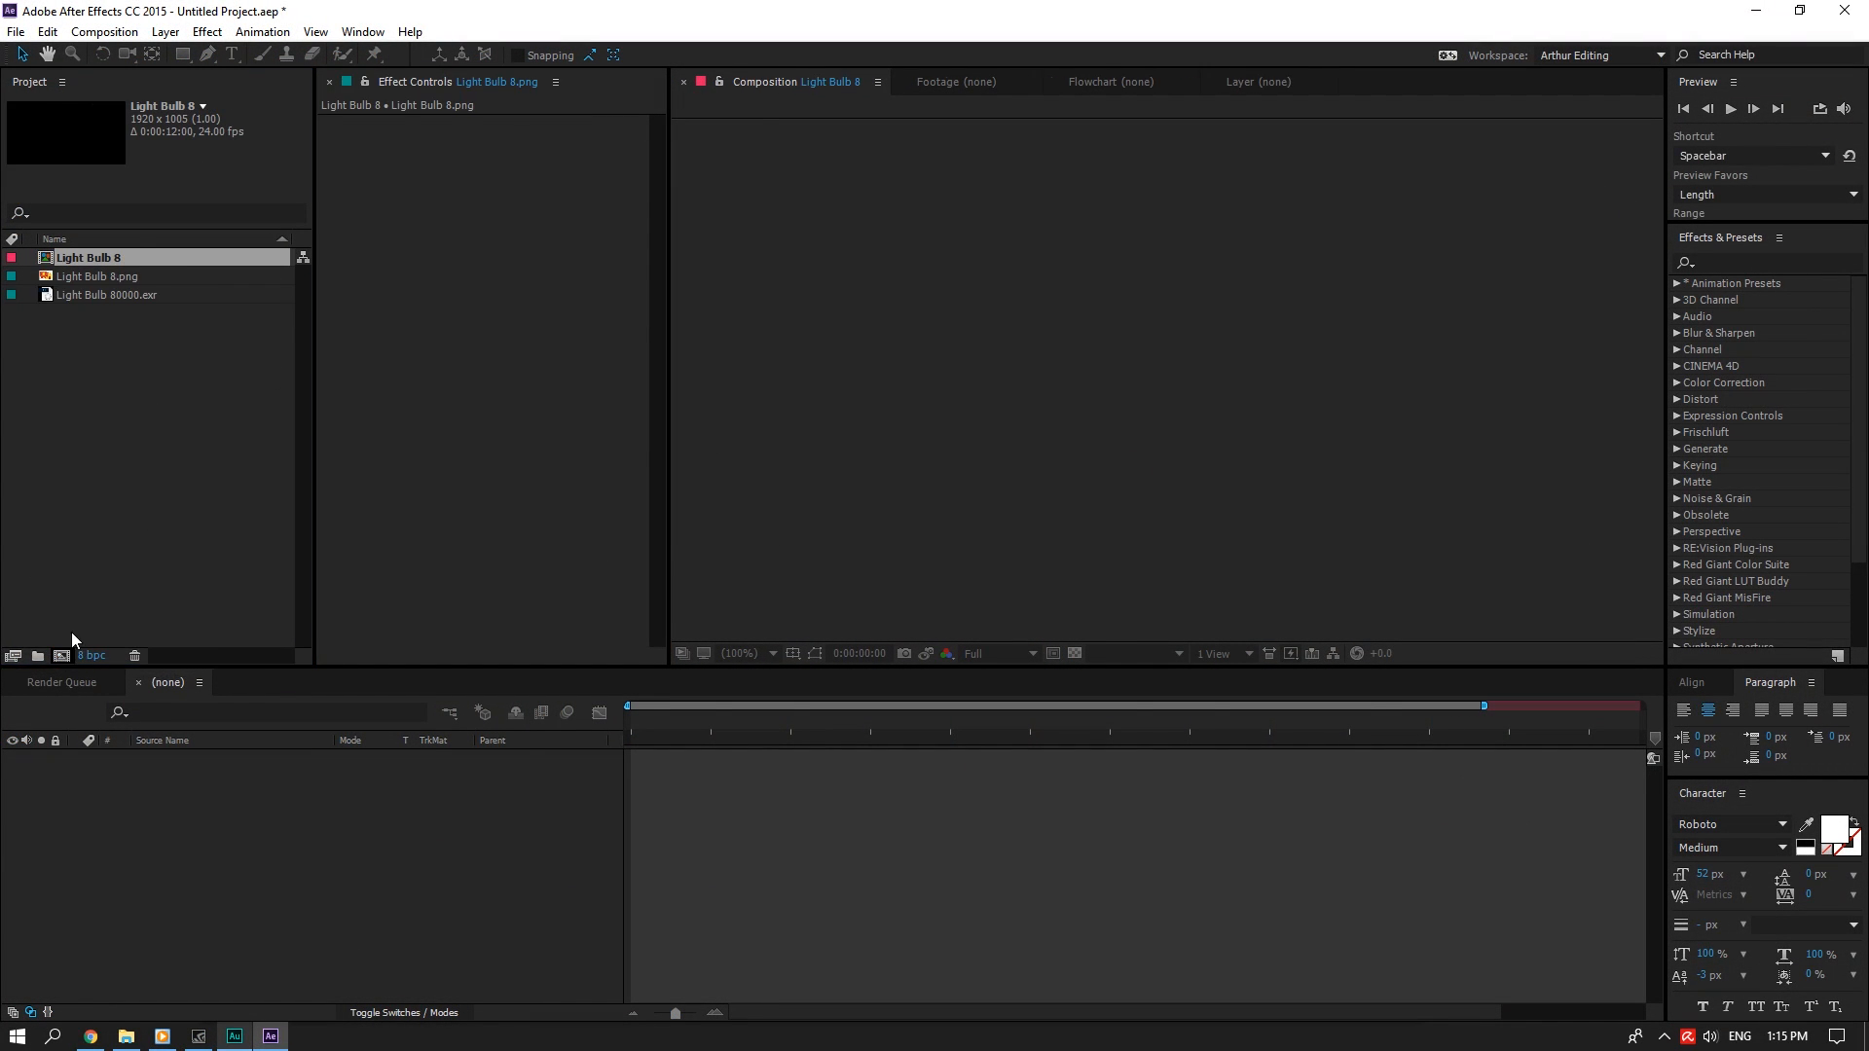
{"action": "left_click", "coordinate": [92, 655]}
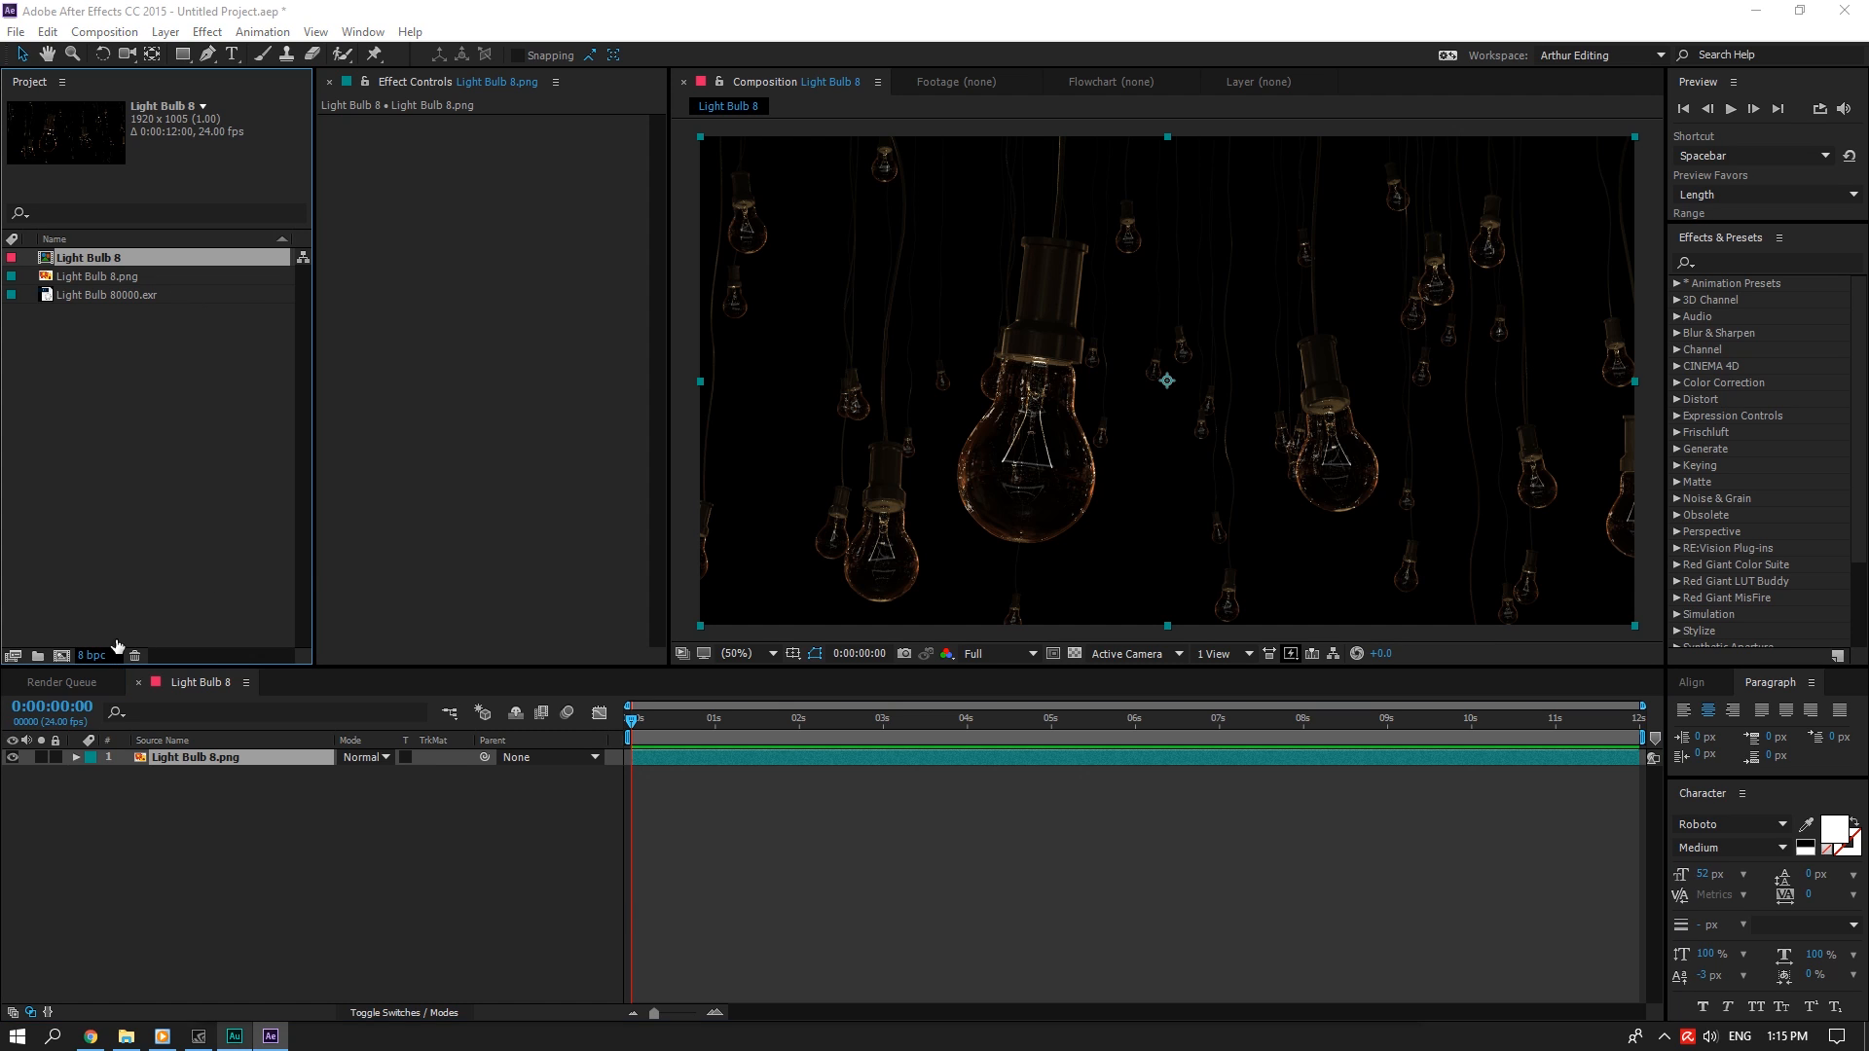
{"action": "left_click", "coordinate": [732, 484]}
{"action": "left_click", "coordinate": [726, 528]}
{"action": "left_click", "coordinate": [748, 893]}
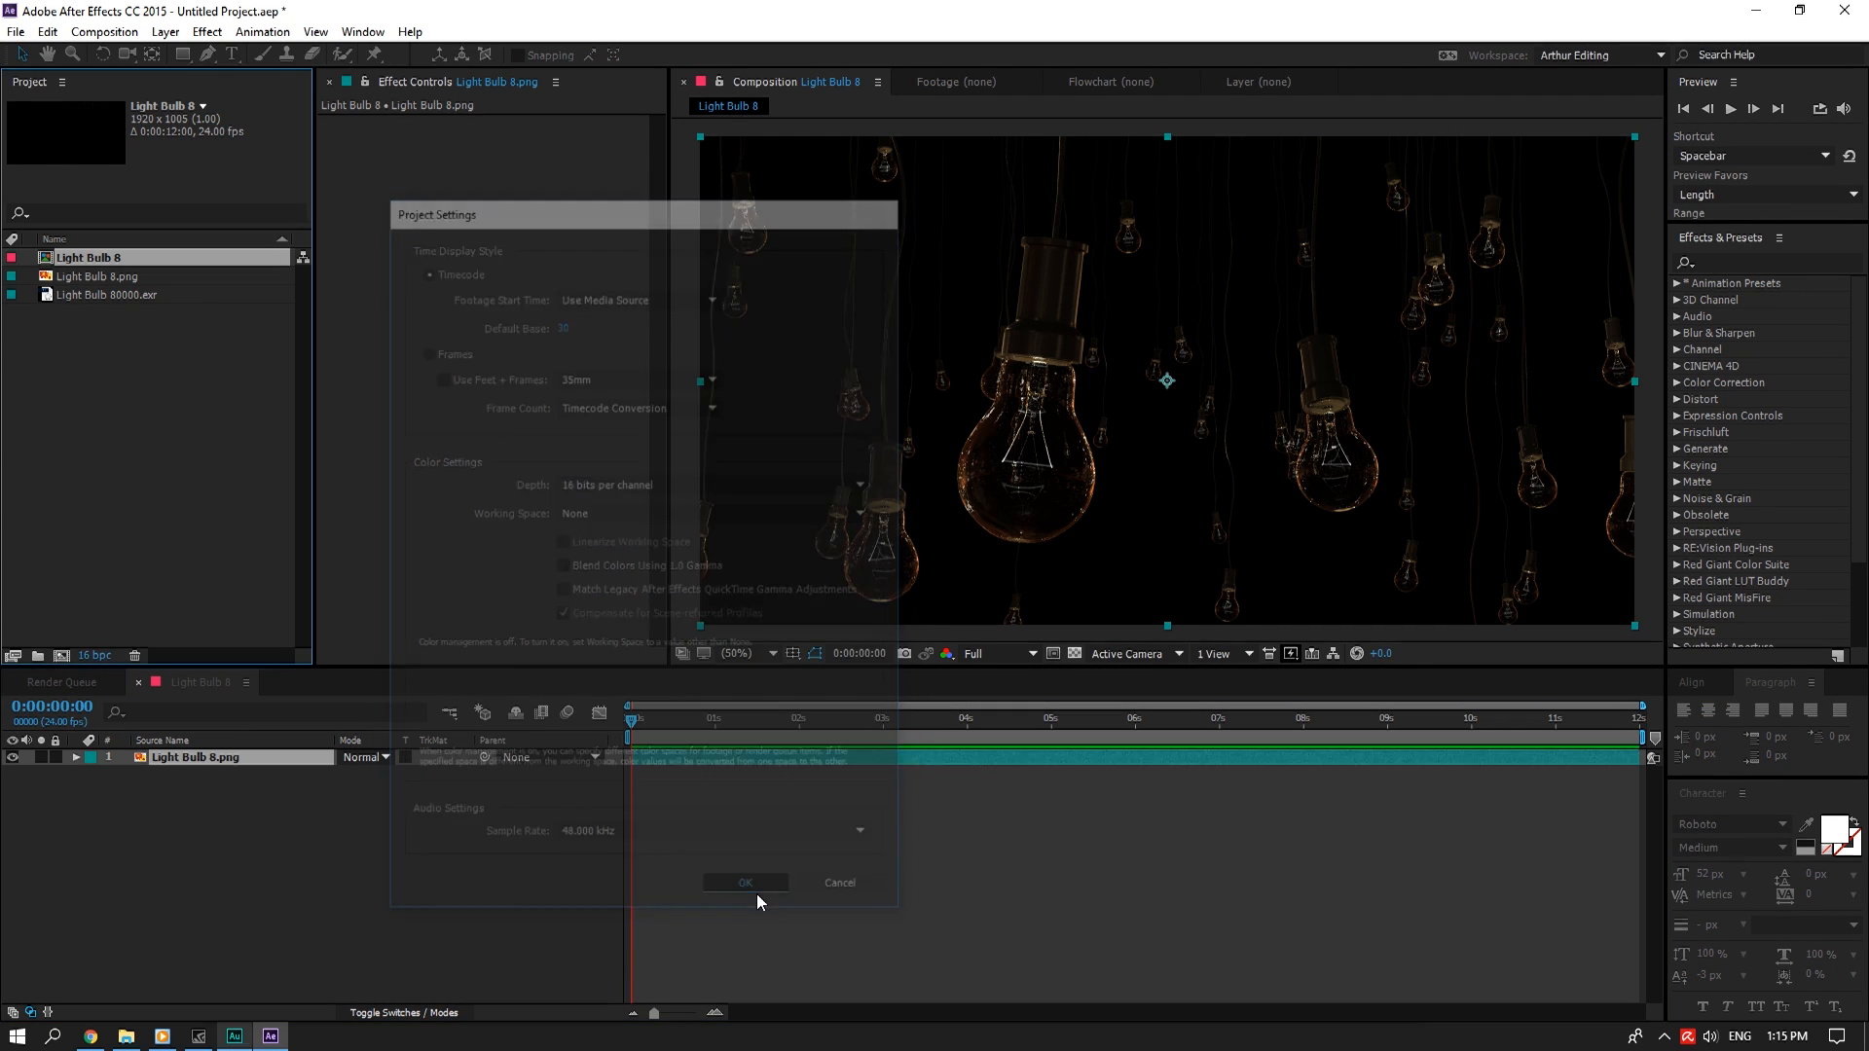
Add Light Bulb 80000.exr above the PNG layer and apply the EXtractoR effect to it
{"action": "left_click_drag", "start_coordinate": [108, 294], "coordinate": [224, 765]}
{"action": "right_click", "coordinate": [226, 767]}
{"action": "left_click", "coordinate": [547, 381]}
{"action": "right_click", "coordinate": [548, 390]}
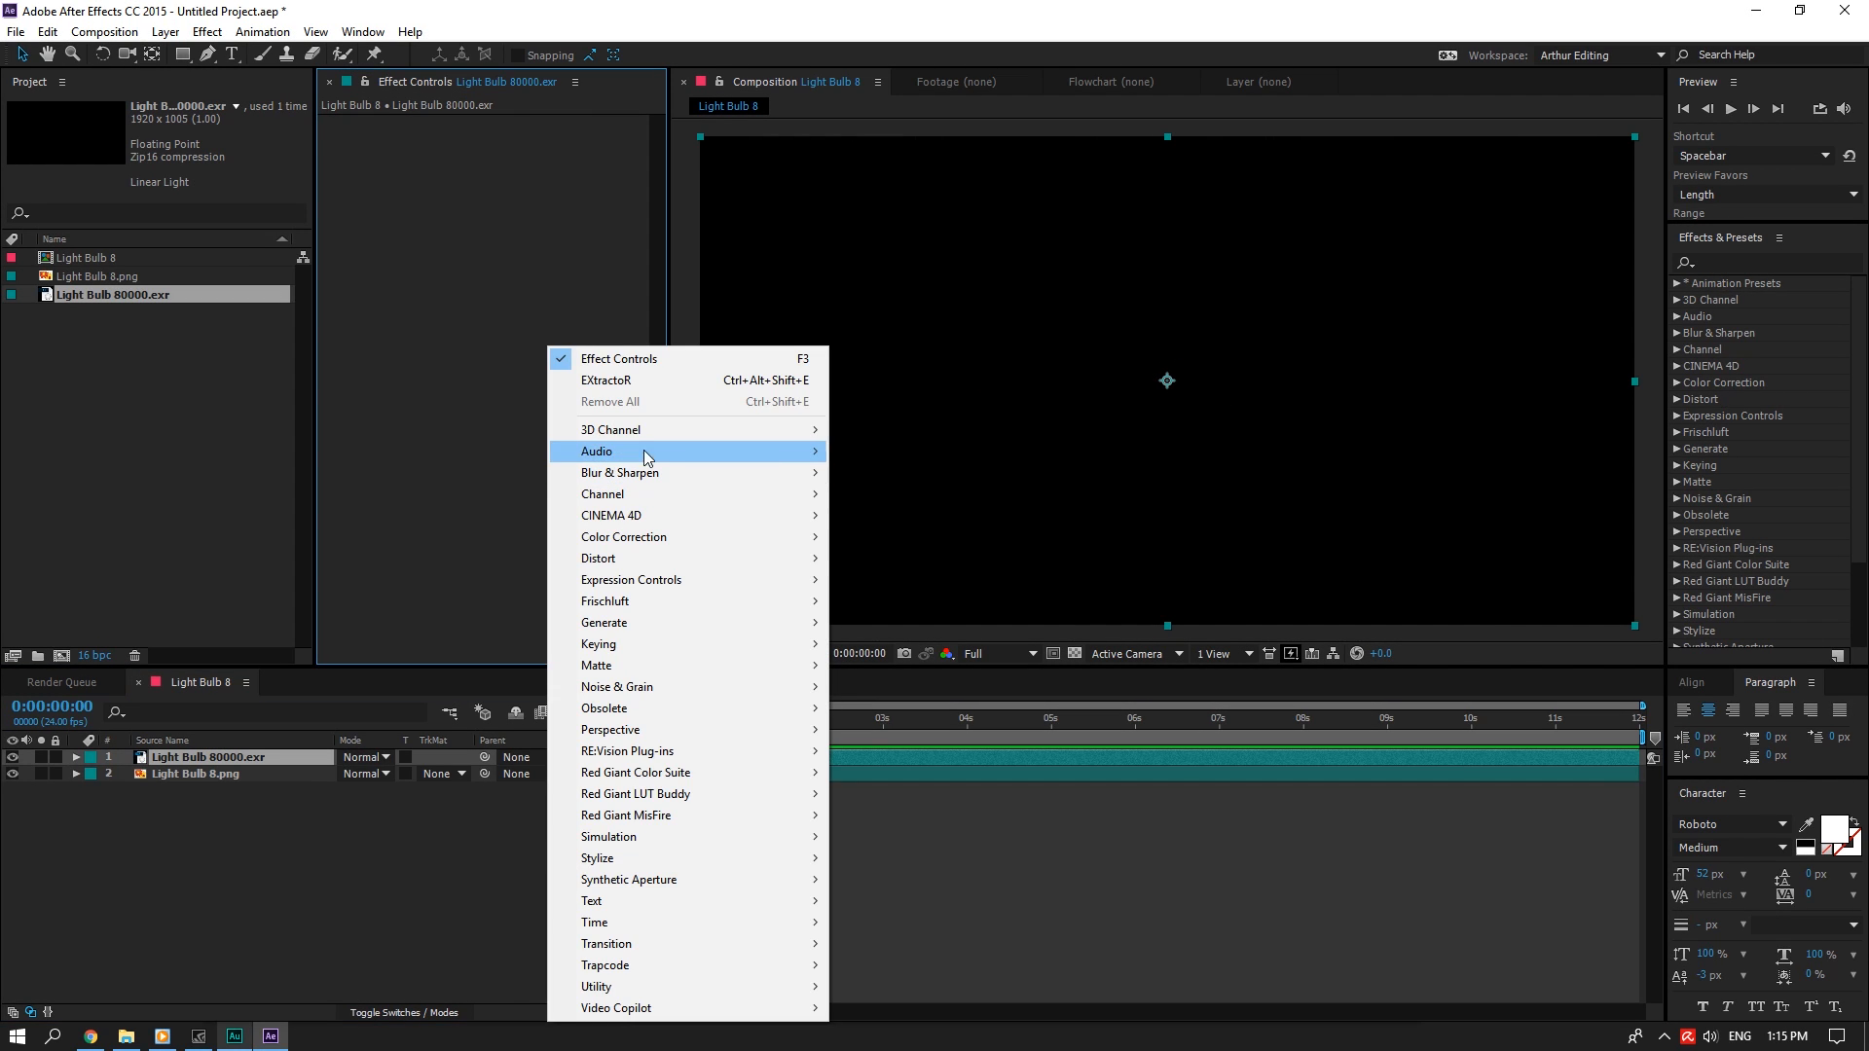
{"action": "mouse_move", "coordinate": [645, 425]}
{"action": "left_click", "coordinate": [919, 492]}
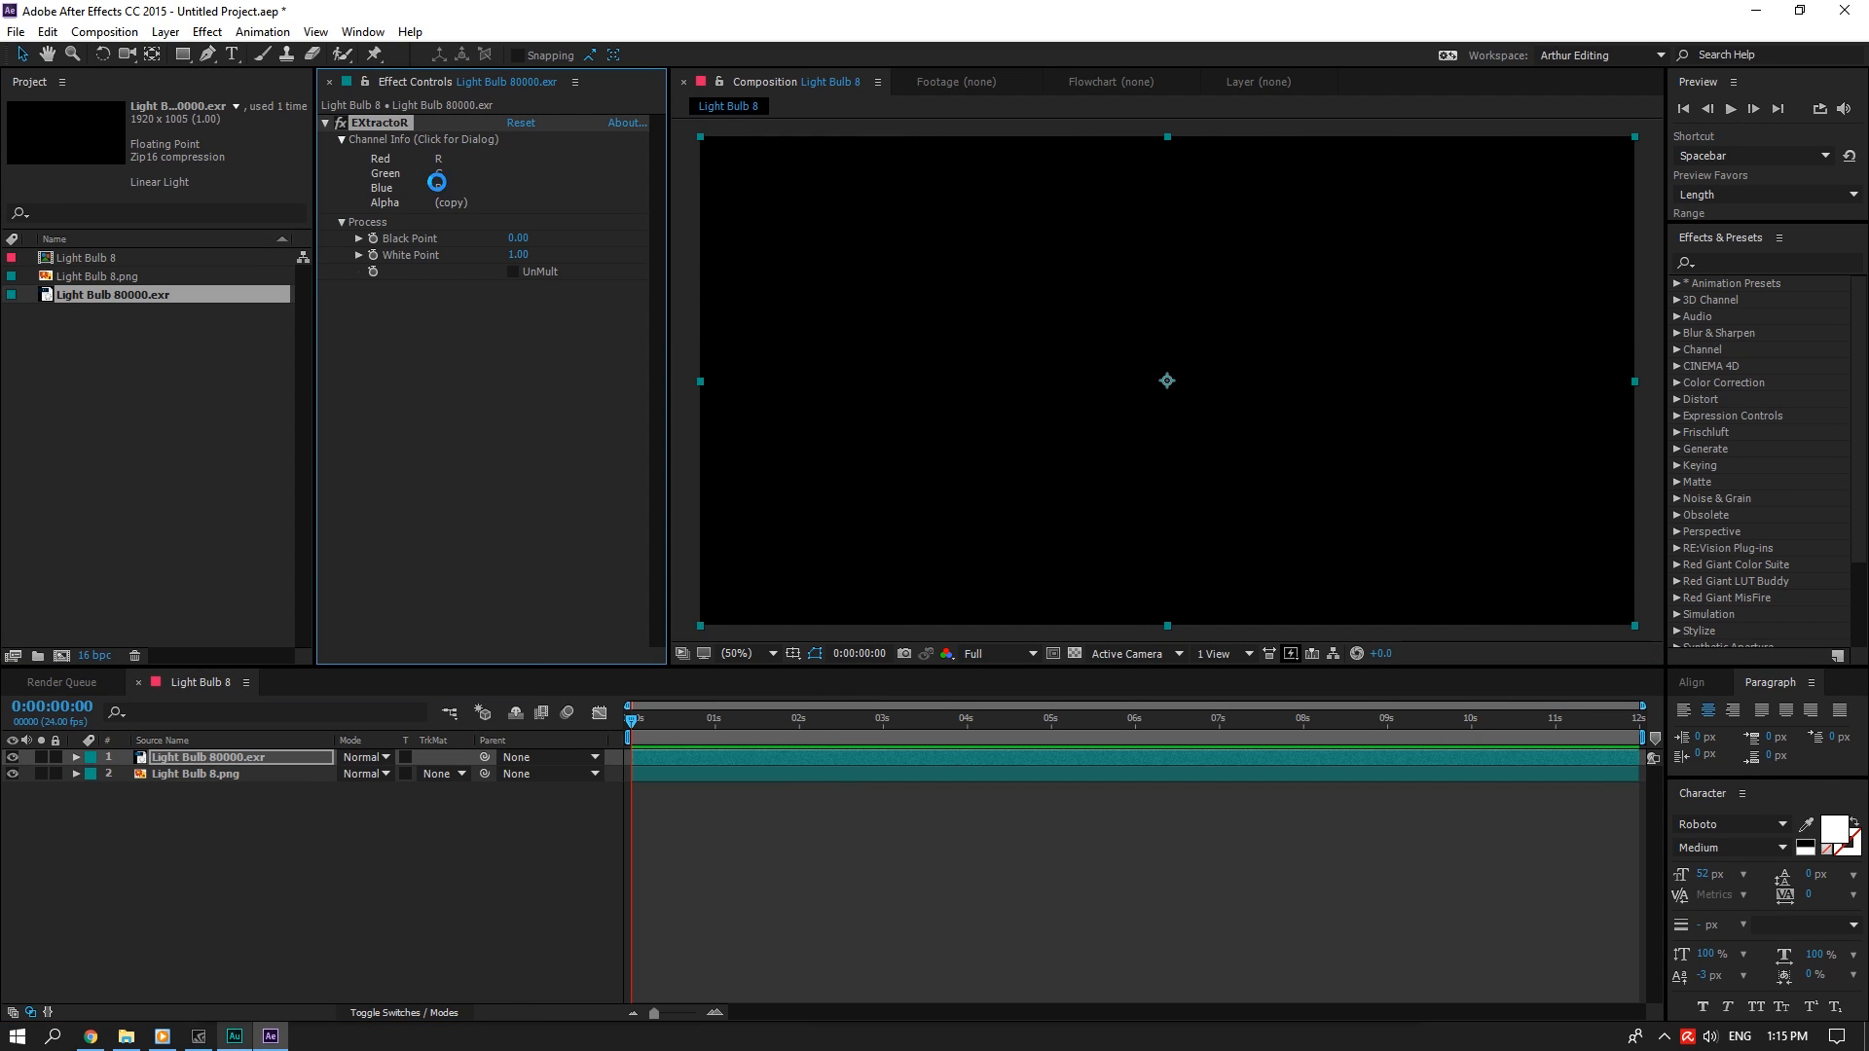
Set EXtractoR's layer to #0003#Position and assign #0003#Position.red to the red, green and blue channels
{"action": "left_click", "coordinate": [435, 184]}
{"action": "left_click", "coordinate": [943, 468]}
{"action": "left_click", "coordinate": [938, 517]}
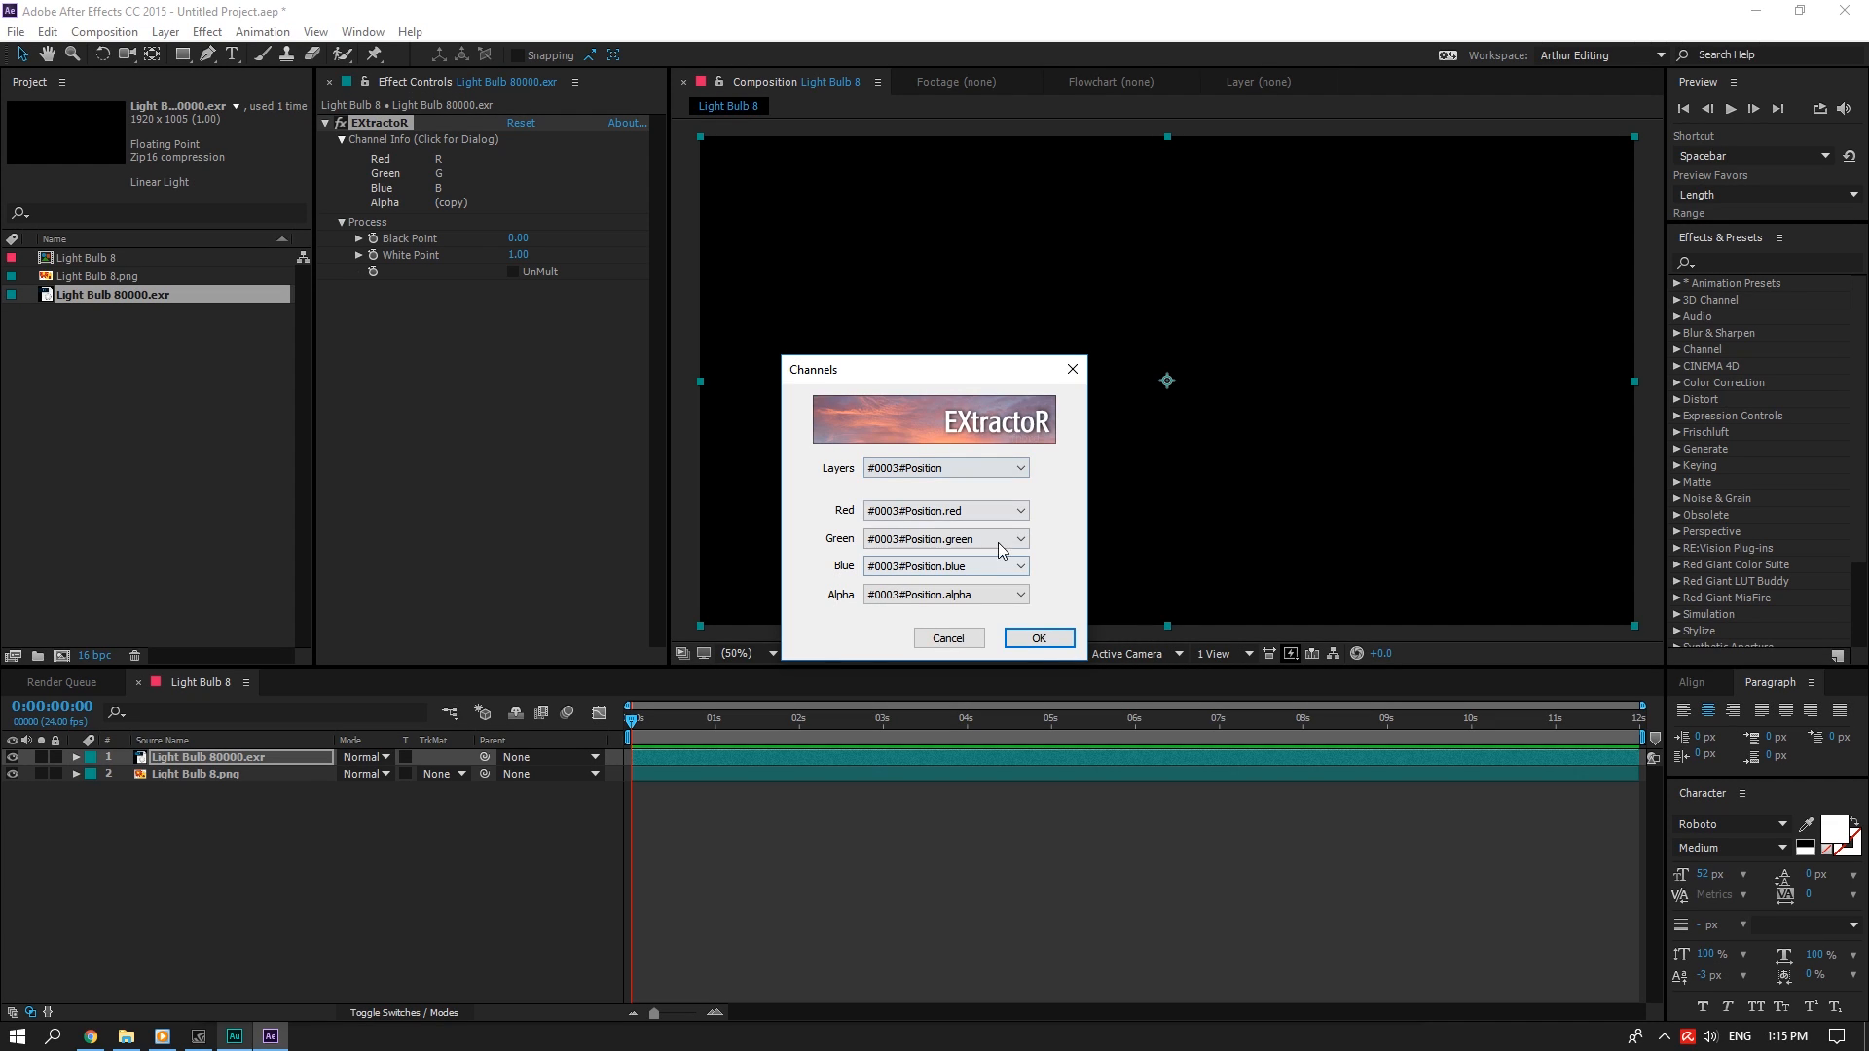
{"action": "left_click", "coordinate": [978, 515]}
{"action": "left_click", "coordinate": [980, 516]}
{"action": "left_click", "coordinate": [987, 535]}
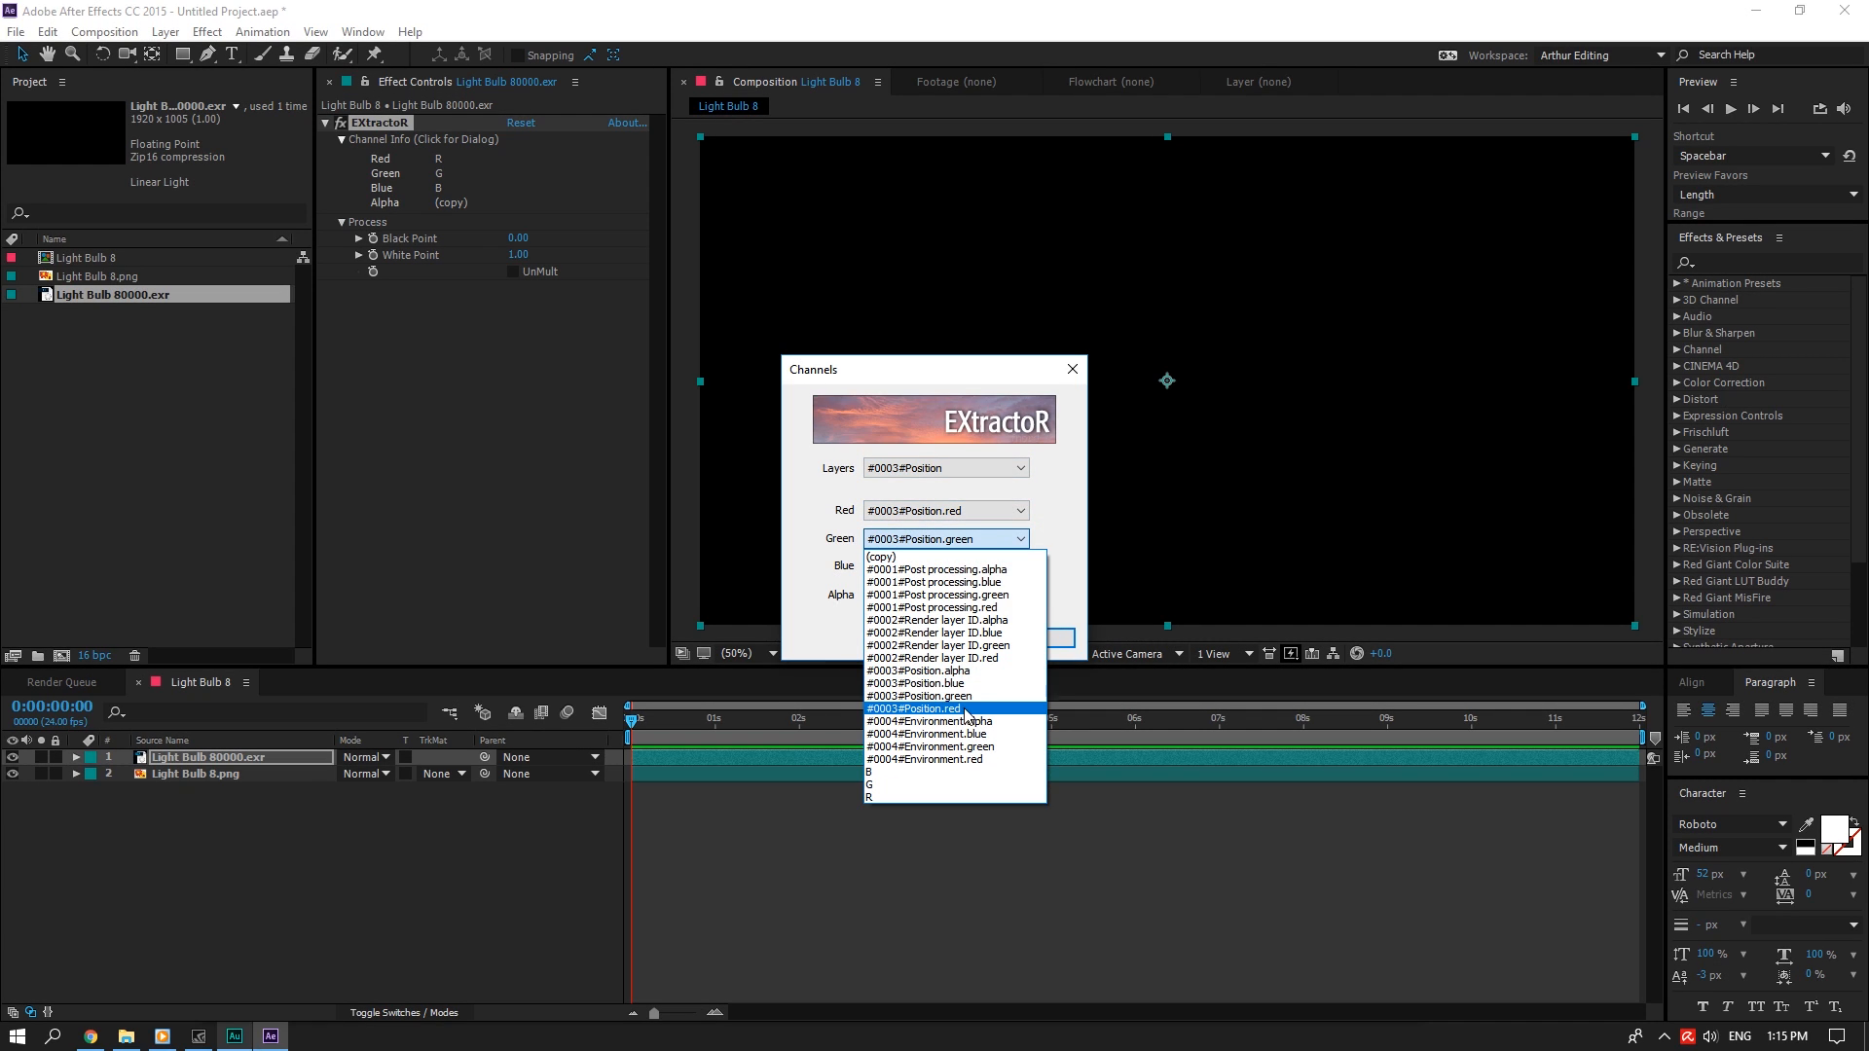
{"action": "left_click", "coordinate": [958, 709]}
{"action": "left_click", "coordinate": [946, 565]}
{"action": "left_click", "coordinate": [956, 736]}
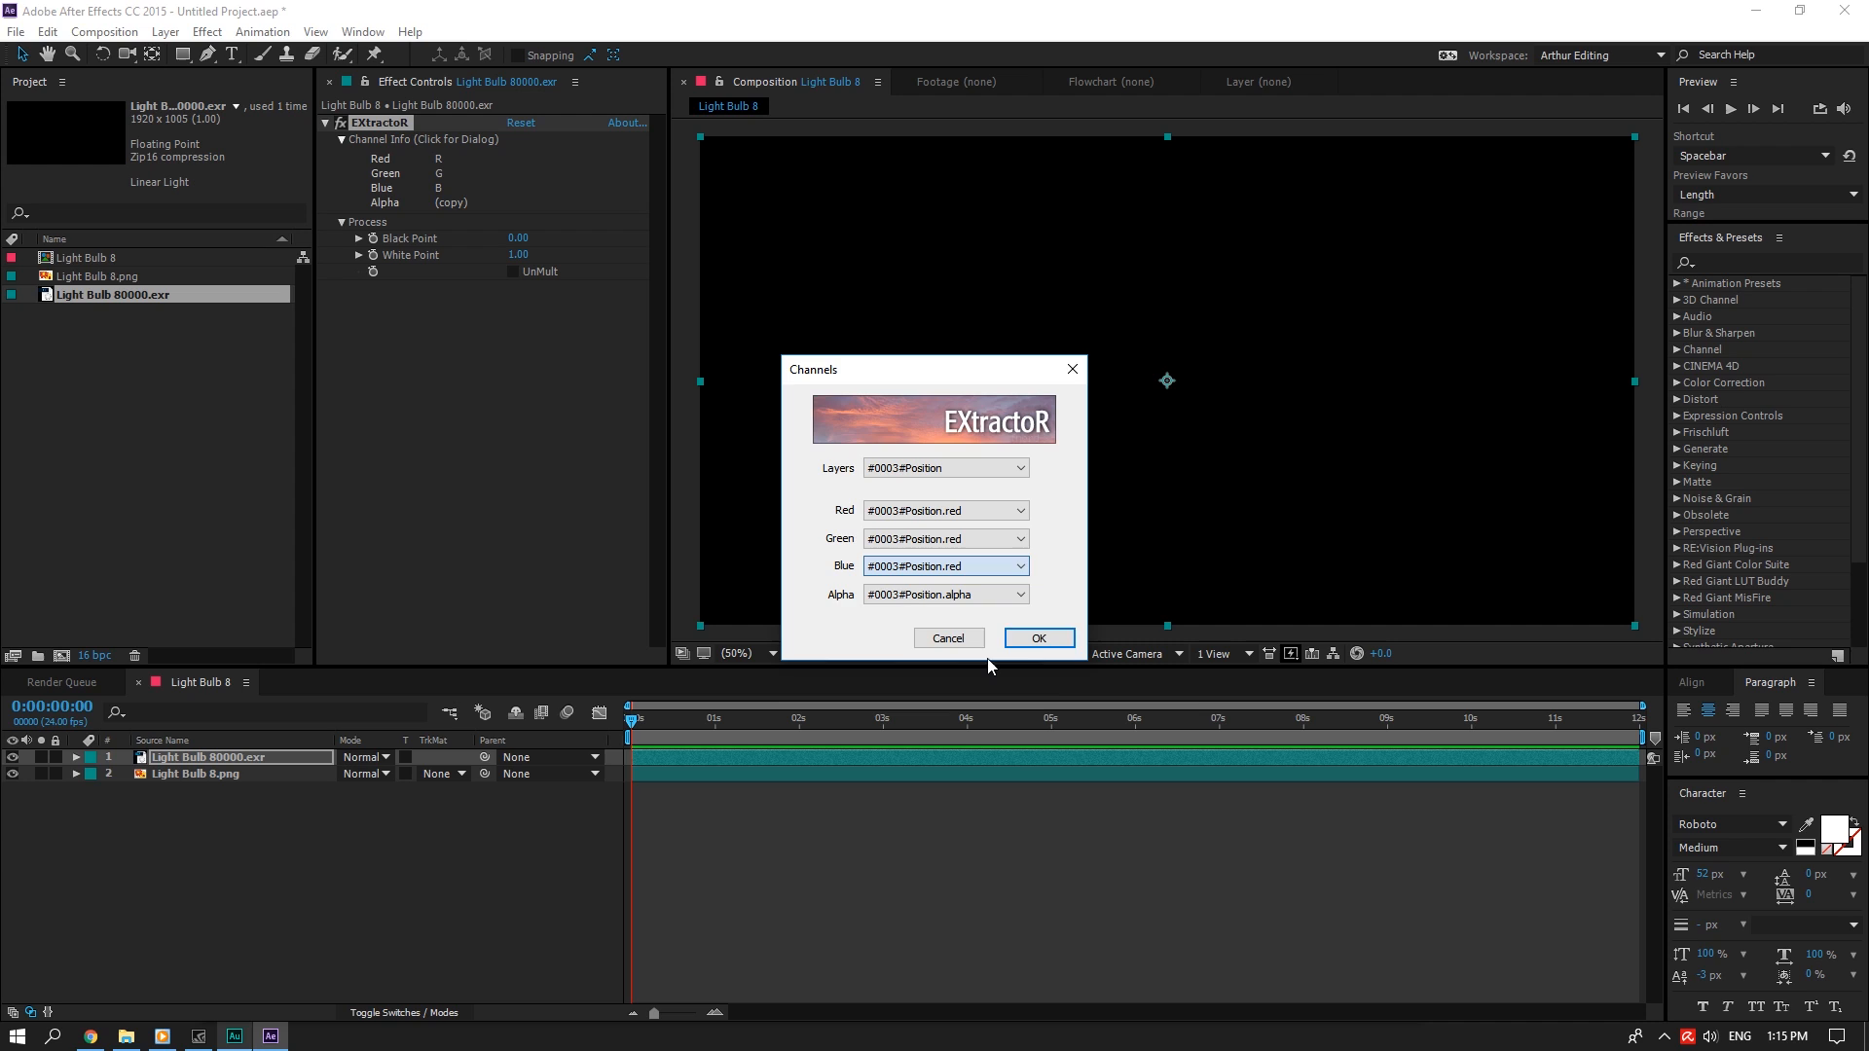
{"action": "left_click", "coordinate": [1031, 637]}
Pre-compose the EXR layer as "Depth Comp", moving its attributes into the new composition and opening it
{"action": "right_click", "coordinate": [256, 757]}
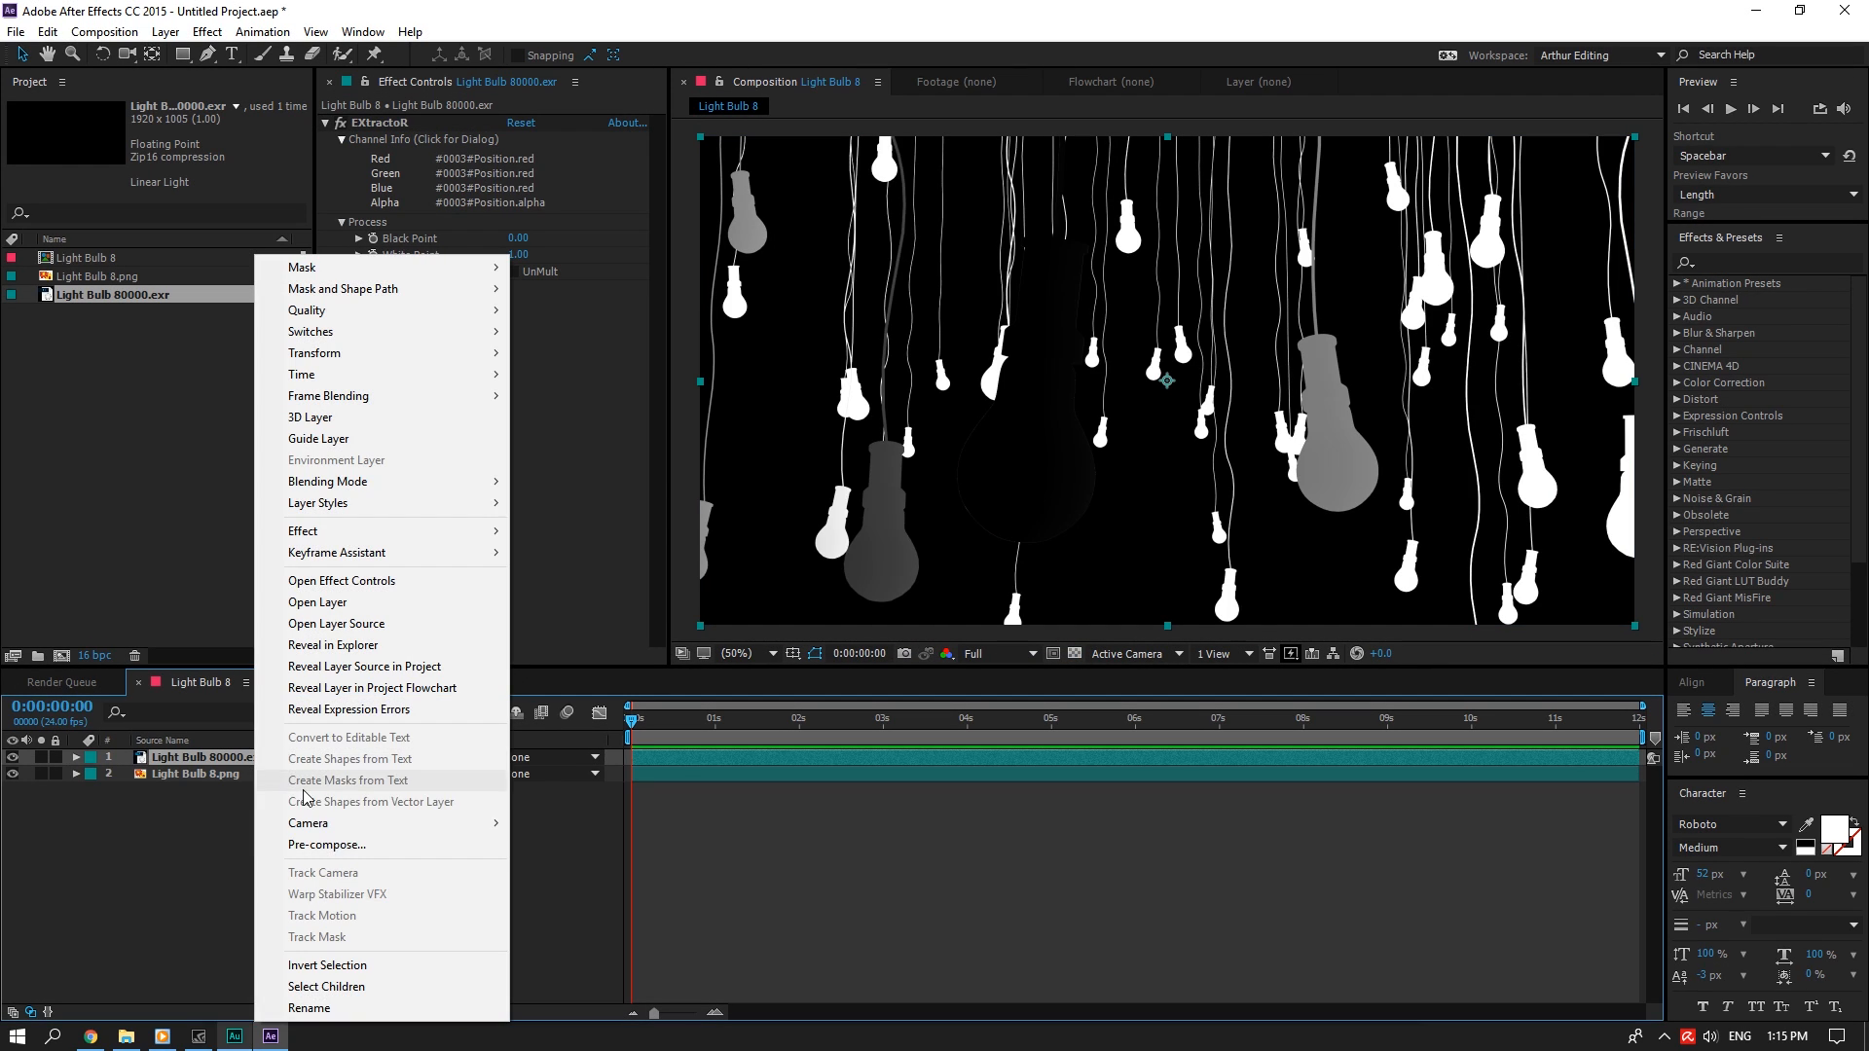
{"action": "left_click", "coordinate": [327, 844]}
{"action": "type", "text": "Depth Comp"}
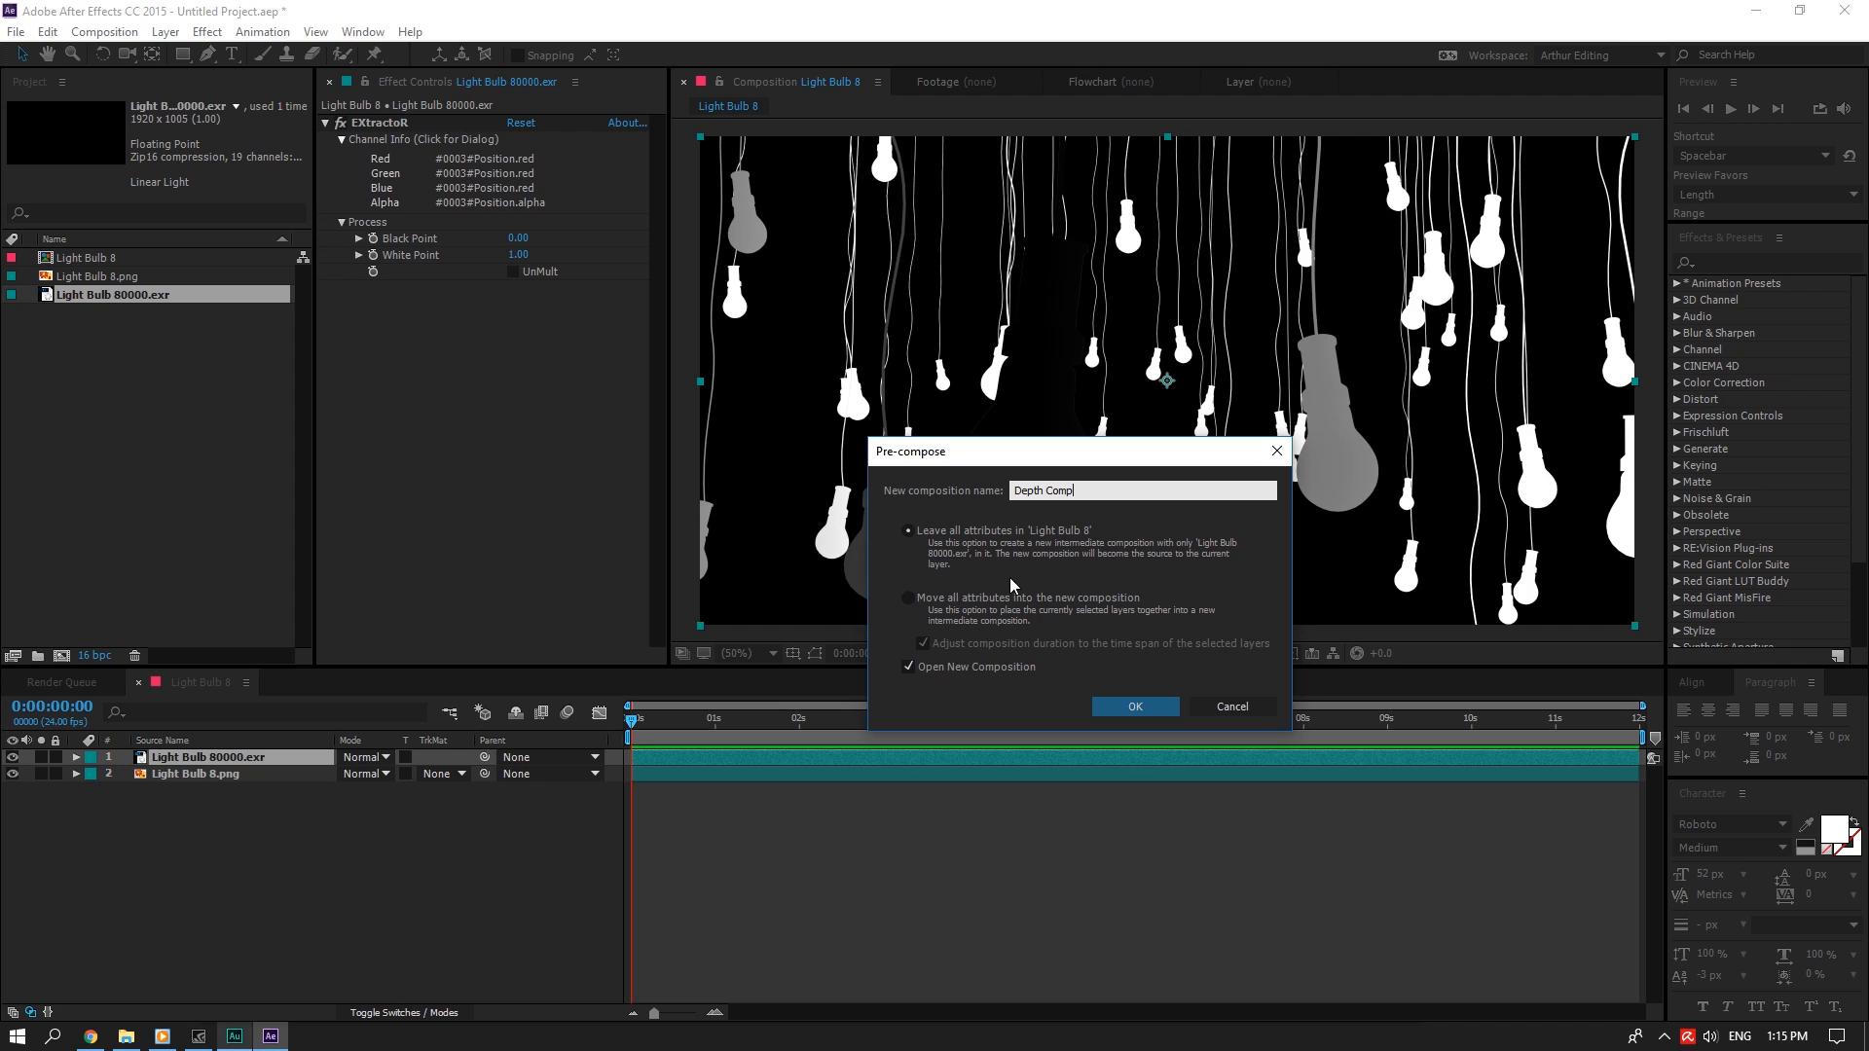
{"action": "left_click", "coordinate": [1135, 706]}
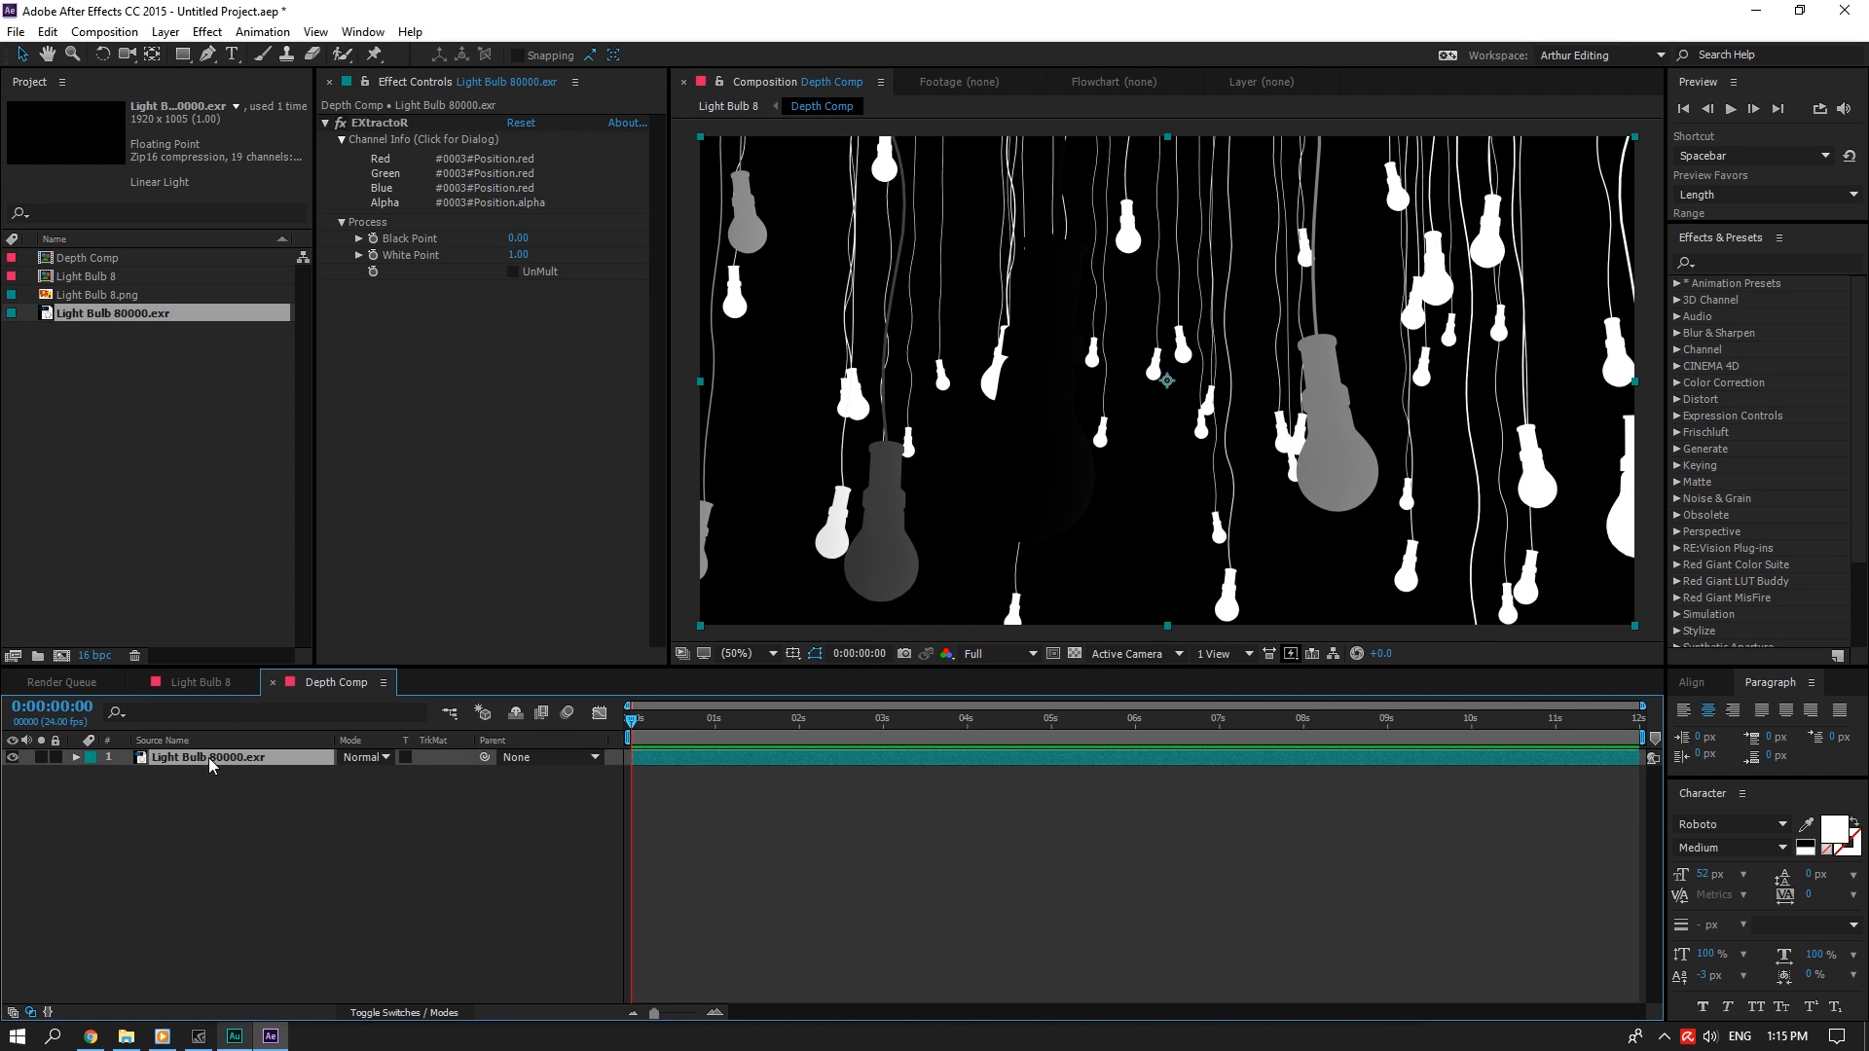
Set EXtractoR's White Point to 4 and its Black Point to 0.5
{"action": "left_click", "coordinate": [524, 256]}
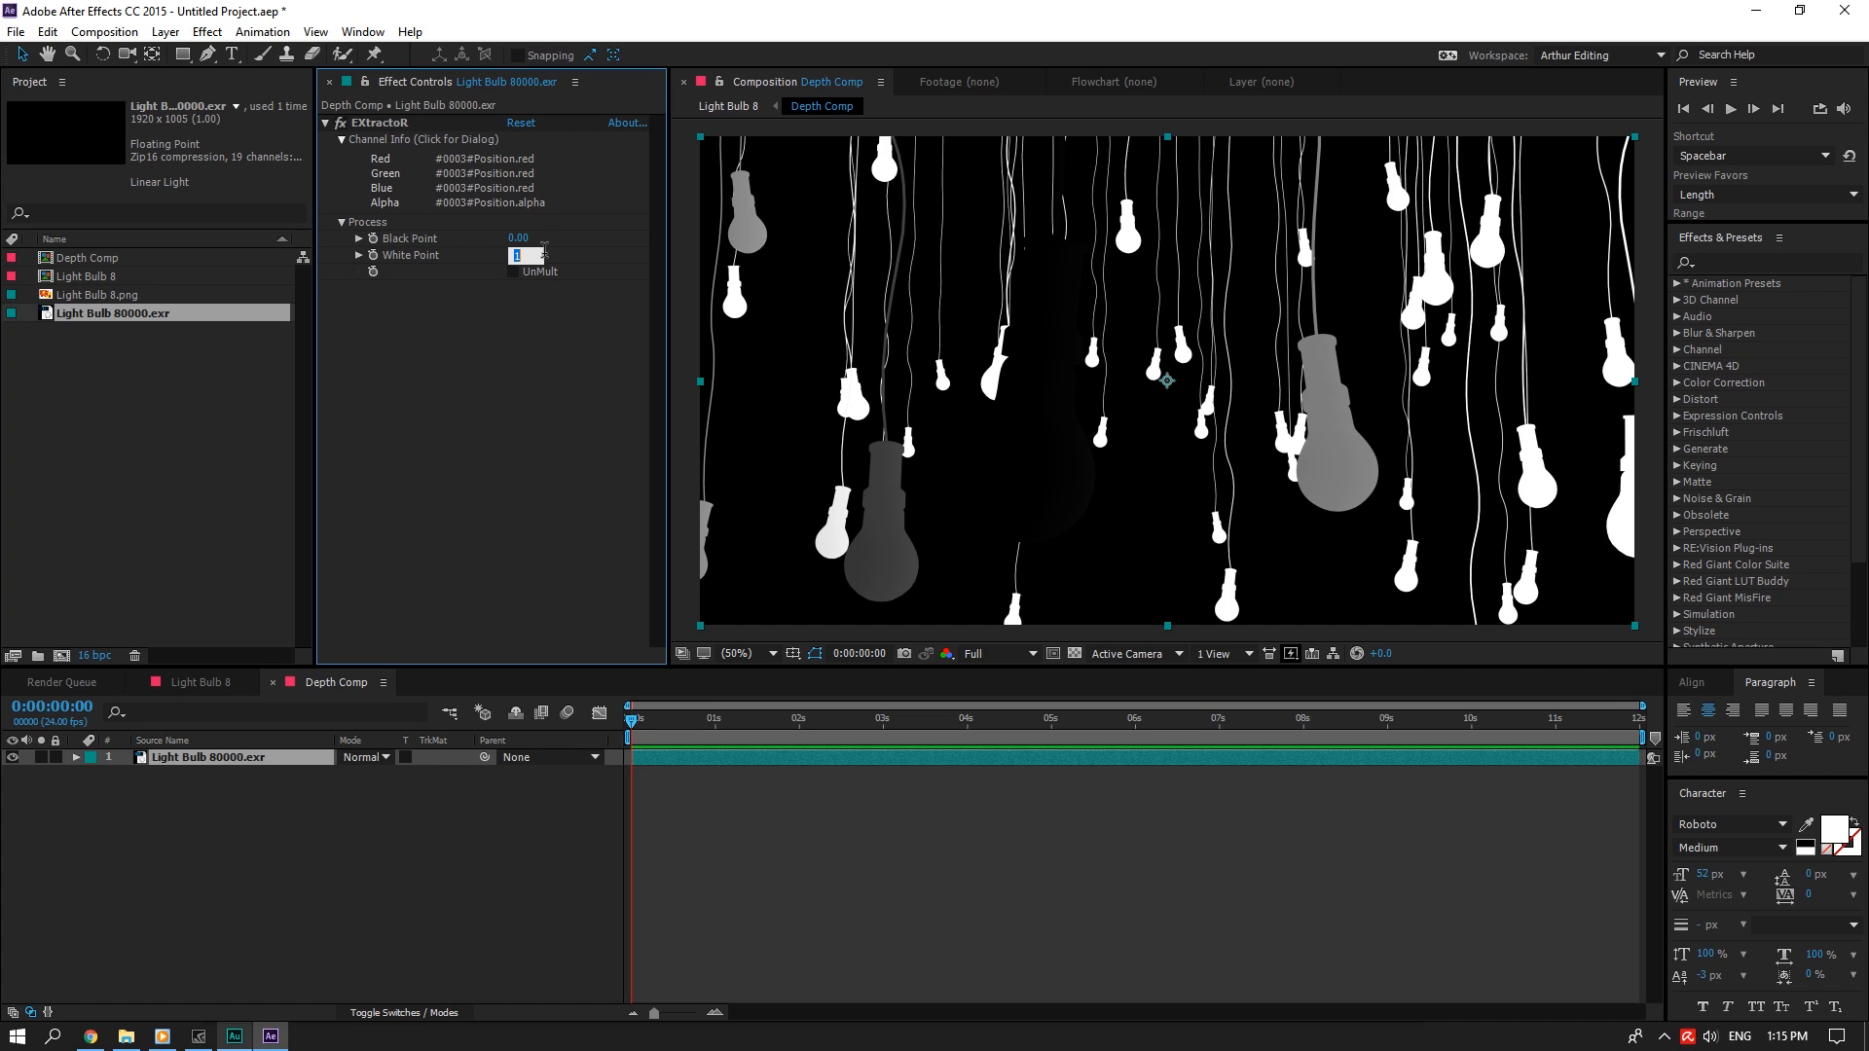
{"action": "key", "text": "Return"}
{"action": "left_click", "coordinate": [518, 239]}
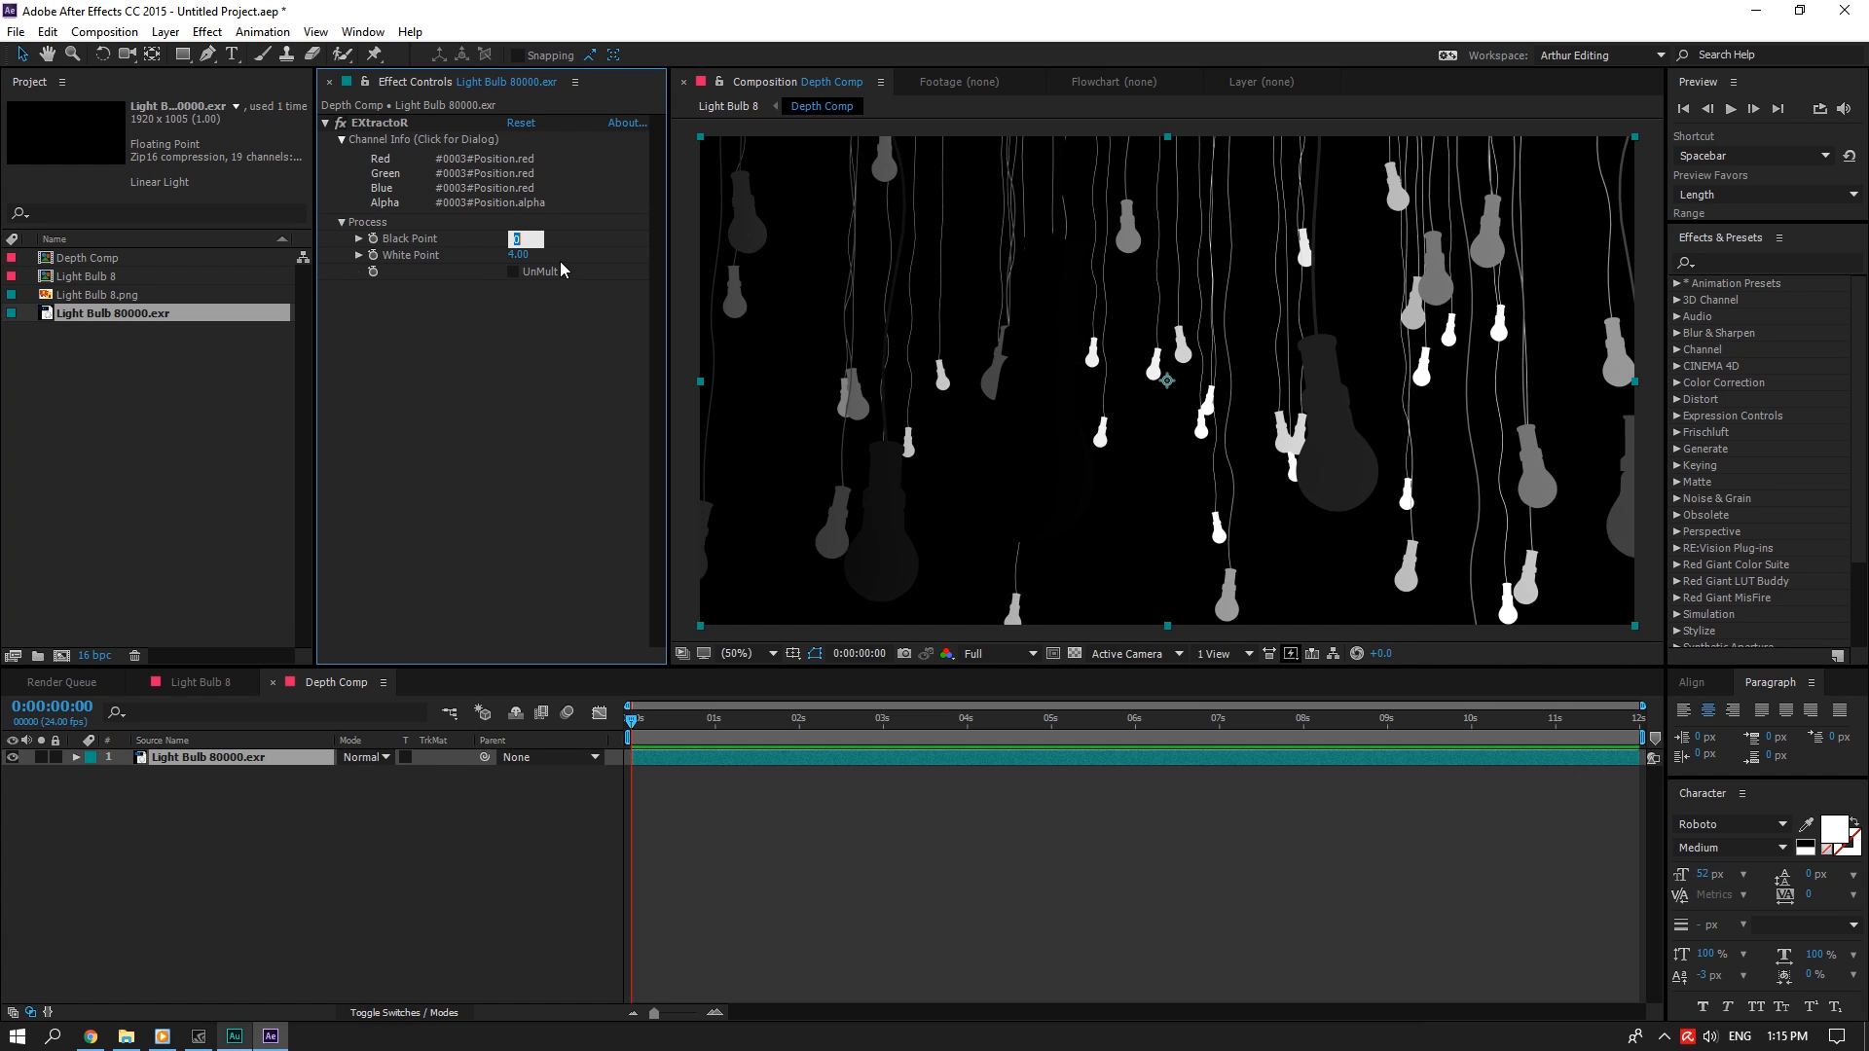
{"action": "type", "text": ".56"}
{"action": "key", "text": "Return"}
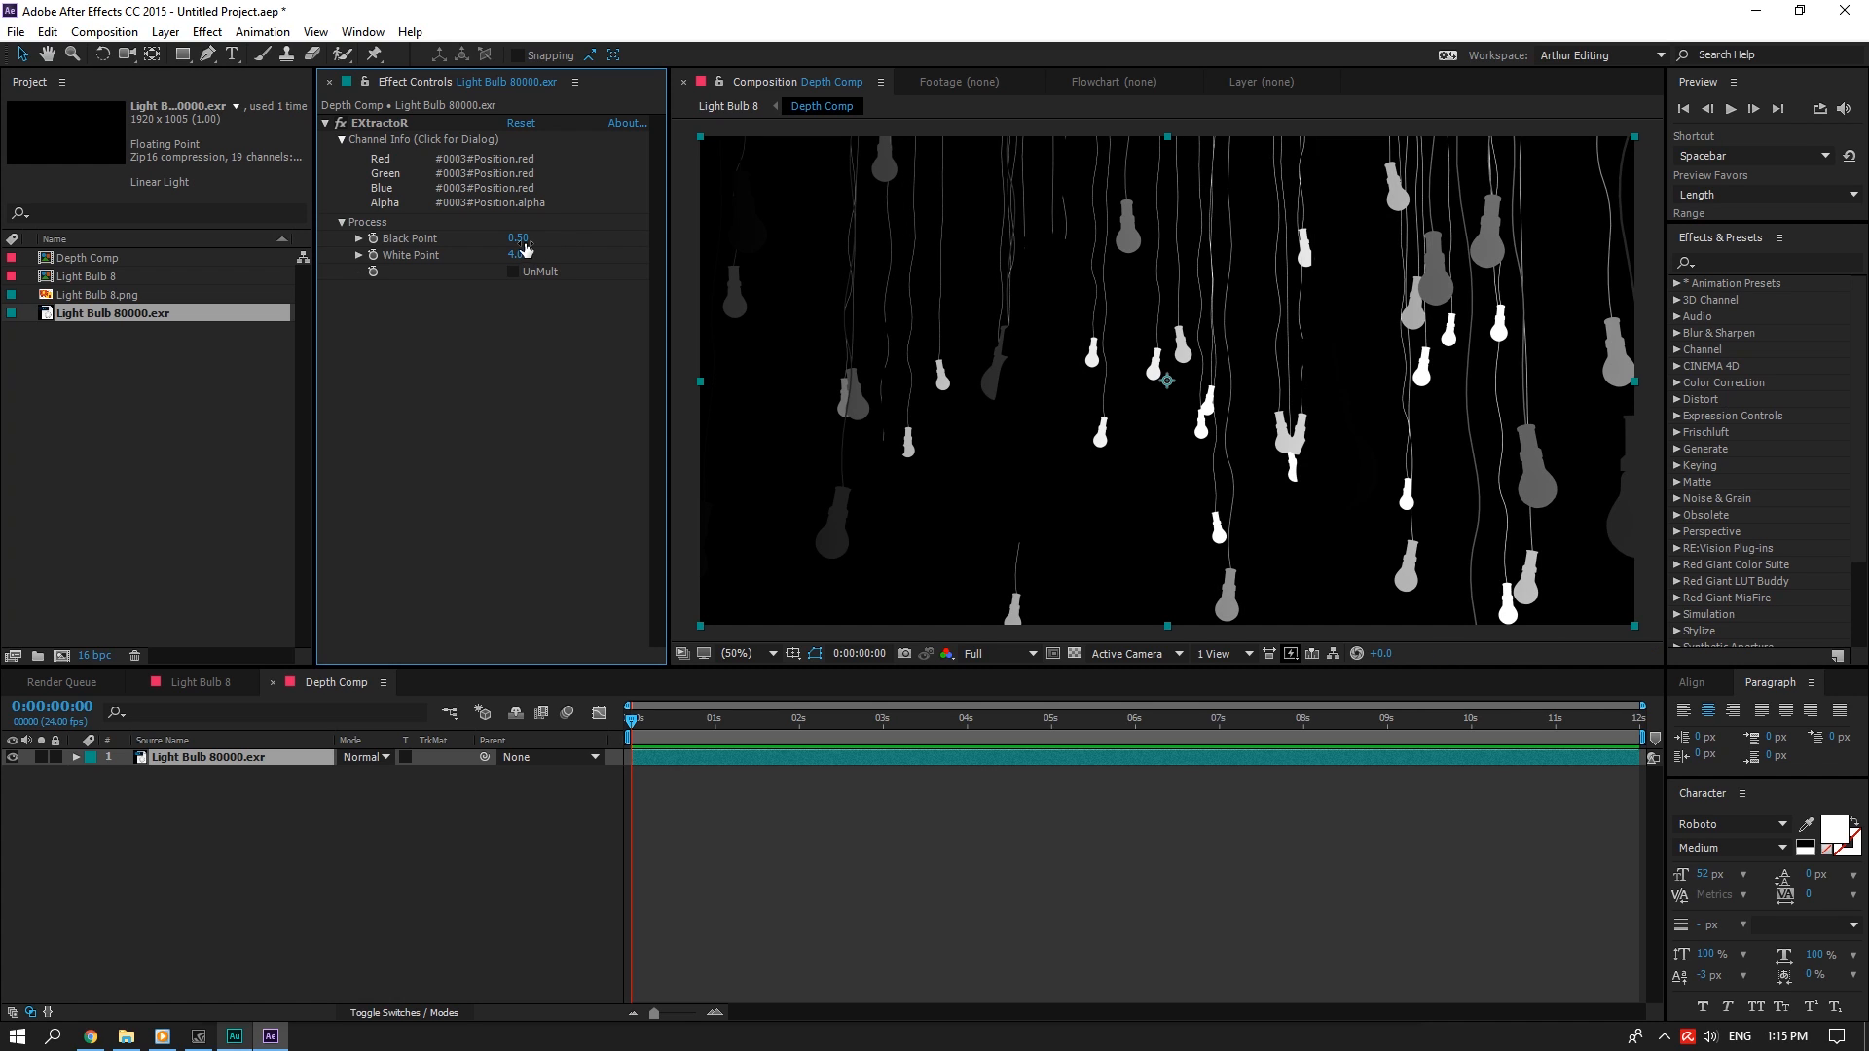
Try a Black Point of -0.5 for EXtractoR and settle on -0.1
{"action": "left_click", "coordinate": [521, 239]}
{"action": "key", "text": "Return"}
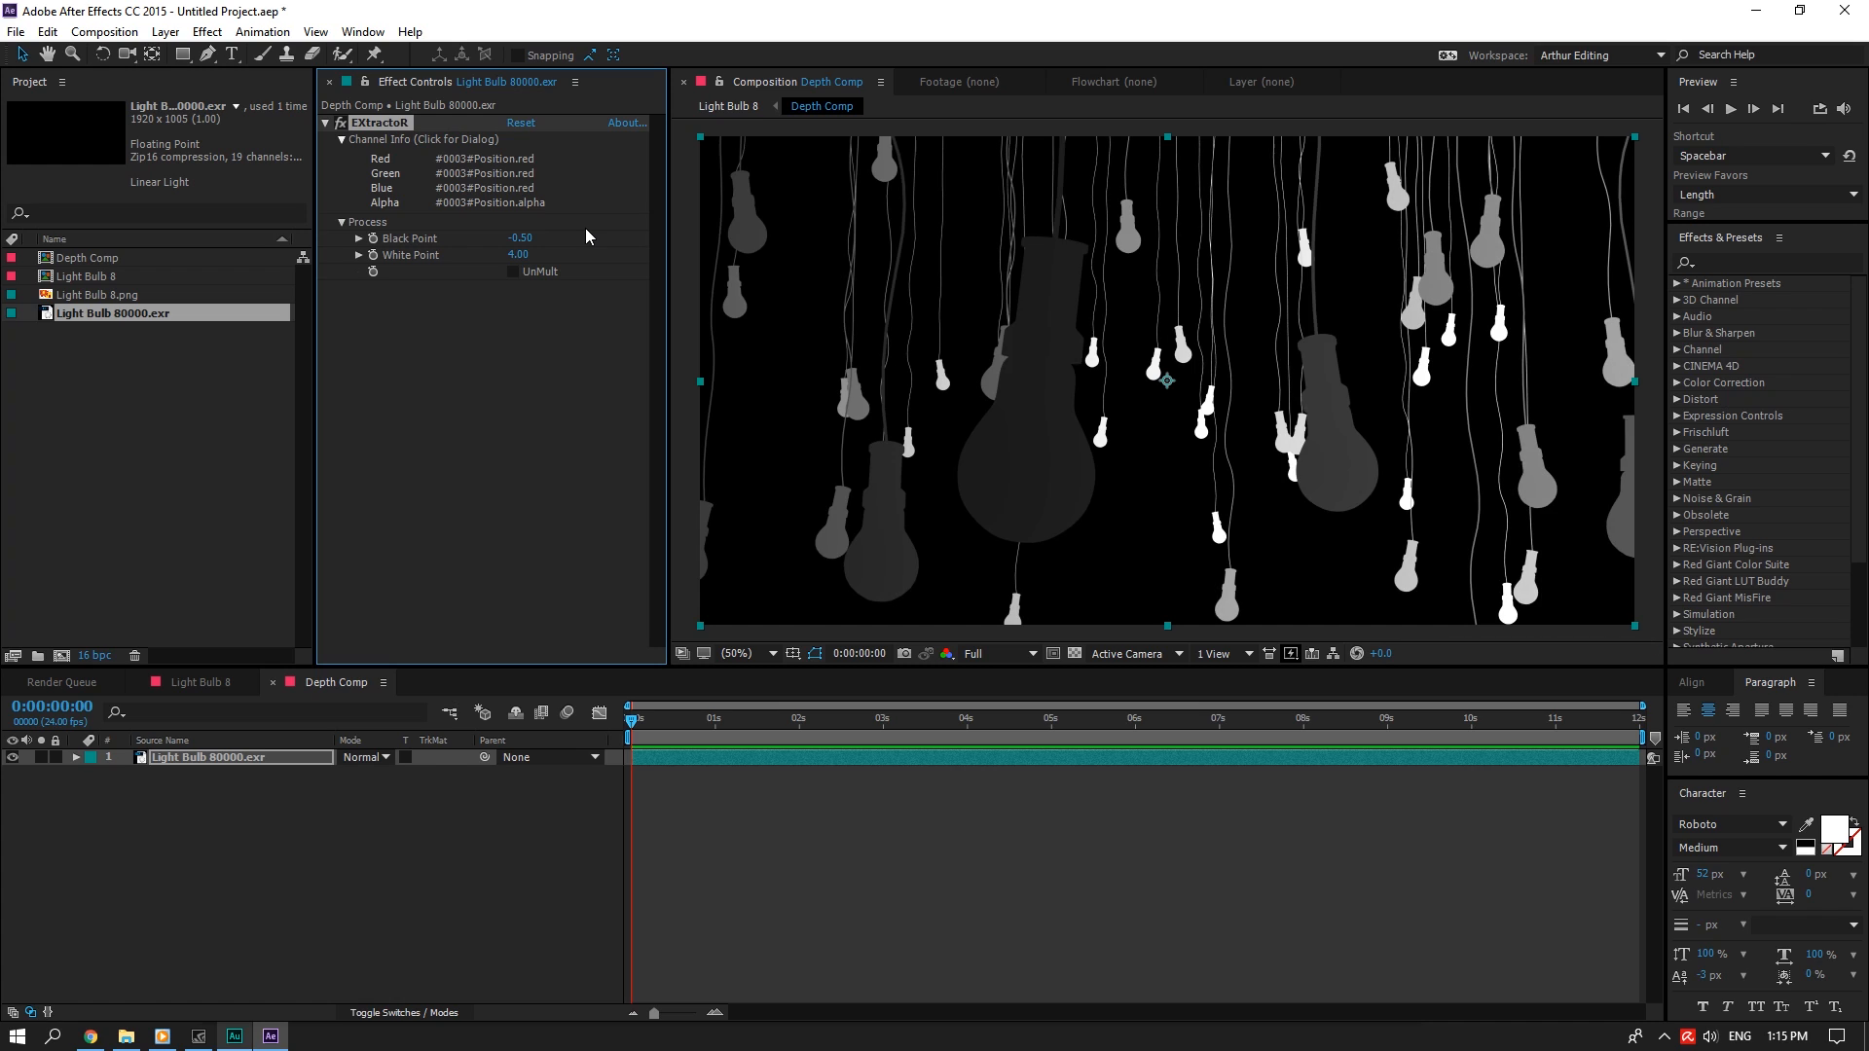
{"action": "left_click", "coordinate": [519, 239]}
{"action": "key", "text": "Return"}
Try a White Point of 5 for EXtractoR and set it back to 4
{"action": "left_click", "coordinate": [520, 240]}
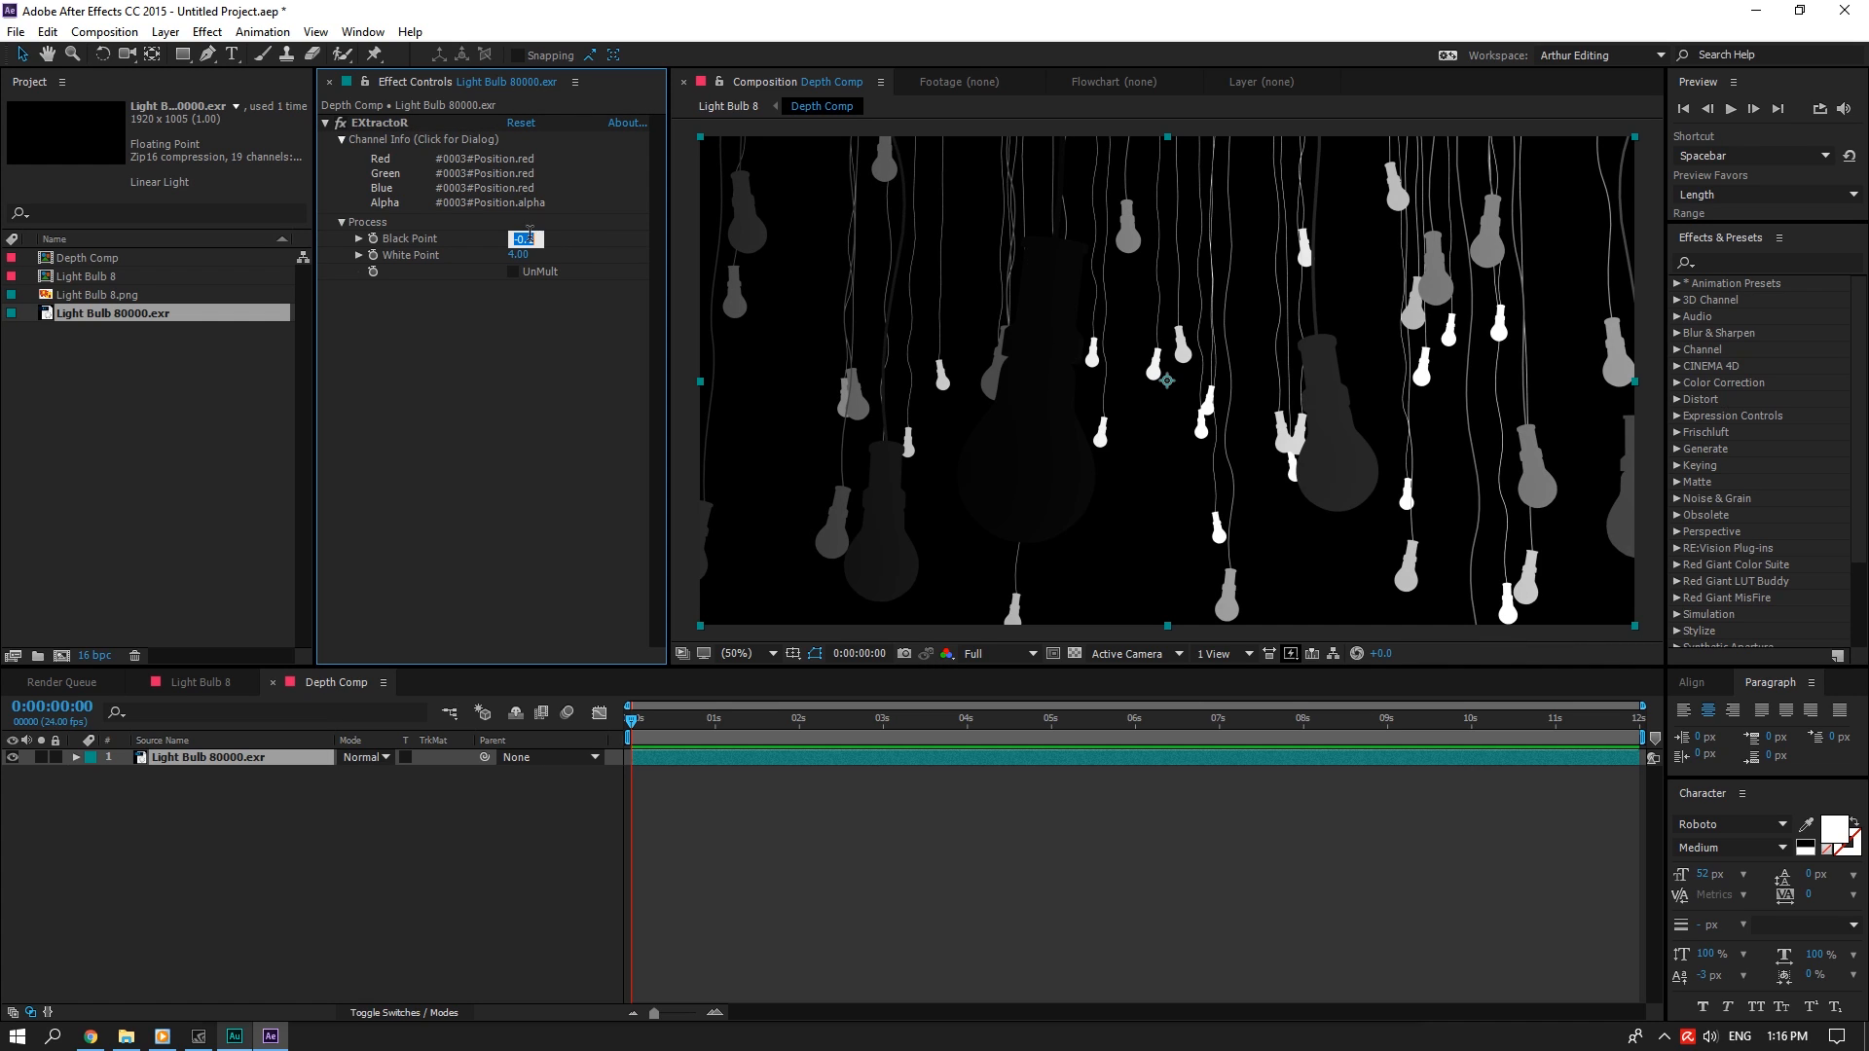
{"action": "key", "text": "Tab"}
{"action": "type", "text": "5"}
{"action": "key", "text": "Return"}
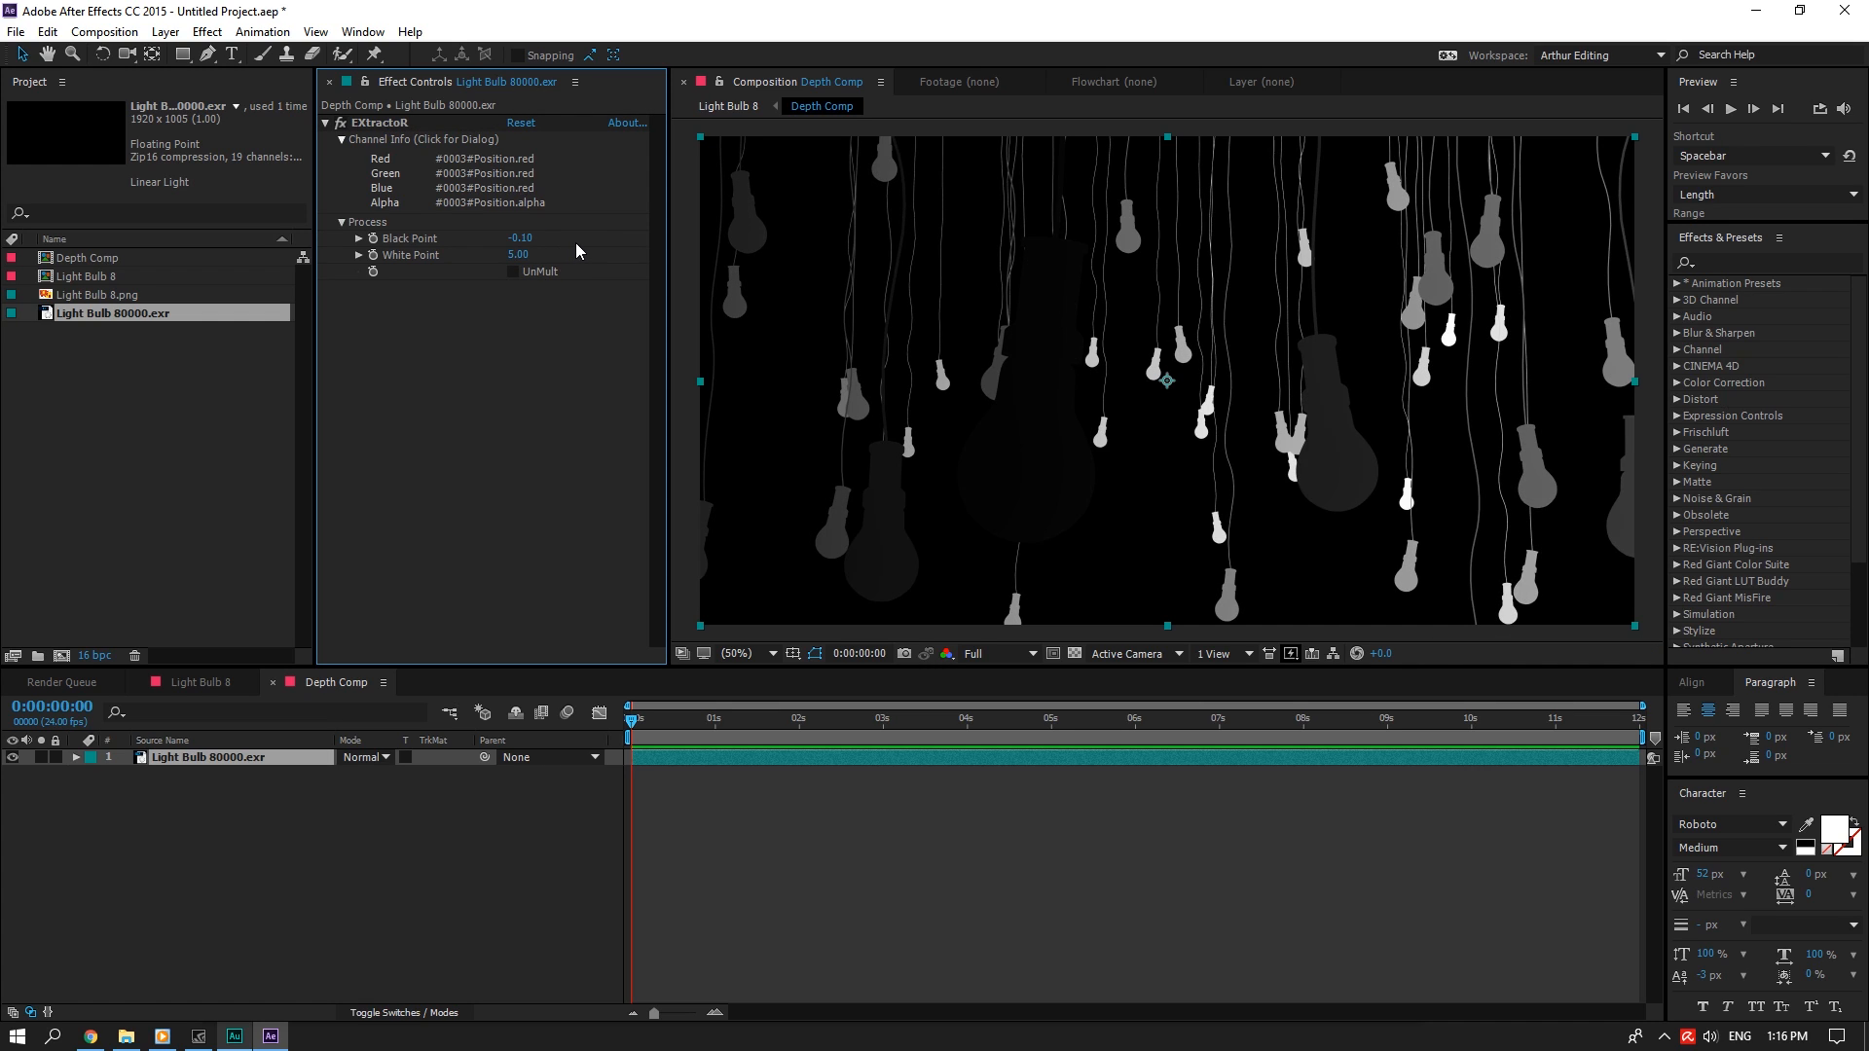
{"action": "left_click", "coordinate": [518, 255]}
{"action": "type", "text": "4"}
{"action": "key", "text": "Return"}
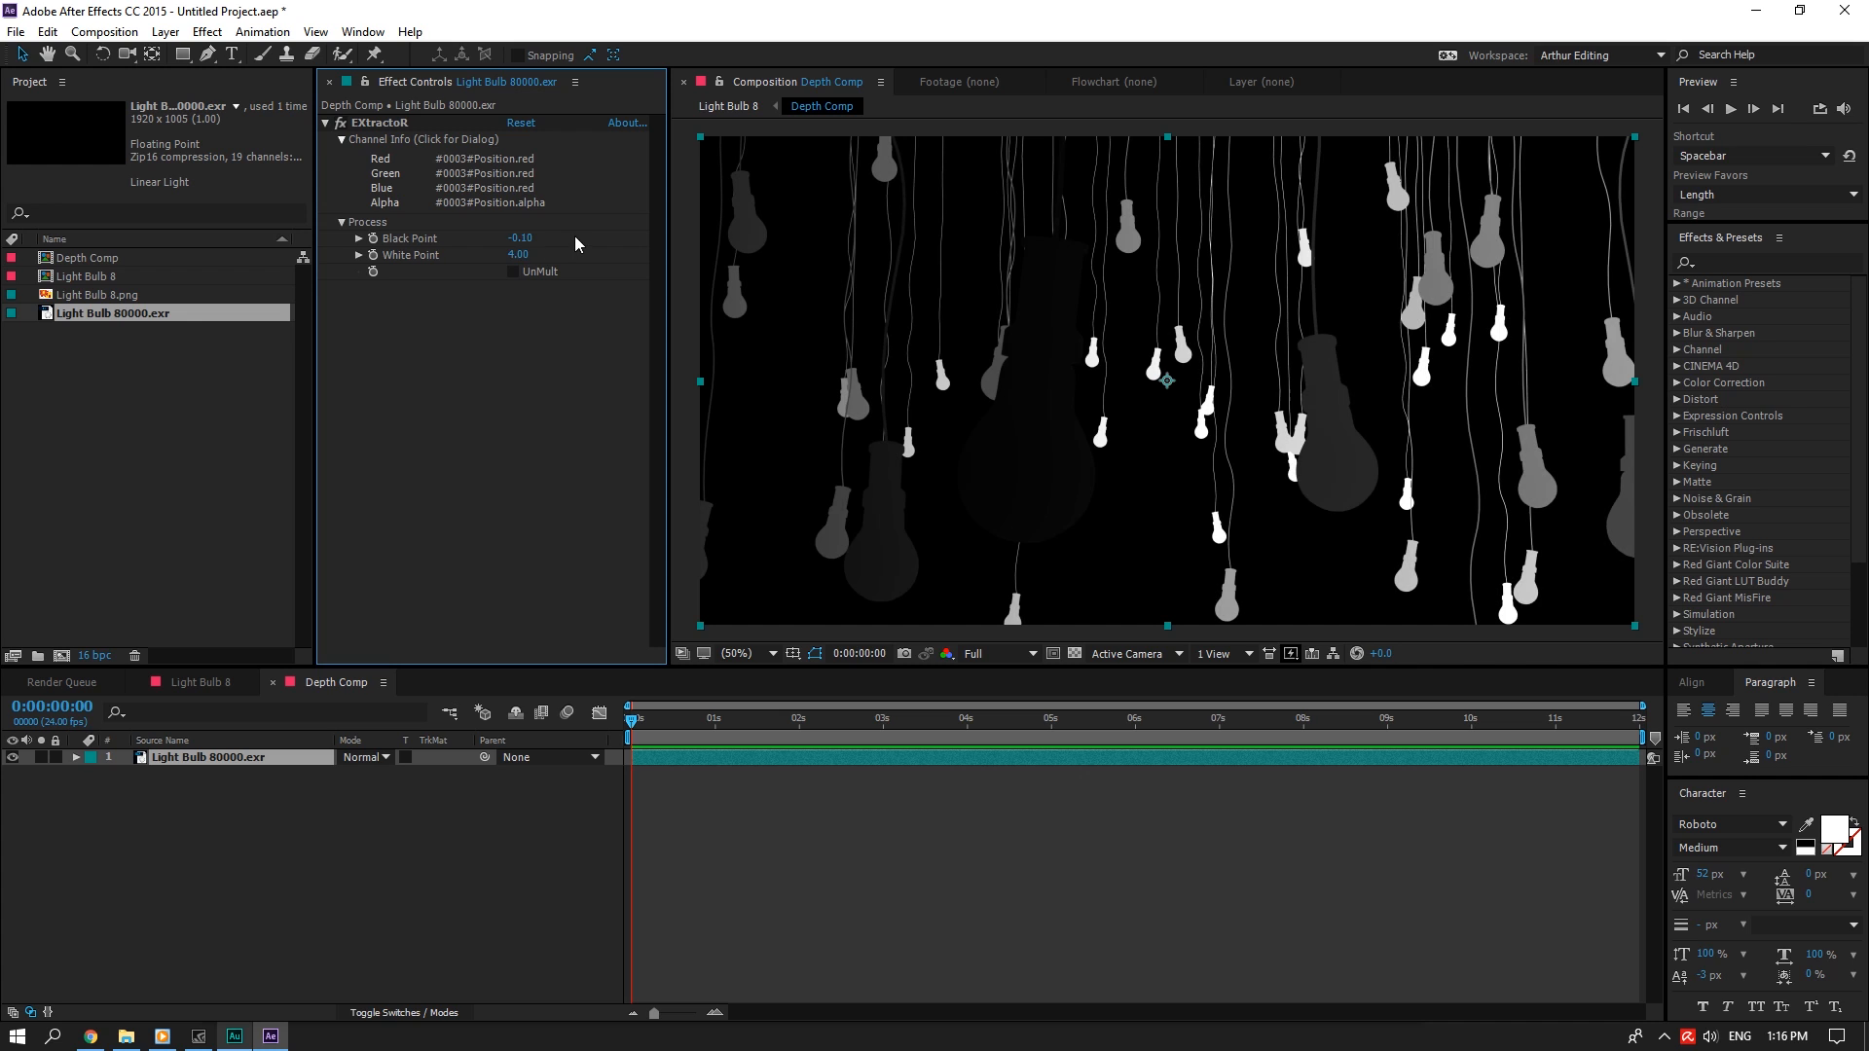
Create a black 1920 x 1005 px solid named BG and place it beneath the EXR layer
{"action": "right_click", "coordinate": [161, 826]}
{"action": "mouse_move", "coordinate": [223, 834]}
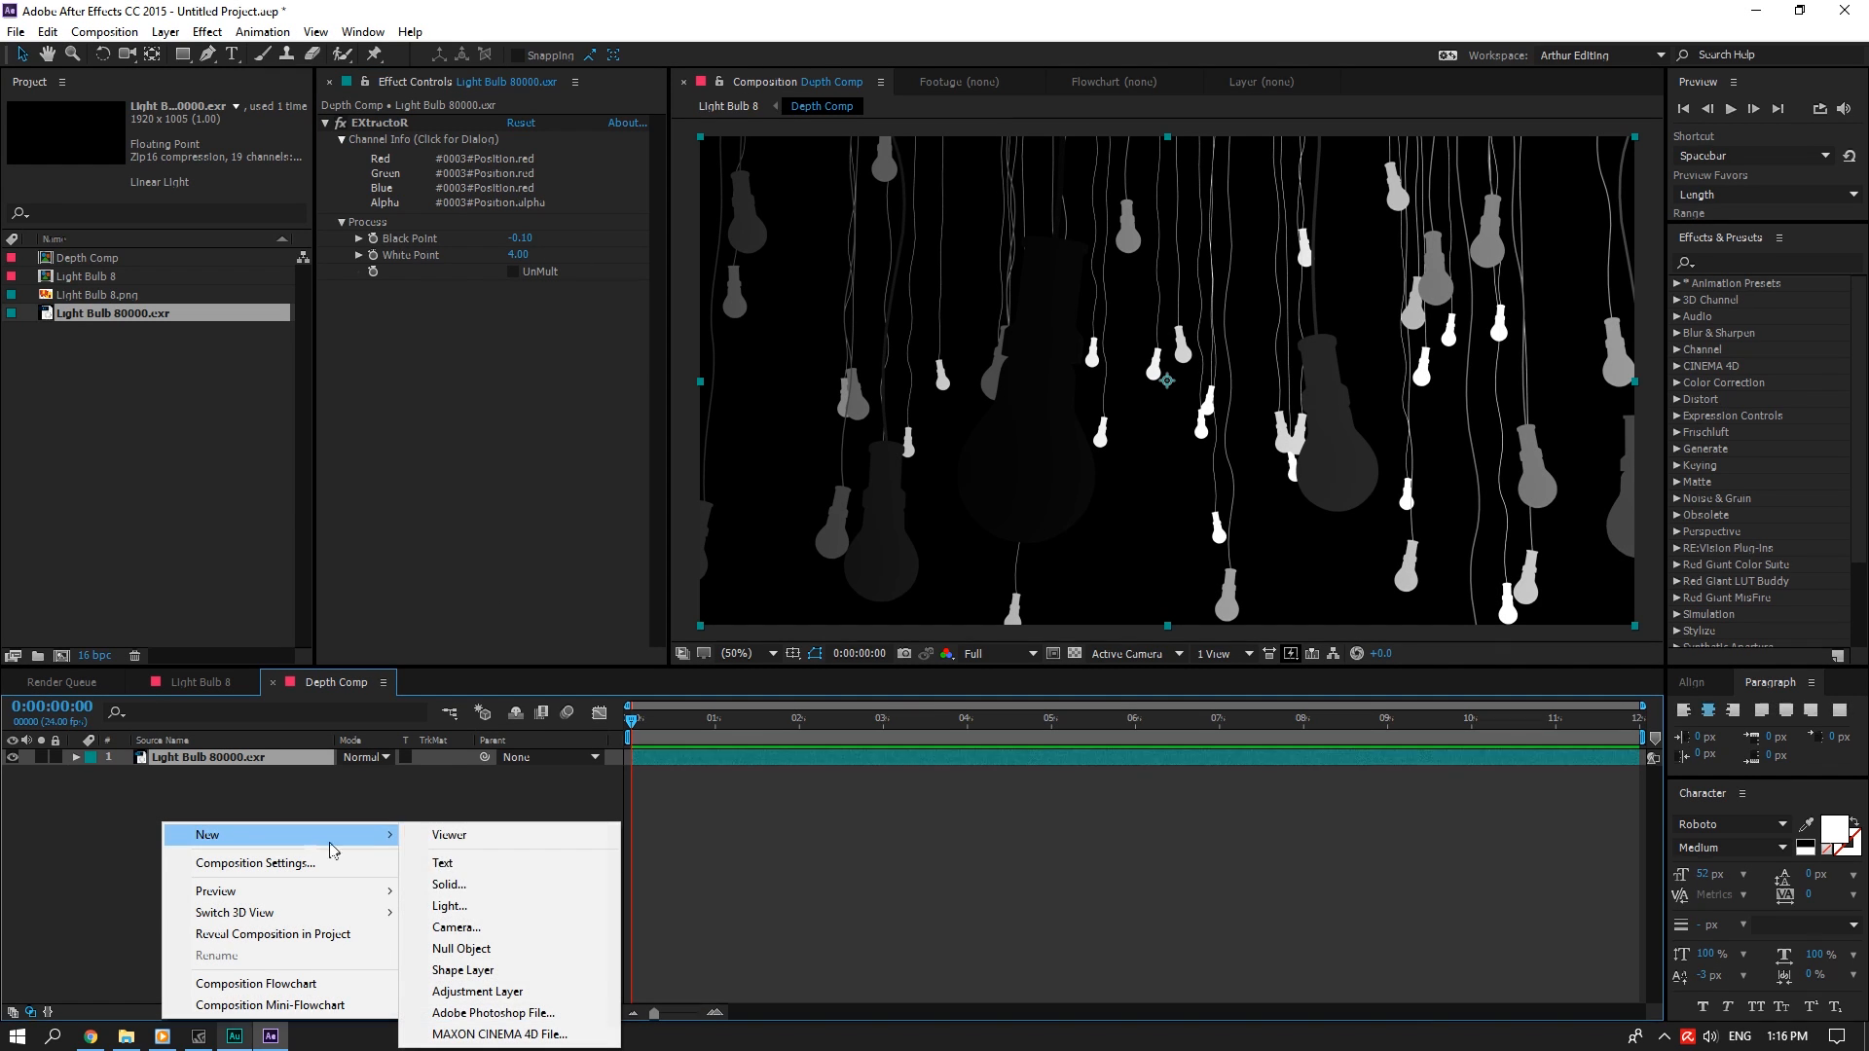
{"action": "left_click", "coordinate": [480, 887]}
{"action": "type", "text": "BG"}
{"action": "left_click", "coordinate": [1351, 706]}
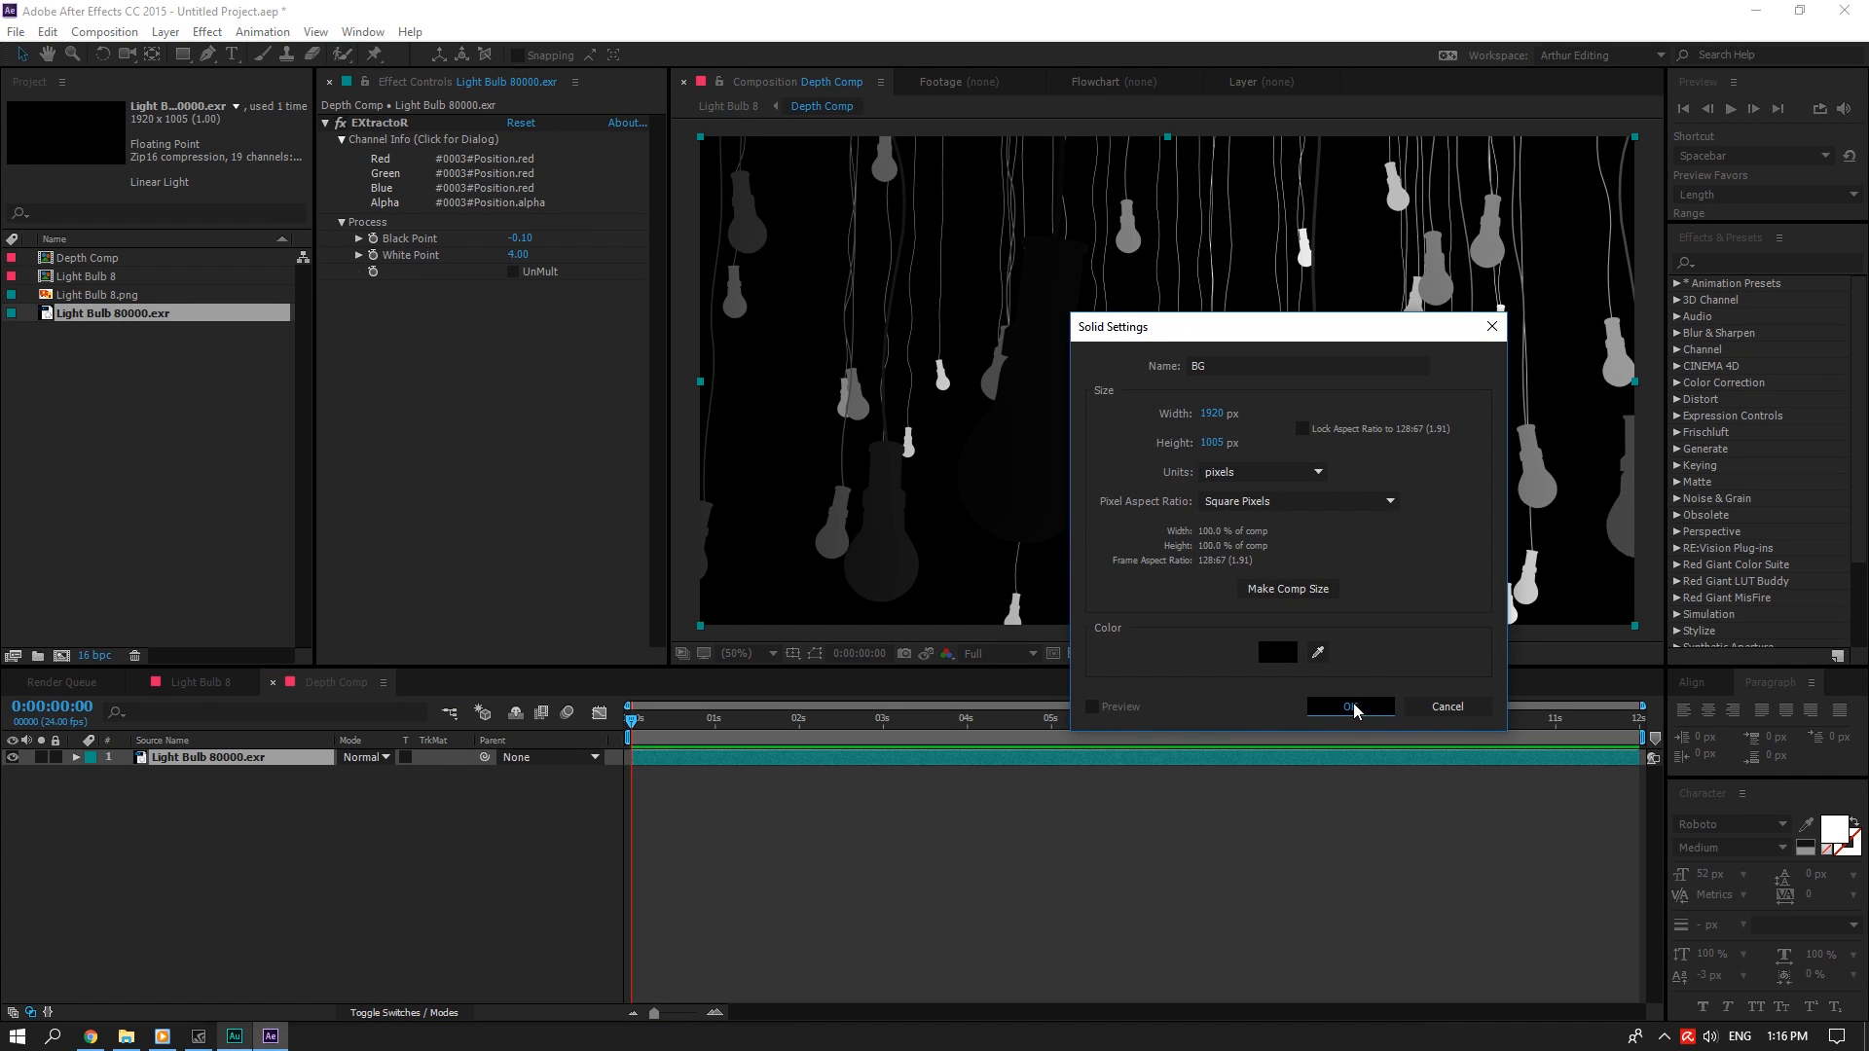
{"action": "left_click", "coordinate": [263, 756]}
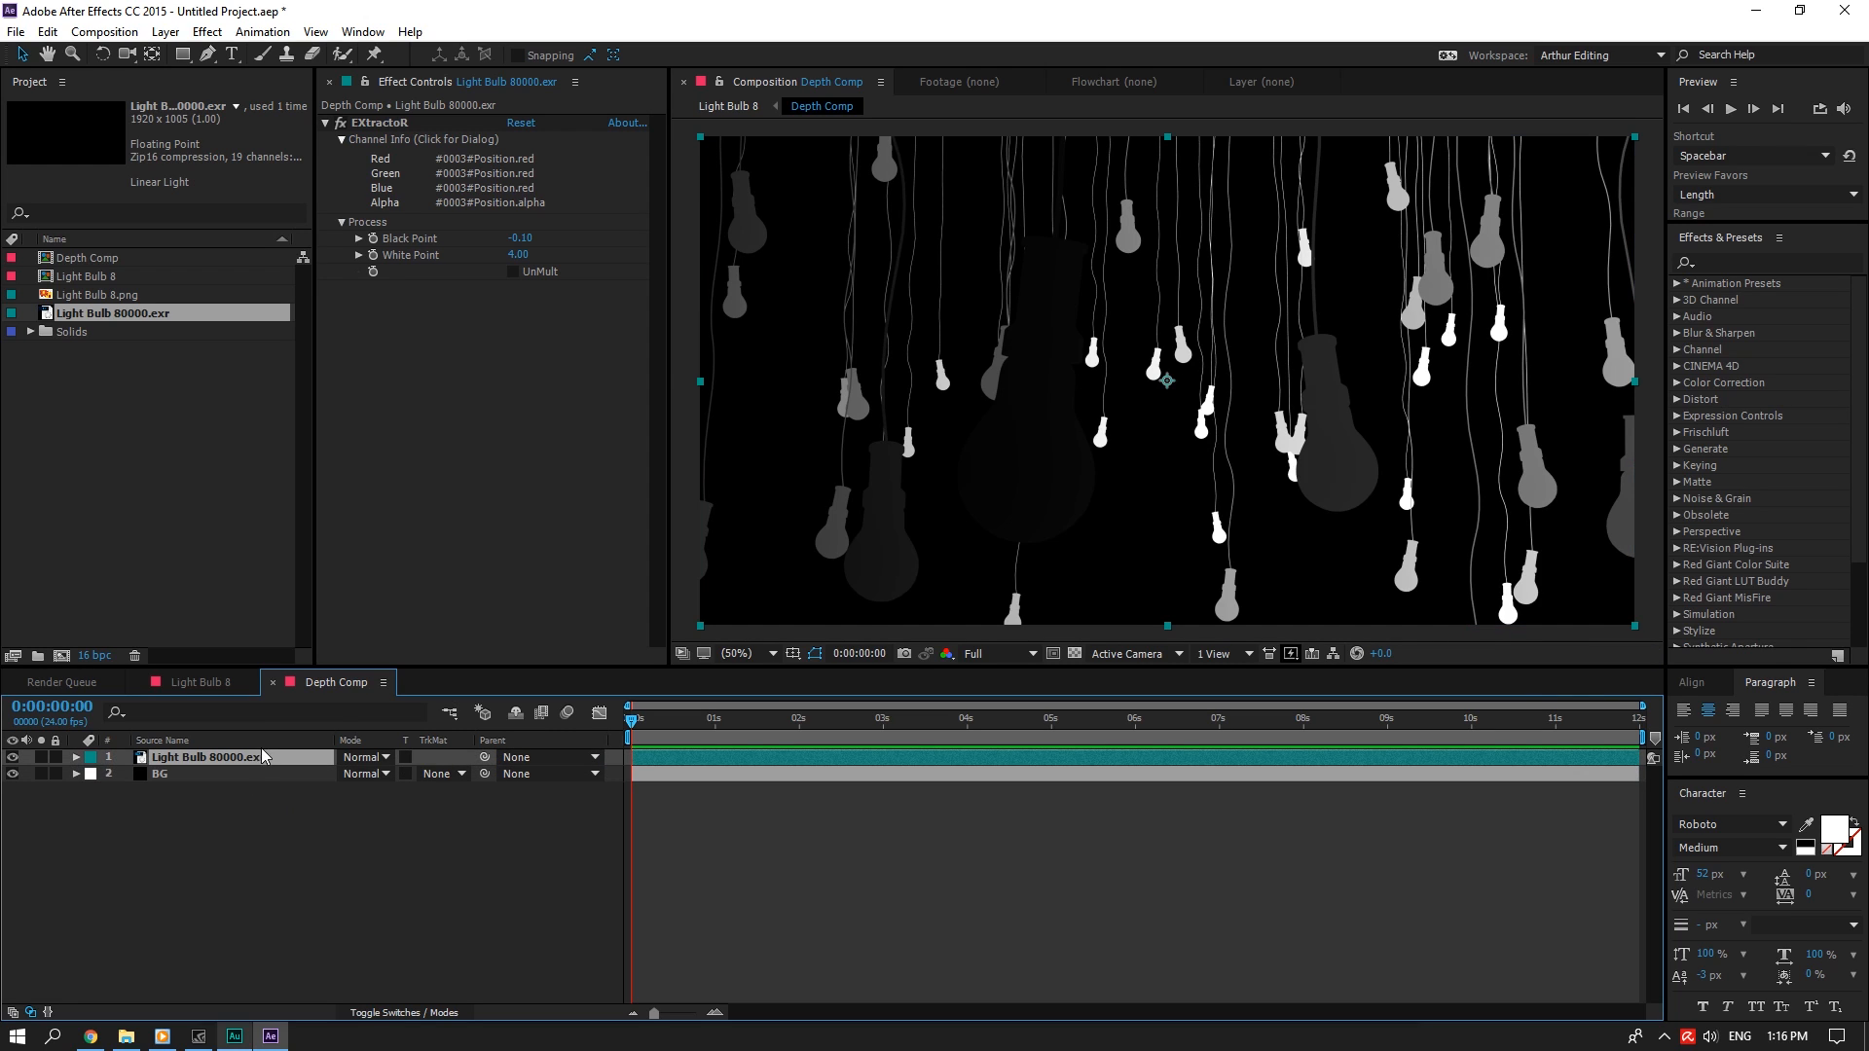
Find the Invert effect and apply it to the EXR layer in Depth Comp
{"action": "left_click", "coordinate": [1745, 251]}
{"action": "left_click", "coordinate": [1753, 262]}
{"action": "type", "text": "im"}
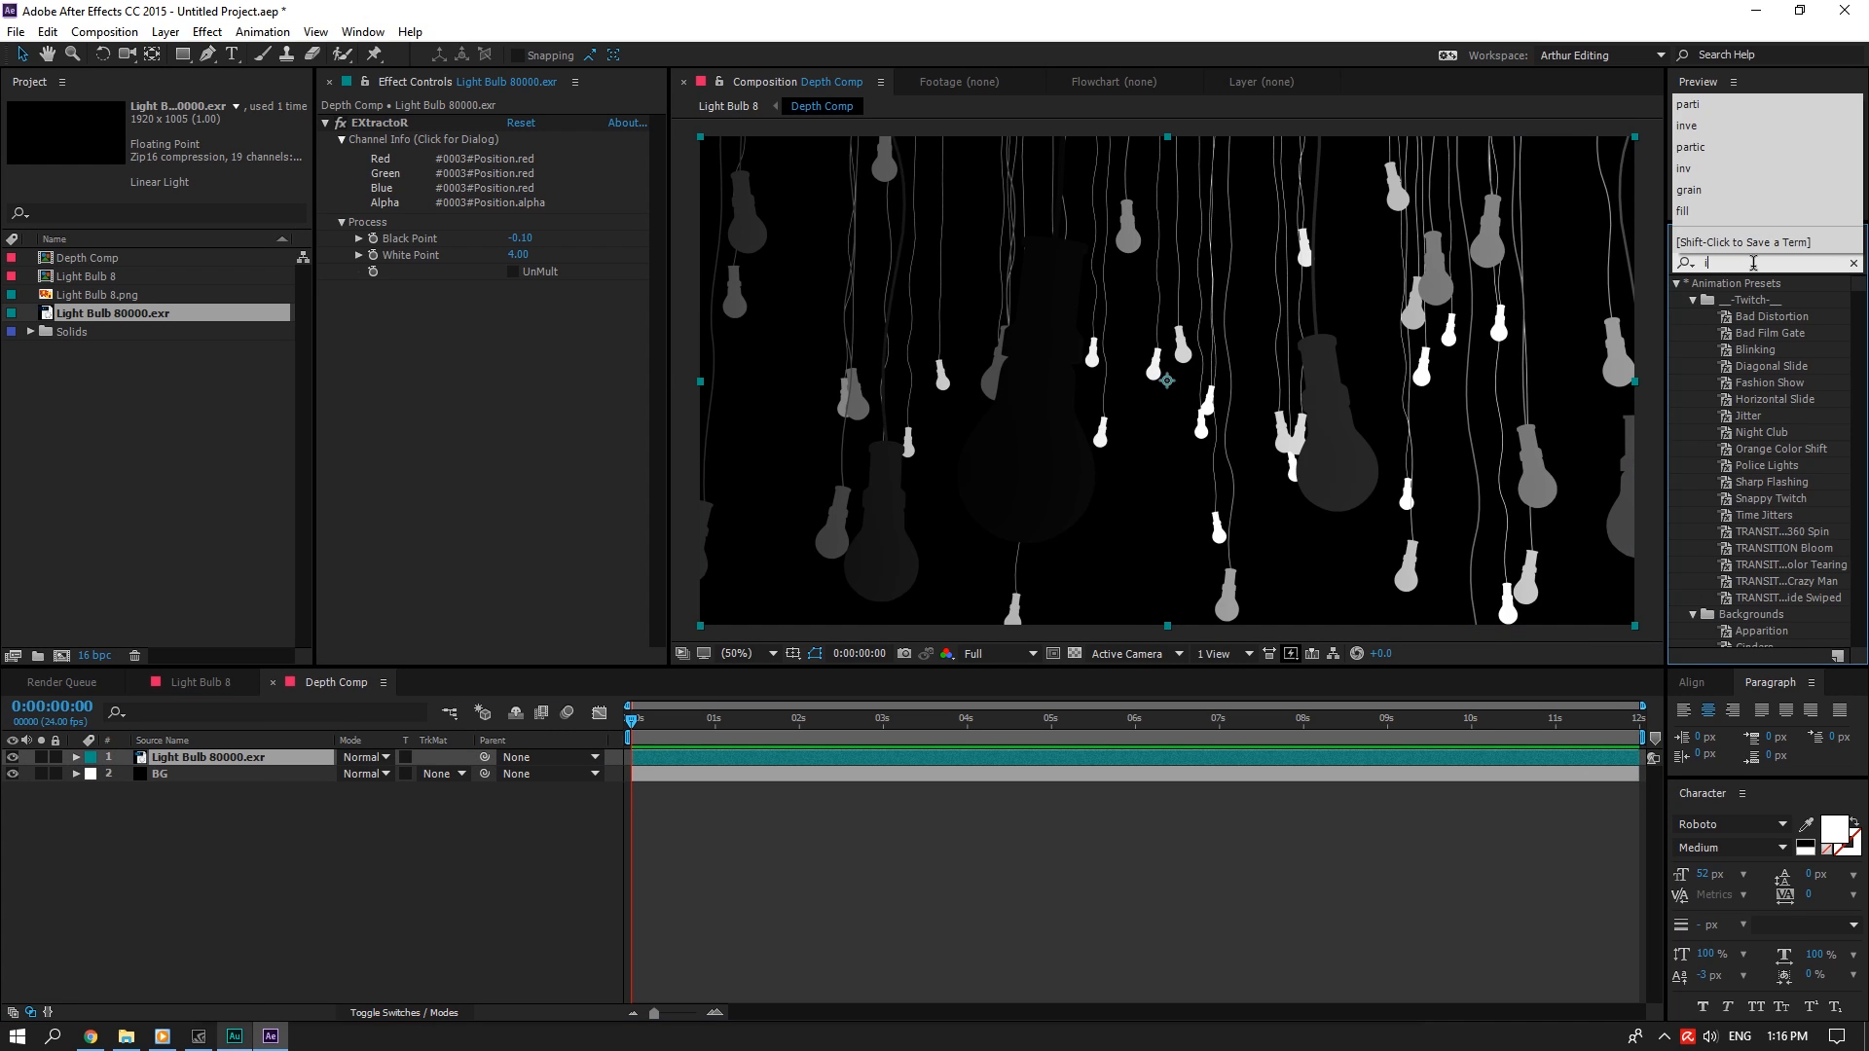
{"action": "double_click", "coordinate": [1706, 263]}
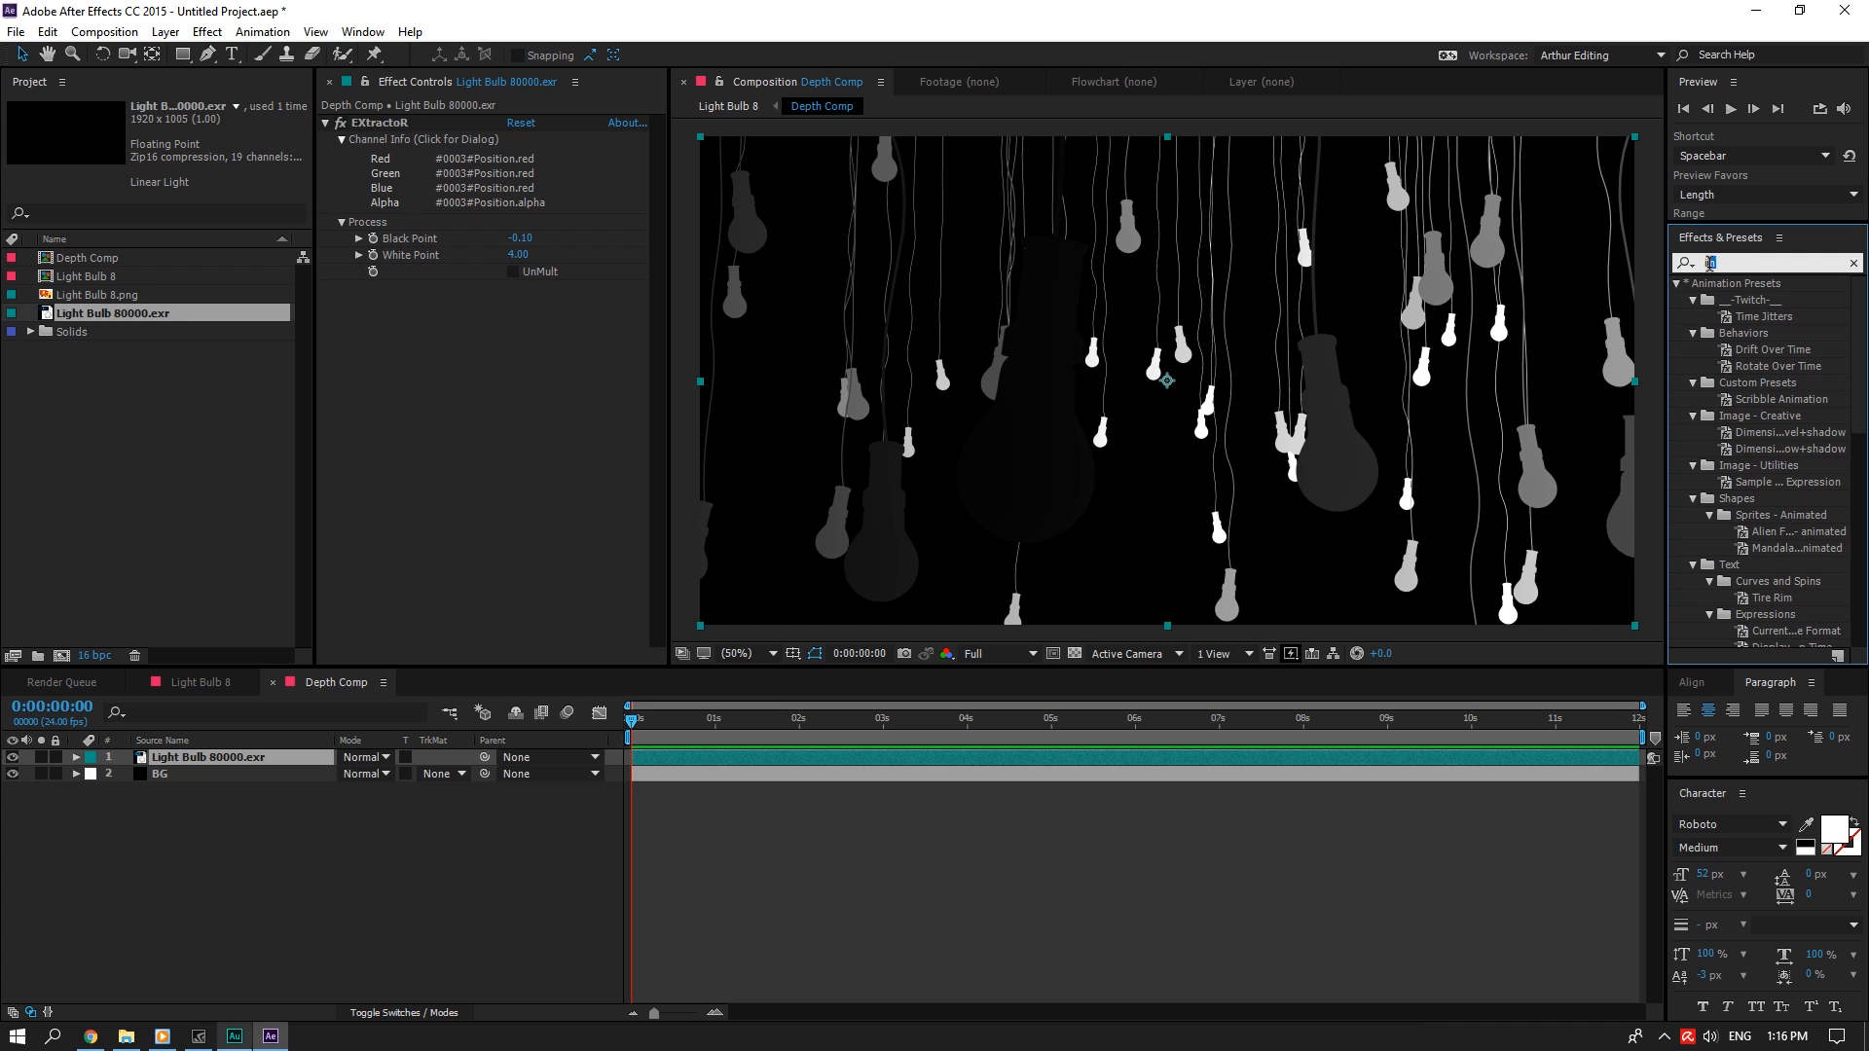
{"action": "type", "text": "inv"}
{"action": "left_click_drag", "start_coordinate": [1732, 350], "coordinate": [871, 565]}
Examine the edges of the small background bulbs and cords in the inverted depth pass at up to 400% magnification
{"action": "key", "text": "period"}
{"action": "key", "text": "period"}
{"action": "key", "text": "period"}
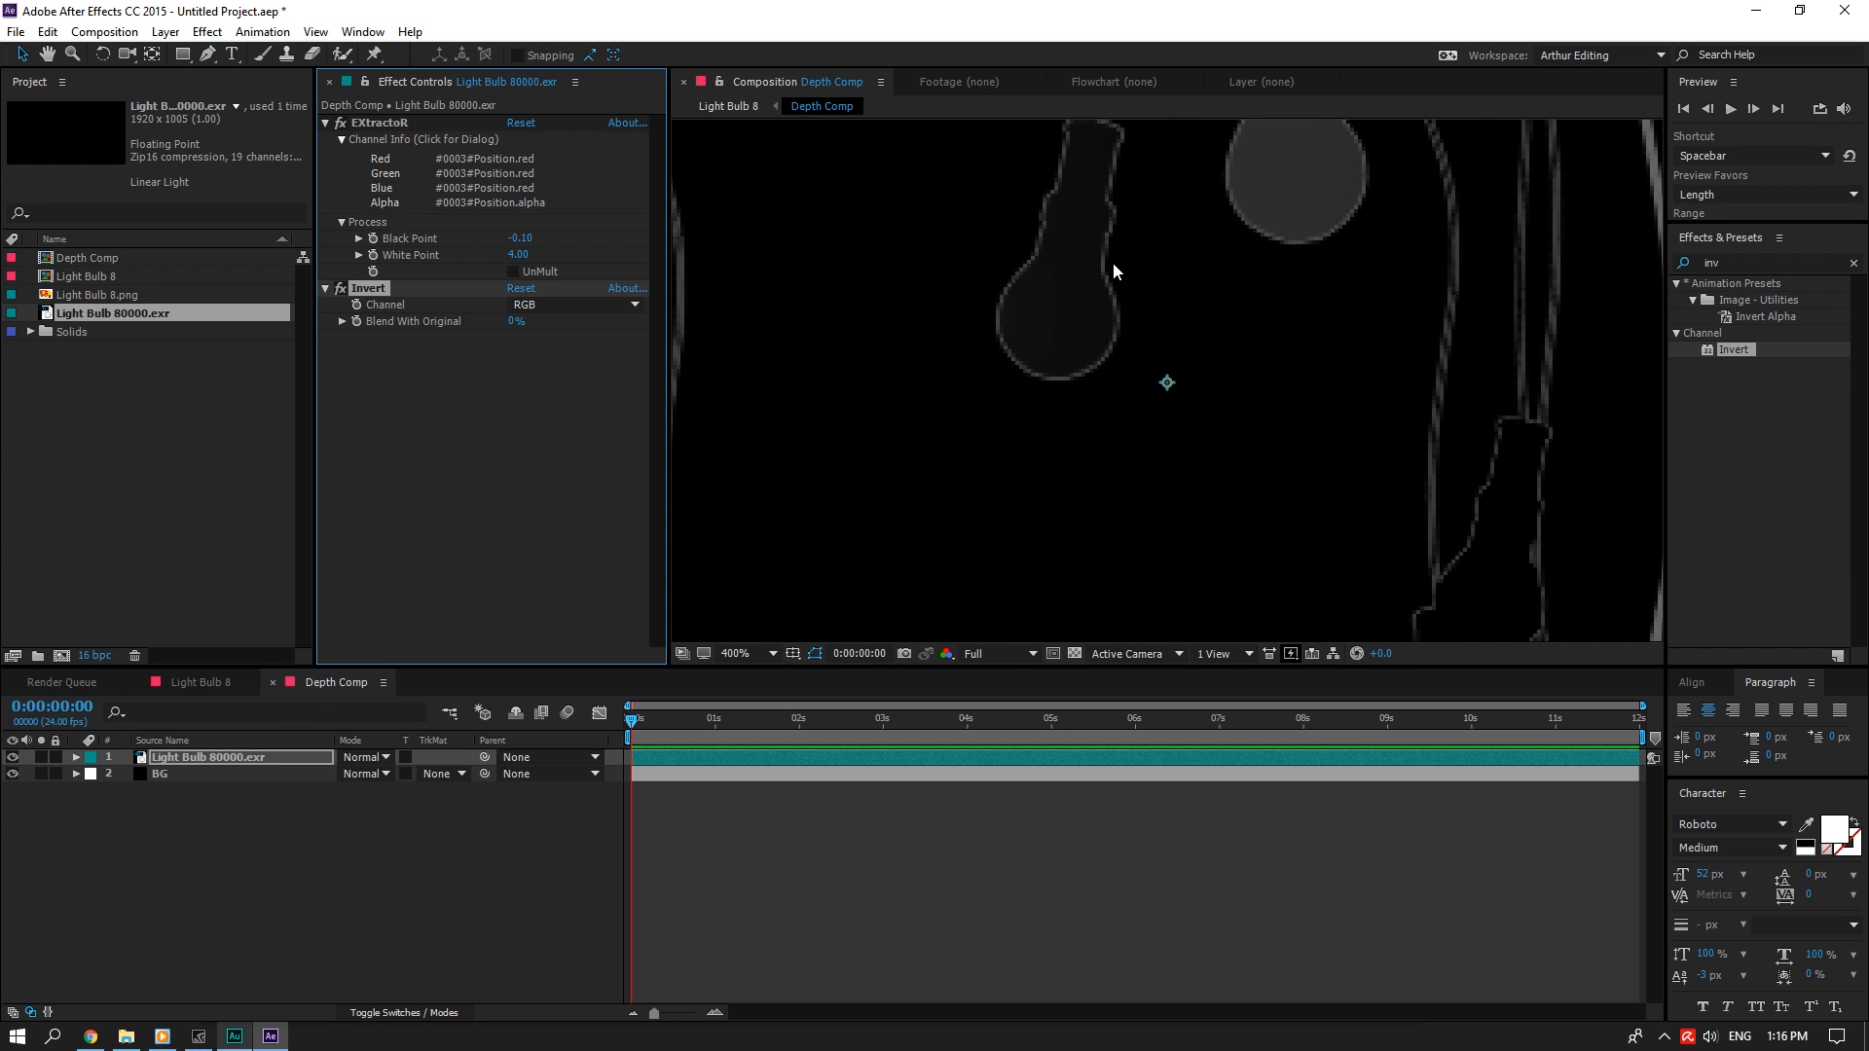
{"action": "left_click_drag", "start_coordinate": [1478, 519], "coordinate": [1283, 365]}
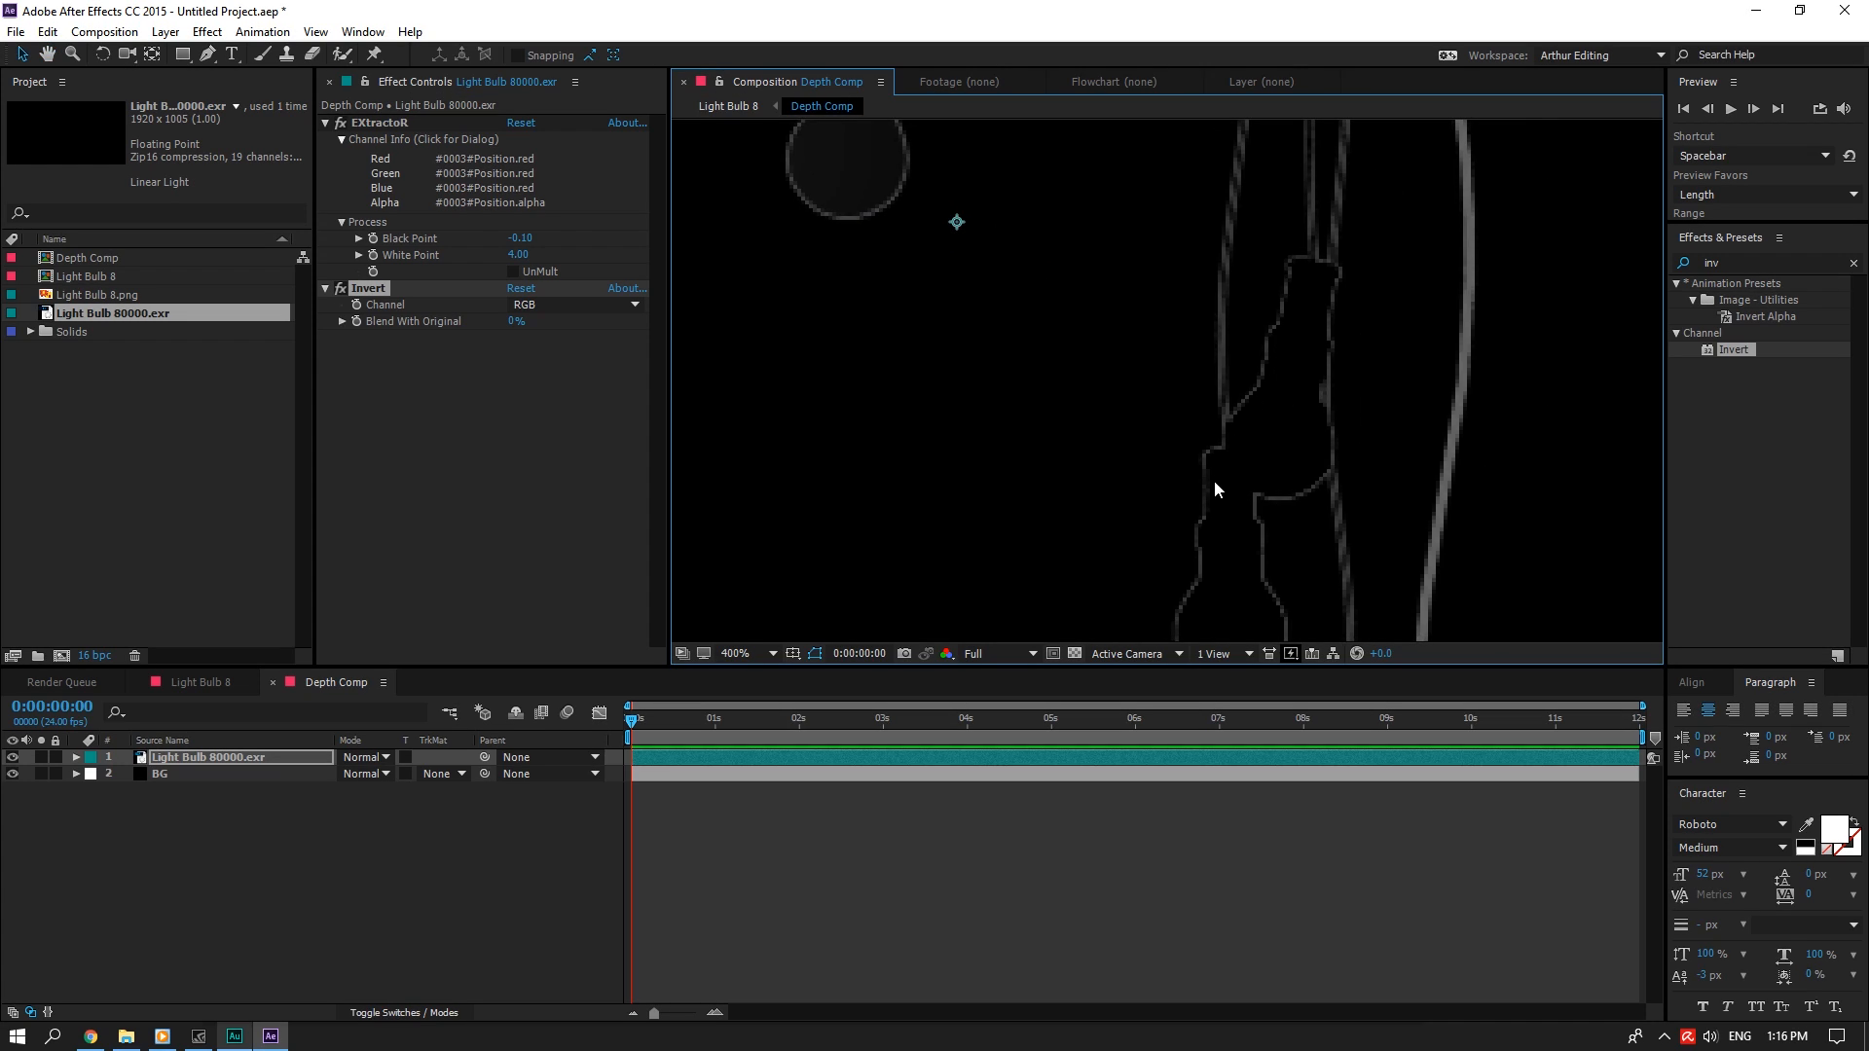
{"action": "key", "text": "comma"}
{"action": "key", "text": "comma"}
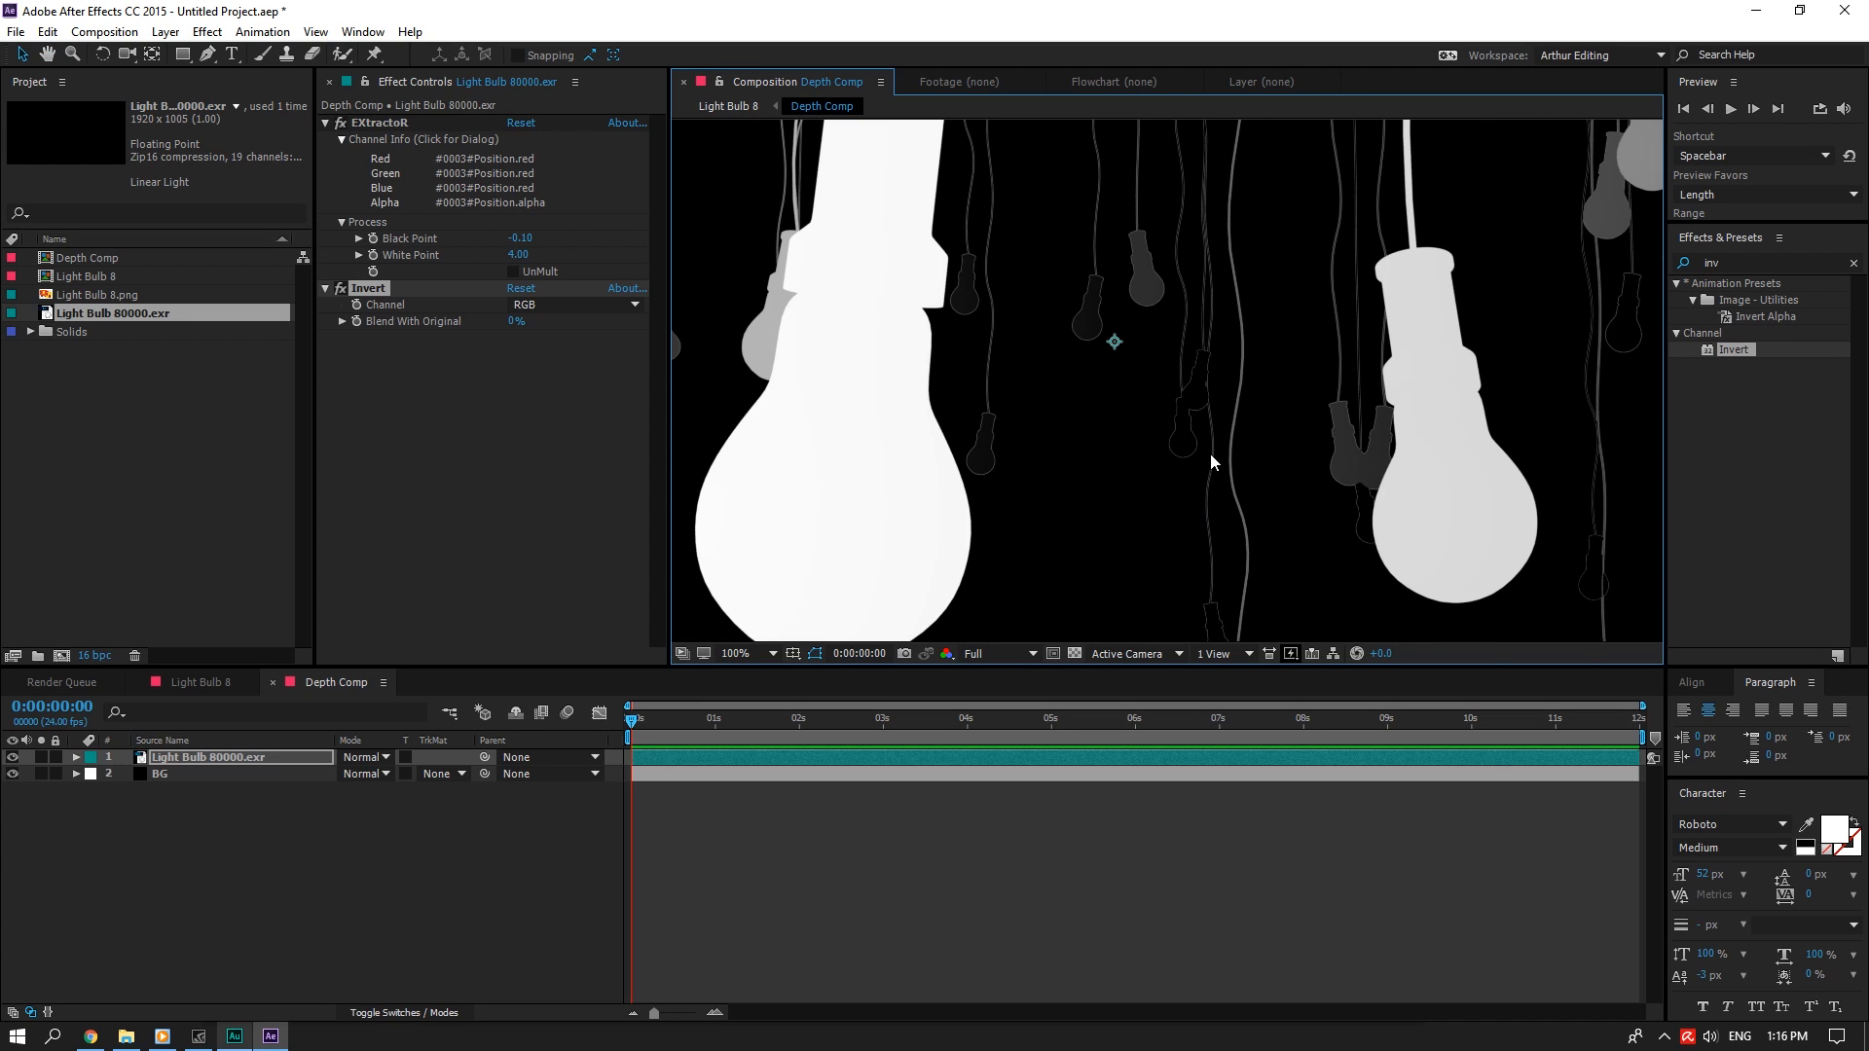
Fit the depth pass in the viewer and switch to the Light Bulb 8 composition
{"action": "left_click", "coordinate": [1854, 267]}
{"action": "left_click", "coordinate": [742, 653]}
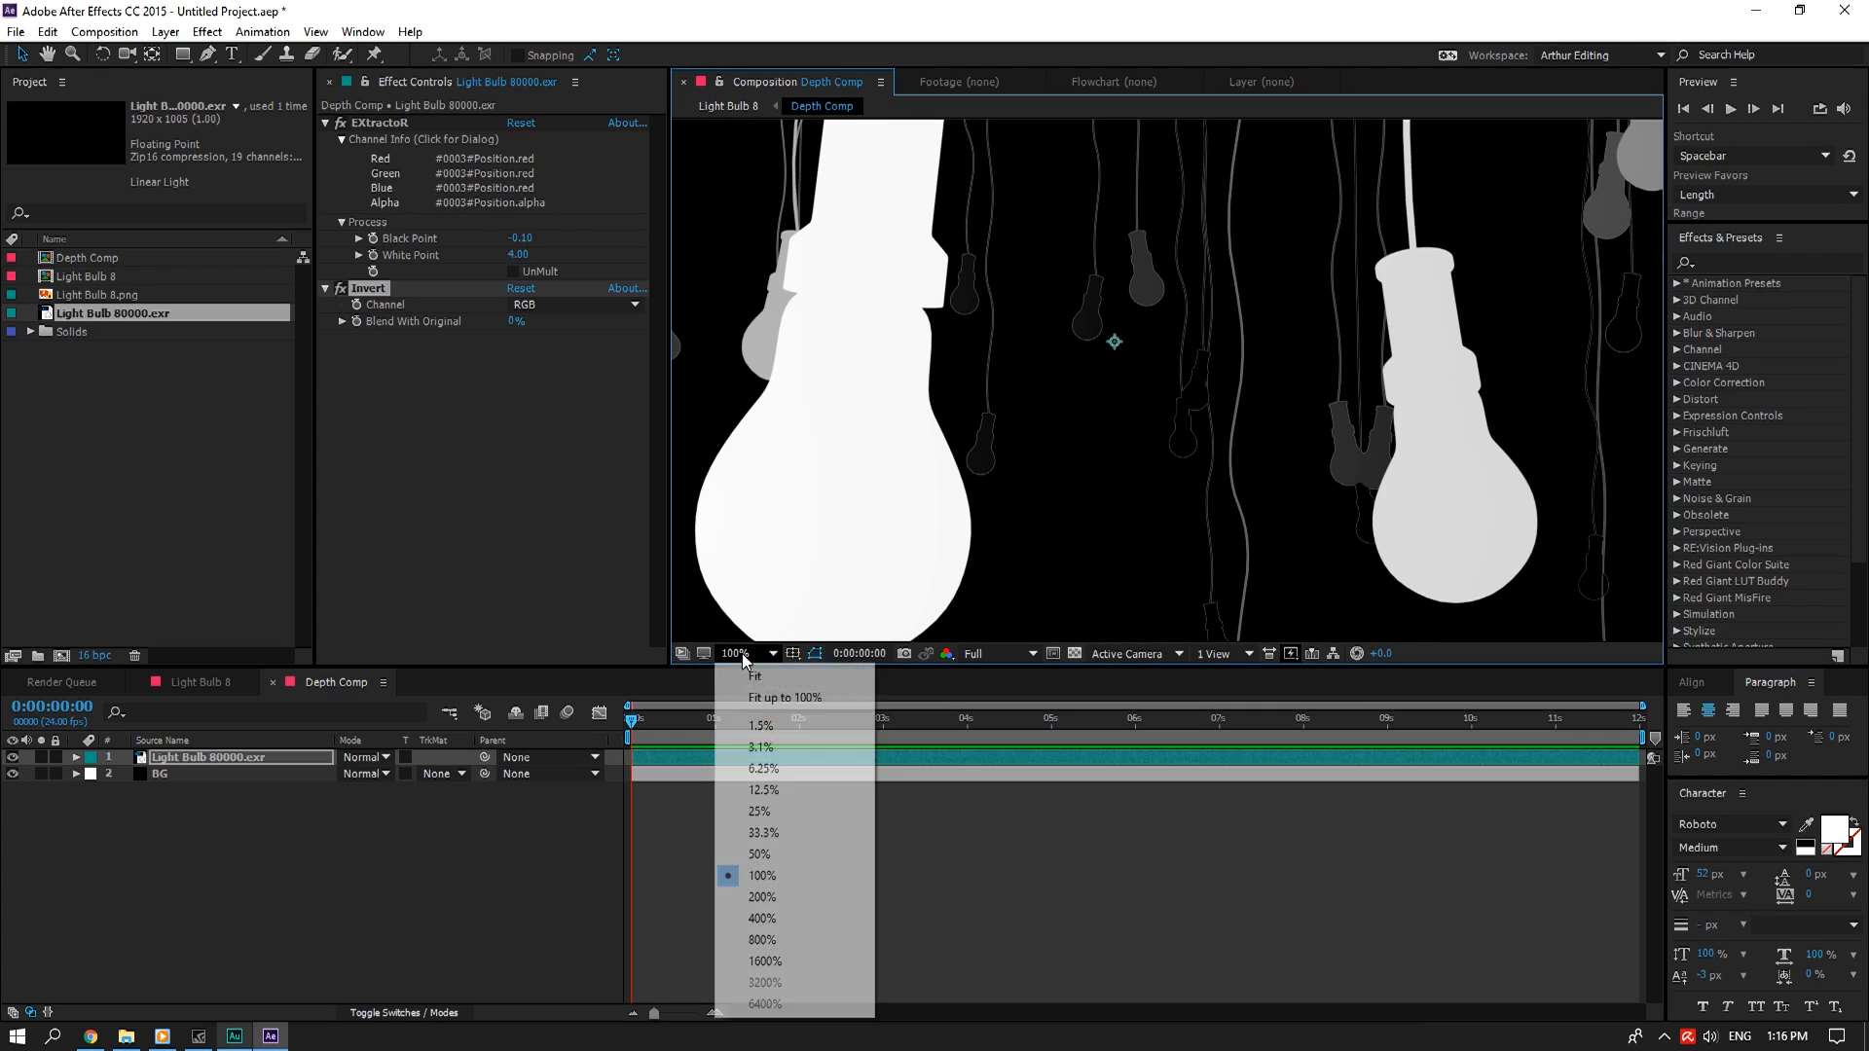
{"action": "left_click", "coordinate": [798, 694]}
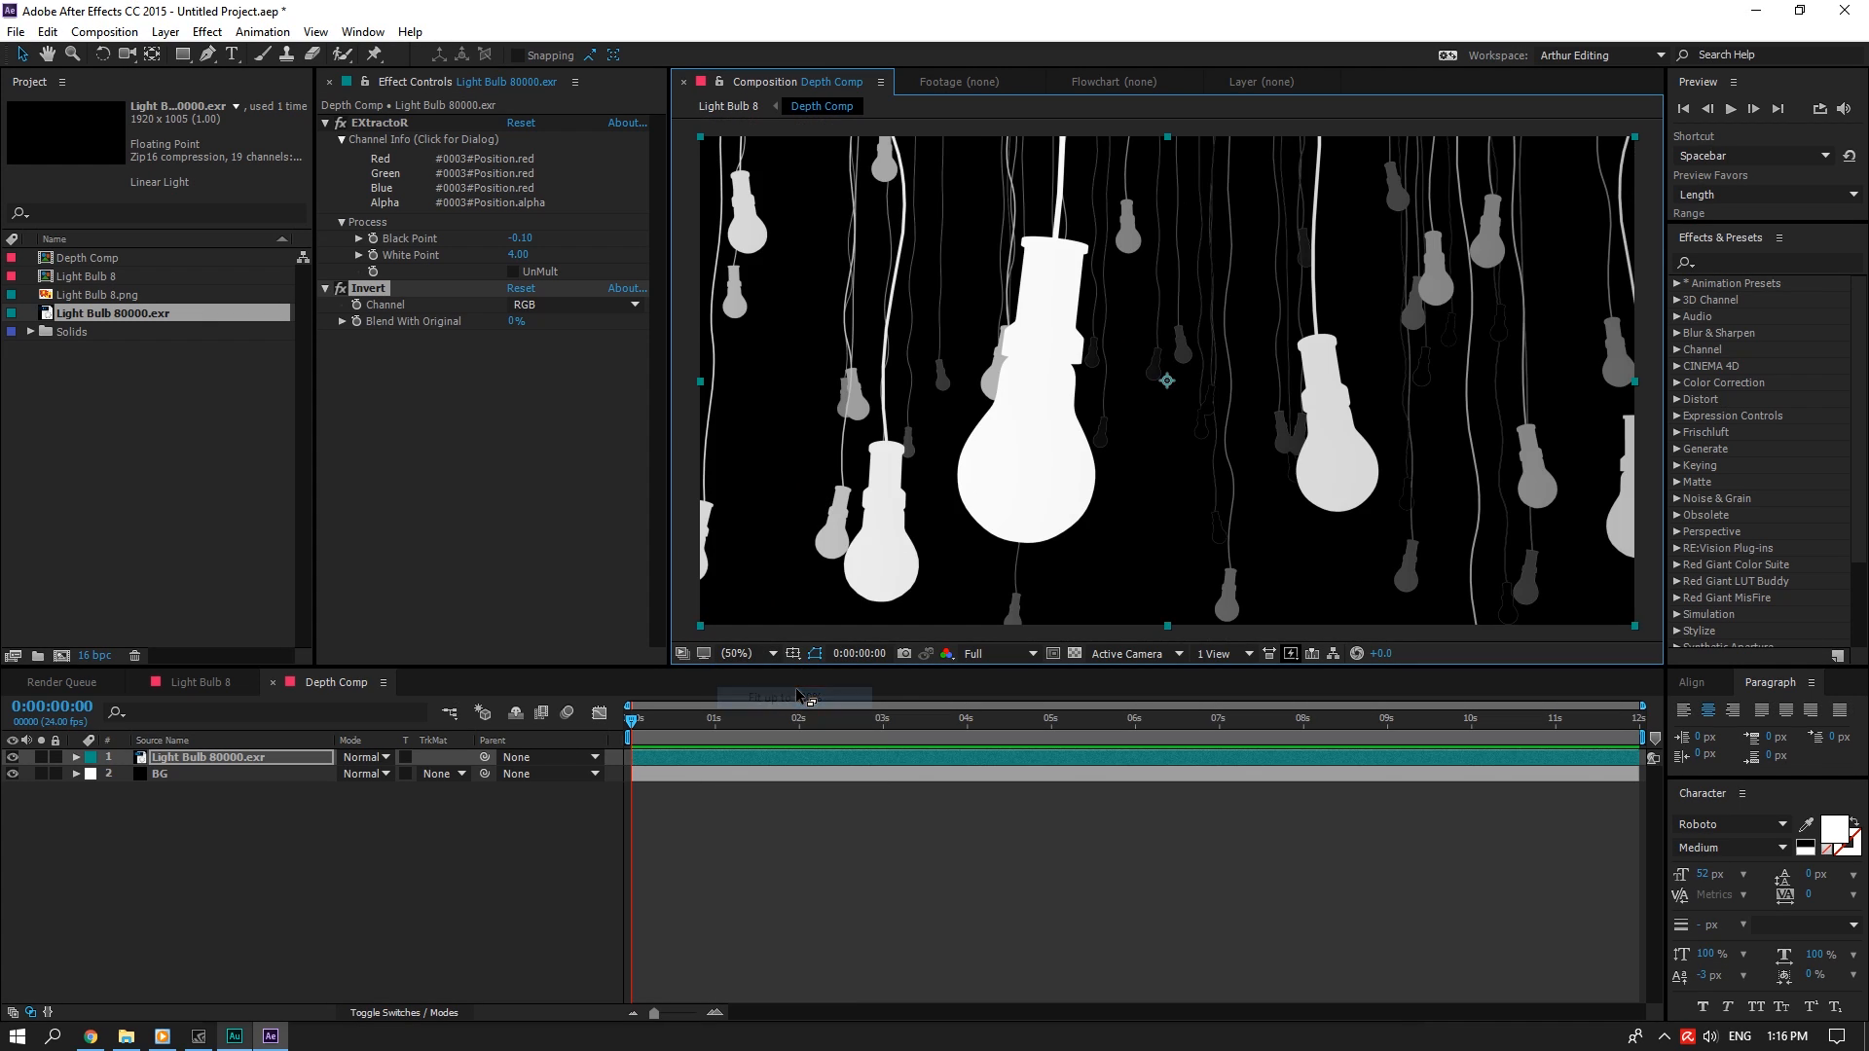
{"action": "left_click", "coordinate": [201, 684]}
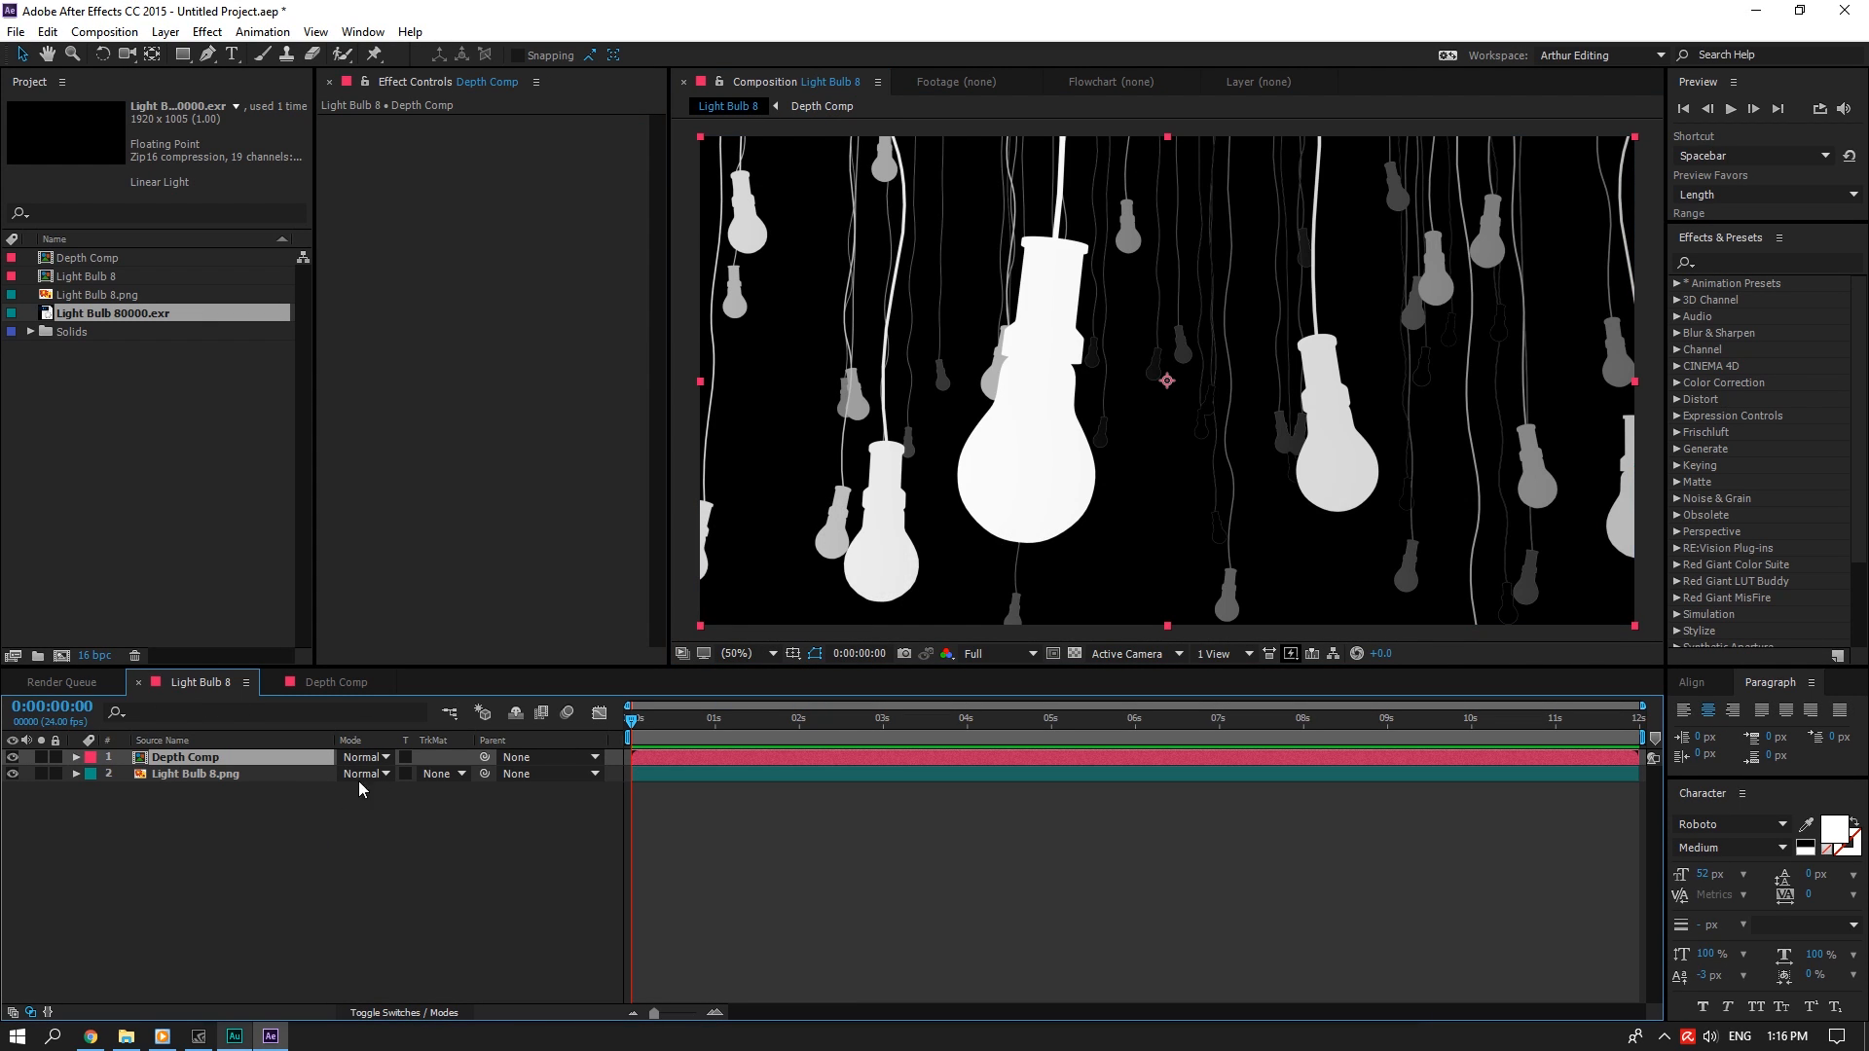
{"action": "right_click", "coordinate": [185, 836]}
{"action": "mouse_move", "coordinate": [224, 639]}
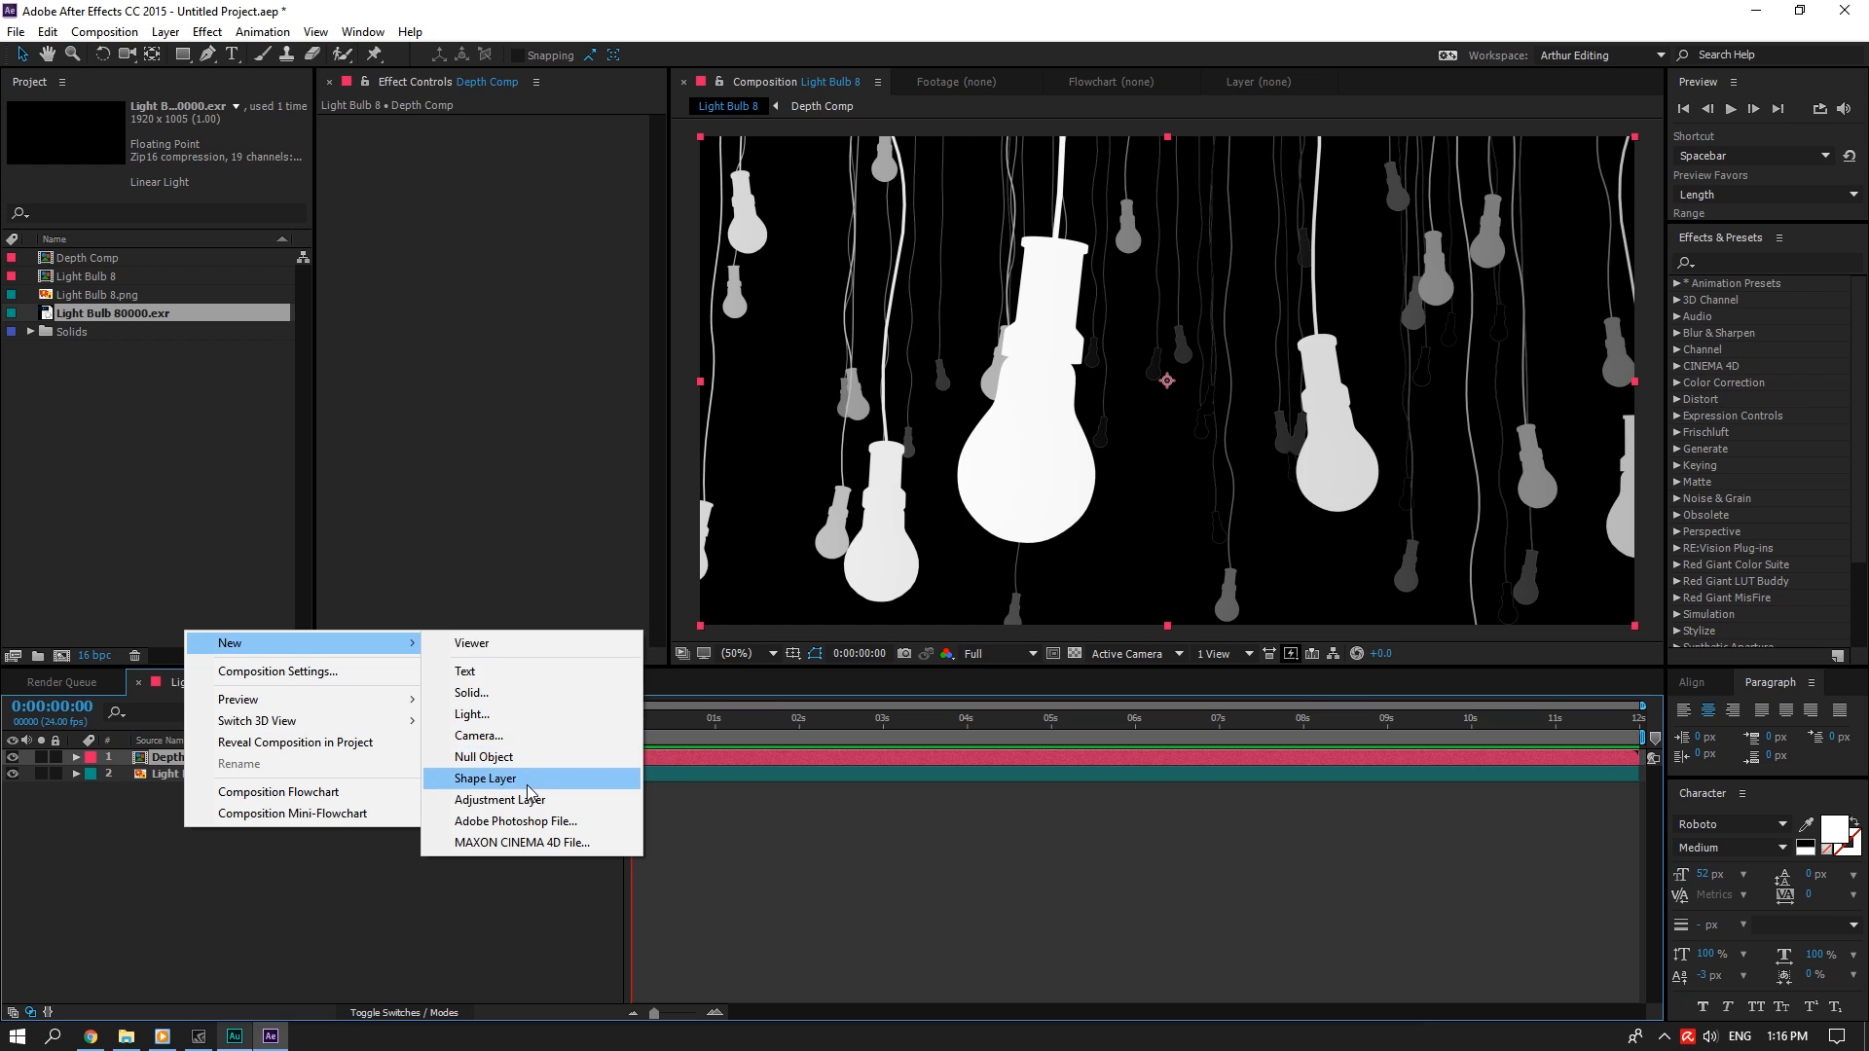
{"action": "left_click", "coordinate": [468, 777]}
{"action": "left_click", "coordinate": [237, 765]}
{"action": "key", "text": "Delete"}
Add an adjustment layer at the top of the Light Bulb 8 composition and rename it DOF
{"action": "right_click", "coordinate": [263, 801]}
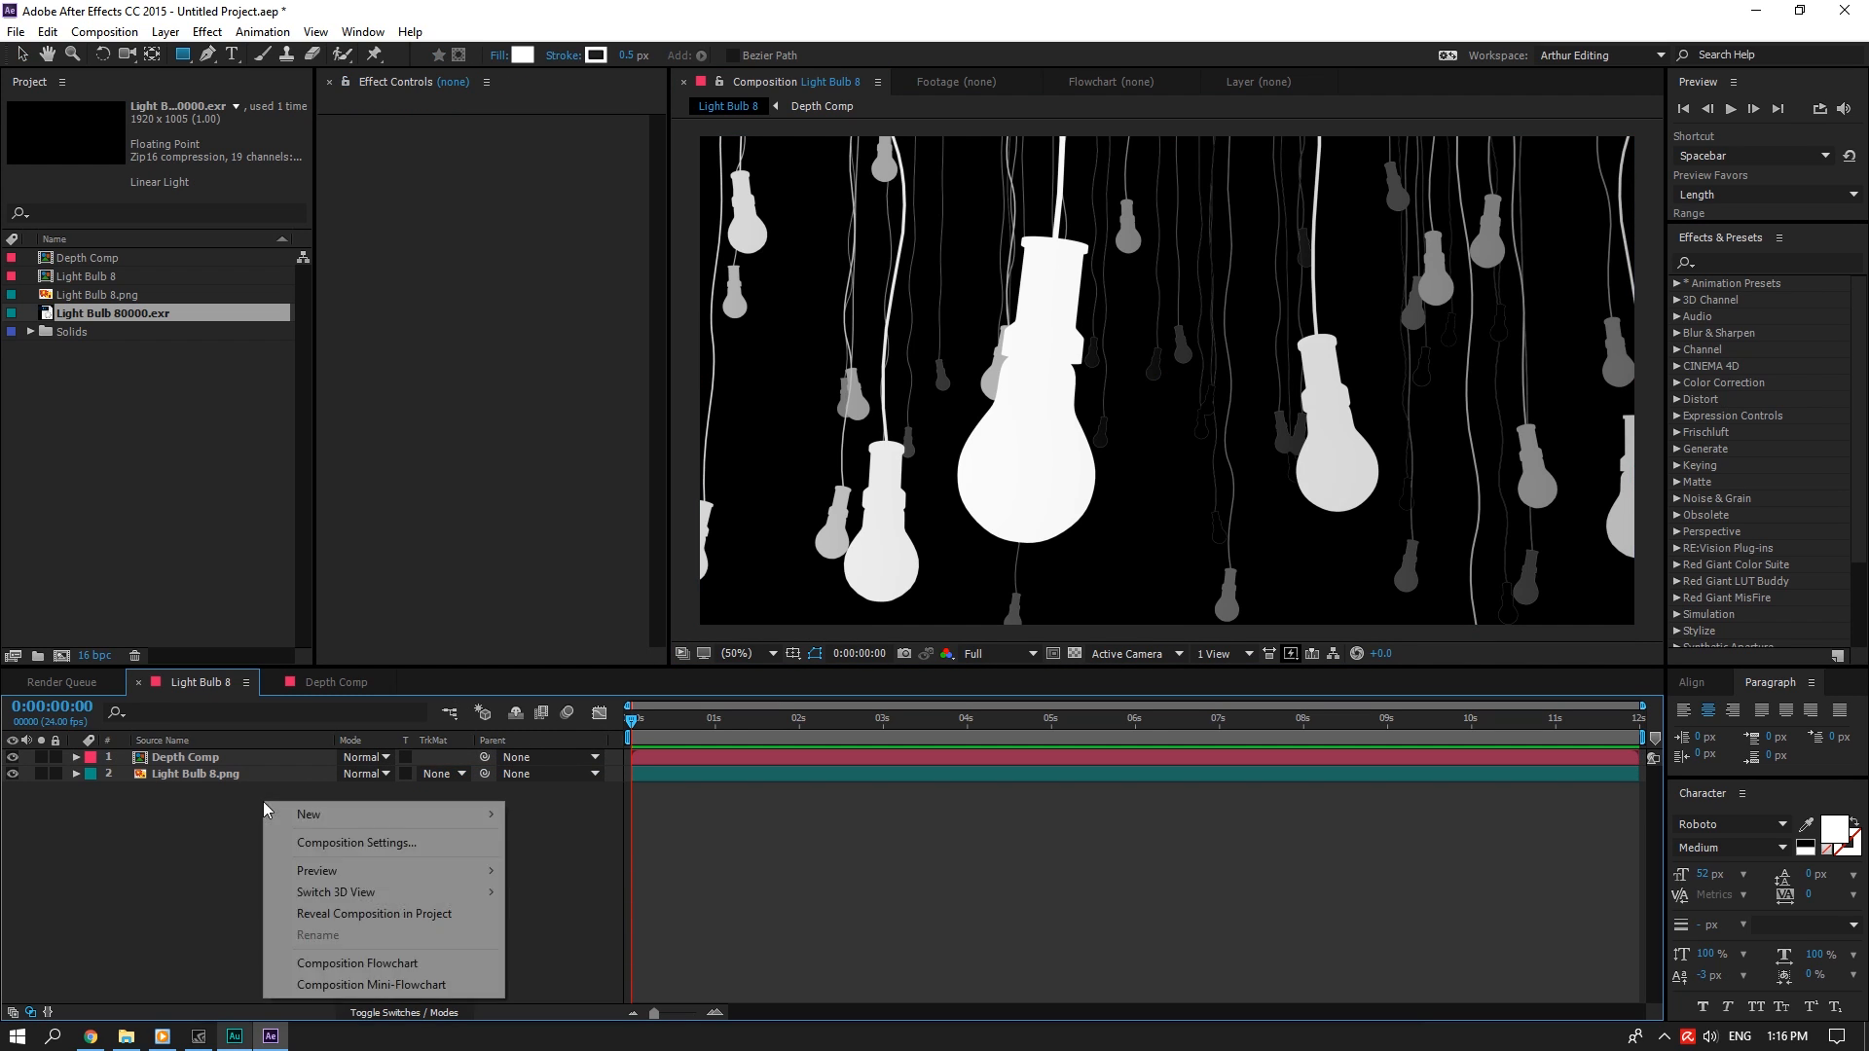
{"action": "mouse_move", "coordinate": [319, 820]}
{"action": "left_click", "coordinate": [578, 971]}
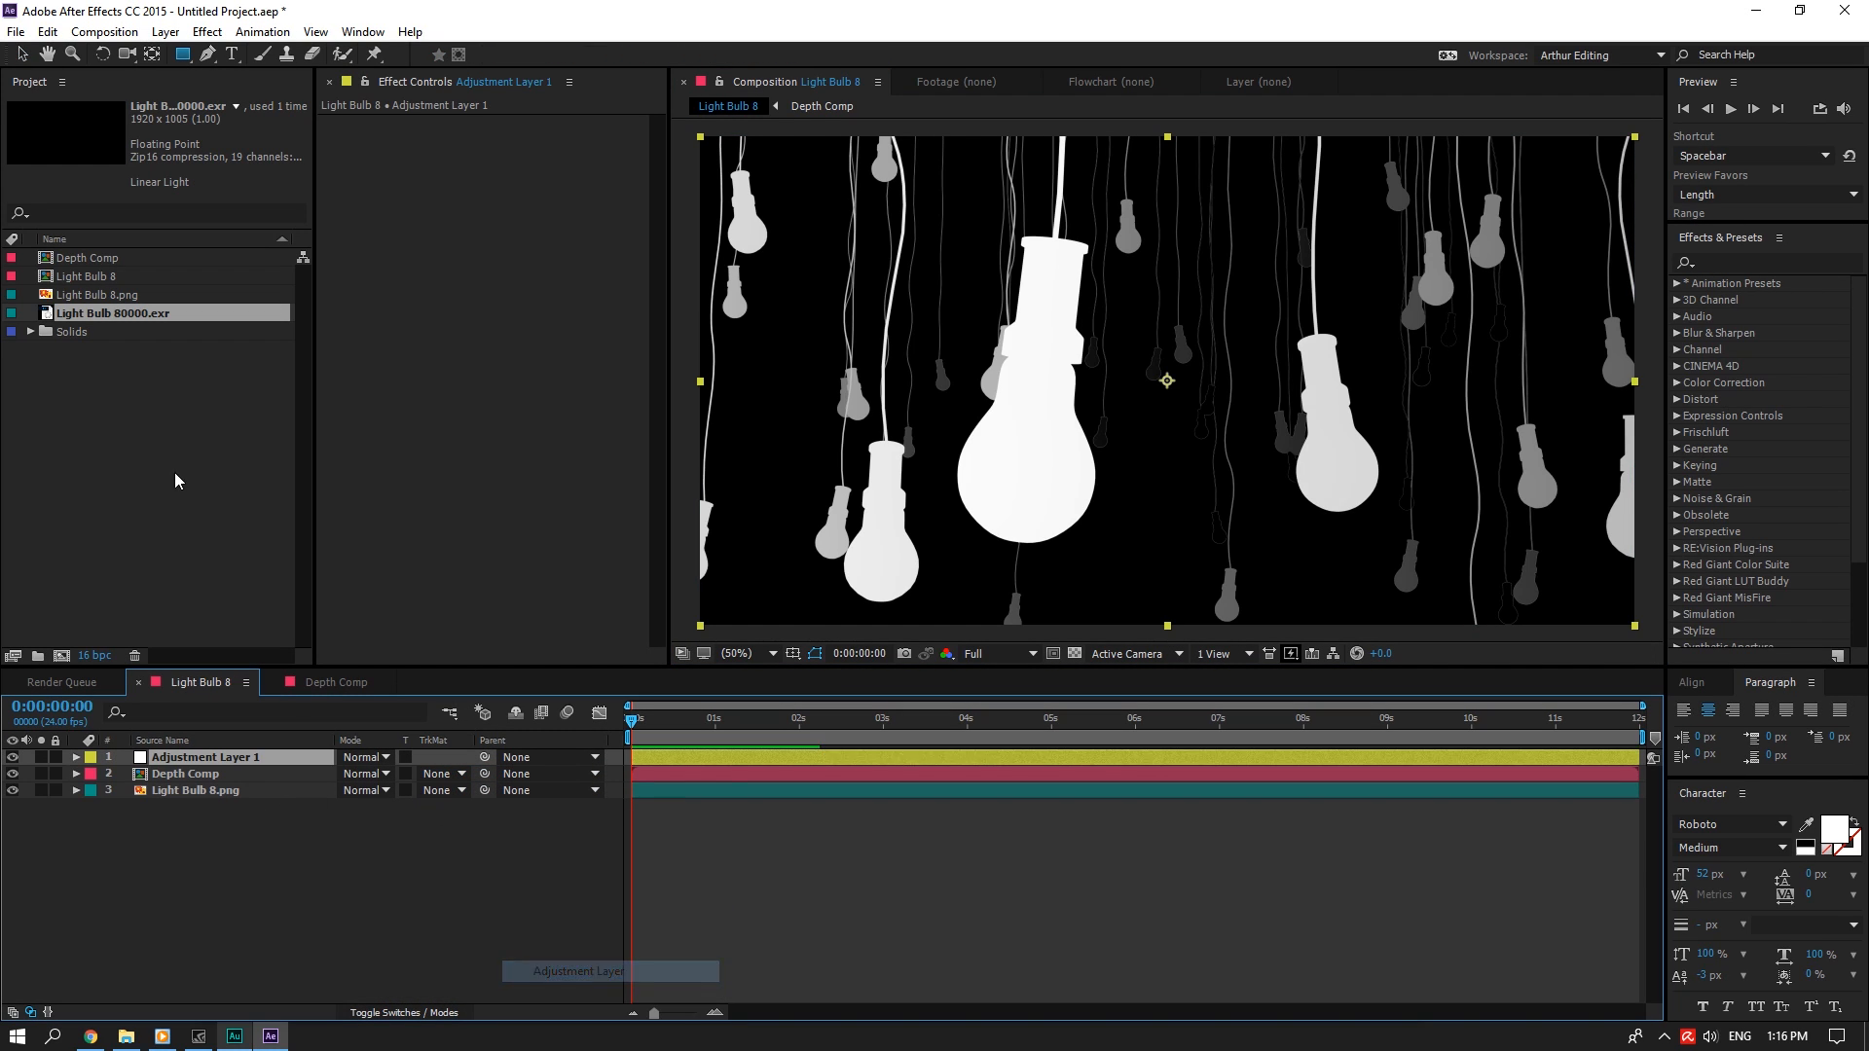
{"action": "left_click", "coordinate": [31, 332]}
{"action": "right_click", "coordinate": [124, 350]}
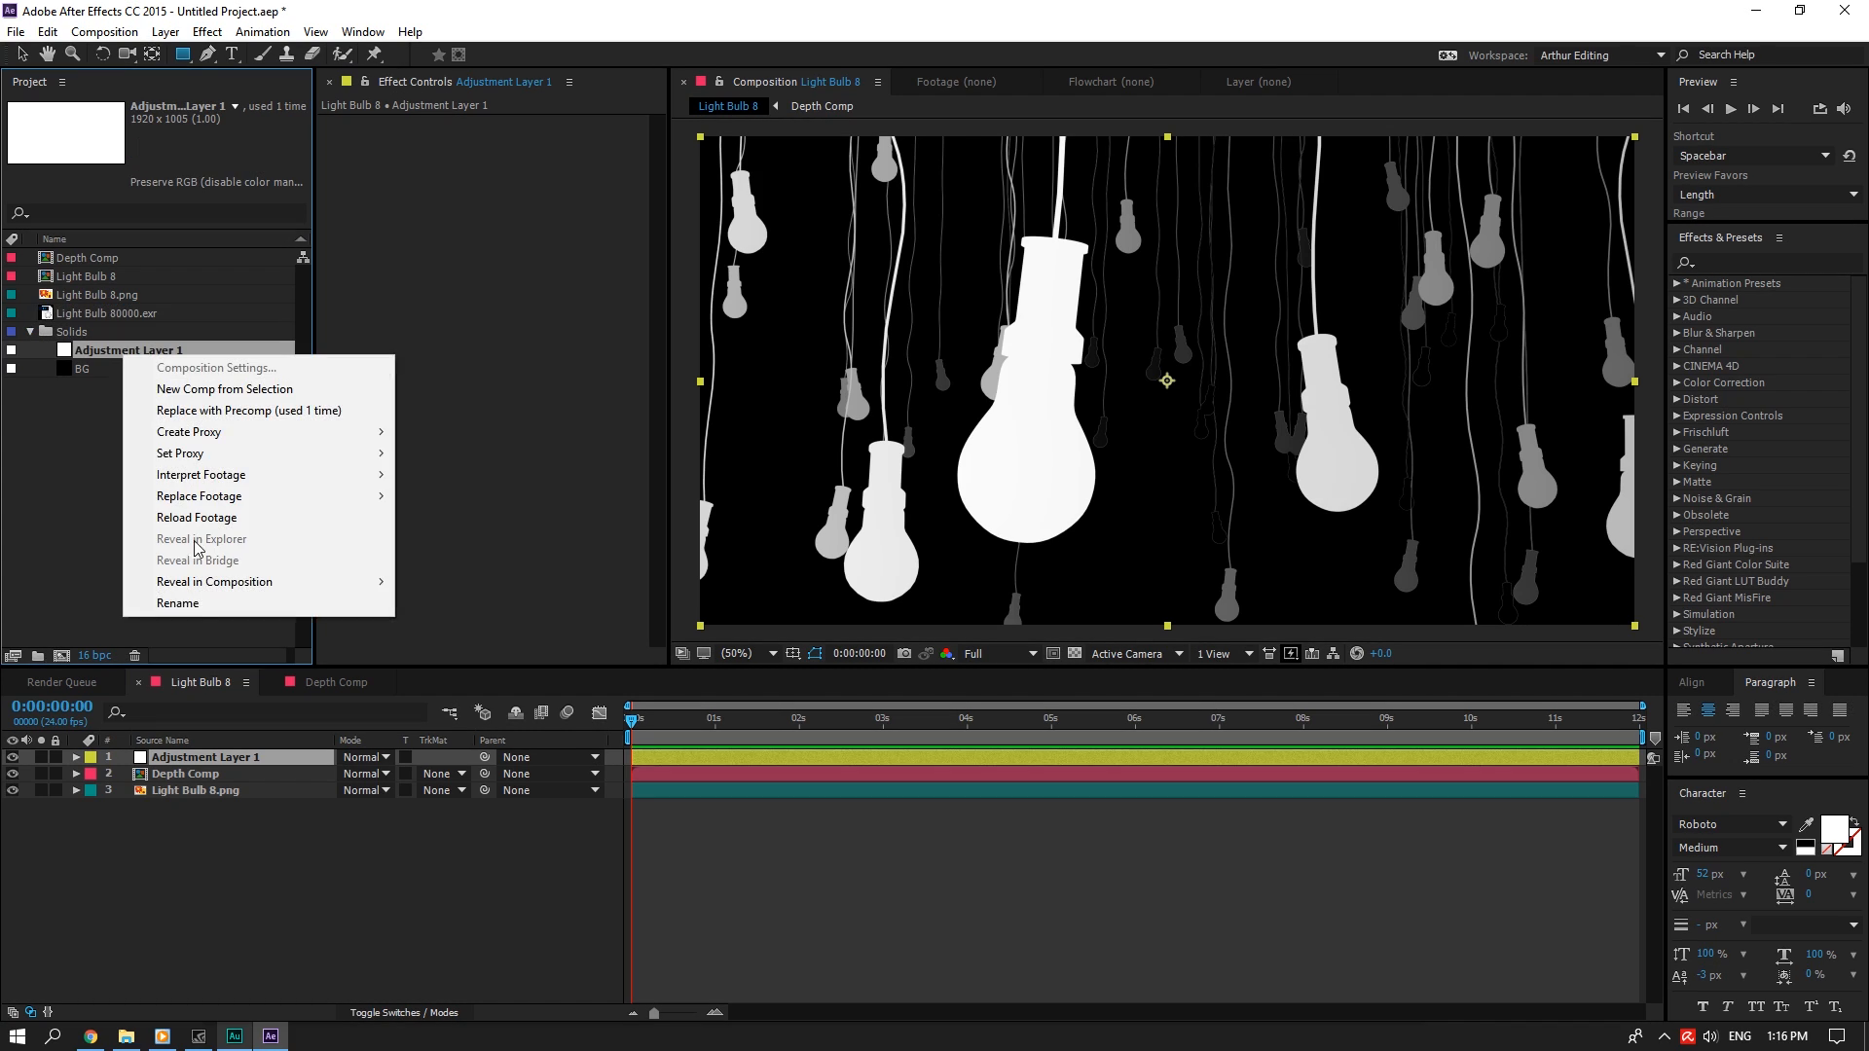
{"action": "left_click", "coordinate": [194, 605]}
{"action": "type", "text": "D"}
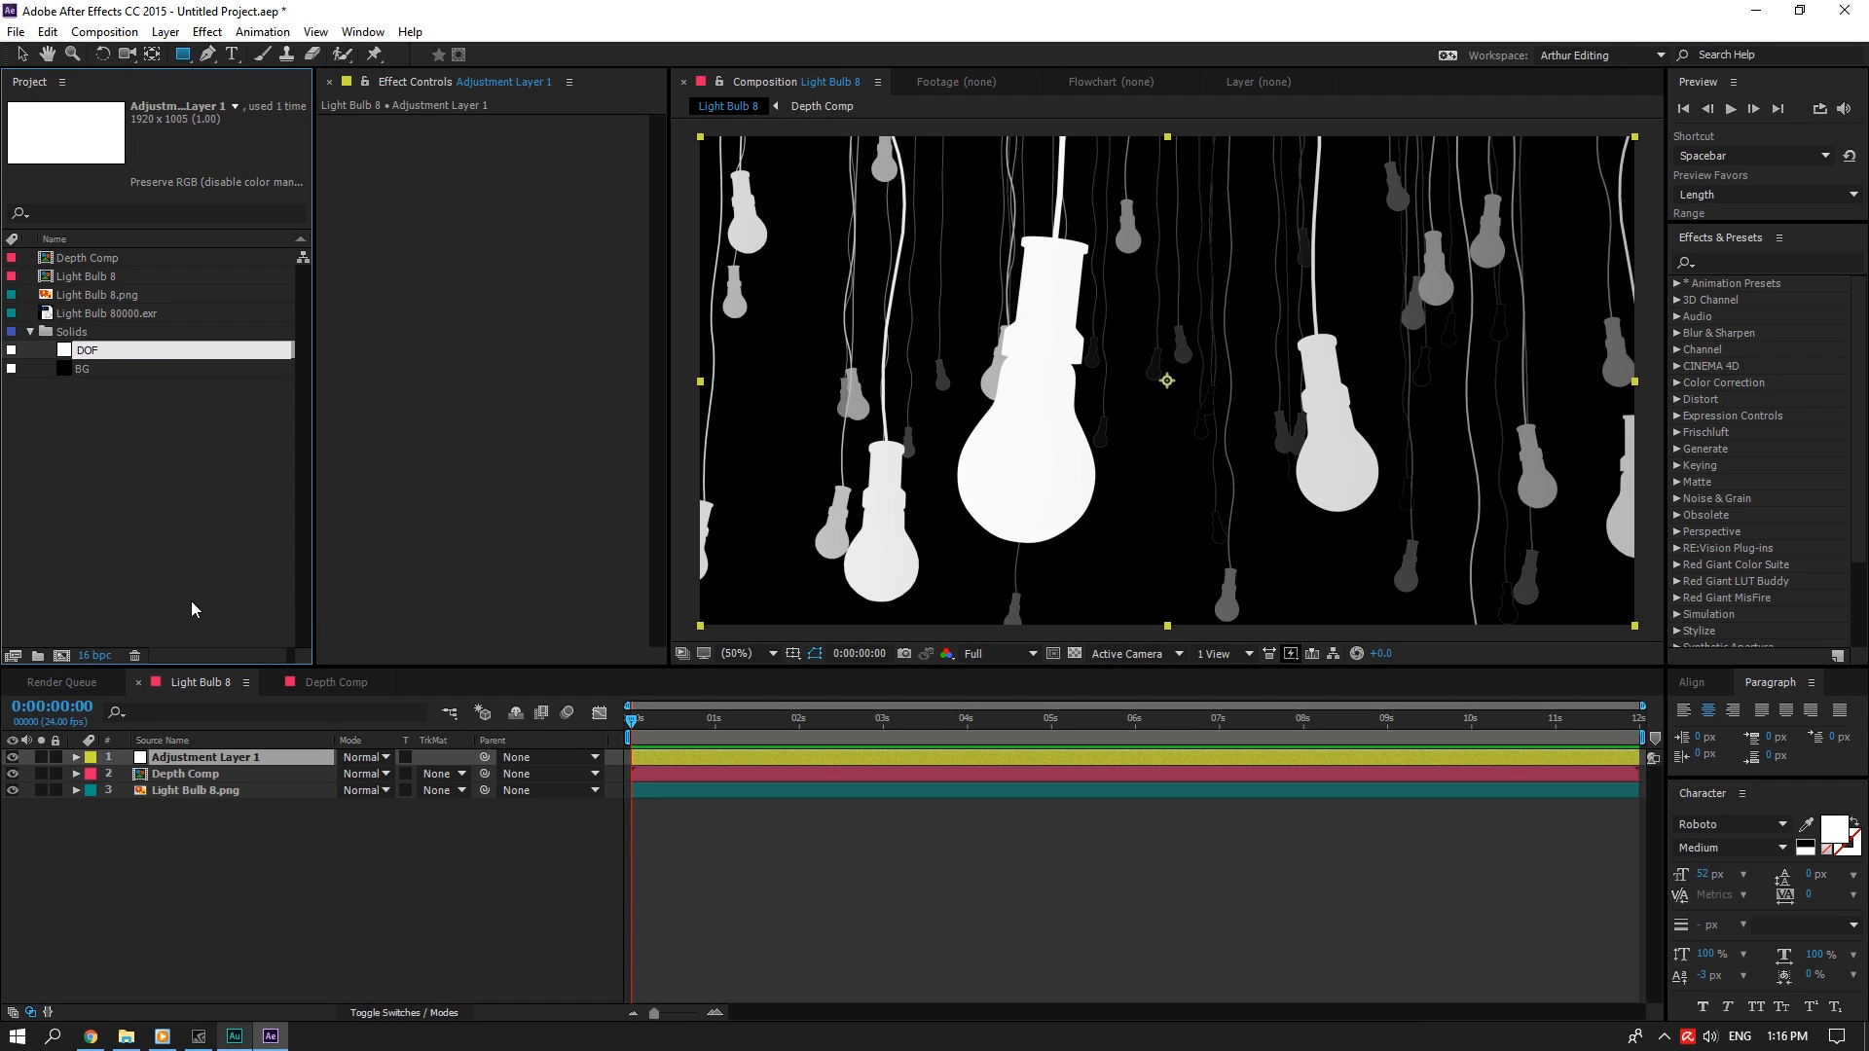
{"action": "type", "text": "OF"}
{"action": "key", "text": "Return"}
Find the FL Depth Of Field effect and apply it to the DOF adjustment layer
{"action": "left_click", "coordinate": [1711, 264]}
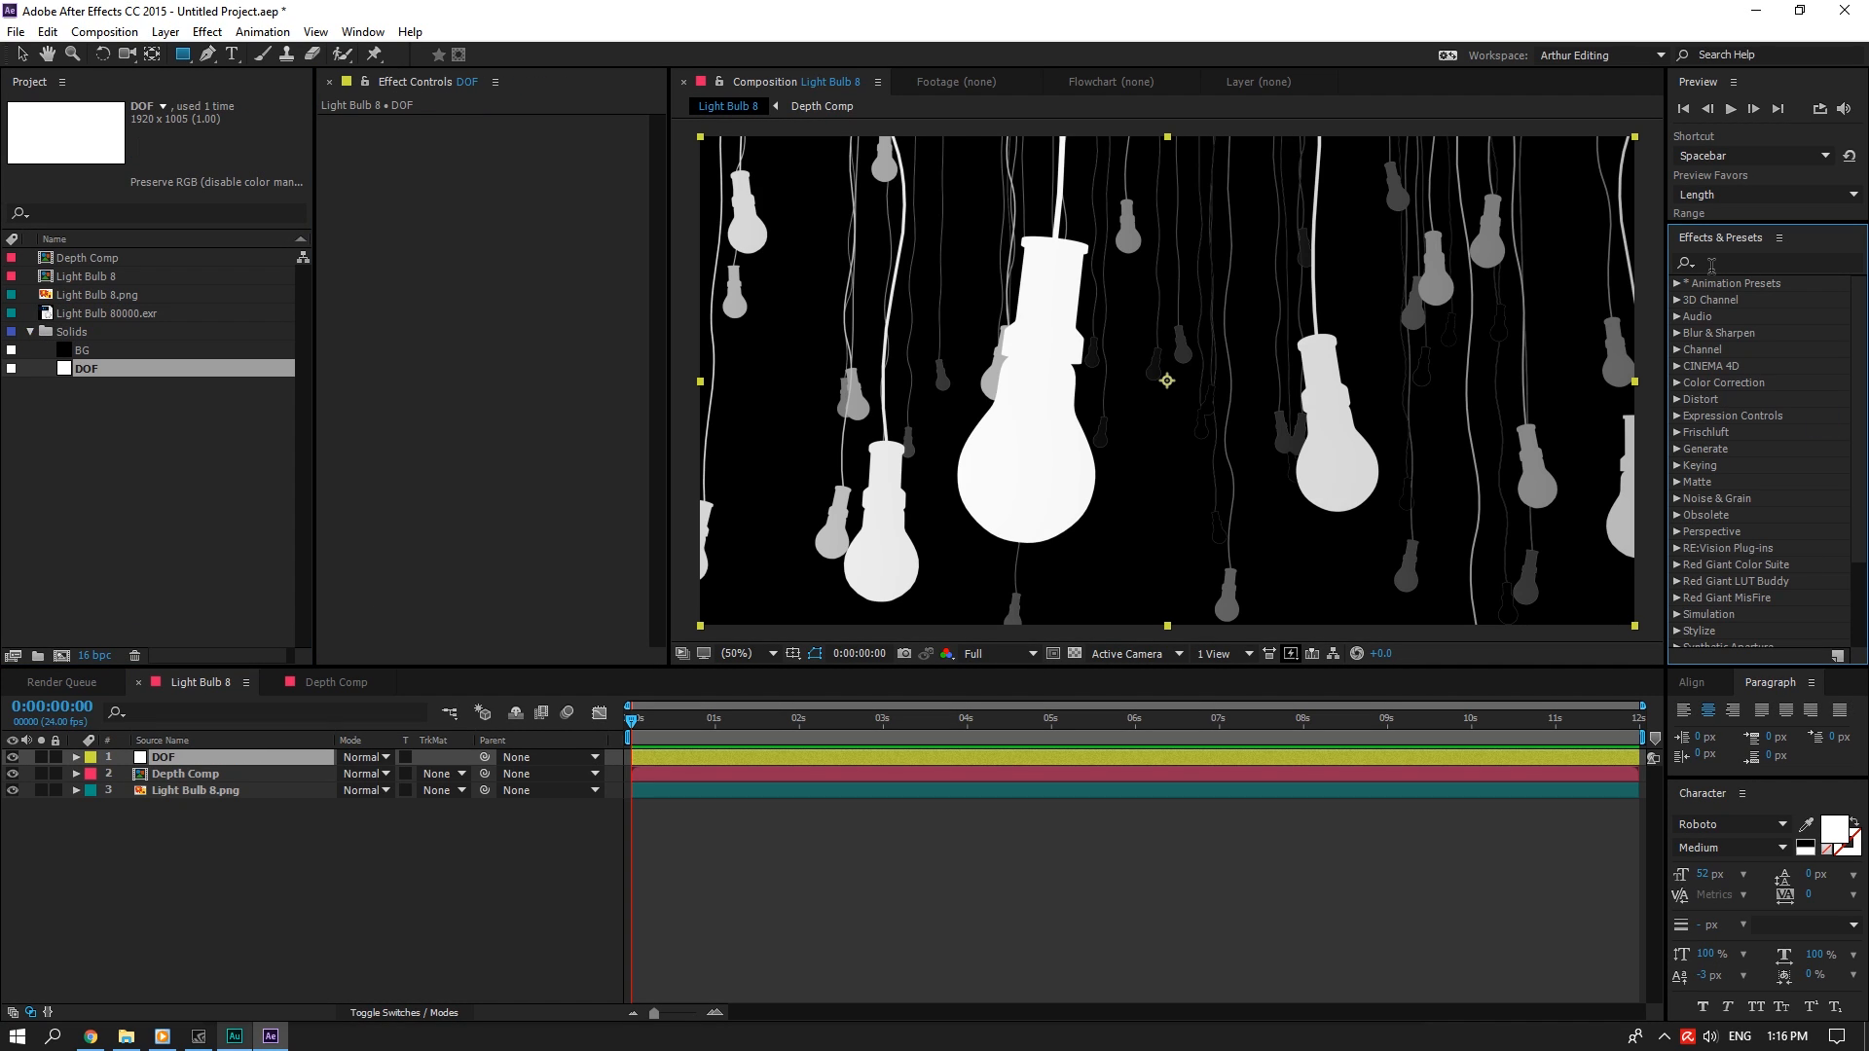
{"action": "type", "text": "depth"}
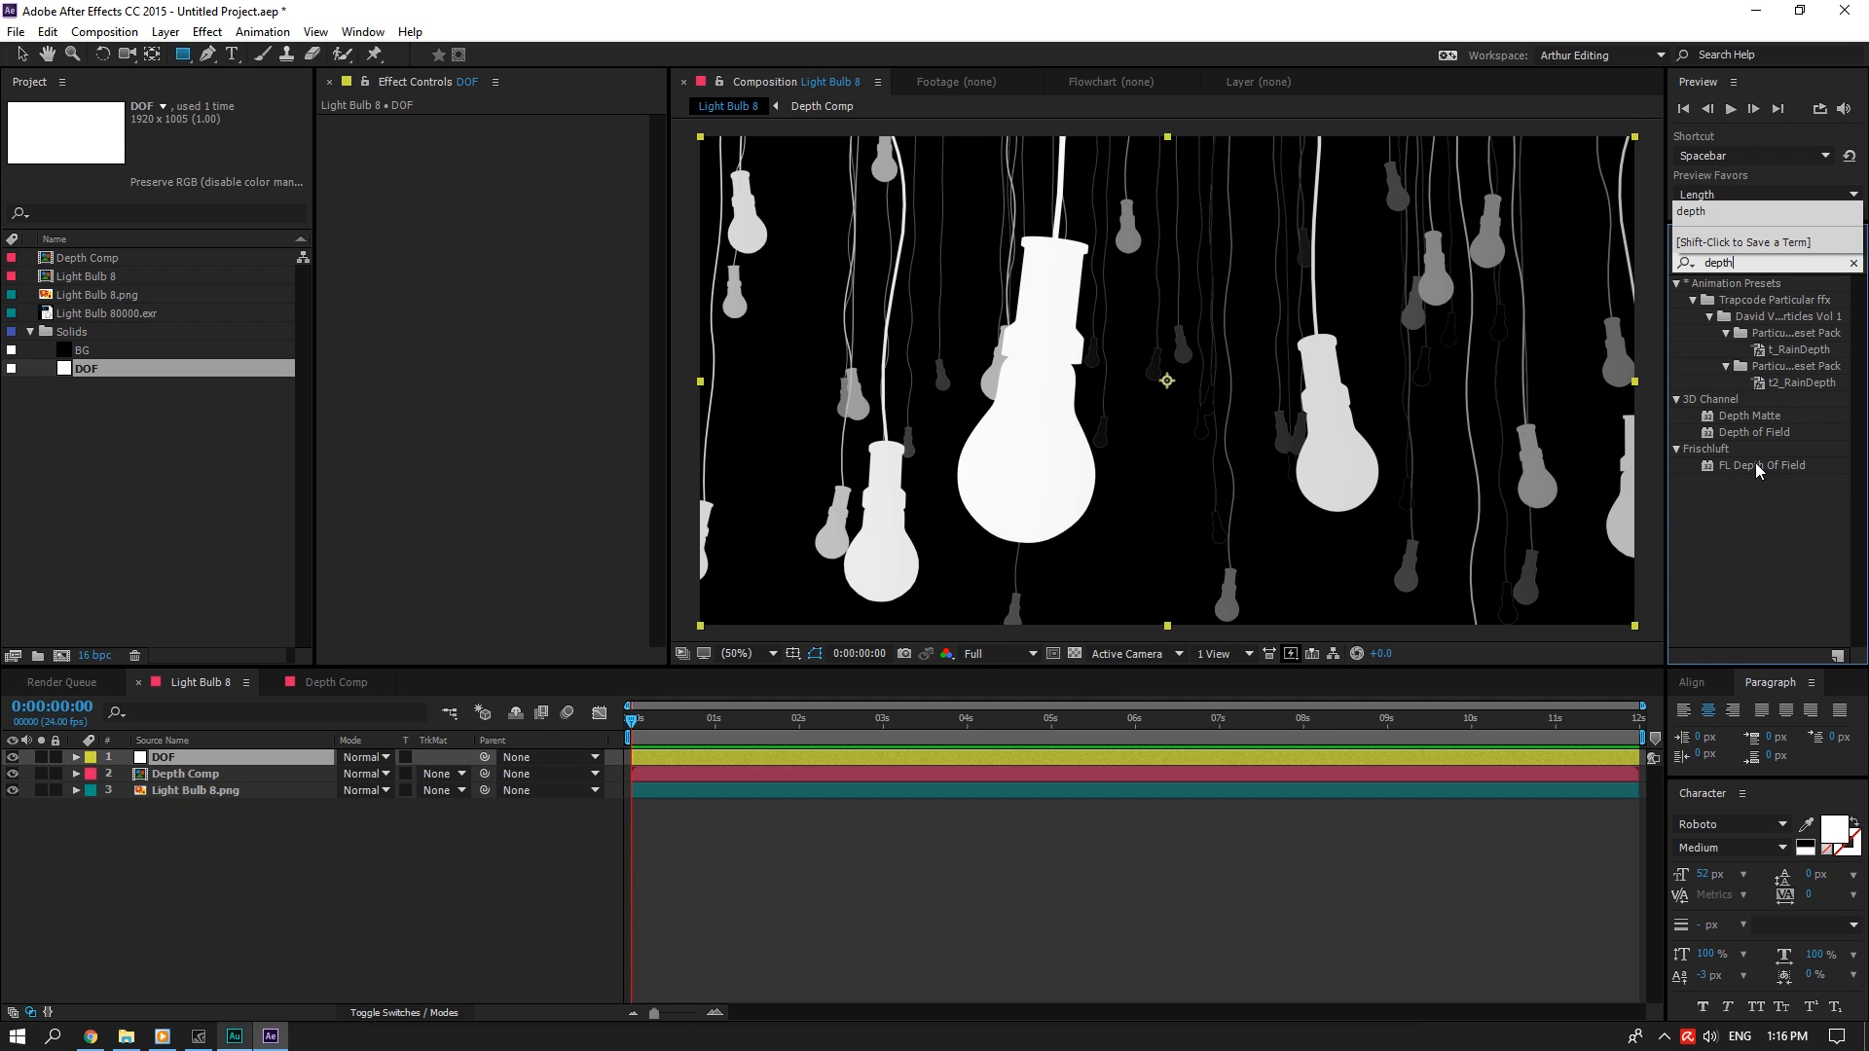
{"action": "left_click_drag", "start_coordinate": [1758, 470], "coordinate": [243, 762]}
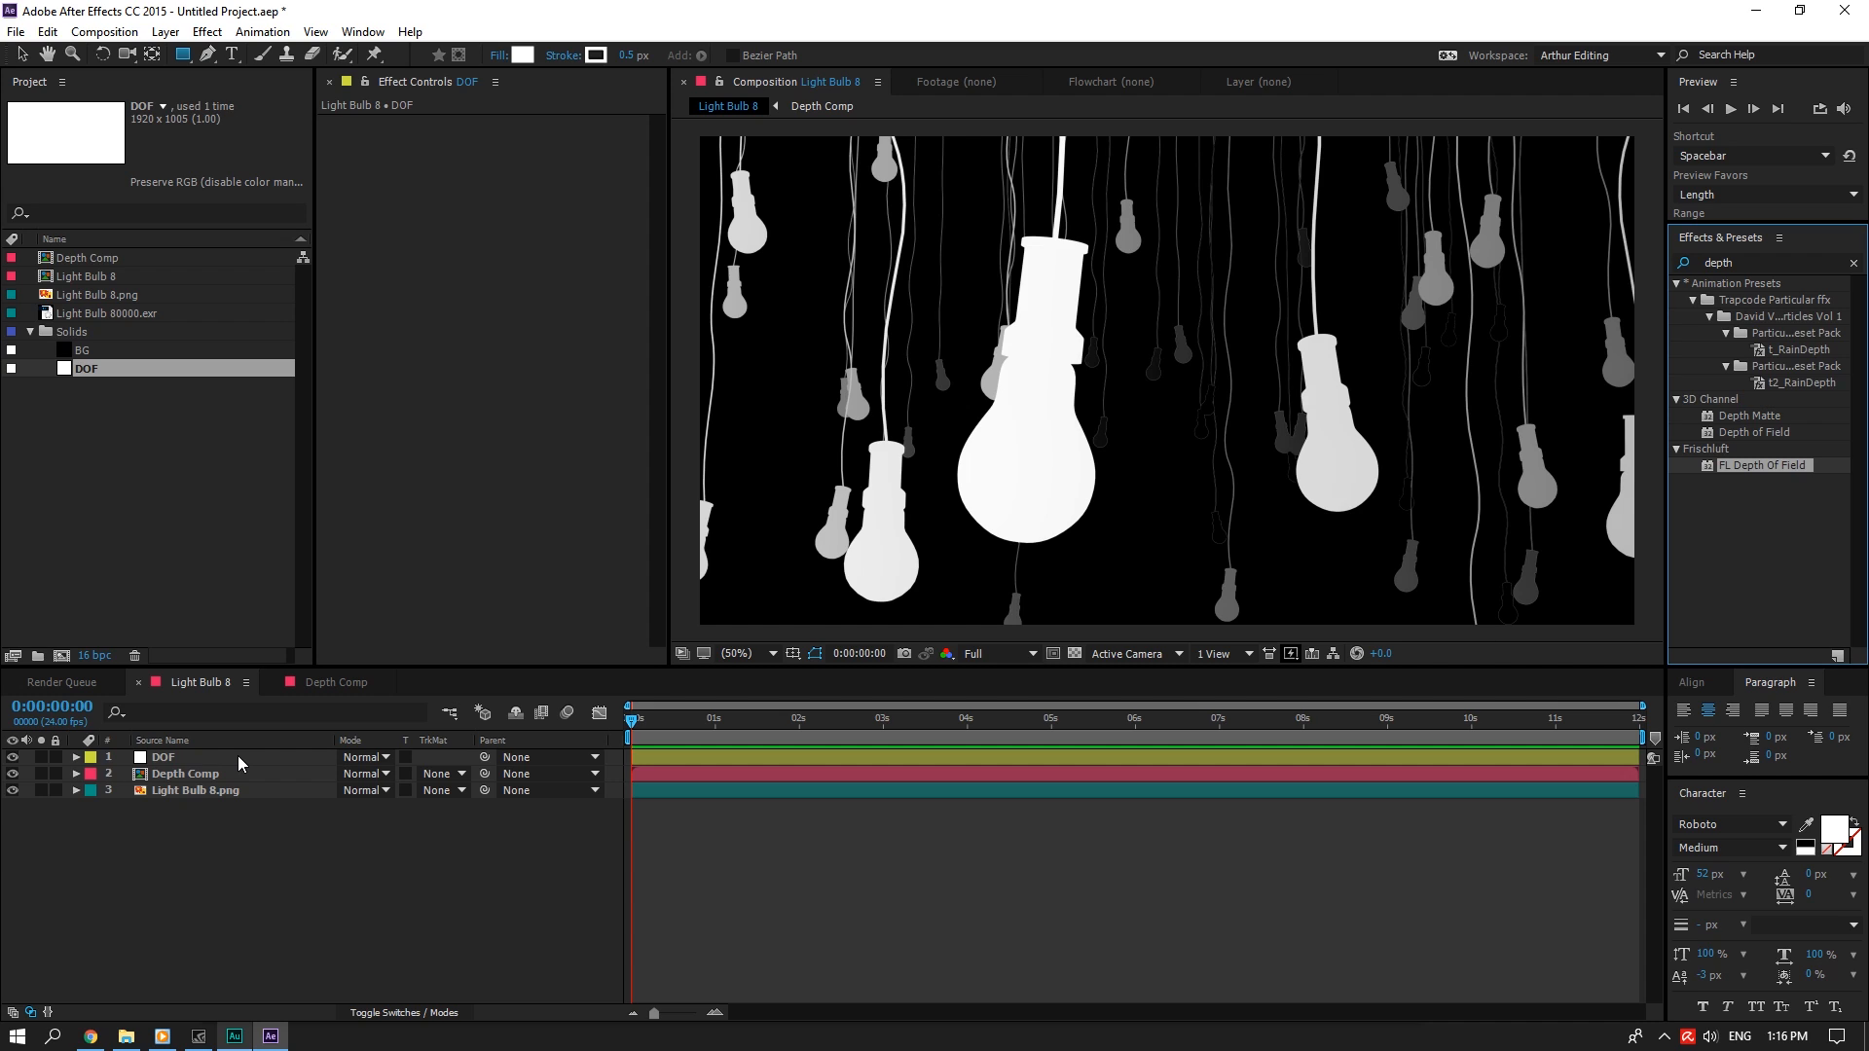
{"action": "key", "text": "v"}
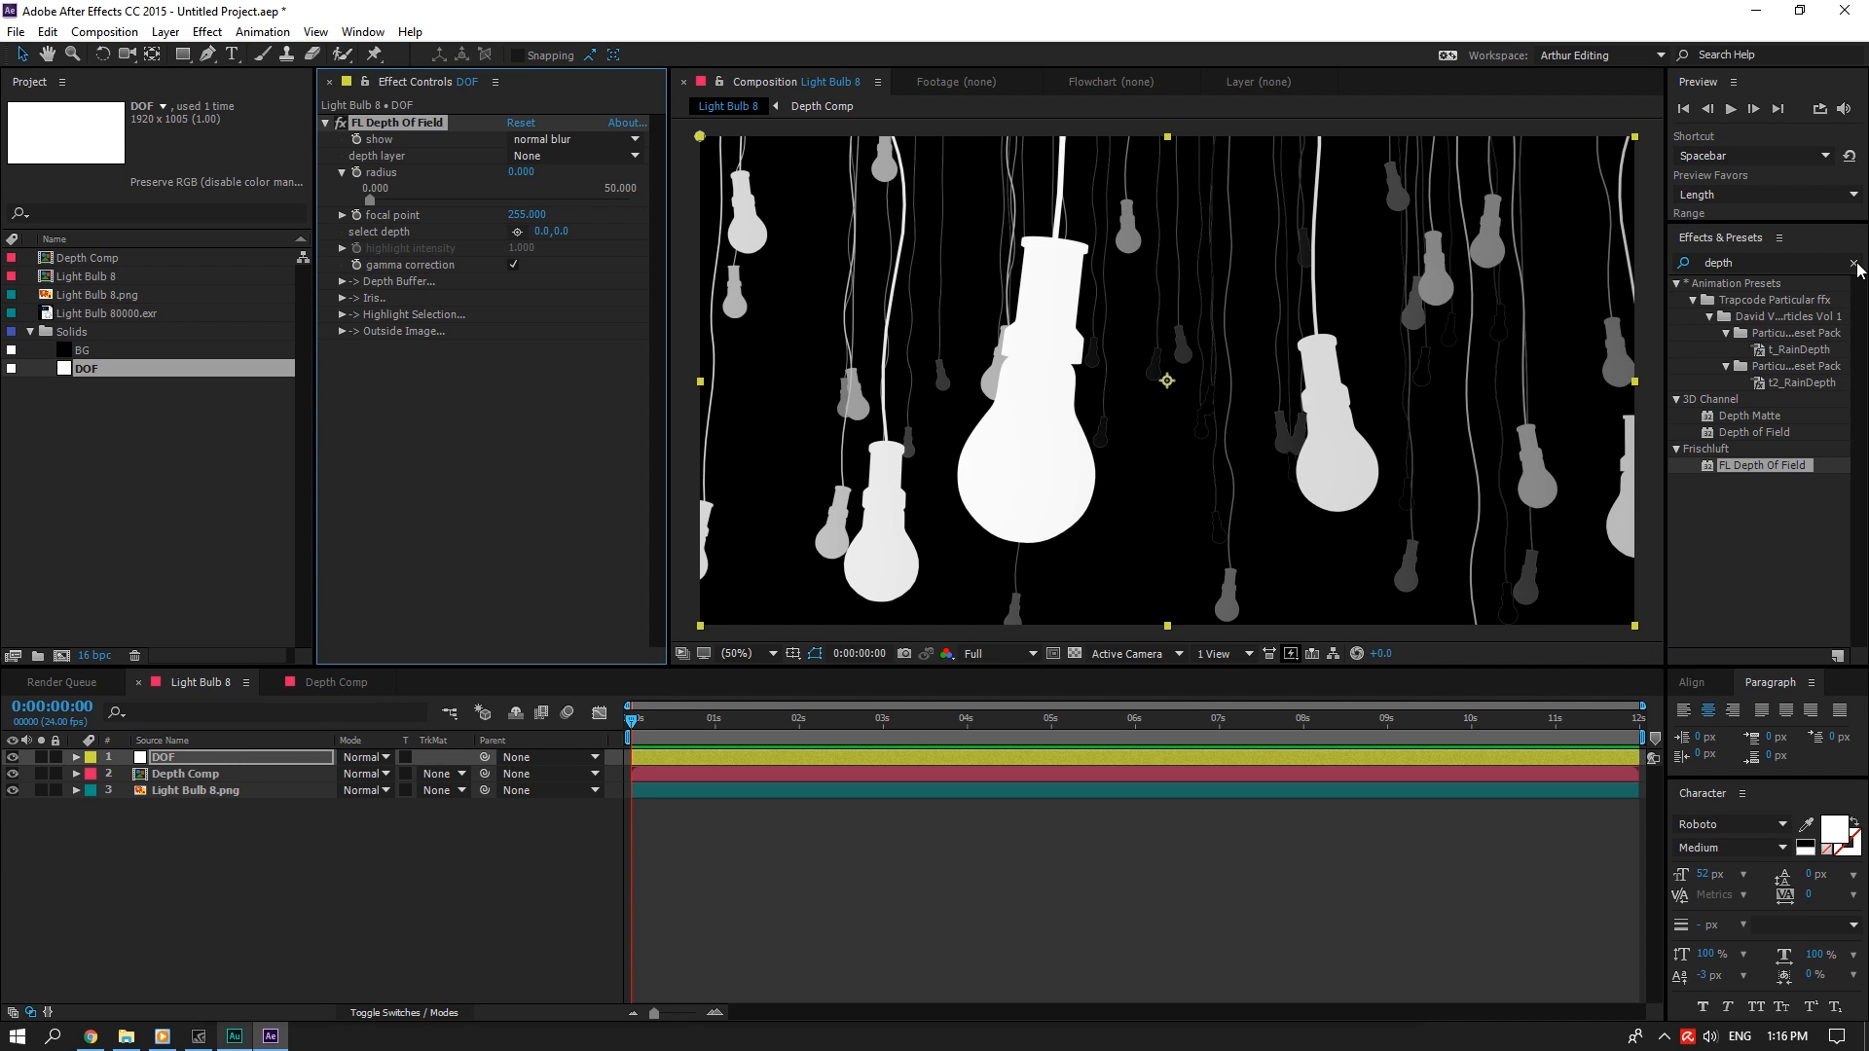
{"action": "left_click", "coordinate": [1854, 263]}
Use Depth Comp as the depth layer of FL Depth Of Field and hide the Depth Comp layer
{"action": "left_click", "coordinate": [600, 156]}
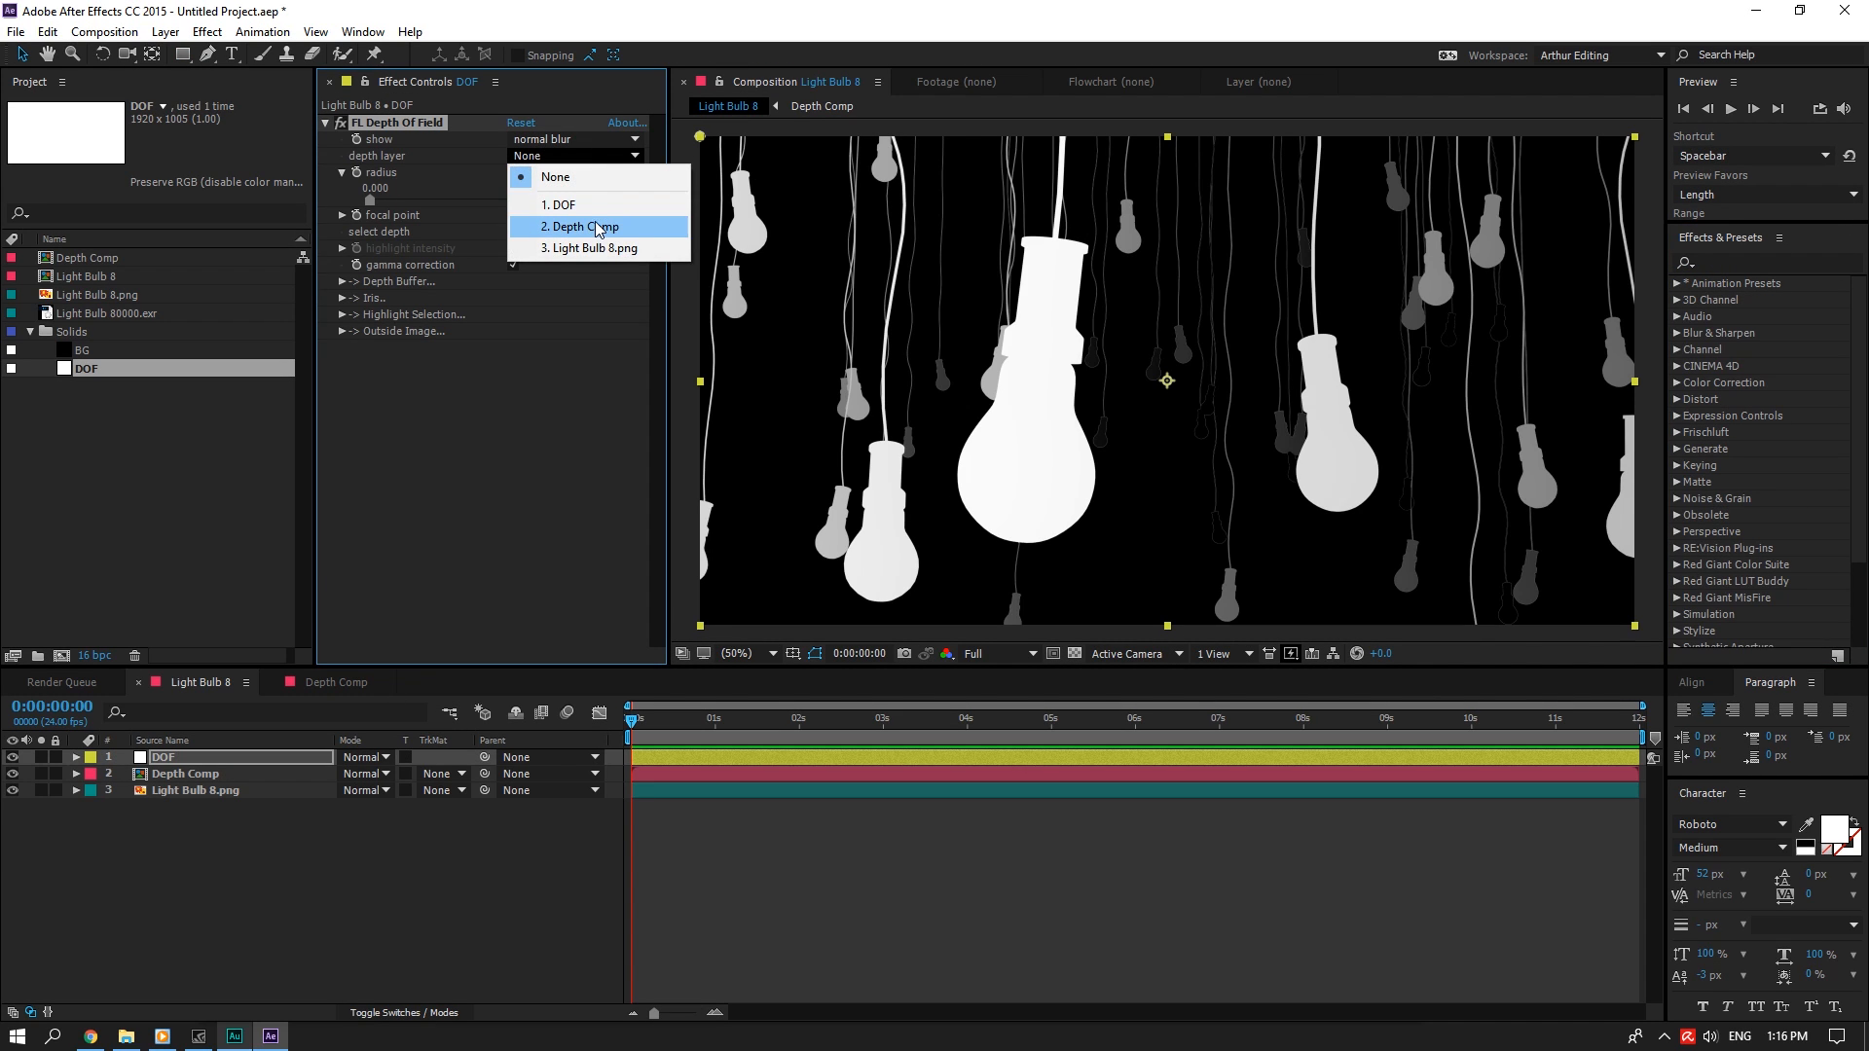
{"action": "left_click", "coordinate": [615, 226]}
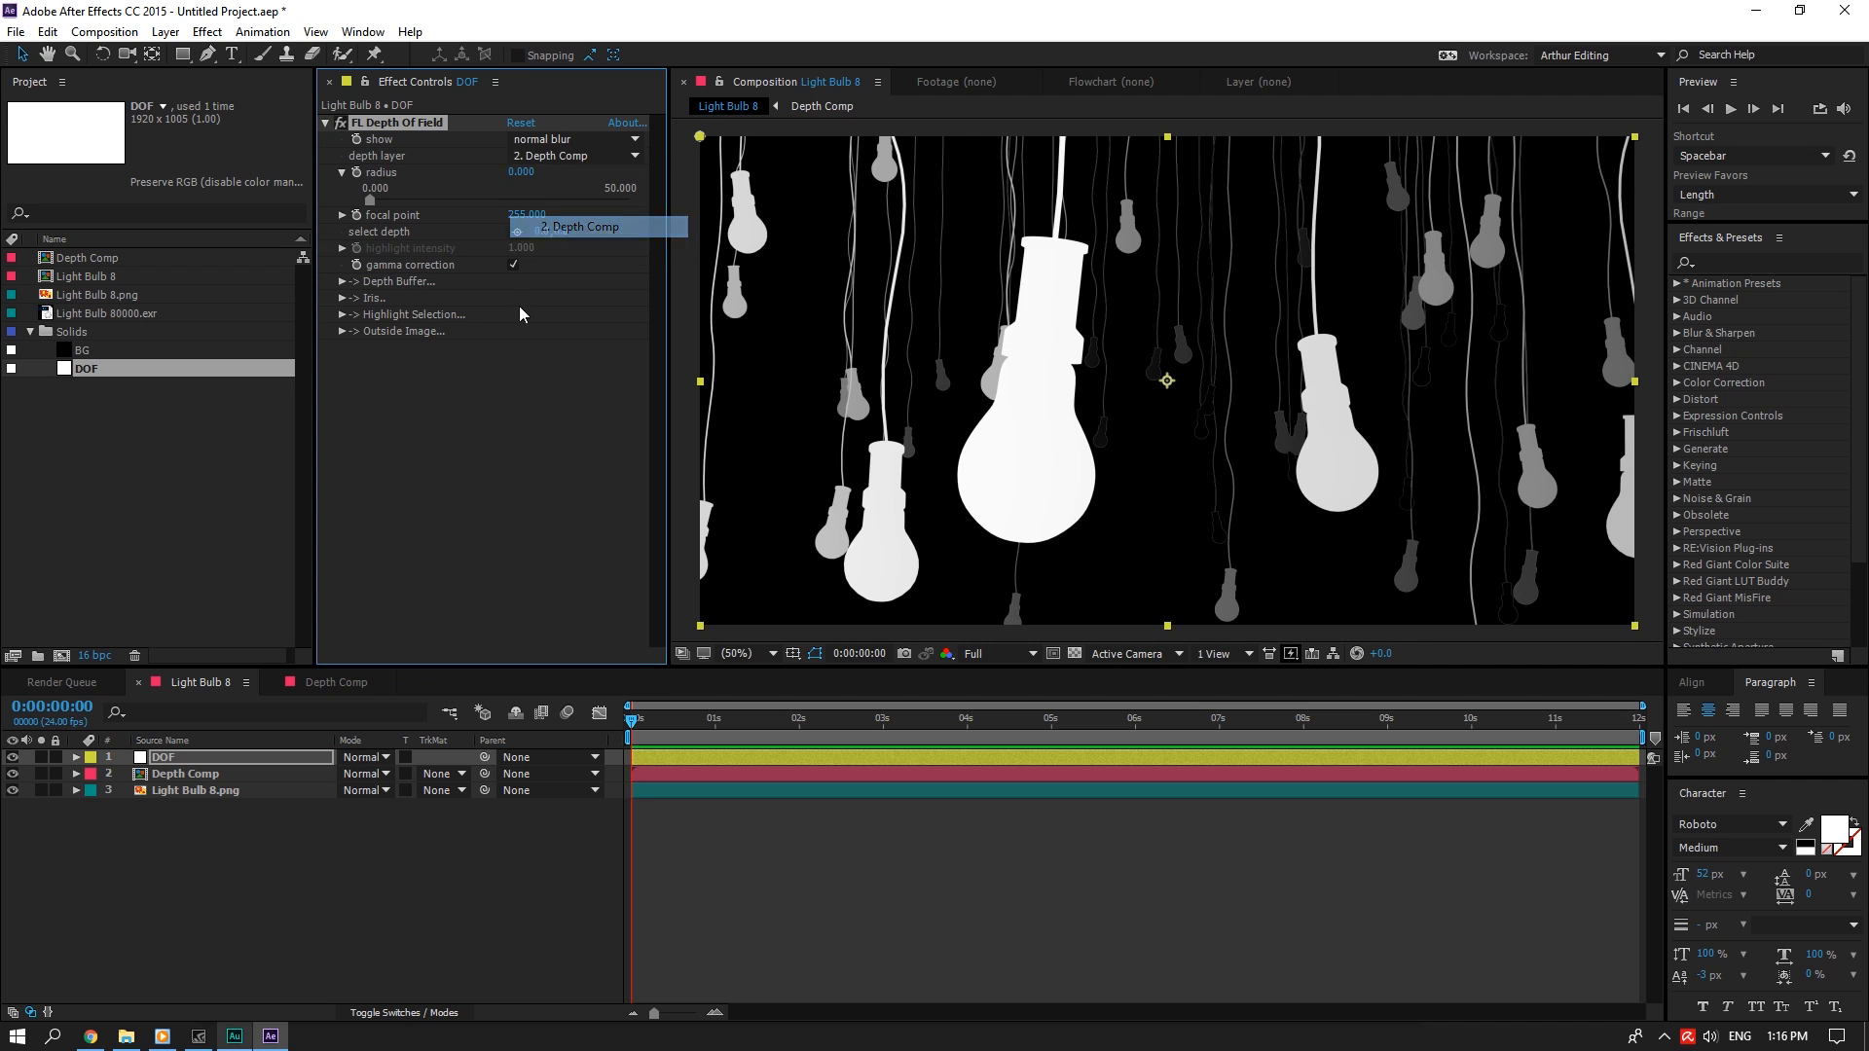
{"action": "left_click", "coordinate": [12, 774]}
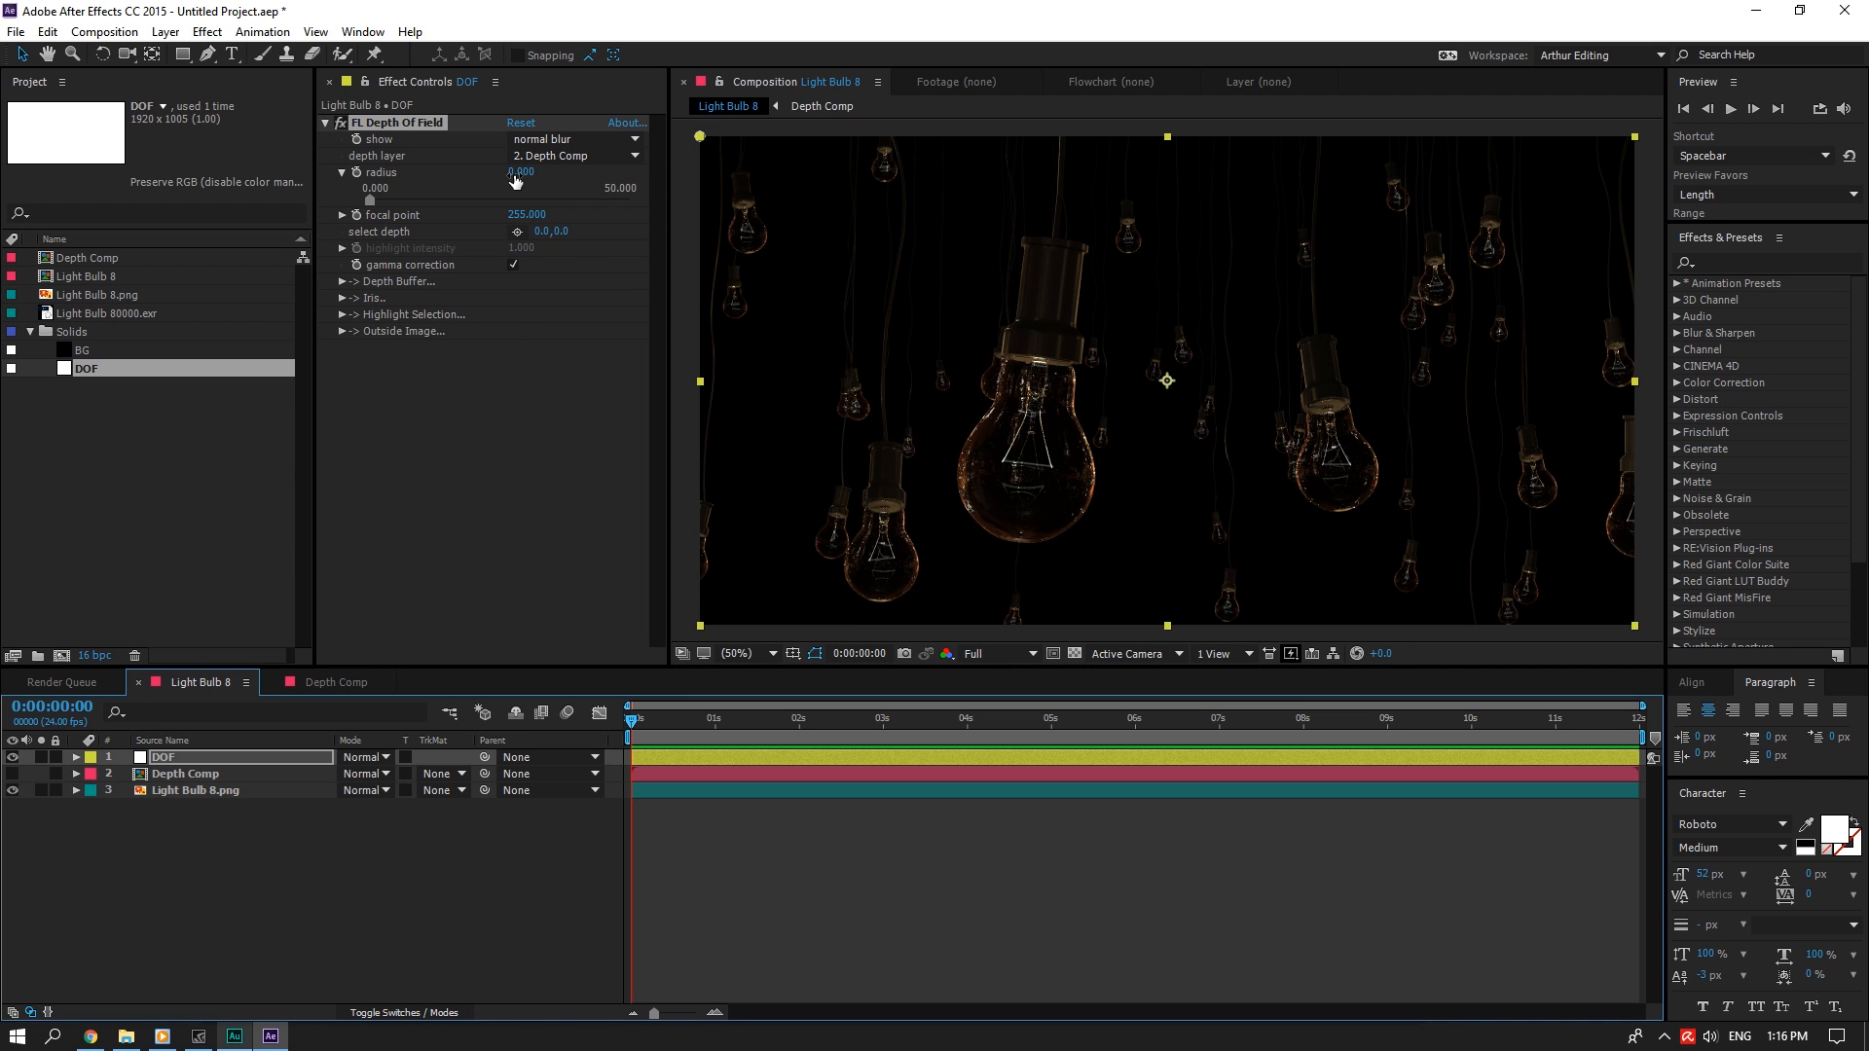
Save the project to the Desktop as Light bulb tutorial.aep, replacing the existing file
{"action": "key", "text": "ctrl+s"}
{"action": "left_click", "coordinate": [309, 336]}
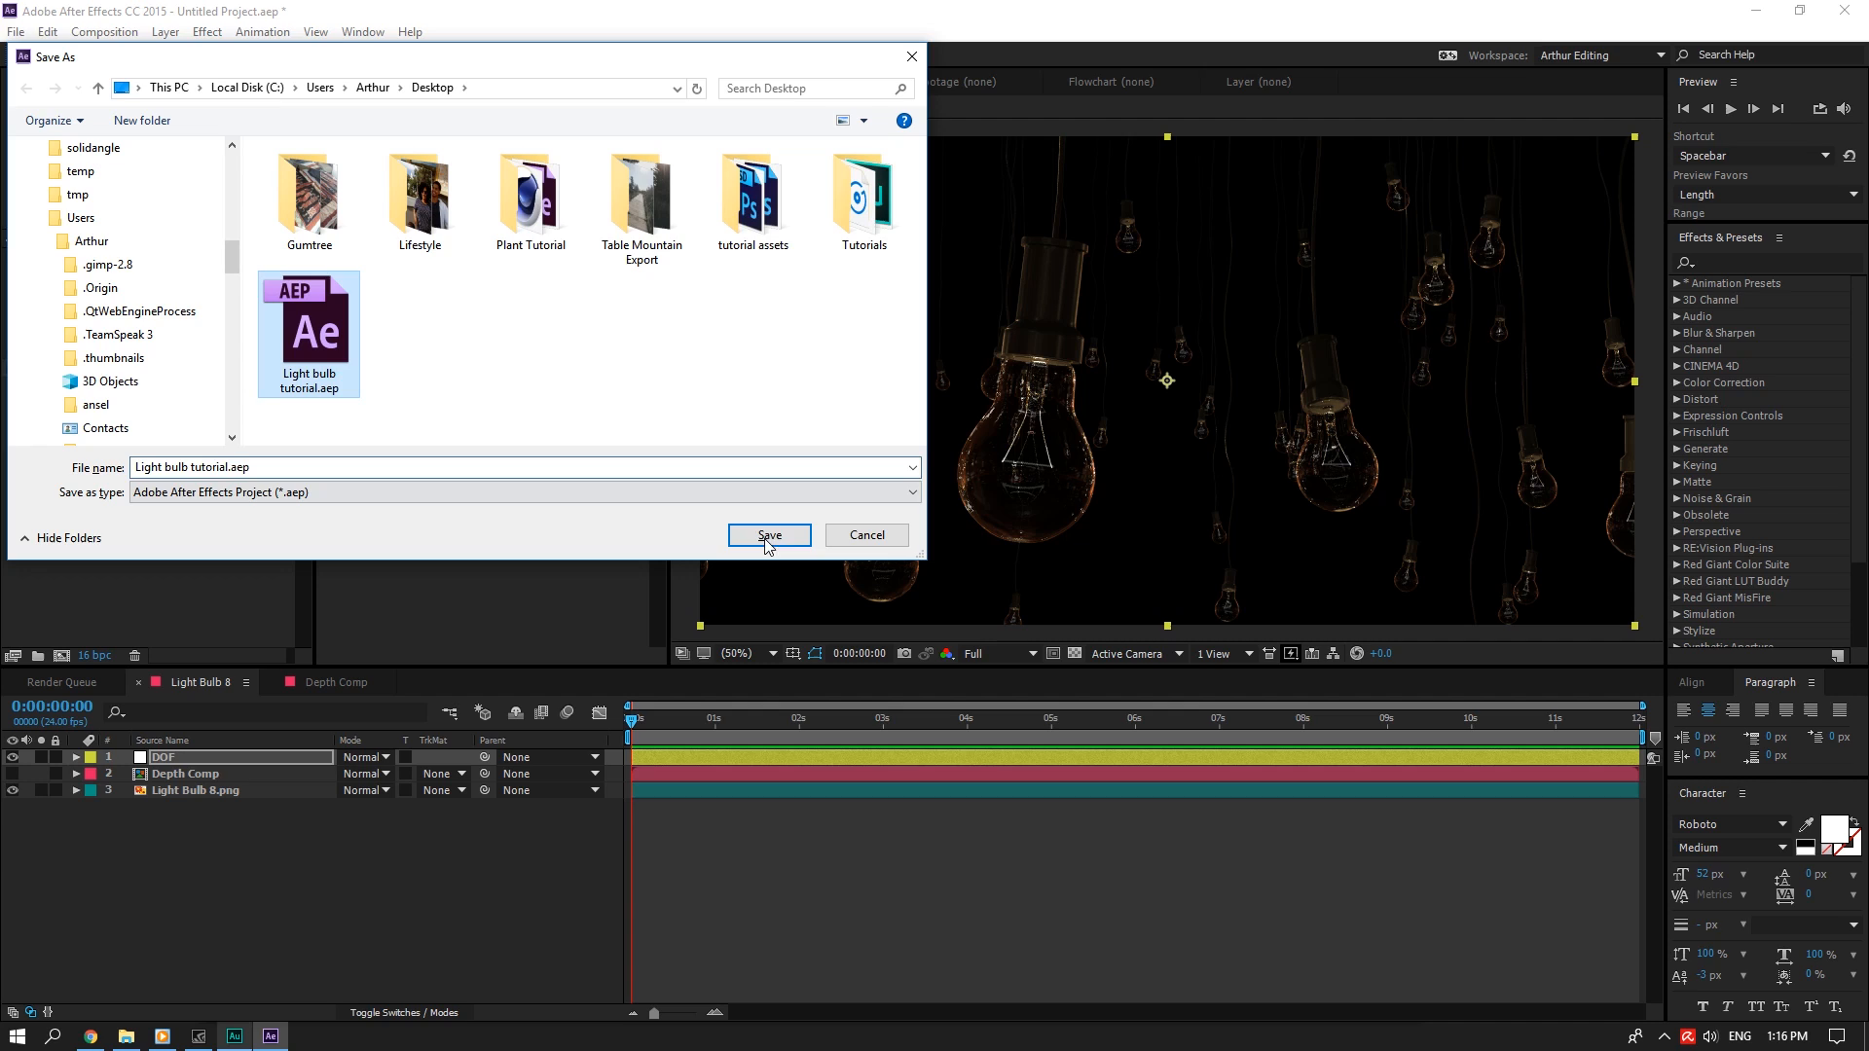
{"action": "left_click", "coordinate": [768, 535]}
{"action": "left_click", "coordinate": [963, 522]}
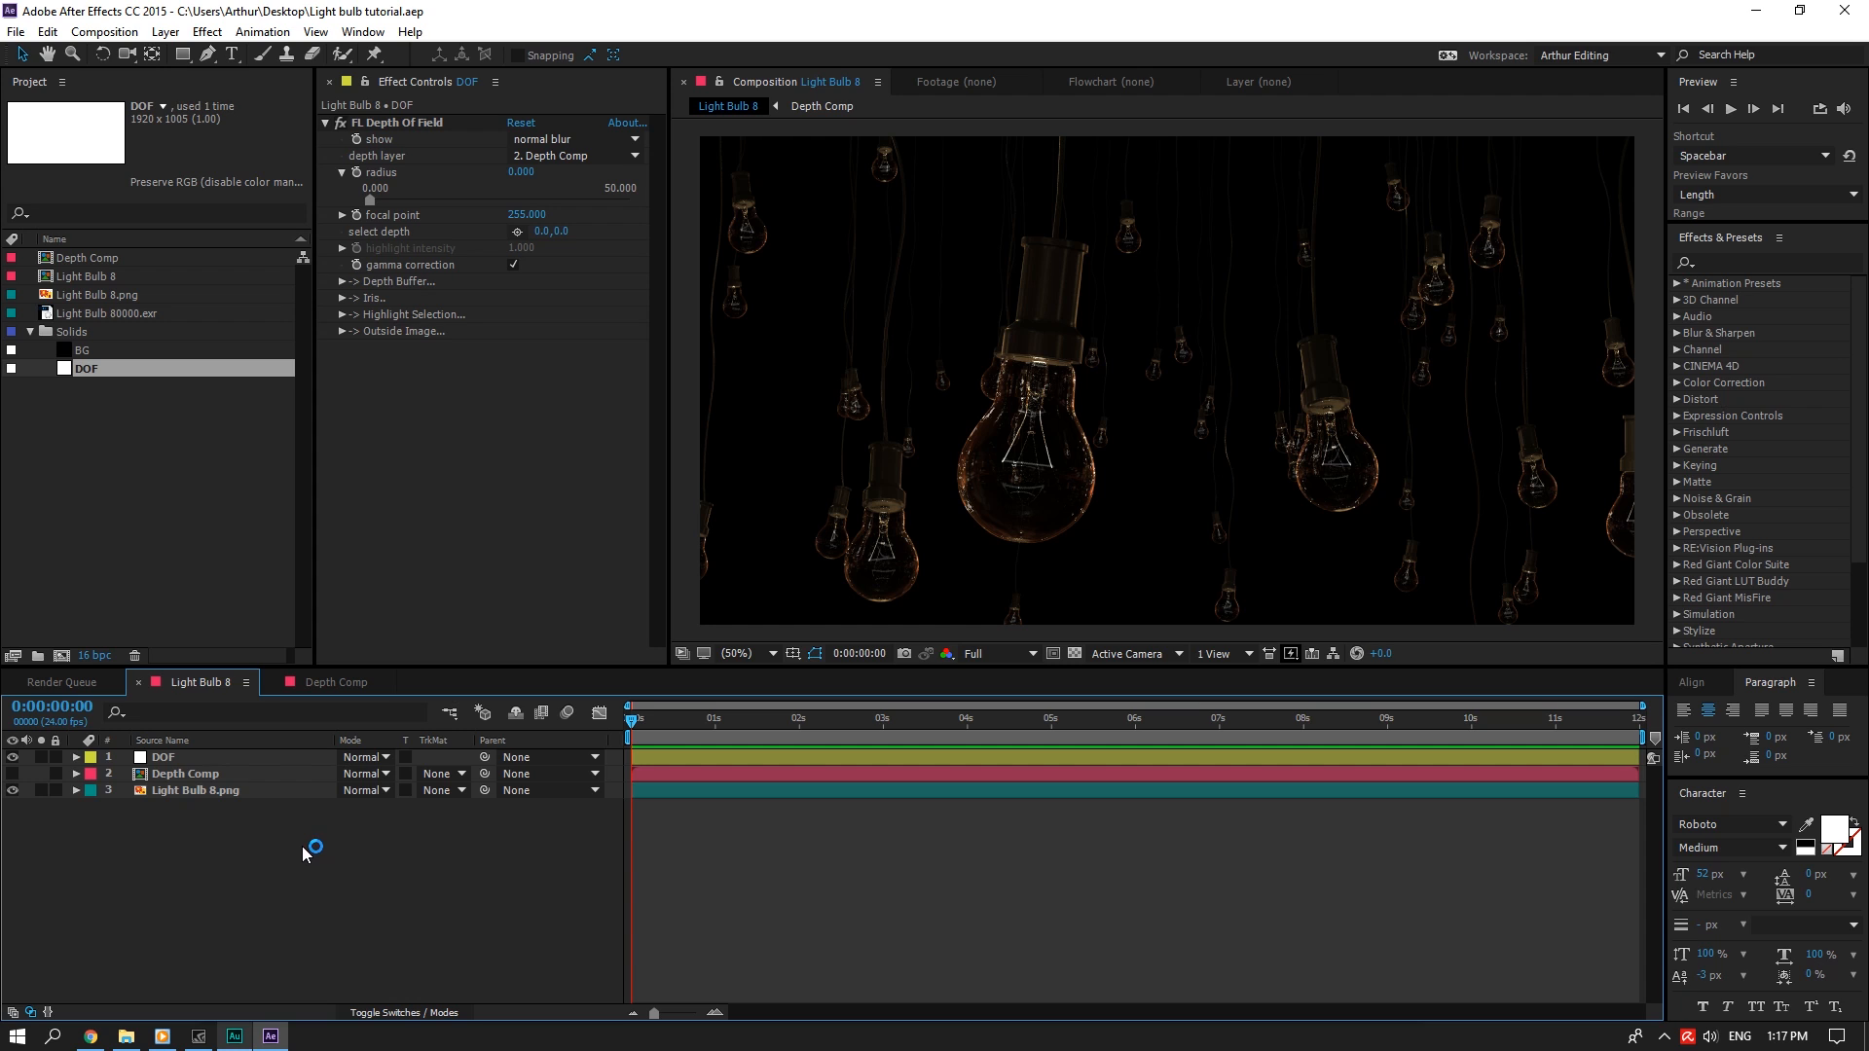
Create a black 1920 x 1005 px solid named Particles in the Light Bulb 8 composition
{"action": "right_click", "coordinate": [327, 828]}
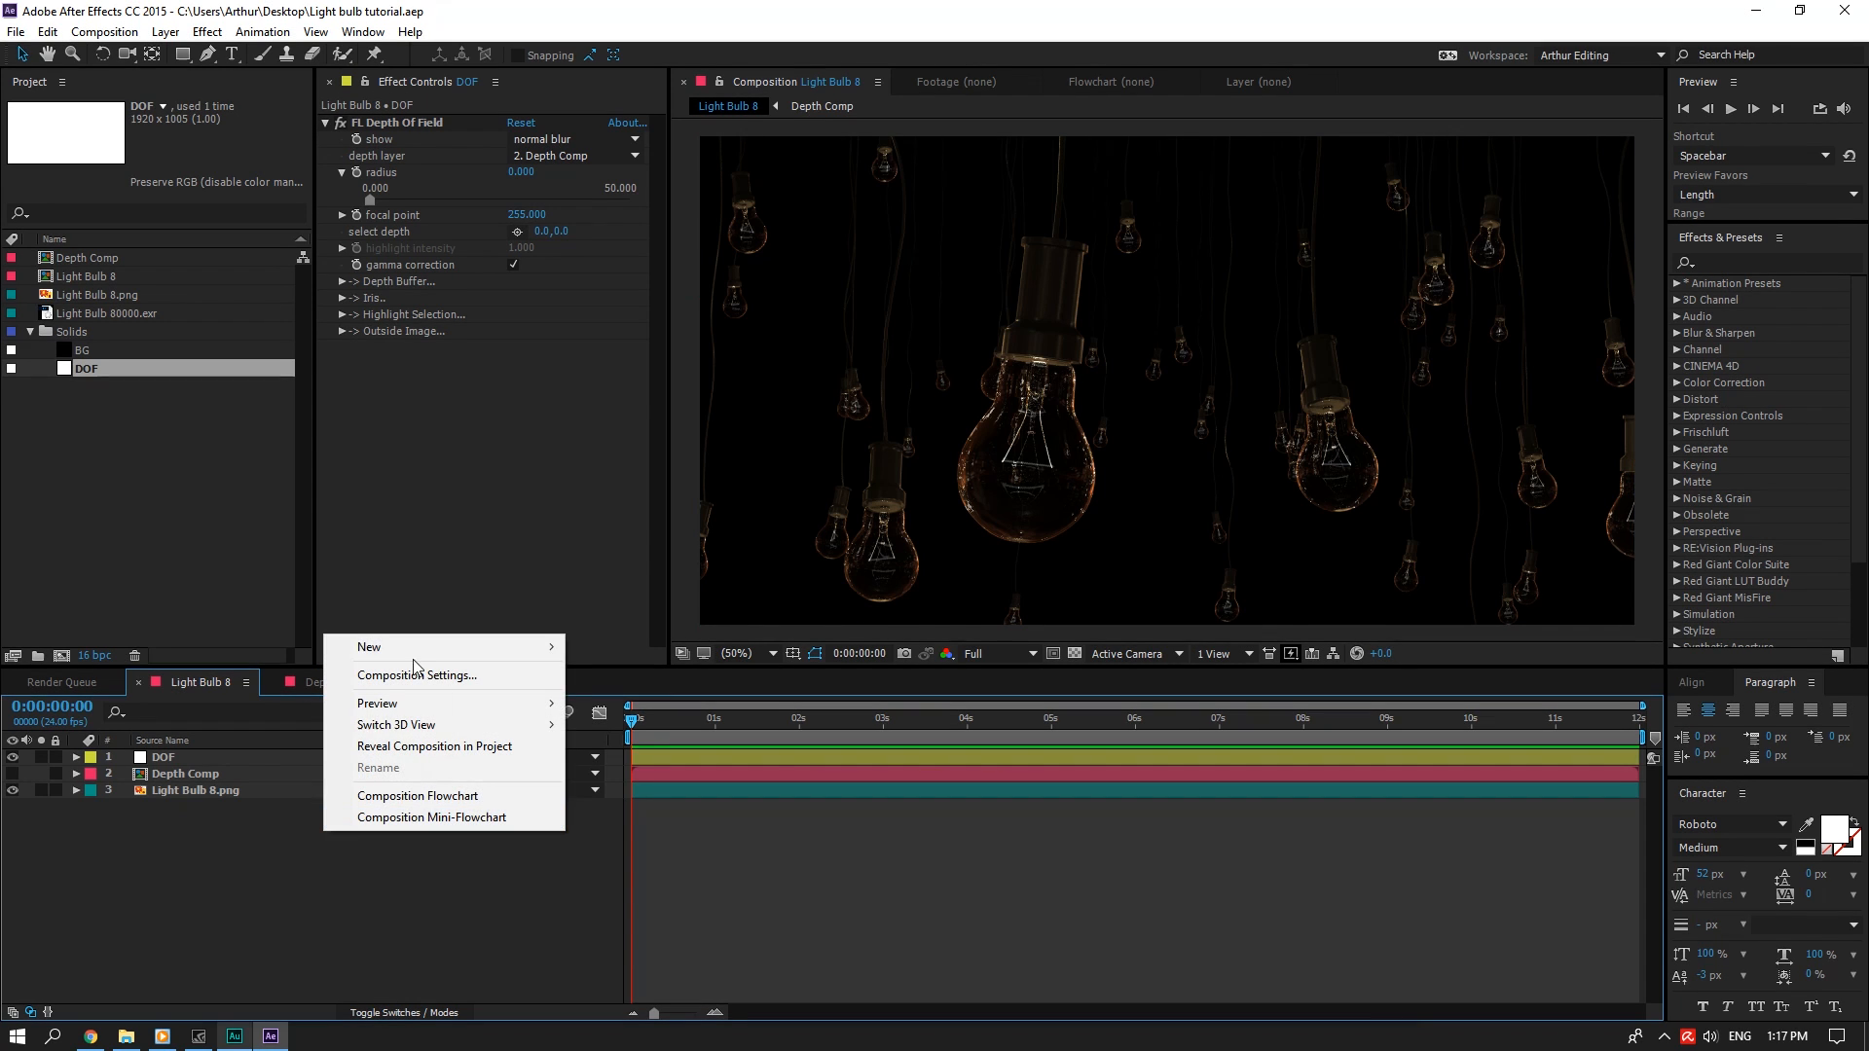
{"action": "mouse_move", "coordinate": [370, 647]}
{"action": "left_click", "coordinate": [611, 696]}
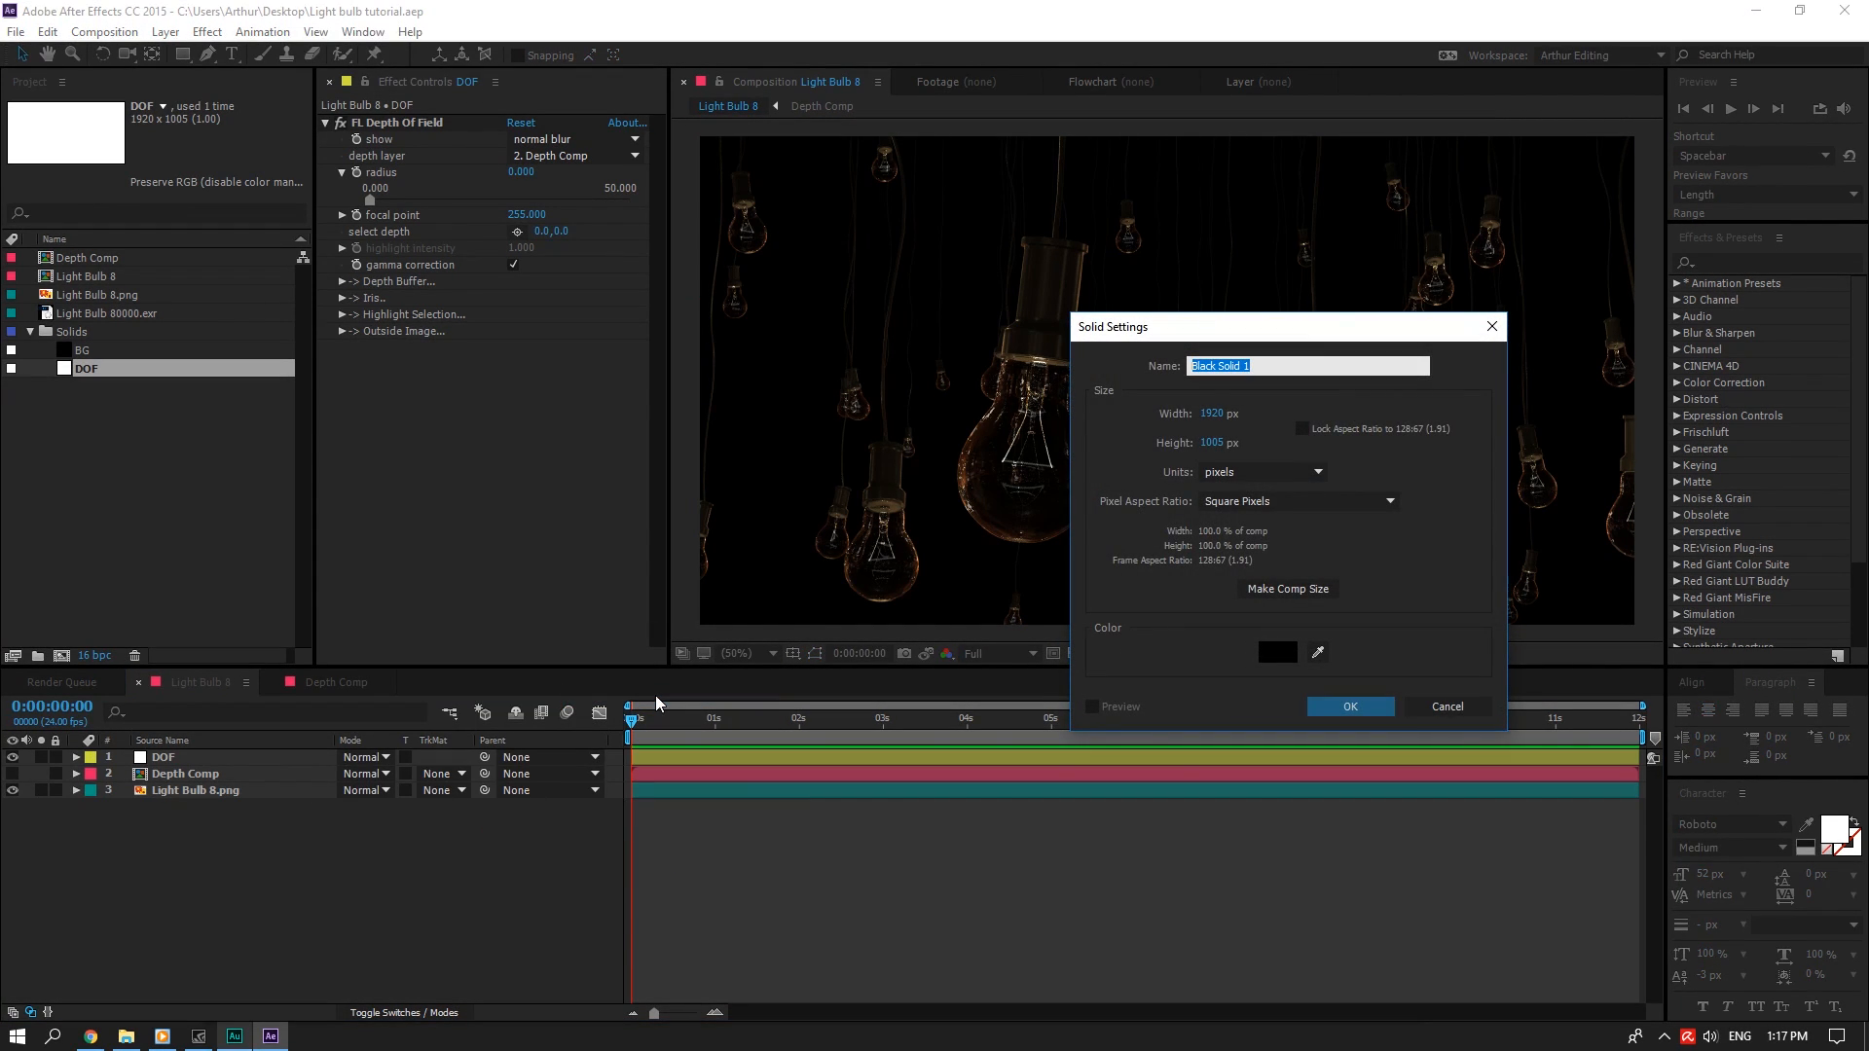
{"action": "type", "text": "Particles"}
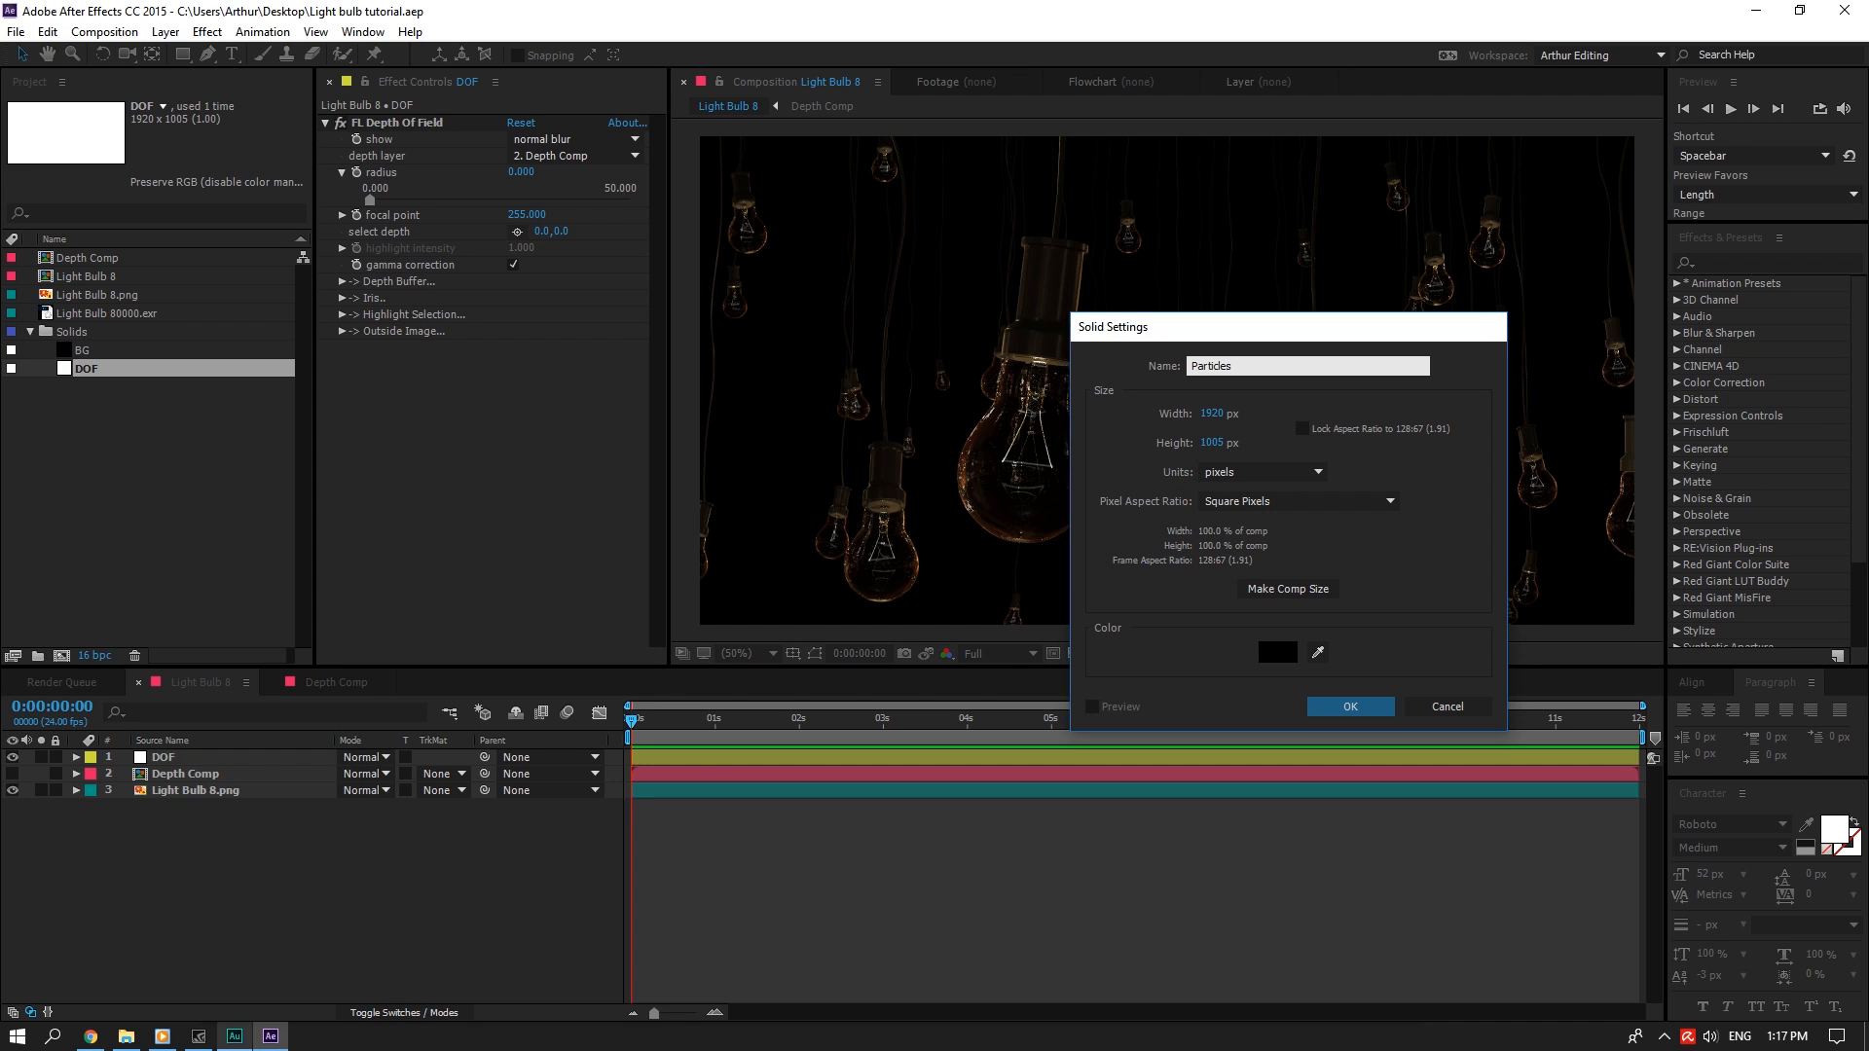
{"action": "key", "text": "Return"}
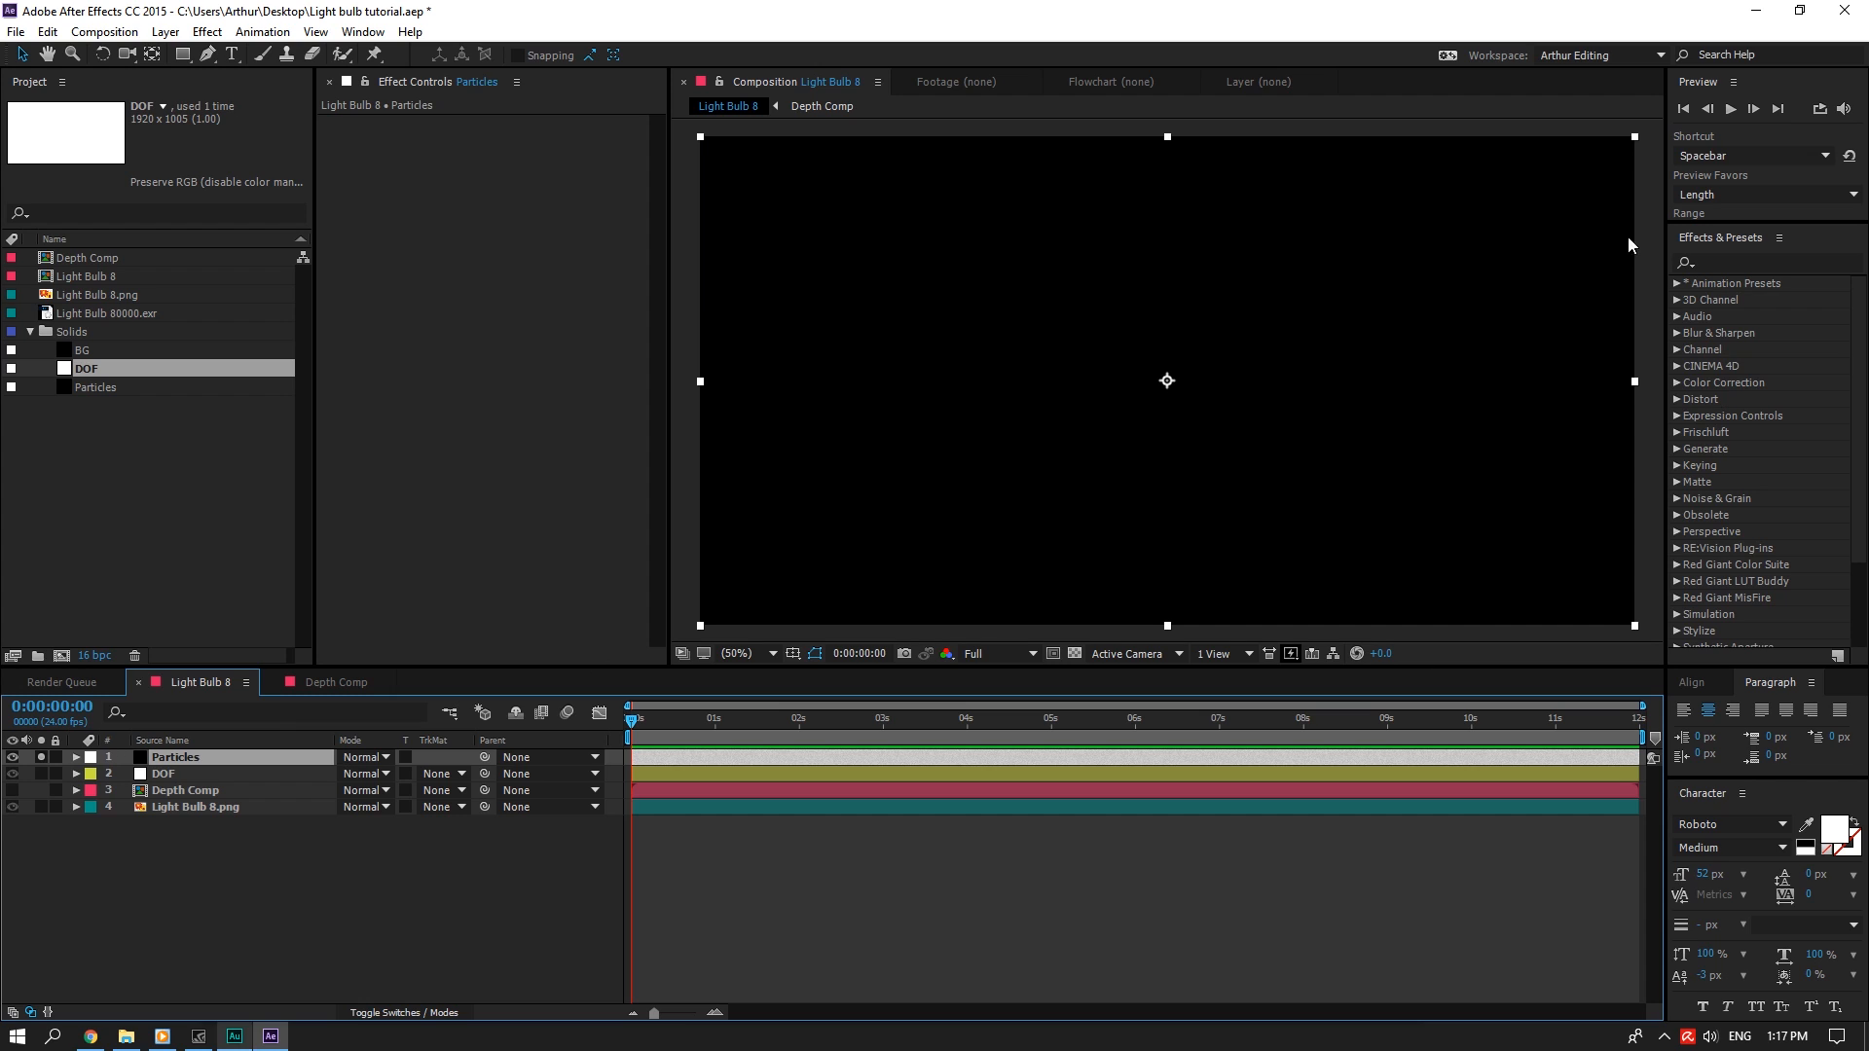
Find the Trapcode Particular effect and apply it to the Particles solid
{"action": "left_click", "coordinate": [1747, 258]}
{"action": "type", "text": "part"}
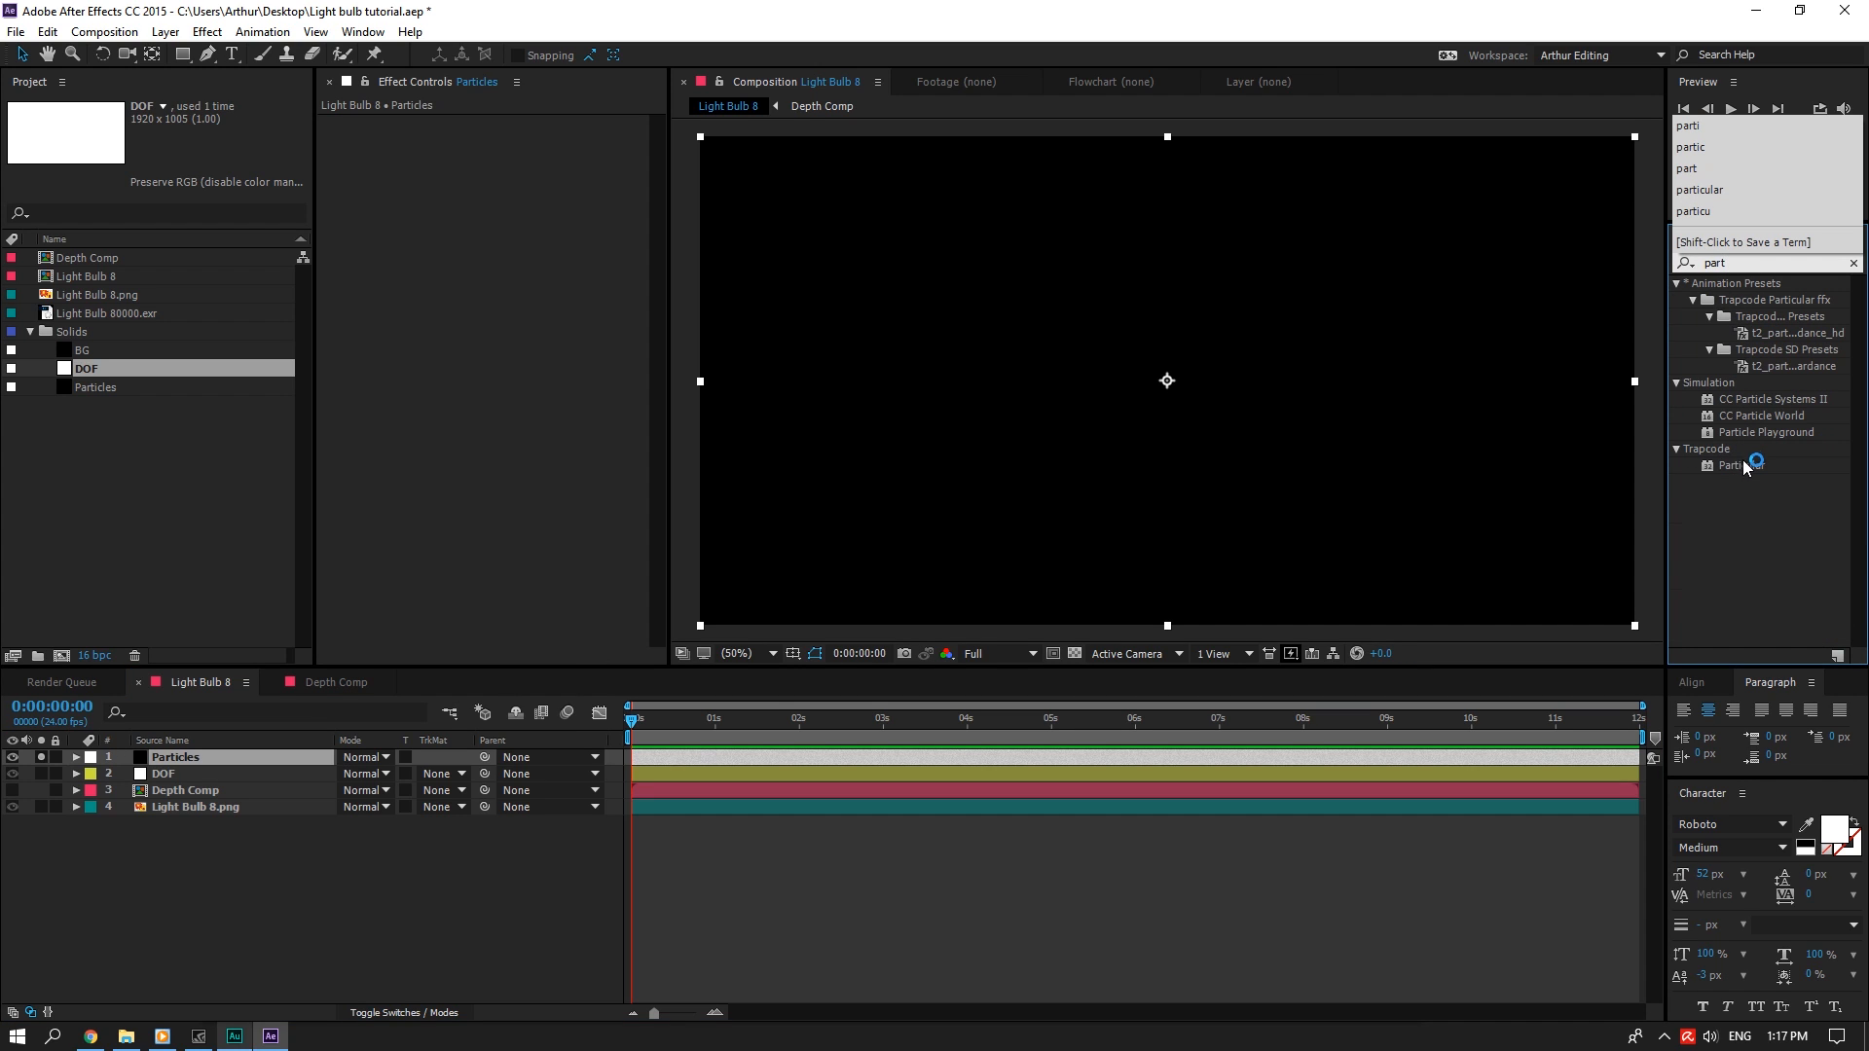
{"action": "left_click_drag", "start_coordinate": [1745, 468], "coordinate": [223, 757]}
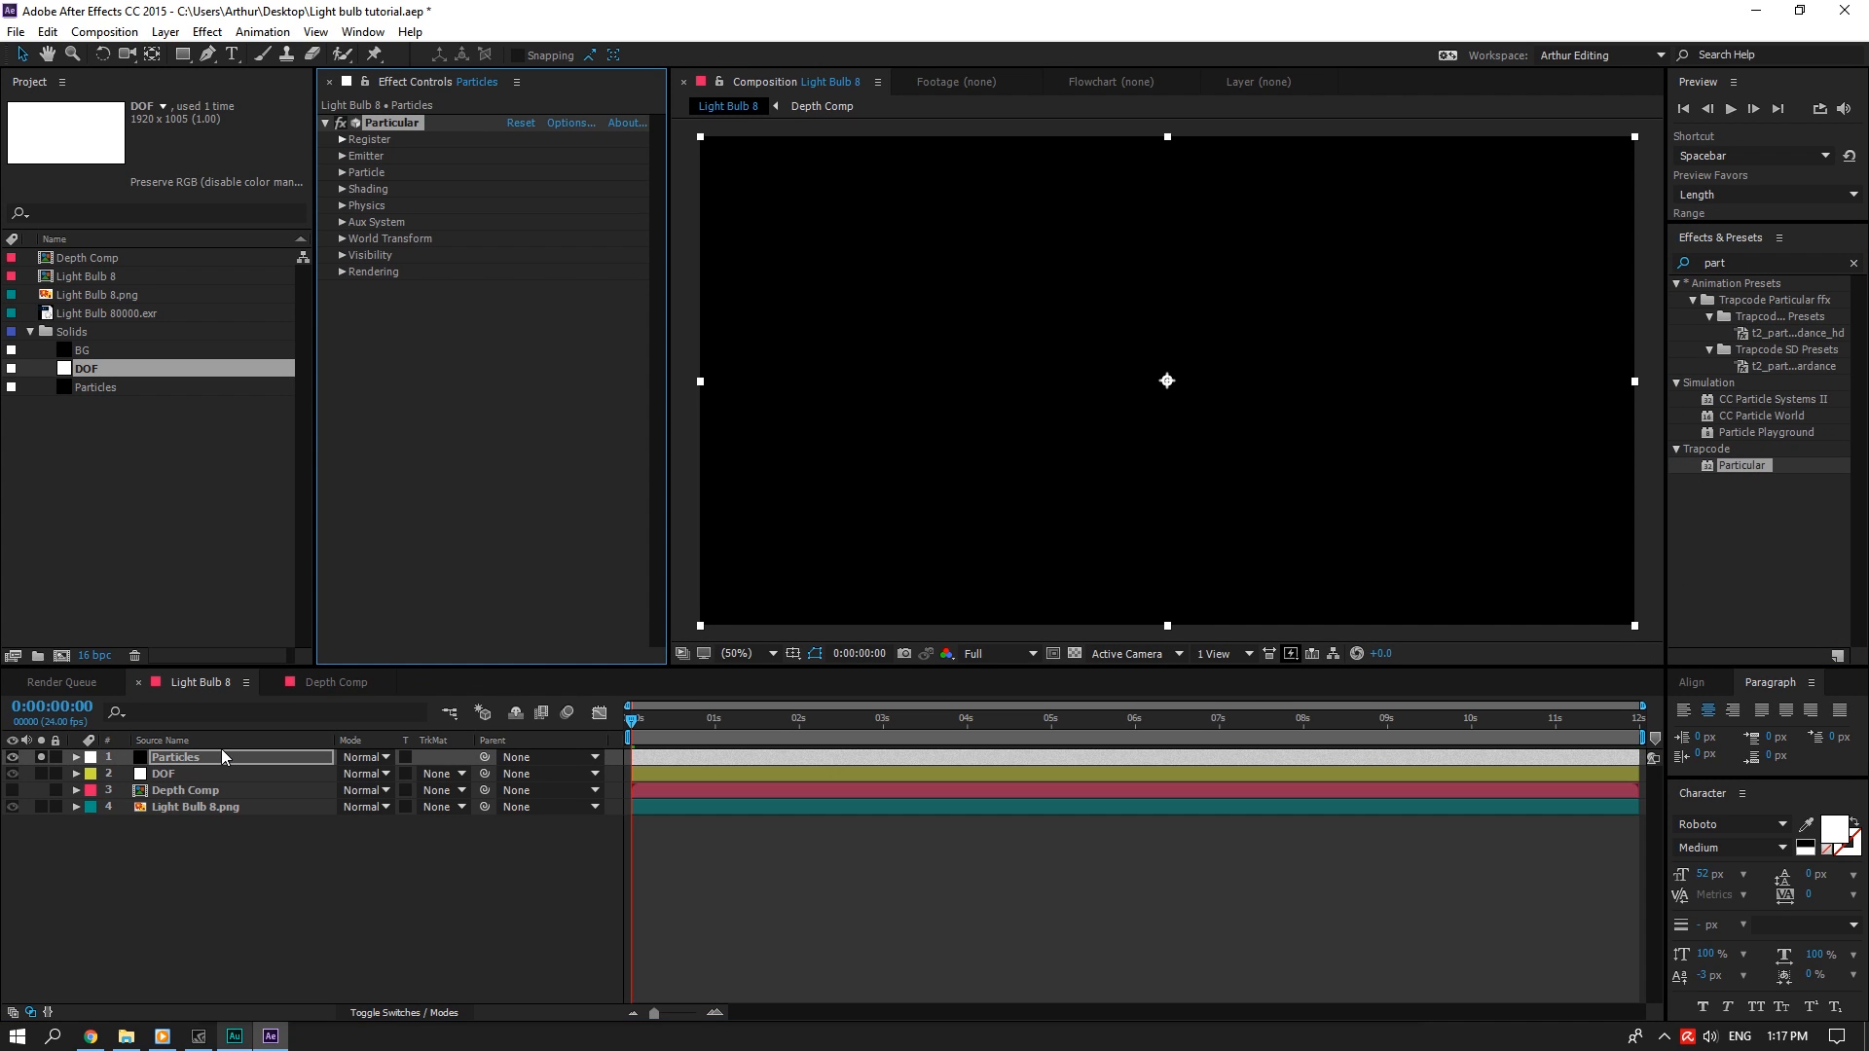
{"action": "left_click", "coordinate": [1853, 262]}
Set the emitter's Pre Run to 100 in Particular's Emission Extras
{"action": "left_click", "coordinate": [341, 156]}
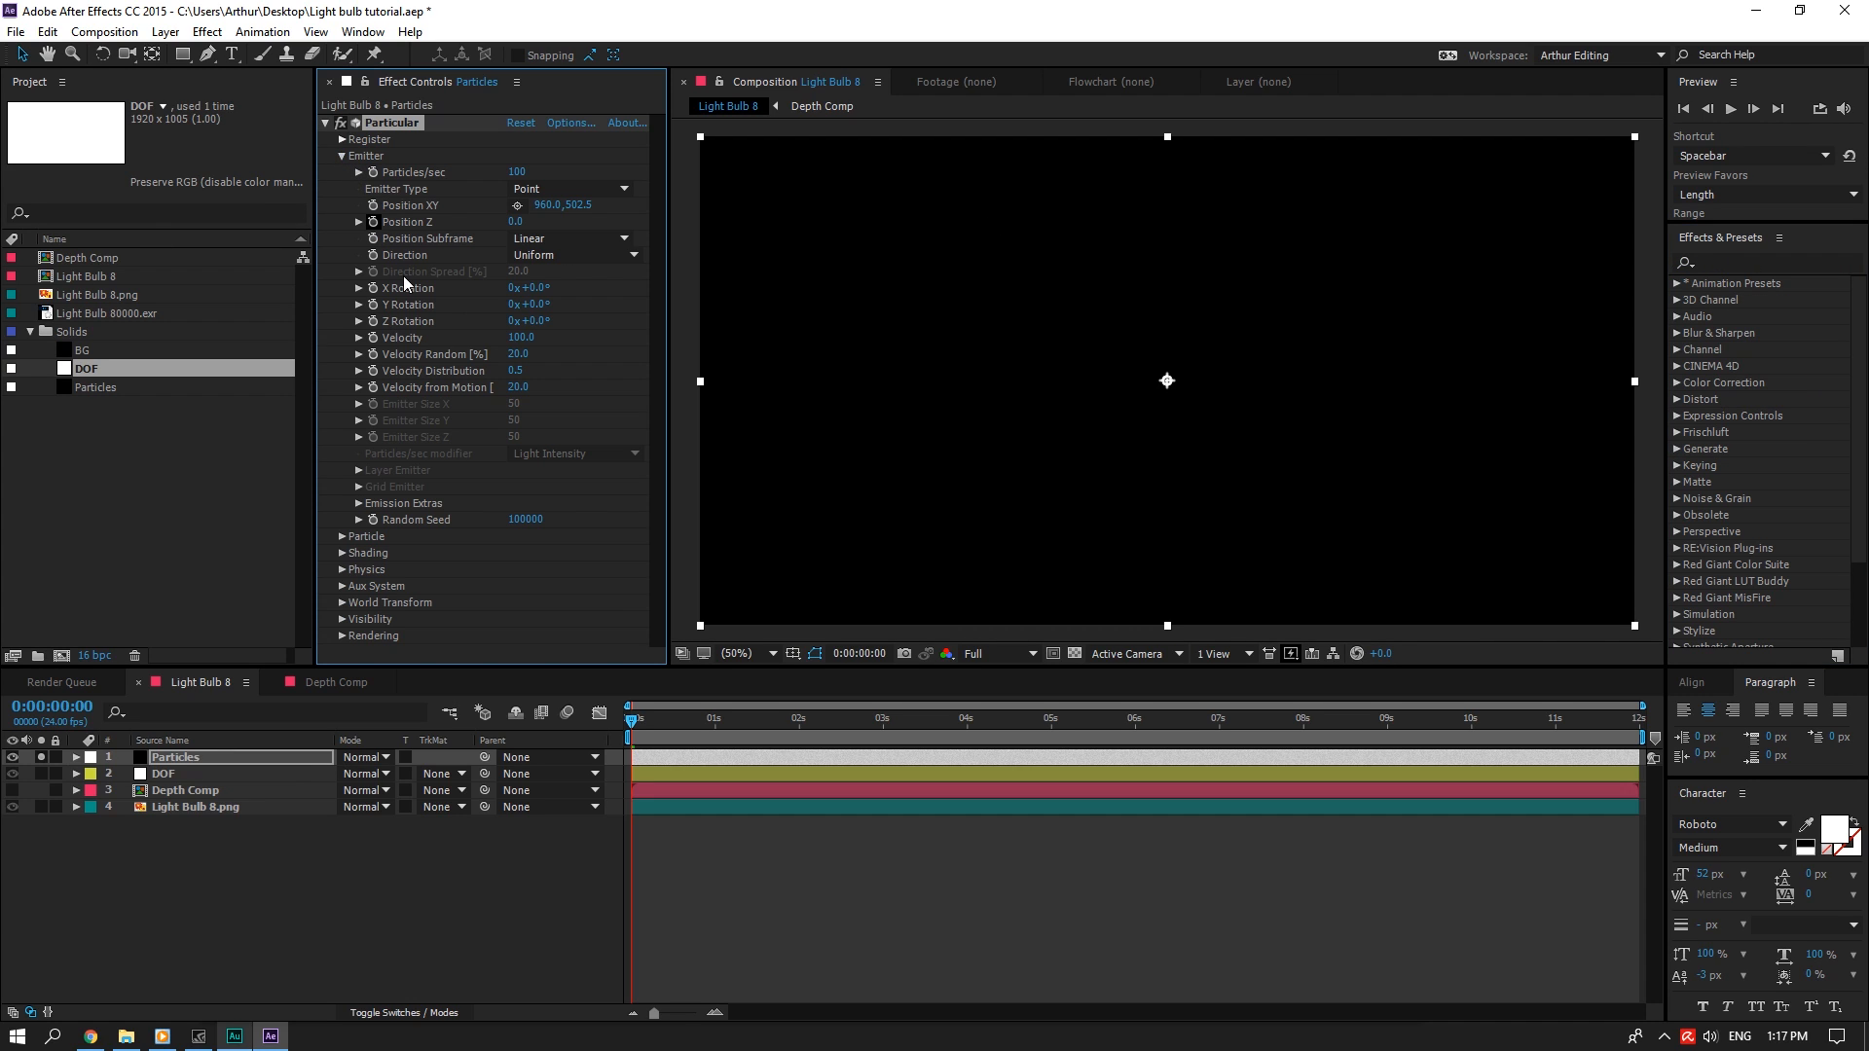
{"action": "left_click", "coordinate": [357, 504]}
{"action": "left_click", "coordinate": [512, 519]}
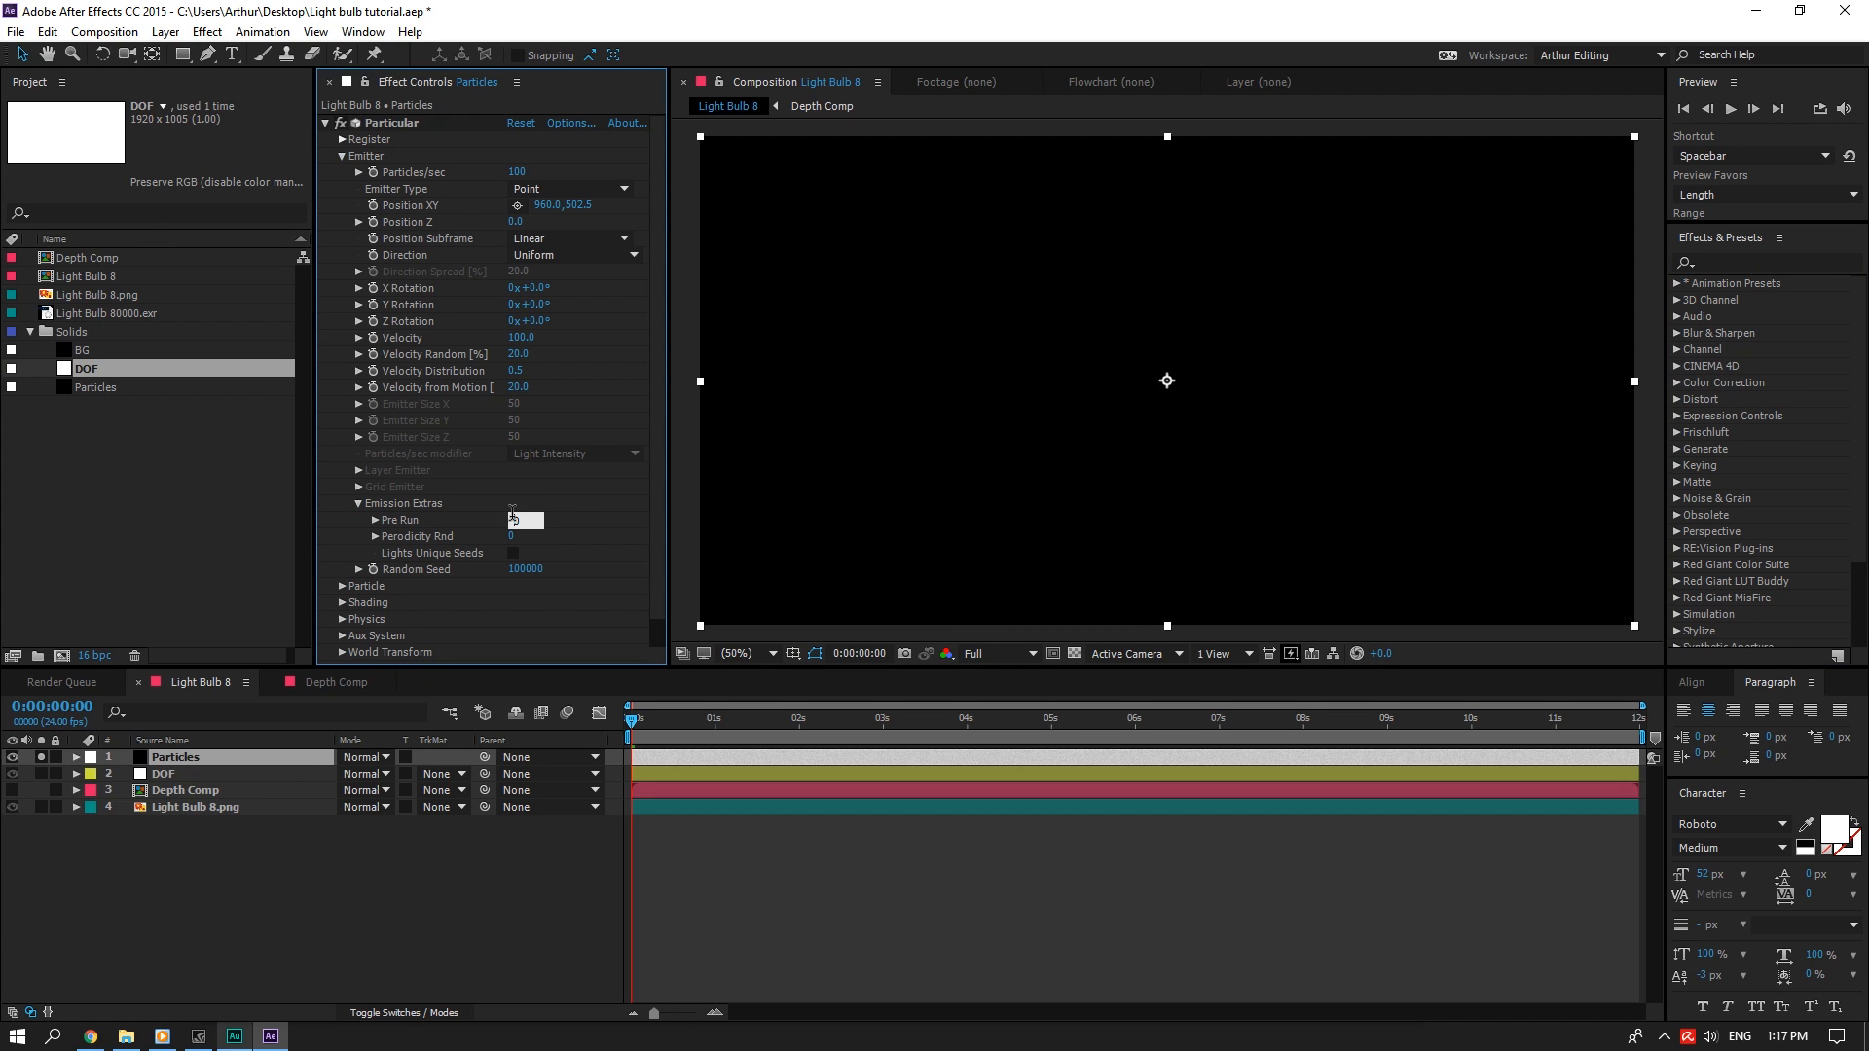
{"action": "type", "text": "100"}
{"action": "key", "text": "Return"}
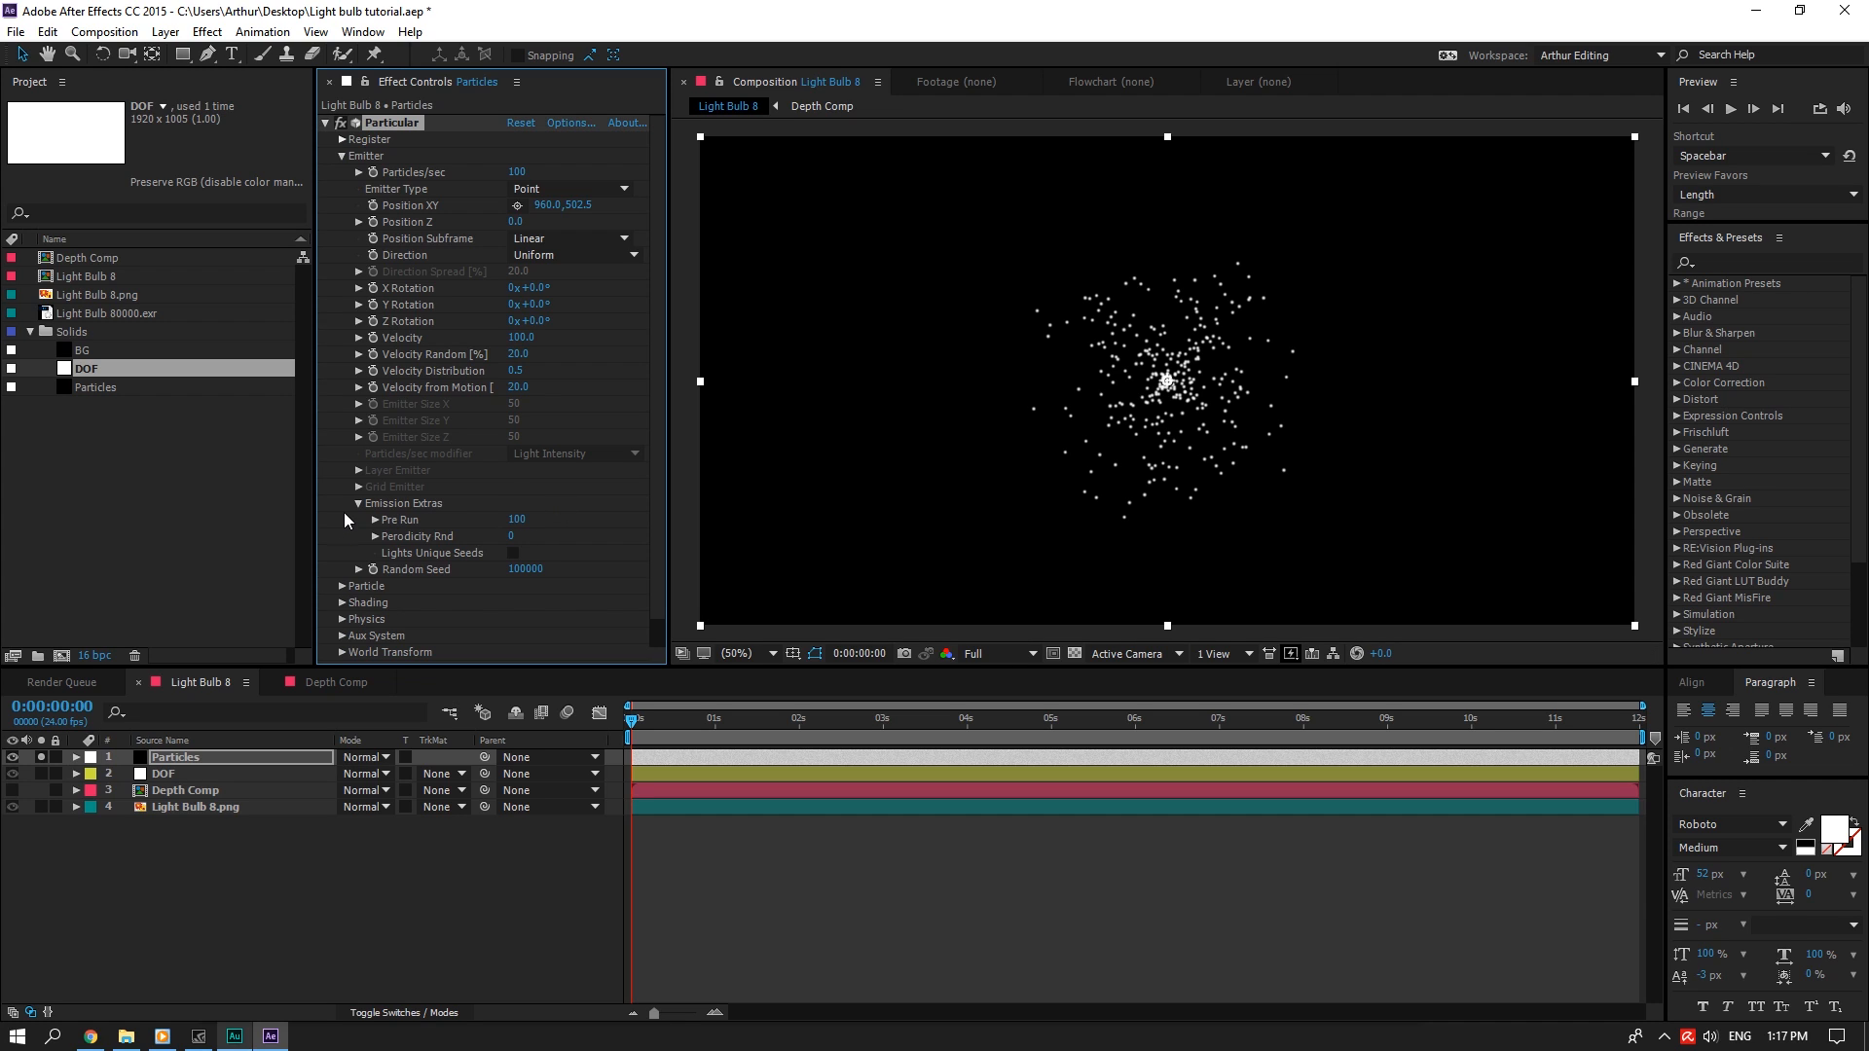
{"action": "left_click", "coordinate": [357, 504]}
Try a particle size of 50 in Particular
{"action": "left_click", "coordinate": [342, 536]}
{"action": "scroll", "coordinate": [339, 537], "scroll_direction": "down", "scroll_amount": 5}
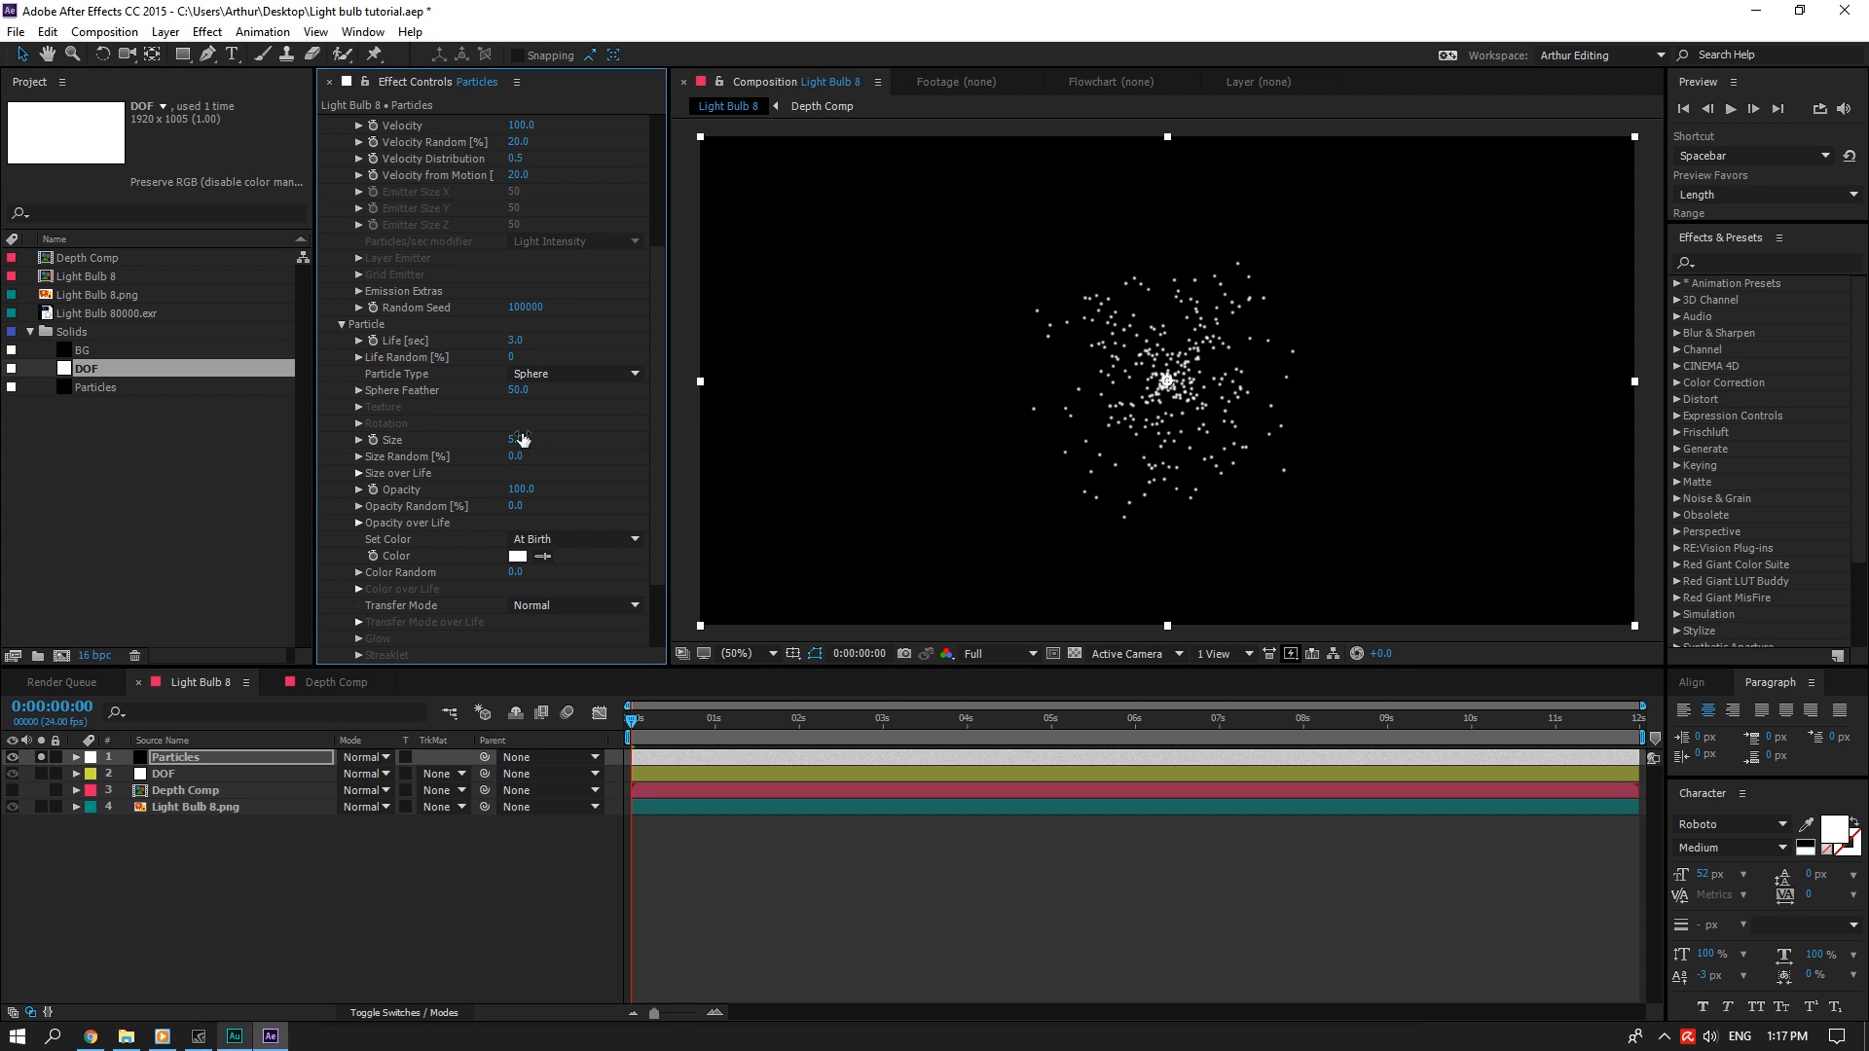
{"action": "type", "text": "50"}
{"action": "key", "text": "Return"}
Change Particular's emitter type to Box
{"action": "left_click", "coordinate": [341, 324]}
{"action": "left_click", "coordinate": [545, 190]}
{"action": "left_click", "coordinate": [565, 228]}
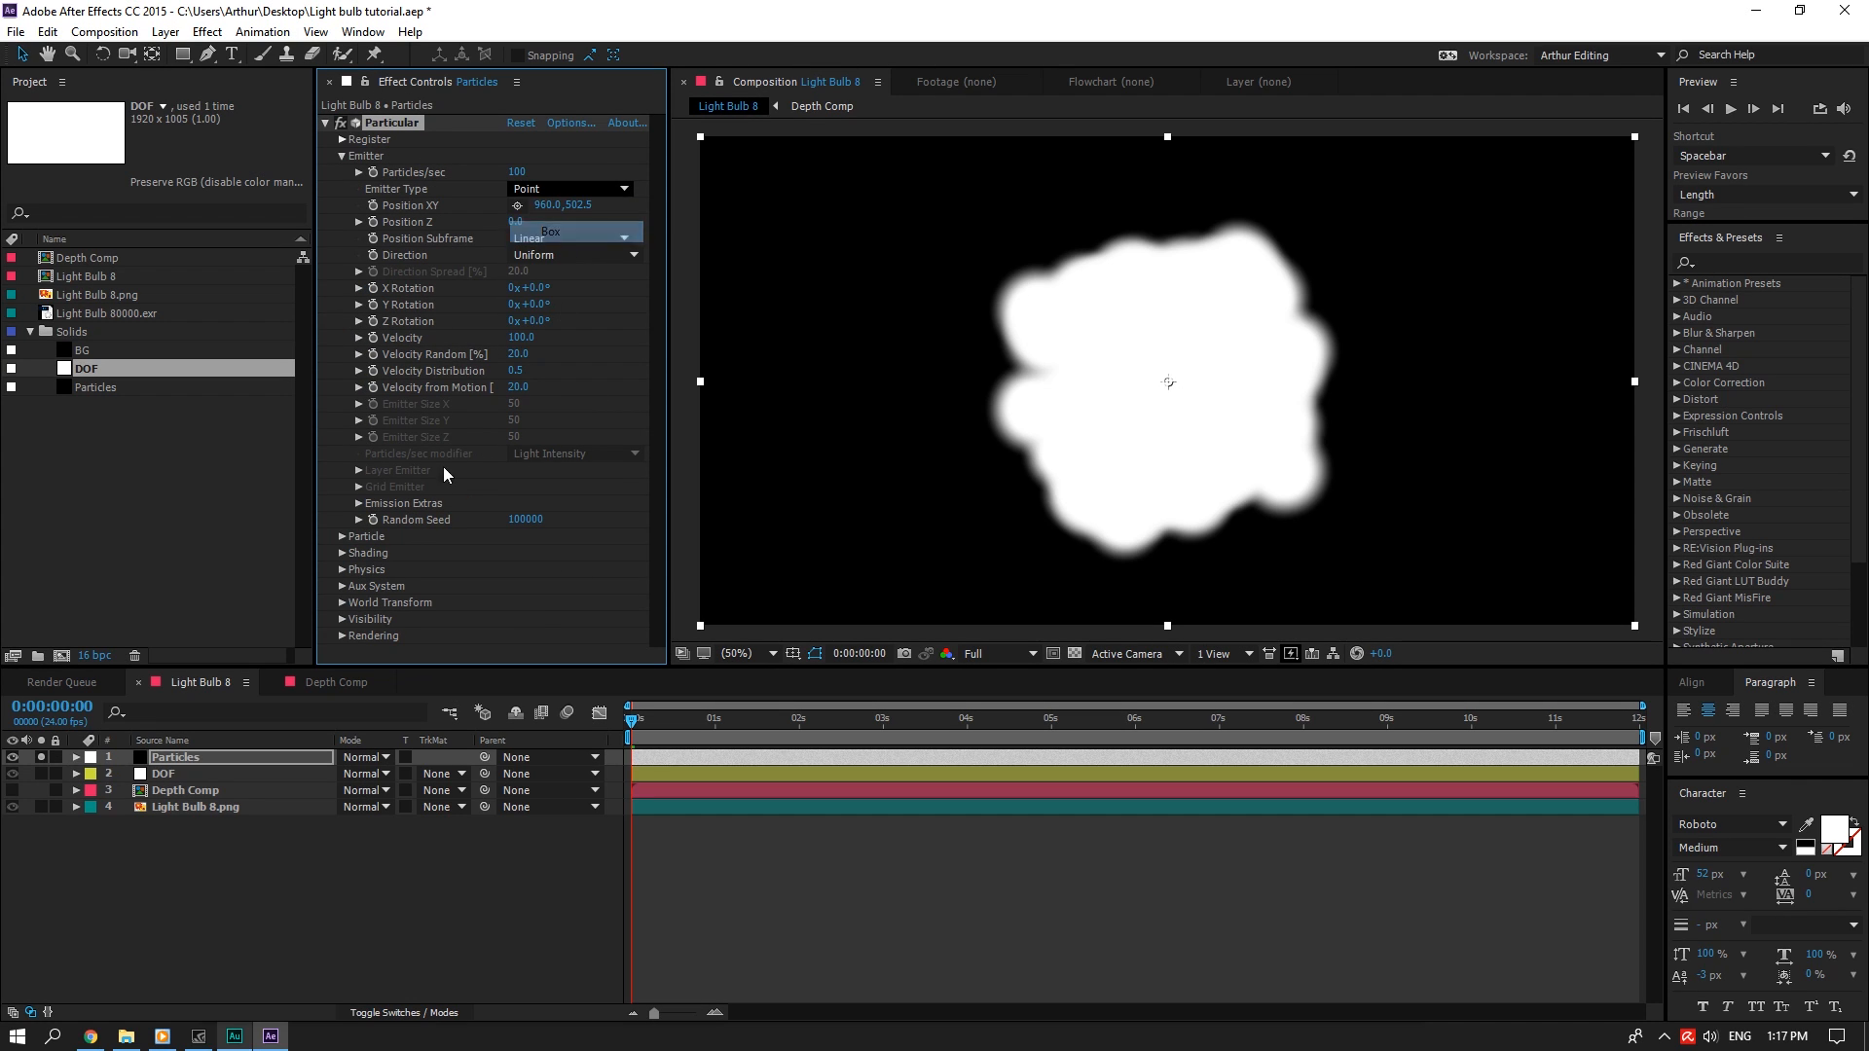
Set the particle size back to 5 and the particle life to 100 seconds
{"action": "left_click", "coordinate": [342, 536]}
{"action": "scroll", "coordinate": [438, 530], "scroll_direction": "down", "scroll_amount": 4}
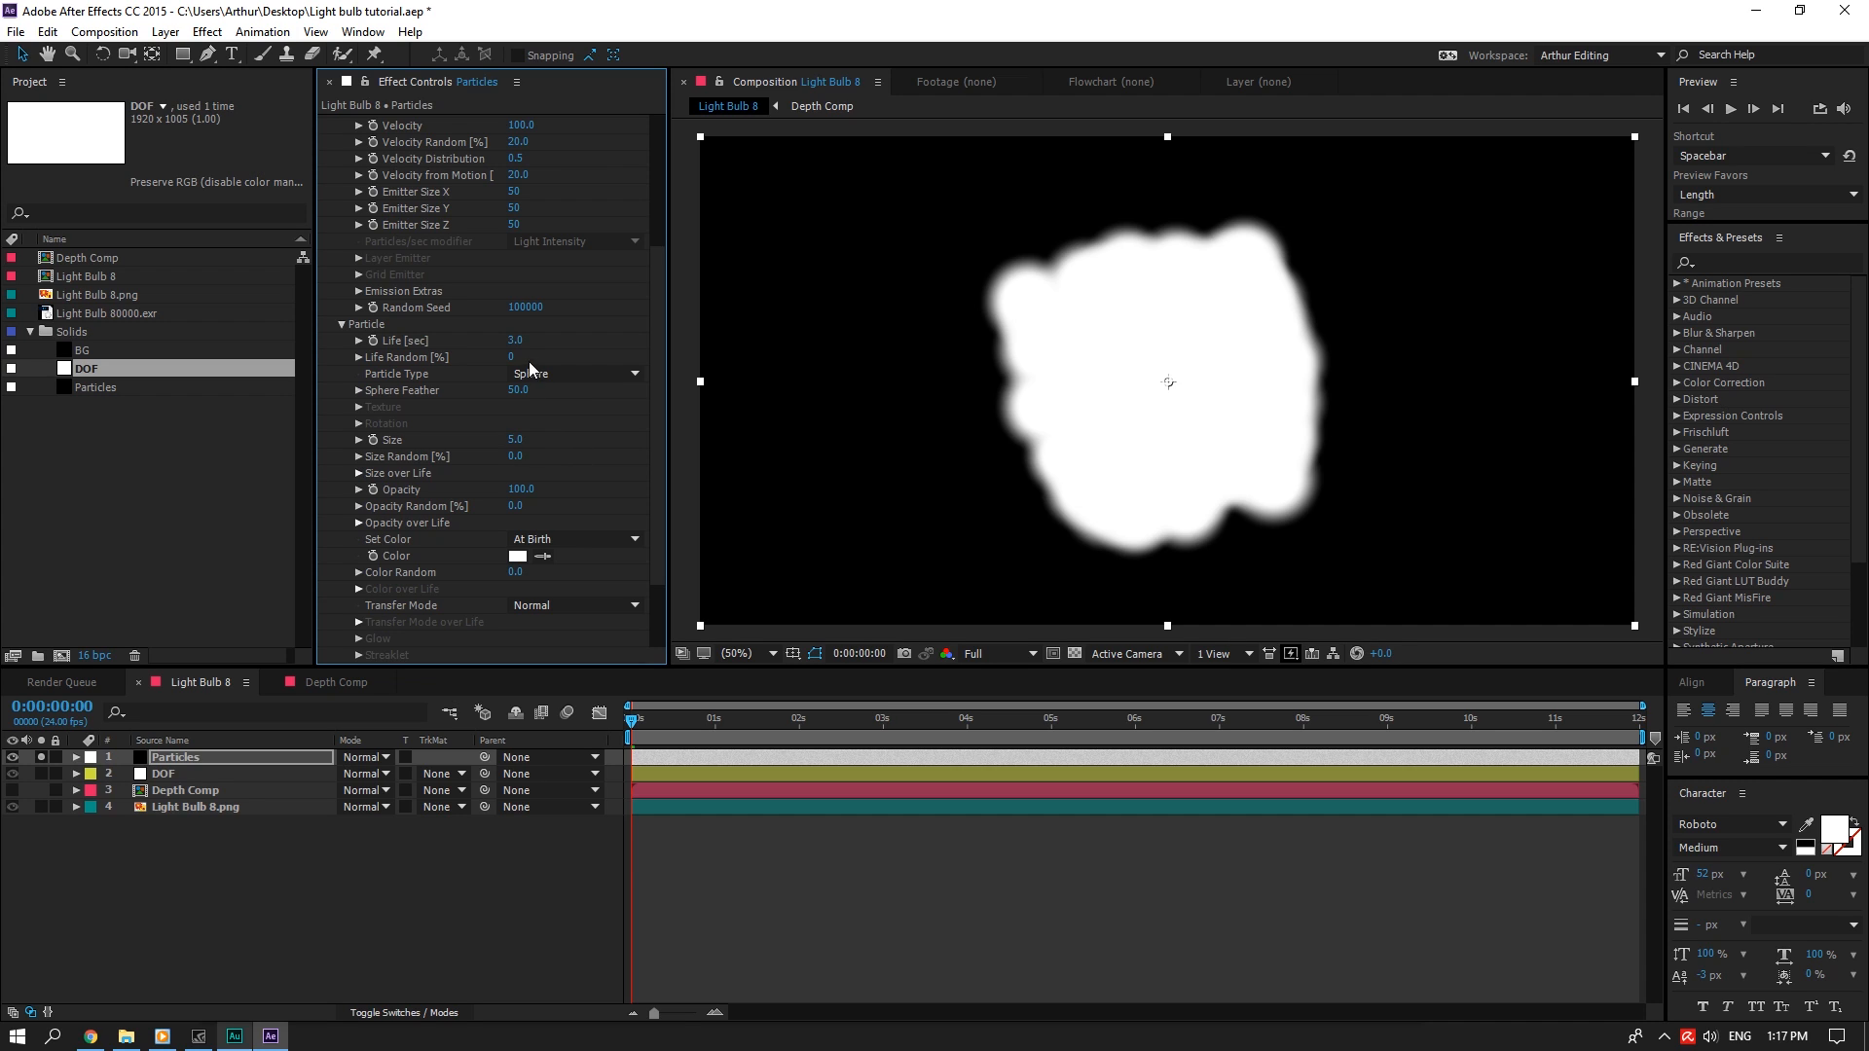
{"action": "type", "text": "0"}
{"action": "key", "text": "Return"}
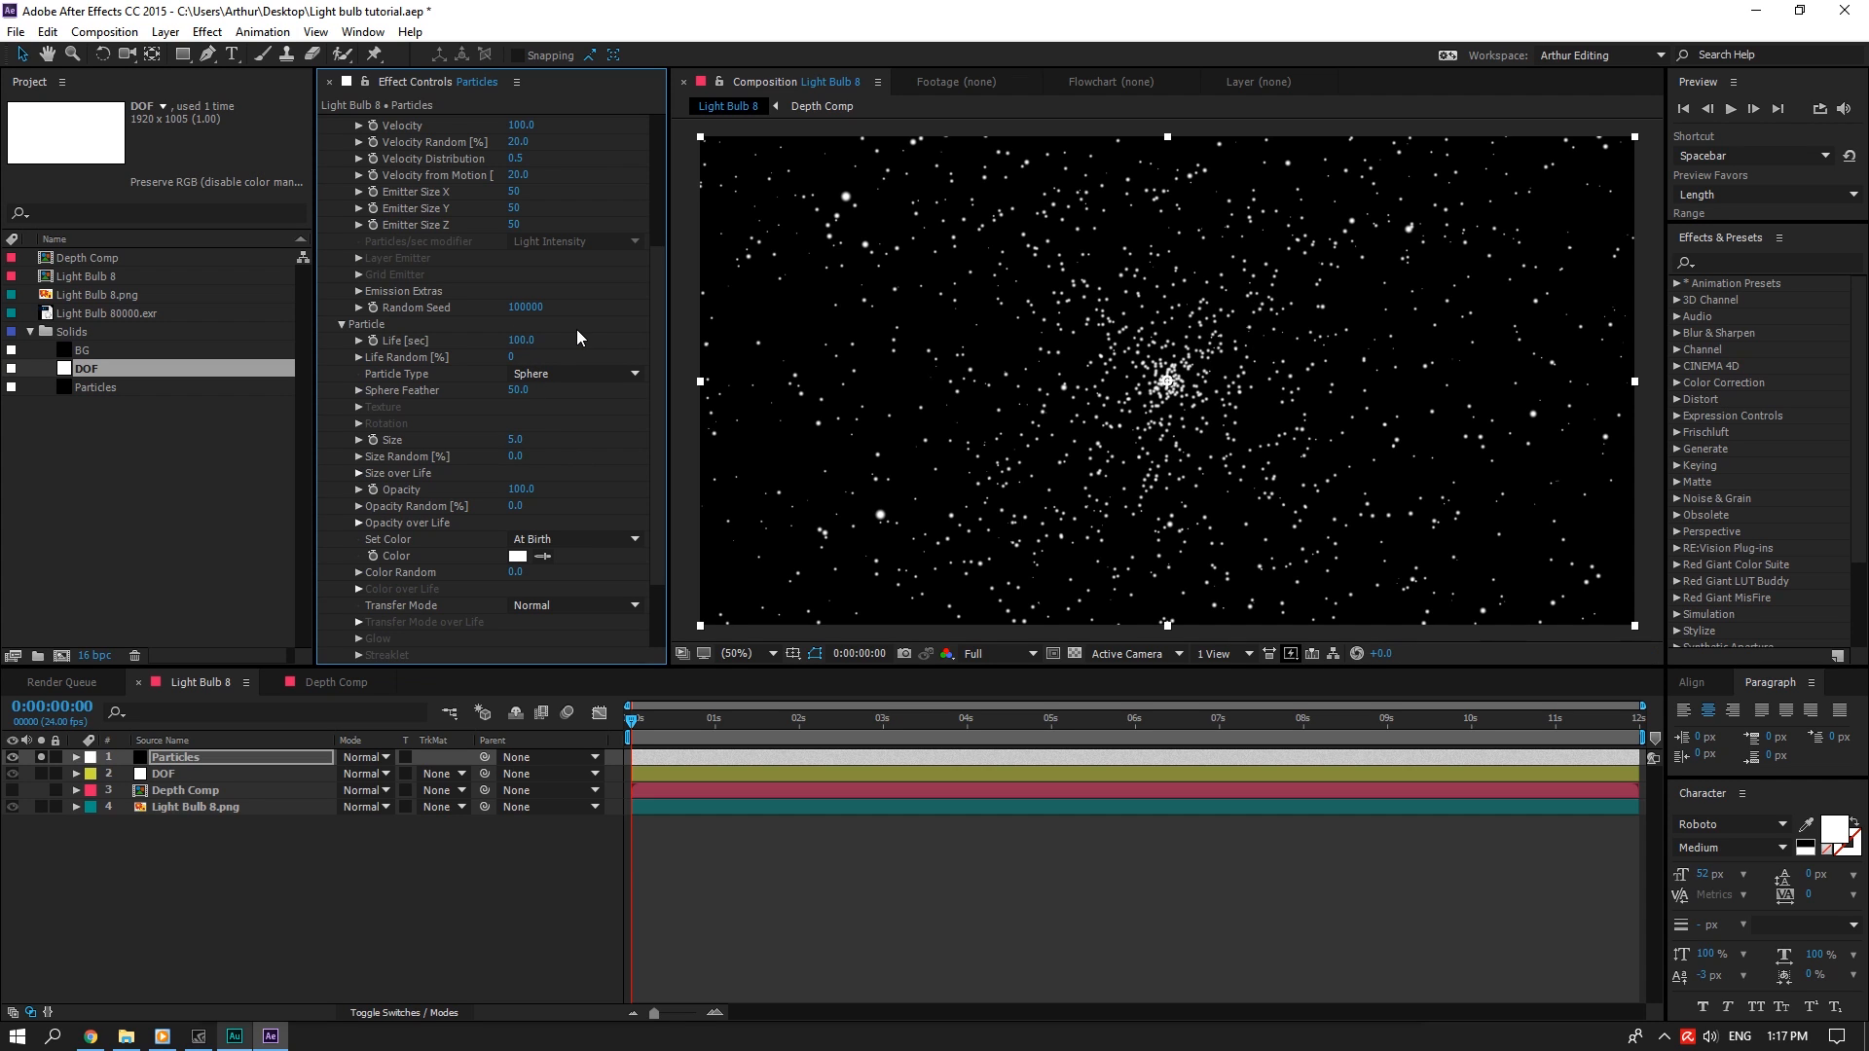
Reduce the emission rate to 5 particles per second
{"action": "scroll", "coordinate": [577, 337], "scroll_direction": "up", "scroll_amount": 5}
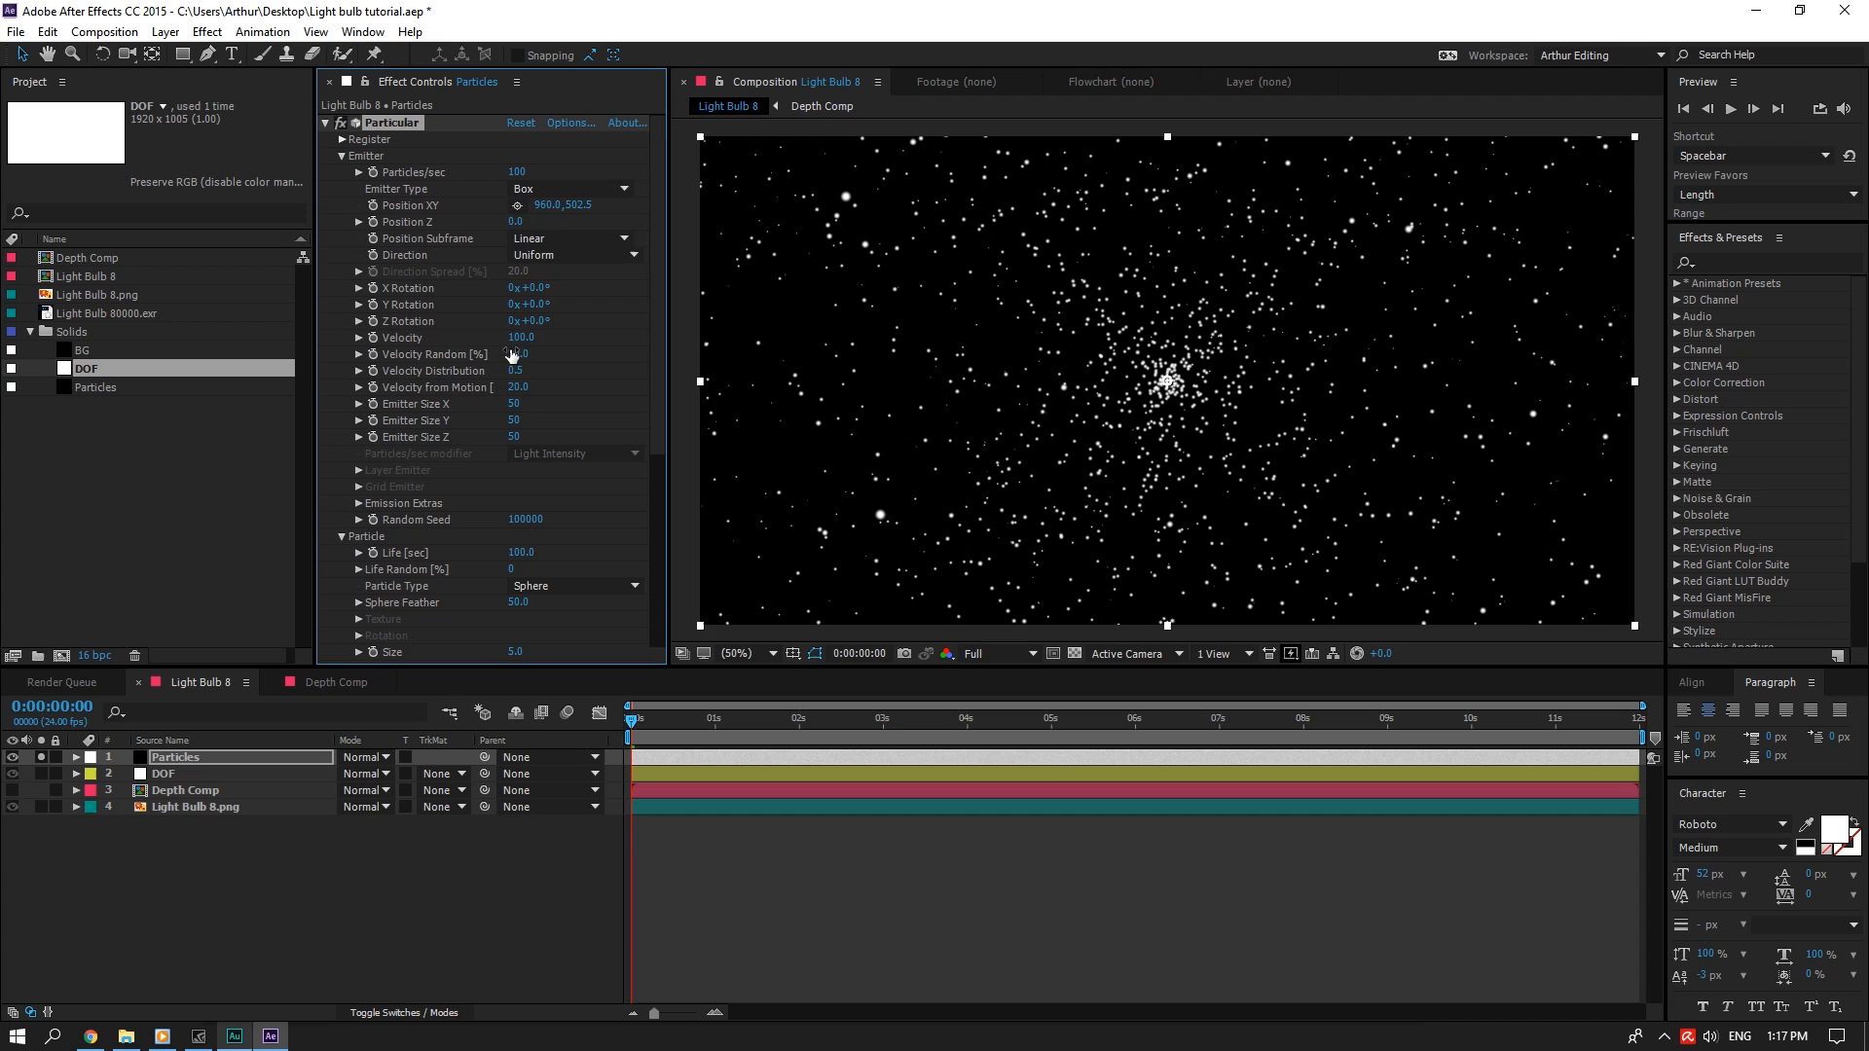
{"action": "left_click", "coordinate": [523, 172]}
{"action": "type", "text": "5"}
{"action": "key", "text": "Return"}
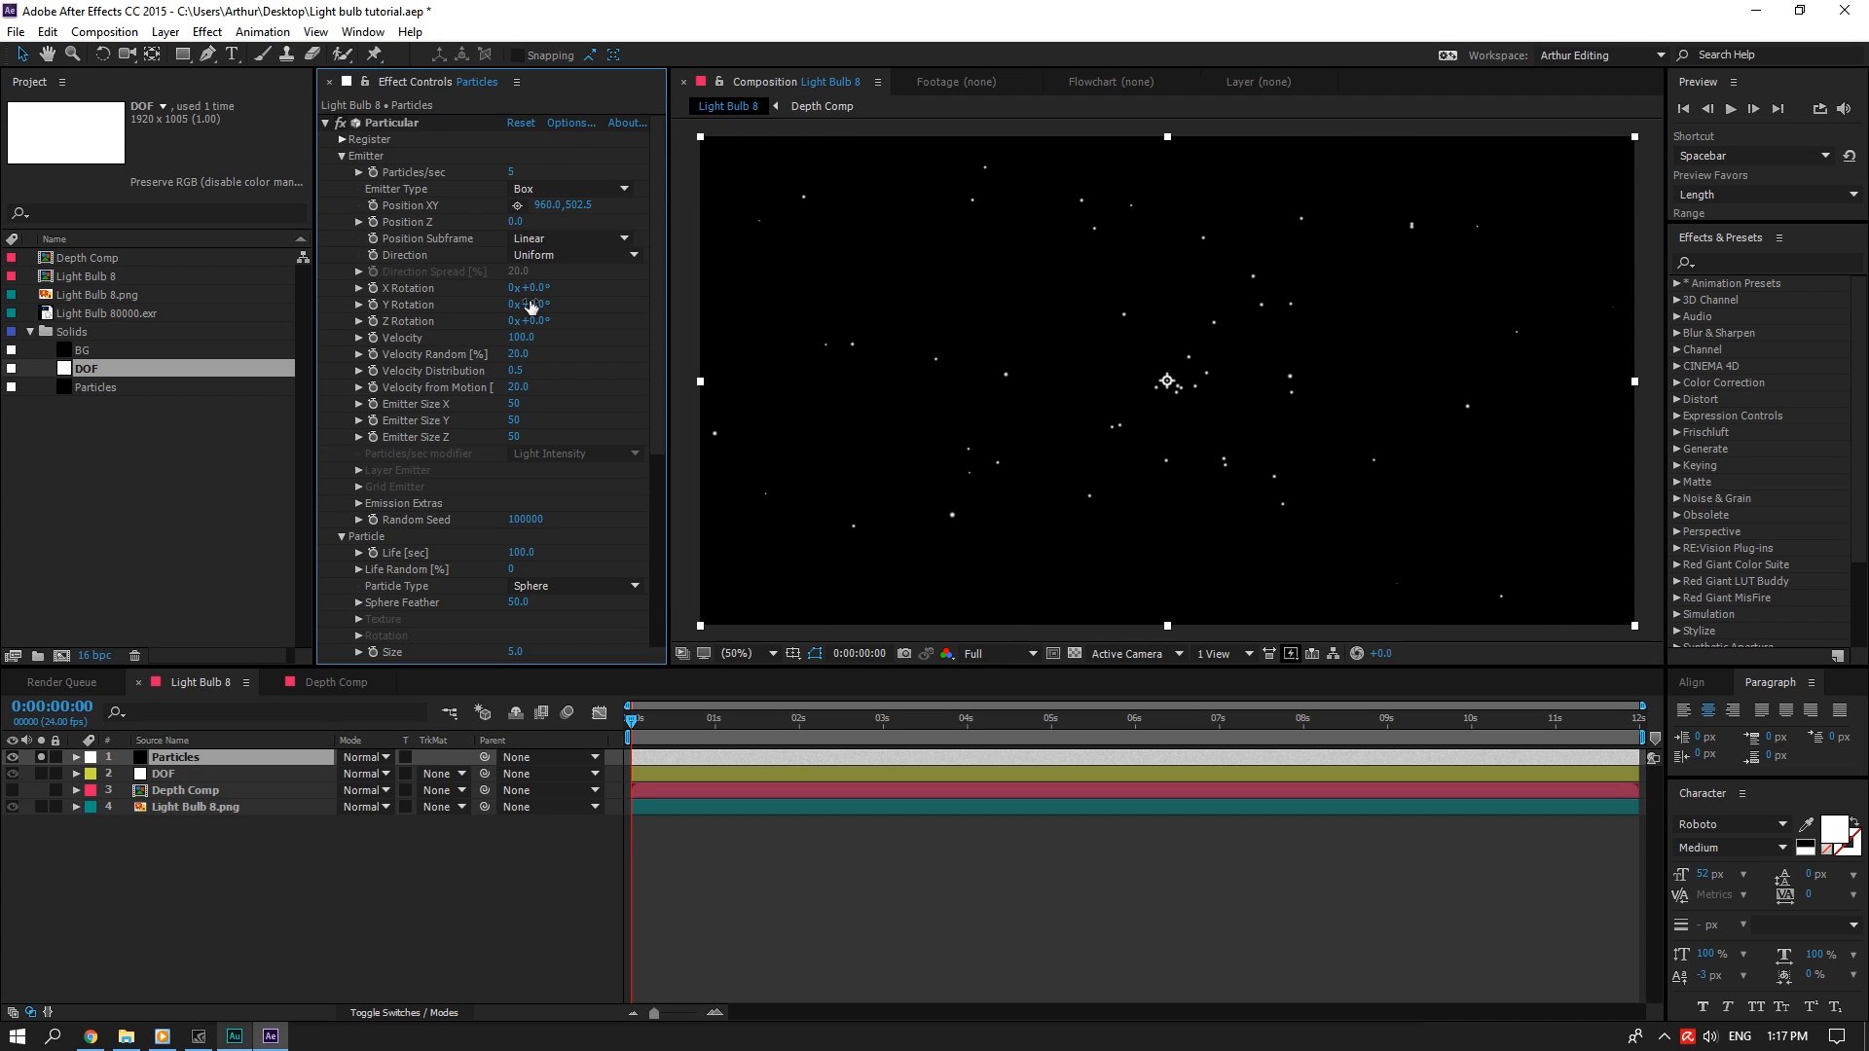
Enlarge the box emitter to 781 in X, 985 in Y and 805 in Z
{"action": "left_click_drag", "start_coordinate": [516, 403], "coordinate": [688, 443]}
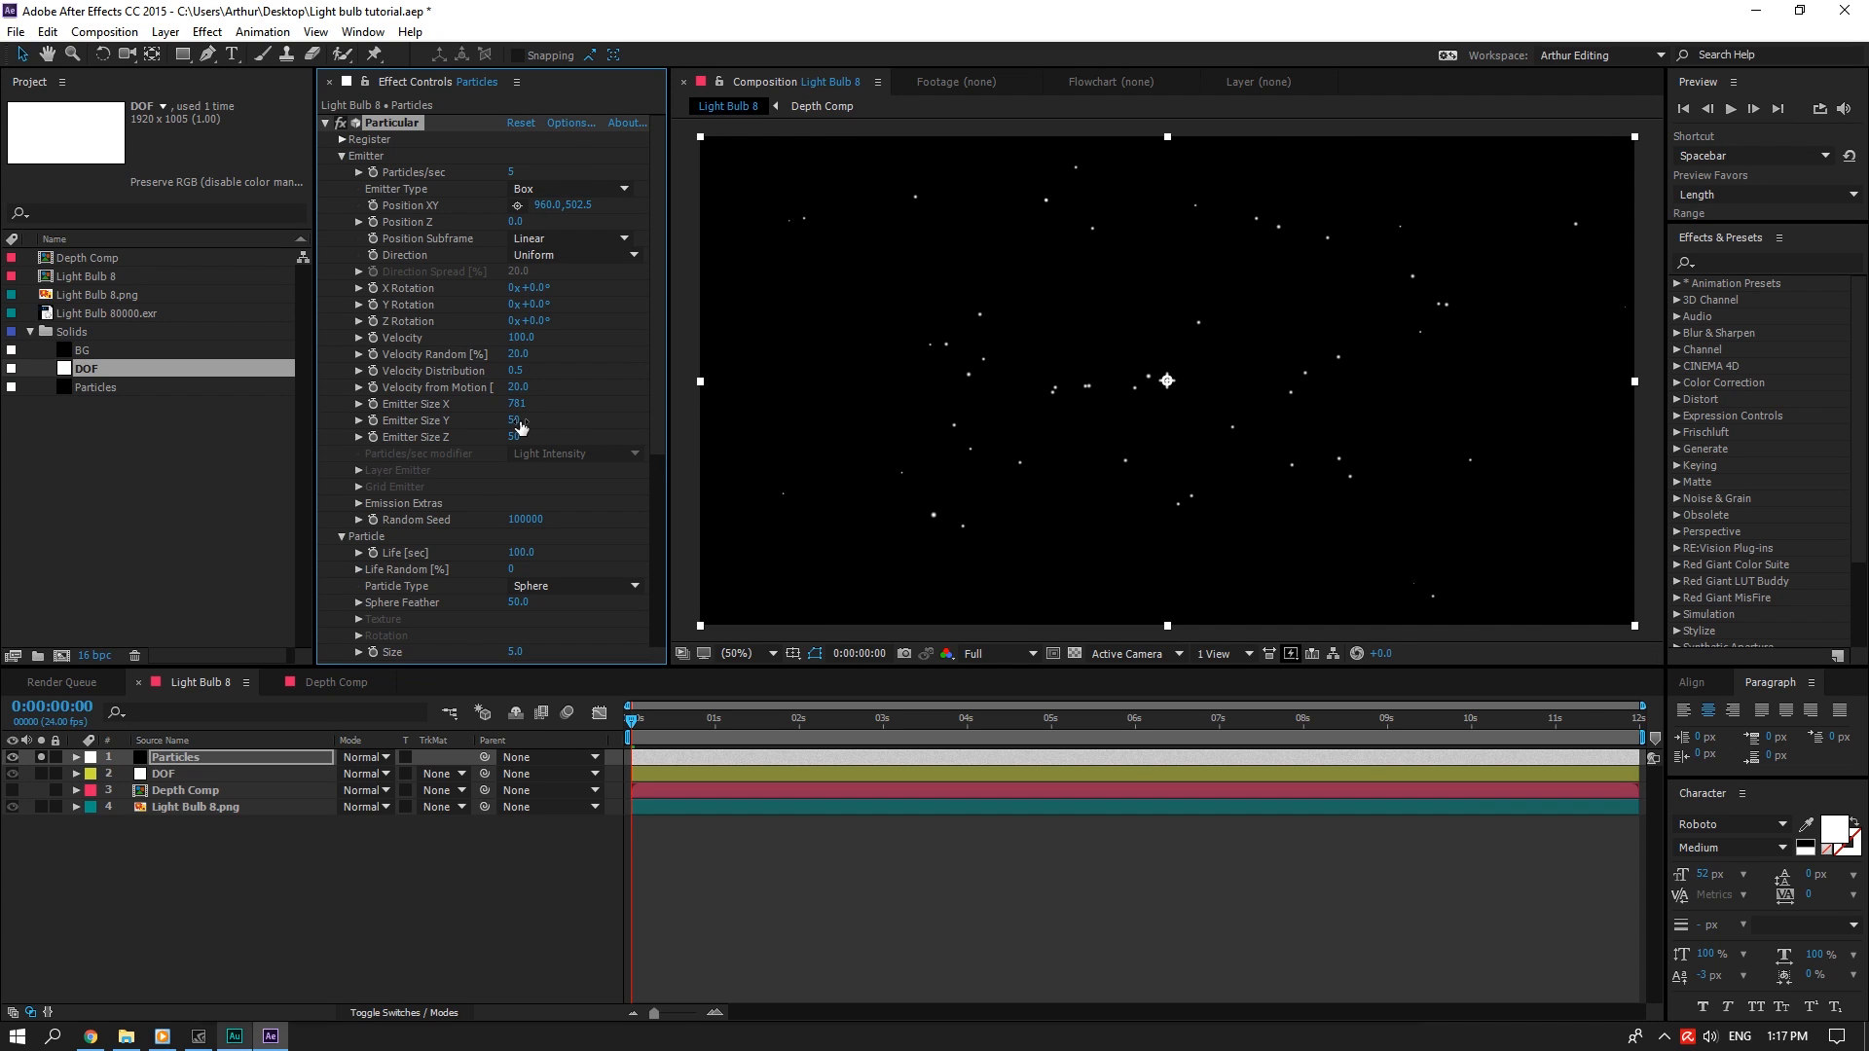
{"action": "left_click_drag", "start_coordinate": [520, 426], "coordinate": [1430, 426]}
{"action": "left_click_drag", "start_coordinate": [514, 437], "coordinate": [1249, 437]}
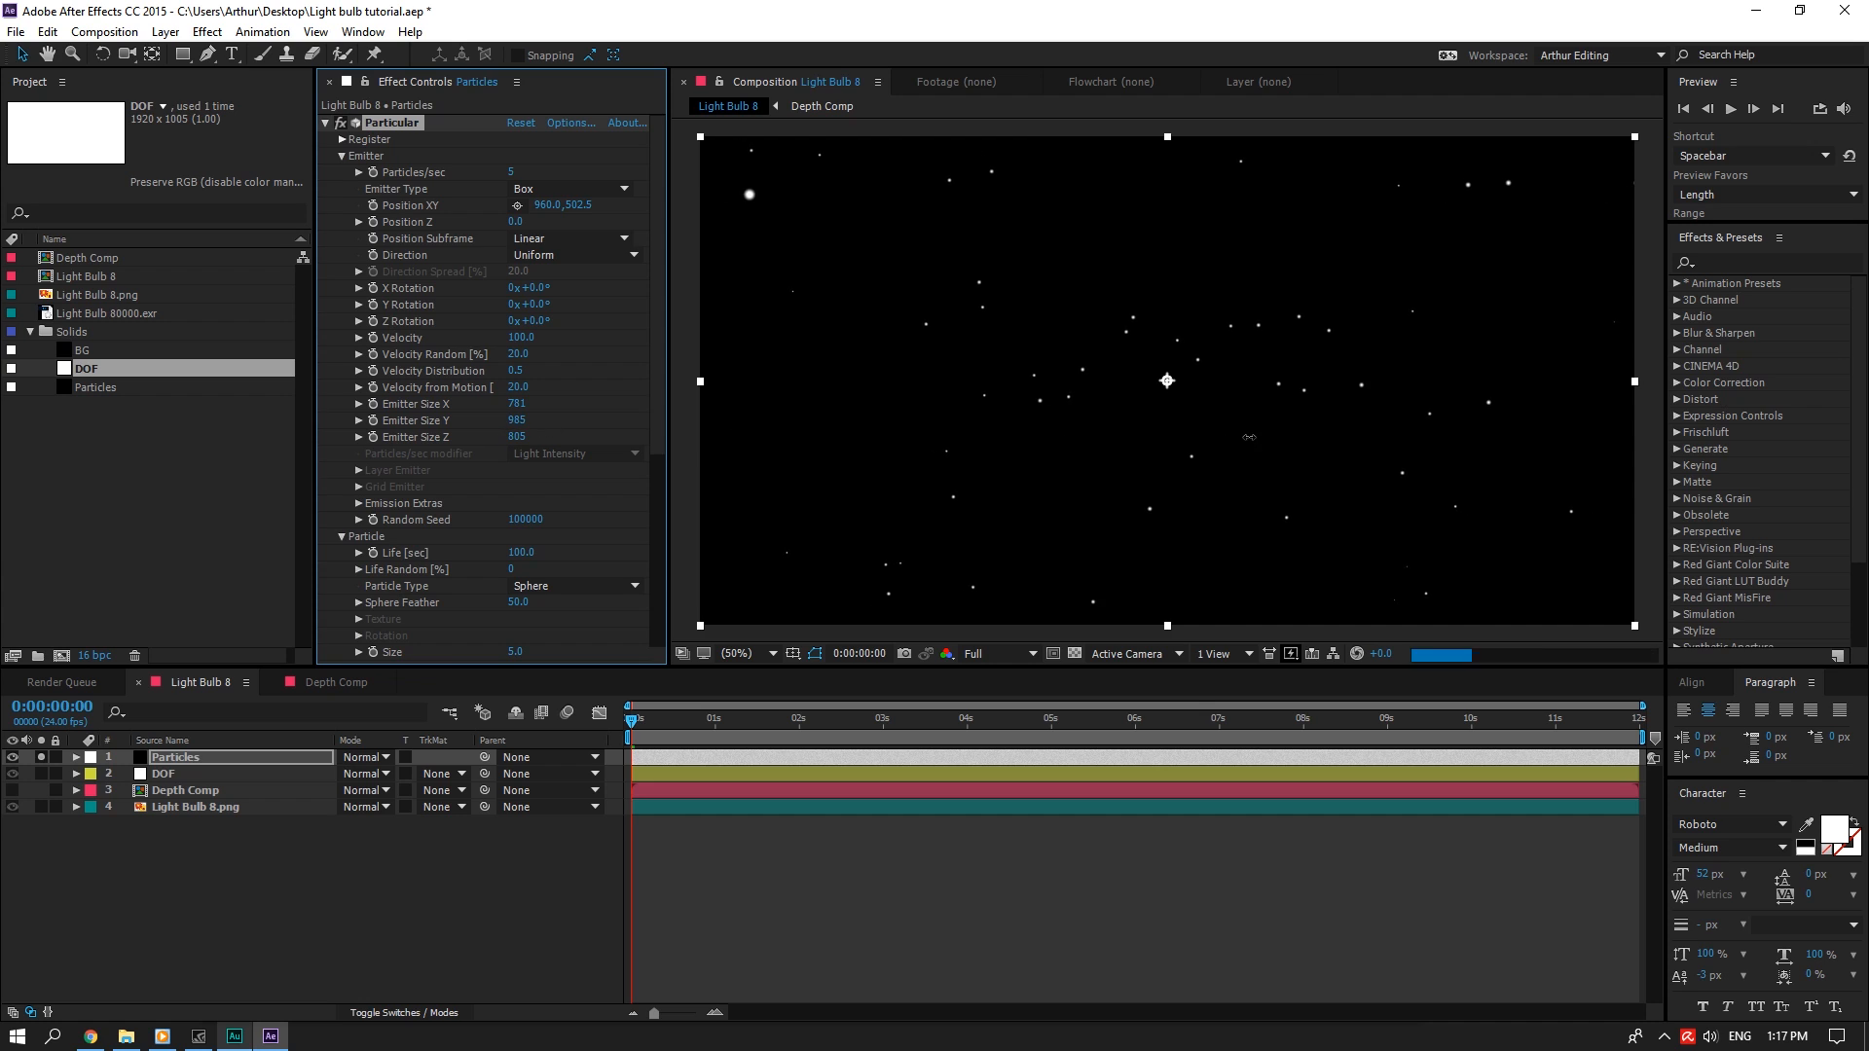
Change Particular's particle color from white to a warm light orange
{"action": "scroll", "coordinate": [565, 487], "scroll_direction": "down", "scroll_amount": 5}
{"action": "left_click", "coordinate": [517, 456]}
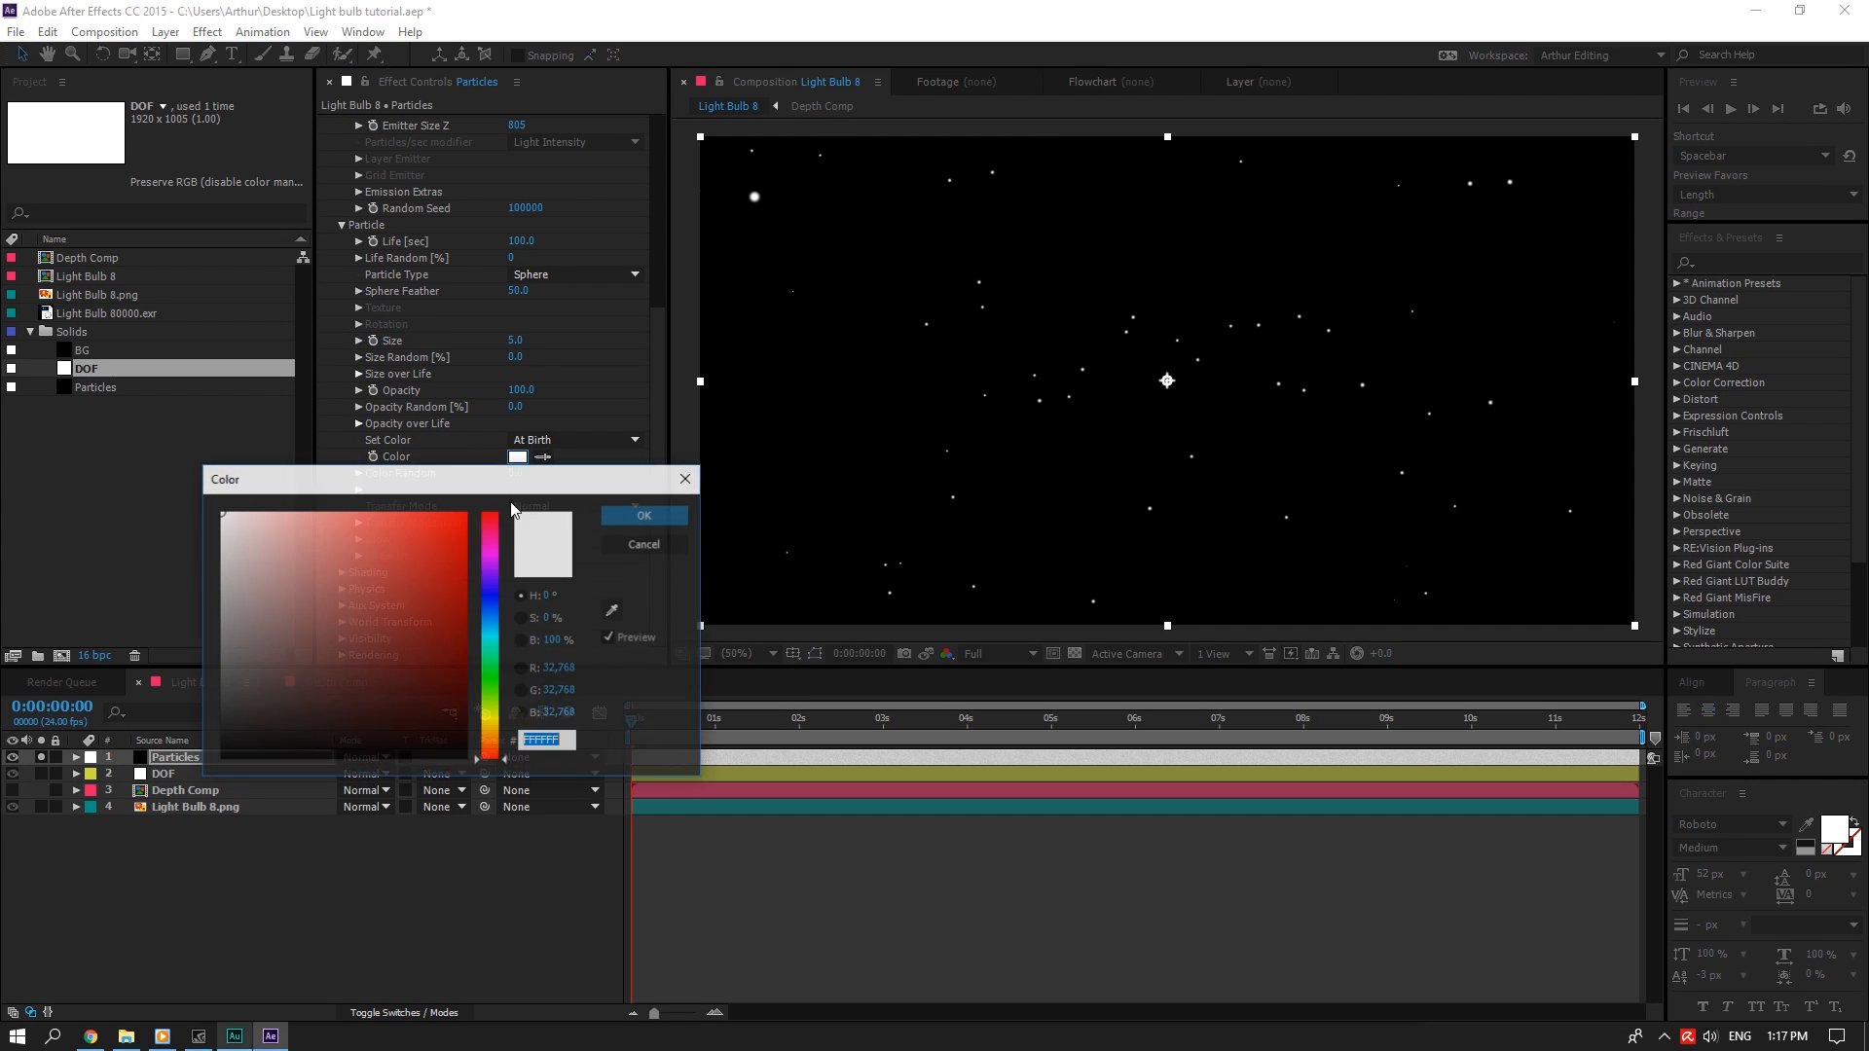
{"action": "left_click", "coordinate": [312, 511]}
{"action": "left_click_drag", "start_coordinate": [491, 757], "coordinate": [496, 745]}
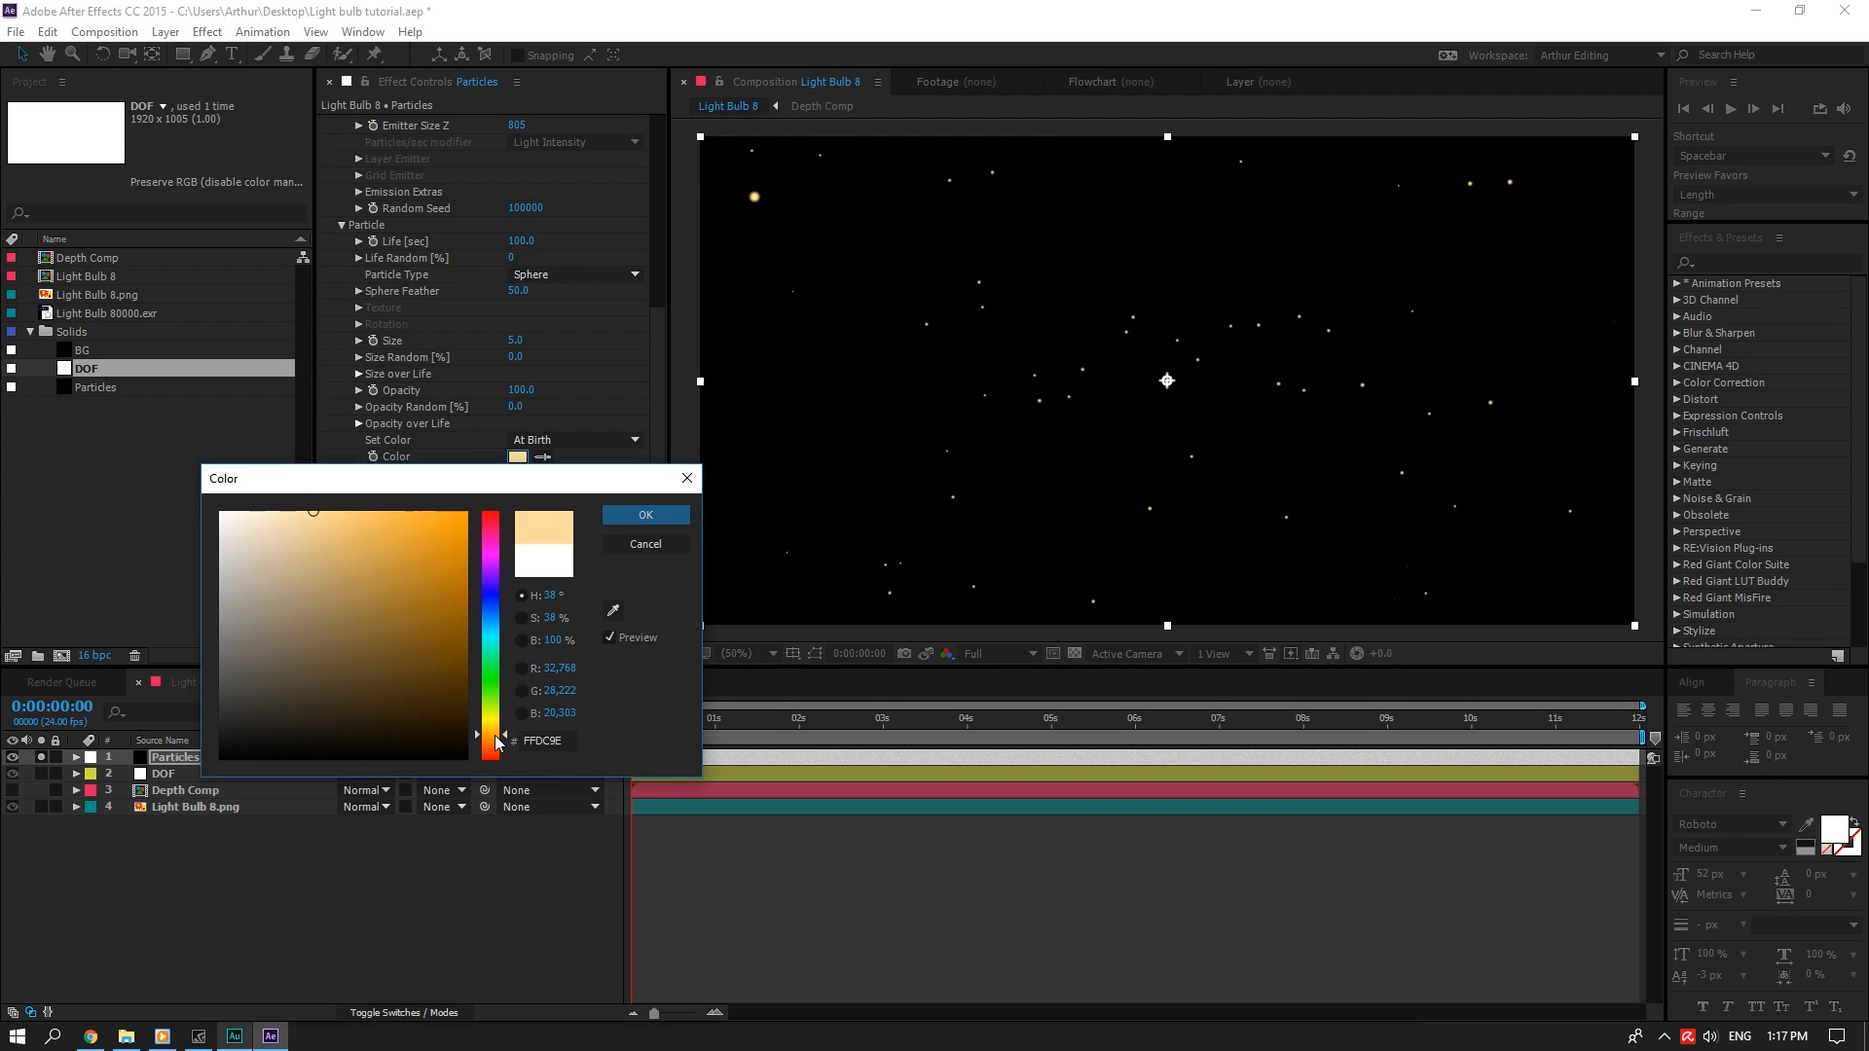
{"action": "left_click", "coordinate": [327, 511]}
{"action": "left_click", "coordinate": [655, 518]}
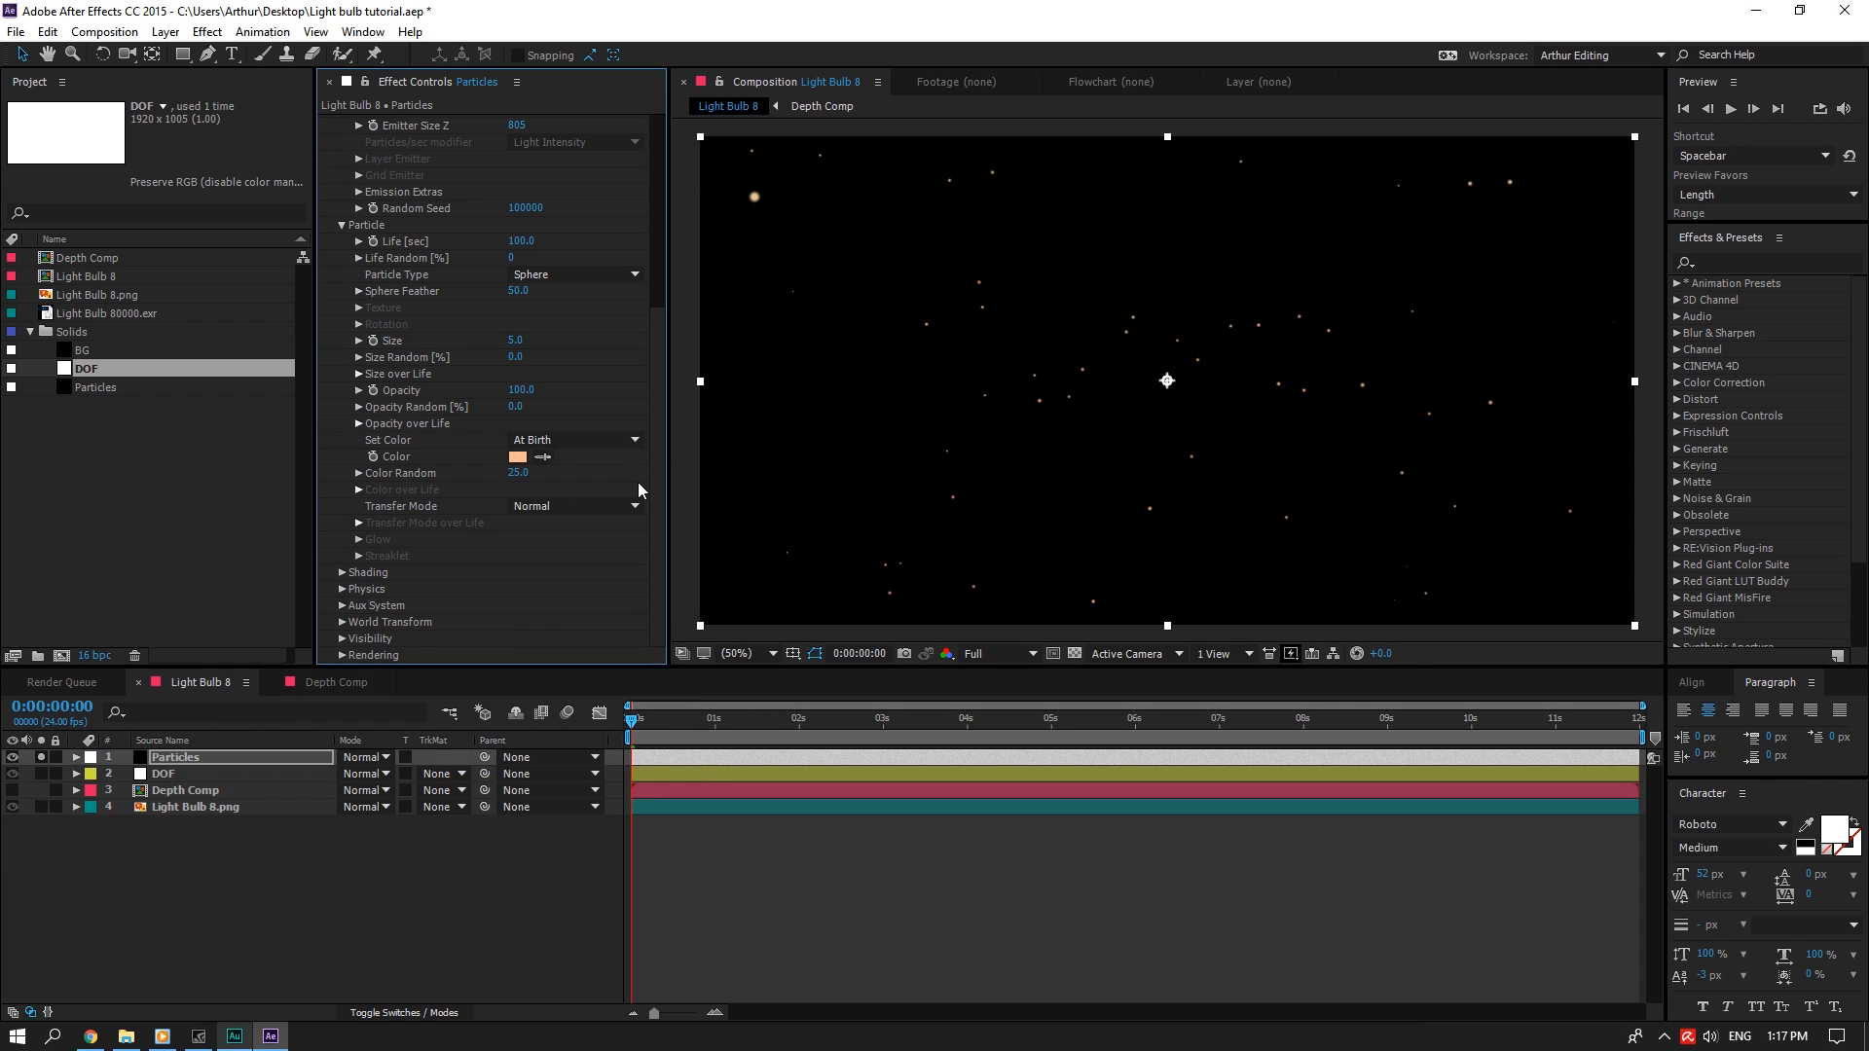
Turn off solo for the Particles layer and move it below the DOF layer
{"action": "left_click", "coordinate": [41, 757]}
{"action": "left_click_drag", "start_coordinate": [175, 757], "coordinate": [207, 783]}
Set the radius of the DOF layer's FL Depth Of Field effect to 15
{"action": "left_click", "coordinate": [170, 757]}
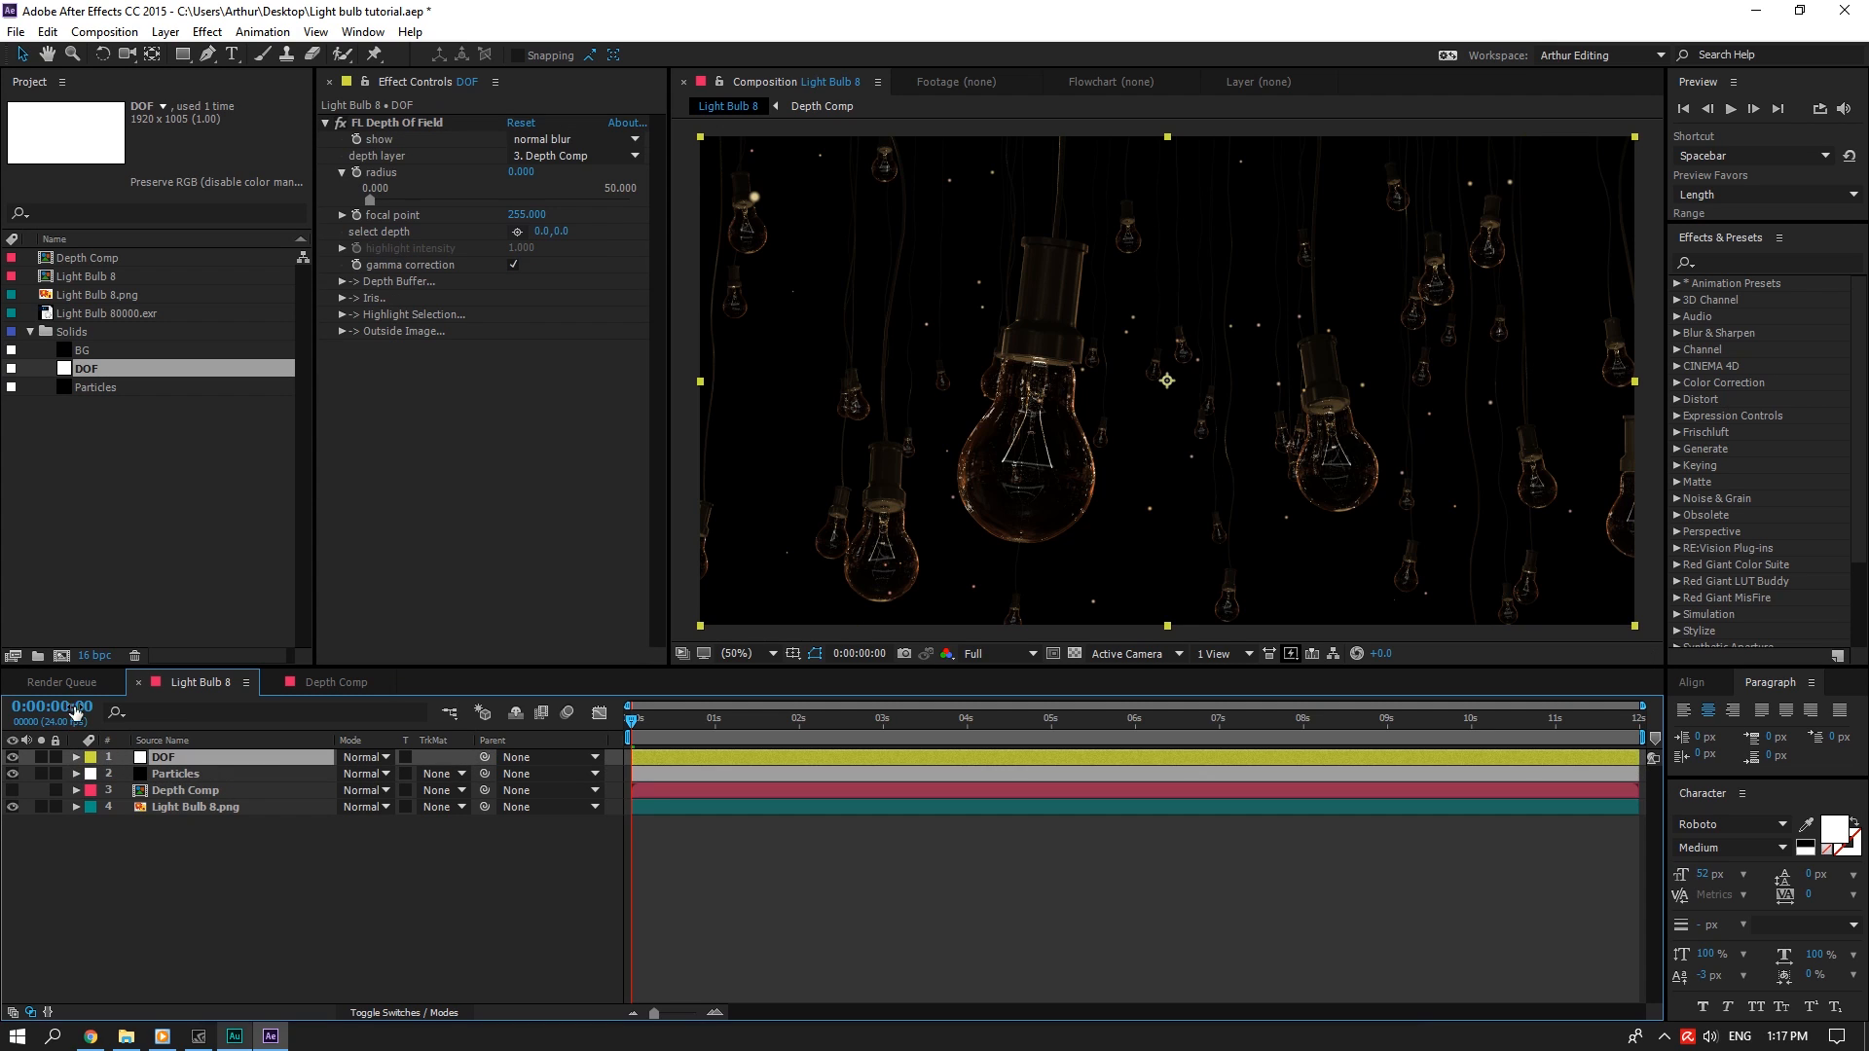
{"action": "left_click", "coordinate": [524, 172]}
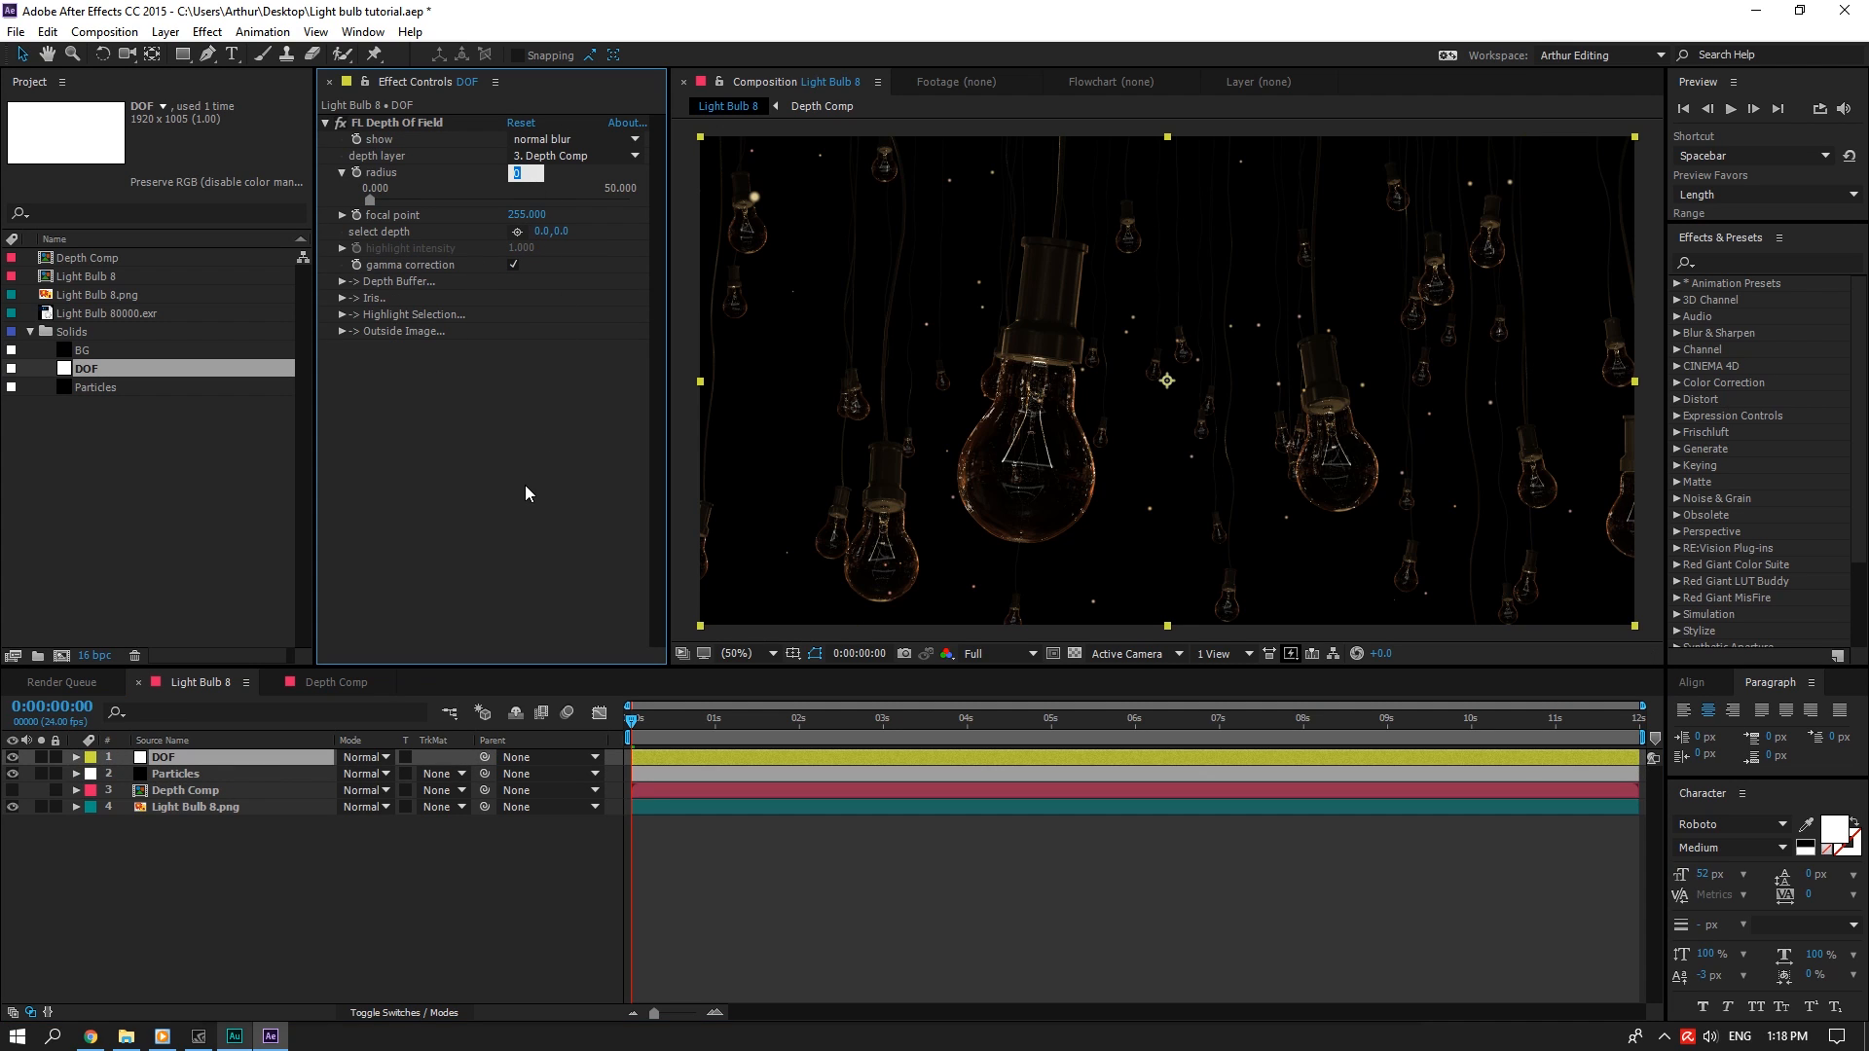
{"action": "type", "text": "15"}
{"action": "key", "text": "Return"}
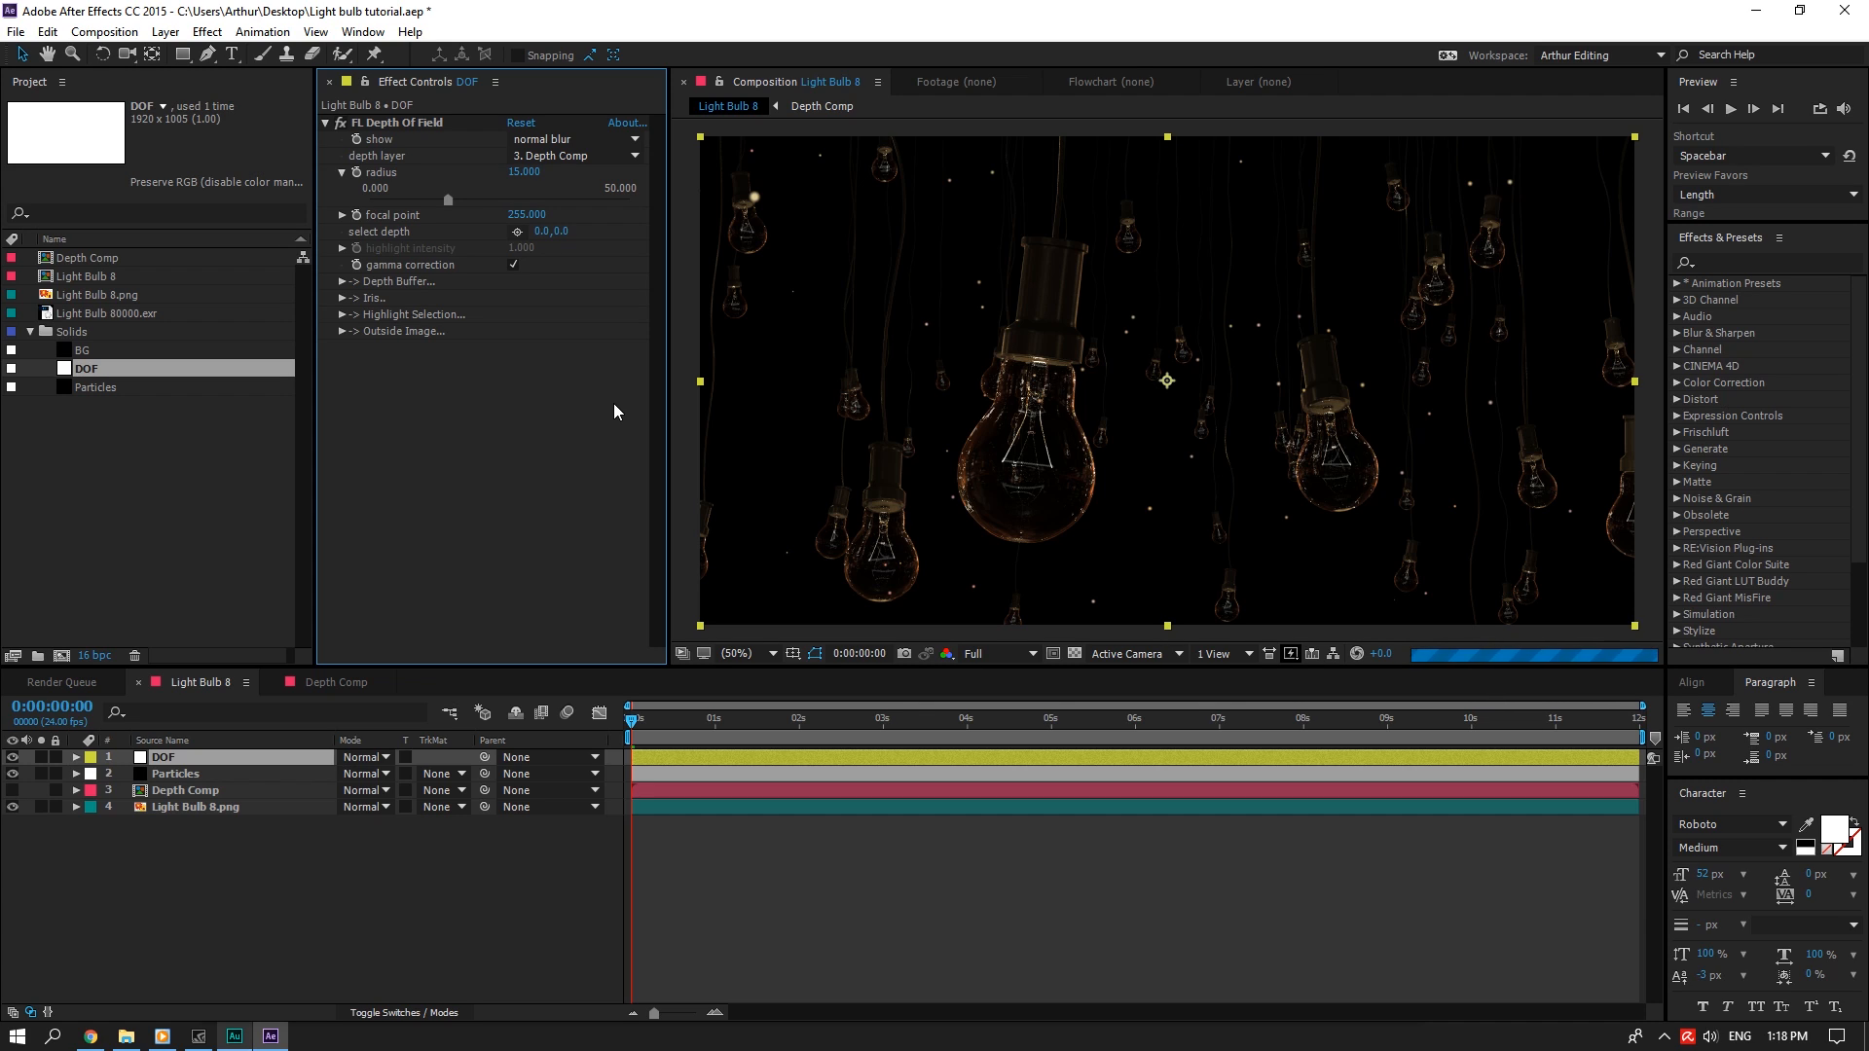
Make the particle color on the Particles layer a more saturated orange
{"action": "left_click", "coordinate": [200, 775]}
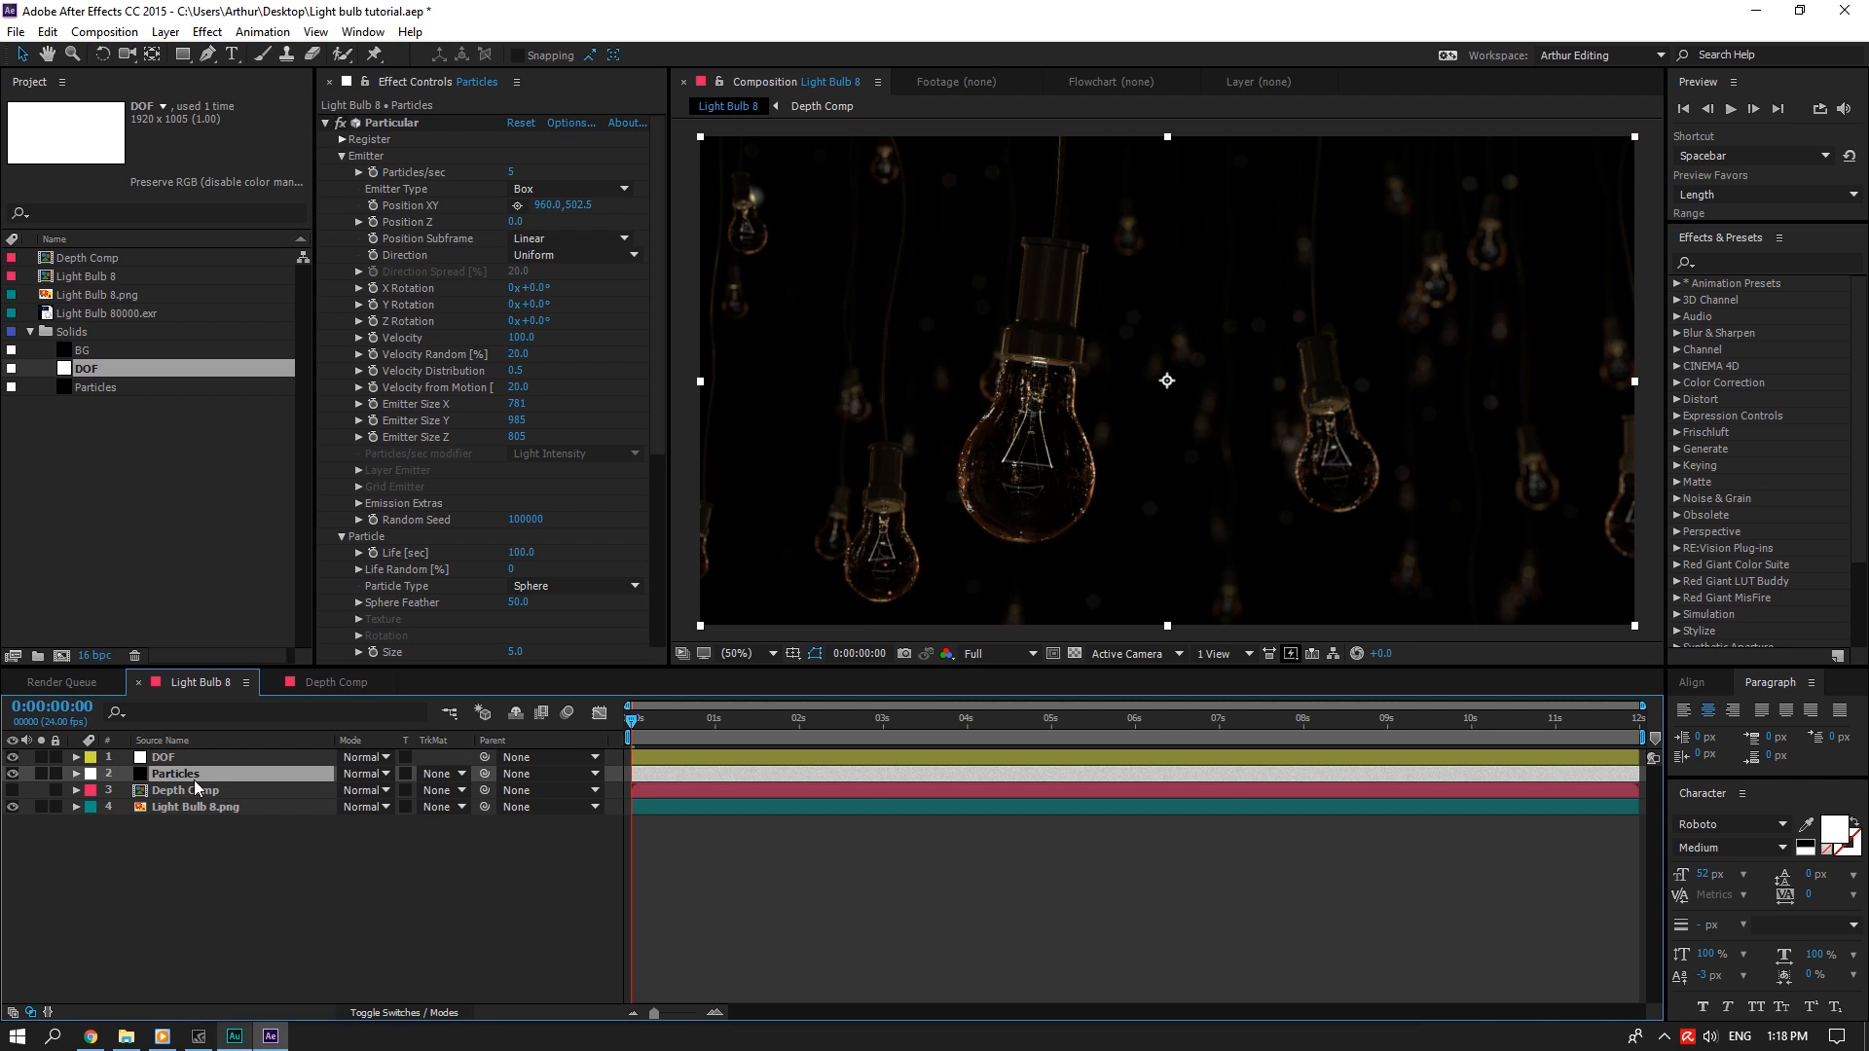
{"action": "scroll", "coordinate": [529, 594], "scroll_direction": "down", "scroll_amount": 5}
{"action": "left_click", "coordinate": [517, 549]}
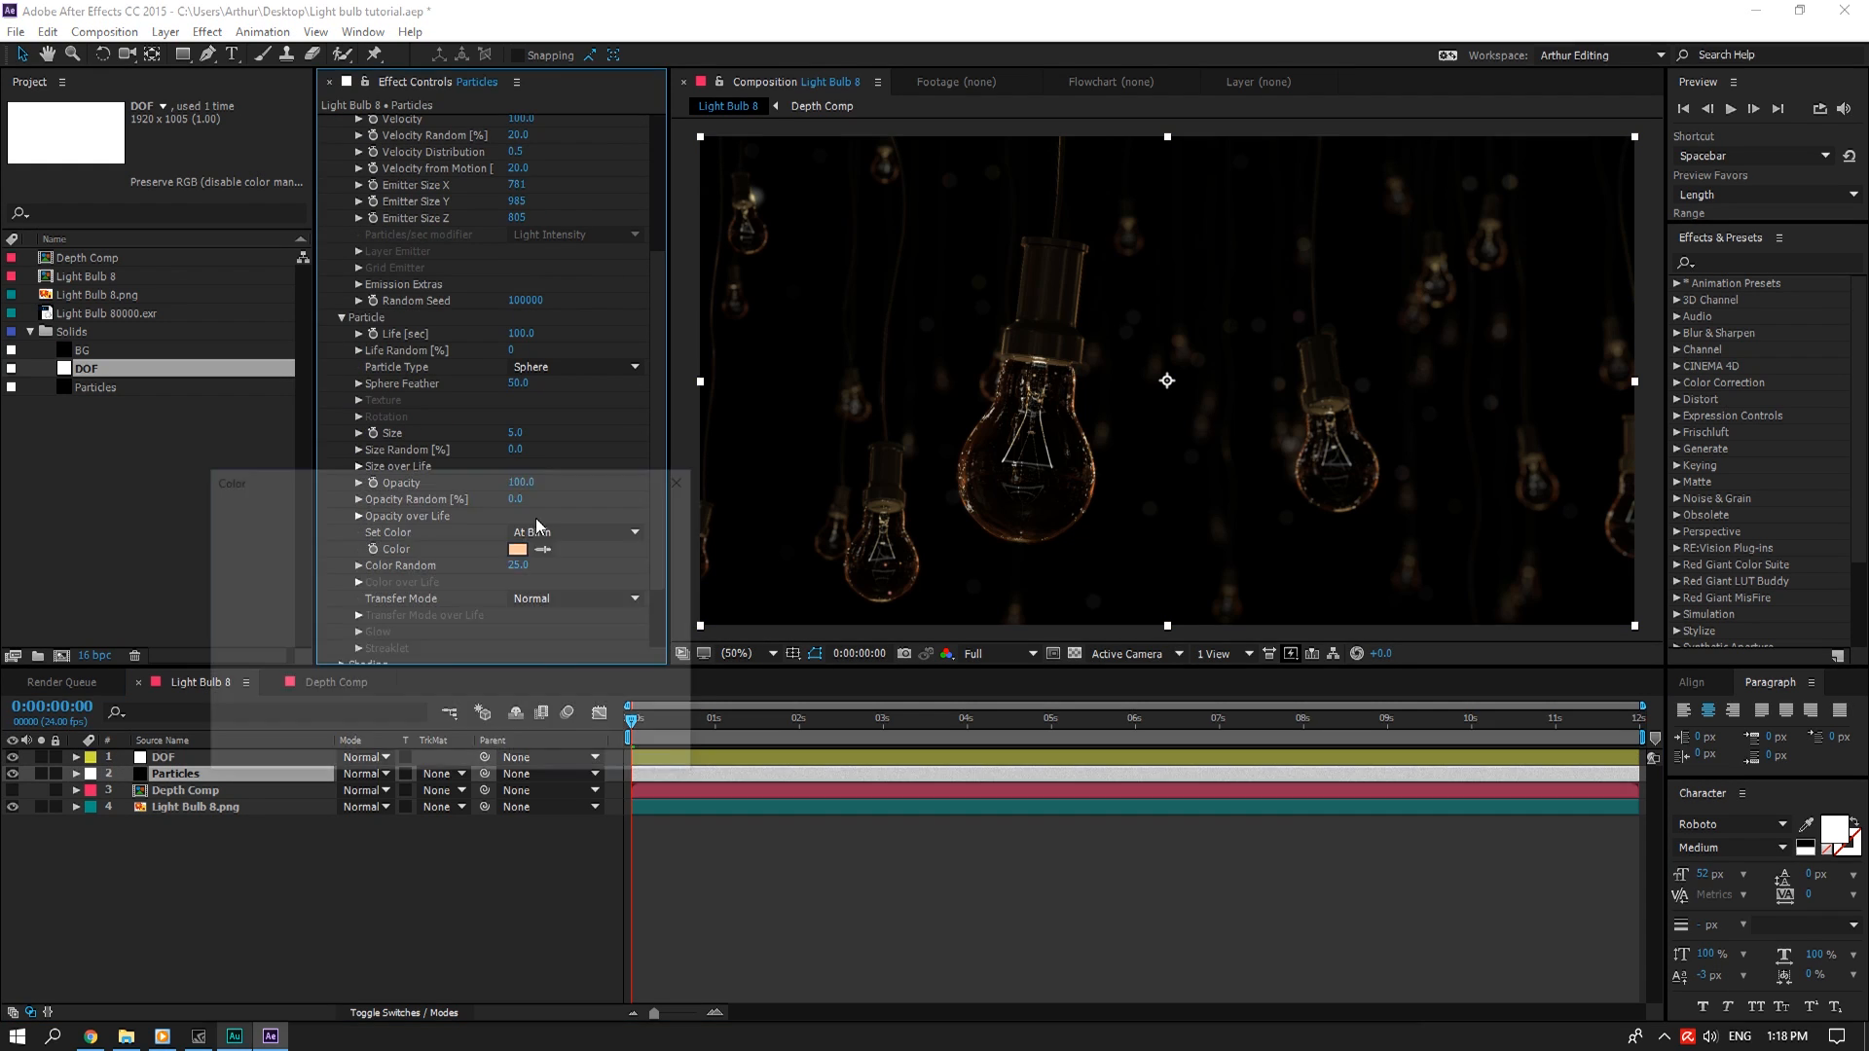
{"action": "left_click_drag", "start_coordinate": [338, 517], "coordinate": [368, 506]}
{"action": "left_click", "coordinate": [659, 512]}
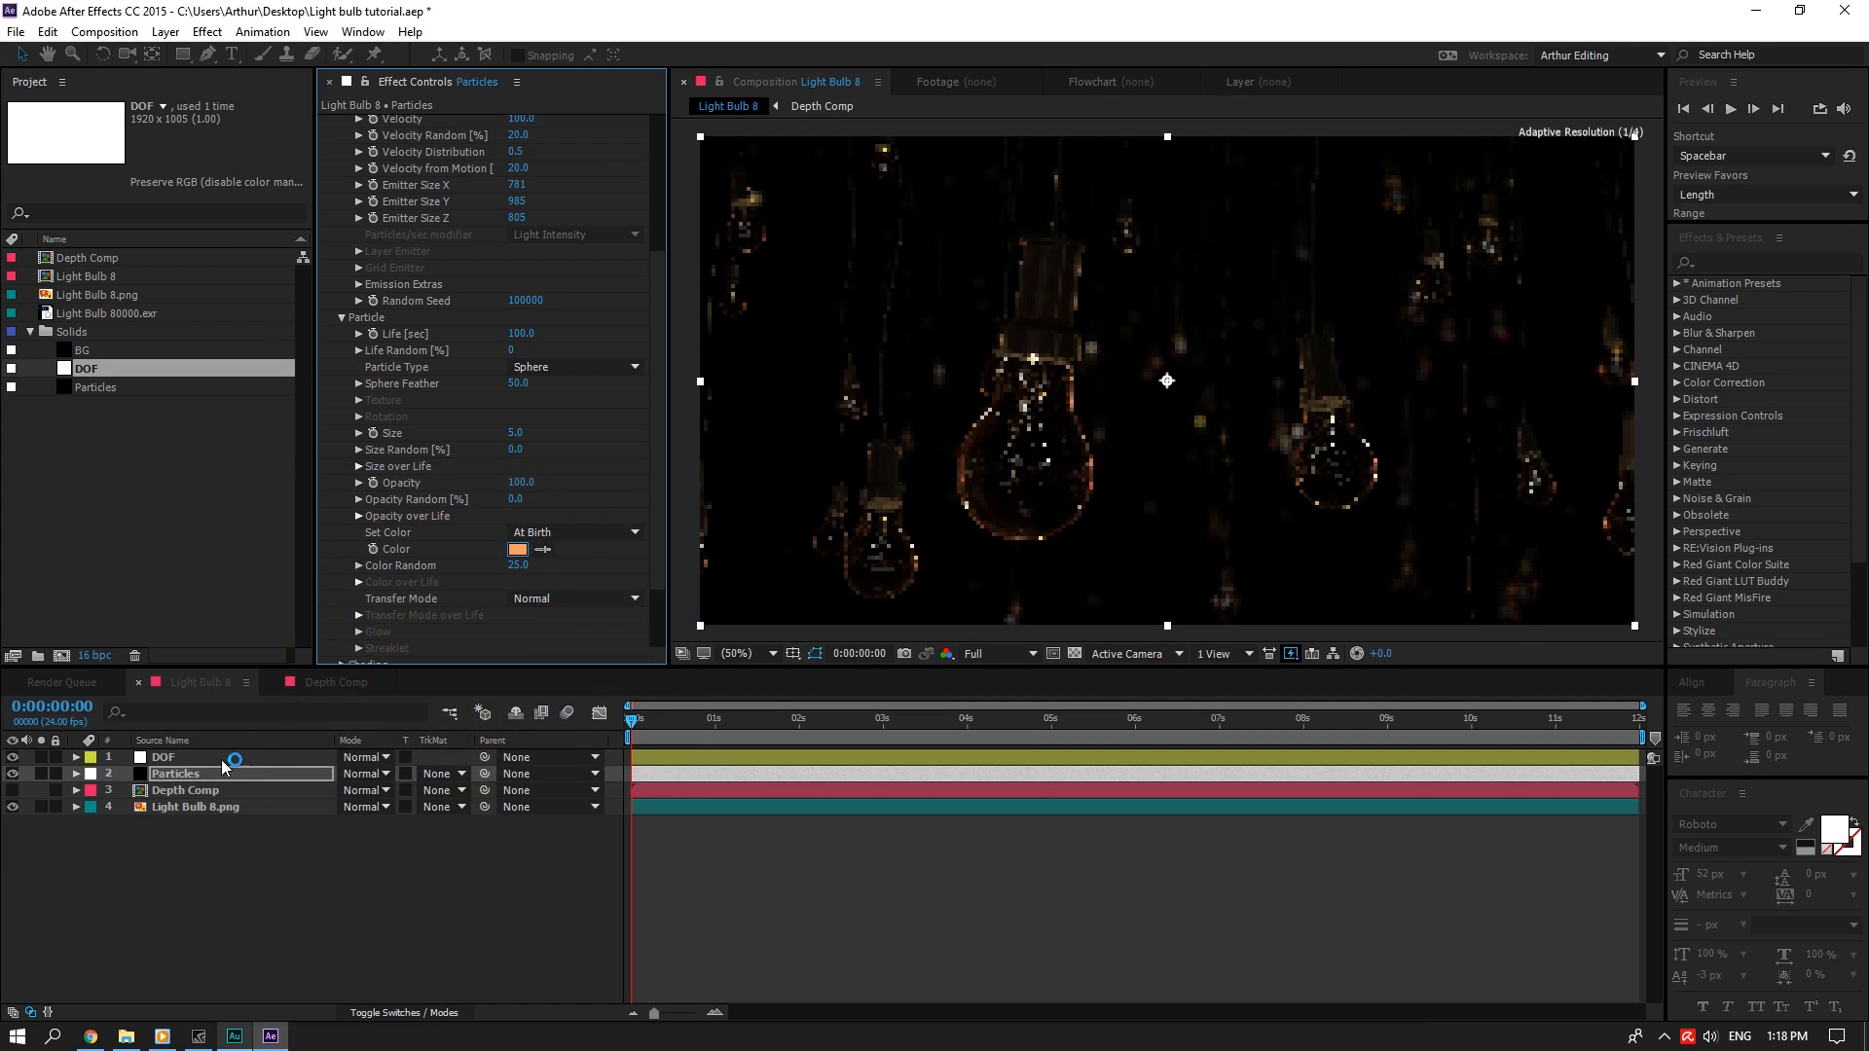
Add a new adjustment layer directly above the Particles layer
{"action": "right_click", "coordinate": [230, 683]}
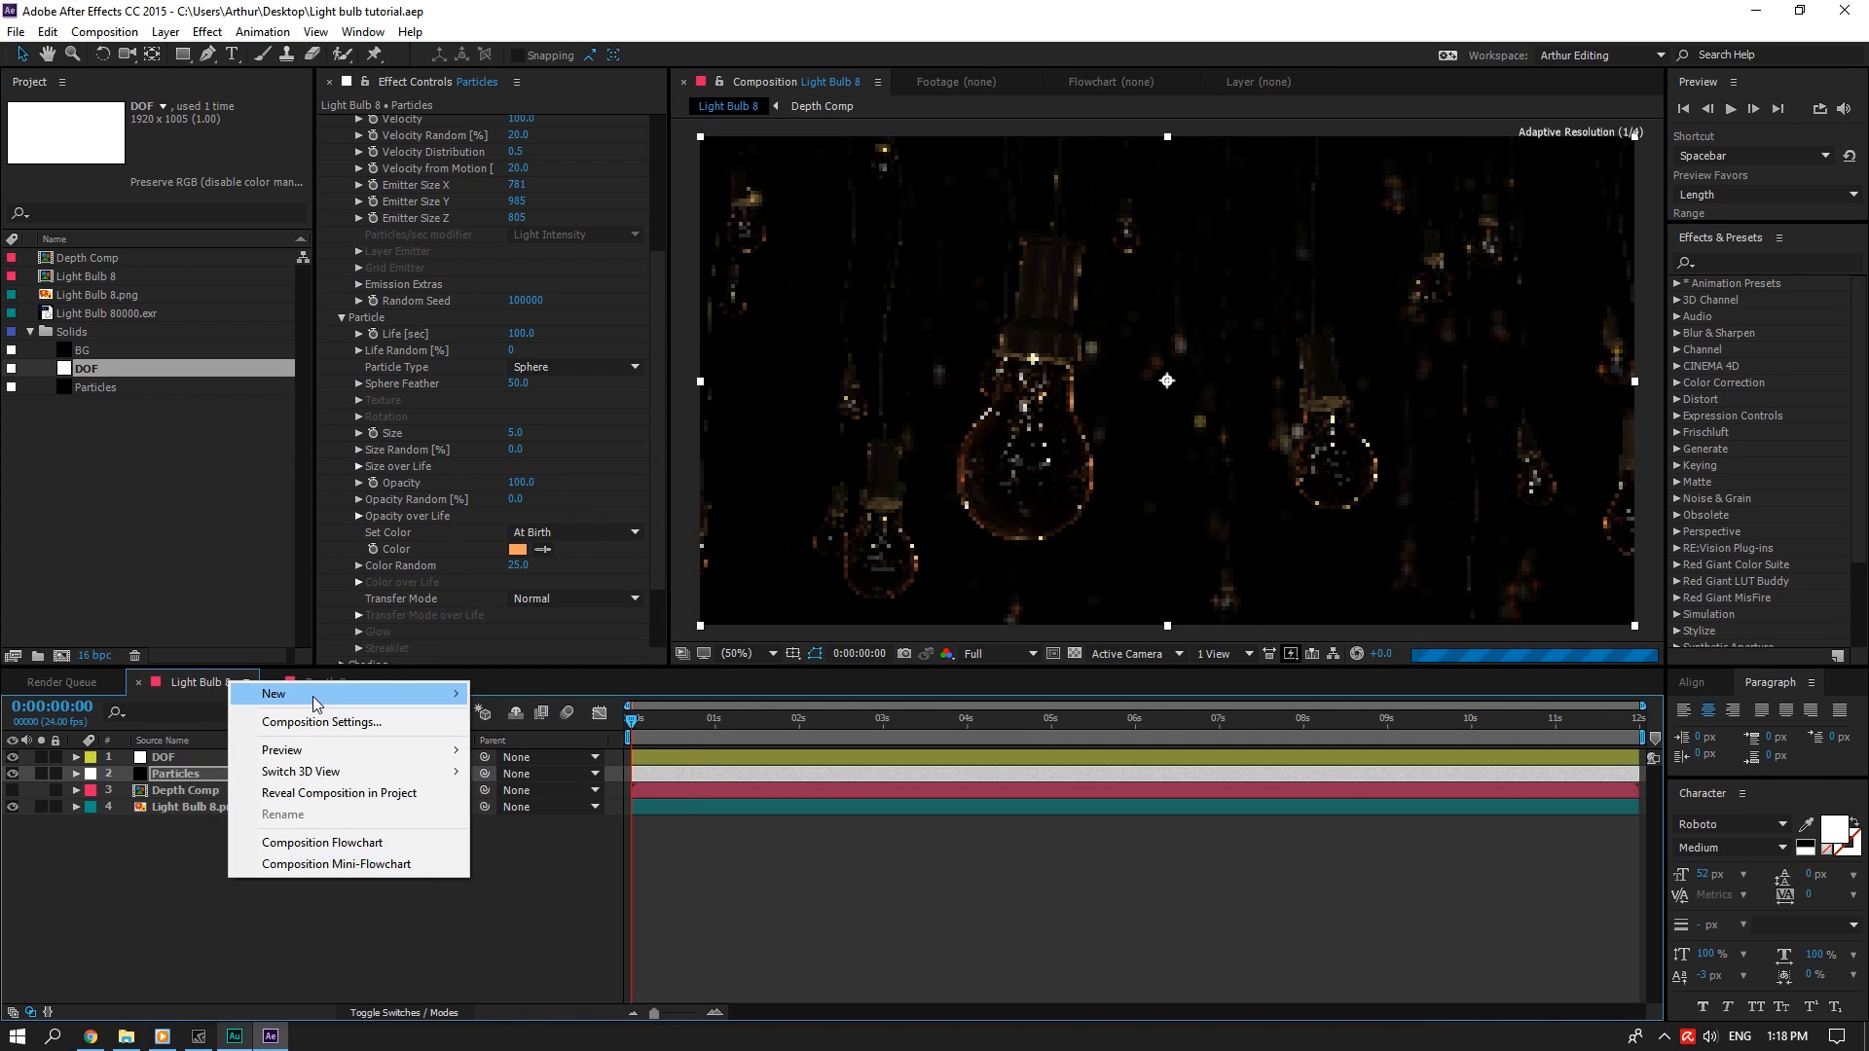
{"action": "mouse_move", "coordinate": [313, 697]}
{"action": "left_click", "coordinate": [584, 849]}
Apply Magic Bullet Looks to the adjustment layer and place that layer at the top of the stack
{"action": "left_click", "coordinate": [1726, 261]}
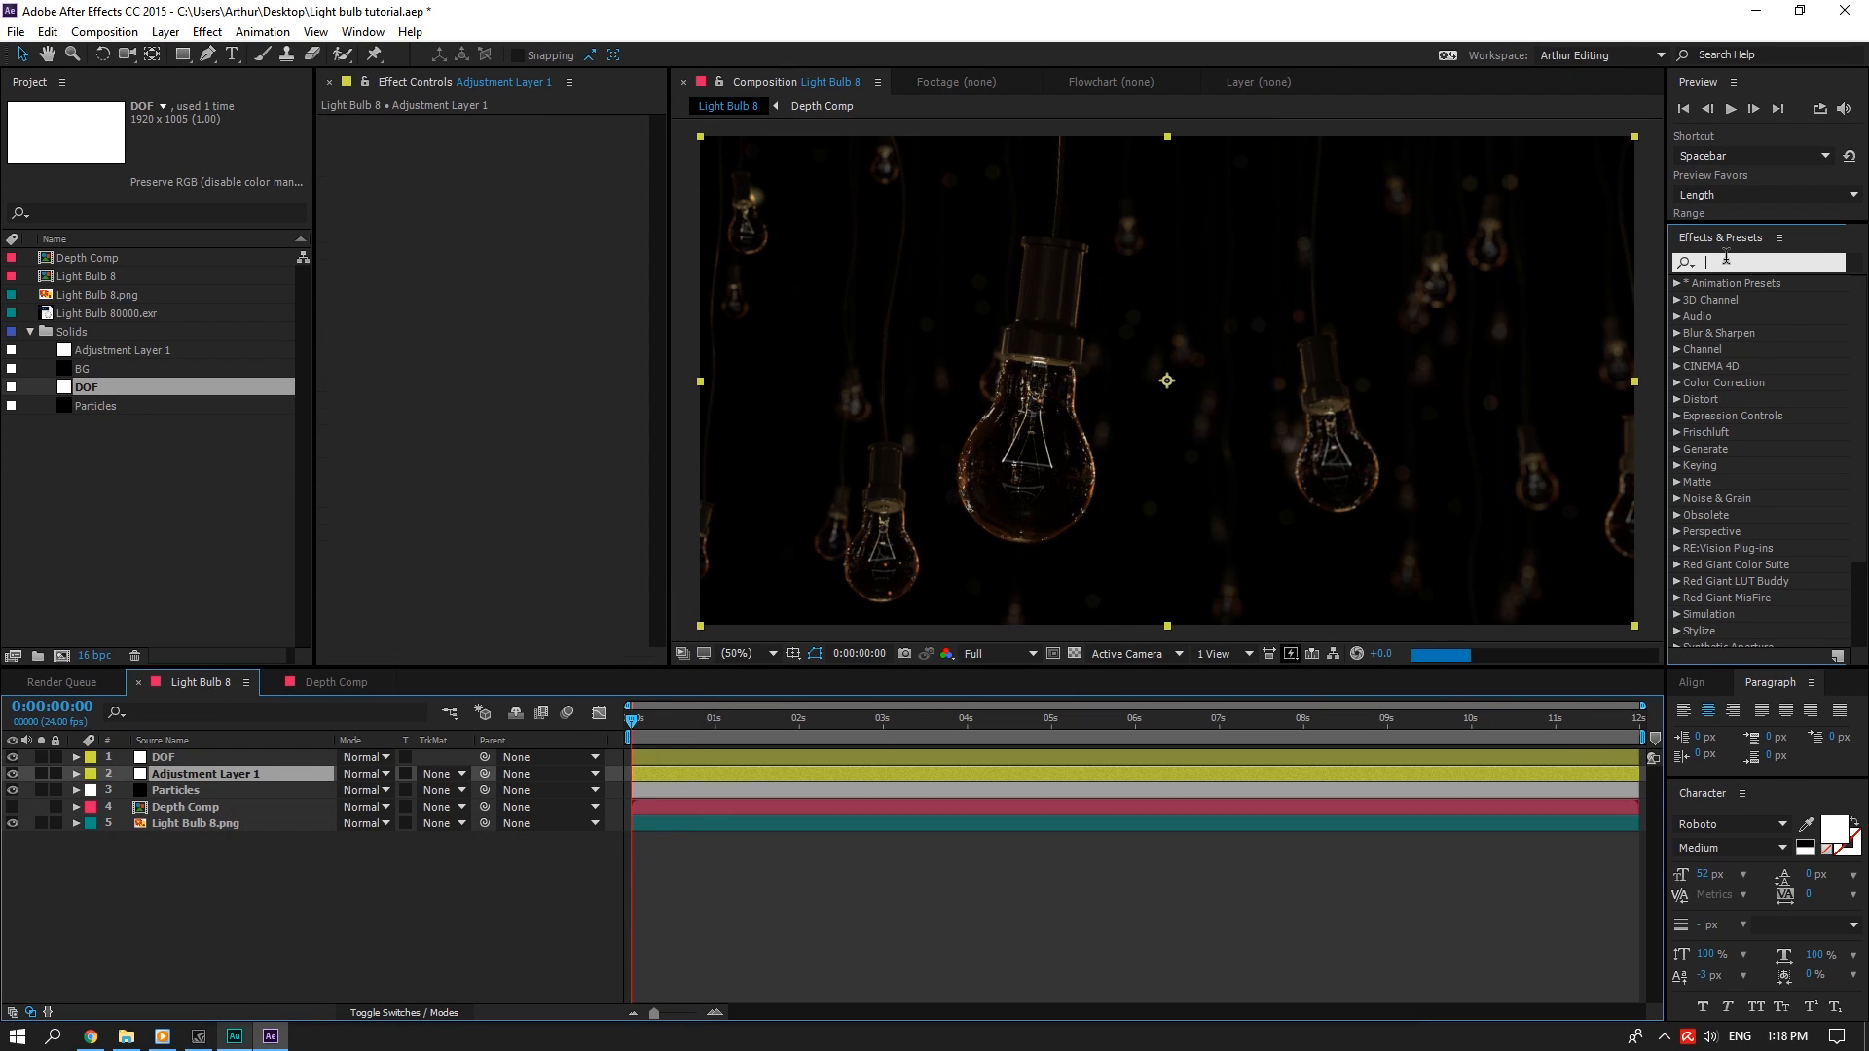
{"action": "type", "text": "color"}
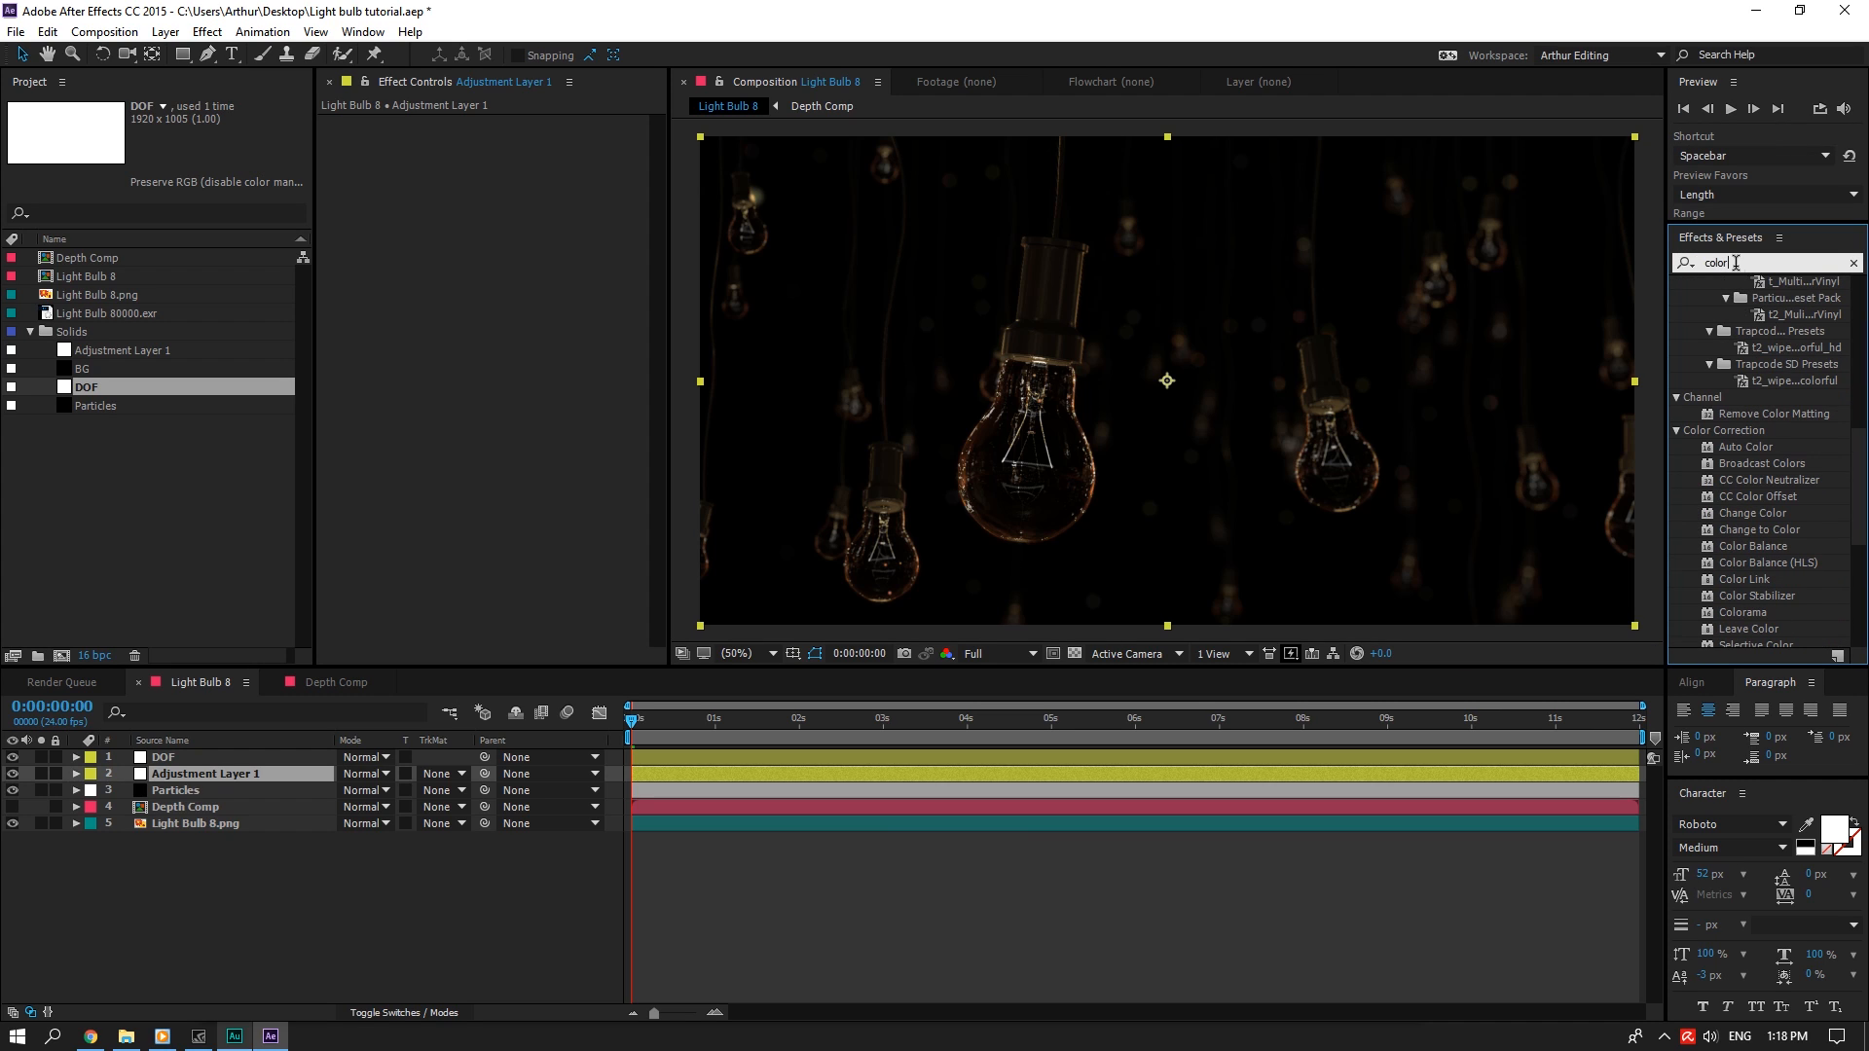
{"action": "double_click", "coordinate": [1736, 262]}
{"action": "type", "text": "look"}
{"action": "left_click_drag", "start_coordinate": [1765, 300], "coordinate": [260, 758]}
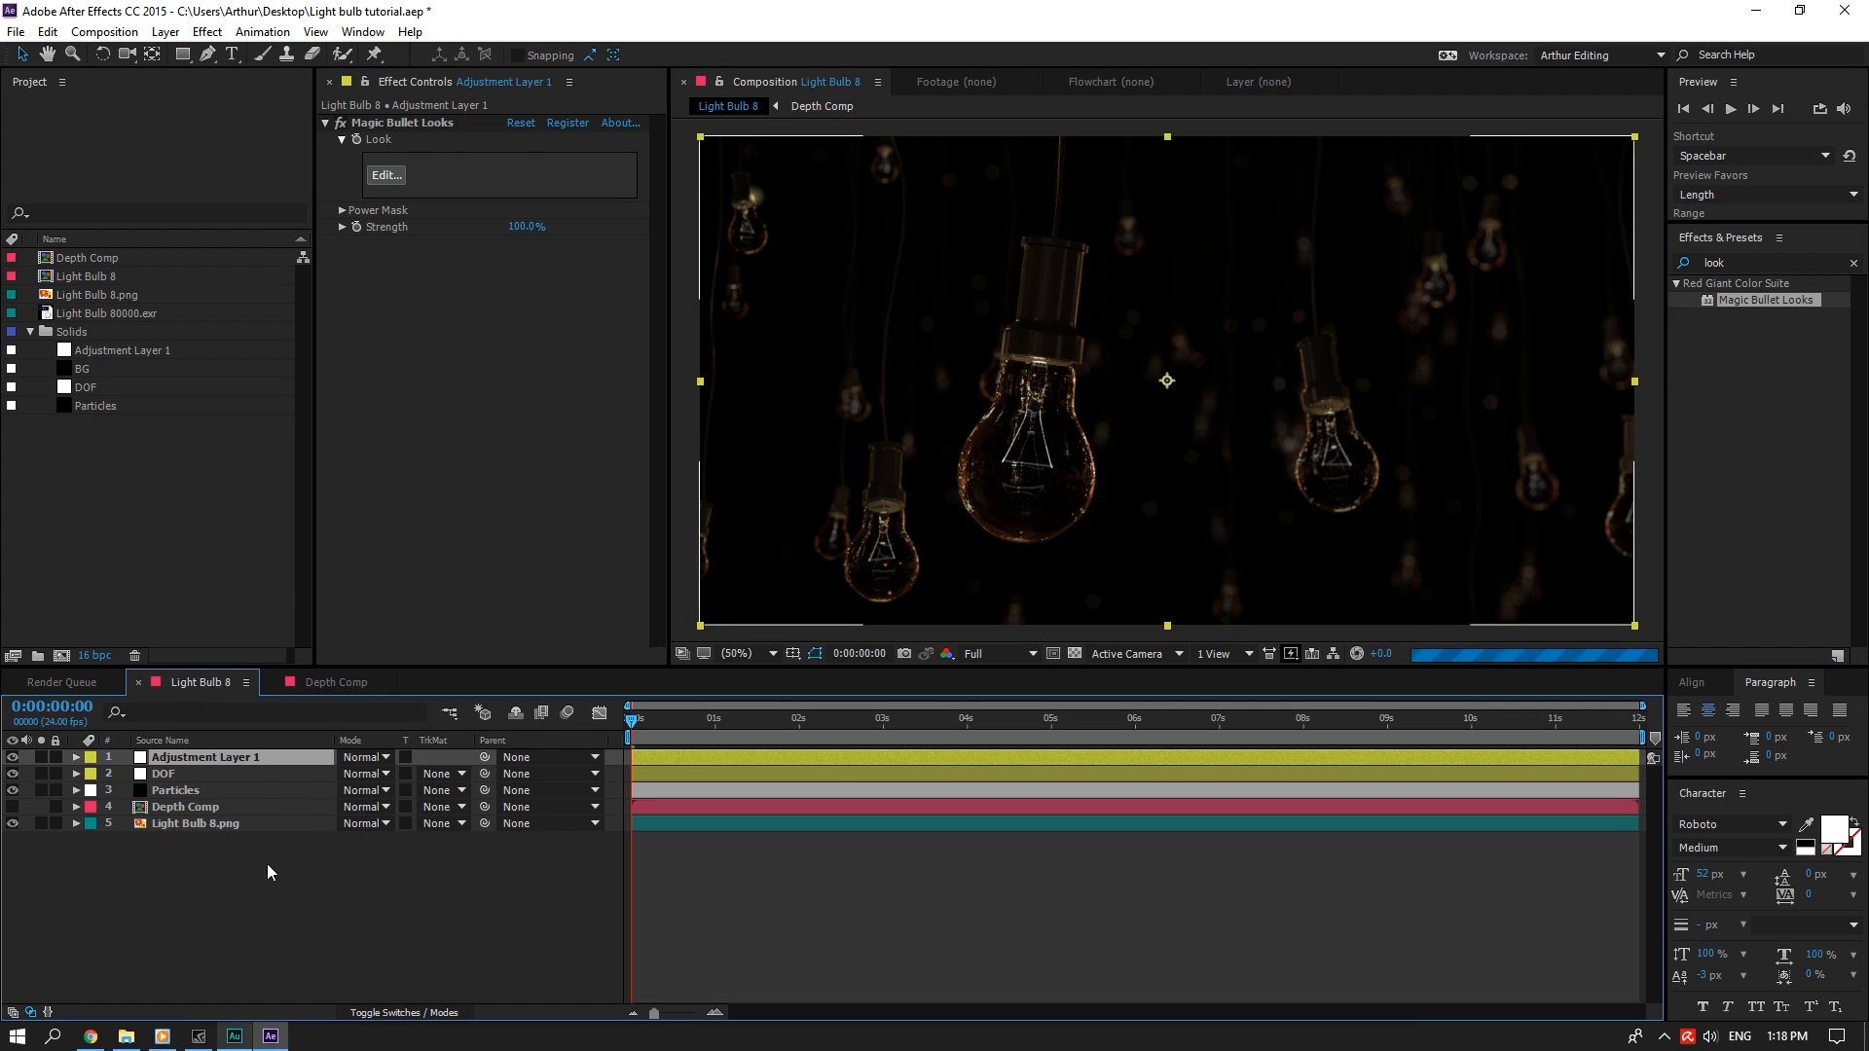
Rename the Adjustment Layer 1 solid in the project as CC
{"action": "left_click", "coordinate": [105, 348]}
{"action": "right_click", "coordinate": [105, 348]}
{"action": "left_click", "coordinate": [229, 610]}
{"action": "type", "text": "CC"}
{"action": "key", "text": "Return"}
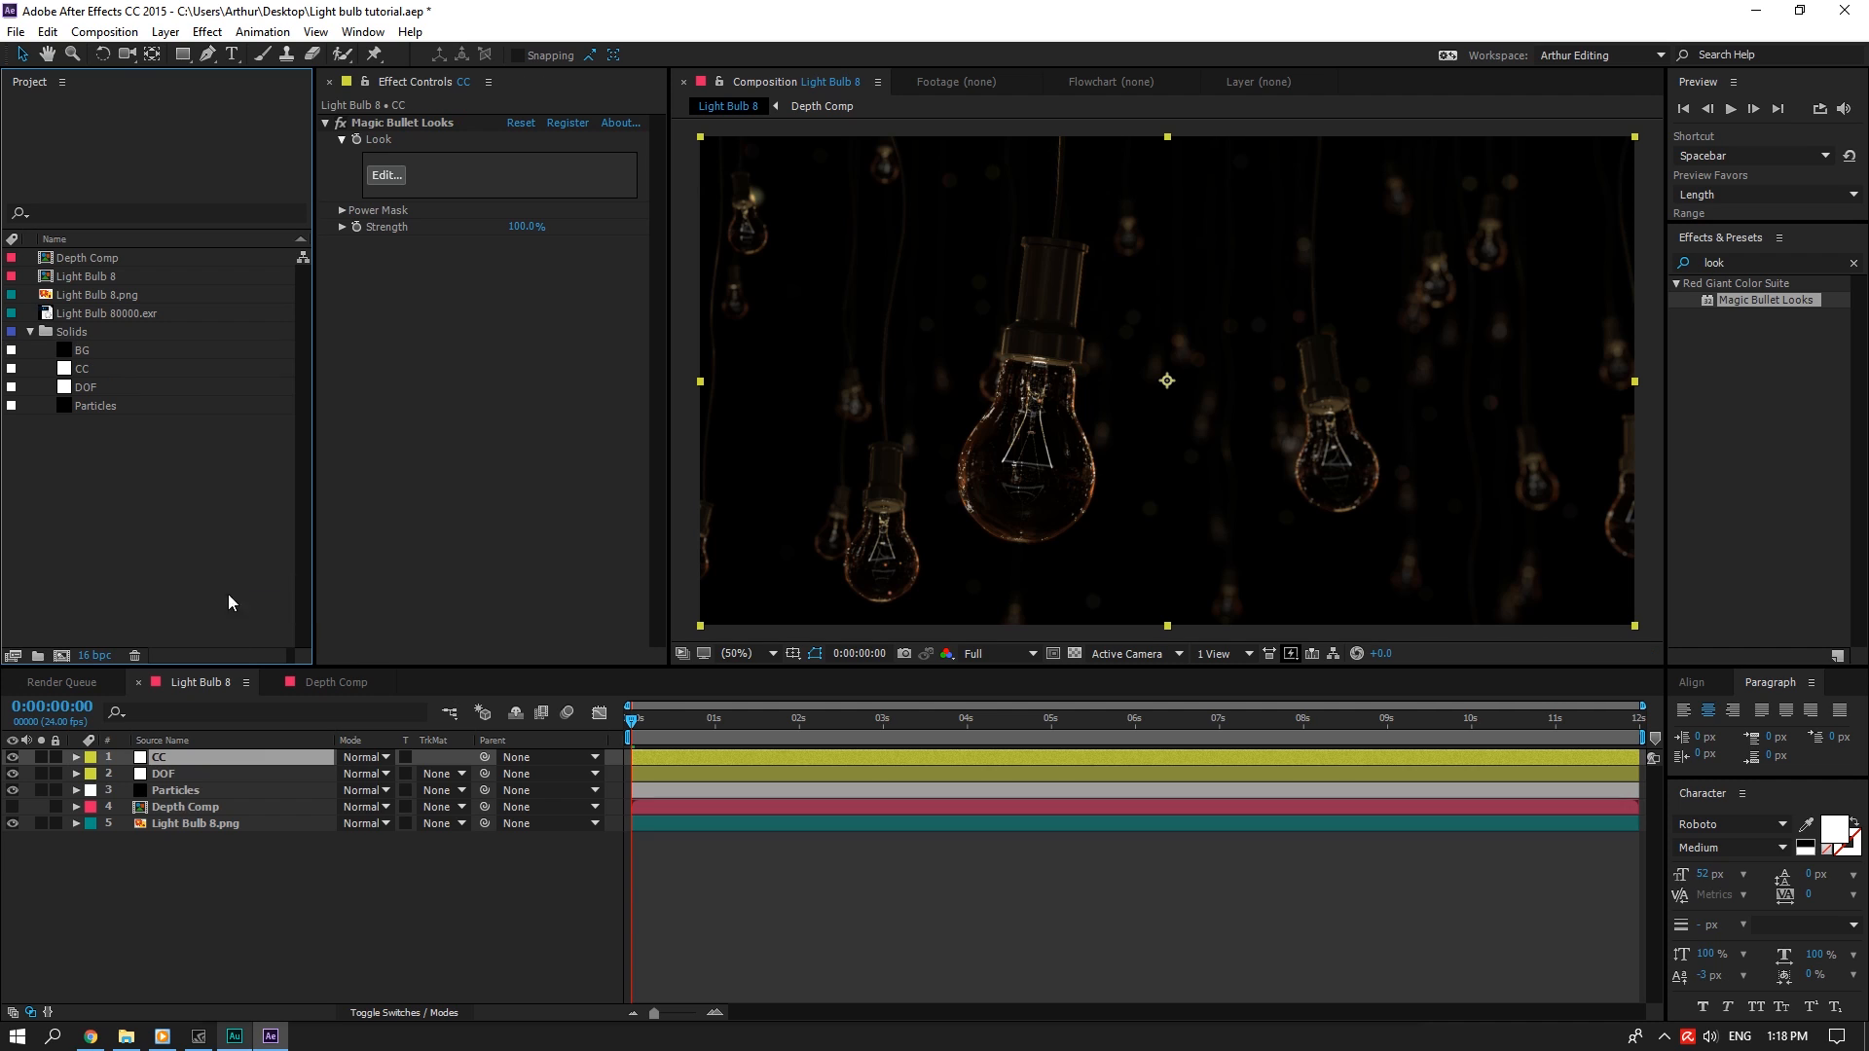
Add Light Bulb 80000.exr to the composition between the CC and DOF layers
{"action": "right_click", "coordinate": [337, 887]}
{"action": "left_click", "coordinate": [101, 445]}
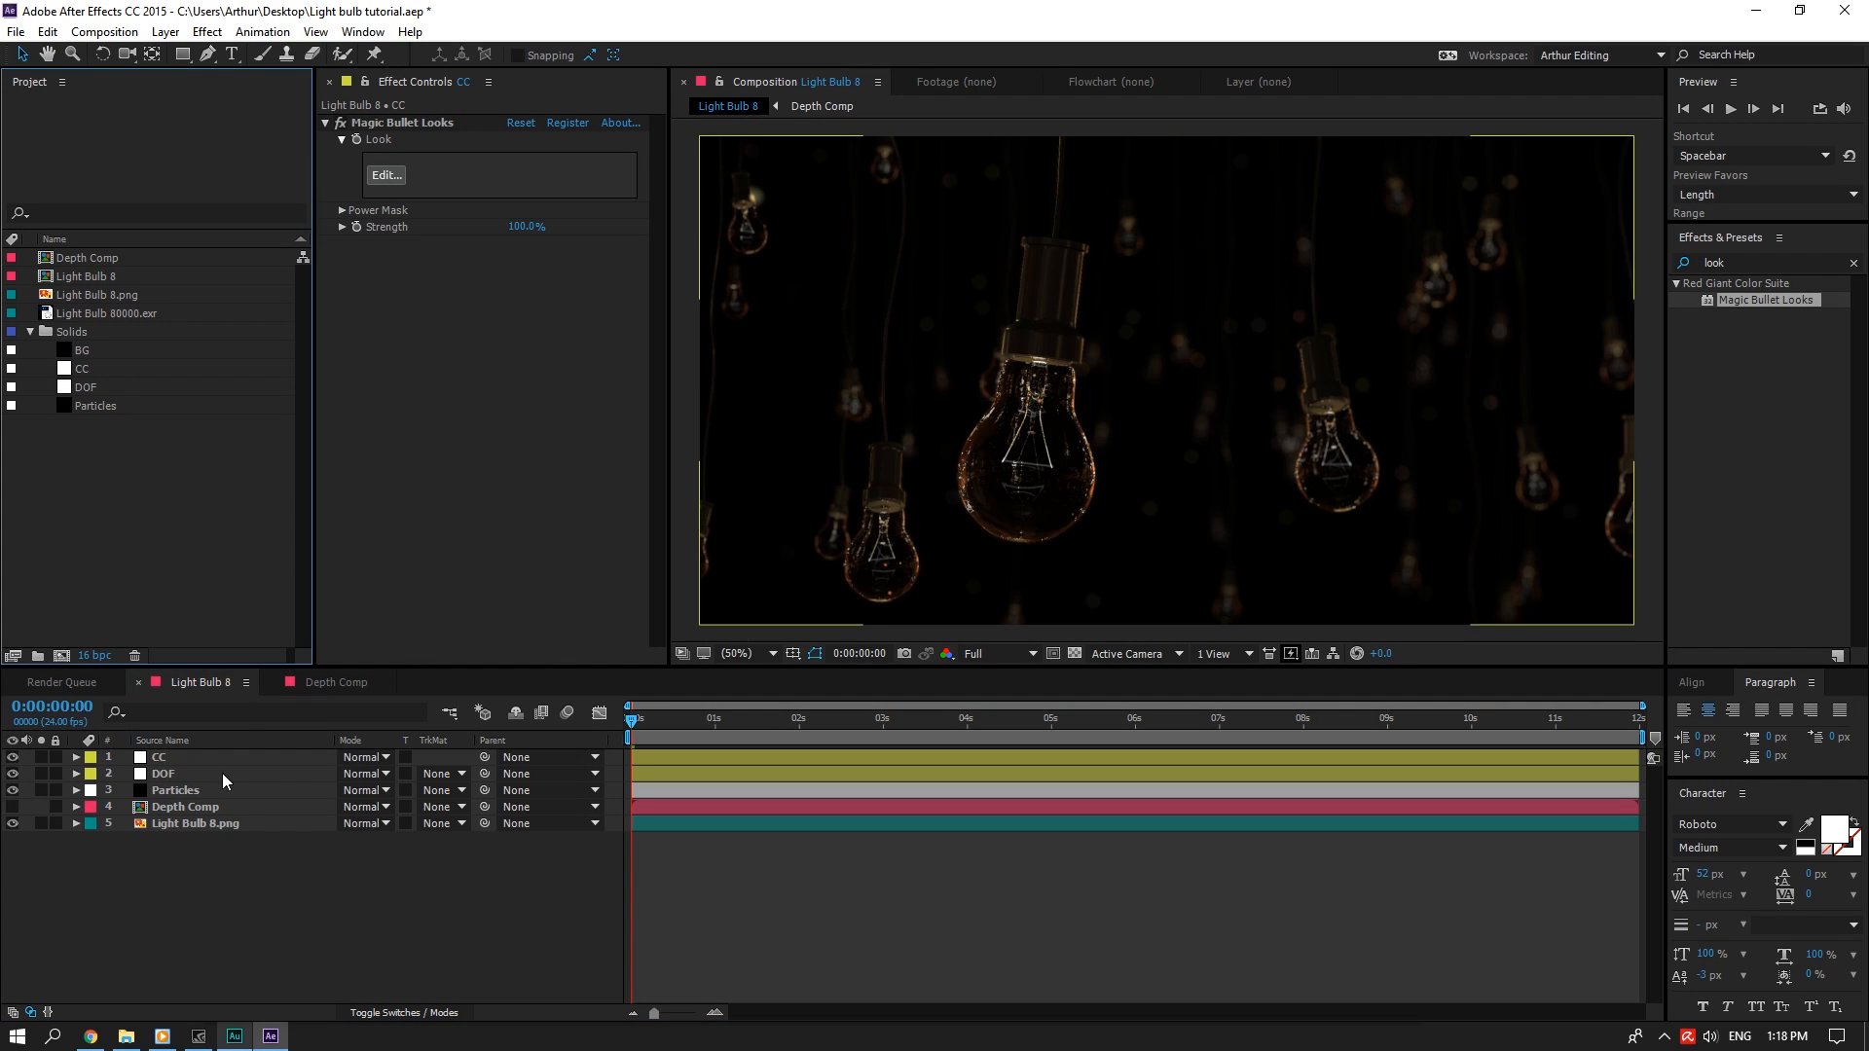
{"action": "left_click_drag", "start_coordinate": [151, 319], "coordinate": [227, 768]}
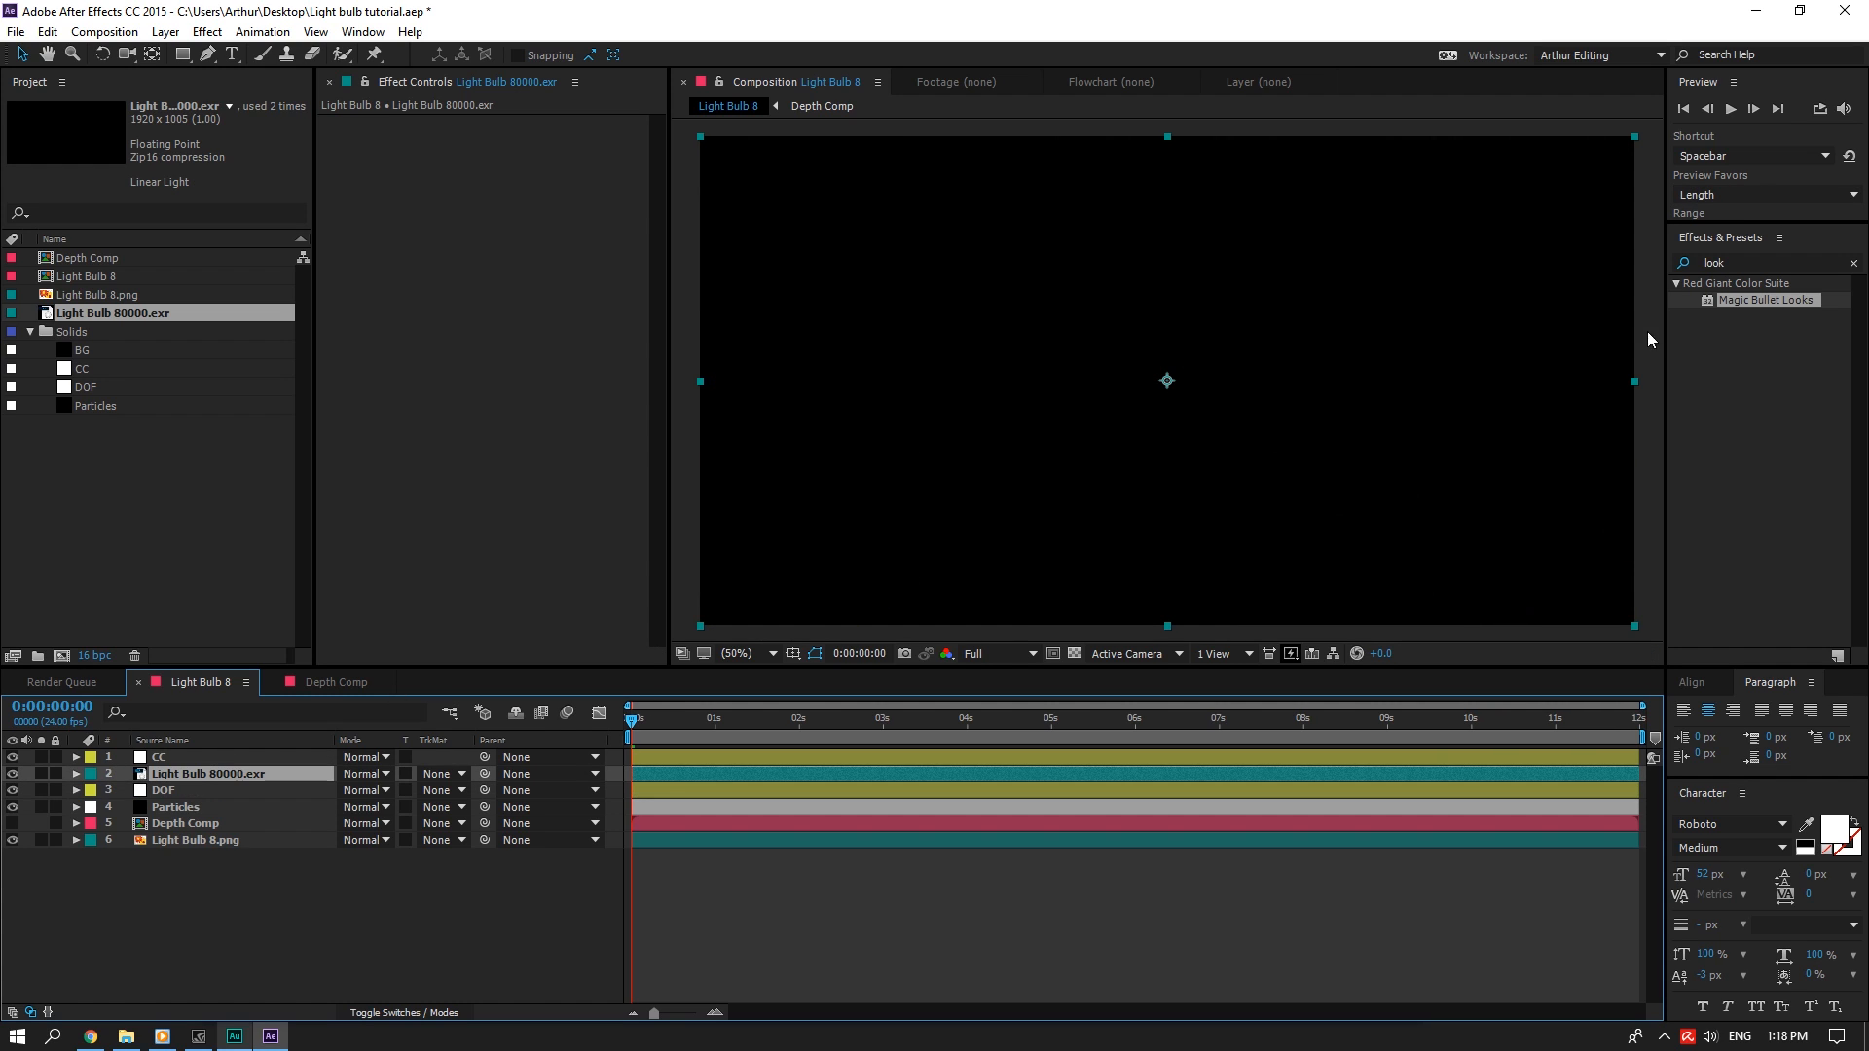
Apply the EXtractoR effect to the Light Bulb 80000.exr layer and clear the effects search
{"action": "left_click", "coordinate": [1705, 264]}
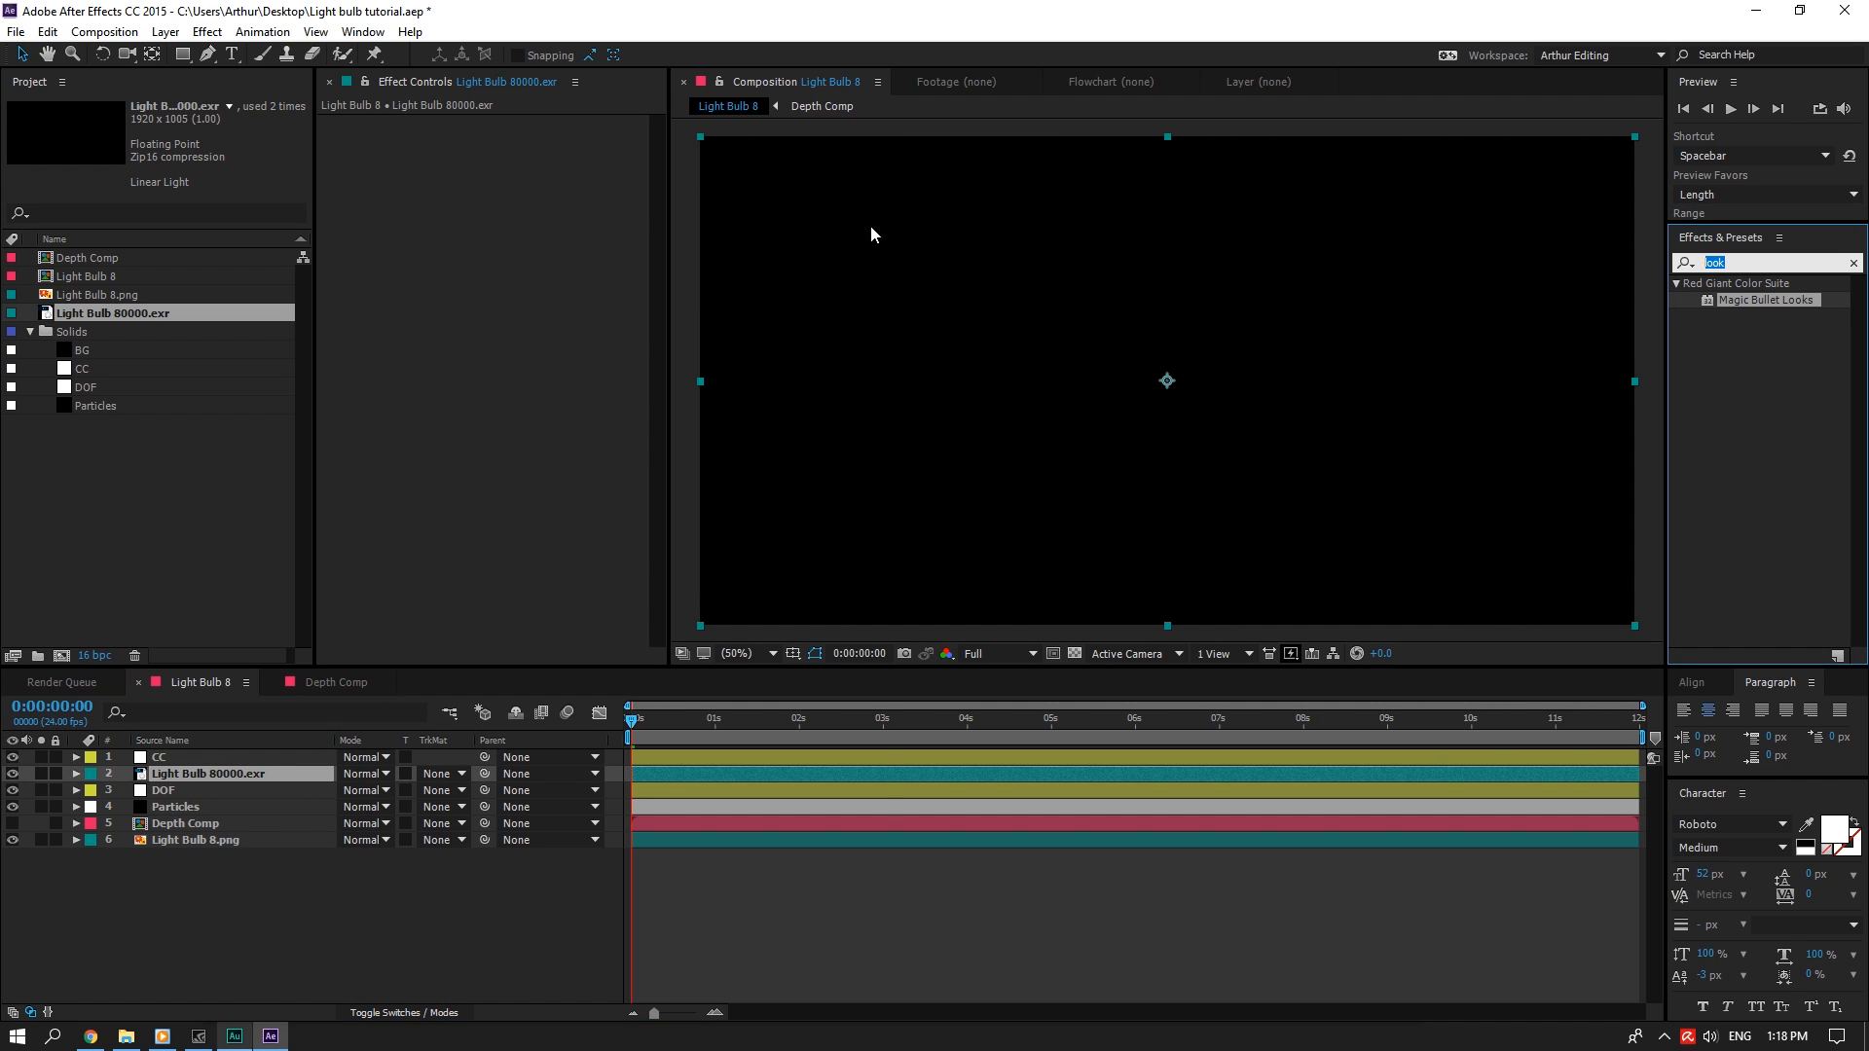
{"action": "right_click", "coordinate": [611, 236]}
{"action": "mouse_move", "coordinate": [745, 314]}
{"action": "left_click", "coordinate": [954, 388]}
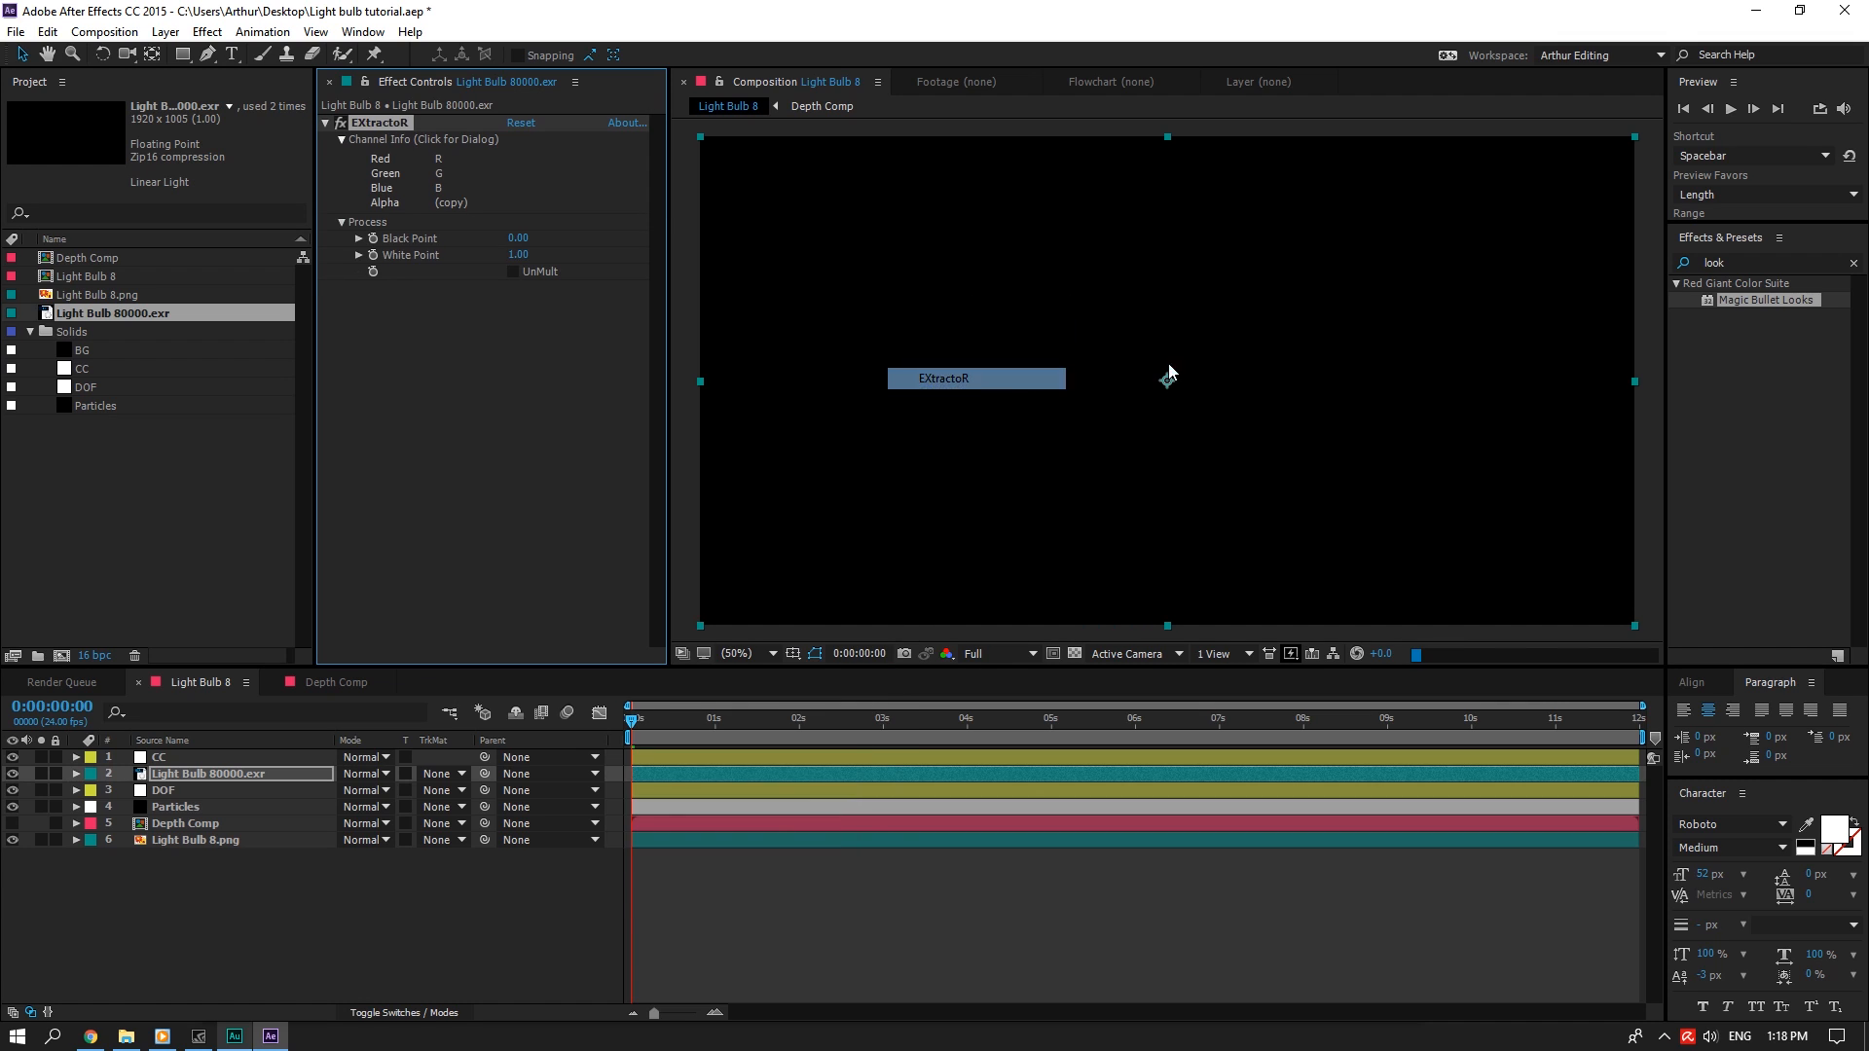
{"action": "left_click", "coordinate": [1853, 262]}
Set EXtractoR's channels to the #0001#Post processing layer
{"action": "left_click", "coordinate": [439, 176]}
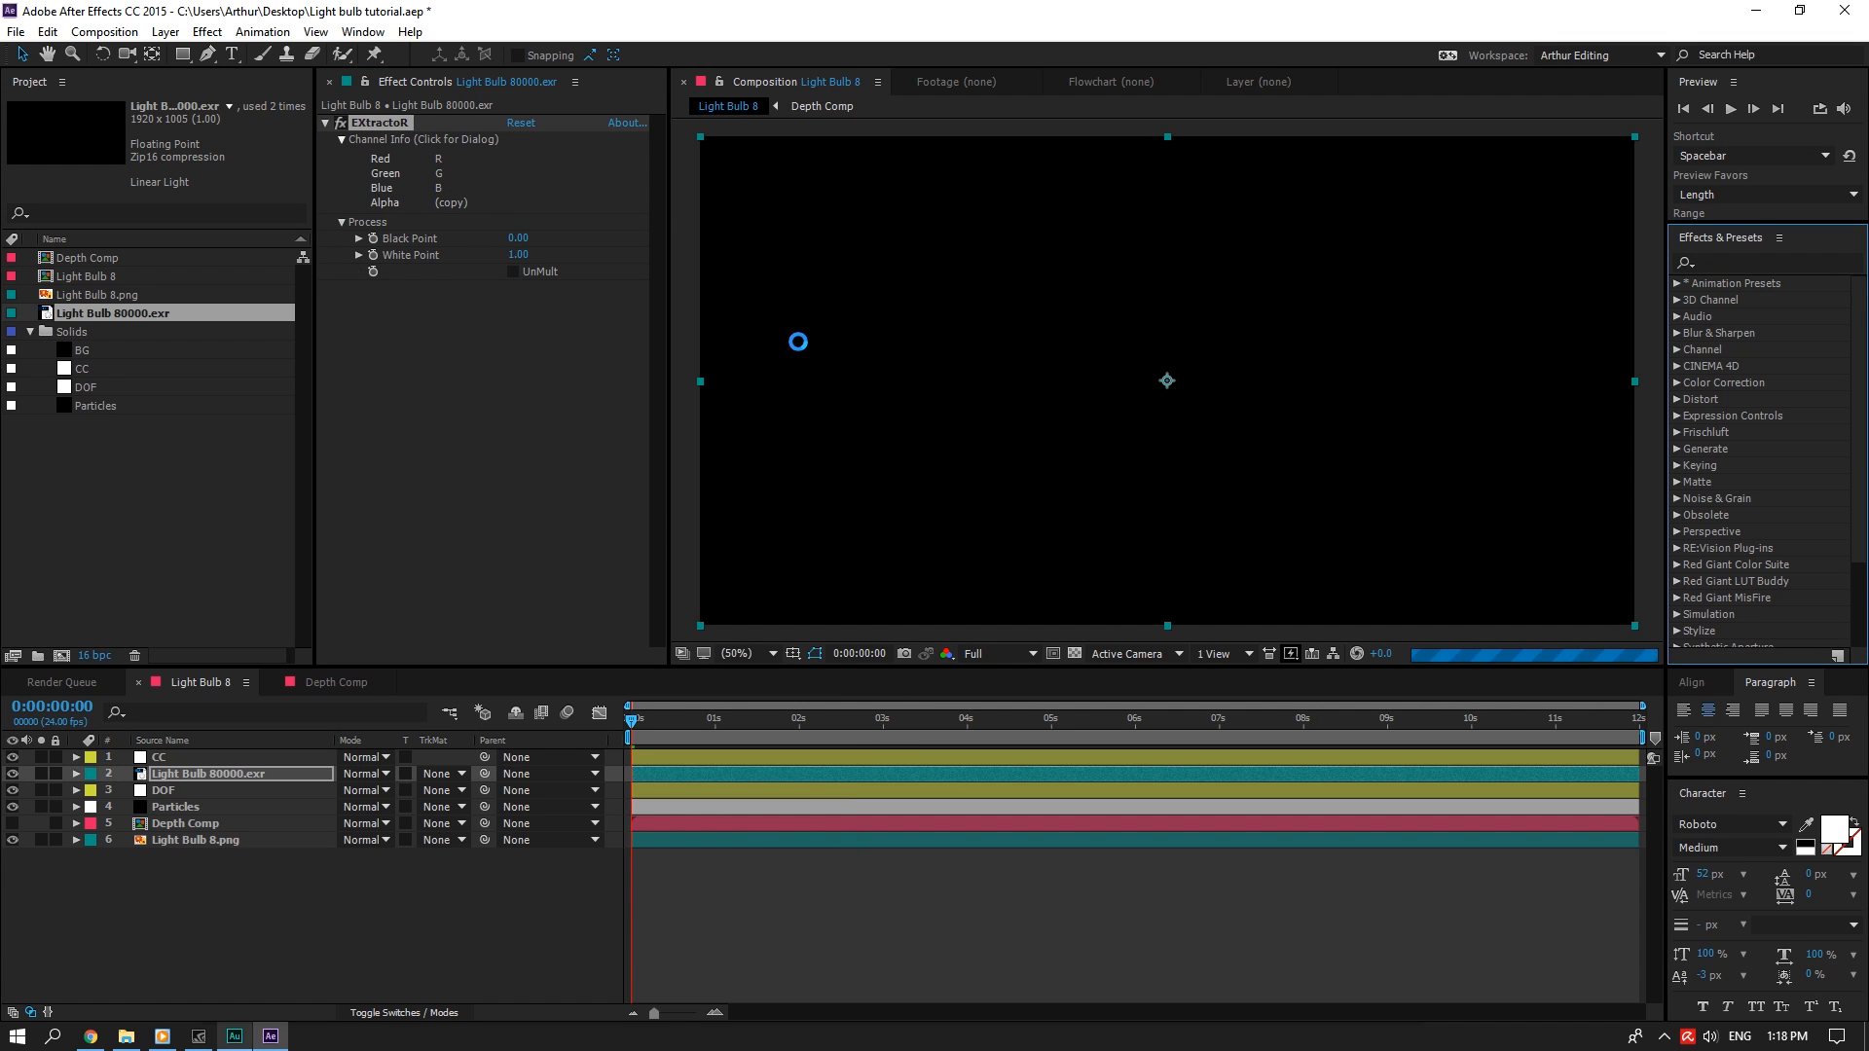
{"action": "left_click", "coordinate": [910, 468]}
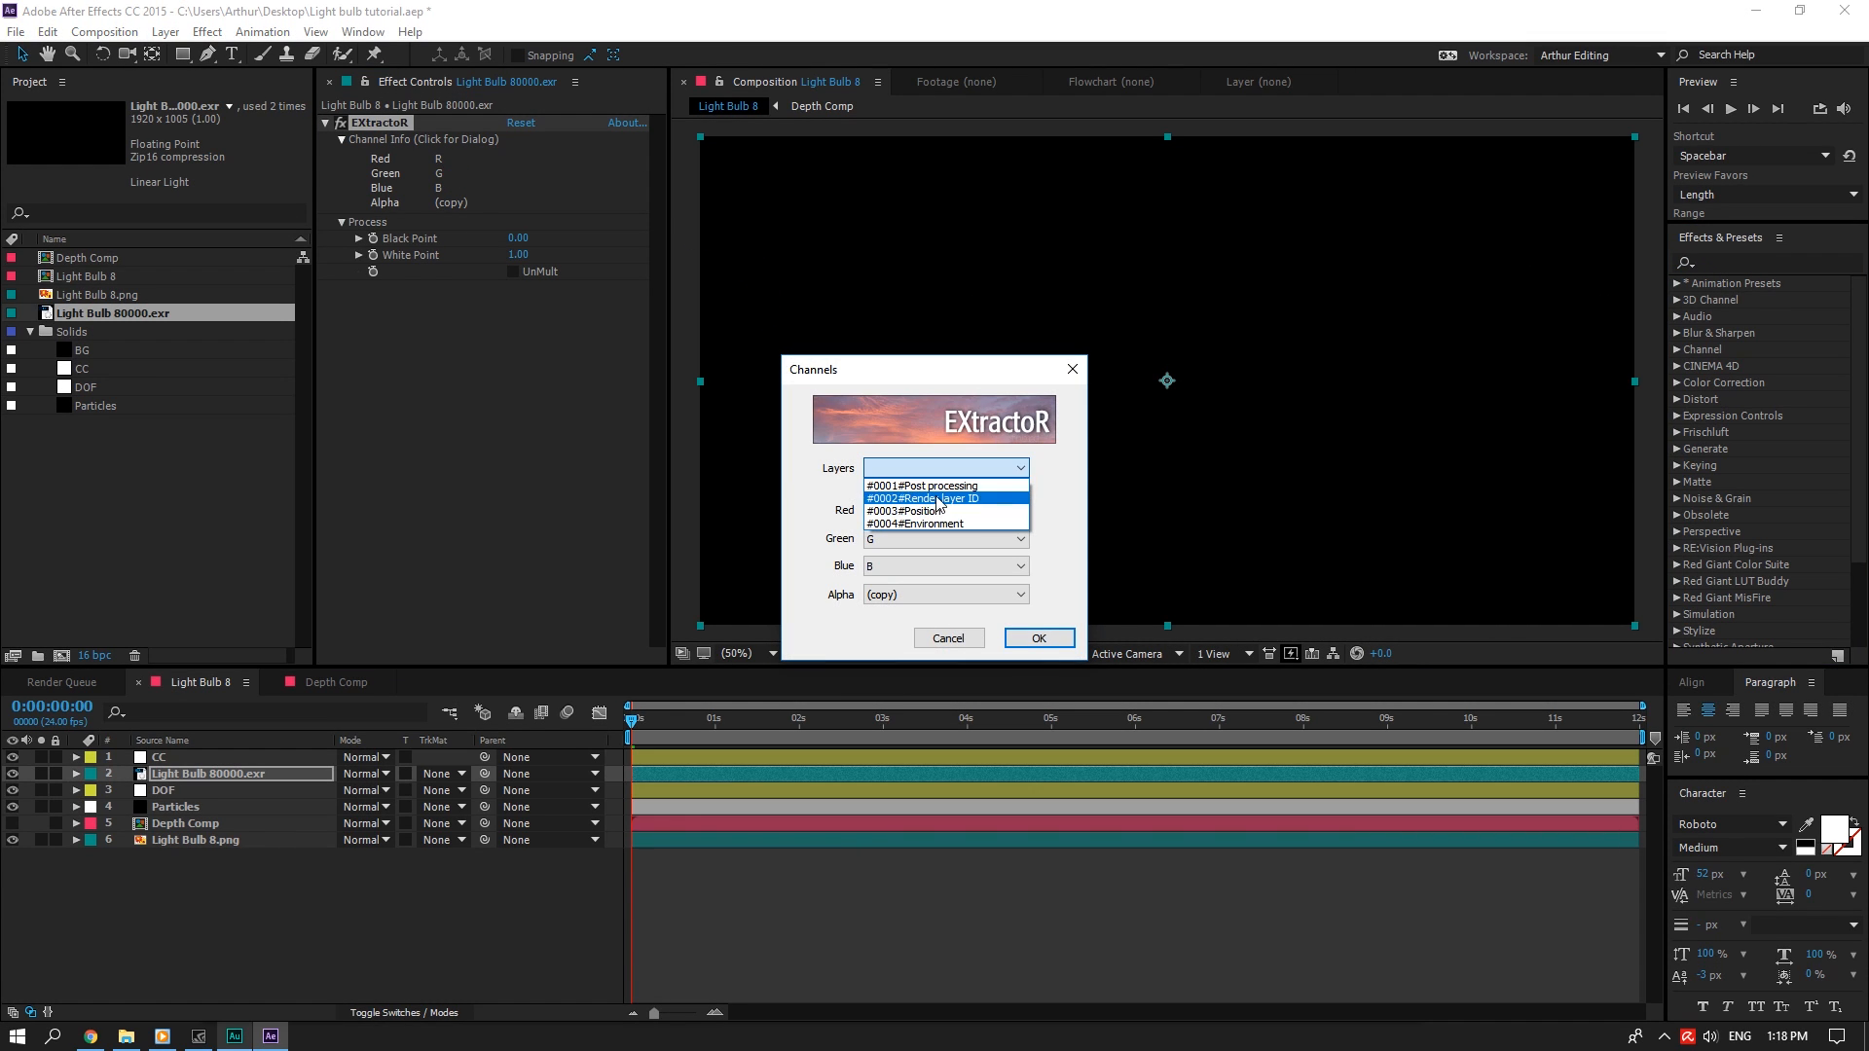
{"action": "left_click", "coordinate": [923, 486]}
{"action": "left_click", "coordinate": [1039, 638]}
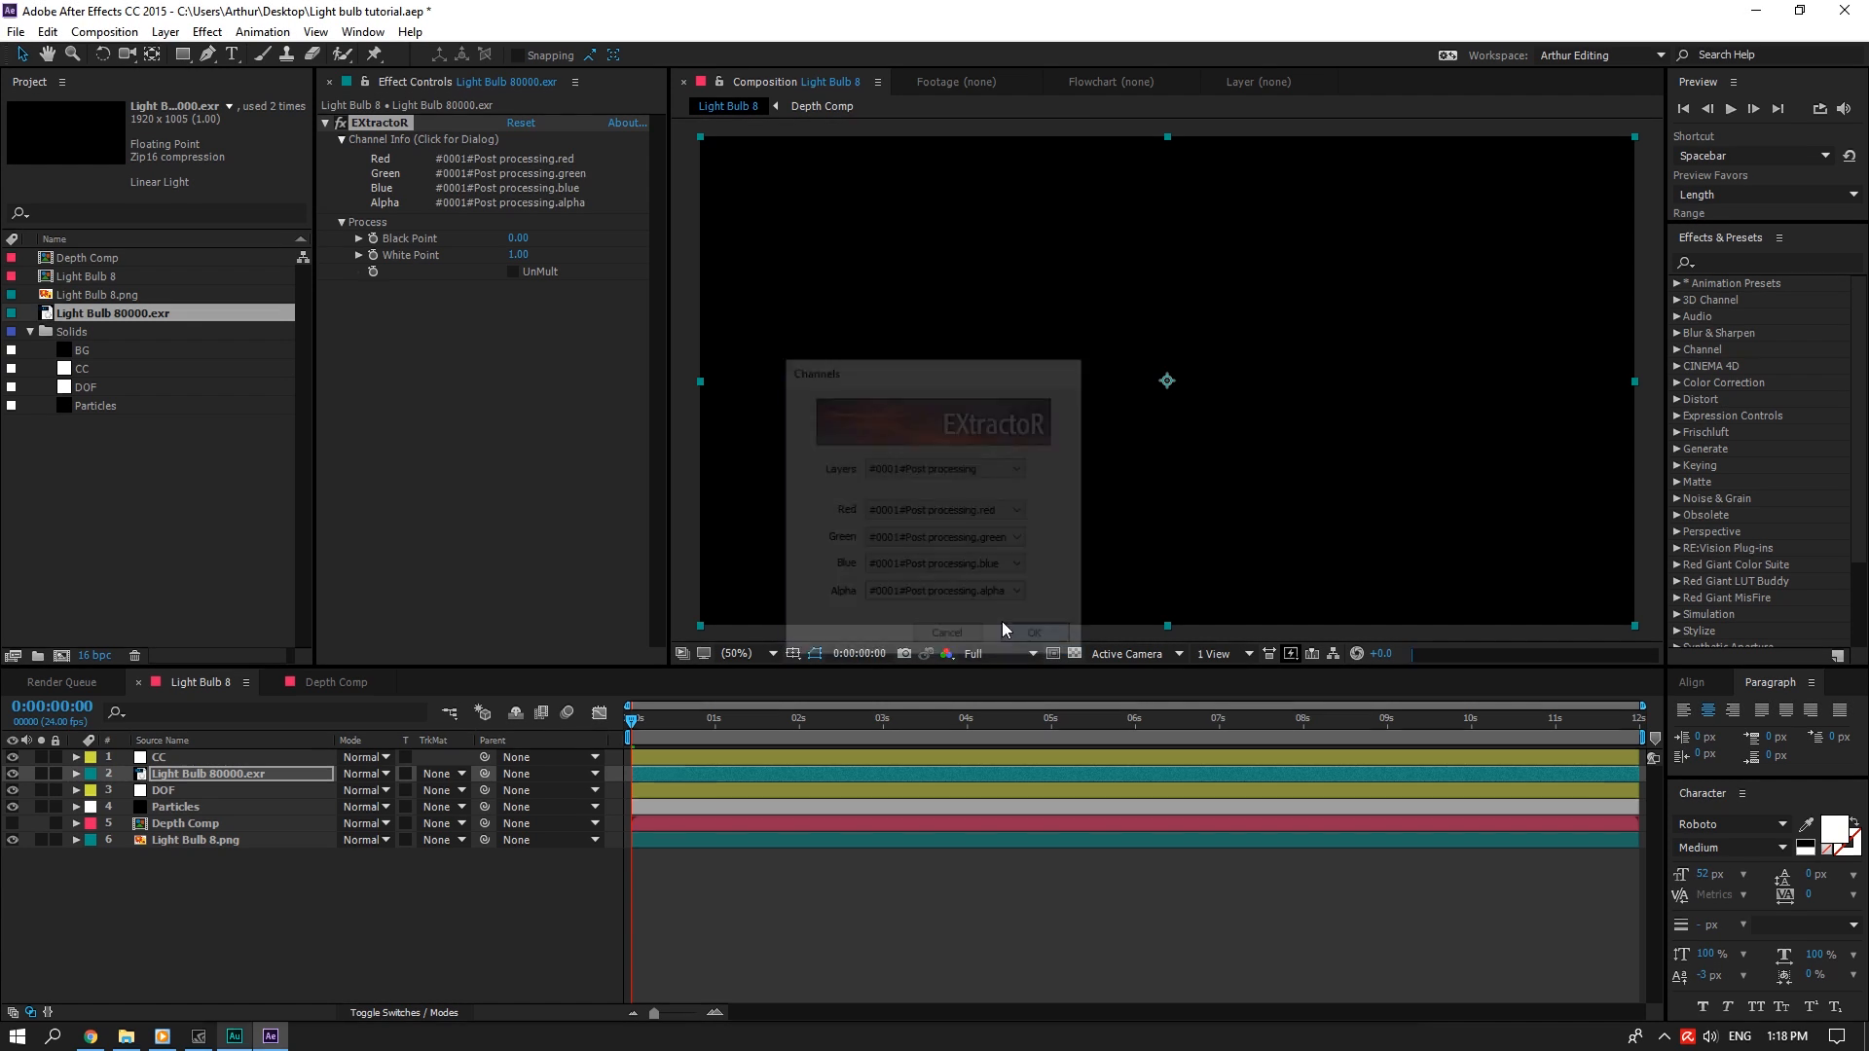
Set the blending mode of the Light Bulb 80000.exr layer to Add
{"action": "left_click", "coordinate": [365, 773]}
{"action": "left_click", "coordinate": [457, 373]}
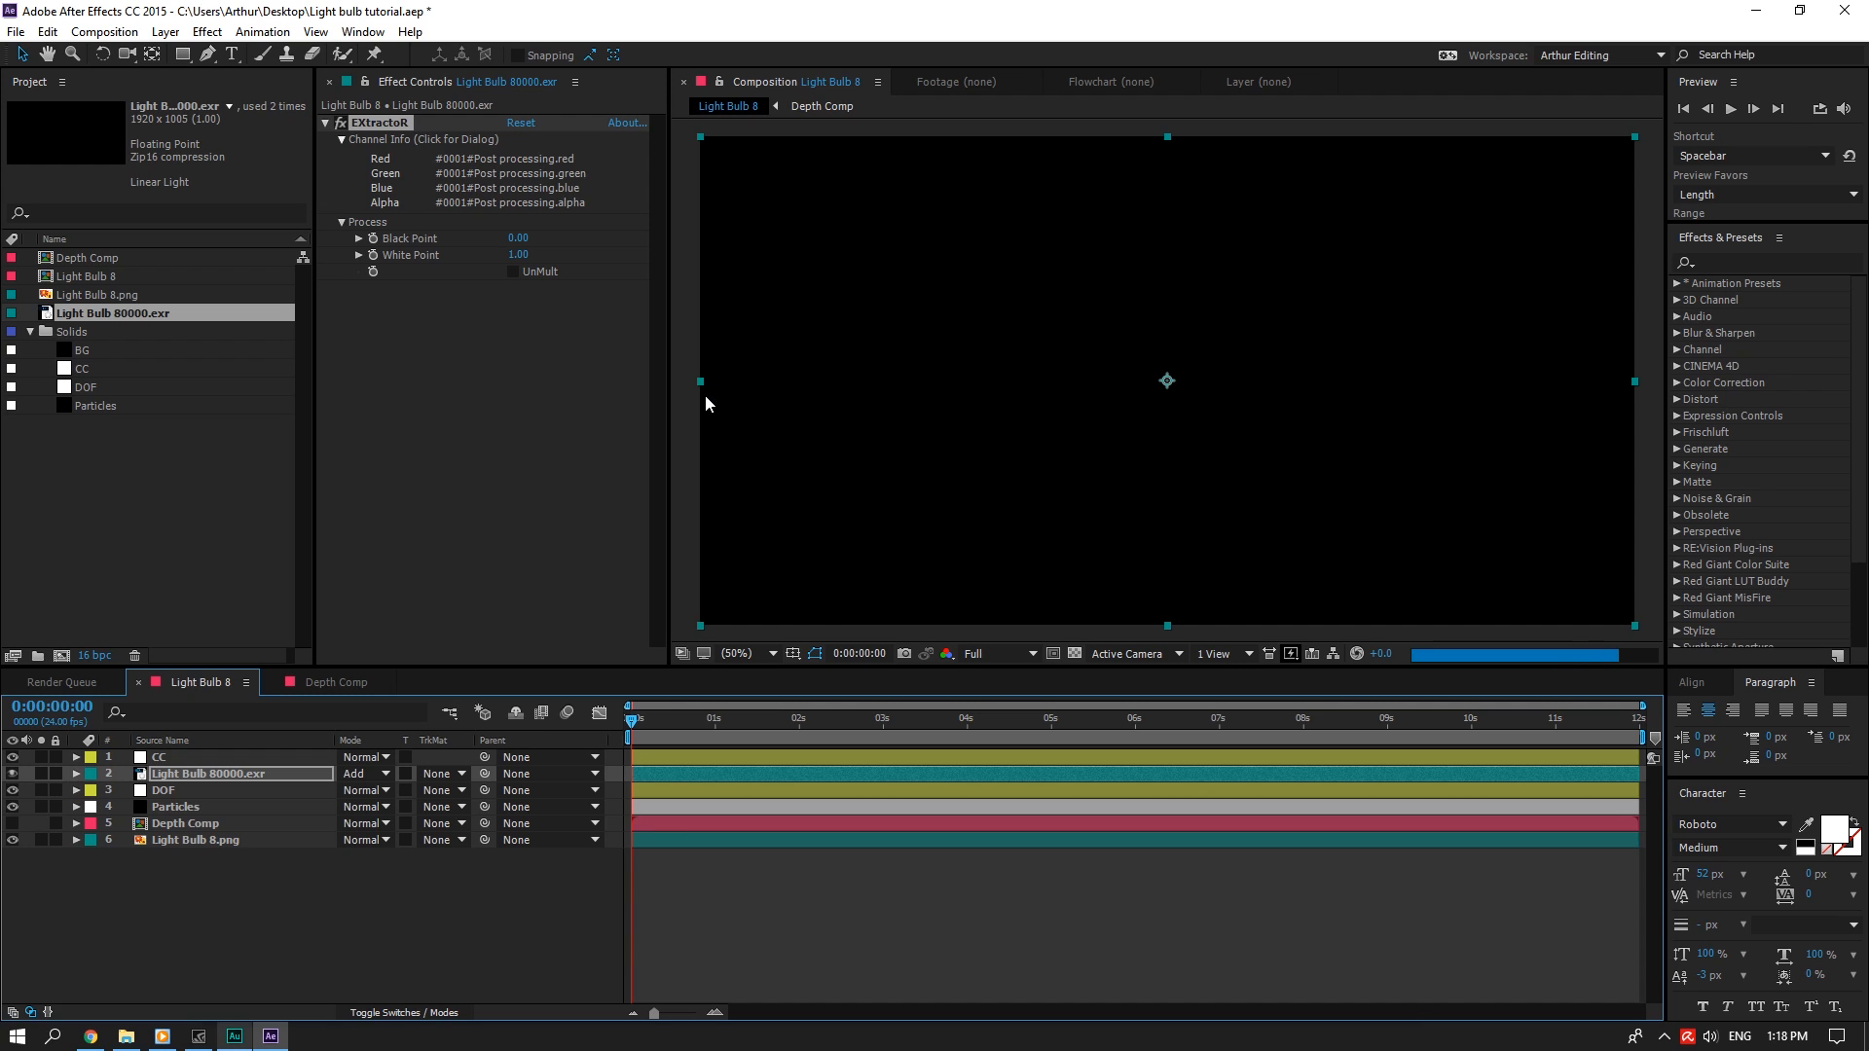
{"action": "key", "text": "period"}
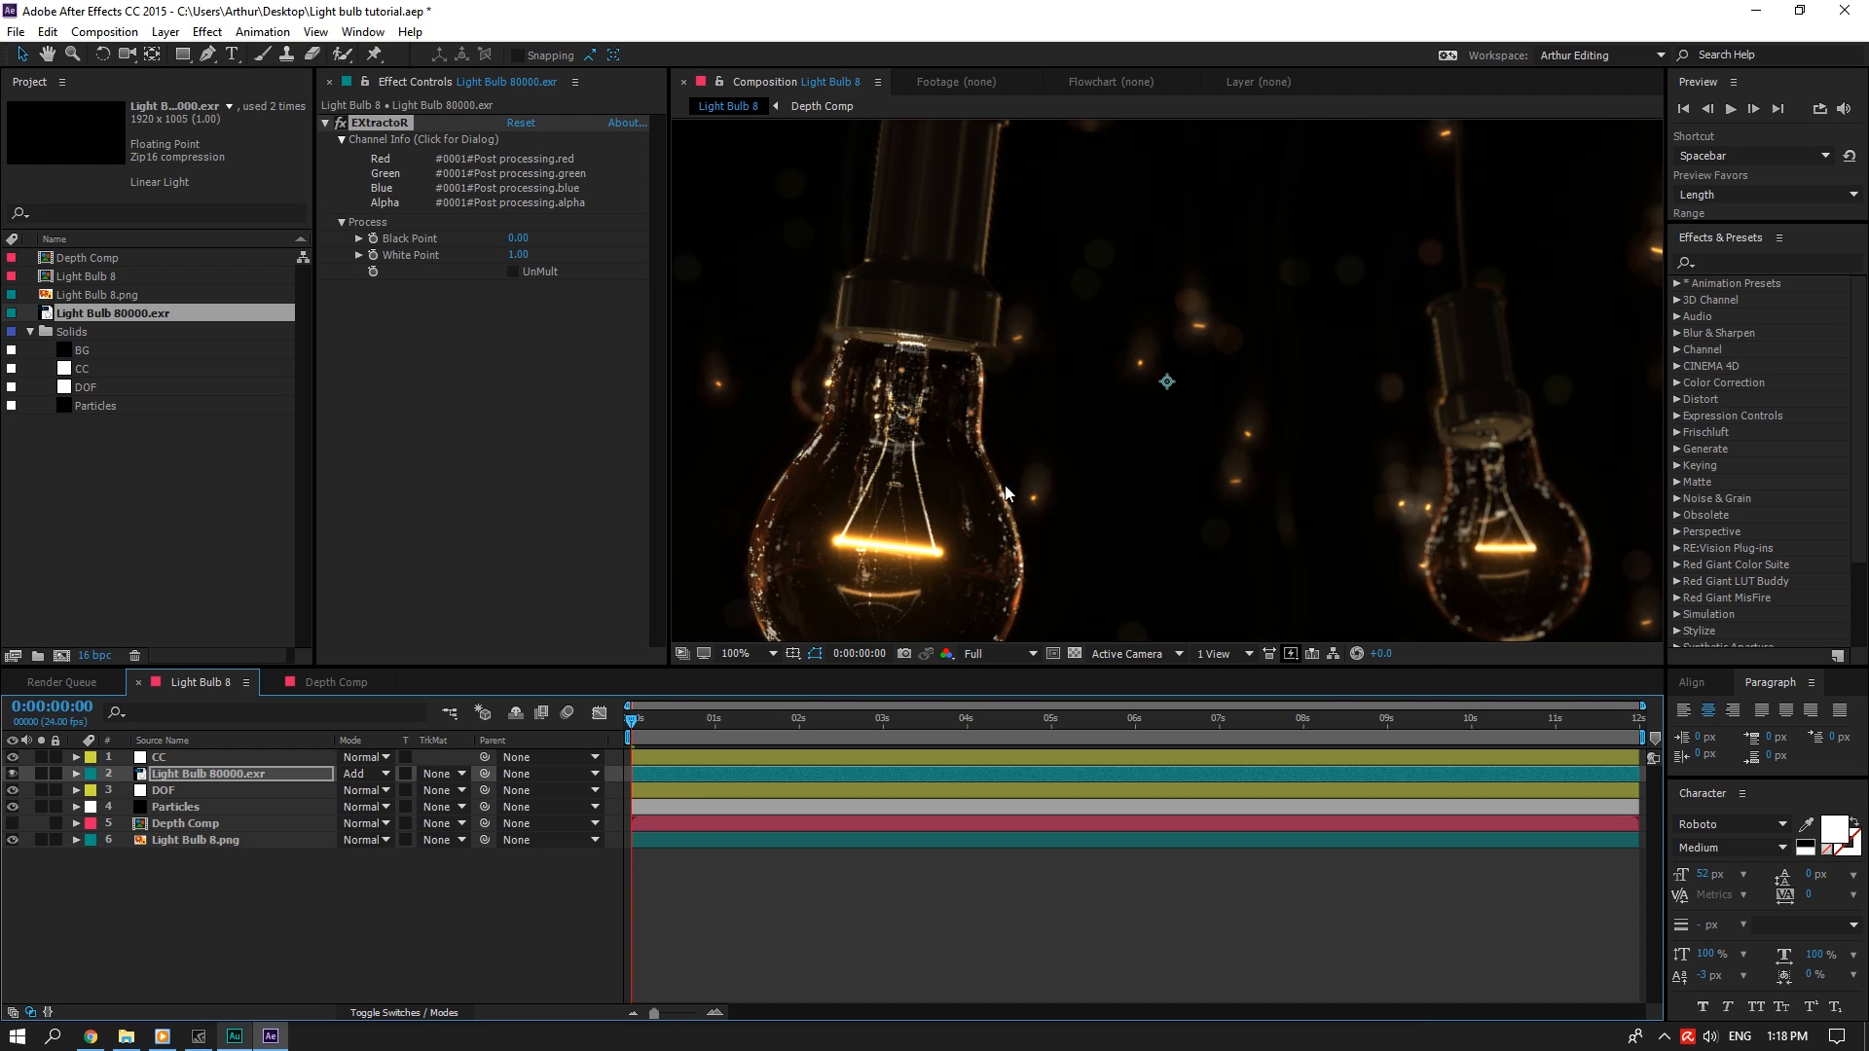
Apply the Exposure effect to the Light Bulb 80000.exr layer and set its gamma correction to 2.20
{"action": "left_click", "coordinate": [1732, 261]}
{"action": "type", "text": "expo"}
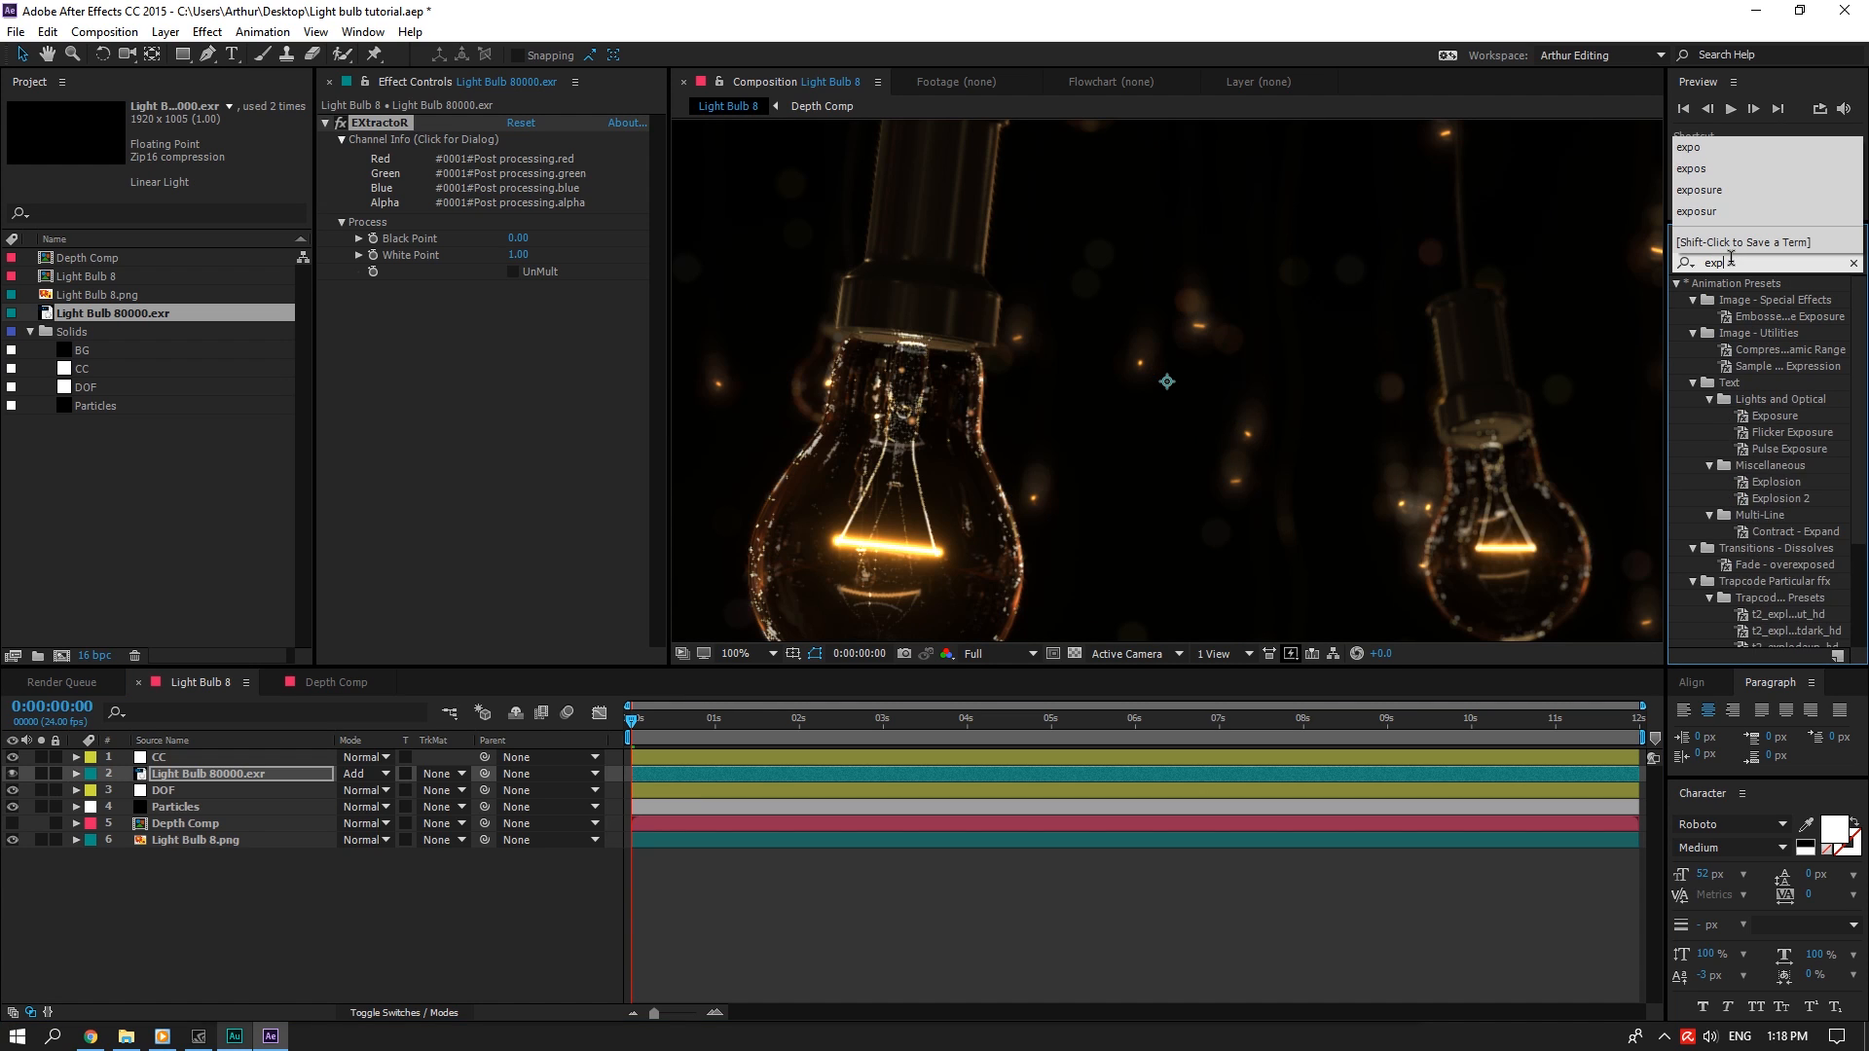
{"action": "left_click_drag", "start_coordinate": [1741, 465], "coordinate": [551, 401]}
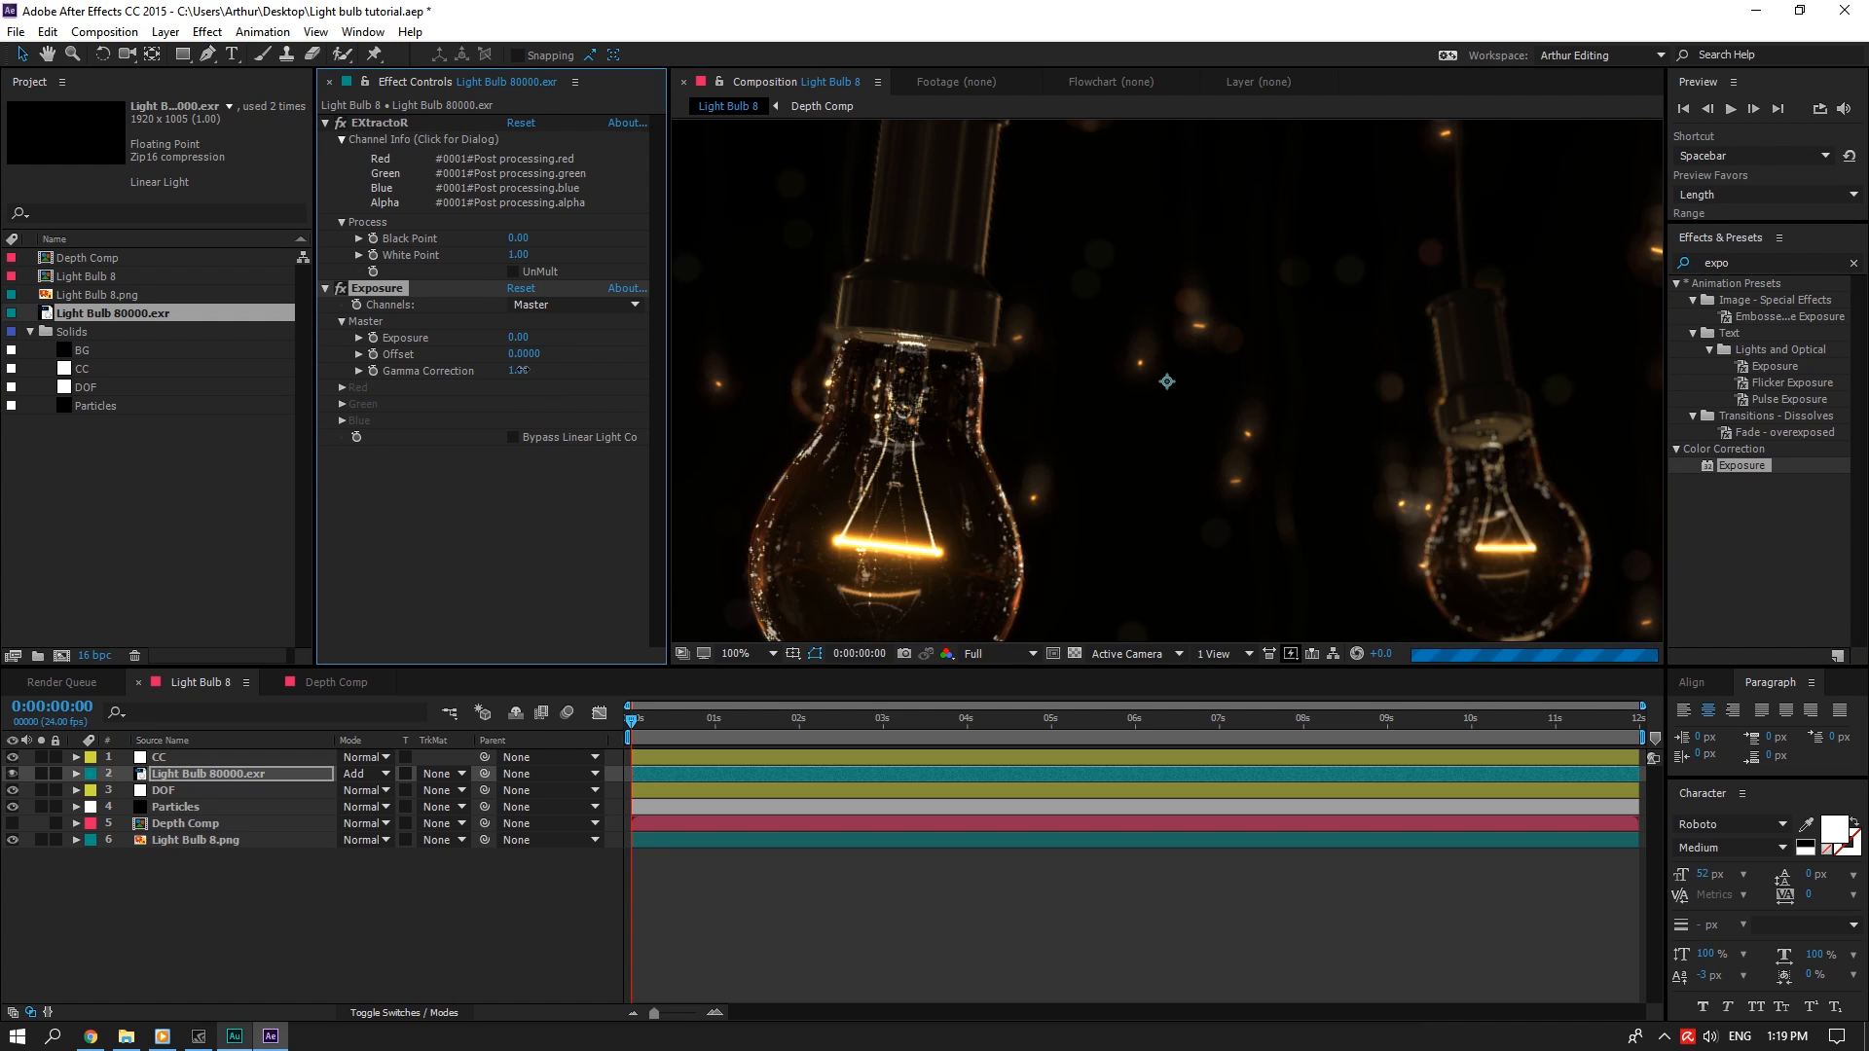
{"action": "type", "text": "2.23"}
{"action": "key", "text": "BackSpace"}
{"action": "left_click", "coordinate": [583, 375]}
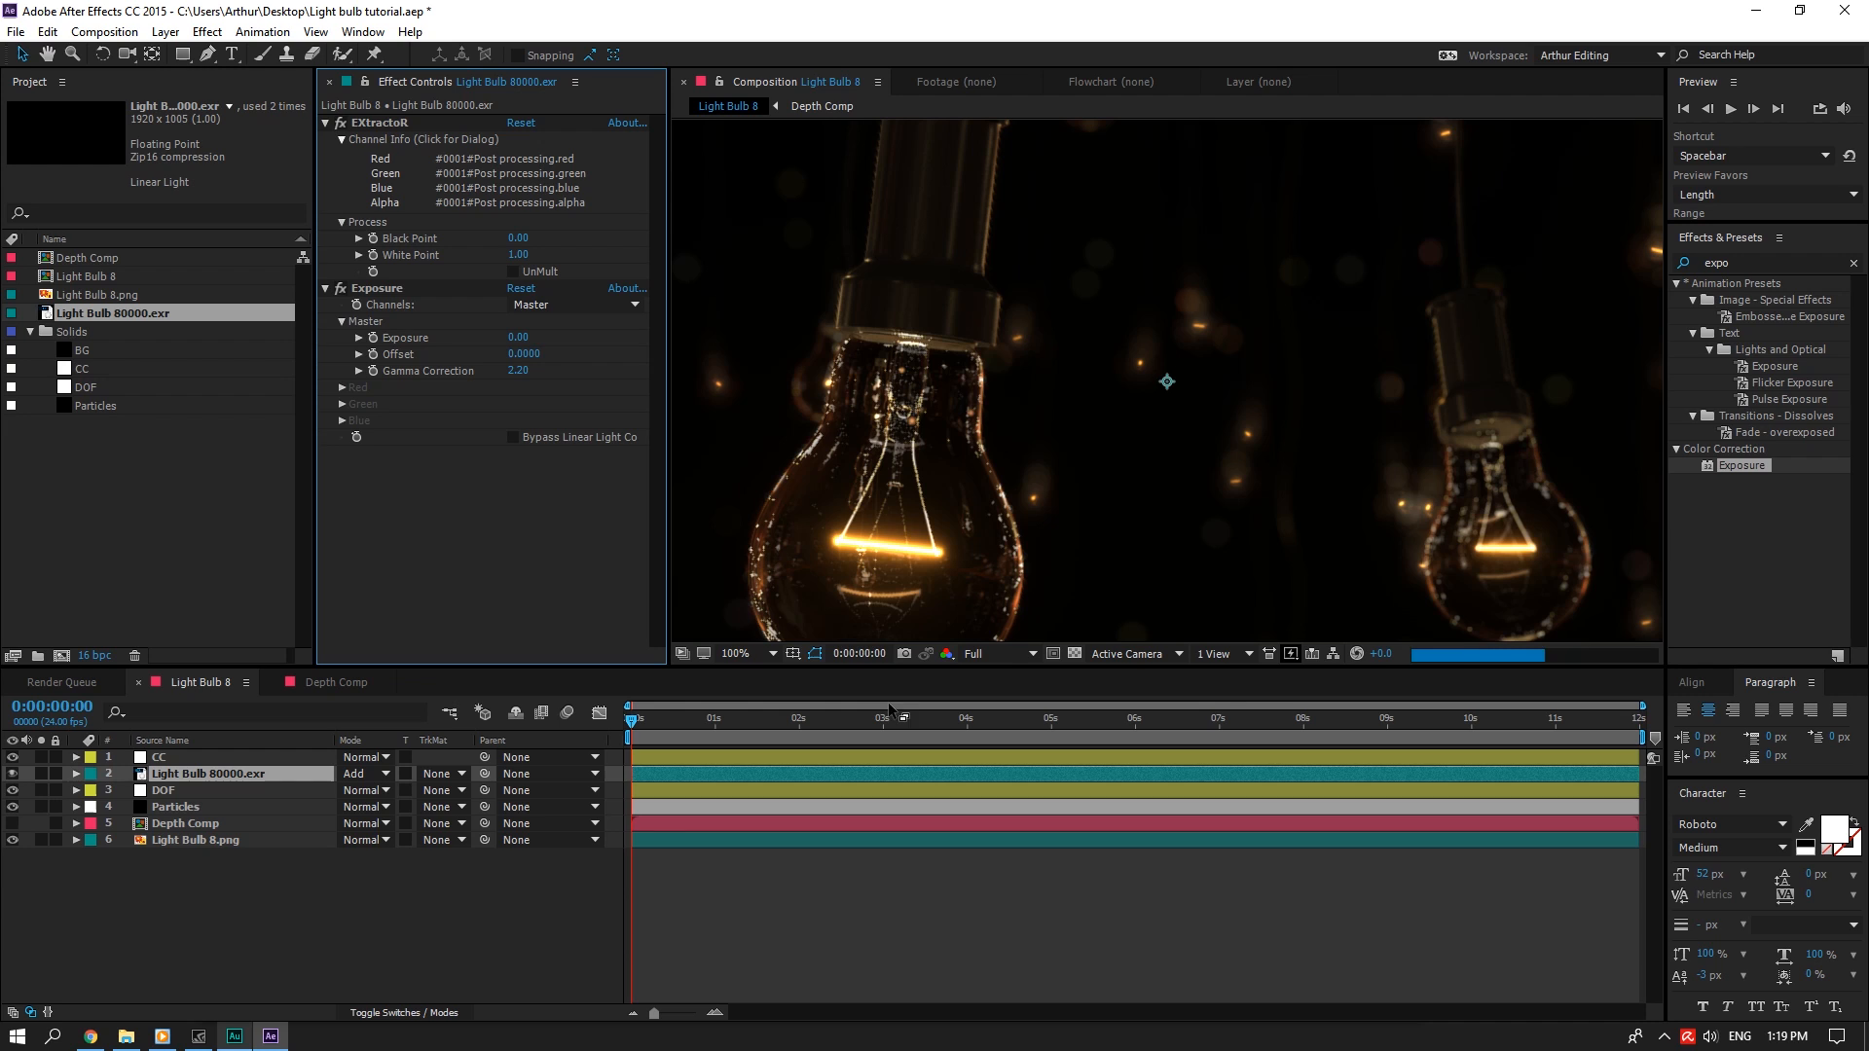
Move the Light Bulb 80000.exr layer below the DOF layer
{"action": "left_click", "coordinate": [746, 652]}
{"action": "left_click", "coordinate": [773, 686]}
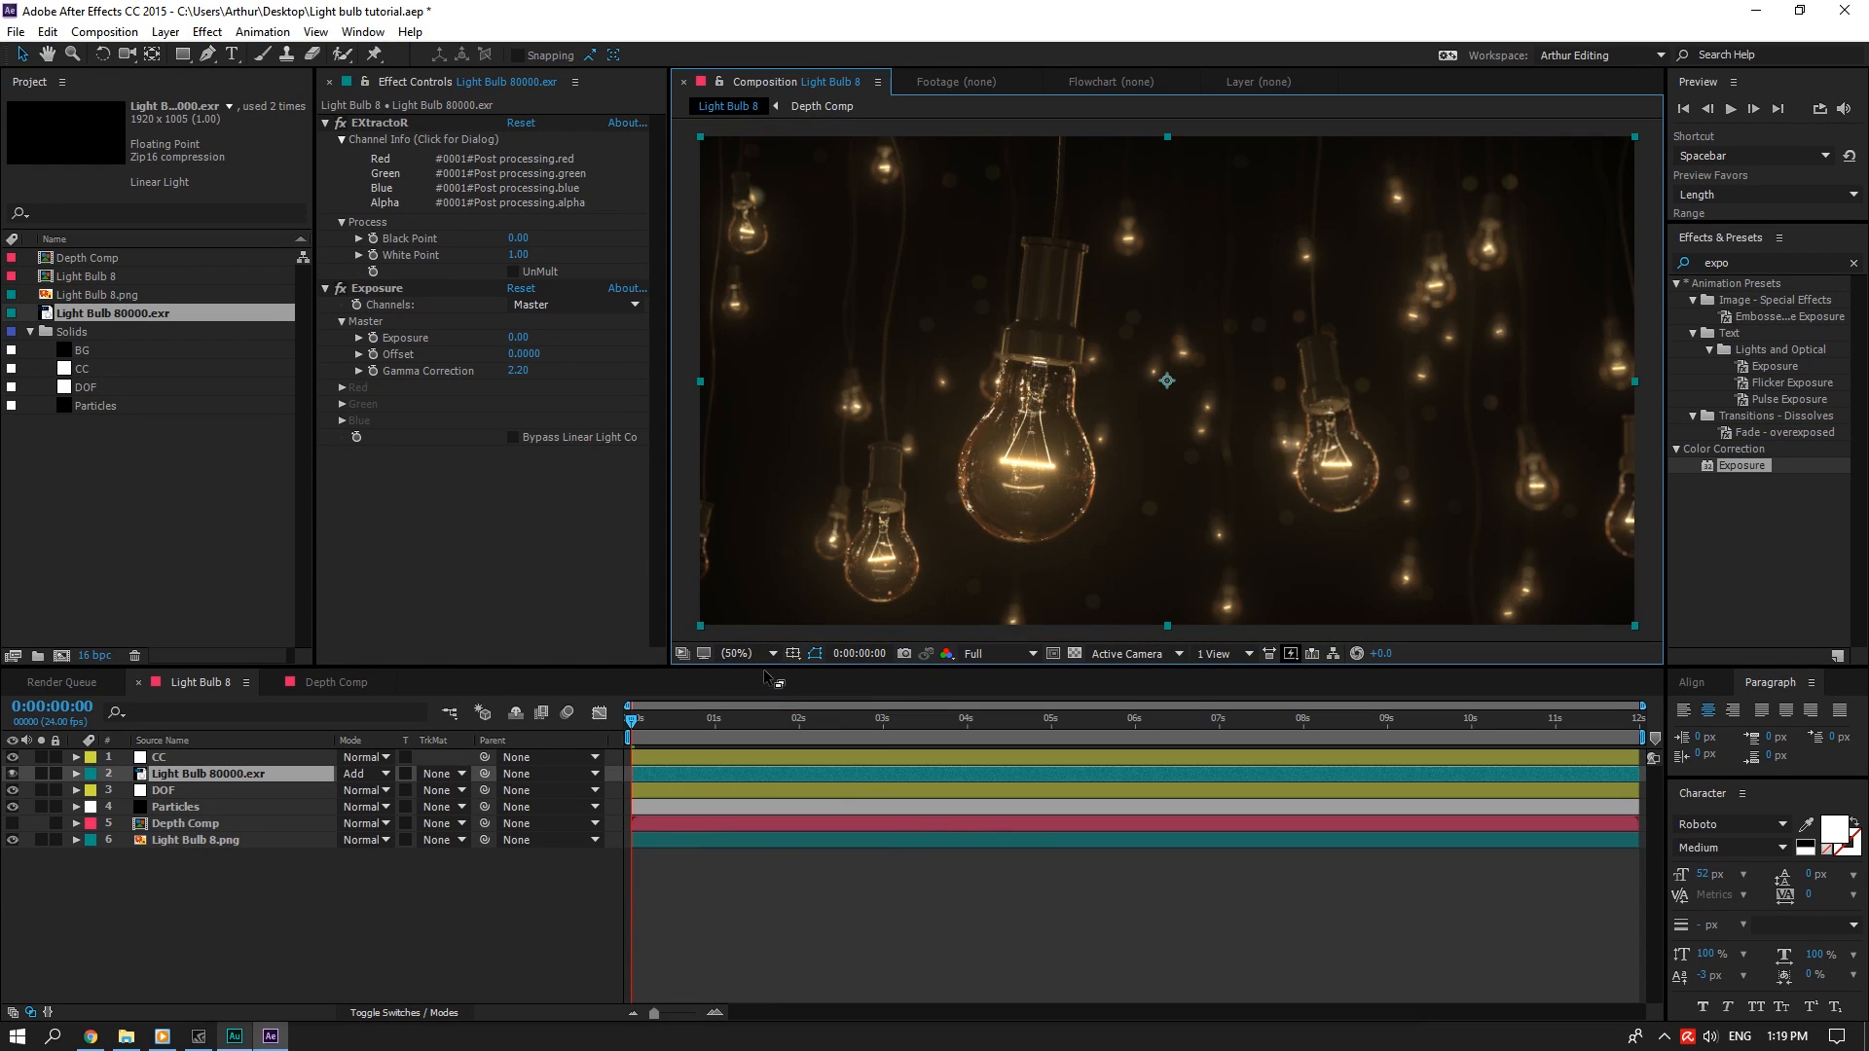
{"action": "left_click", "coordinate": [1854, 264]}
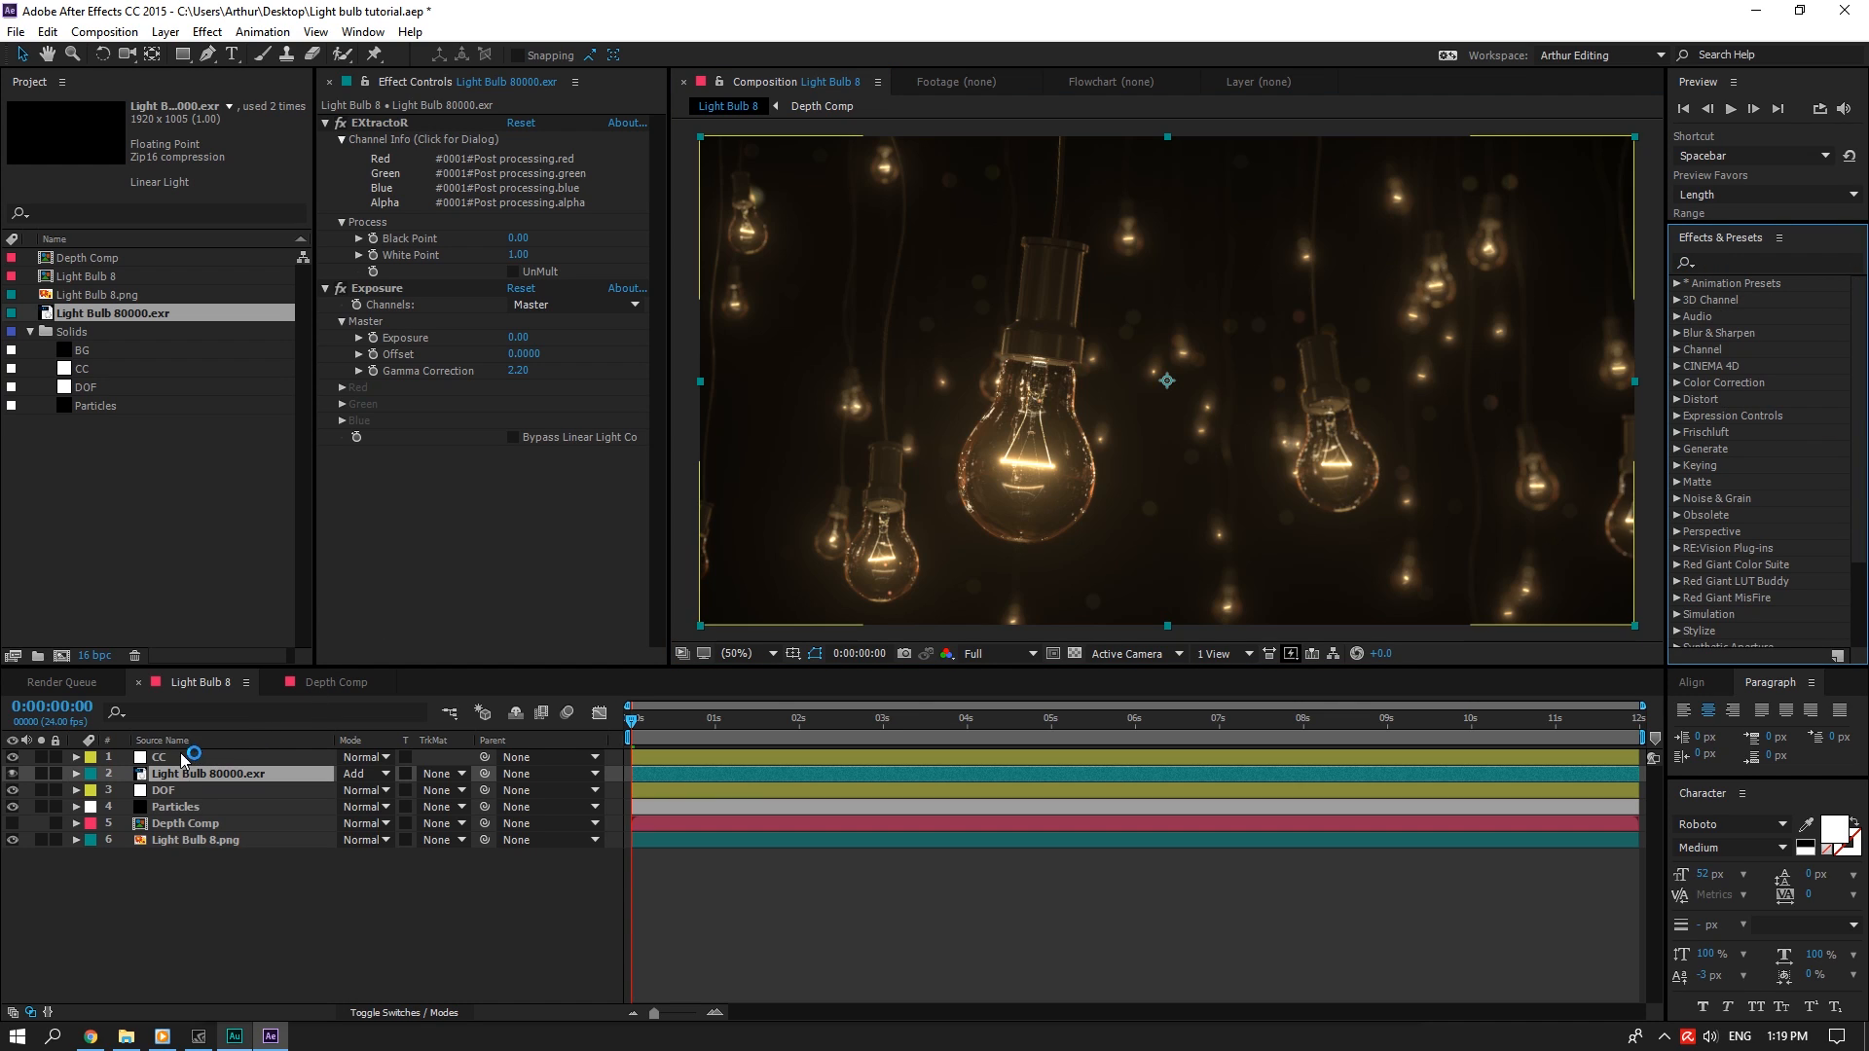
{"action": "left_click_drag", "start_coordinate": [195, 775], "coordinate": [186, 803]}
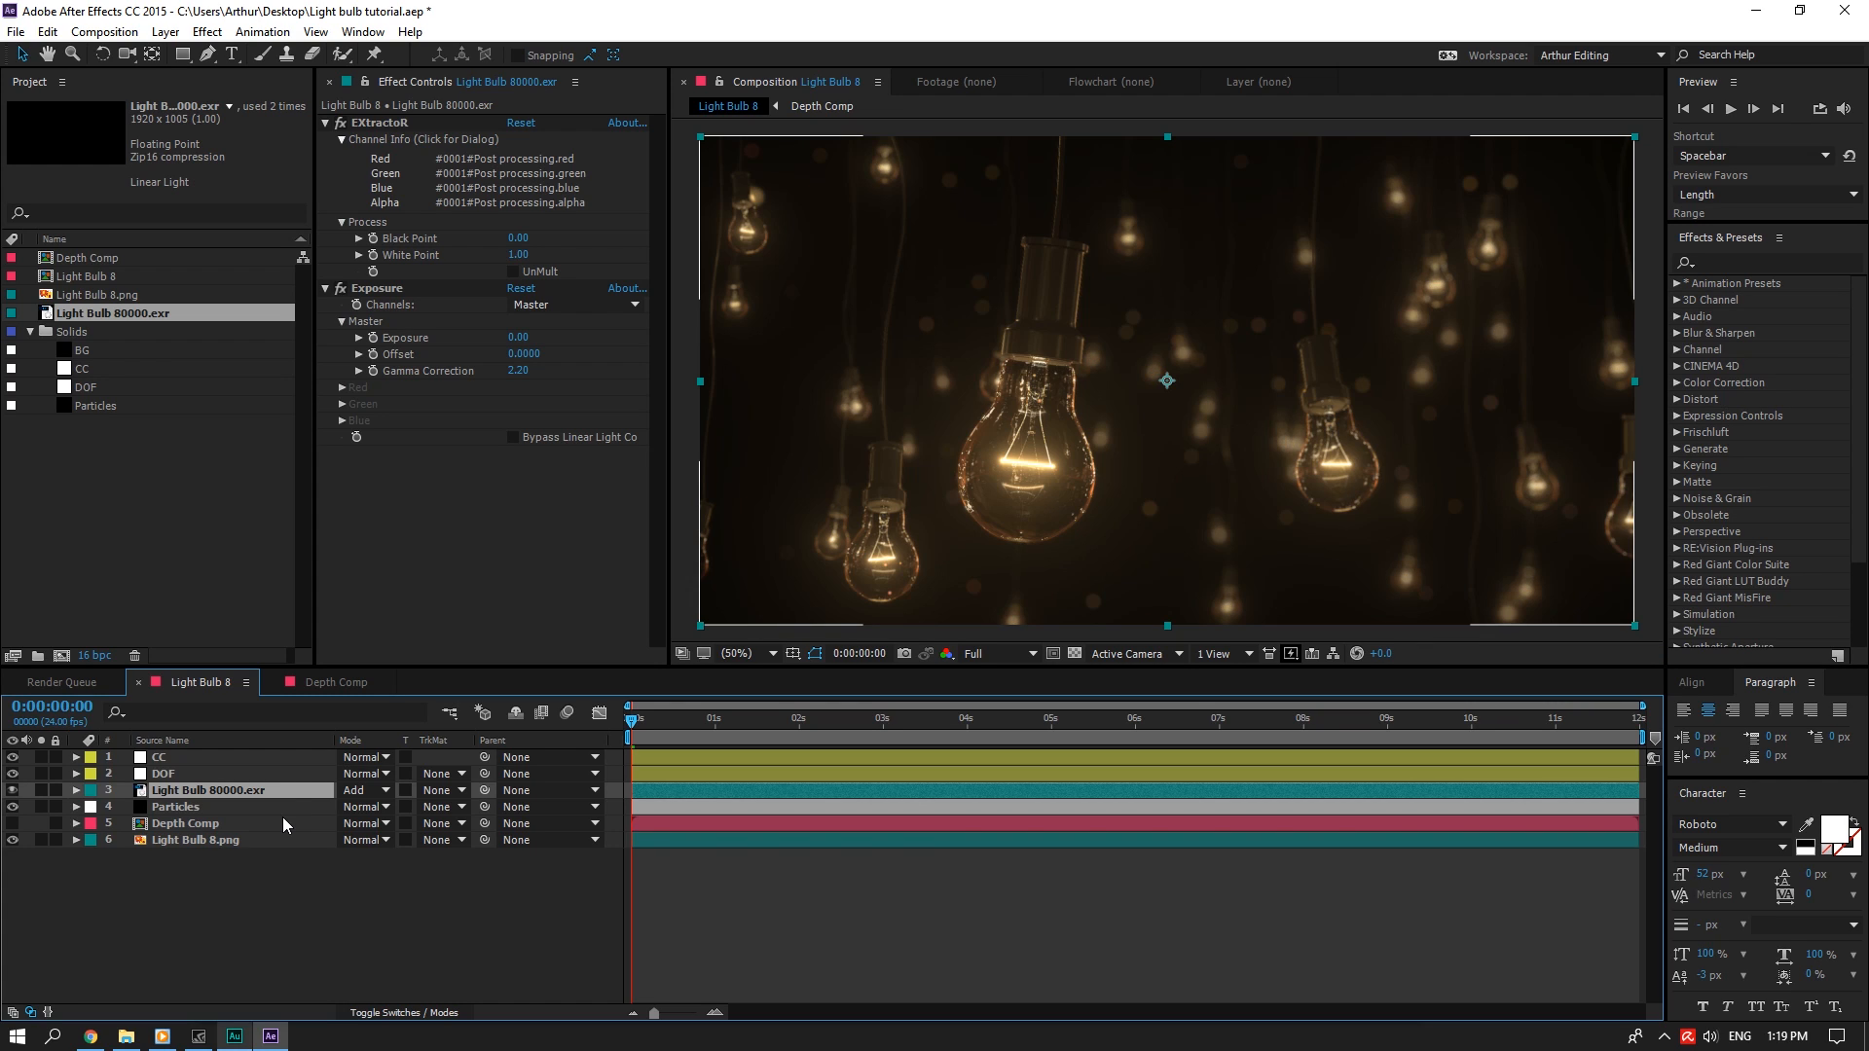
Increase the particle size on the Particles layer, trying 10 and 15 before settling on 25
{"action": "left_click", "coordinate": [290, 801]}
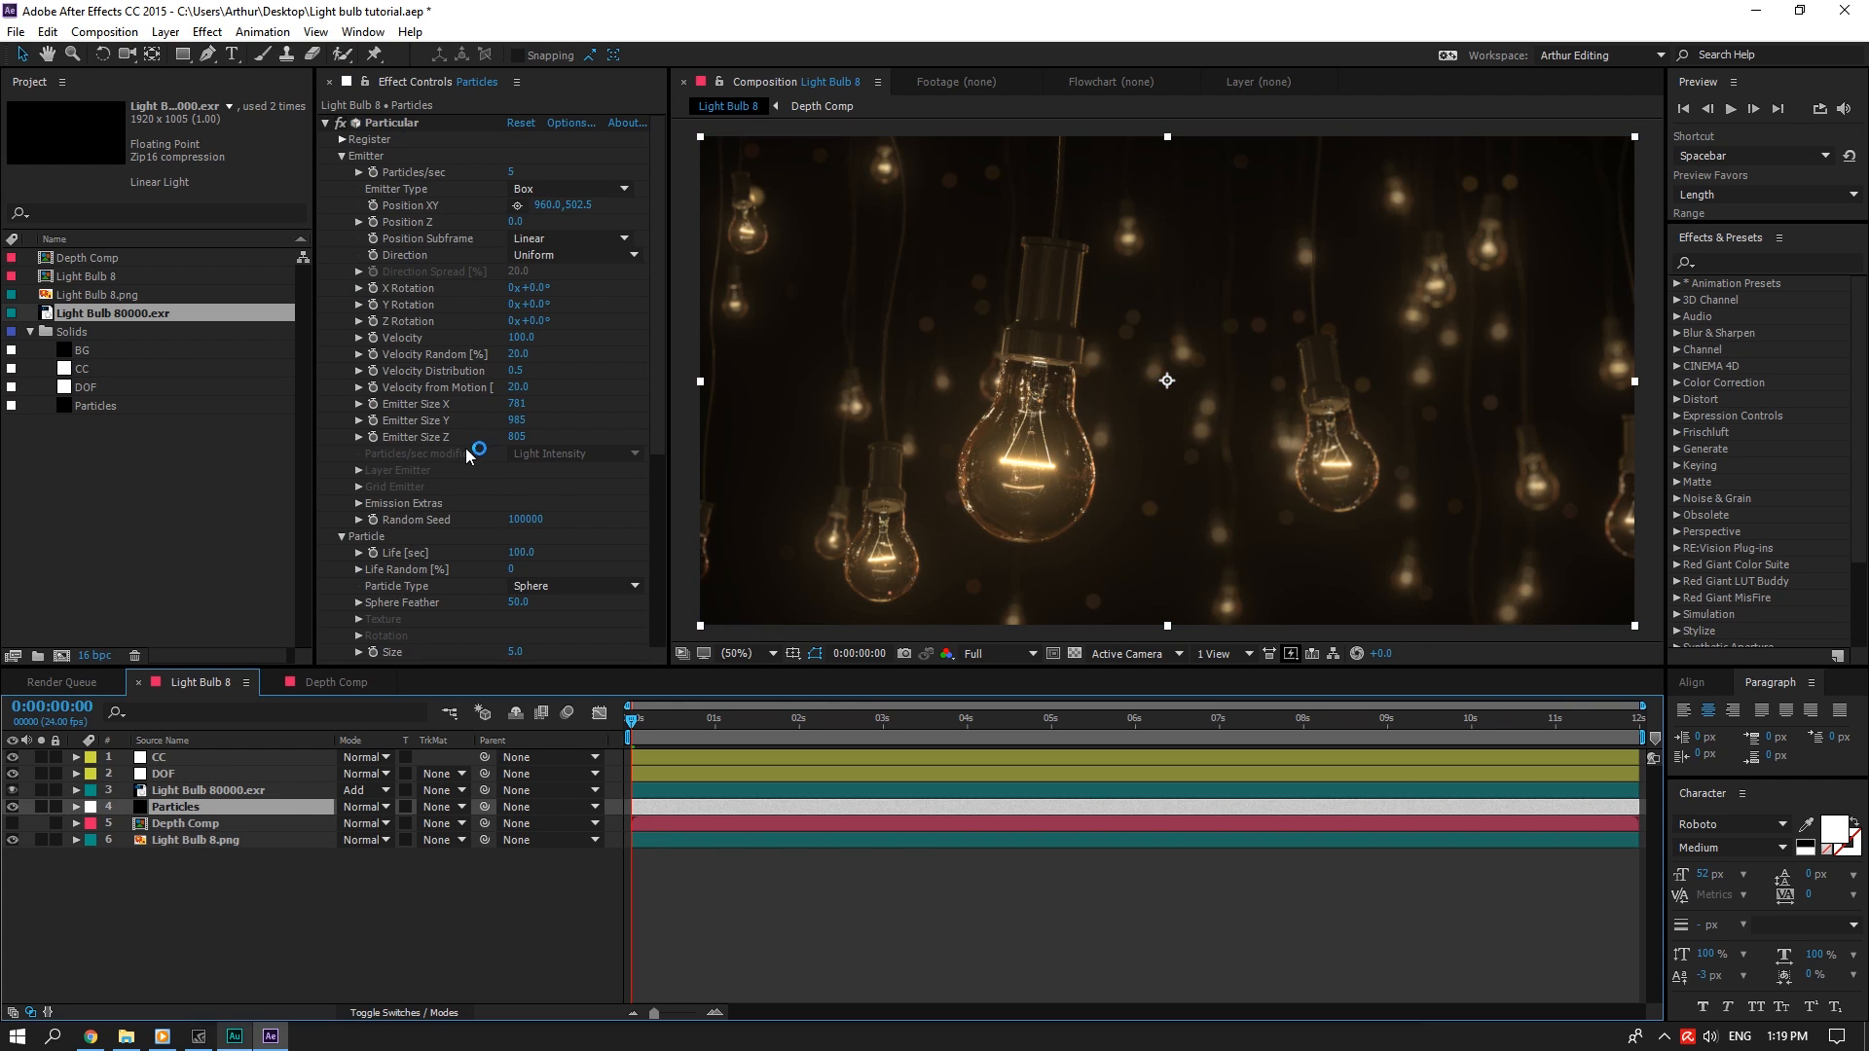
{"action": "scroll", "coordinate": [476, 488], "scroll_direction": "down", "scroll_amount": 5}
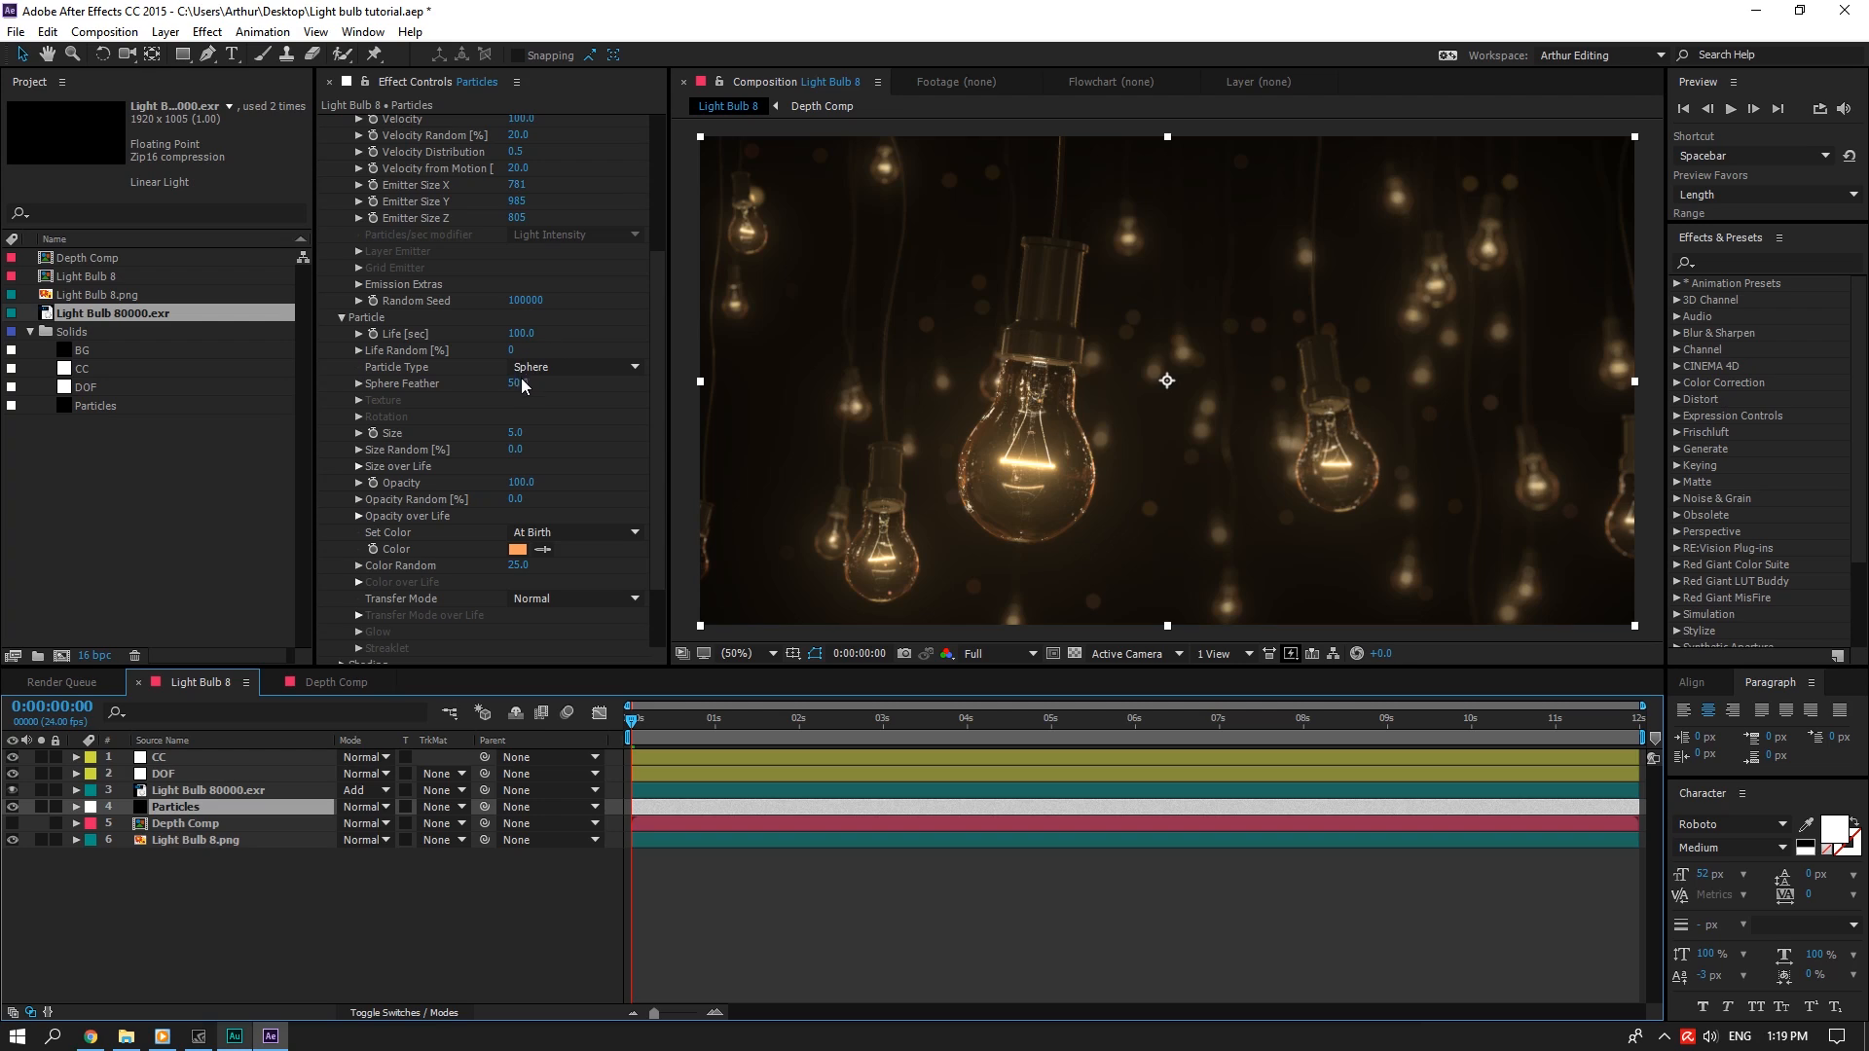
{"action": "left_click", "coordinate": [516, 432]}
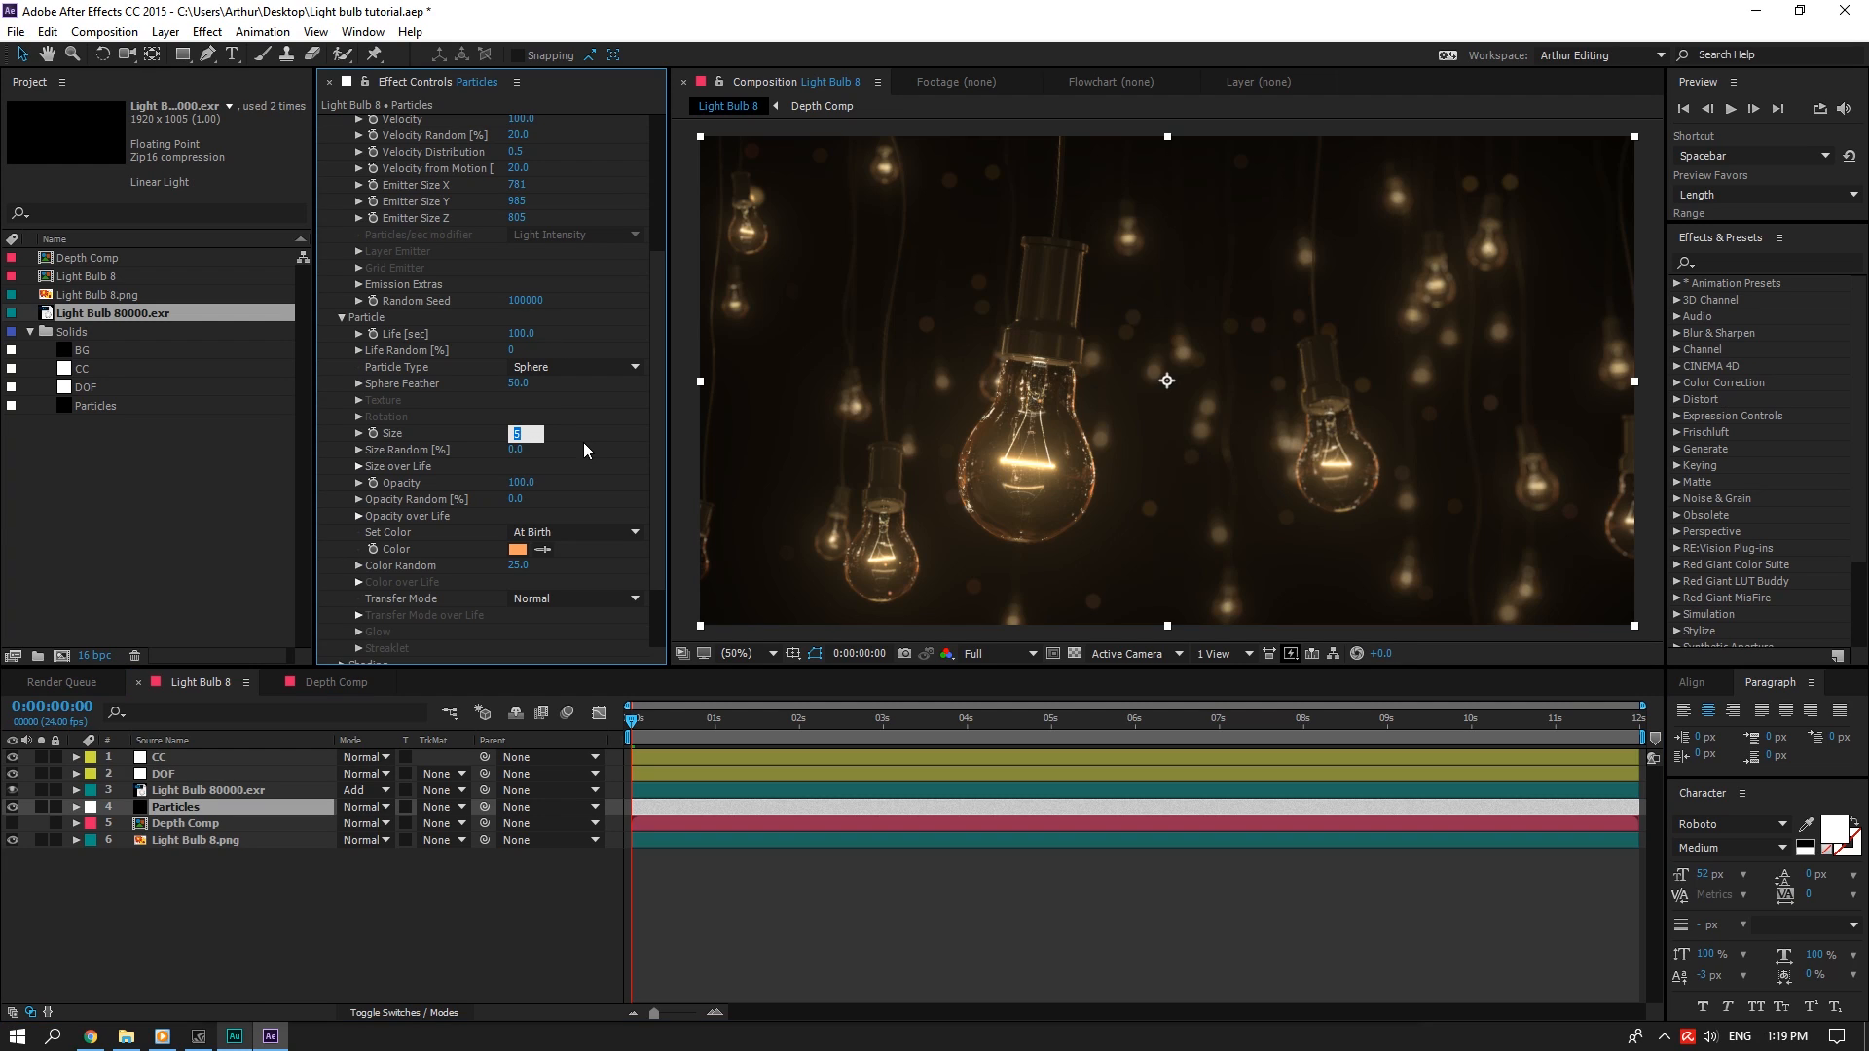
{"action": "type", "text": "10"}
{"action": "key", "text": "Return"}
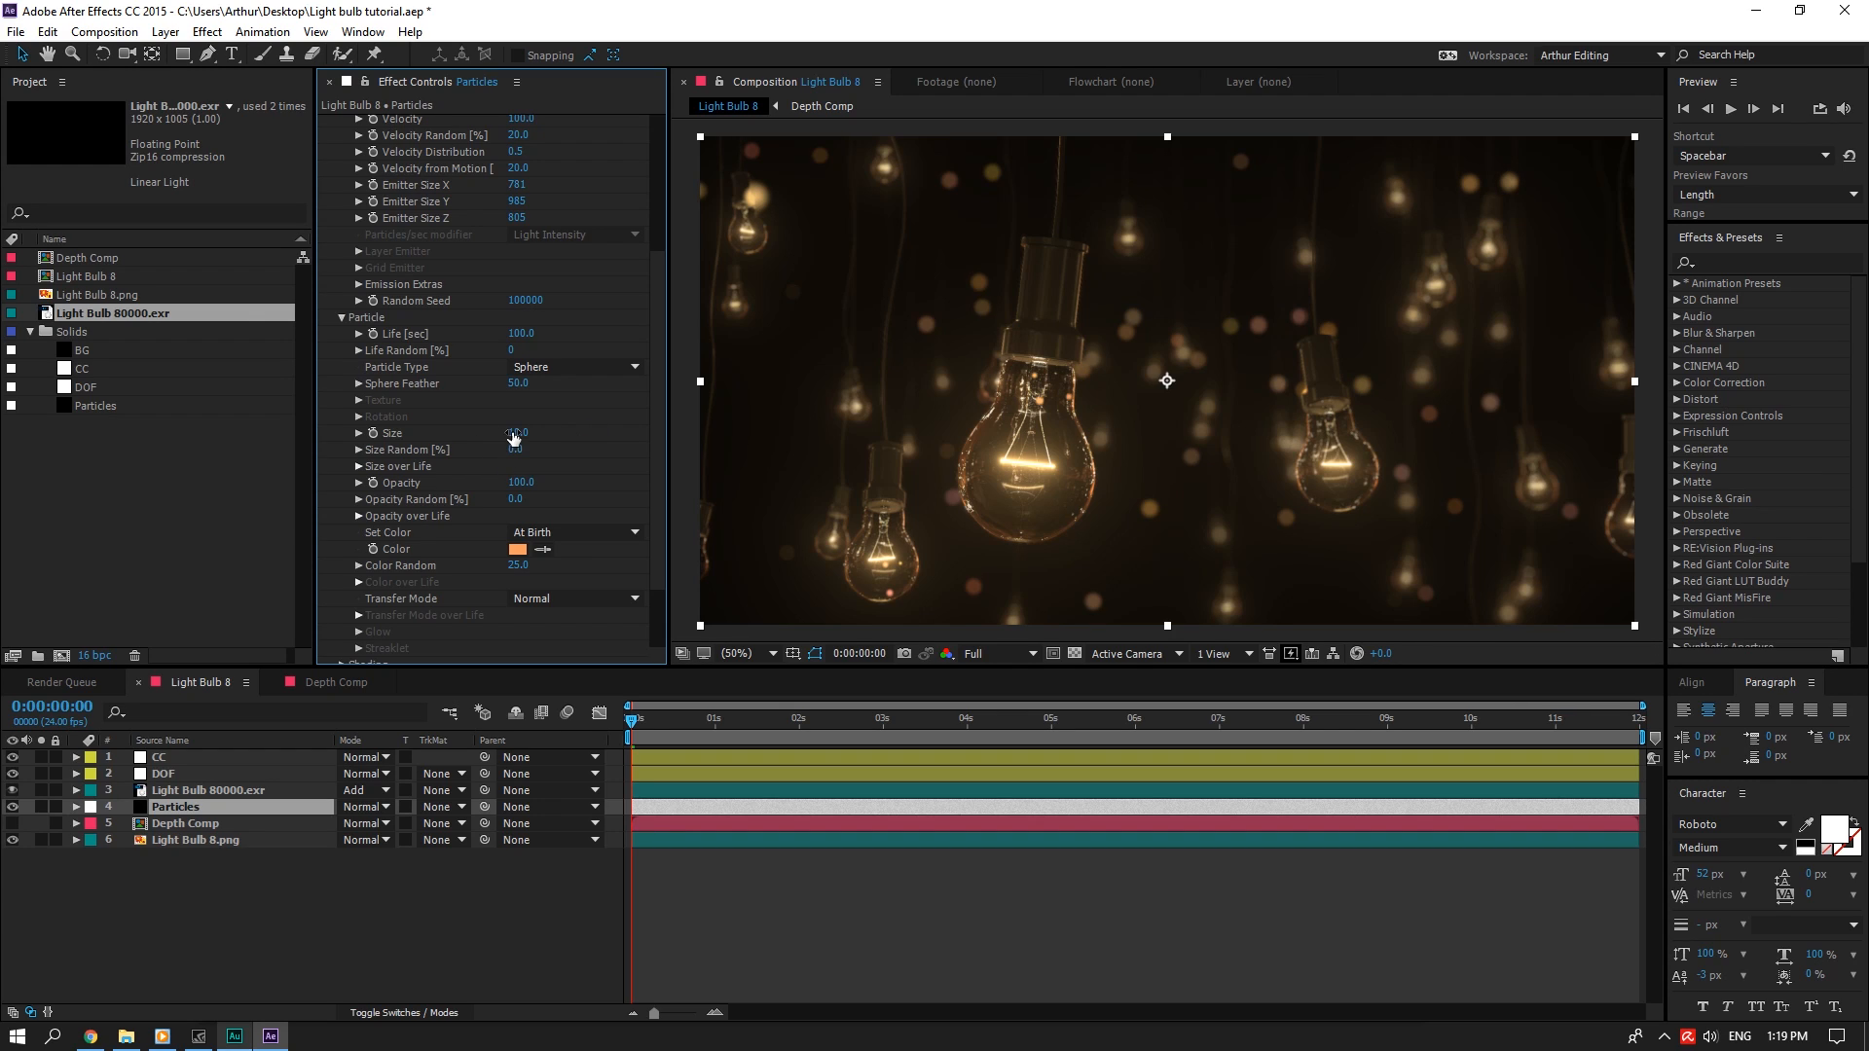
{"action": "left_click_drag", "start_coordinate": [514, 438], "coordinate": [590, 428]}
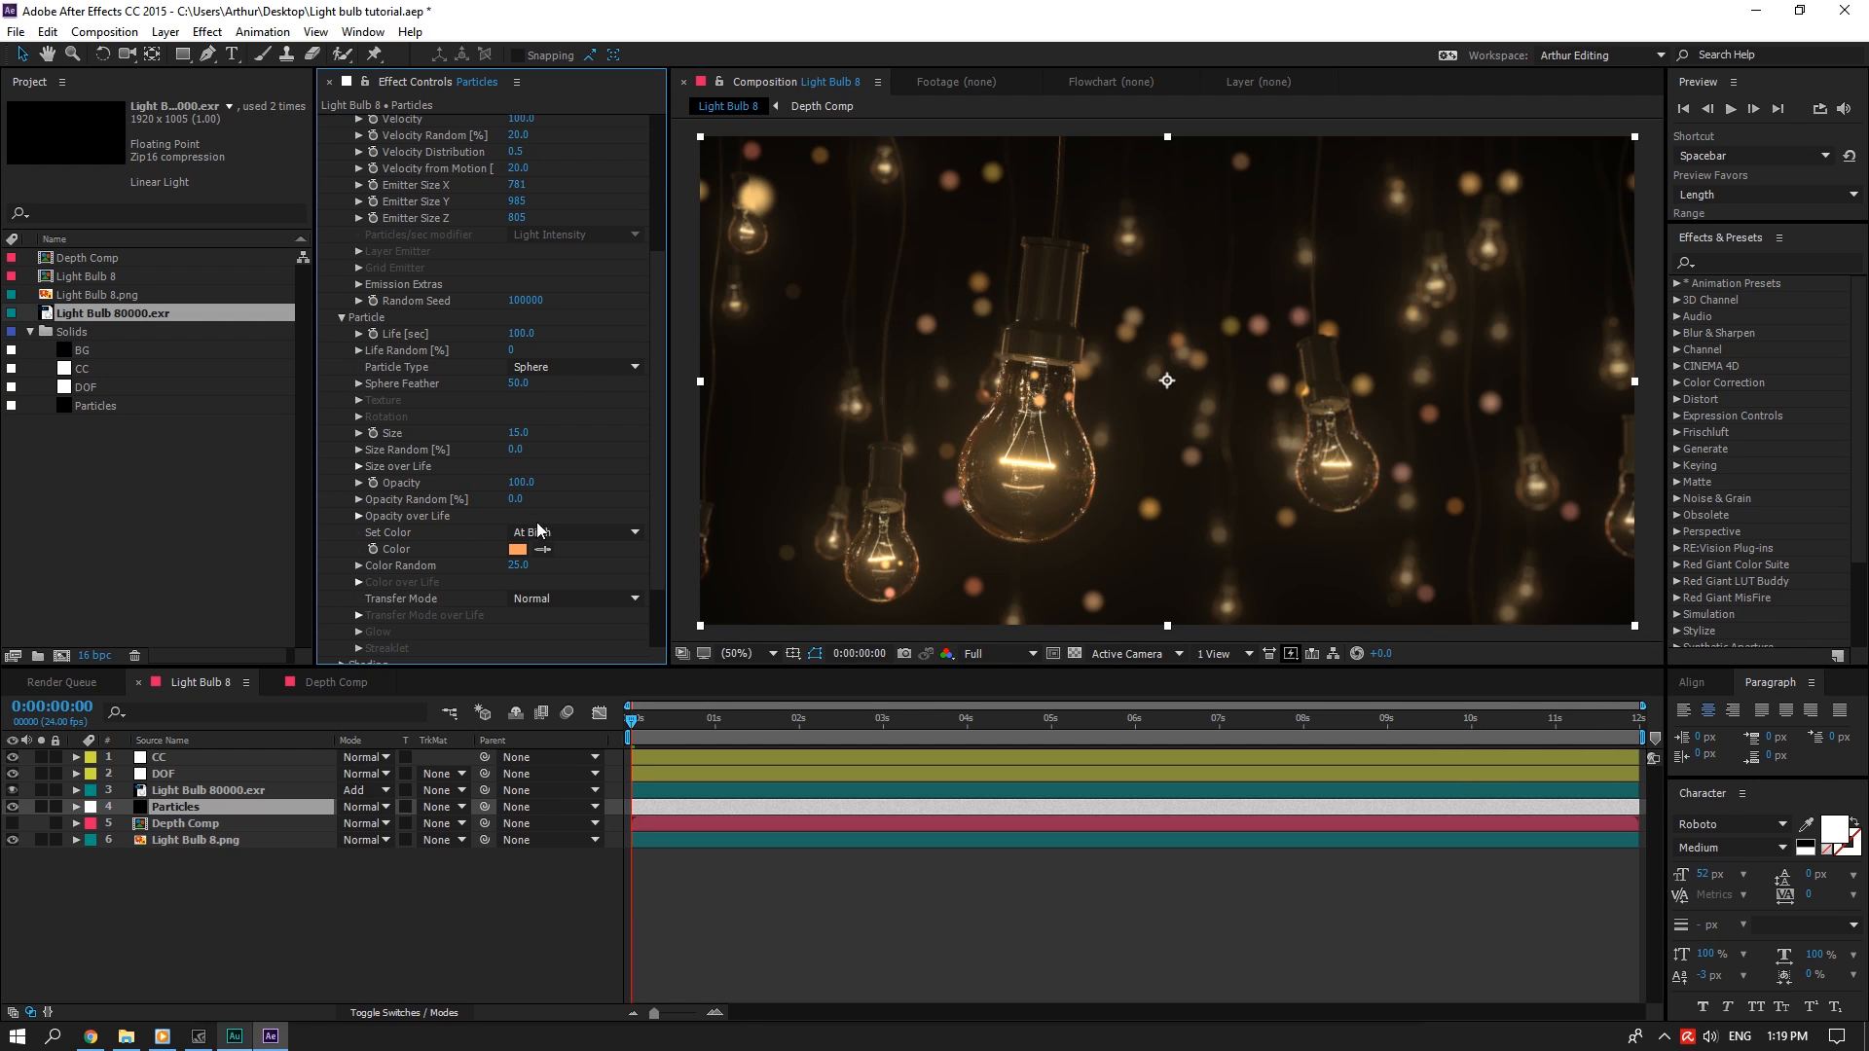
{"action": "left_click", "coordinate": [517, 434]}
{"action": "type", "text": "25"}
{"action": "key", "text": "Return"}
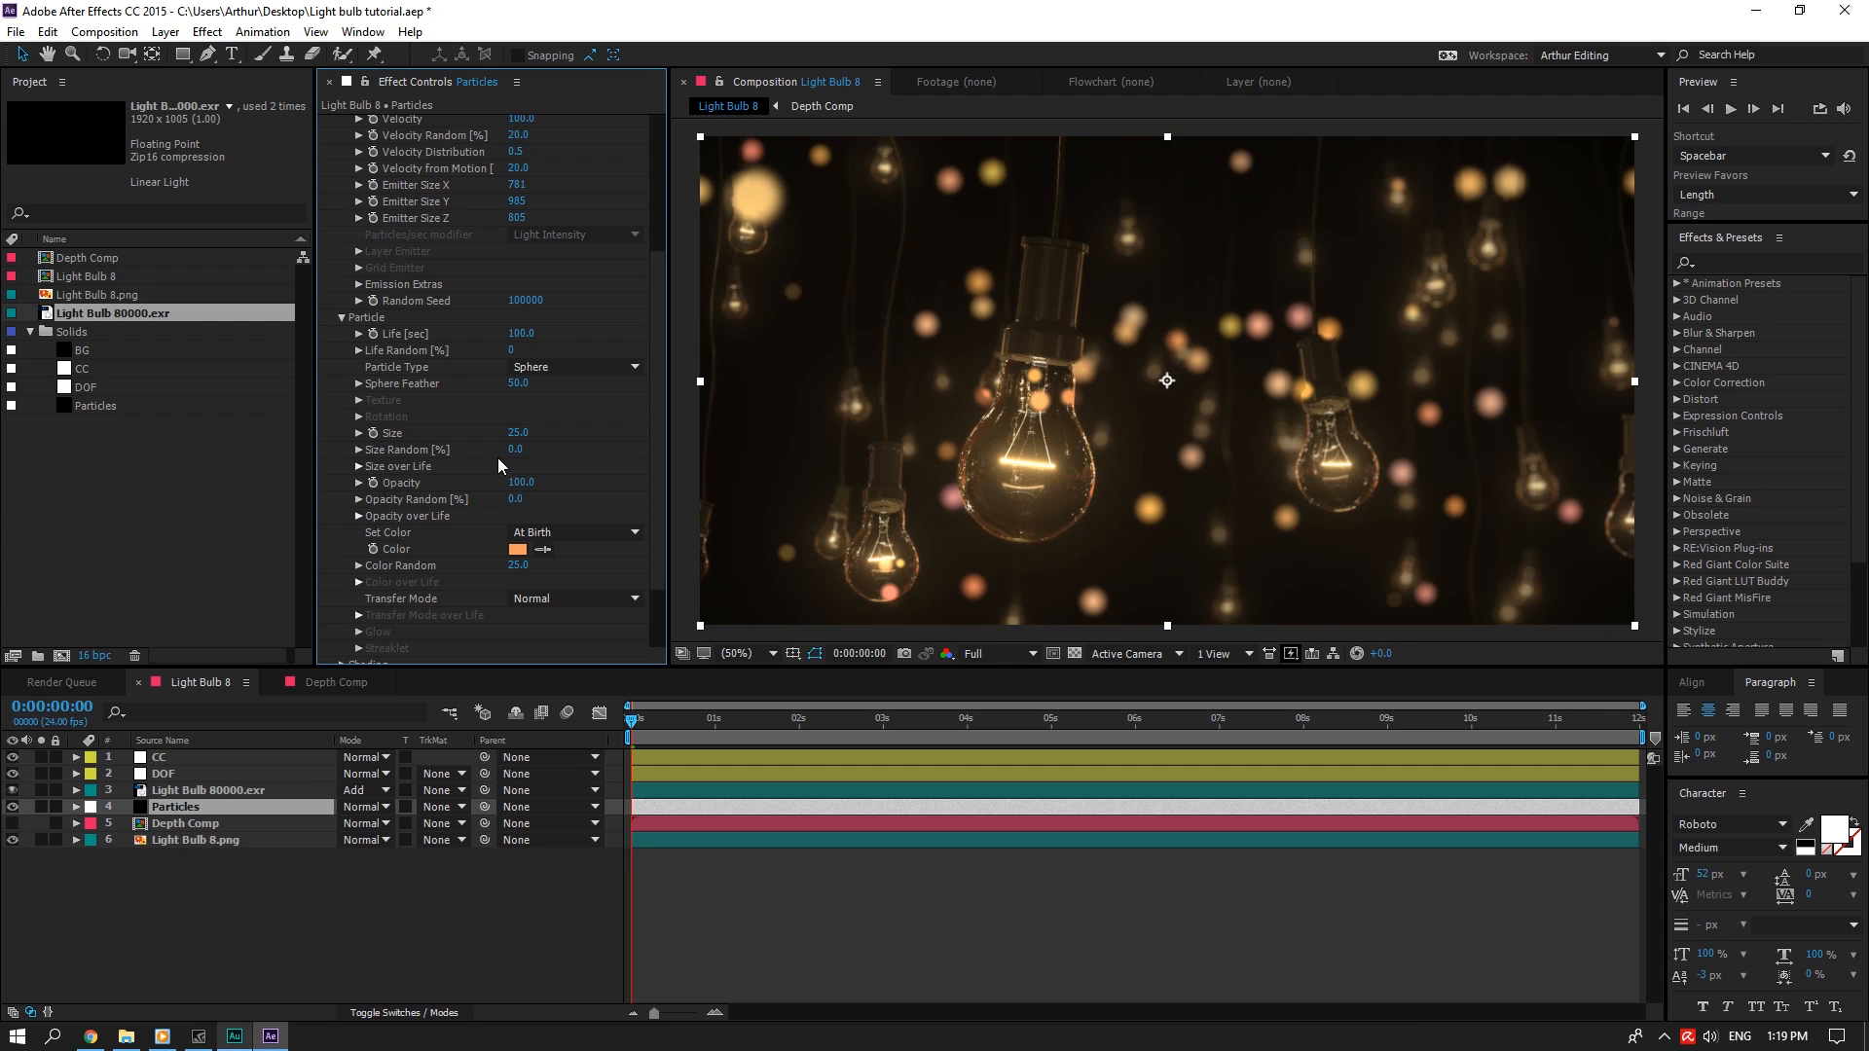
Set the particle size on the Particles layer to 10
{"action": "left_click", "coordinate": [514, 433]}
{"action": "type", "text": "1"}
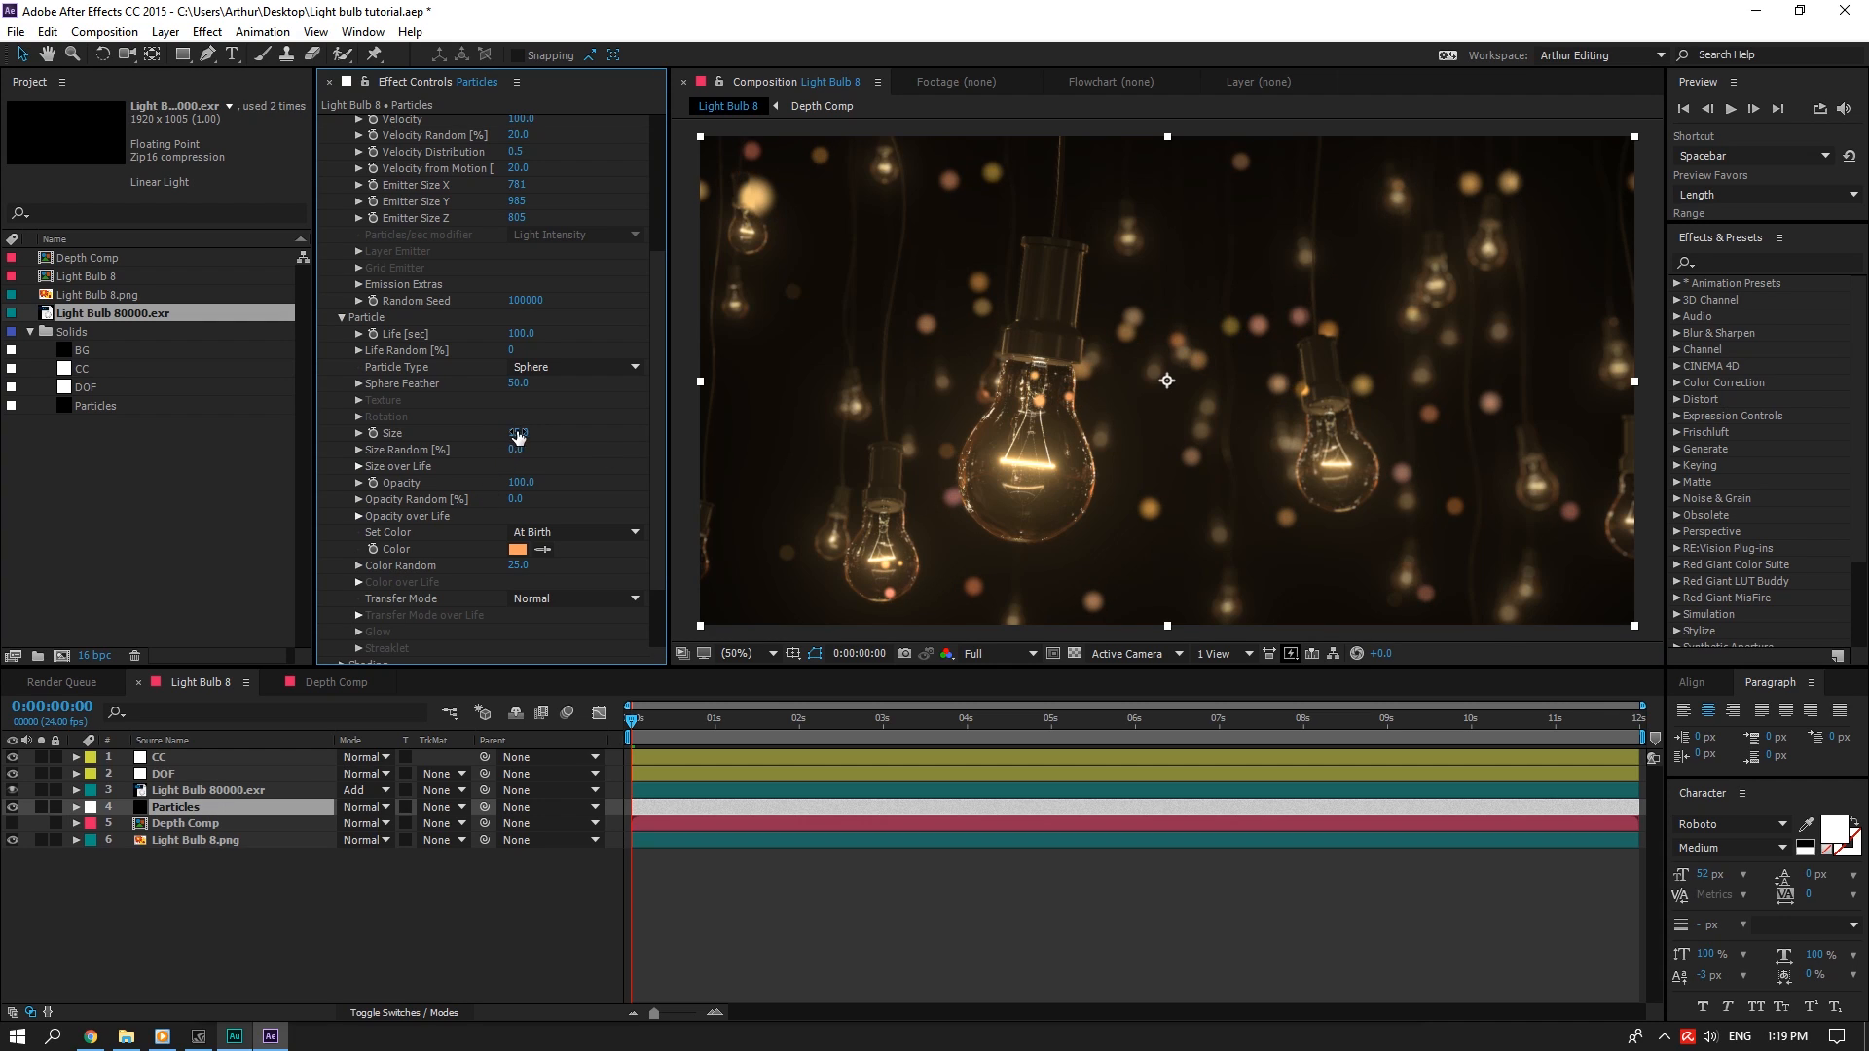
{"action": "type", "text": "0"}
{"action": "key", "text": "Return"}
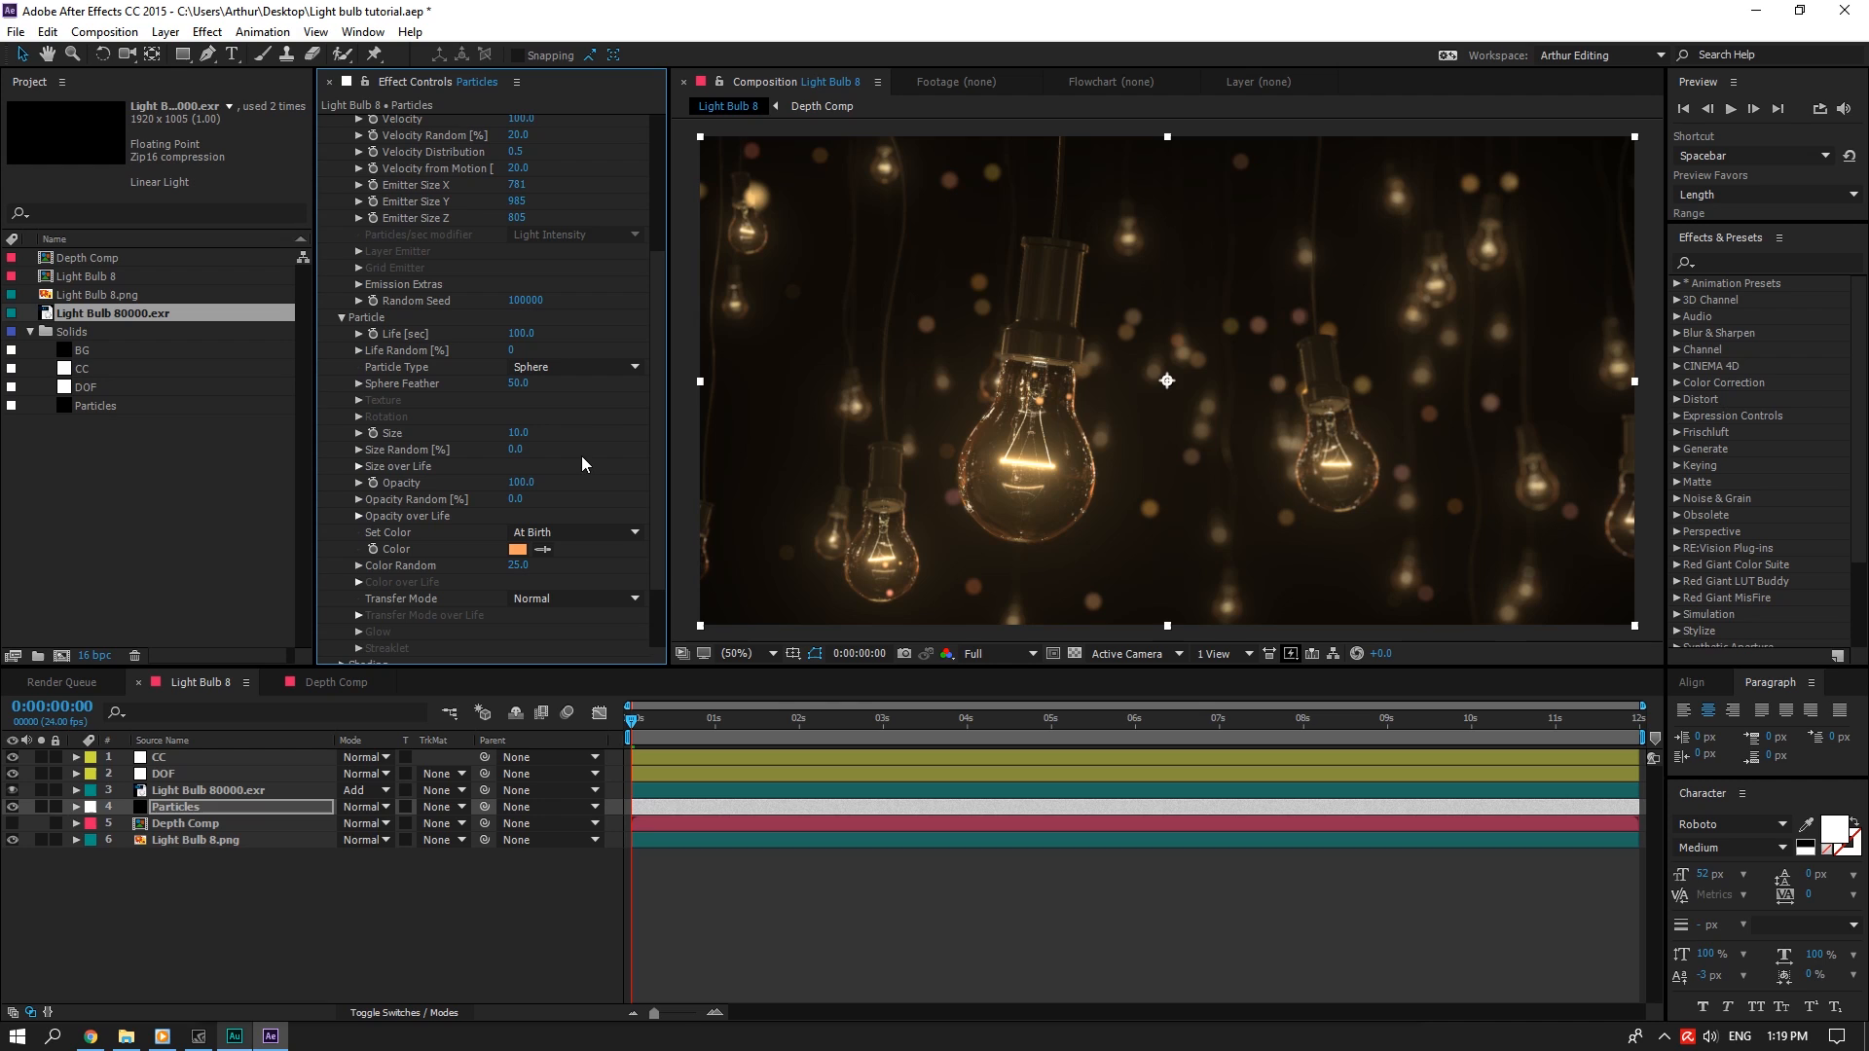
Set the Particular random seed to 110000 and the particle size randomness to 25%
{"action": "scroll", "coordinate": [553, 483], "scroll_direction": "up", "scroll_amount": 5}
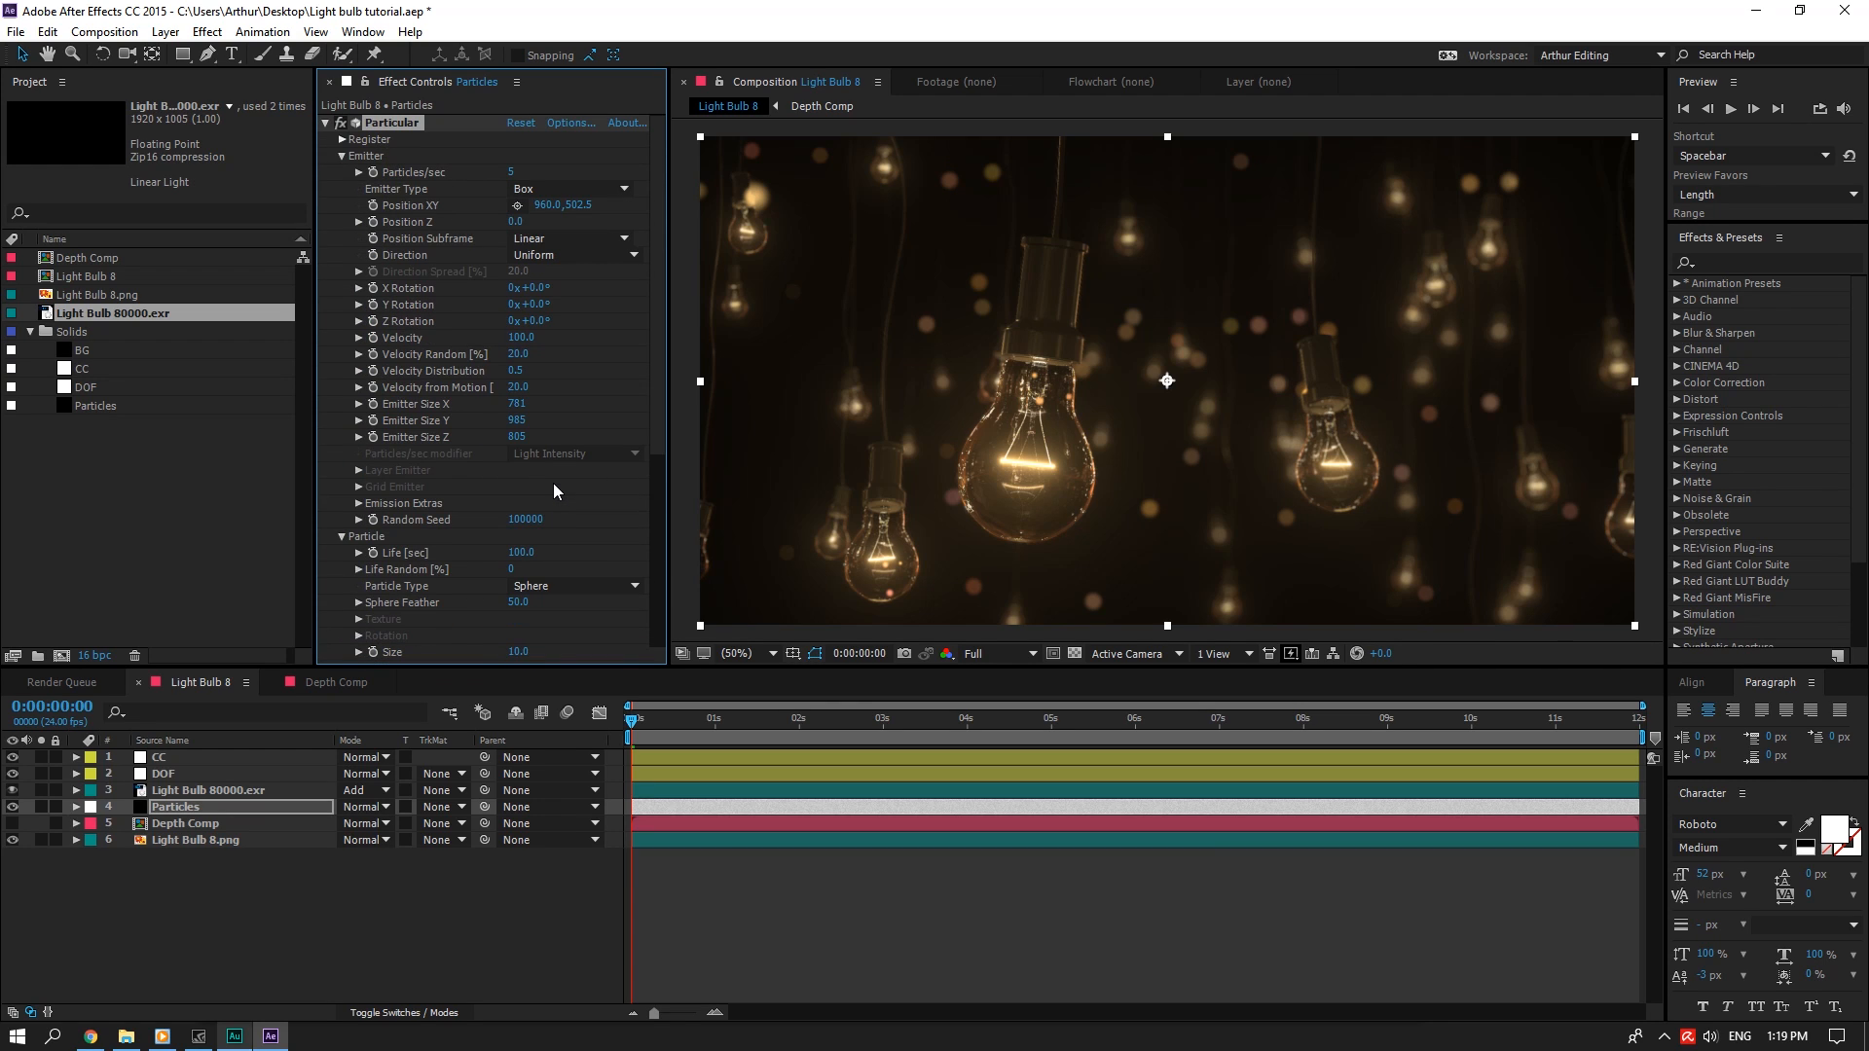
{"action": "left_click", "coordinate": [521, 519]}
{"action": "type", "text": "1"}
{"action": "key", "text": "Return"}
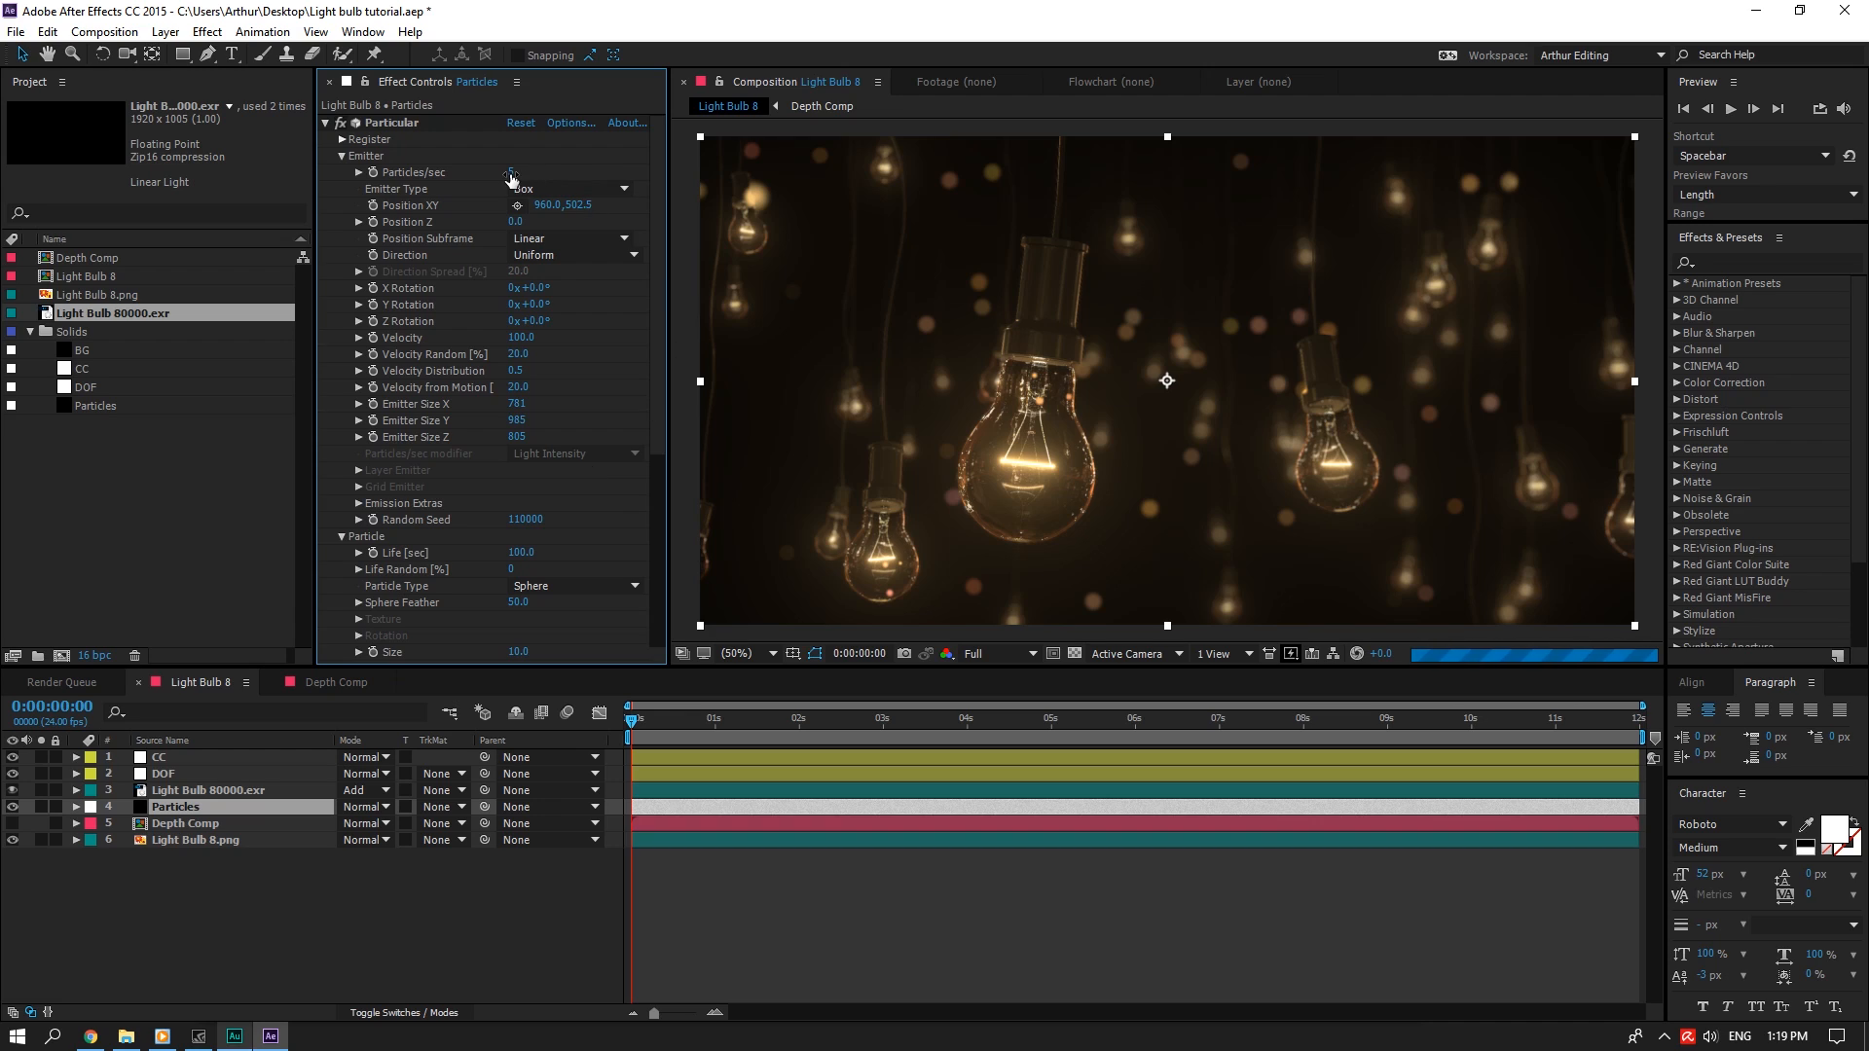
{"action": "scroll", "coordinate": [584, 462], "scroll_direction": "down", "scroll_amount": 5}
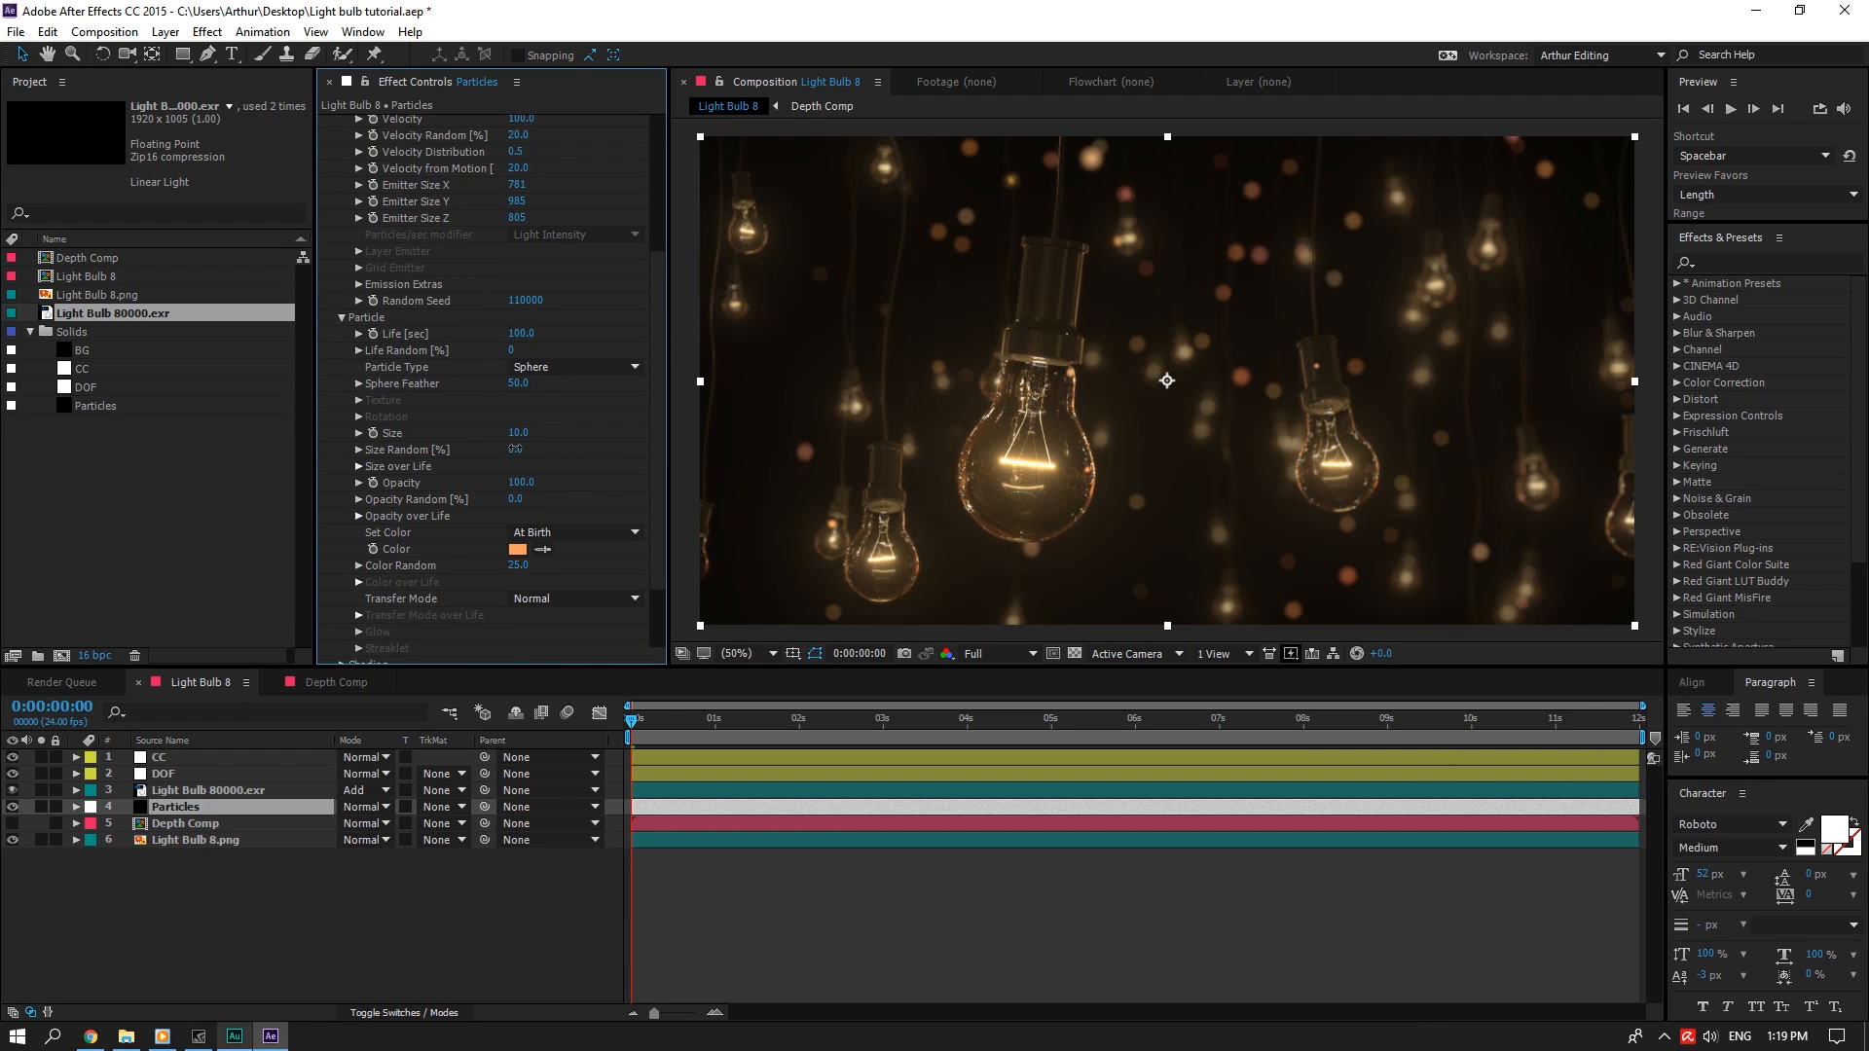
{"action": "key", "text": "Return"}
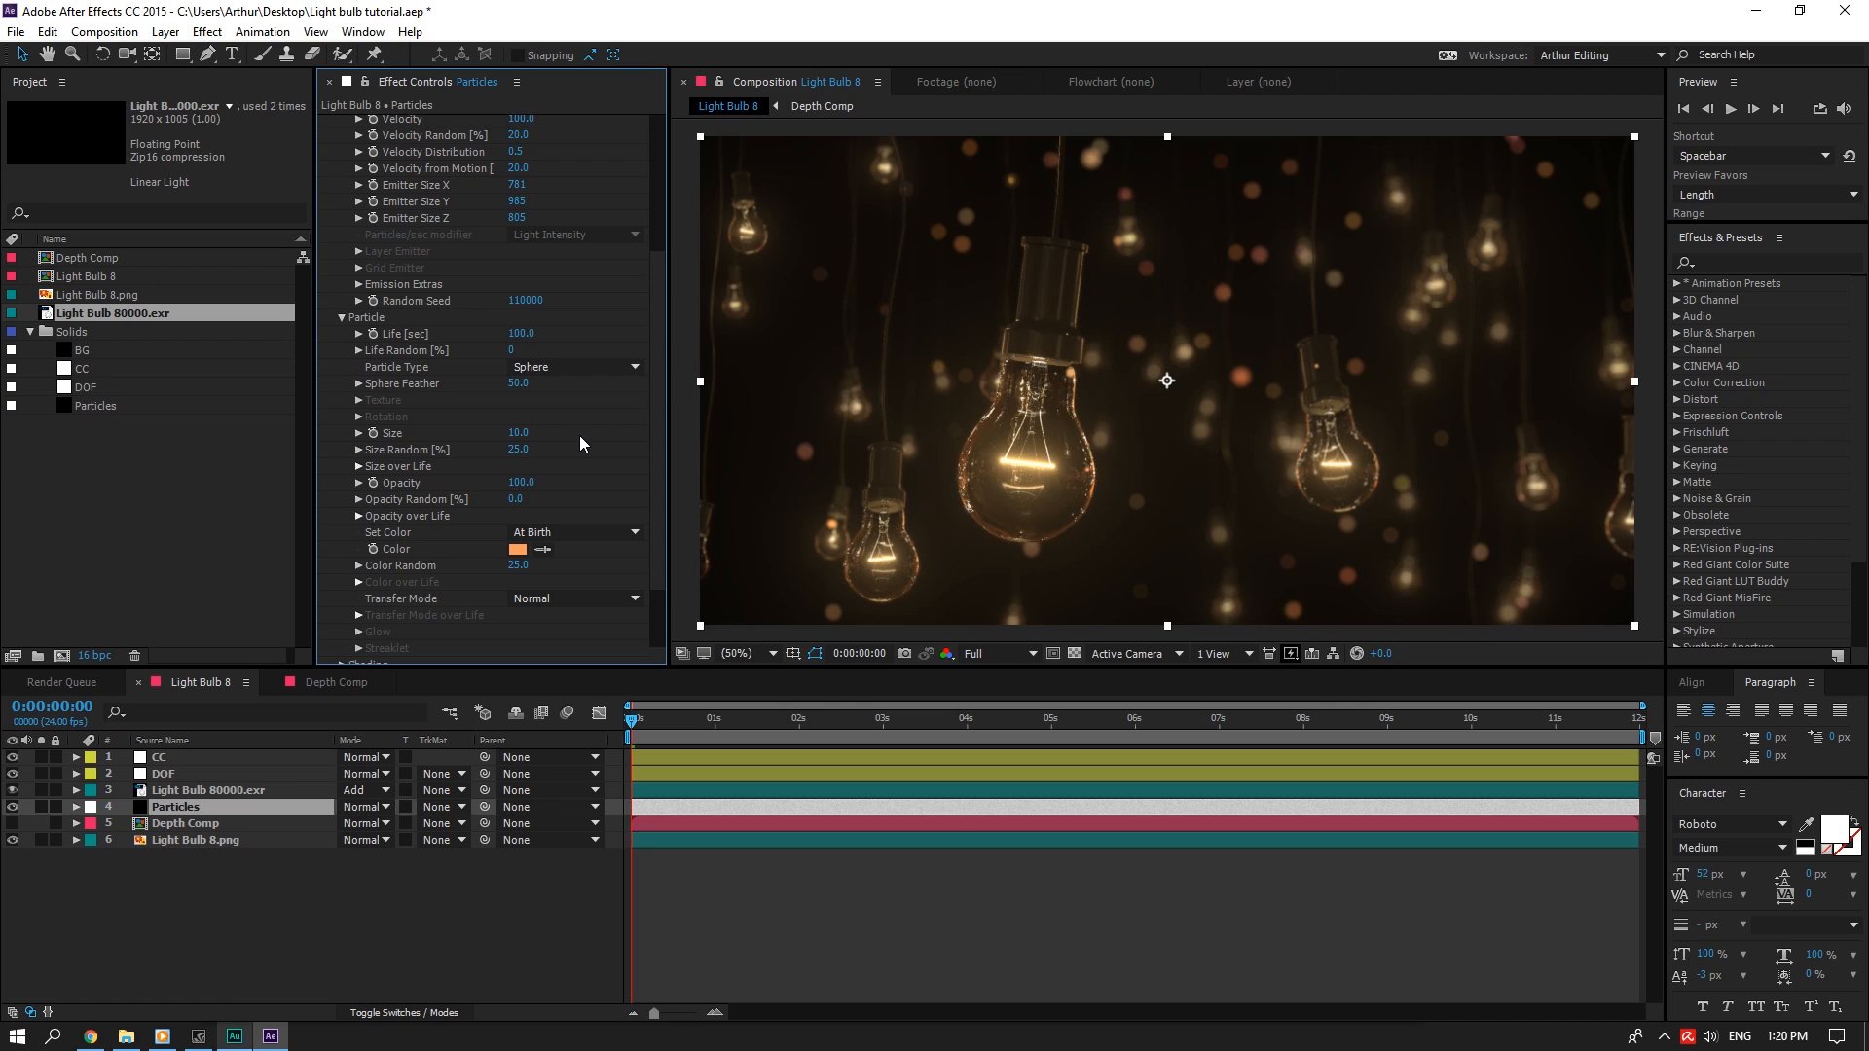
Enable highlight selection in the DOF layer's FL Depth Of Field effect and show the highlight selection
{"action": "left_click", "coordinate": [185, 774]}
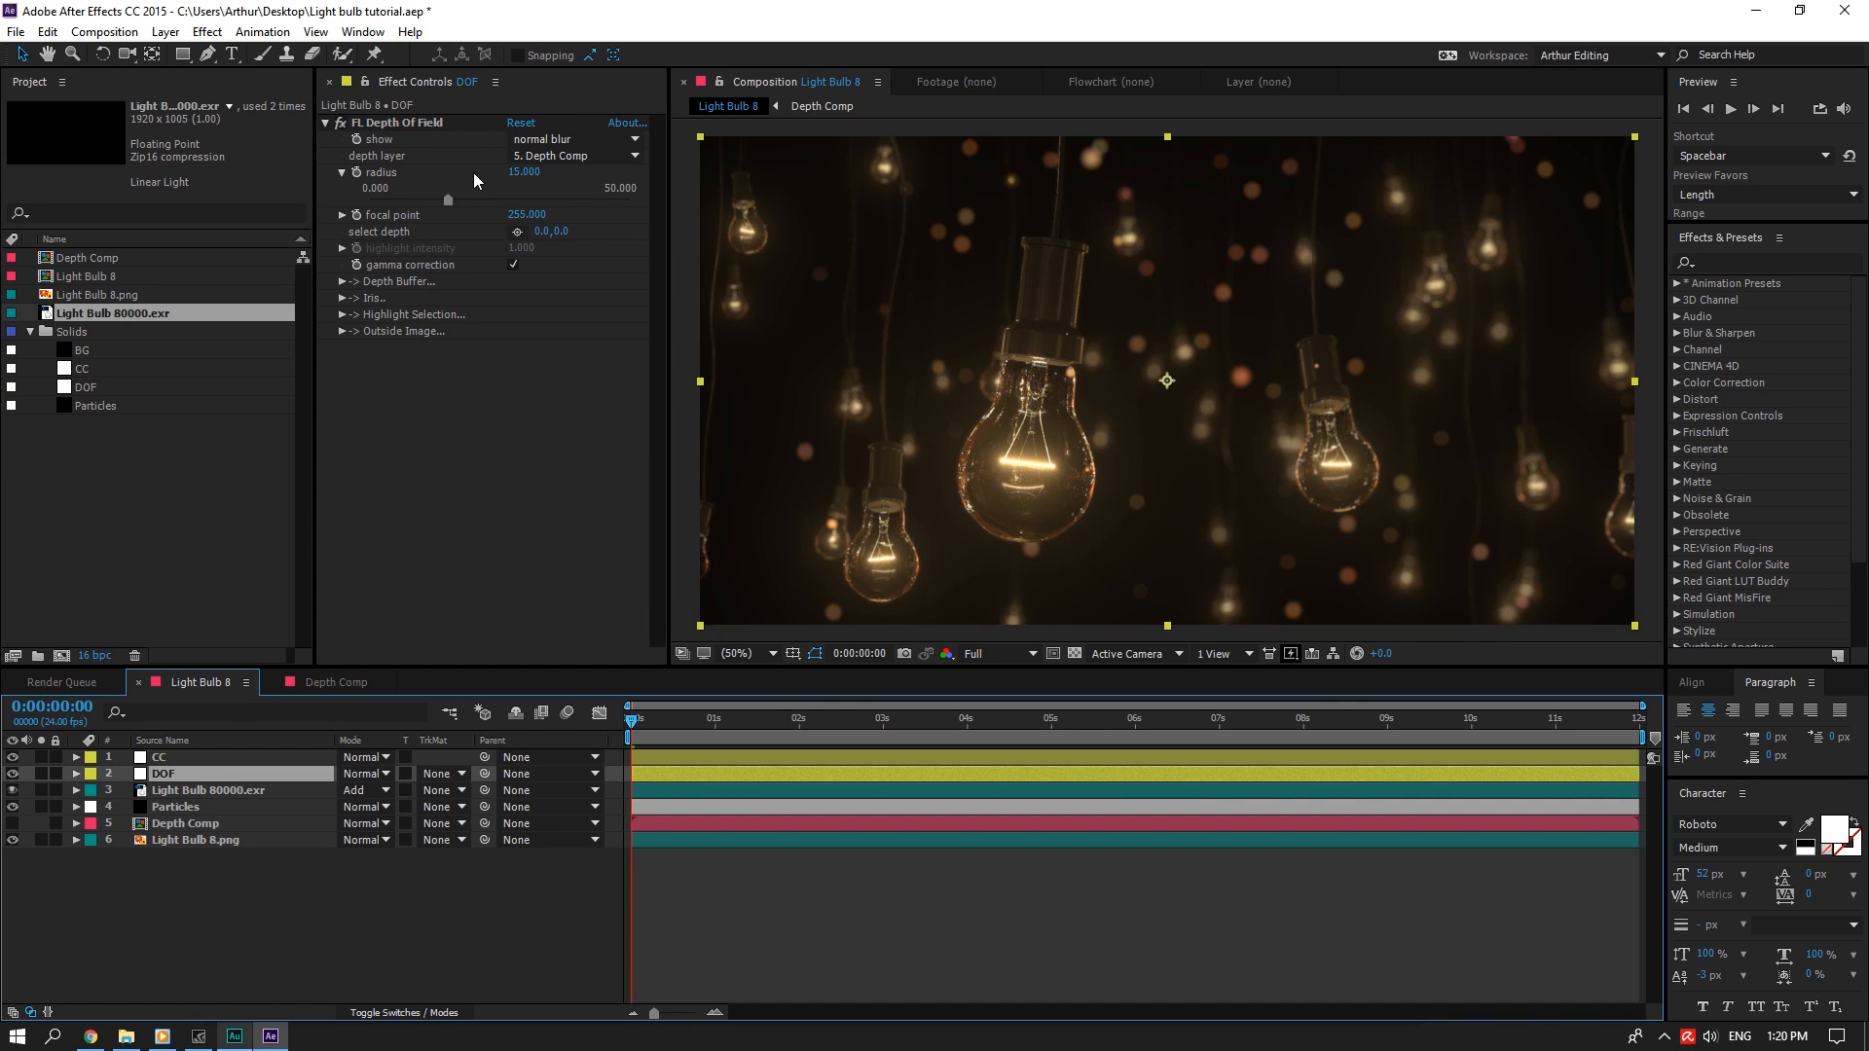
{"action": "left_click", "coordinate": [362, 315]}
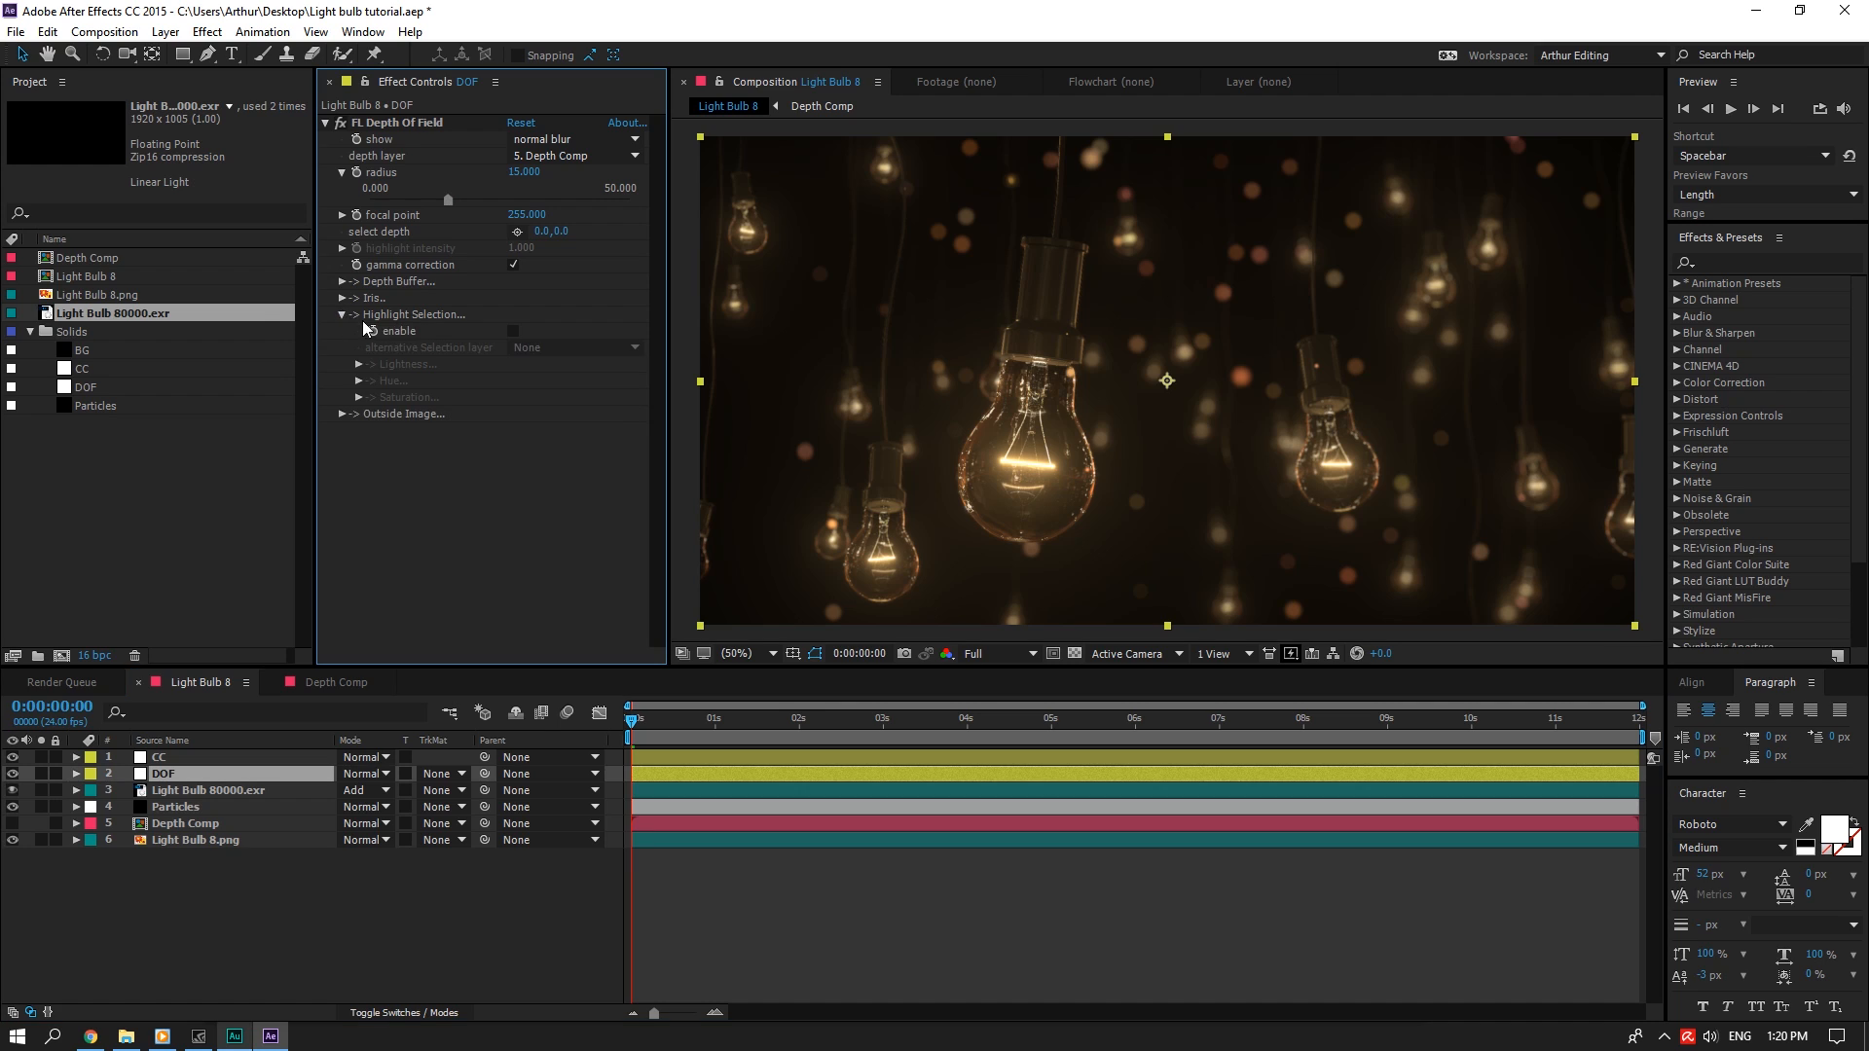
{"action": "left_click", "coordinate": [513, 331]}
{"action": "left_click", "coordinate": [550, 139]}
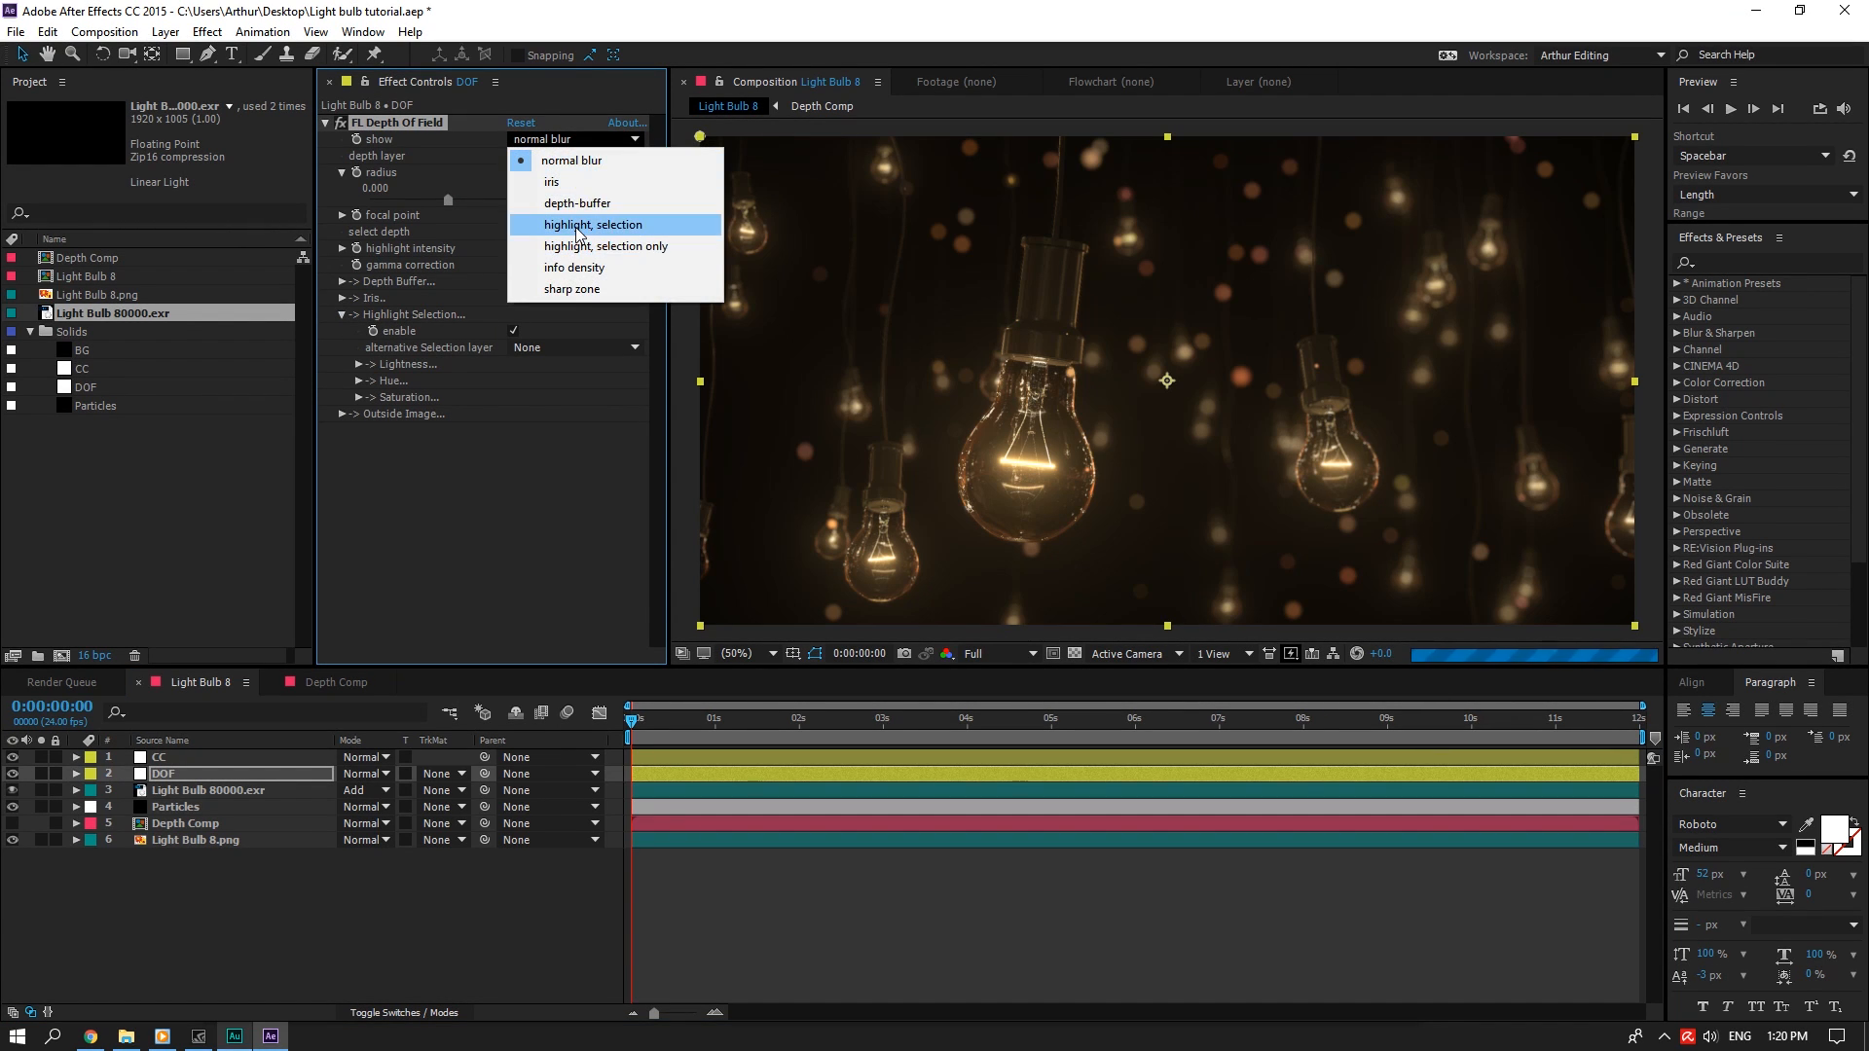
{"action": "left_click", "coordinate": [577, 229]}
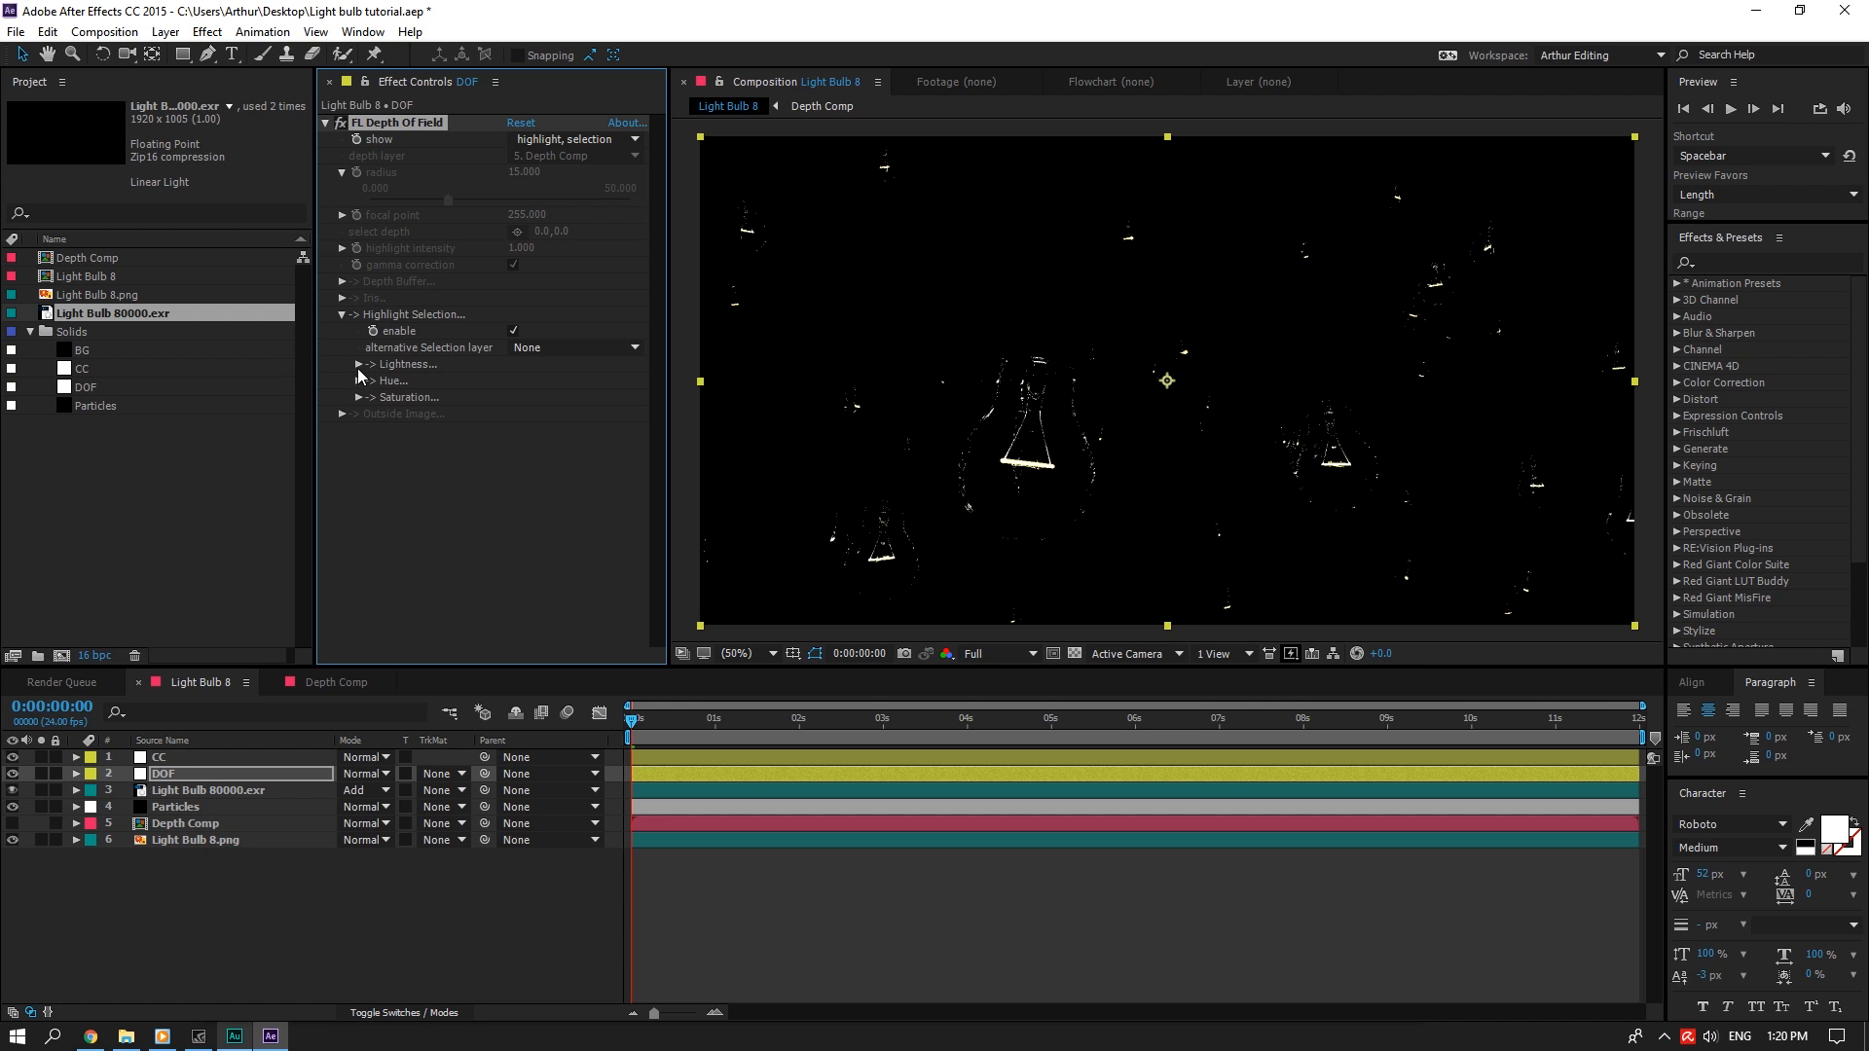
Lower the highlight selection's lightness start to about 152 and return the effect's display to normal blur
{"action": "left_click", "coordinate": [358, 381]}
{"action": "left_click", "coordinate": [359, 364]}
{"action": "left_click", "coordinate": [375, 397]}
{"action": "left_click", "coordinate": [375, 380]}
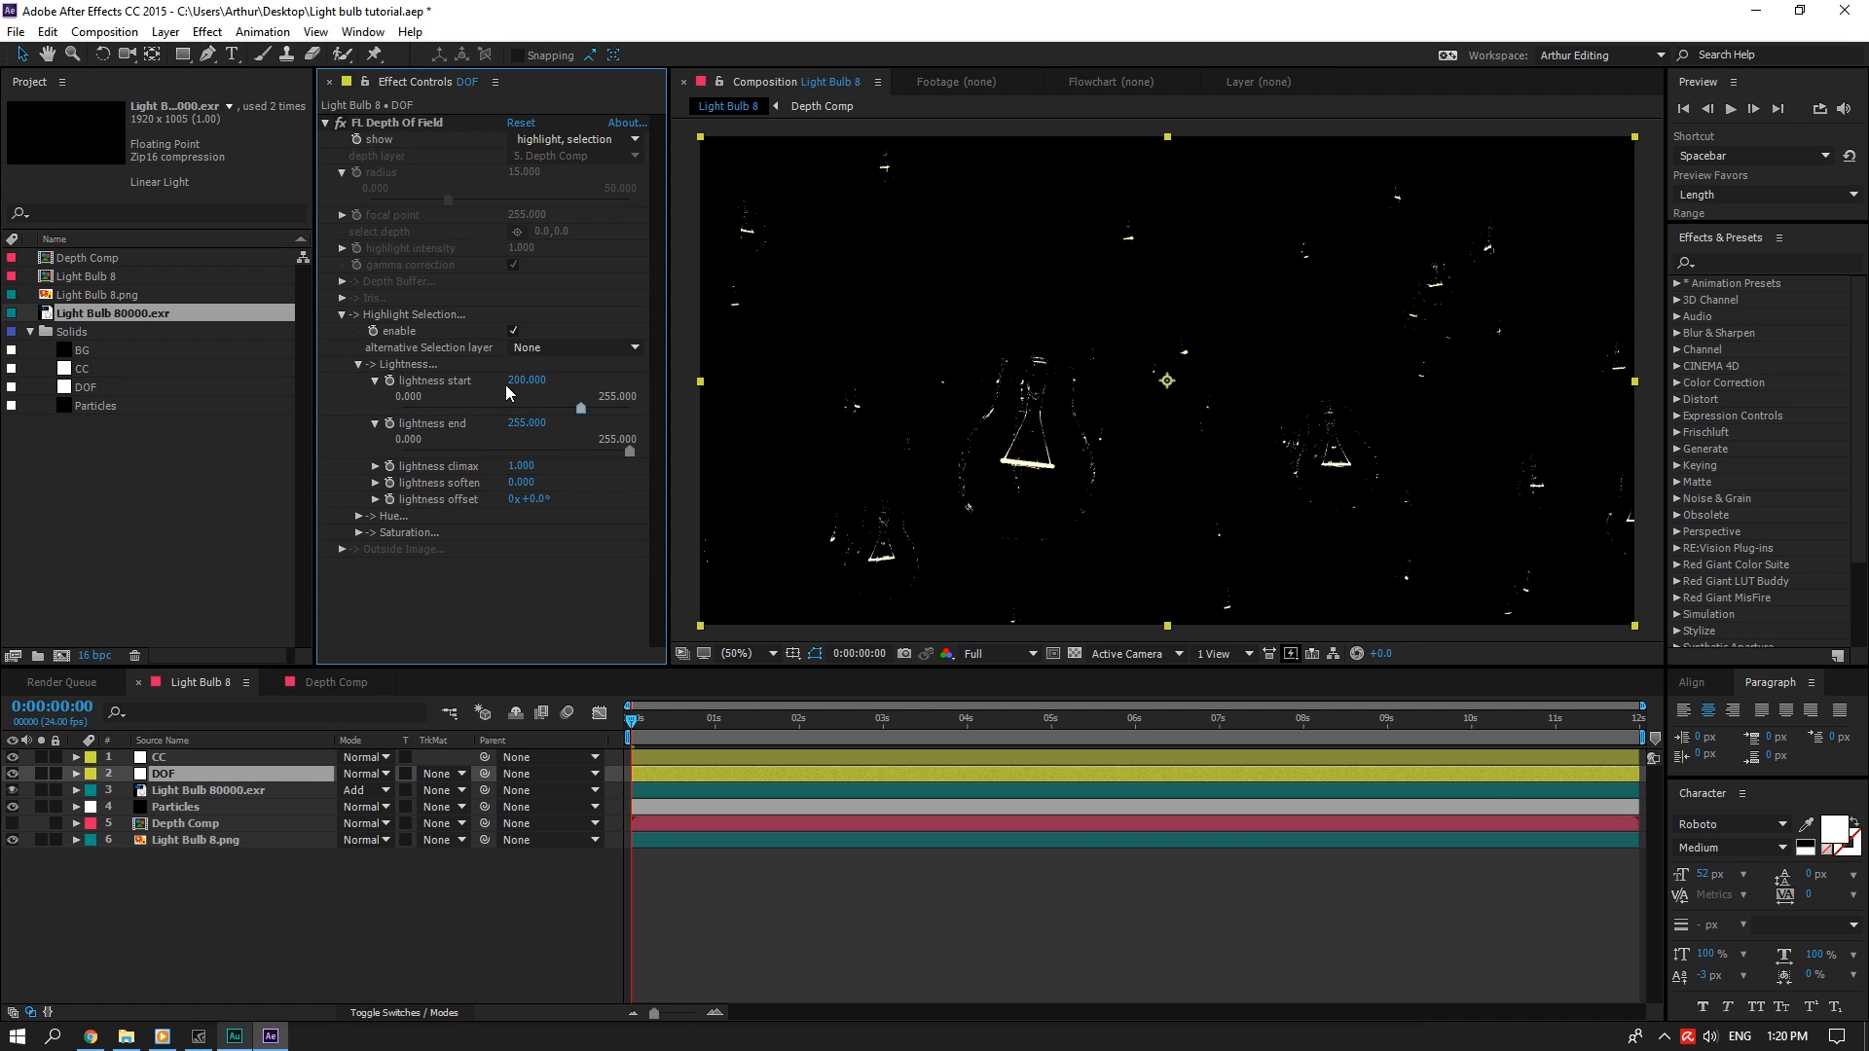
{"action": "left_click_drag", "start_coordinate": [581, 408], "coordinate": [539, 405]}
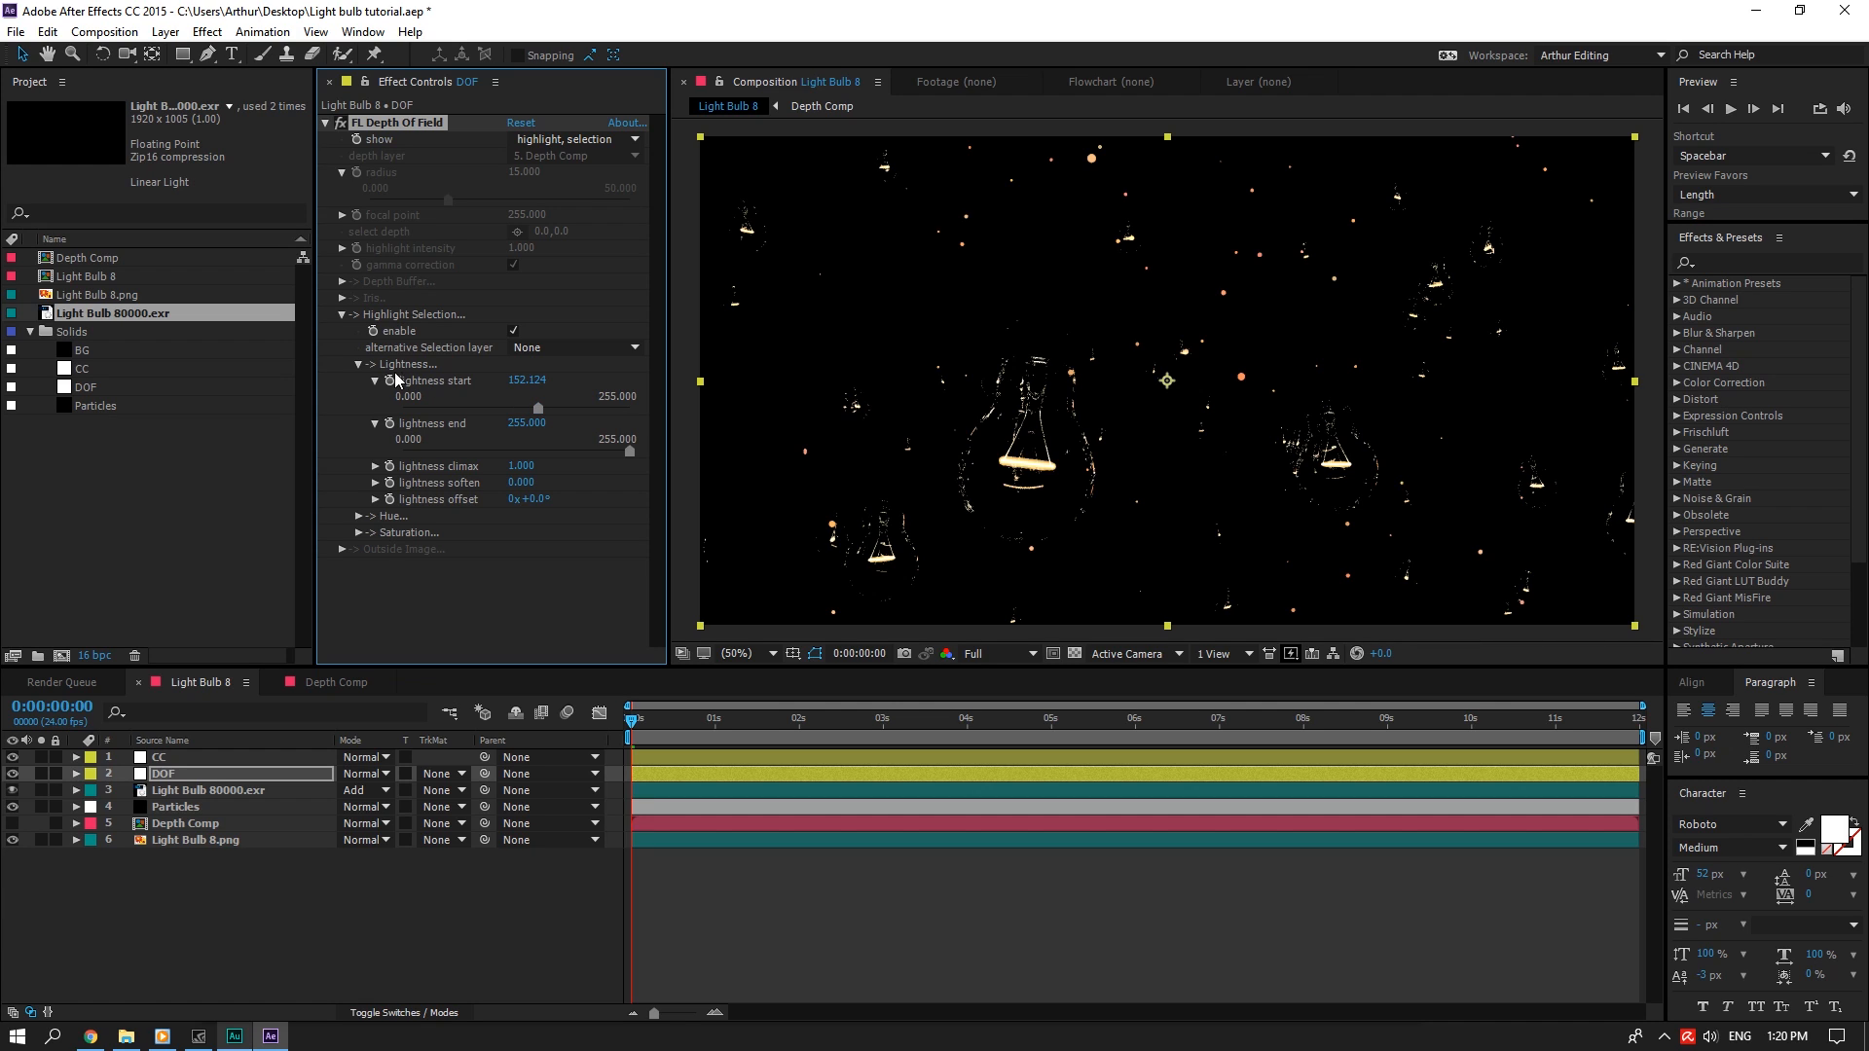
{"action": "left_click", "coordinate": [357, 365]}
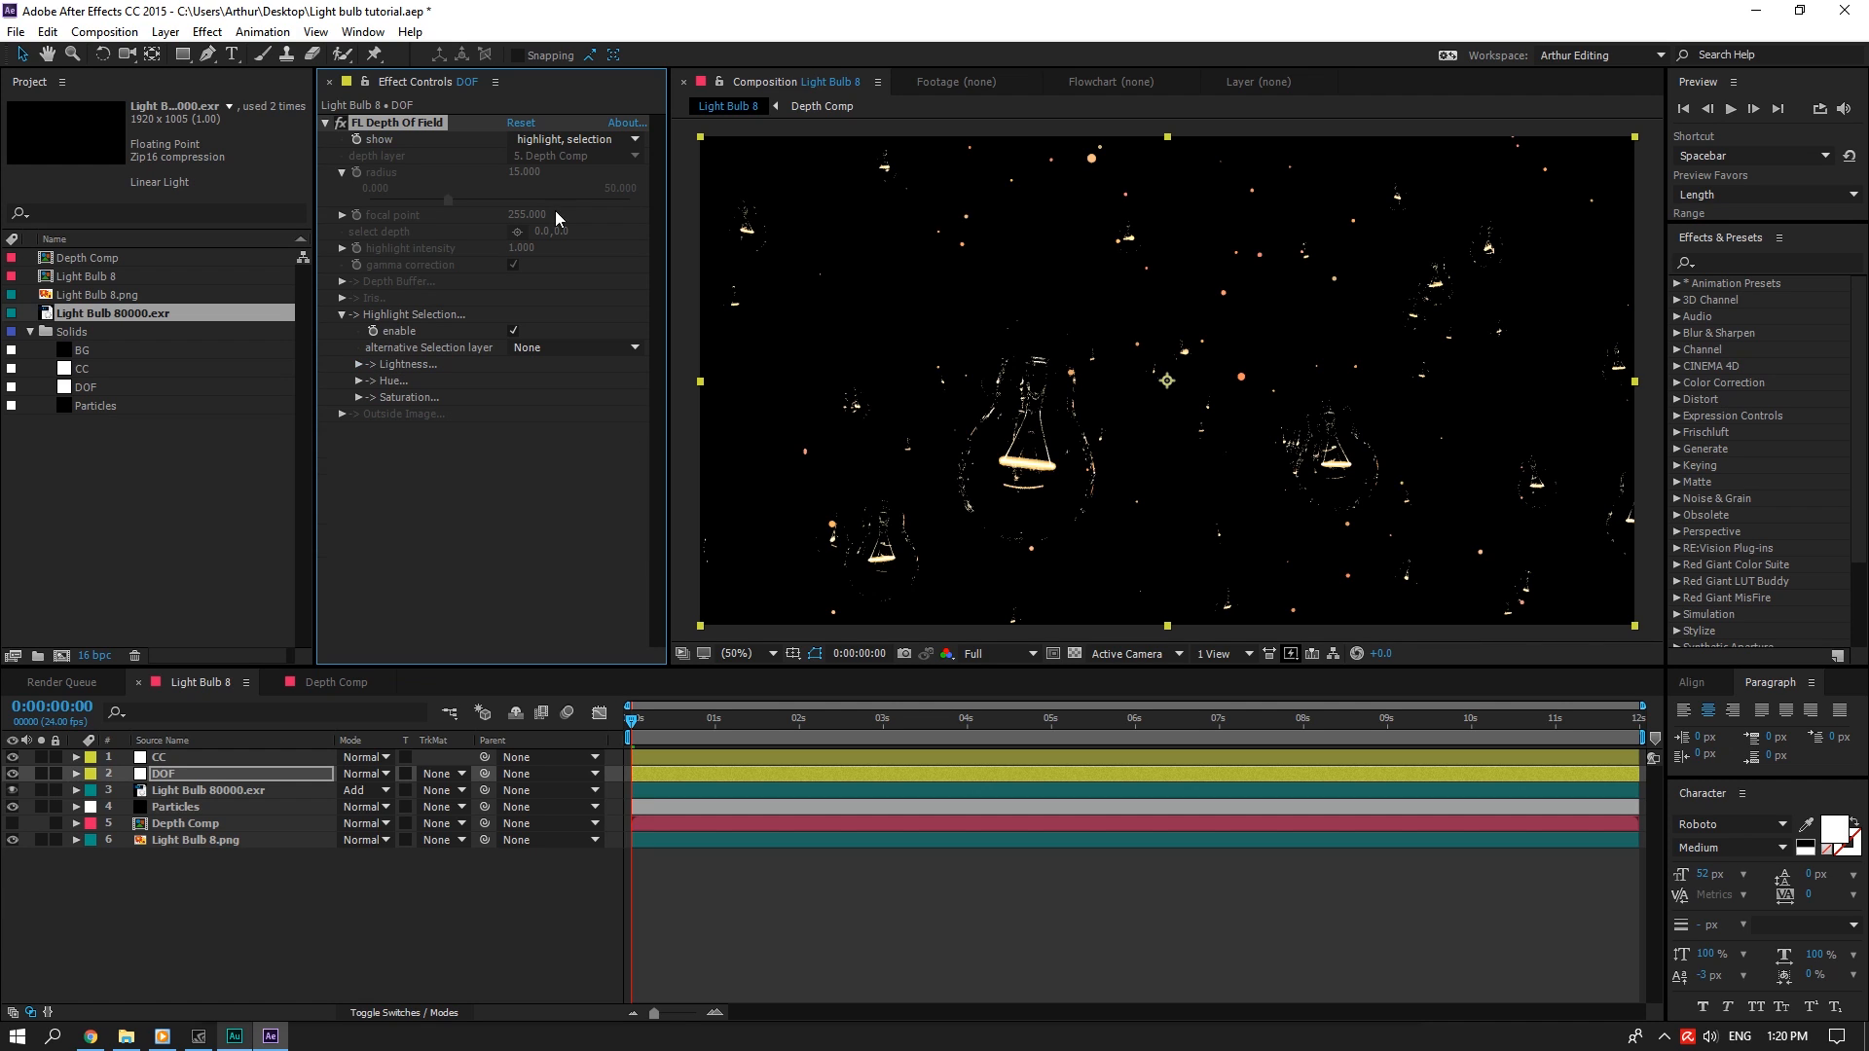
{"action": "left_click", "coordinate": [574, 139]}
{"action": "left_click", "coordinate": [569, 155]}
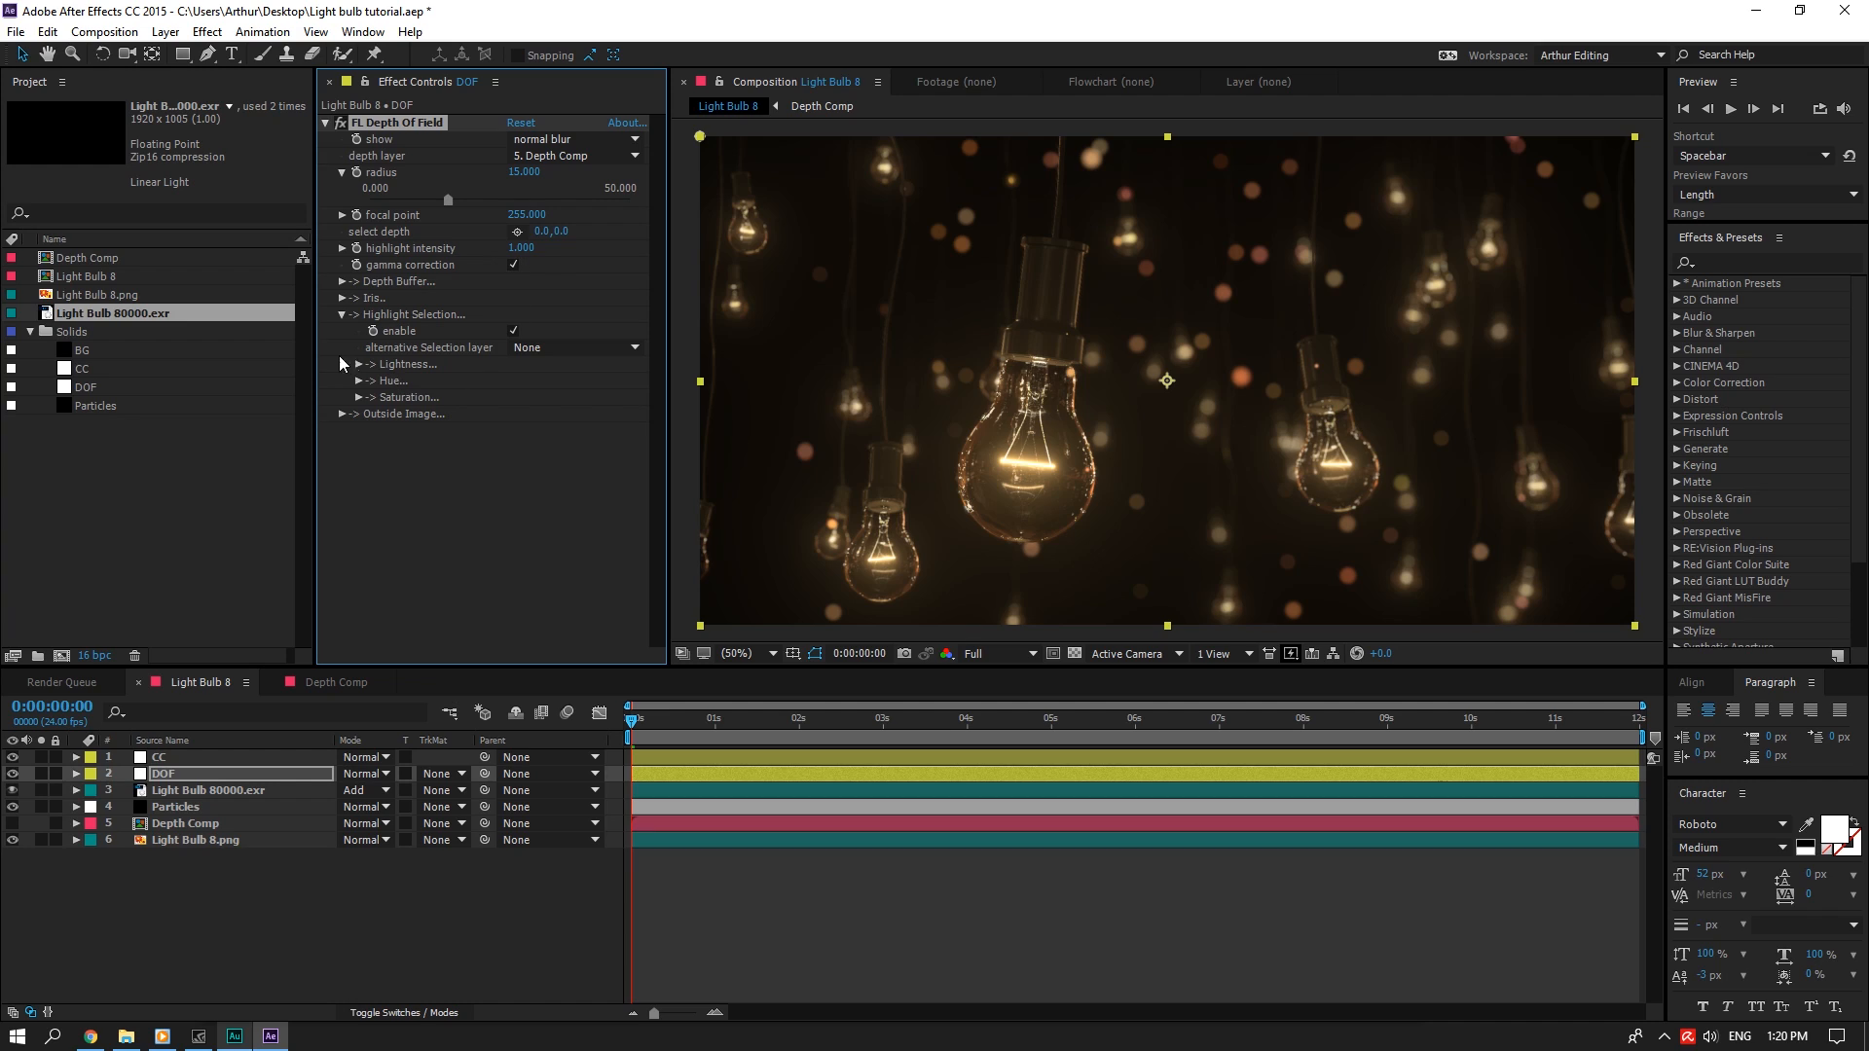
Look over the depth of field Iris settings and check the finished Light Bulb render on ArtStation in the browser
{"action": "left_click", "coordinate": [342, 298]}
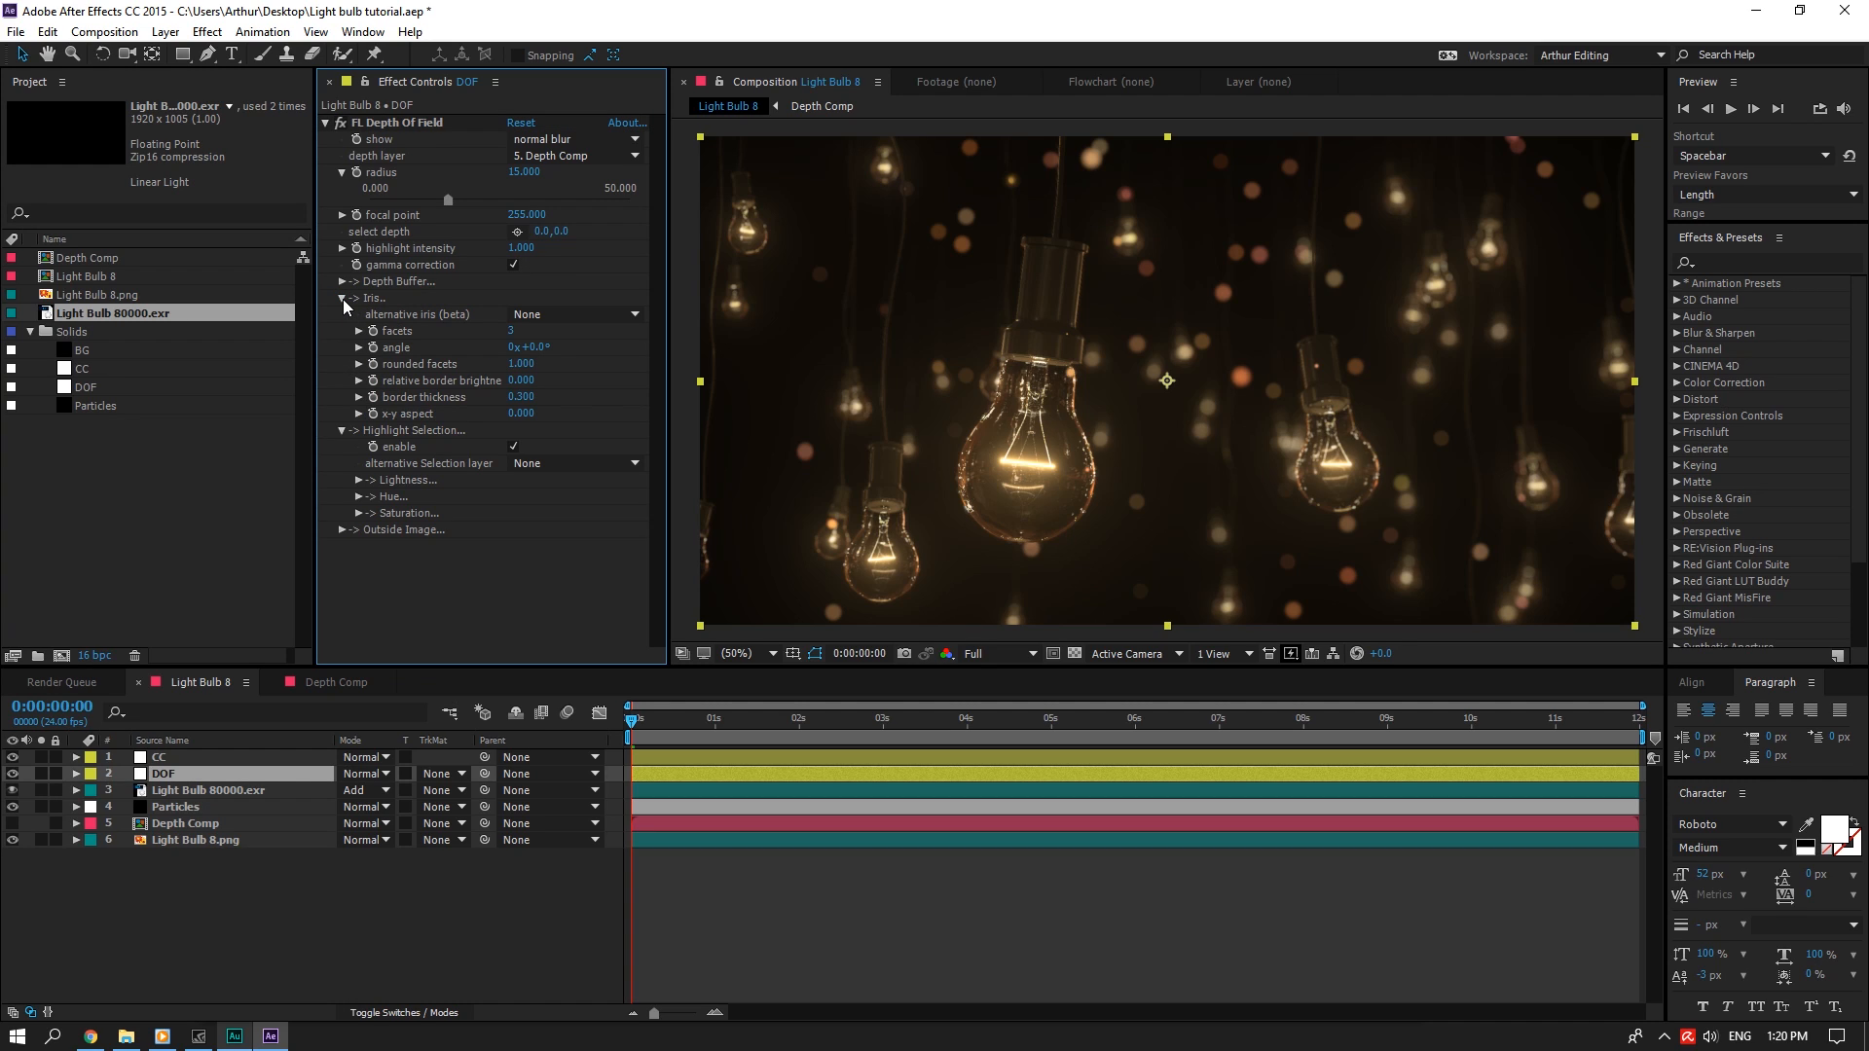
{"action": "left_click", "coordinate": [342, 299]}
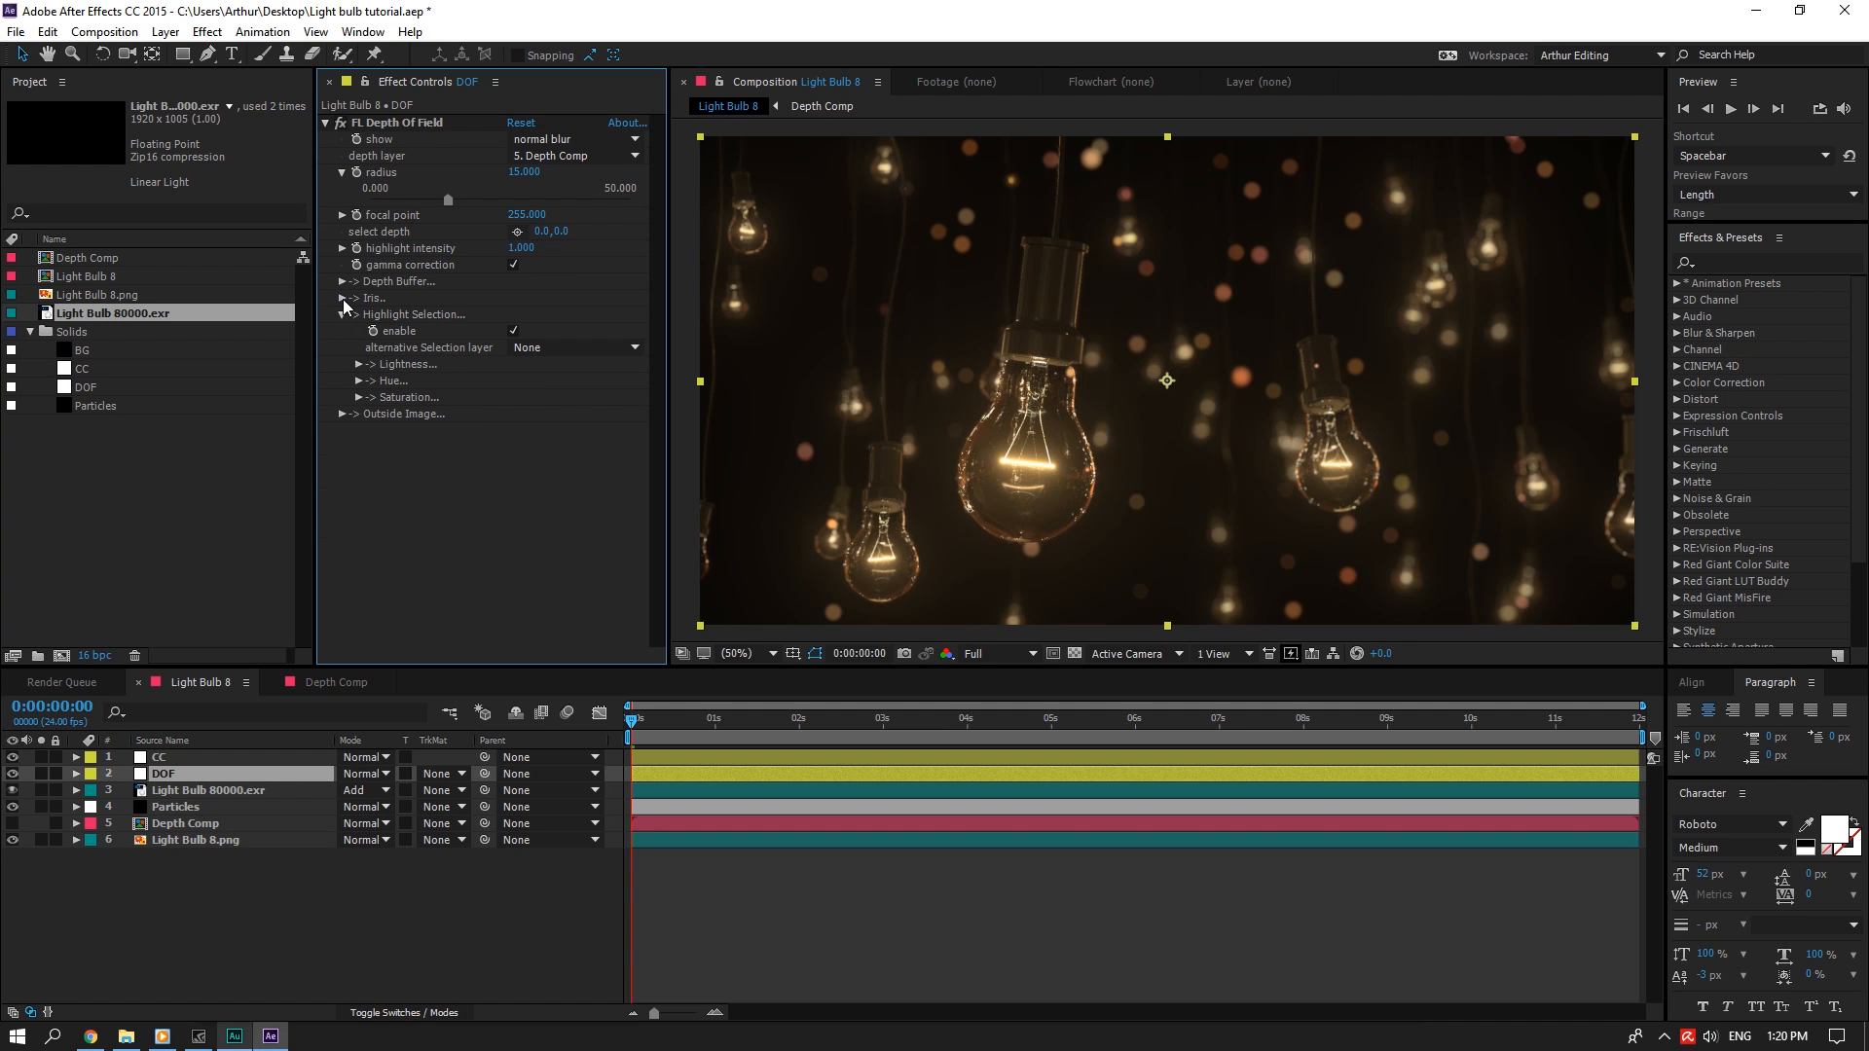
{"action": "left_click", "coordinate": [91, 1037]}
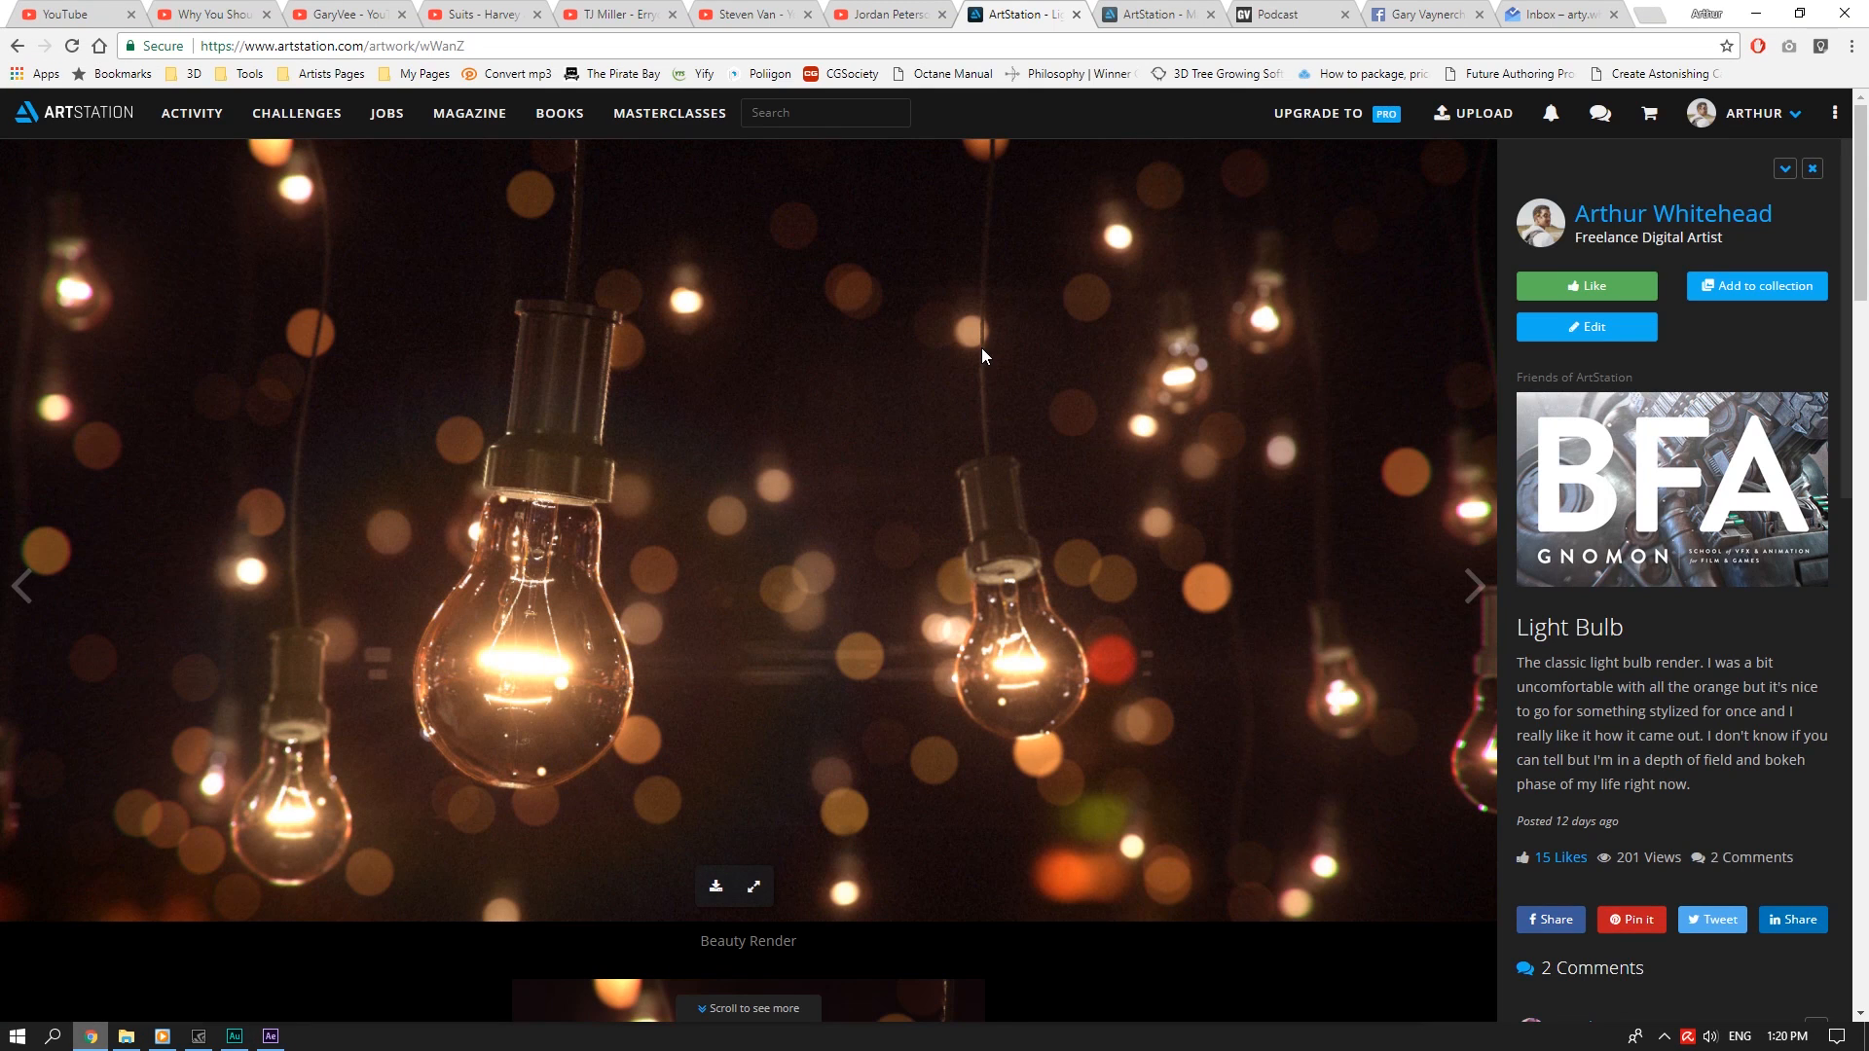
{"action": "left_click", "coordinate": [1767, 13]}
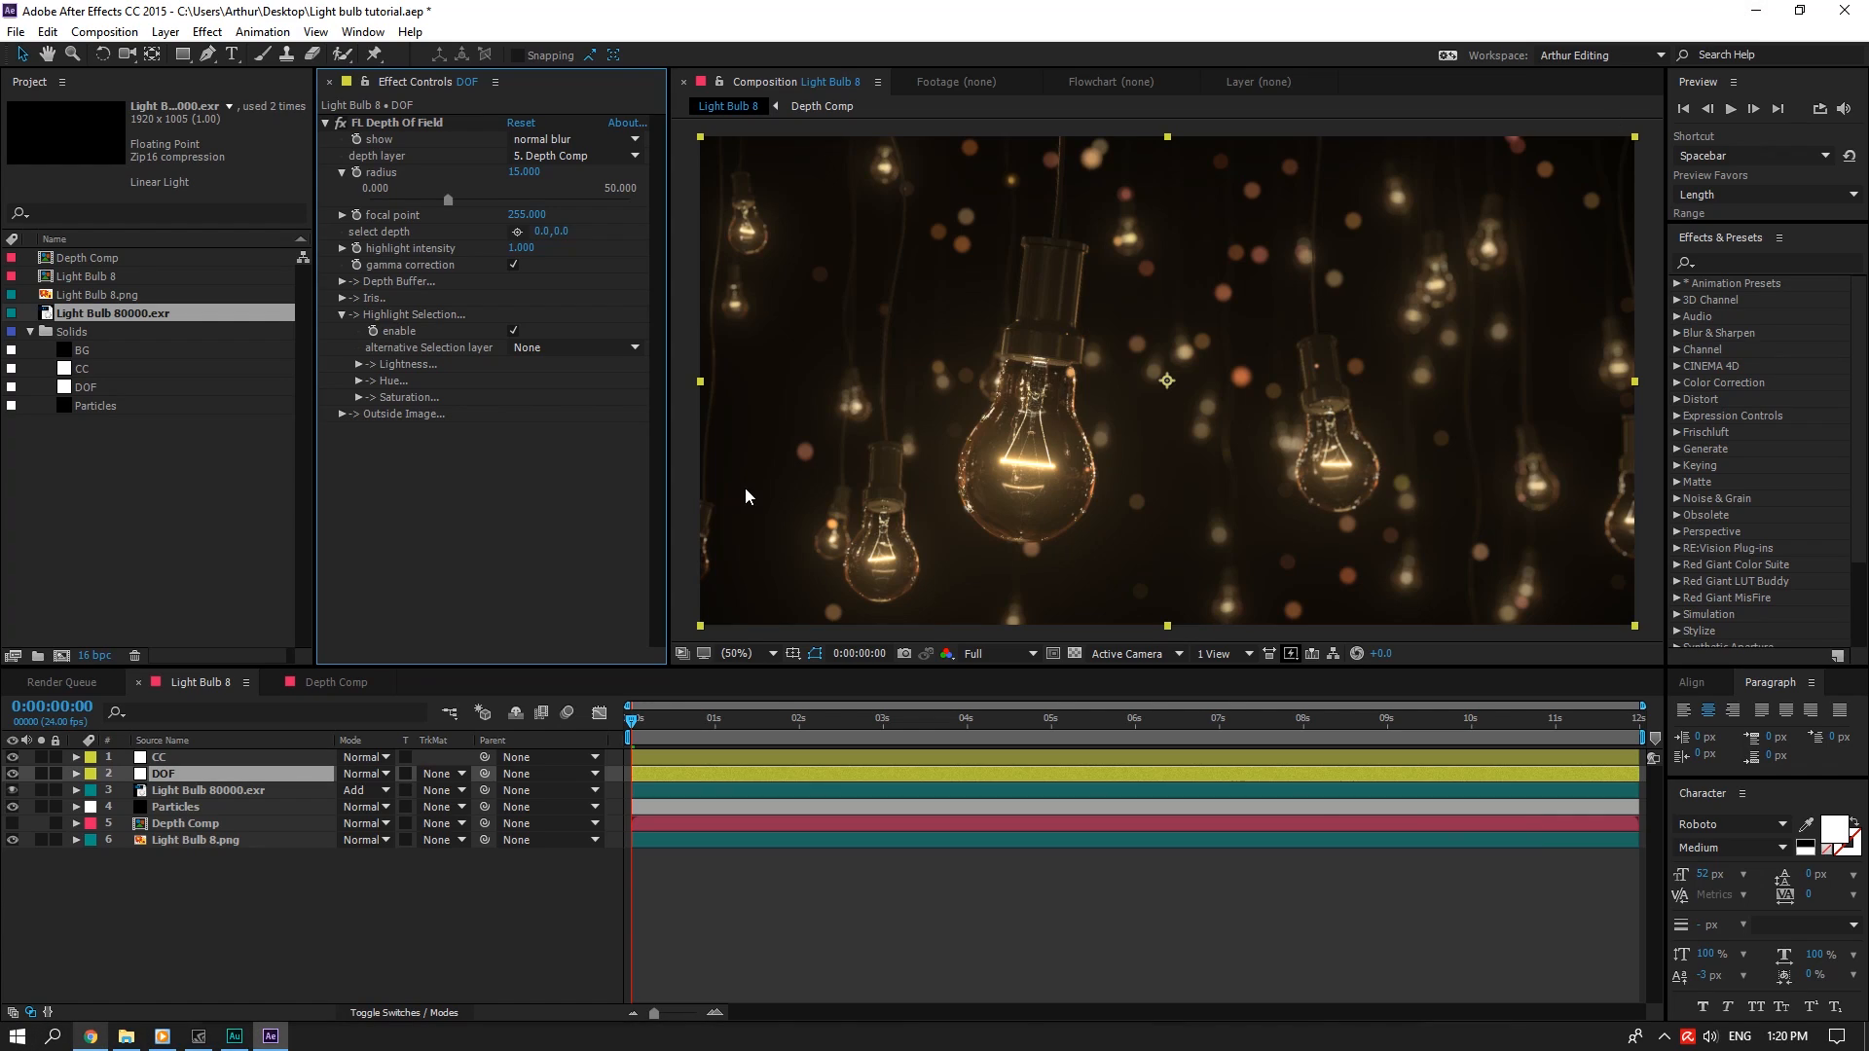
Try 4 particles per second with a particle size of 15 on the Particles layer
{"action": "left_click", "coordinate": [187, 807]}
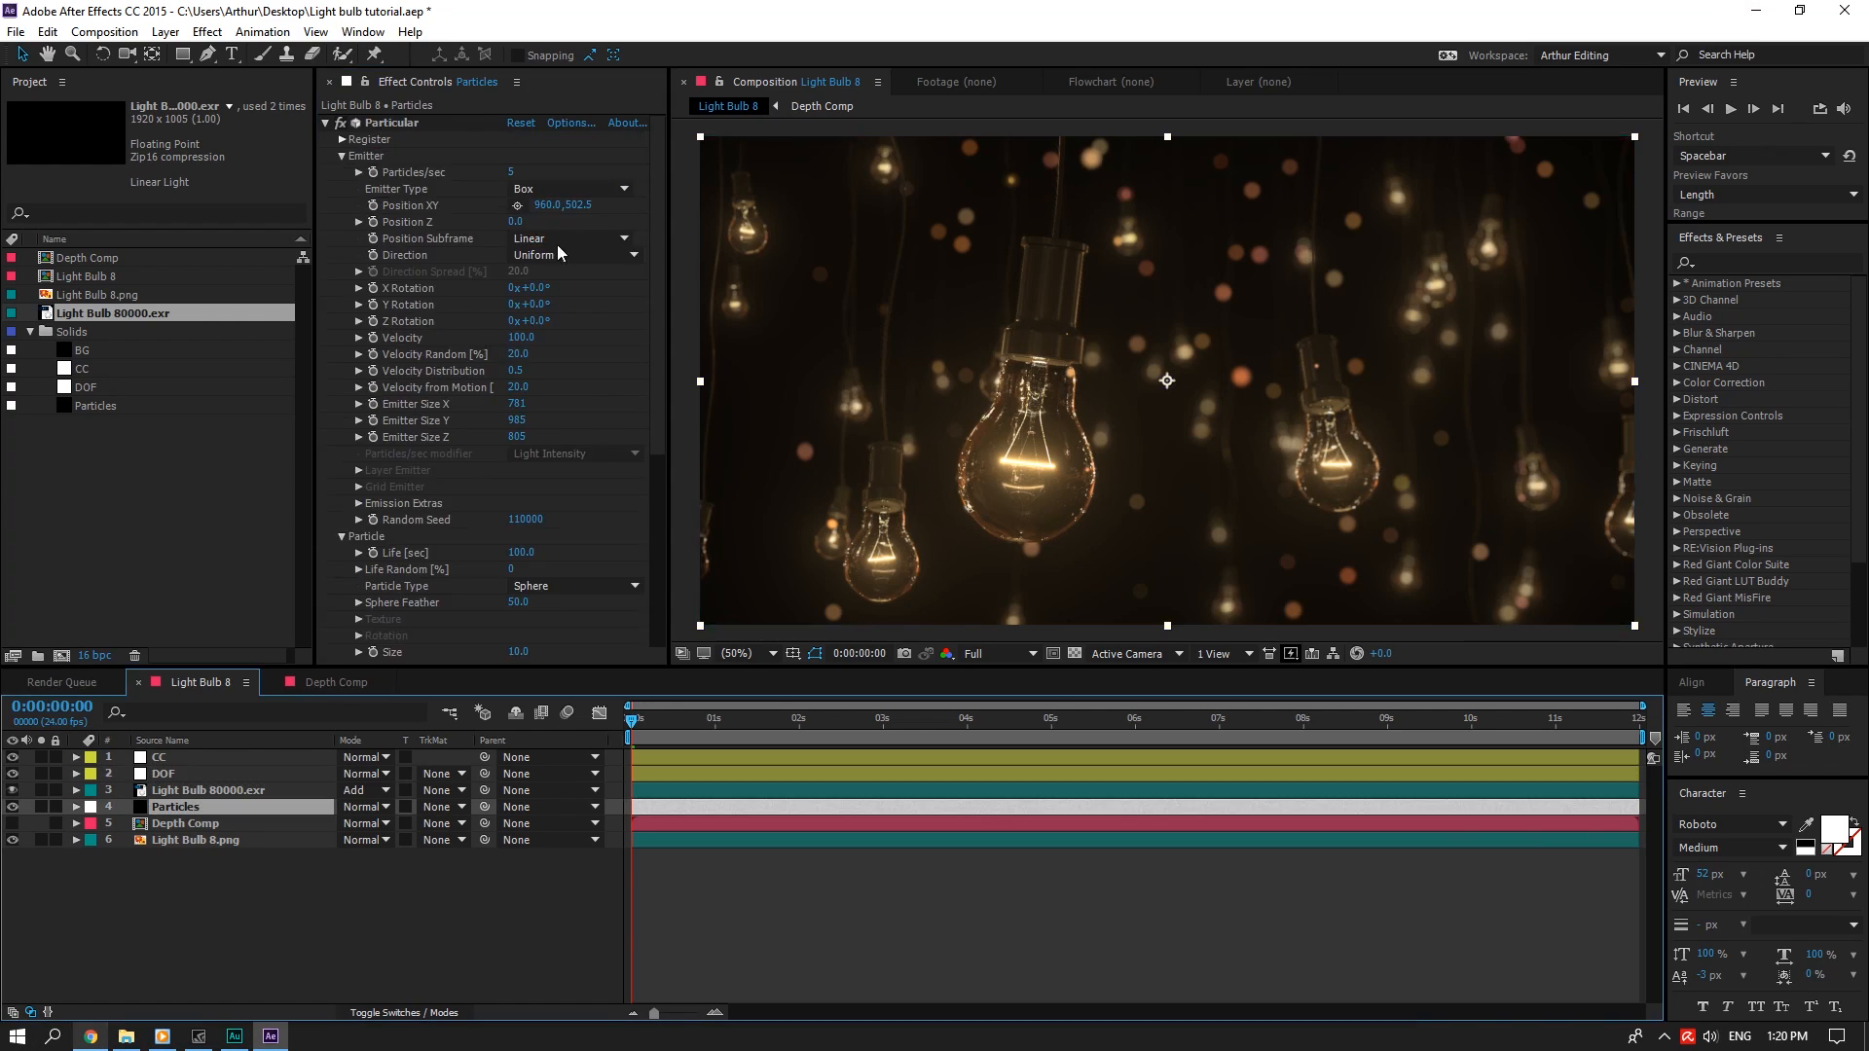
{"action": "left_click", "coordinate": [511, 172]}
{"action": "type", "text": "4"}
{"action": "key", "text": "Return"}
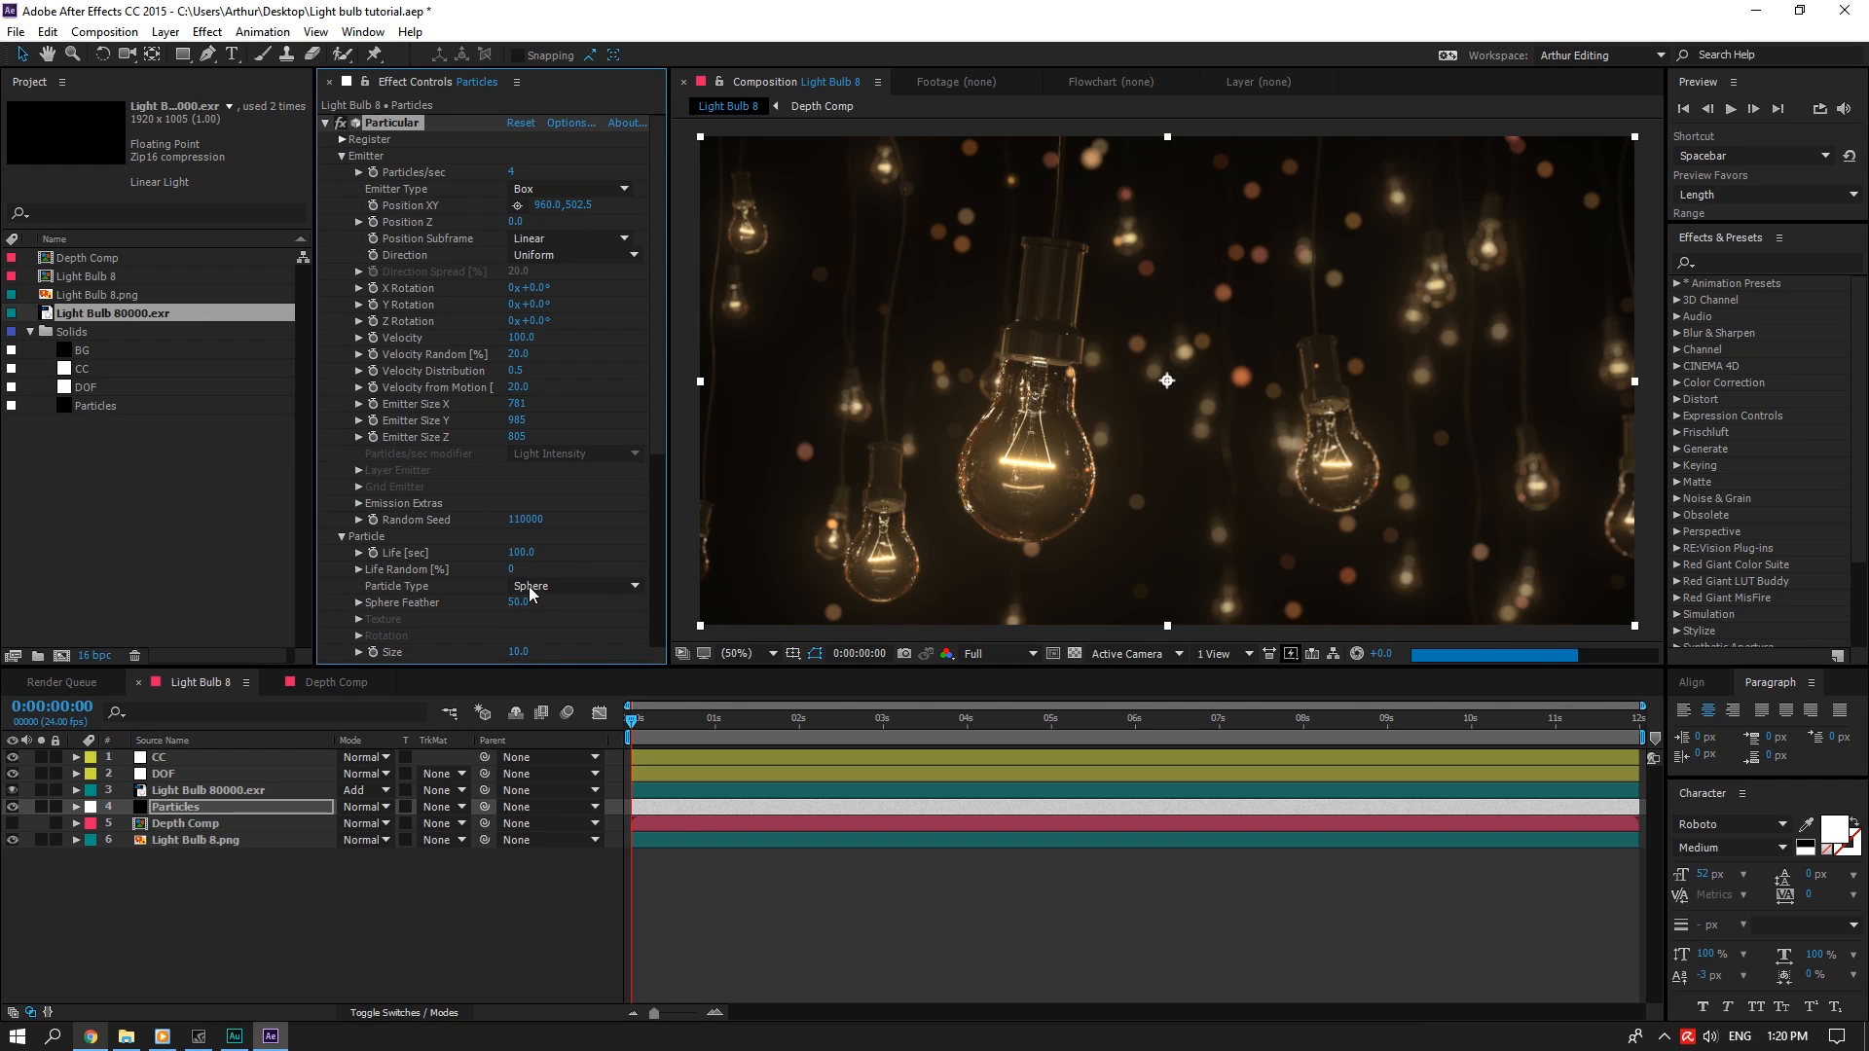
{"action": "scroll", "coordinate": [557, 626], "scroll_direction": "down", "scroll_amount": 1}
{"action": "left_click", "coordinate": [516, 609]}
{"action": "type", "text": "15"}
{"action": "key", "text": "Return"}
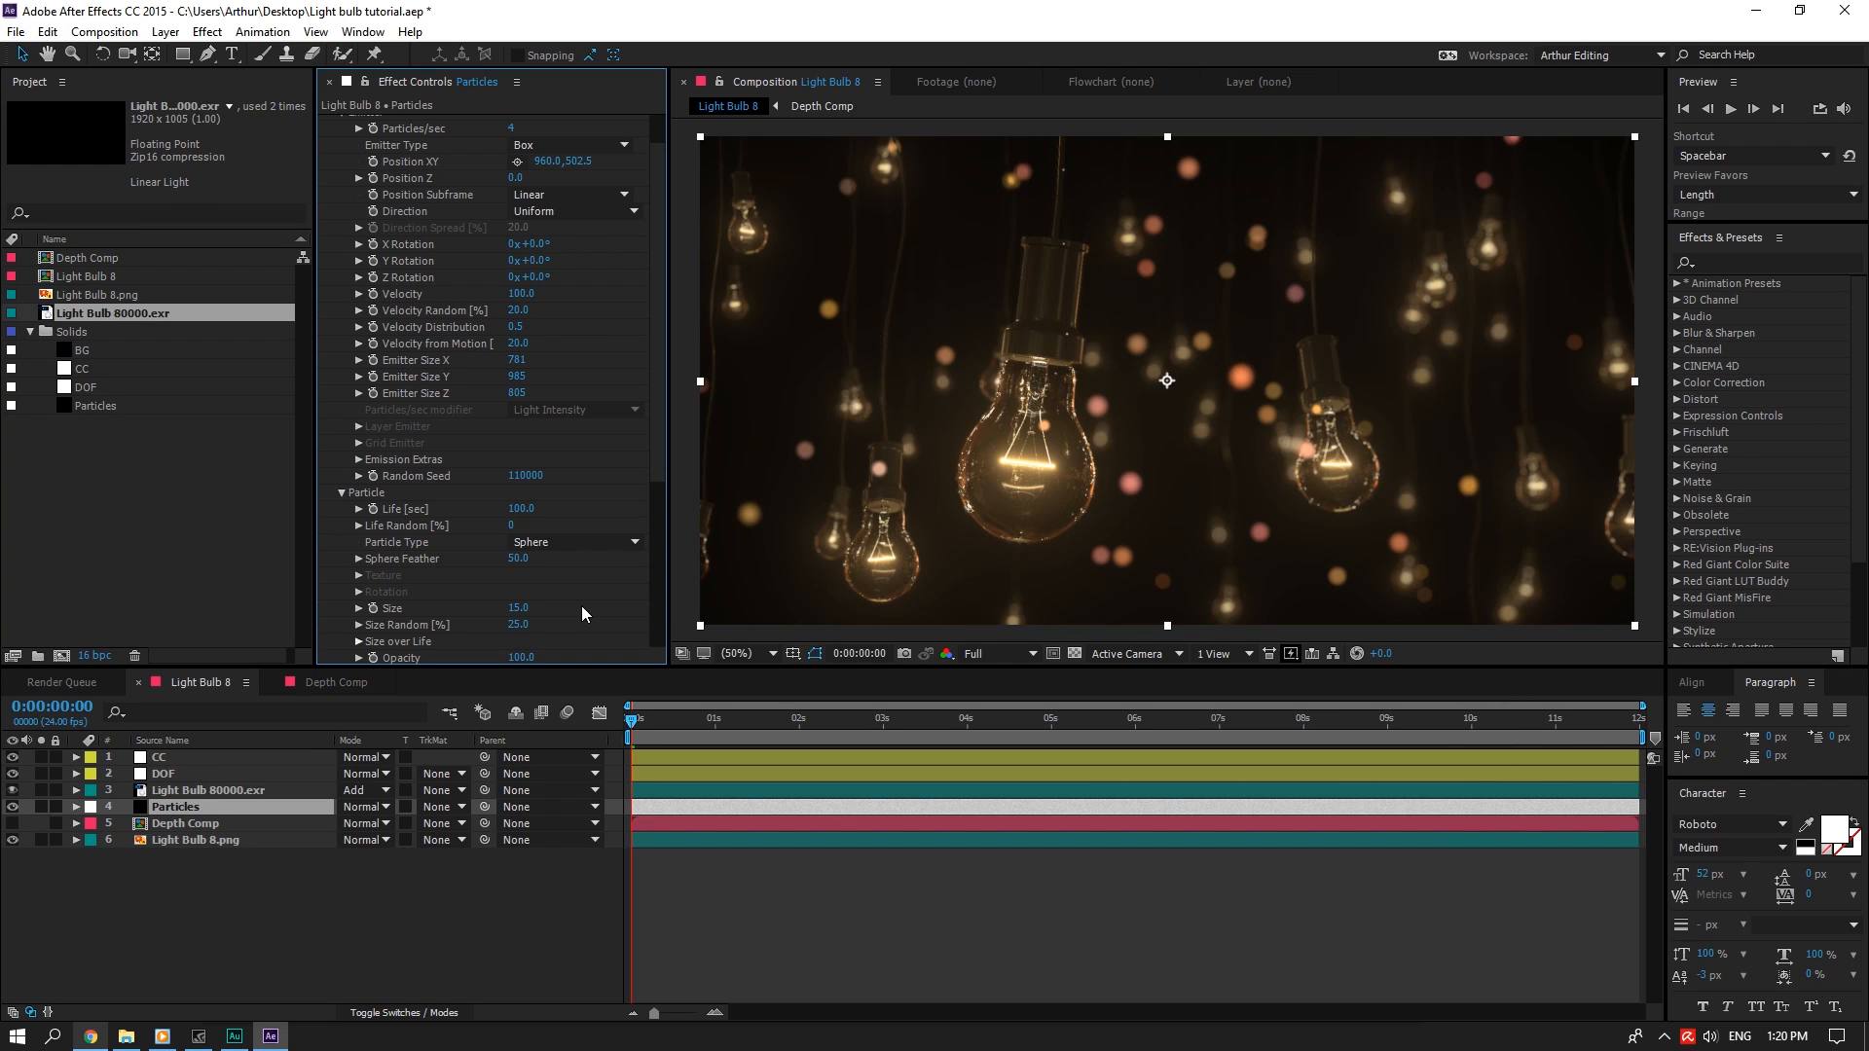
Set the particle size back to 10 and the particles per second to 5, and save the project
{"action": "left_click", "coordinate": [517, 609]}
{"action": "type", "text": "10"}
{"action": "key", "text": "Return"}
{"action": "scroll", "coordinate": [533, 283], "scroll_direction": "up", "scroll_amount": 1}
{"action": "left_click", "coordinate": [512, 172]}
{"action": "type", "text": "5"}
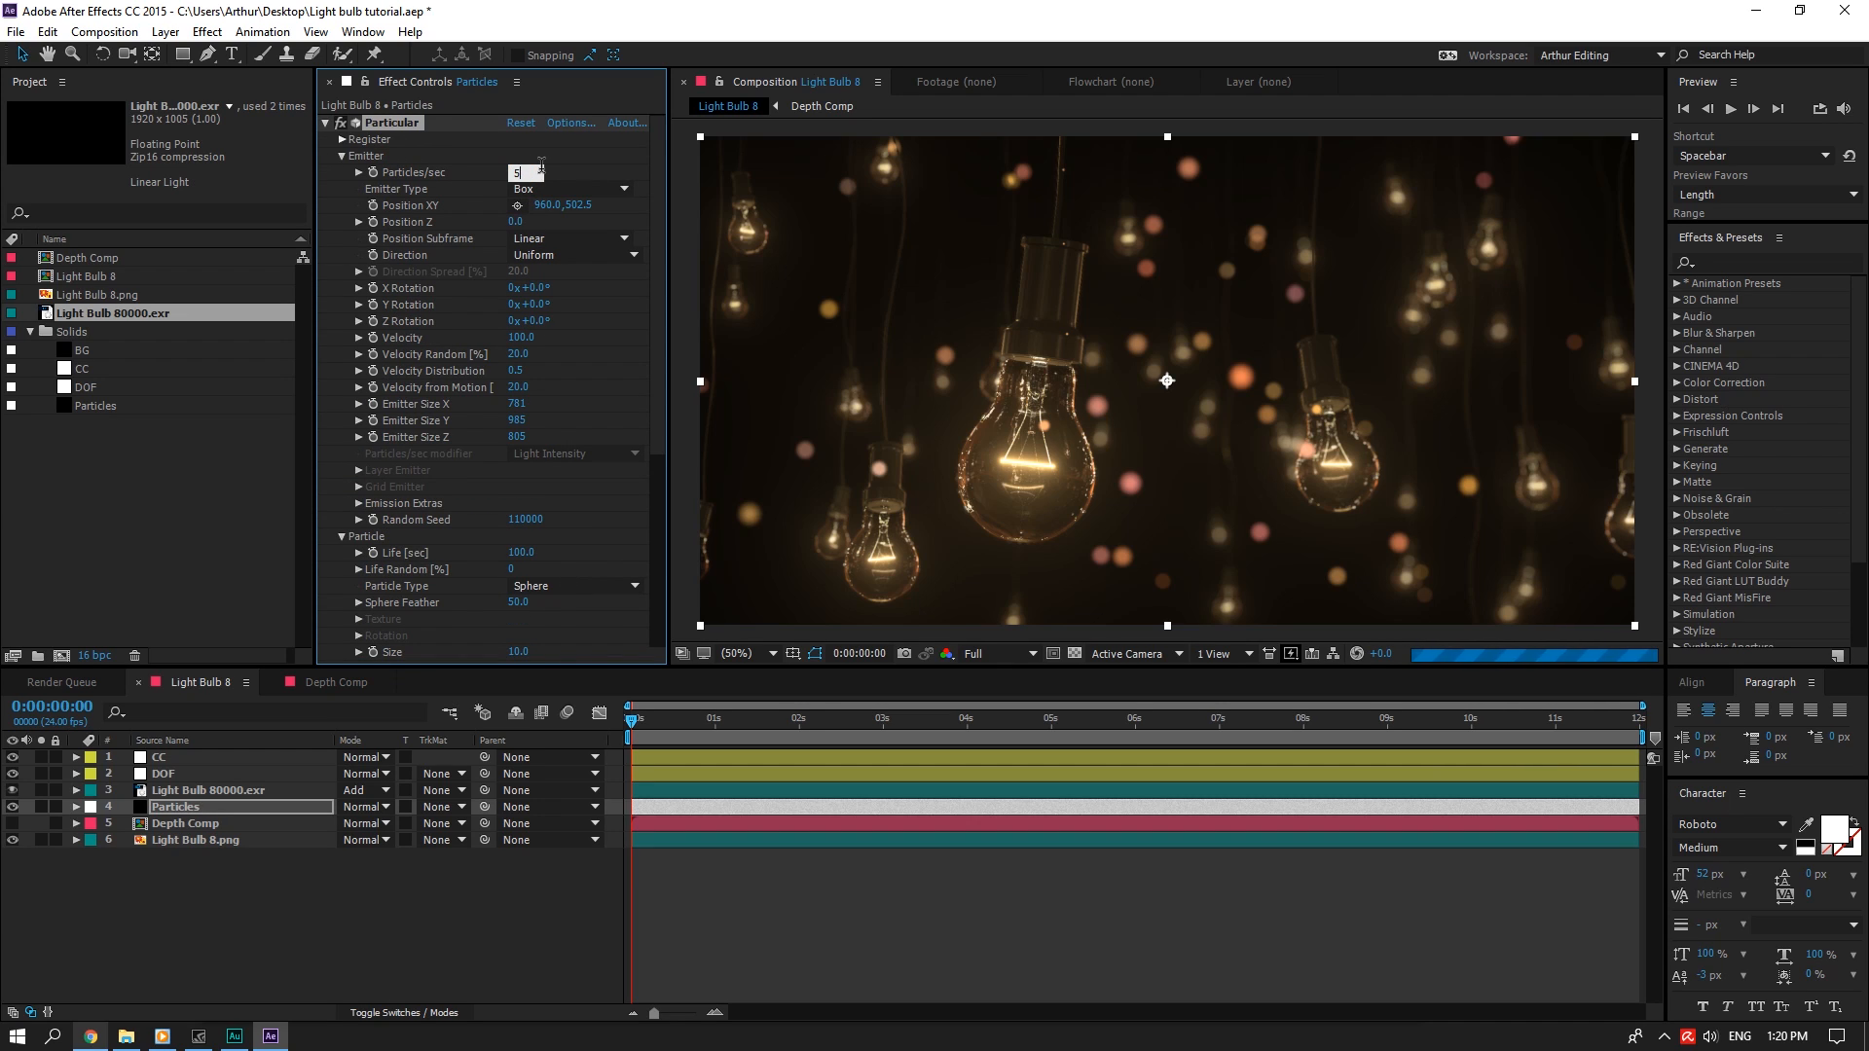
{"action": "key", "text": "Return"}
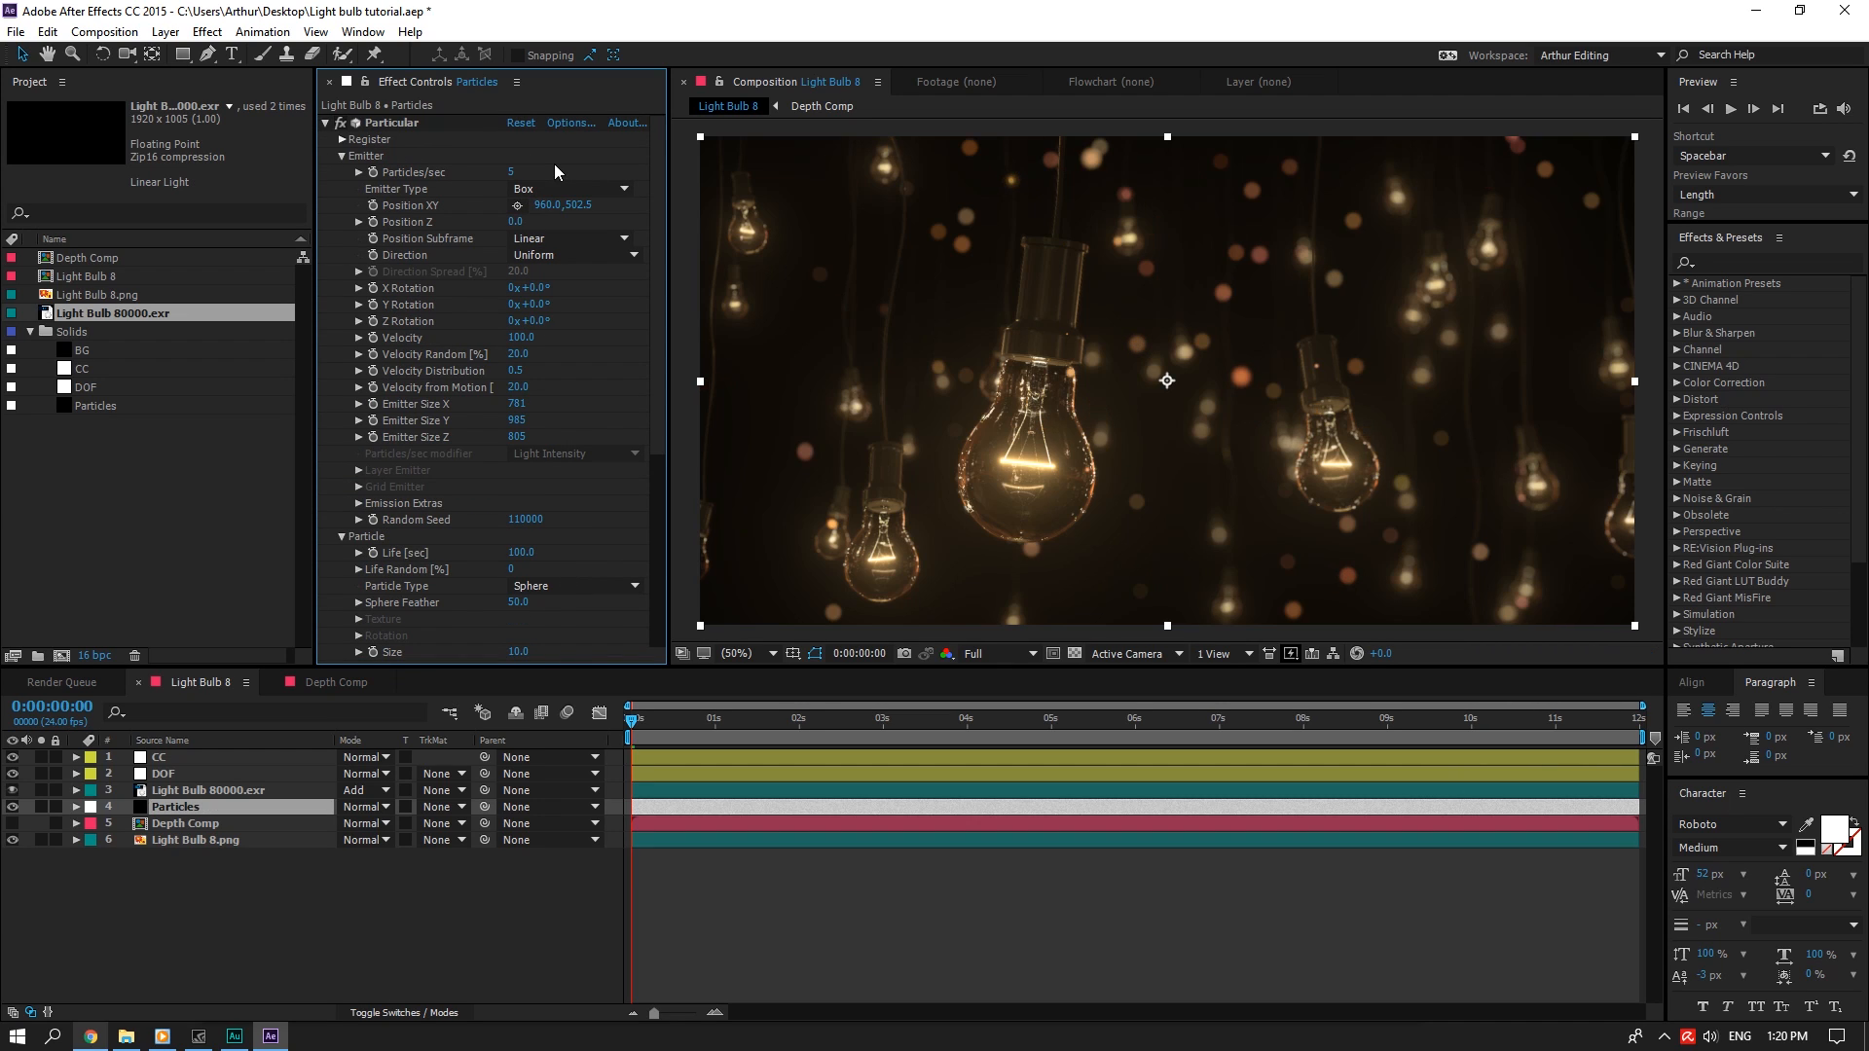
{"action": "key", "text": "ctrl+s"}
Open the CC layer's Magic Bullet Looks editor and add the Colorista 3-Way tool to the Subject stage
{"action": "left_click", "coordinate": [202, 759]}
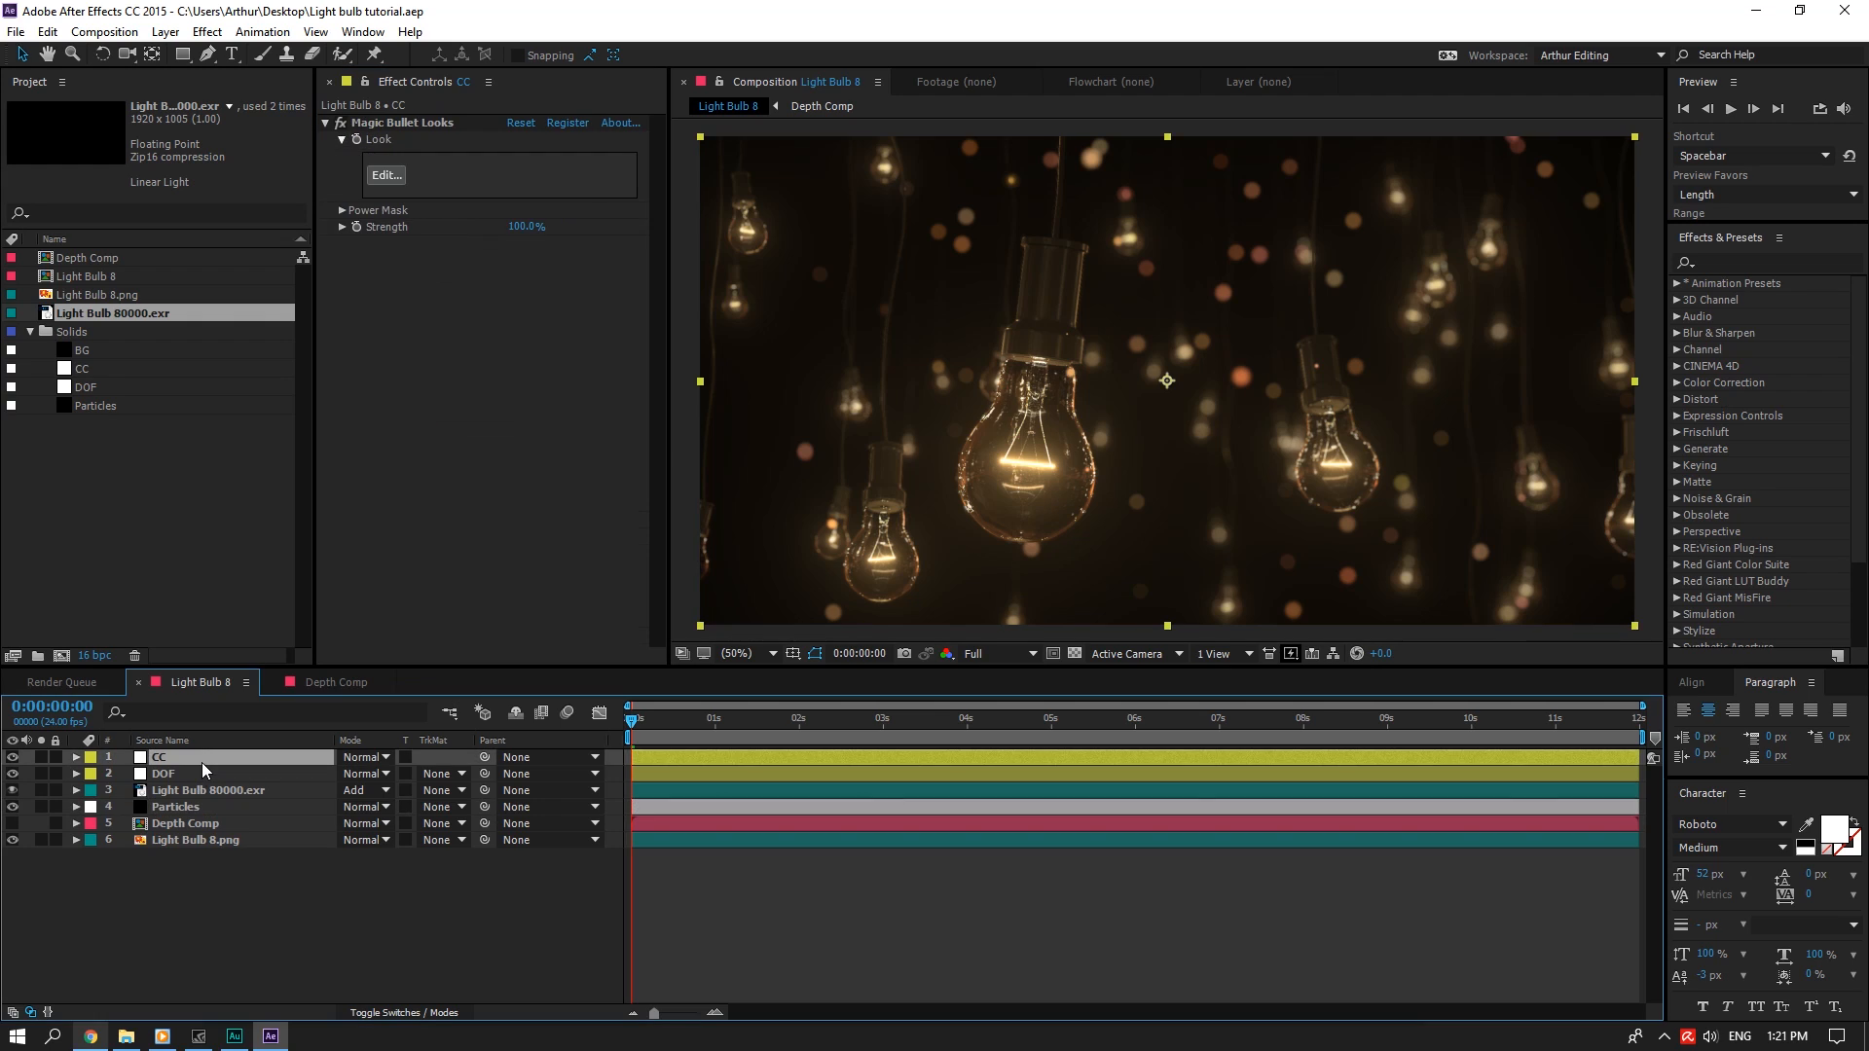
{"action": "left_click", "coordinate": [389, 180]}
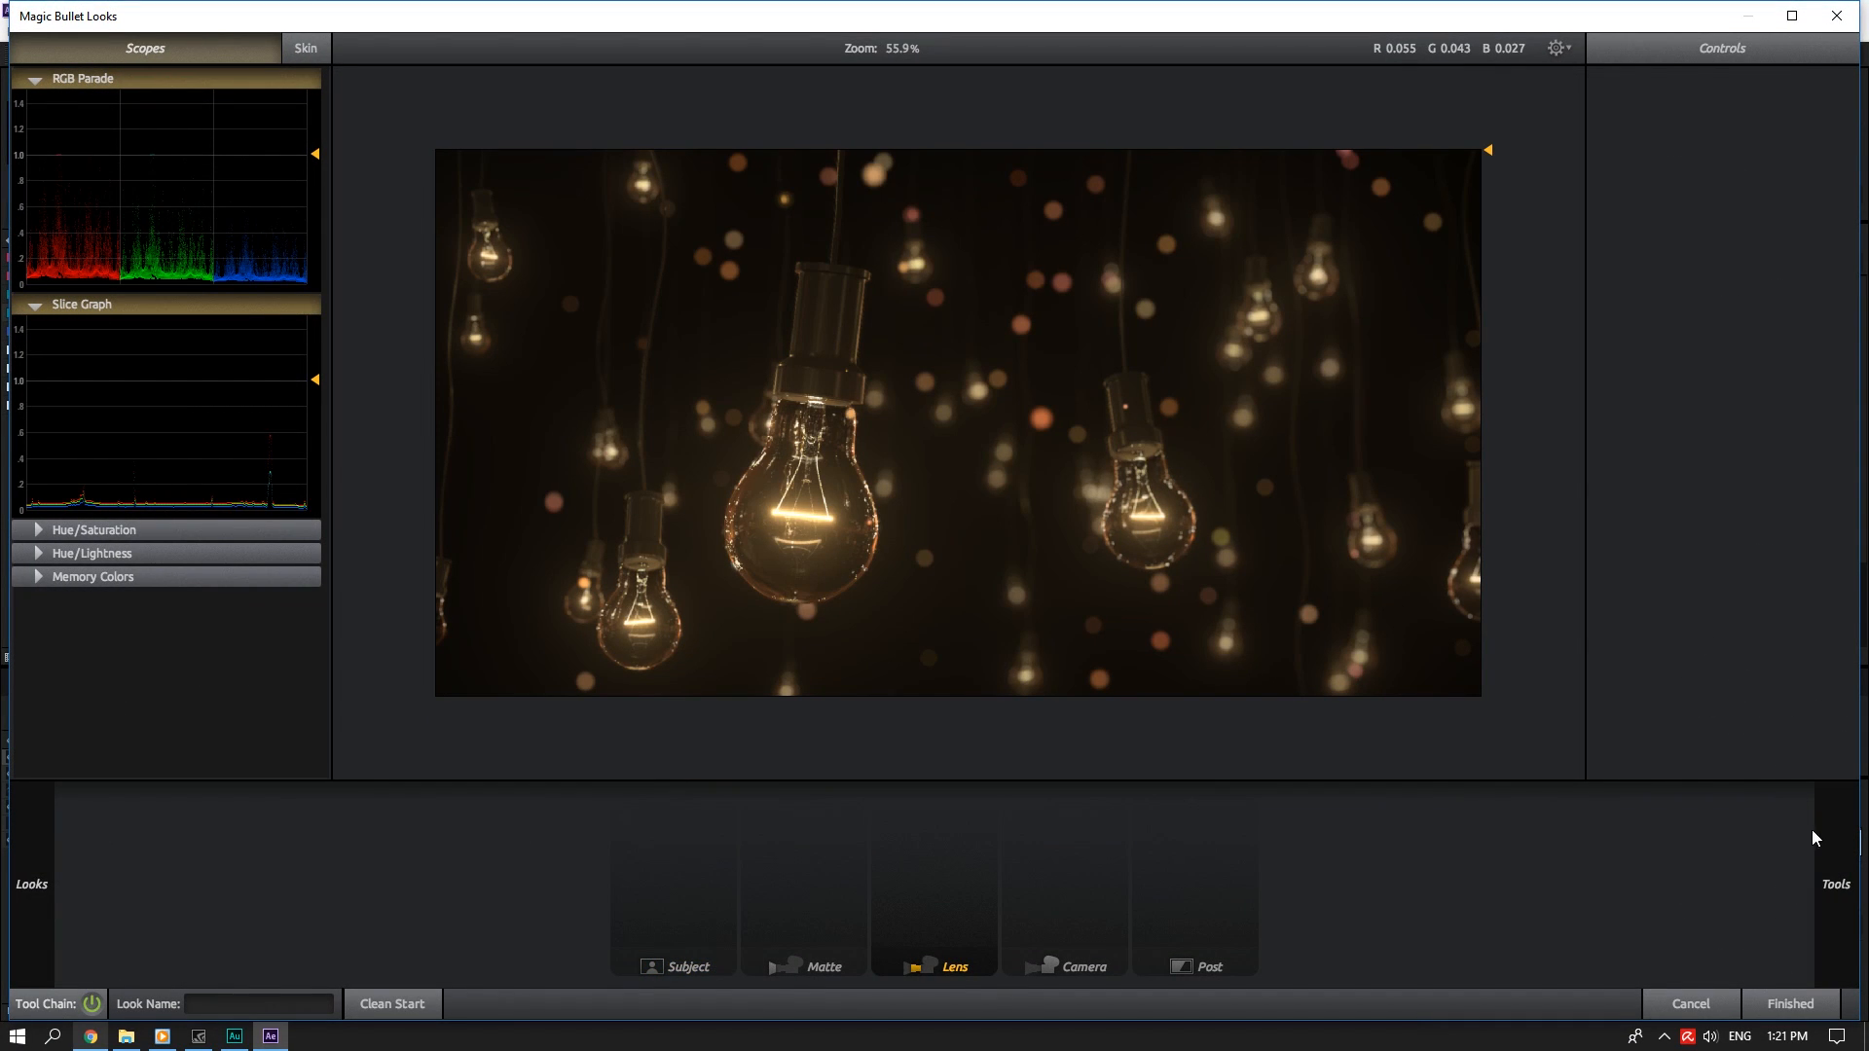
{"action": "mouse_move", "coordinate": [1814, 835]}
{"action": "left_click", "coordinate": [1427, 765]}
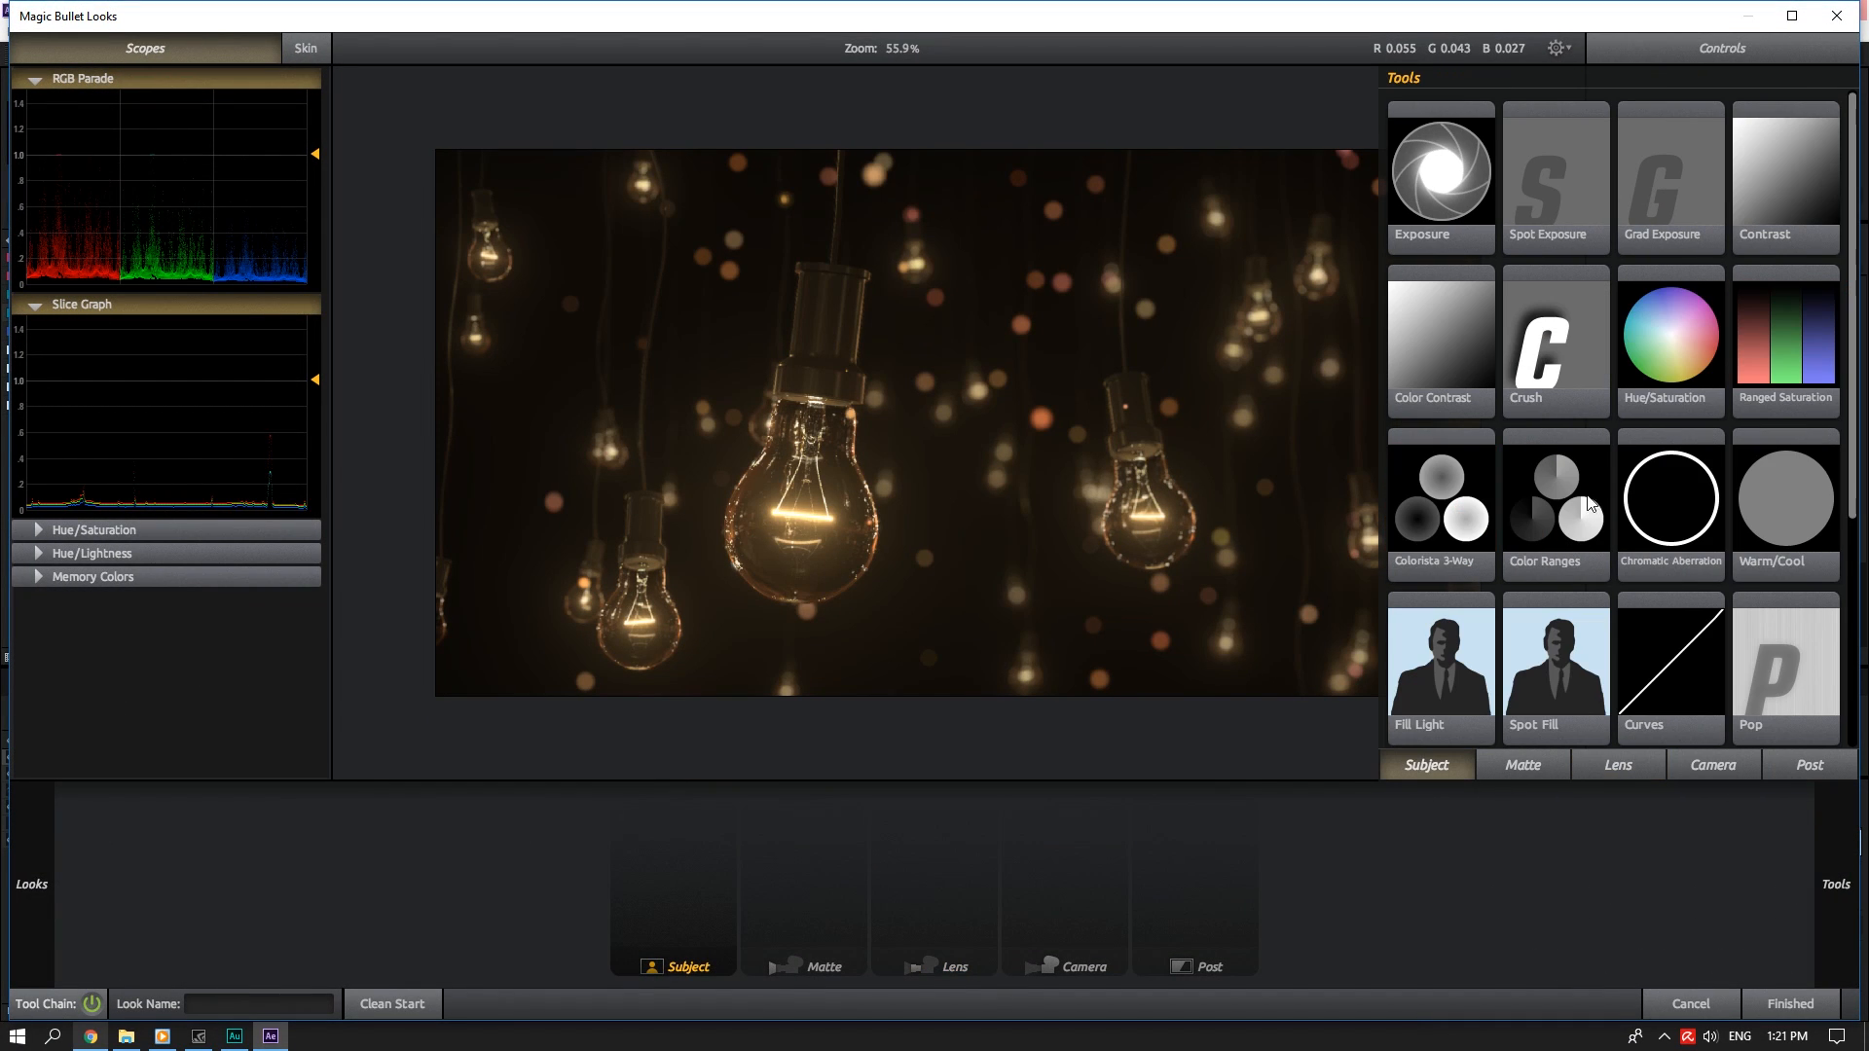
{"action": "double_click", "coordinate": [1443, 530]}
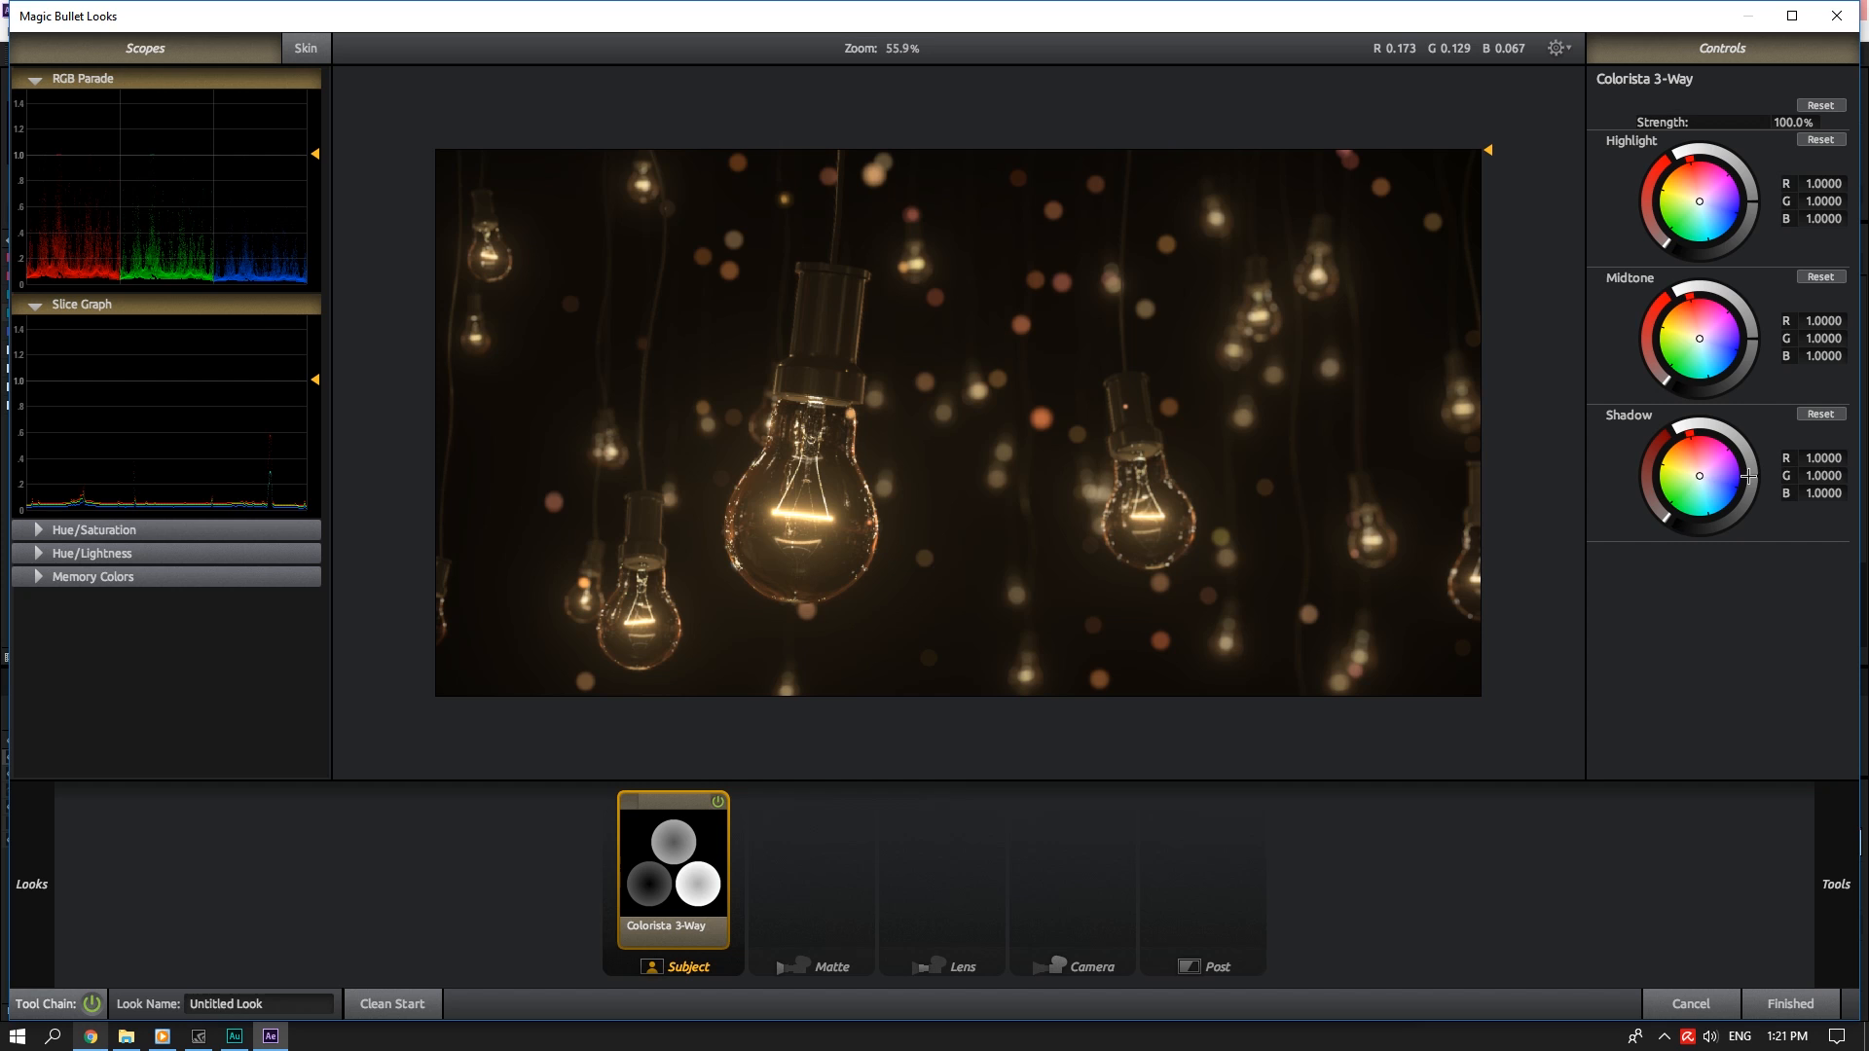
Tint the Colorista shadows slightly orange, shift the midtones toward blue and brighten them to about 0.95, 1.16, 1.58, and apply the look
{"action": "left_click_drag", "start_coordinate": [1752, 476], "coordinate": [1690, 463]}
{"action": "left_click_drag", "start_coordinate": [1700, 339], "coordinate": [1718, 350]}
{"action": "left_click_drag", "start_coordinate": [1690, 462], "coordinate": [1686, 461]}
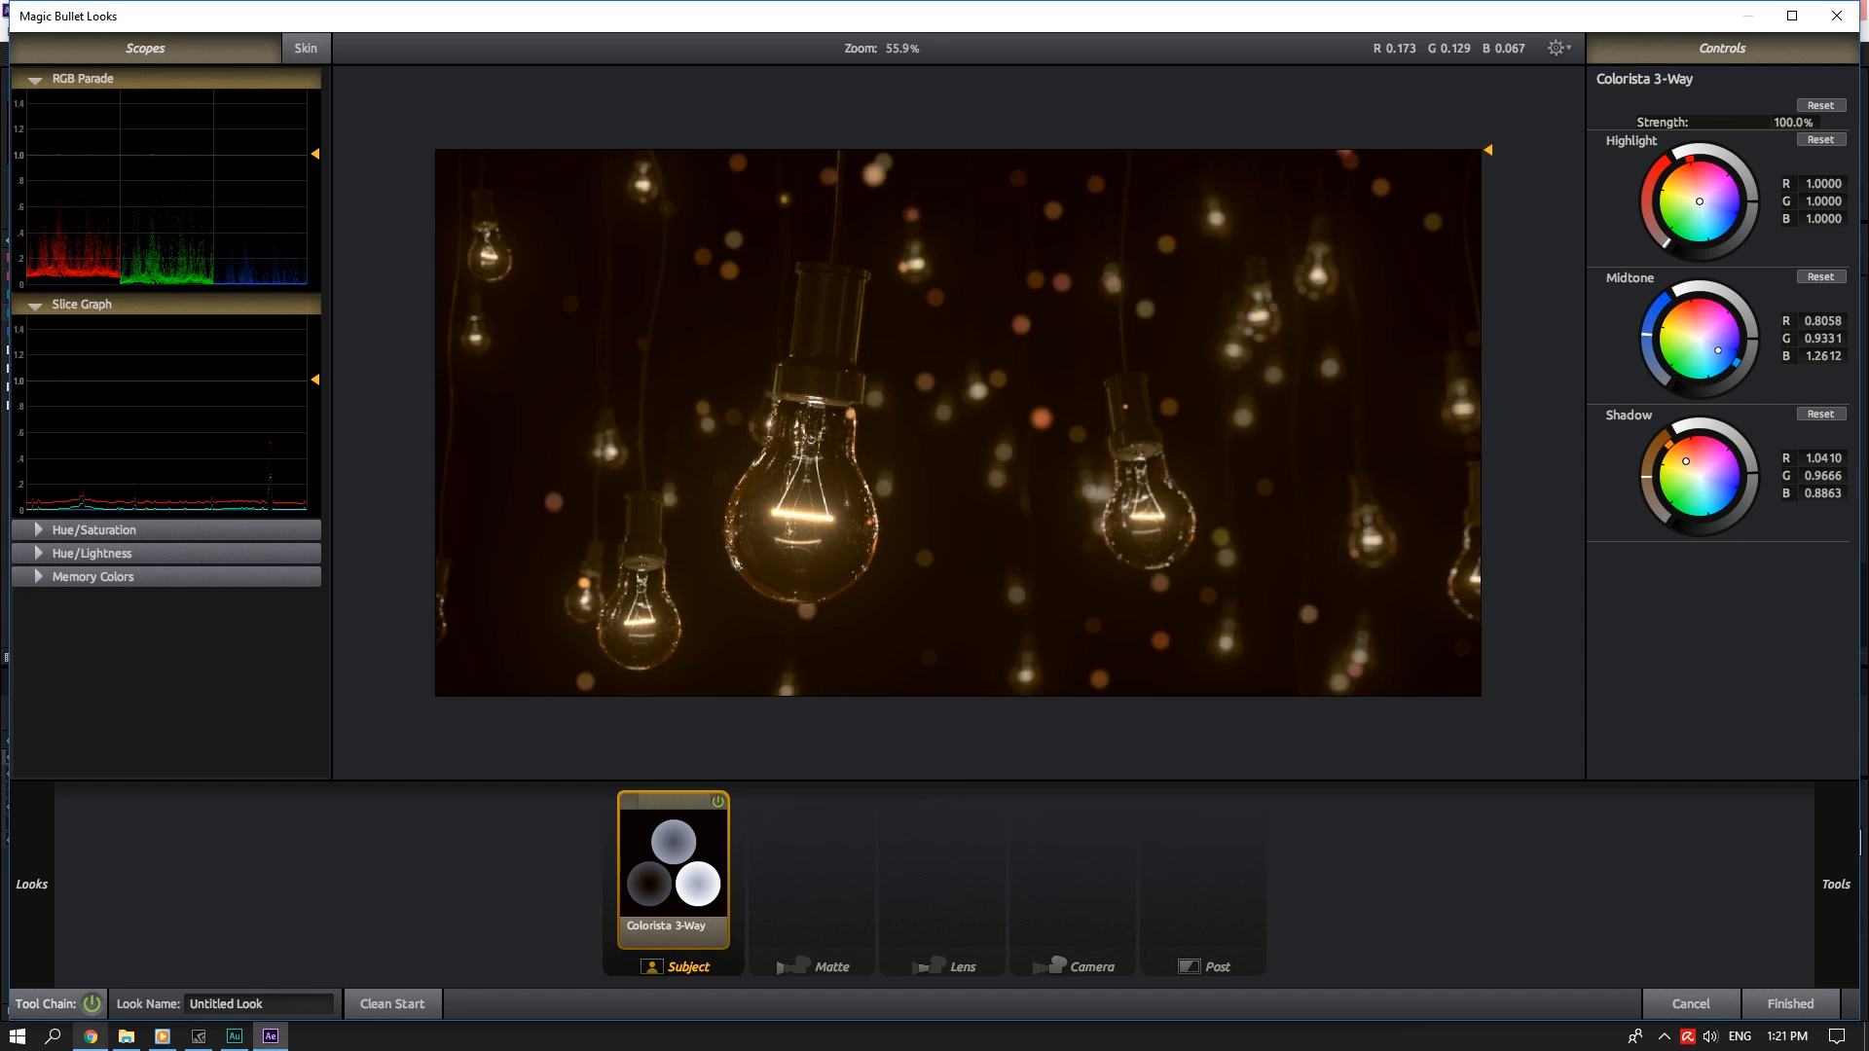
{"action": "left_click_drag", "start_coordinate": [1718, 351], "coordinate": [1751, 325]}
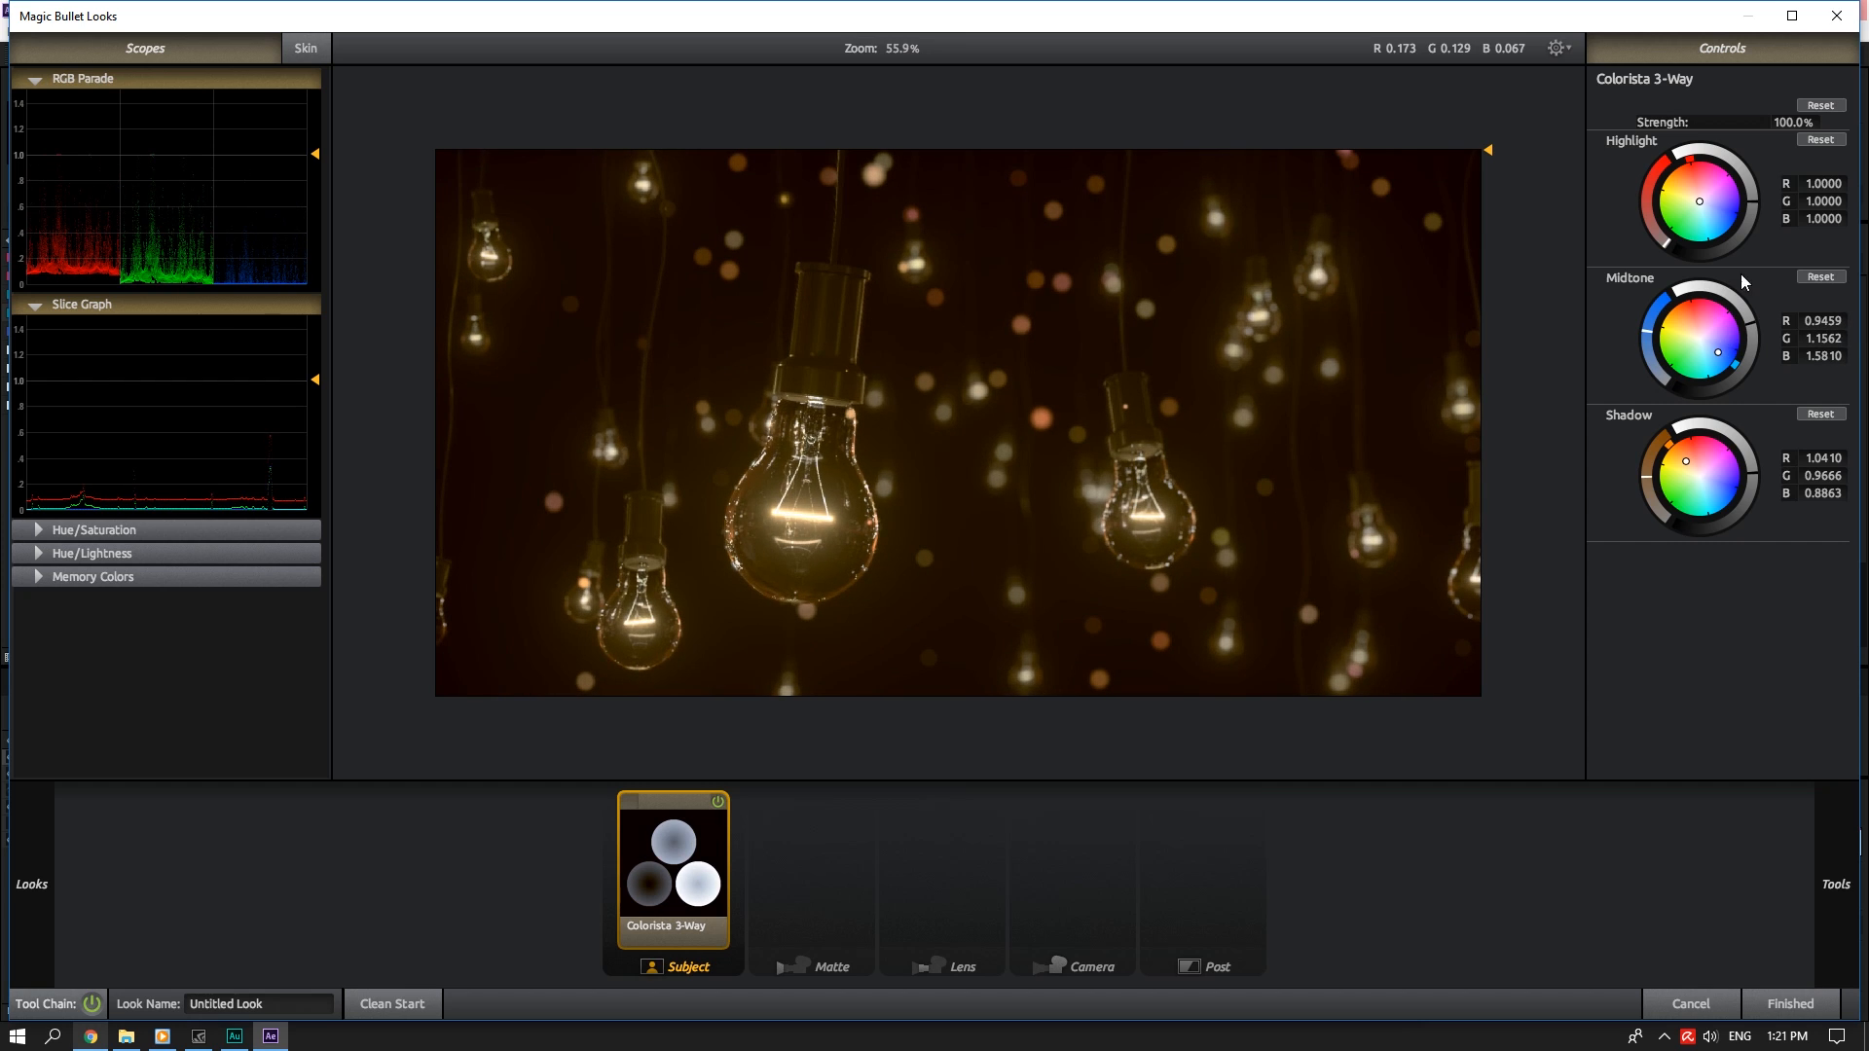
{"action": "left_click", "coordinate": [1790, 1004]}
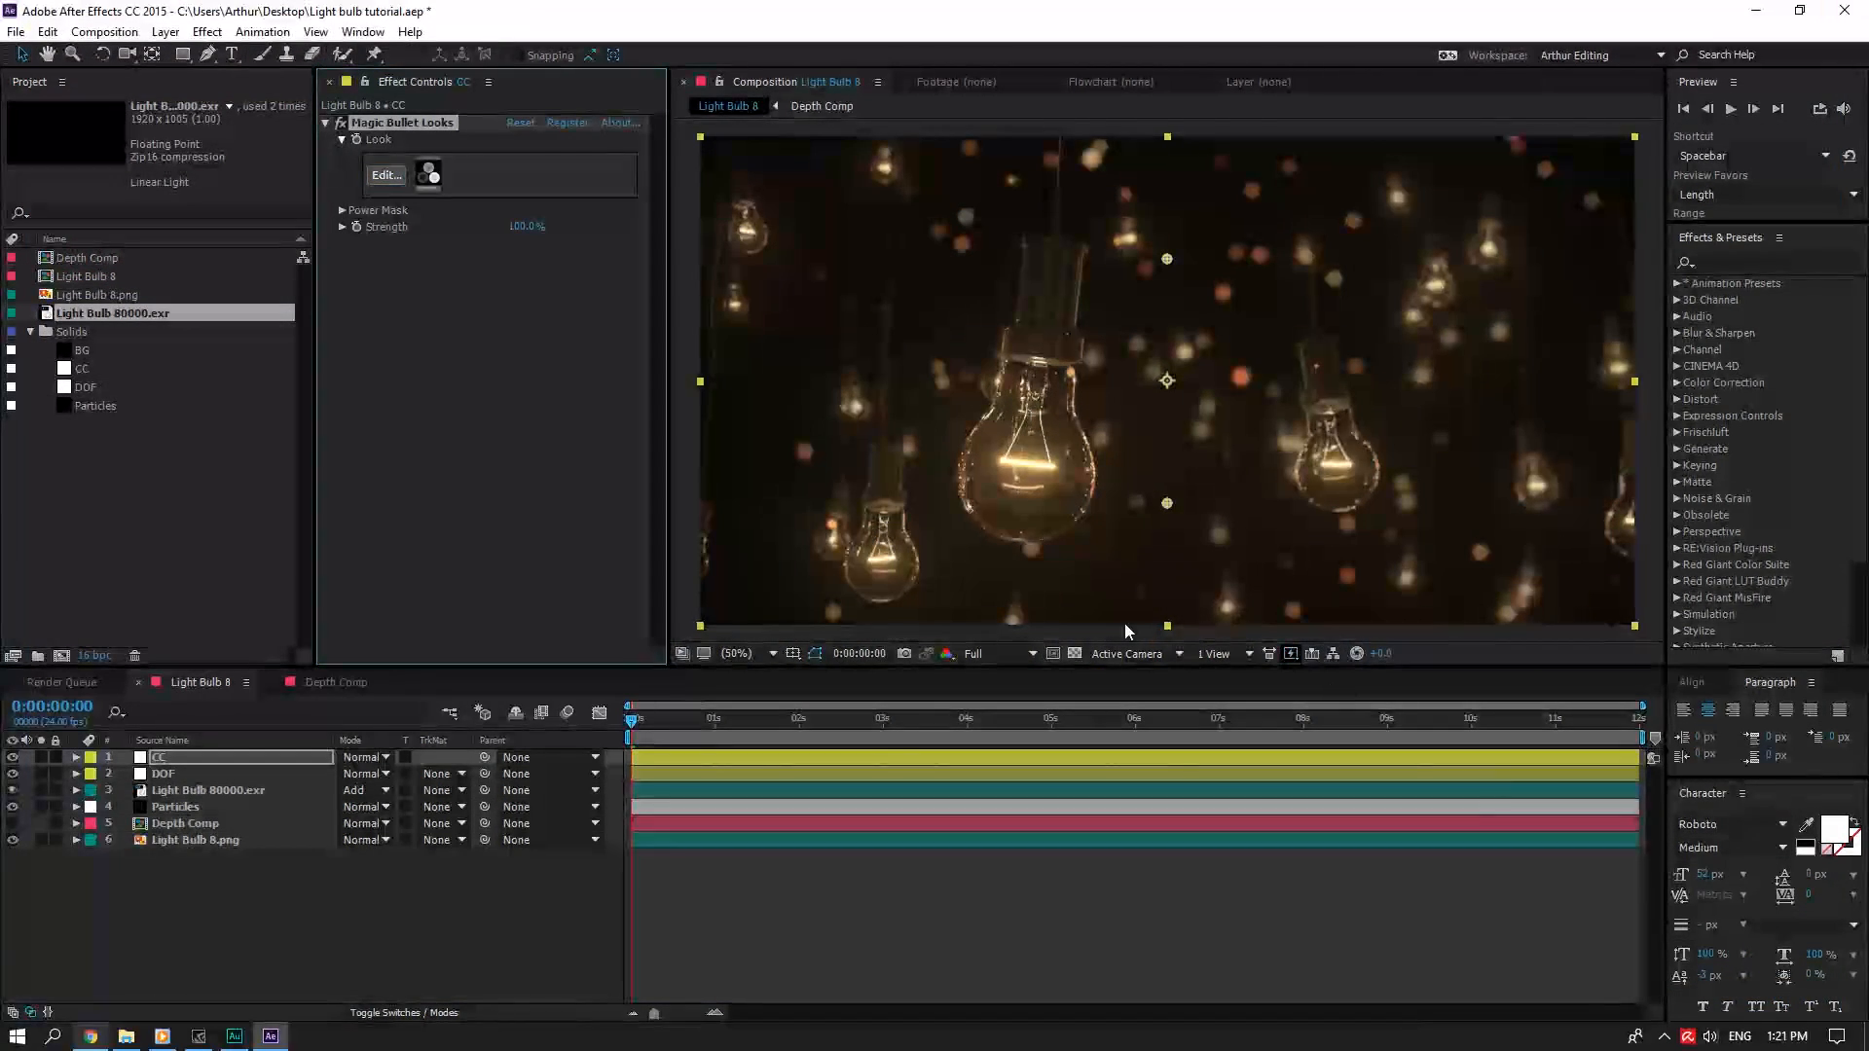
Apply the Add Grain effect to the CC layer and set its intensity to 0.5
{"action": "left_click", "coordinate": [1727, 262]}
{"action": "type", "text": "grain"}
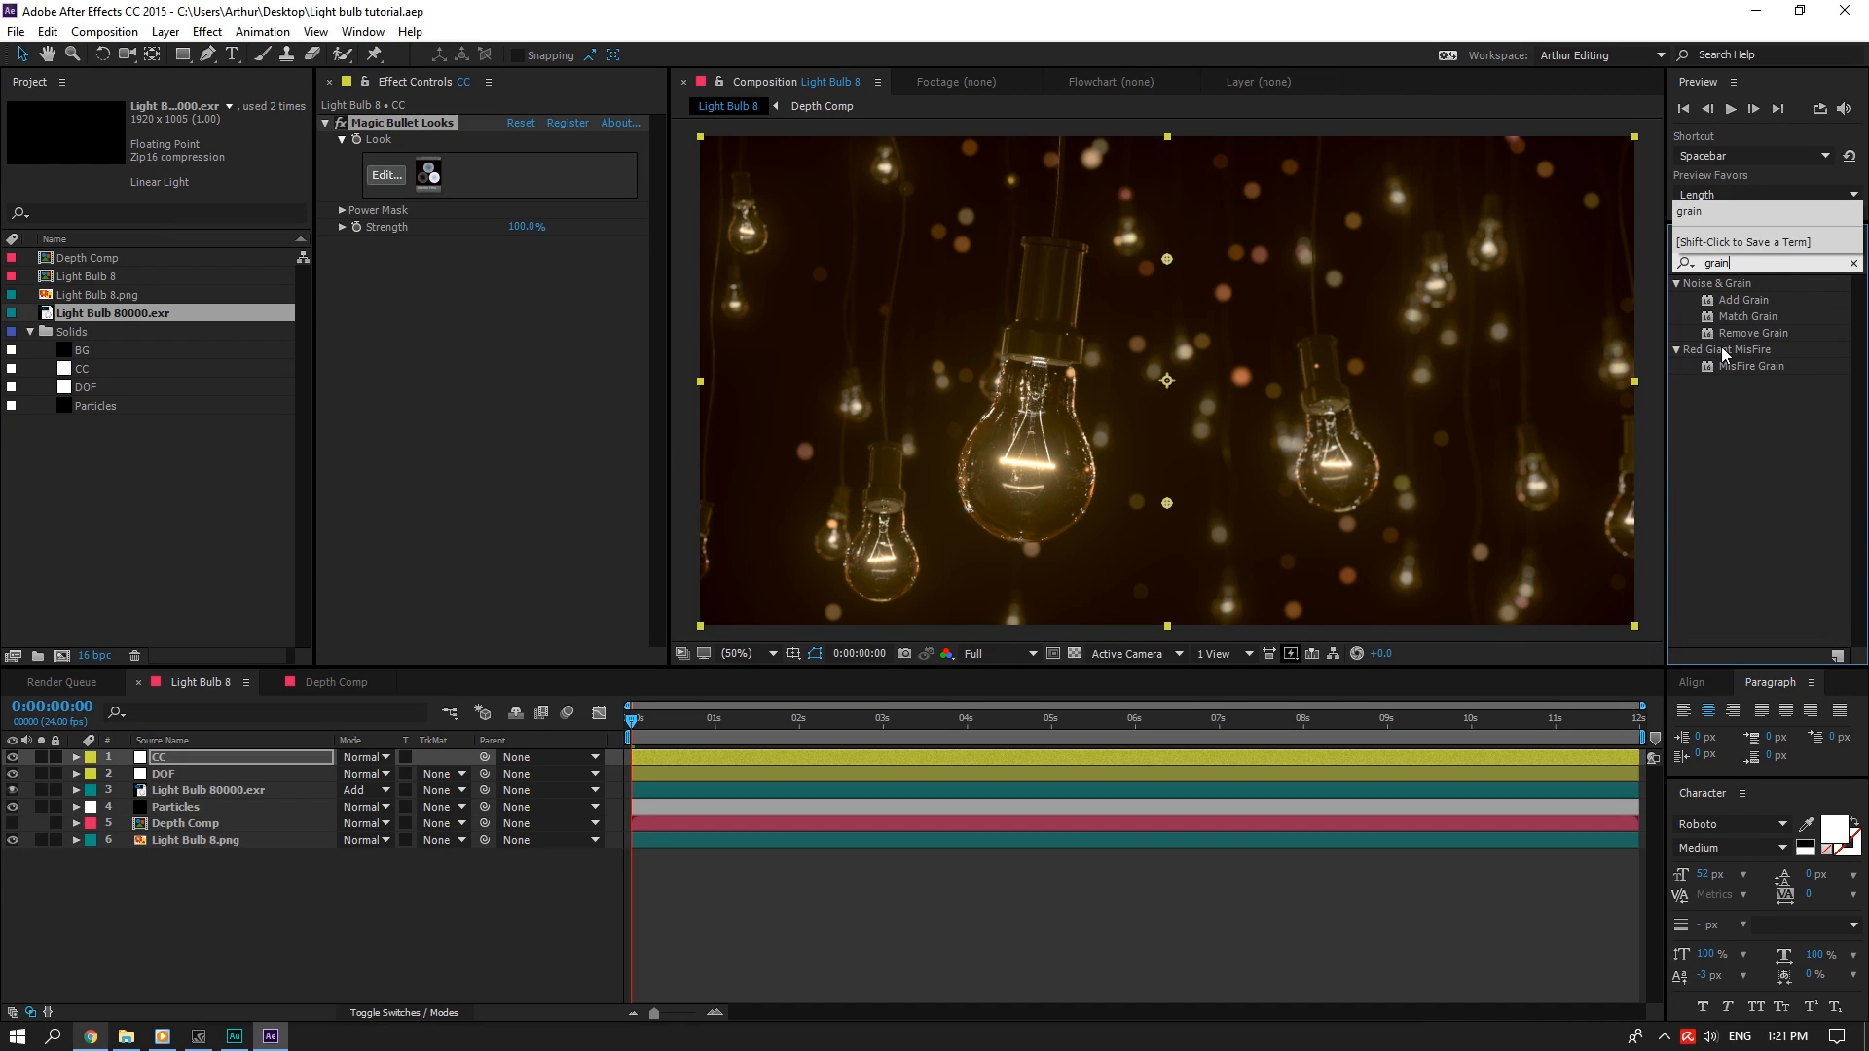
{"action": "left_click_drag", "start_coordinate": [1743, 300], "coordinate": [409, 370]}
{"action": "left_click", "coordinate": [528, 325]}
{"action": "type", "text": ".5"}
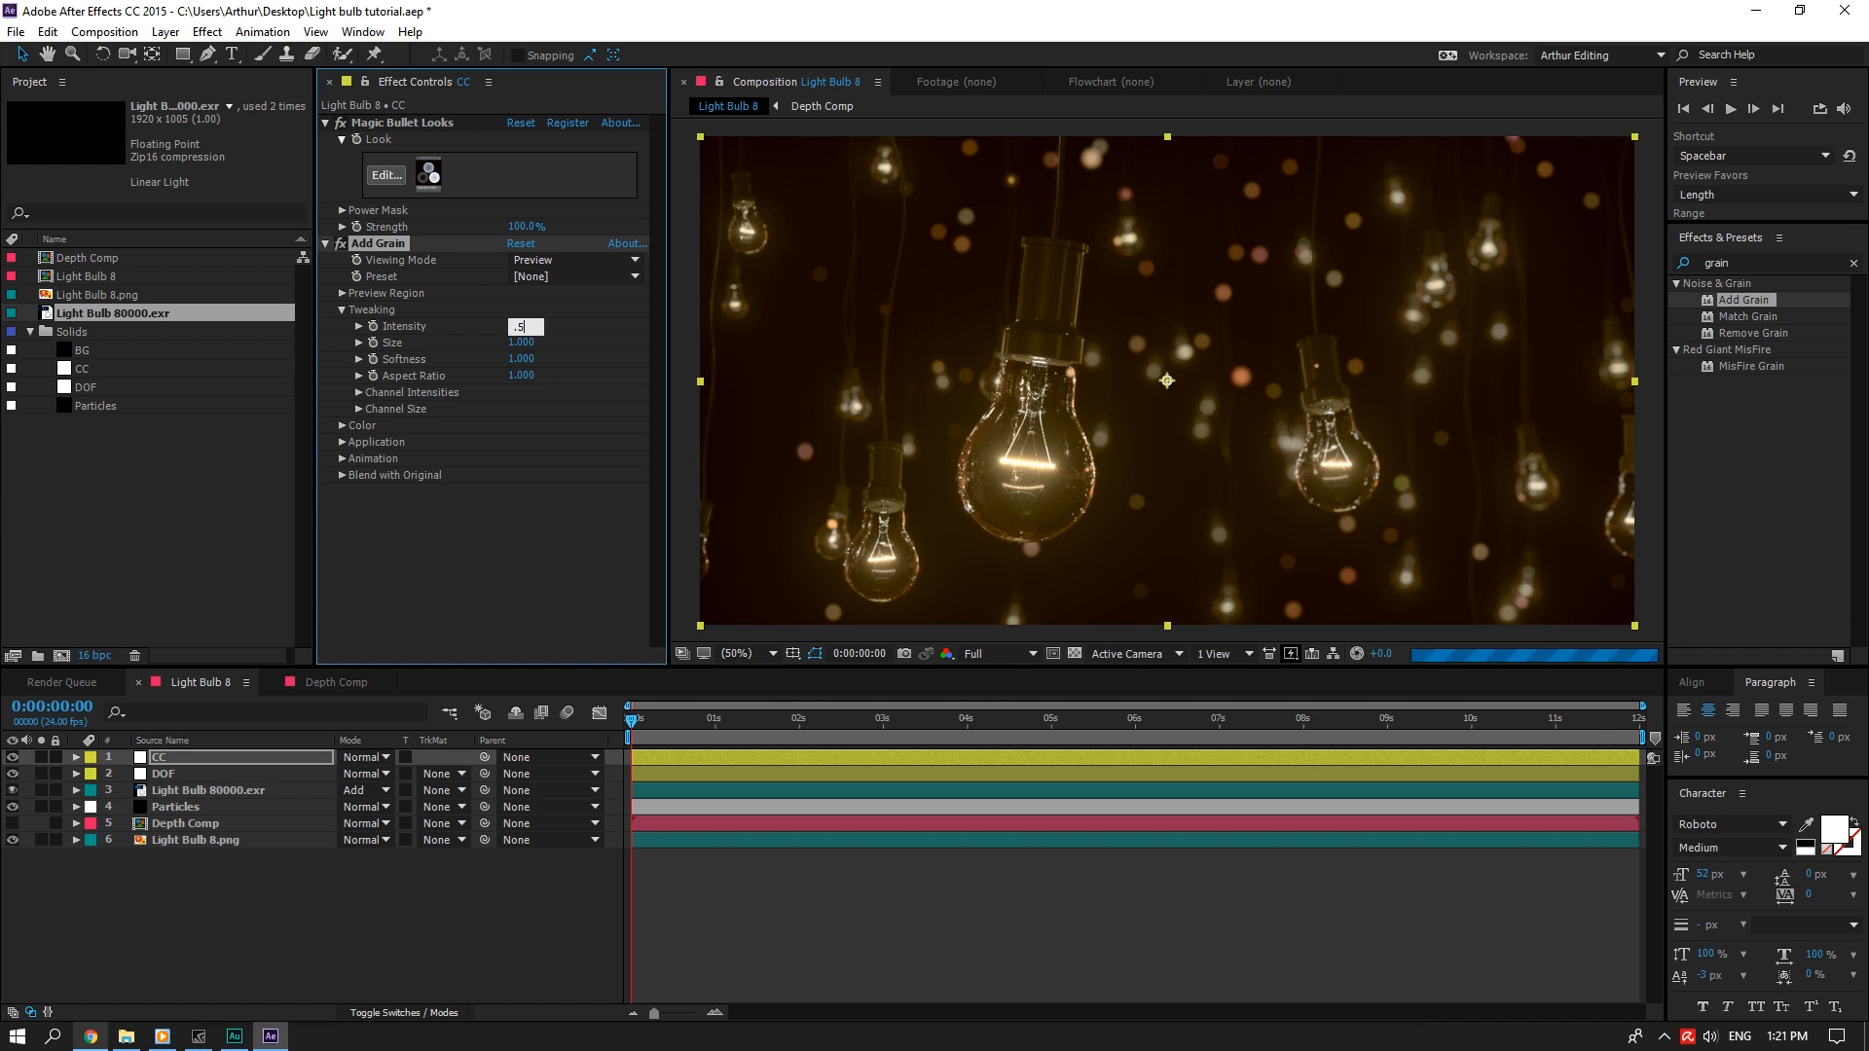
{"action": "left_click", "coordinate": [569, 389]}
Add a new adjustment layer to the Light Bulb 8 composition and rename it CA
{"action": "right_click", "coordinate": [209, 921]}
{"action": "mouse_move", "coordinate": [299, 741]}
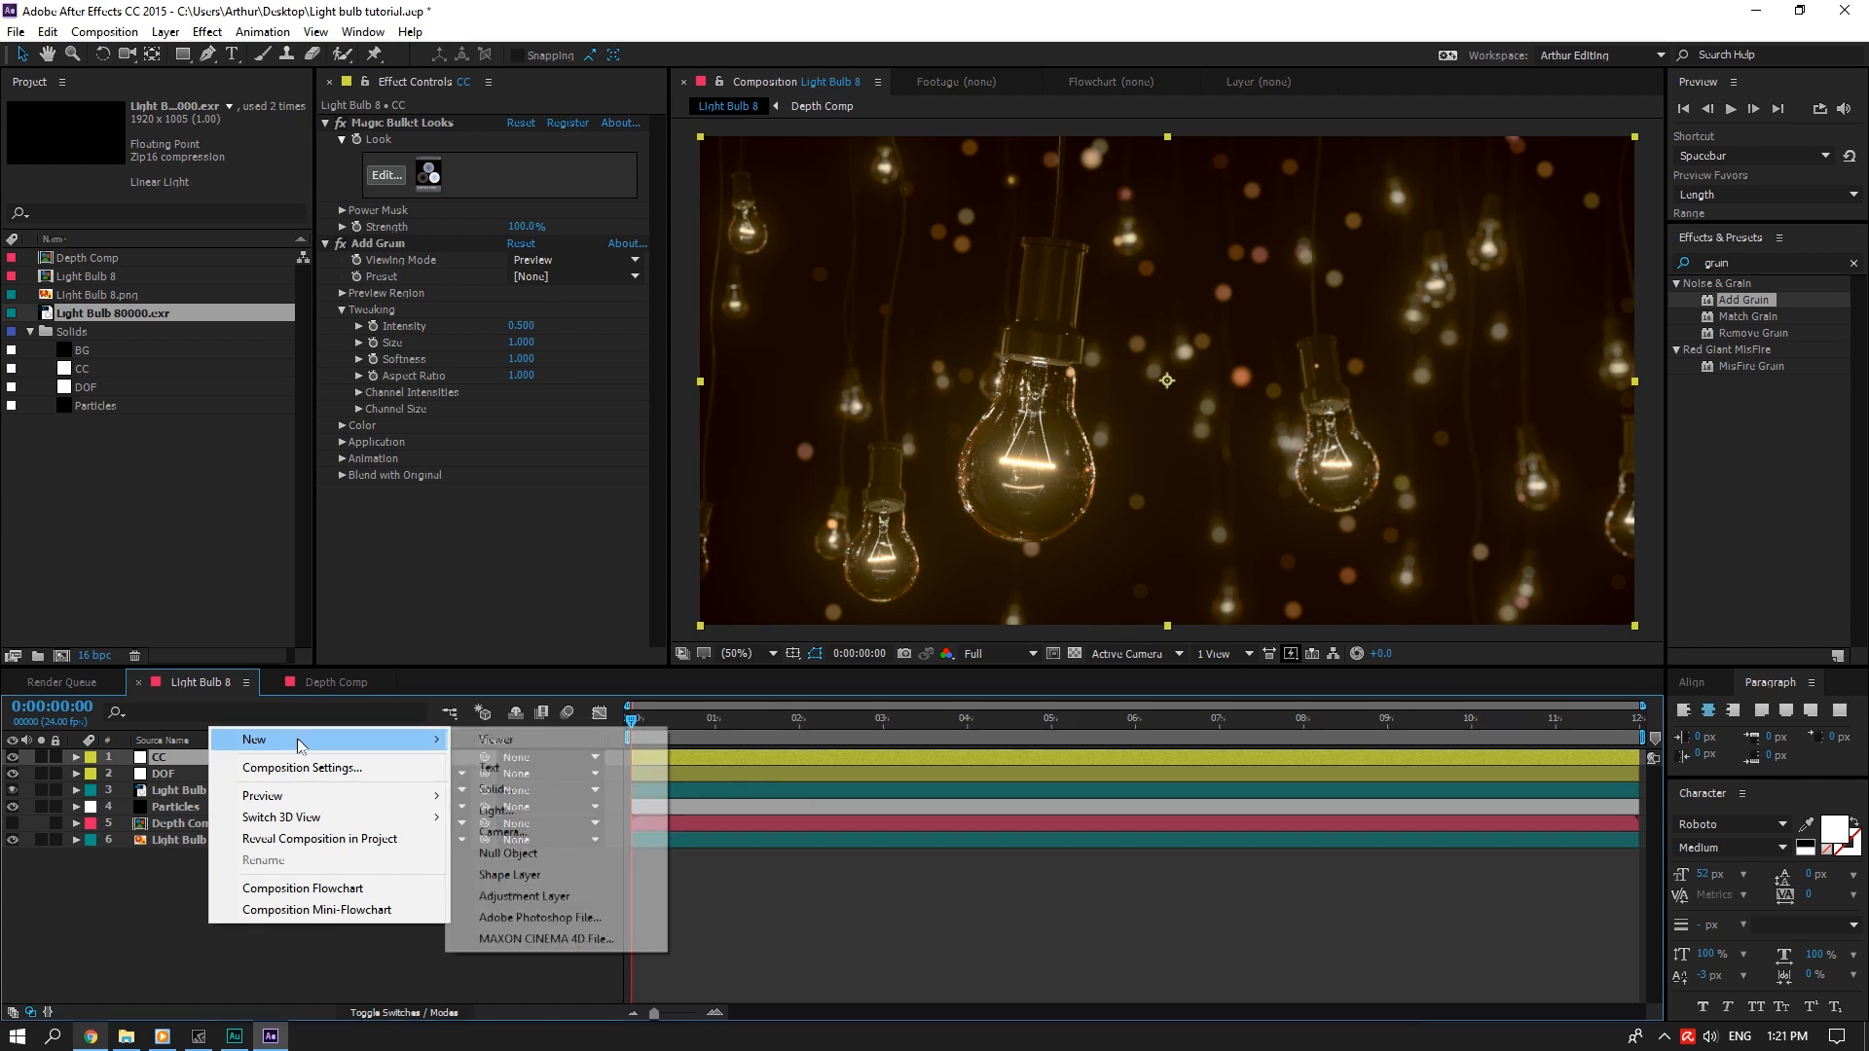
{"action": "left_click", "coordinate": [524, 896]}
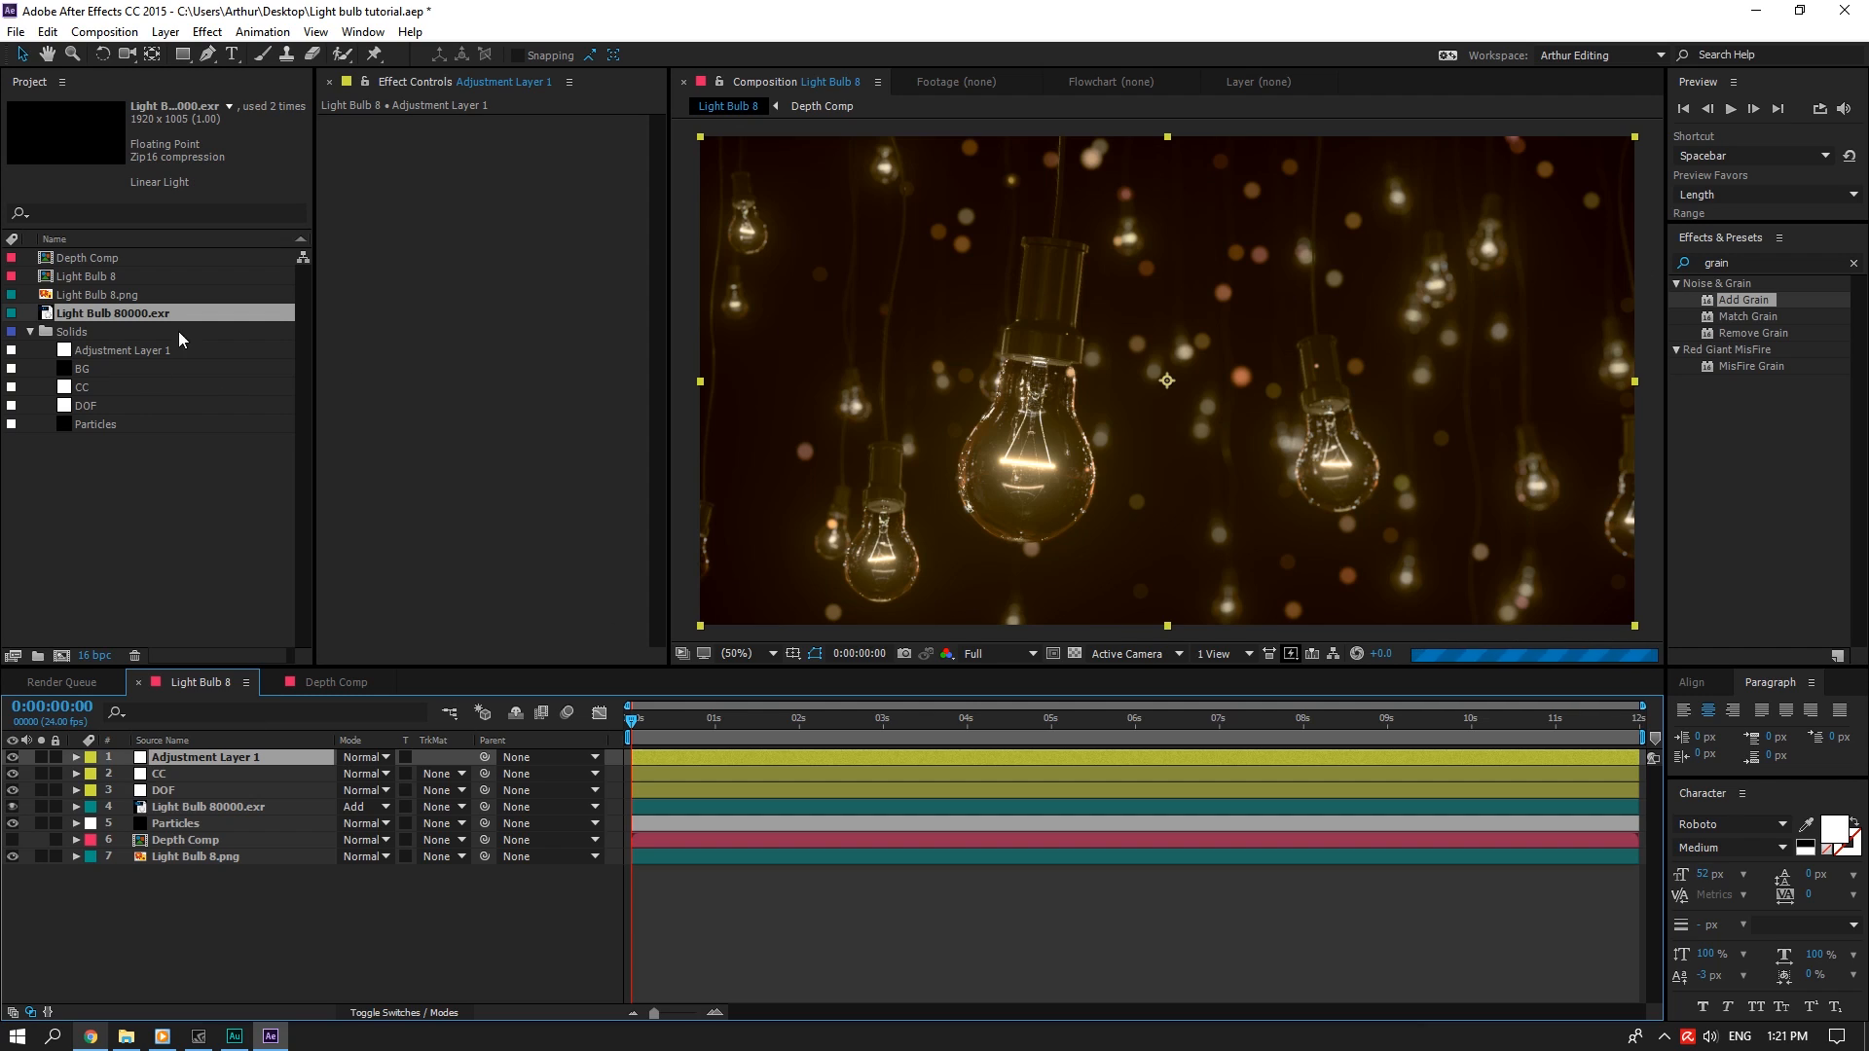
{"action": "right_click", "coordinate": [145, 353]}
{"action": "left_click", "coordinate": [230, 601]}
{"action": "type", "text": "C"}
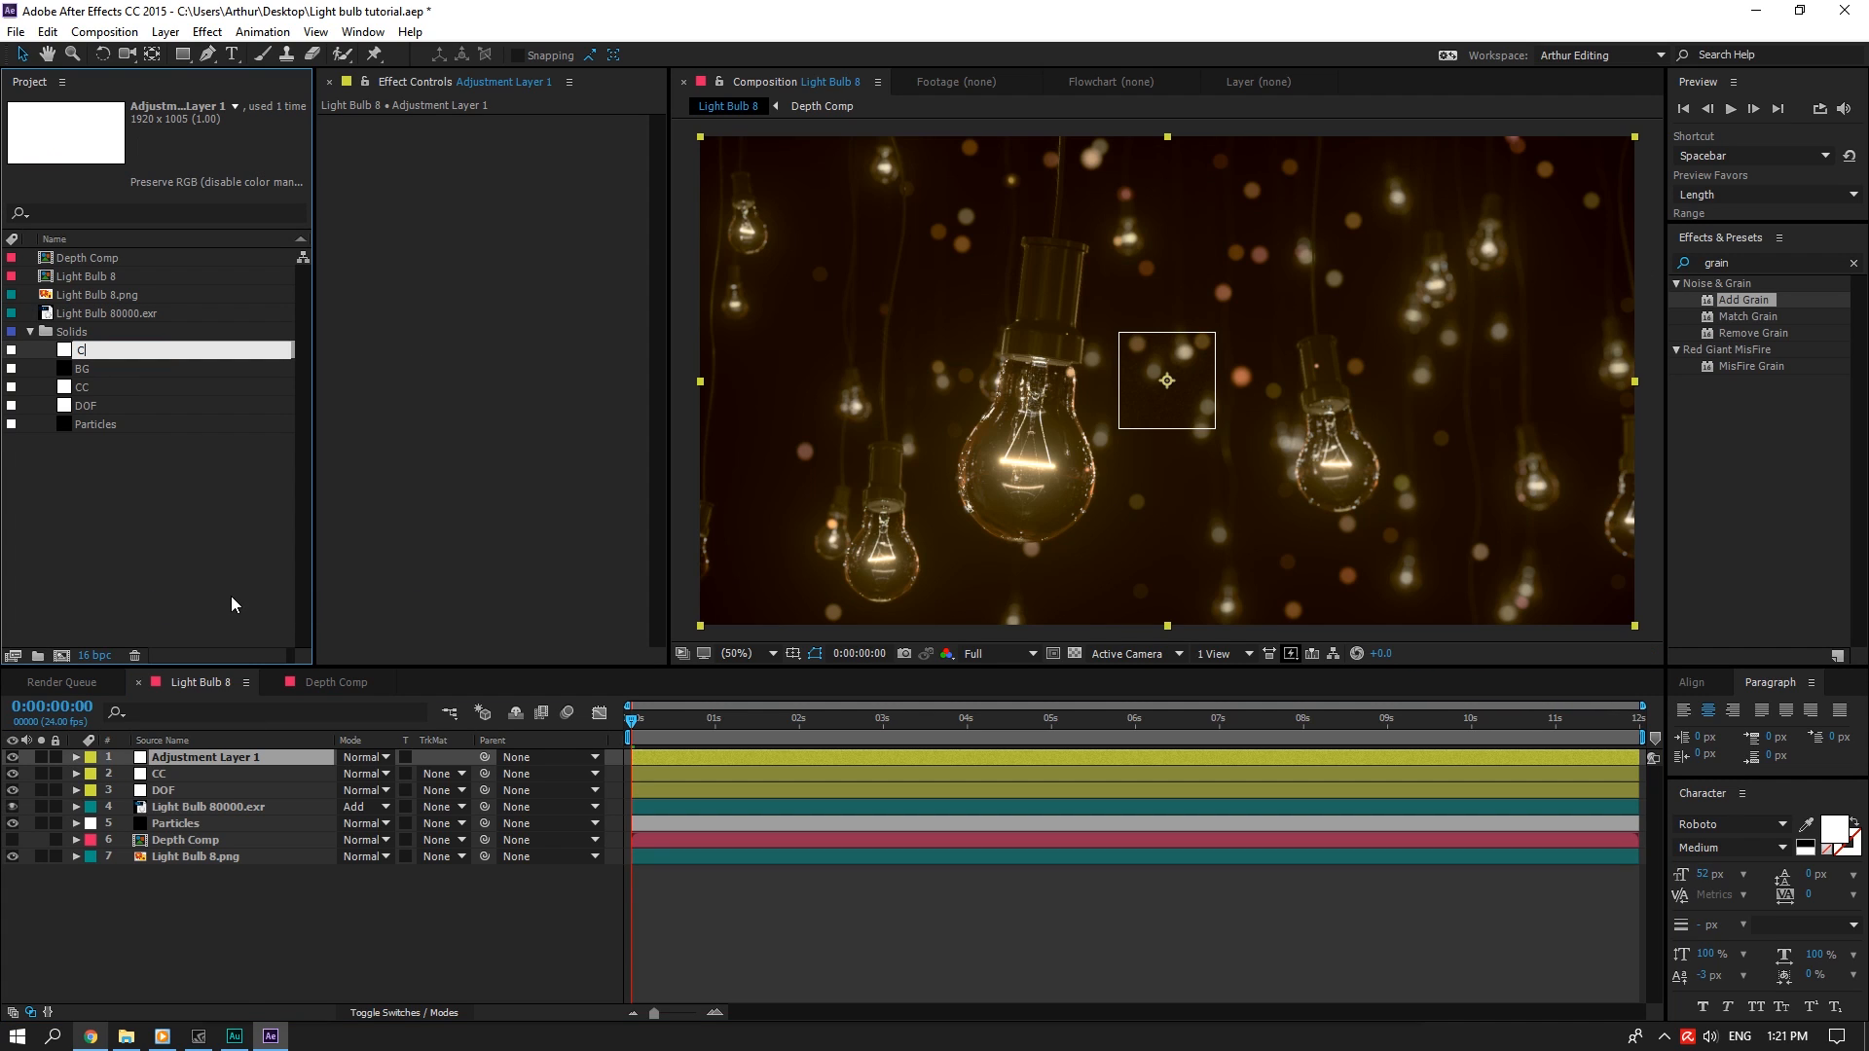
{"action": "type", "text": "A"}
{"action": "key", "text": "Return"}
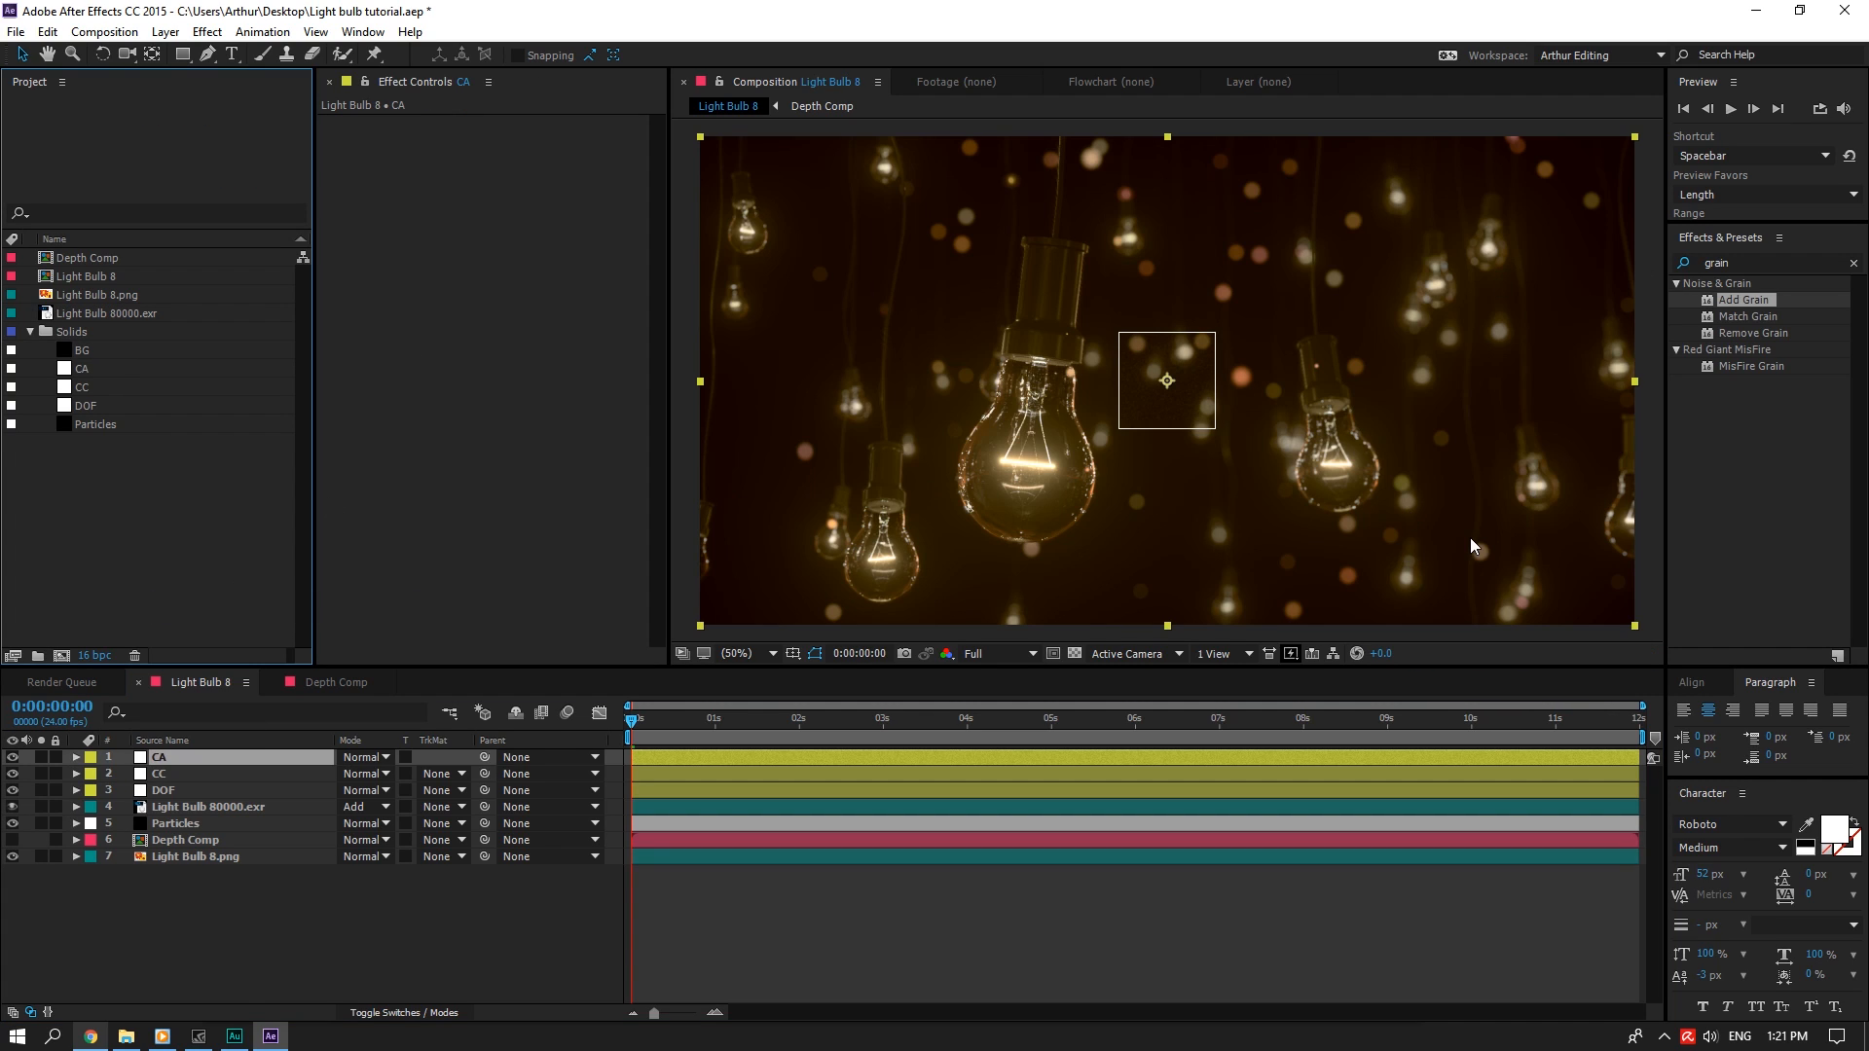
Set the viewing mode of the CC layer's Add Grain effect to Final Output
{"action": "left_click", "coordinate": [1705, 261]}
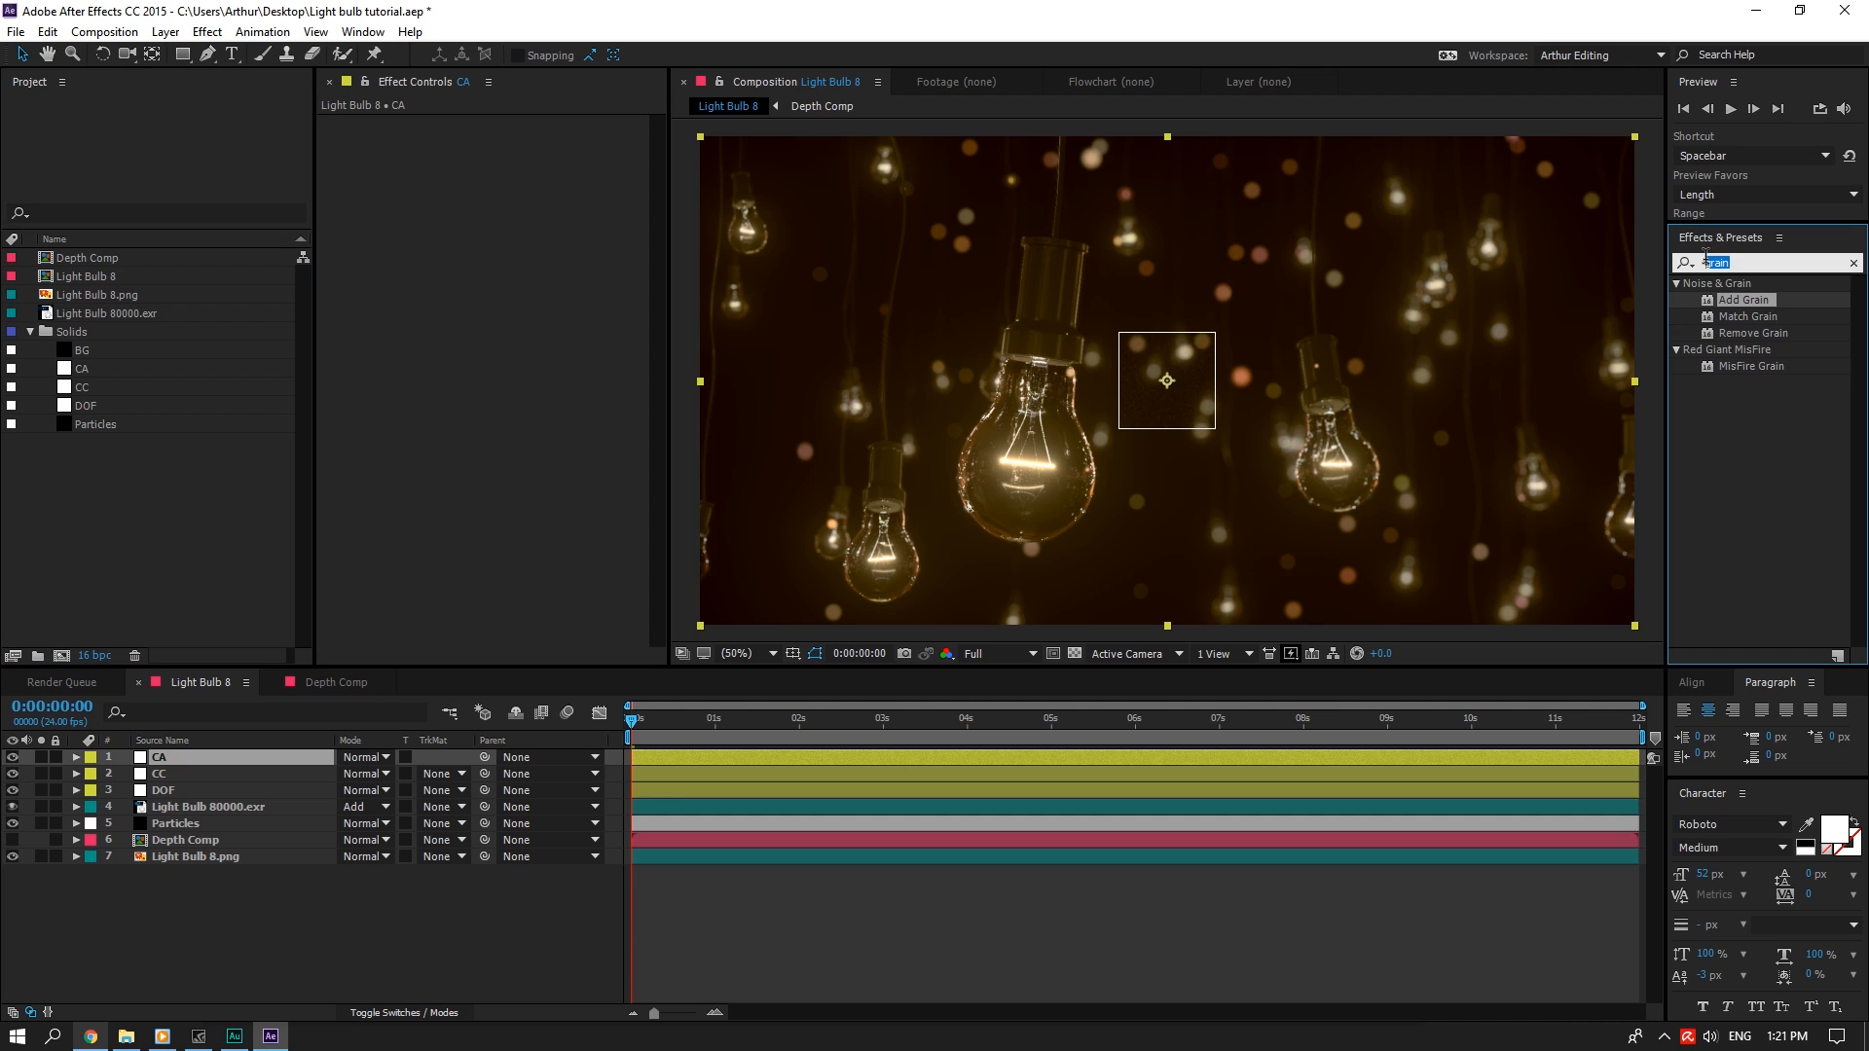
{"action": "left_click", "coordinate": [195, 773]}
{"action": "left_click", "coordinate": [560, 260]}
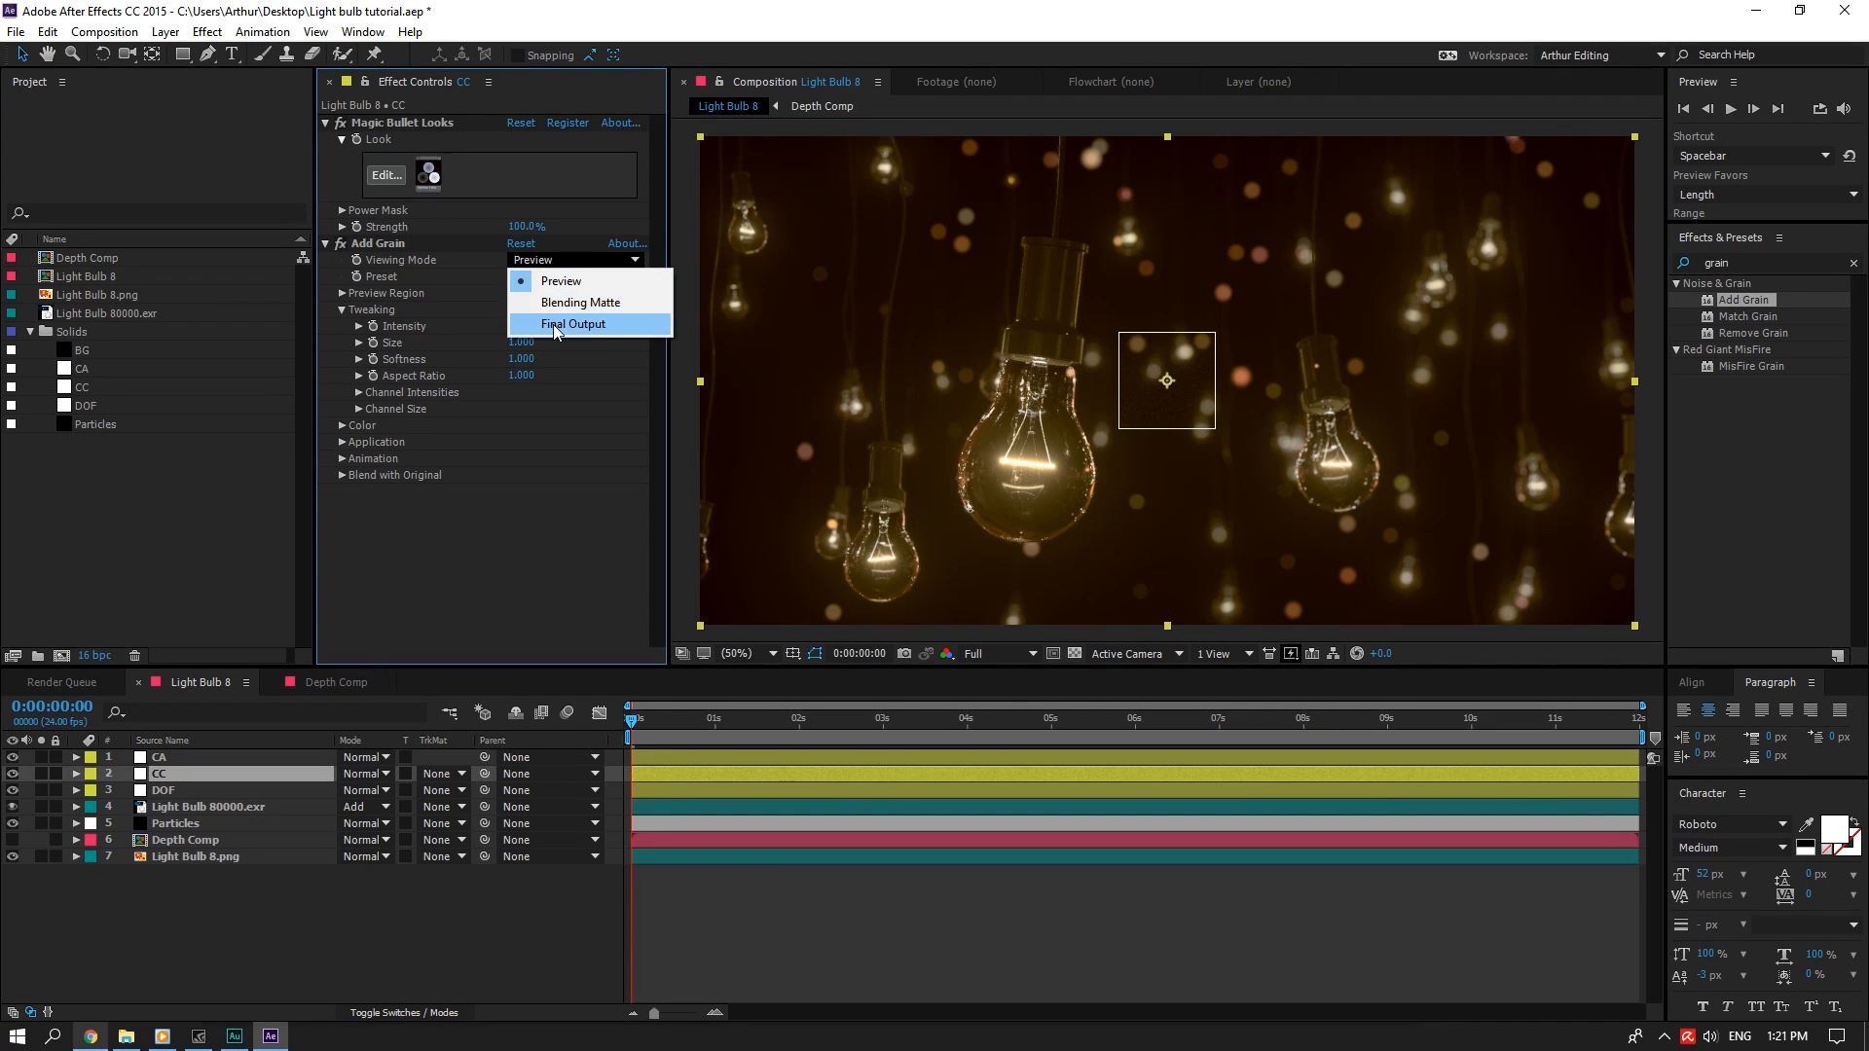
{"action": "left_click", "coordinate": [552, 324]}
Apply Magic Bullet Looks to the CA layer and add the Chromatic Aberration tool to the Subject stage
{"action": "left_click_drag", "start_coordinate": [1735, 263], "coordinate": [198, 758]}
{"action": "type", "text": "look"}
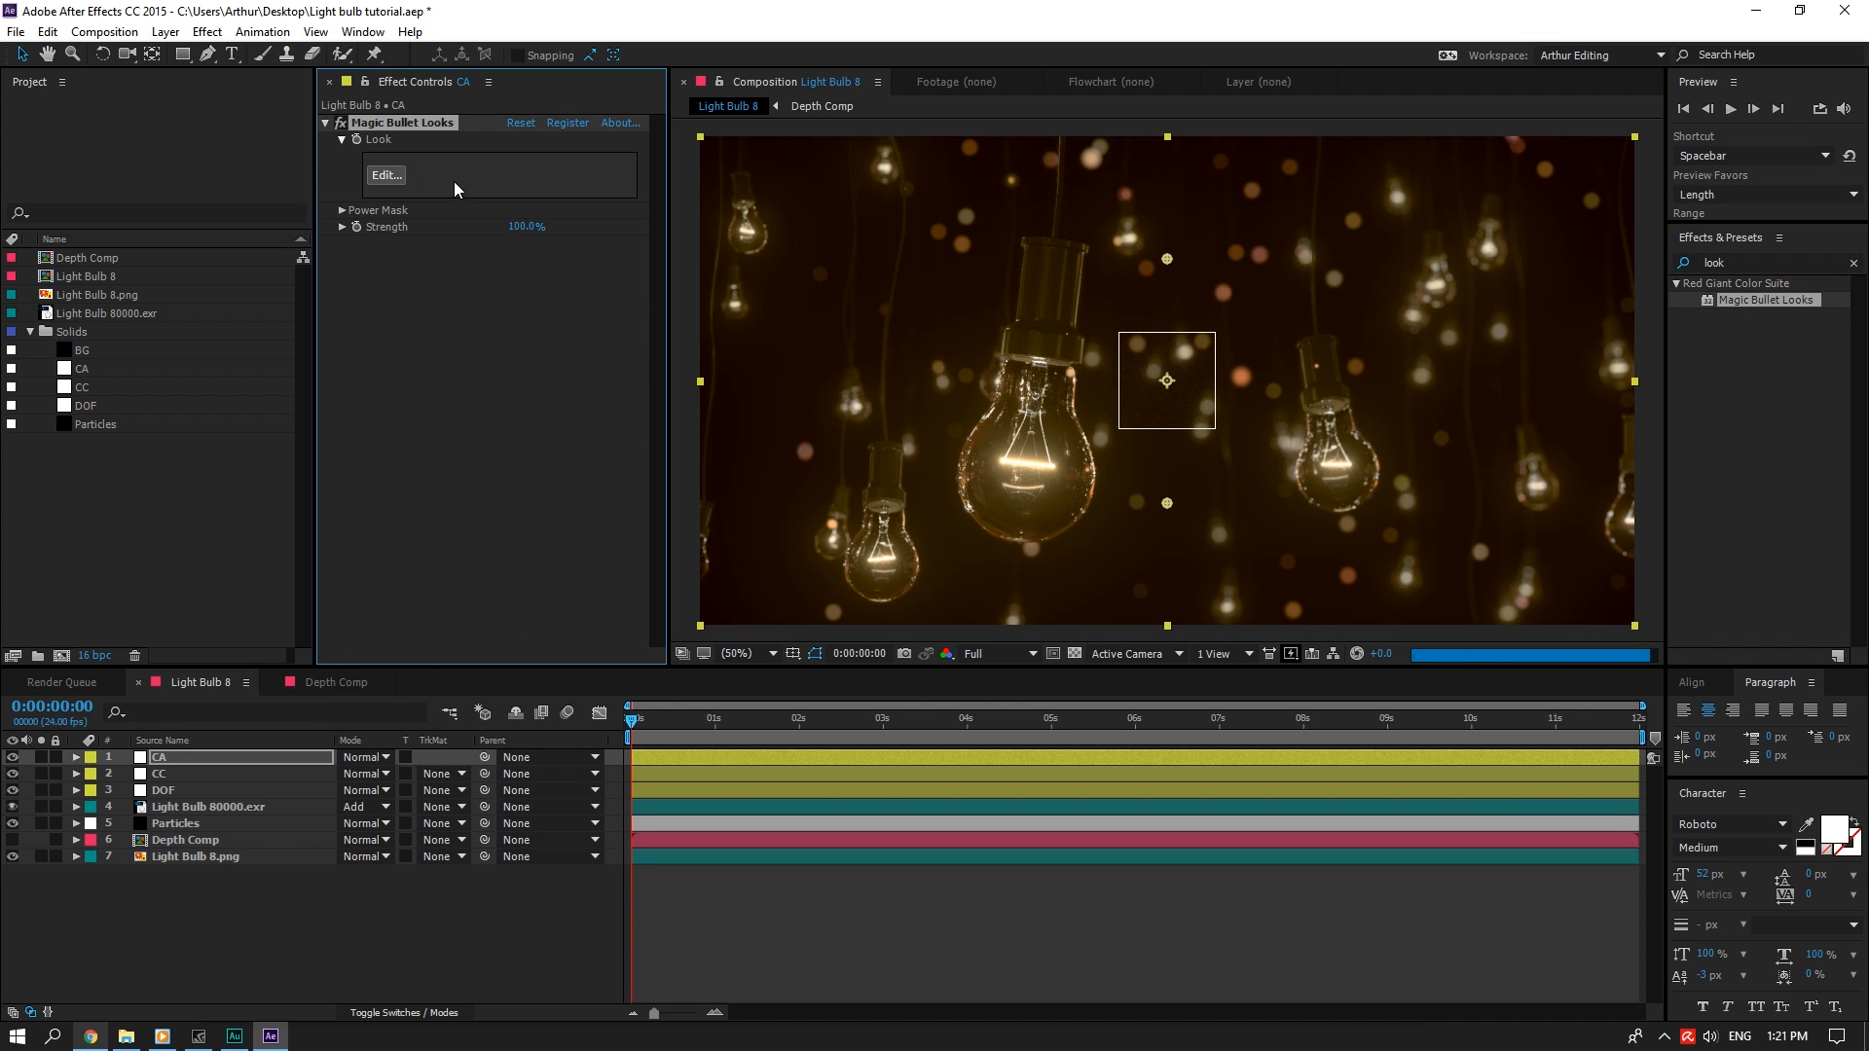
{"action": "left_click", "coordinate": [393, 176]}
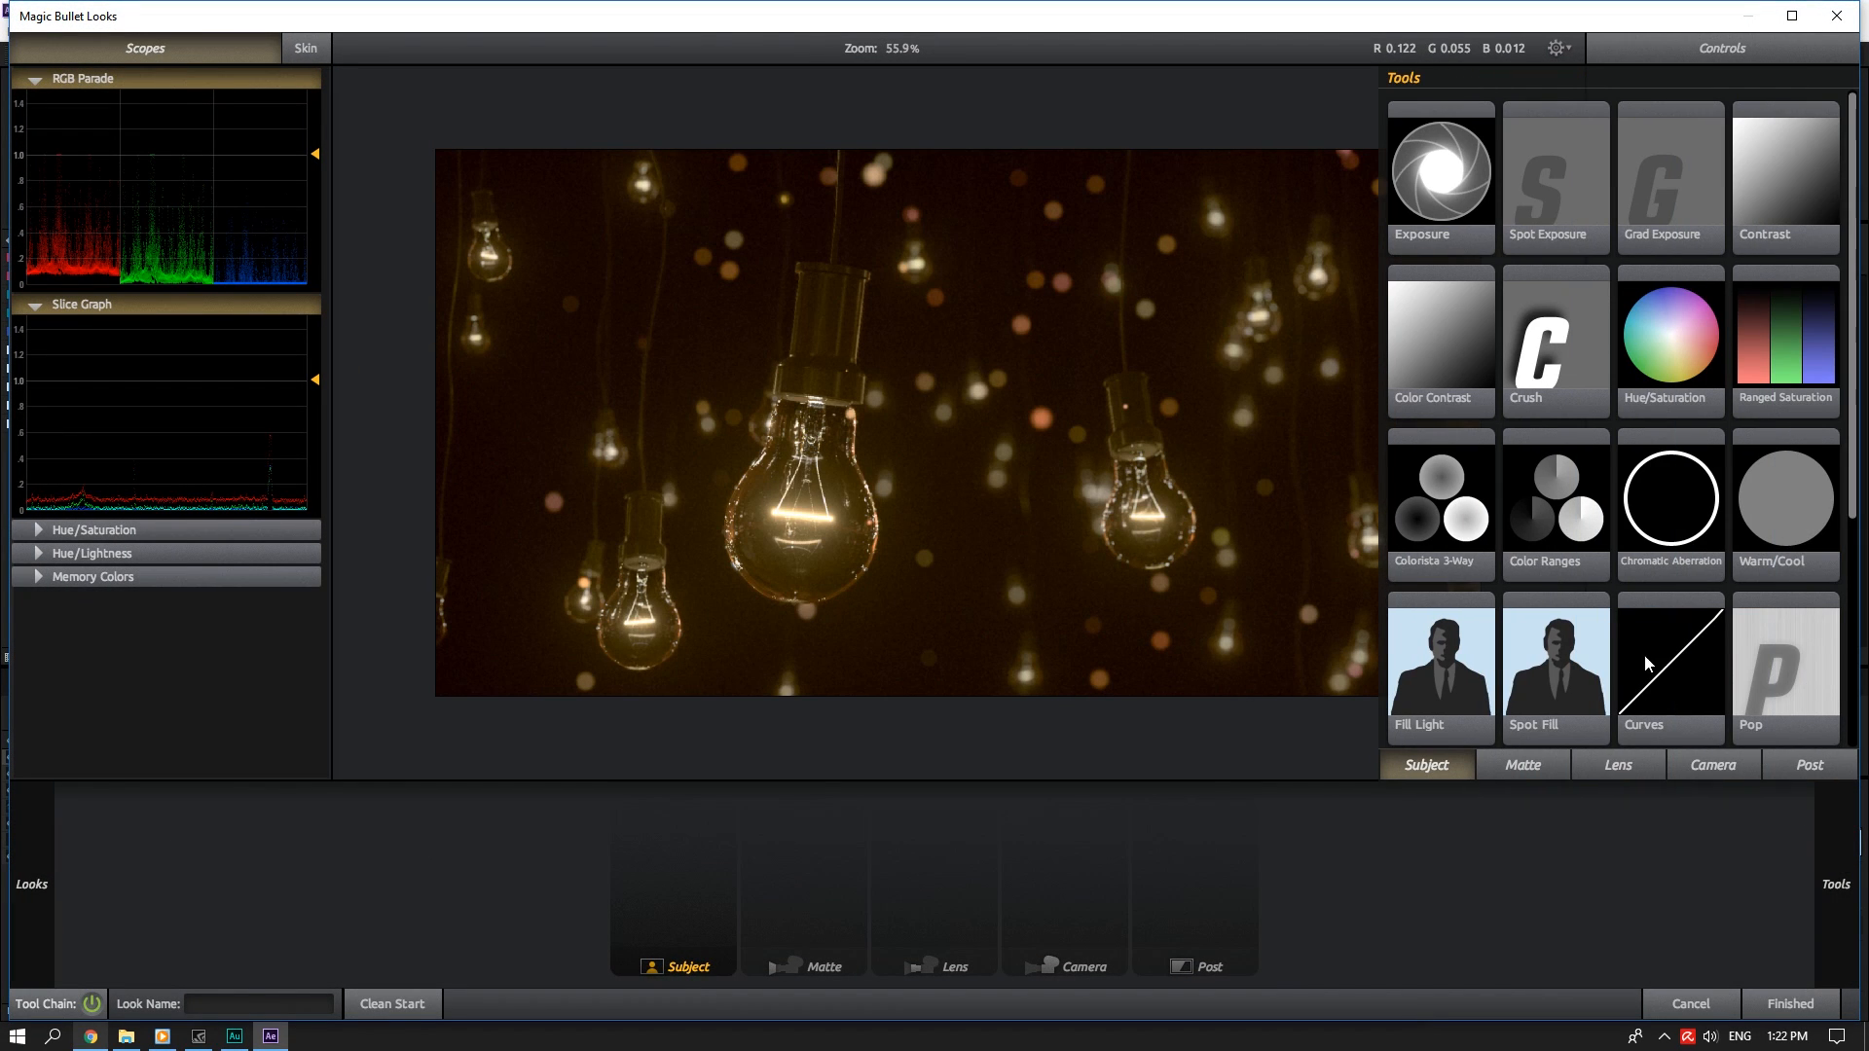
{"action": "double_click", "coordinate": [1685, 543]}
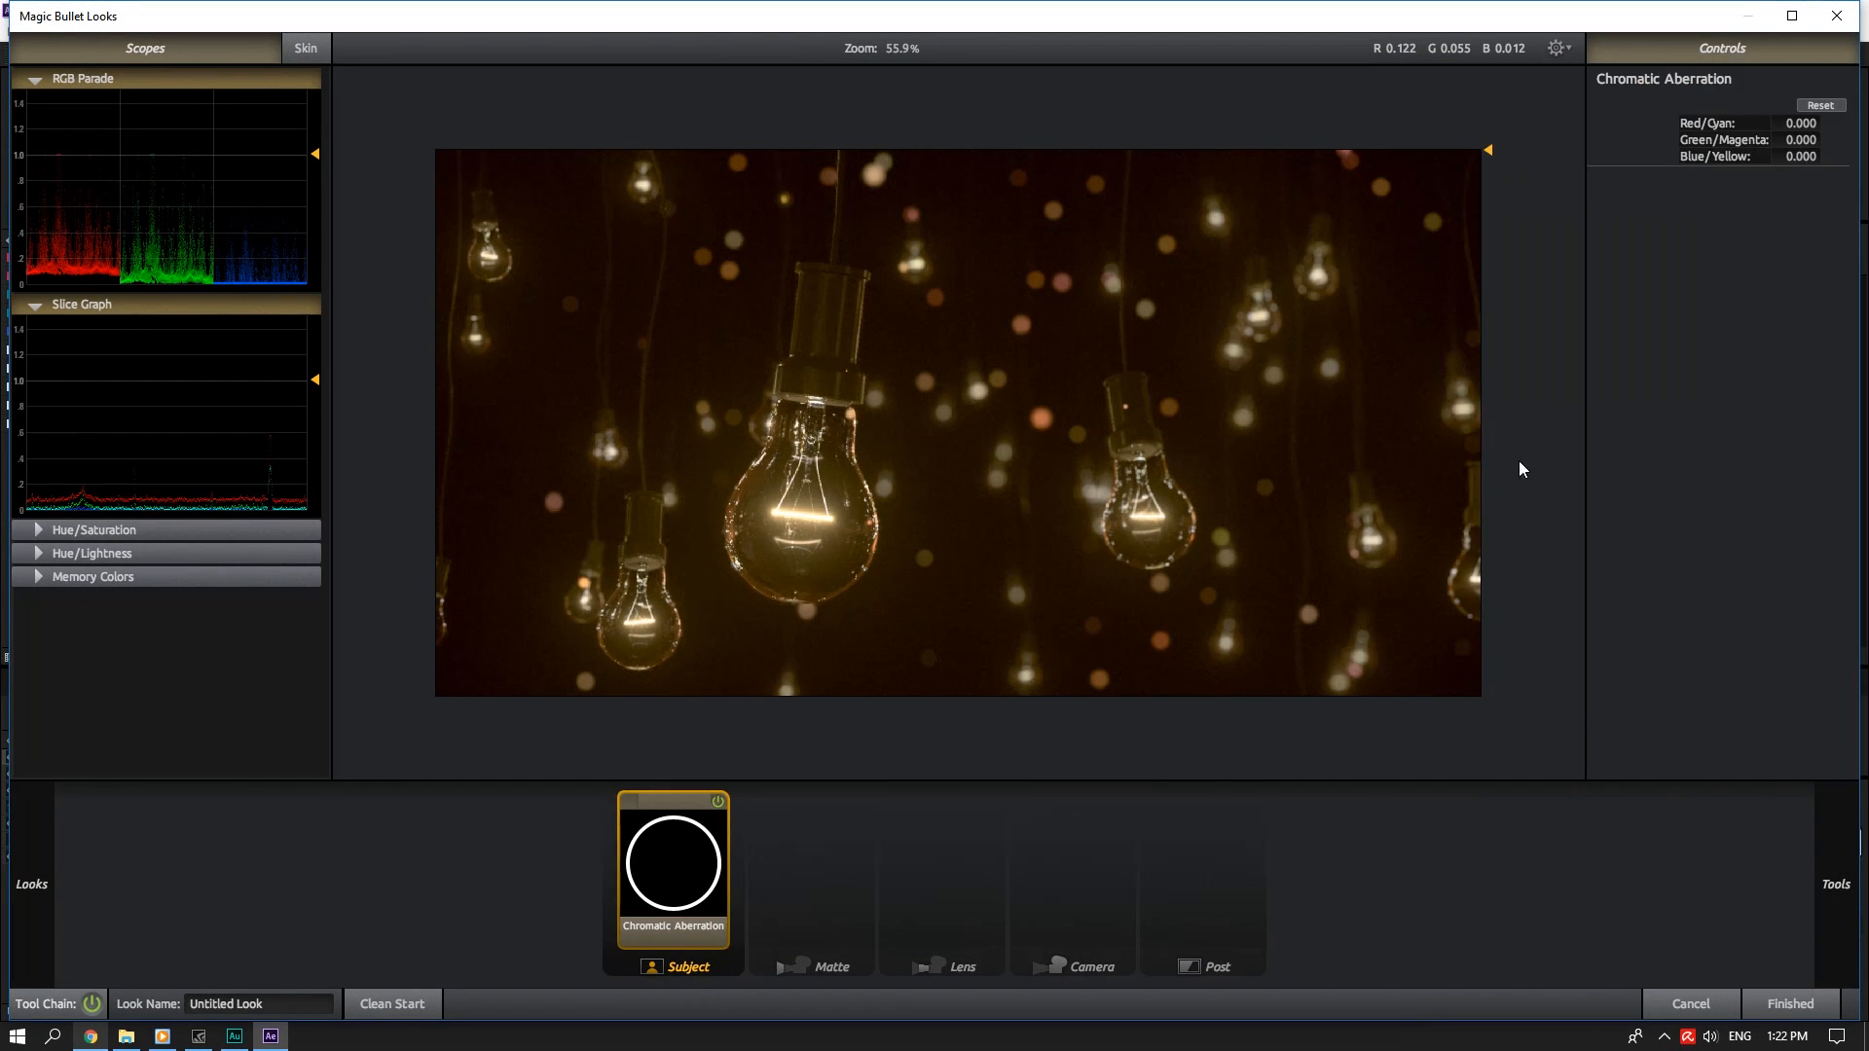
Set Chromatic Aberration to Red/Cyan +0.970 and Green/Magenta -0.280, apply the look and save the project
{"action": "left_click_drag", "start_coordinate": [1789, 124], "coordinate": [1745, 140]}
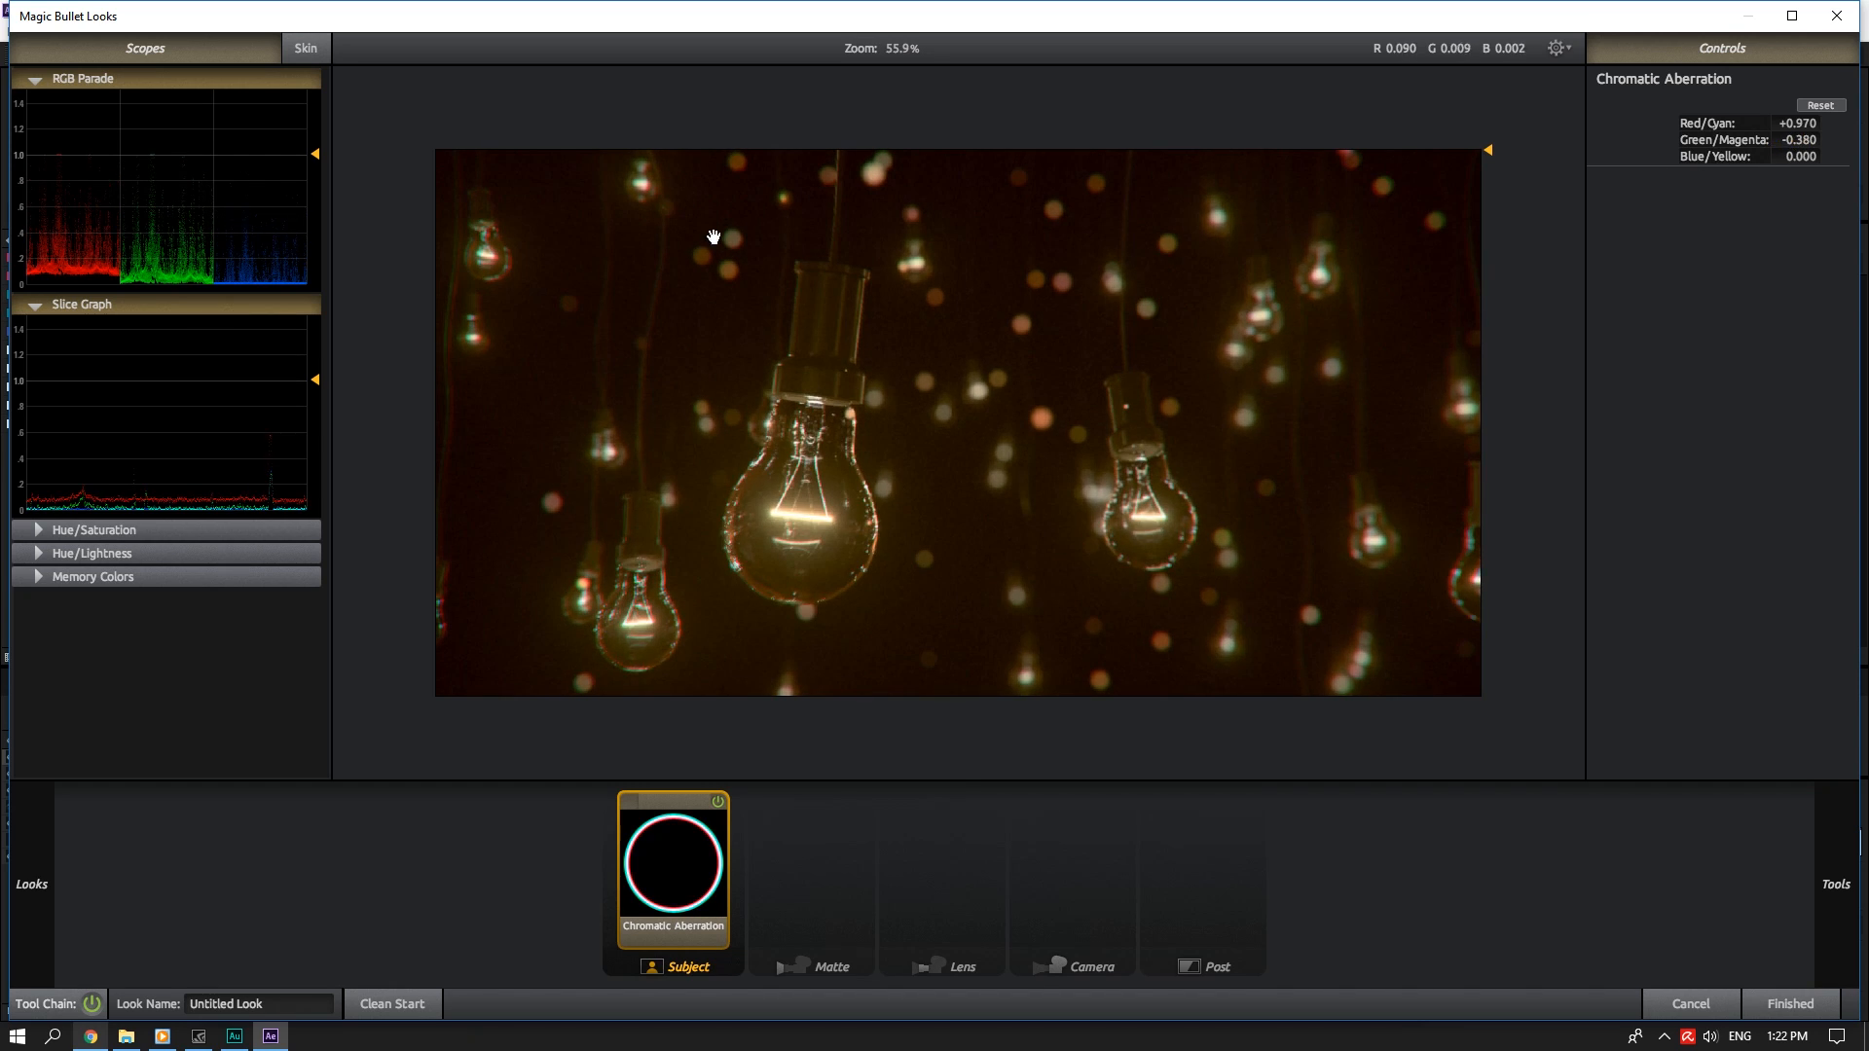
{"action": "mouse_move", "coordinate": [1814, 147]}
{"action": "left_mouse_down"}
{"action": "mouse_move", "coordinate": [1838, 147]}
{"action": "mouse_move", "coordinate": [1800, 140]}
{"action": "left_mouse_up"}
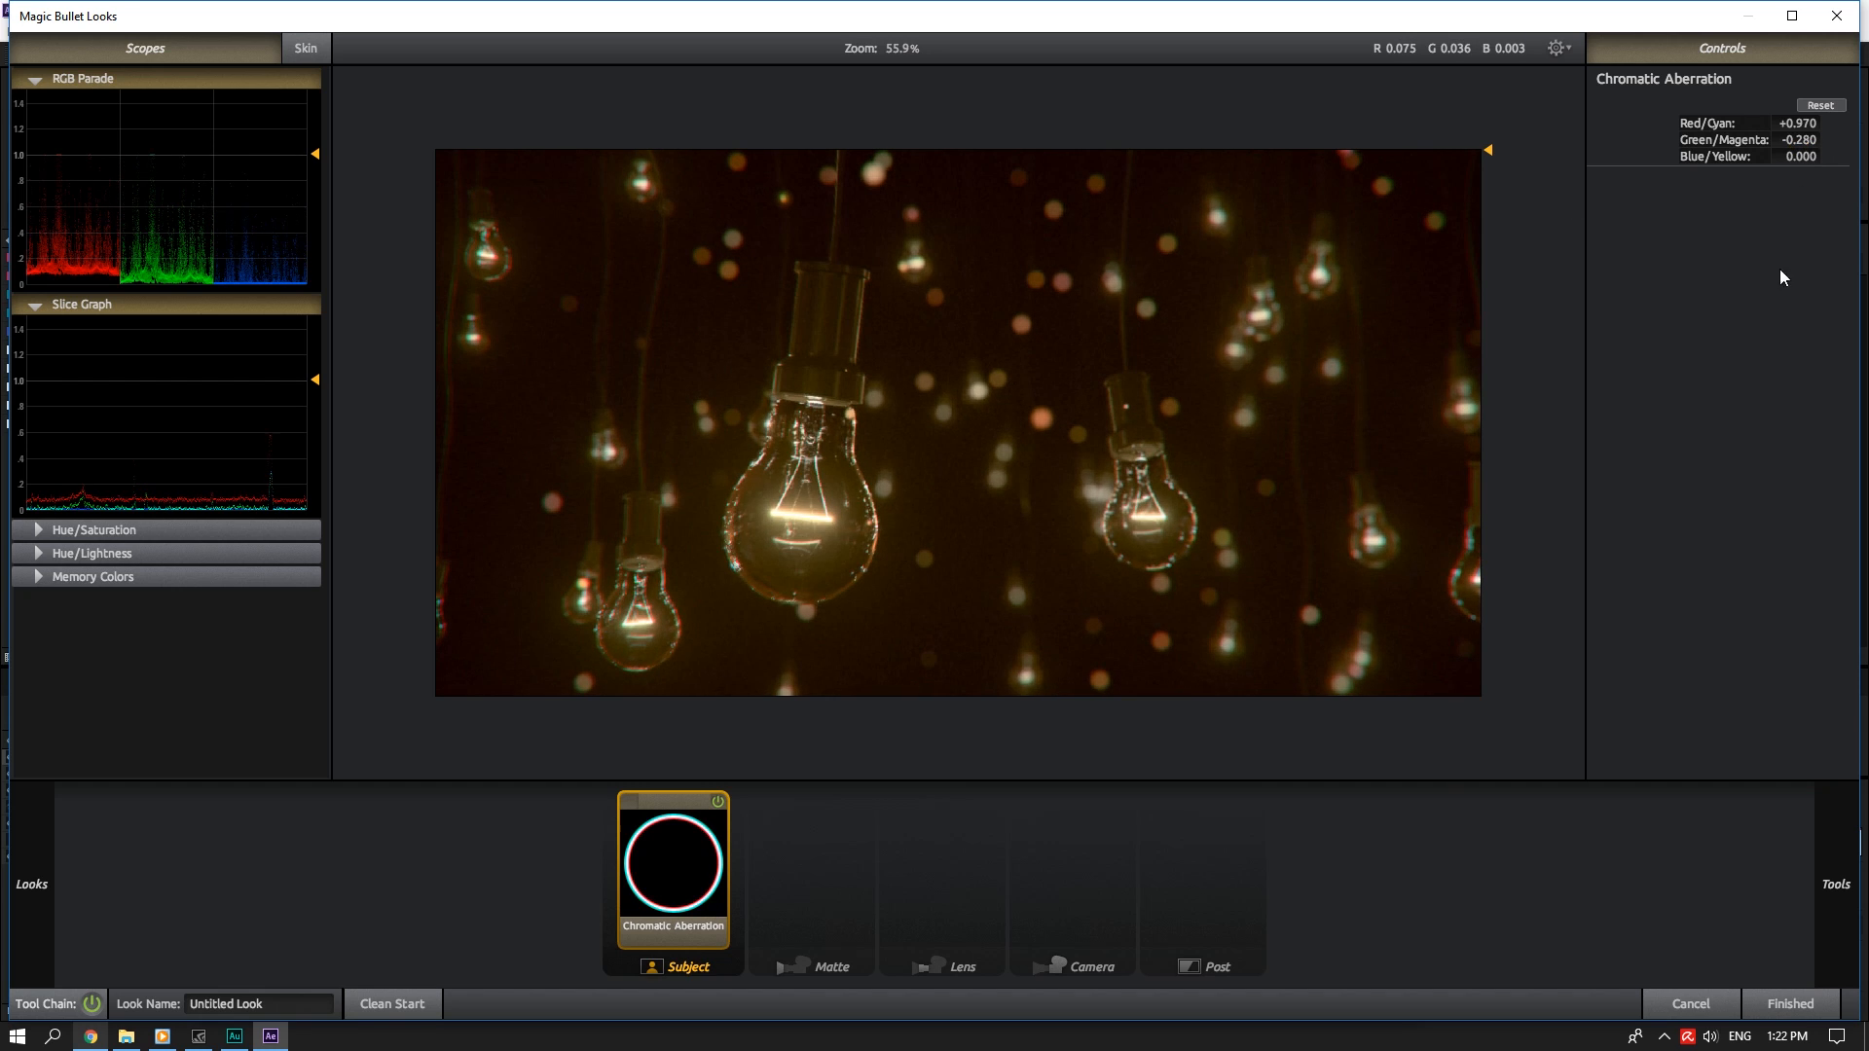
{"action": "left_click", "coordinate": [1811, 1006]}
{"action": "key", "text": "ctrl+s"}
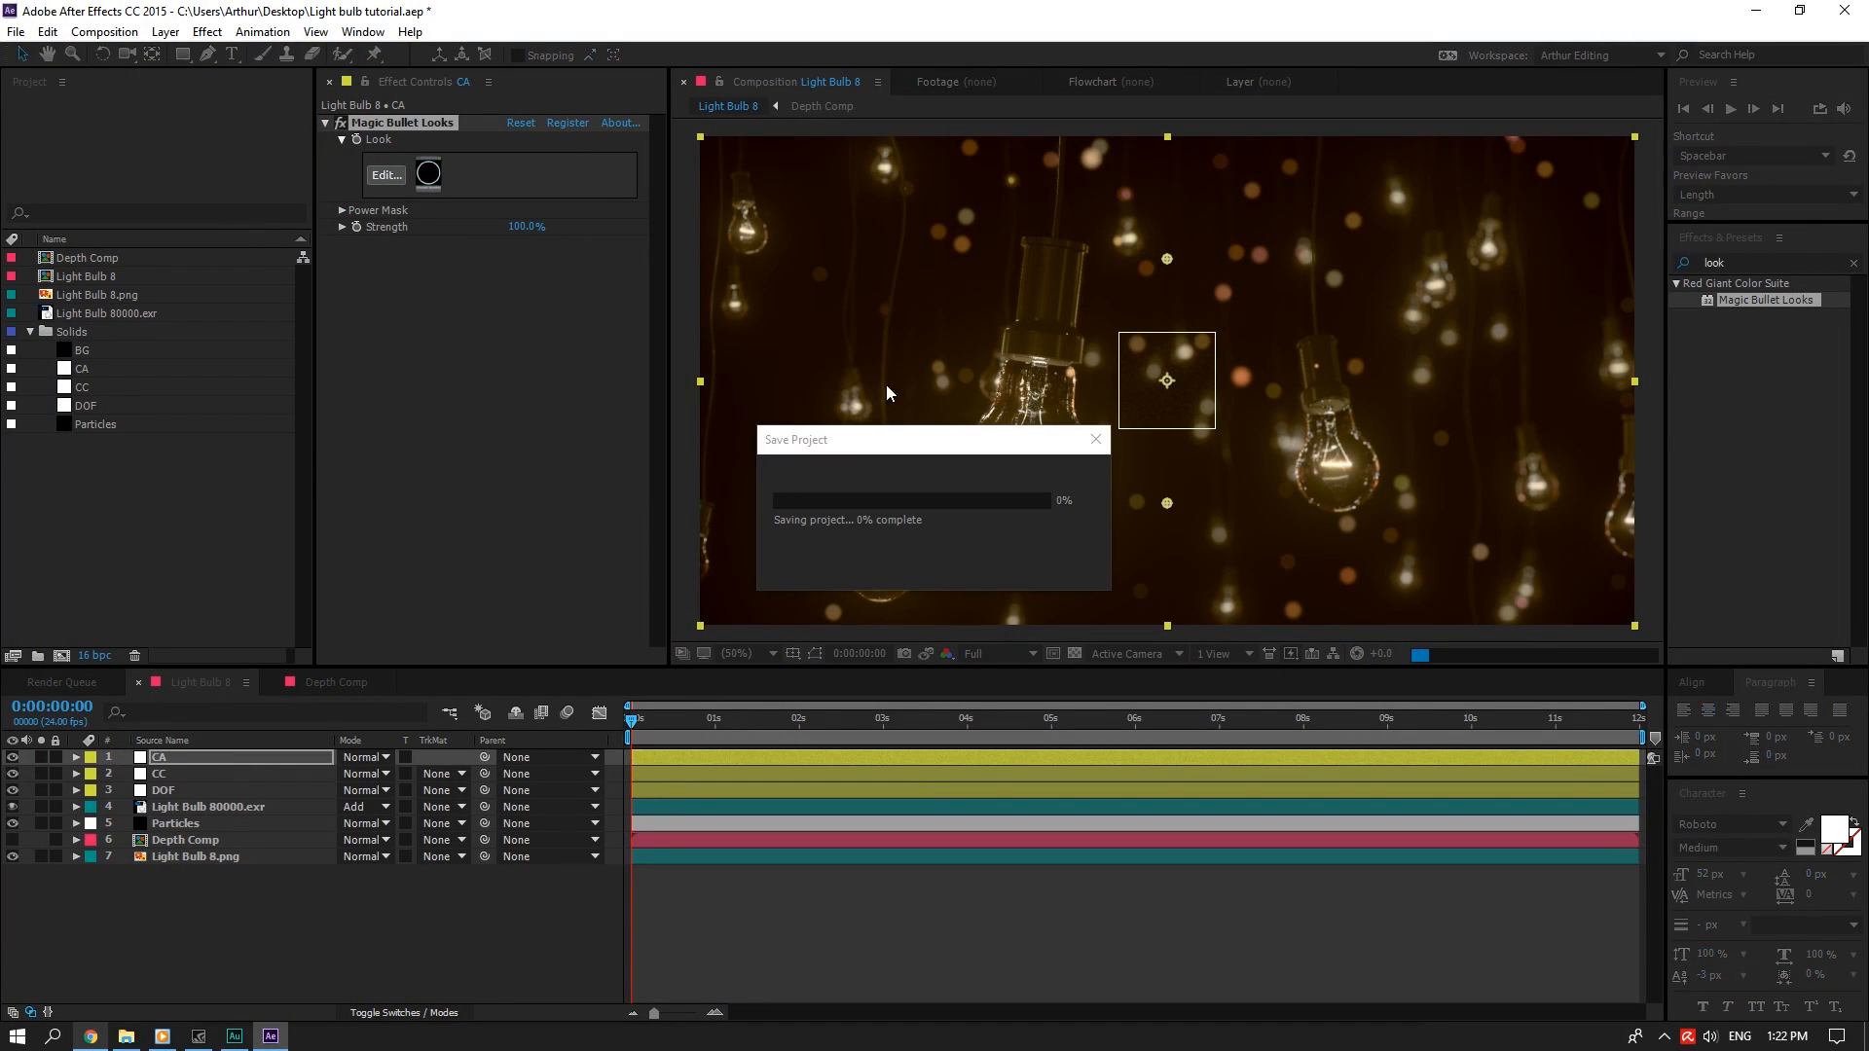
{"action": "left_click", "coordinate": [1854, 264]}
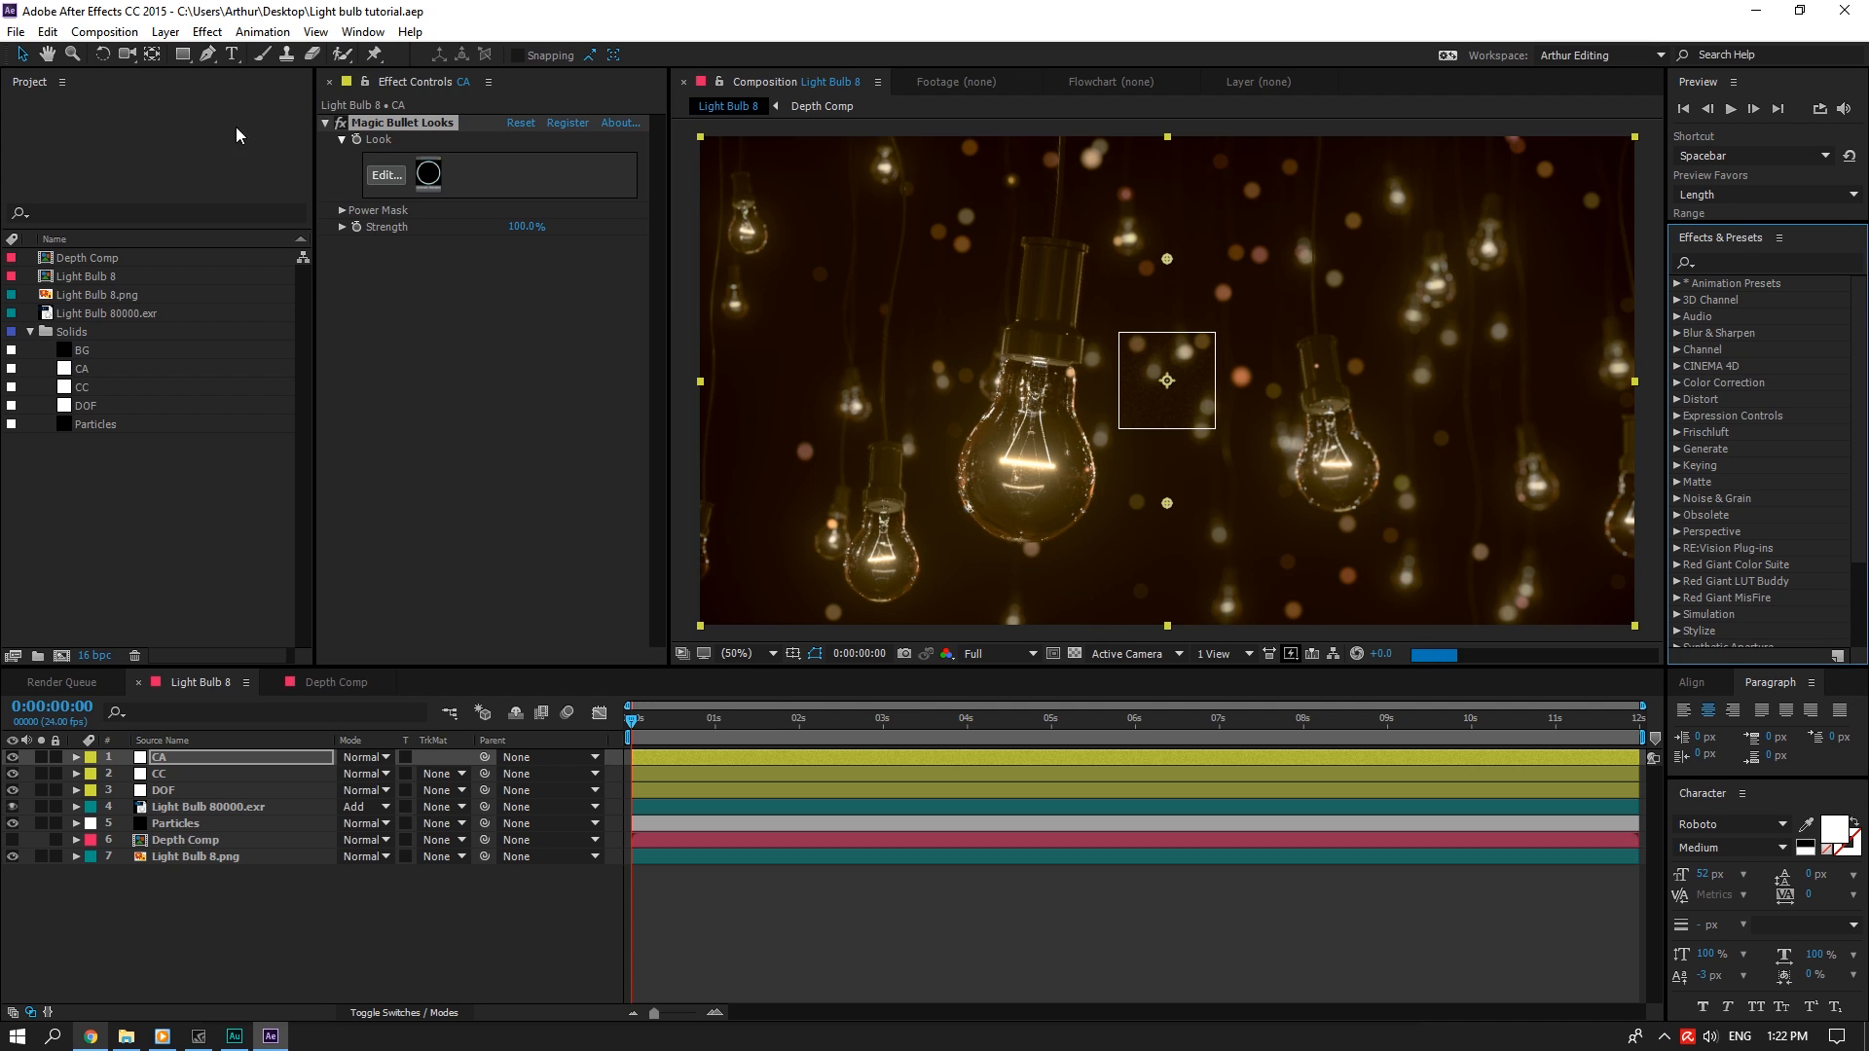
Draw a circular mask on the CA layer, centred on the frame and extending past its upper and lower edges, and invert it
{"action": "left_click", "coordinate": [182, 55]}
{"action": "left_click_drag", "start_coordinate": [182, 58], "coordinate": [251, 105]}
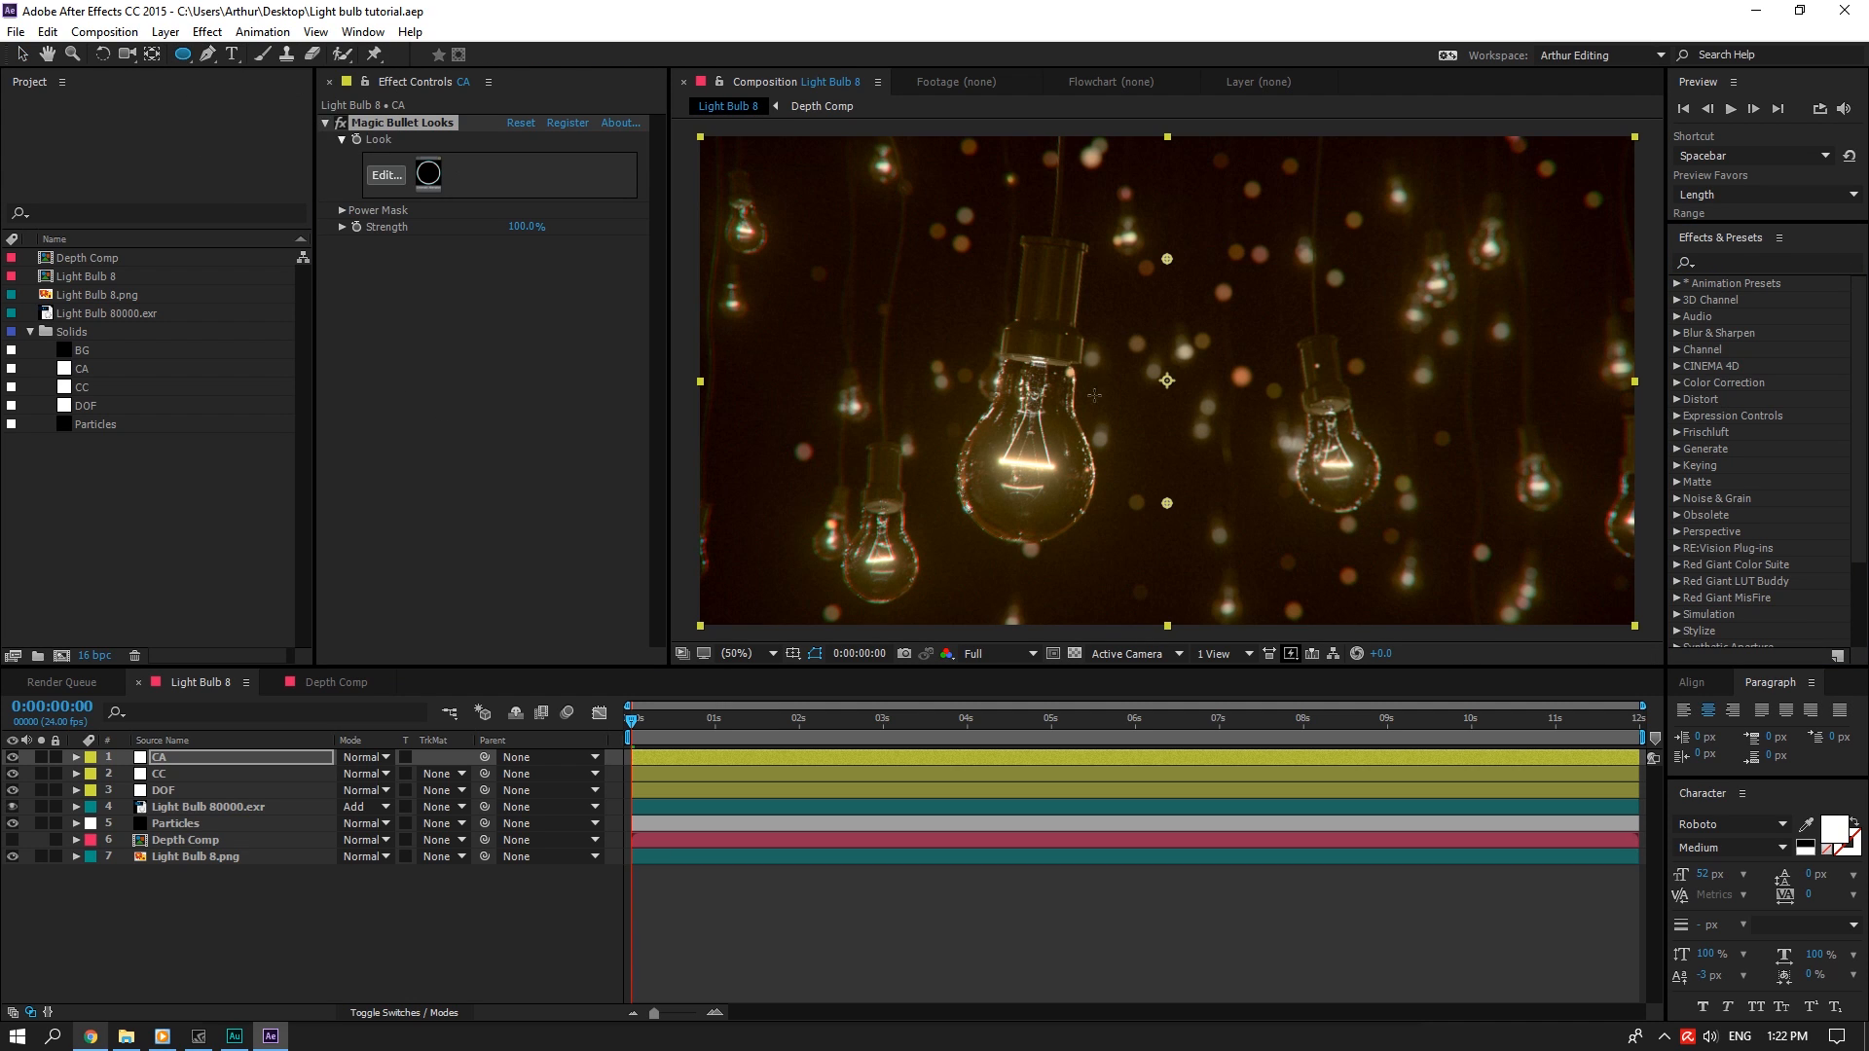
{"action": "left_click_drag", "start_coordinate": [1167, 381], "coordinate": [1499, 713], "text": "ctrl+shift"}
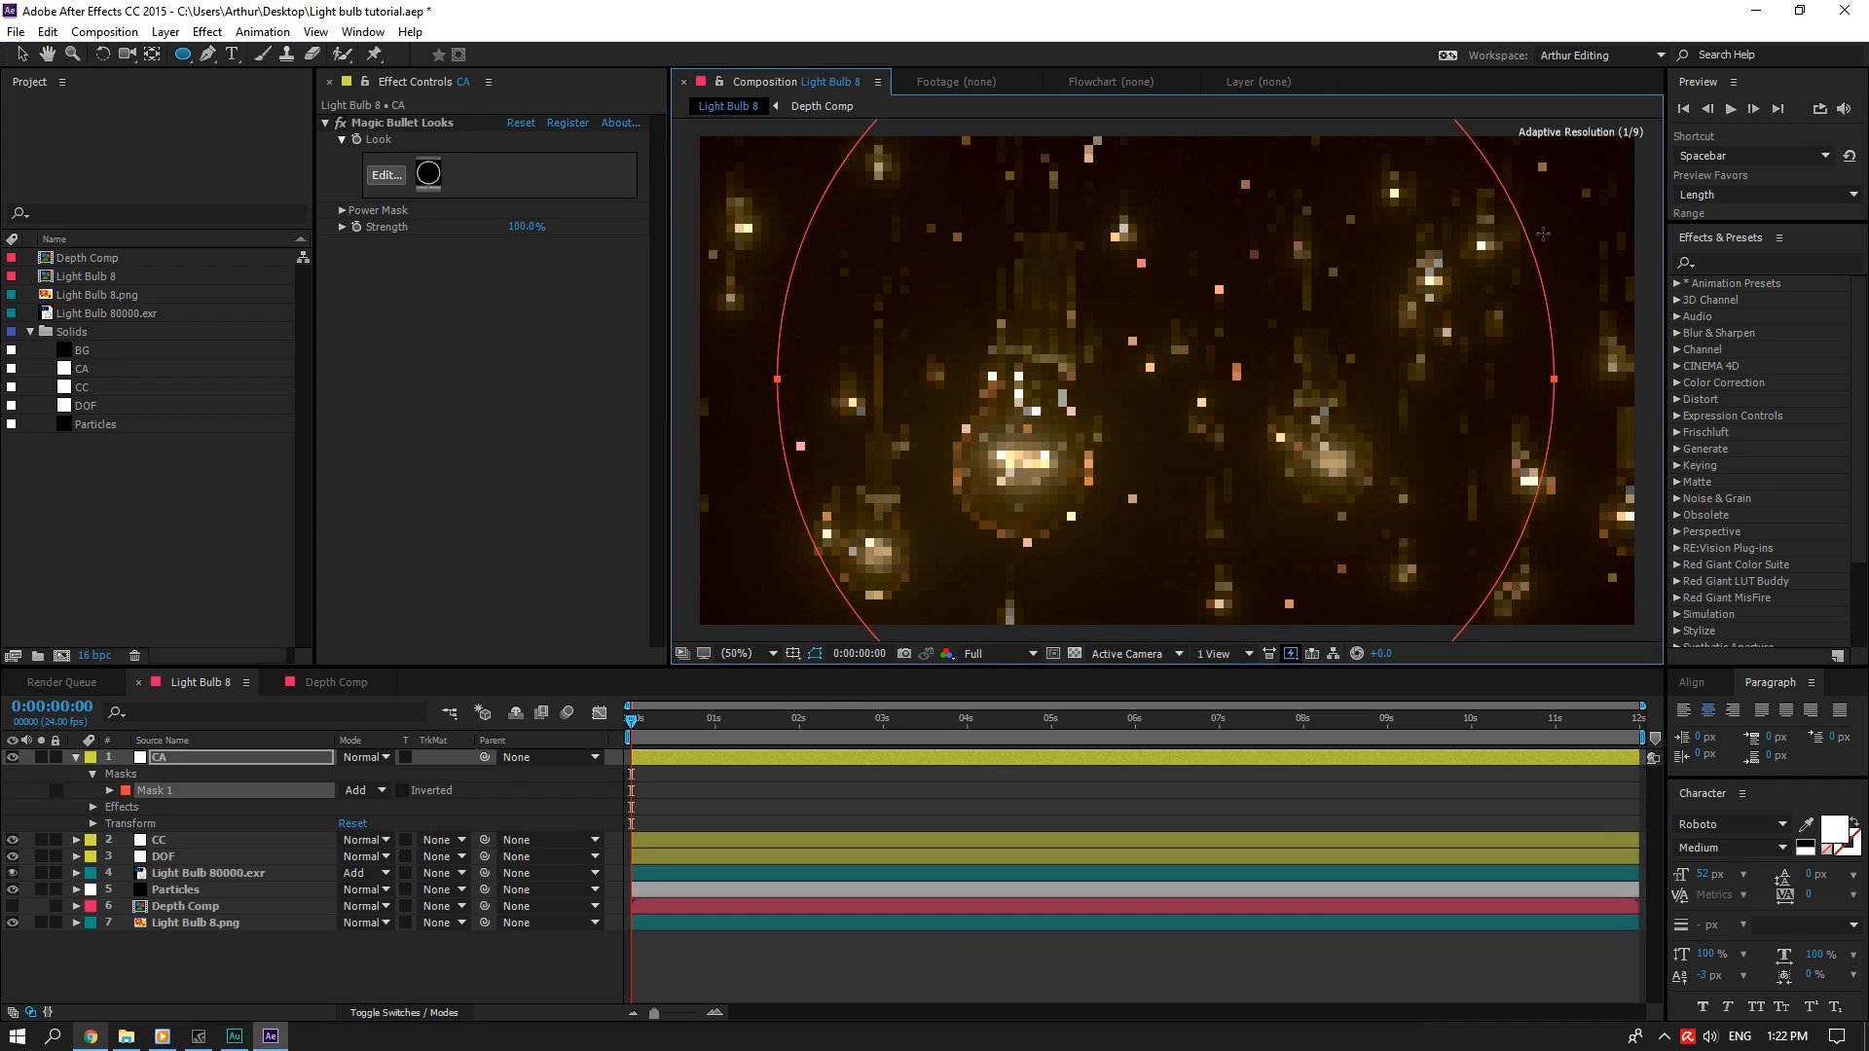
{"action": "left_click", "coordinate": [401, 790]}
Set the feather of the CA layer's mask to 400 pixels
{"action": "left_click", "coordinate": [110, 790]}
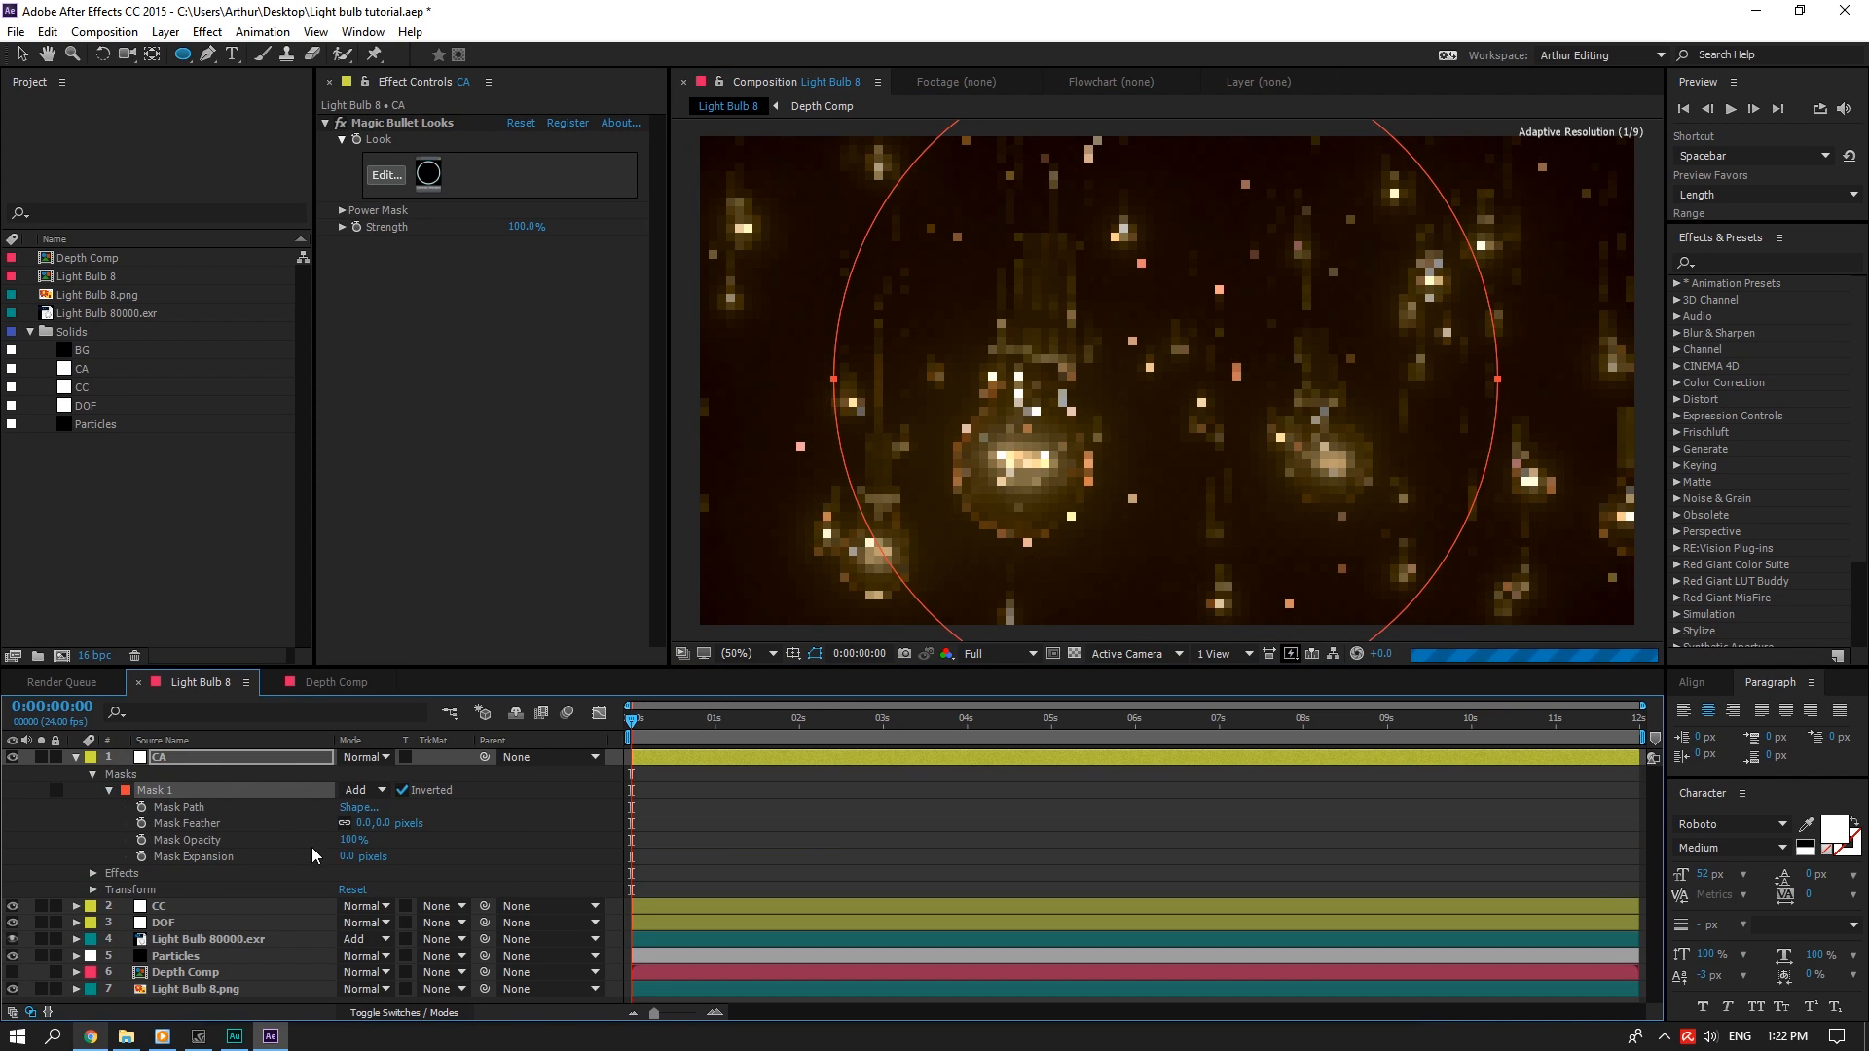
{"action": "left_click", "coordinate": [363, 824]}
{"action": "type", "text": "400"}
{"action": "left_click", "coordinate": [480, 821]}
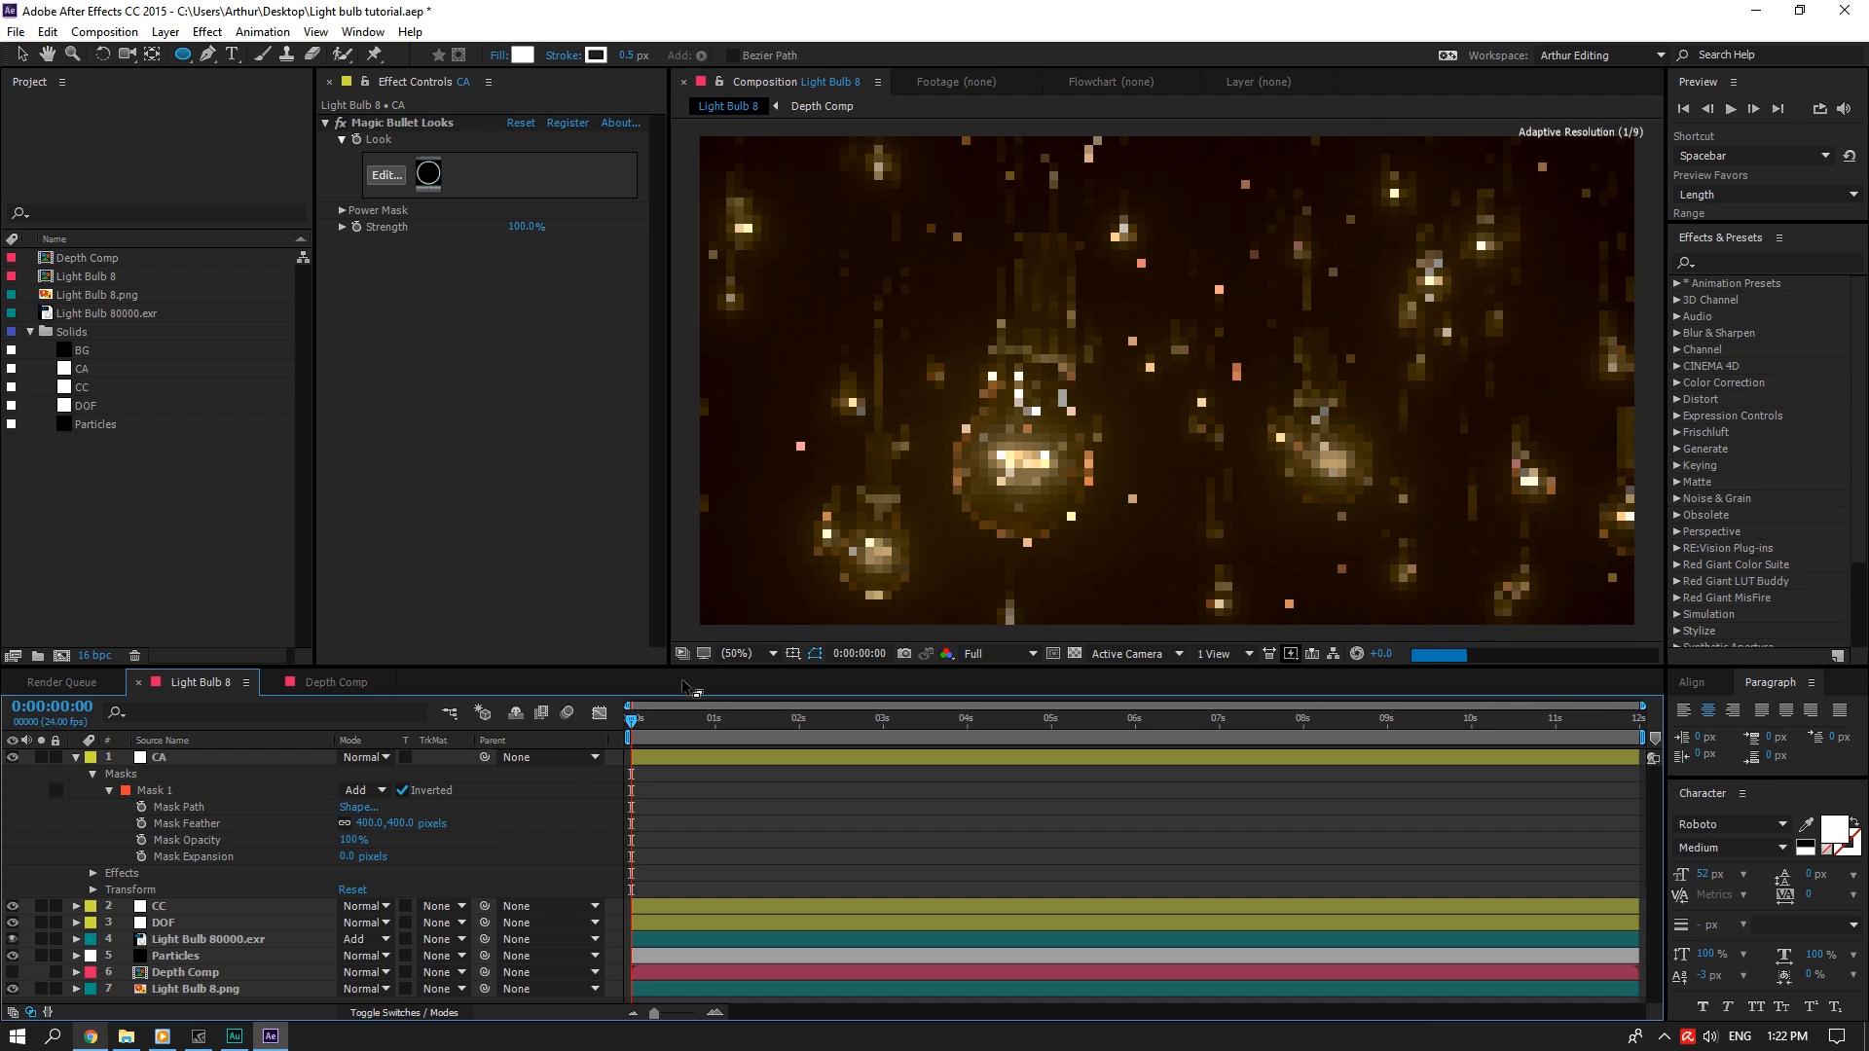
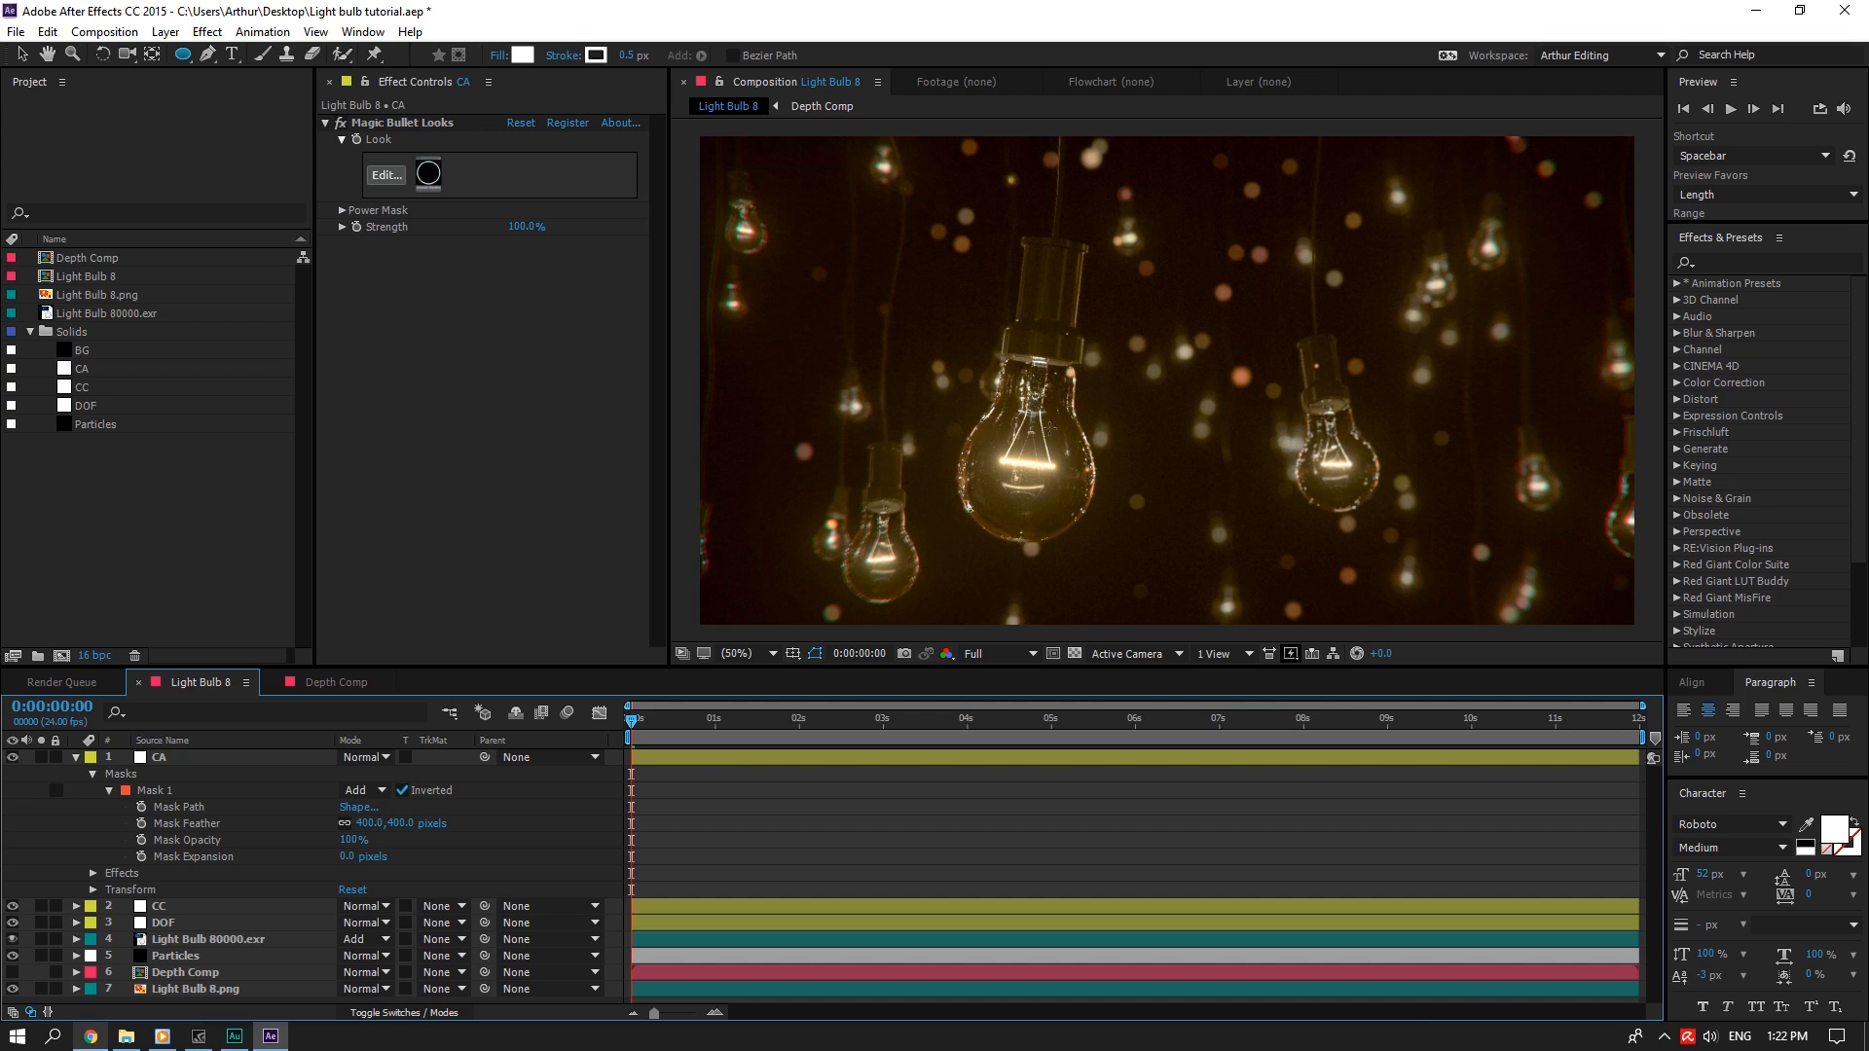
Reduce the Magic Bullet Looks strength on the CA layer to 75% and collapse the layer's properties
{"action": "left_click", "coordinate": [177, 793]}
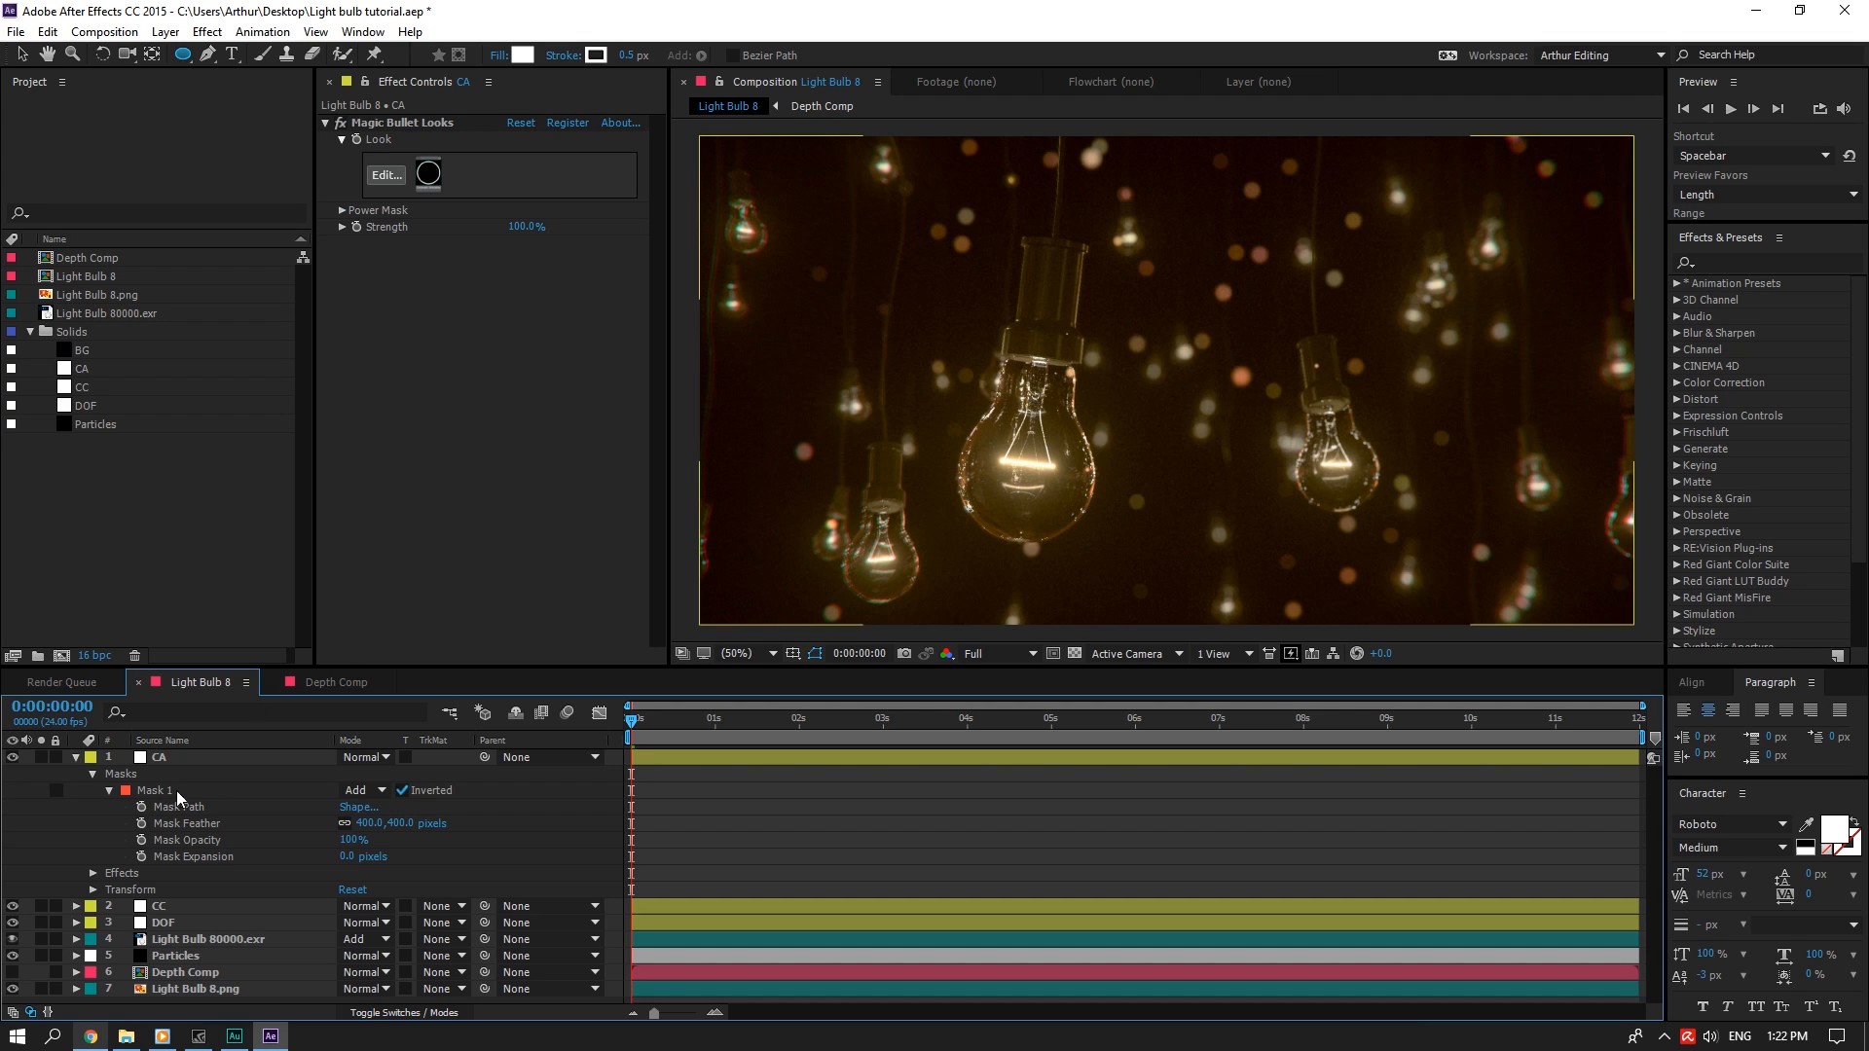
{"action": "left_click", "coordinate": [218, 757]}
{"action": "left_click", "coordinate": [527, 227]}
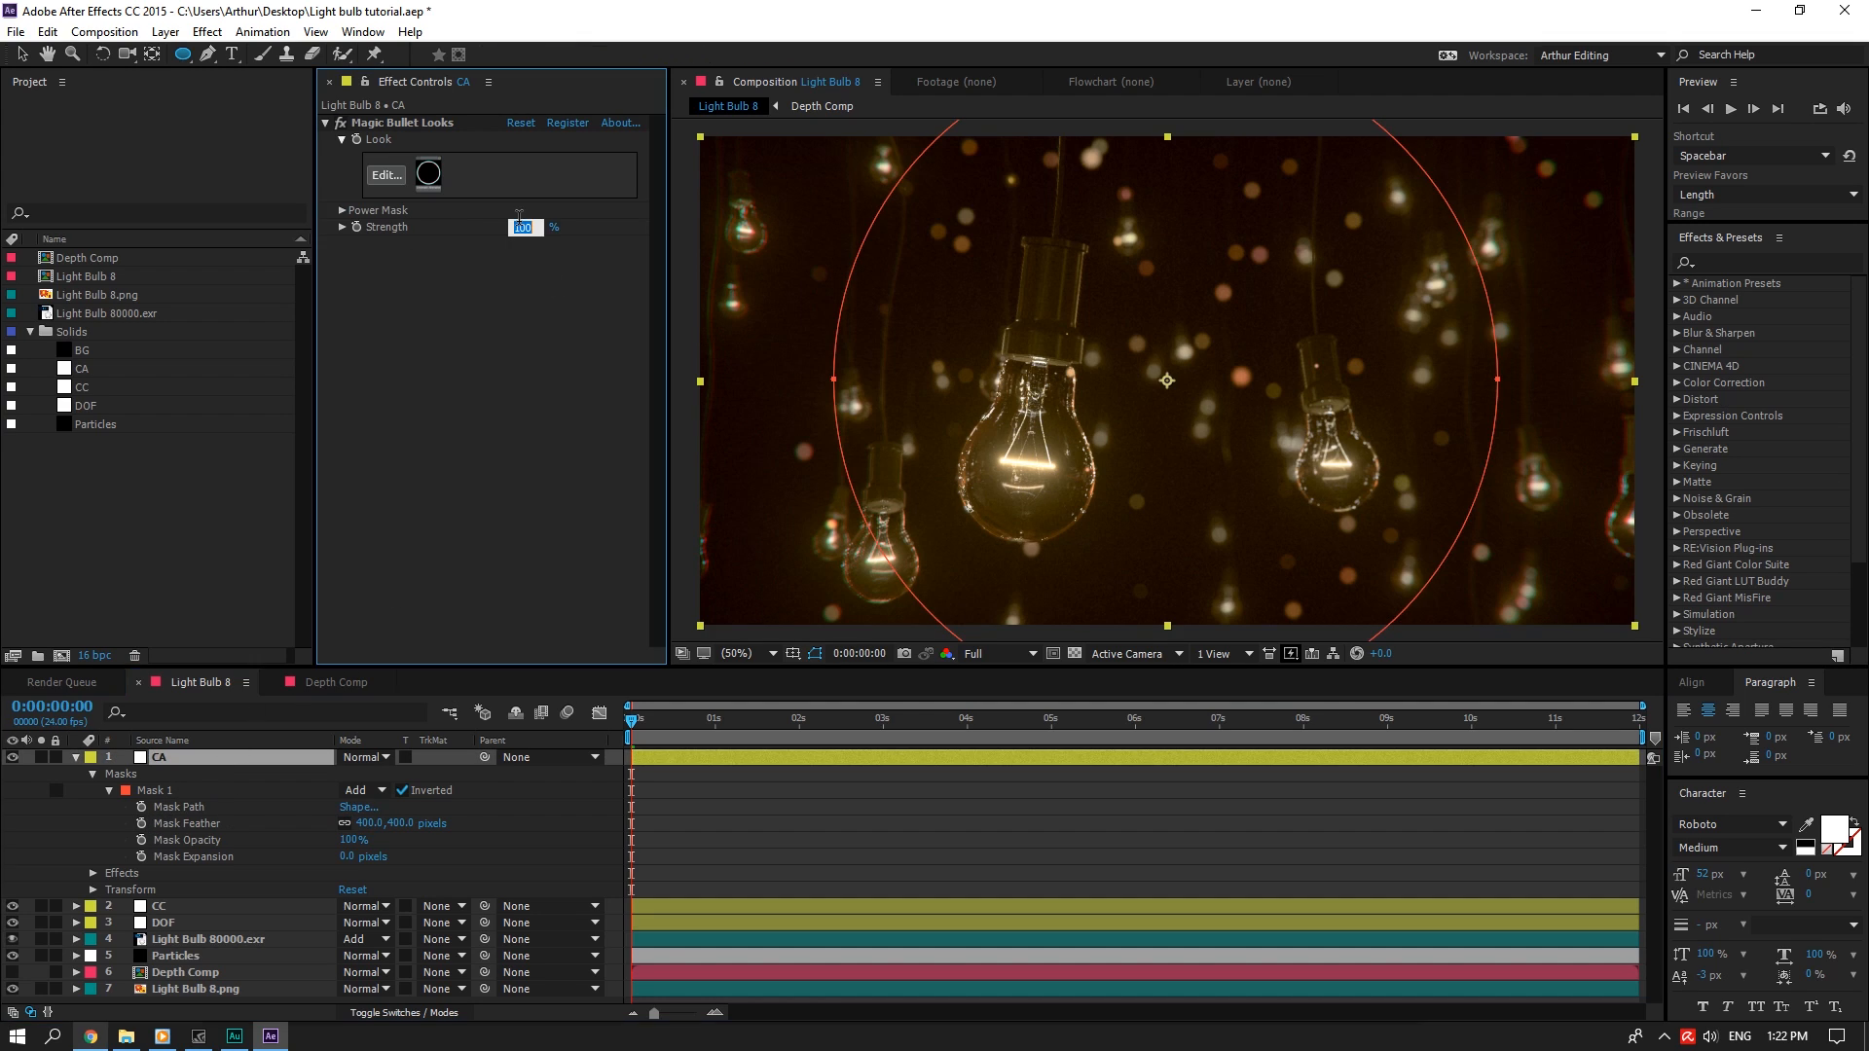
{"action": "type", "text": "75"}
{"action": "key", "text": "Return"}
{"action": "left_click", "coordinate": [74, 758]}
Create a black 1920 x 1005 px solid named Flare
{"action": "right_click", "coordinate": [437, 915]}
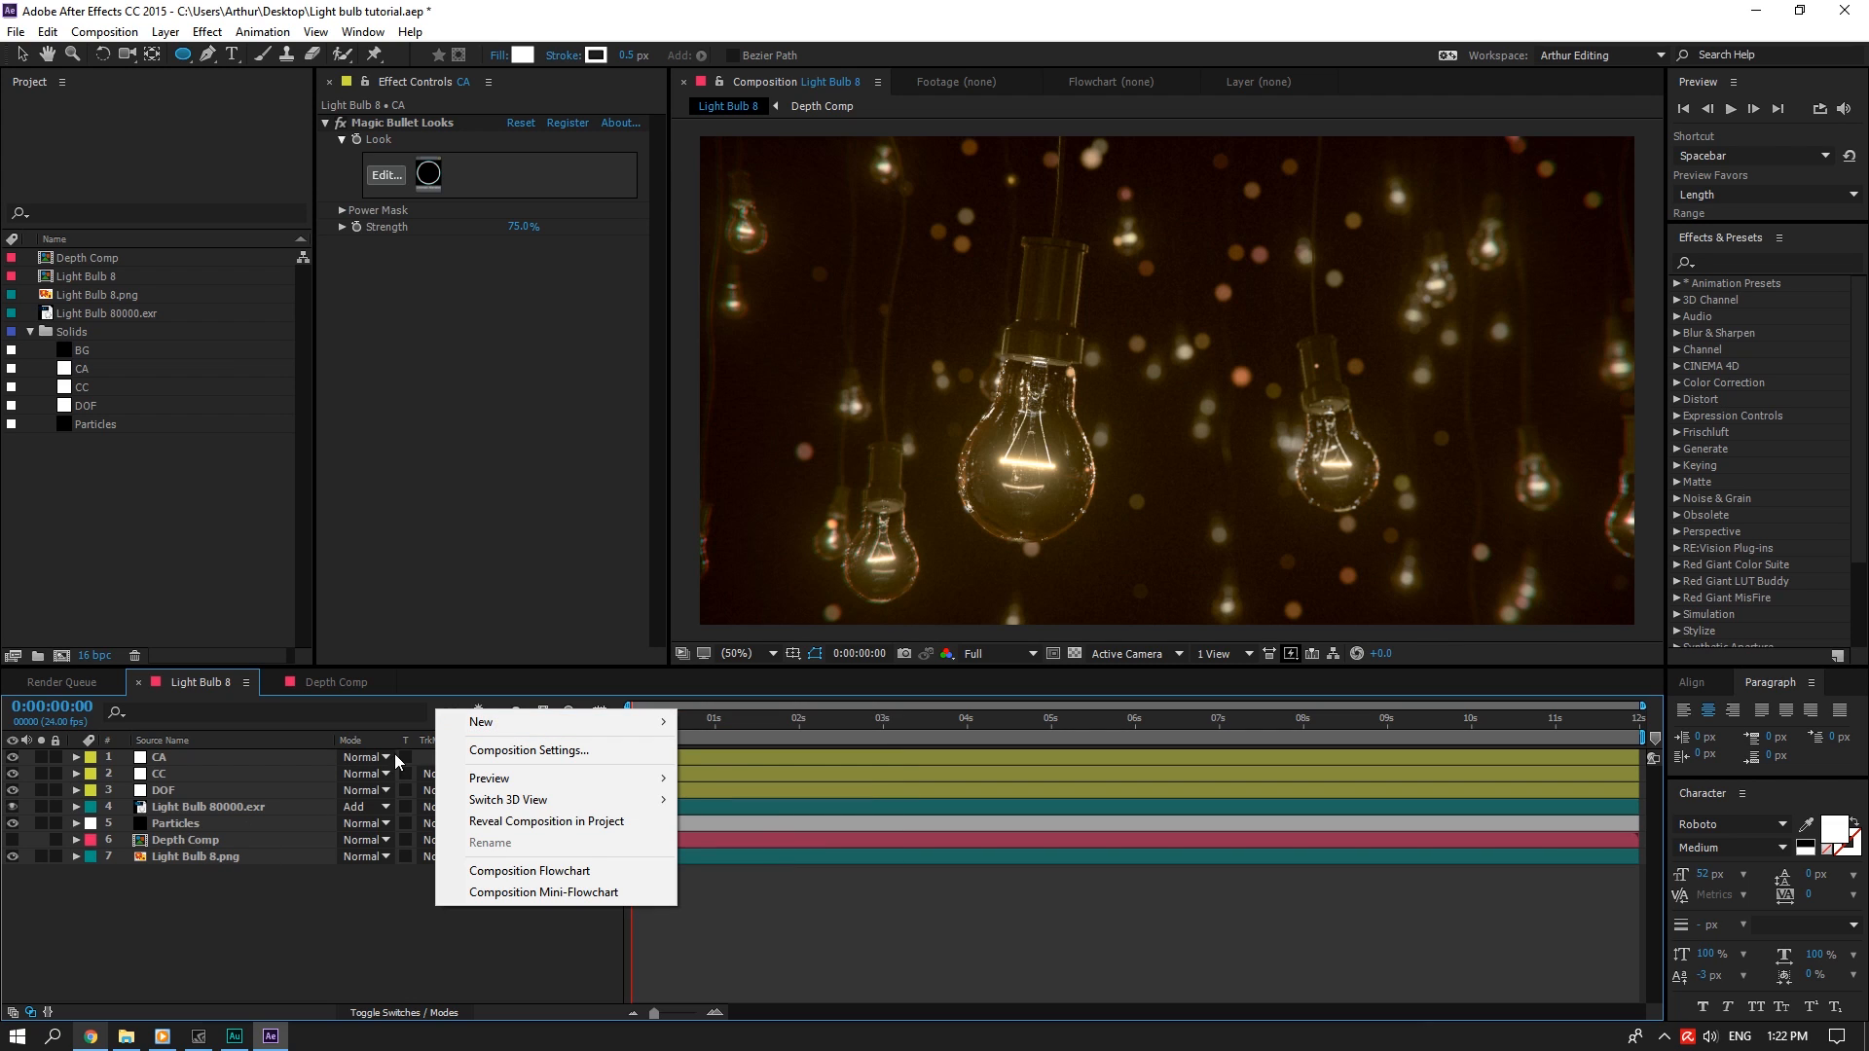
{"action": "mouse_move", "coordinate": [507, 722]}
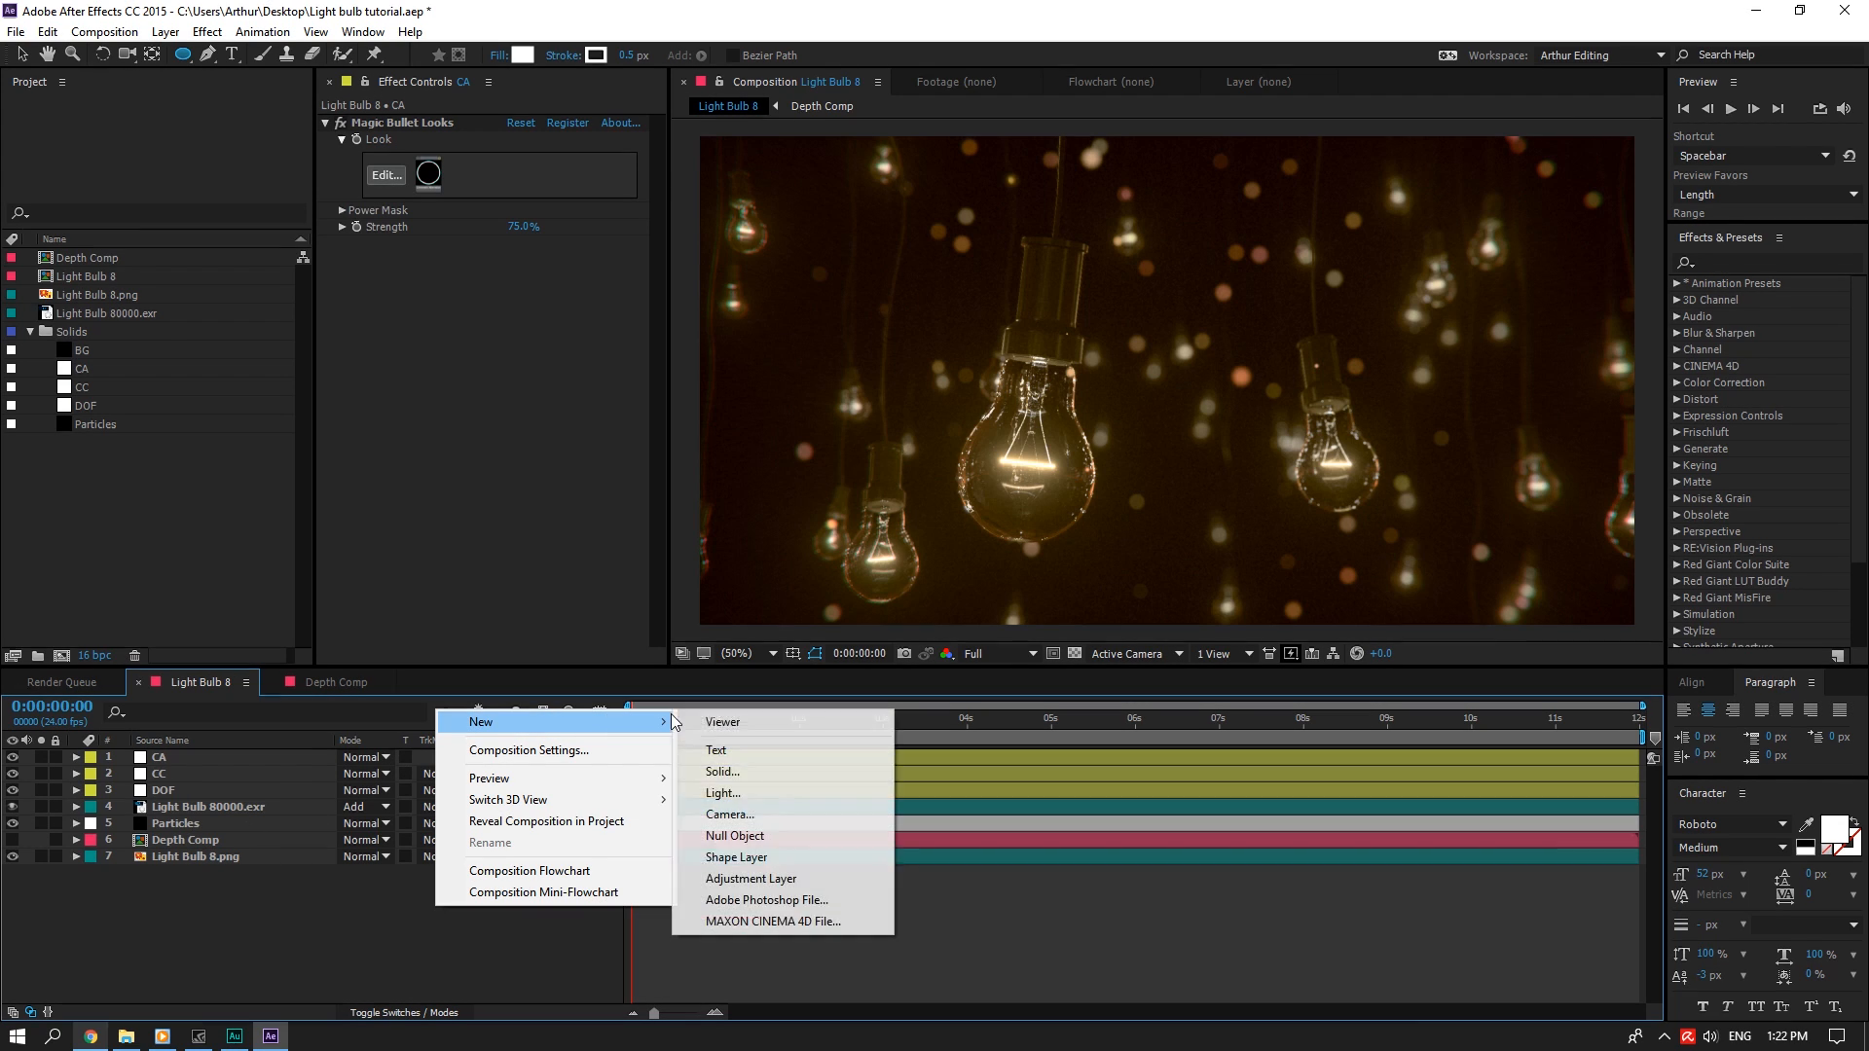
{"action": "left_click", "coordinate": [767, 775]}
{"action": "type", "text": "F"}
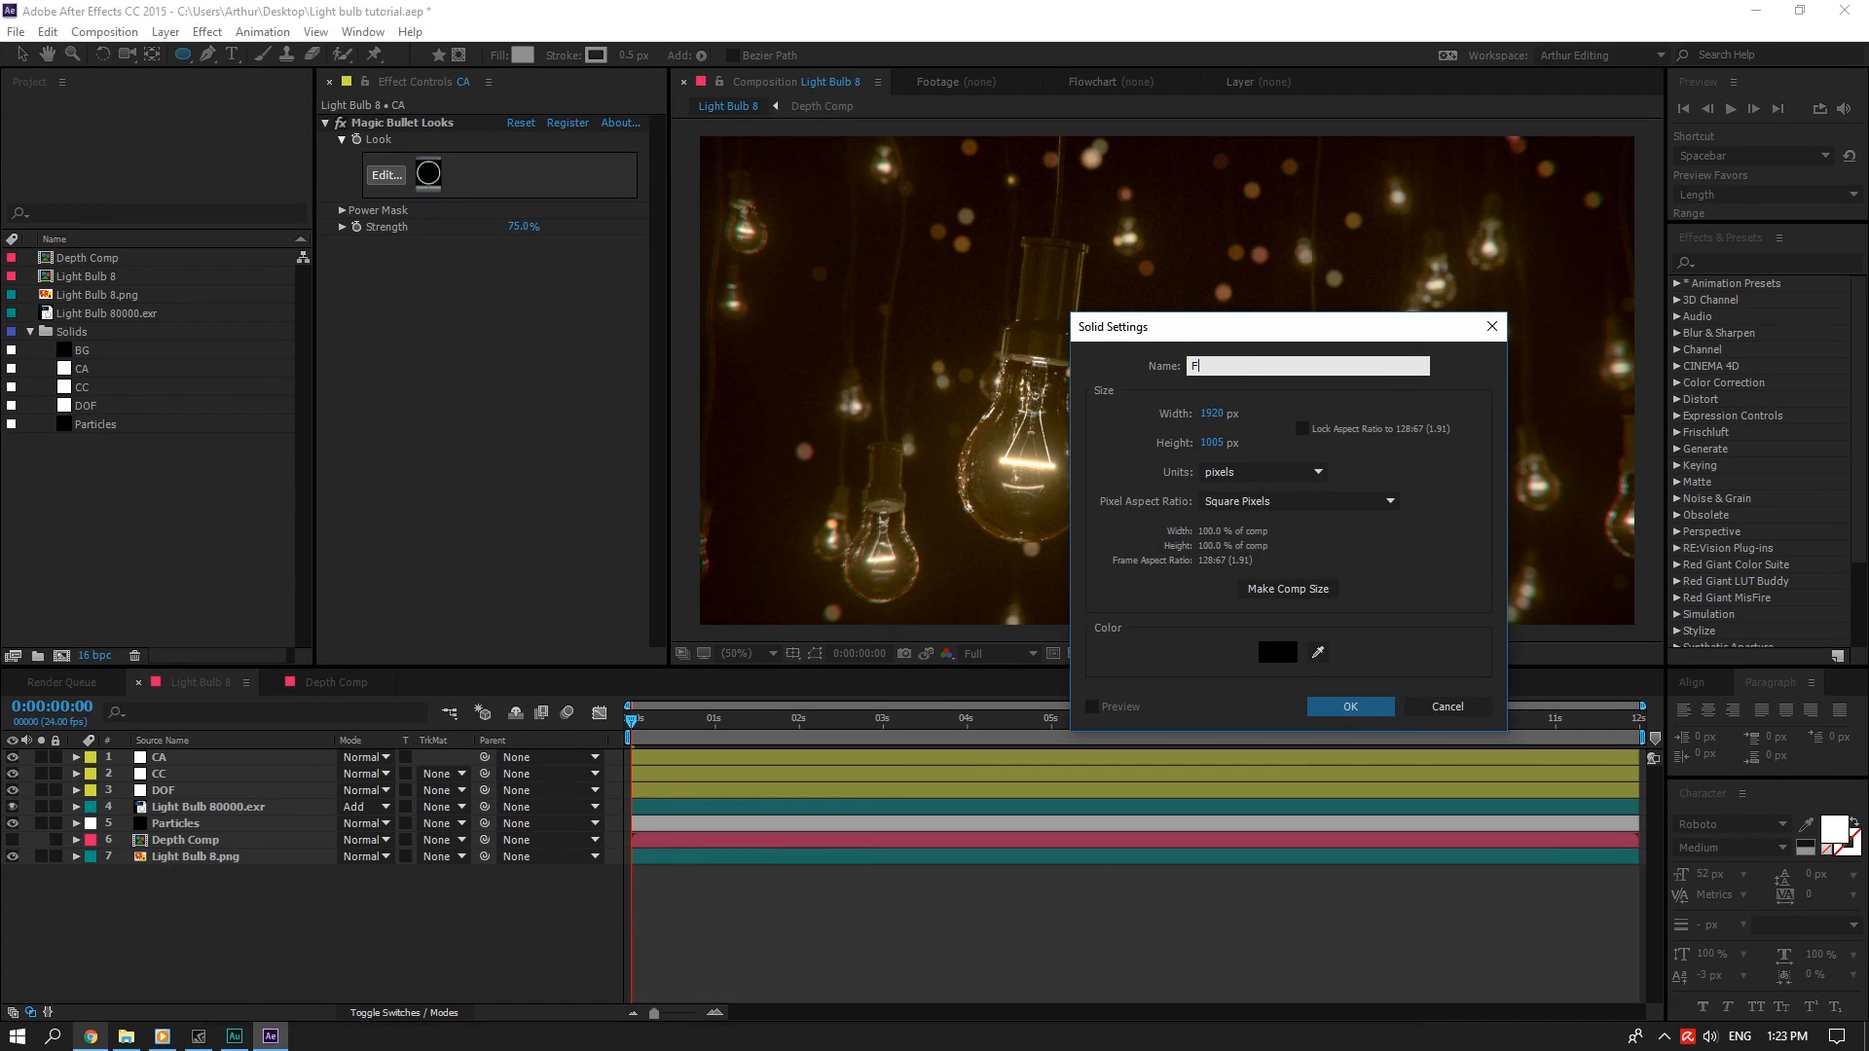
{"action": "type", "text": "lare"}
{"action": "key", "text": "Return"}
Apply the Optical Flares effect to the Flare layer and set the layer's blending mode to Add
{"action": "left_click", "coordinate": [1718, 263]}
{"action": "type", "text": "Fl"}
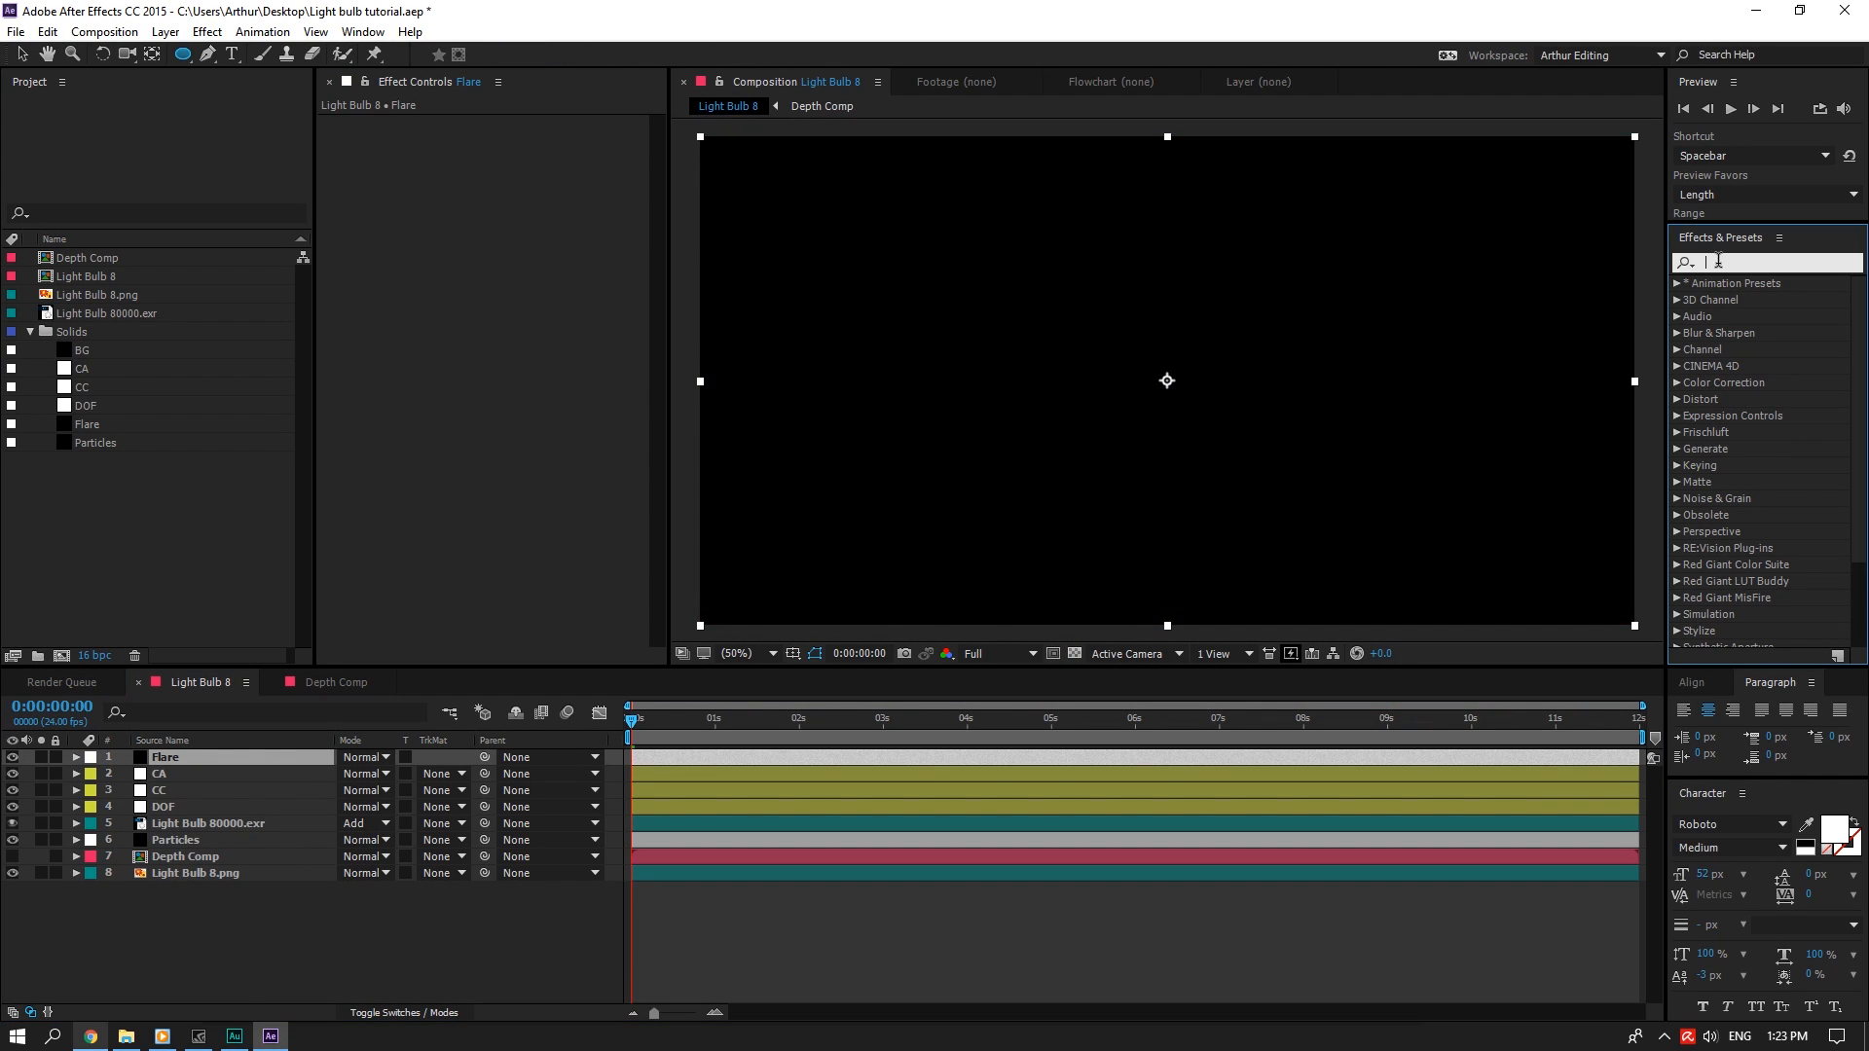
{"action": "type", "text": "are"}
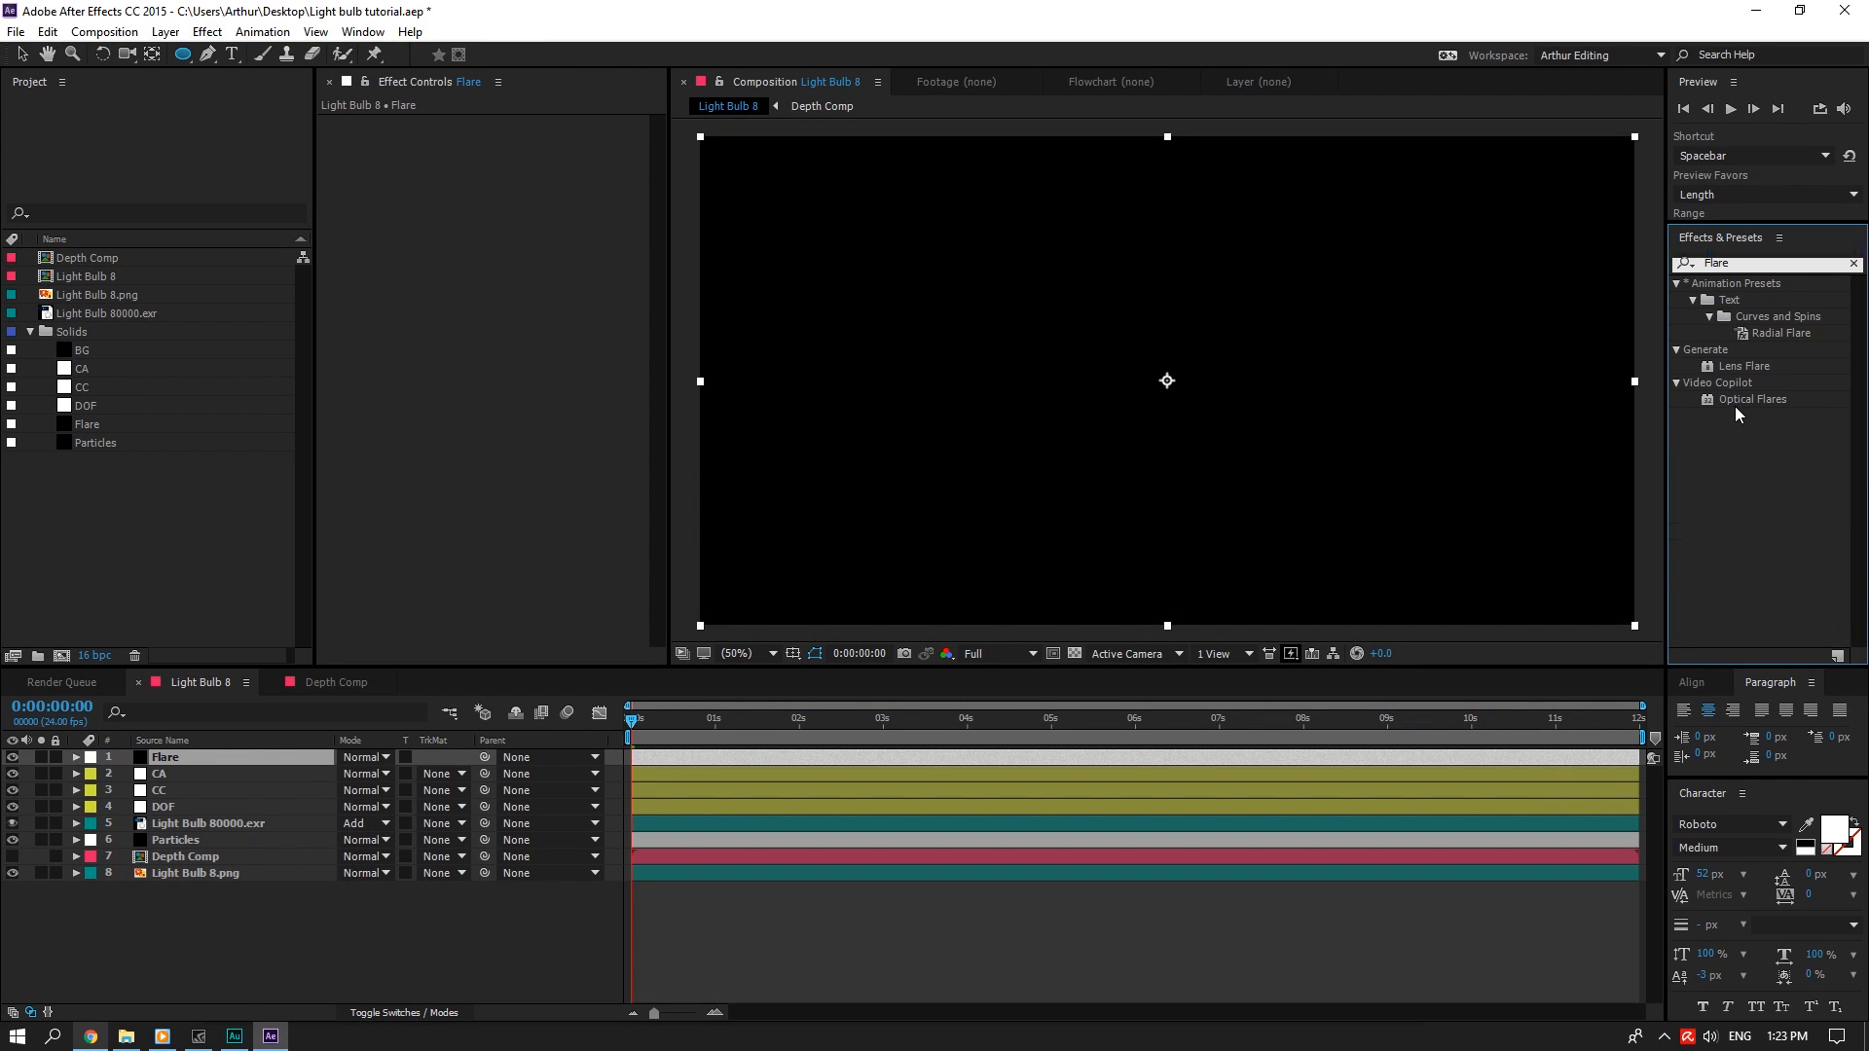
{"action": "left_click_drag", "start_coordinate": [1752, 399], "coordinate": [191, 765]}
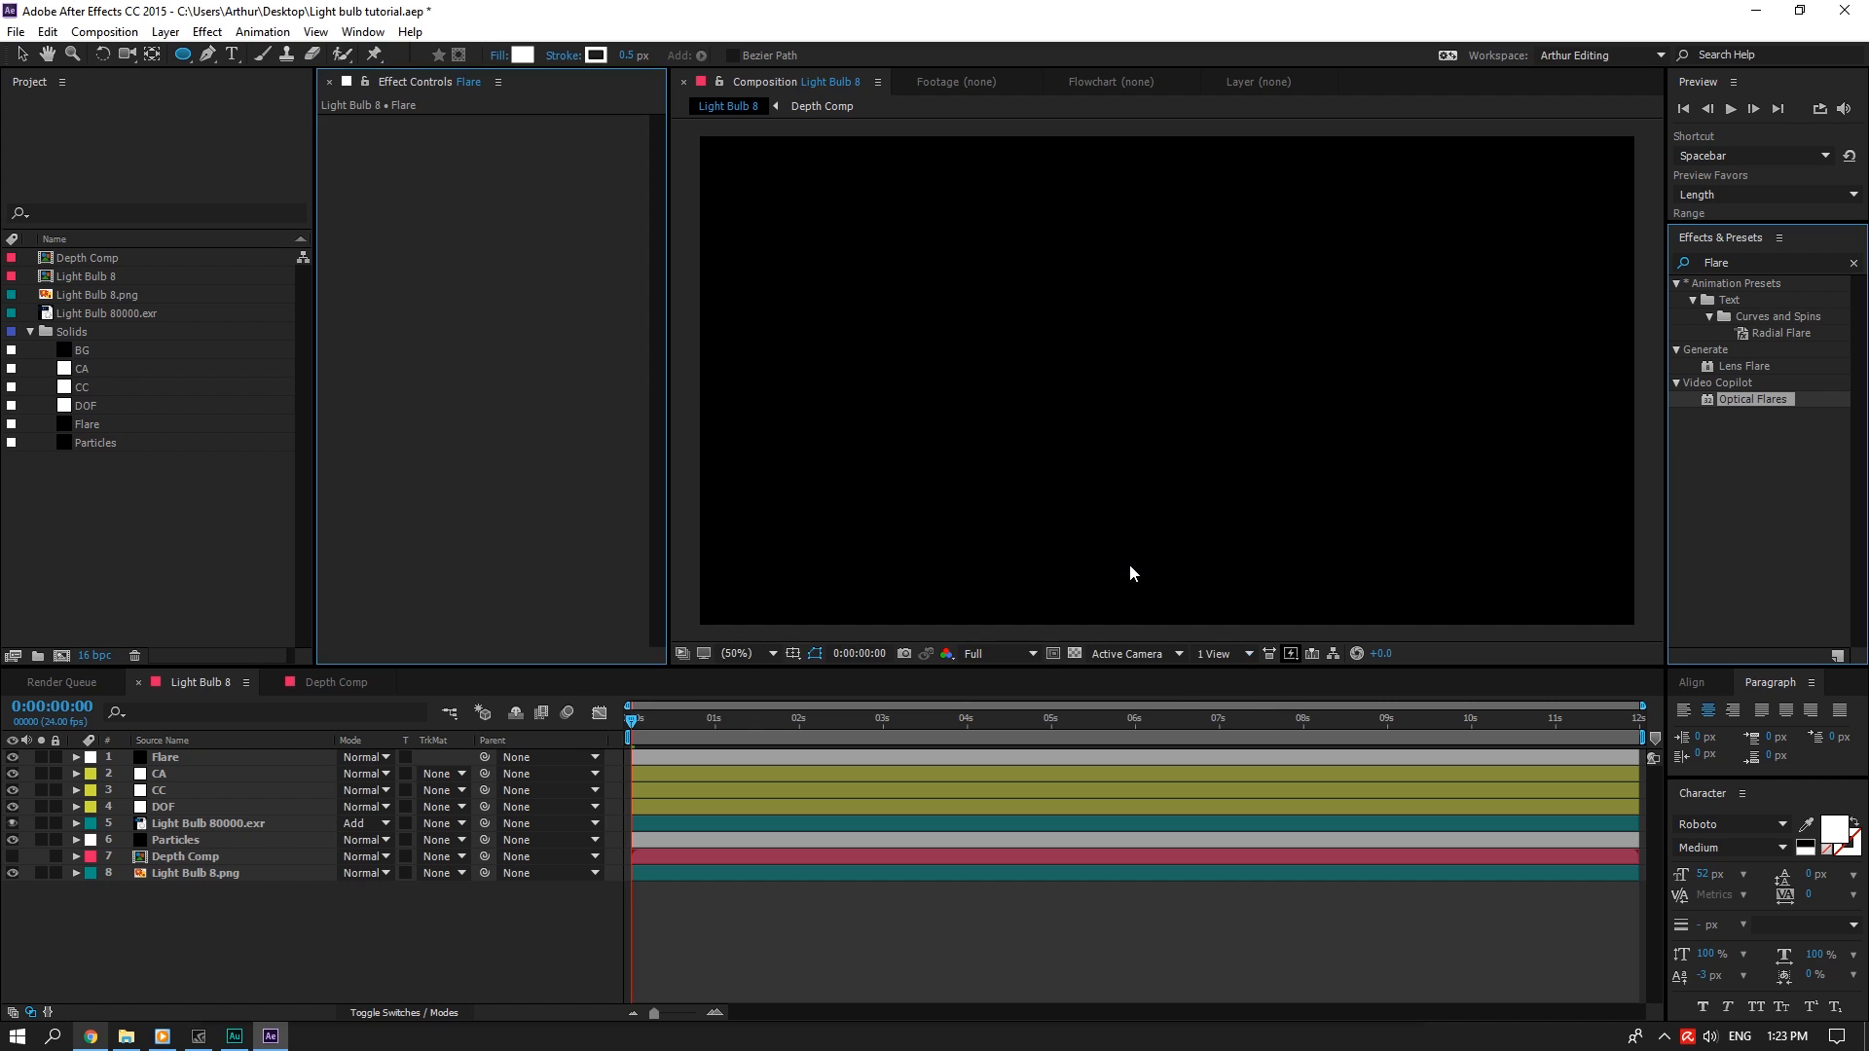
{"action": "left_click", "coordinate": [362, 758]}
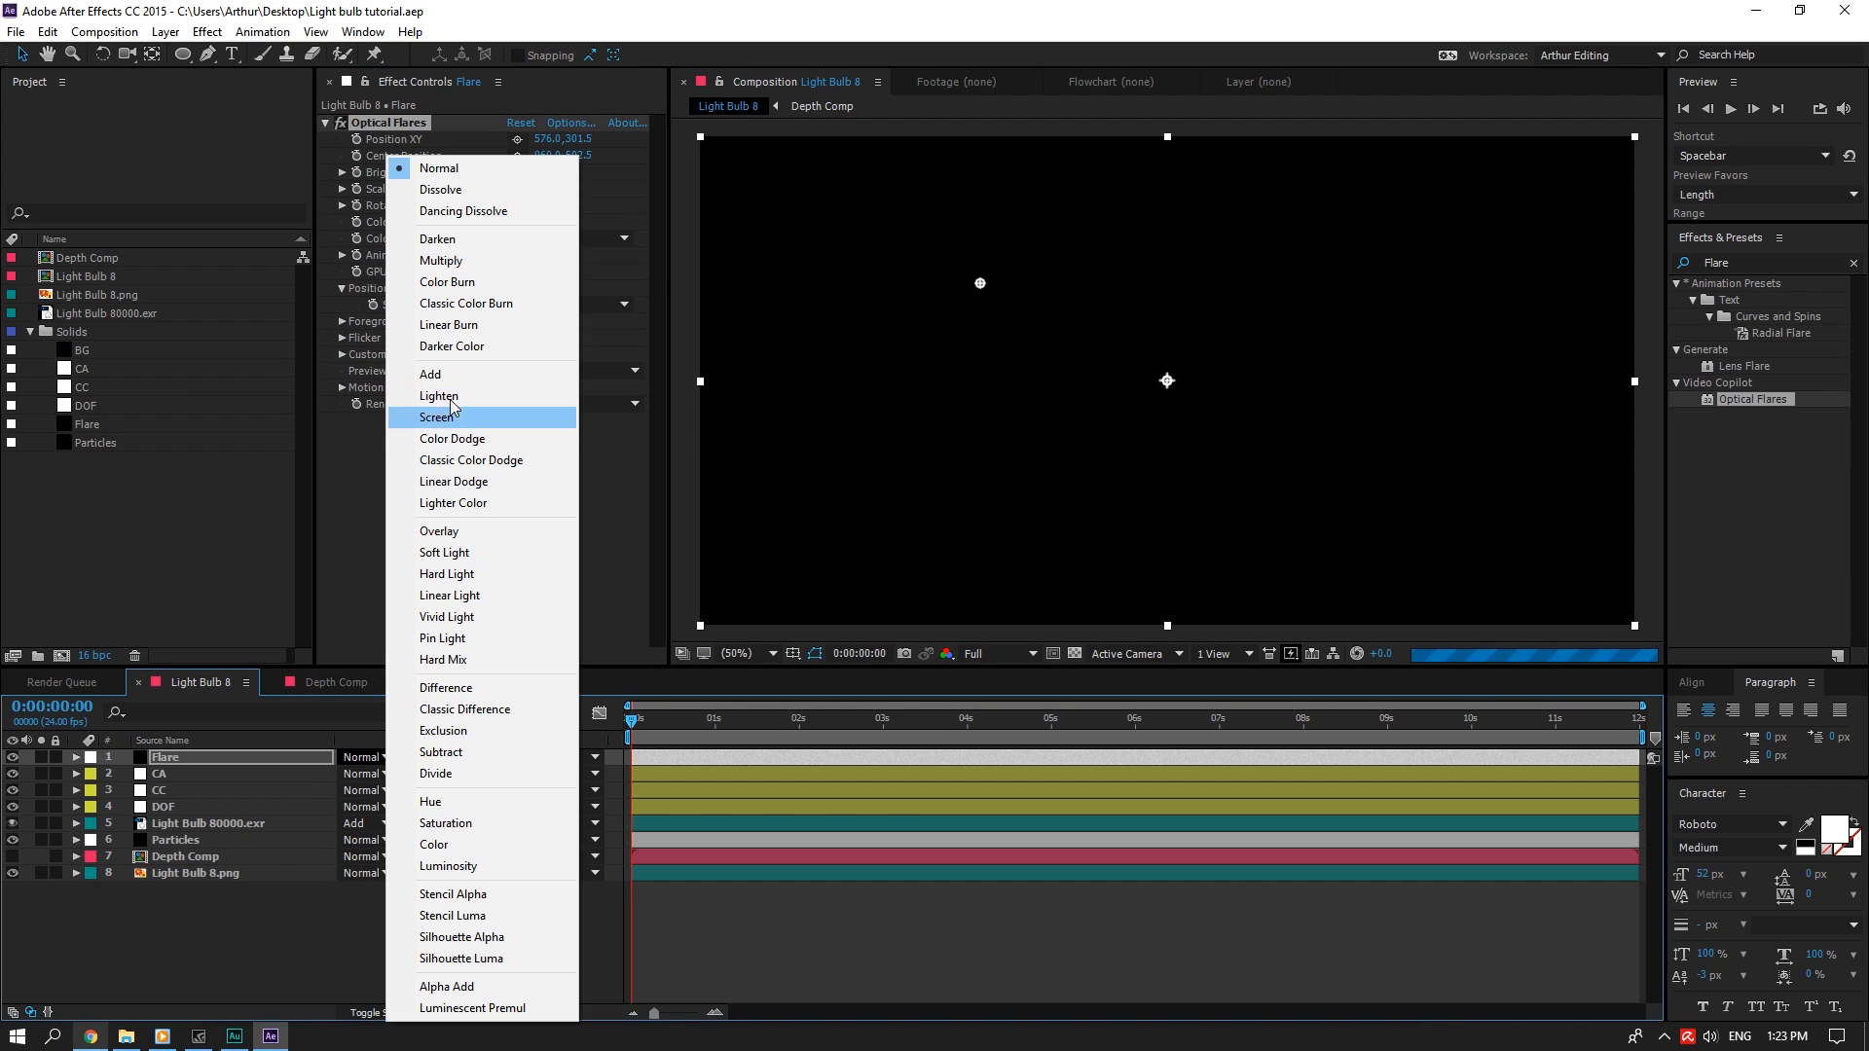
{"action": "left_click", "coordinate": [428, 374]}
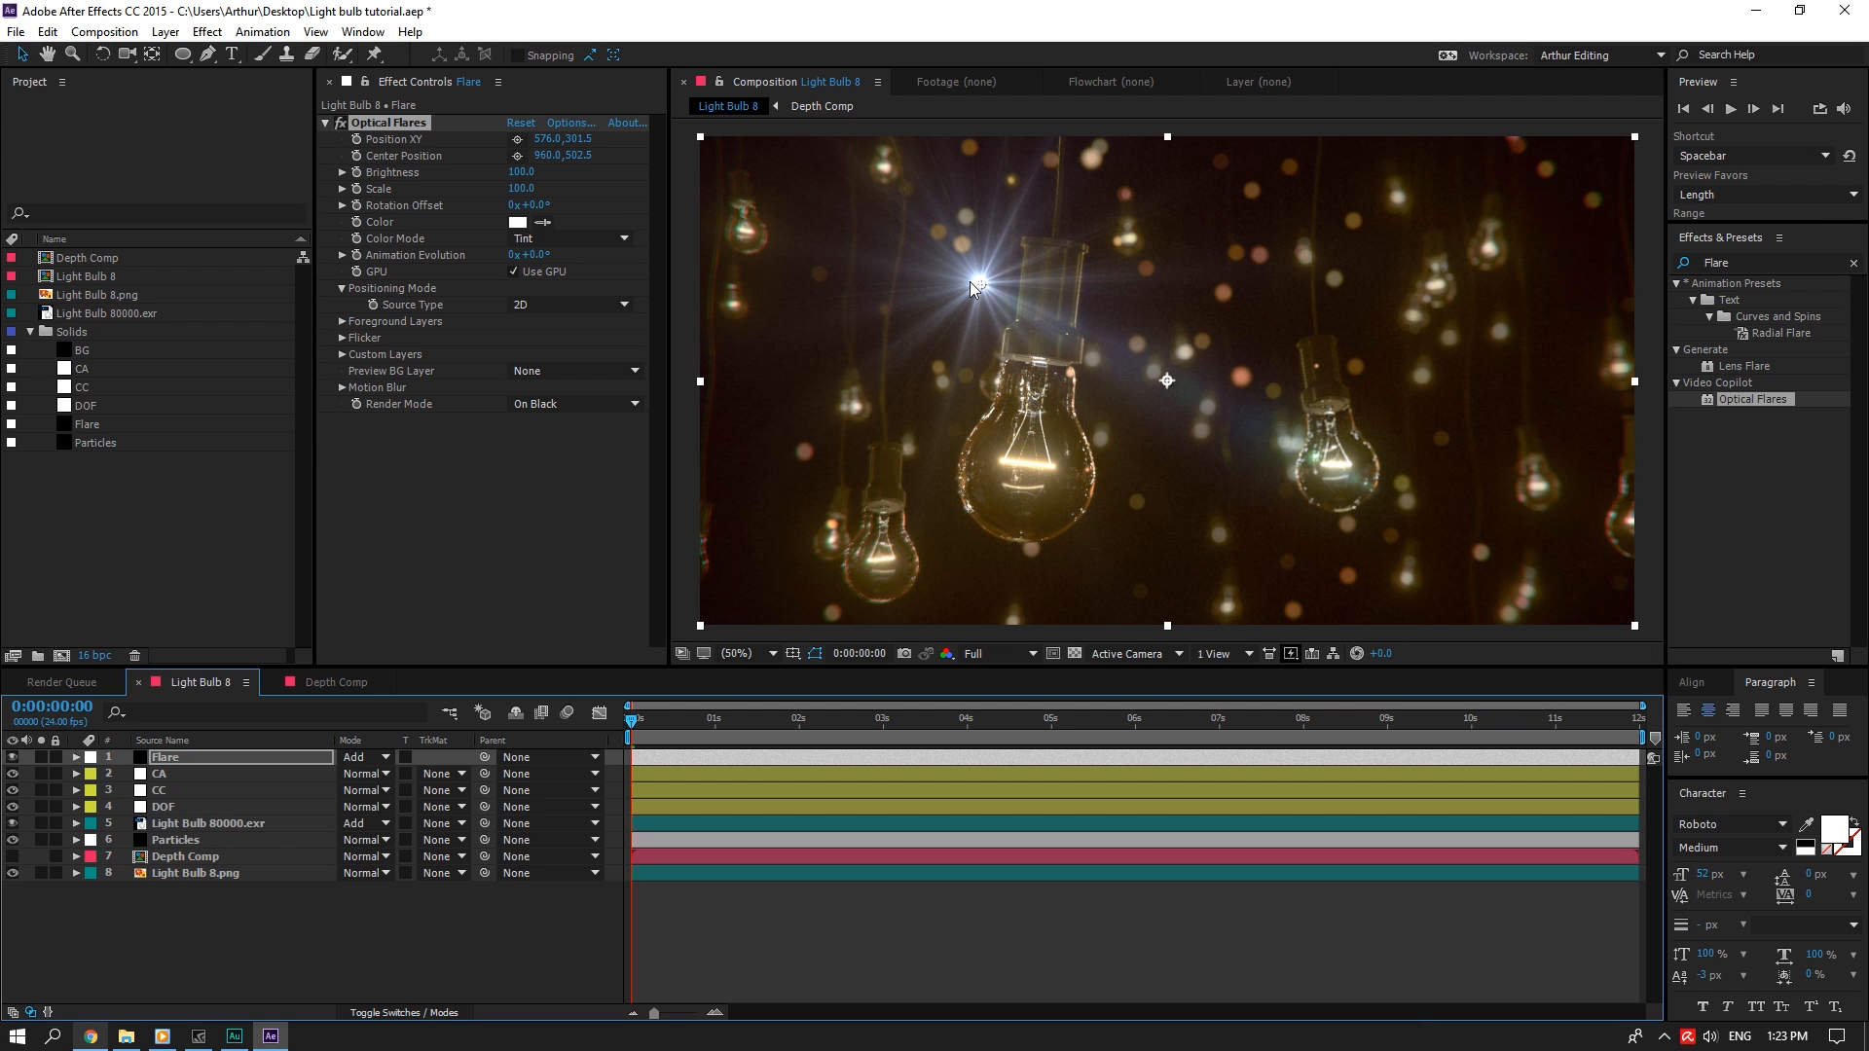
Place the flare on the main bulb's filament at 668.0, 671.5 and load the Real Sun preset from the Light category
{"action": "left_click_drag", "start_coordinate": [973, 288], "coordinate": [1026, 465]}
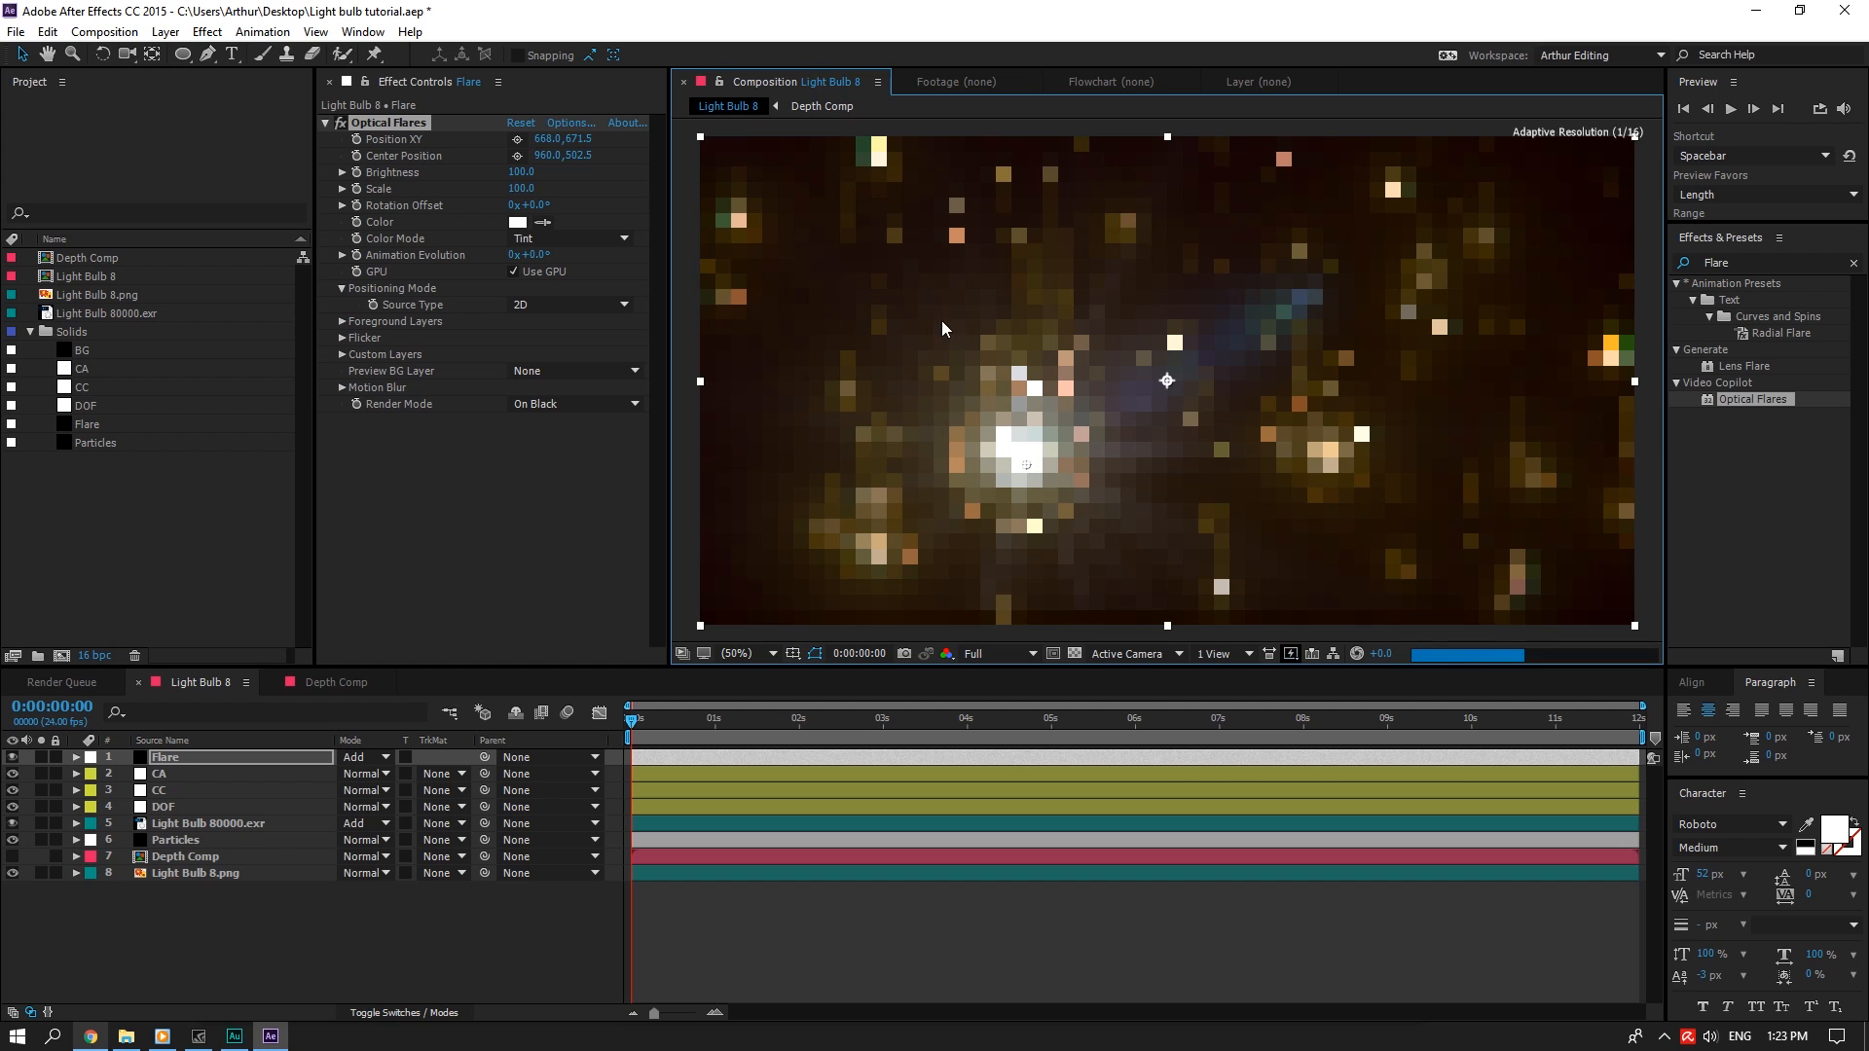
{"action": "left_click", "coordinate": [569, 124]}
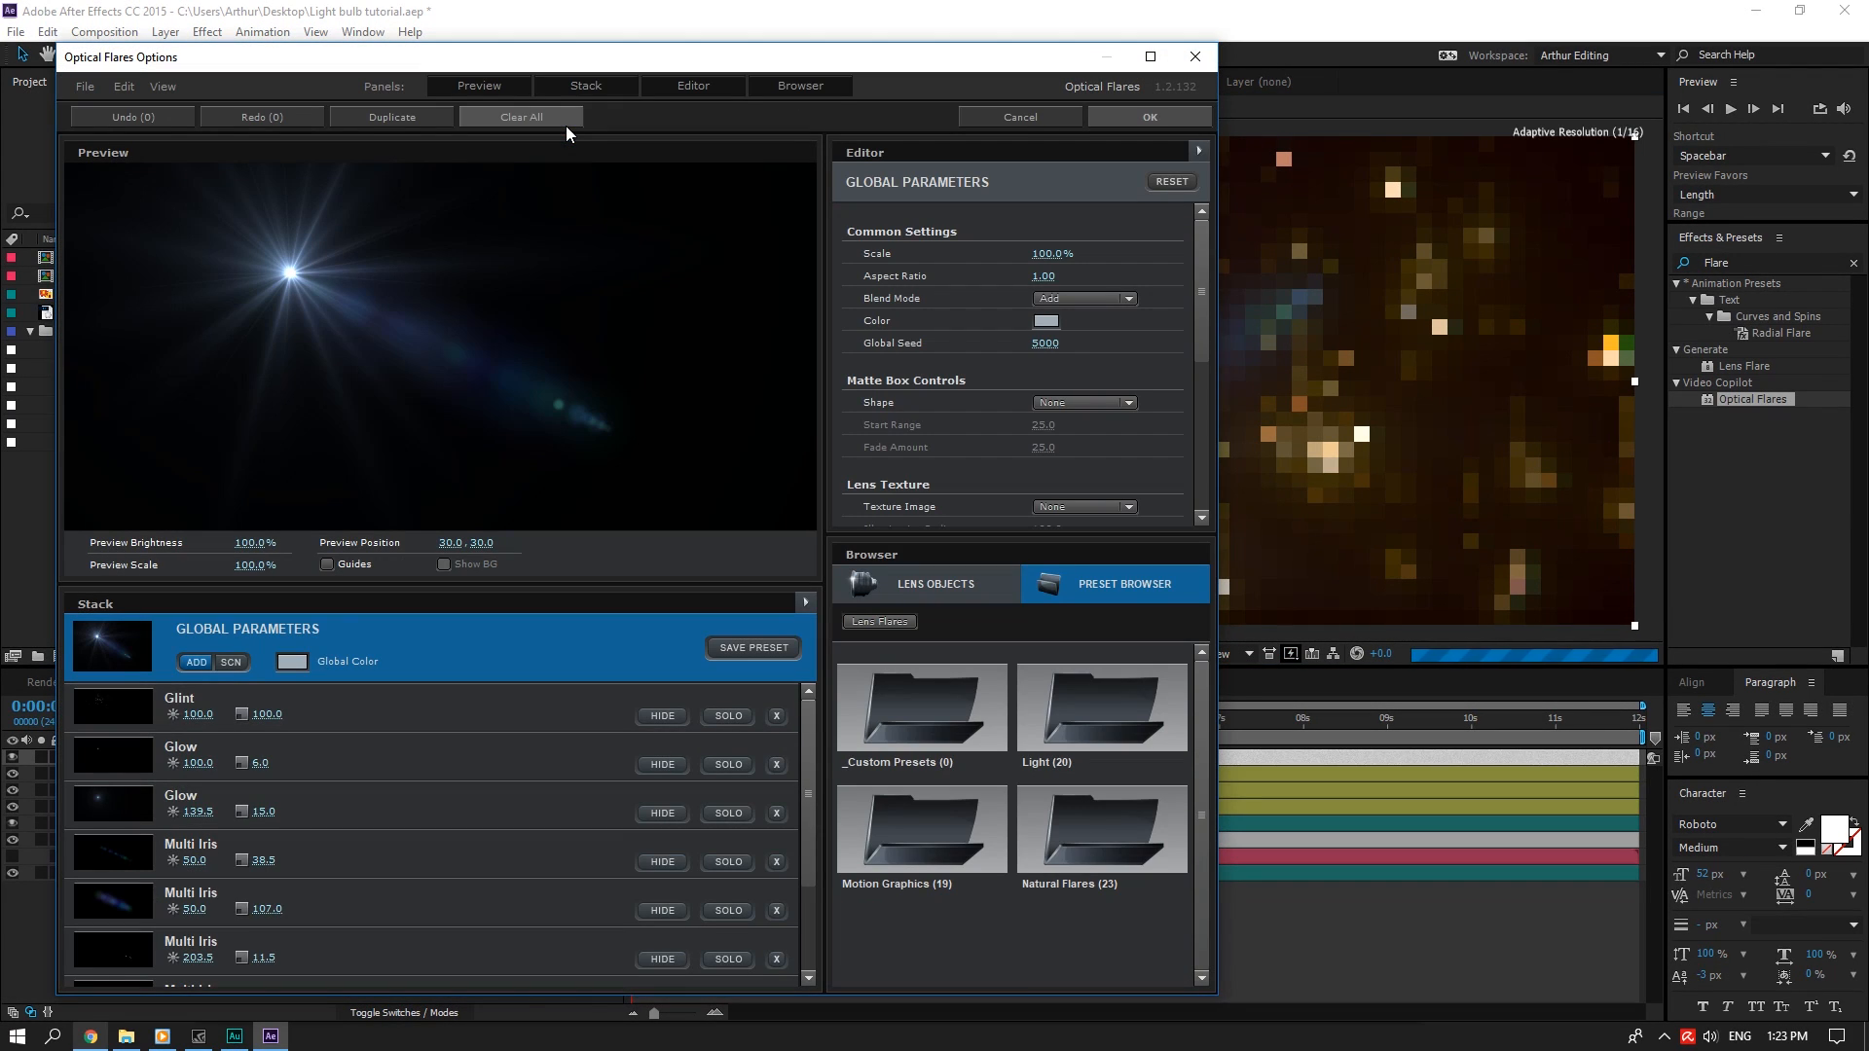
{"action": "left_click", "coordinate": [1102, 708]}
{"action": "left_click_drag", "start_coordinate": [1203, 695], "coordinate": [1172, 854]}
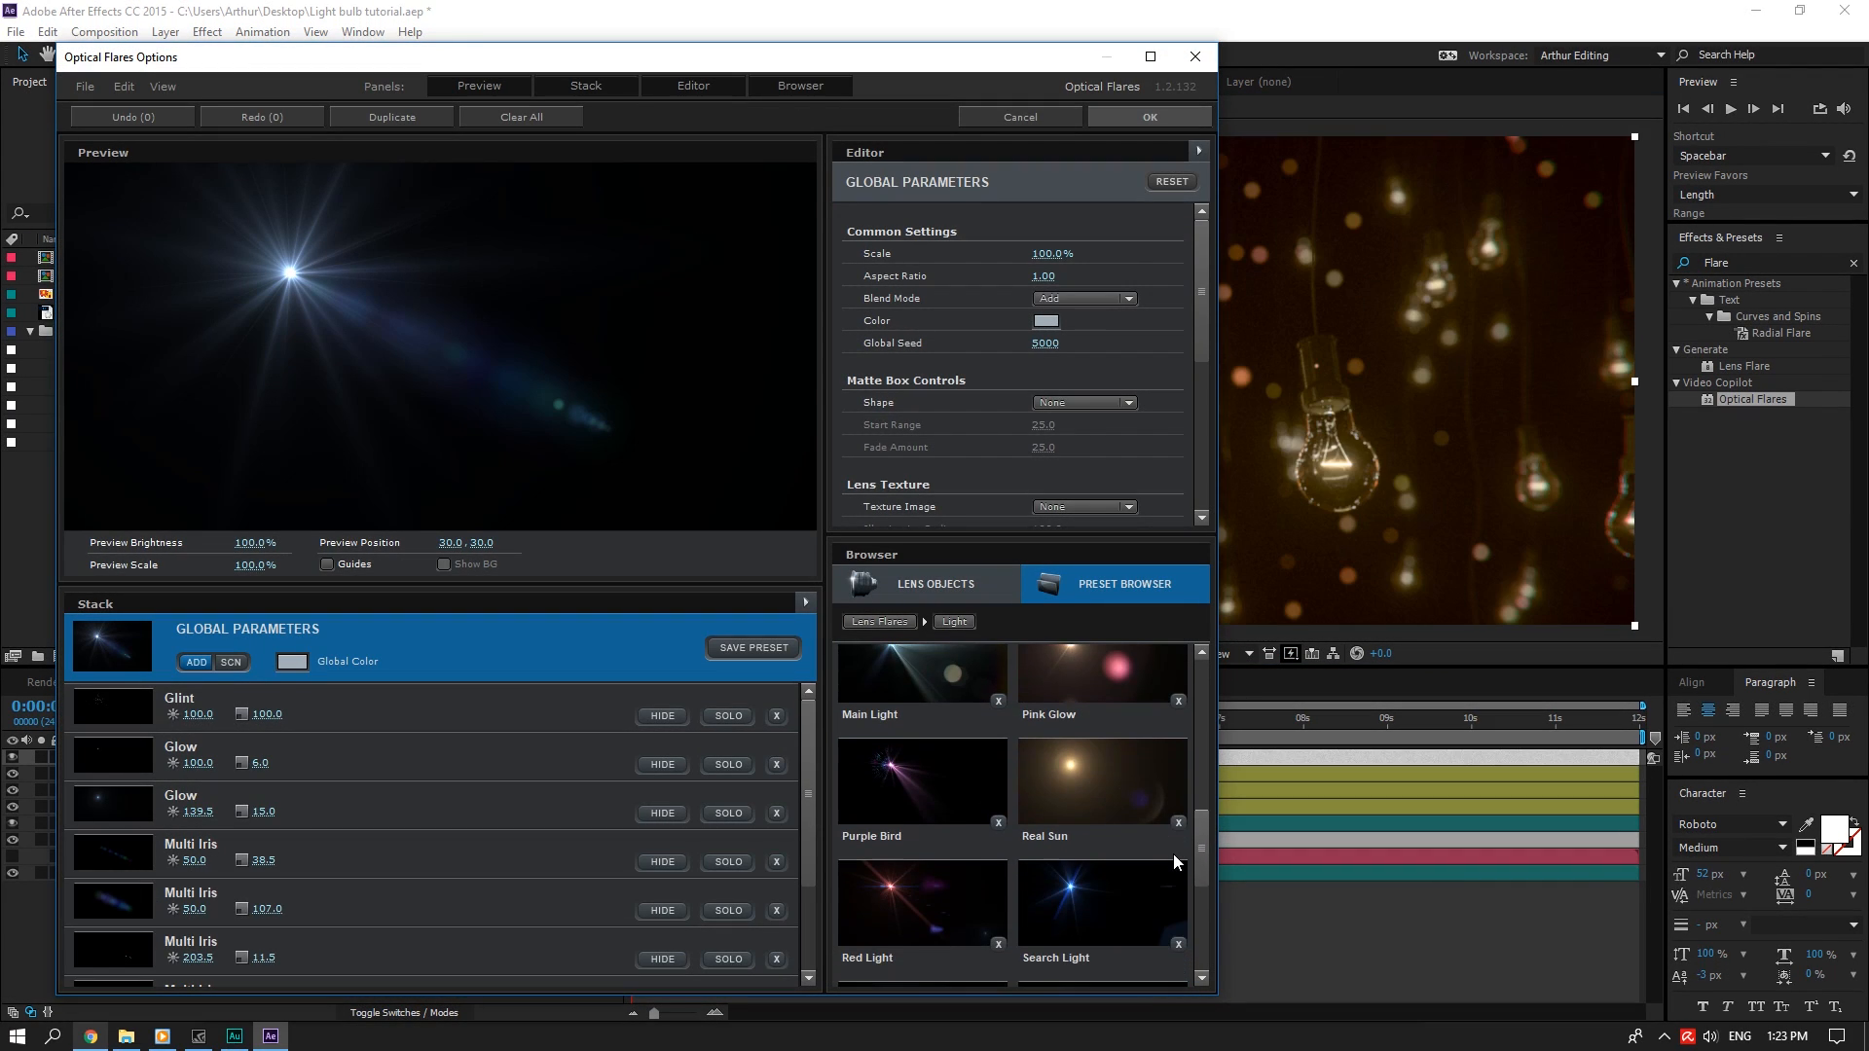
{"action": "left_click", "coordinate": [1115, 779]}
{"action": "left_click", "coordinate": [1108, 119]}
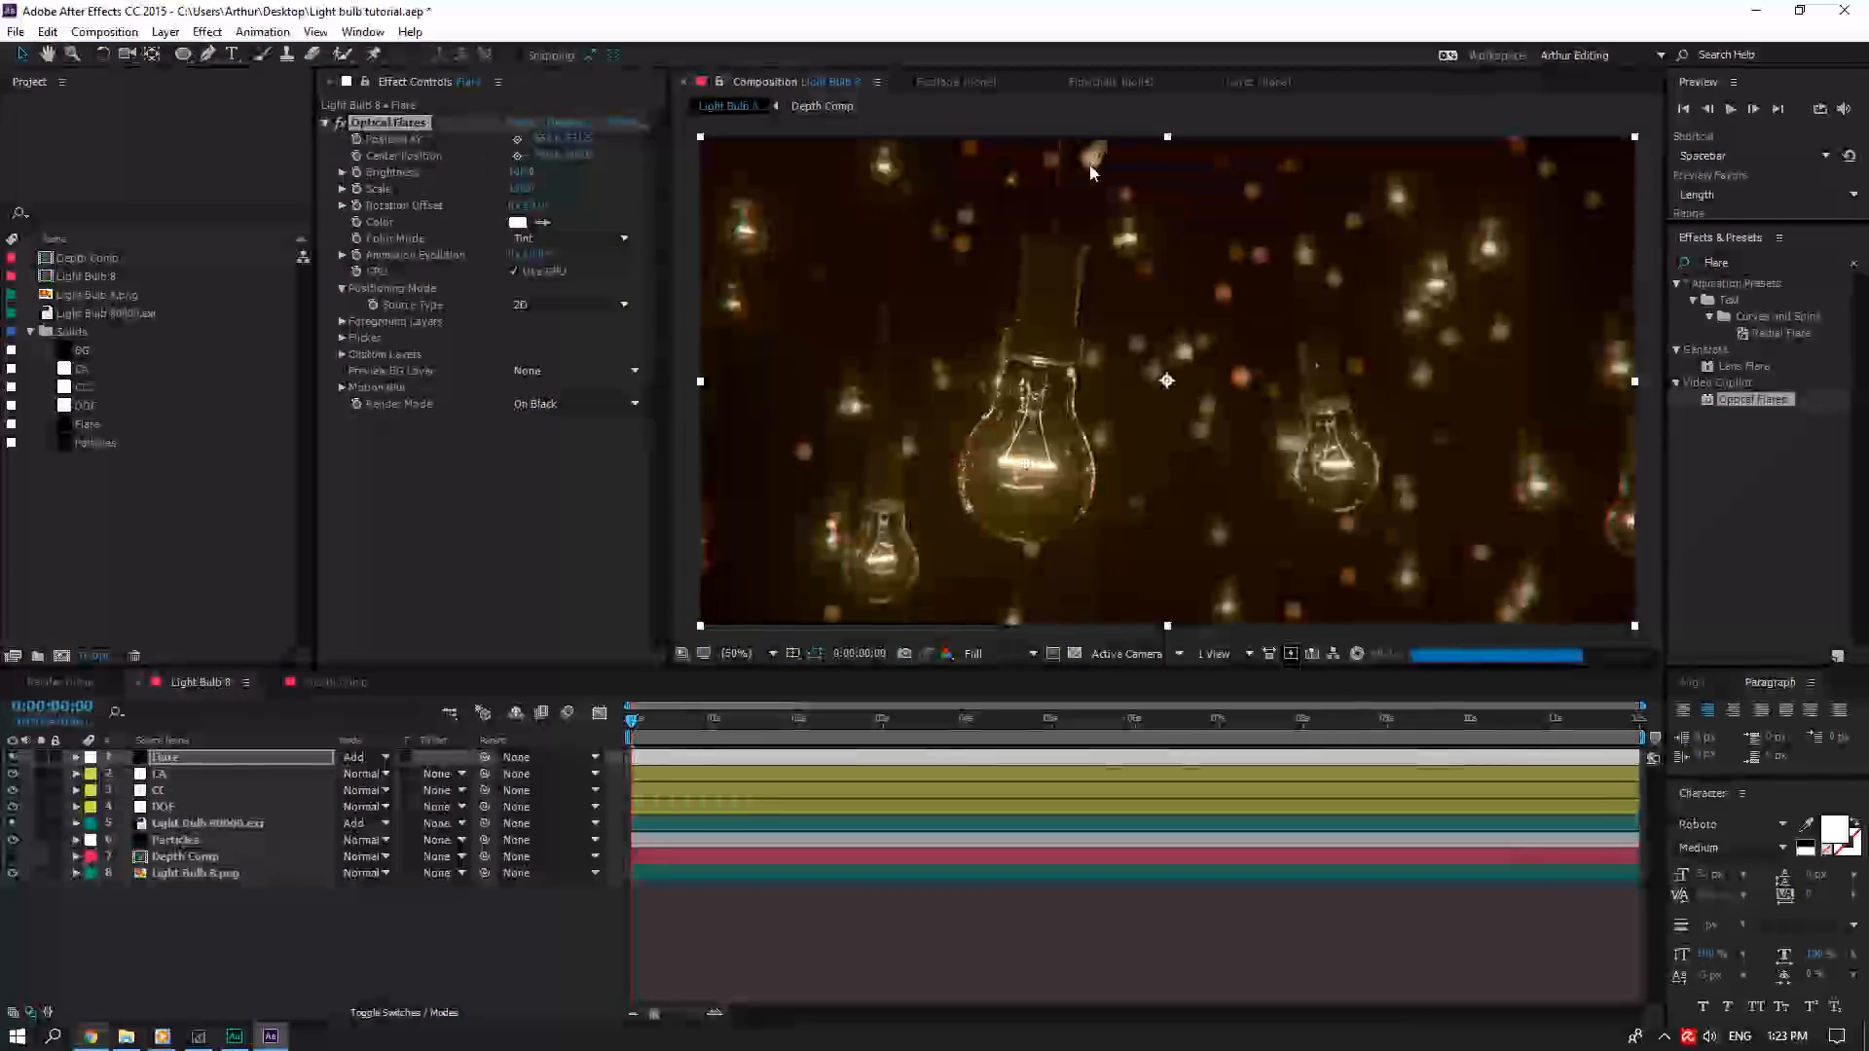
{"action": "left_click", "coordinate": [1854, 263]}
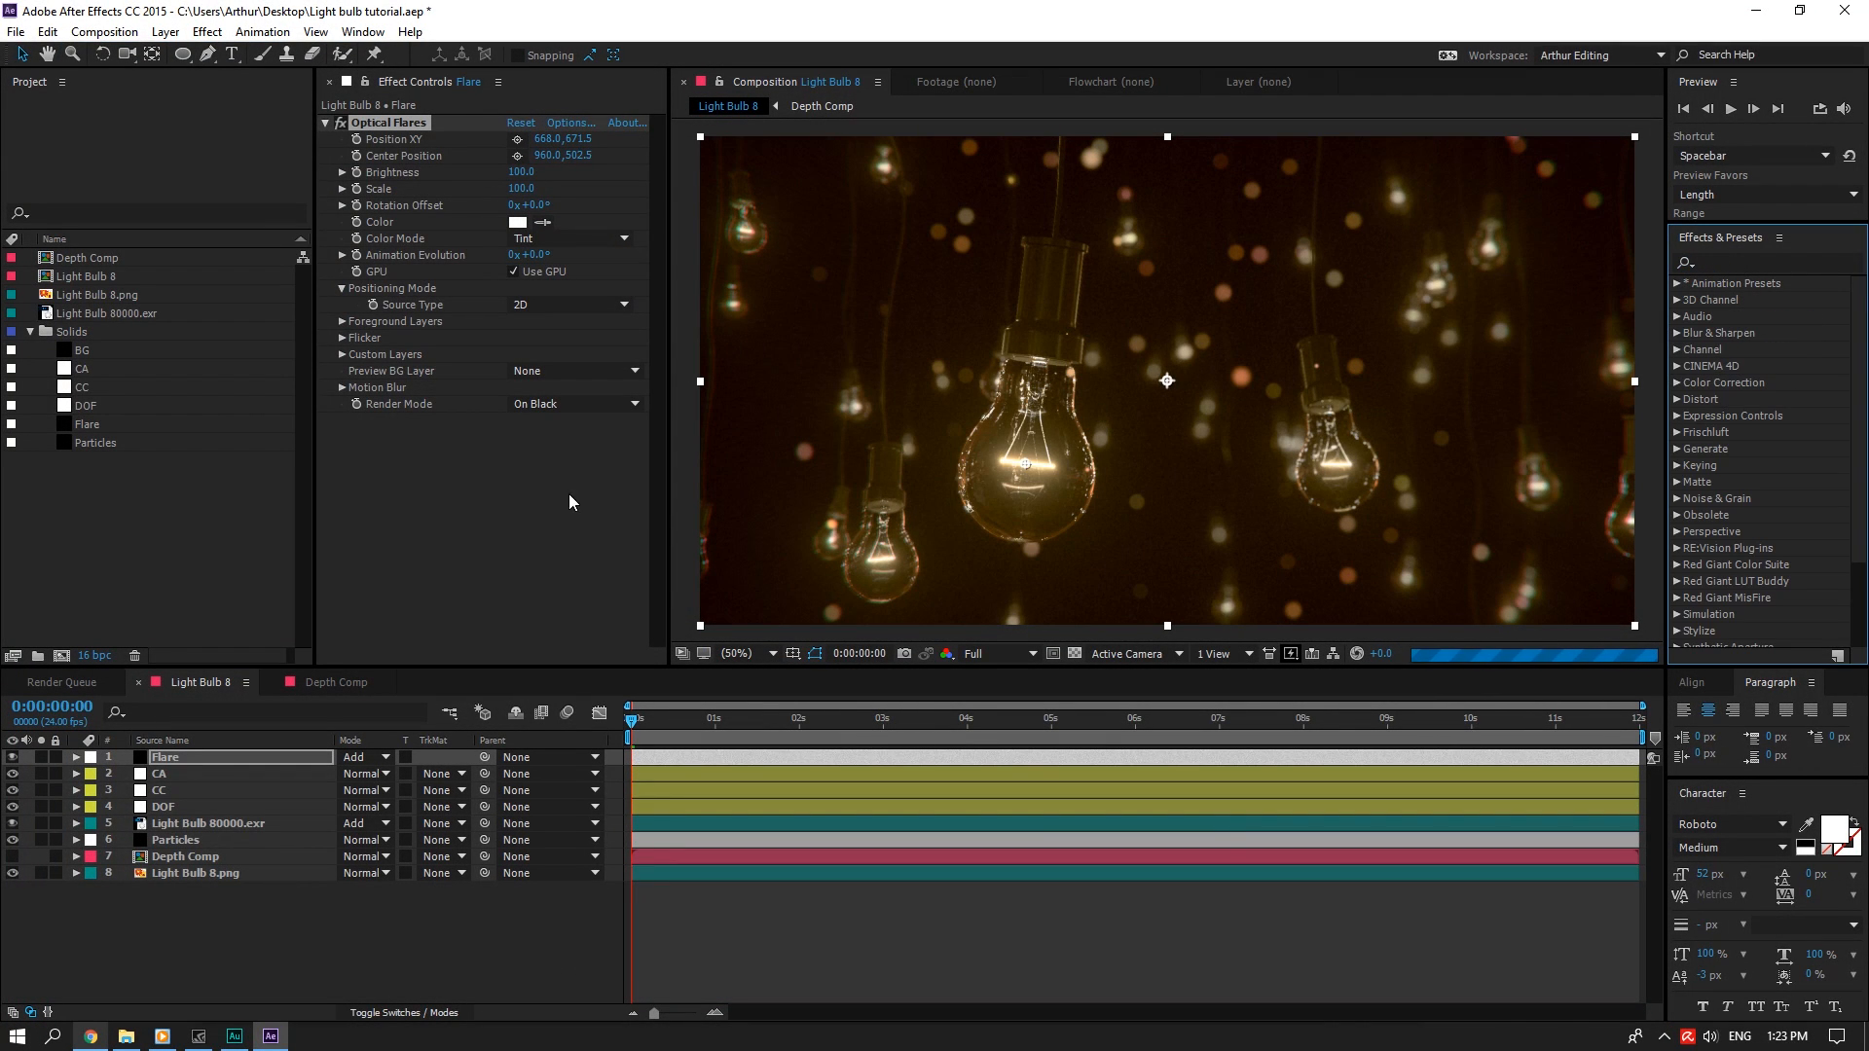
Reopen the Optical Flares options, adjust the flare's global aspect ratio and apply the change
{"action": "left_click", "coordinate": [370, 545]}
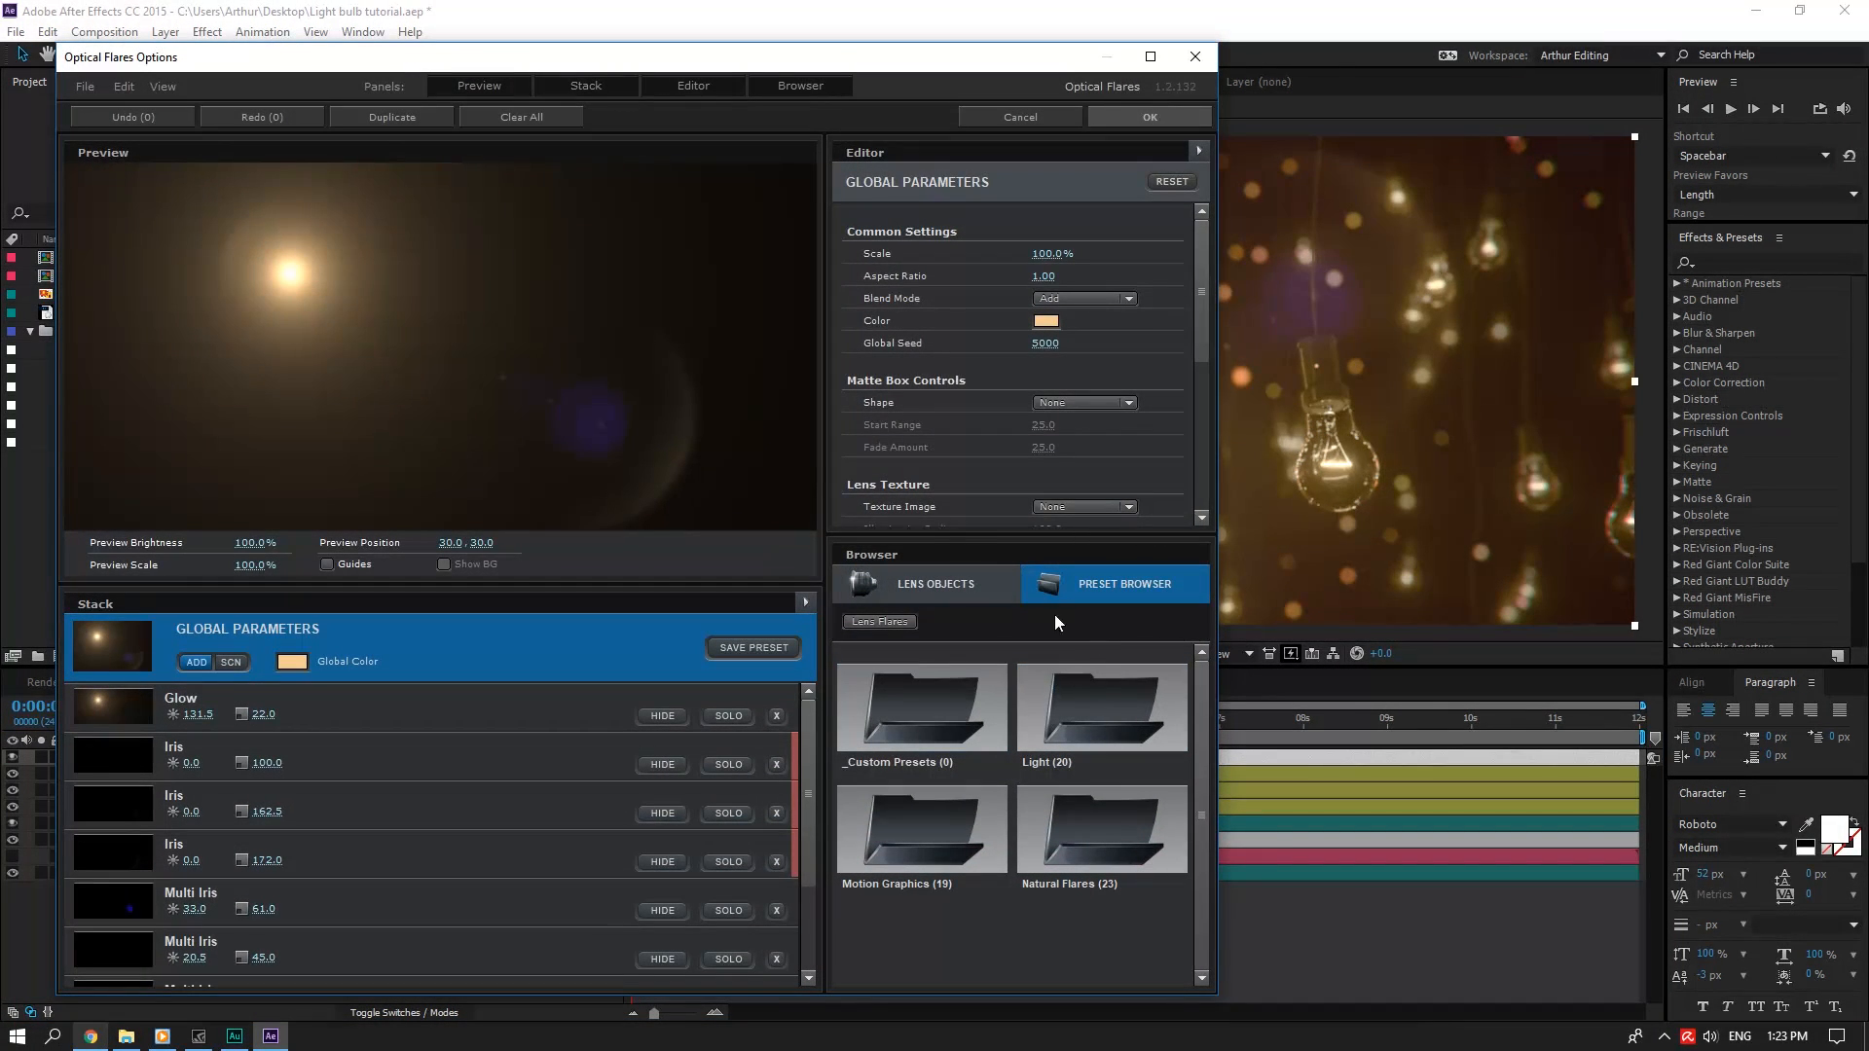
{"action": "left_click_drag", "start_coordinate": [1040, 276], "coordinate": [1102, 271]}
{"action": "left_click", "coordinate": [1150, 117]}
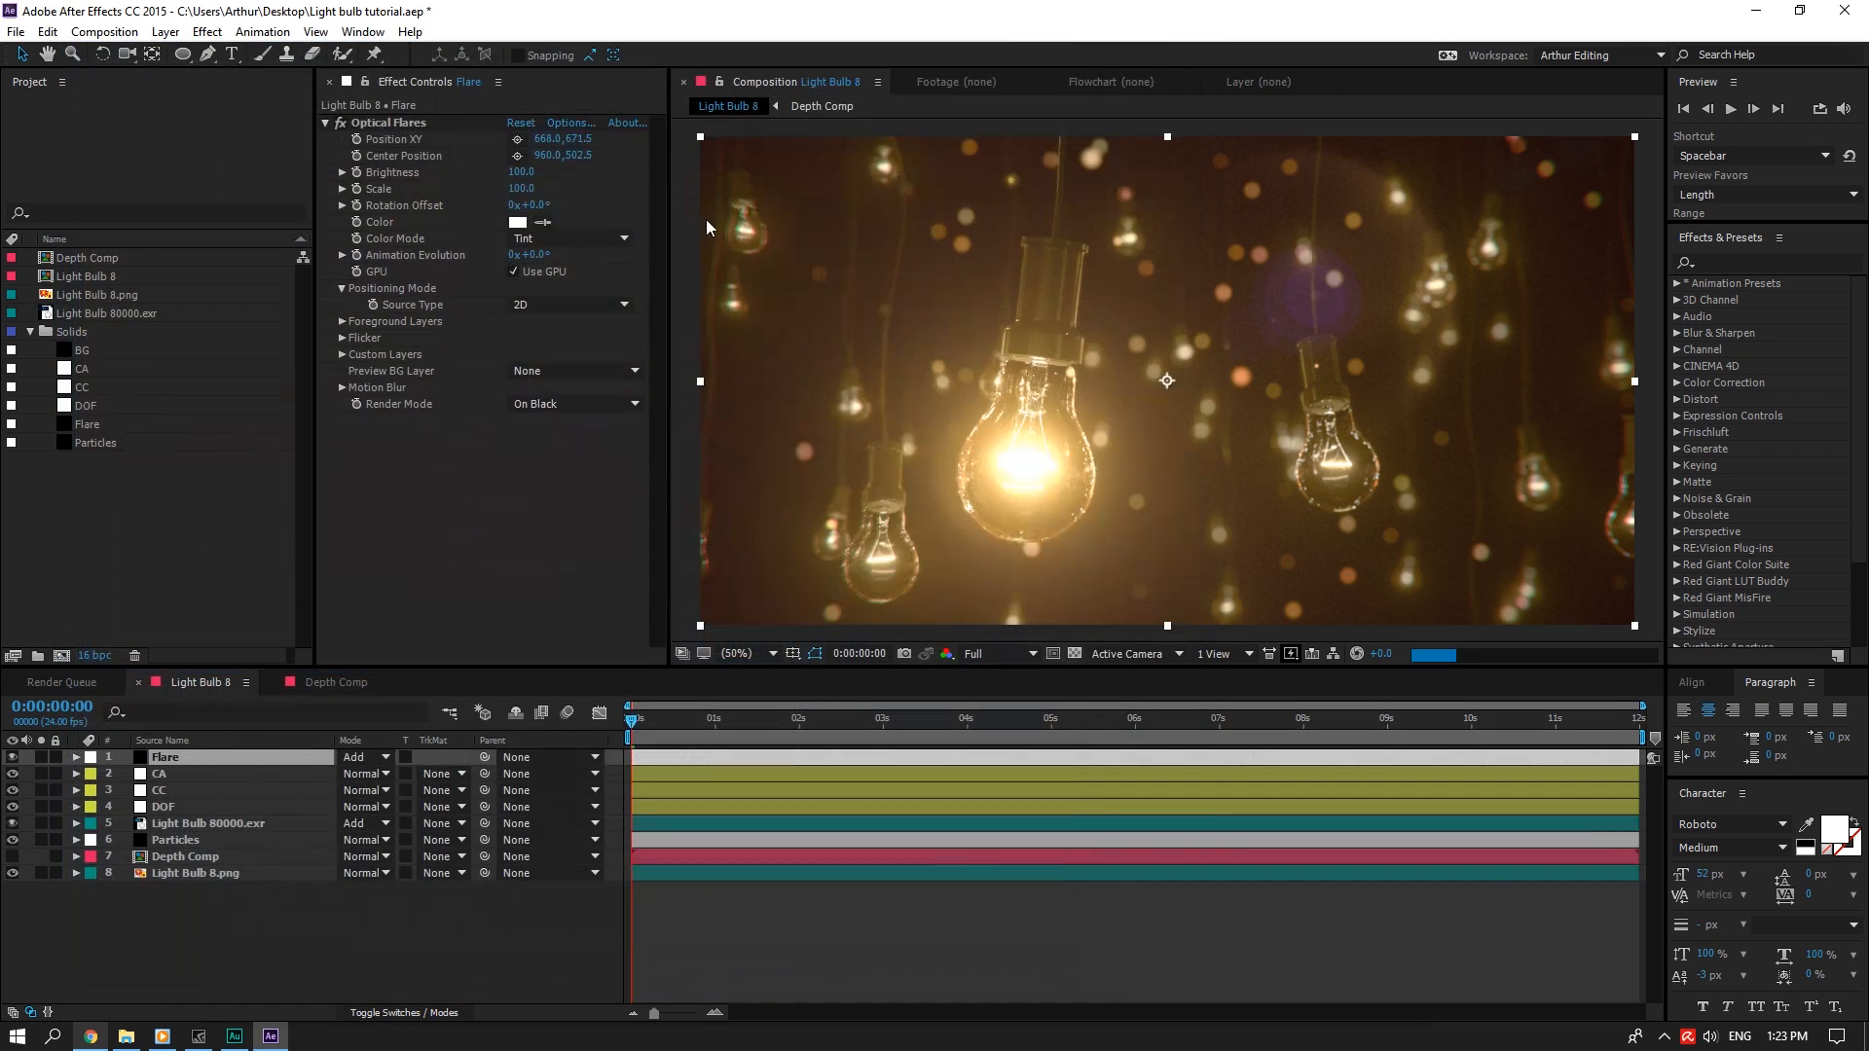
Try a flare scale of 75, restore it to 100 and set the flare's brightness to 75 instead
{"action": "left_click", "coordinate": [522, 189]}
{"action": "type", "text": "75"}
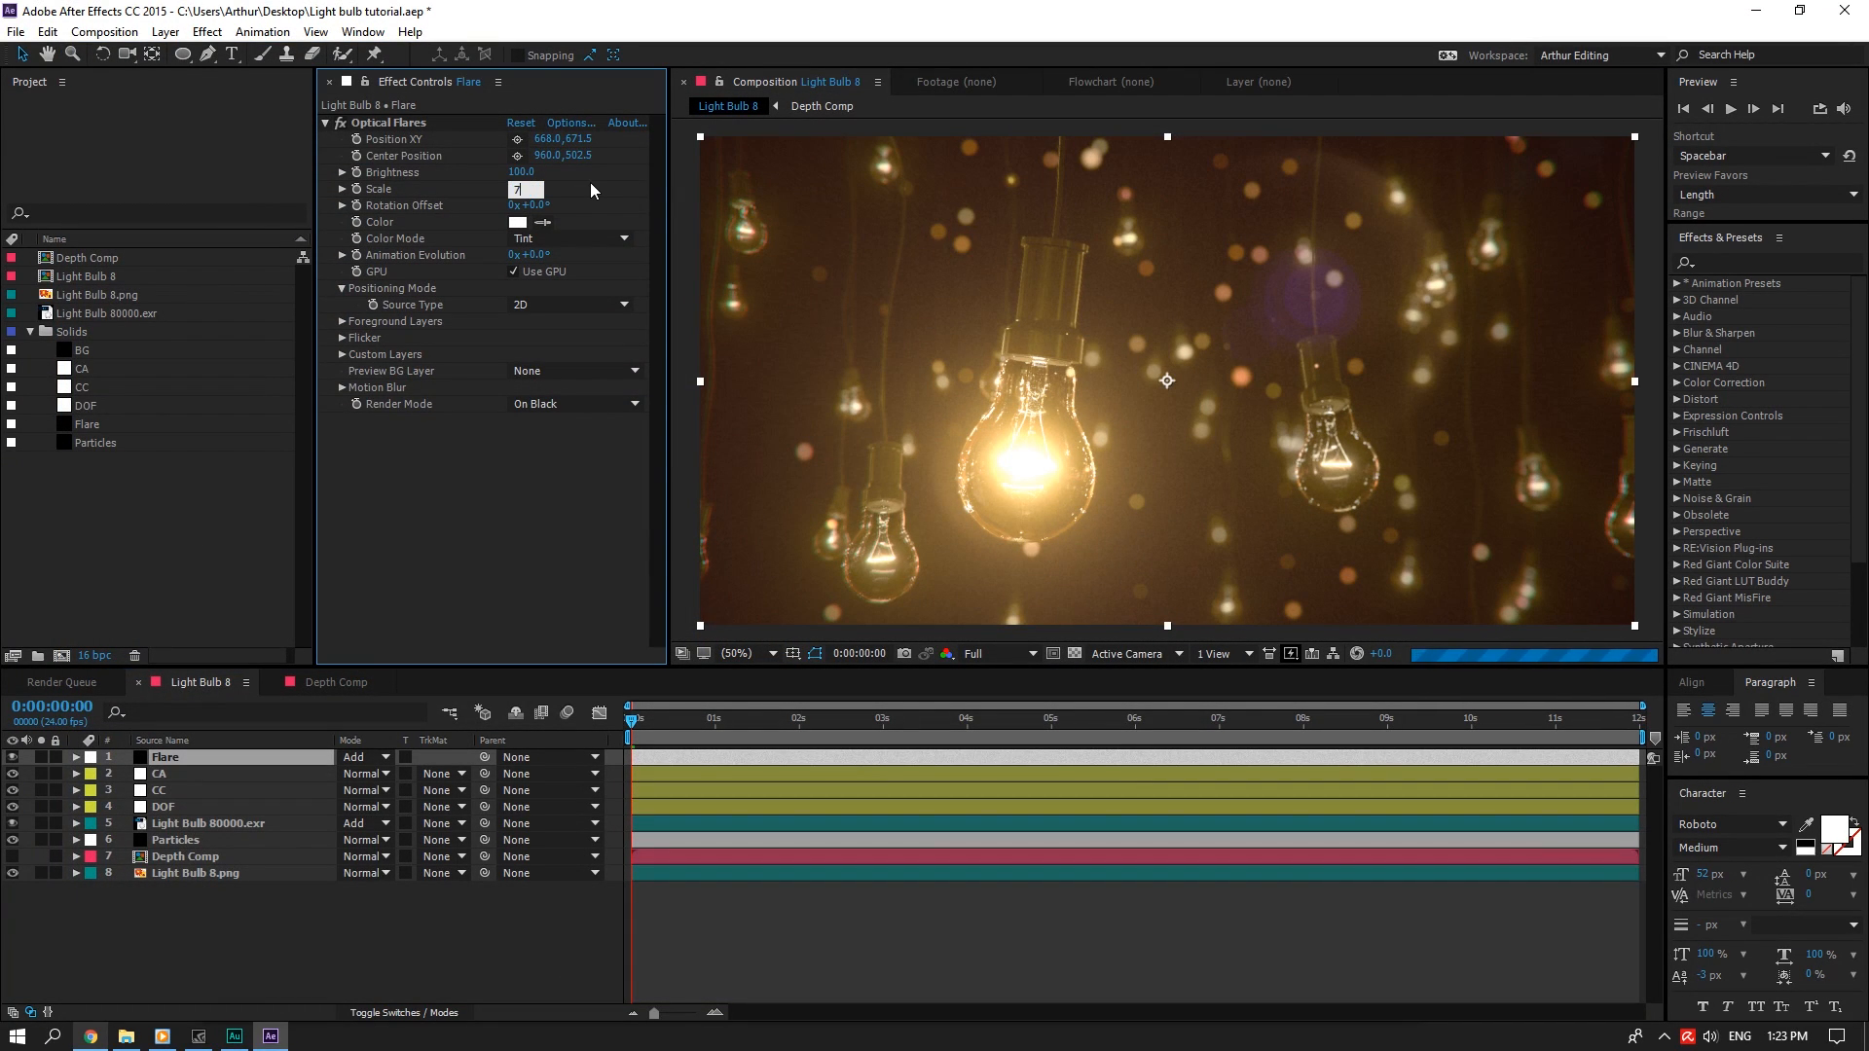
{"action": "key", "text": "Return"}
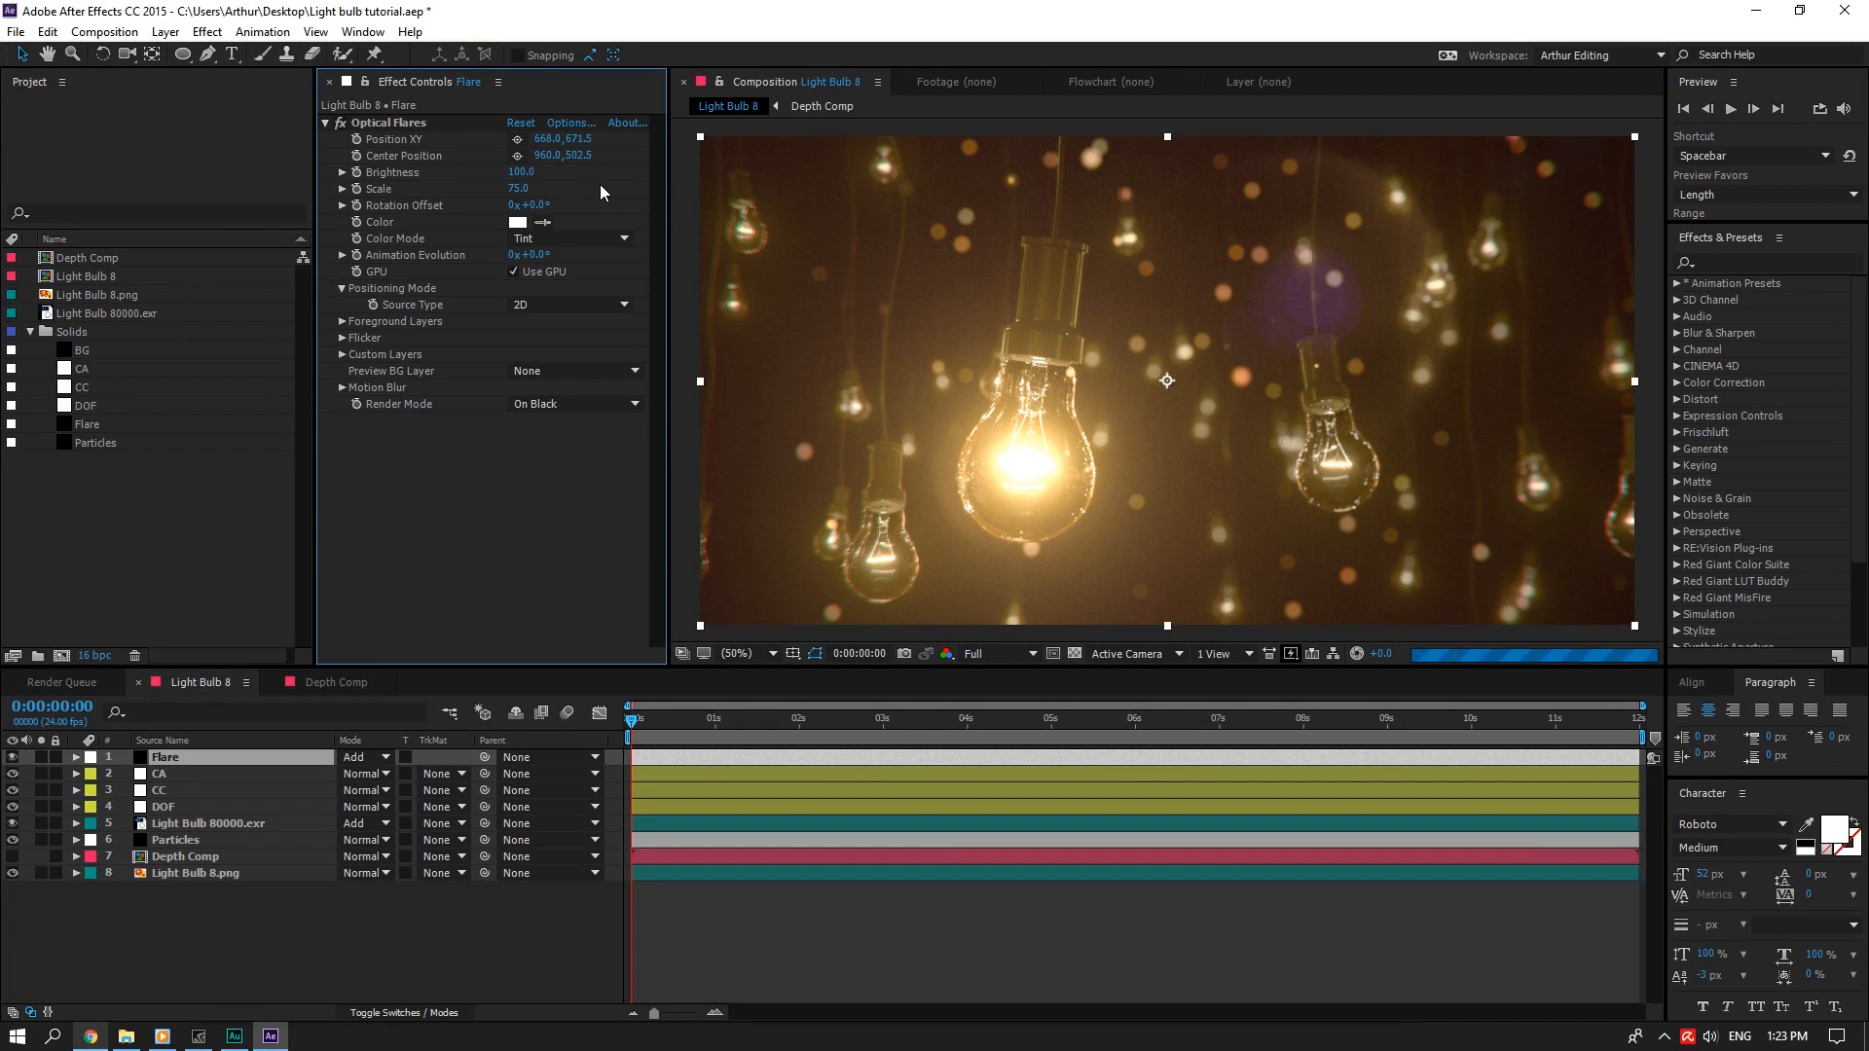
{"action": "left_click", "coordinate": [525, 189]}
{"action": "type", "text": "100"}
{"action": "key", "text": "Return"}
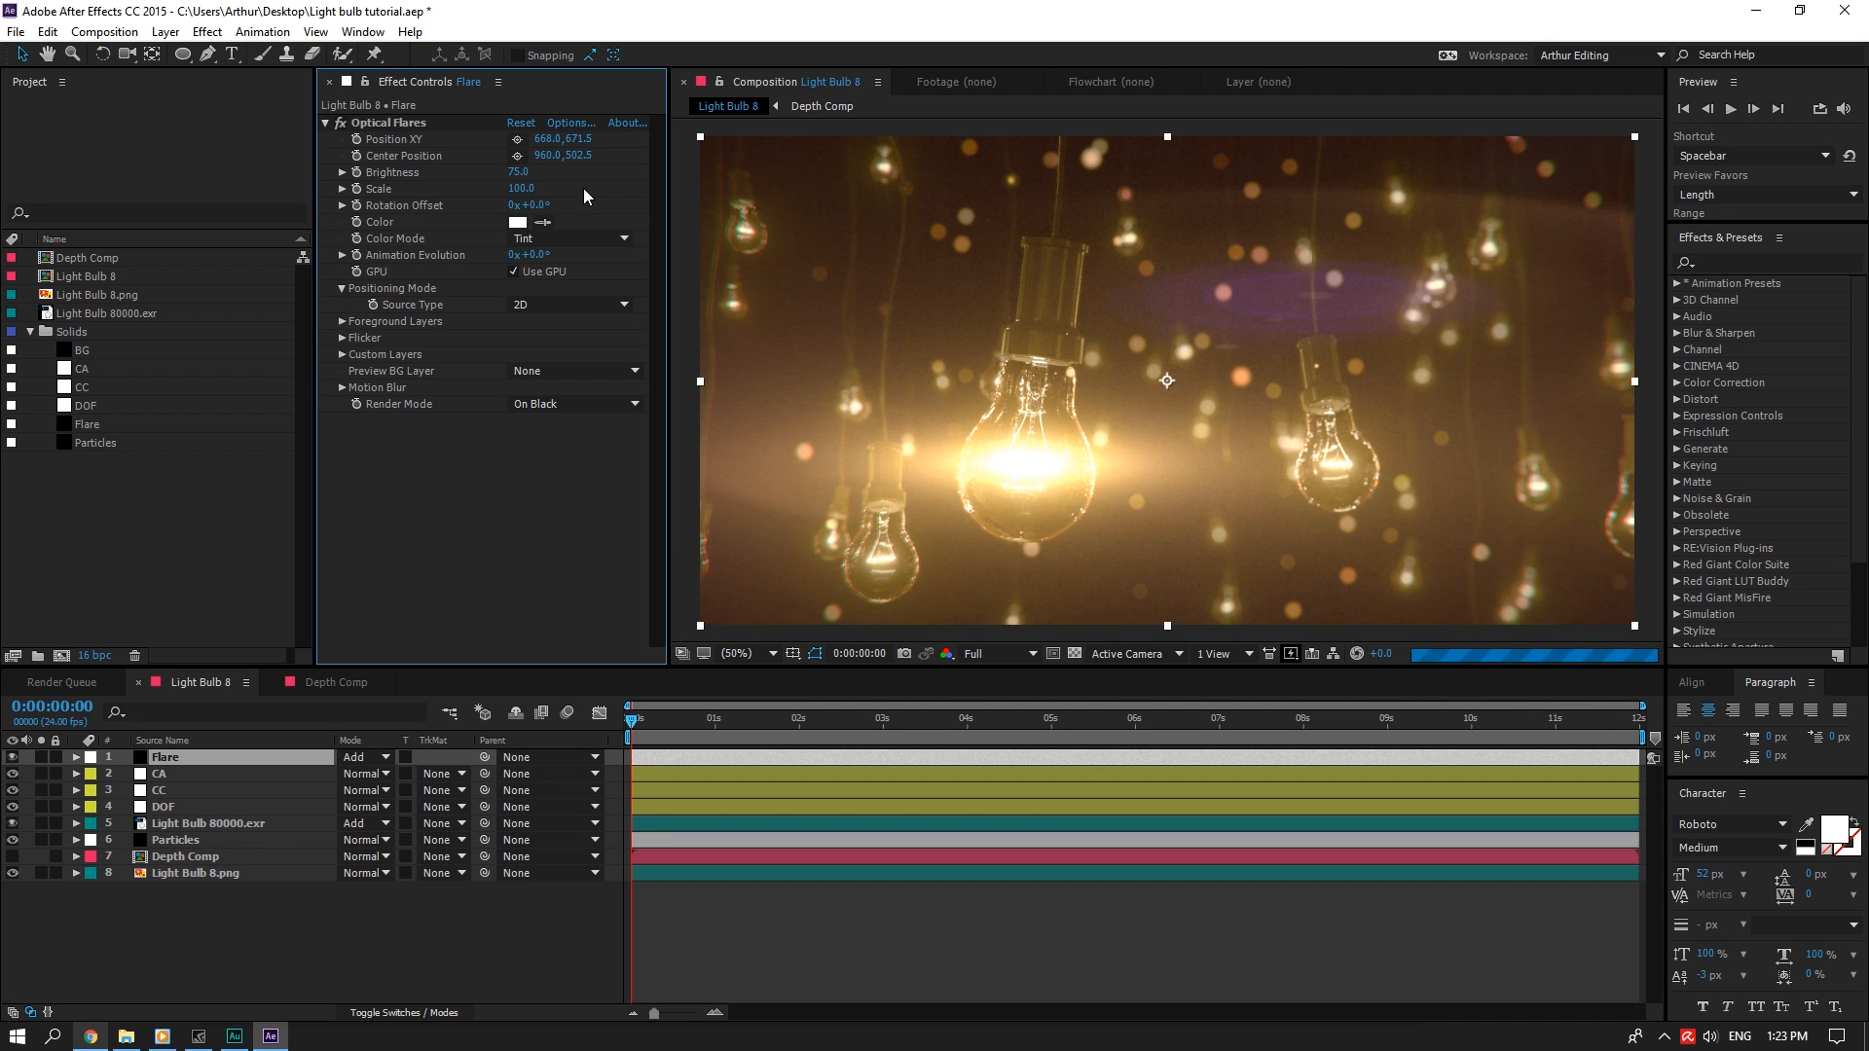
Replace the flare with the Sektor Golden preset from the Motion Graphics category and apply it
{"action": "left_click", "coordinate": [565, 122]}
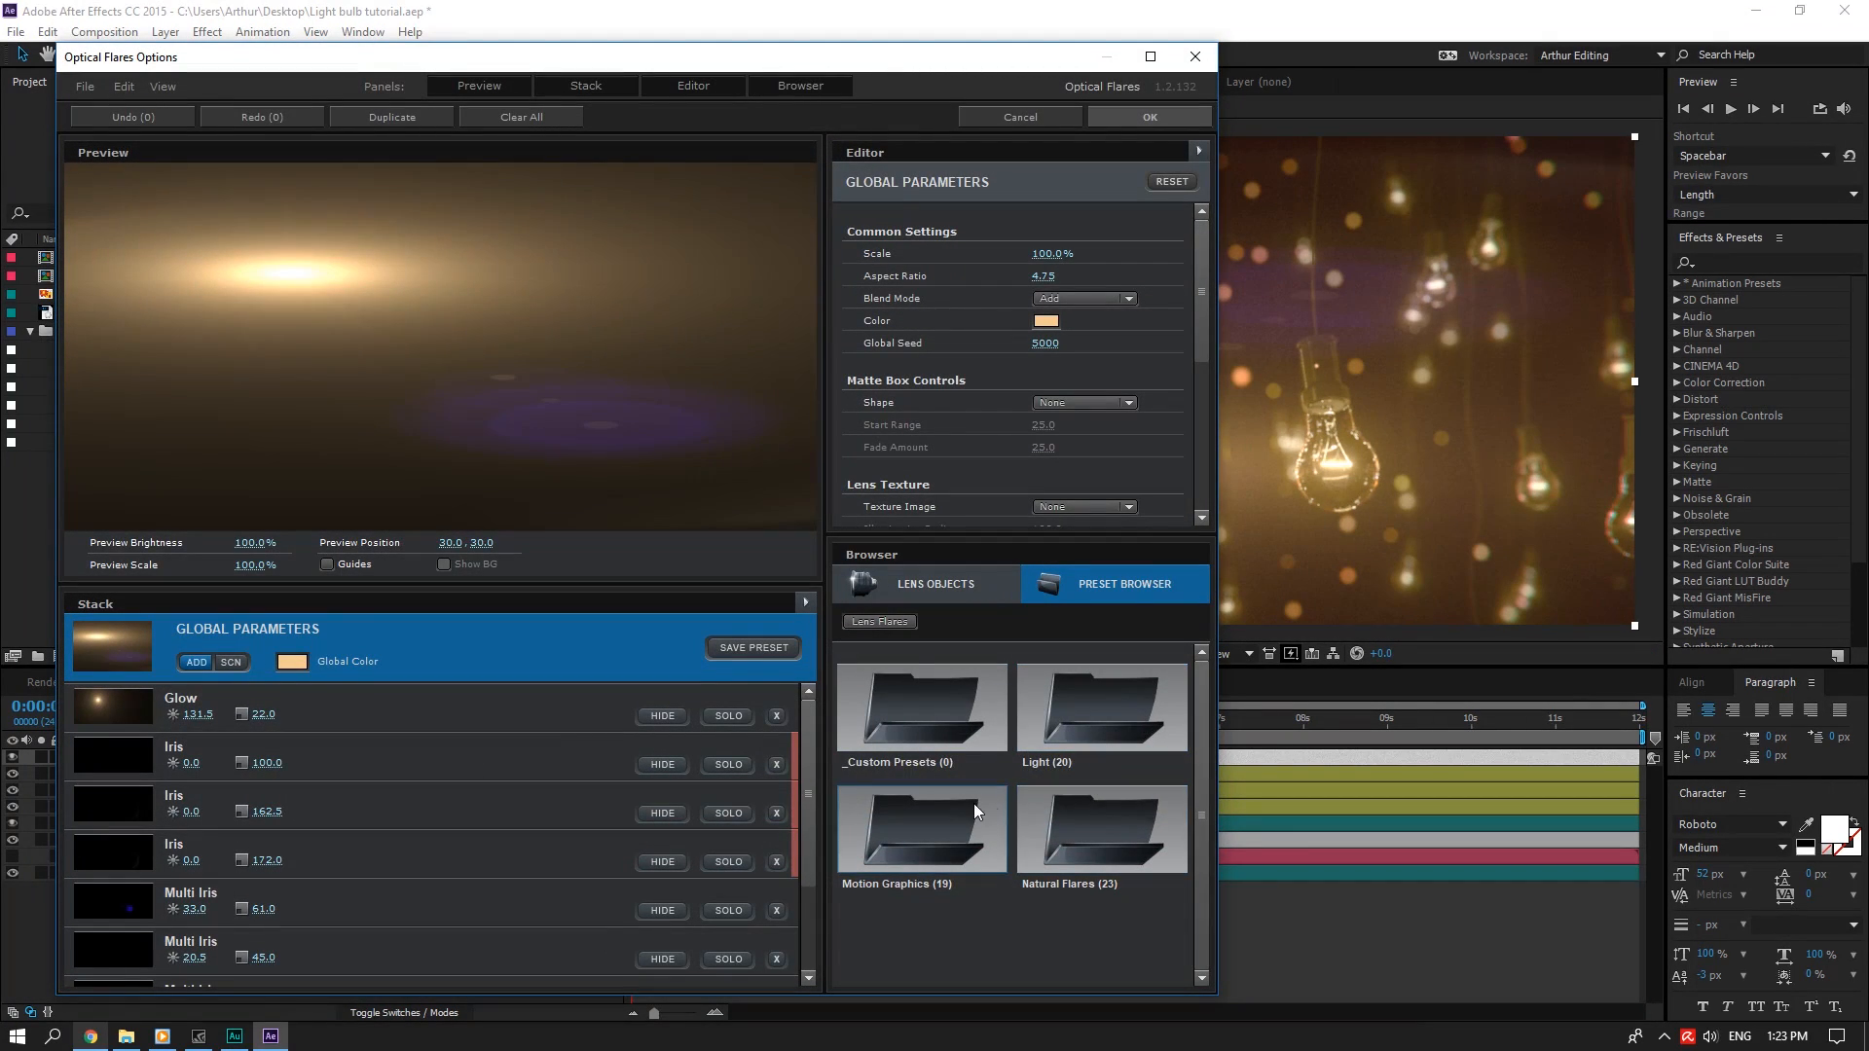
{"action": "left_click", "coordinate": [973, 803]}
{"action": "scroll", "coordinate": [1197, 739], "scroll_direction": "down", "scroll_amount": 2}
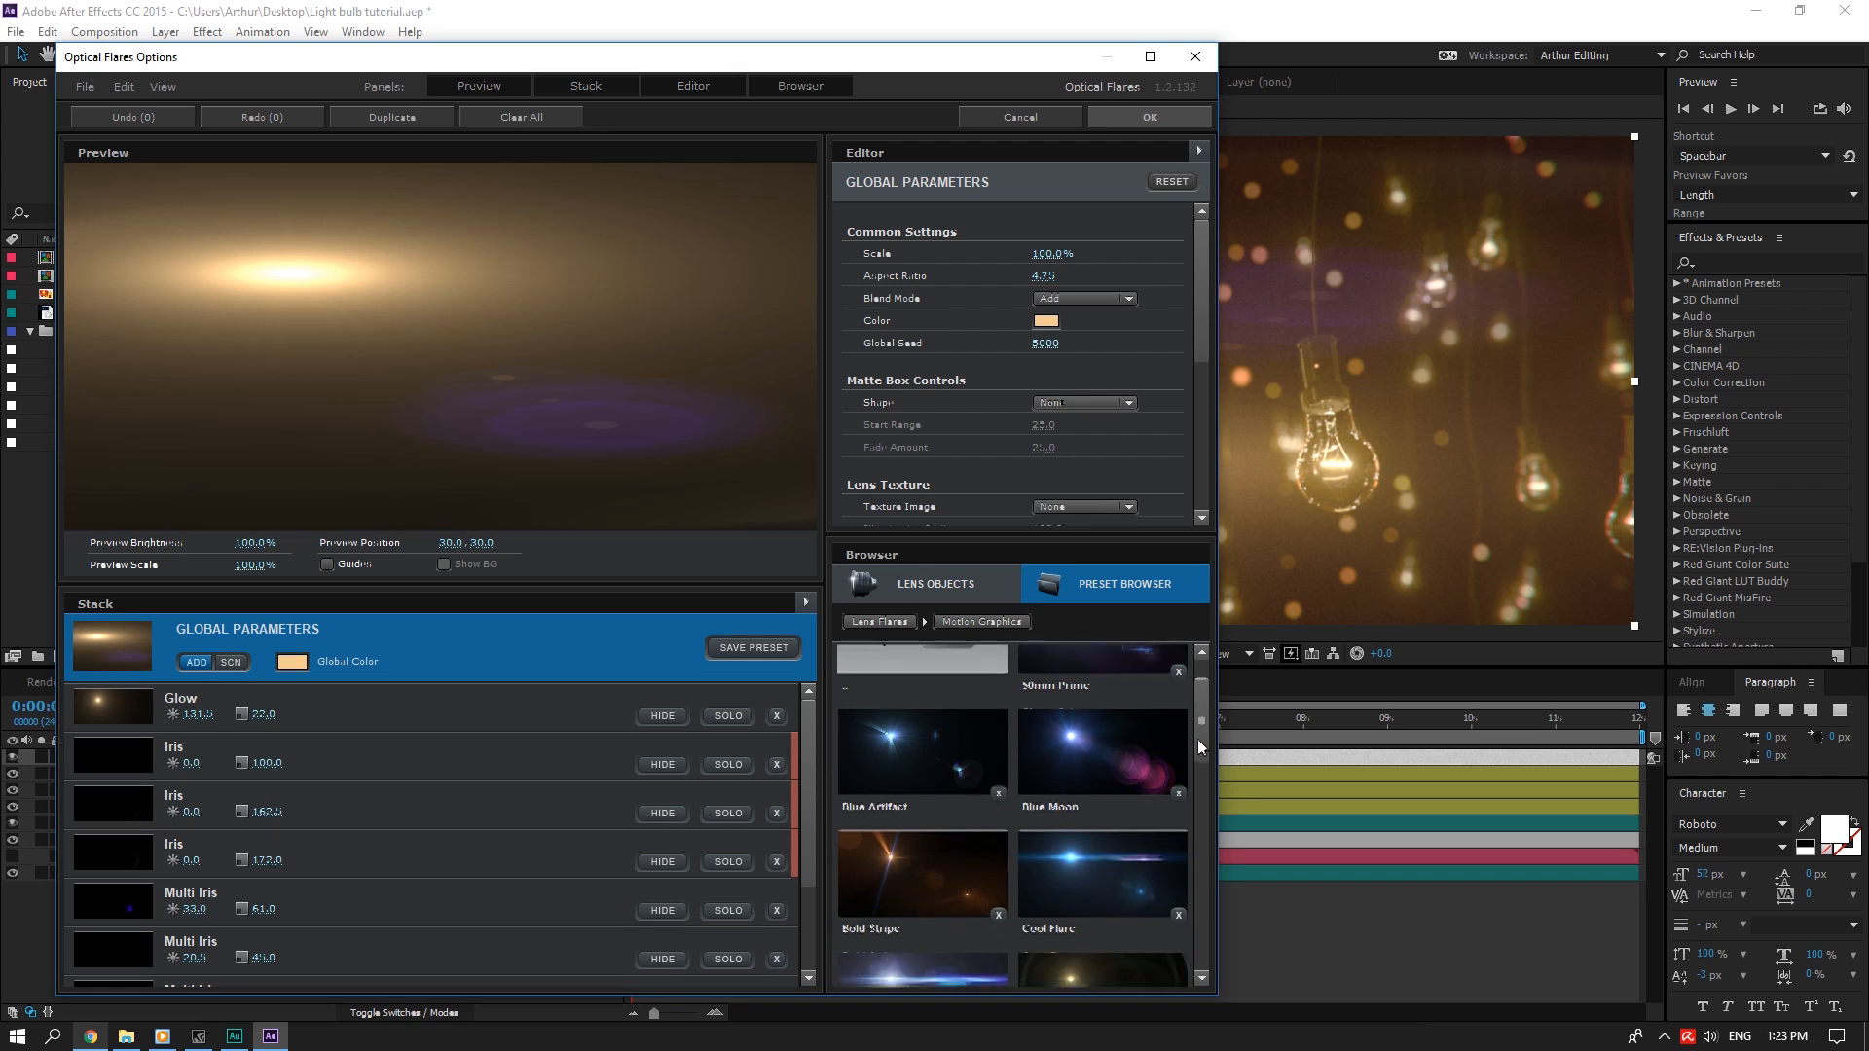
{"action": "scroll", "coordinate": [1197, 738], "scroll_direction": "down", "scroll_amount": 6}
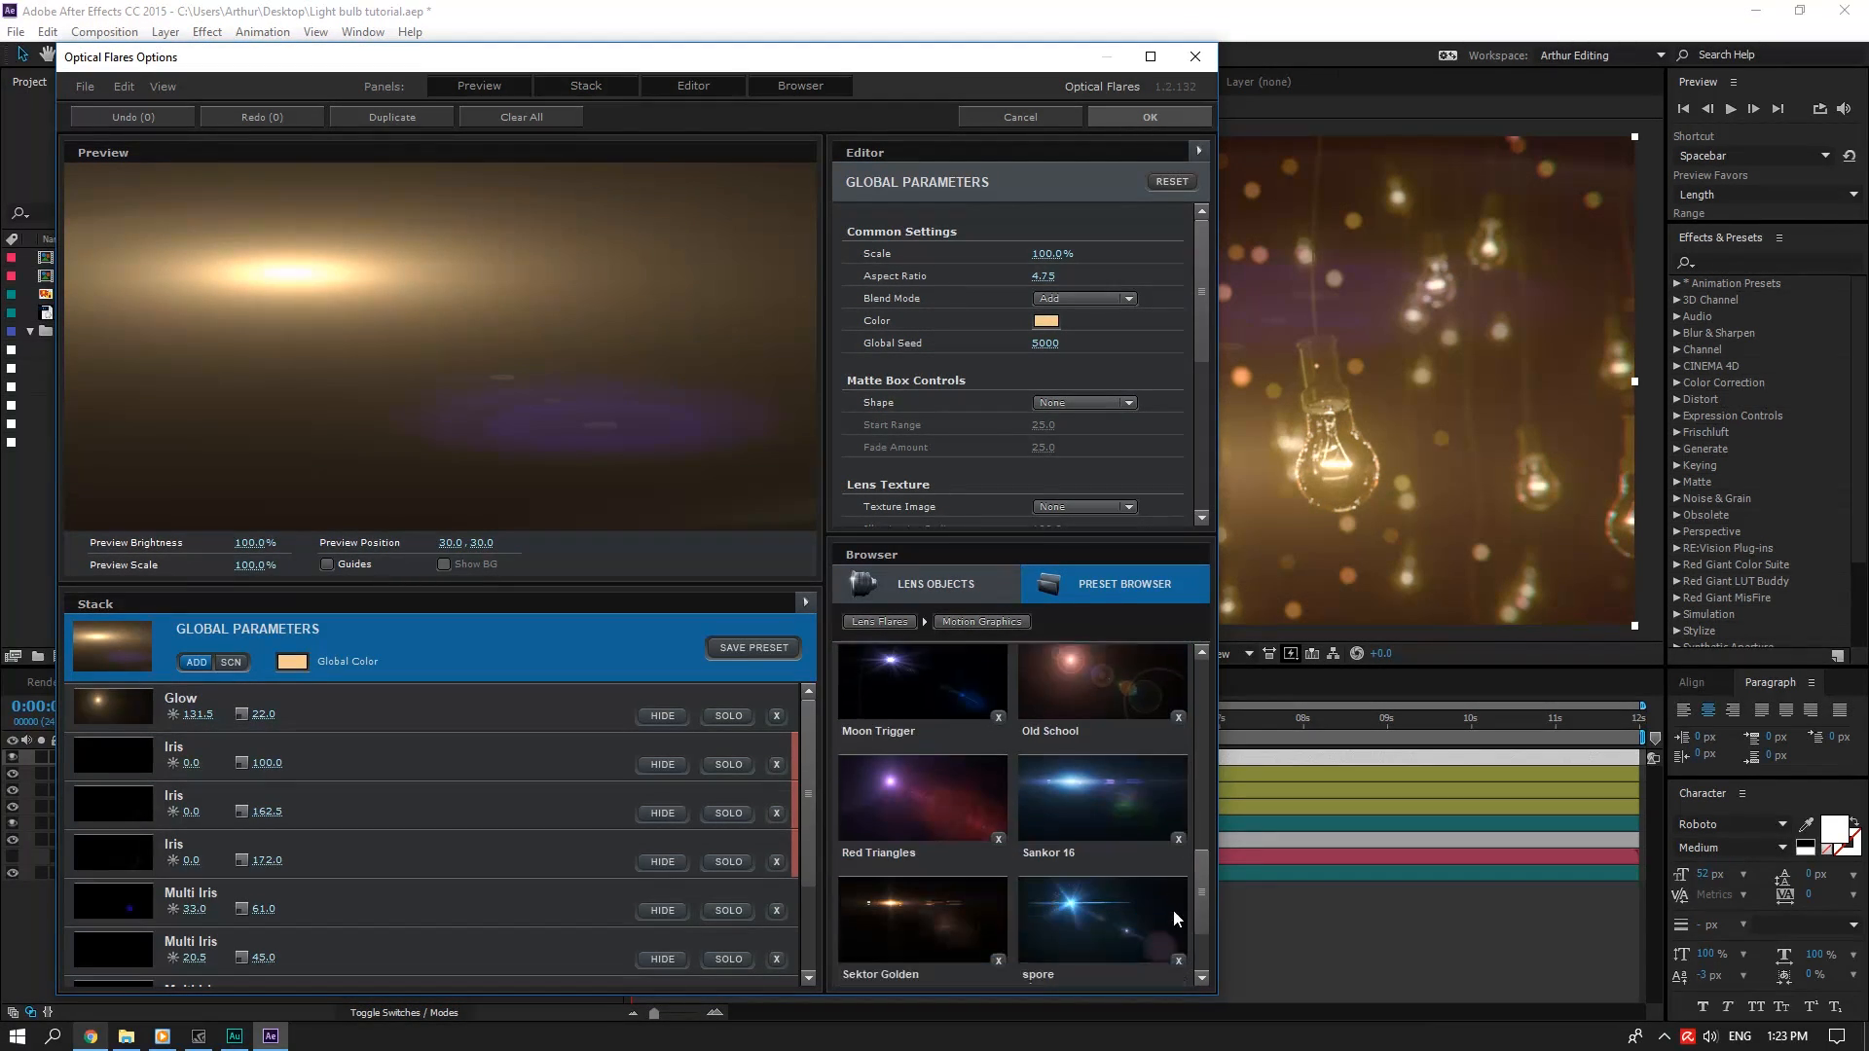
{"action": "scroll", "coordinate": [1174, 918], "scroll_direction": "down", "scroll_amount": 2}
{"action": "left_click", "coordinate": [923, 787]}
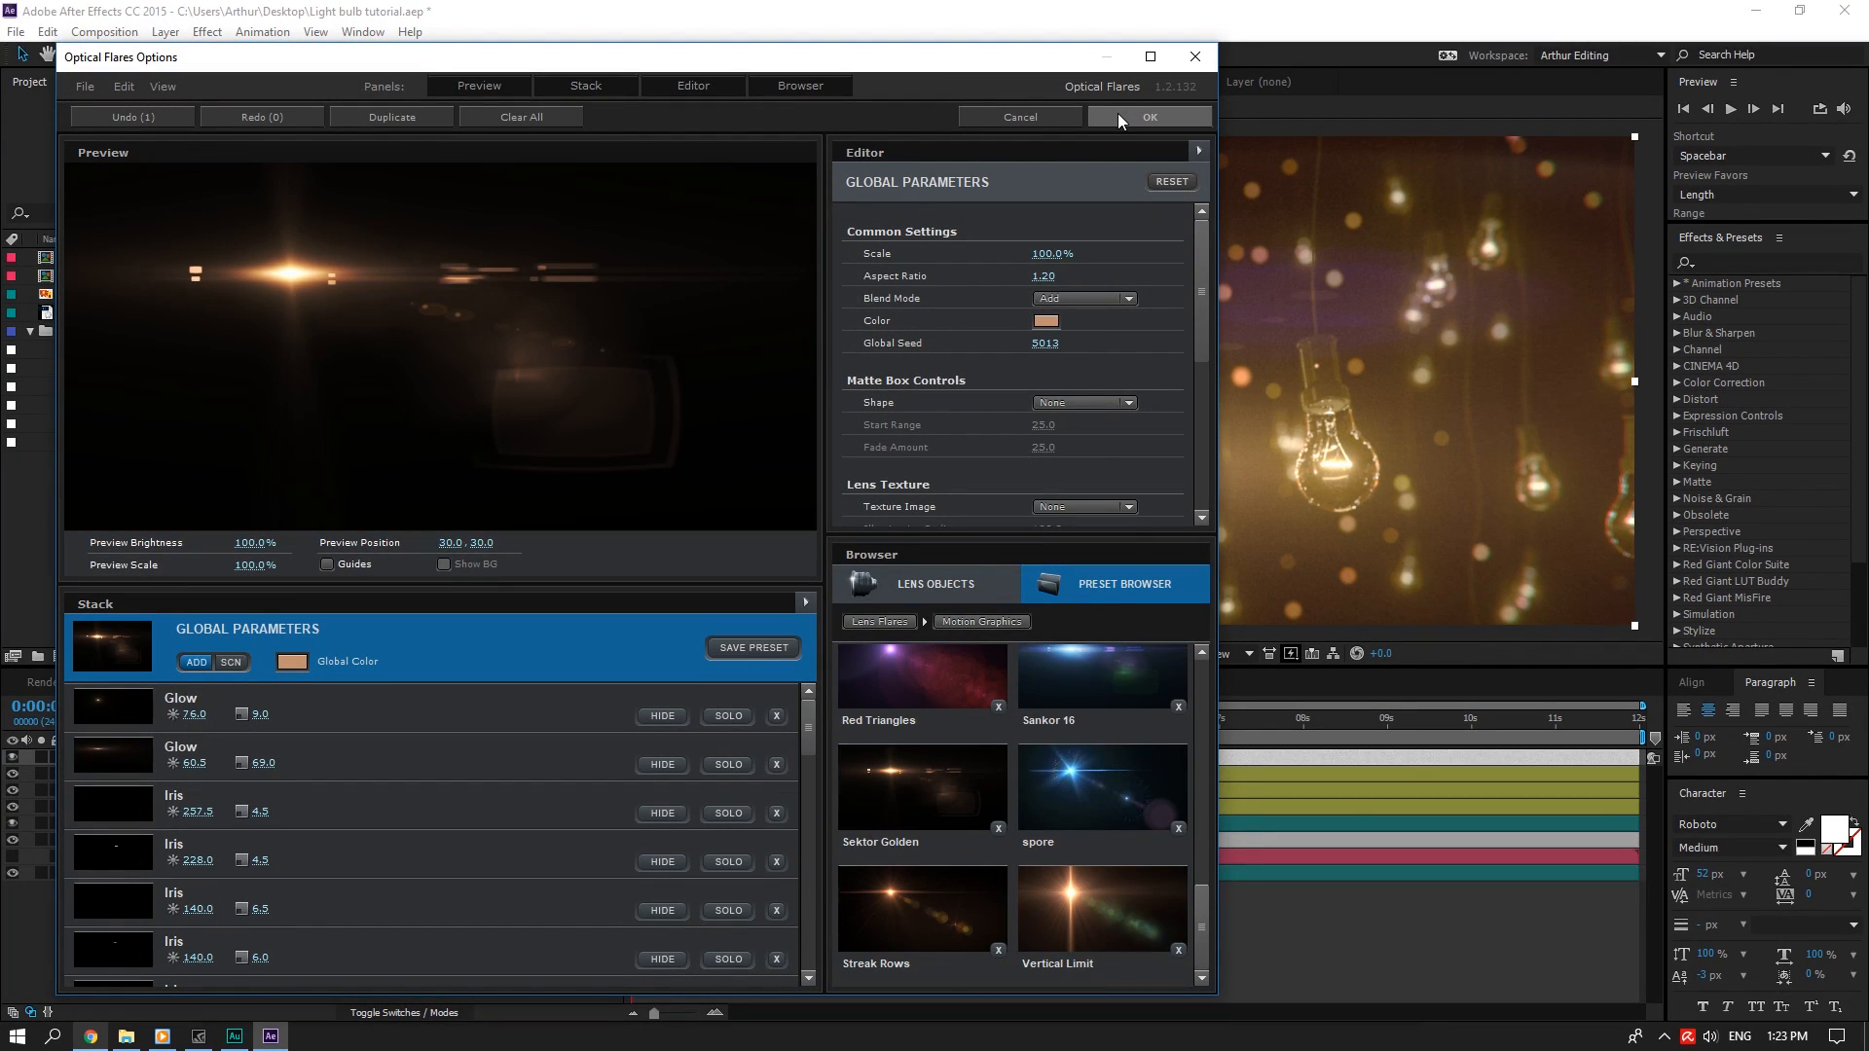
{"action": "left_click", "coordinate": [1117, 114]}
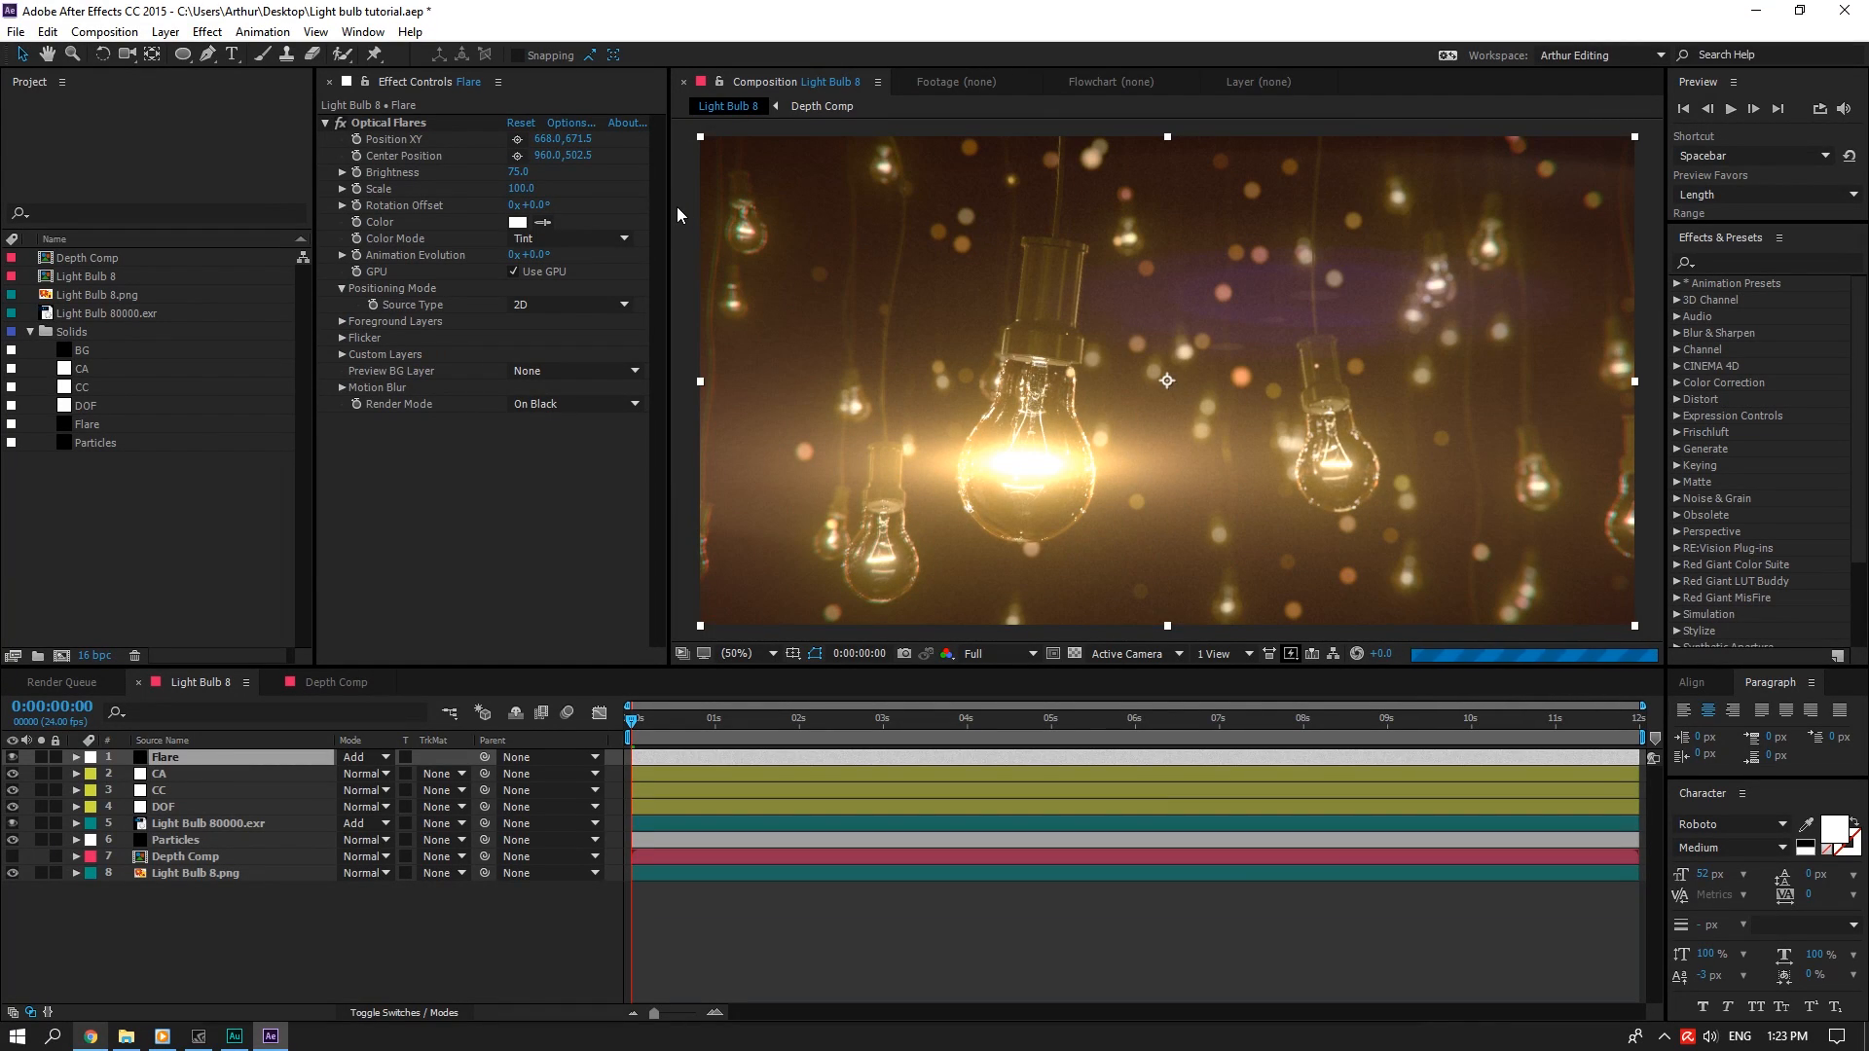
Set the Optical Flares brightness to 50
{"action": "left_click", "coordinate": [523, 173]}
{"action": "type", "text": "5"}
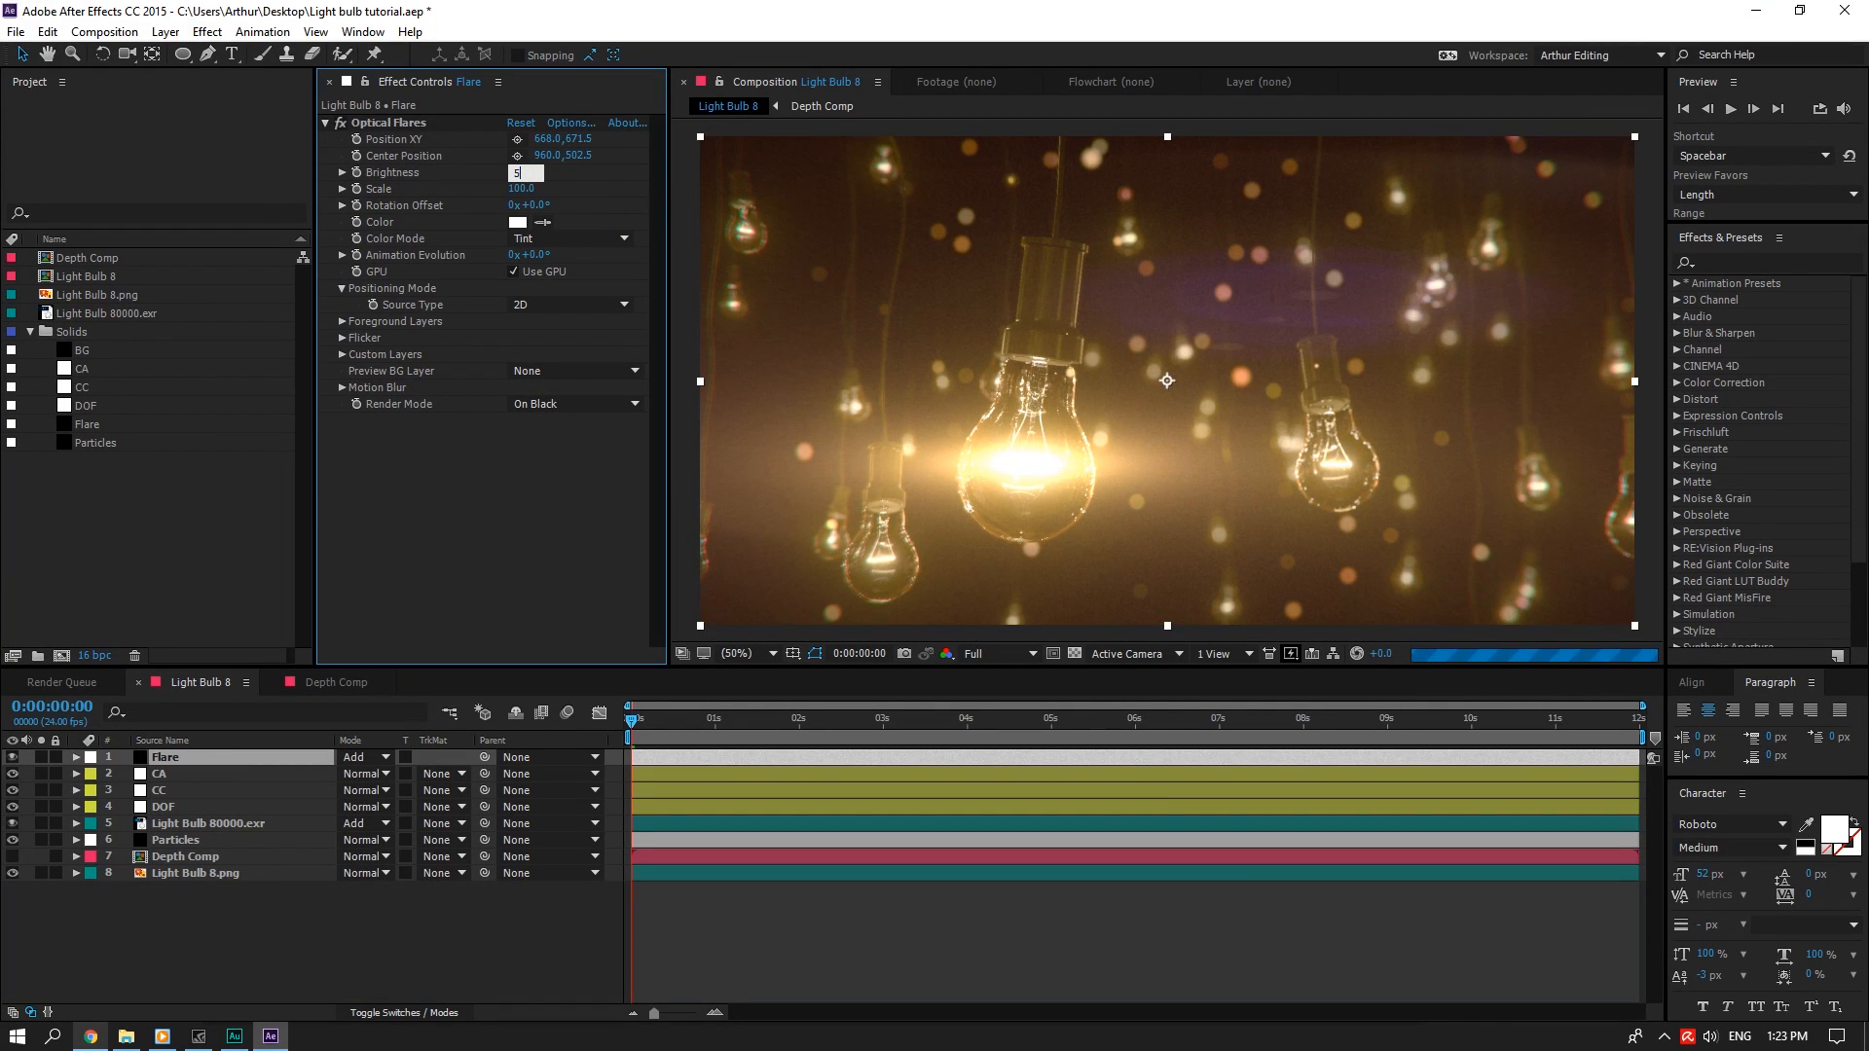
{"action": "type", "text": "0"}
{"action": "key", "text": "Return"}
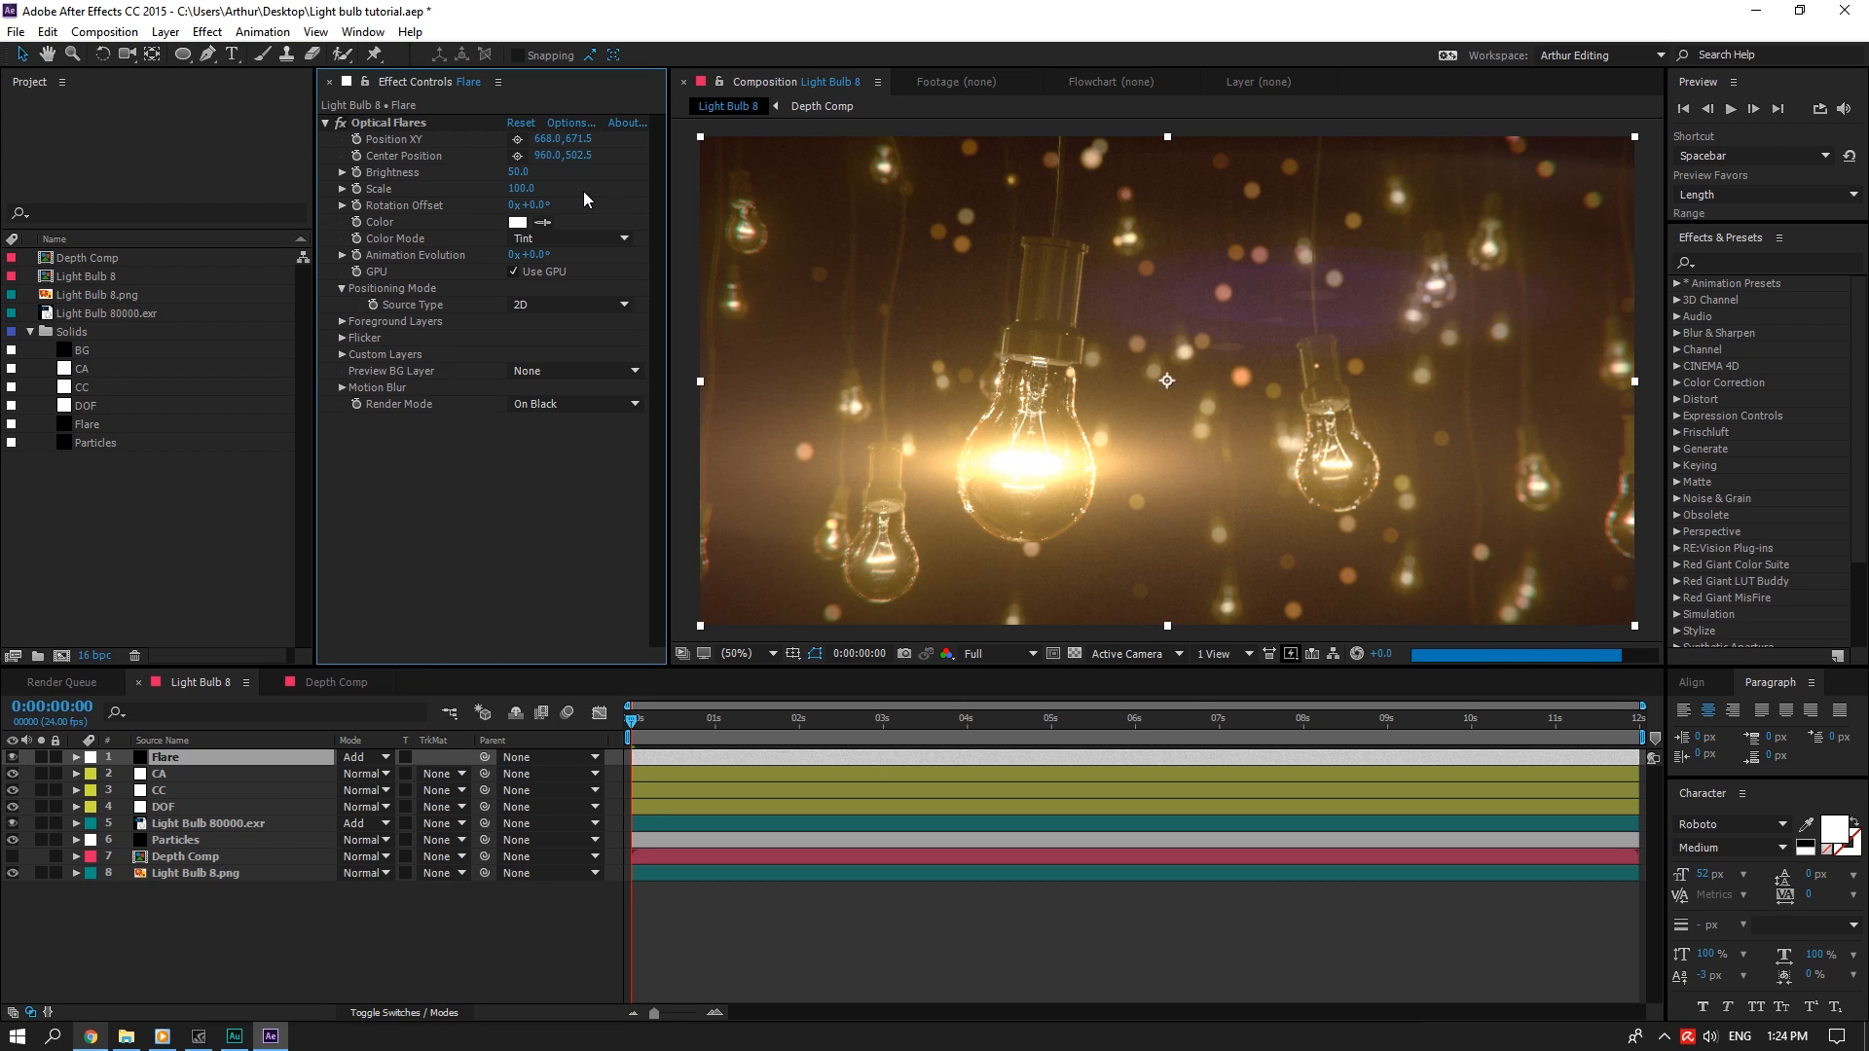
Add a Ring lens object to the flare in the Optical Flares options and apply the change
{"action": "left_click", "coordinate": [570, 123]}
{"action": "left_click", "coordinate": [934, 584]}
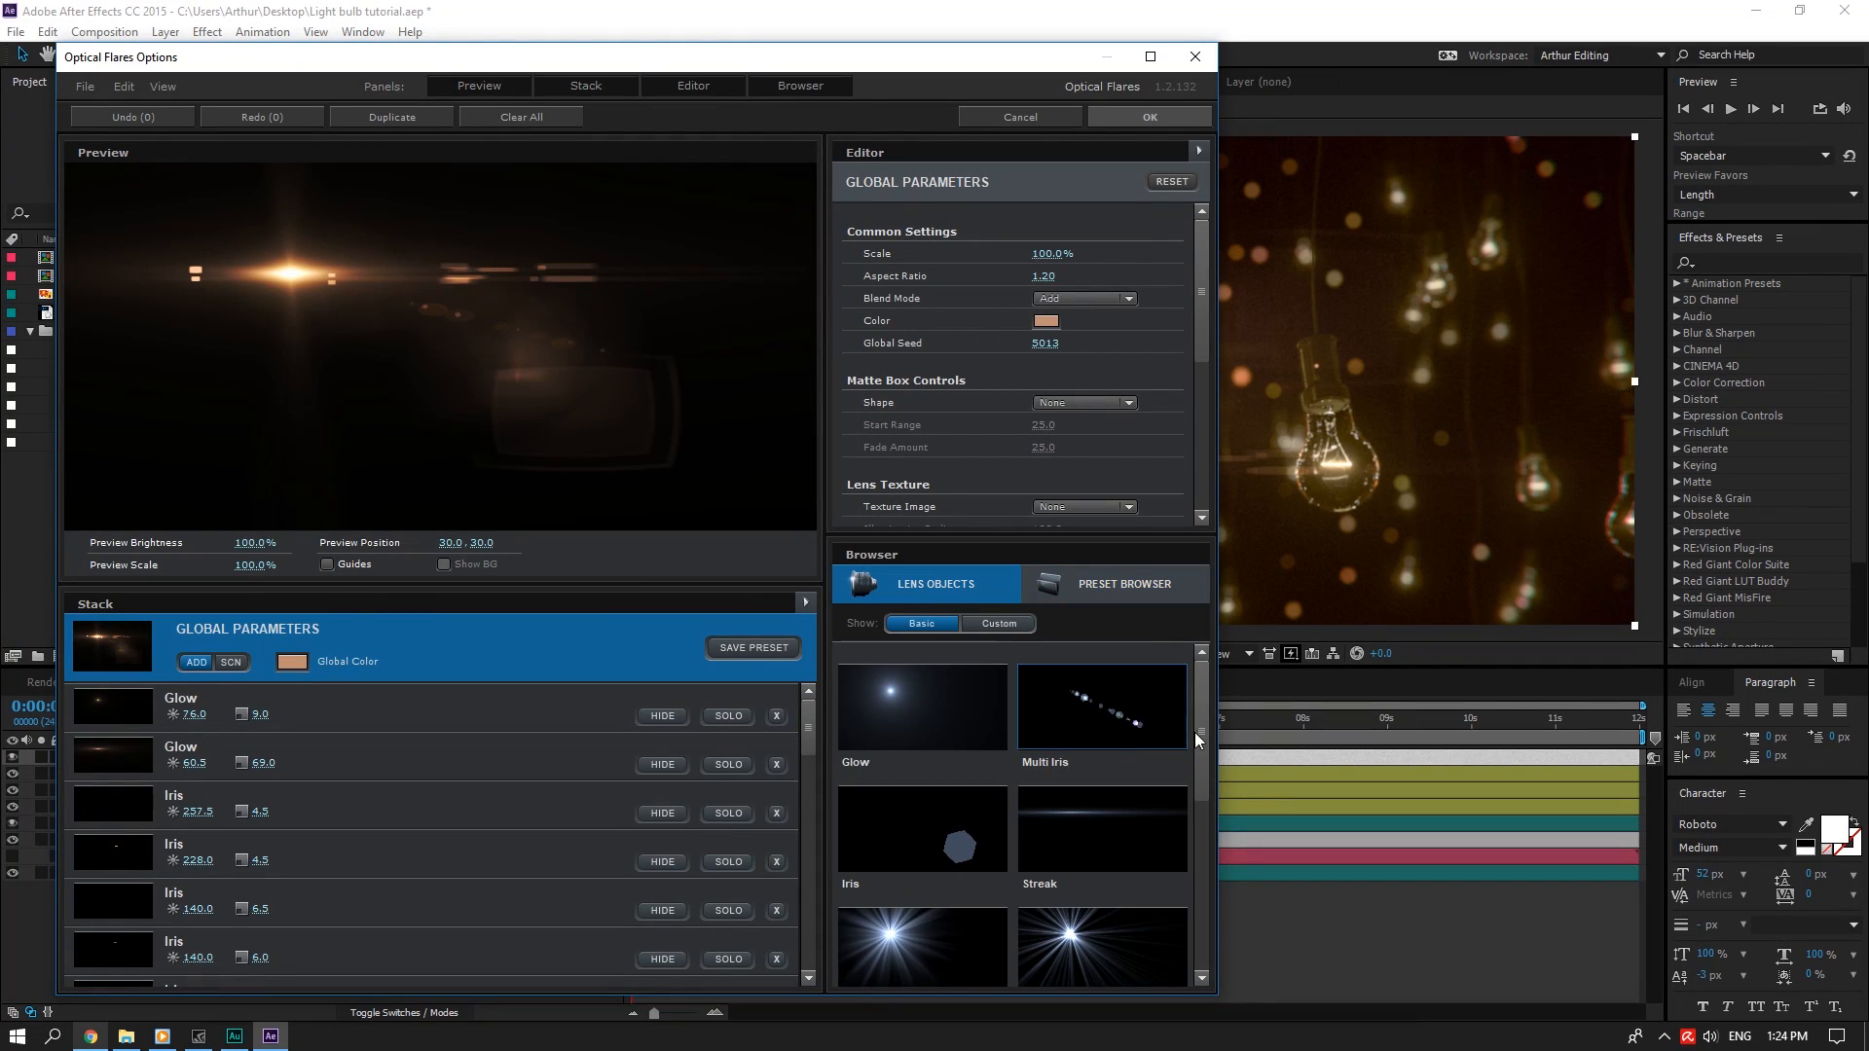
{"action": "scroll", "coordinate": [1188, 825], "scroll_direction": "down", "scroll_amount": 5}
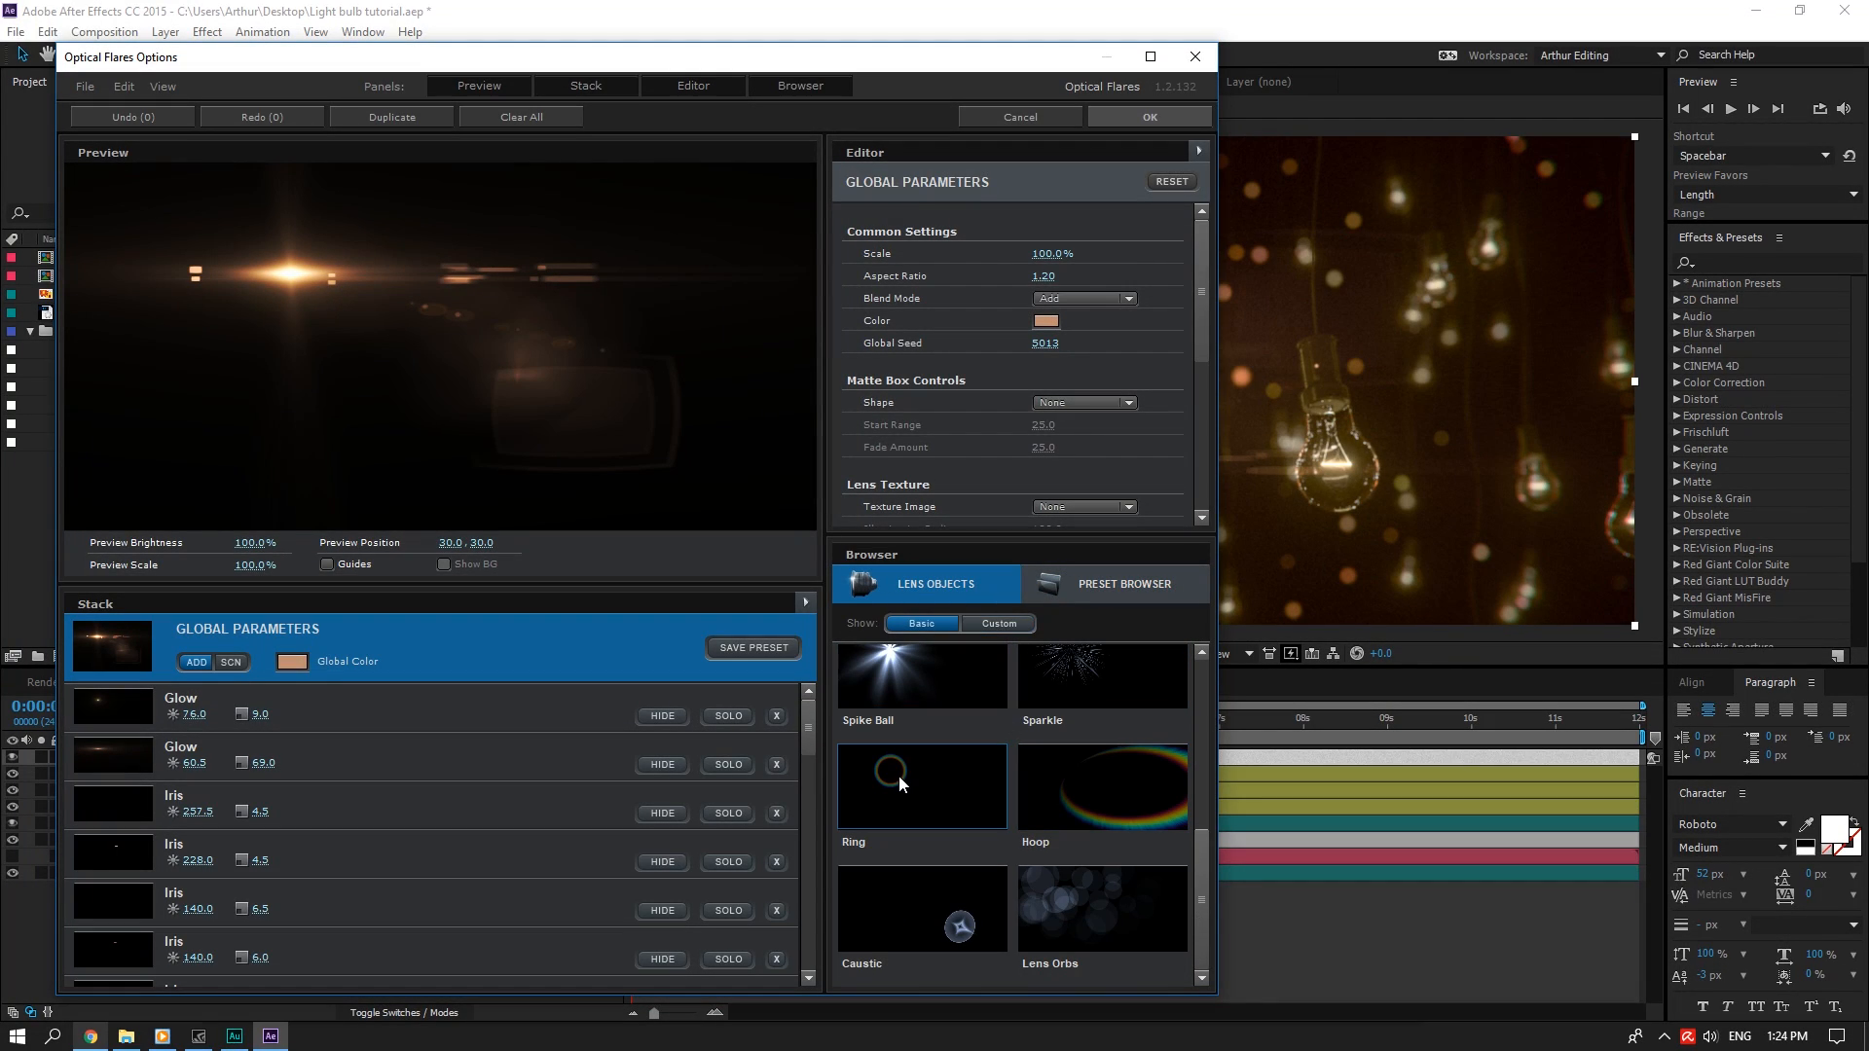
{"action": "left_click", "coordinate": [897, 775]}
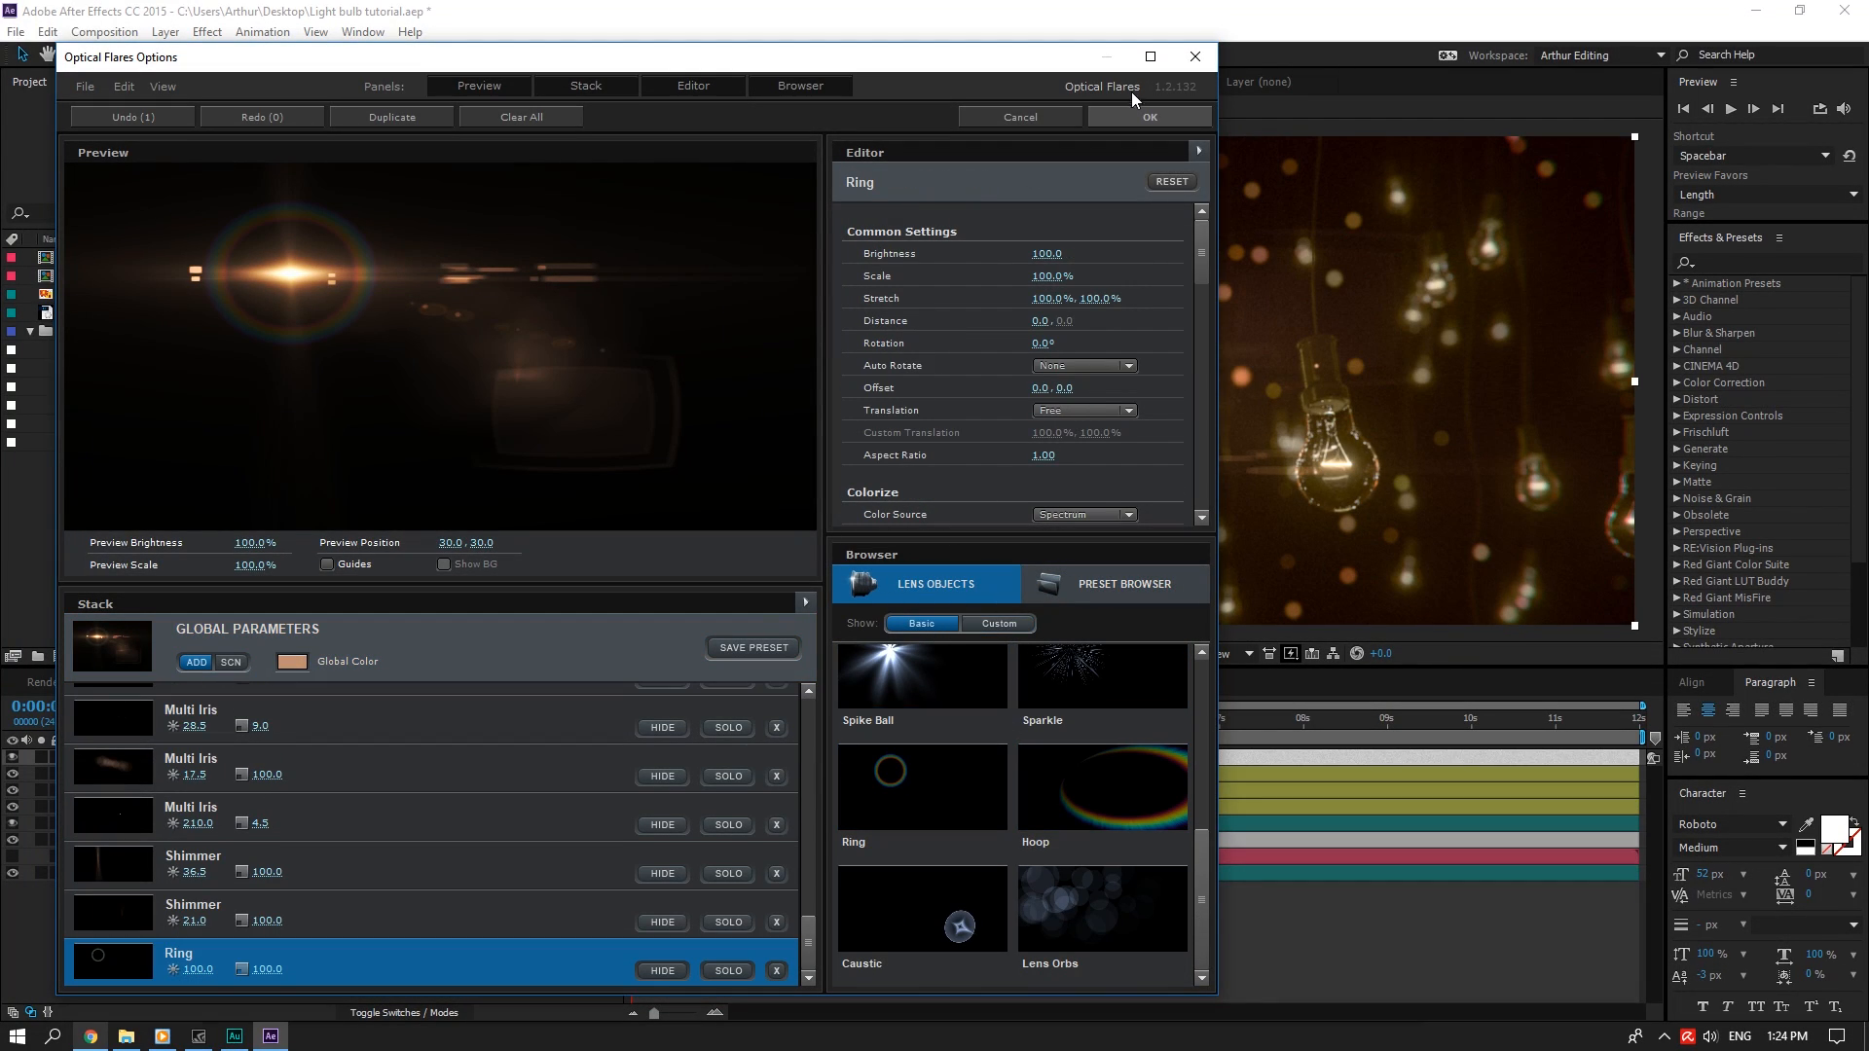
{"action": "left_click", "coordinate": [1143, 113]}
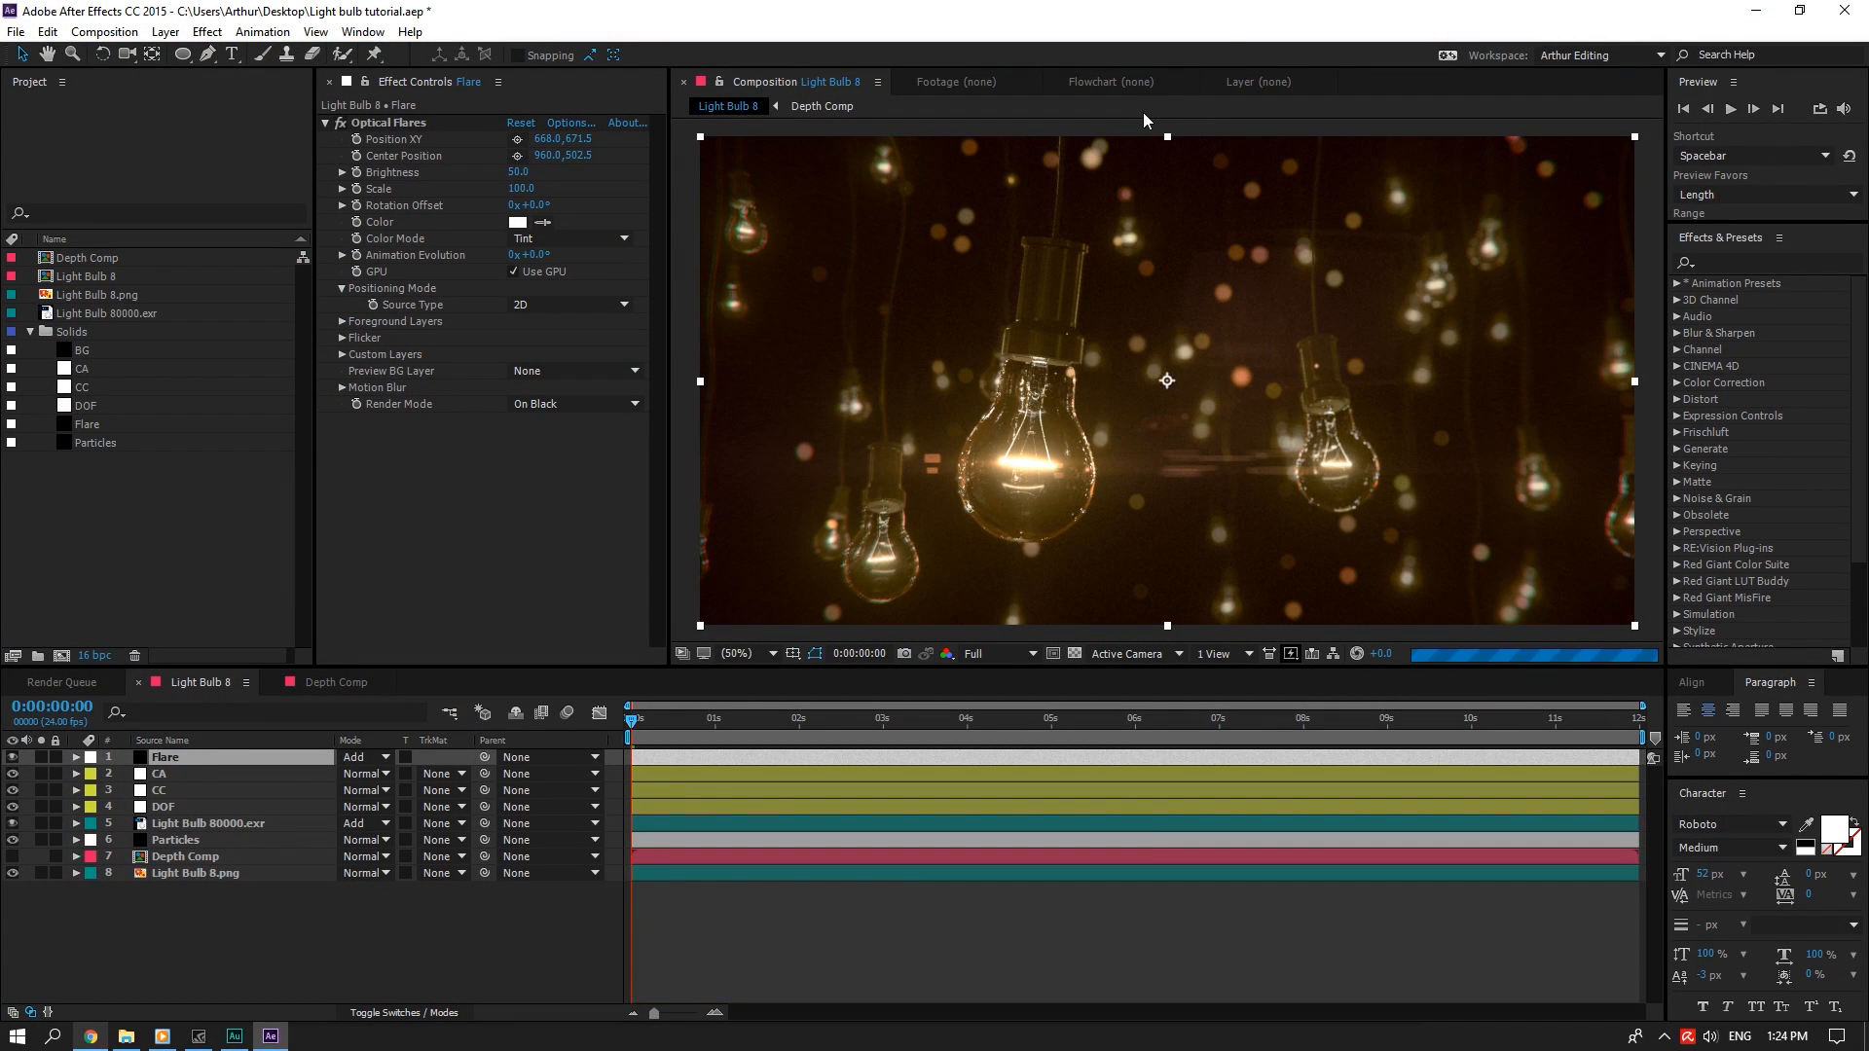
Reopen the Optical Flares options and set the Ring's brightness to 125 and its thickness to 40%
{"action": "left_click", "coordinate": [572, 122]}
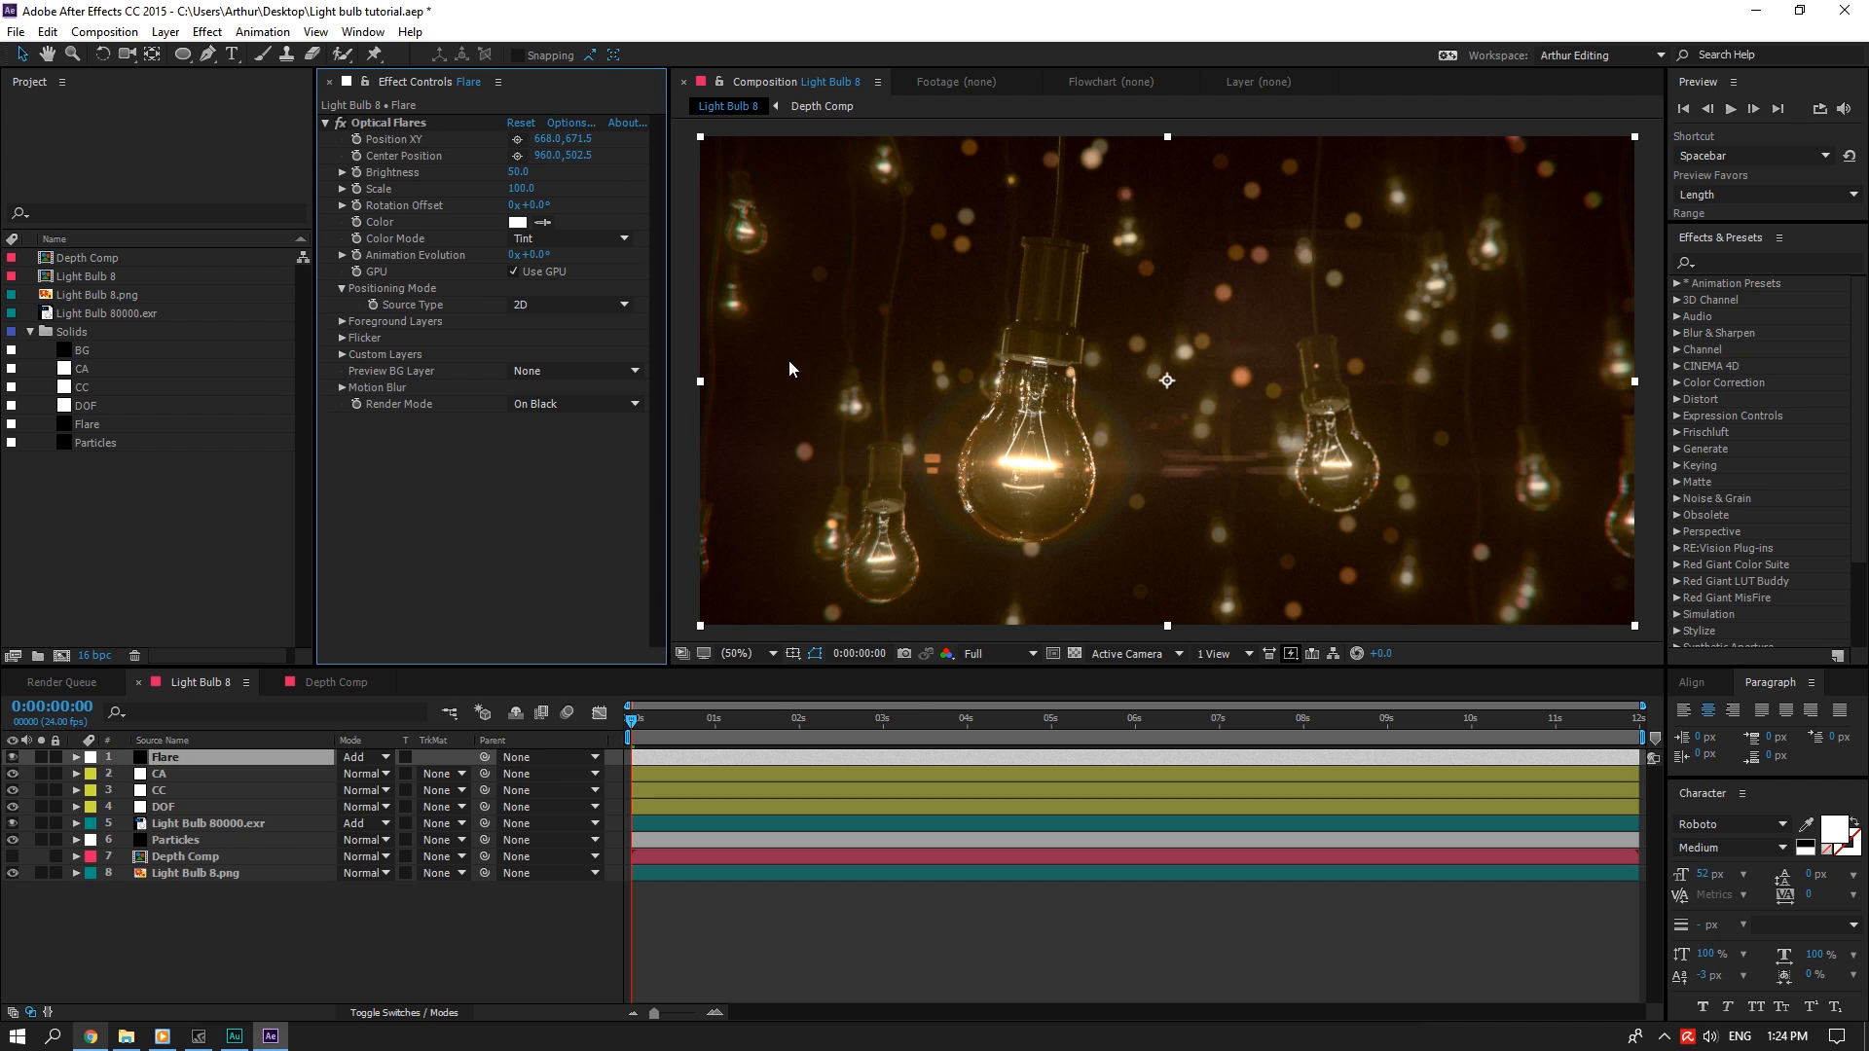
{"action": "left_click_drag", "start_coordinate": [810, 732], "coordinate": [779, 984]}
{"action": "left_click", "coordinate": [464, 924]}
{"action": "left_click", "coordinate": [476, 946]}
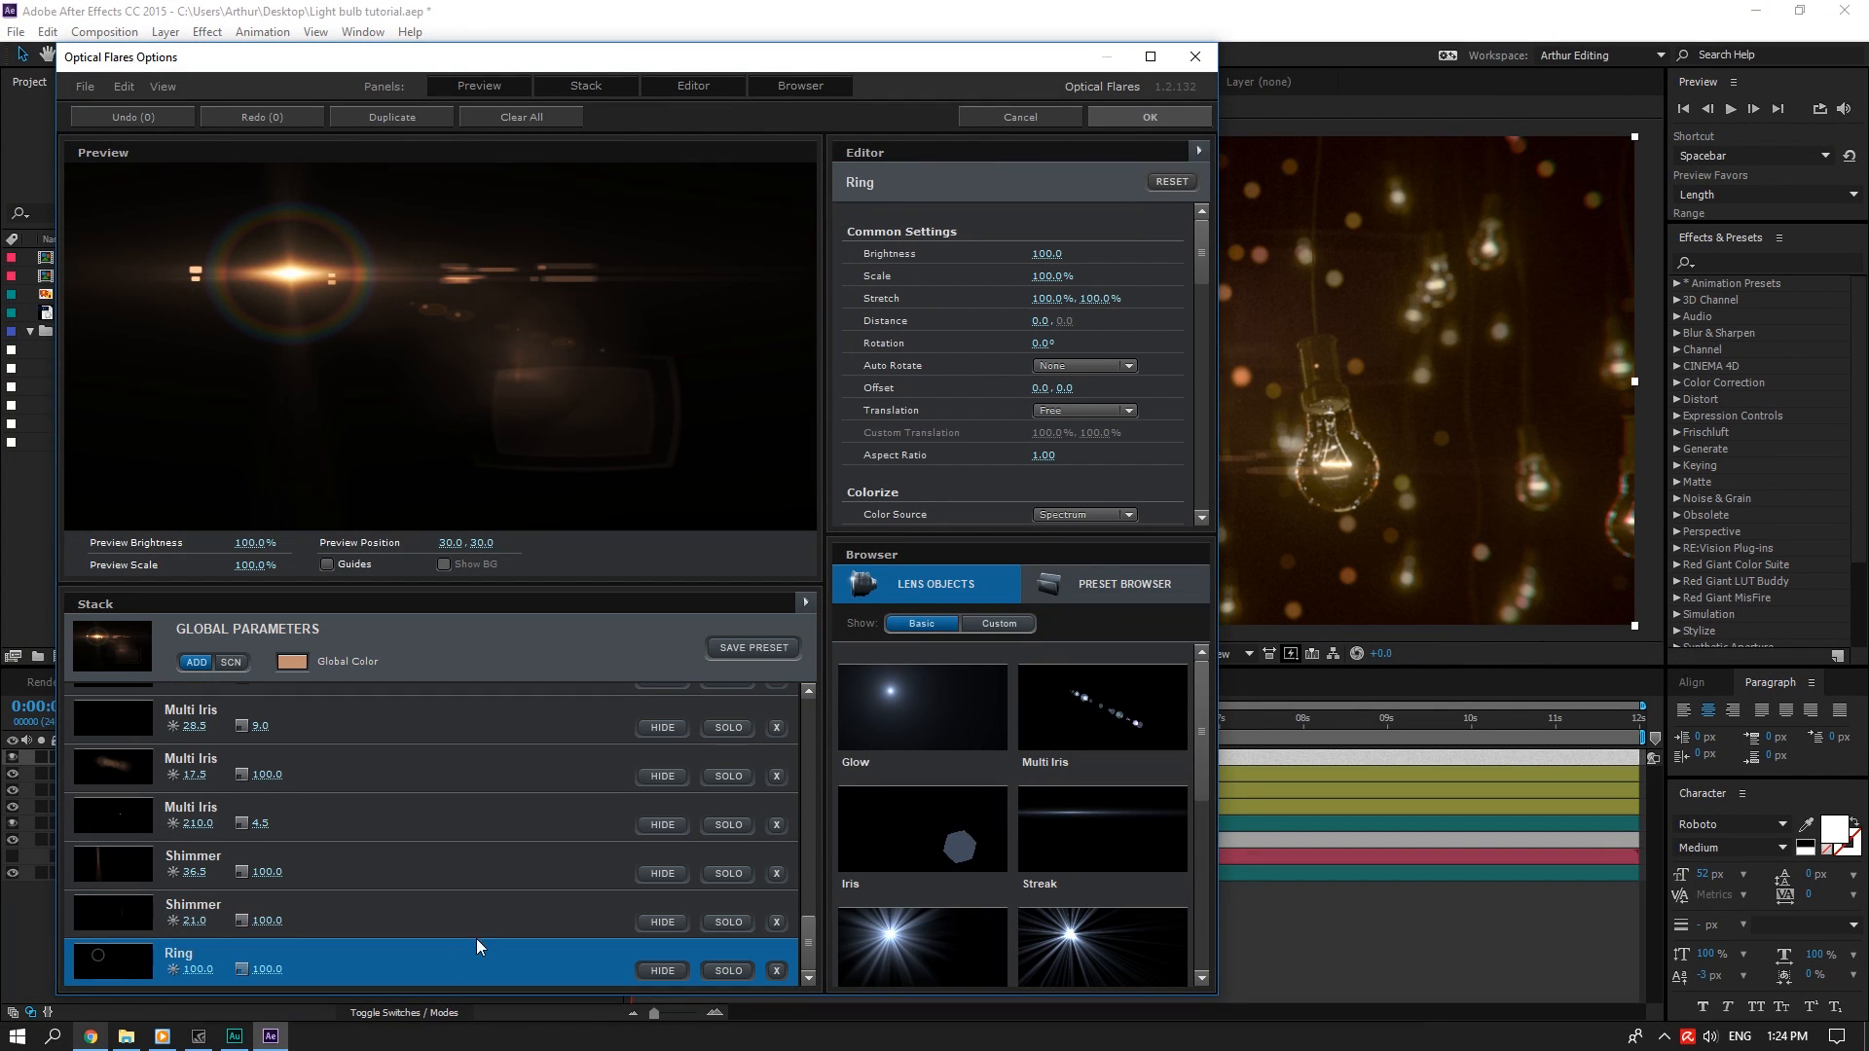
{"action": "left_click", "coordinate": [1049, 254]}
{"action": "type", "text": "125"}
{"action": "key", "text": "Return"}
{"action": "left_click_drag", "start_coordinate": [1201, 252], "coordinate": [1209, 314]}
{"action": "left_click", "coordinate": [1047, 375]}
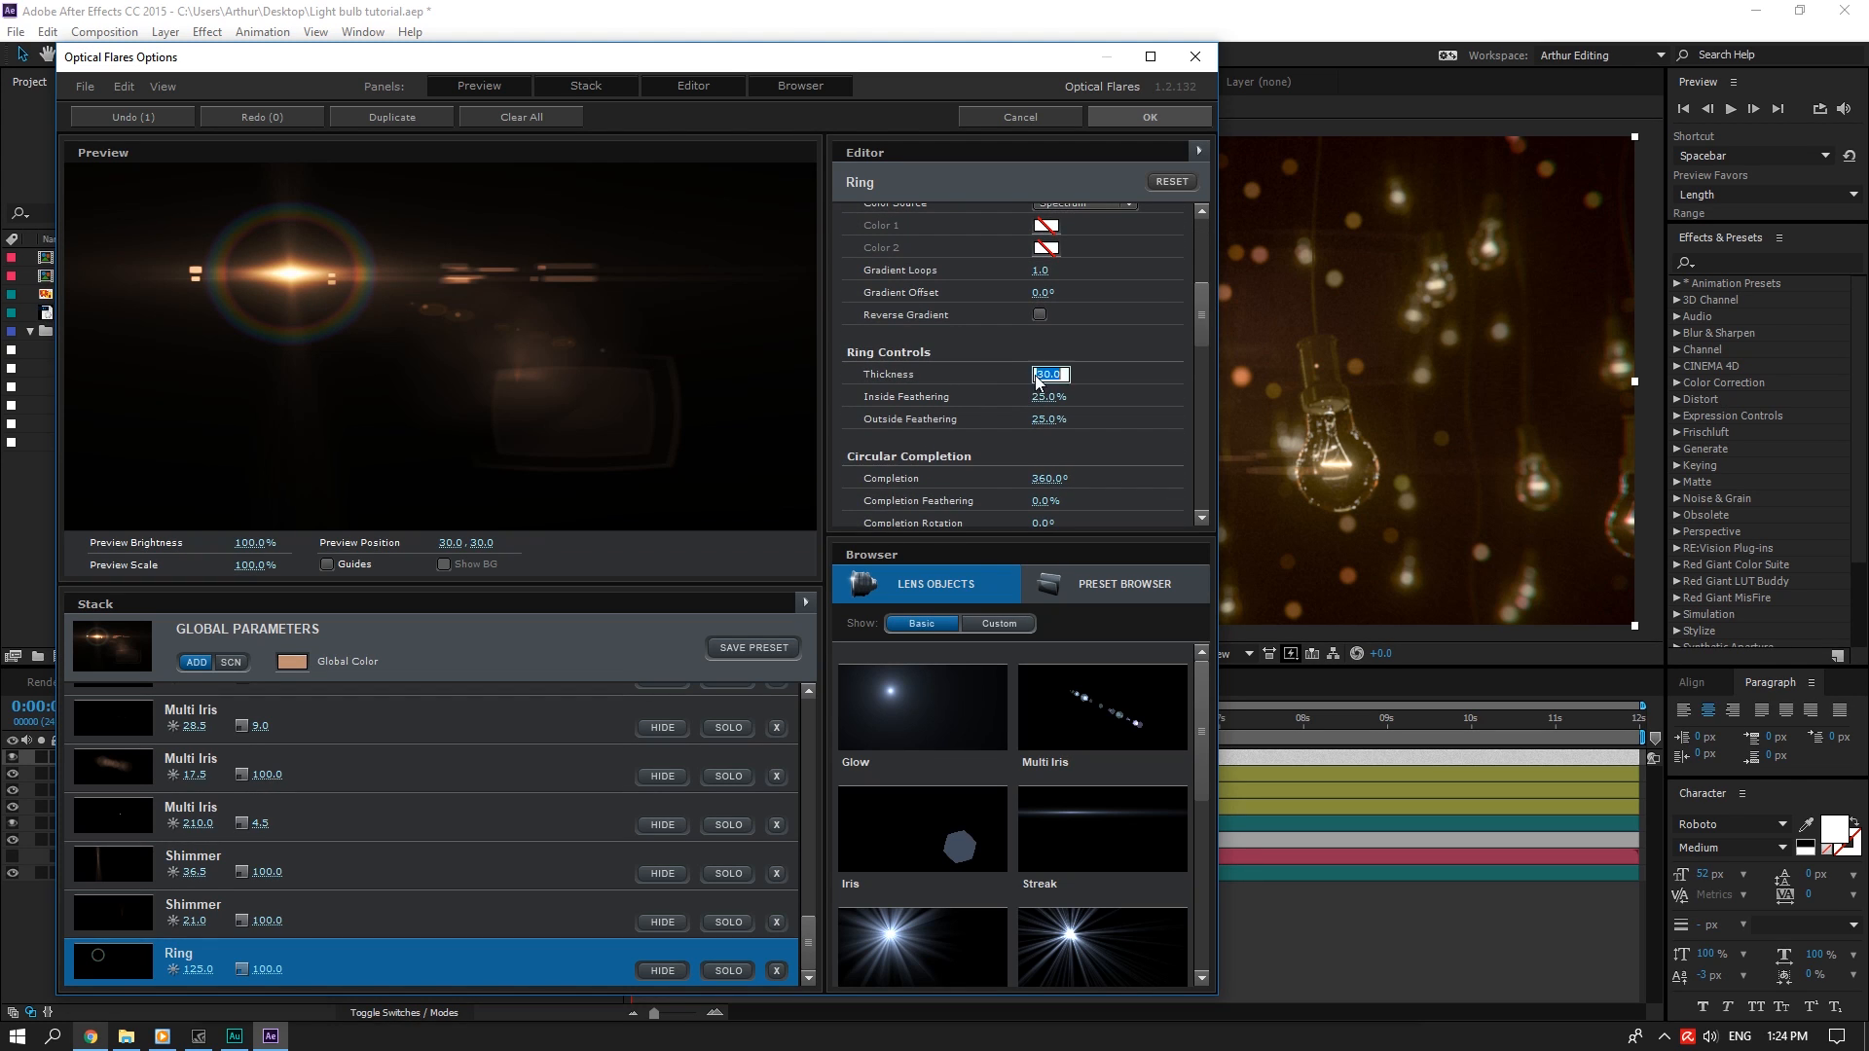
{"action": "type", "text": "40"}
{"action": "key", "text": "Return"}
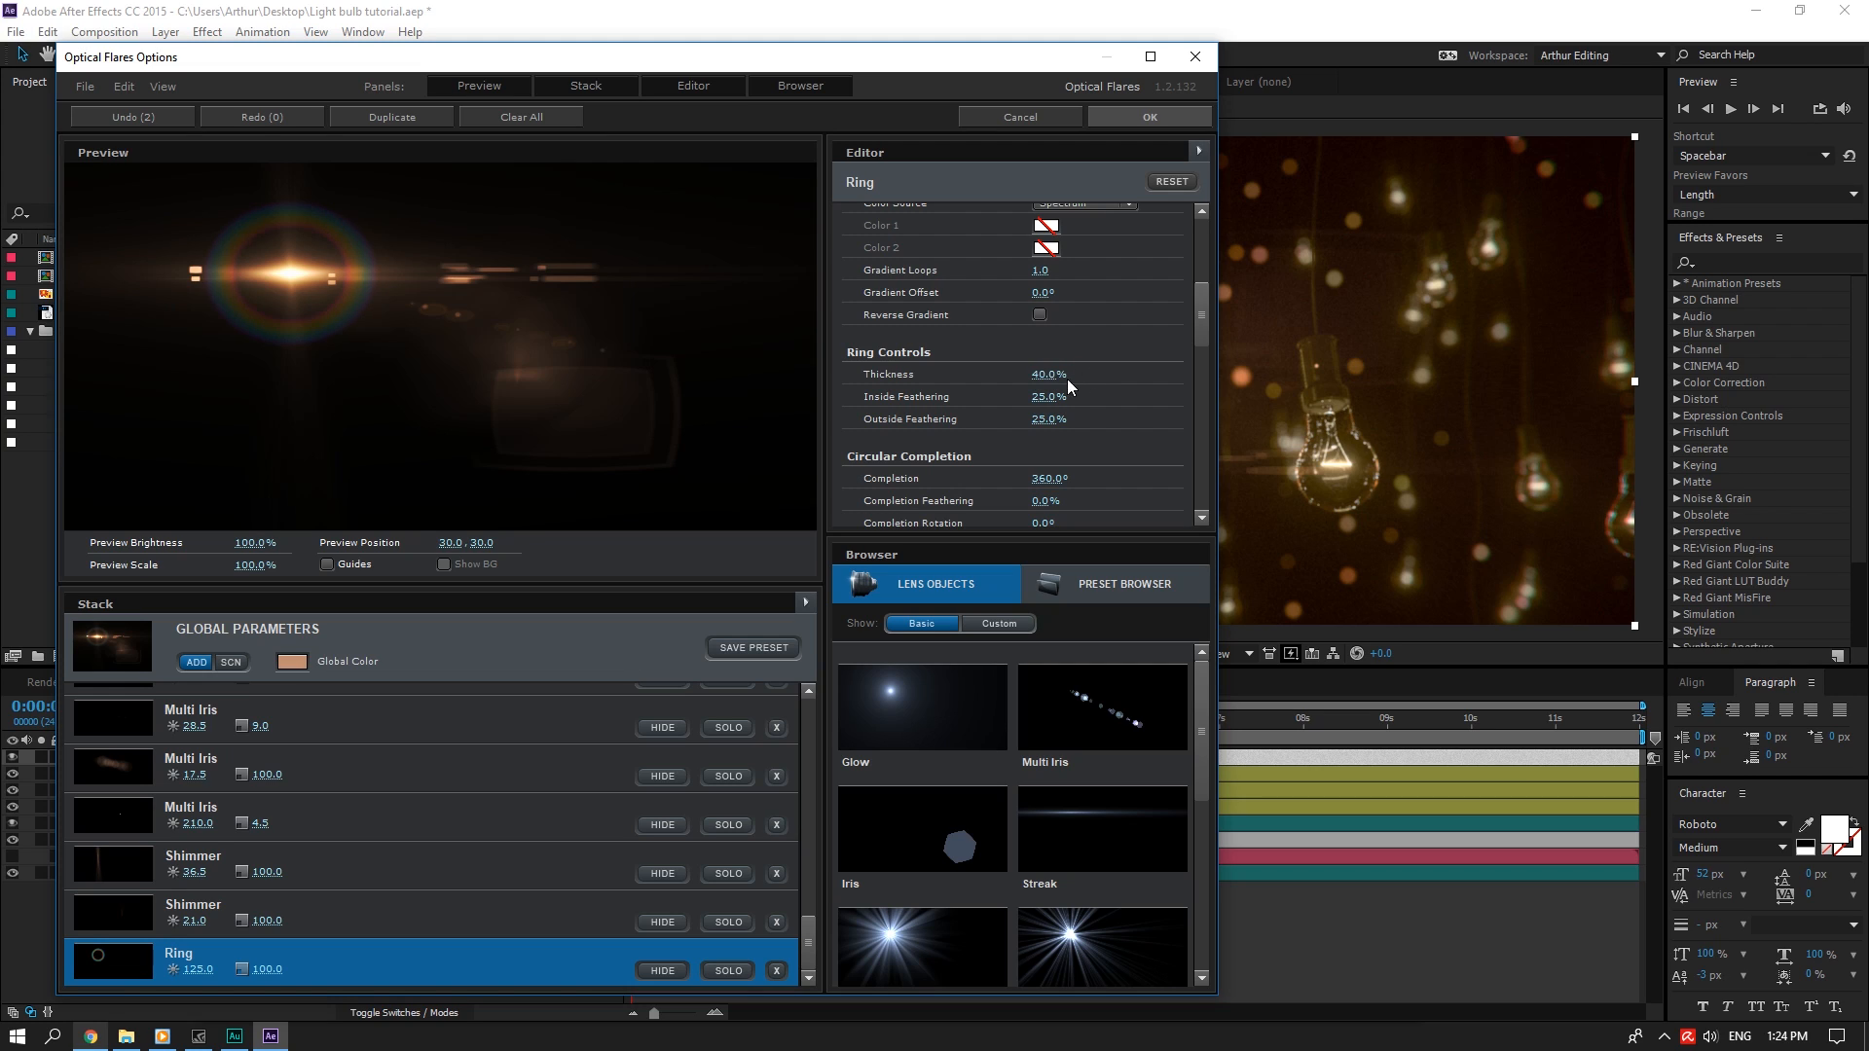
Set the Ring's inside feathering to 50%, adjust its outside feathering and thickness, and apply the changes
{"action": "left_click", "coordinate": [1047, 398]}
{"action": "type", "text": "50"}
{"action": "key", "text": "Tab"}
{"action": "type", "text": "5"}
{"action": "left_click", "coordinate": [1049, 375]}
{"action": "type", "text": "5"}
{"action": "left_click", "coordinate": [1124, 119]}
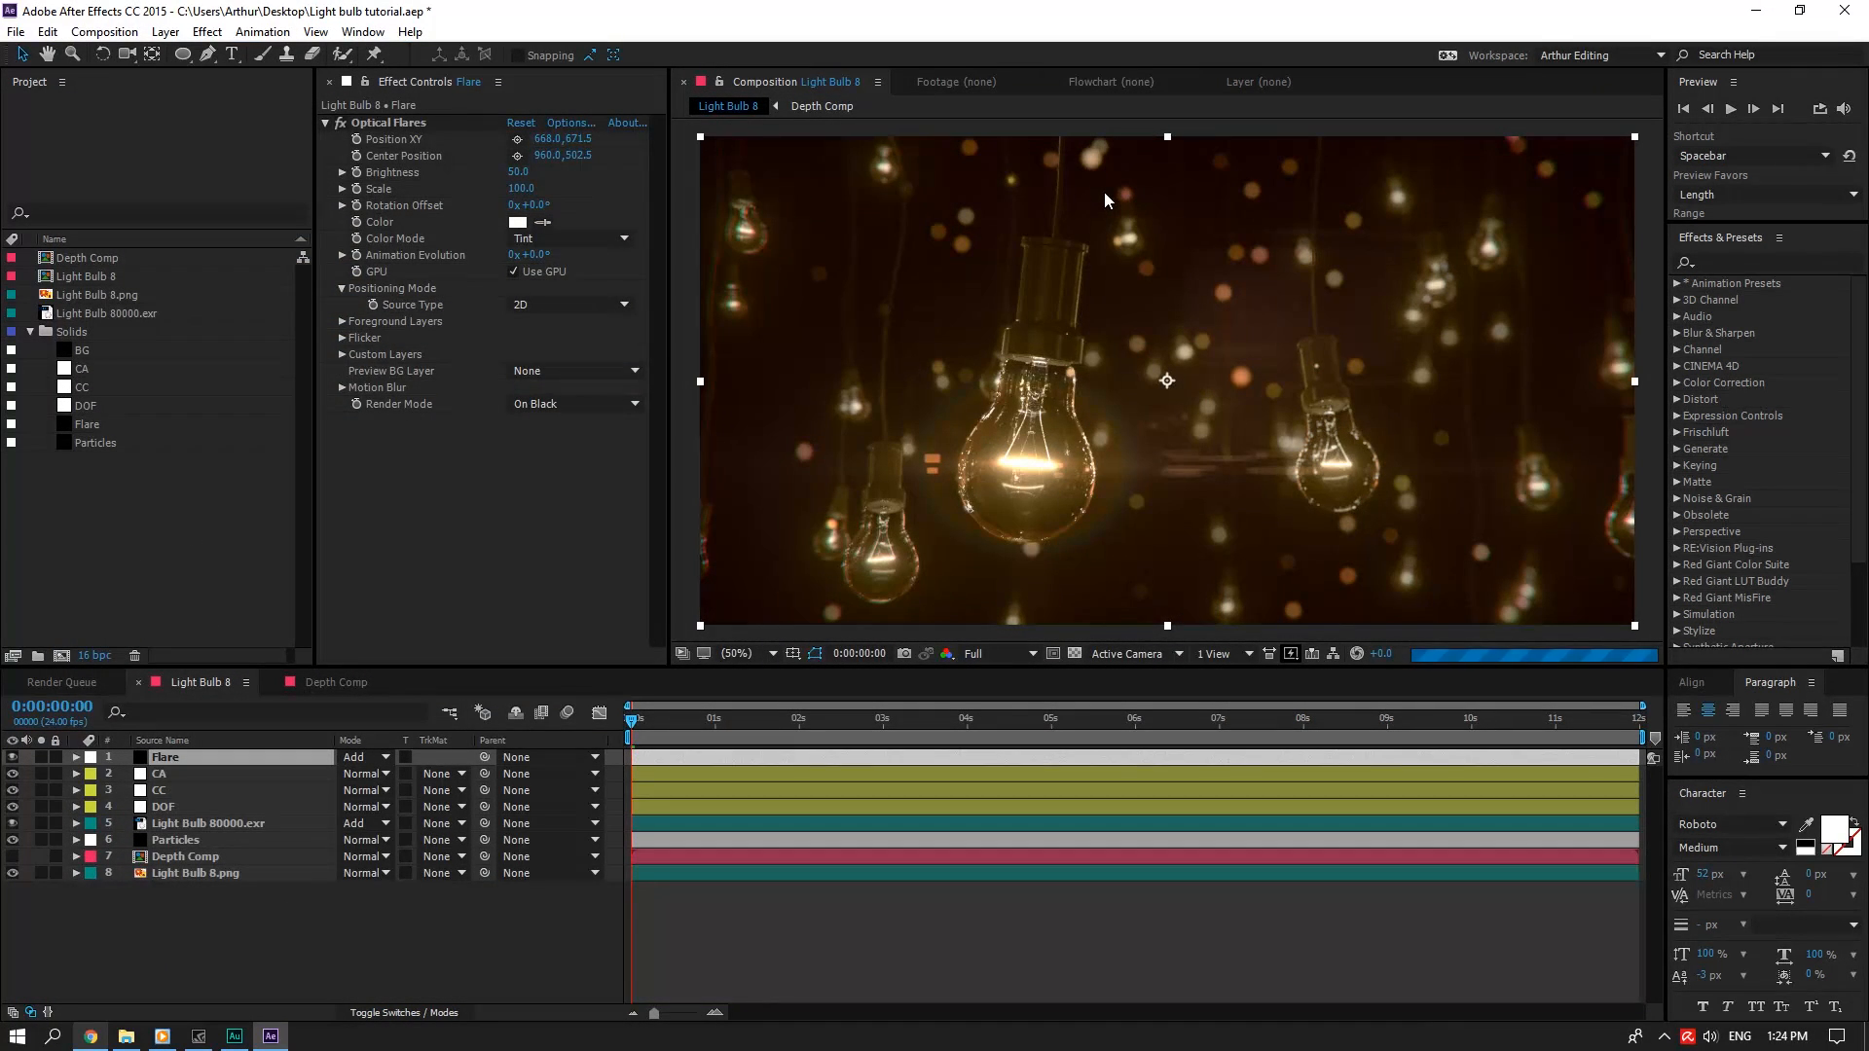
Scale the flare's Ring object to 125%, apply the change and save the project
{"action": "left_click", "coordinate": [564, 125]}
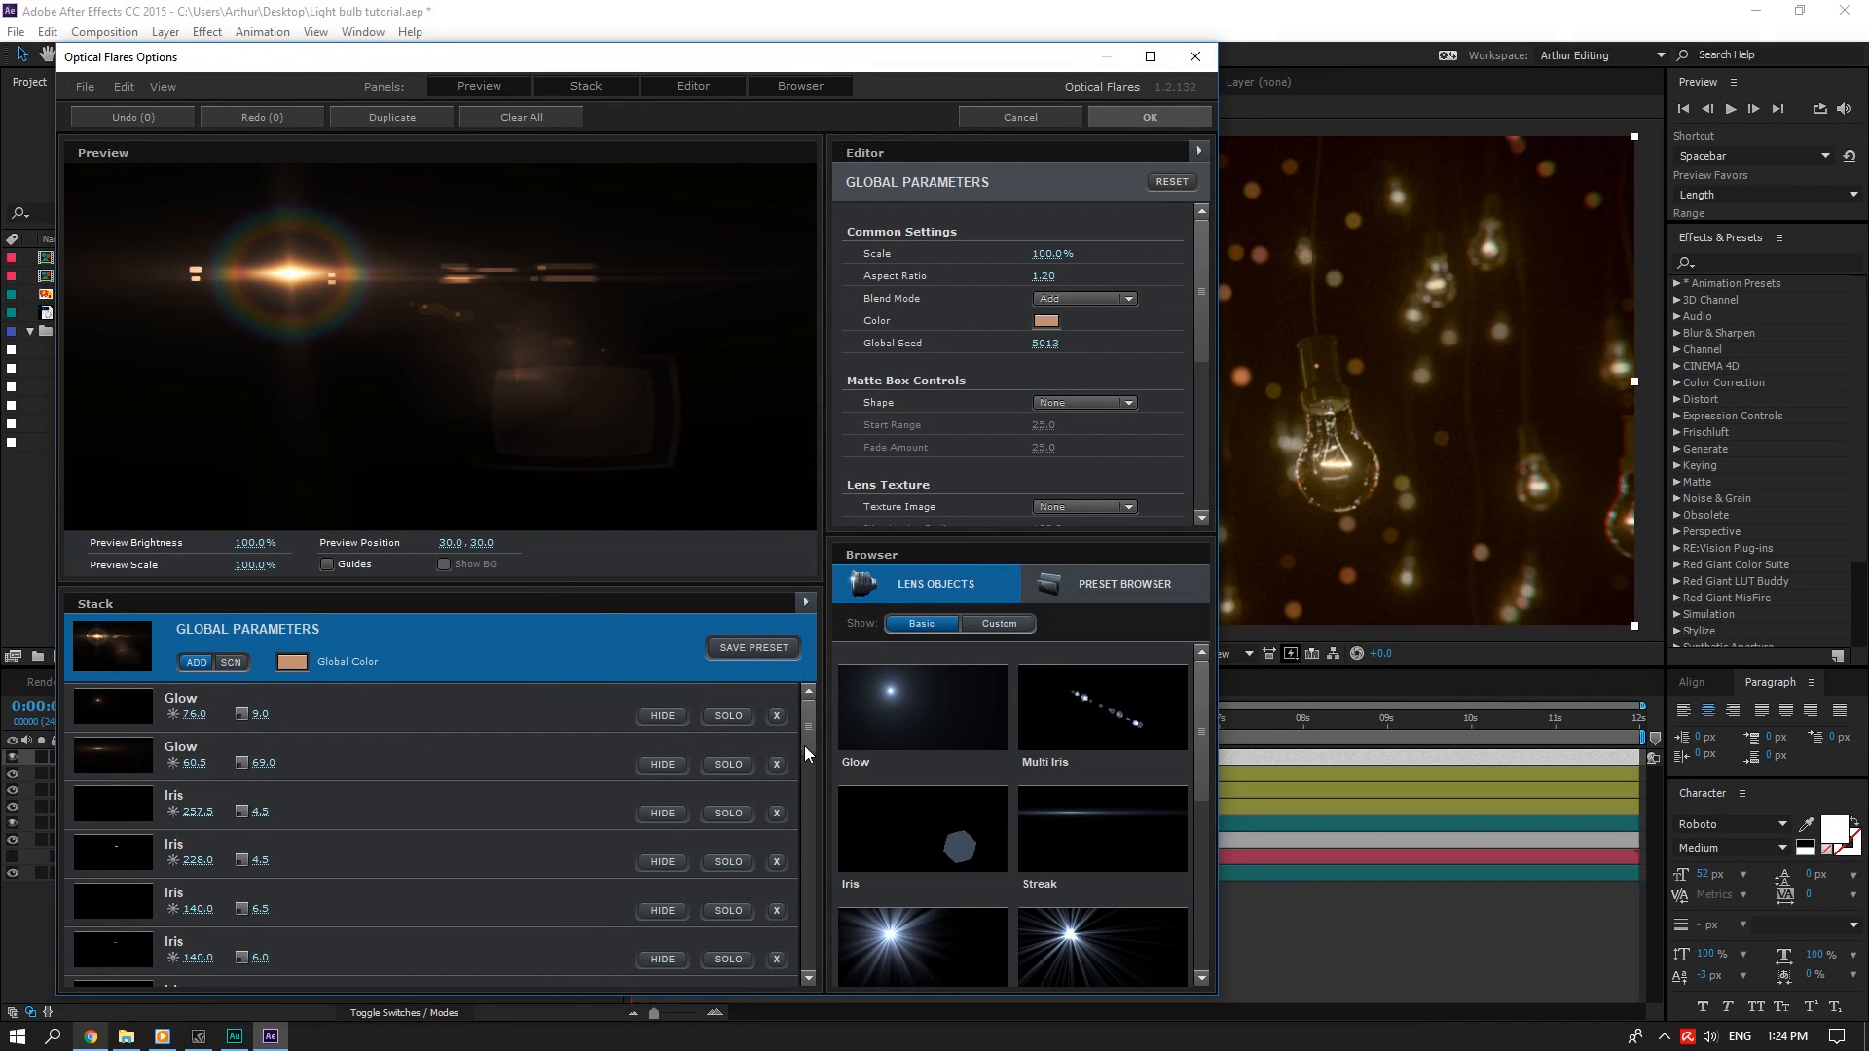
{"action": "left_click_drag", "start_coordinate": [804, 745], "coordinate": [820, 960]}
{"action": "left_click", "coordinate": [452, 949]}
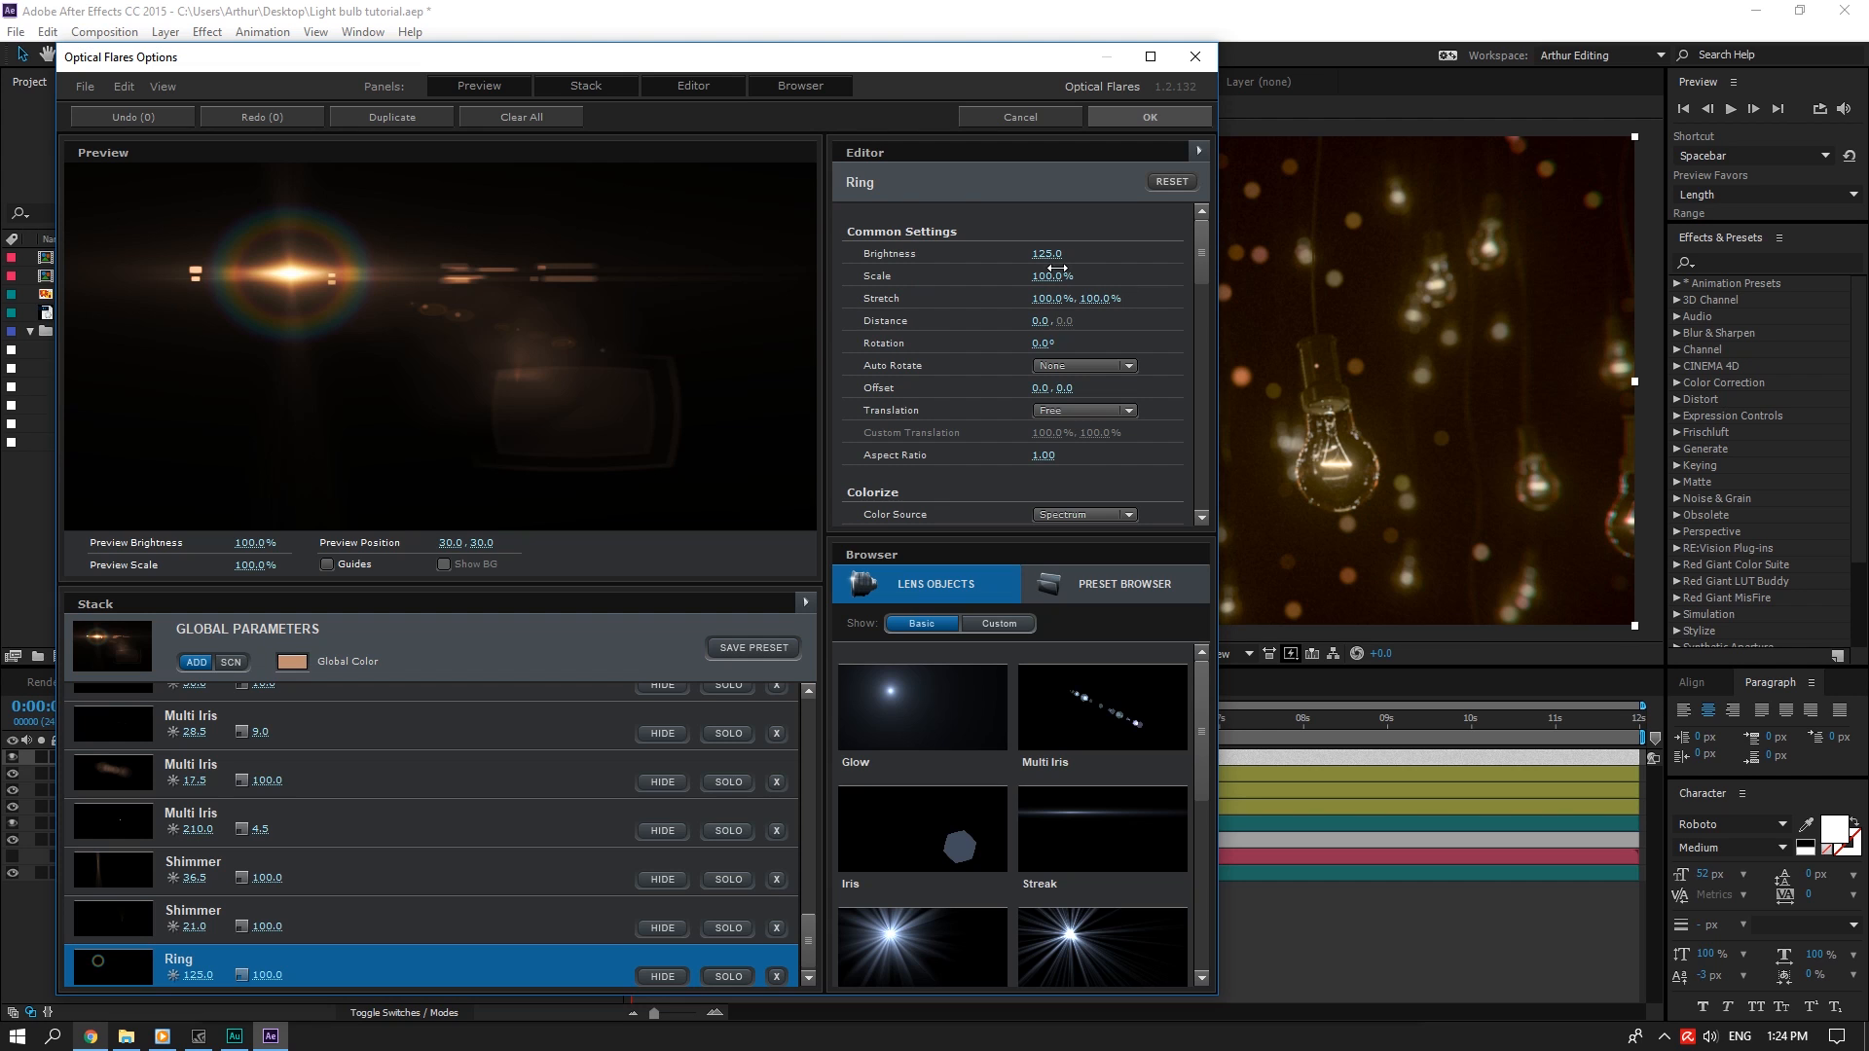
{"action": "left_click", "coordinate": [1048, 276]}
{"action": "left_click", "coordinate": [1150, 118]}
{"action": "key", "text": "ctrl+s"}
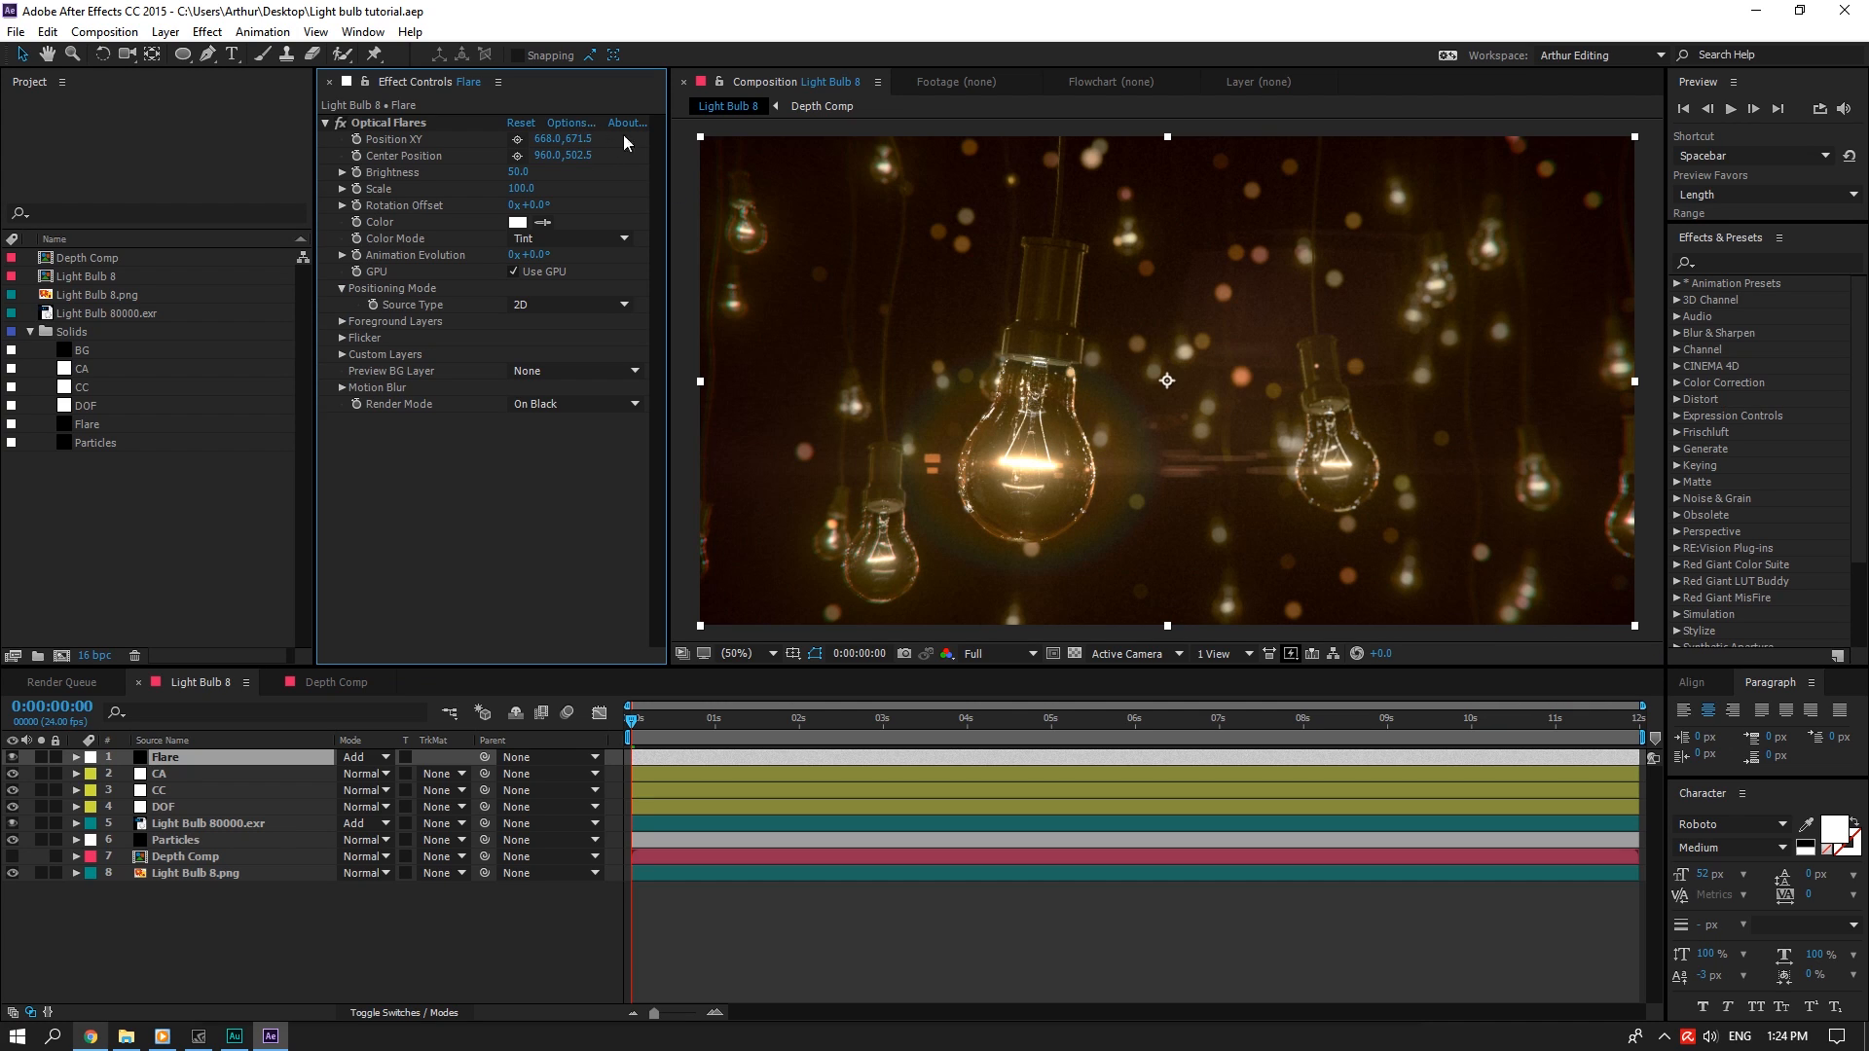
Set the Ring's brightness to 100 and its scale to 150% in the Optical Flares options and apply
{"action": "left_click", "coordinate": [572, 122]}
{"action": "left_click_drag", "start_coordinate": [808, 715], "coordinate": [804, 976]}
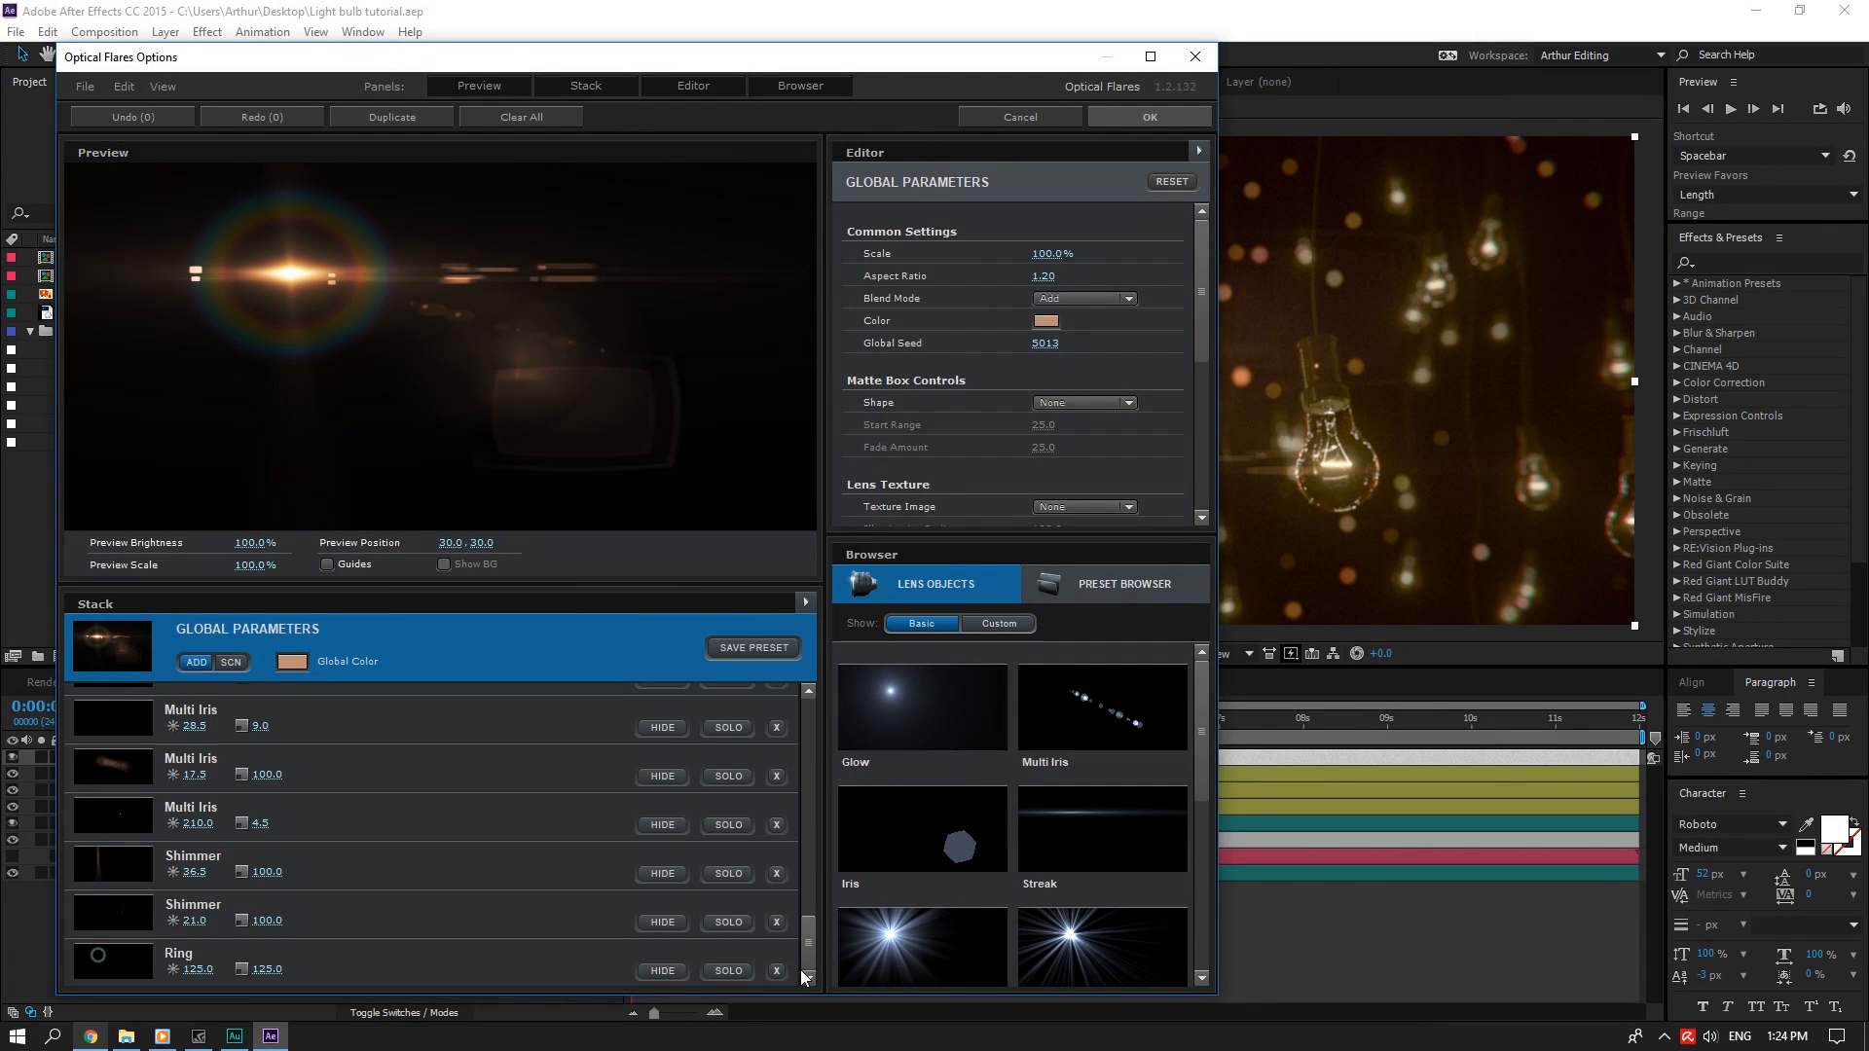
{"action": "left_click", "coordinate": [516, 949]}
{"action": "left_click", "coordinate": [1051, 255]}
{"action": "type", "text": "10"}
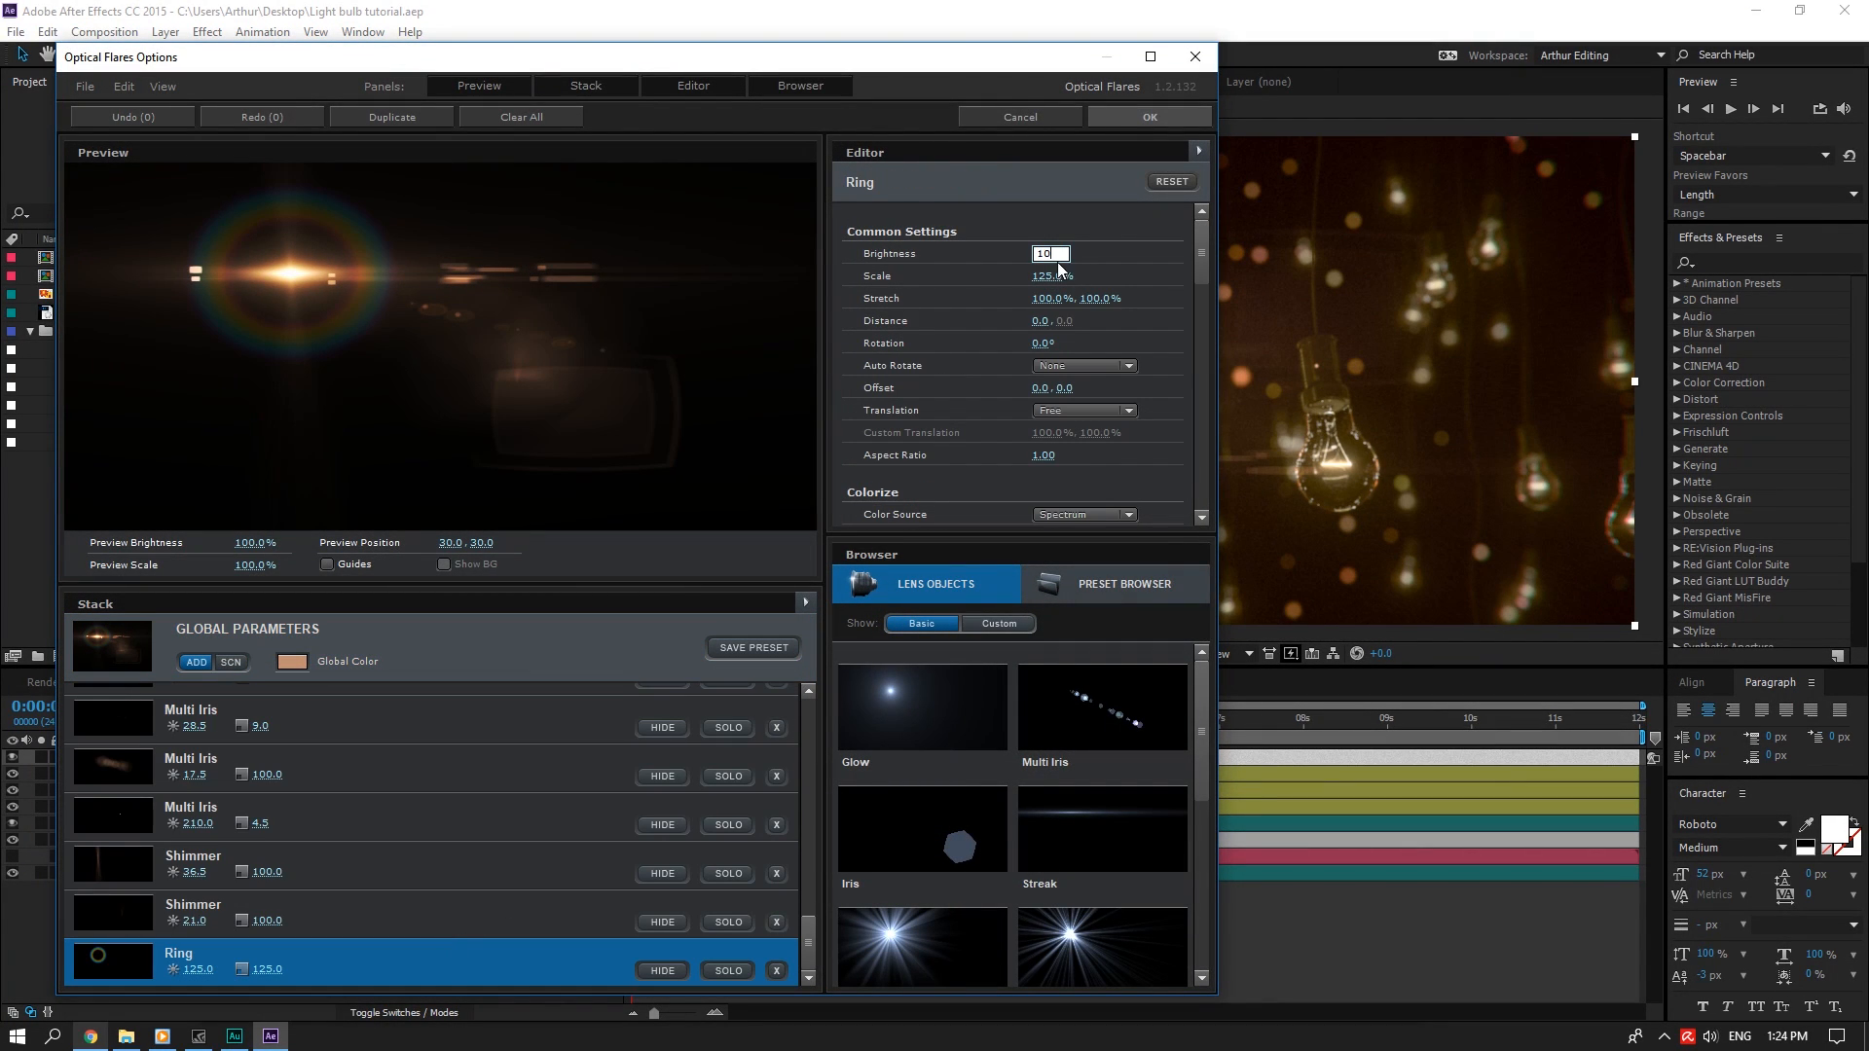
{"action": "type", "text": "0"}
{"action": "left_click", "coordinate": [1051, 275]}
{"action": "type", "text": "150"}
{"action": "left_click", "coordinate": [1168, 123]}
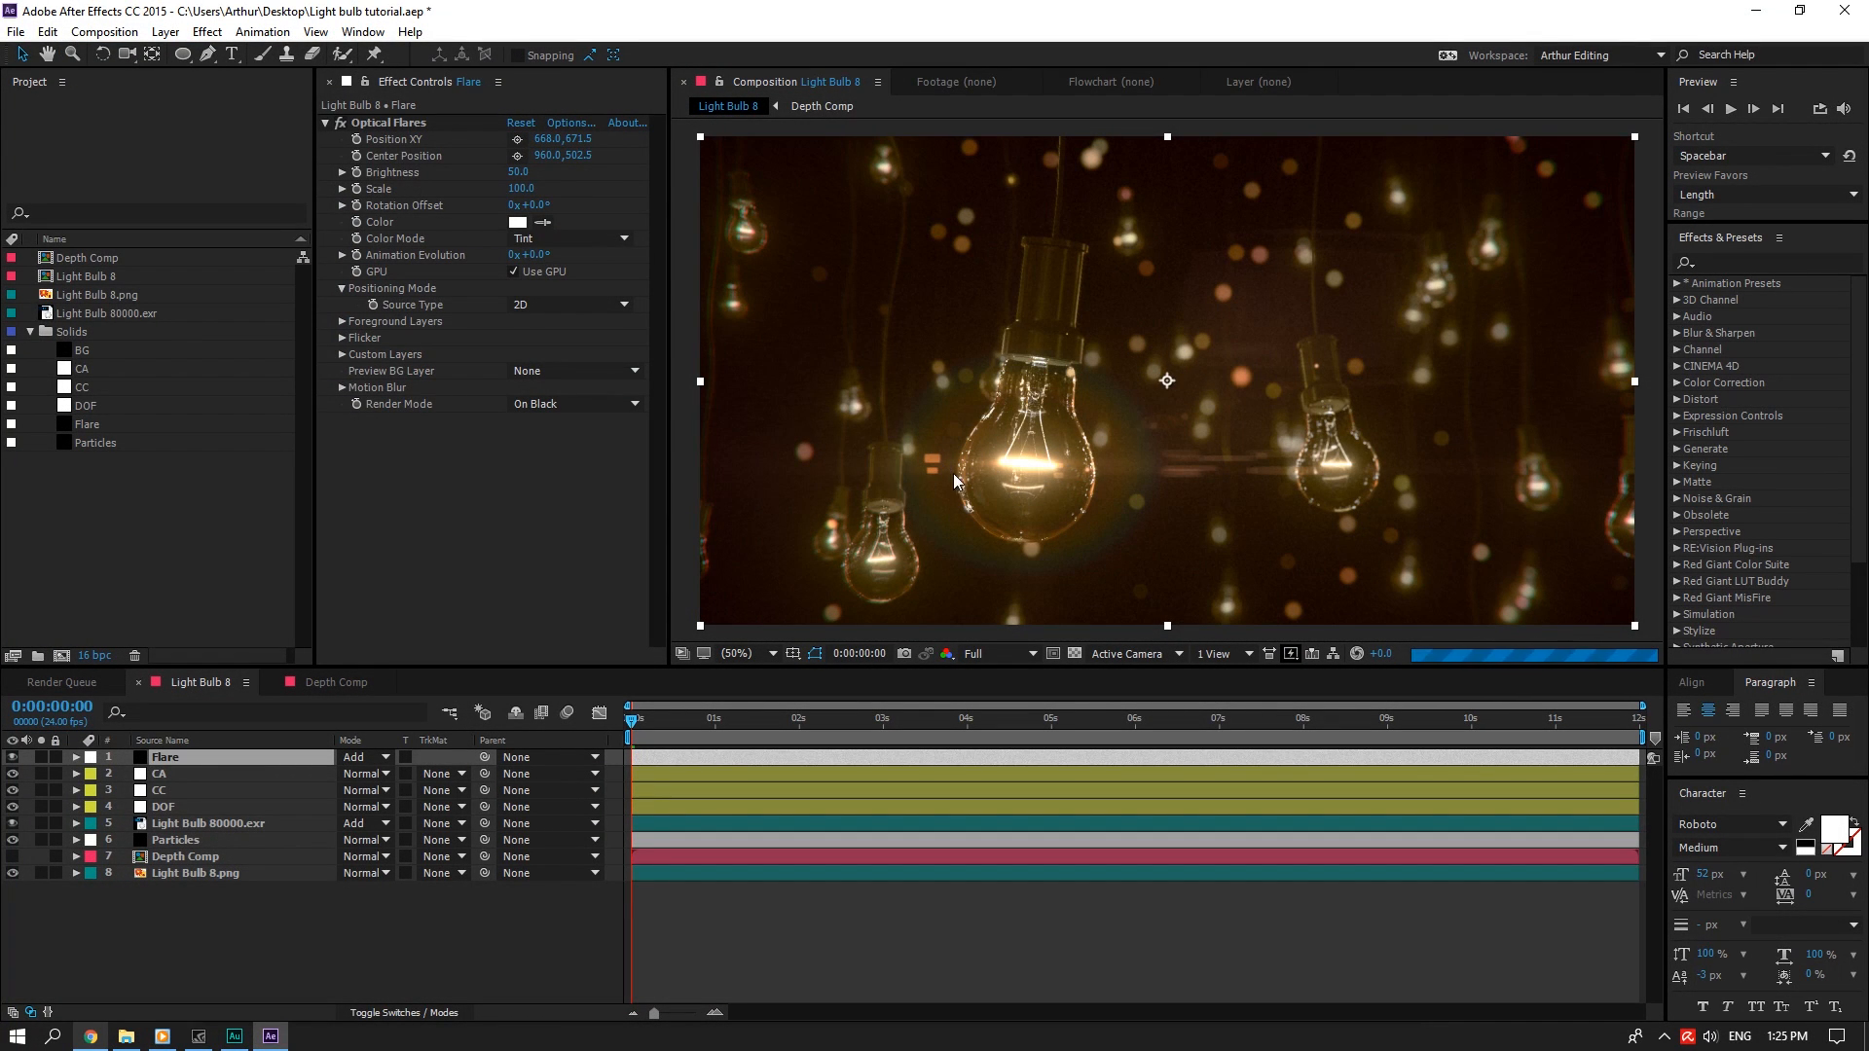
Duplicate the Flare layer and move the copy's flare onto the second bulb's filament at about 1310.0, 669.5
{"action": "left_click", "coordinate": [185, 769]}
{"action": "left_click", "coordinate": [170, 757]}
{"action": "key", "text": "ctrl+d"}
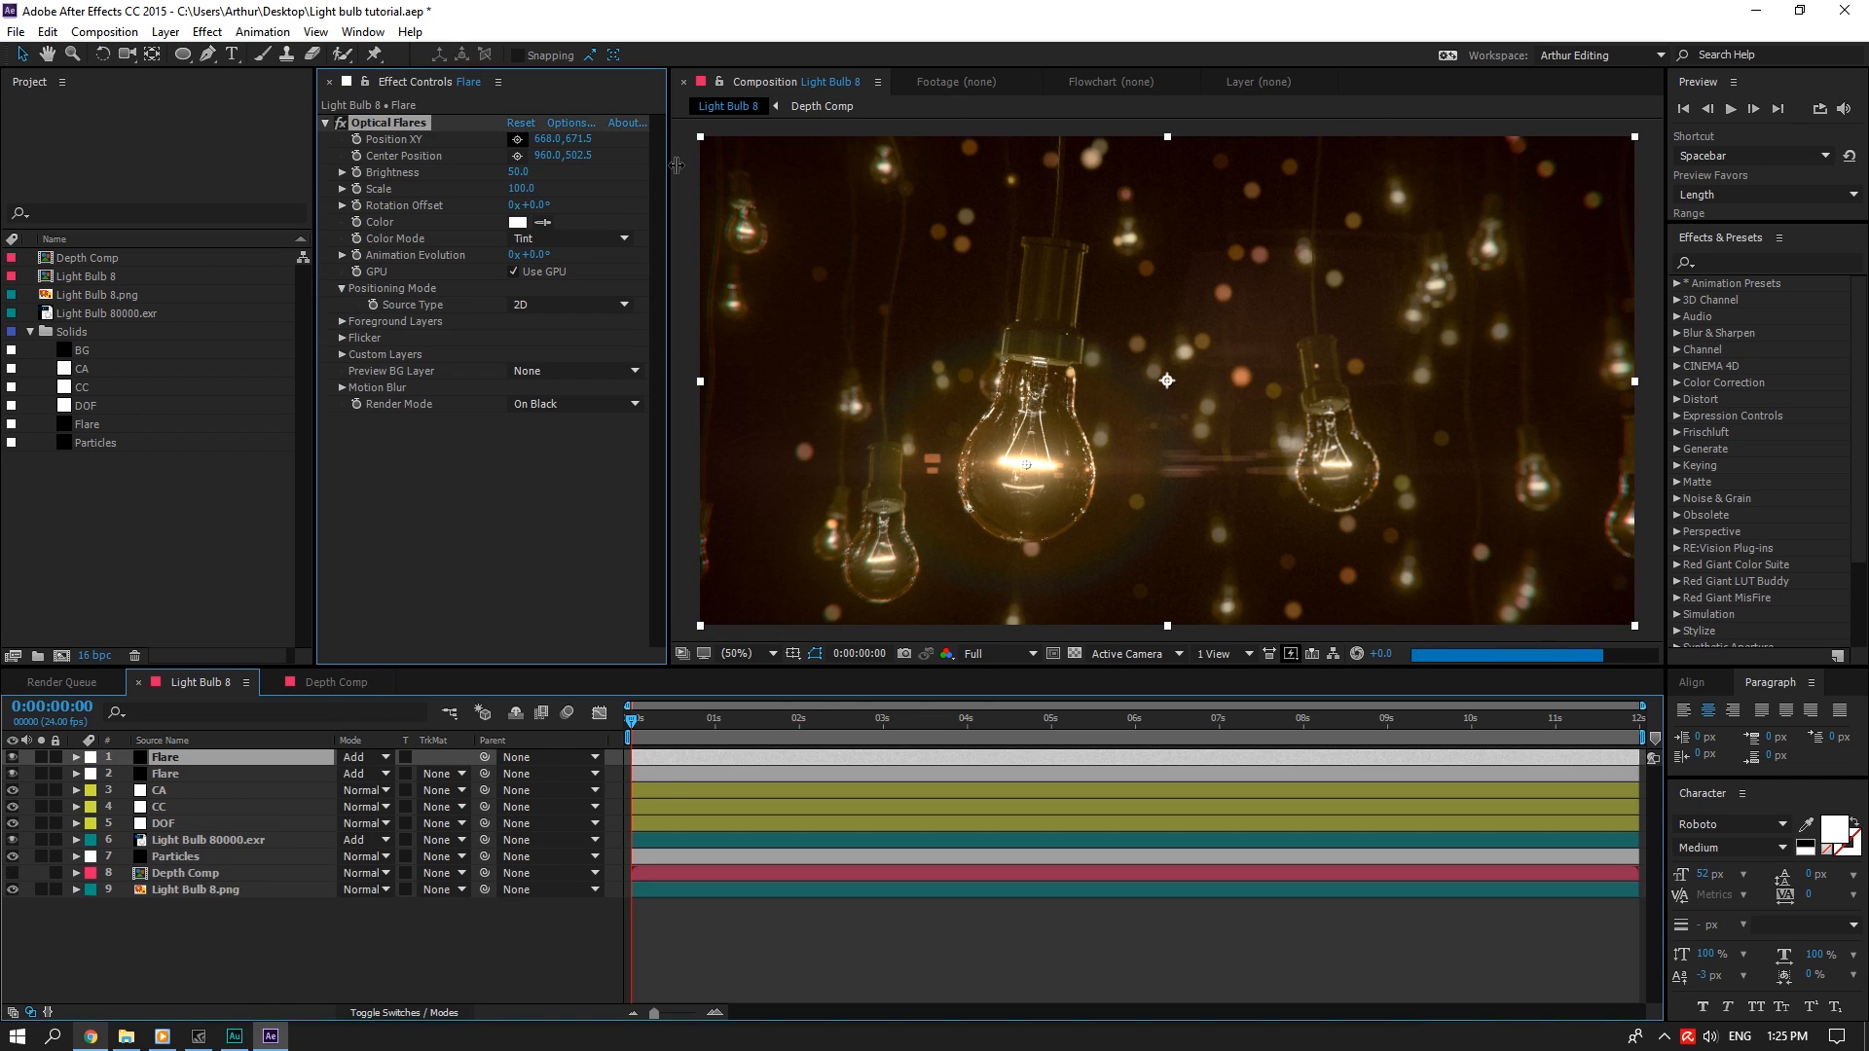
{"action": "left_click_drag", "start_coordinate": [1026, 465], "coordinate": [1335, 468]}
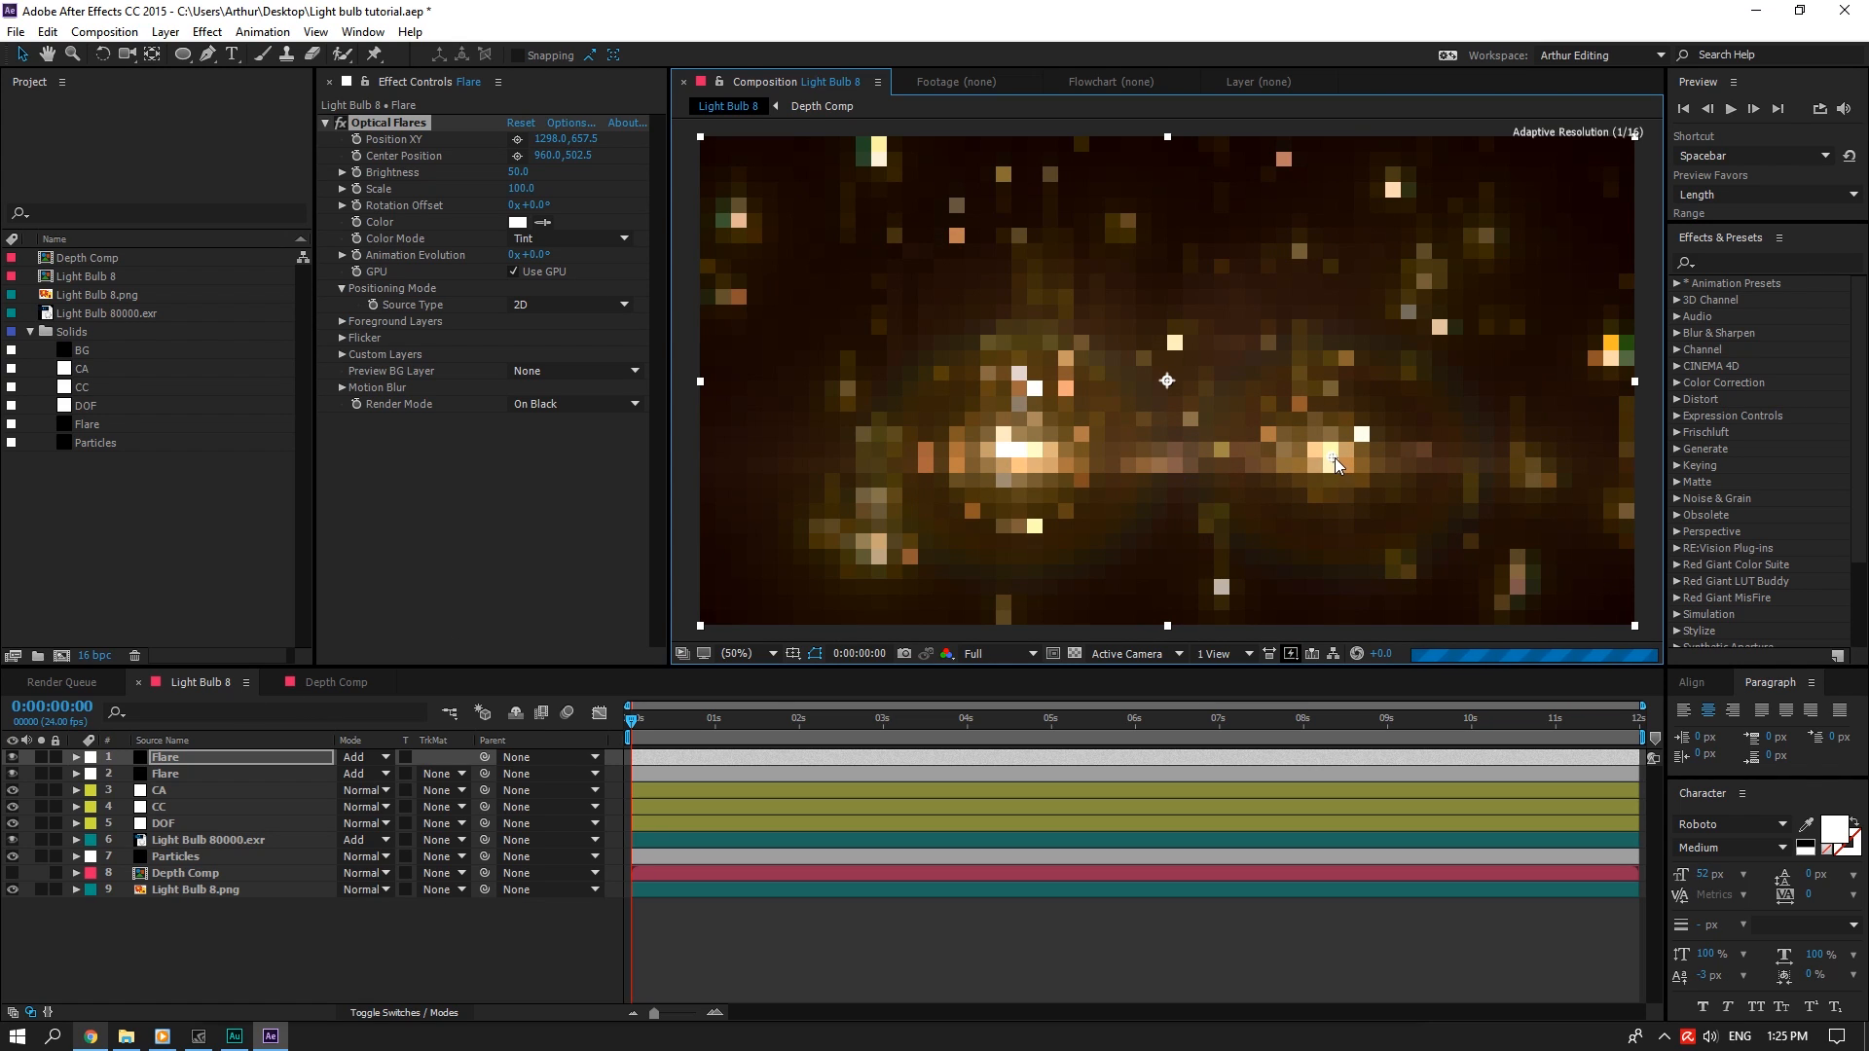
{"action": "left_click_drag", "start_coordinate": [1333, 458], "coordinate": [1339, 464]}
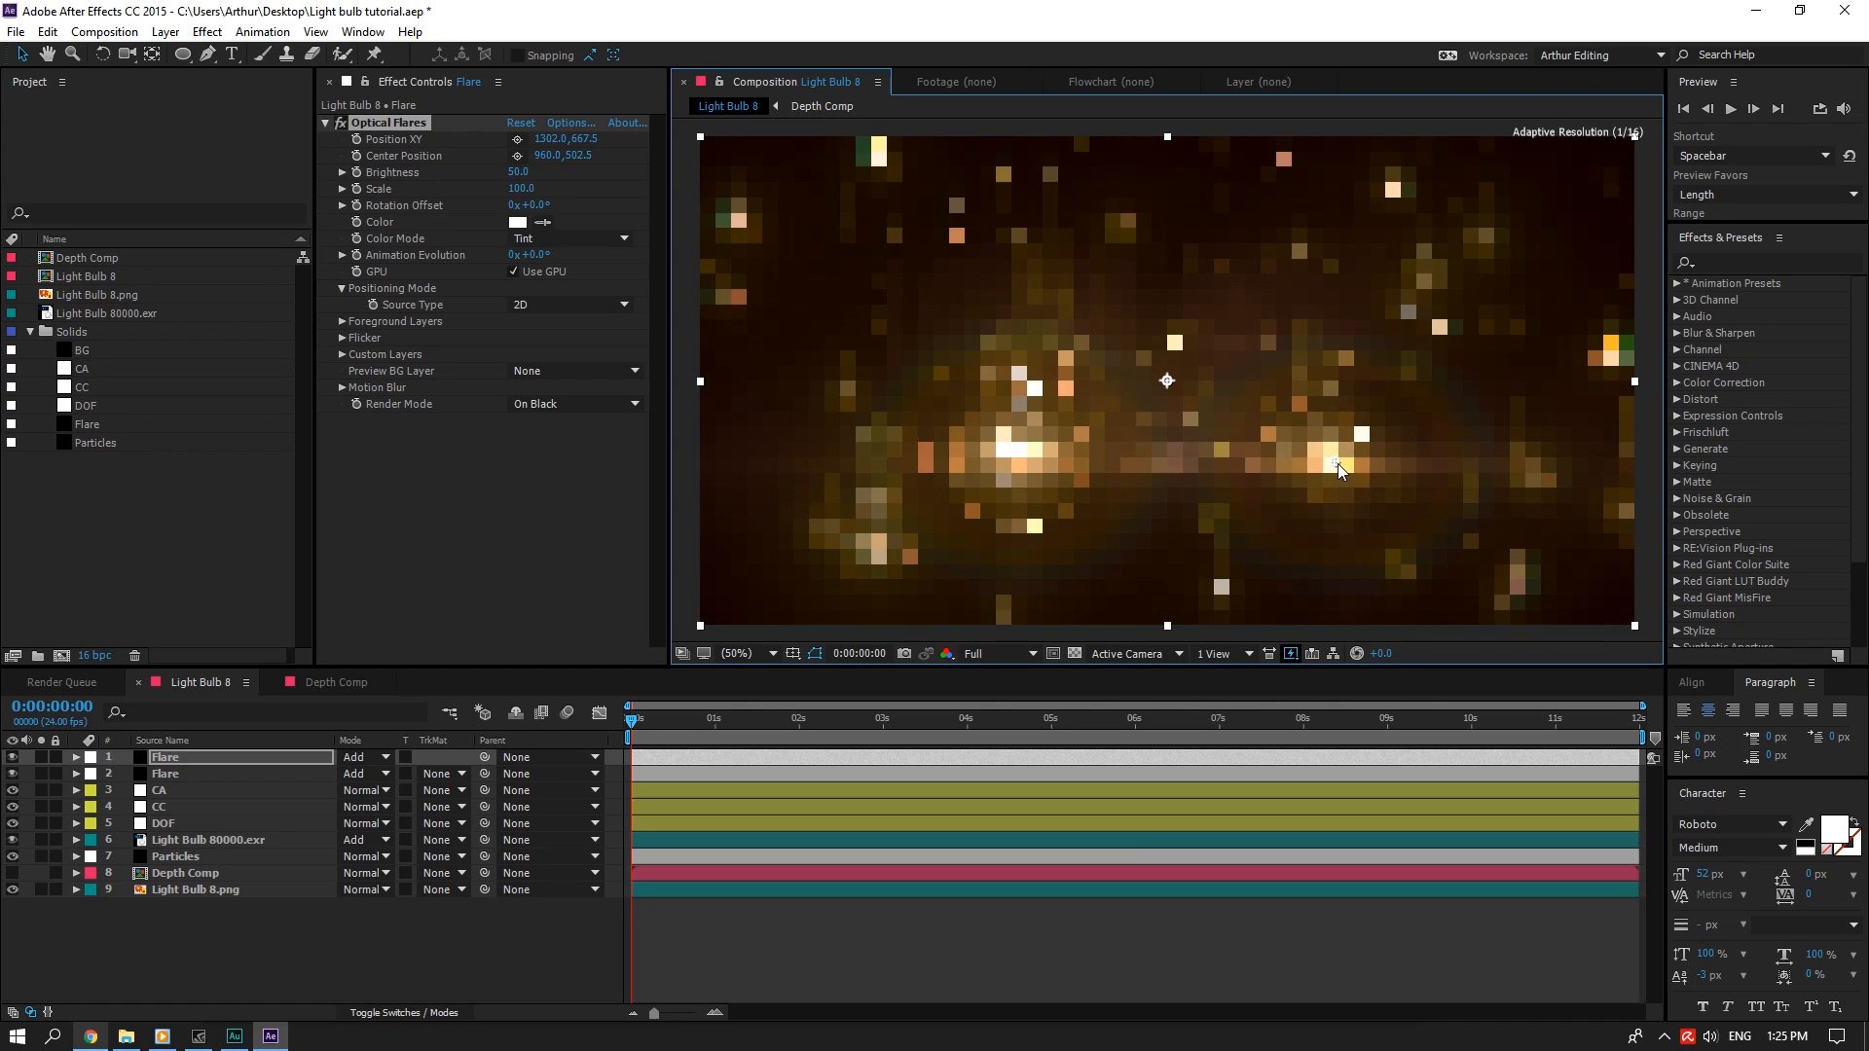
Set the brightness of the duplicated flare to 25
{"action": "left_click", "coordinate": [522, 175]}
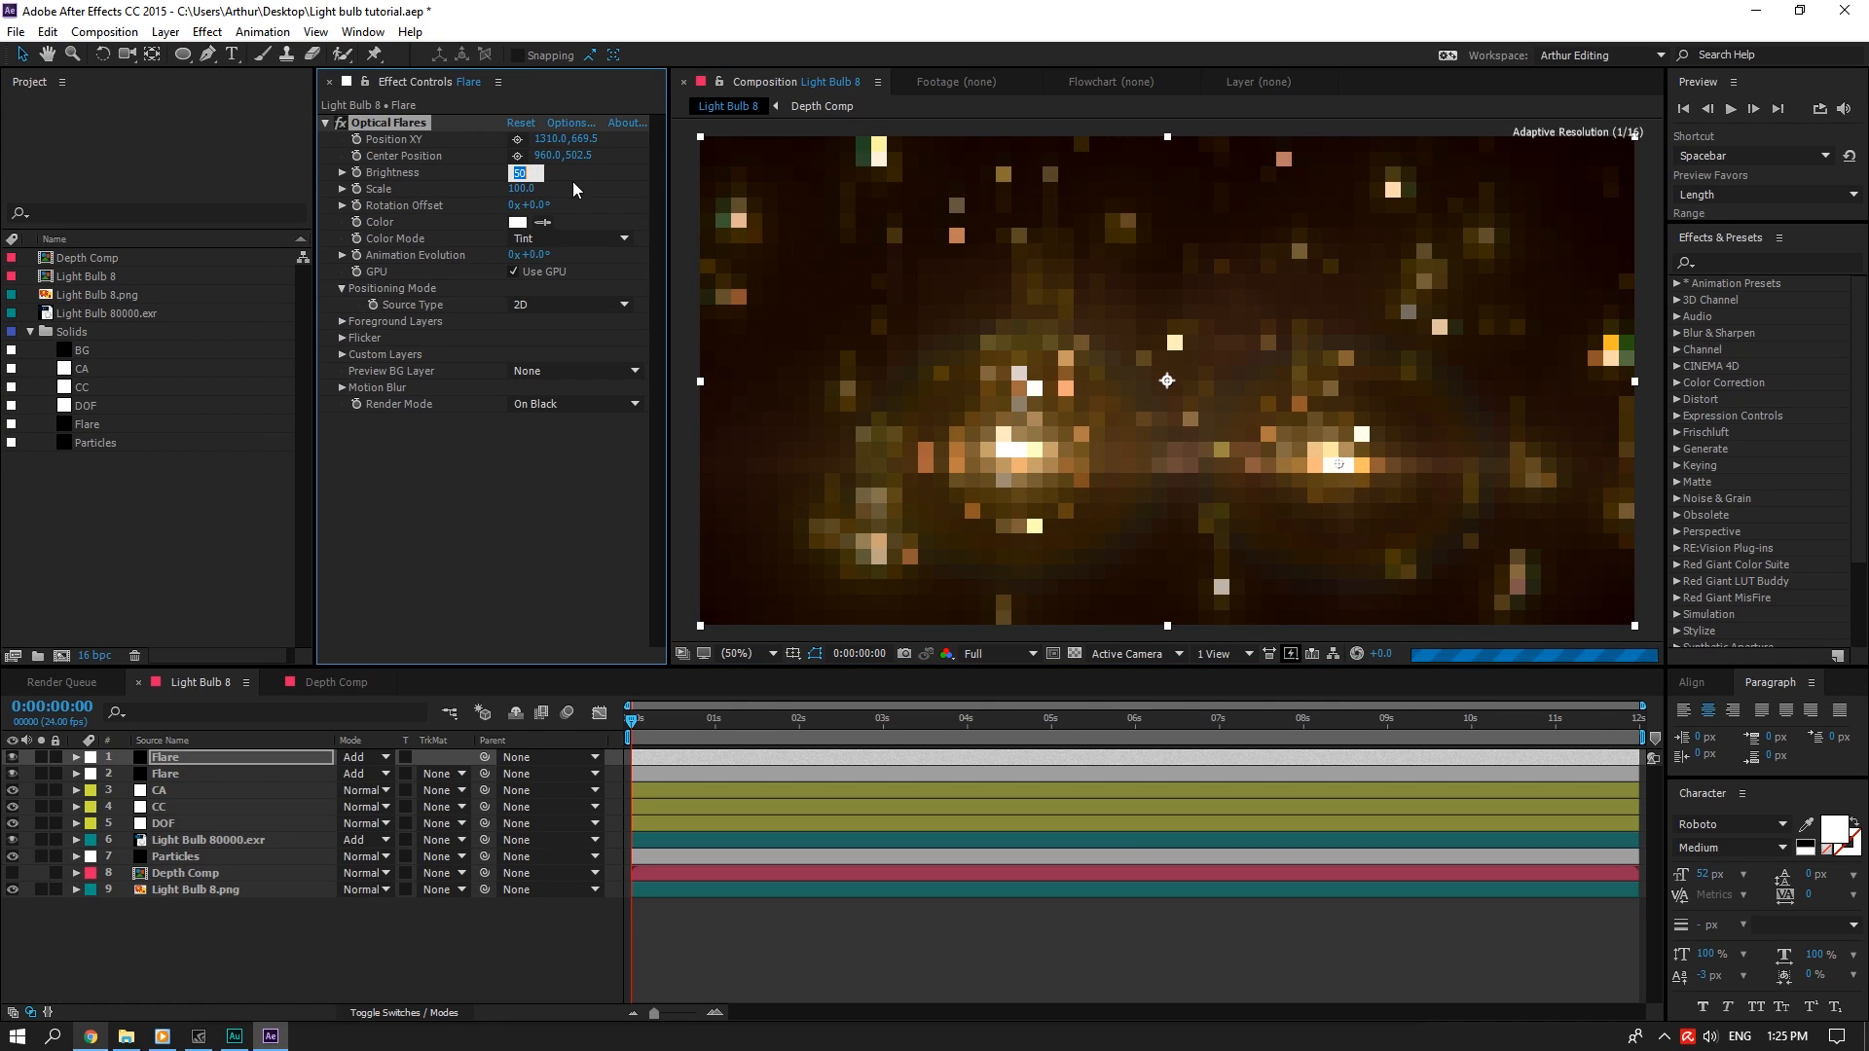
{"action": "type", "text": "25"}
{"action": "key", "text": "Return"}
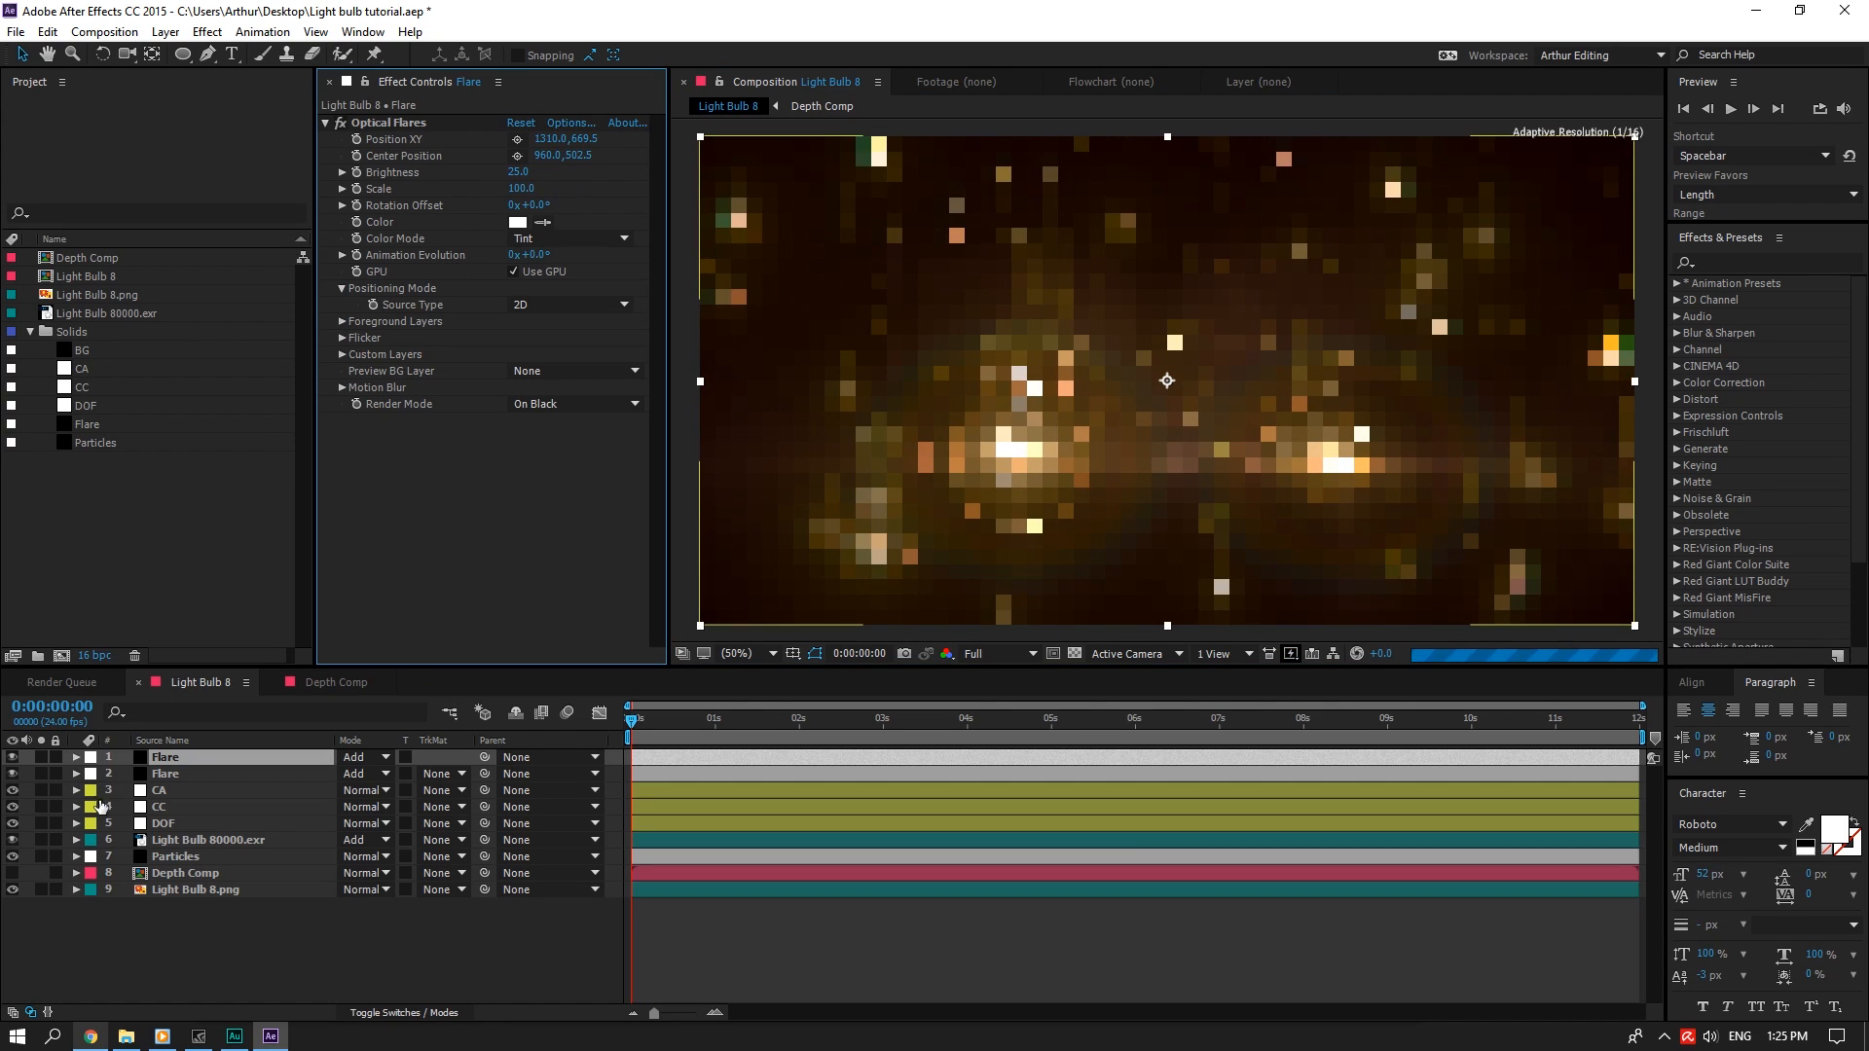
Edit the CC layer's Magic Bullet Looks and add a Contrast tool to the Subject chain
{"action": "left_click", "coordinate": [166, 807]}
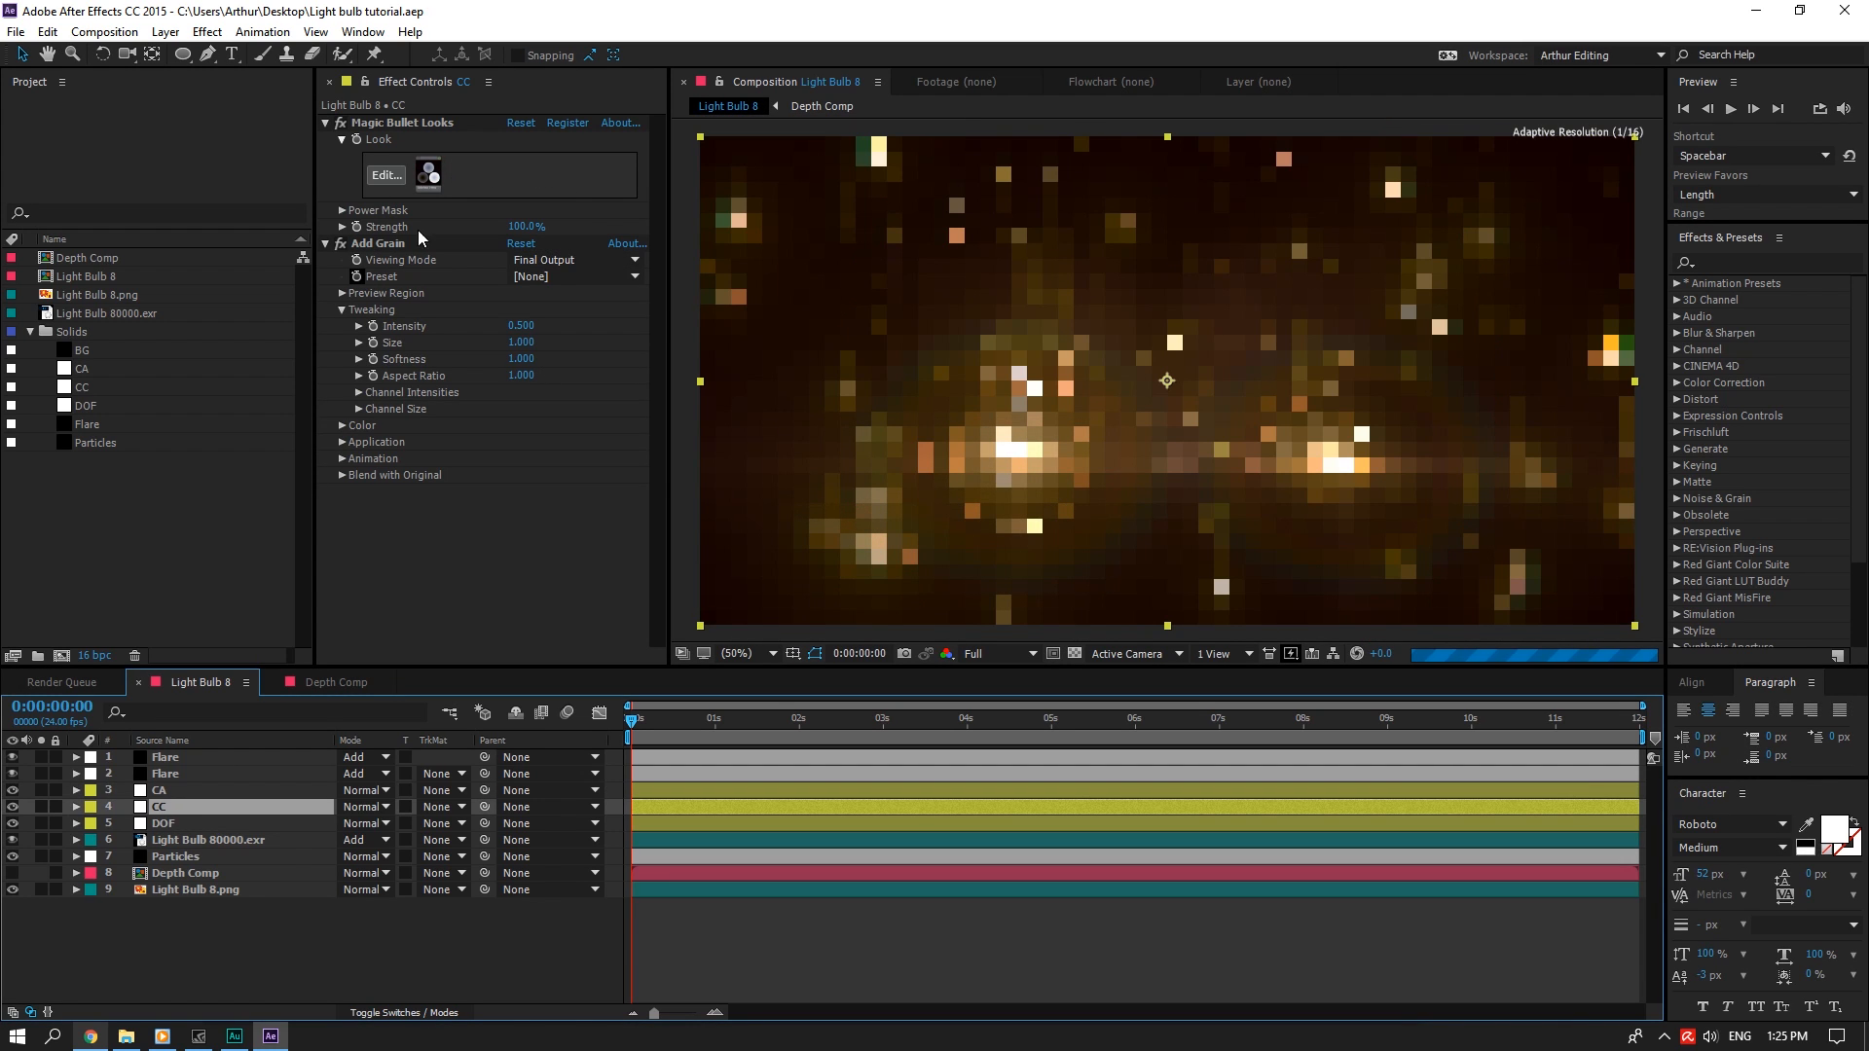
{"action": "left_click", "coordinate": [399, 177]}
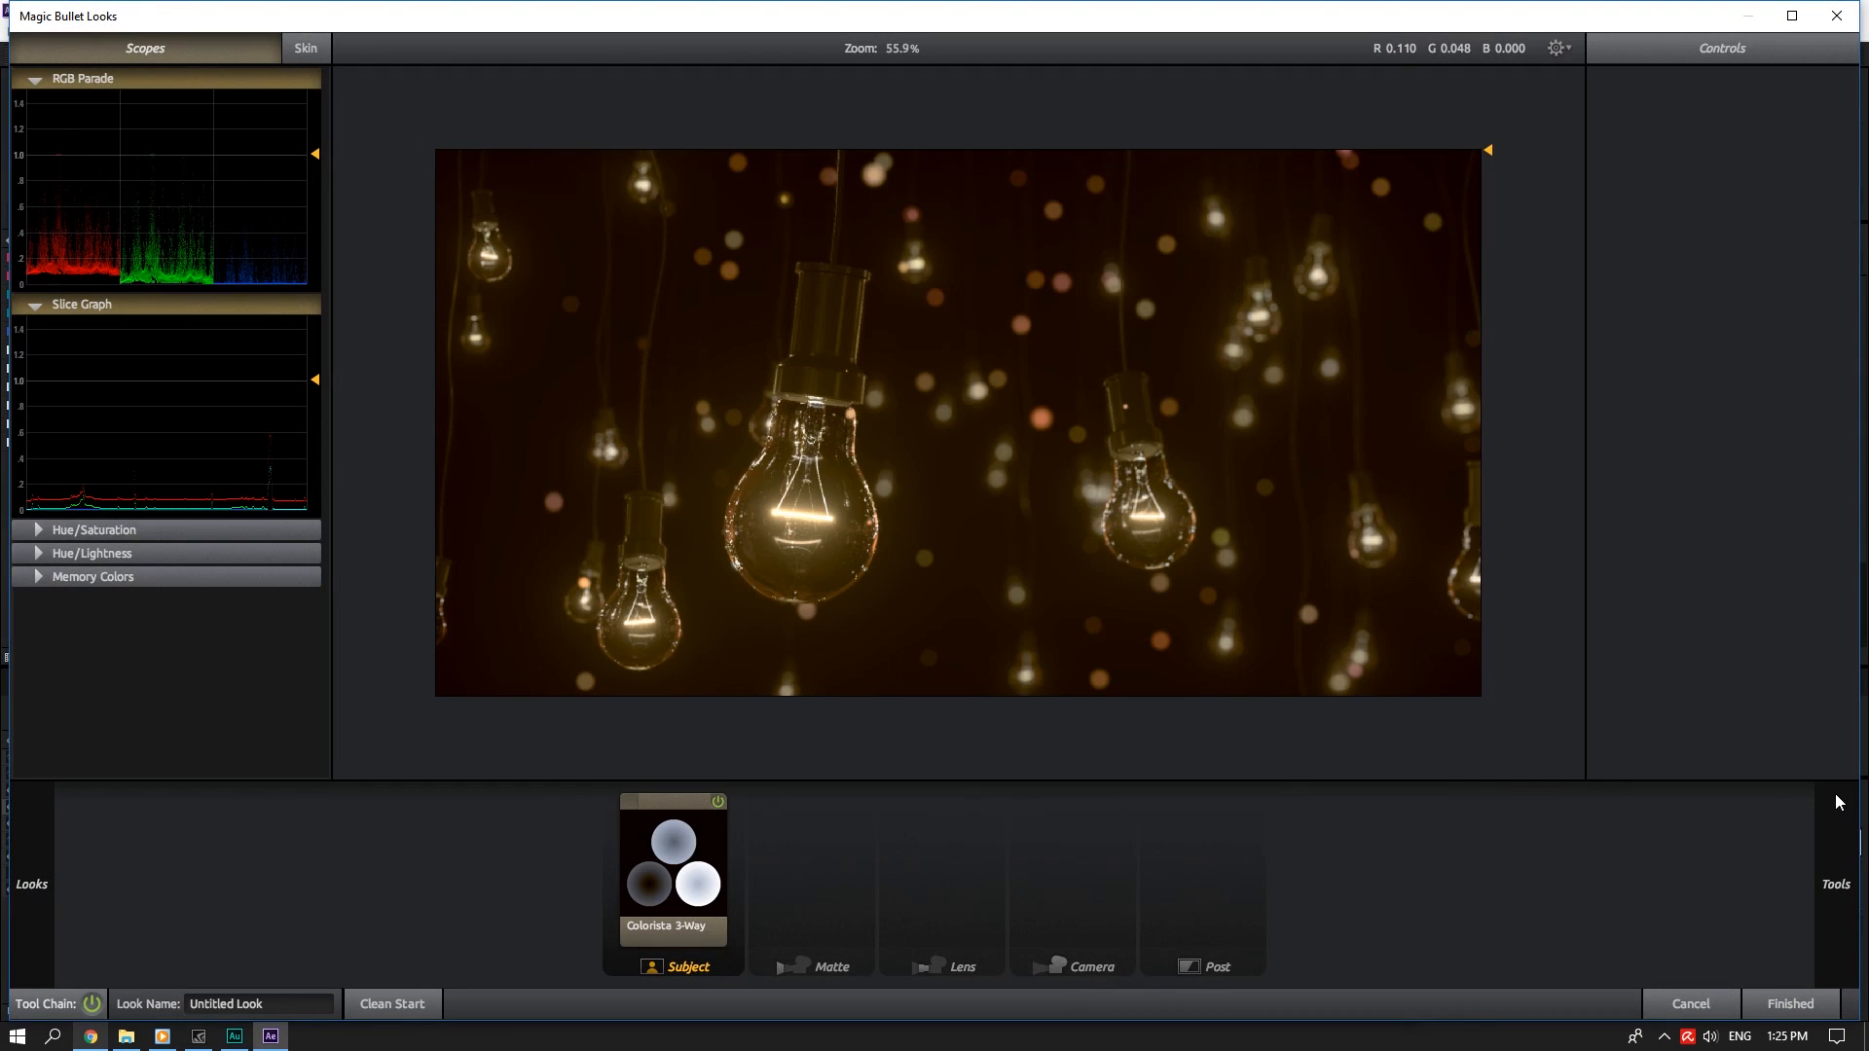
{"action": "mouse_move", "coordinate": [1837, 804]}
{"action": "left_click", "coordinate": [1798, 205]}
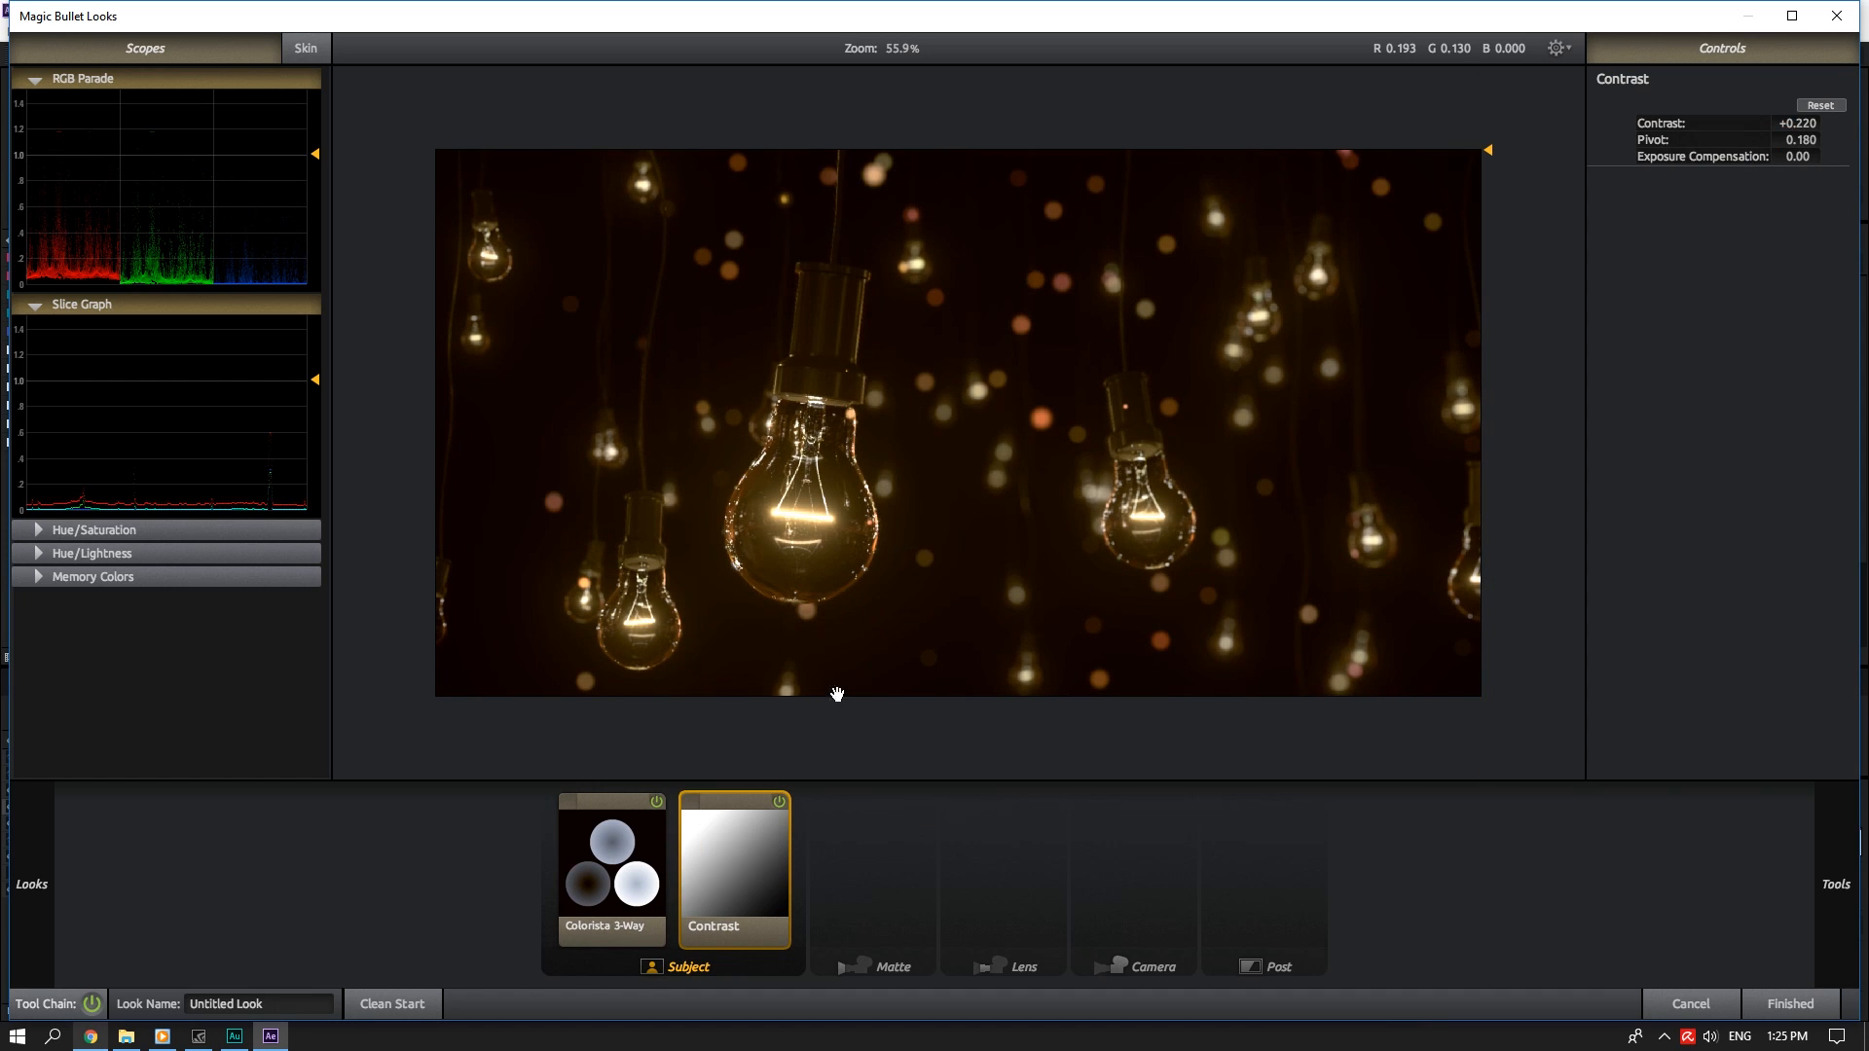
Raise the shadow level in the Colorista 3-Way tool to about R 1.083, G 1.006, B 0.922
{"action": "left_click", "coordinate": [619, 860]}
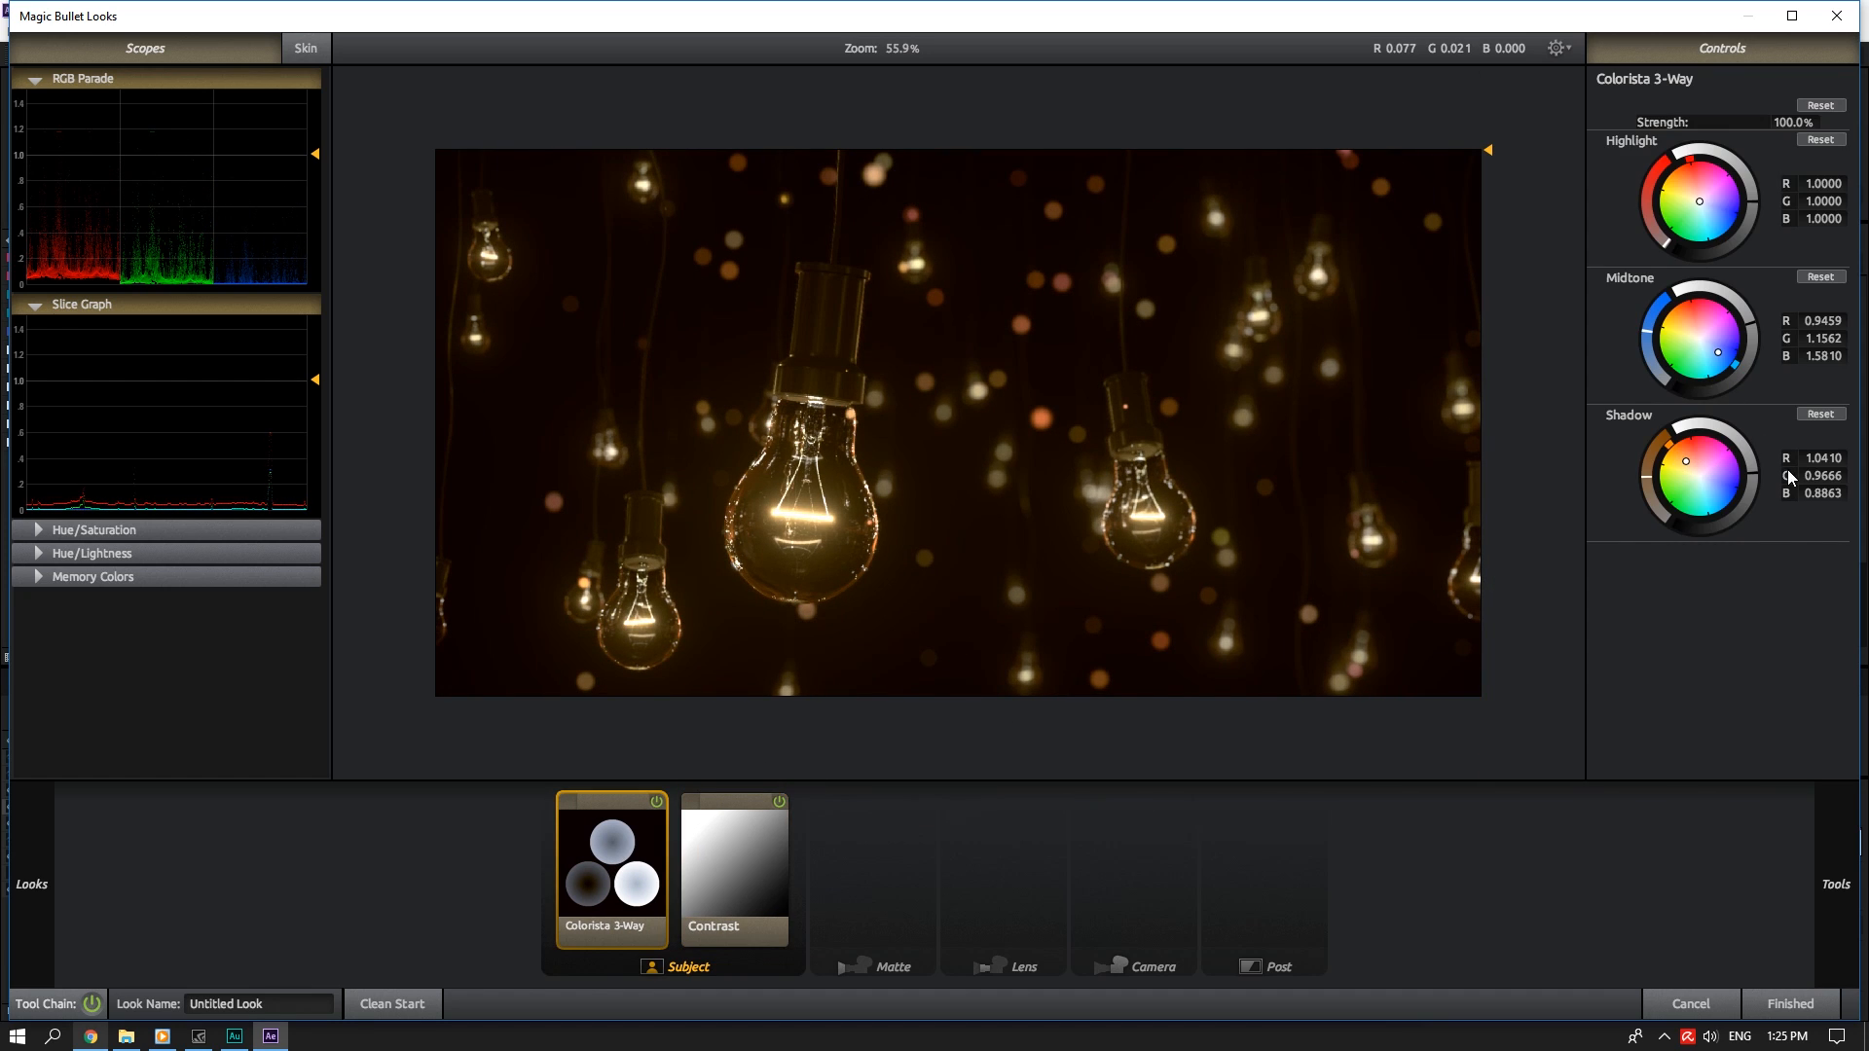
{"action": "left_click_drag", "start_coordinate": [1751, 473], "coordinate": [1736, 382]}
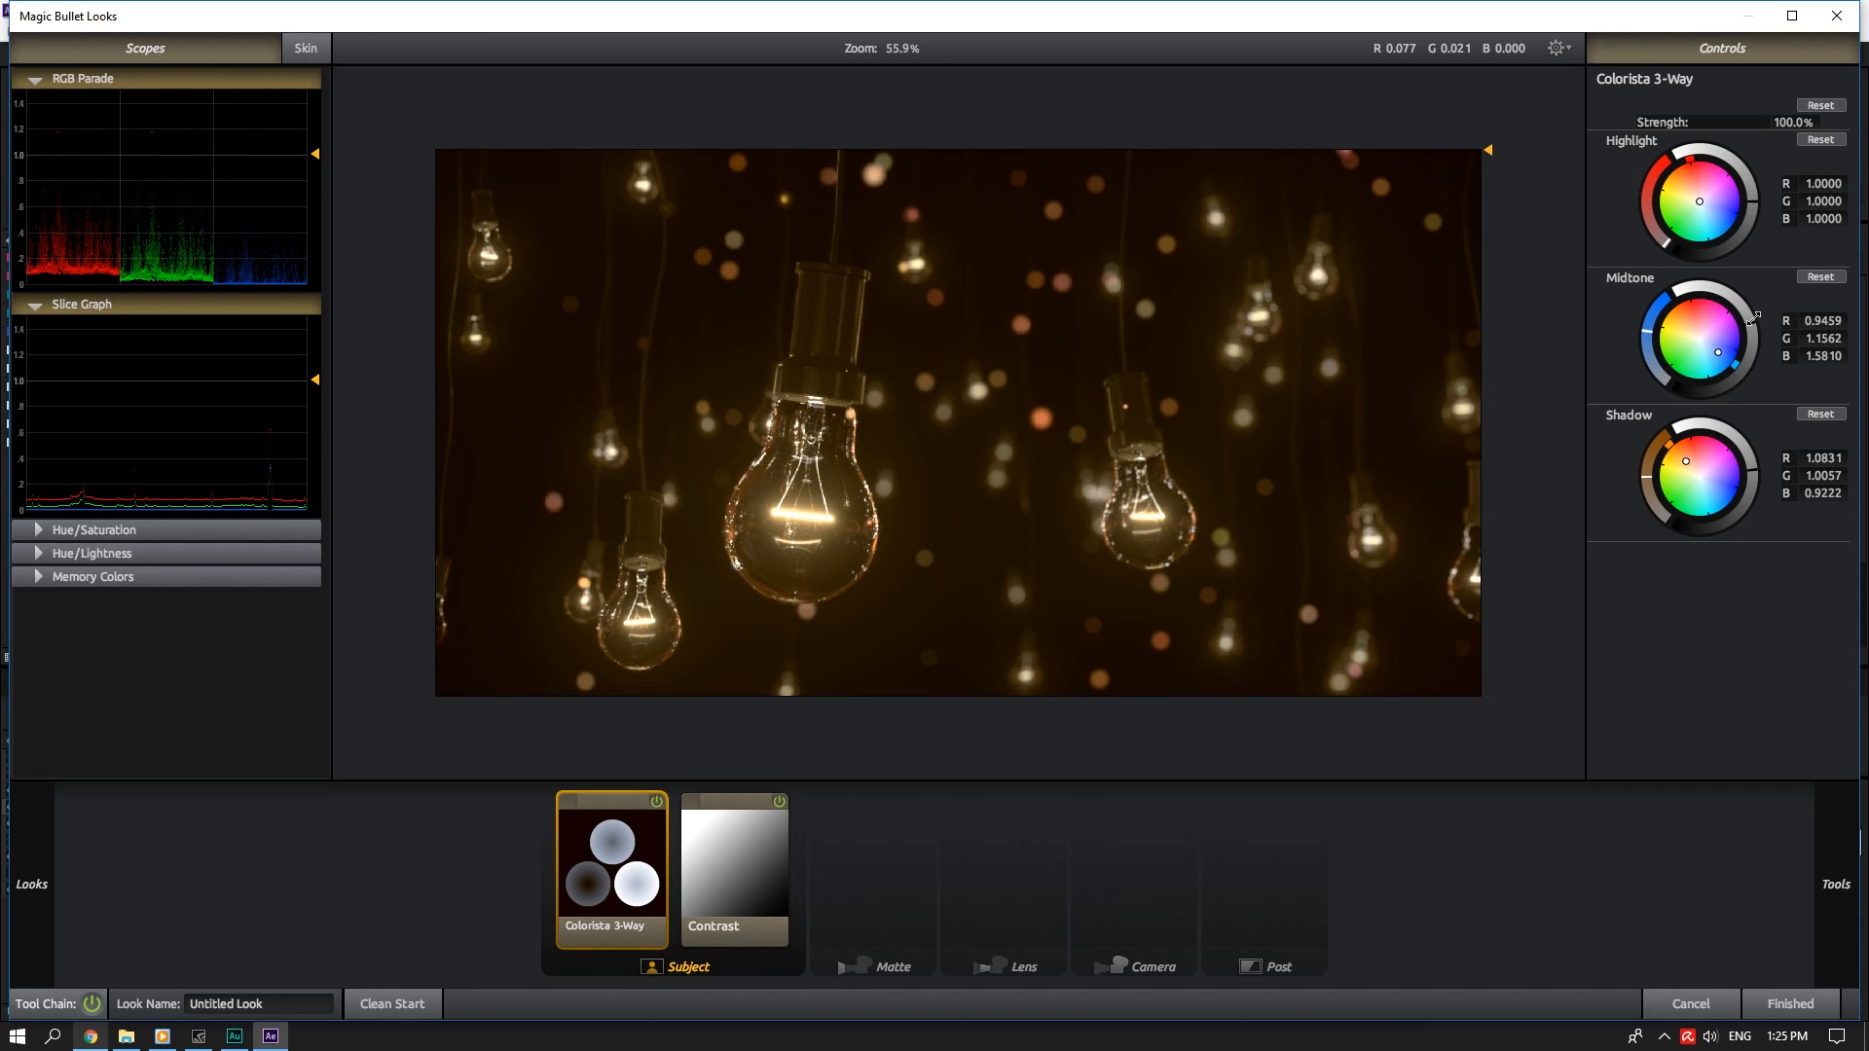
Look through the available Lens, Camera and Post tools and add an Exposure tool to the Lens chain
{"action": "mouse_move", "coordinate": [1835, 831]}
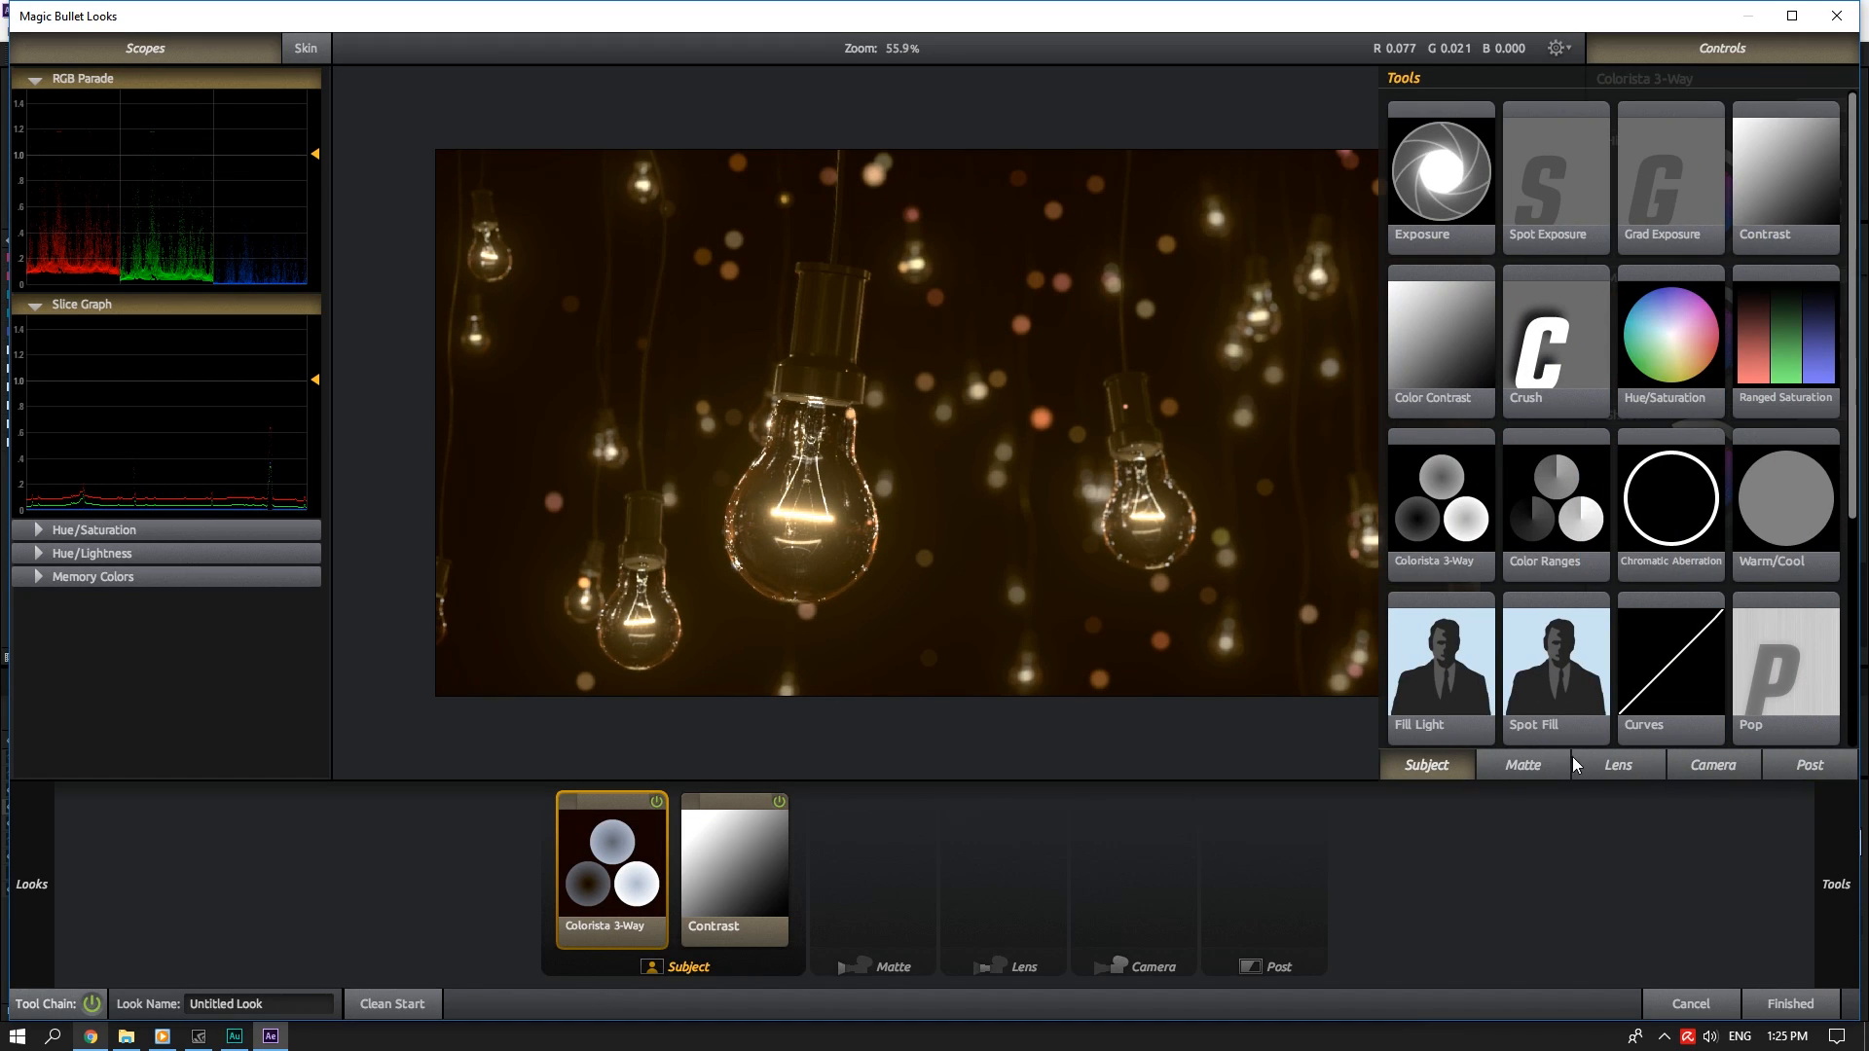
{"action": "left_click", "coordinate": [1616, 763]}
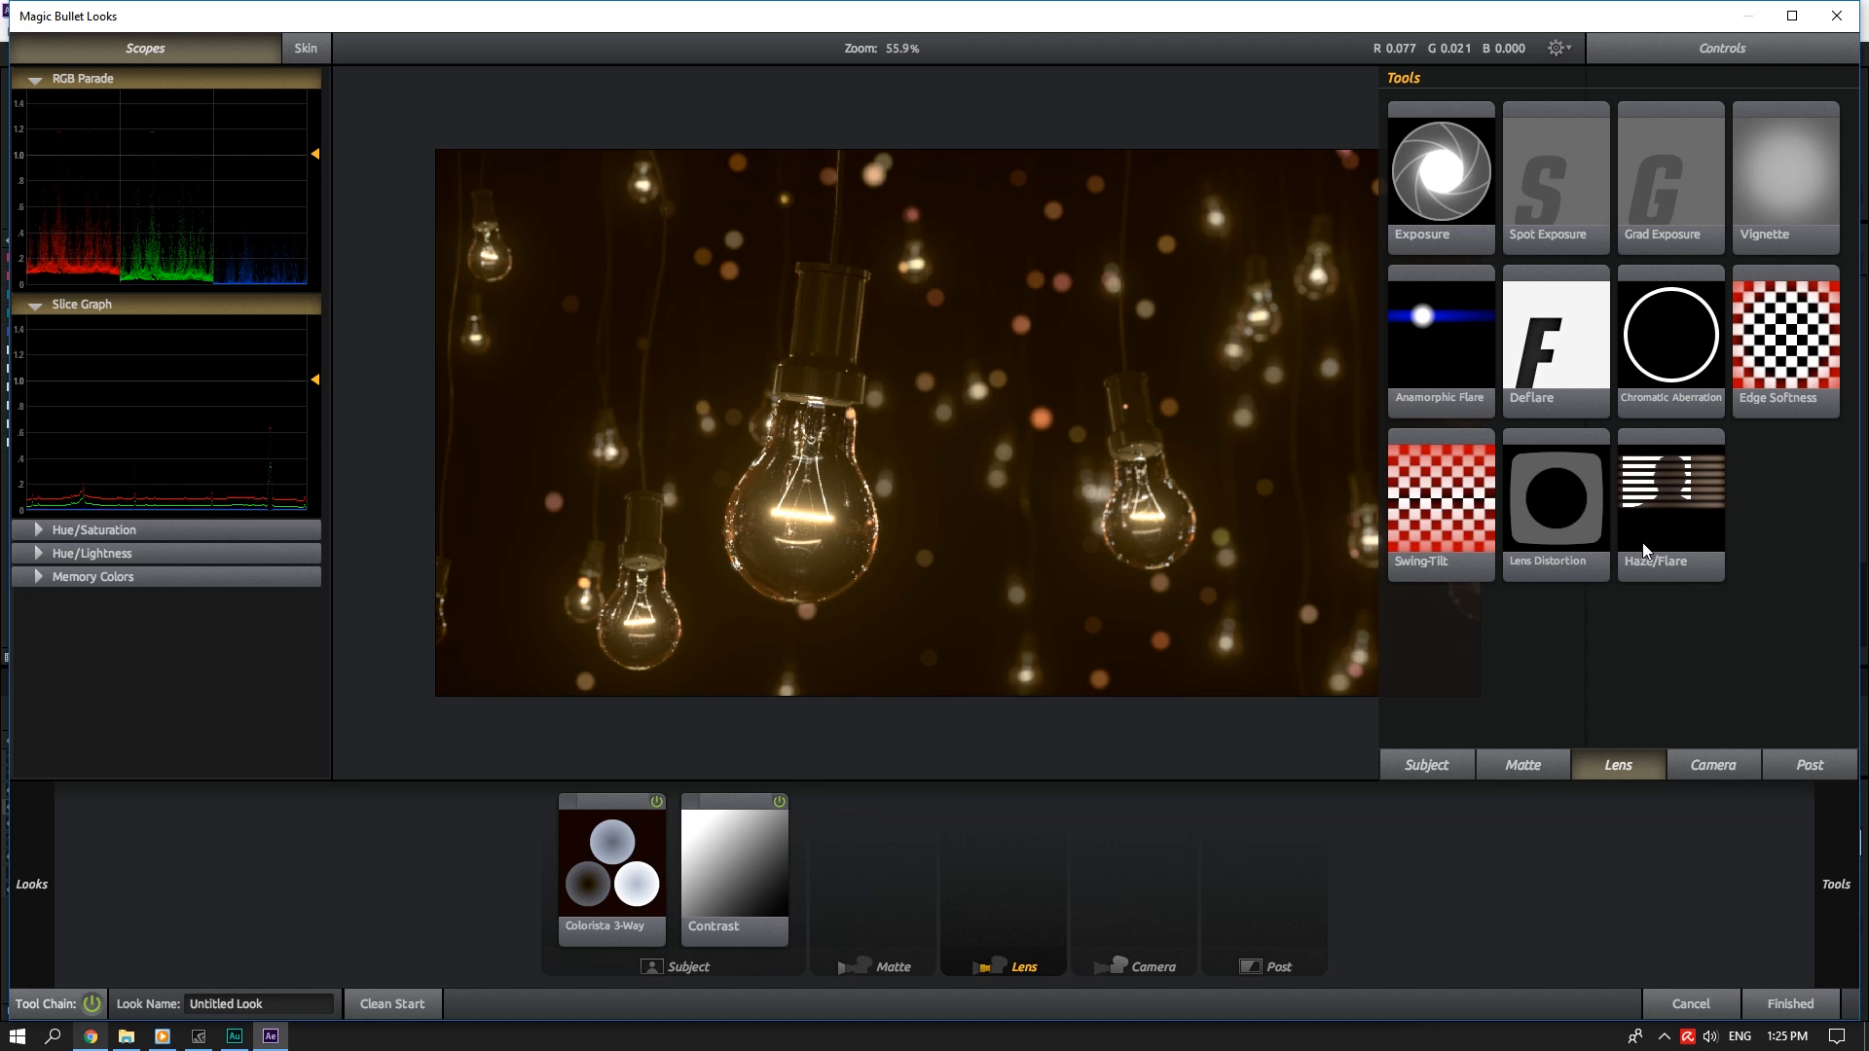
{"action": "left_click", "coordinate": [1704, 767]}
{"action": "left_click", "coordinate": [1809, 765]}
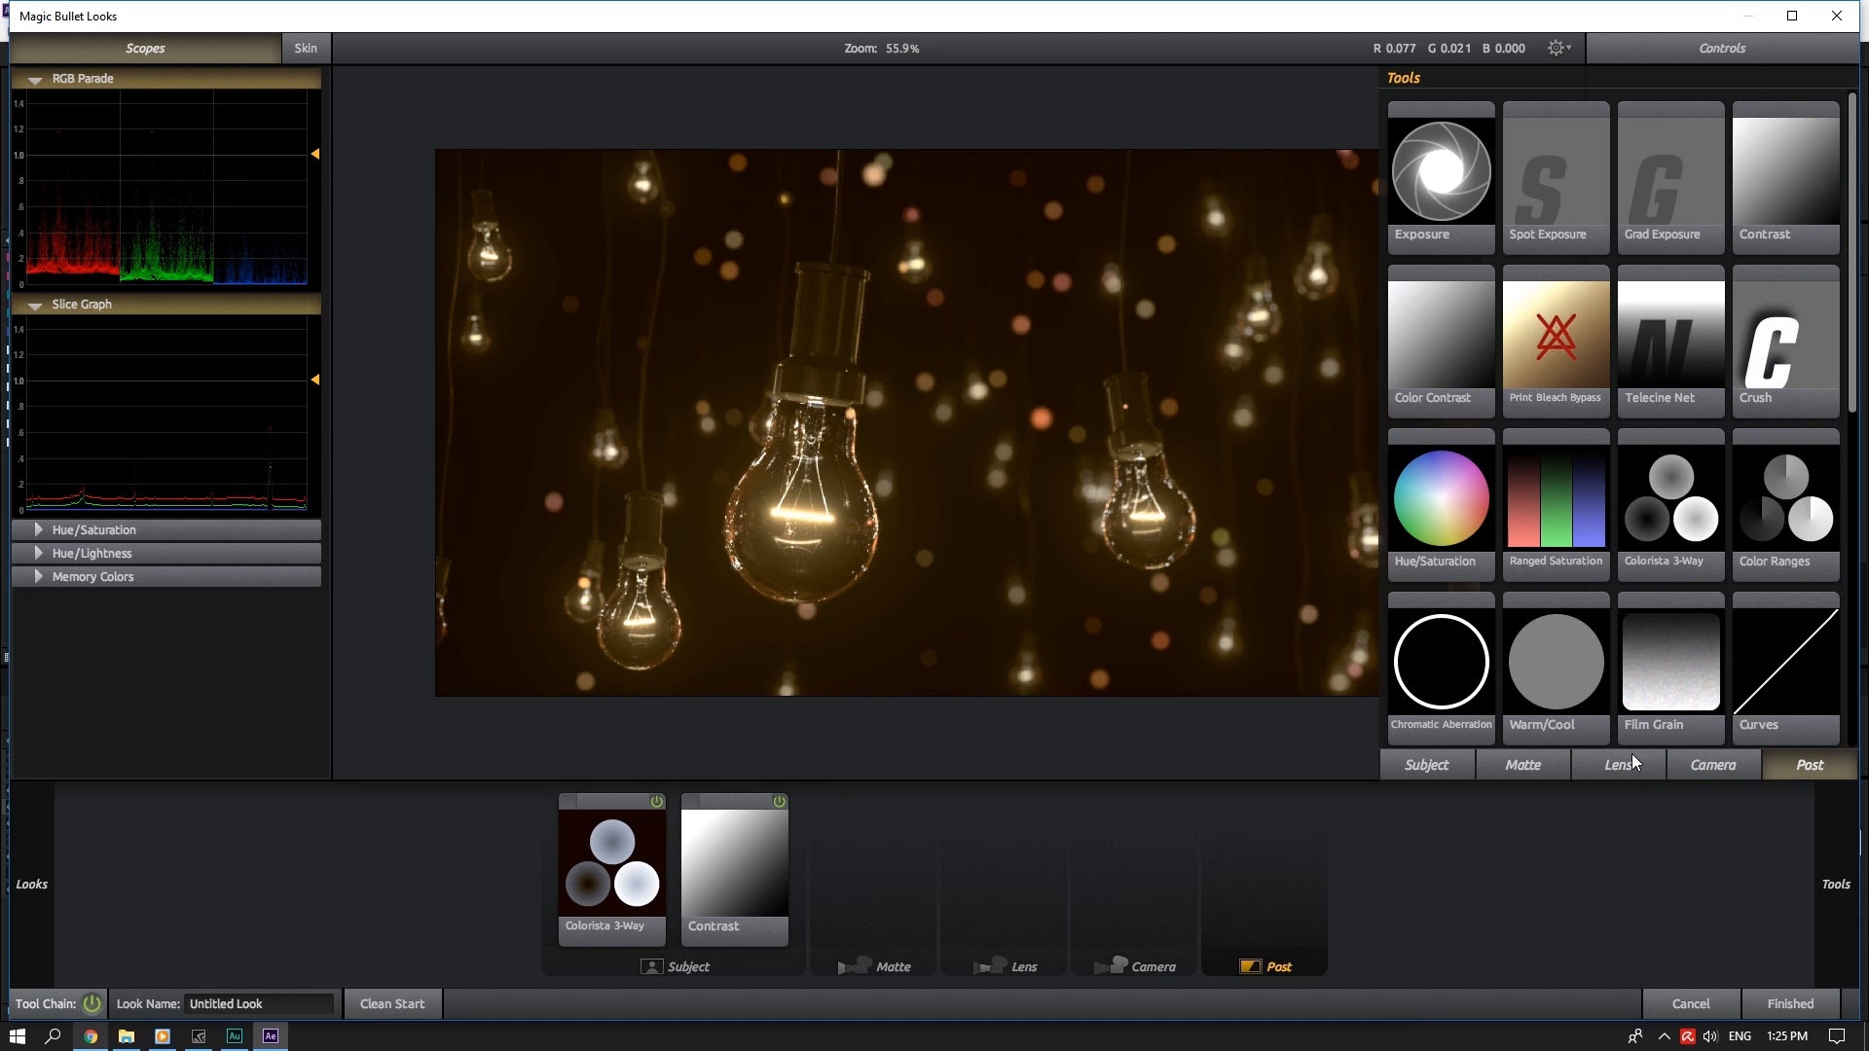
{"action": "scroll", "coordinate": [1602, 680], "scroll_direction": "down", "scroll_amount": 6}
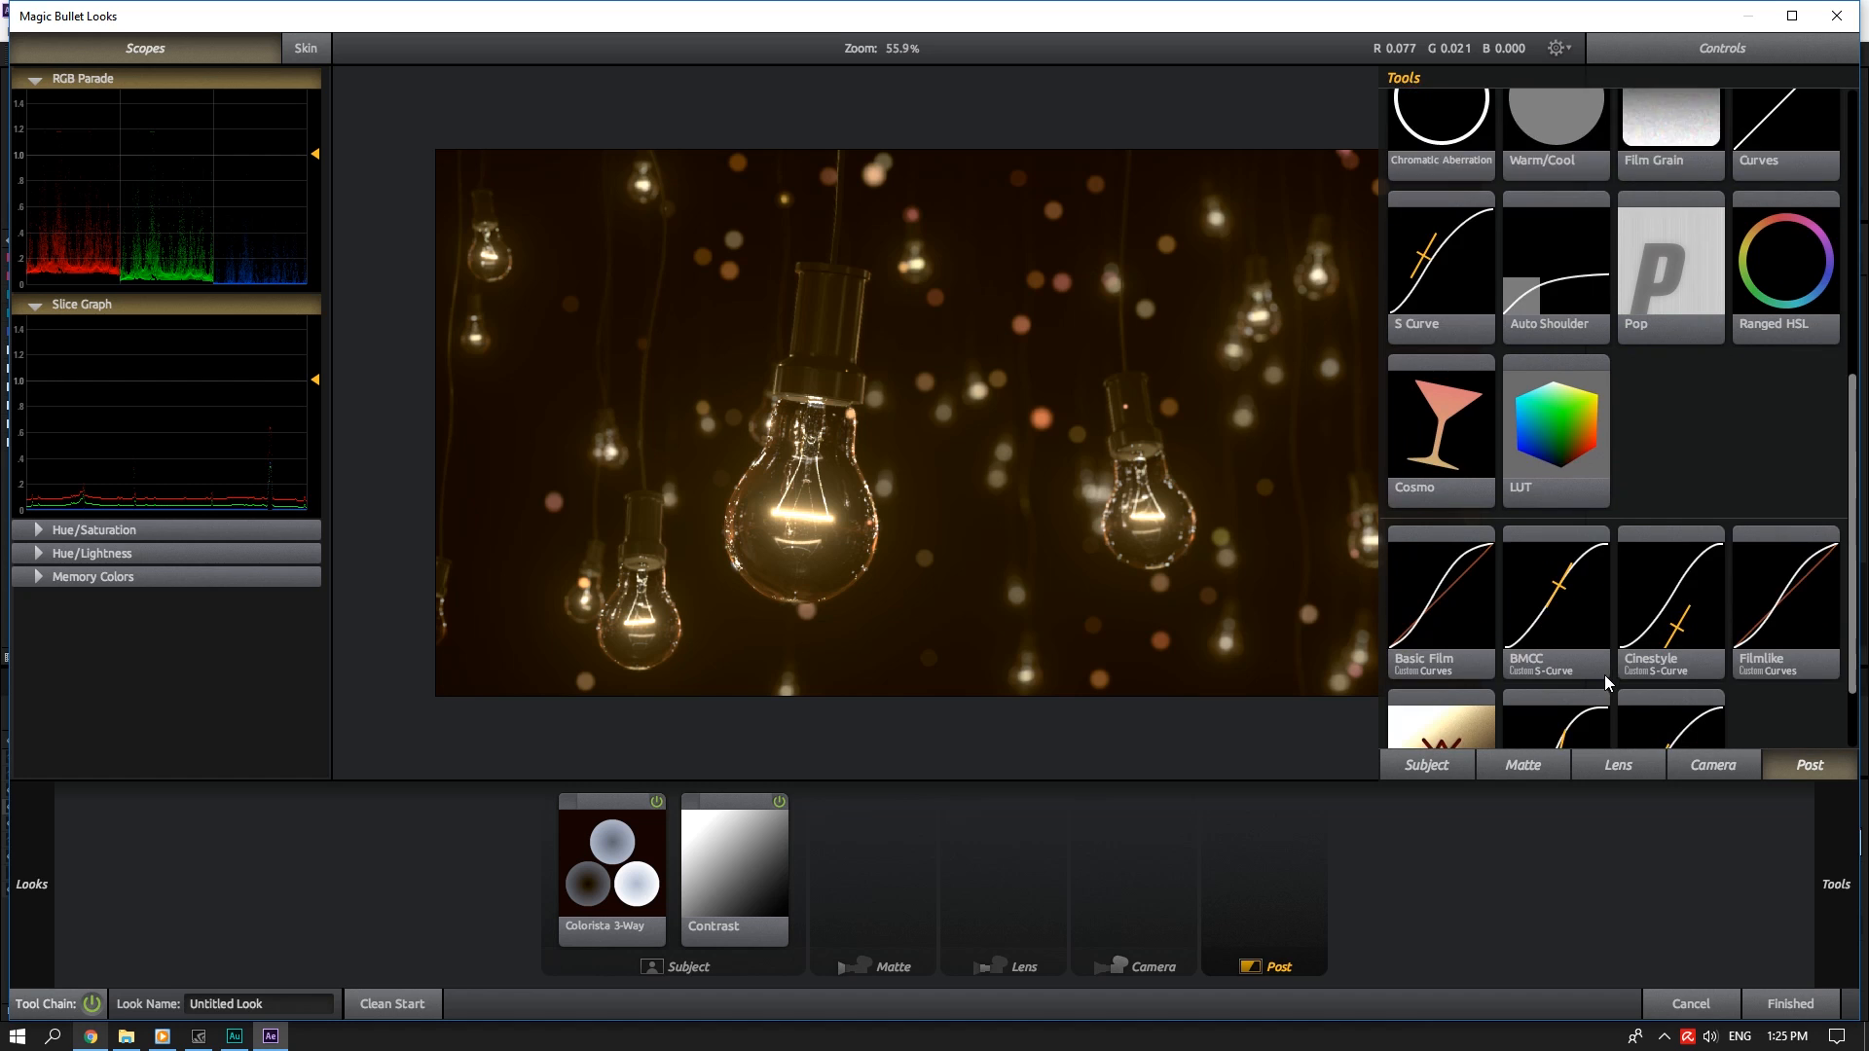
{"action": "left_click", "coordinate": [1563, 769]}
{"action": "left_click", "coordinate": [1620, 769]}
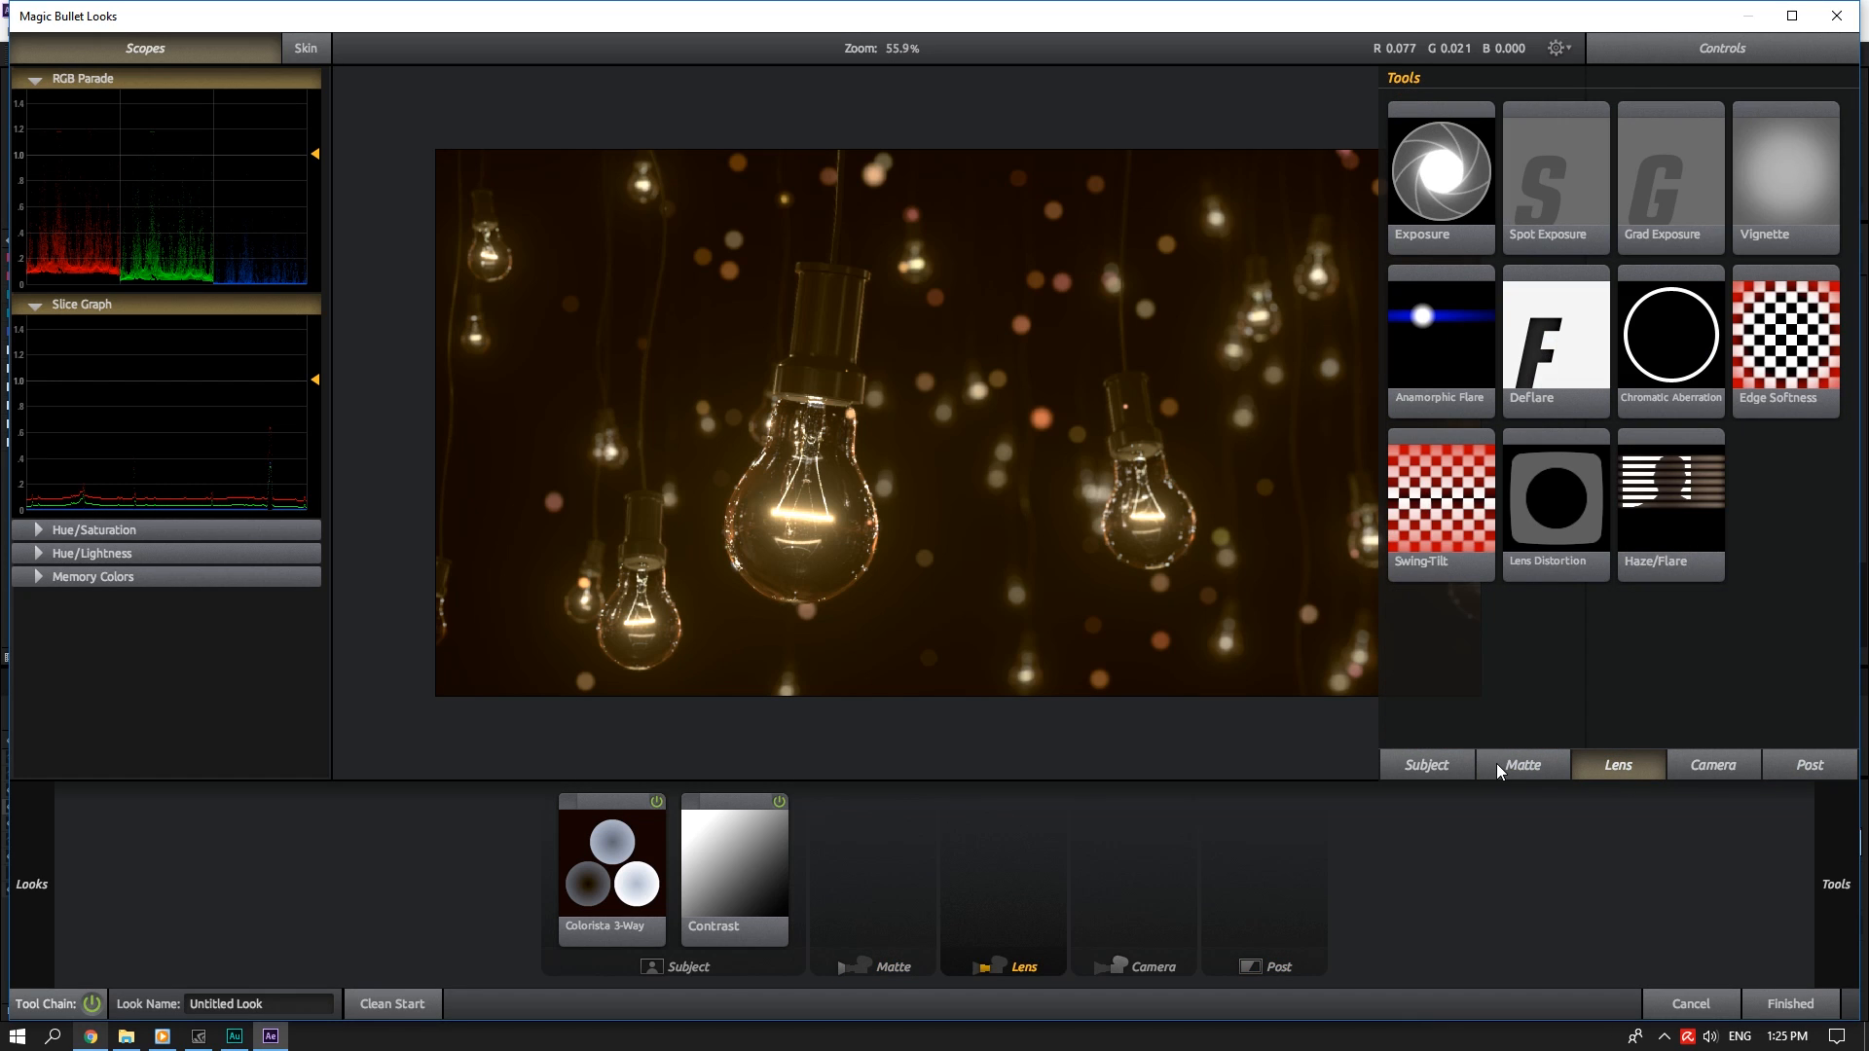
{"action": "double_click", "coordinate": [1440, 175]}
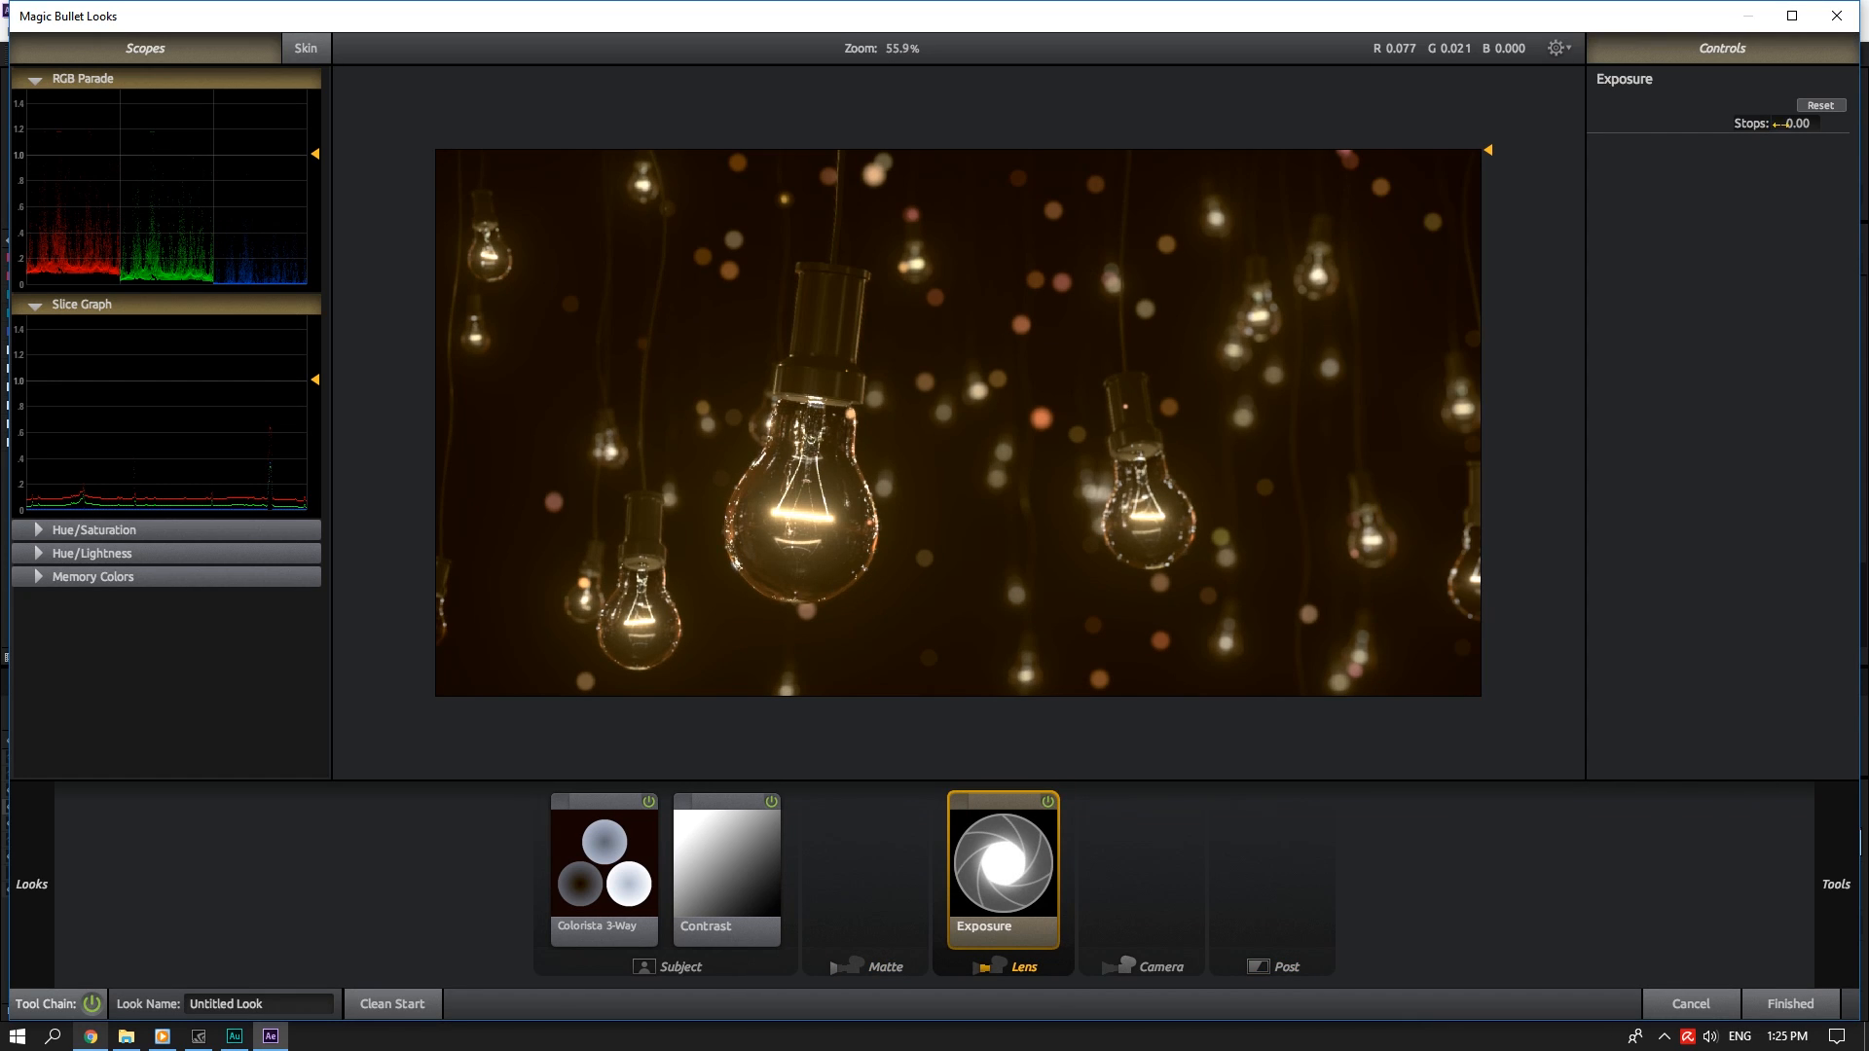
Add a Vignette tool to the Lens chain and set its strength to 50%
{"action": "mouse_move", "coordinate": [1846, 837]}
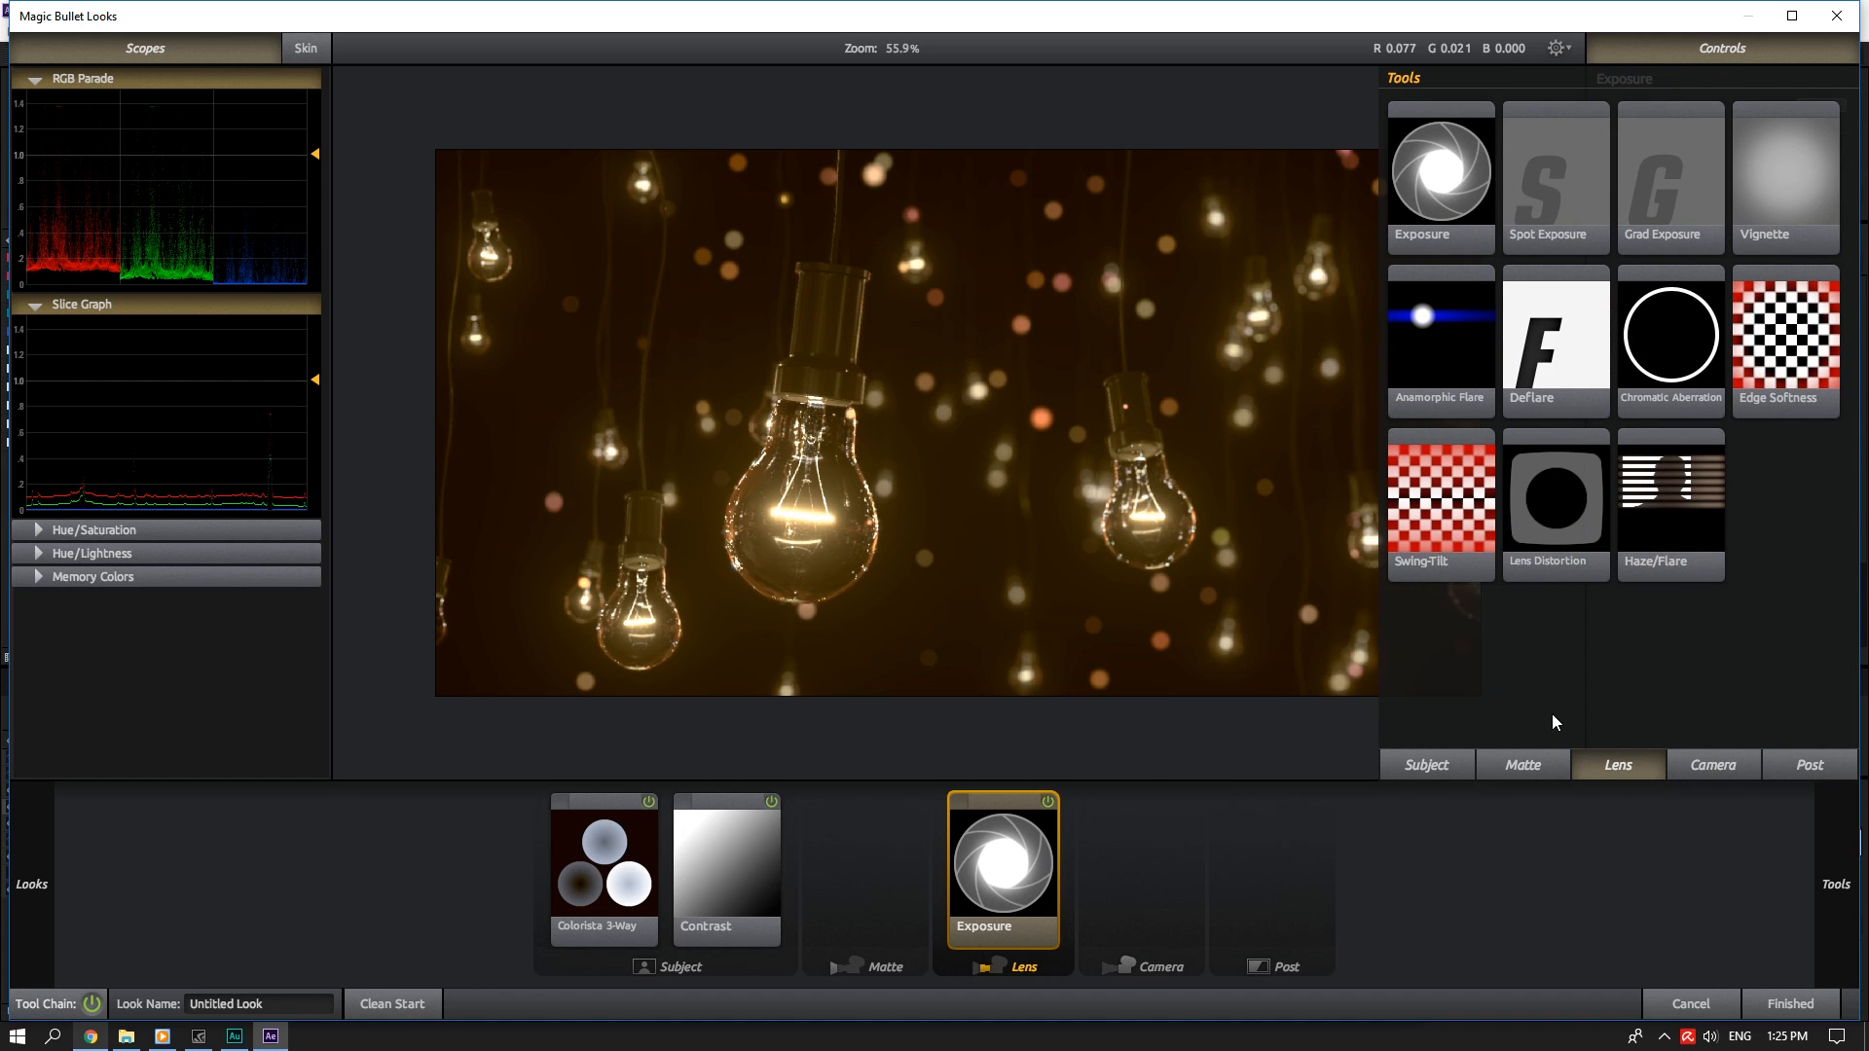
{"action": "double_click", "coordinate": [1743, 194]}
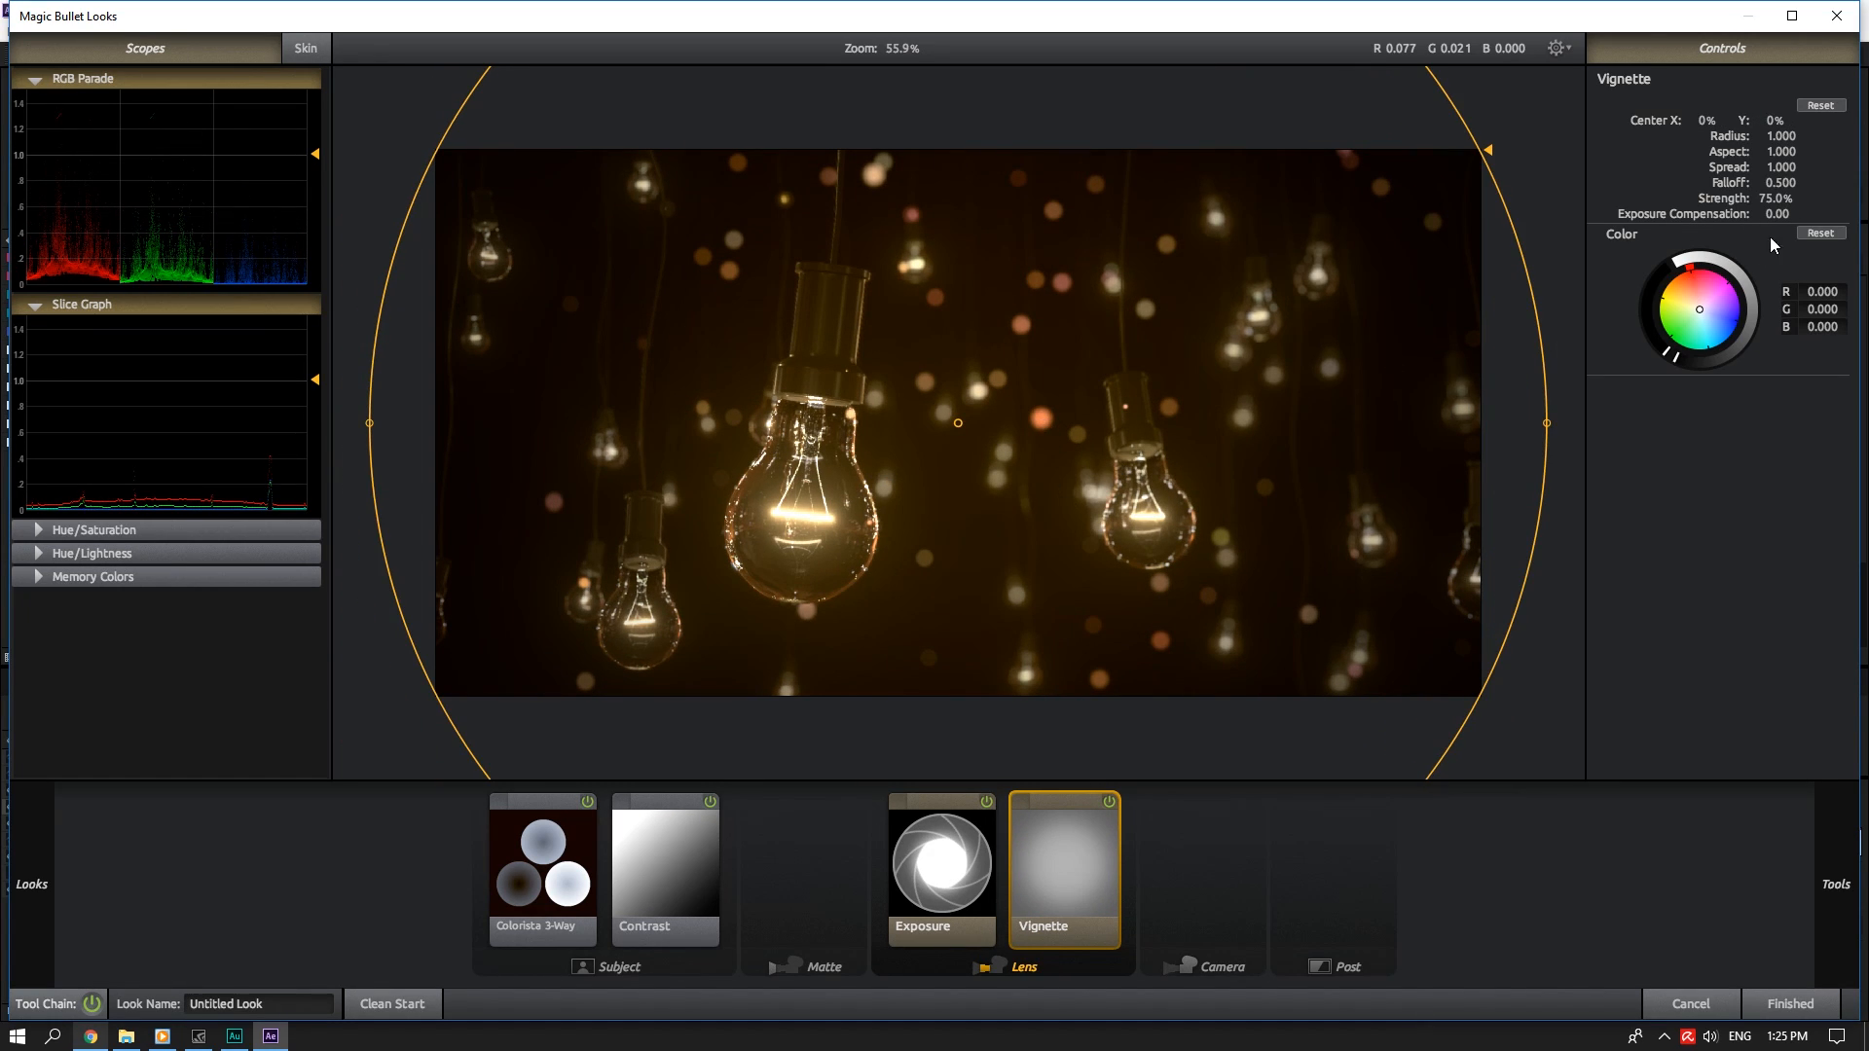
{"action": "double_click", "coordinate": [1776, 200]}
{"action": "type", "text": "50"}
{"action": "key", "text": "Return"}
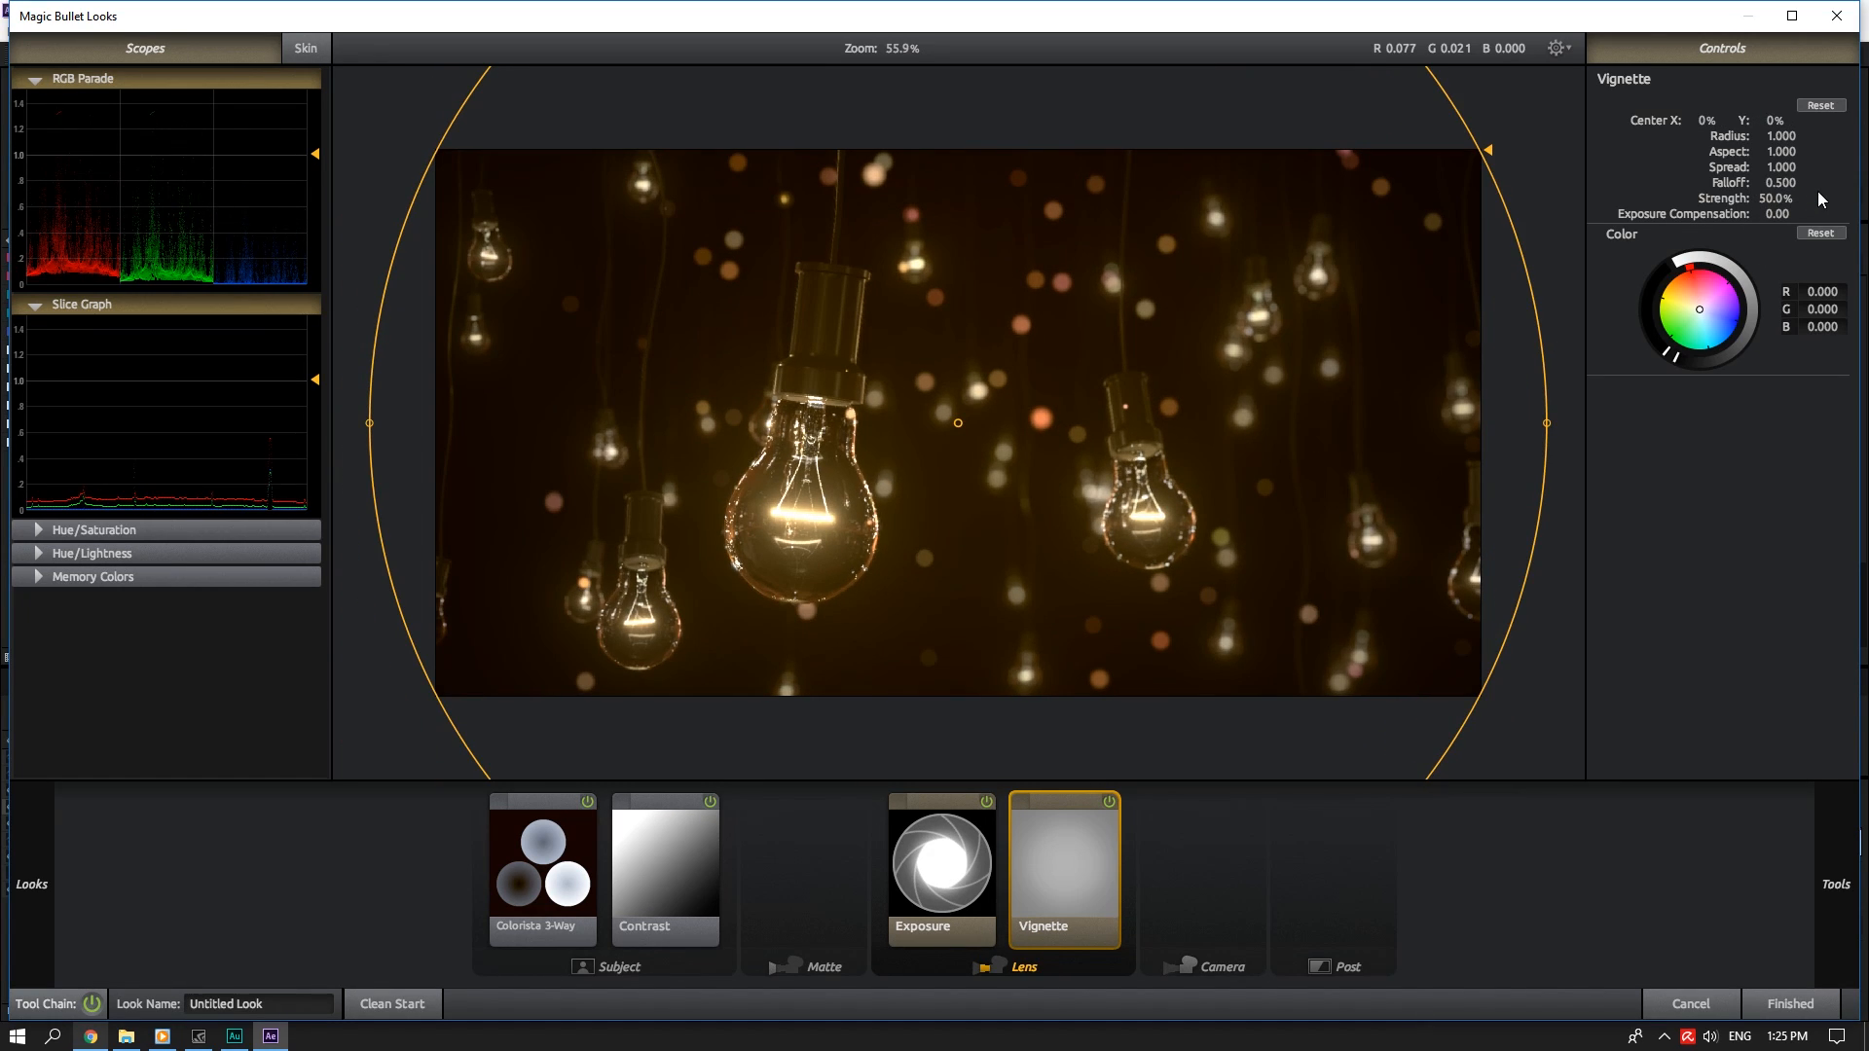
{"action": "mouse_move", "coordinate": [1816, 827]}
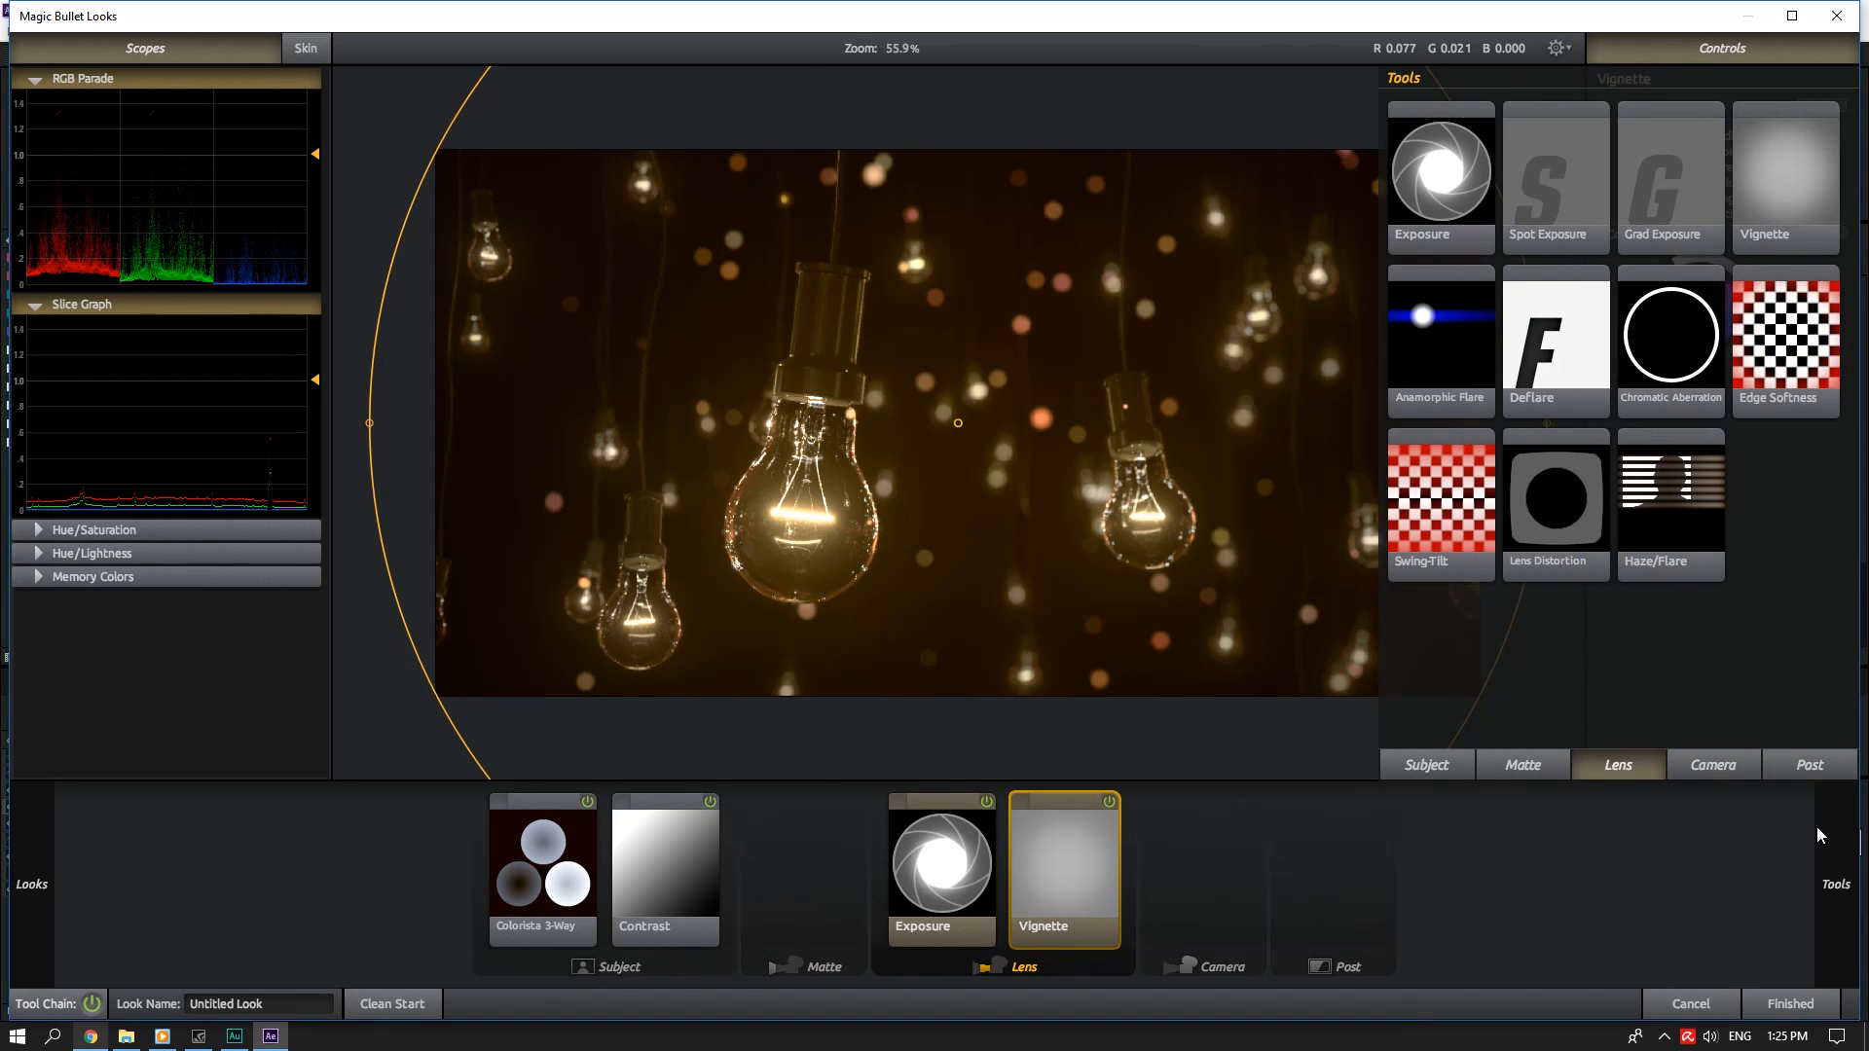
{"action": "double_click", "coordinate": [1562, 381]}
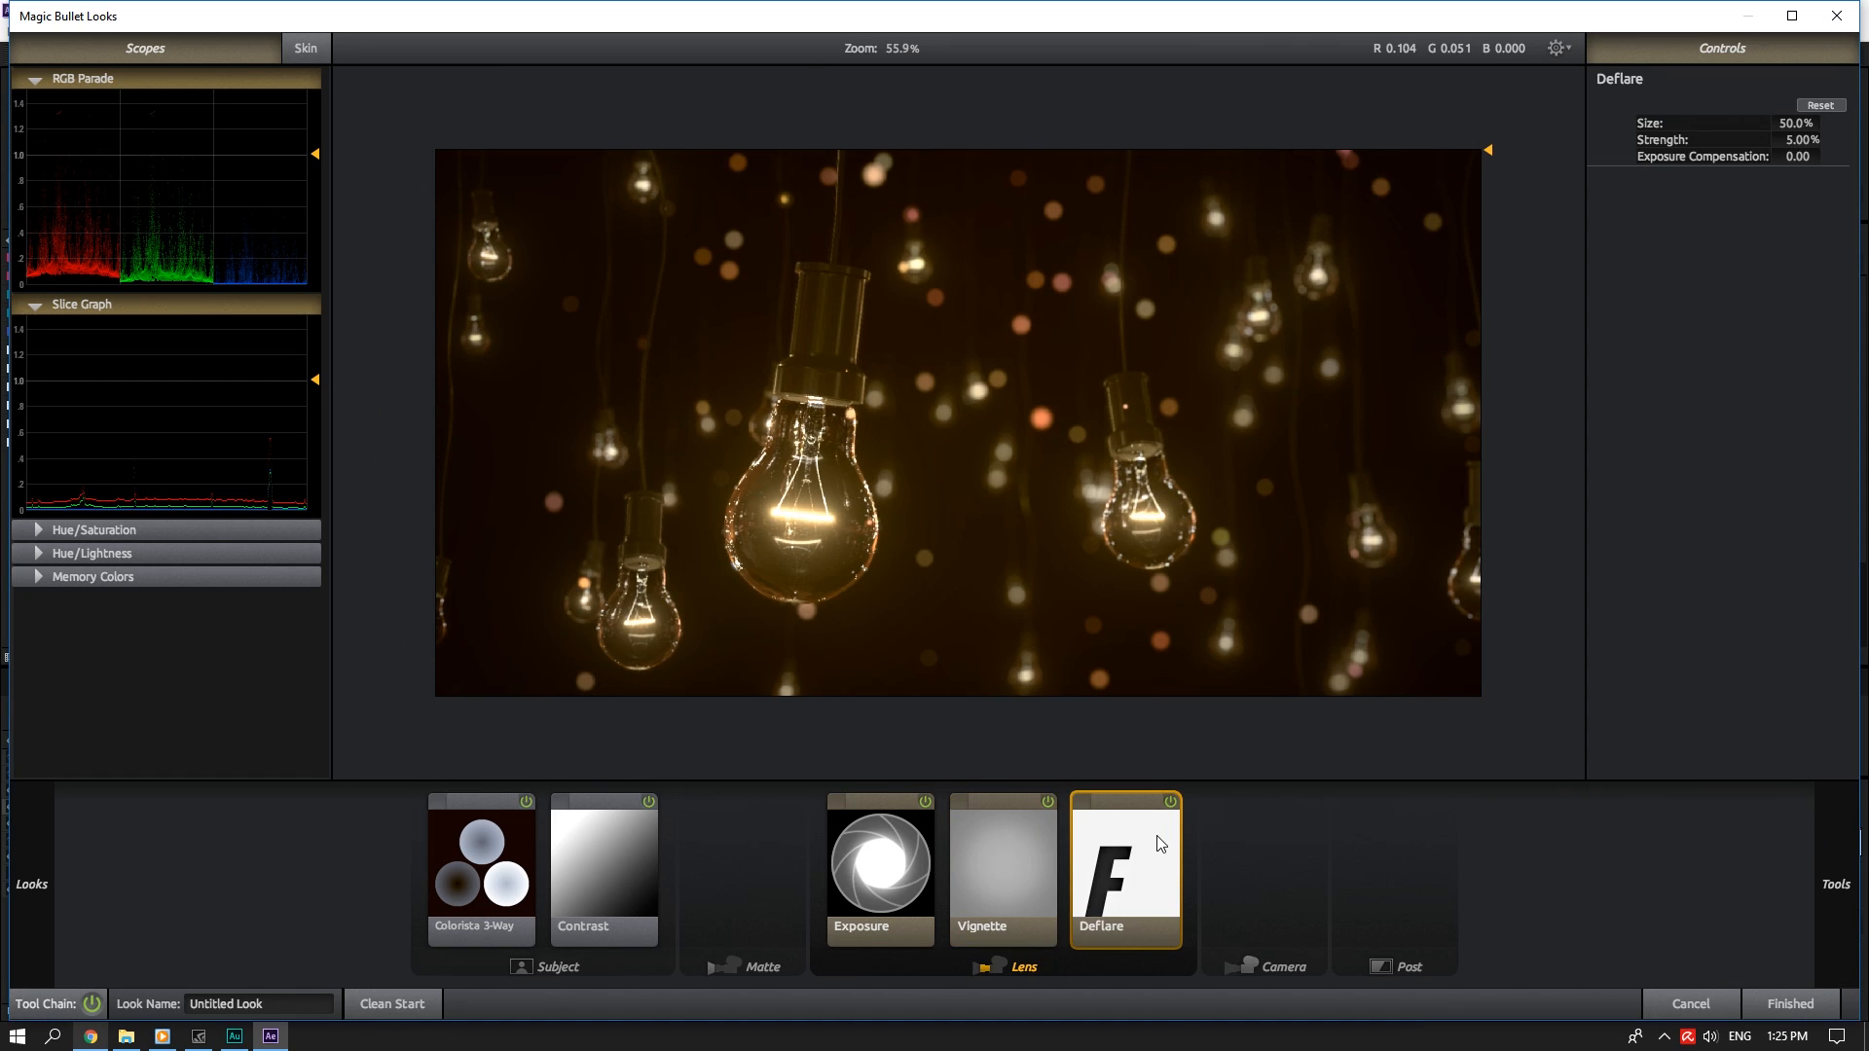
{"action": "left_click", "coordinate": [1174, 806]}
{"action": "left_click", "coordinate": [1175, 803]}
{"action": "key", "text": "Delete"}
Apply the finished look and set the Particles layer's emitter to 3 particles per second
{"action": "left_click", "coordinate": [1772, 1001]}
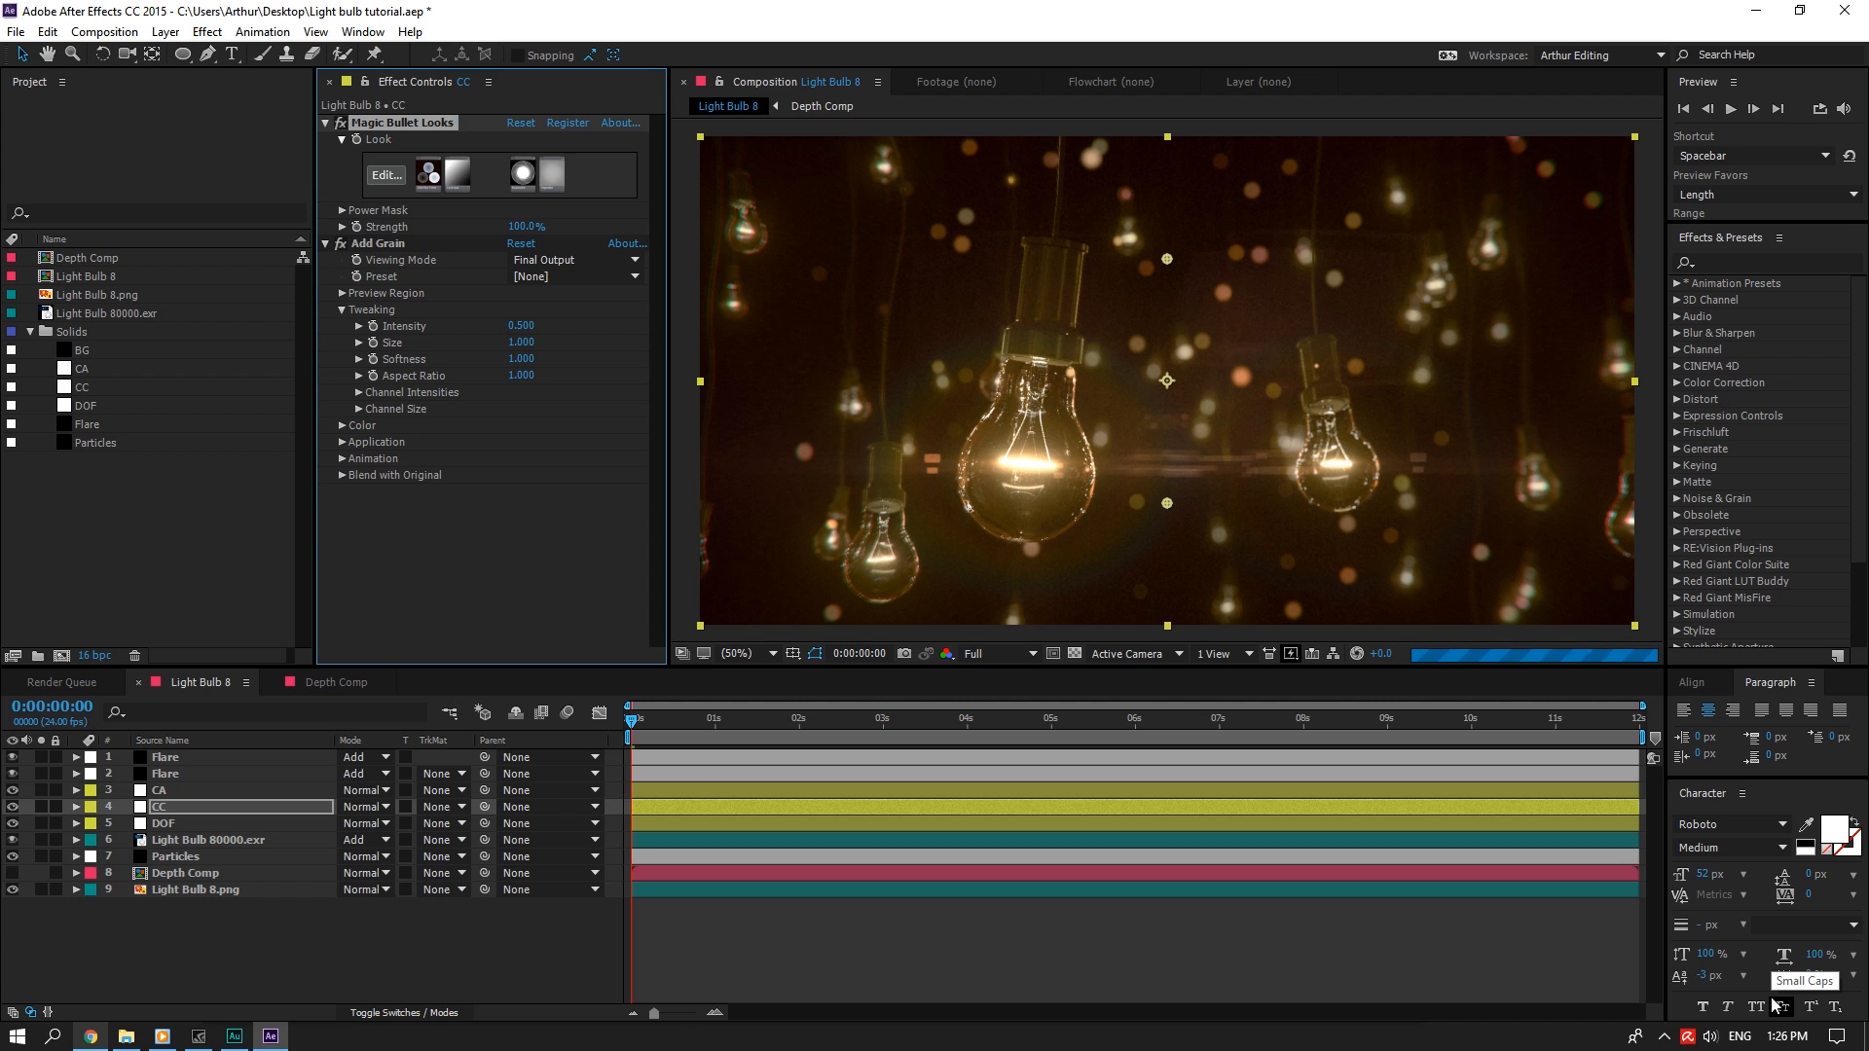
{"action": "left_click", "coordinate": [208, 840]}
{"action": "left_click", "coordinate": [211, 857]}
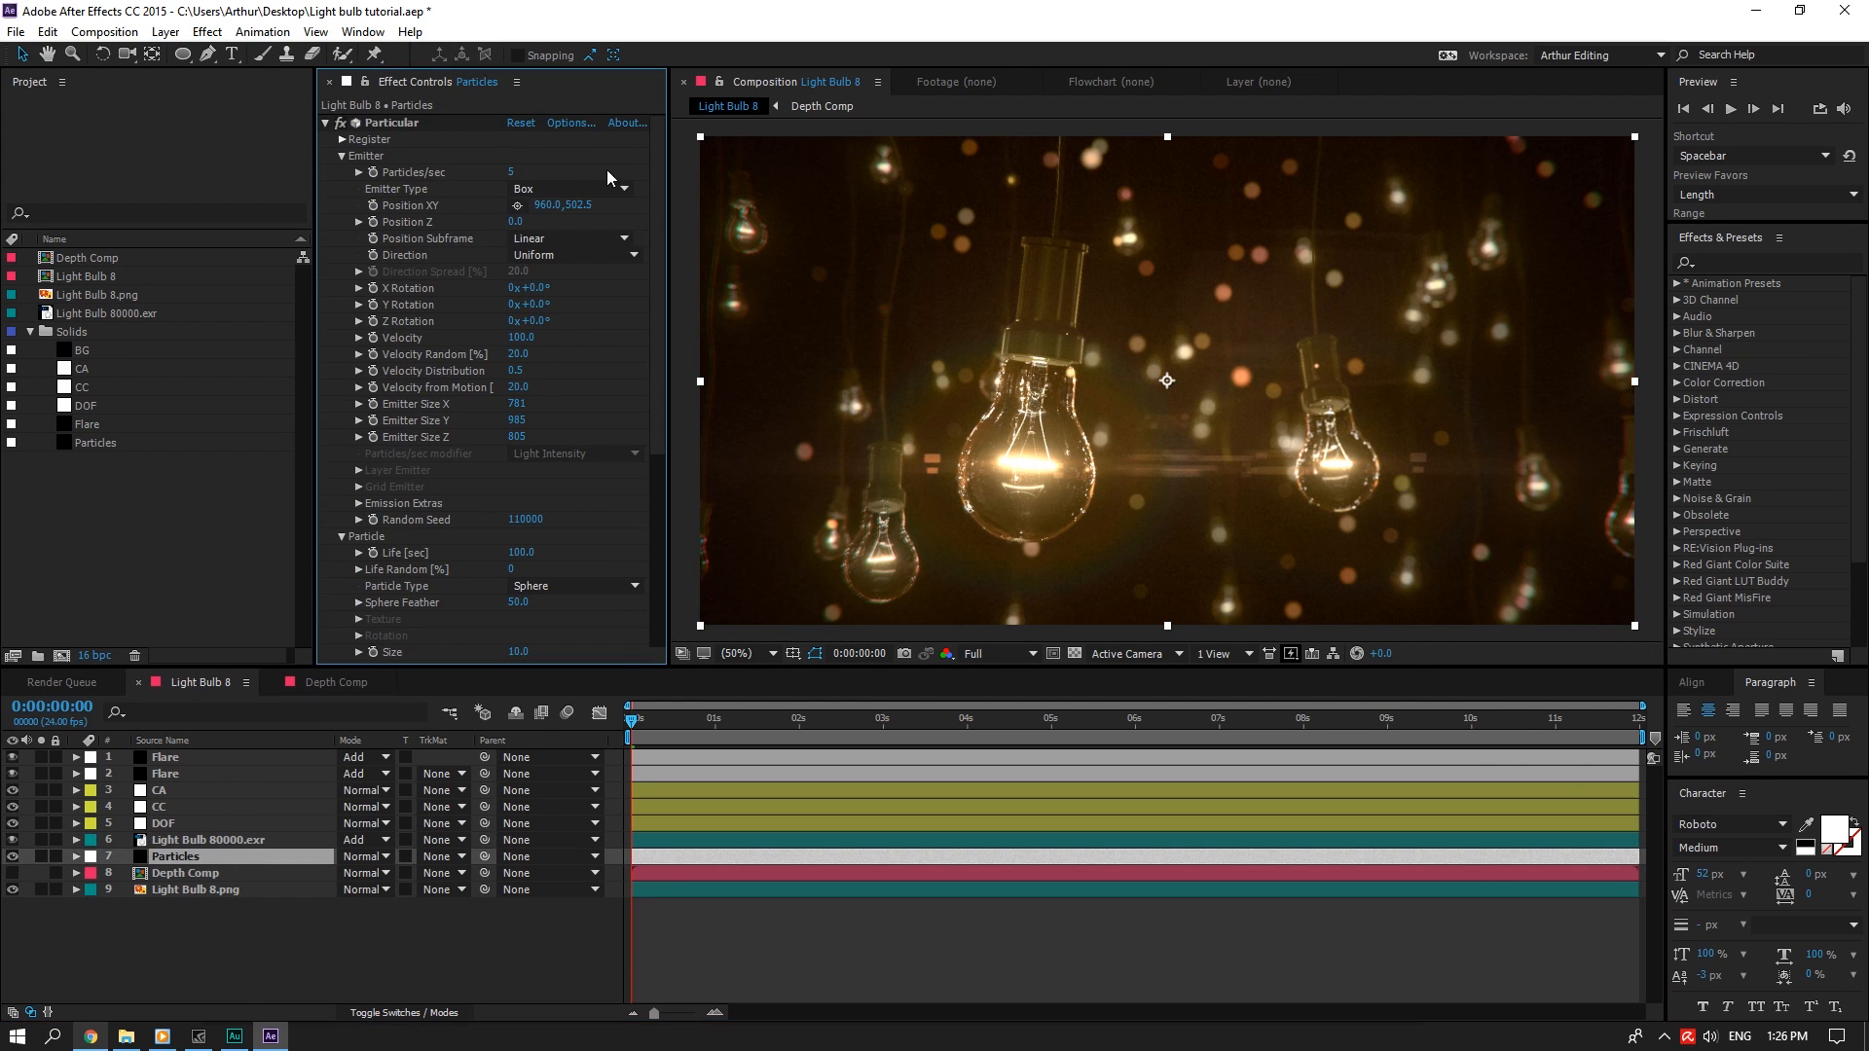
{"action": "left_click", "coordinate": [510, 173]}
{"action": "type", "text": "3"}
{"action": "key", "text": "Return"}
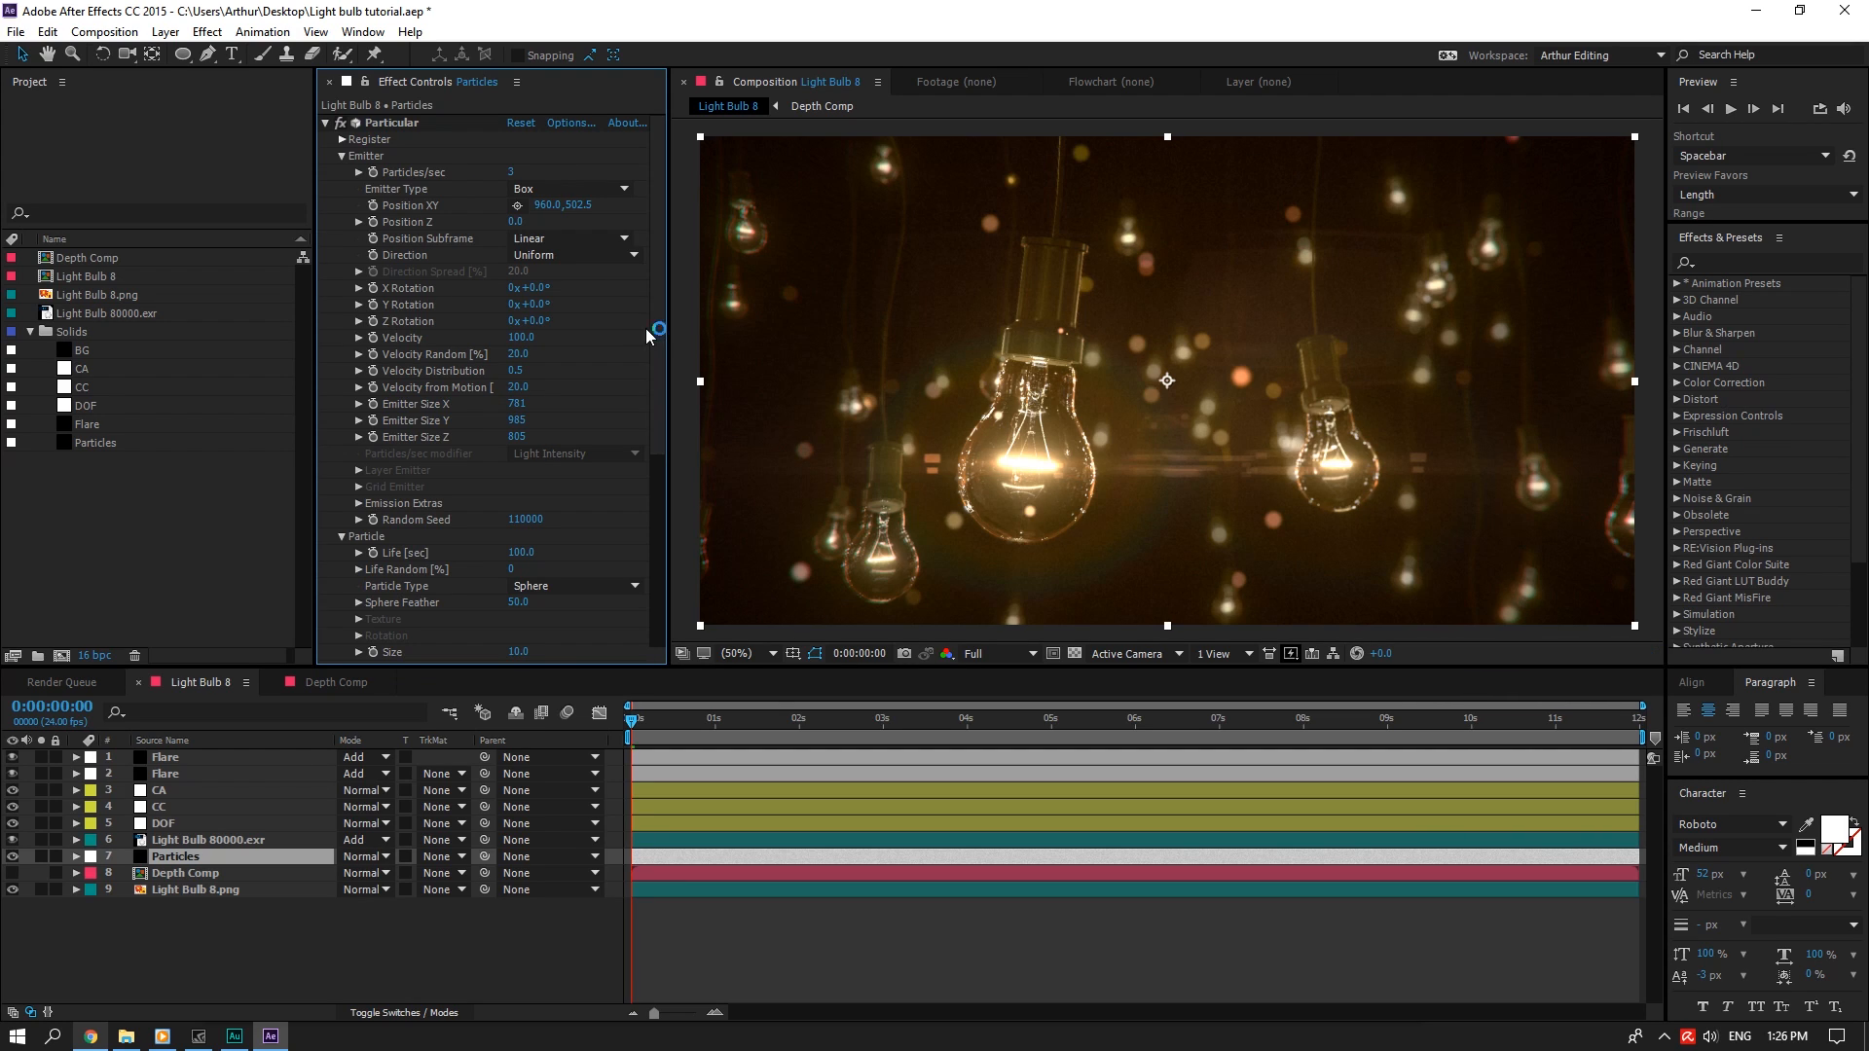
Try a particle size of 15 on the Particles layer and set it back to 10
{"action": "scroll", "coordinate": [657, 341], "scroll_direction": "down", "scroll_amount": 5}
{"action": "left_click", "coordinate": [524, 387]}
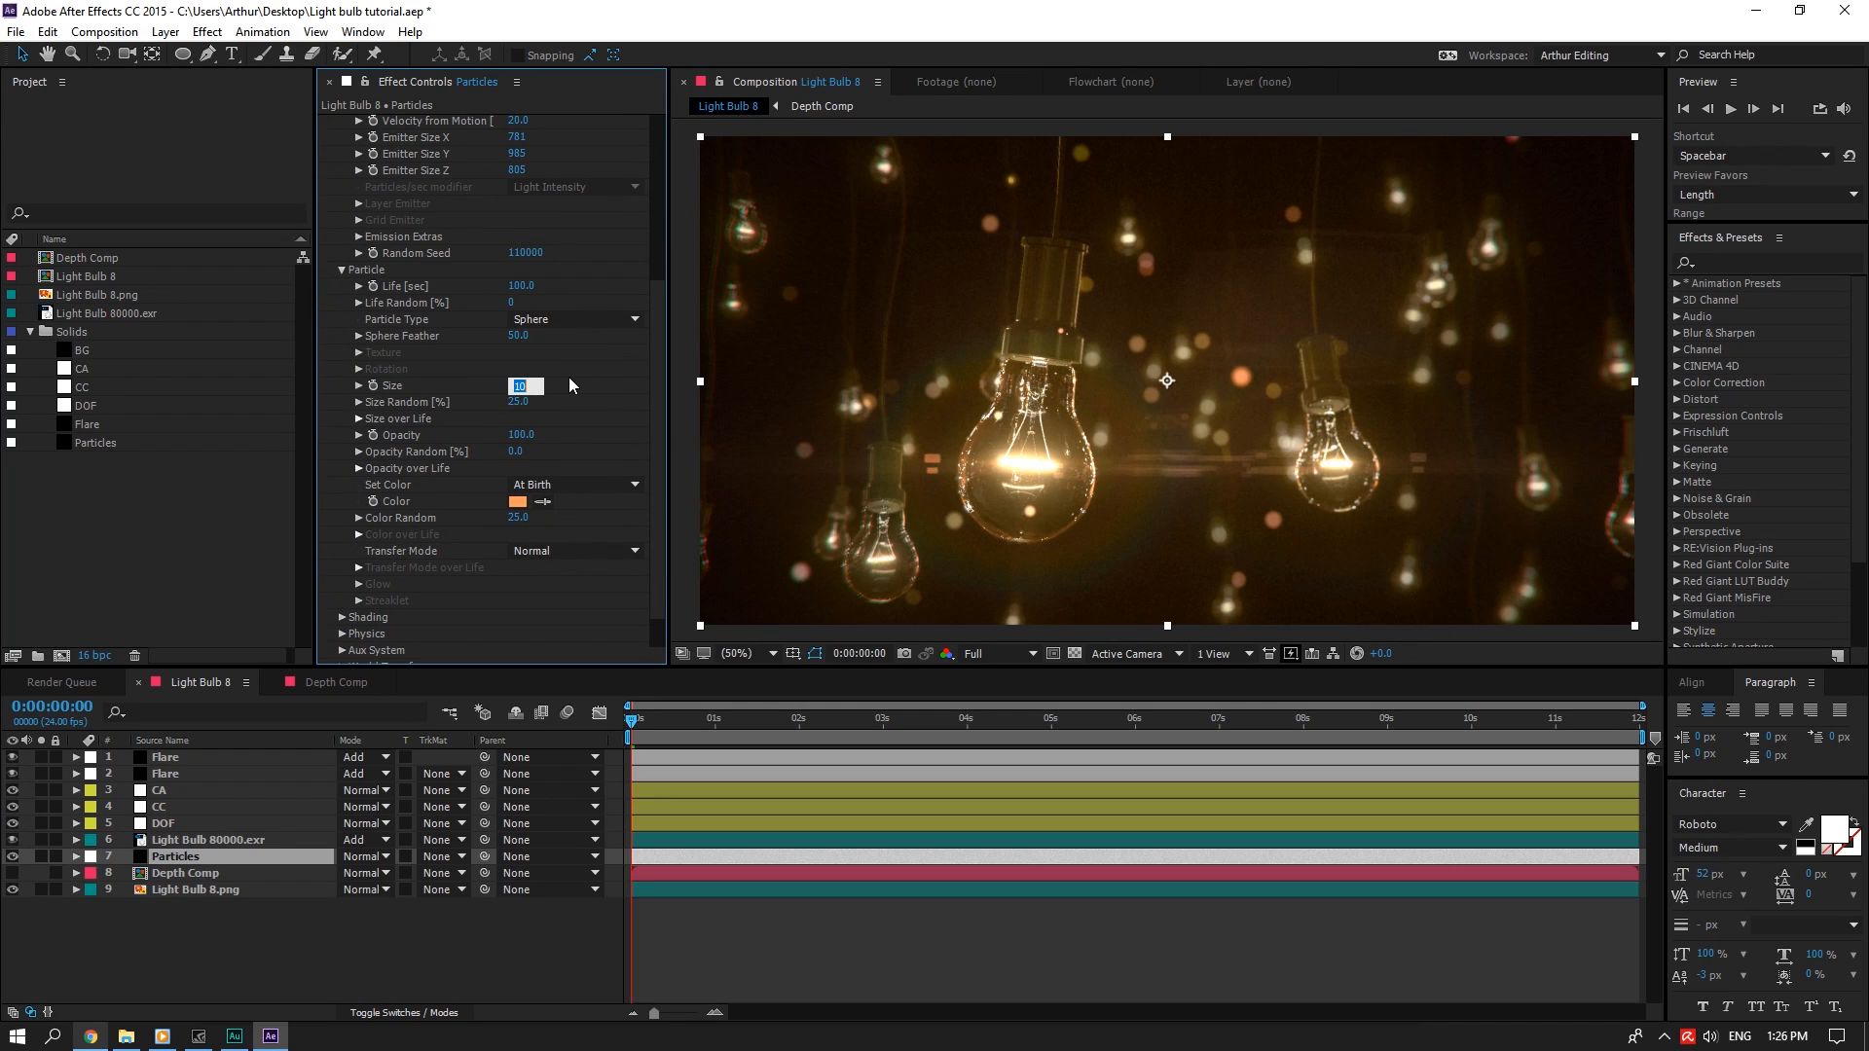
{"action": "type", "text": "15"}
{"action": "key", "text": "Return"}
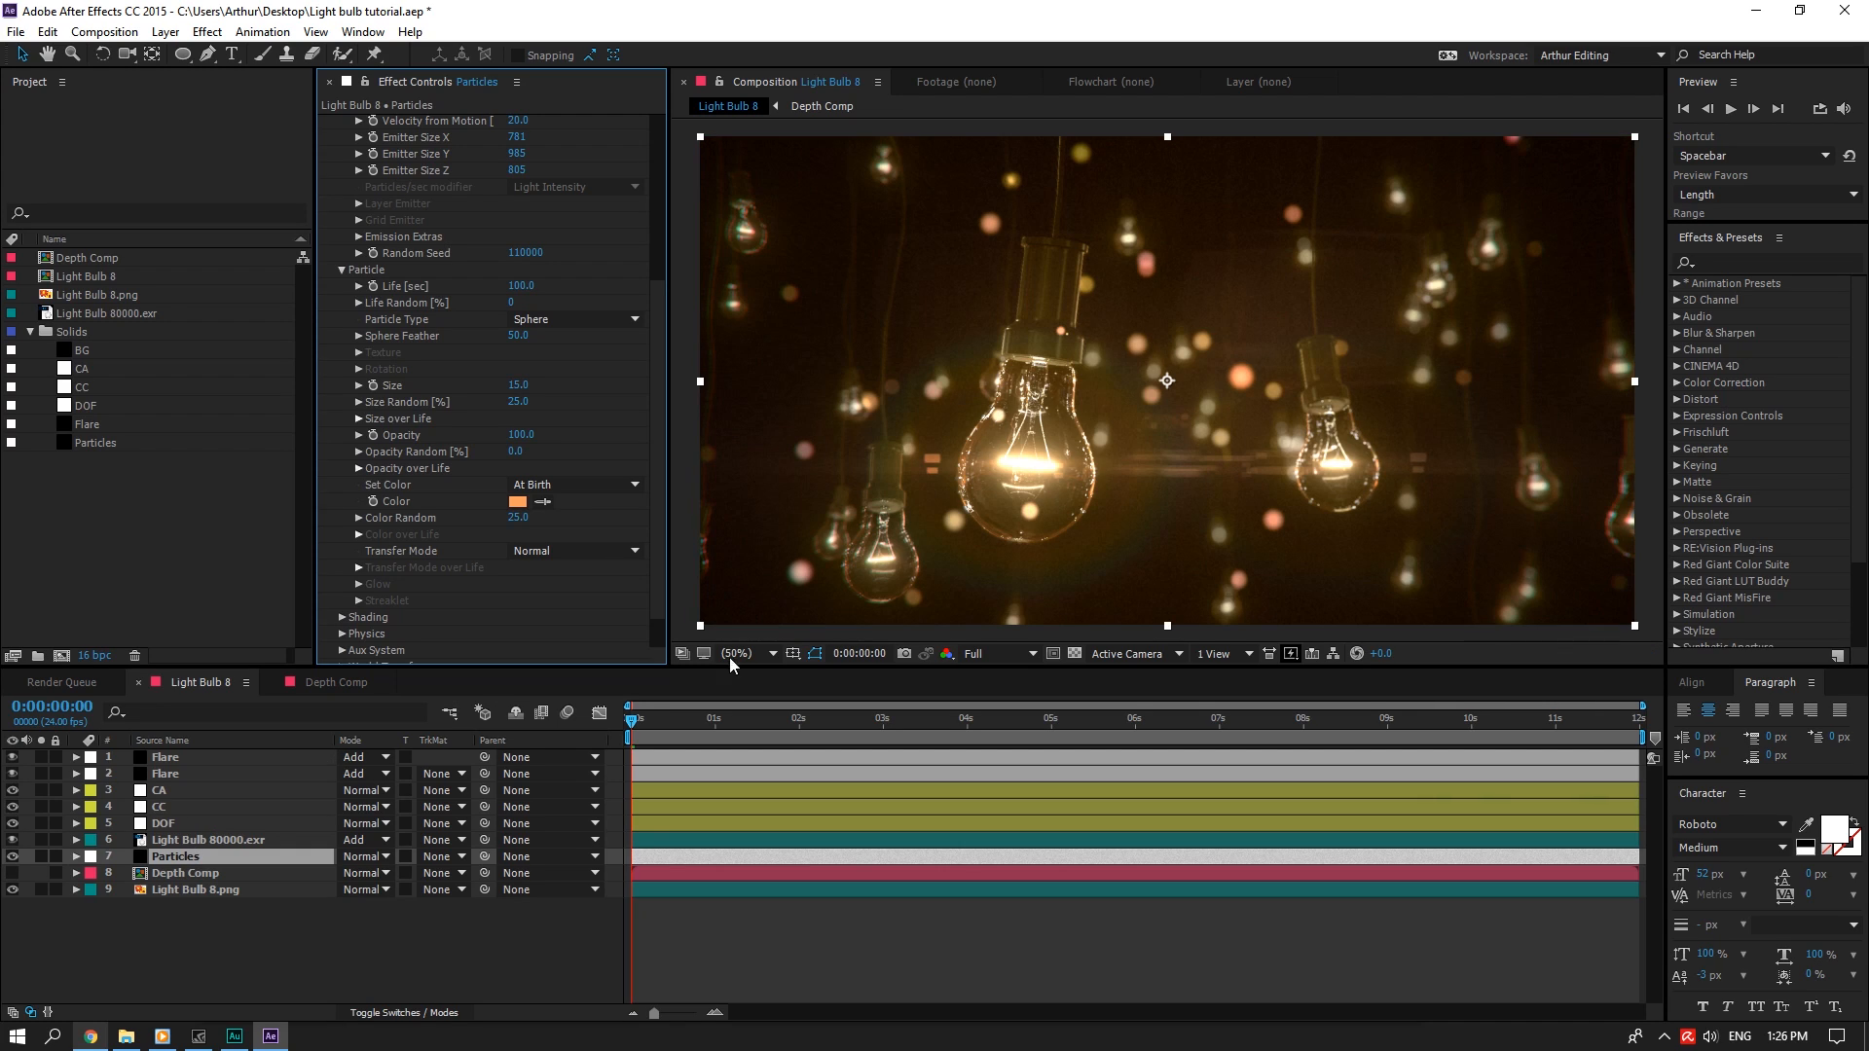
{"action": "left_click", "coordinate": [519, 383]}
{"action": "type", "text": "10"}
{"action": "key", "text": "Return"}
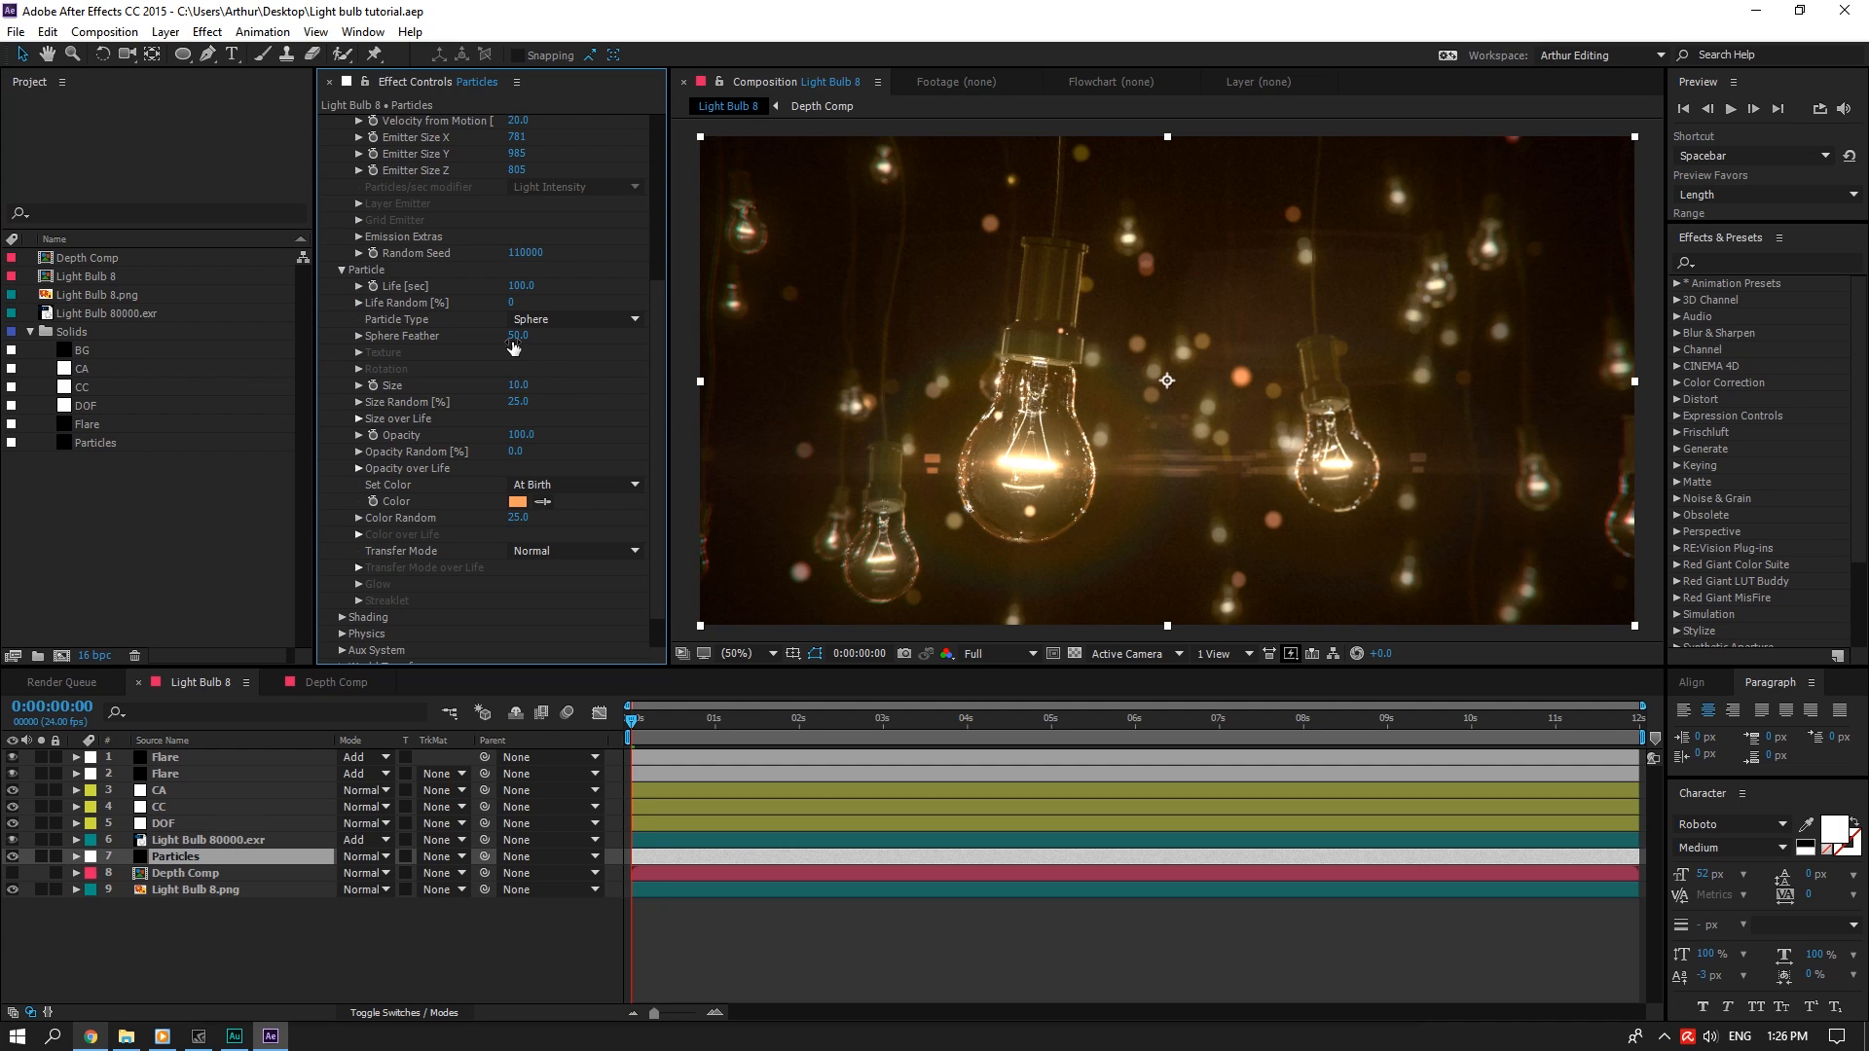
Try a Sphere Feather of 0 on the particles and open their Size value for editing
{"action": "left_click", "coordinate": [517, 336]}
{"action": "type", "text": "0"}
{"action": "key", "text": "Return"}
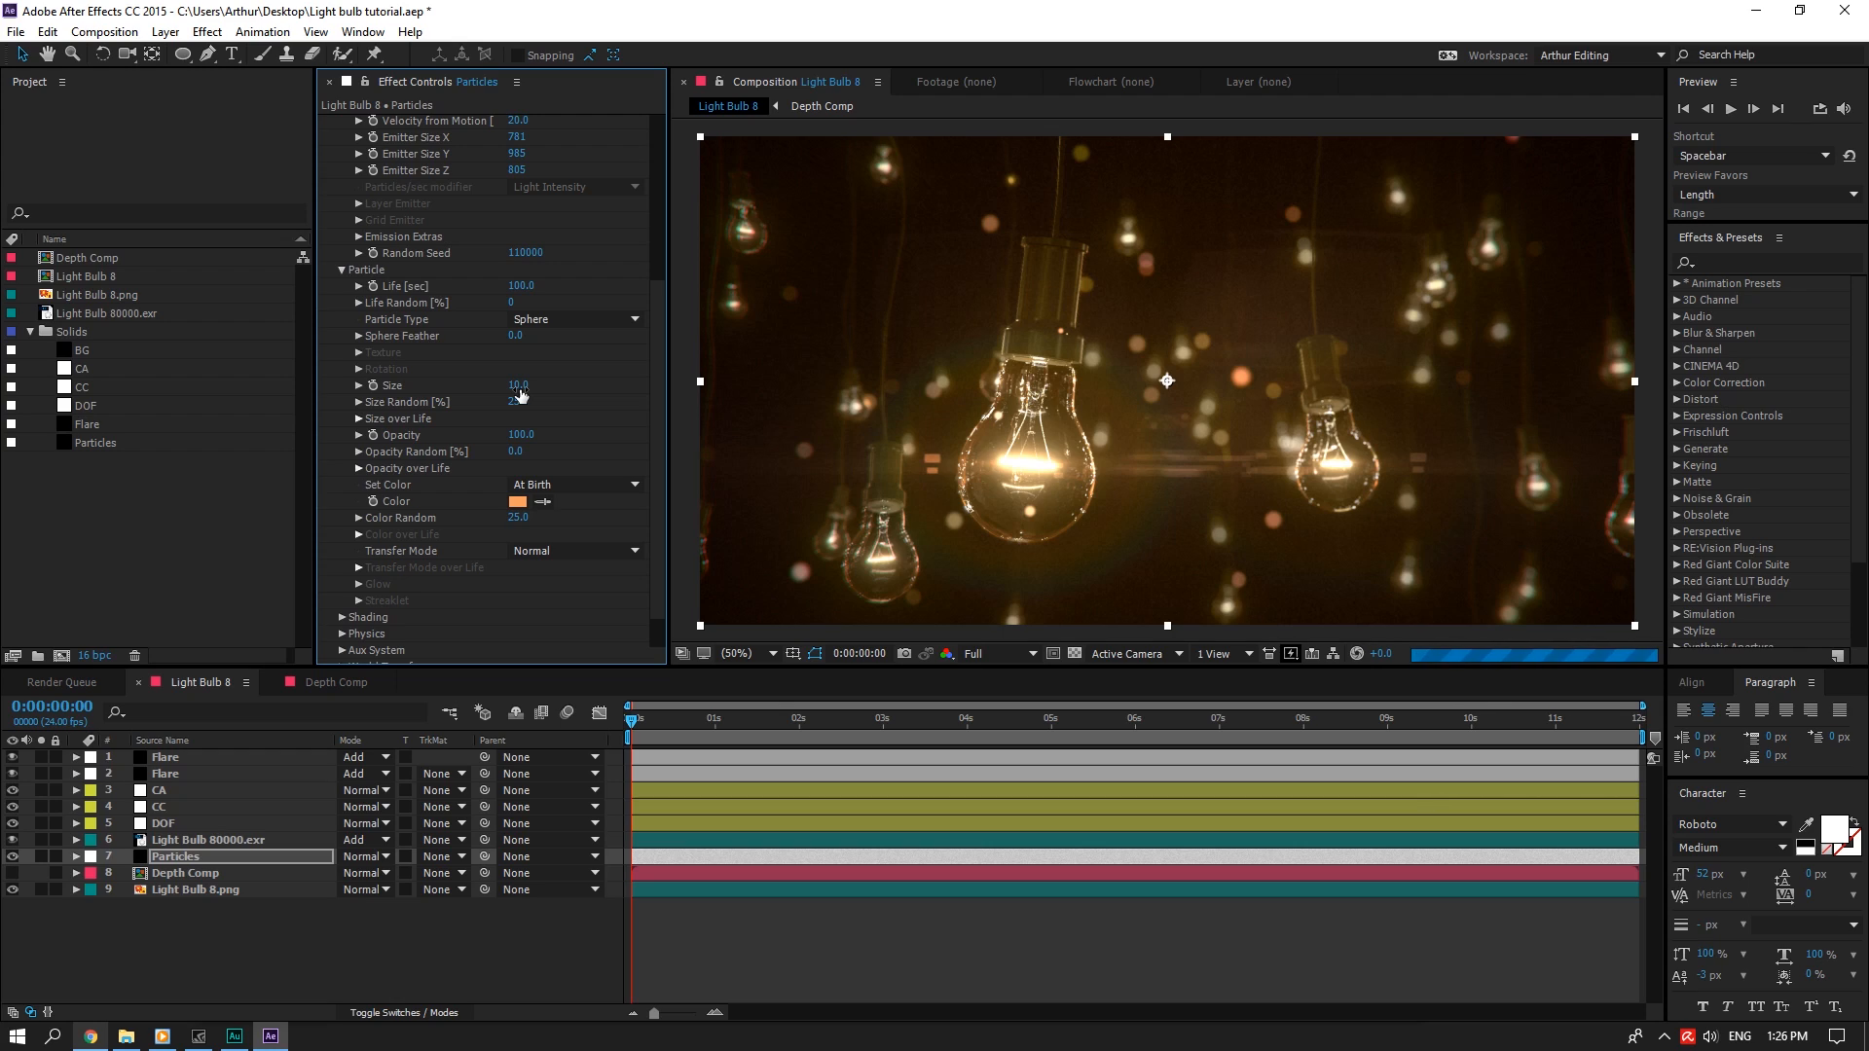
{"action": "left_click", "coordinate": [519, 386]}
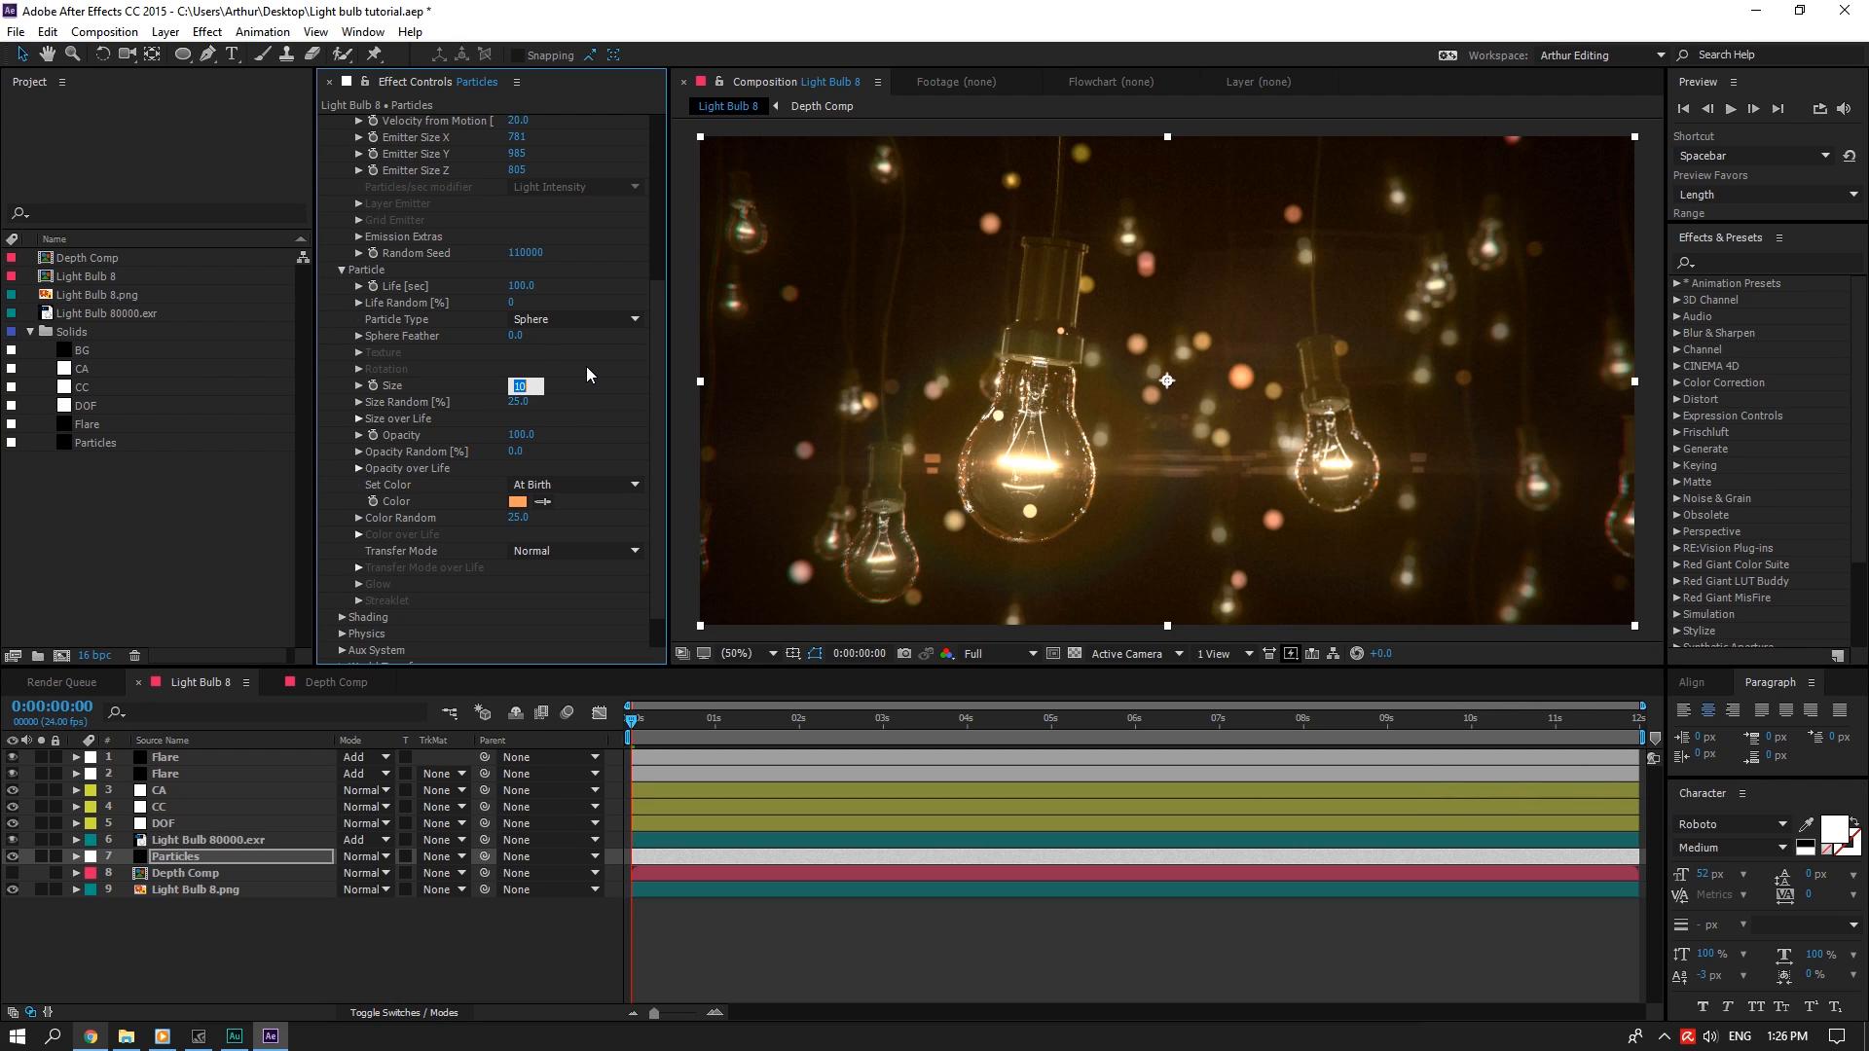
Set the Sphere Feather of the particles to 100 and deselect the layer
{"action": "left_click", "coordinate": [515, 335]}
{"action": "type", "text": "10.0"}
{"action": "key", "text": "Return"}
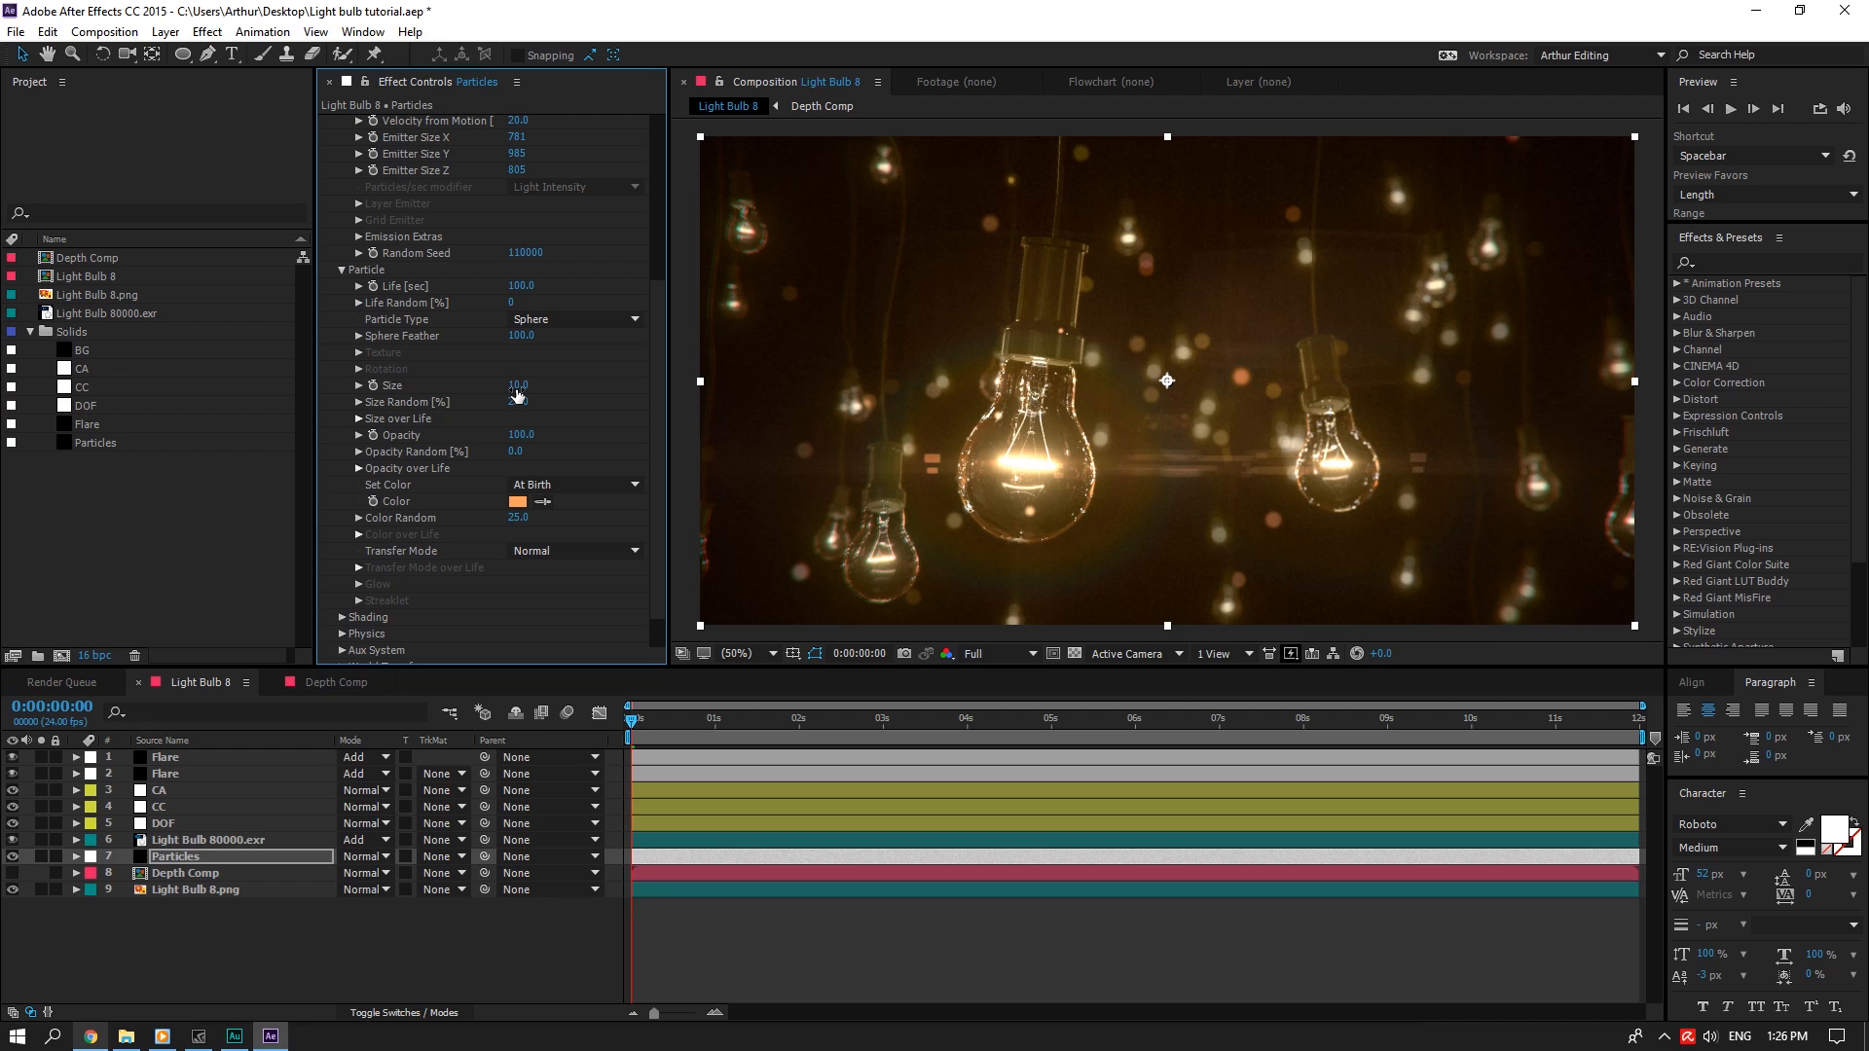
{"action": "left_click", "coordinate": [326, 940]}
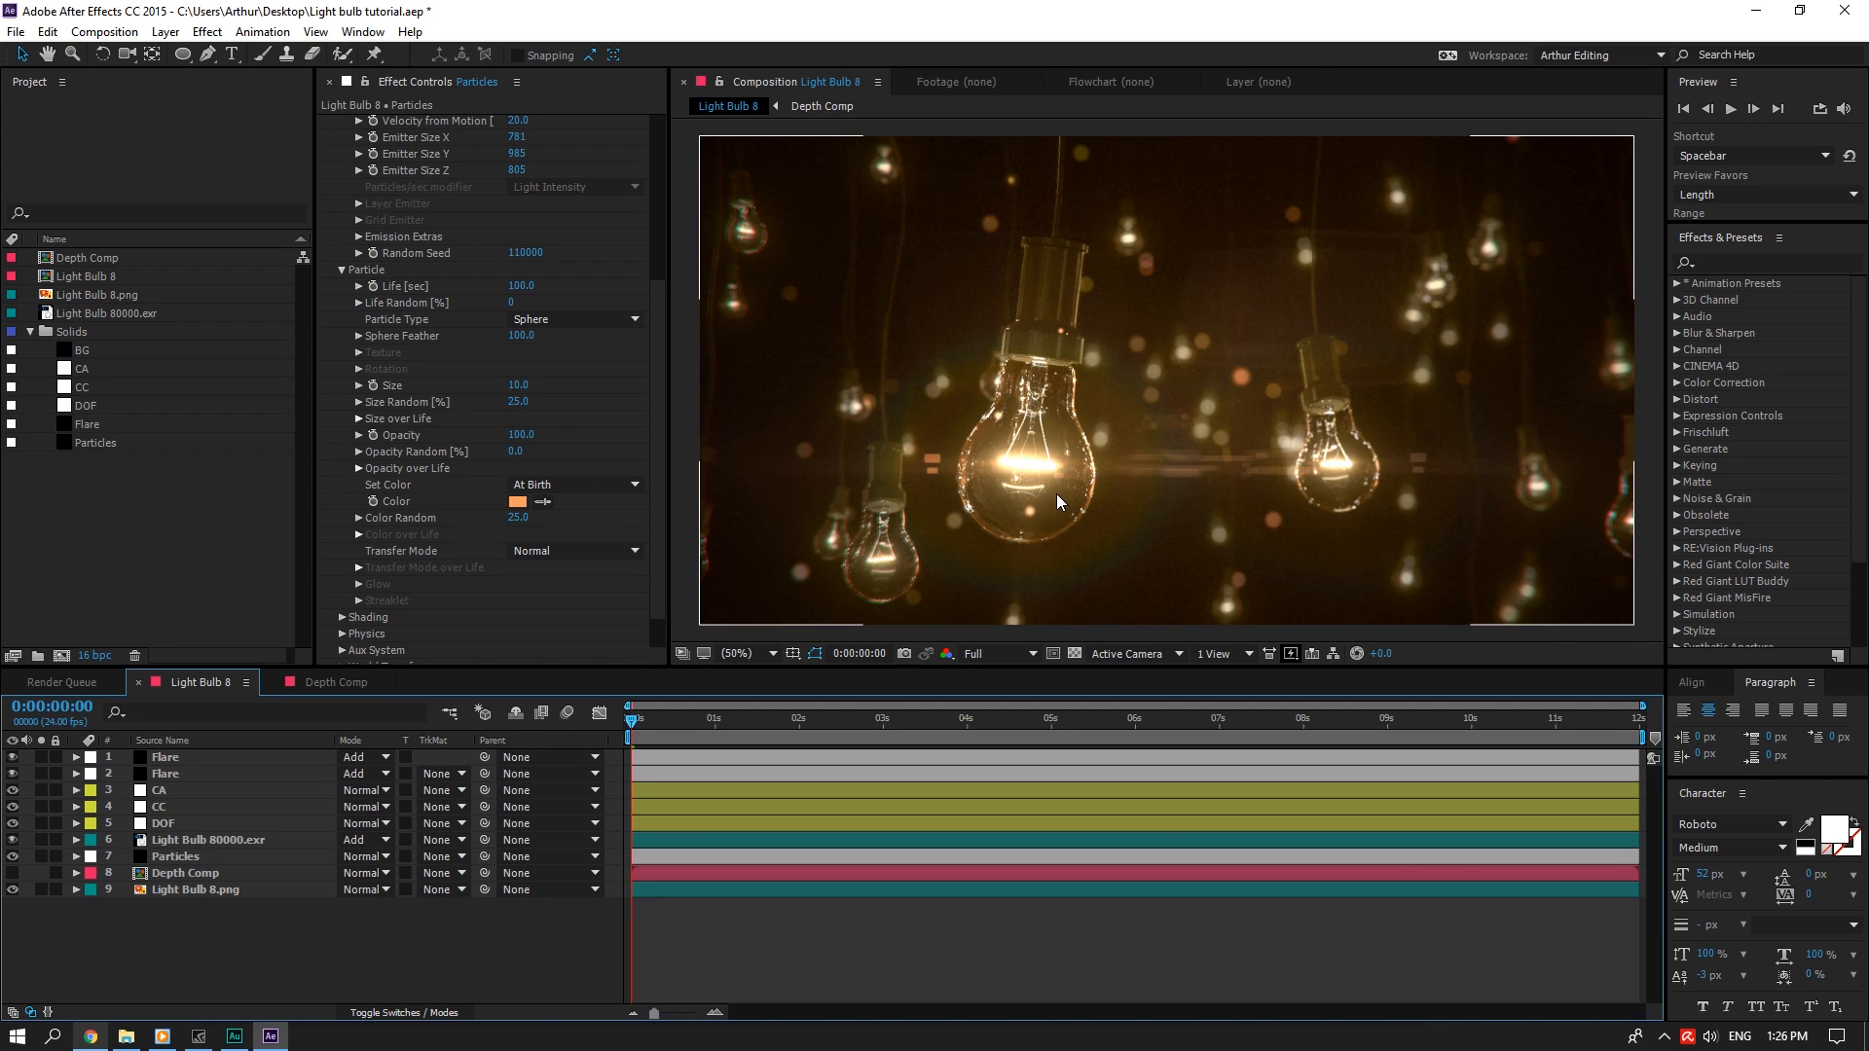
Hide the topmost Flare layer in the Light Bulb 8 composition
{"action": "scroll", "coordinate": [1058, 504], "scroll_direction": "up", "scroll_amount": 1}
{"action": "scroll", "coordinate": [1058, 504], "scroll_direction": "down", "scroll_amount": 1}
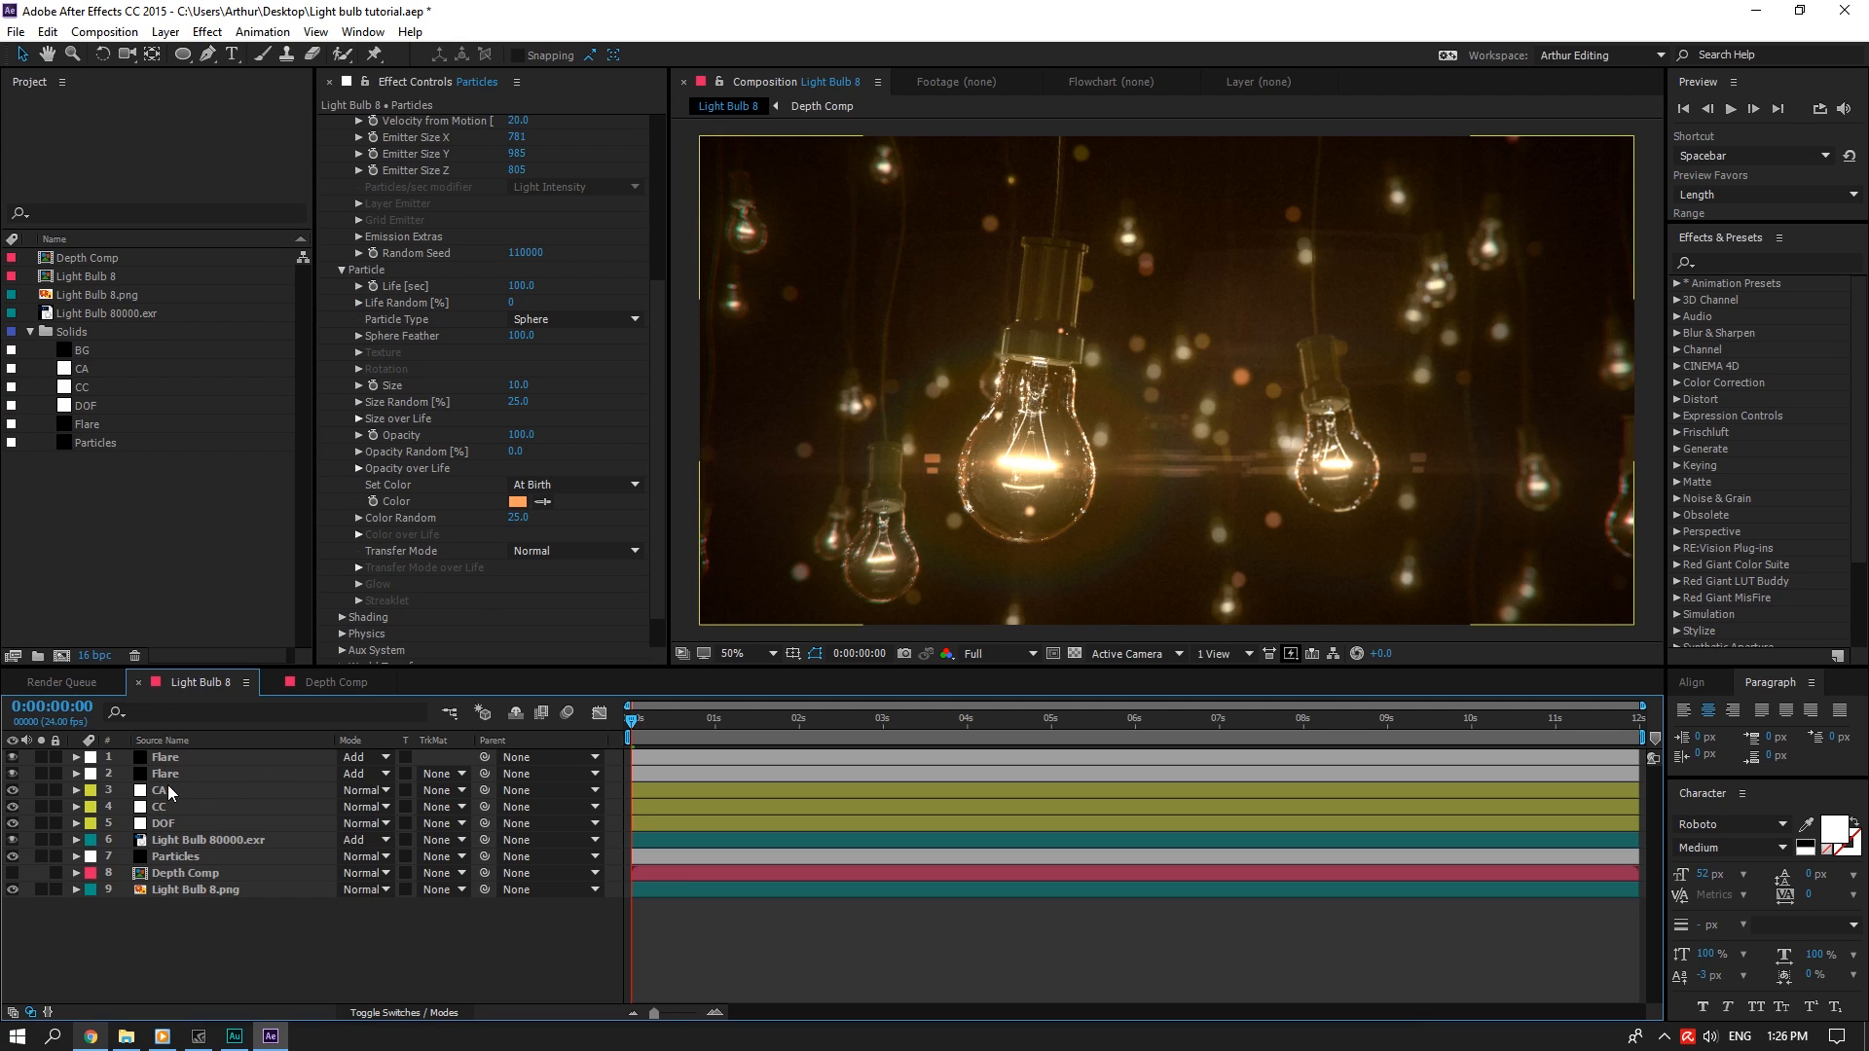
{"action": "left_click", "coordinate": [11, 756]}
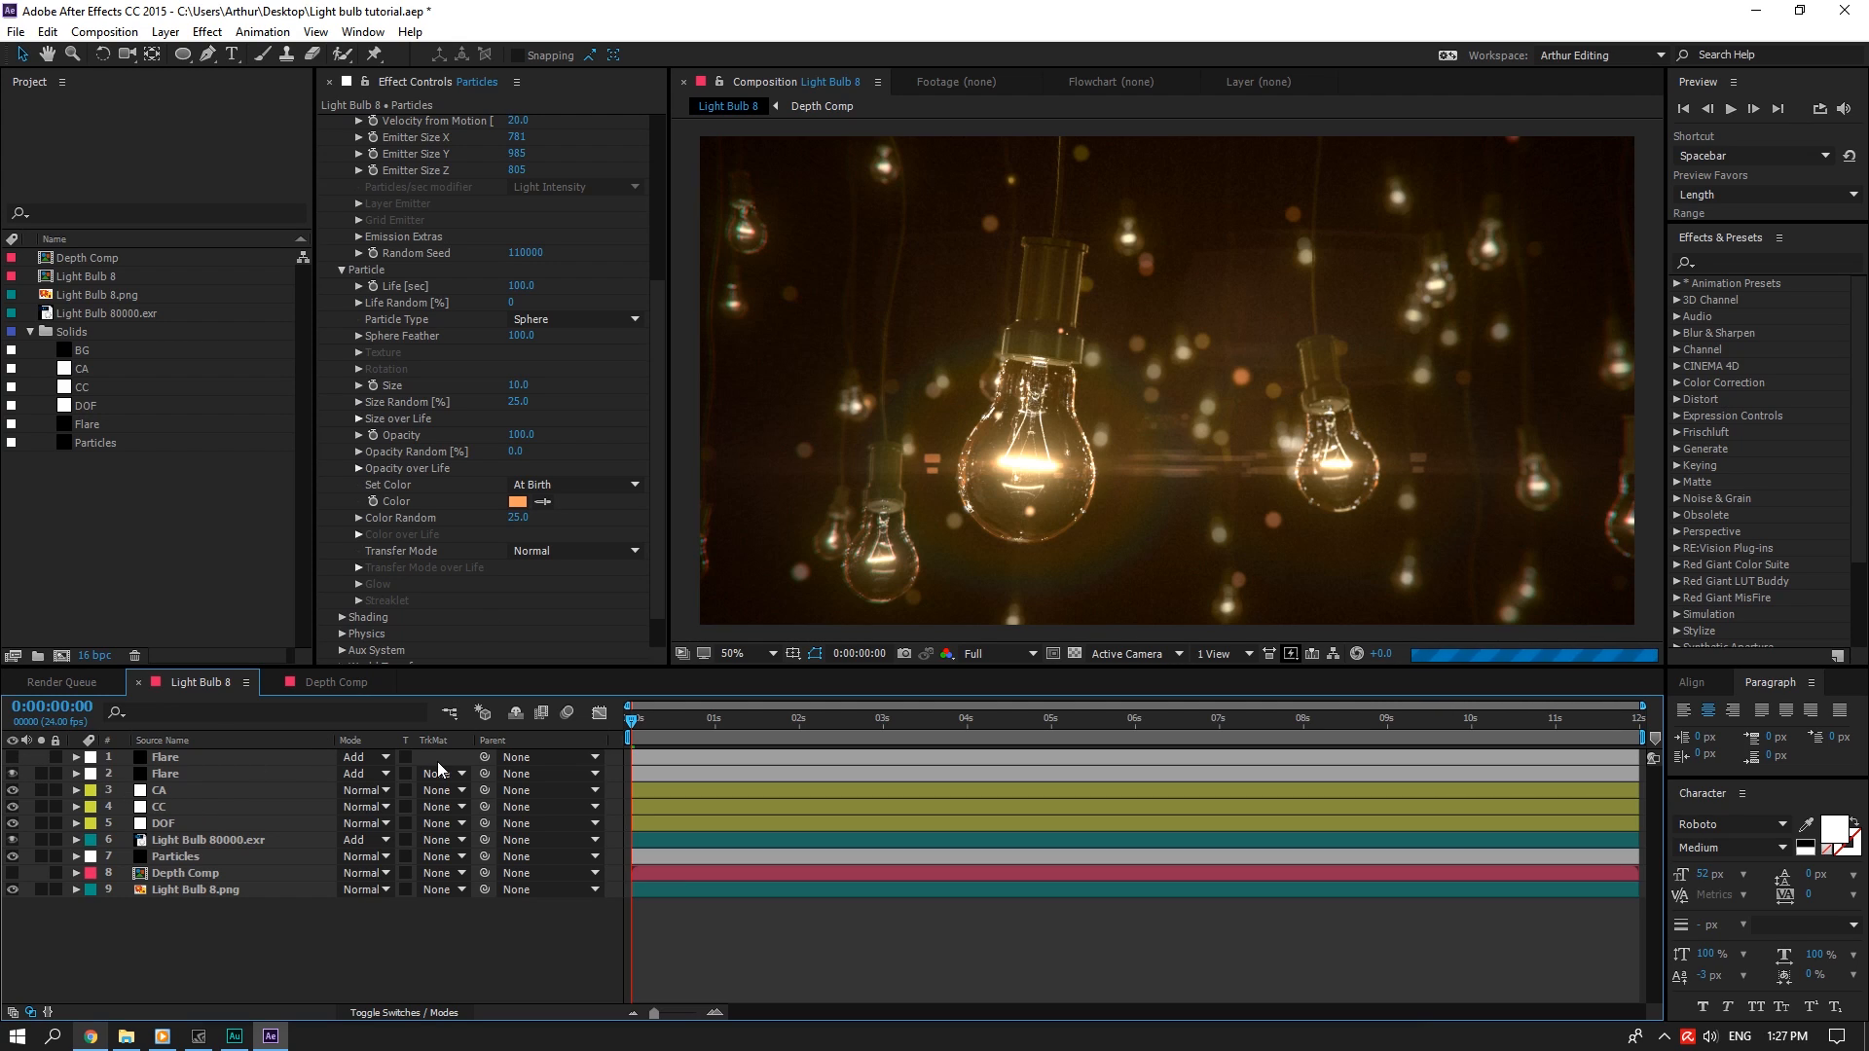